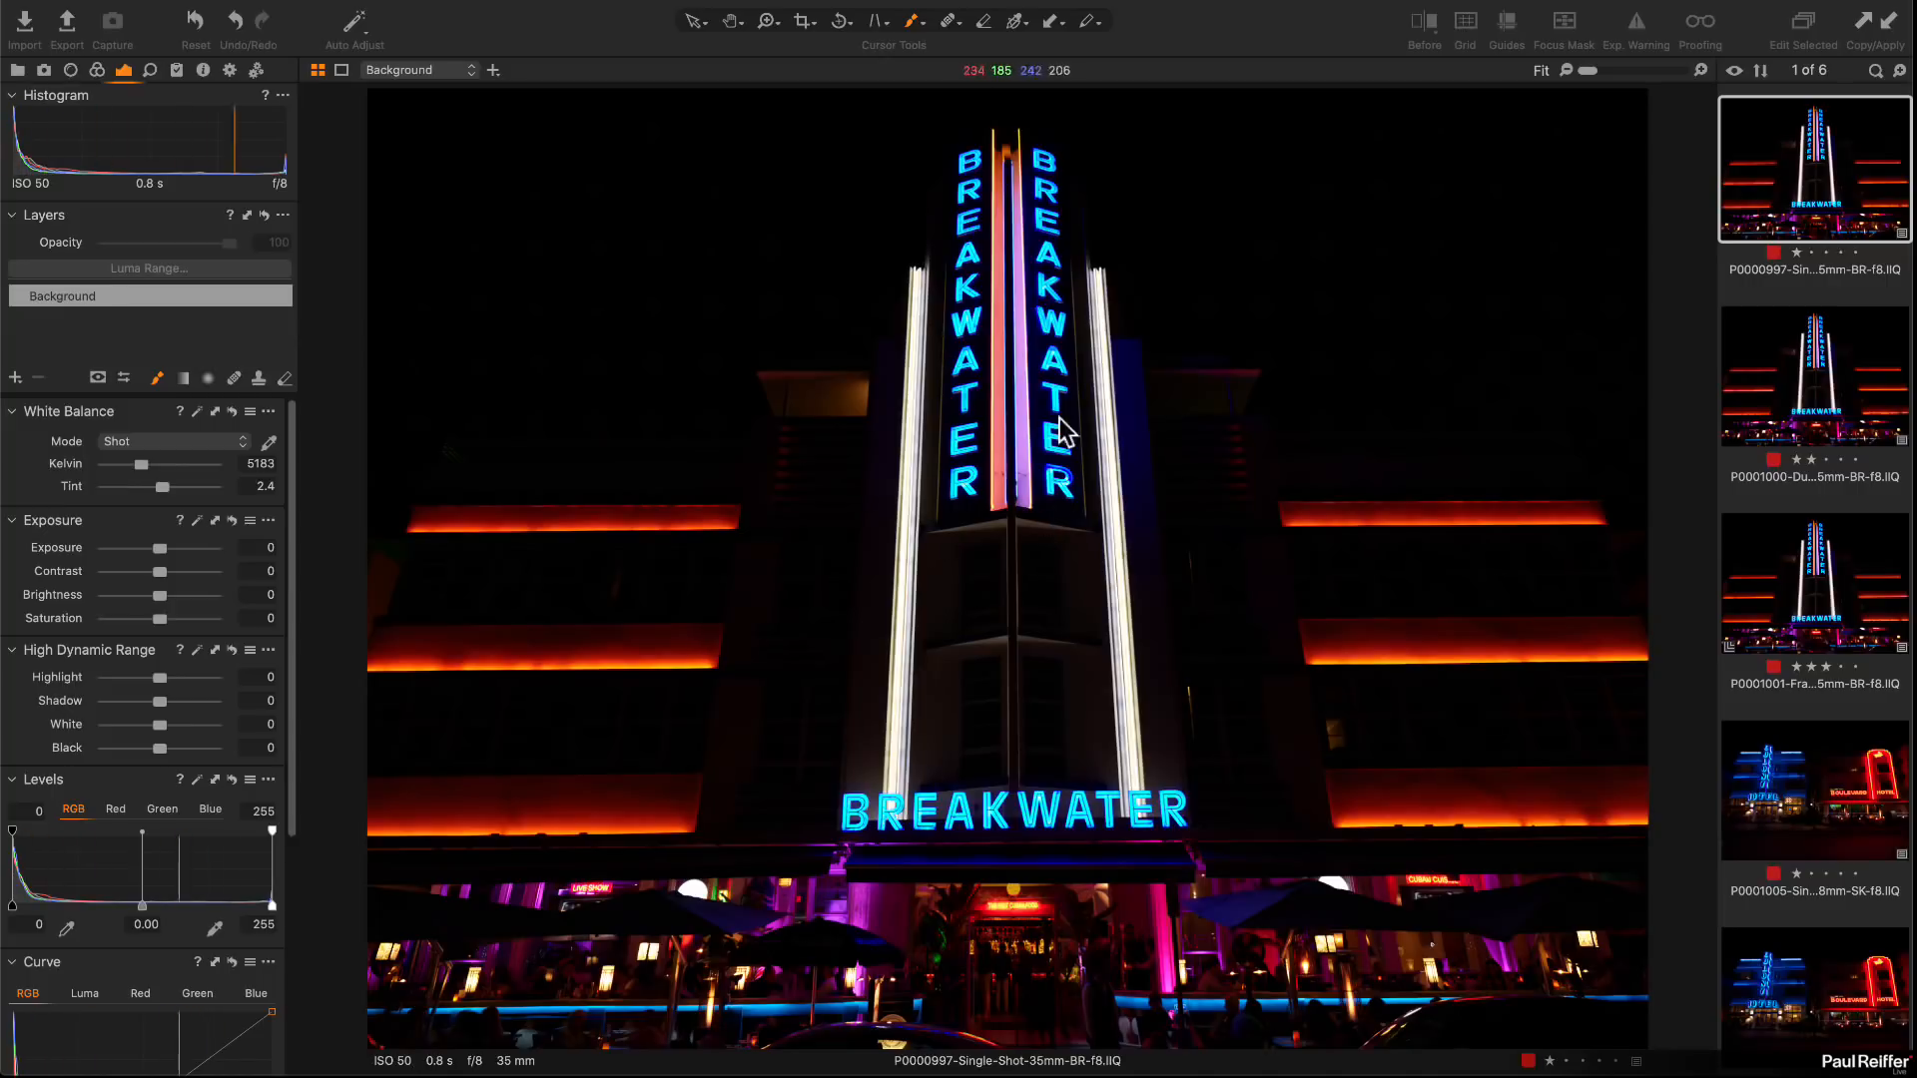
mouse_move(876, 393)
left_mouse_down()
mouse_move(1022, 539)
mouse_move(949, 444)
left_mouse_up()
key("z")
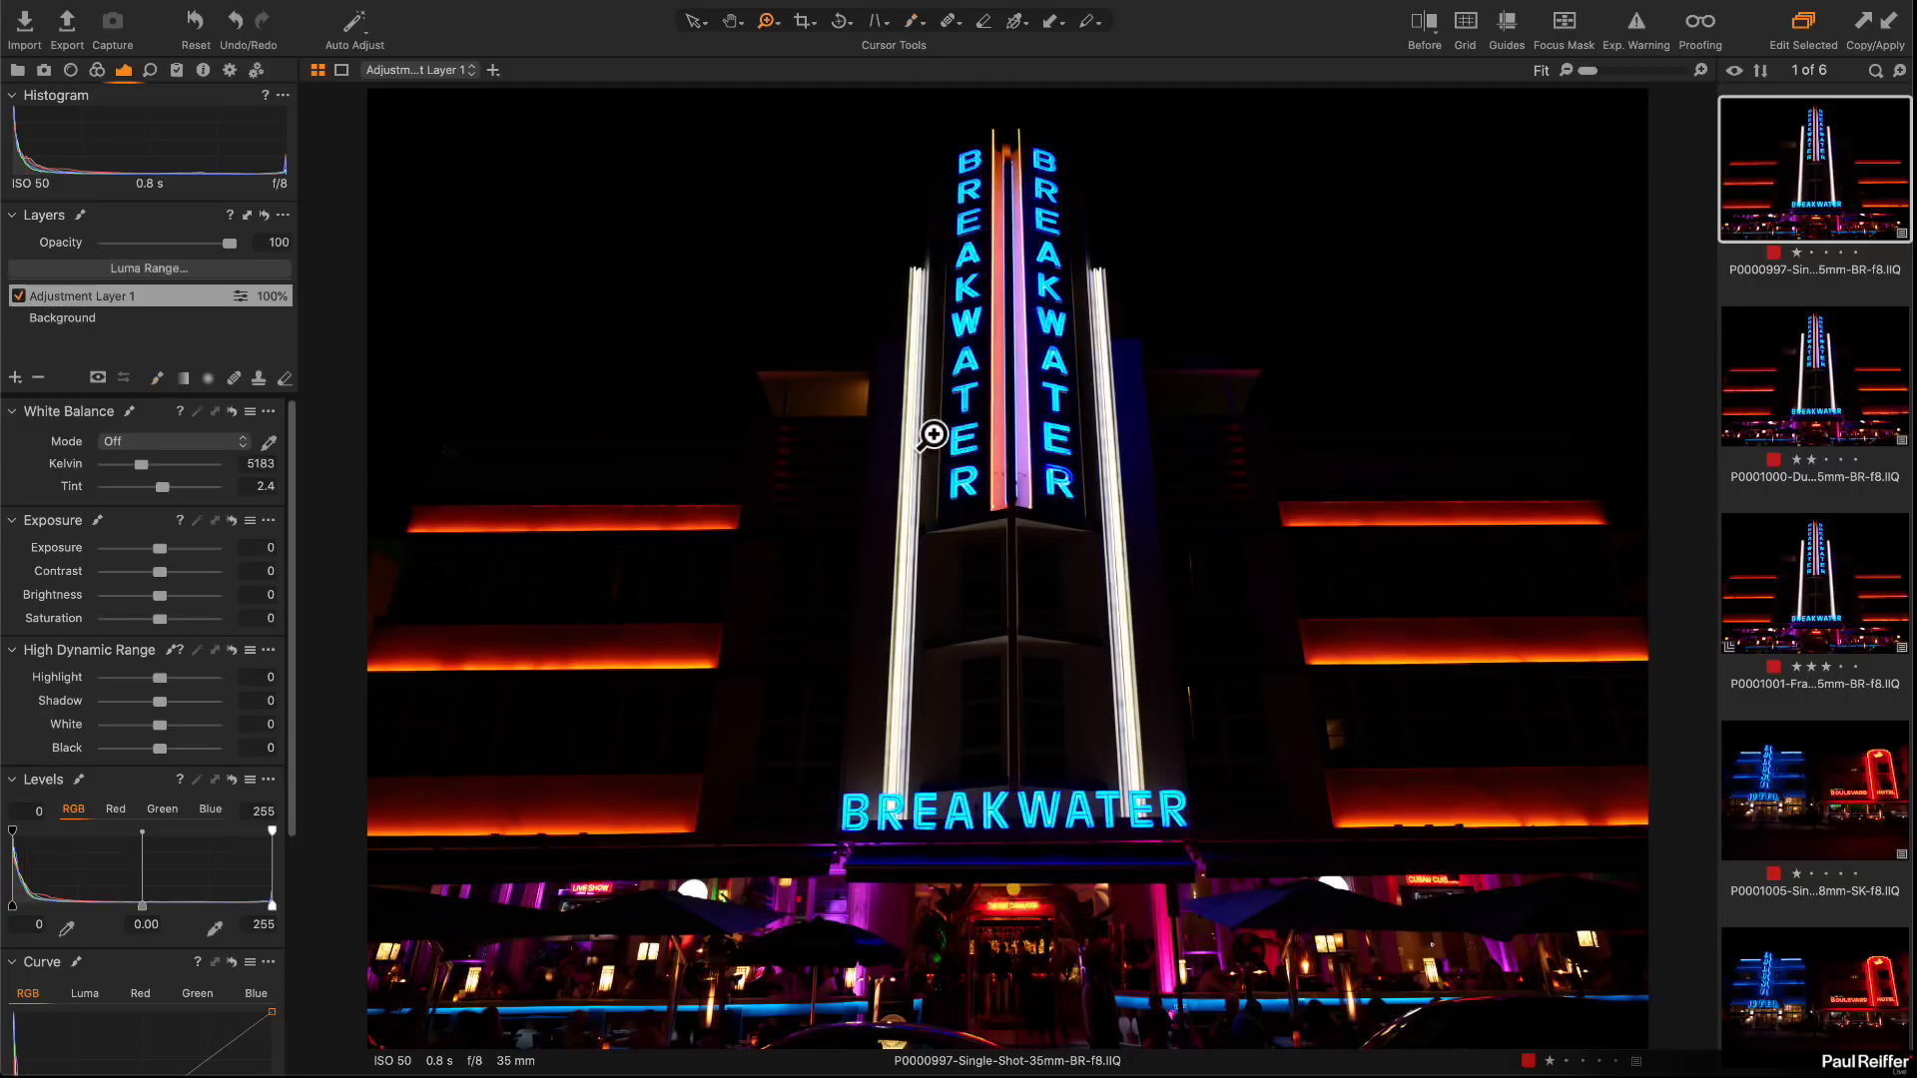
left_click_drag(857, 370, 1099, 585)
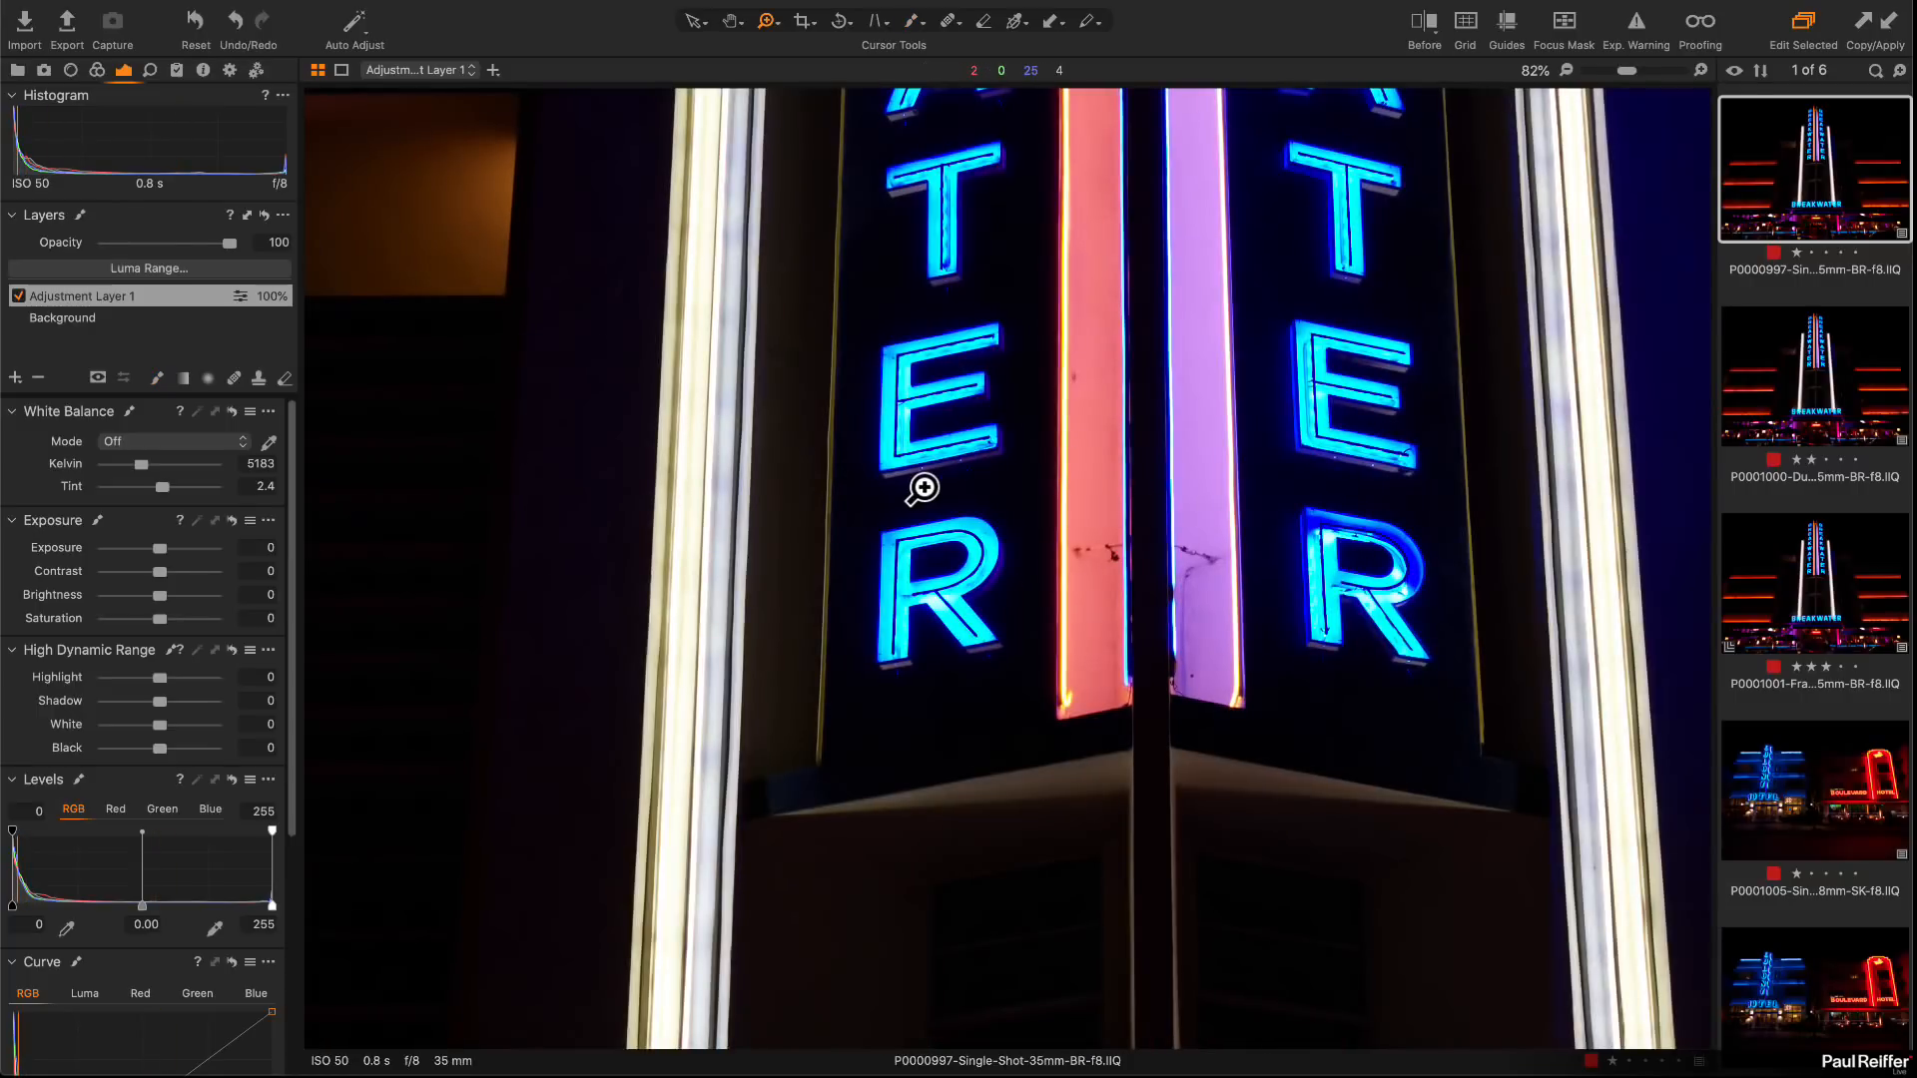
scroll(997, 506, "down", 5)
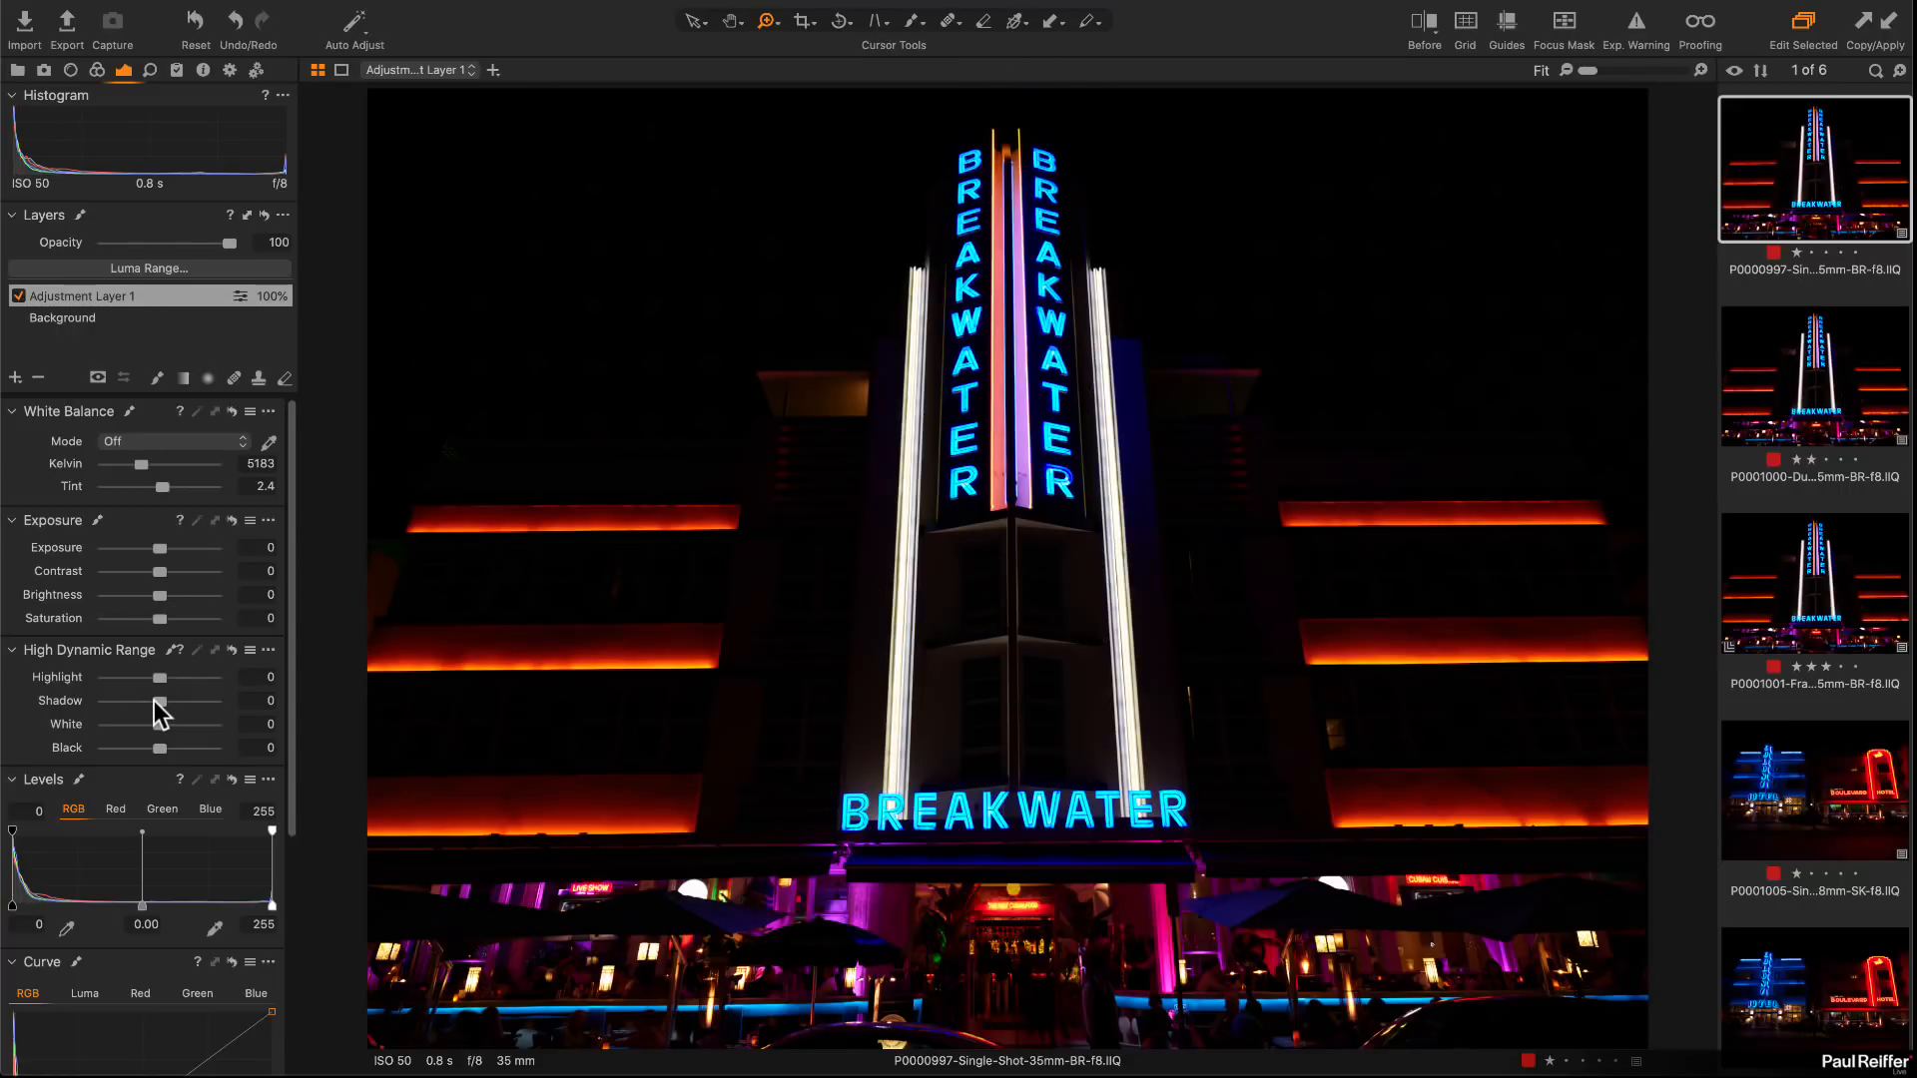
left_click_drag(160, 701, 244, 705)
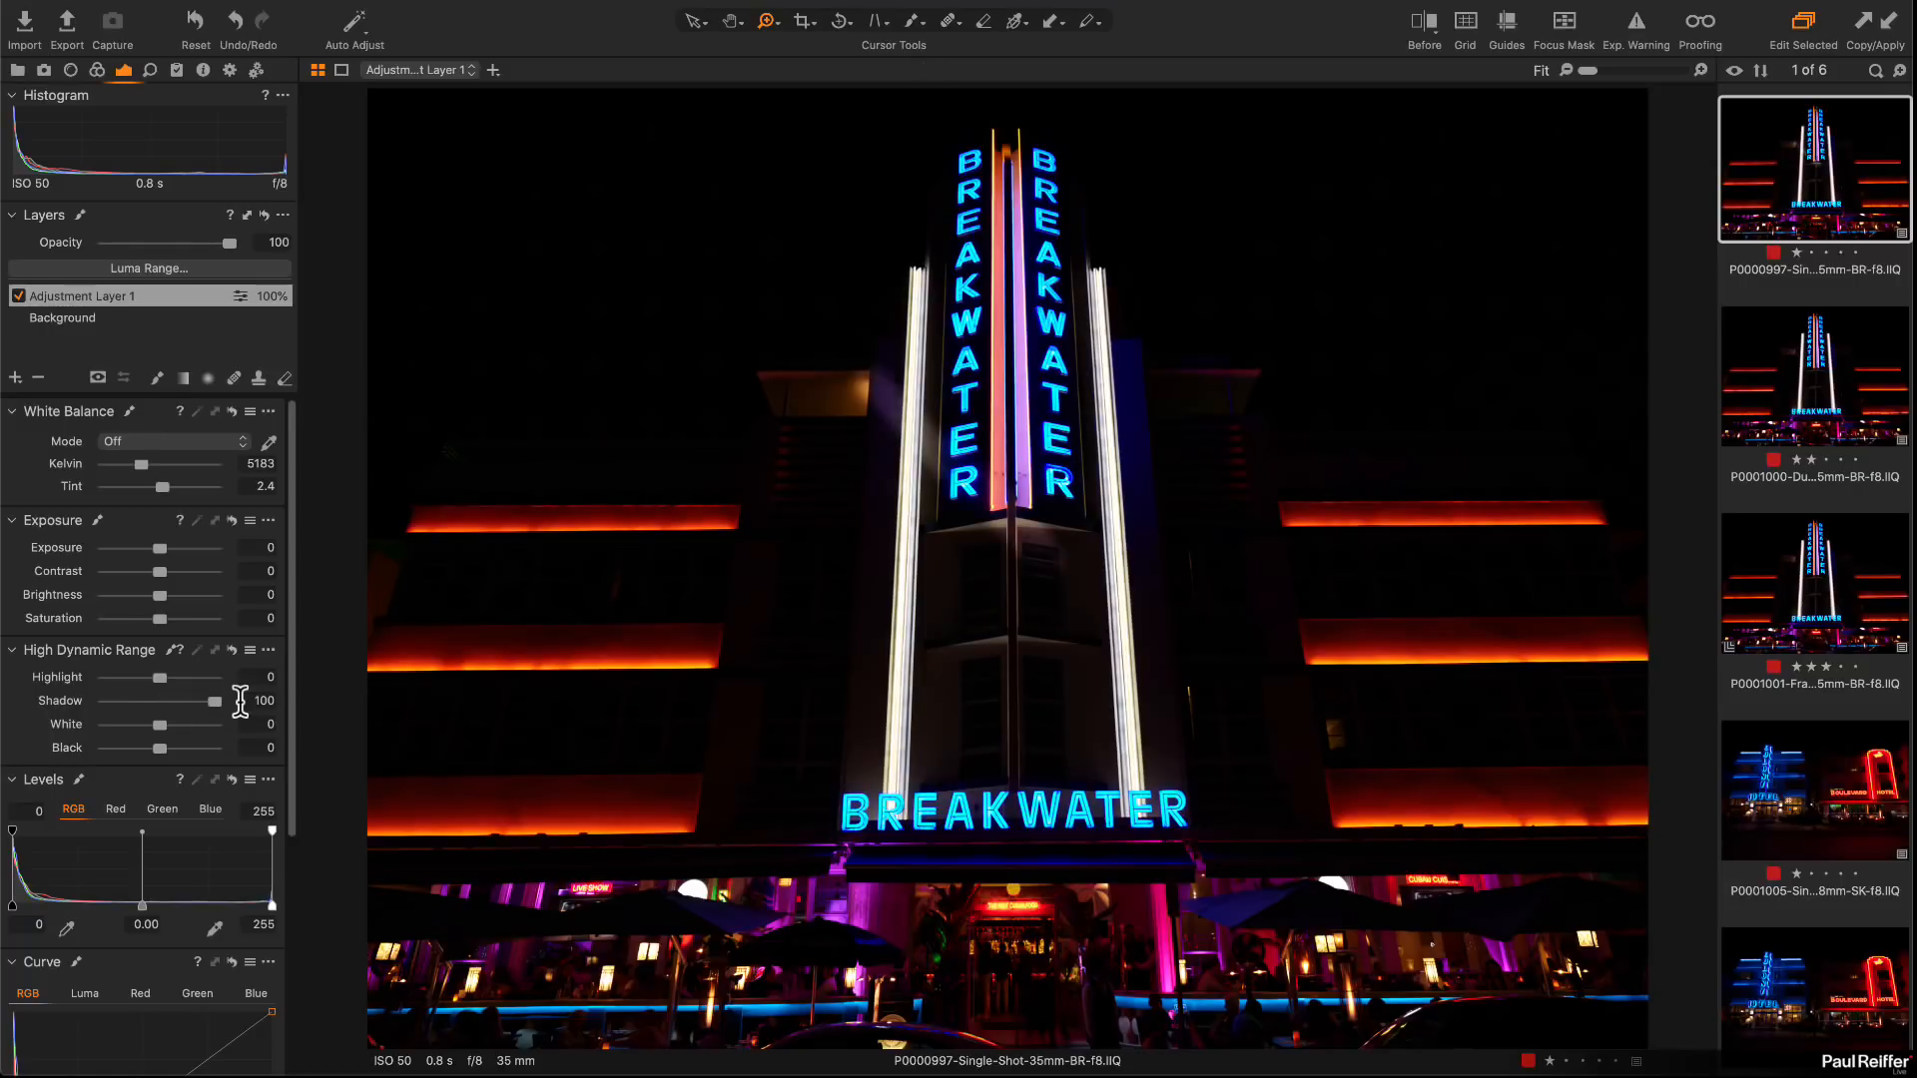
key("super+z")
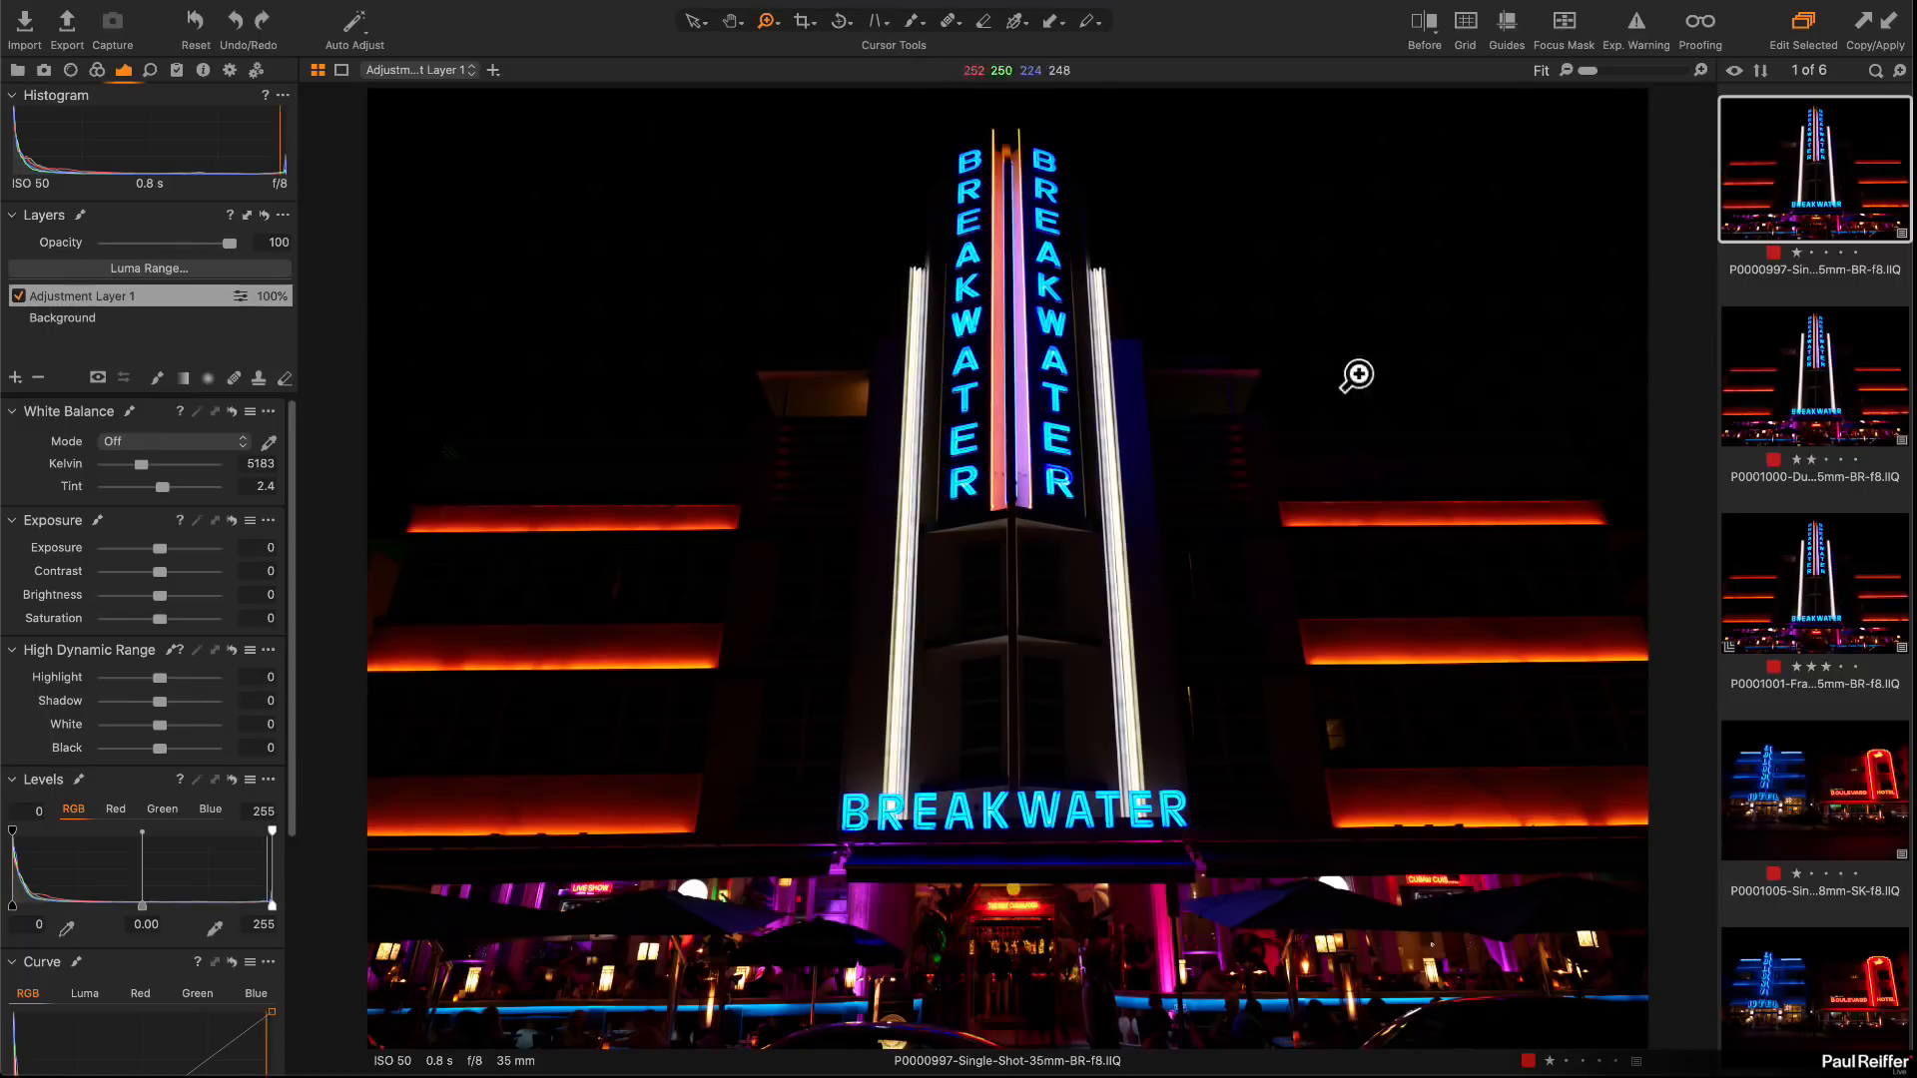
key("super+z")
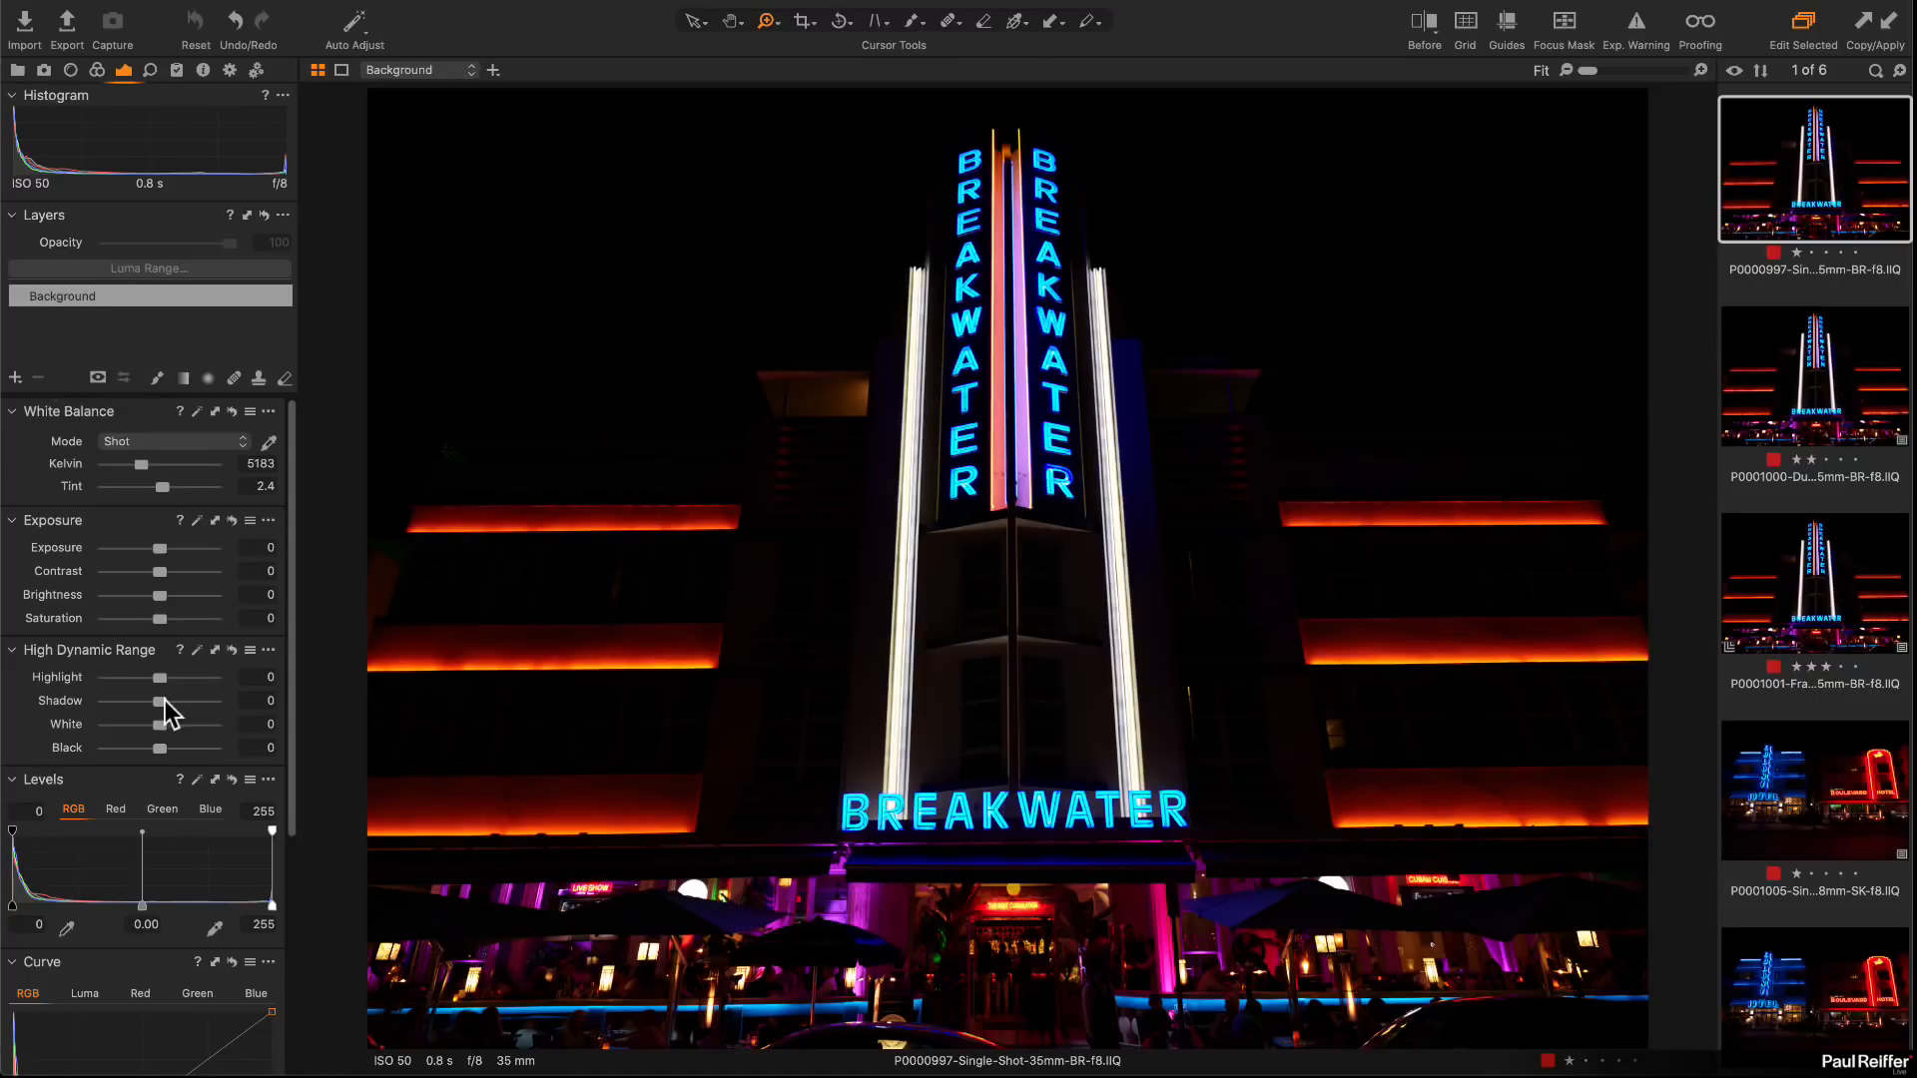
Step: Try Shadow at 100 on the single-shot photo's background, inspect the facade and blue ledge up close, and reset the adjustment
left_click_drag(161, 703, 257, 710)
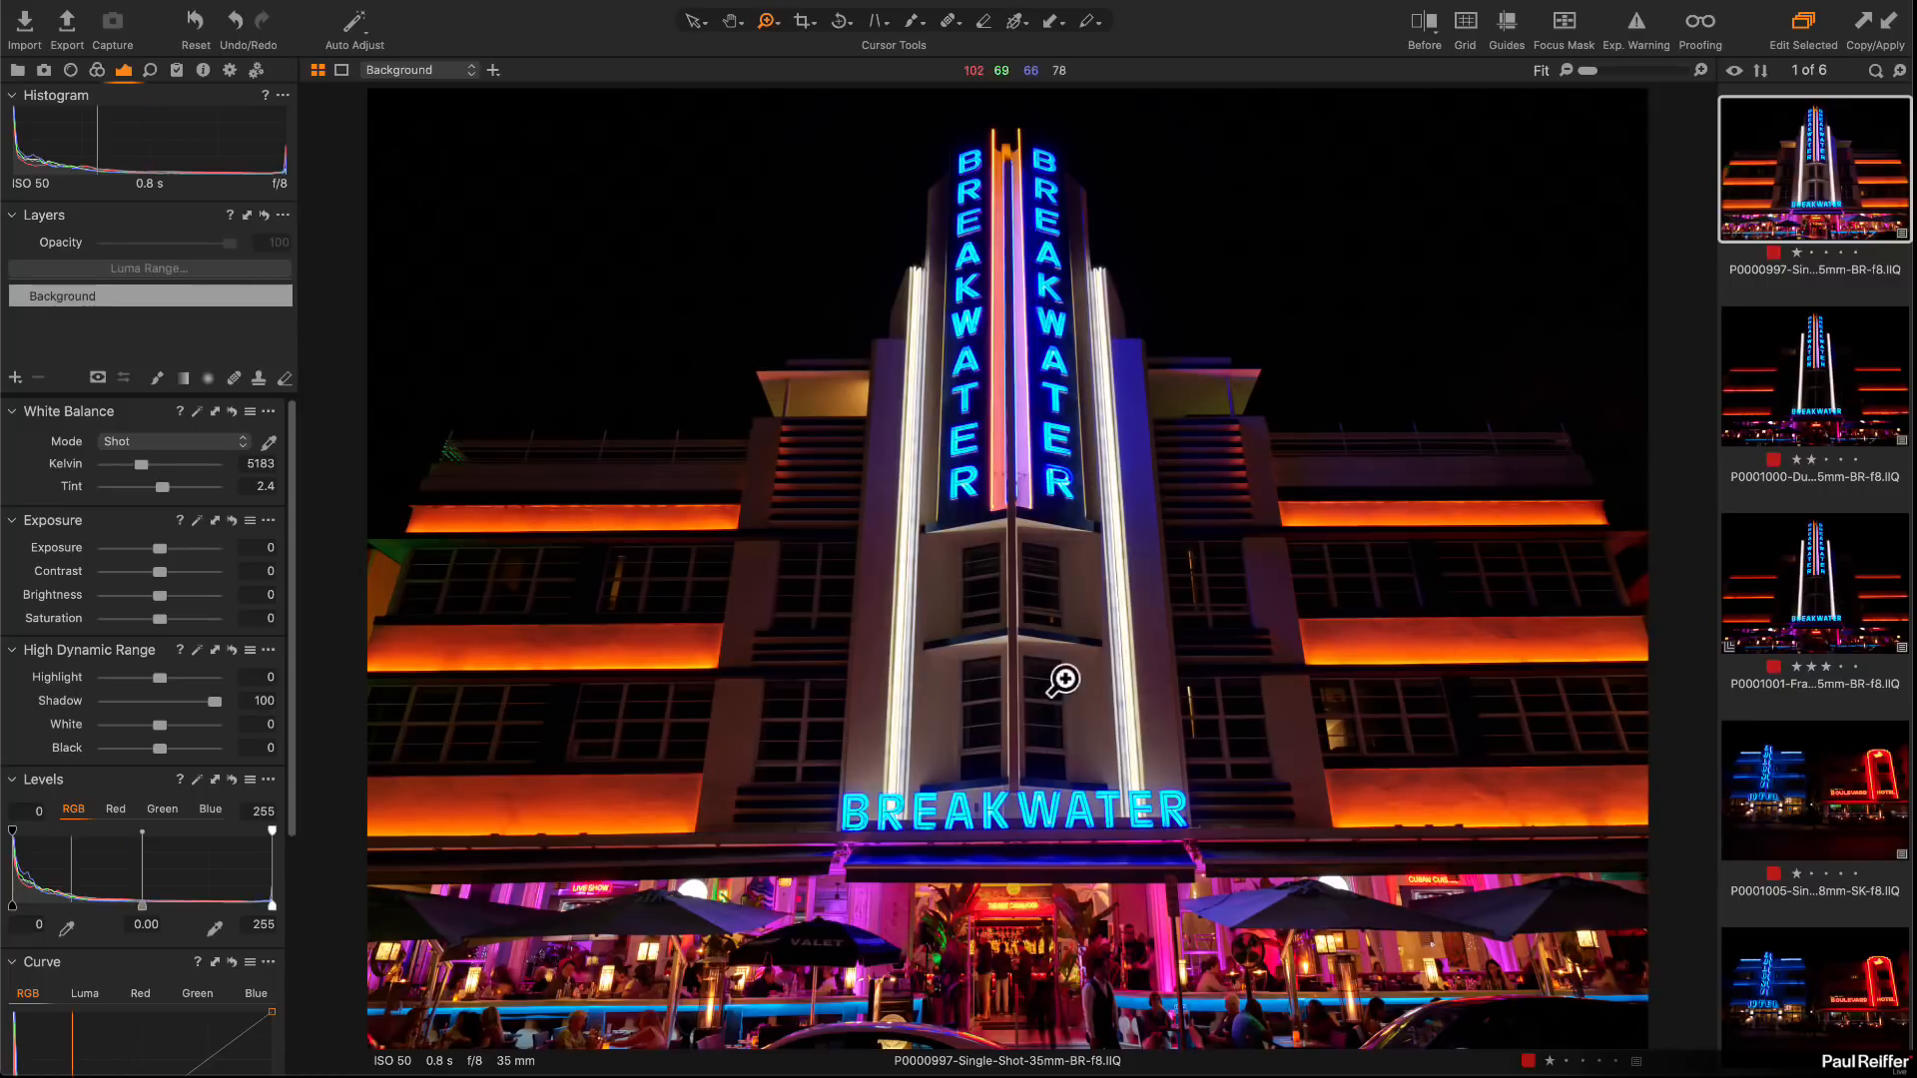
left_click(1019, 781)
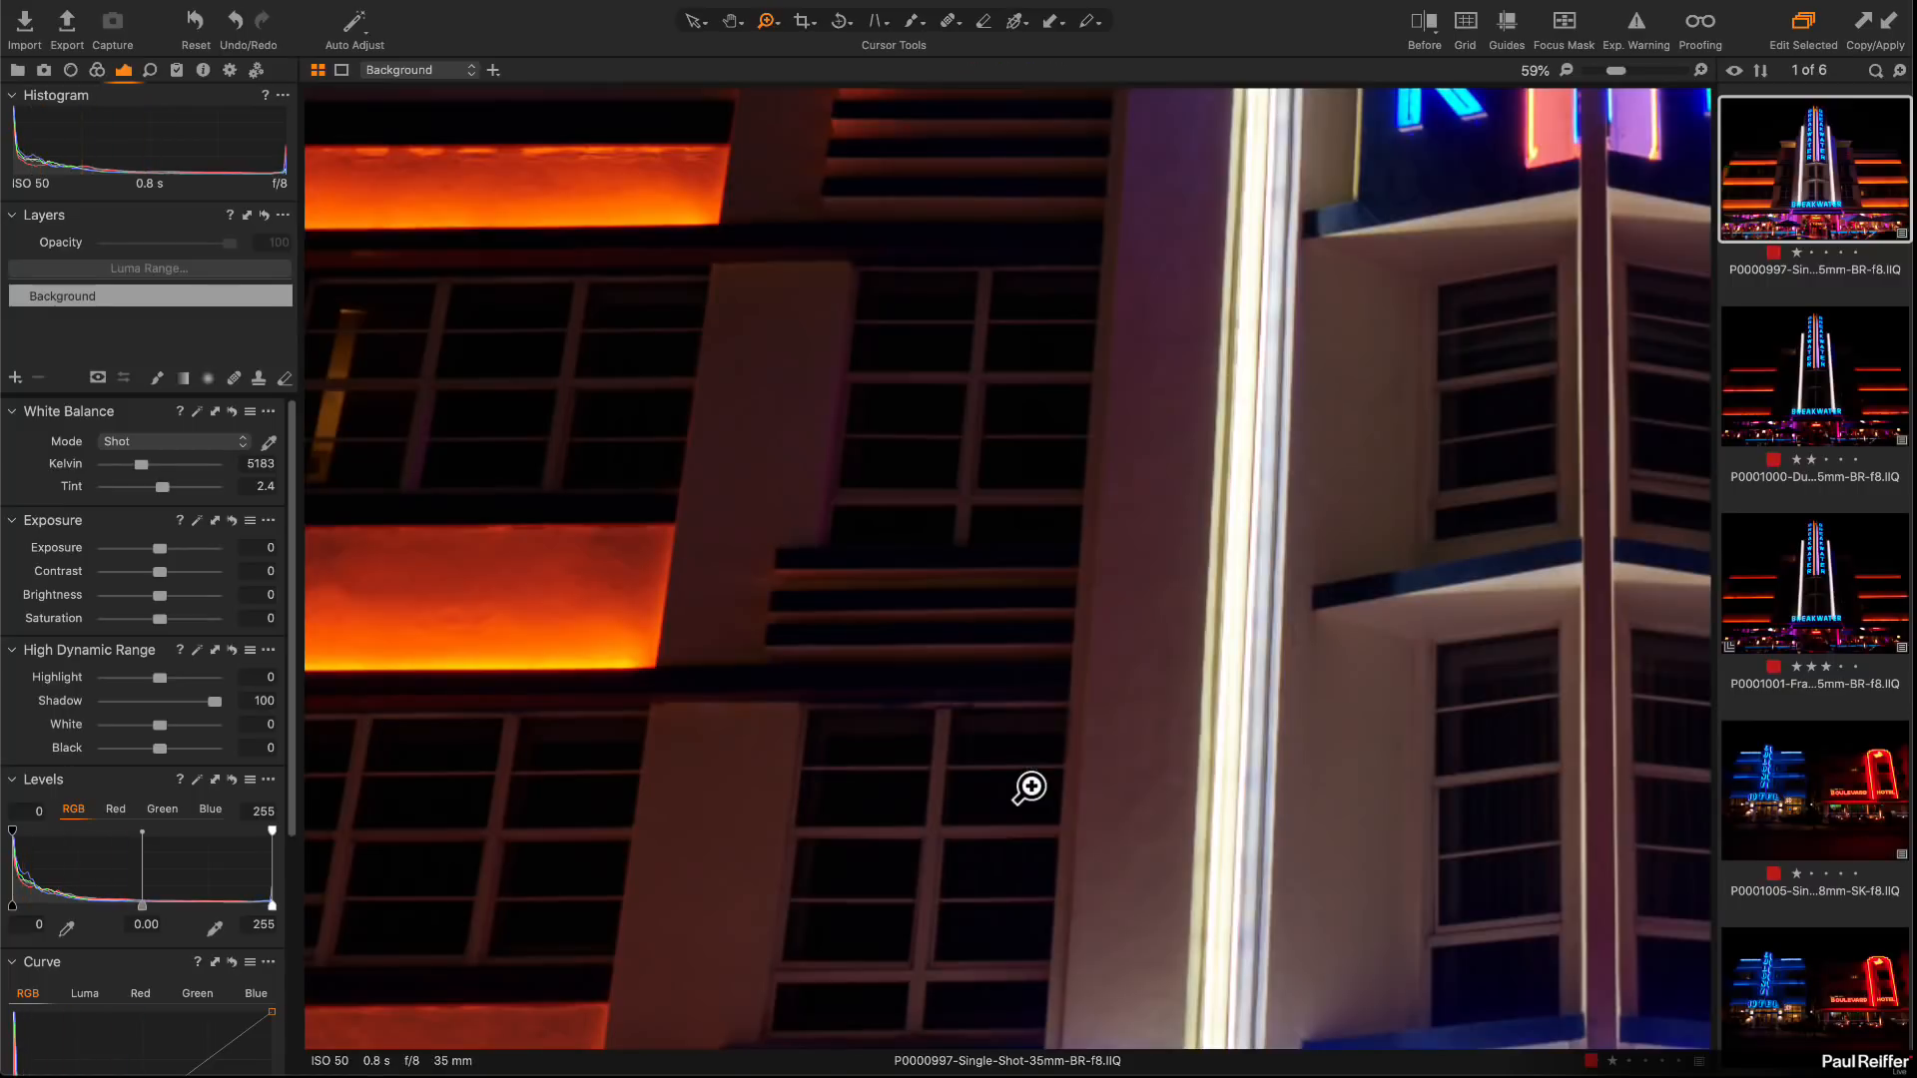
left_click(1088, 644)
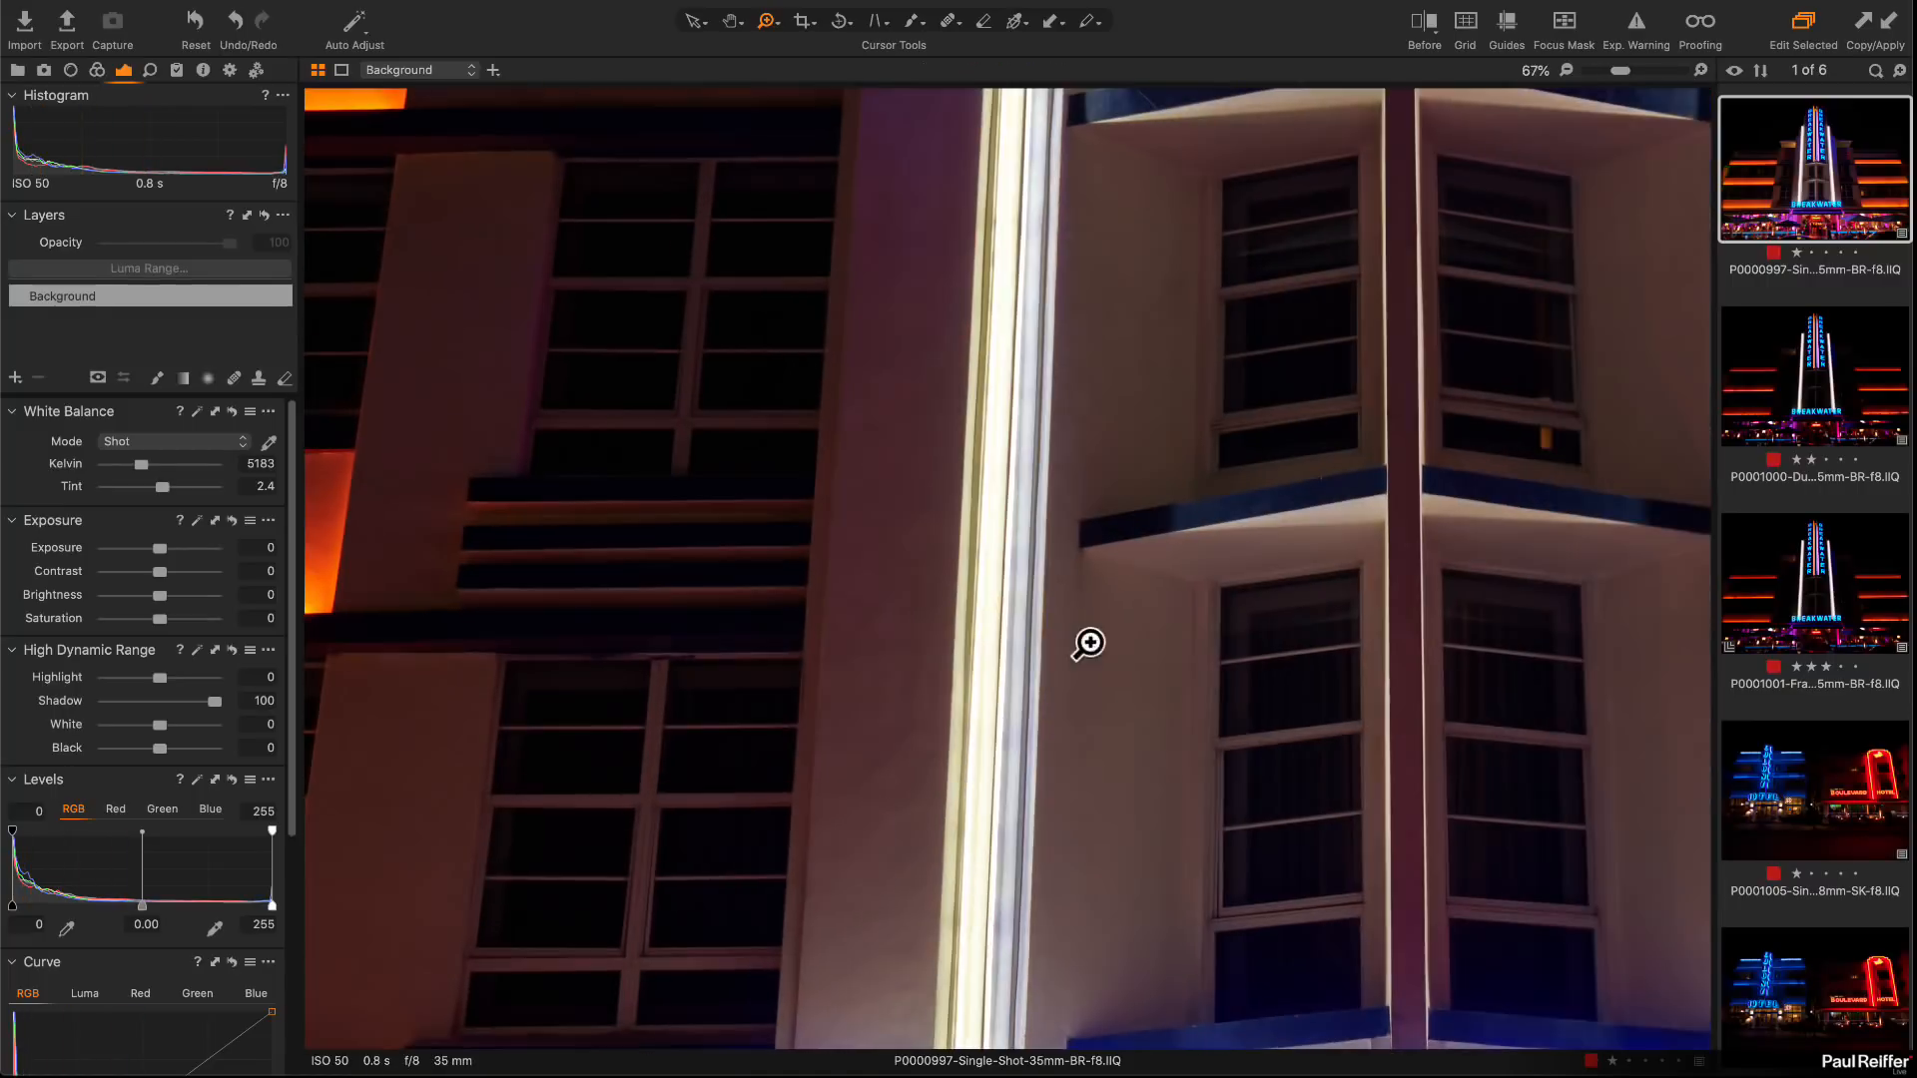
left_click(1223, 587)
left_click(1138, 430)
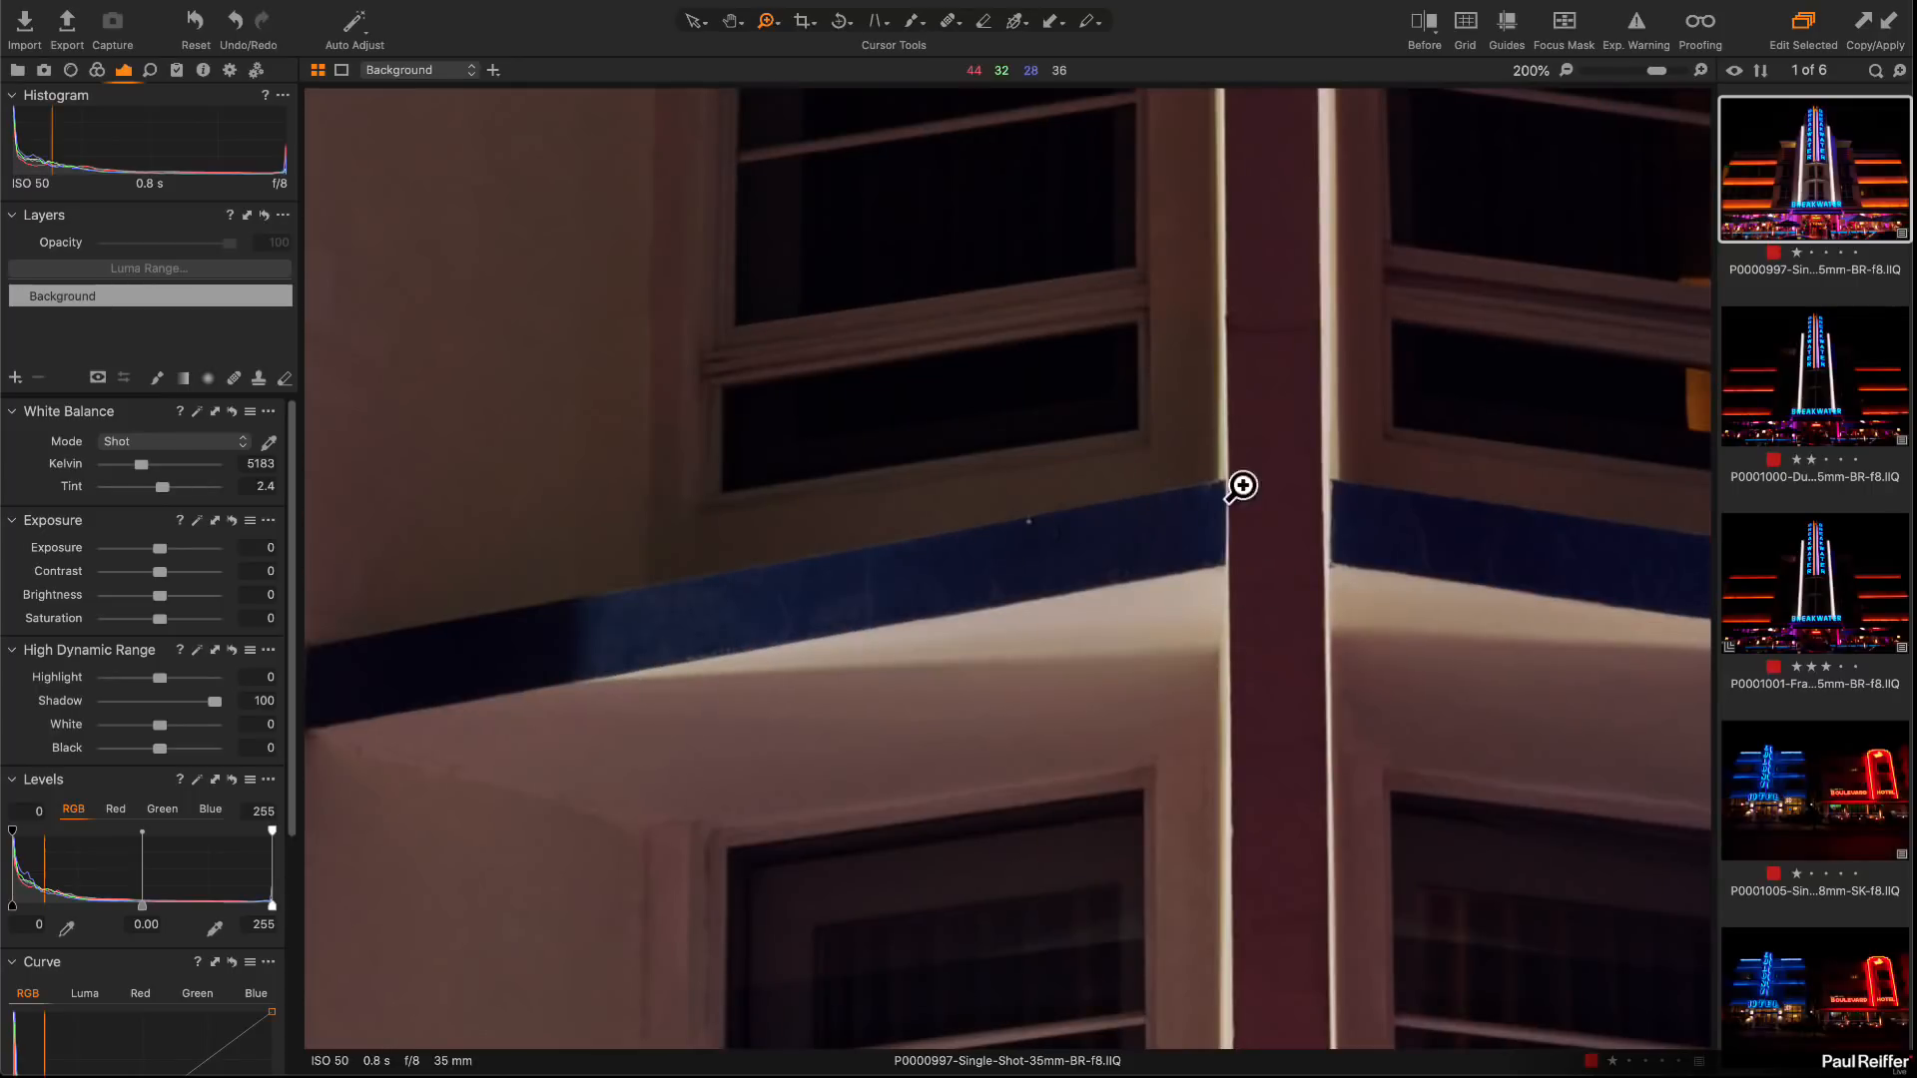
left_click(1152, 473)
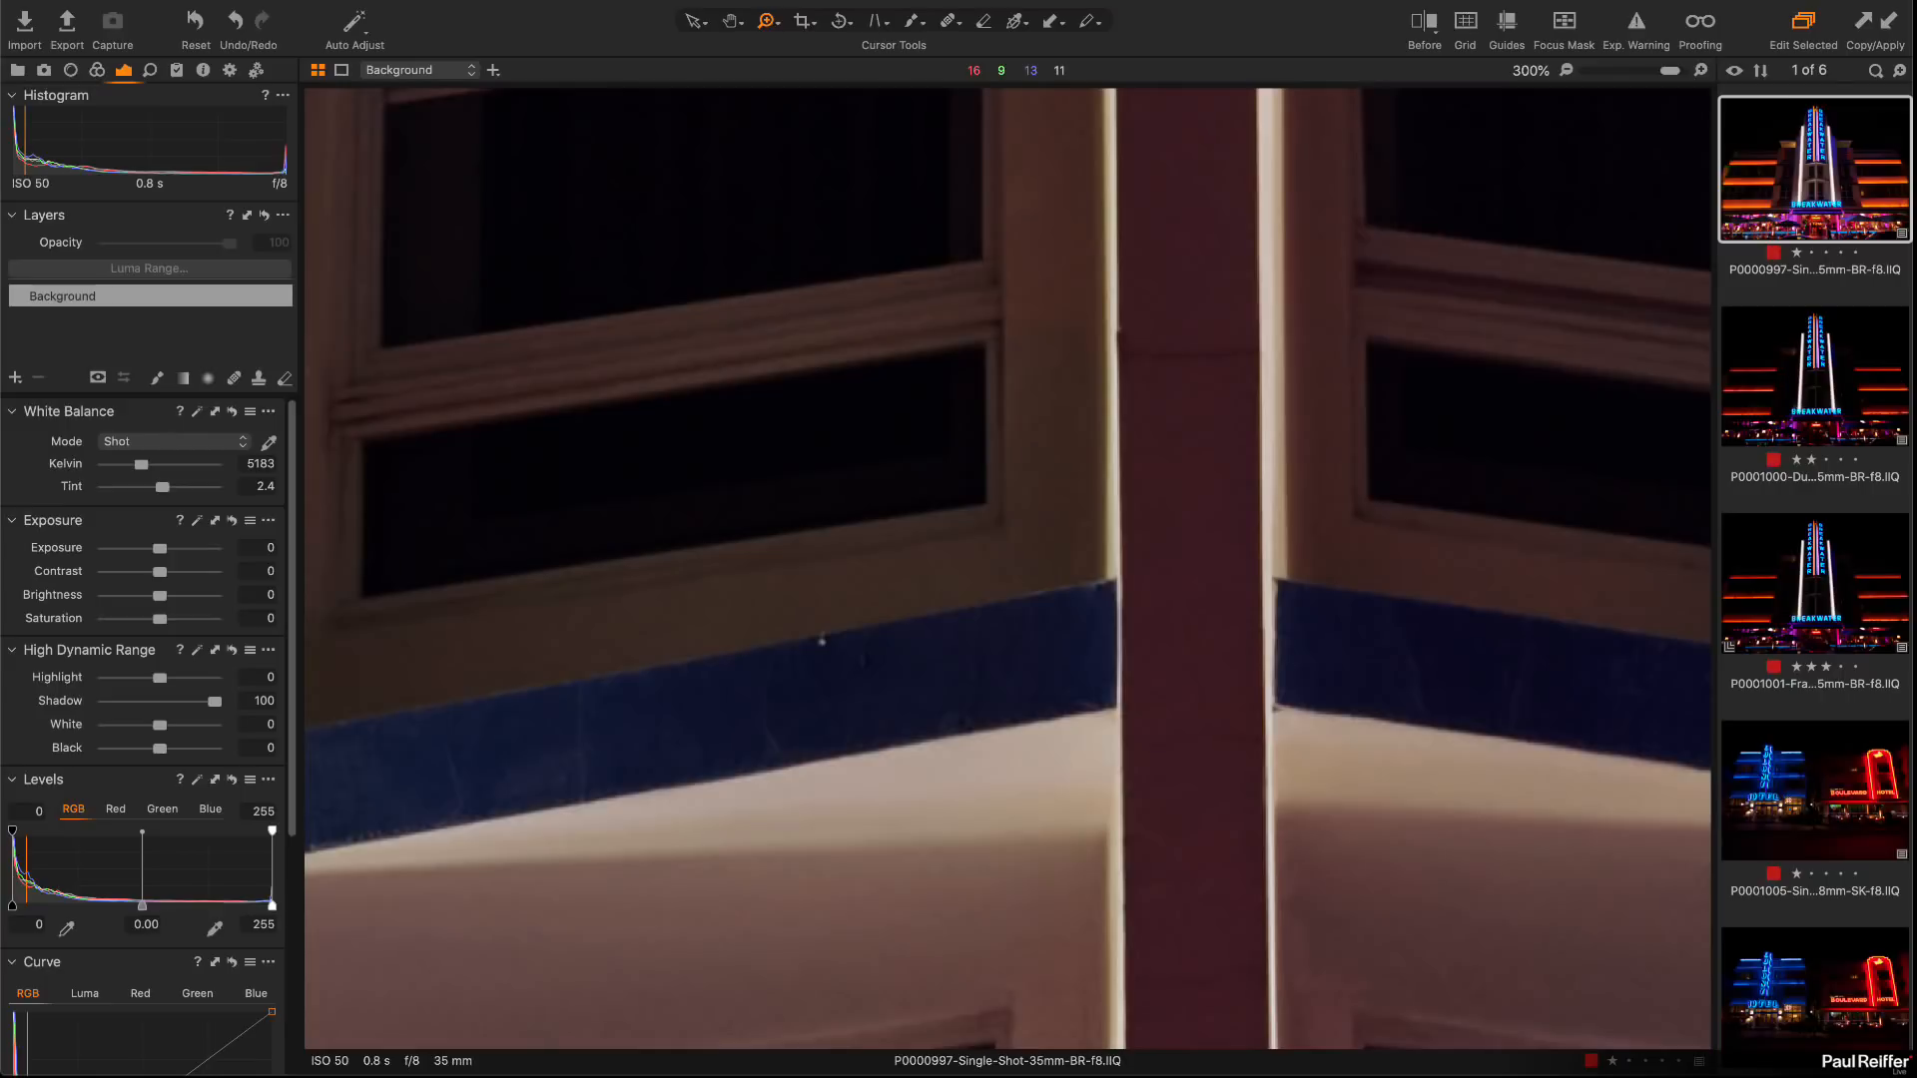
key("super+r")
key("super+0")
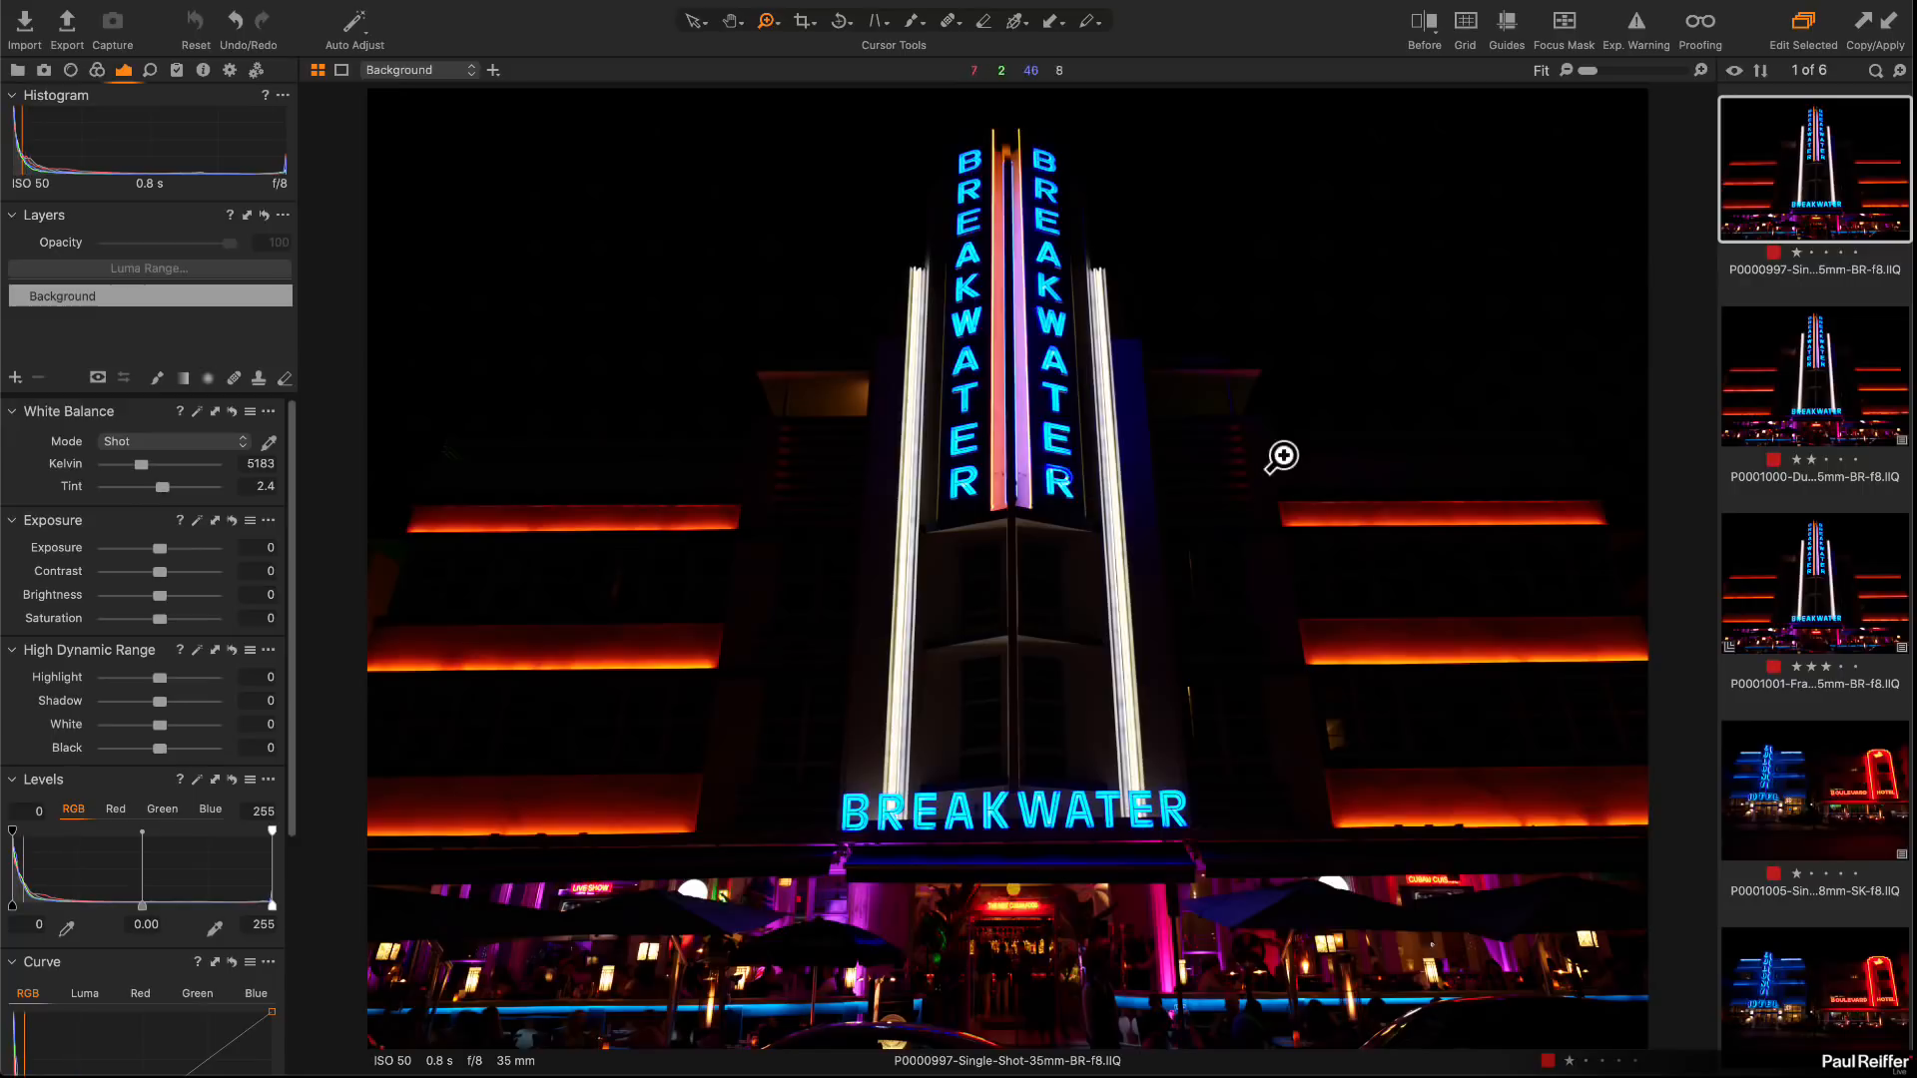
Step: Compare the unedited single-shot and dual-pixel Breakwater photos by switching back and forth between them
left_click(1812, 384)
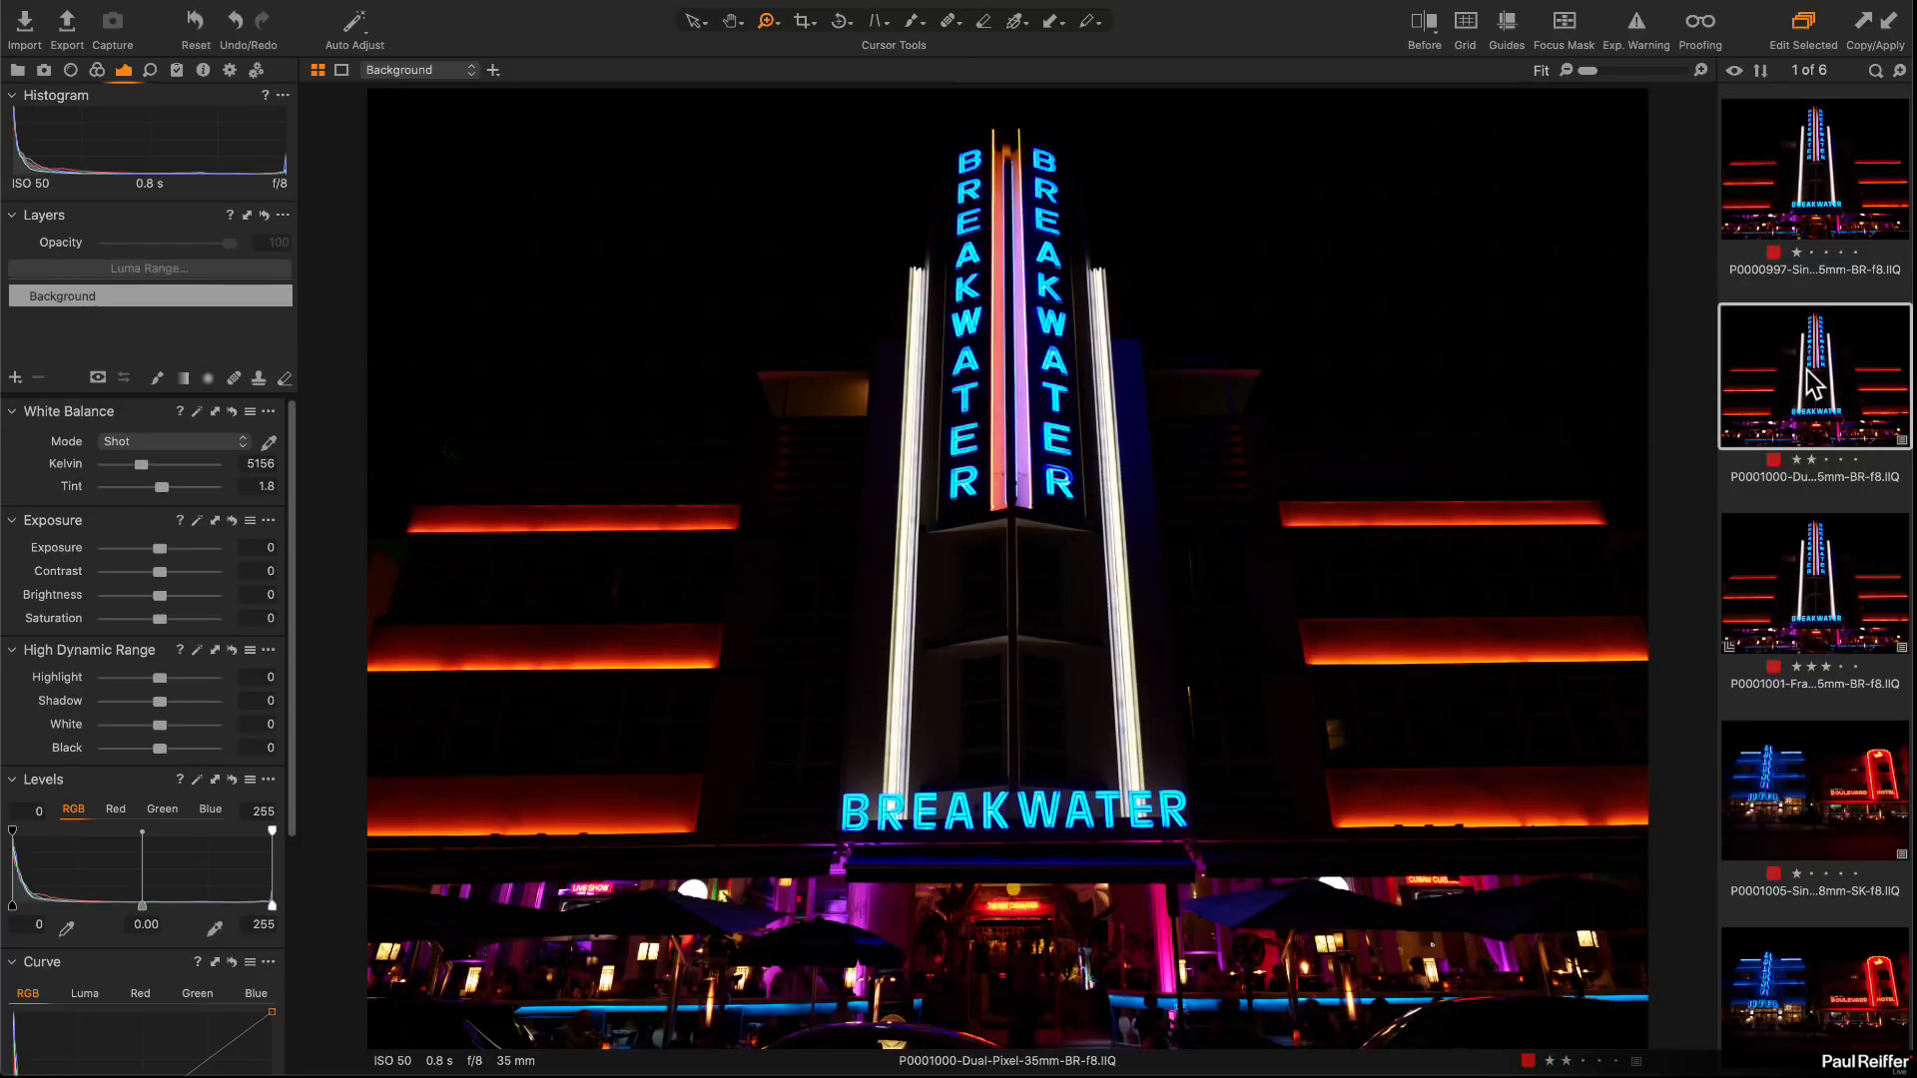
left_click(1794, 180)
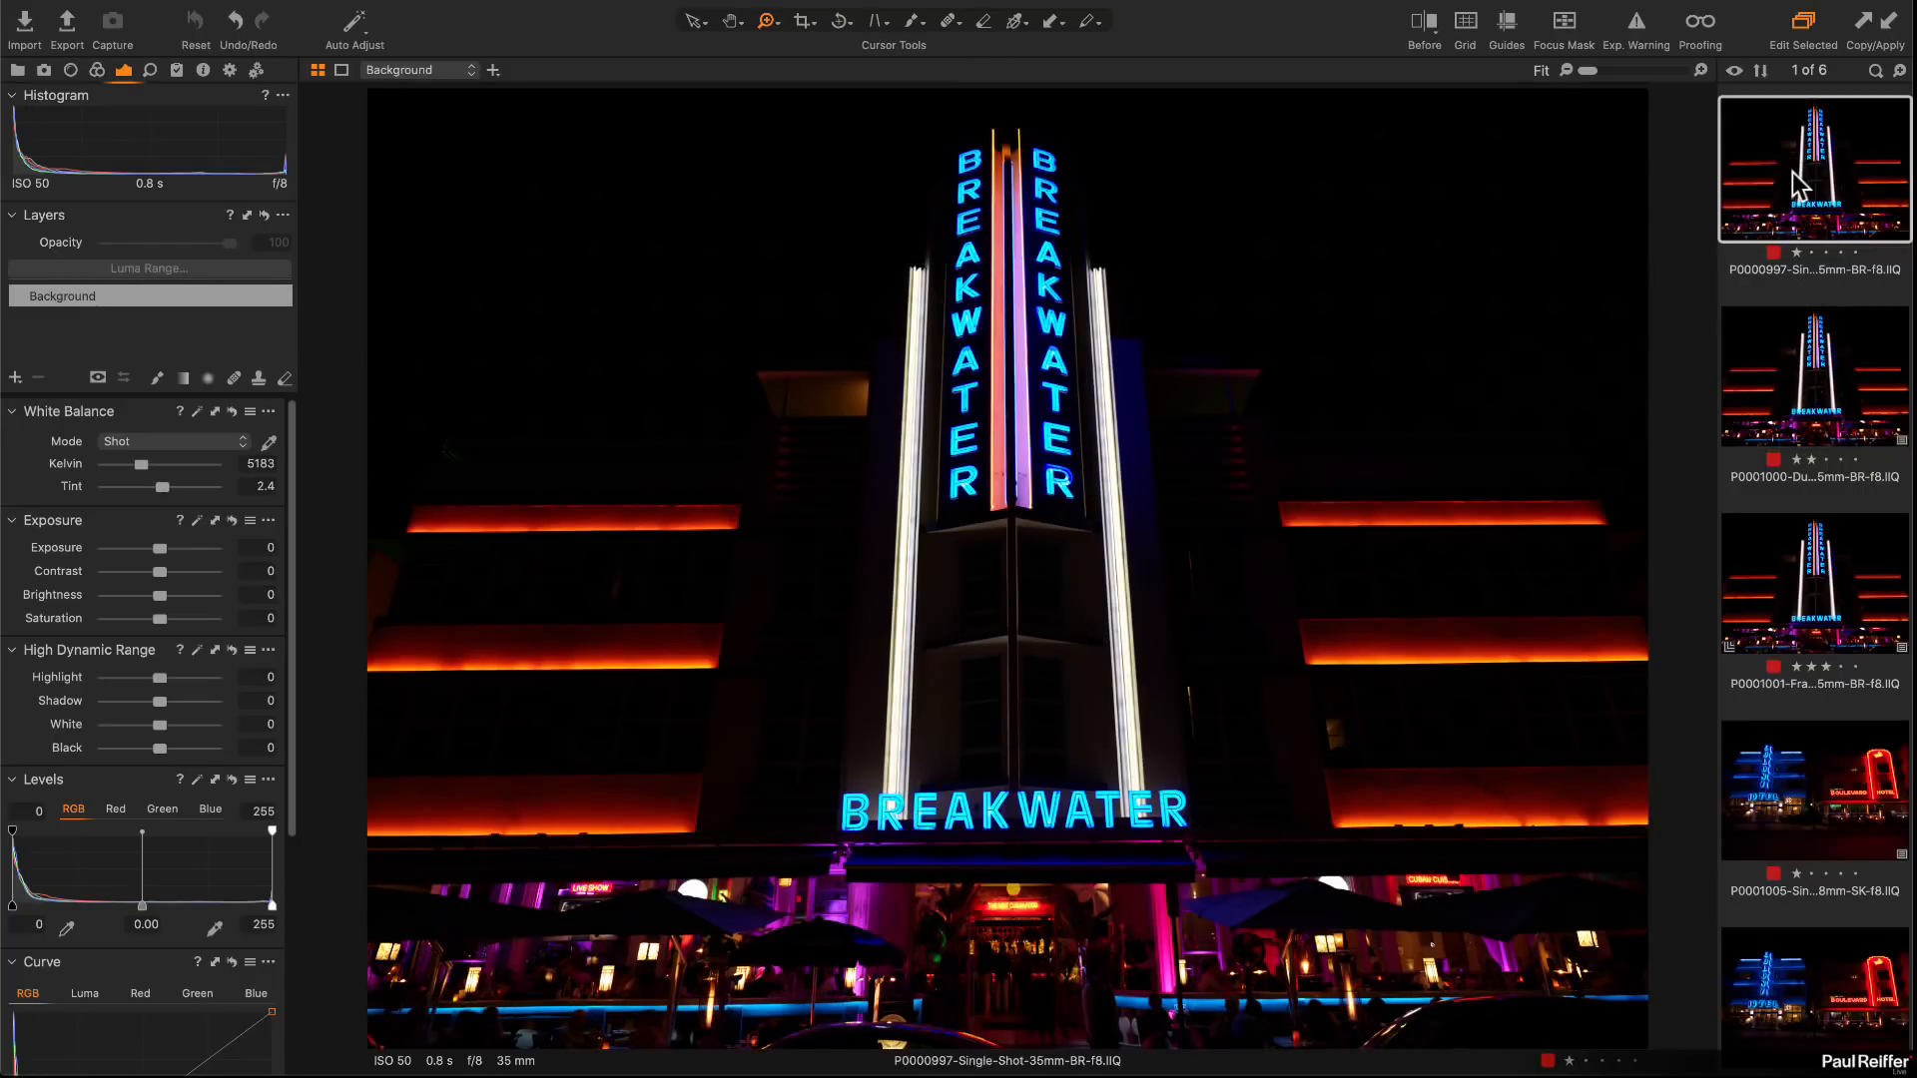
key("Down")
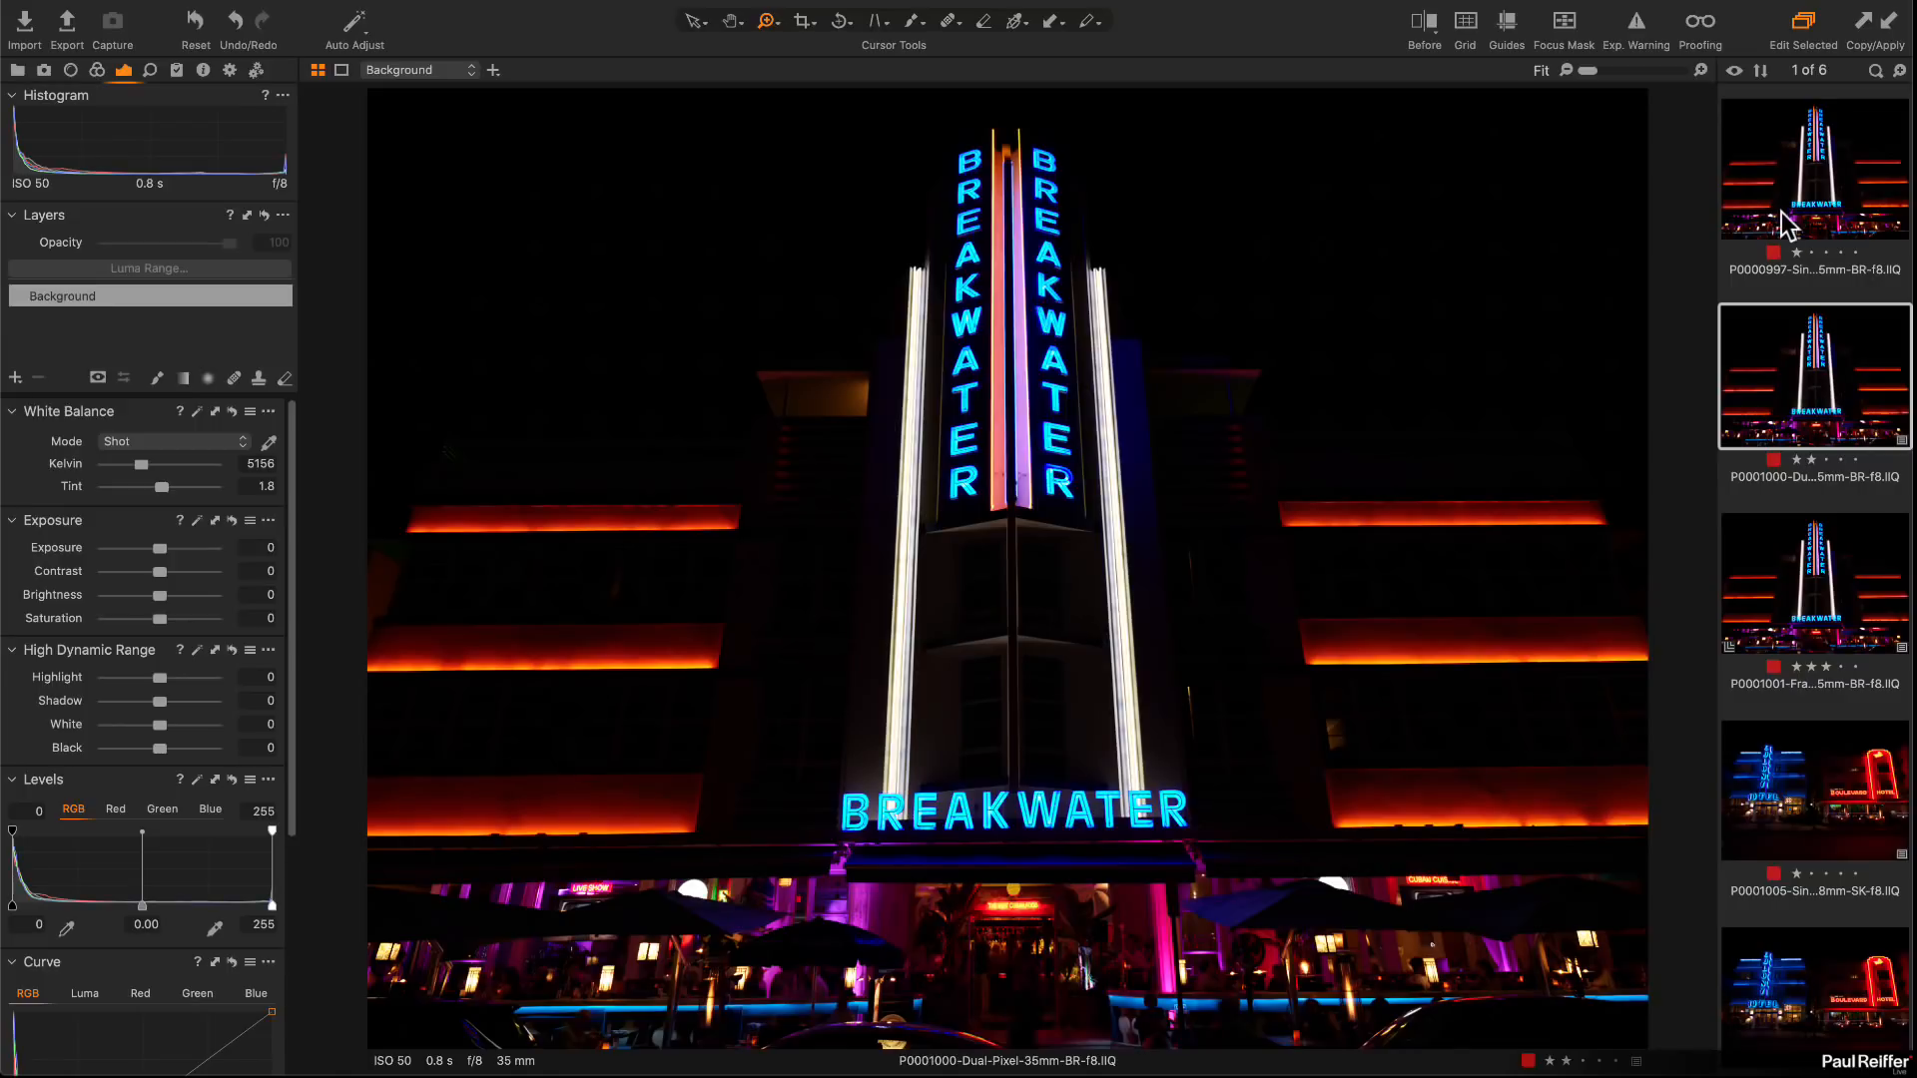
key("Up")
key("Down")
key("Up")
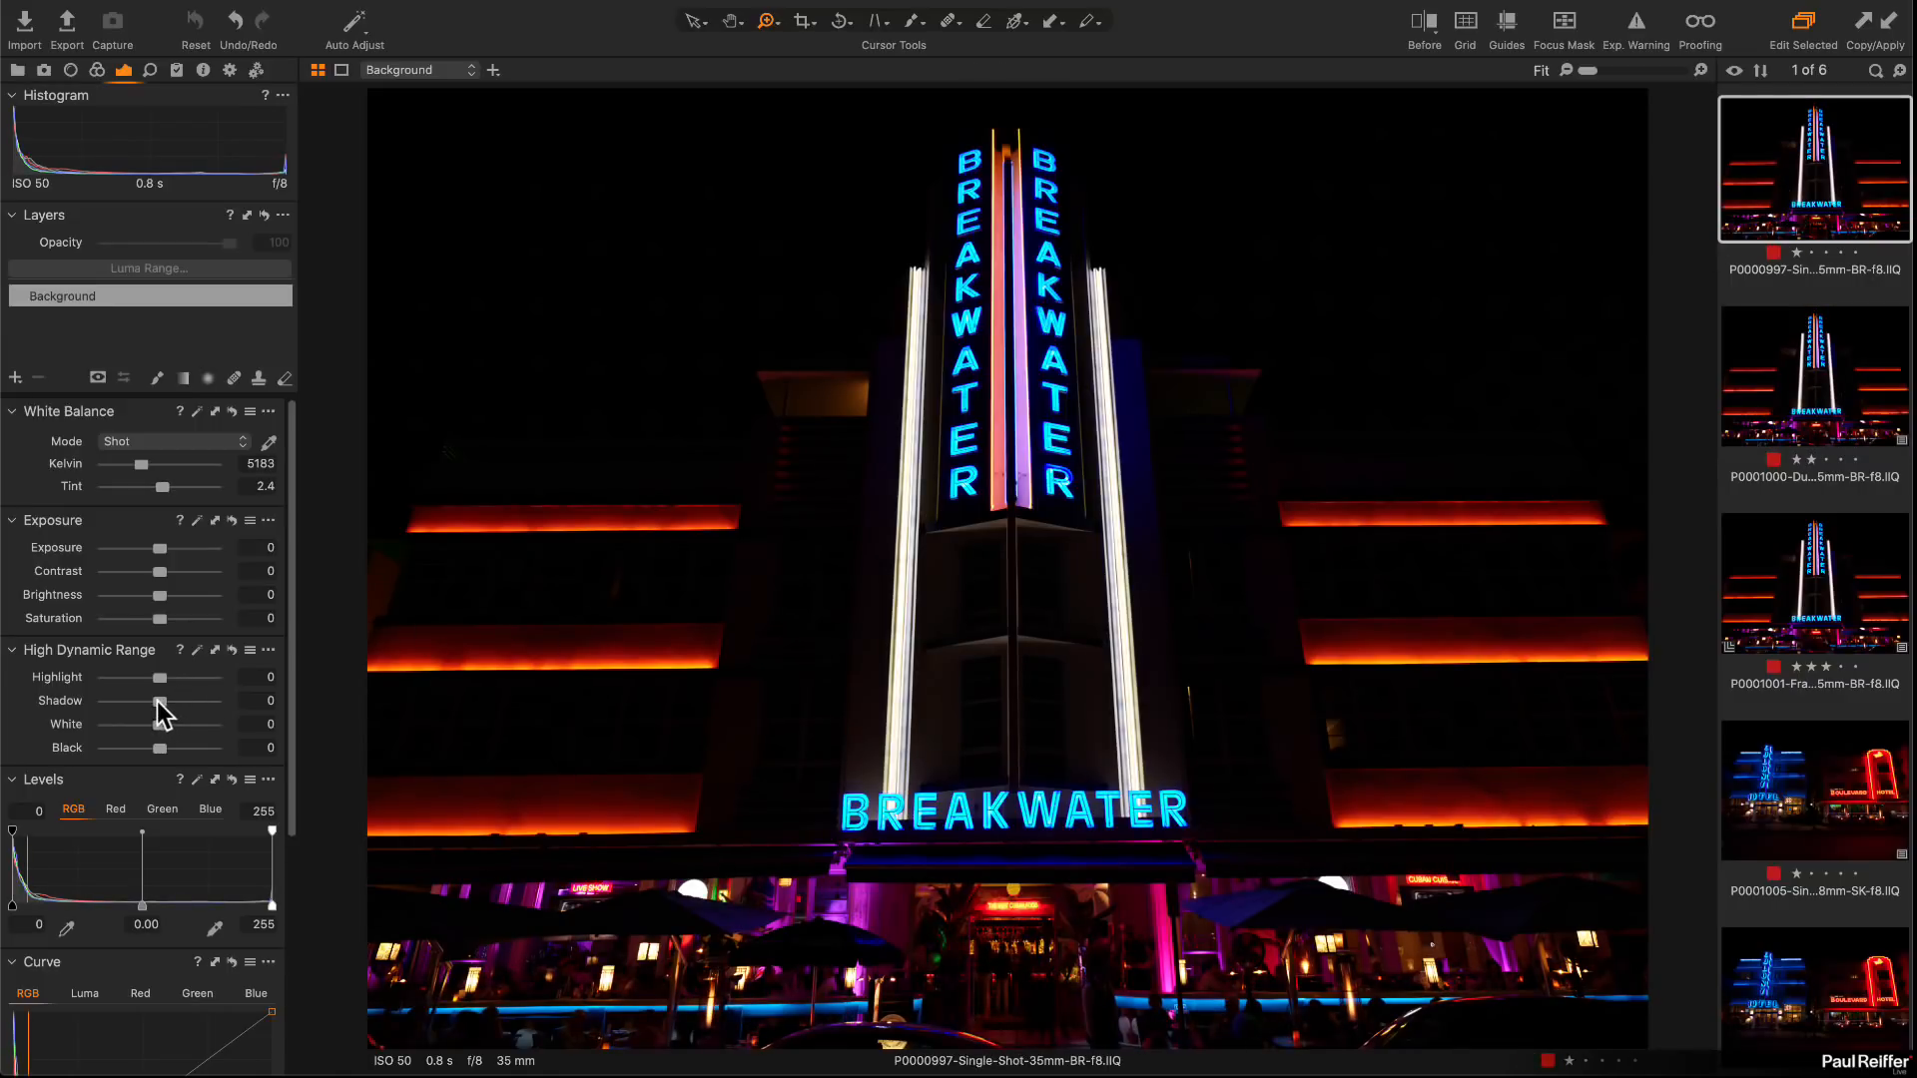
Step: Set Shadow to 100 and Black to 20 on the single-shot photo and apply the same adjustments to the dual-pixel photo
left_click_drag(160, 702, 250, 702)
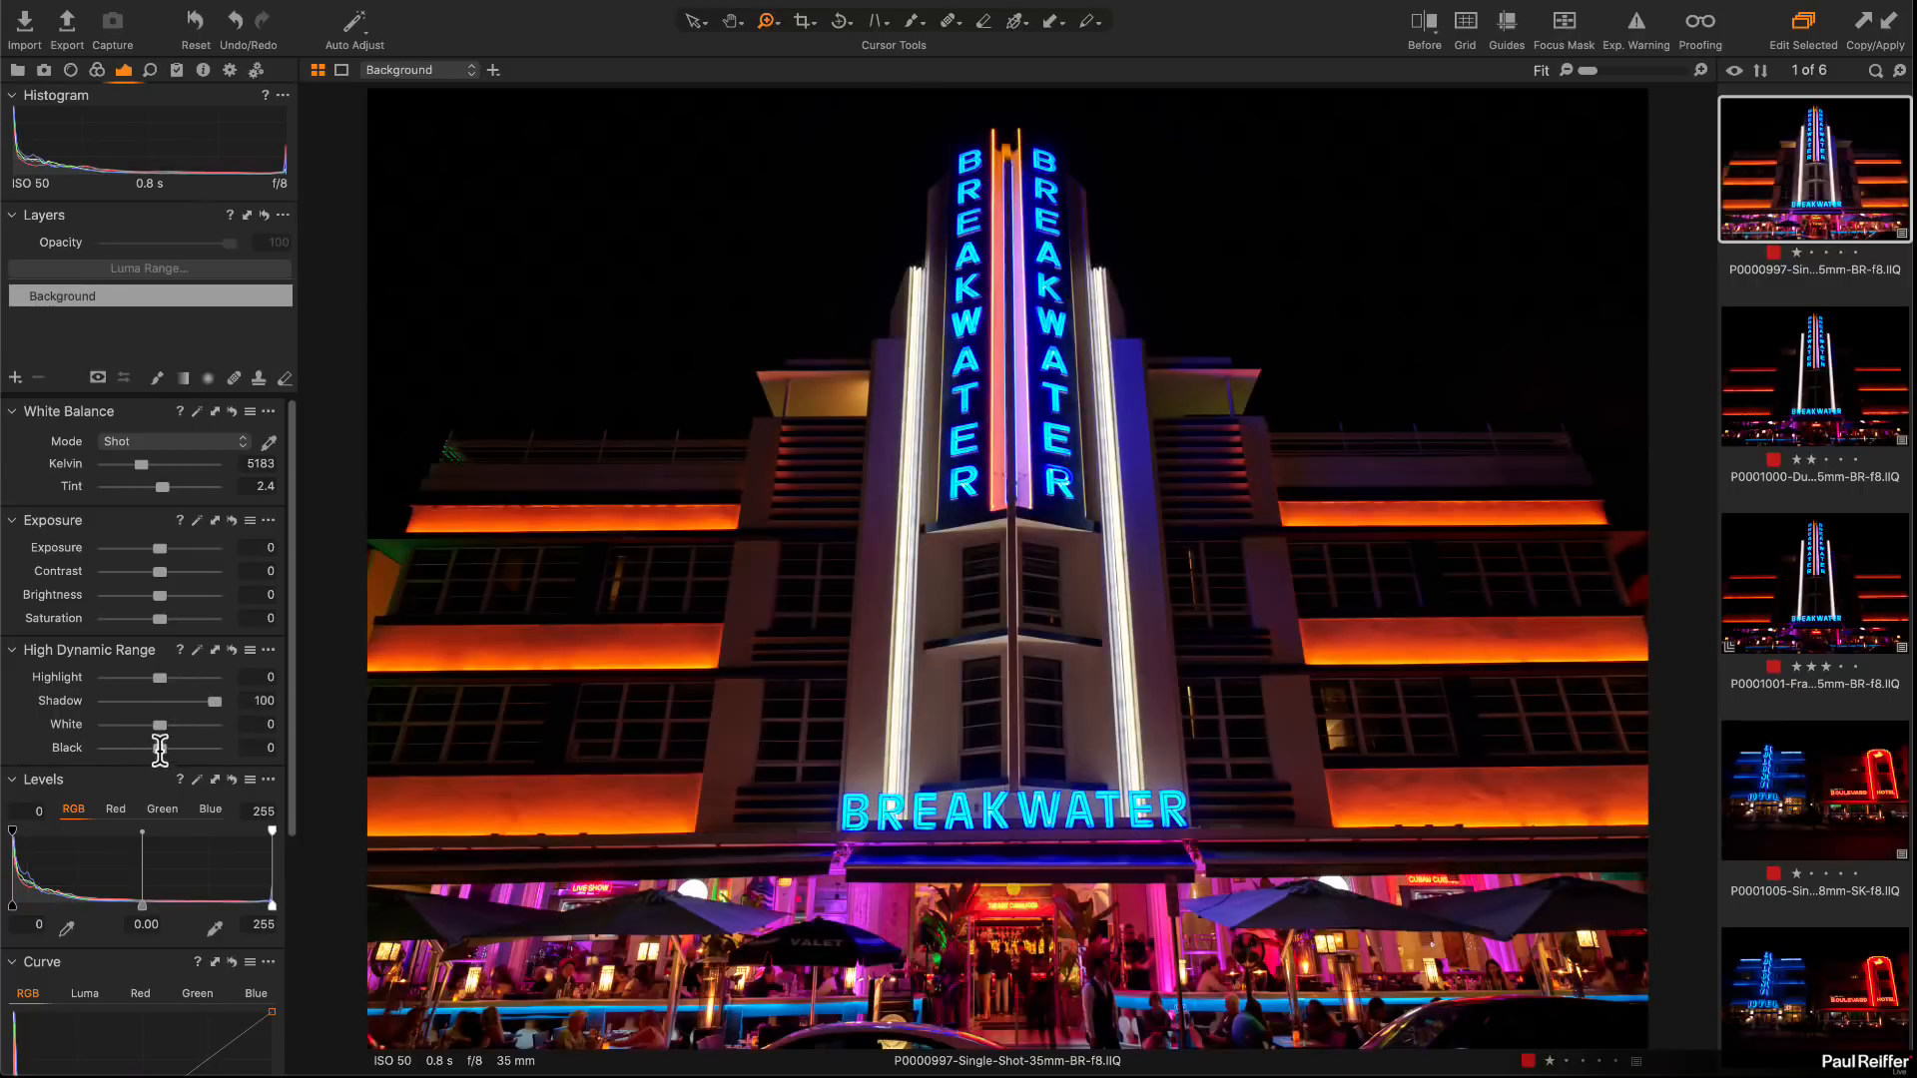
left_click_drag(160, 749, 170, 749)
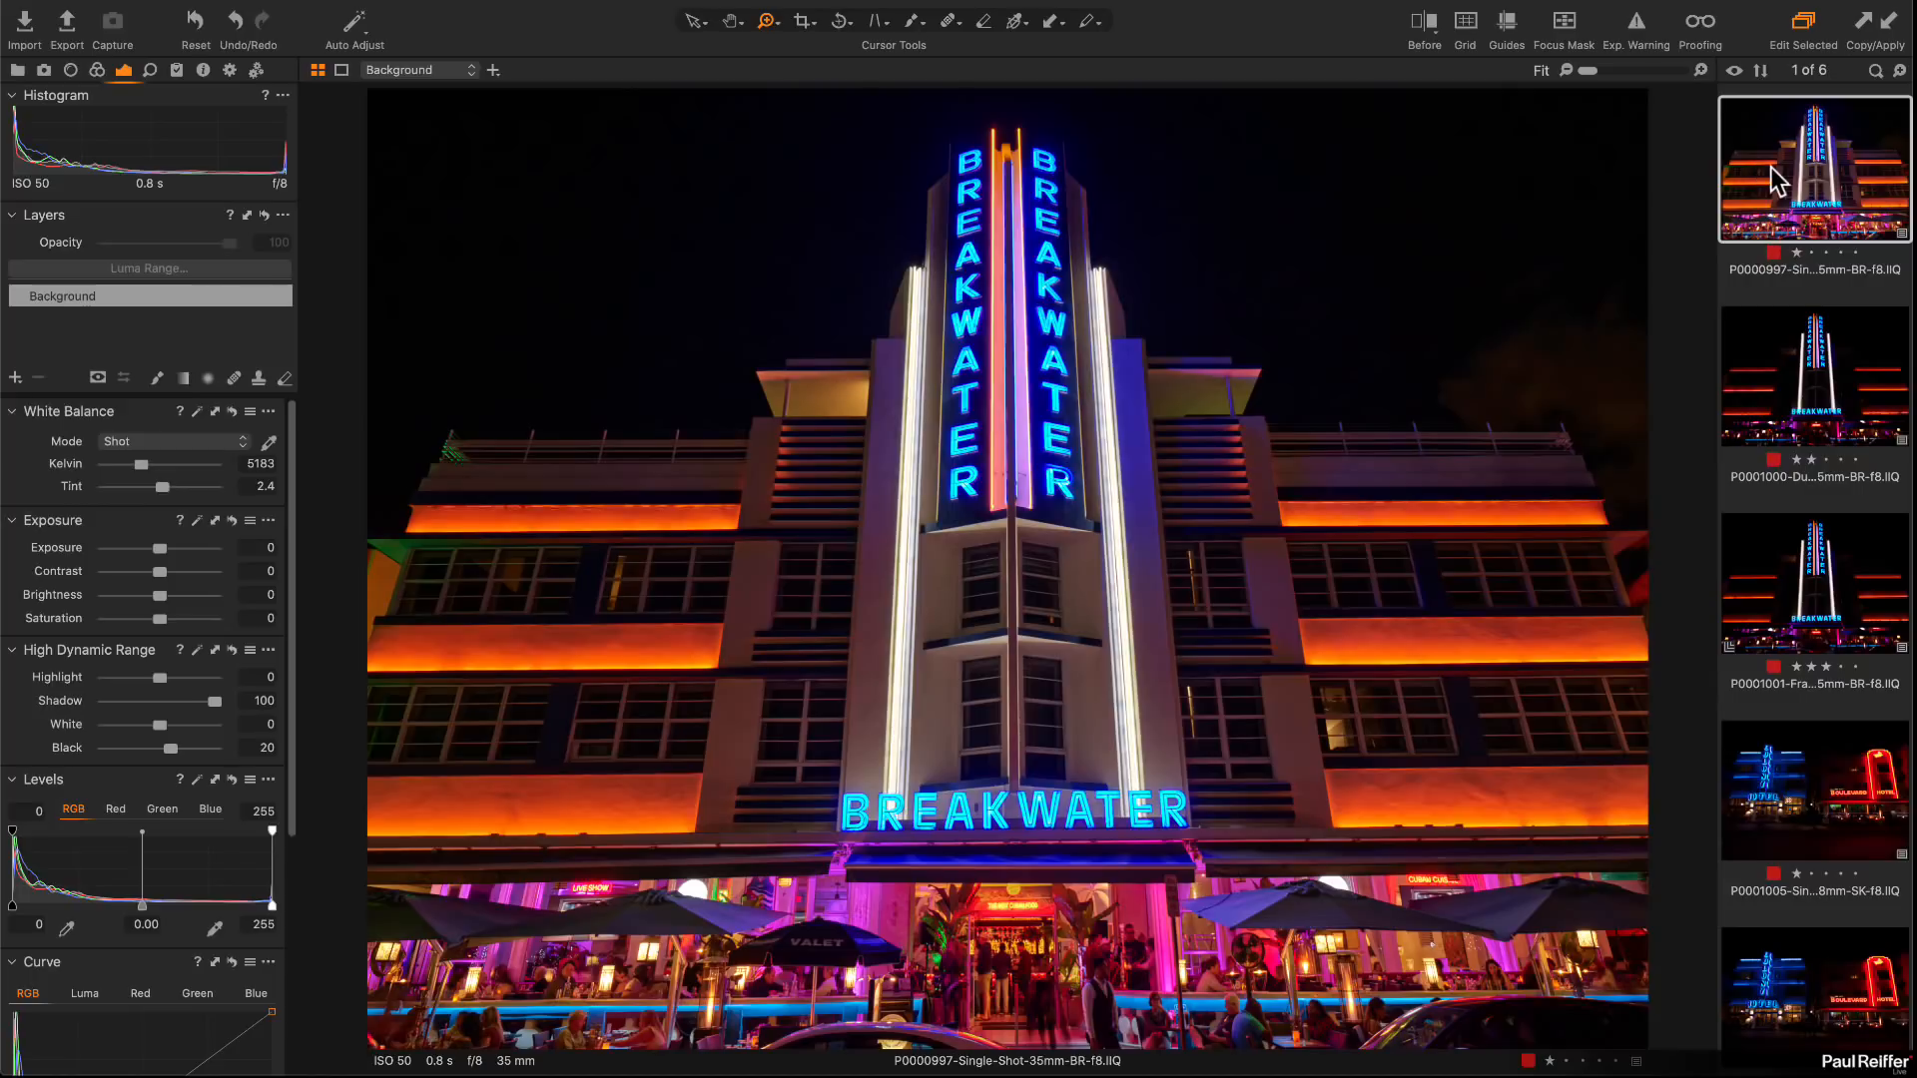
left_click(1791, 384)
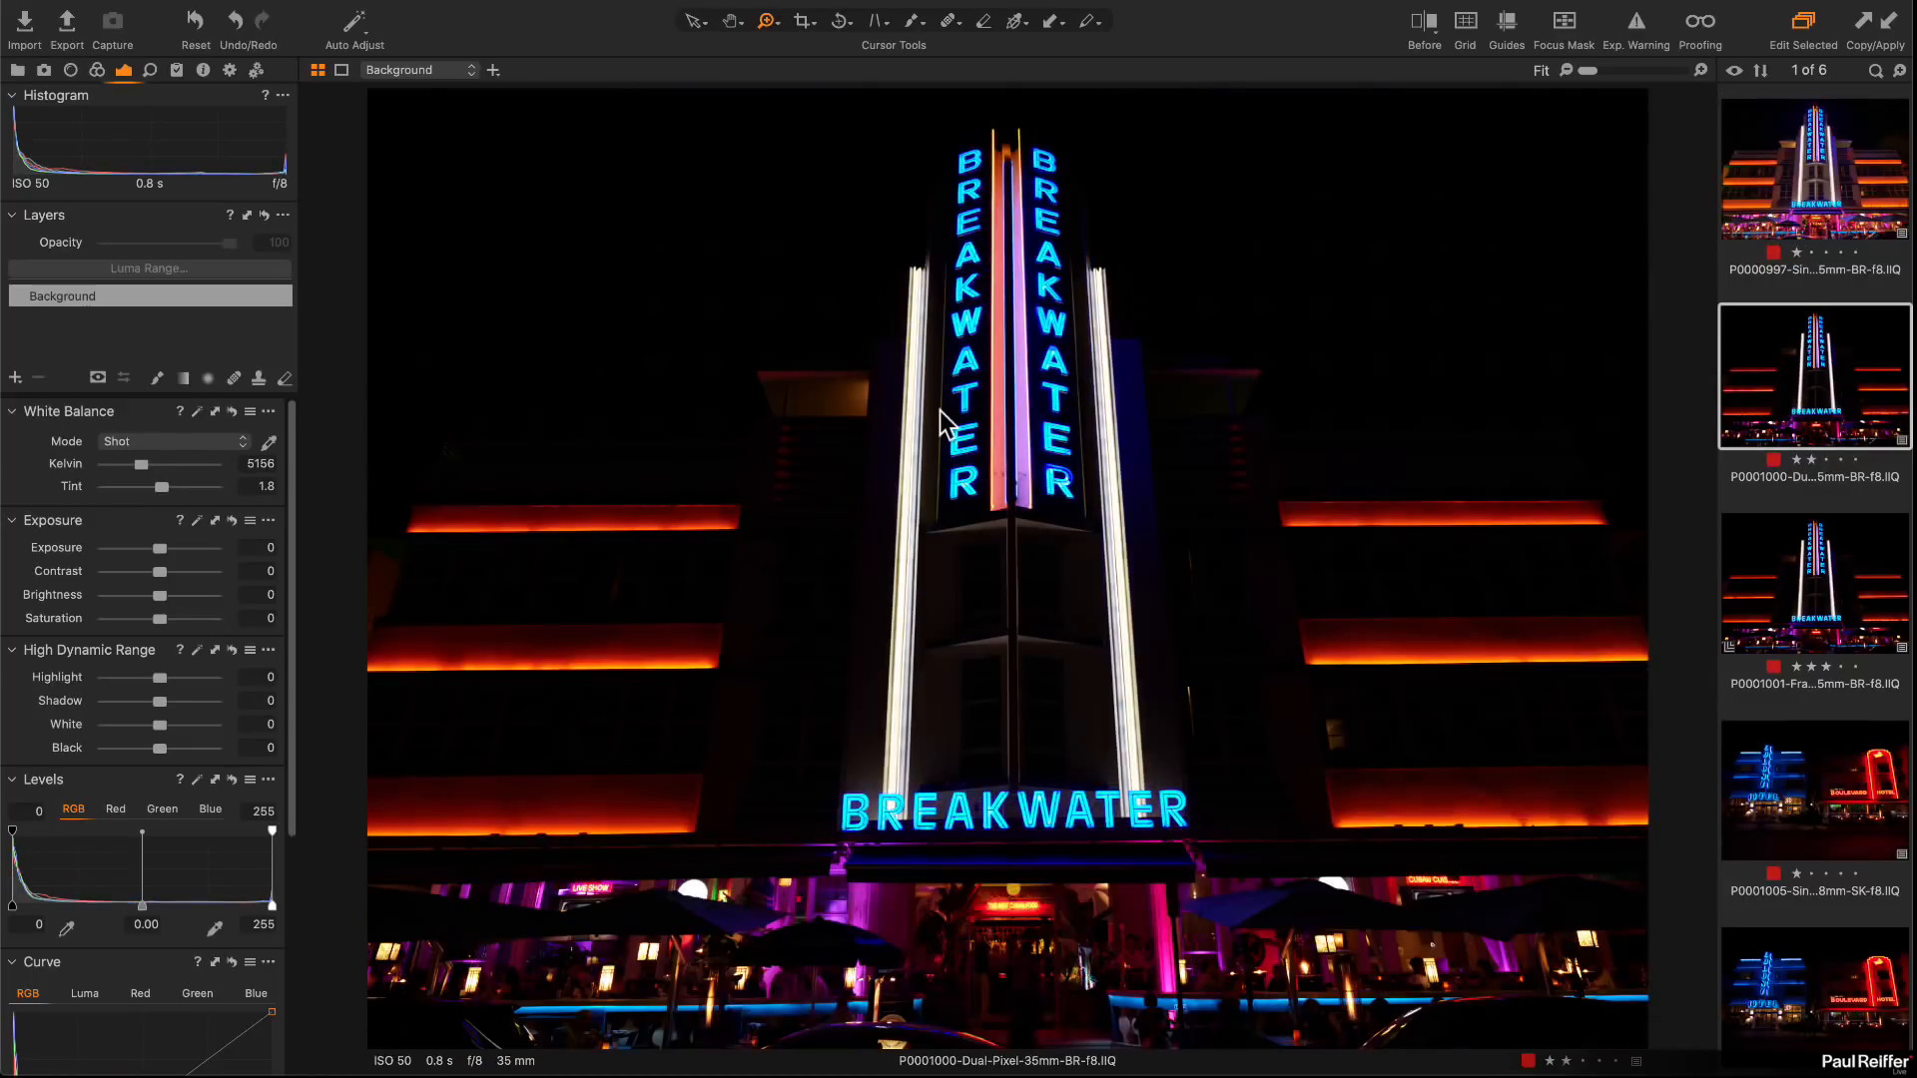
key("super+shift+v")
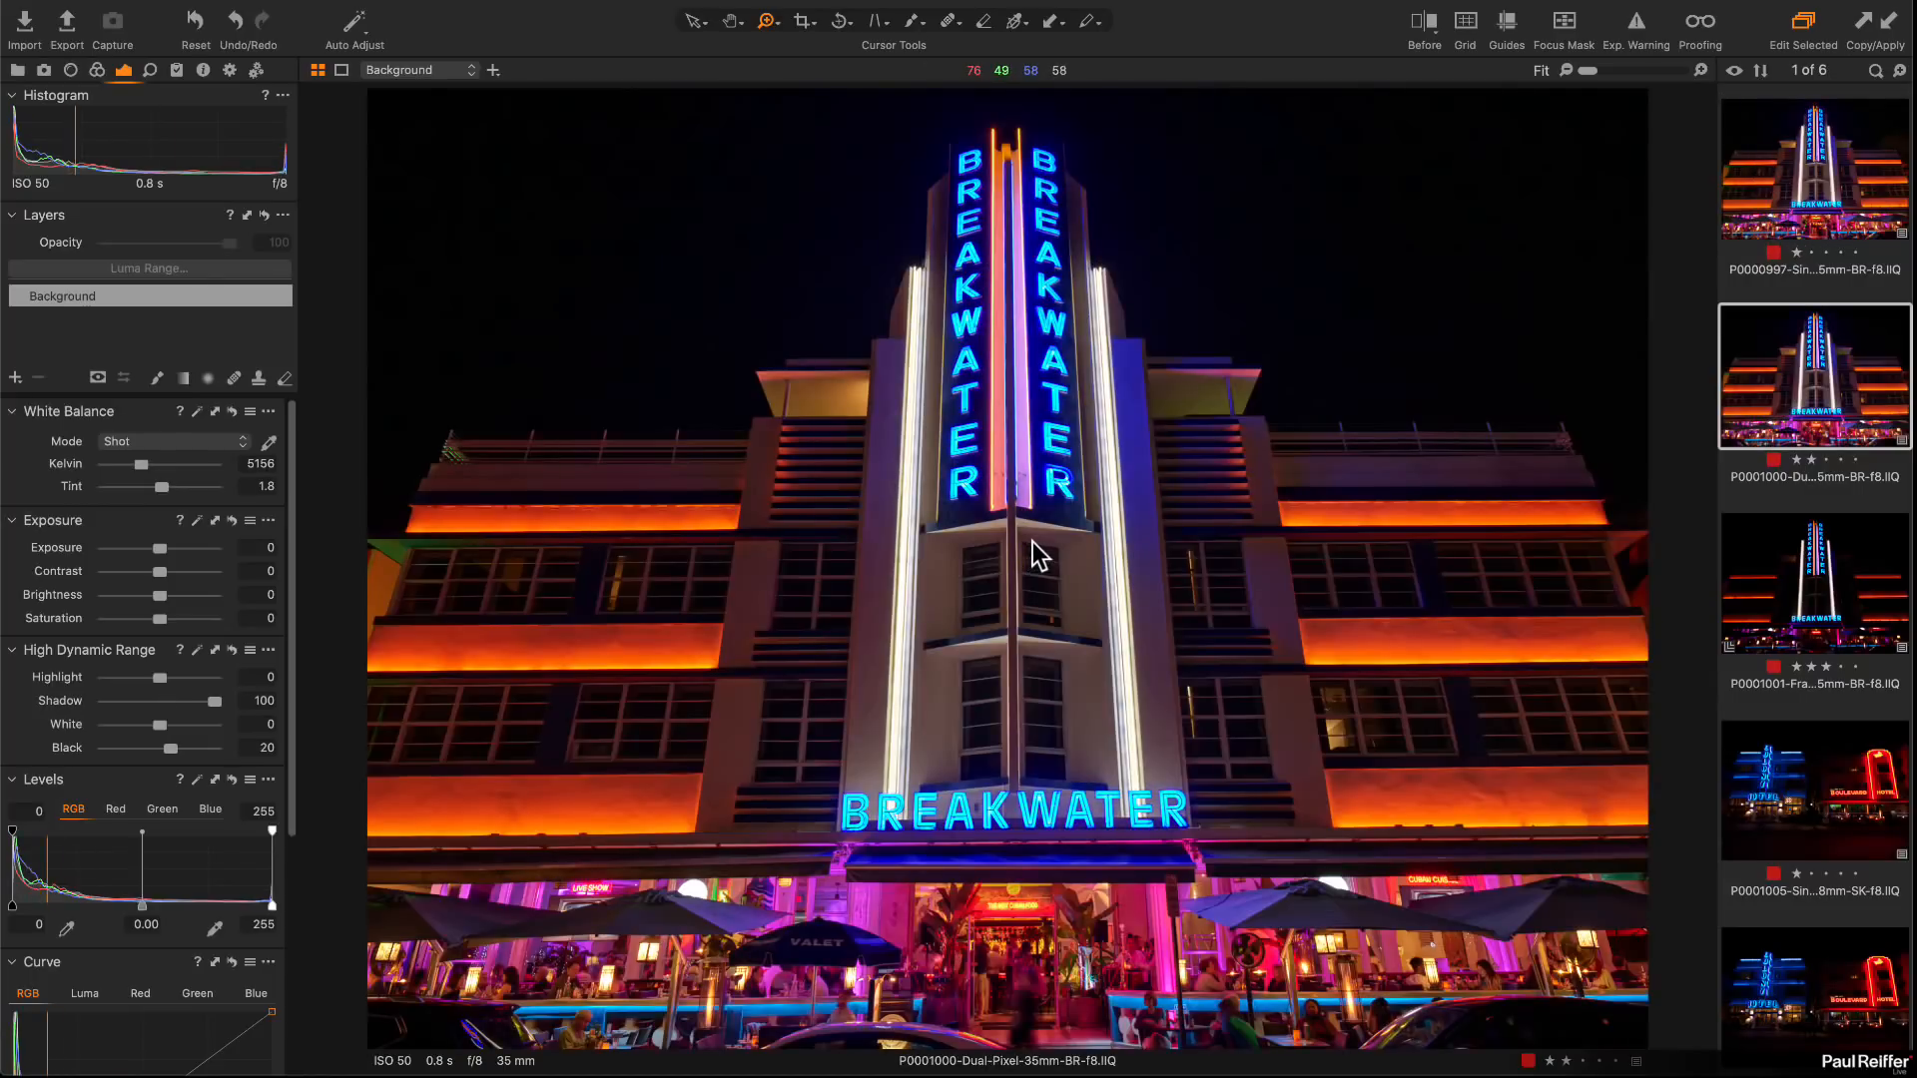
Step: Compare the single-shot and dual-pixel photos side by side at 400%, aligning both on the ledge and pillar beneath the neon panels
left_click(1801, 187, "super")
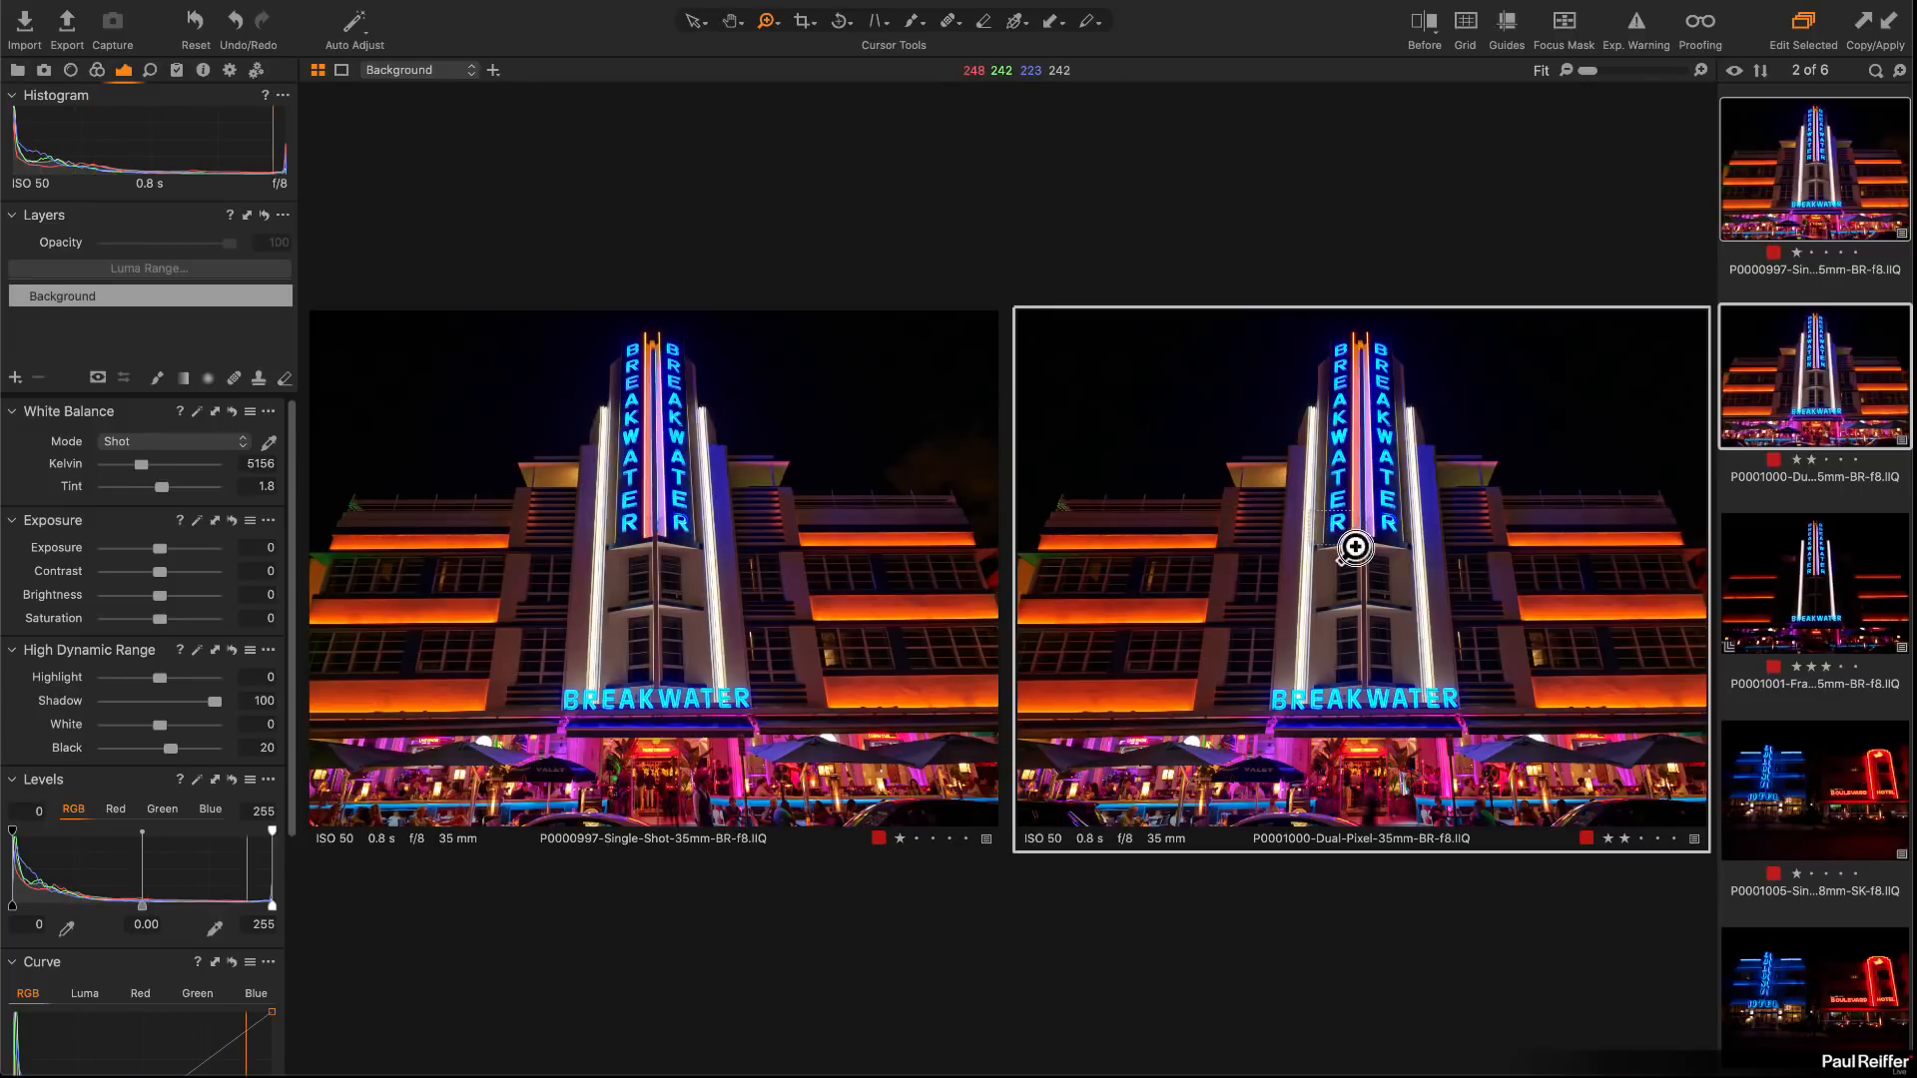
left_click(1355, 546)
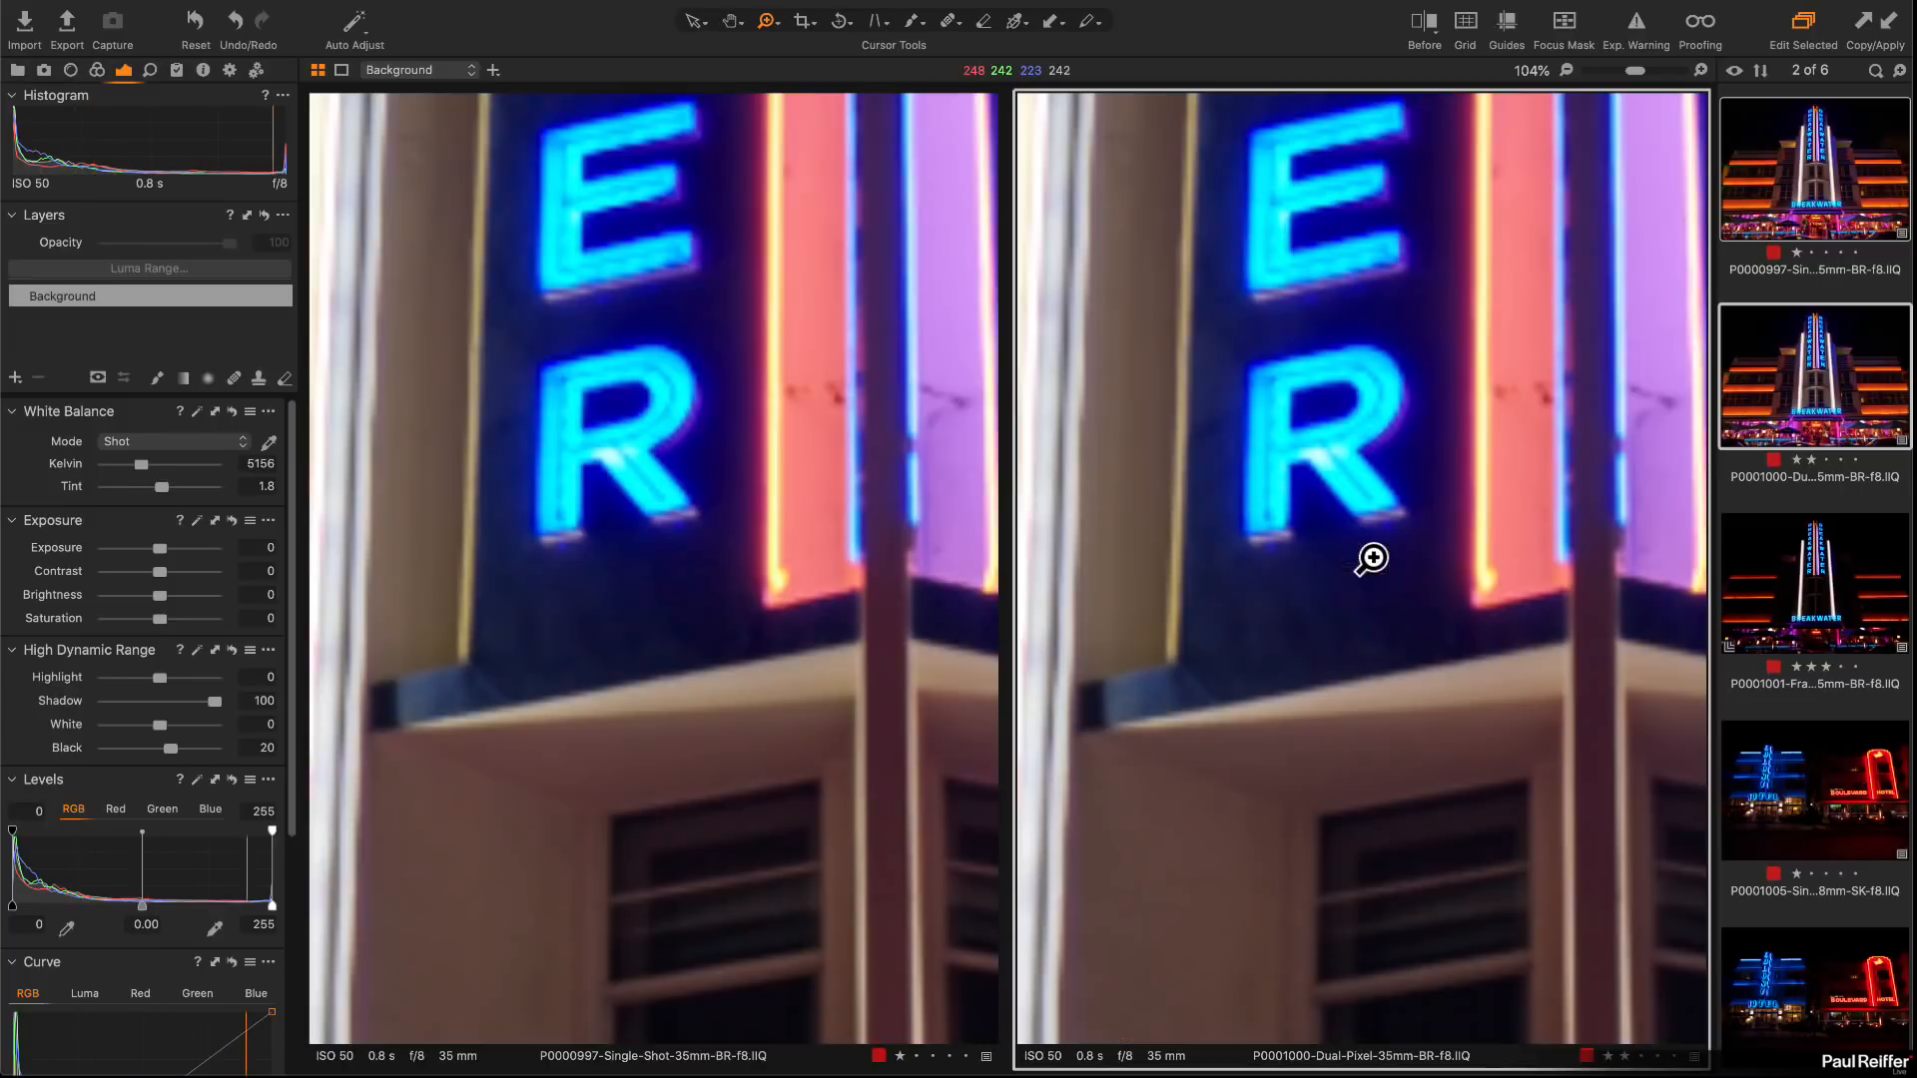
left_click(1489, 663)
left_click(1518, 561)
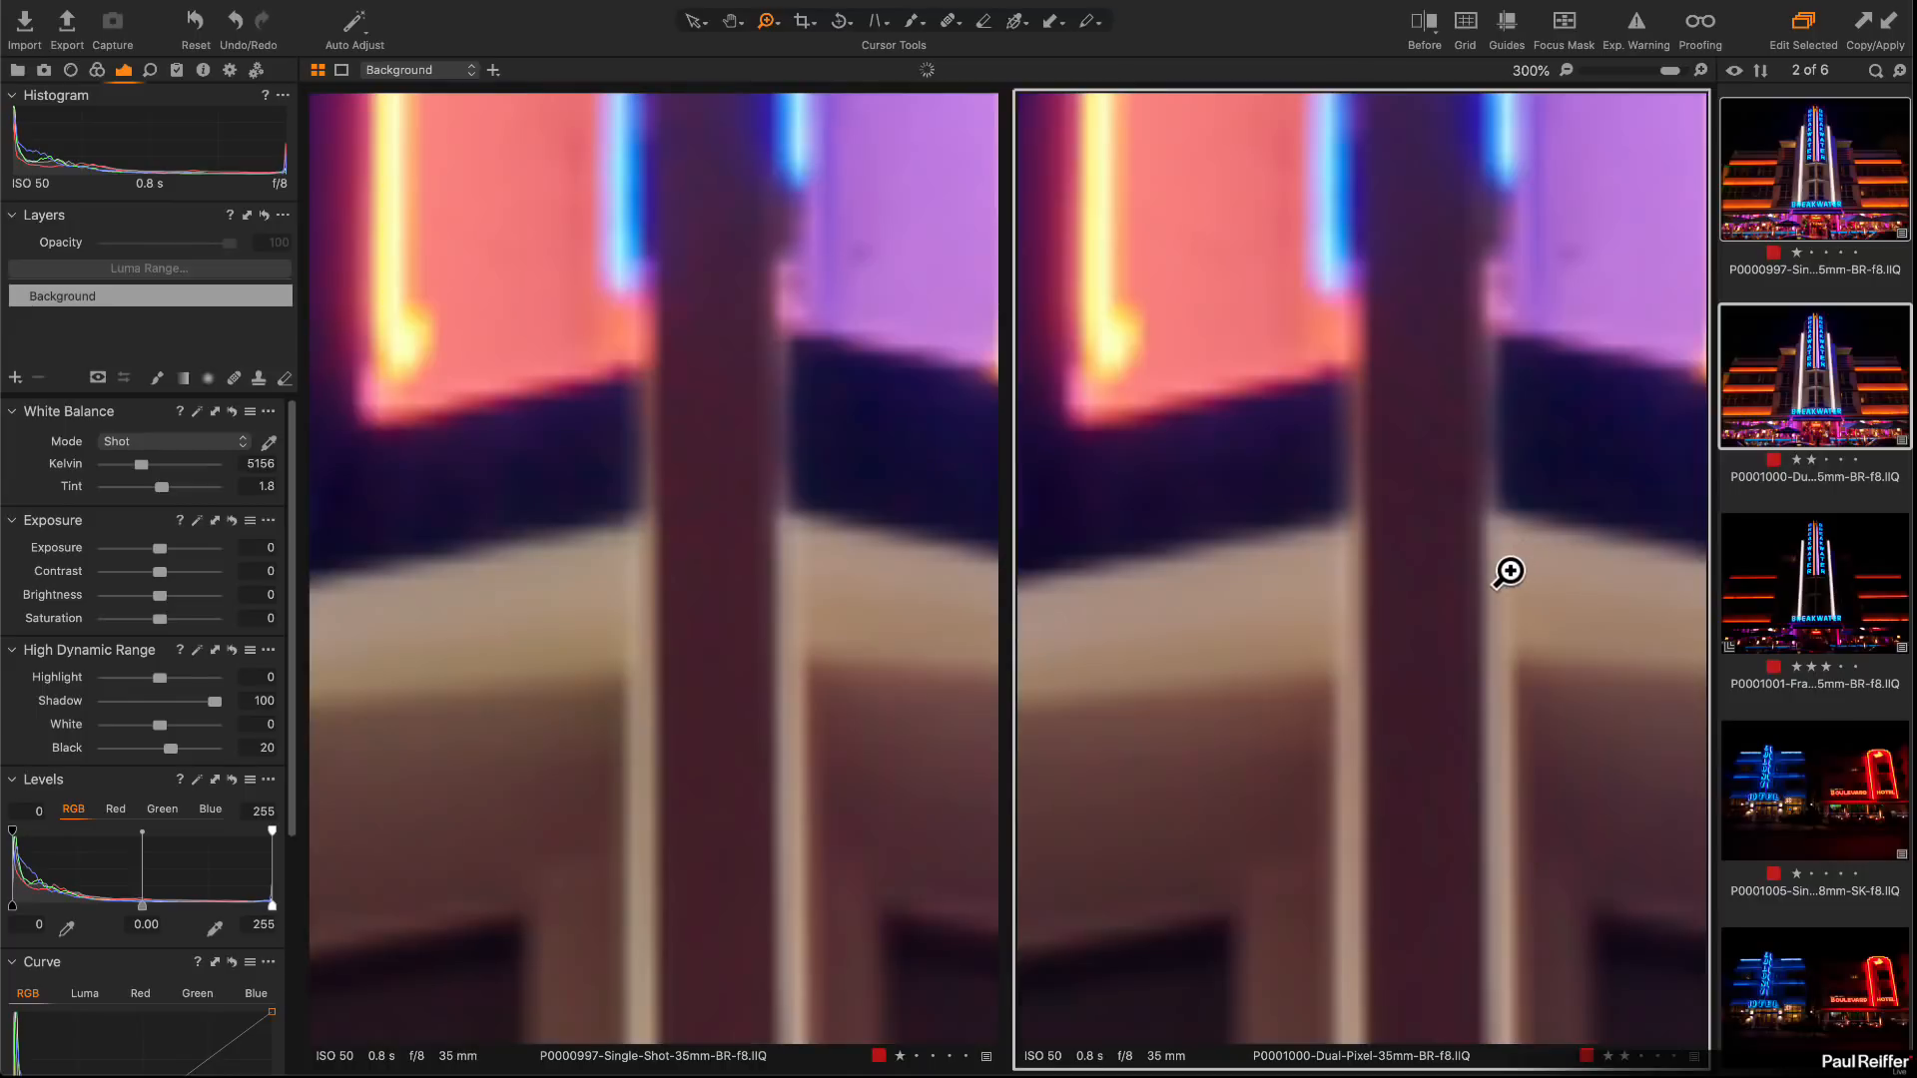
left_click(1321, 480)
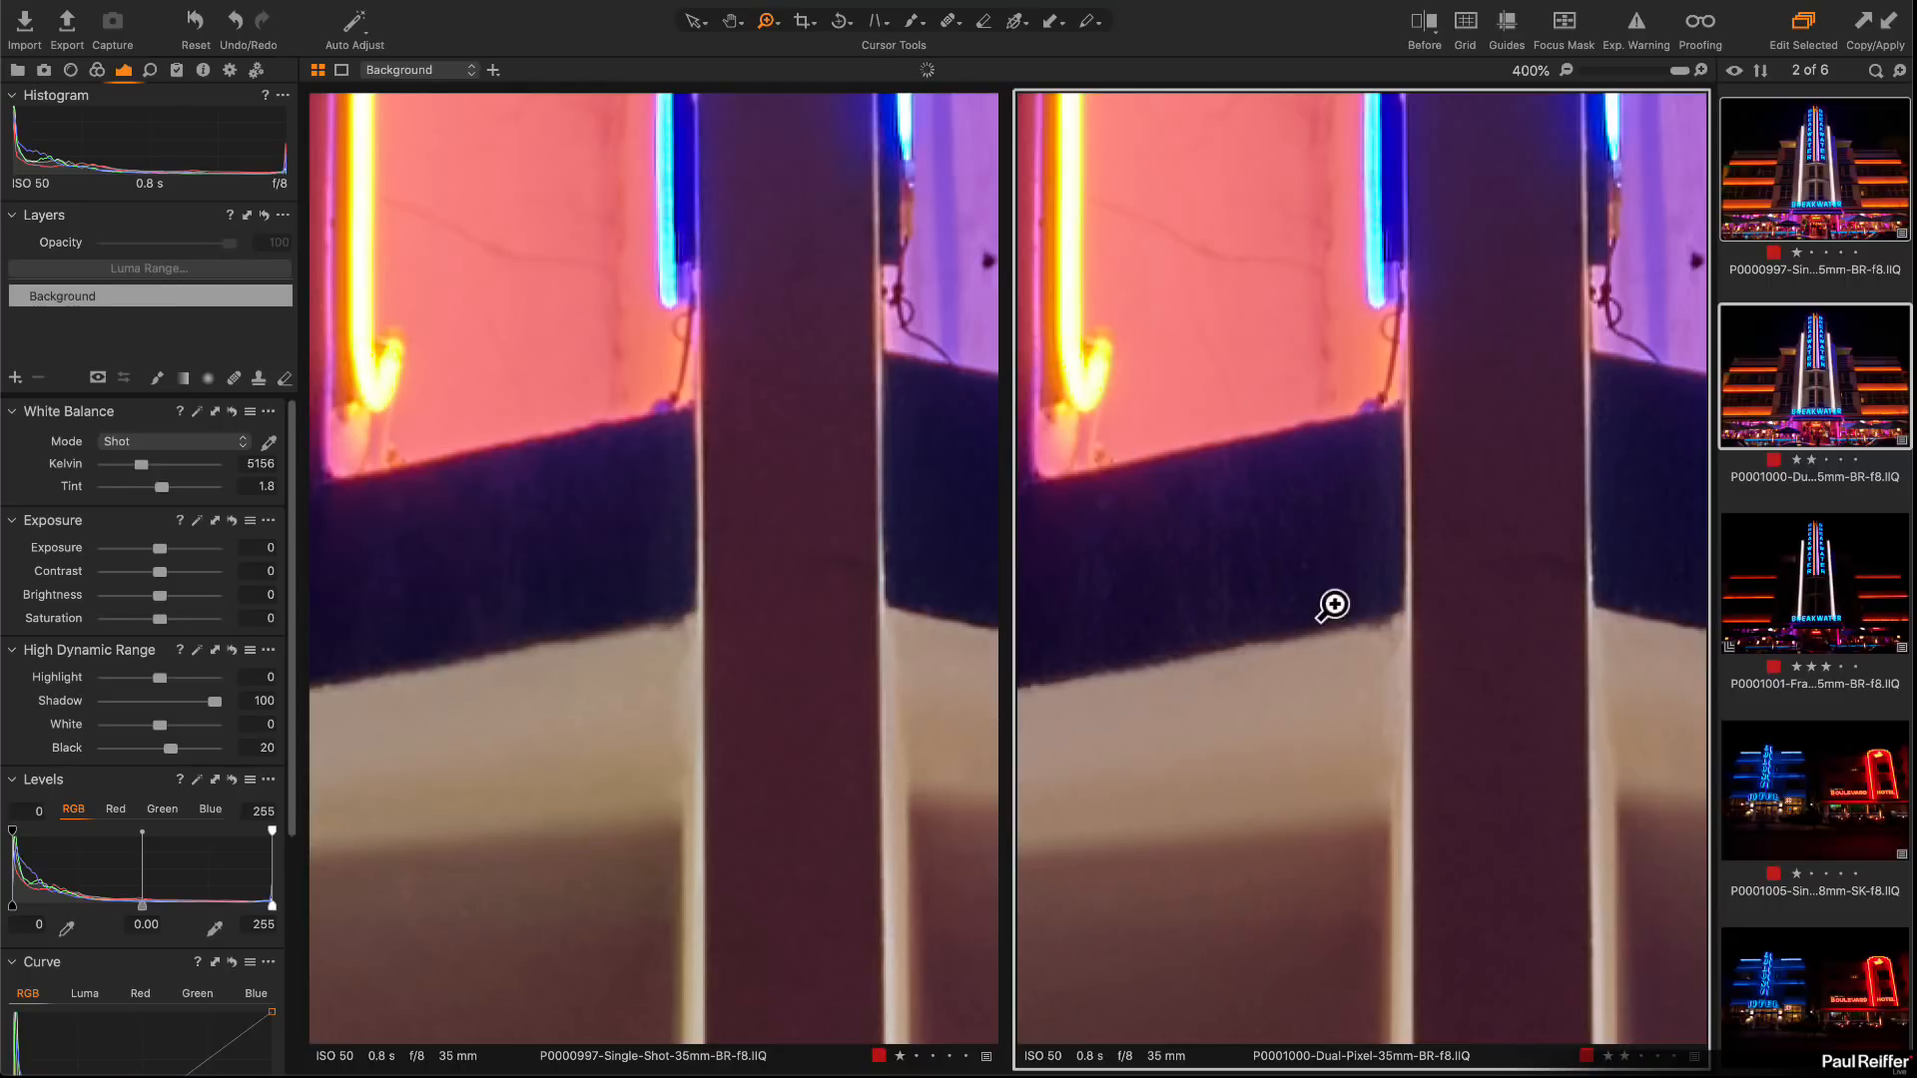
left_click_drag(1301, 607, 1343, 434)
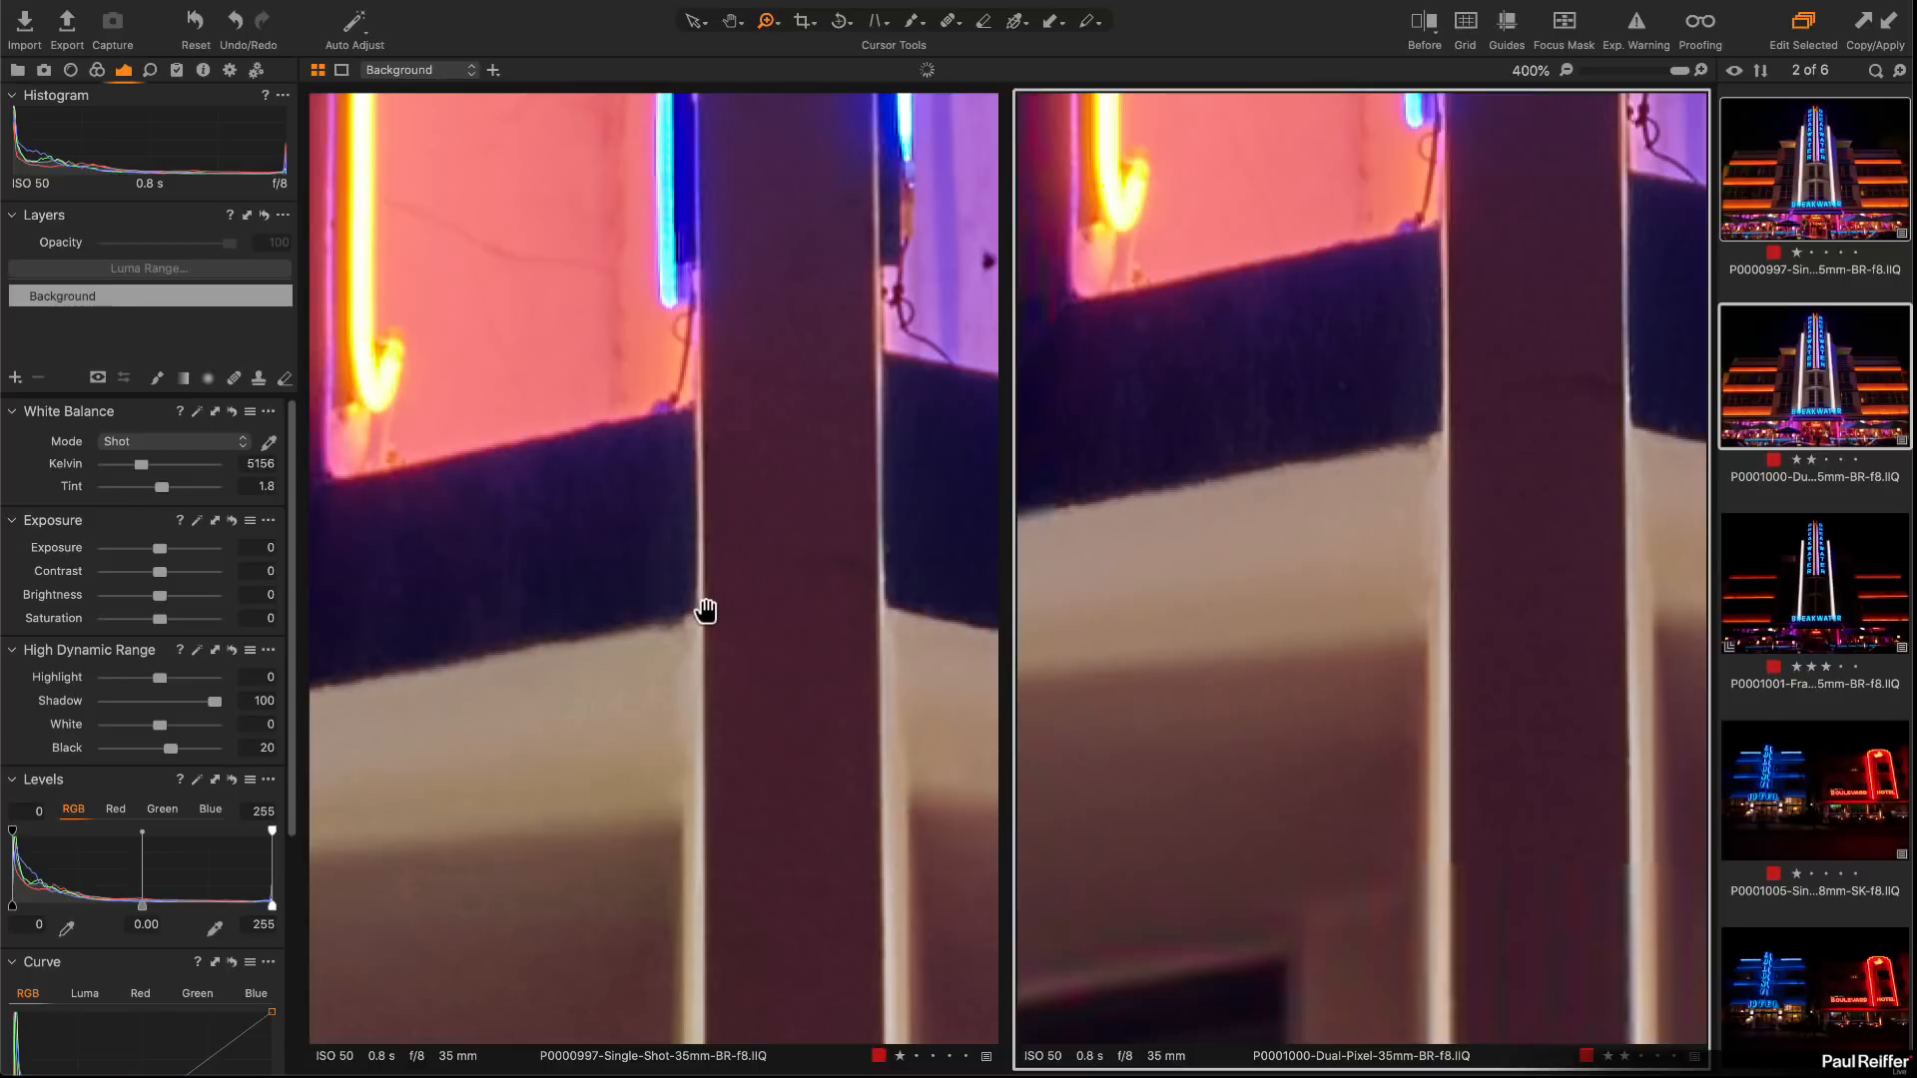
left_click_drag(702, 608, 728, 474)
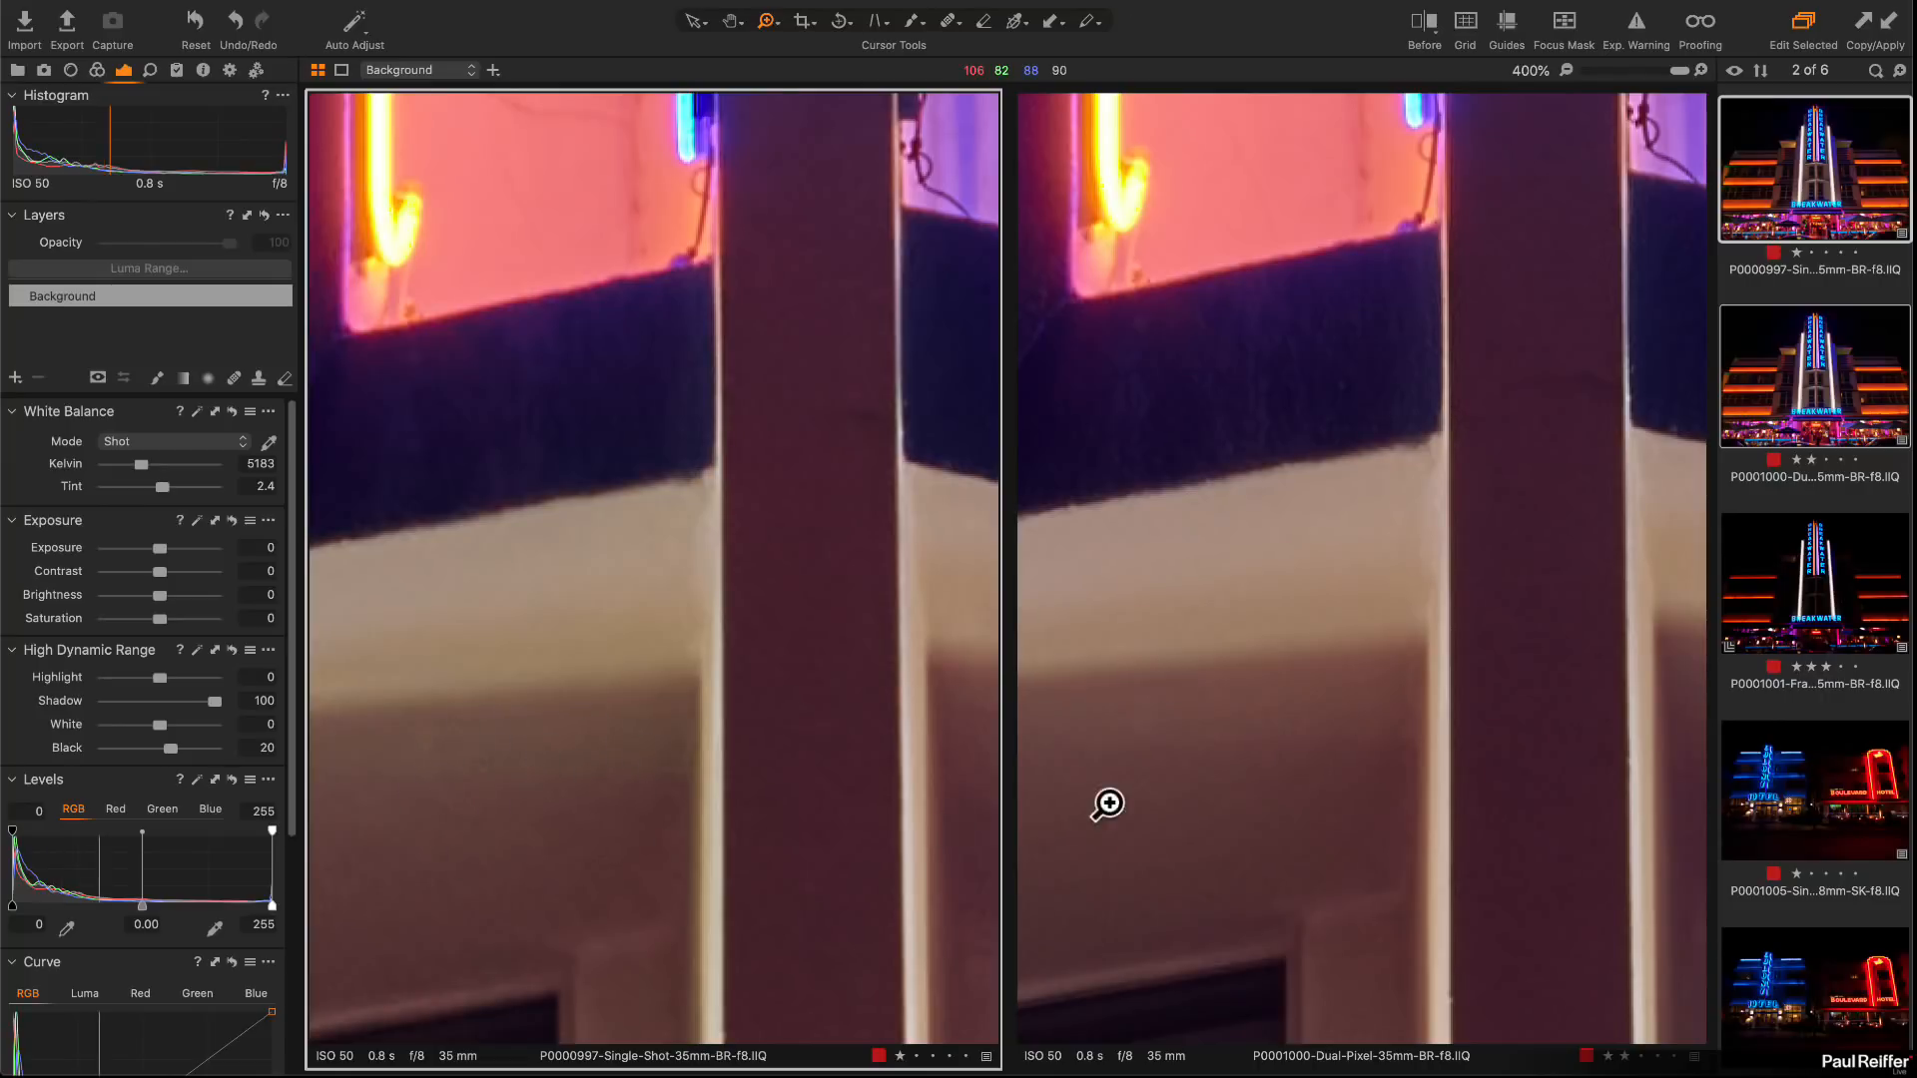
left_click(1368, 715)
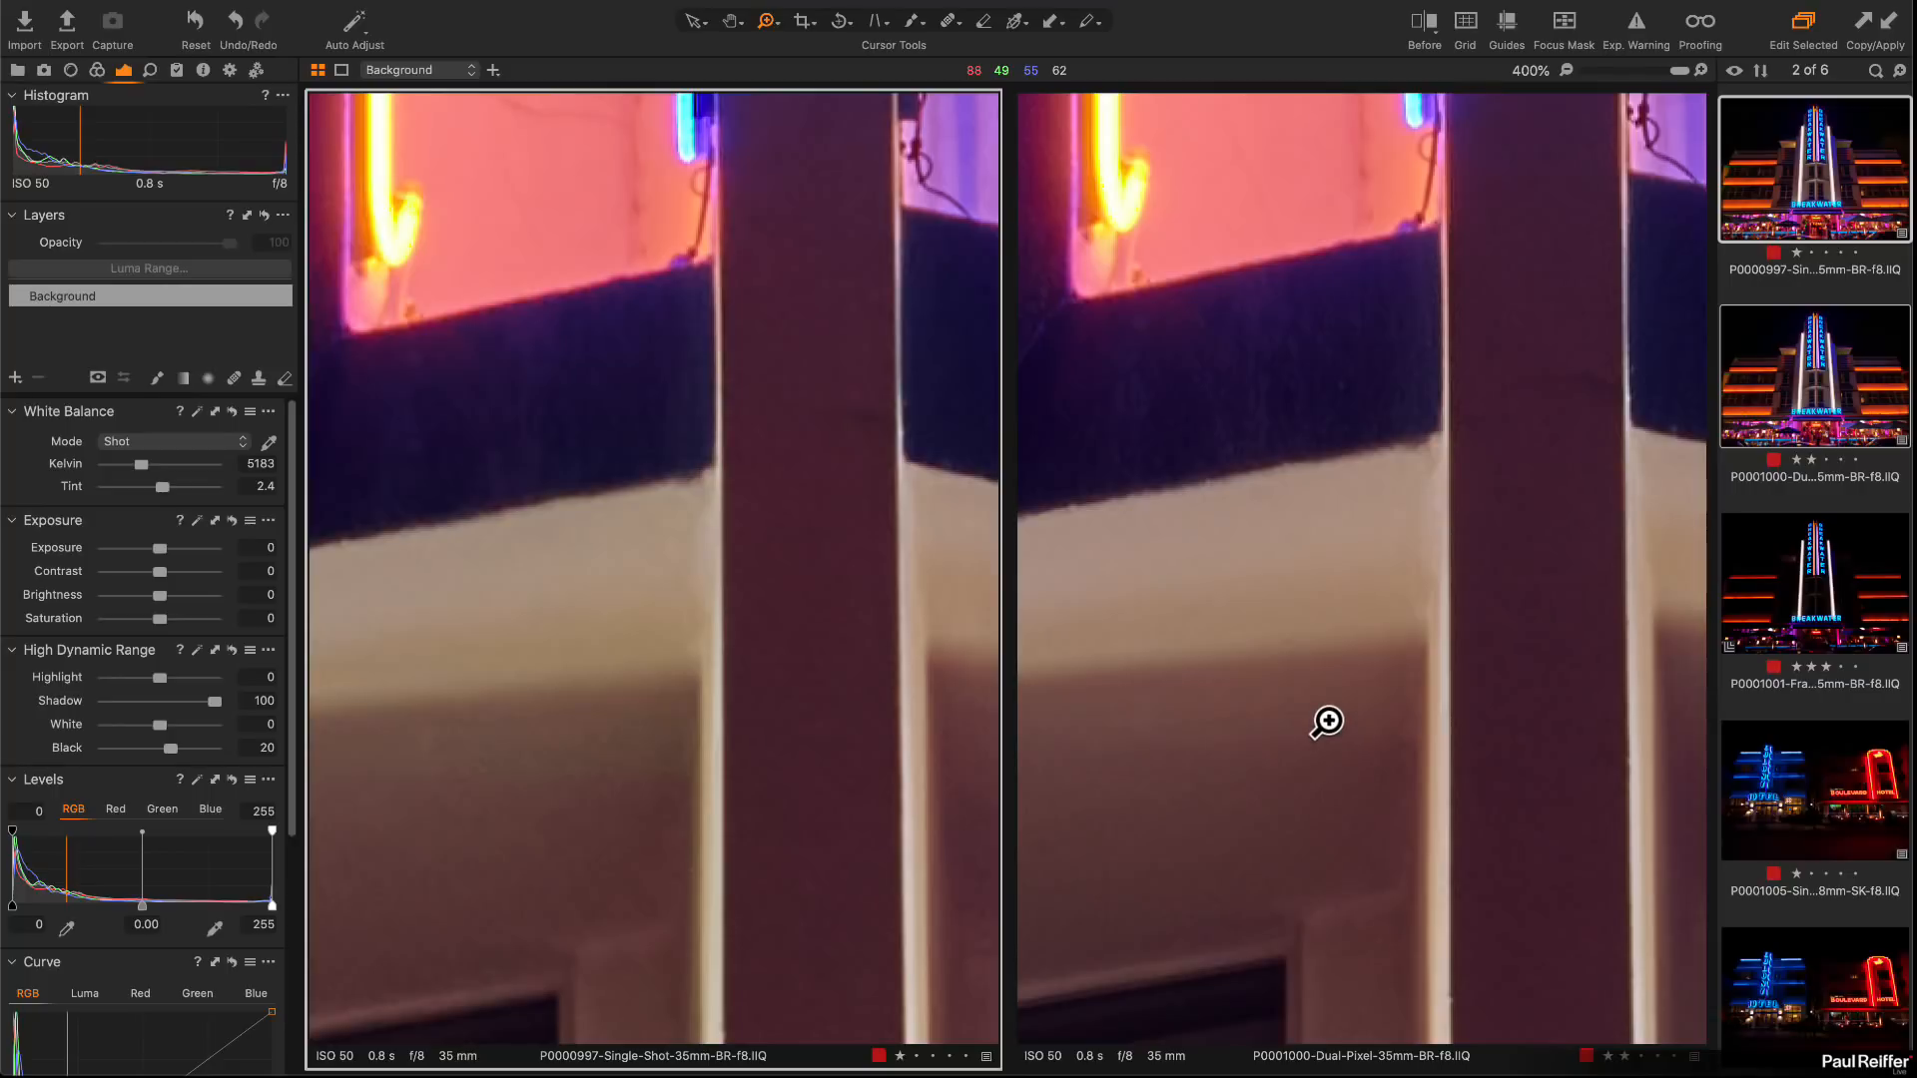
Step: Compare the dark wall texture around the blue neon R in both photos at 200% and 300%
left_click(1327, 721, "alt")
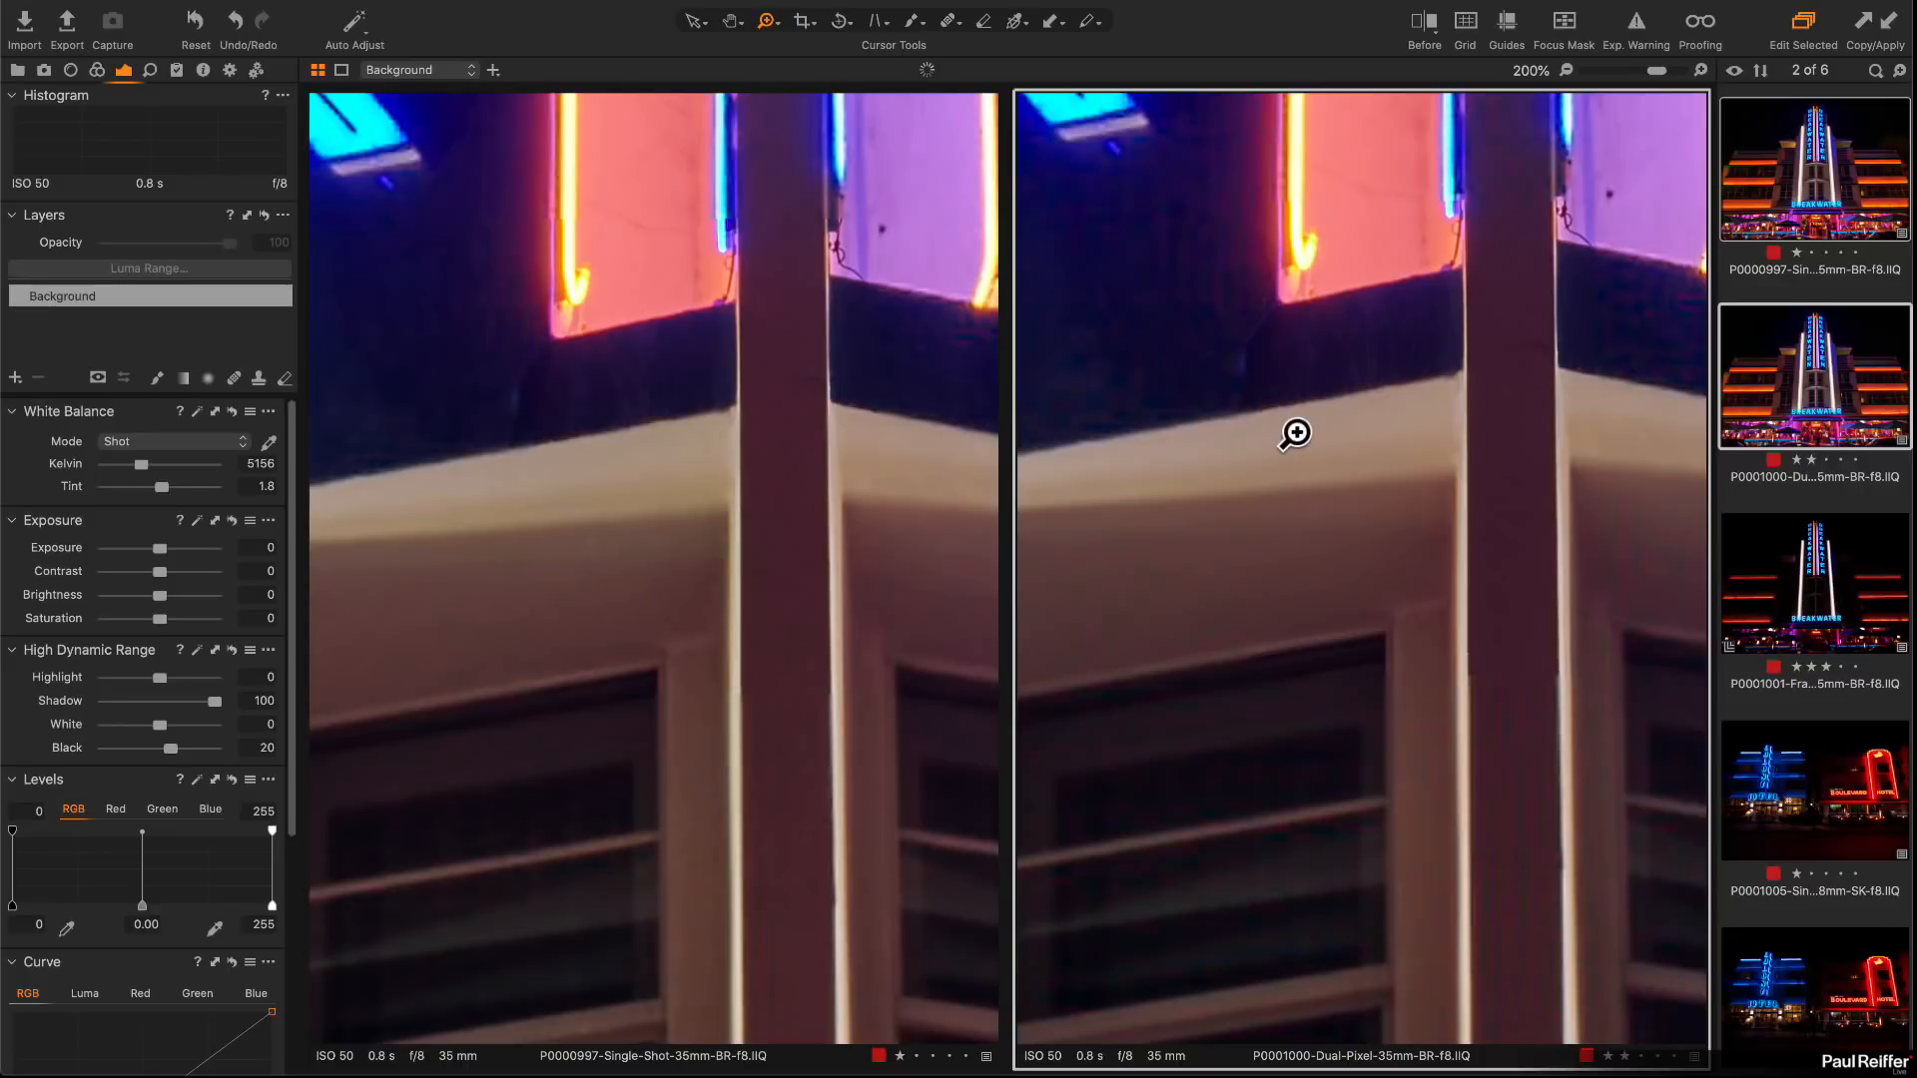
left_click_drag(1288, 432, 1442, 792)
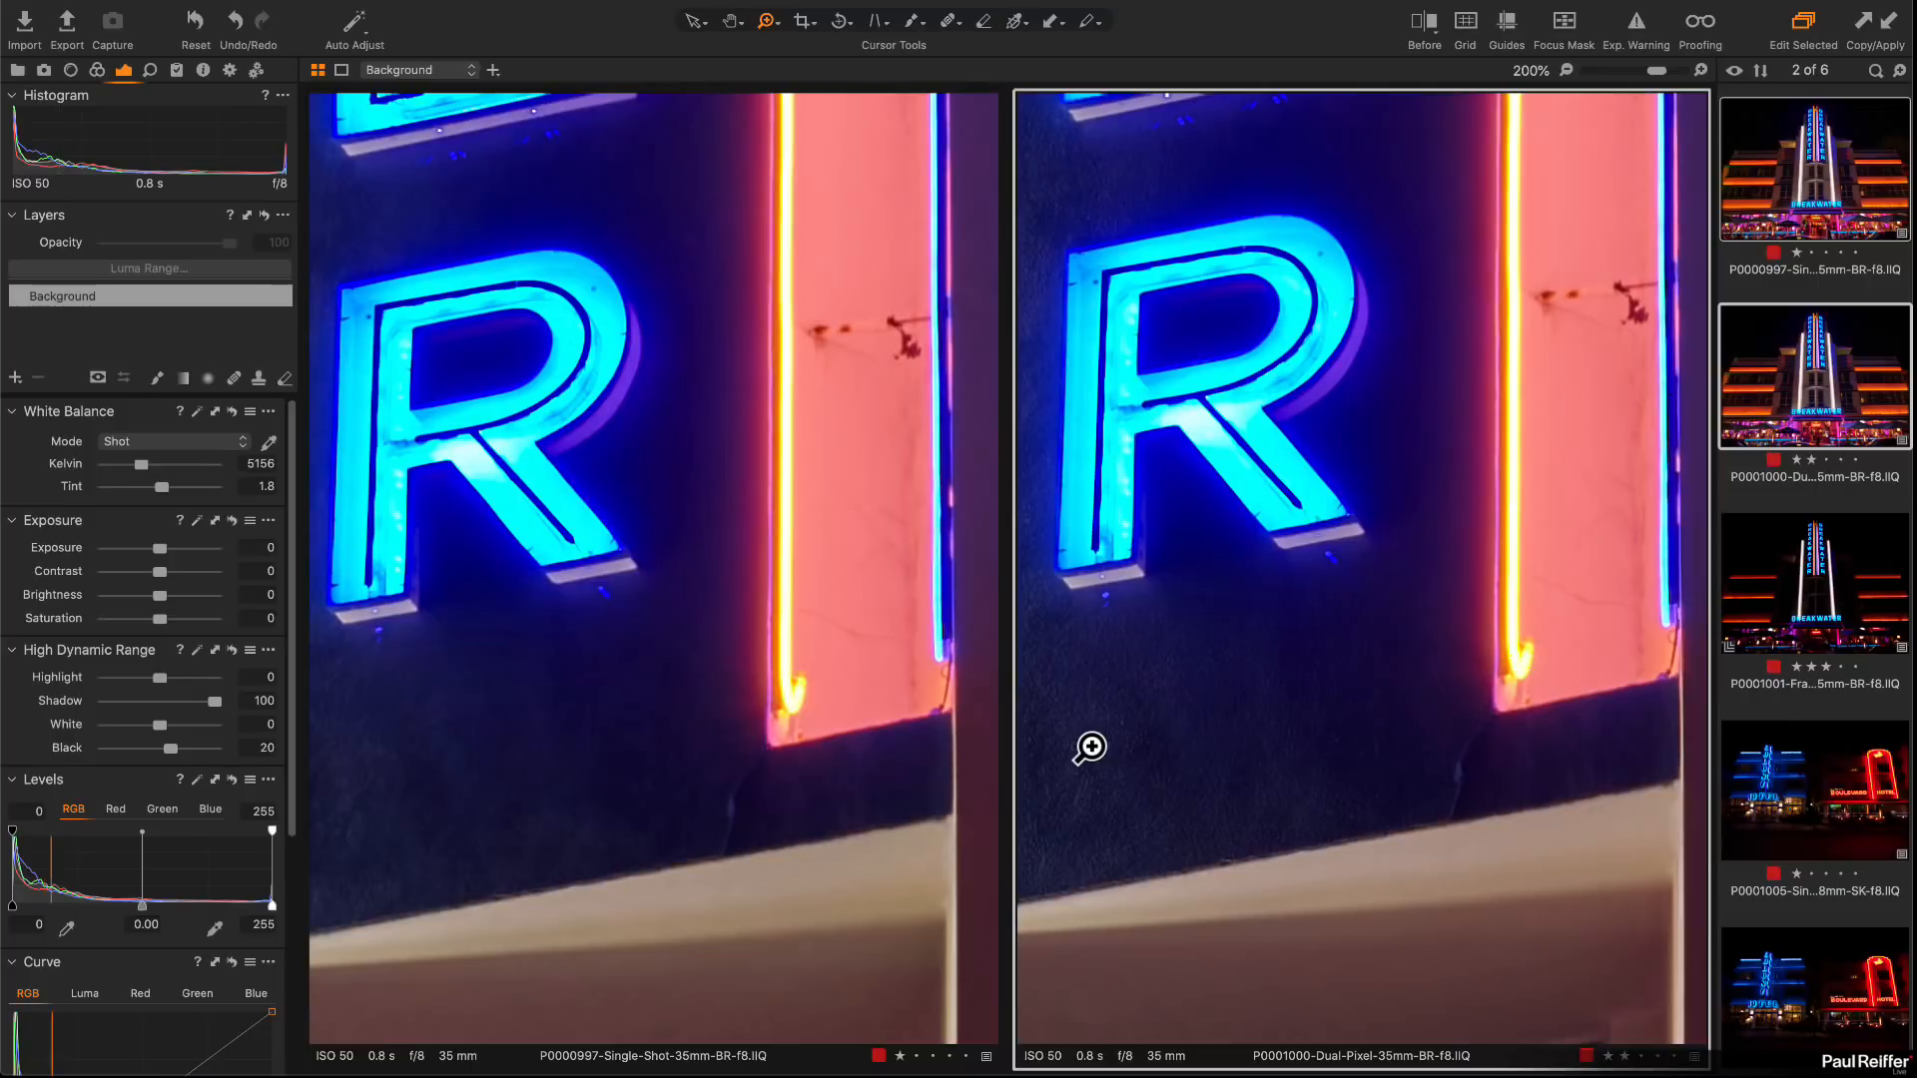
left_click_drag(1091, 745, 1323, 726)
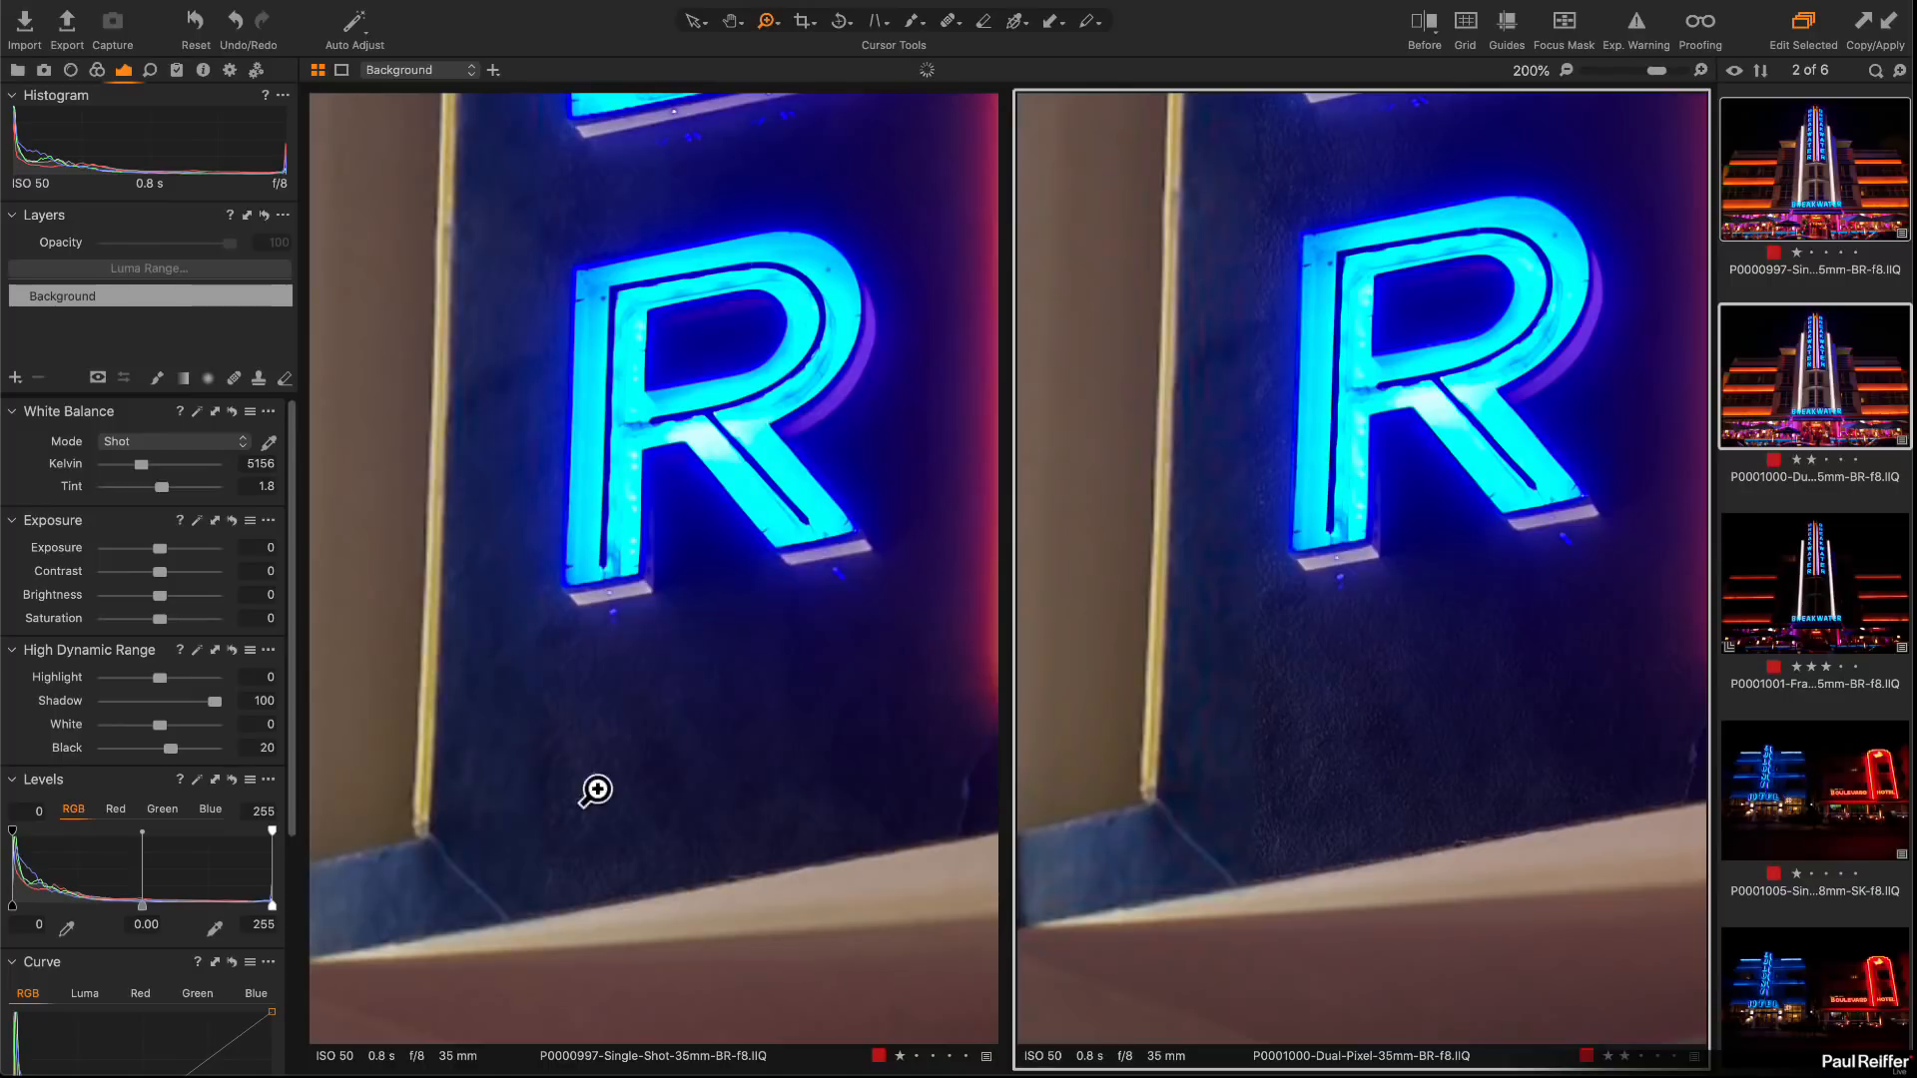
left_click(632, 730)
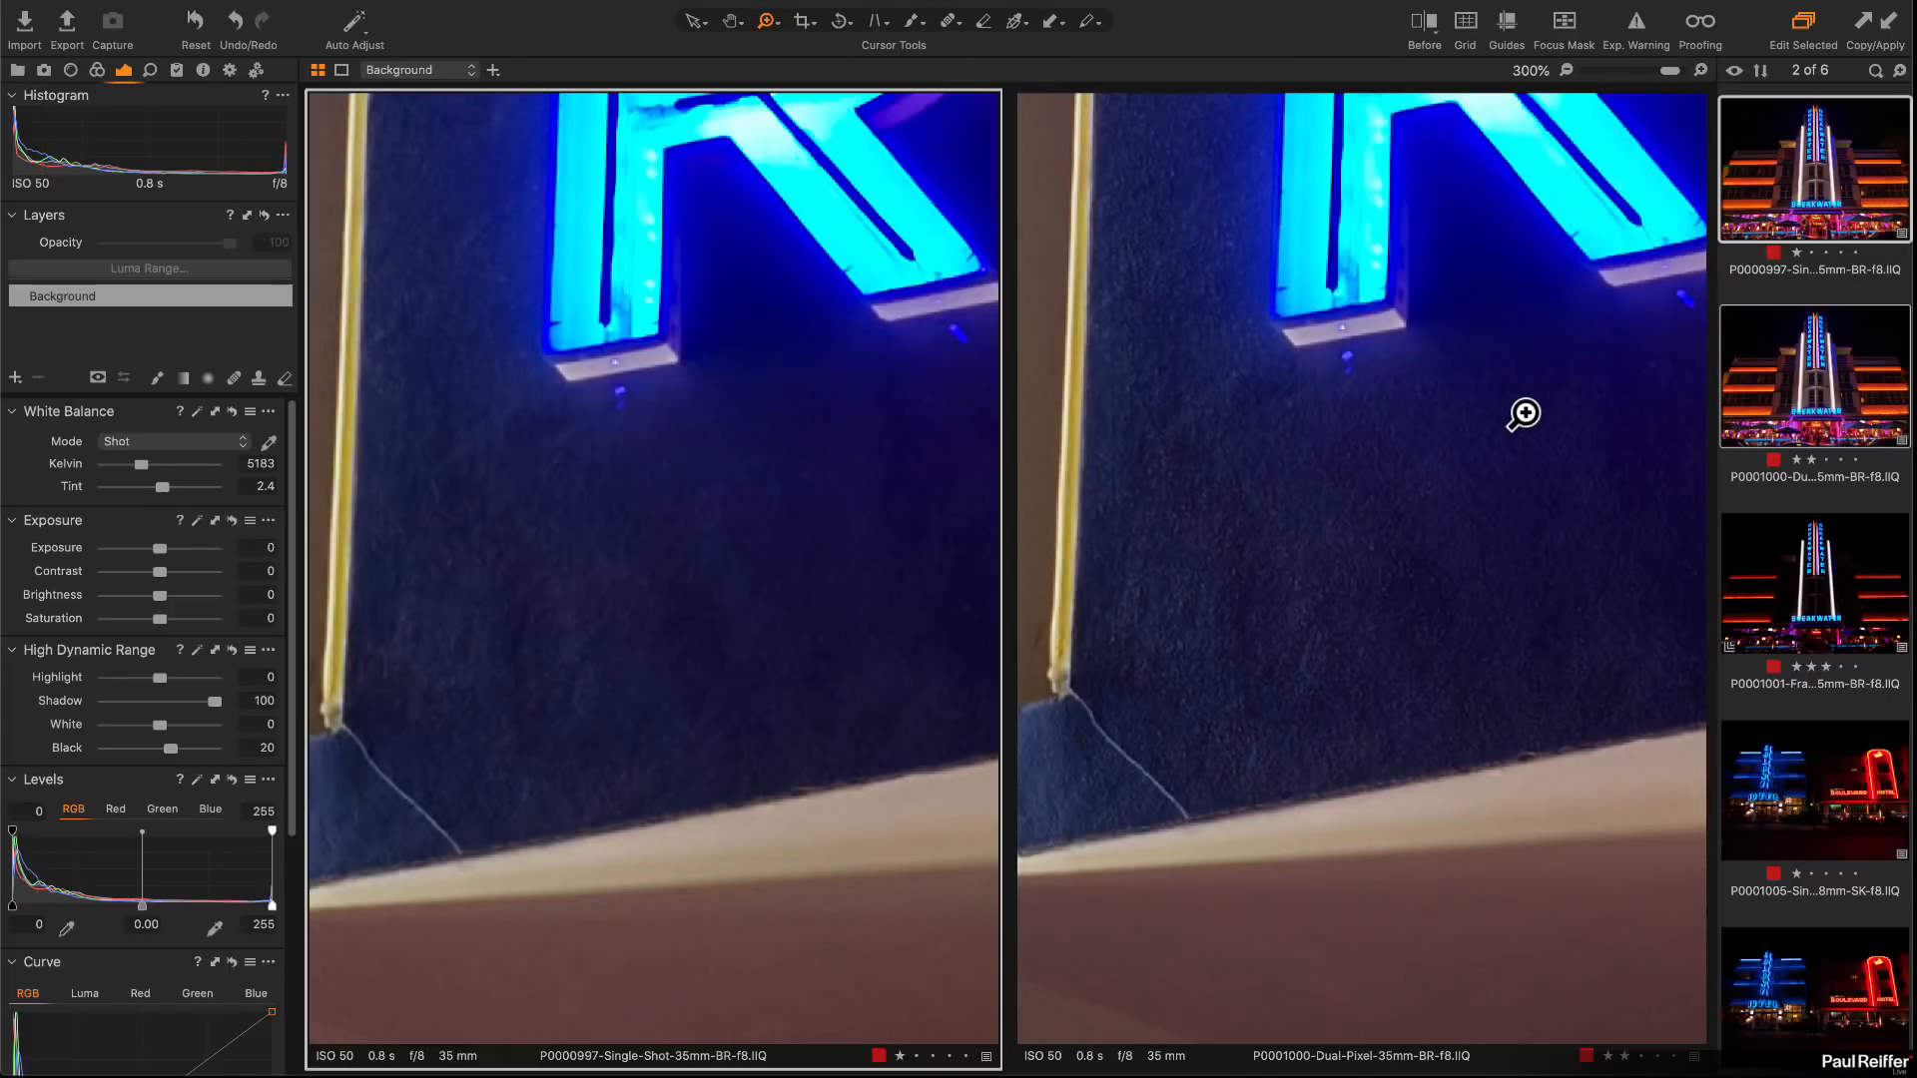
Step: View the dual-pixel photo fitted to the viewer and compare it with the edited single-shot photo at full frame
left_click(1759, 495)
left_click(1797, 417)
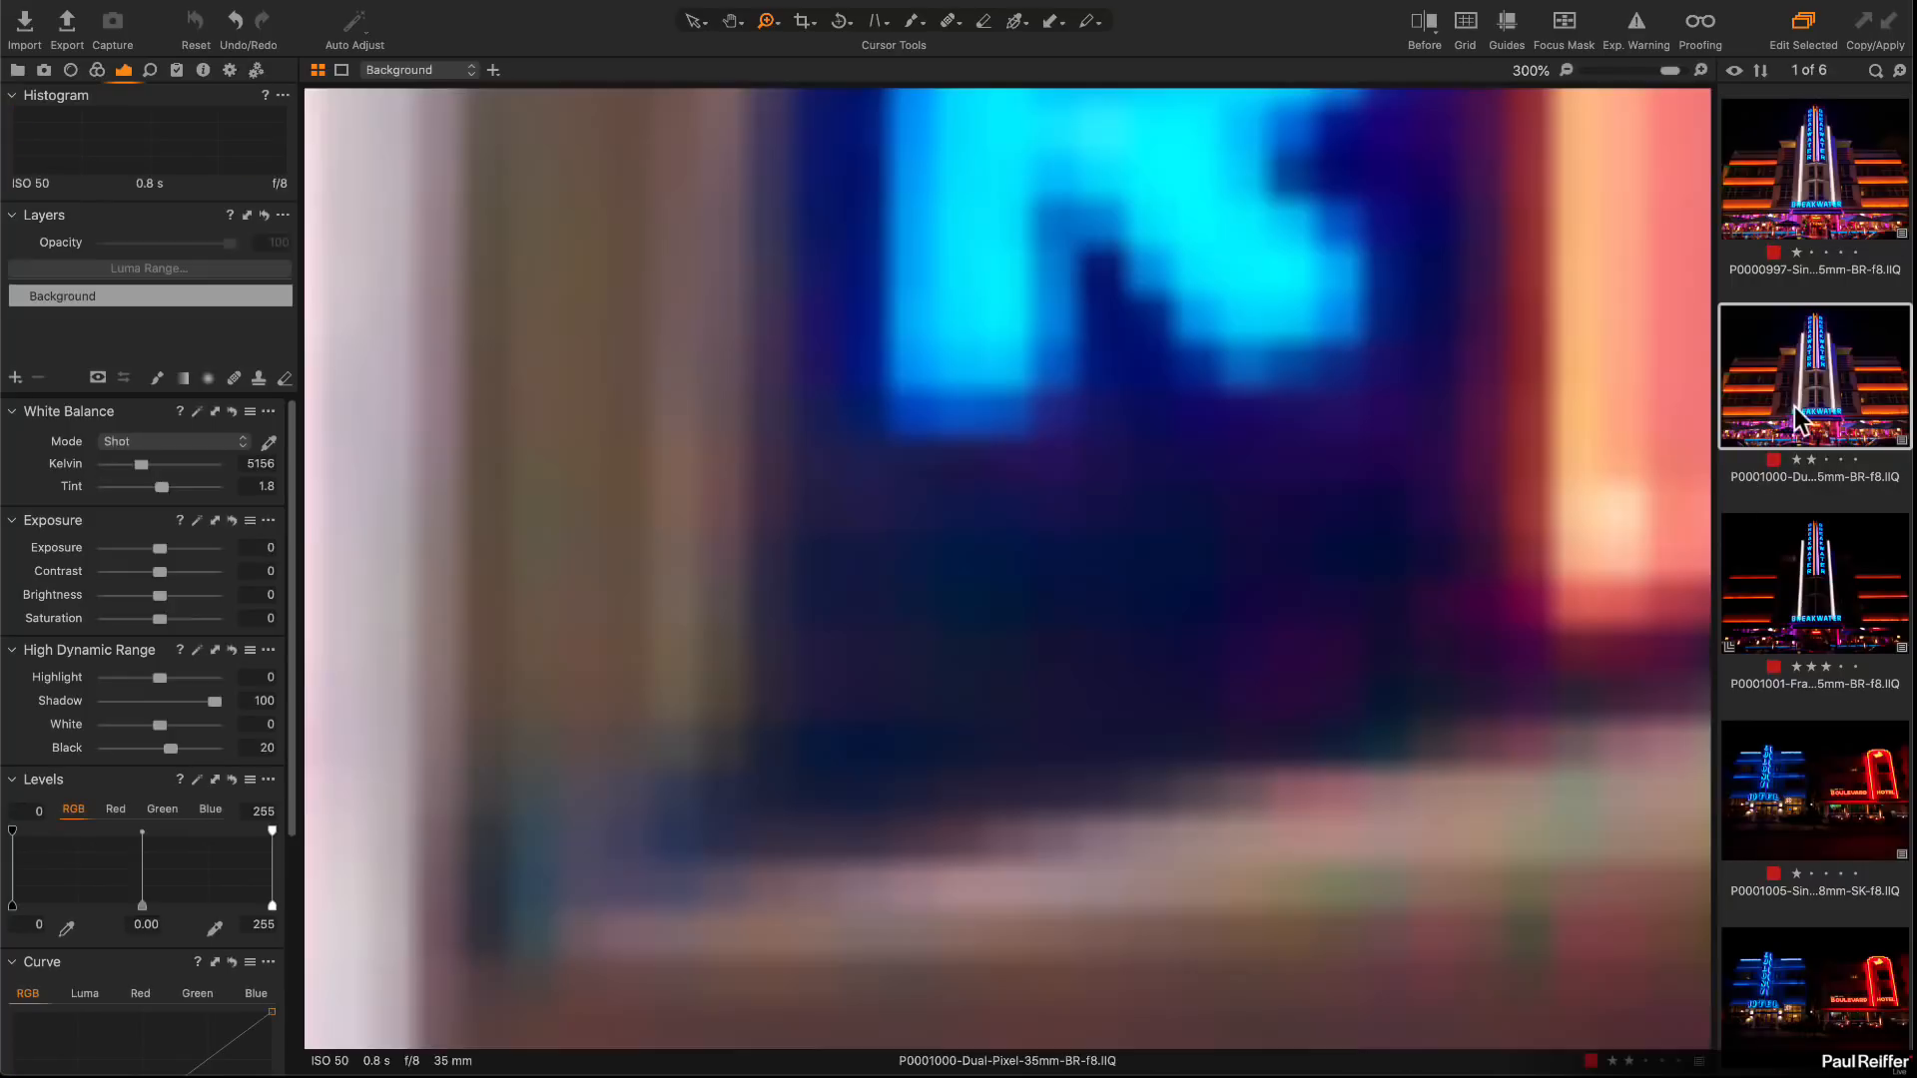
left_click(1379, 363)
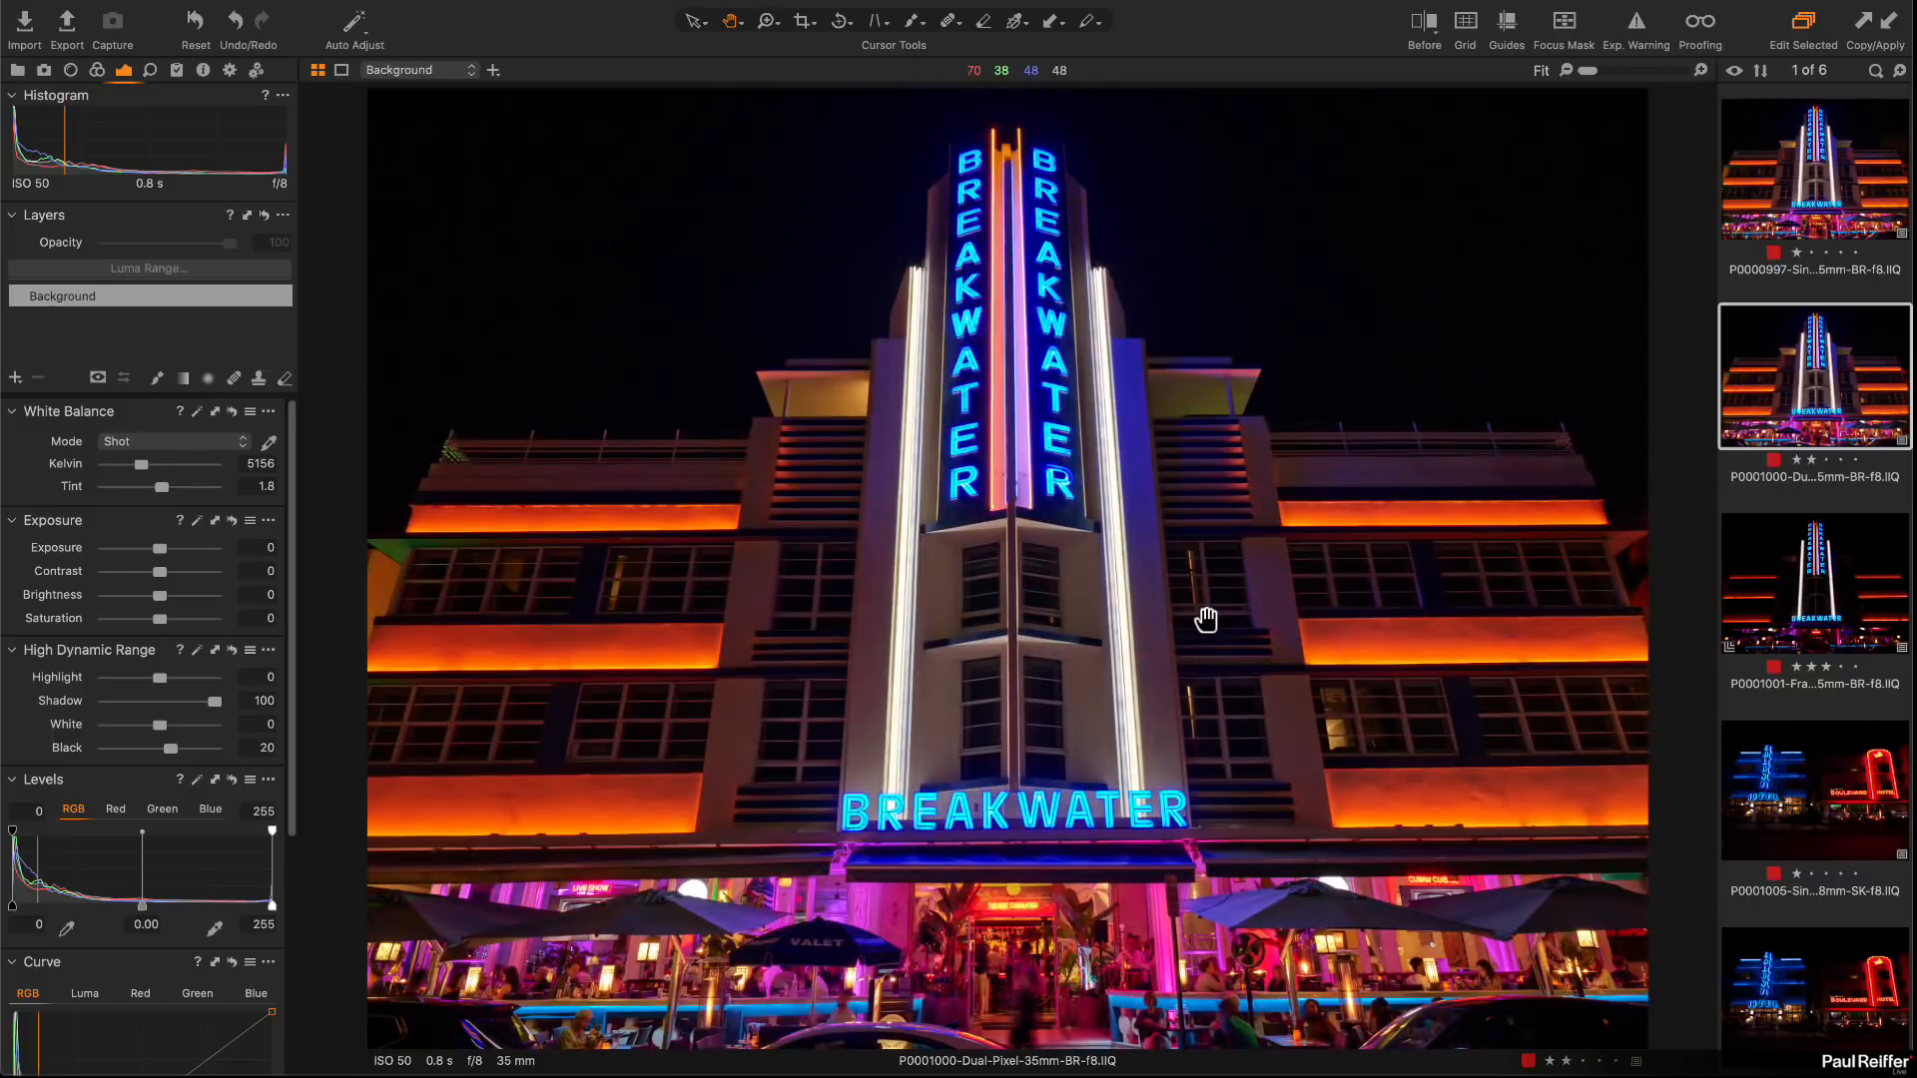
left_click(1826, 163)
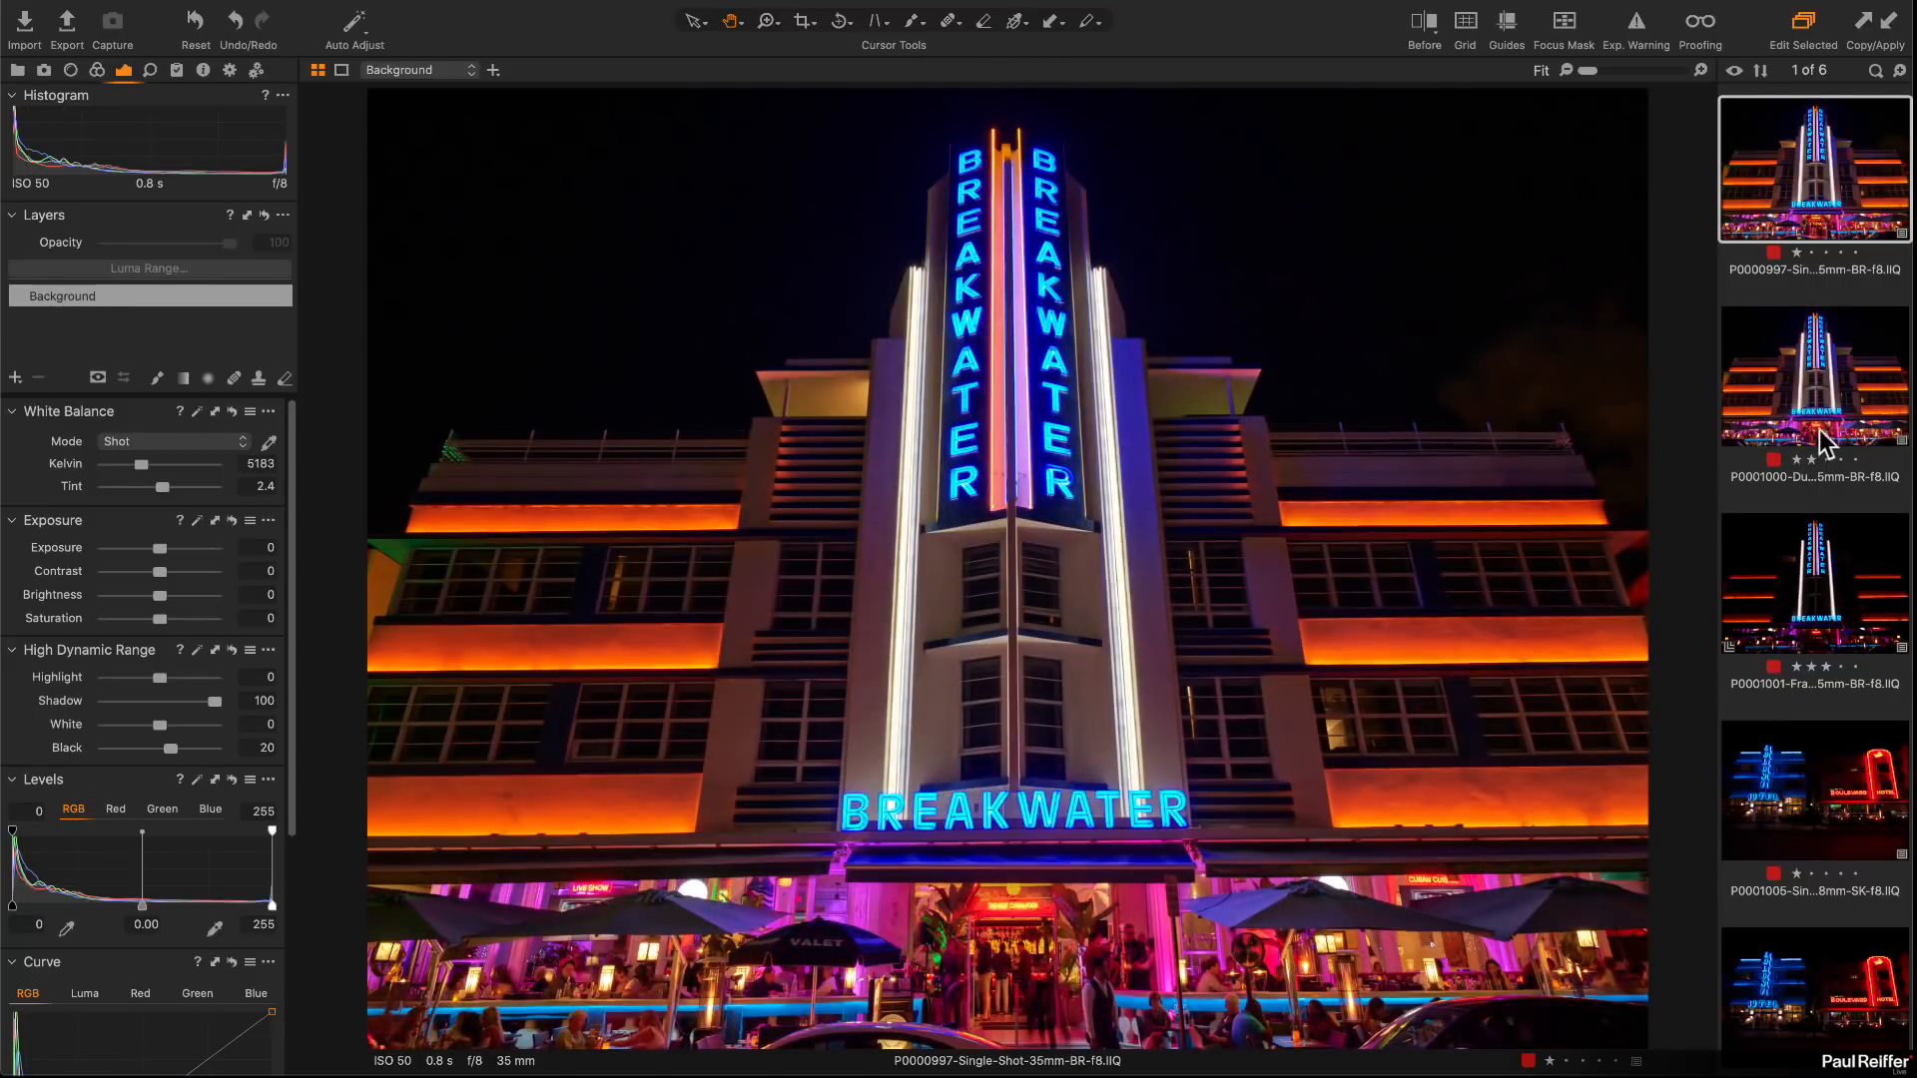
left_click(1827, 369)
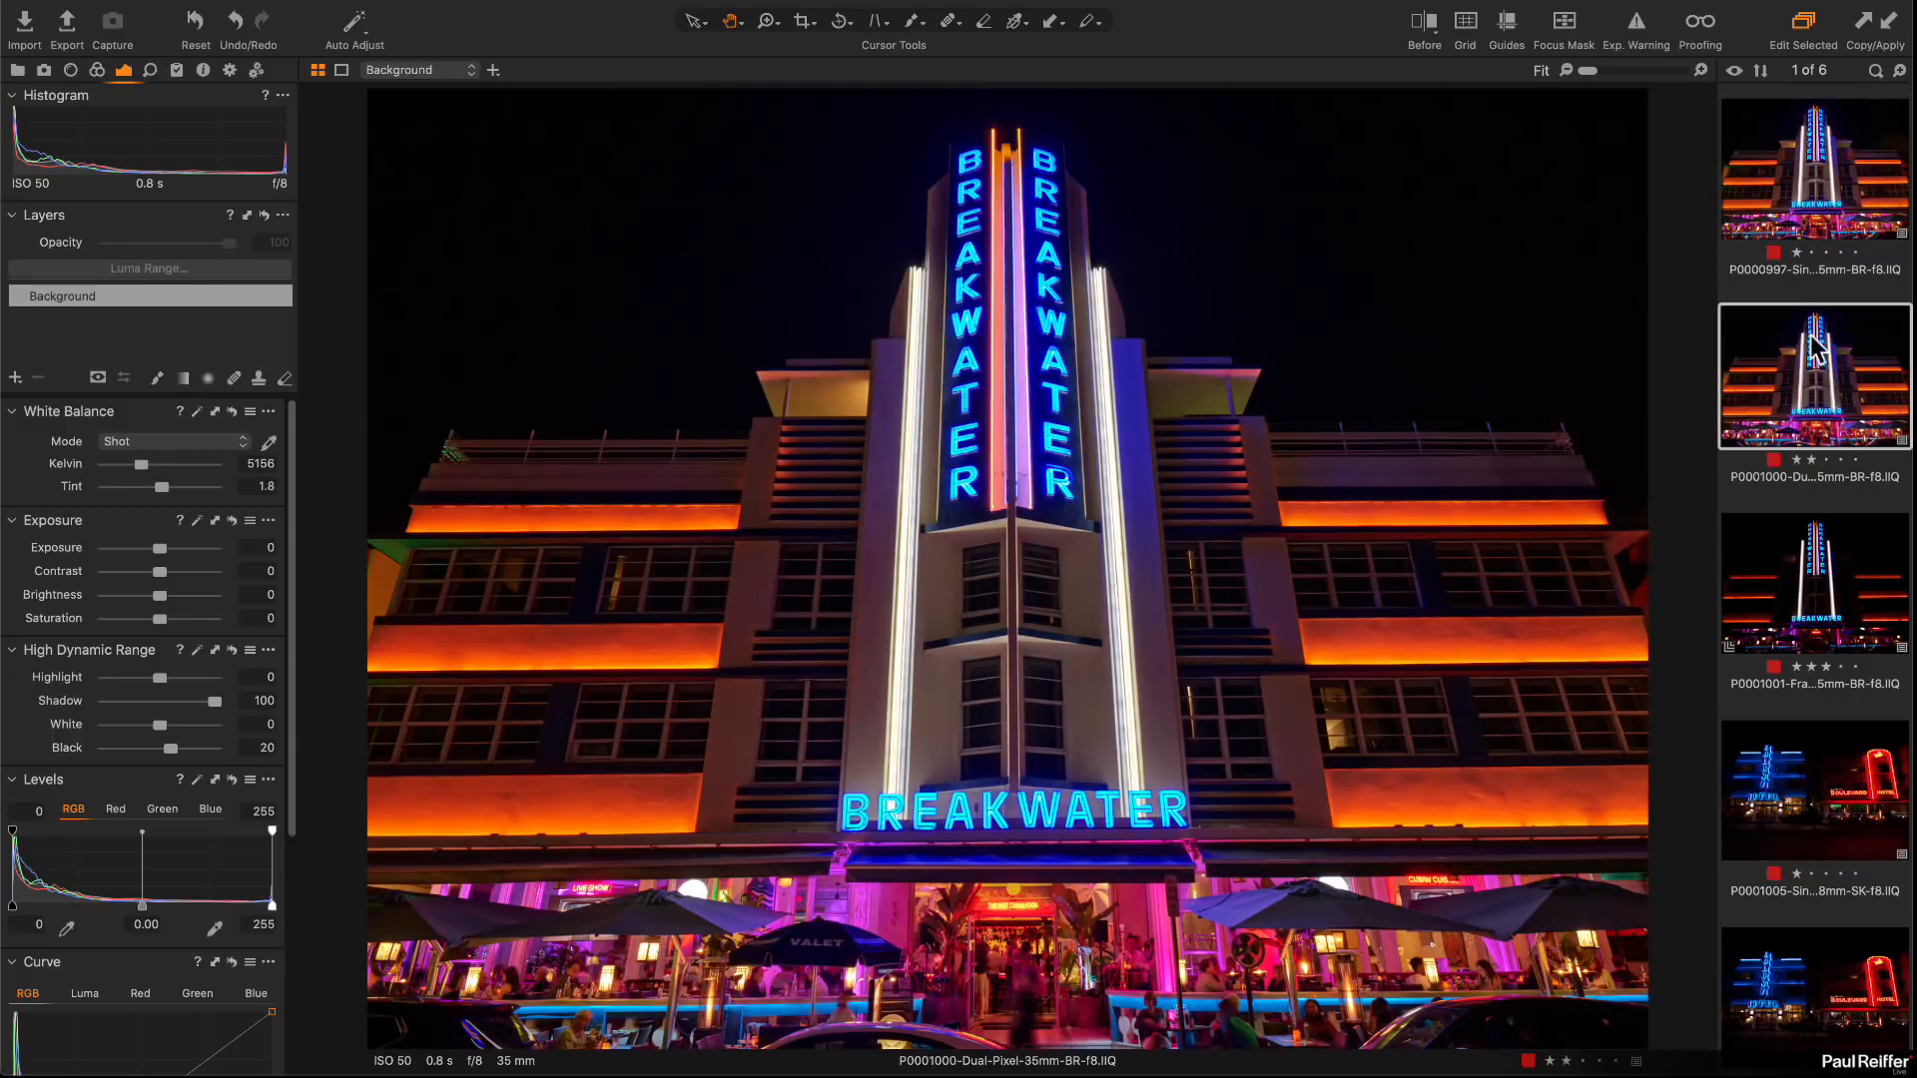
Step: View the 150-second frame-averaged Breakwater photo at full frame and inspect the dark wall beneath the blue neon R at 300%
left_click(1819, 591)
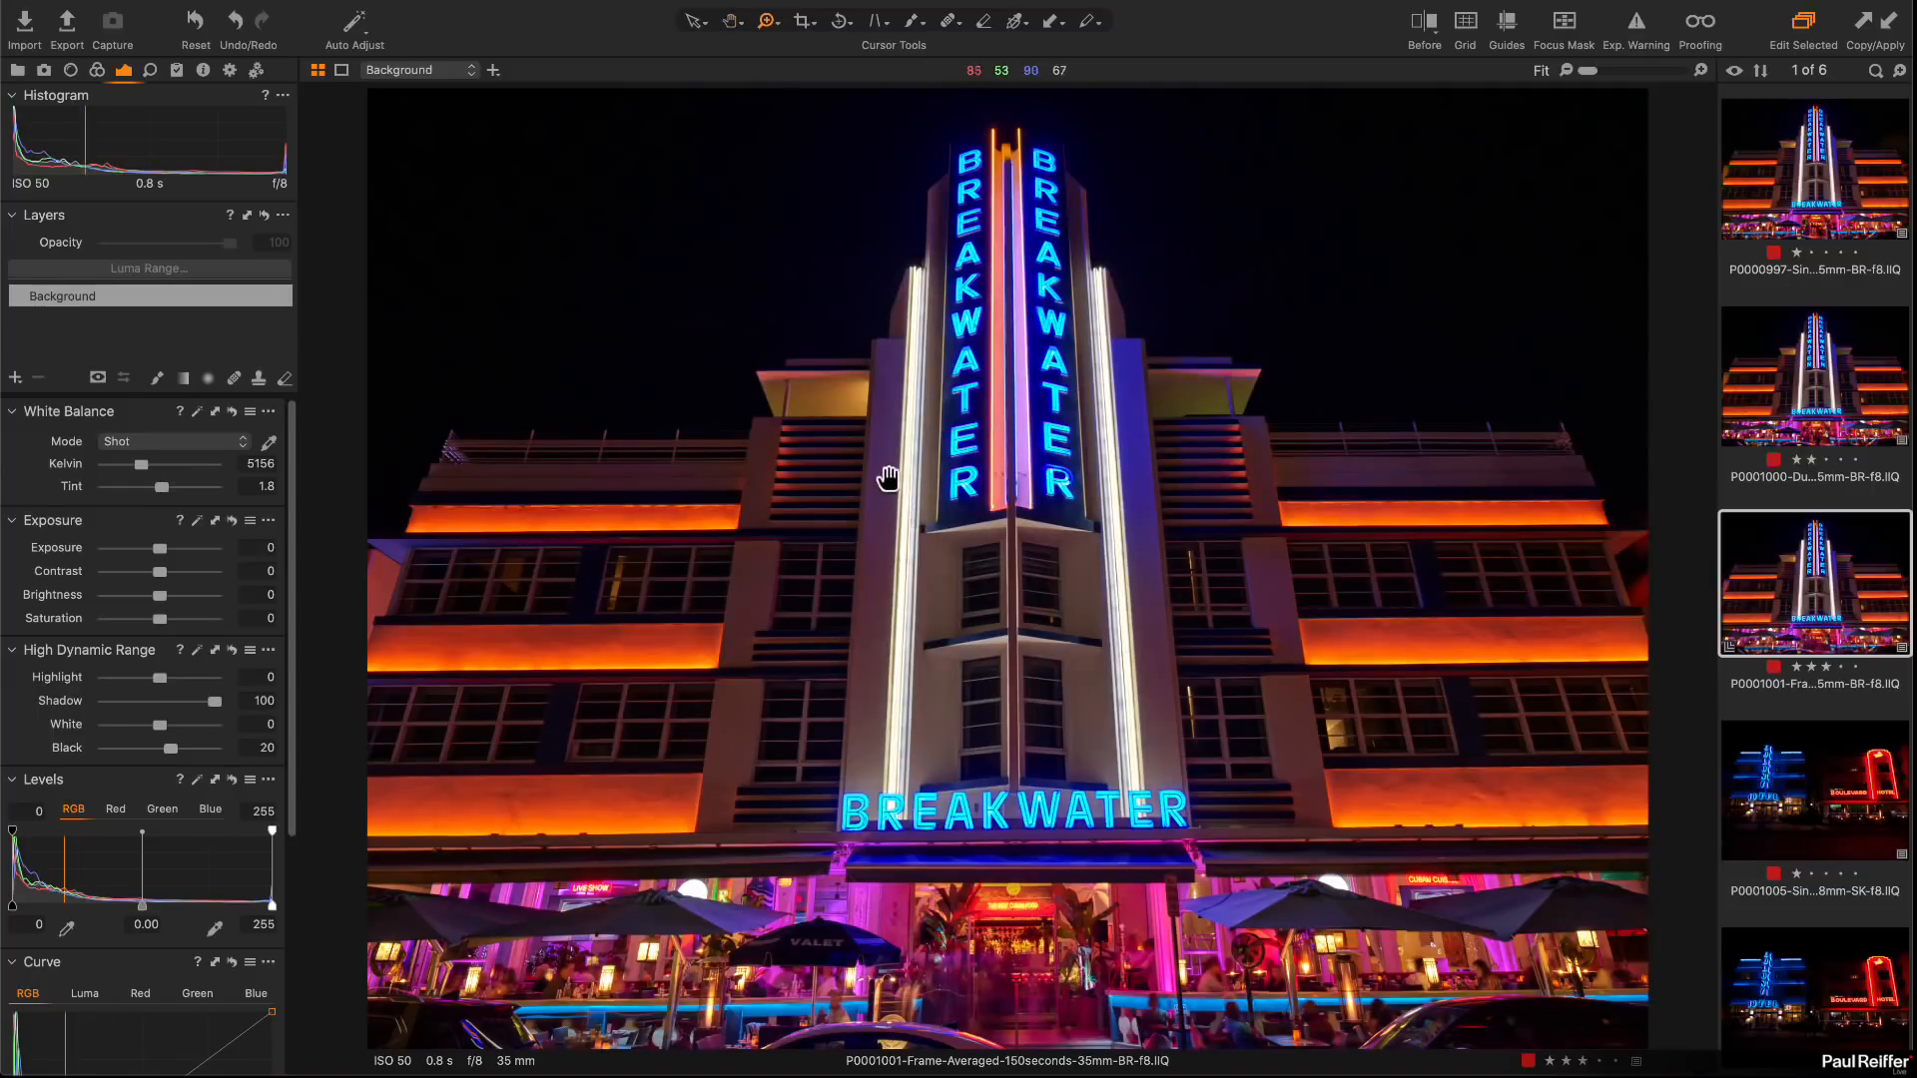
key("z")
left_click(1048, 582)
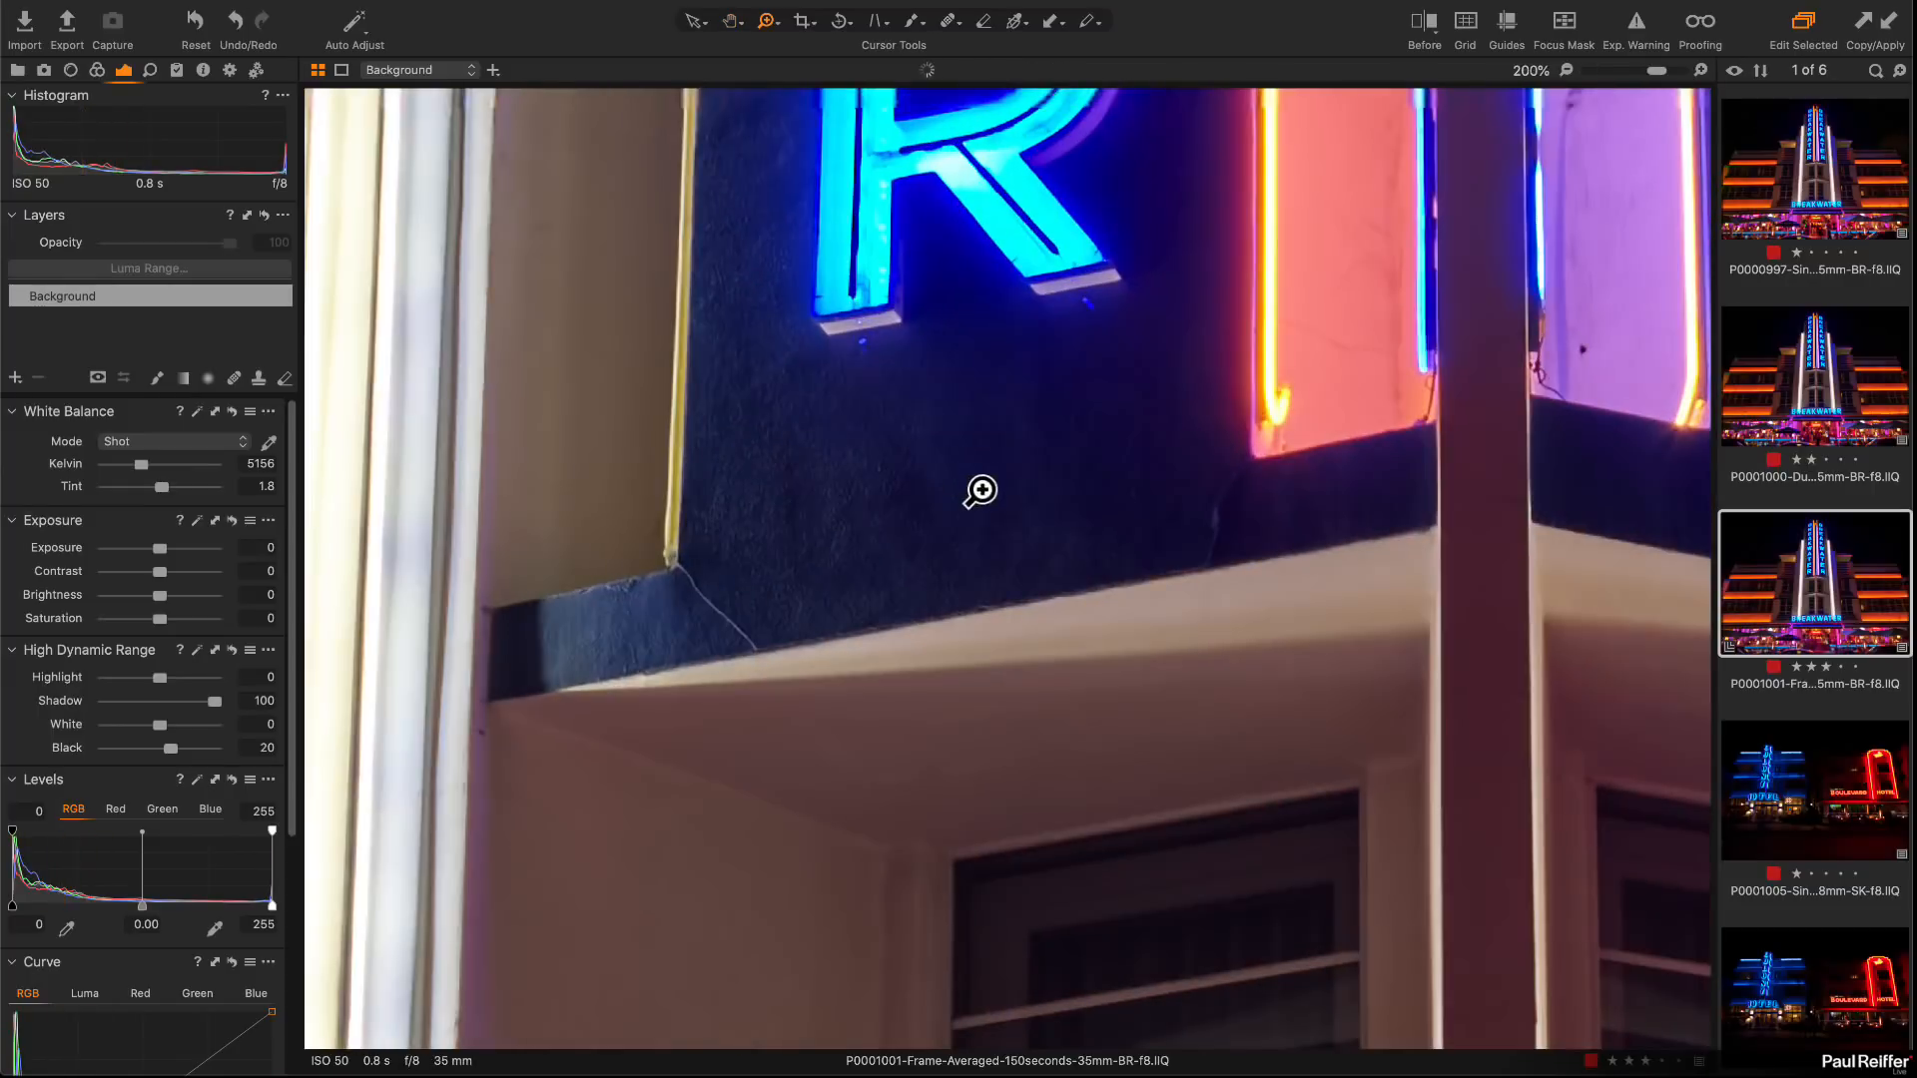
left_click(867, 645)
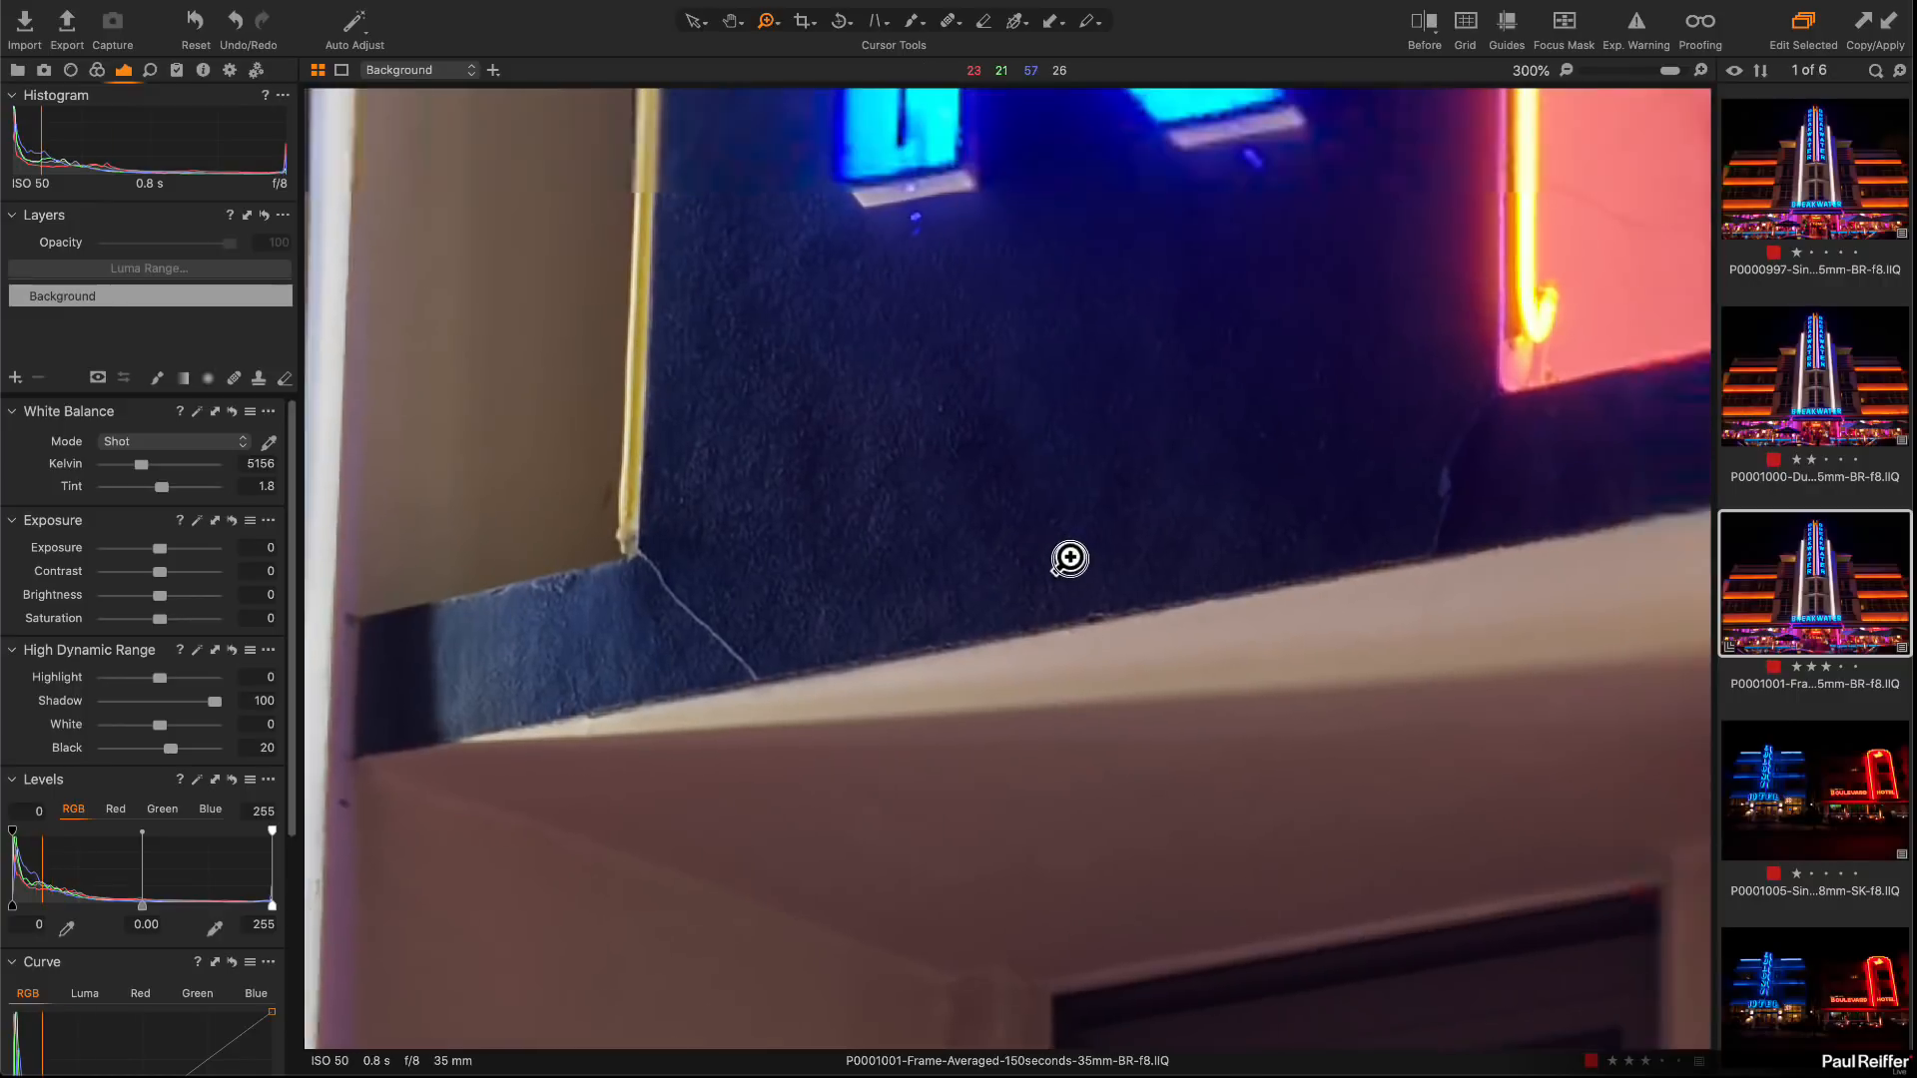
left_click_drag(1069, 557, 992, 663)
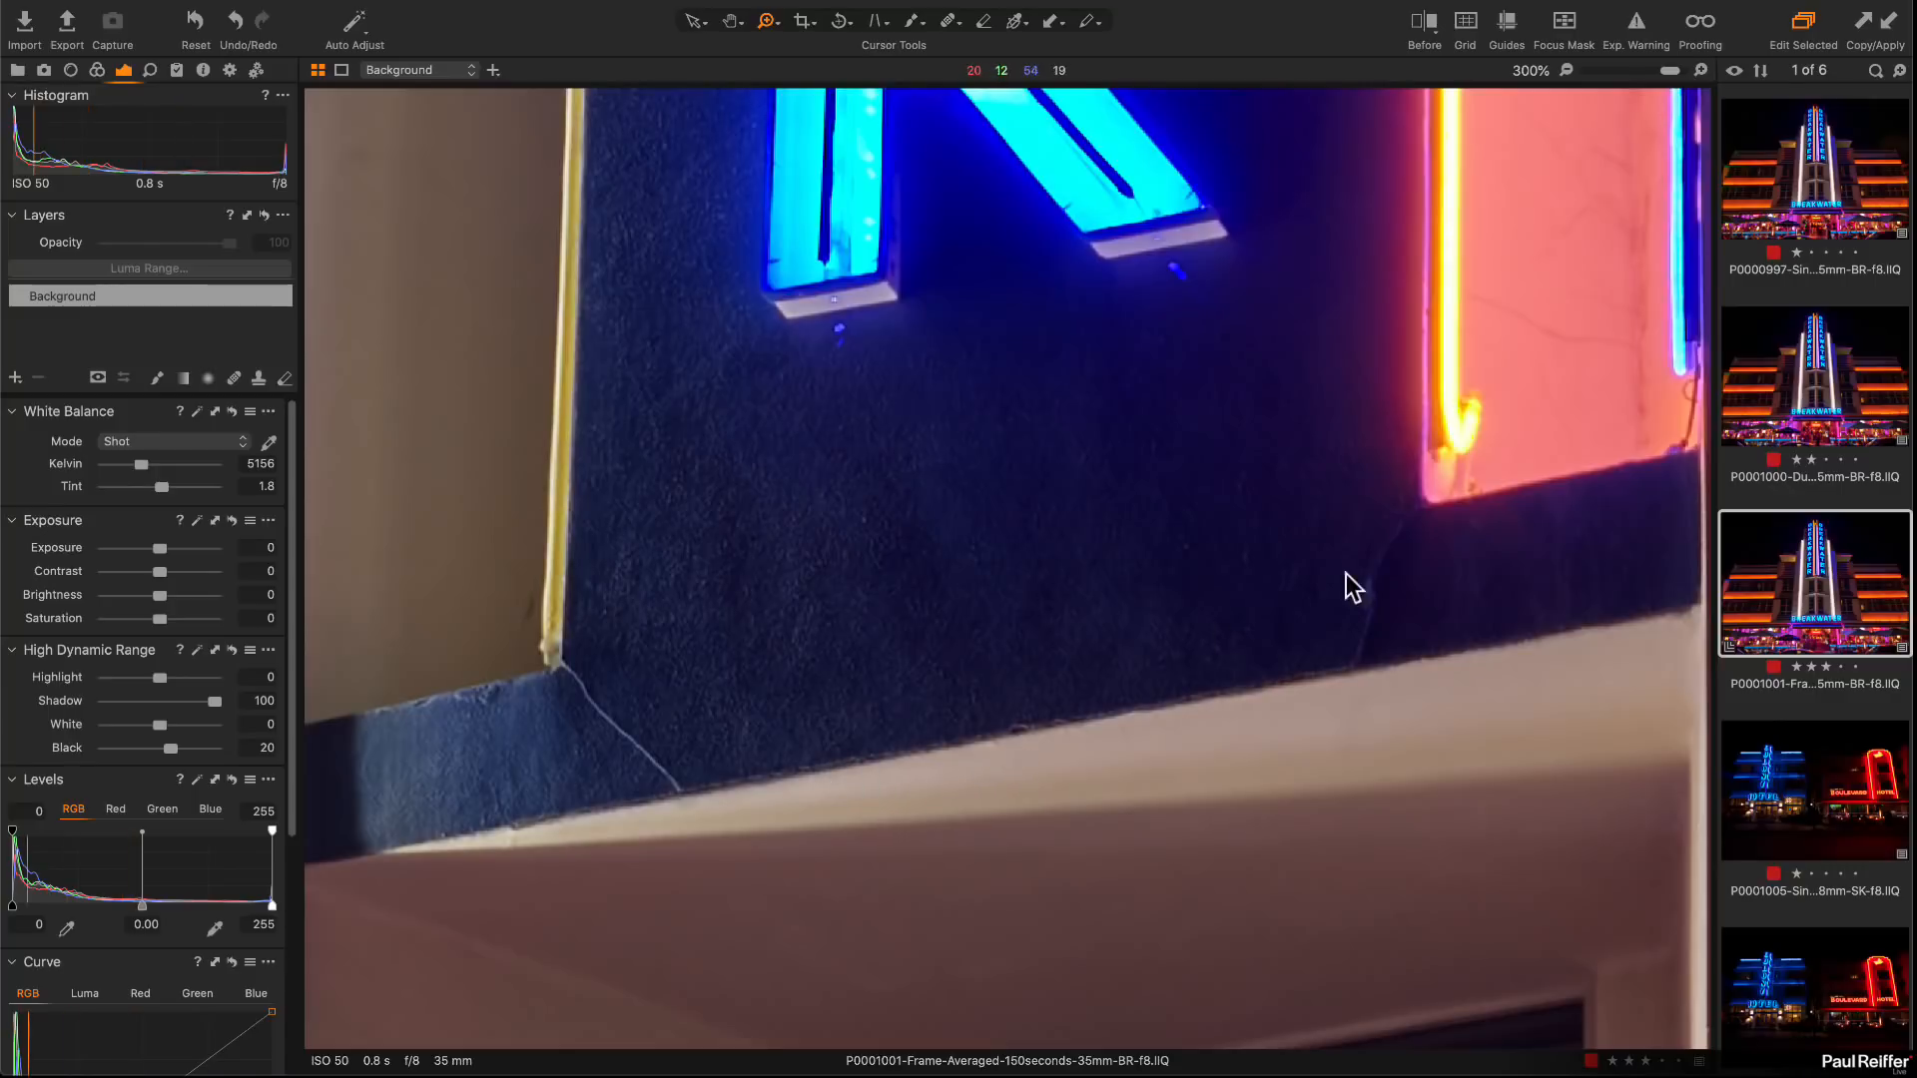
Step: Compare the dark wall texture beneath the neon R across the single-shot, dual-pixel and frame-averaged photos at 300%
left_click(1805, 219)
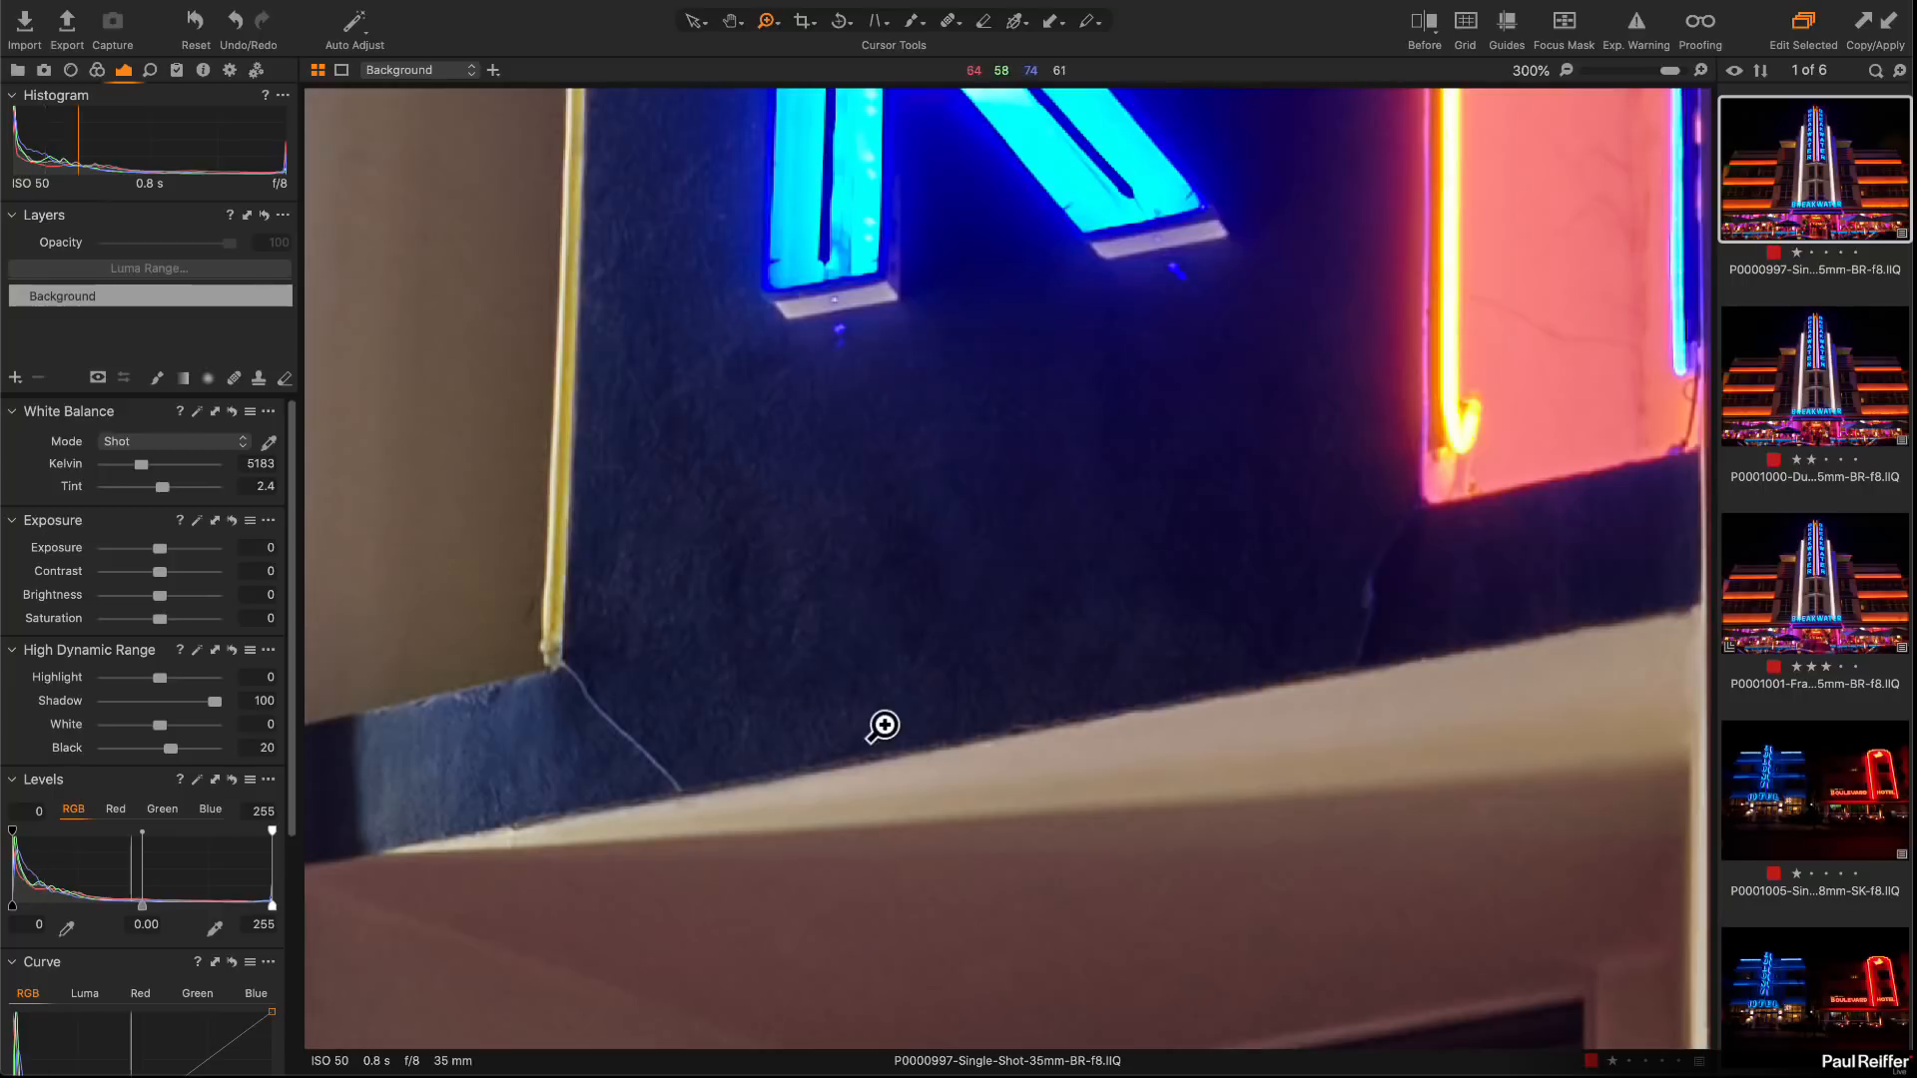
left_click(1810, 405)
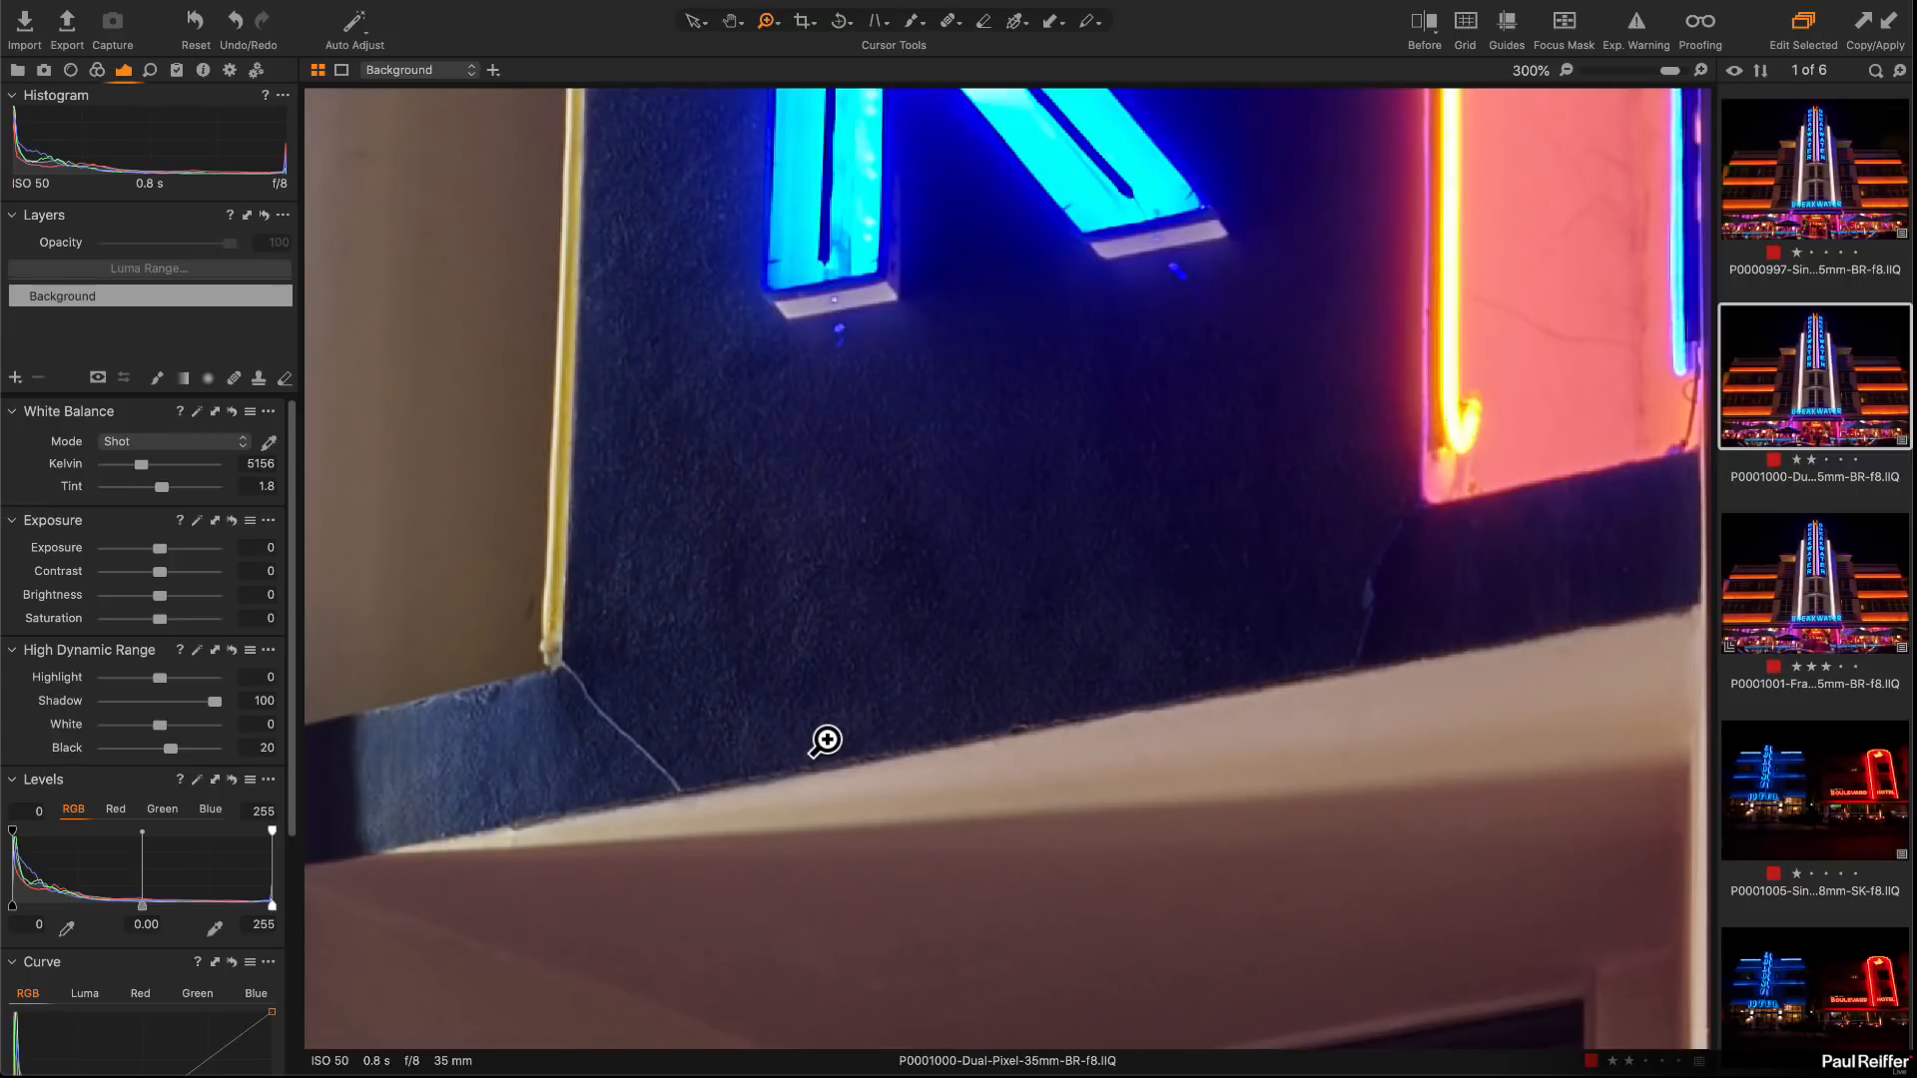
left_click(1827, 213)
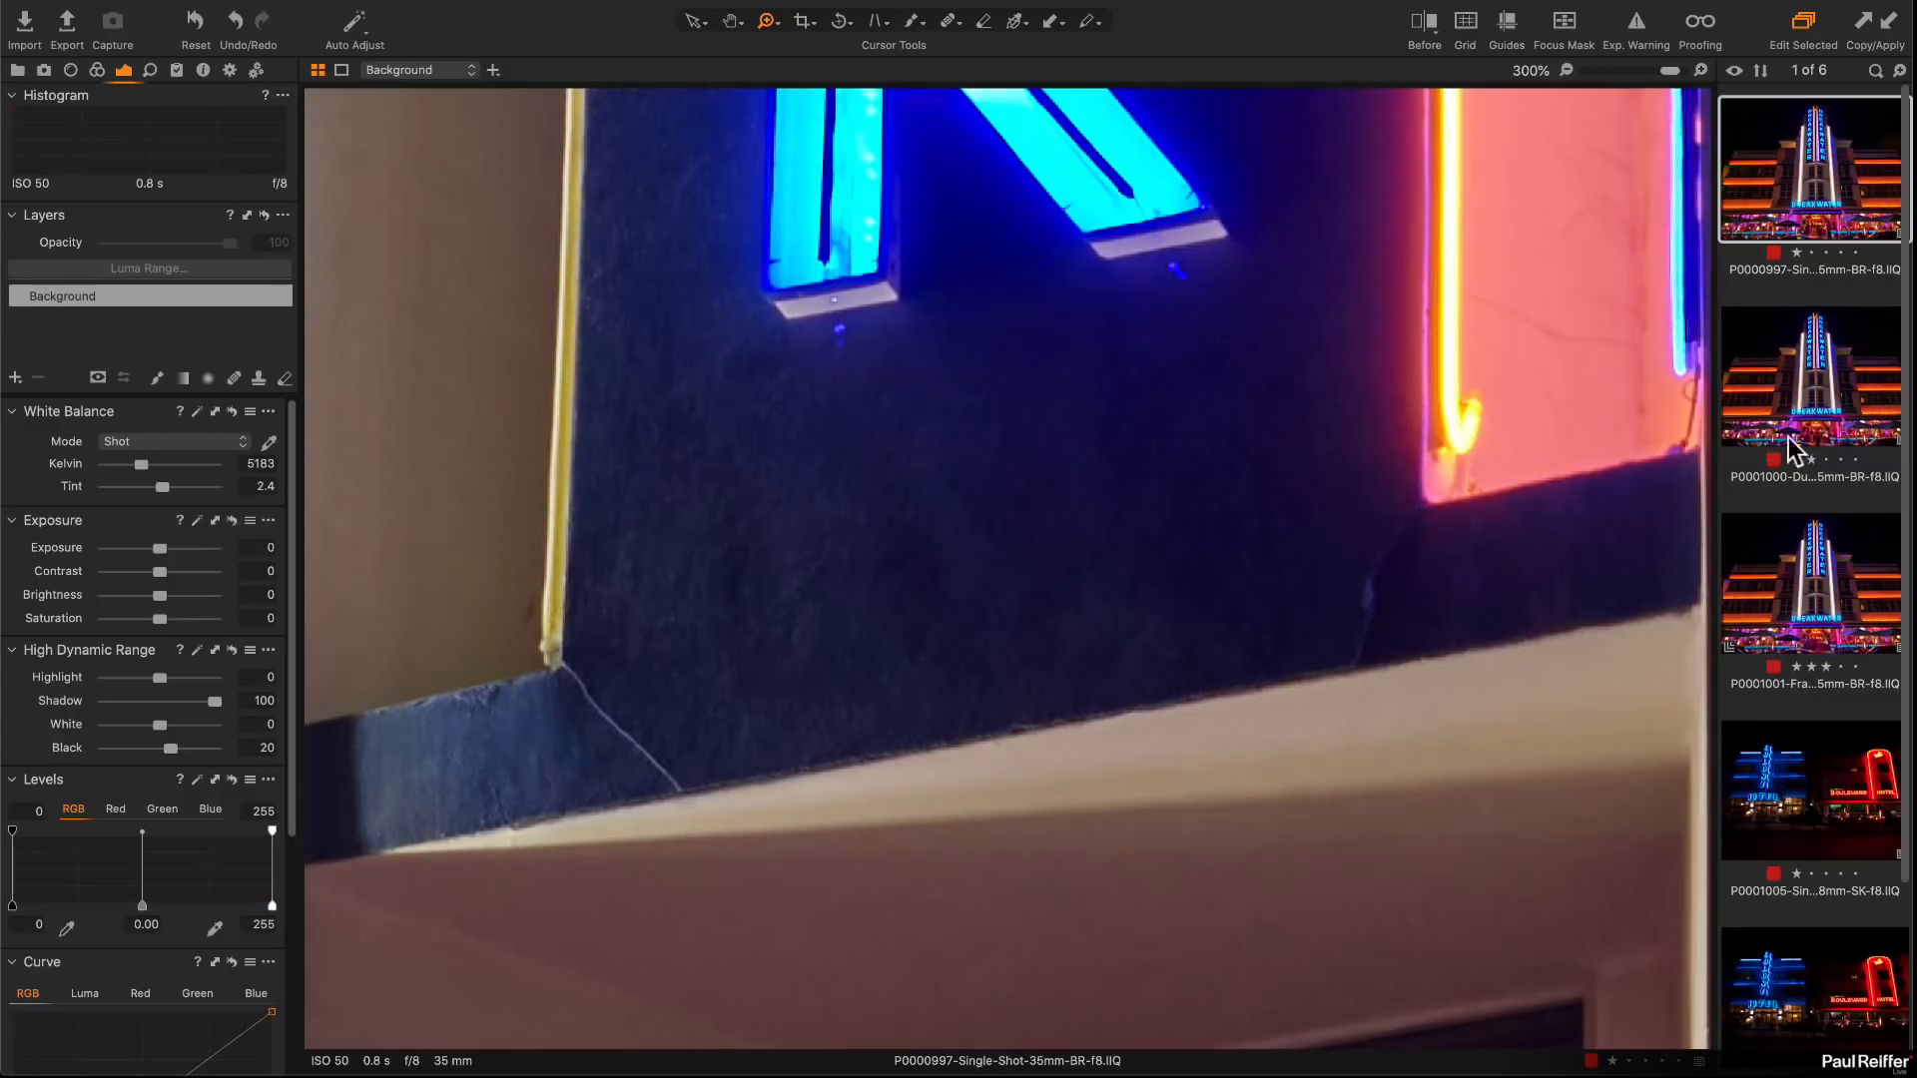
left_click(1808, 396)
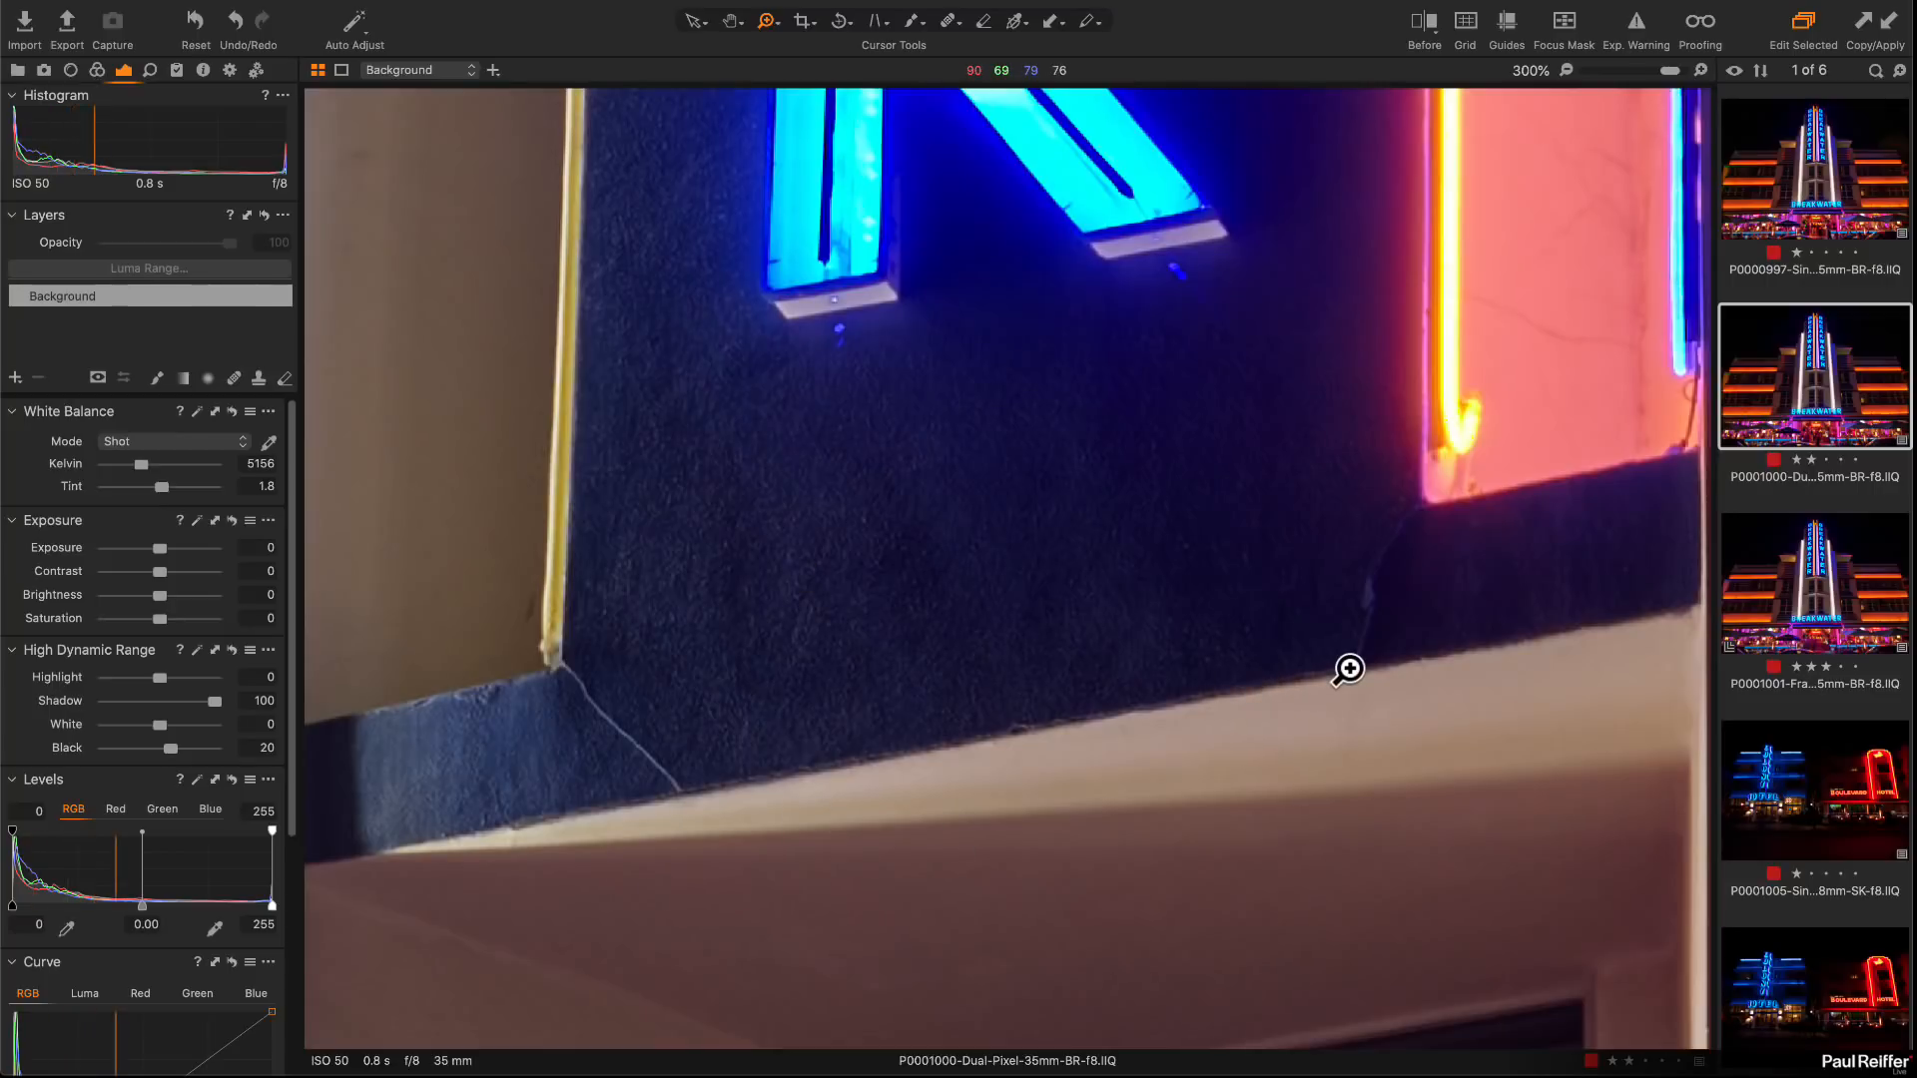
left_click(1793, 566)
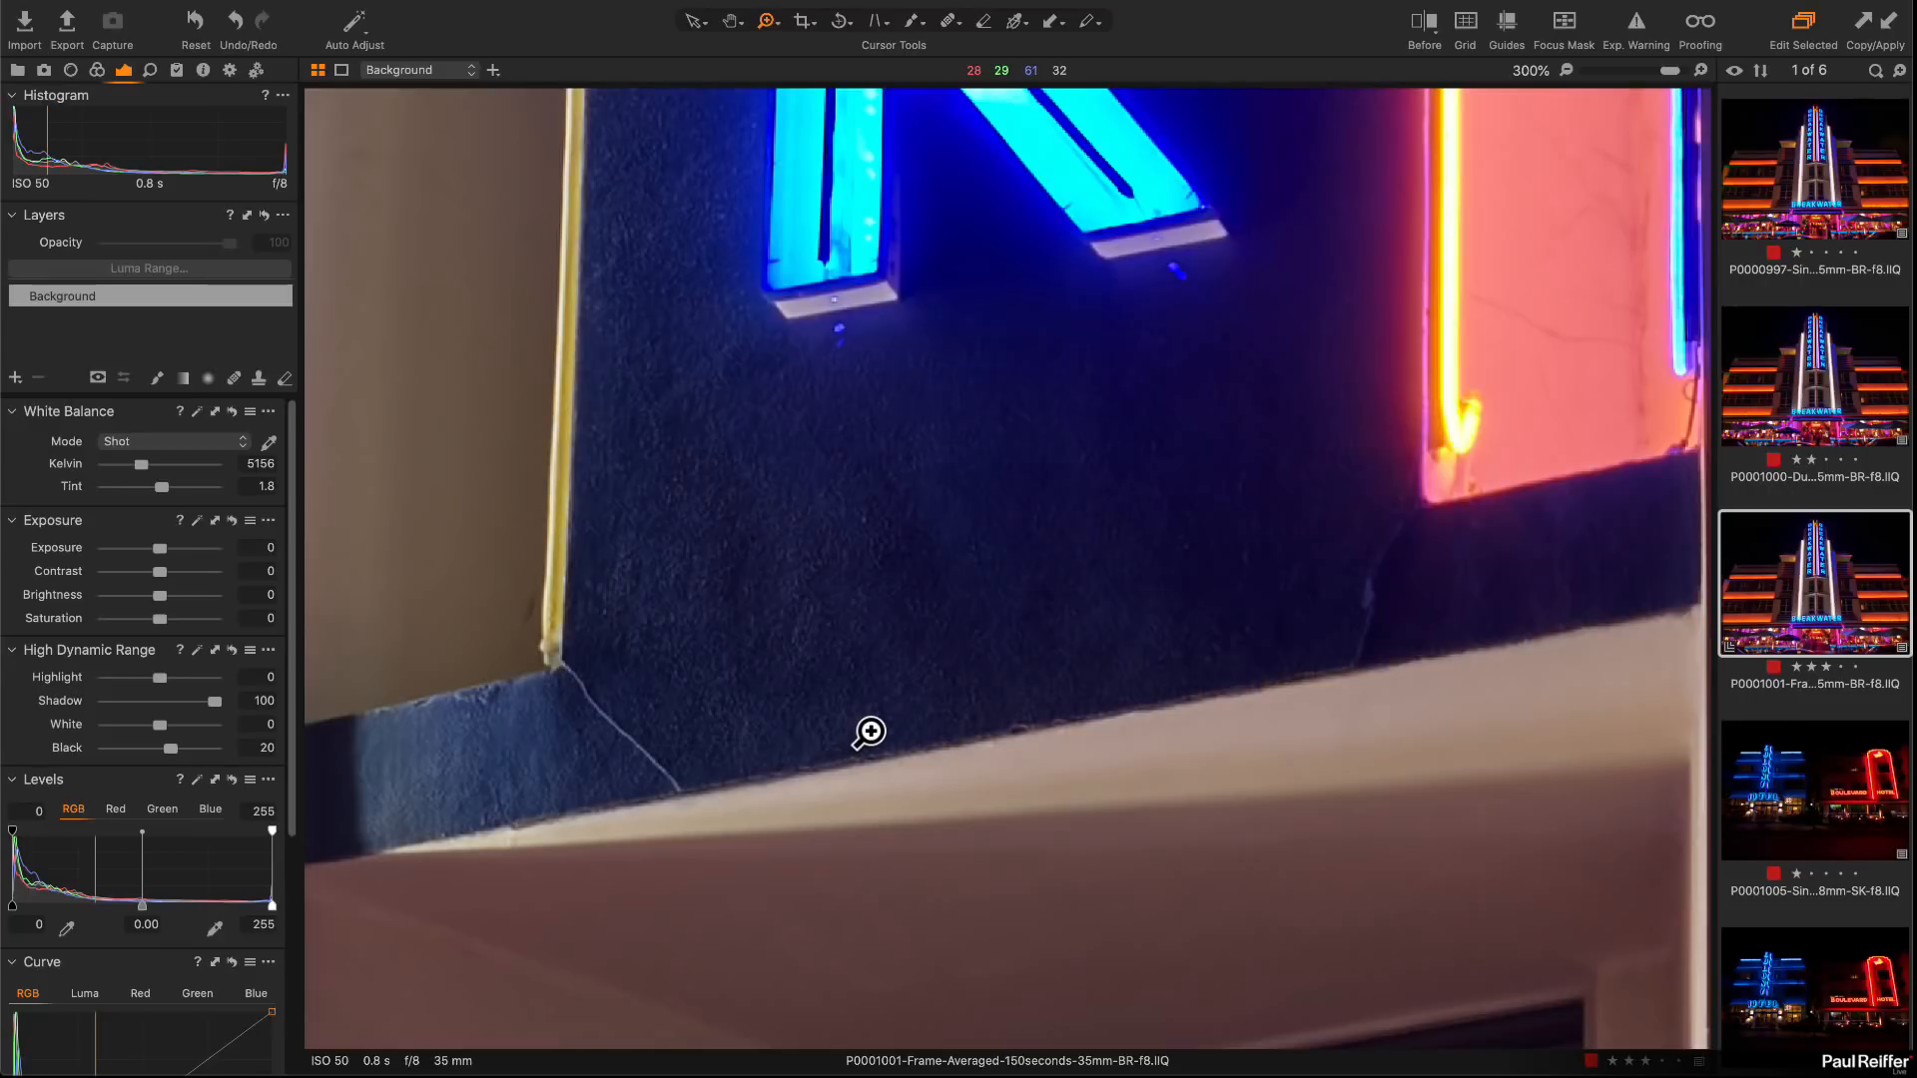
left_click(1812, 384)
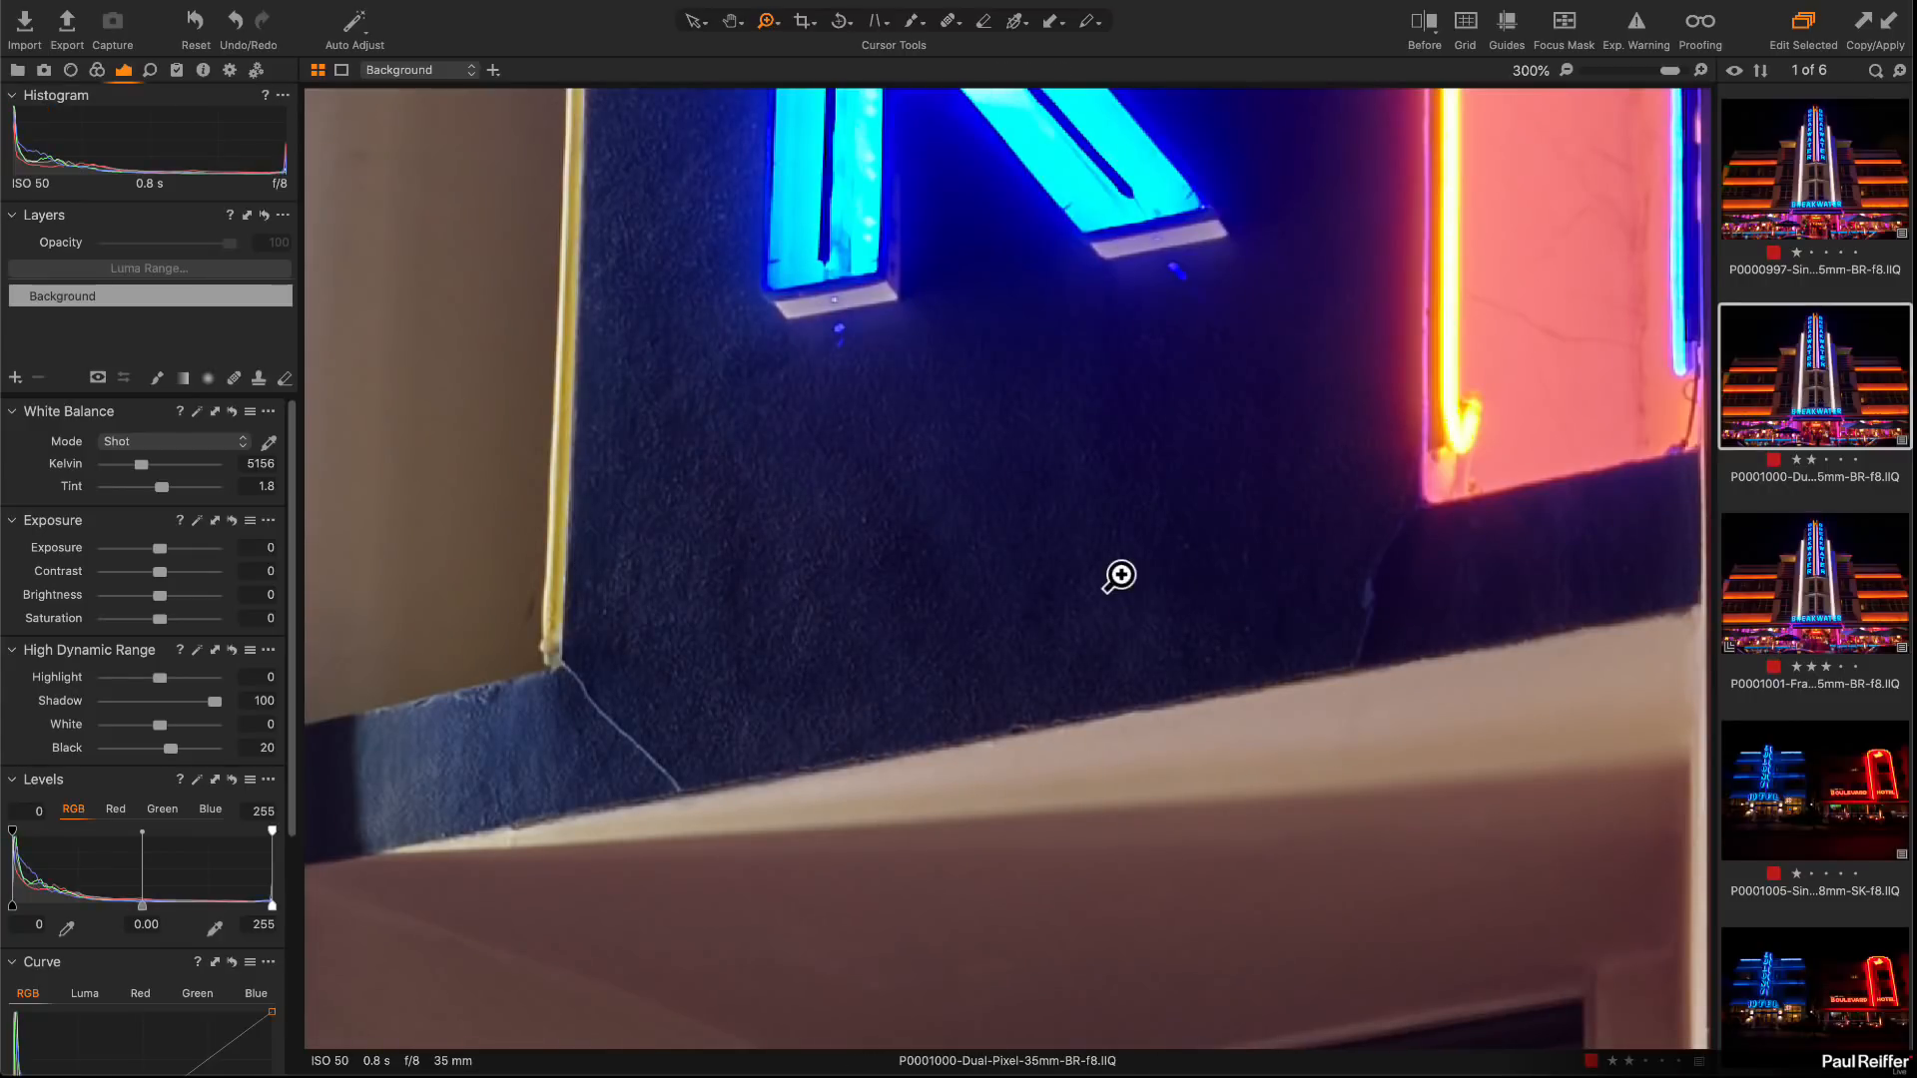
Step: View the single-shot photo of the Colony and Boulevard hotels and inspect a red-lit upper window corner of the Boulevard at 400%
scroll(1122, 575, "down", 5)
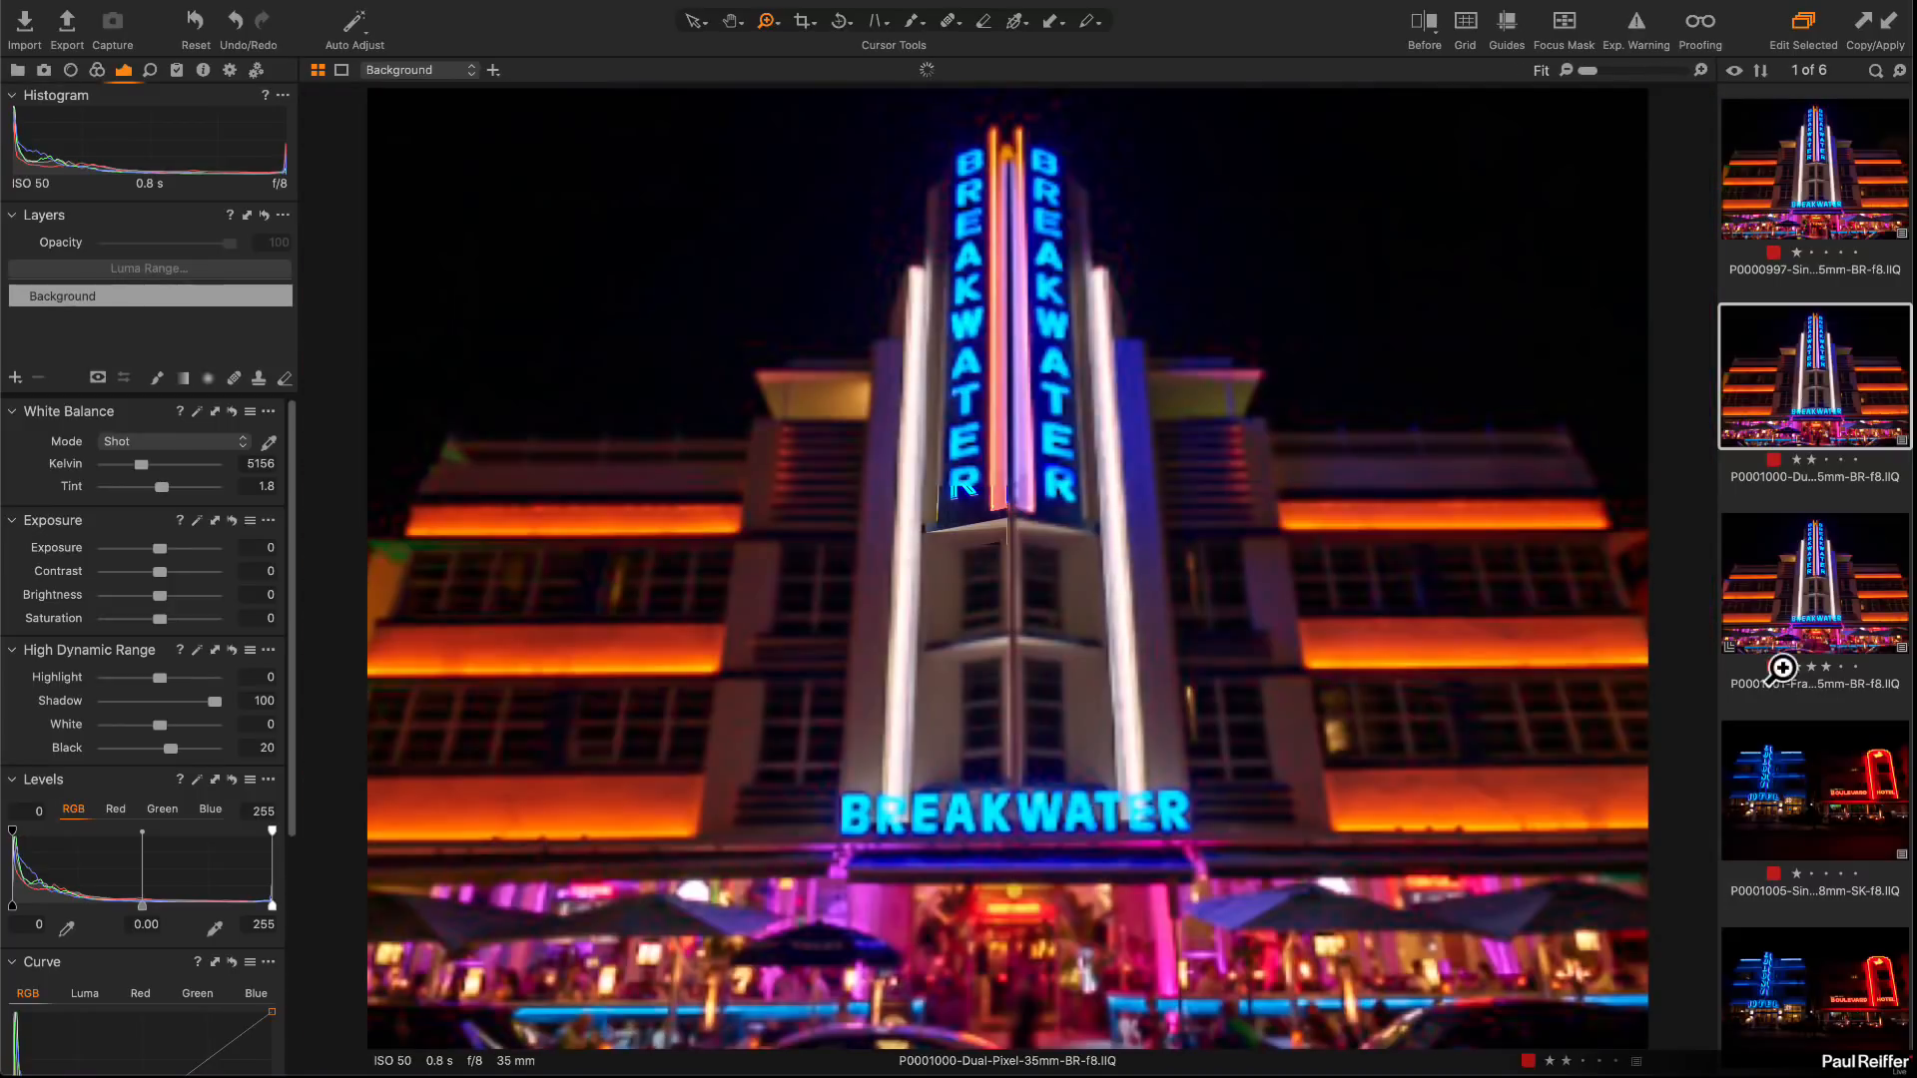
scroll(1782, 667, "down", 3)
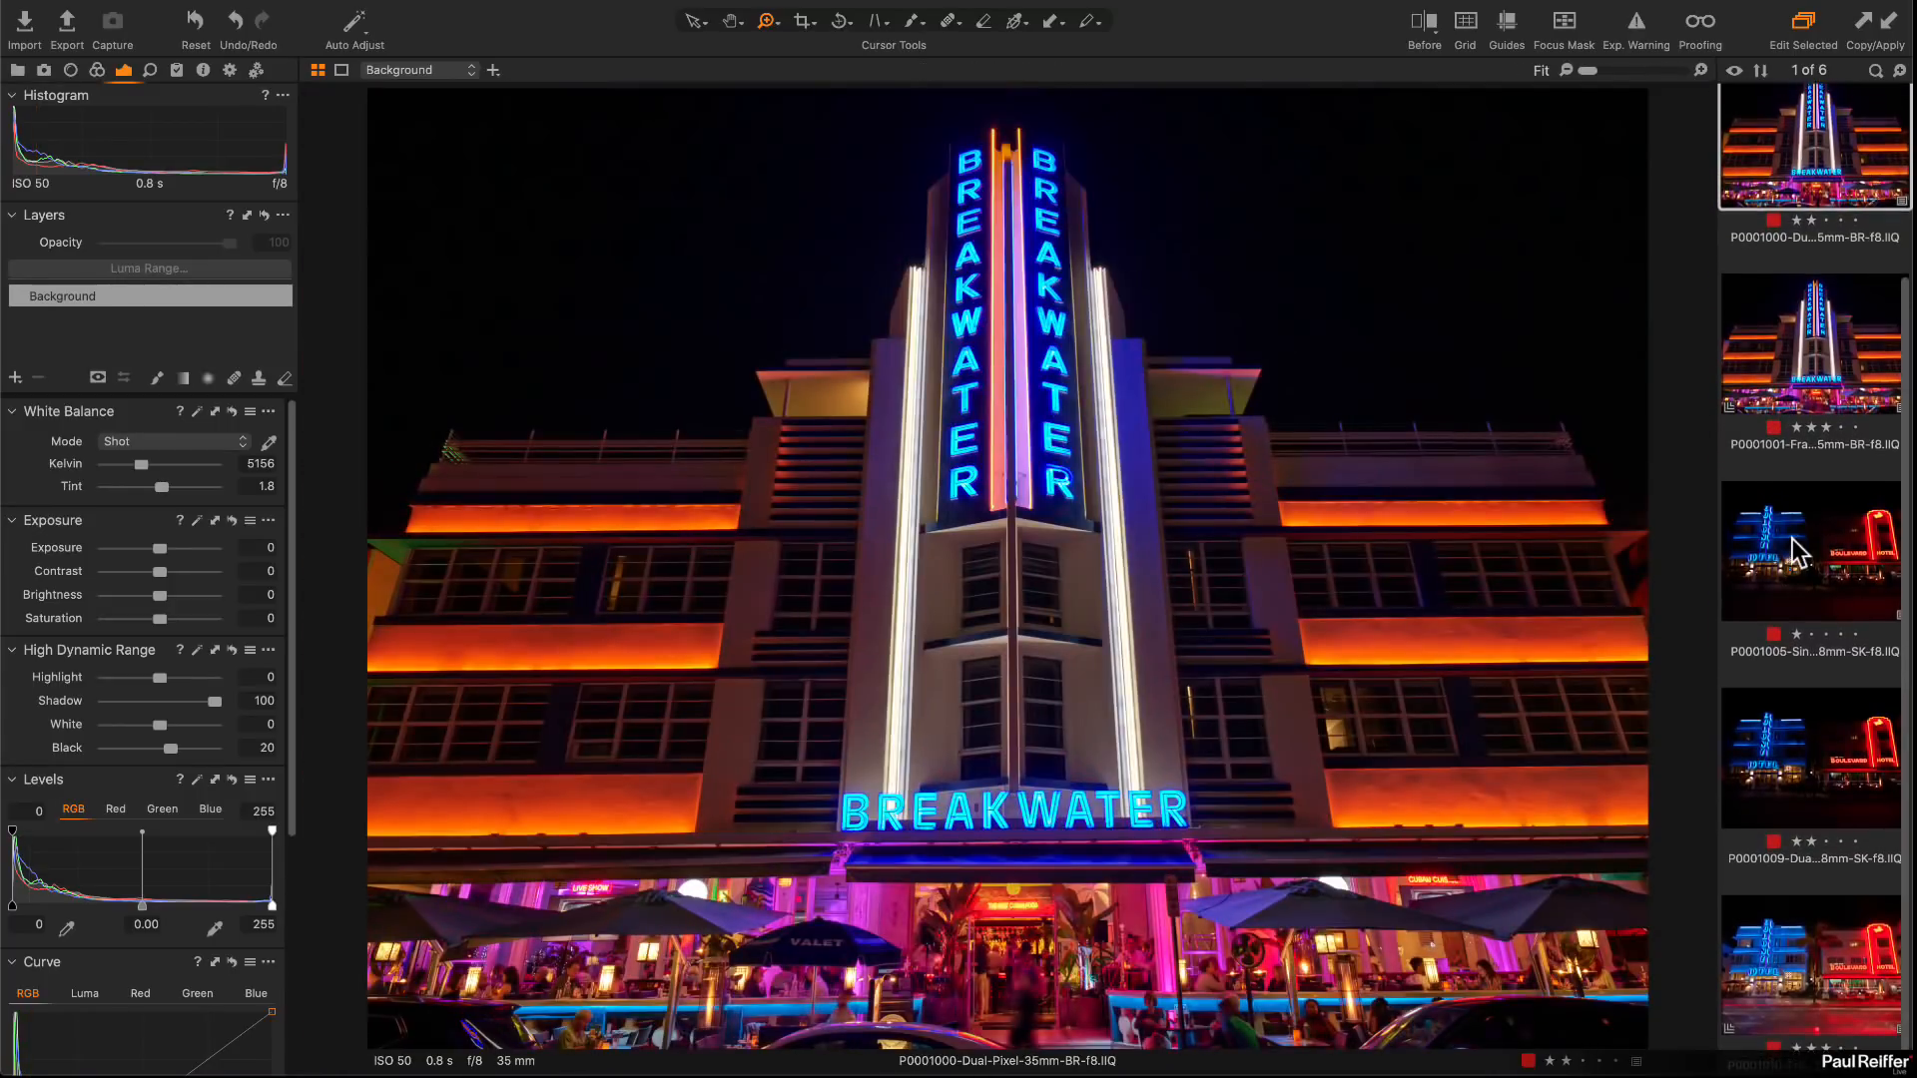
left_click(1794, 537)
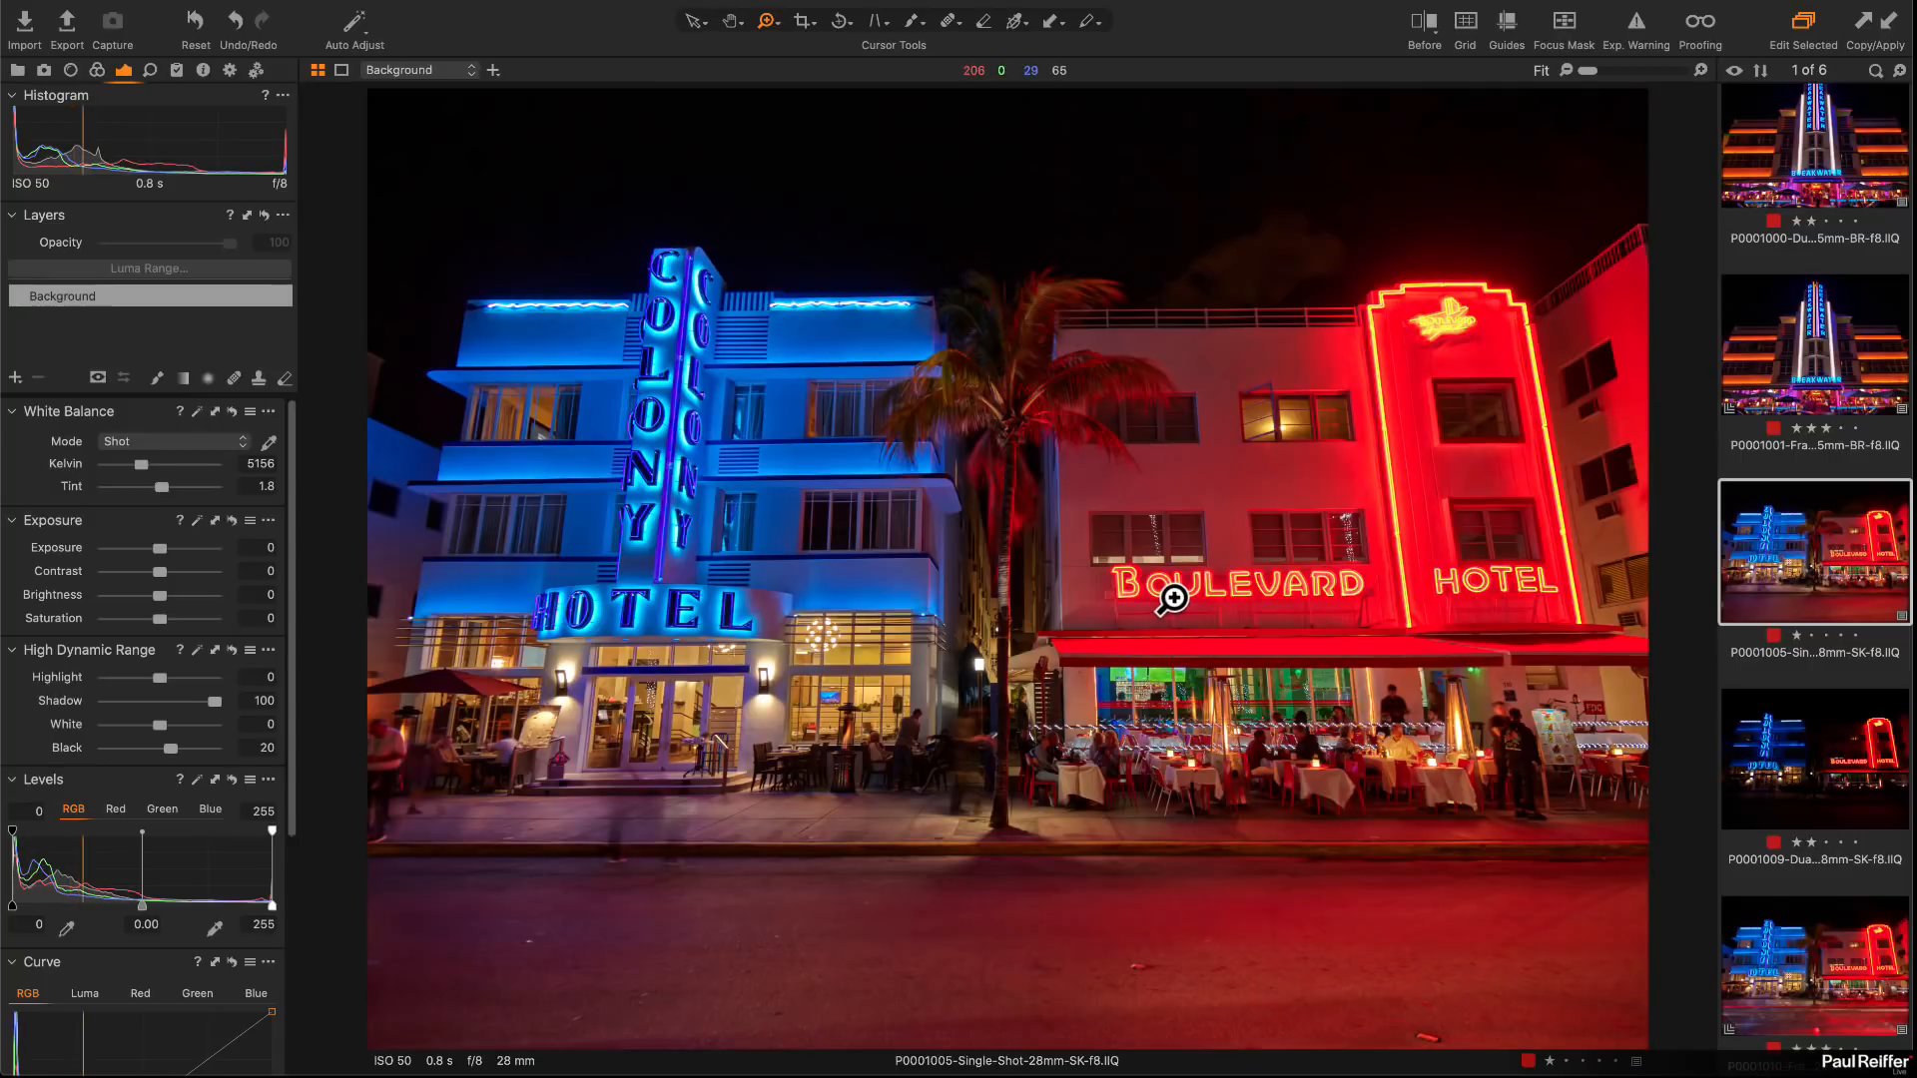
left_click(1305, 642)
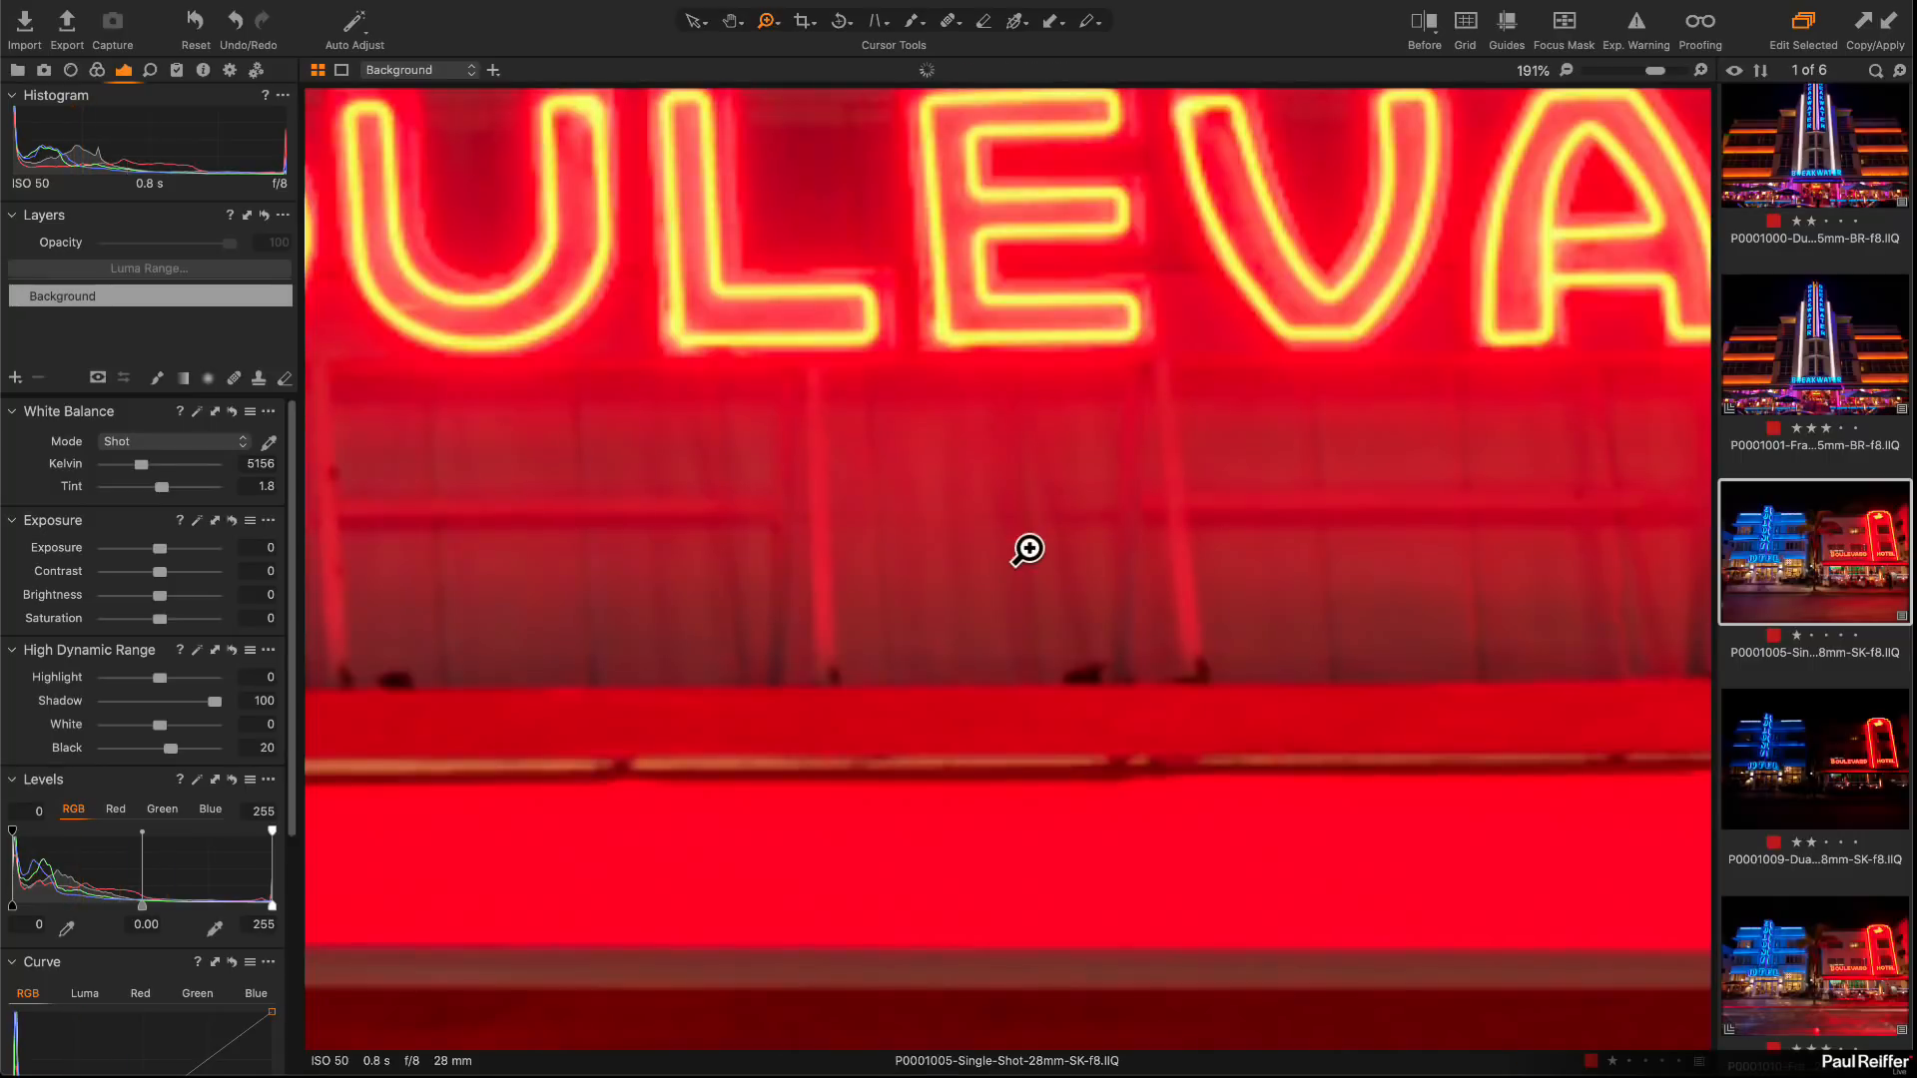
scroll(816, 344, "up", 10)
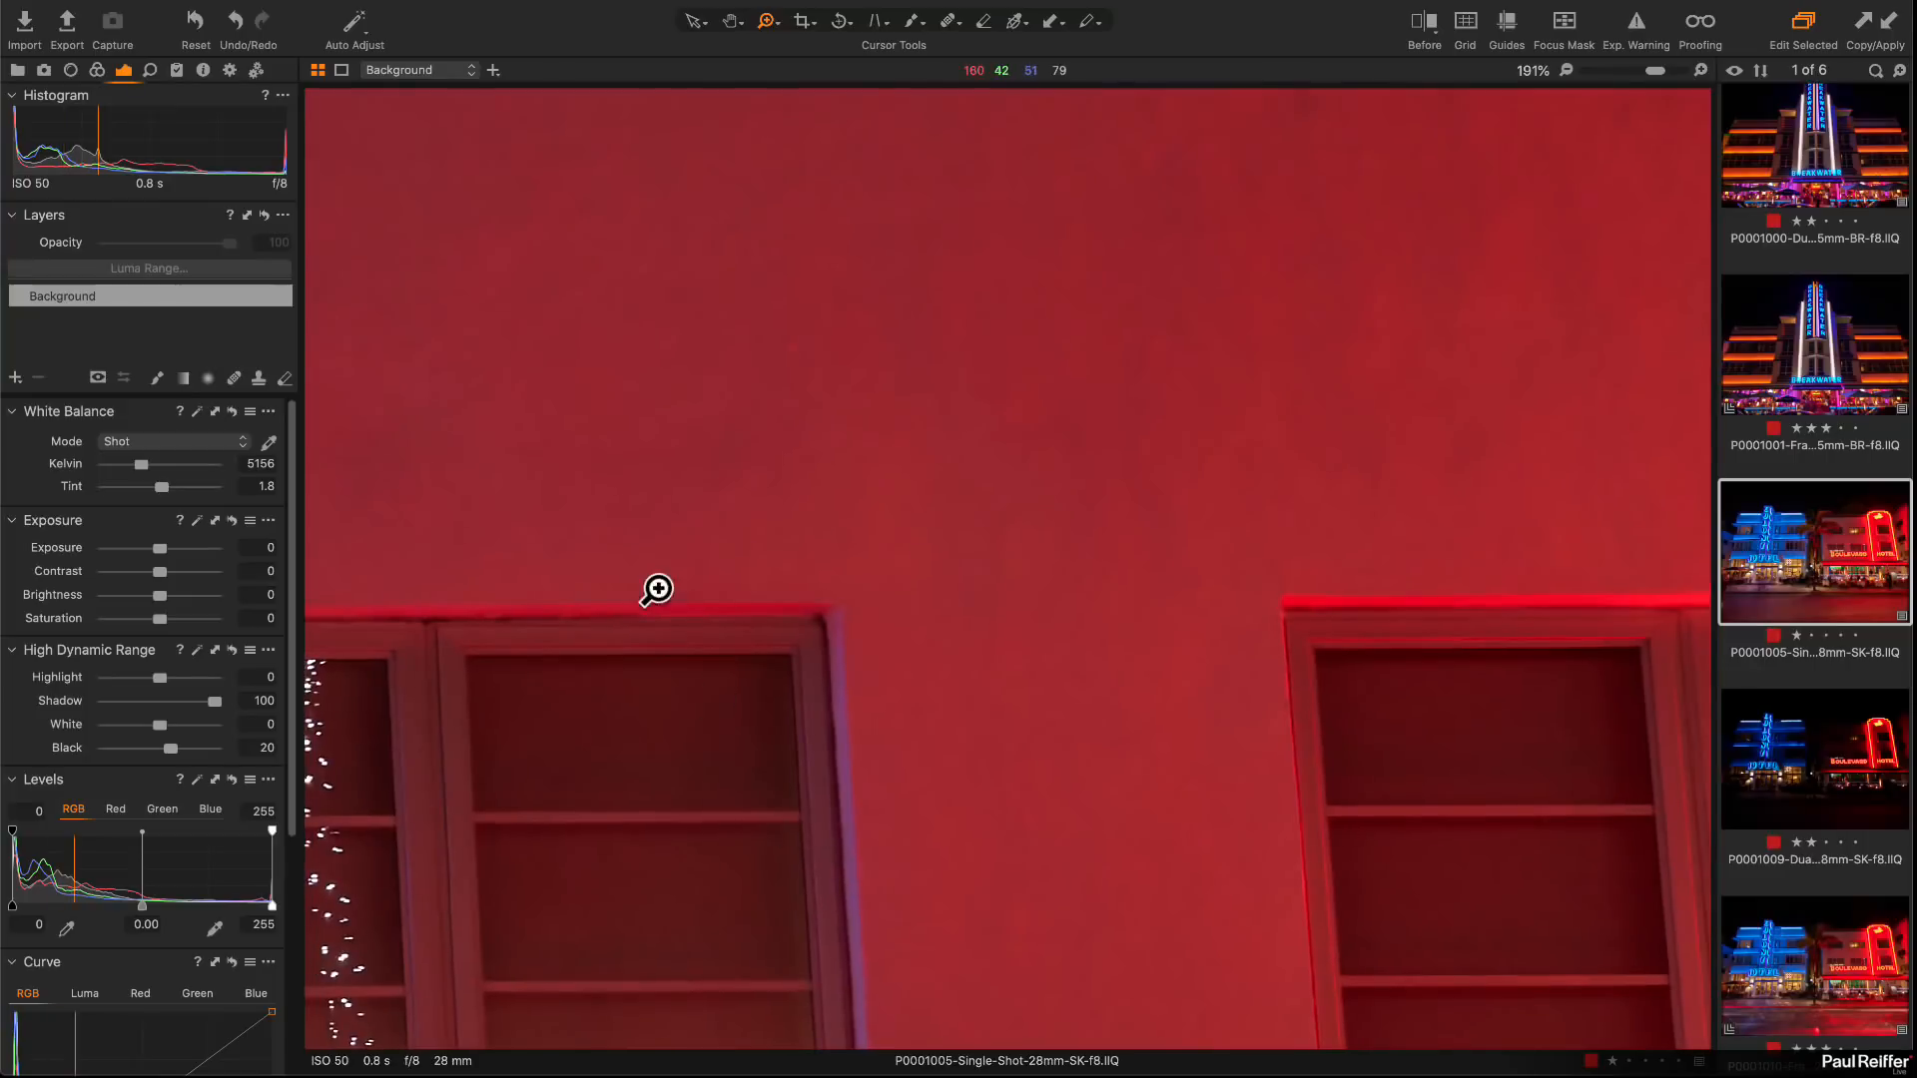
left_click_drag(587, 542, 914, 764)
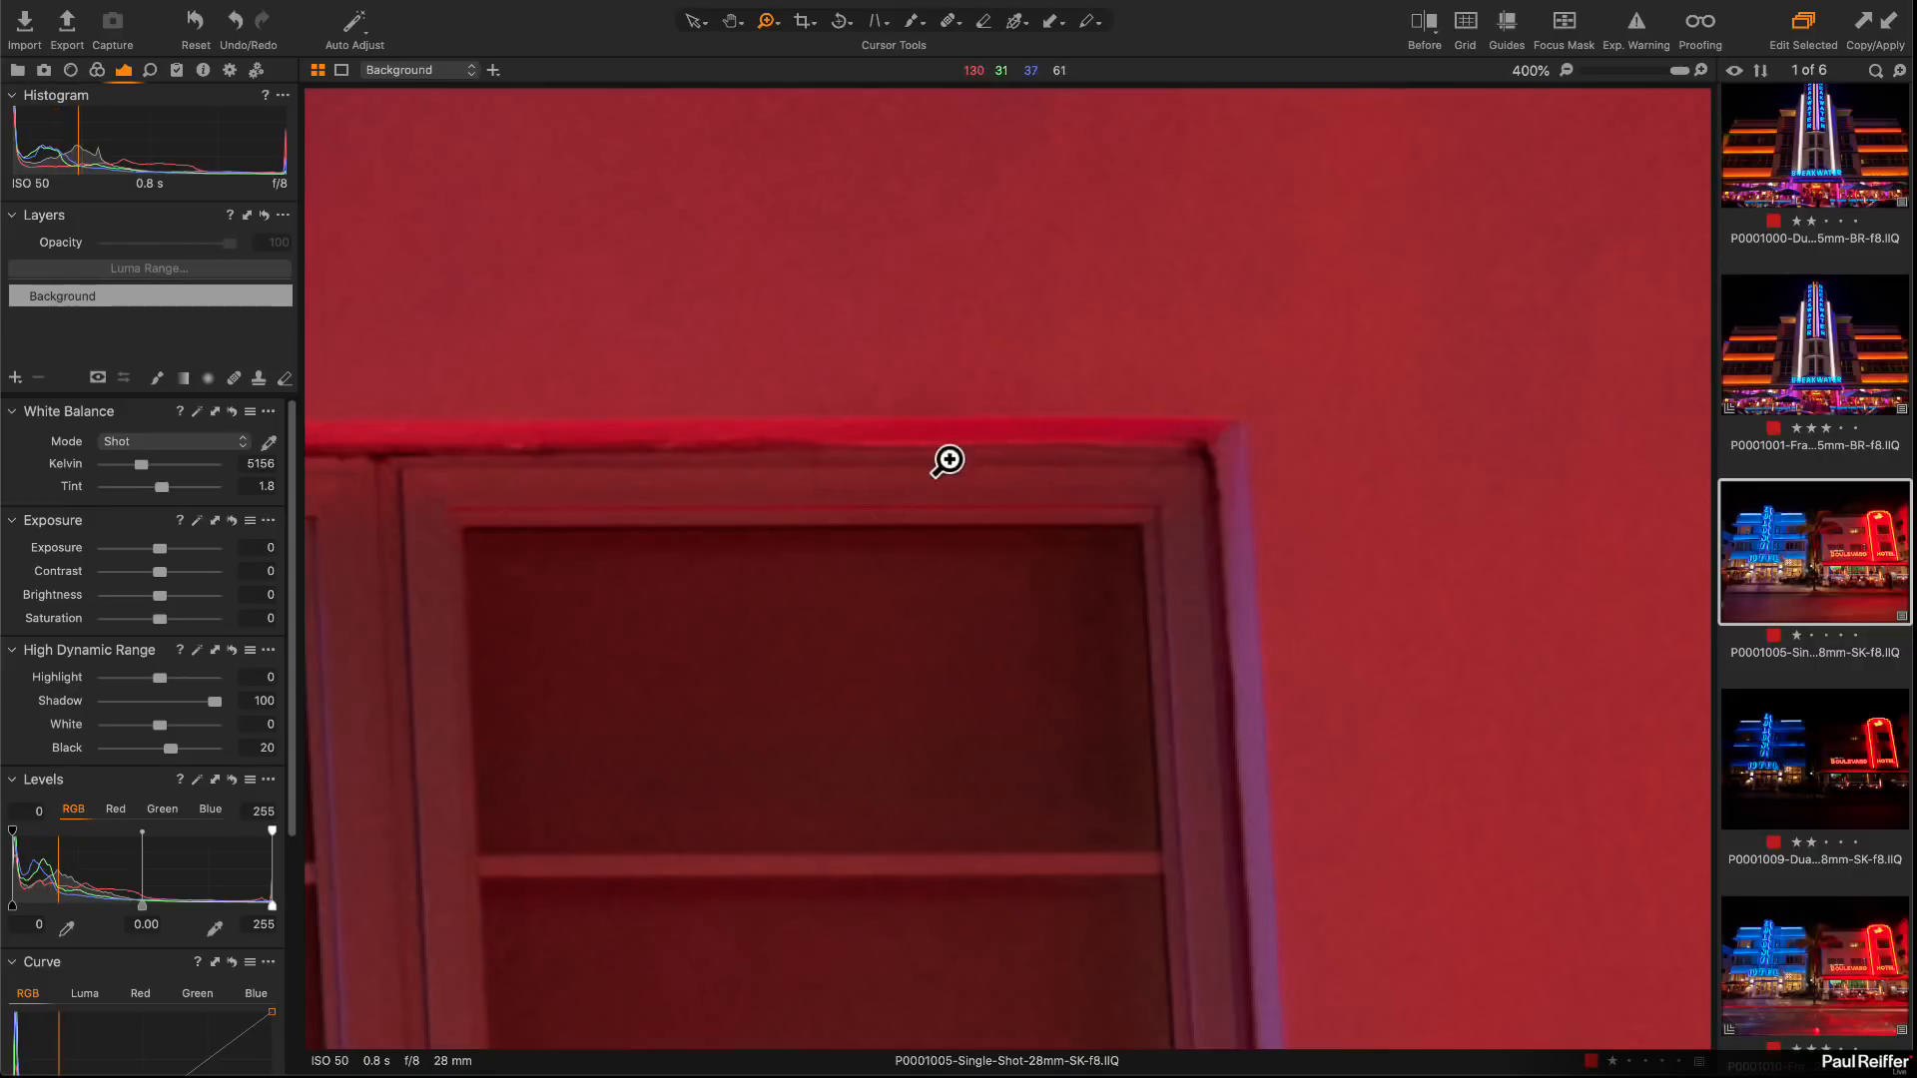
Step: Compare the Boulevard window corner across the single-shot, dual-pixel and 85-second frame-averaged photos at 400%, and view the latter two at full frame
left_click(1811, 749)
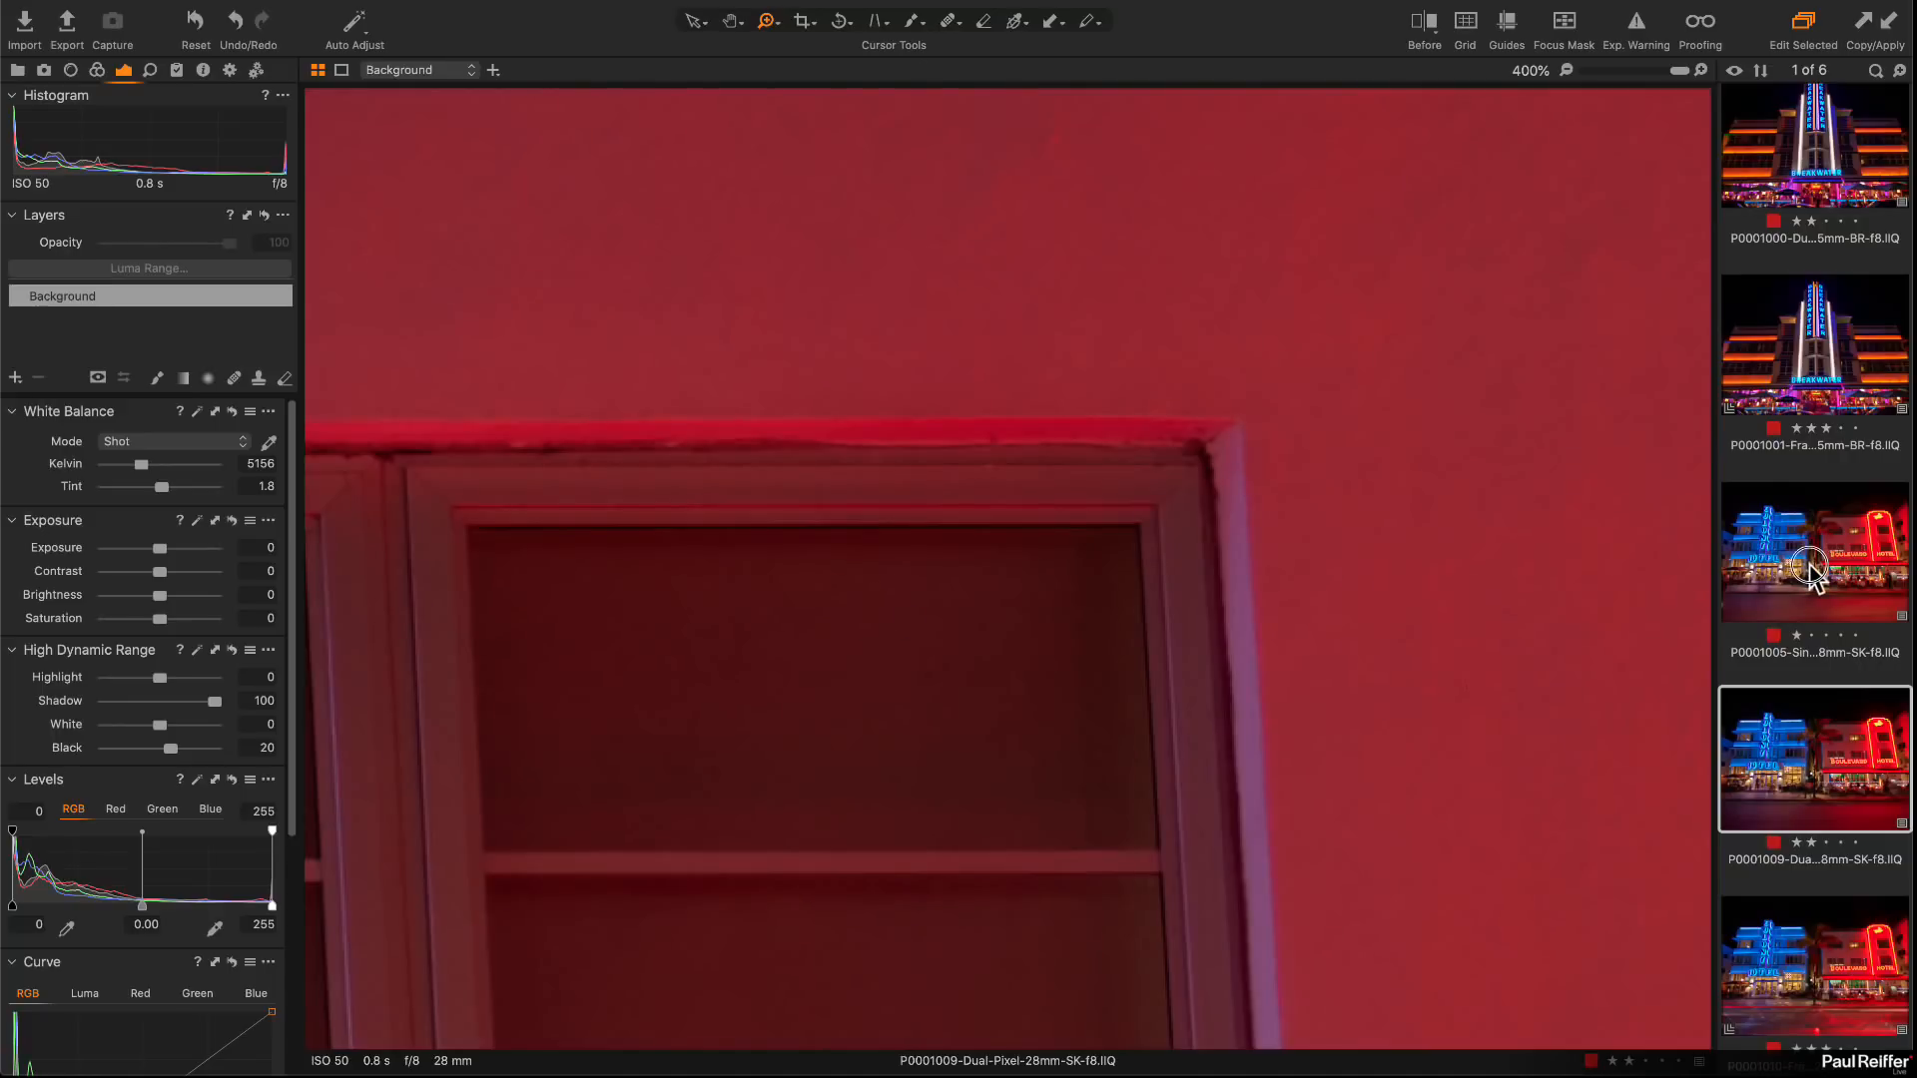
left_click(1809, 567)
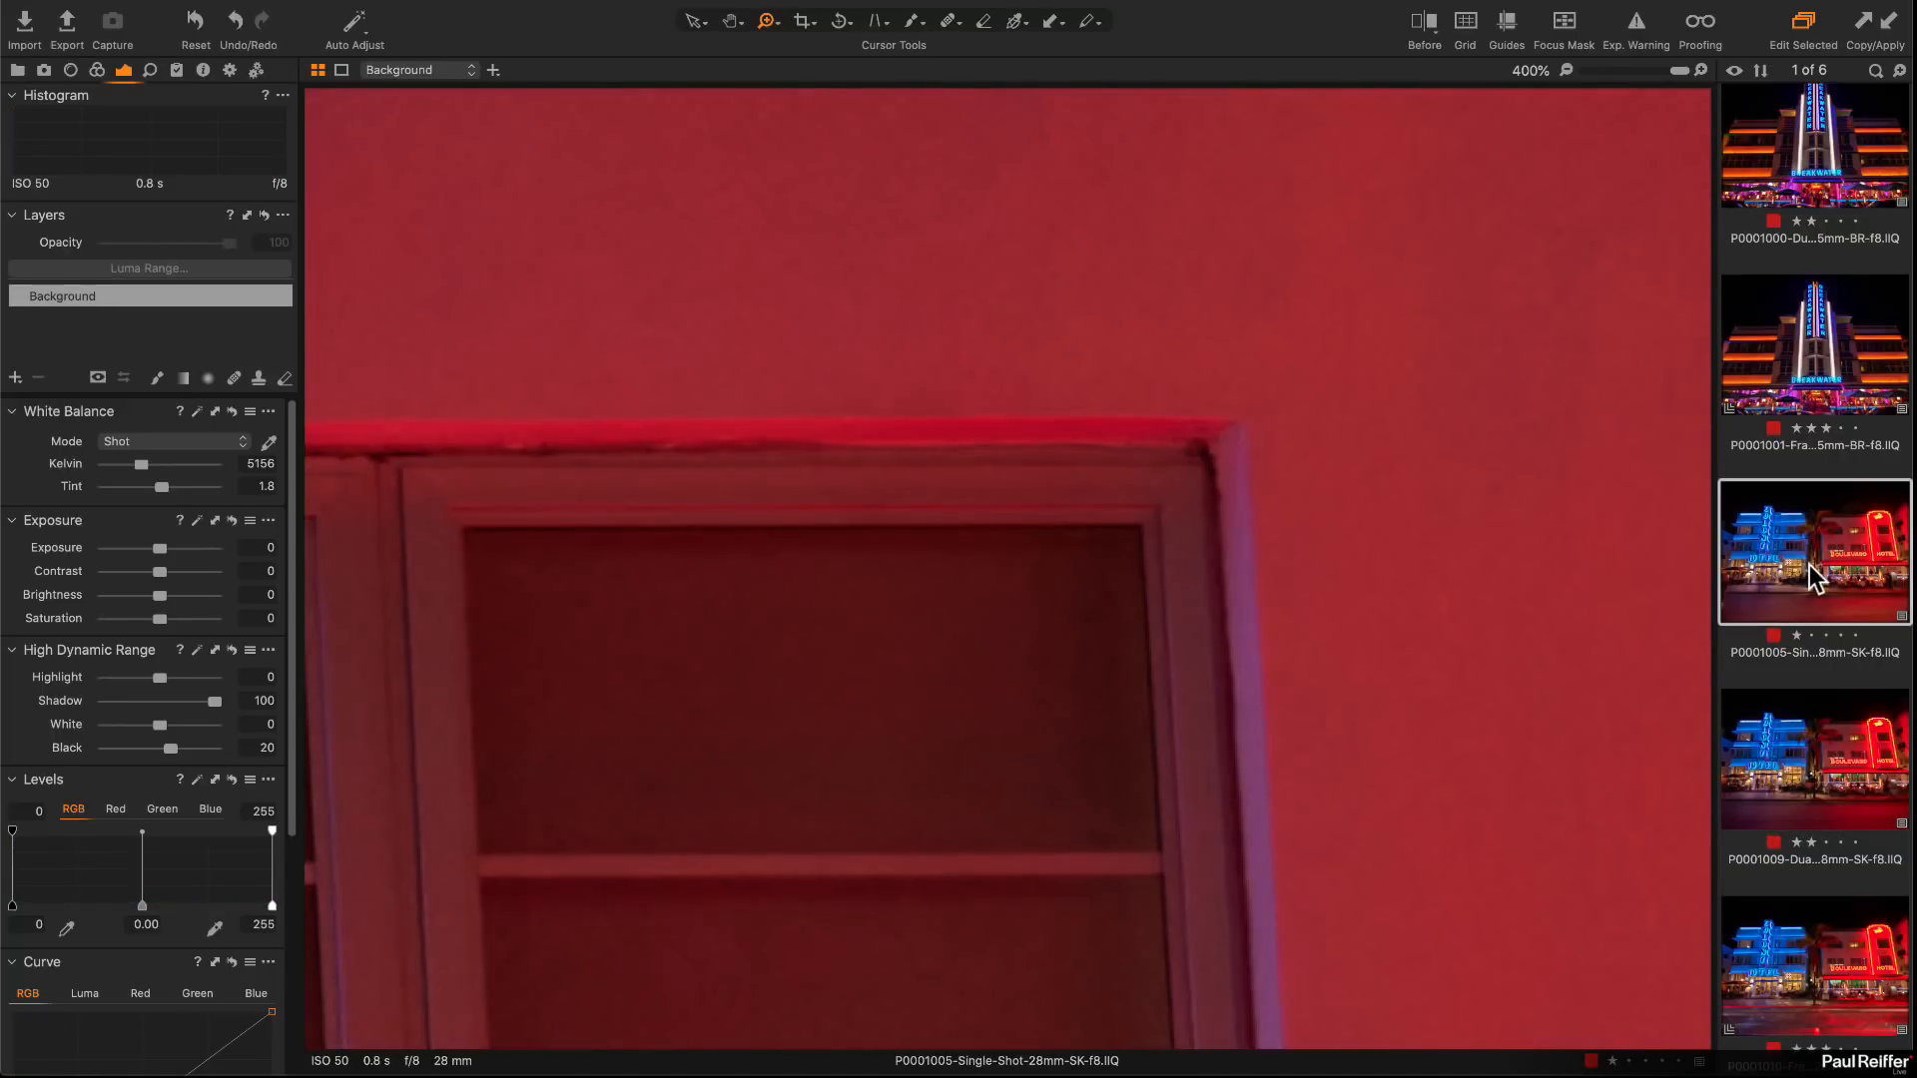
left_click(1821, 759)
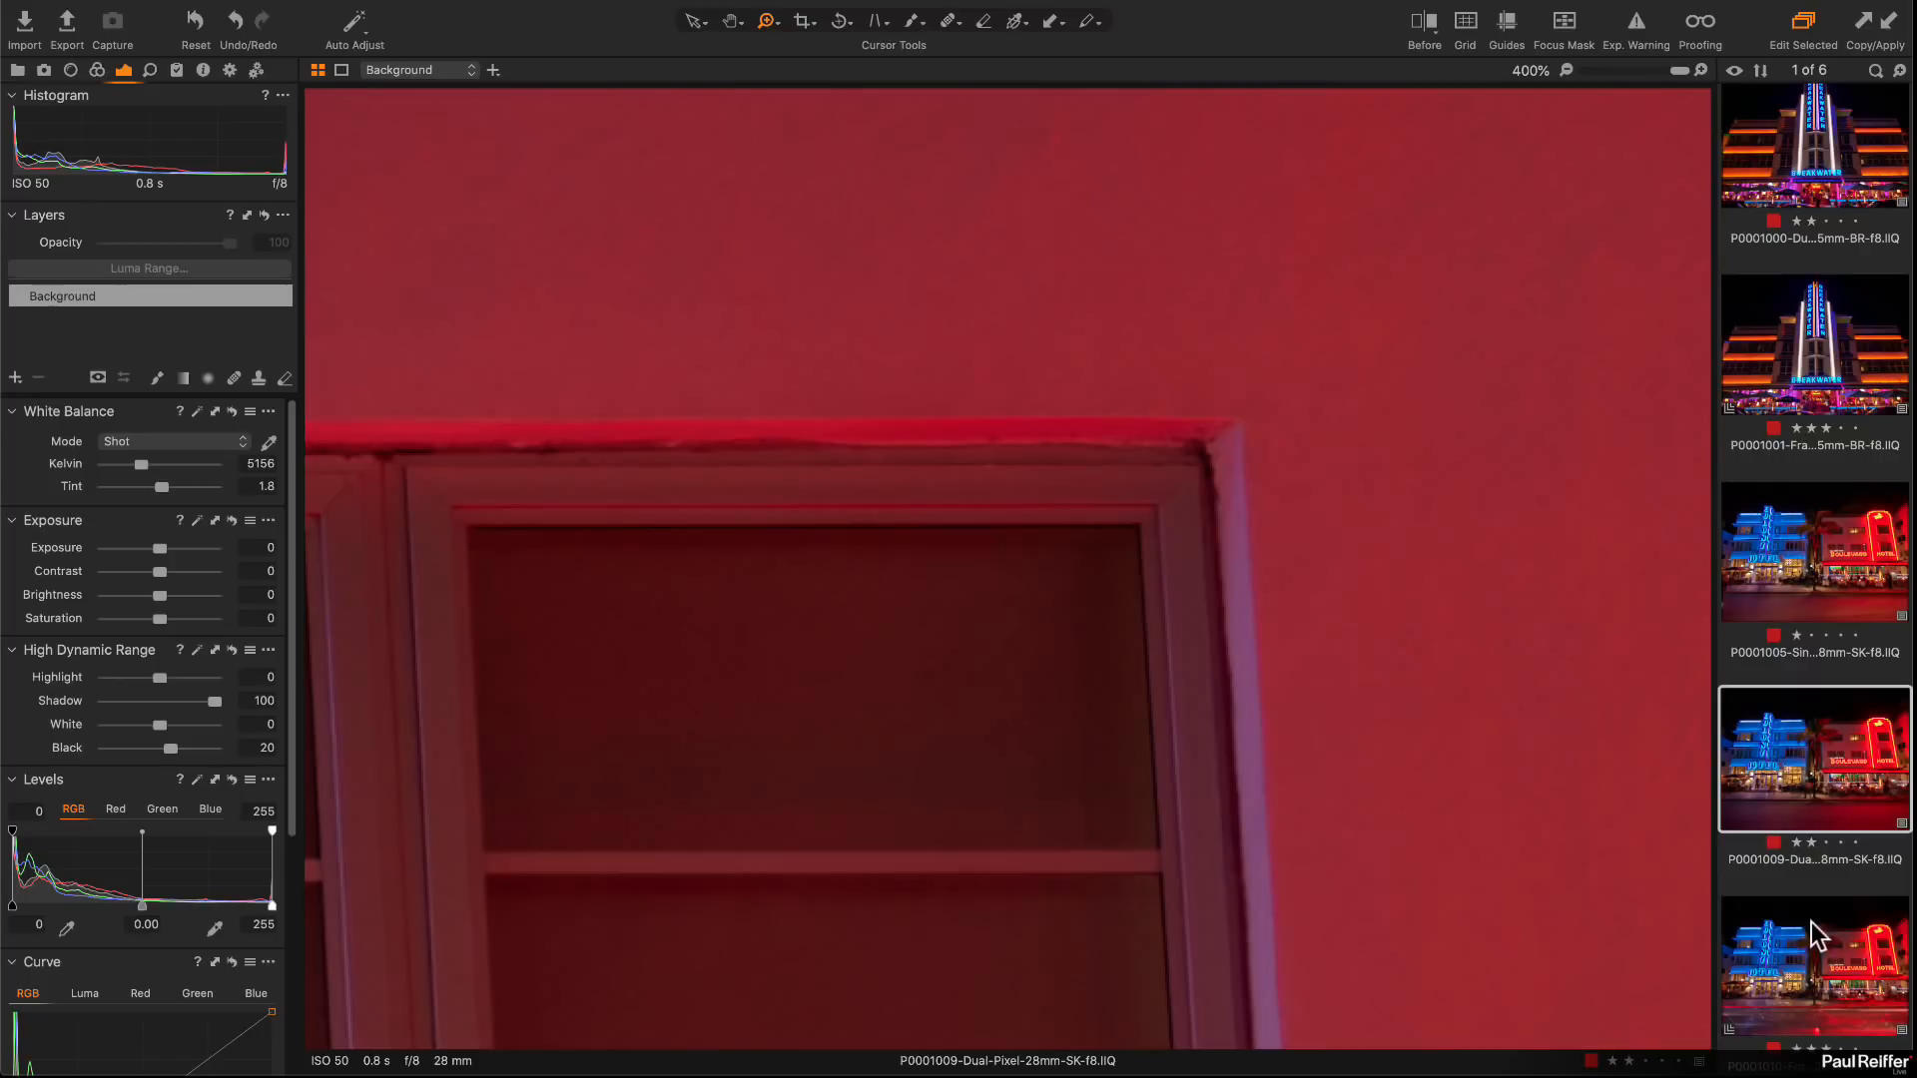
left_click(1831, 954)
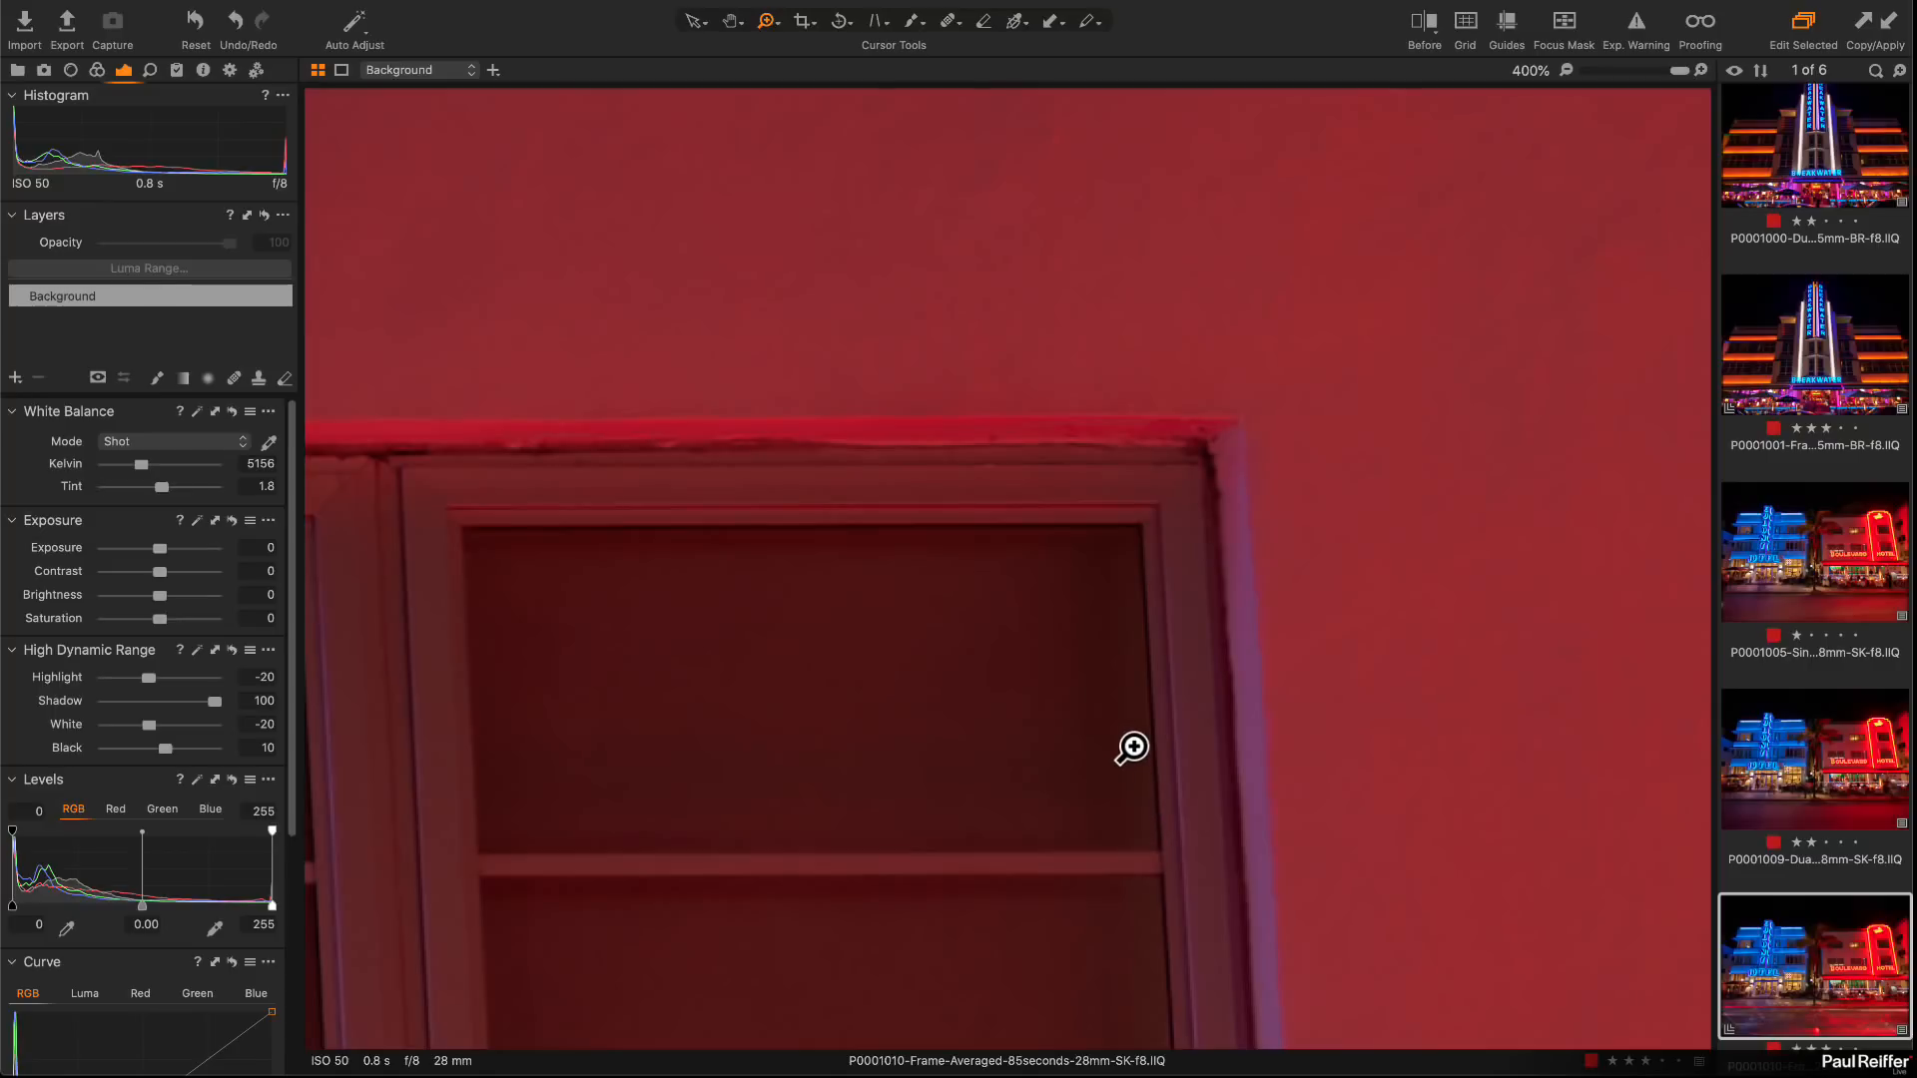
scroll(1133, 746, "down", 8)
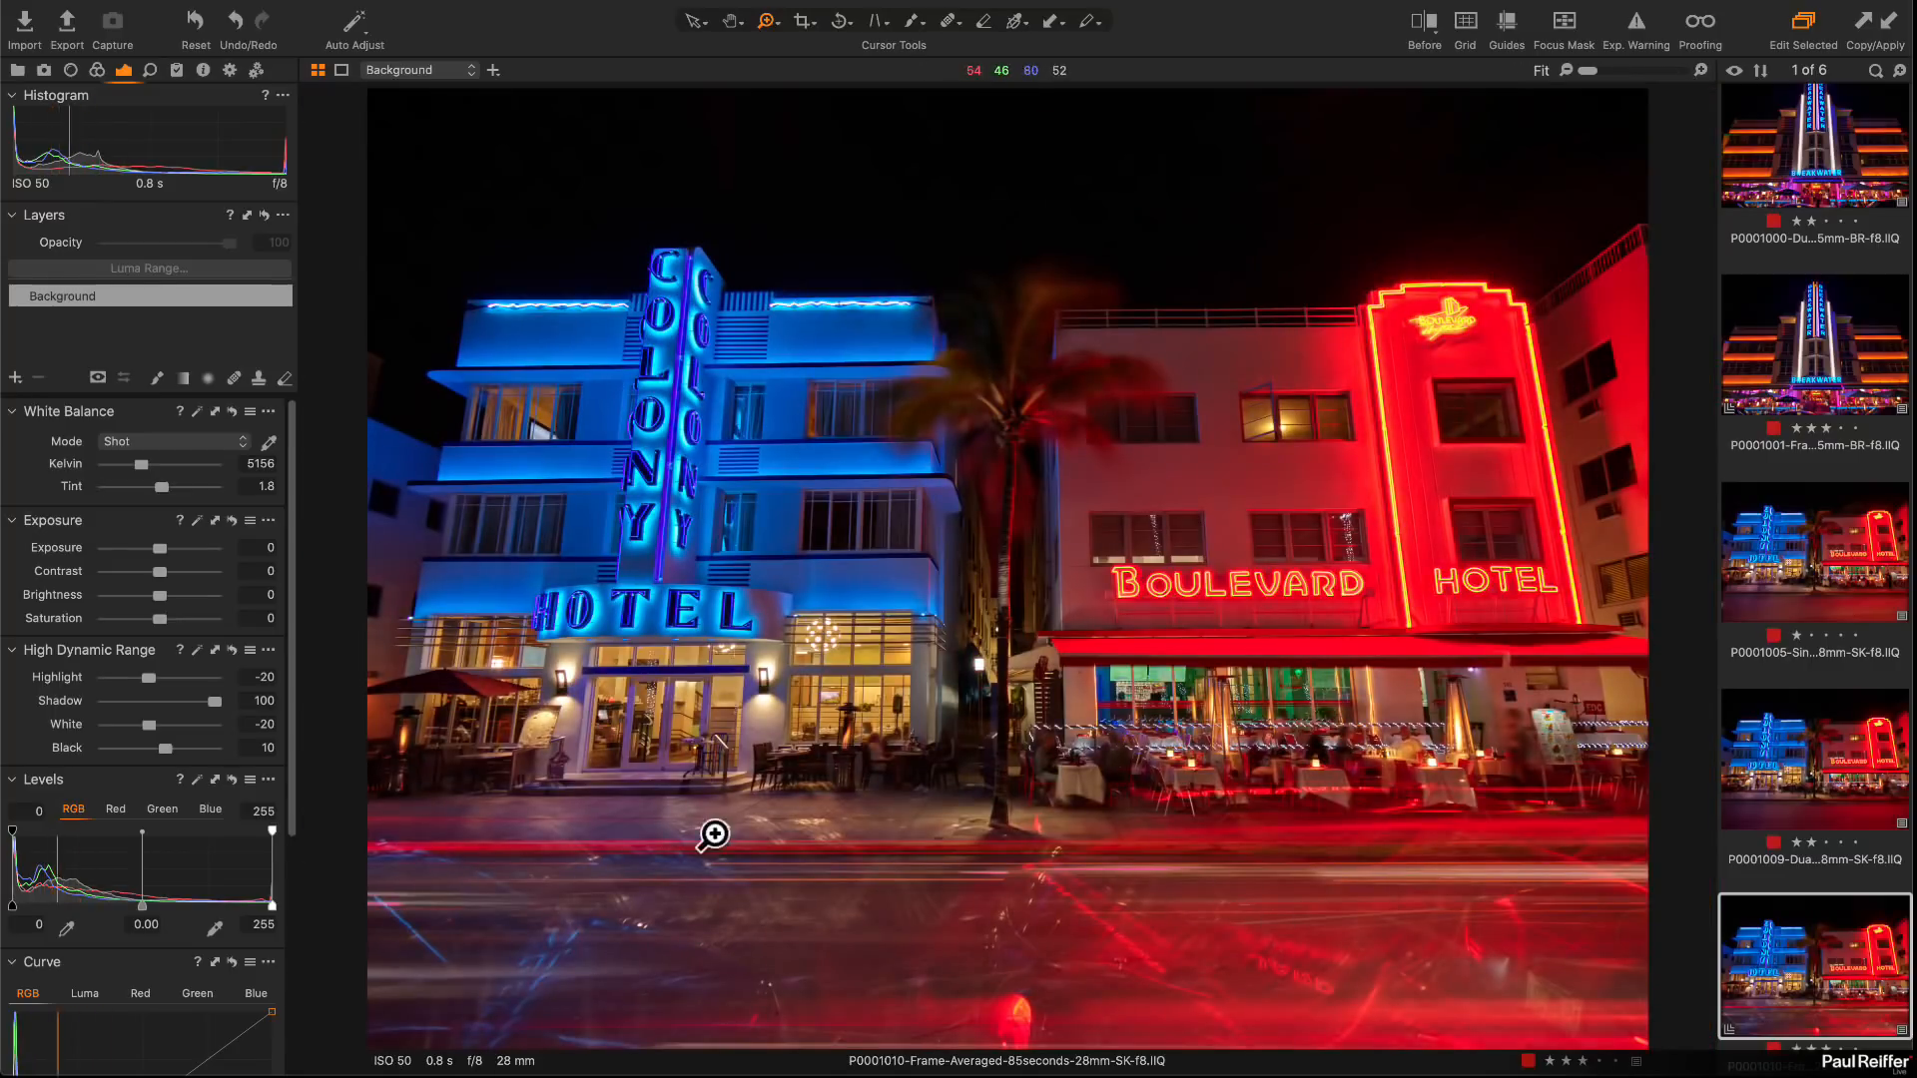
left_click(1780, 762)
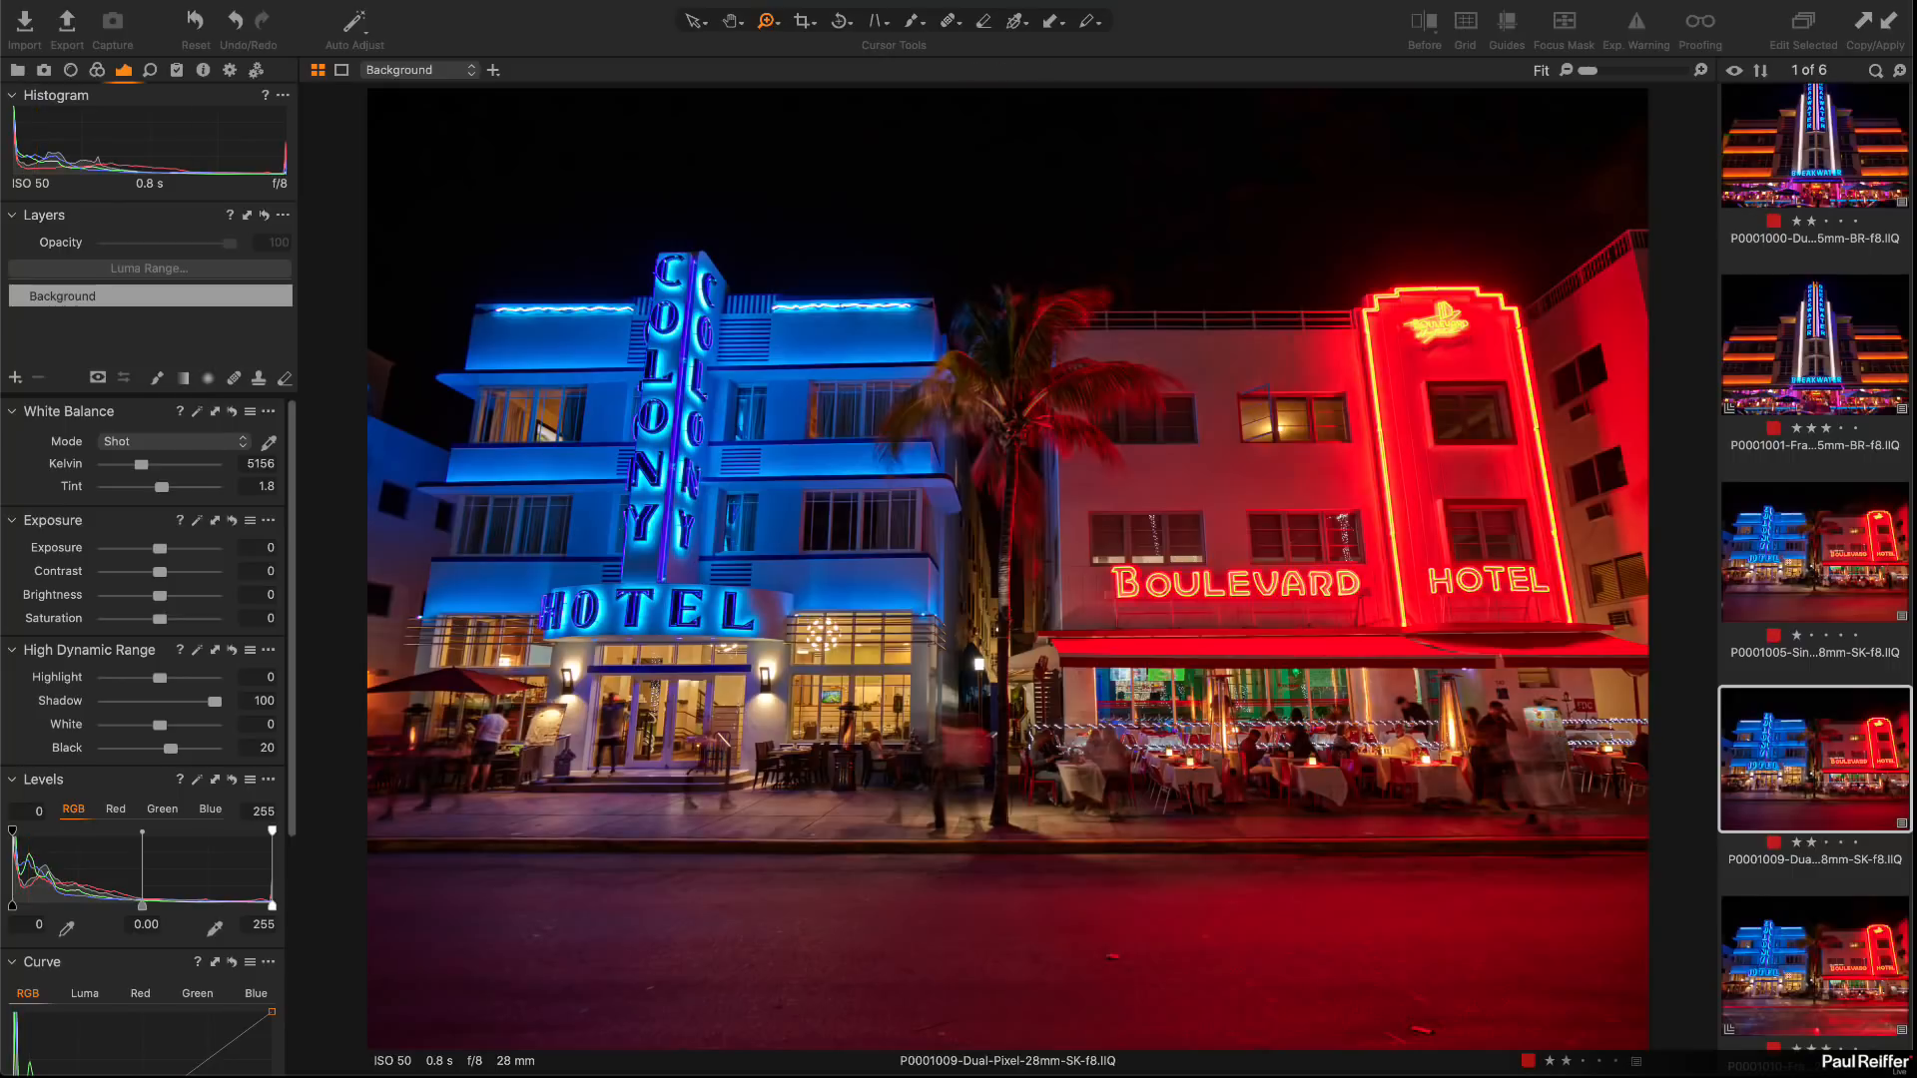
Step: Open the user collection listed directly below Dual Exposure+ and show the exposure adjustment tools for its cathedral photo
left_click(18, 70)
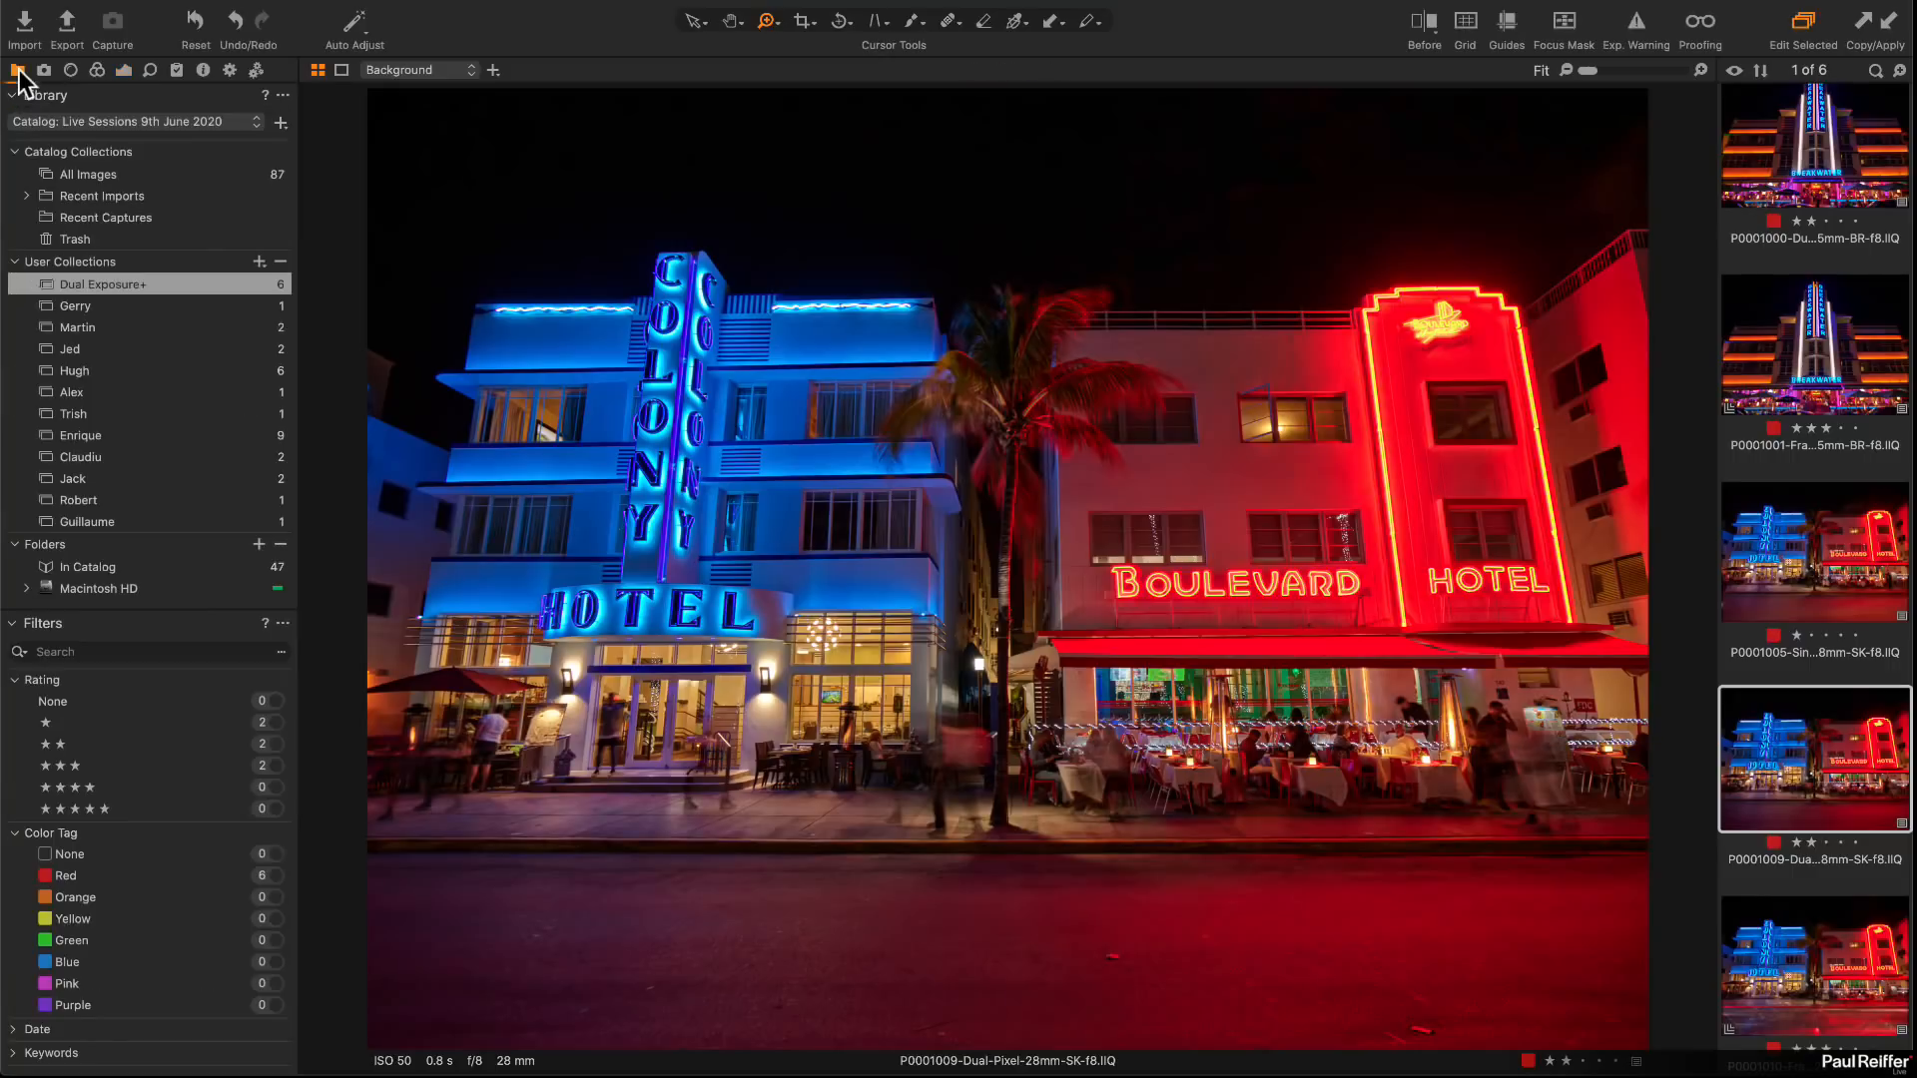
left_click(114, 308)
left_click(124, 70)
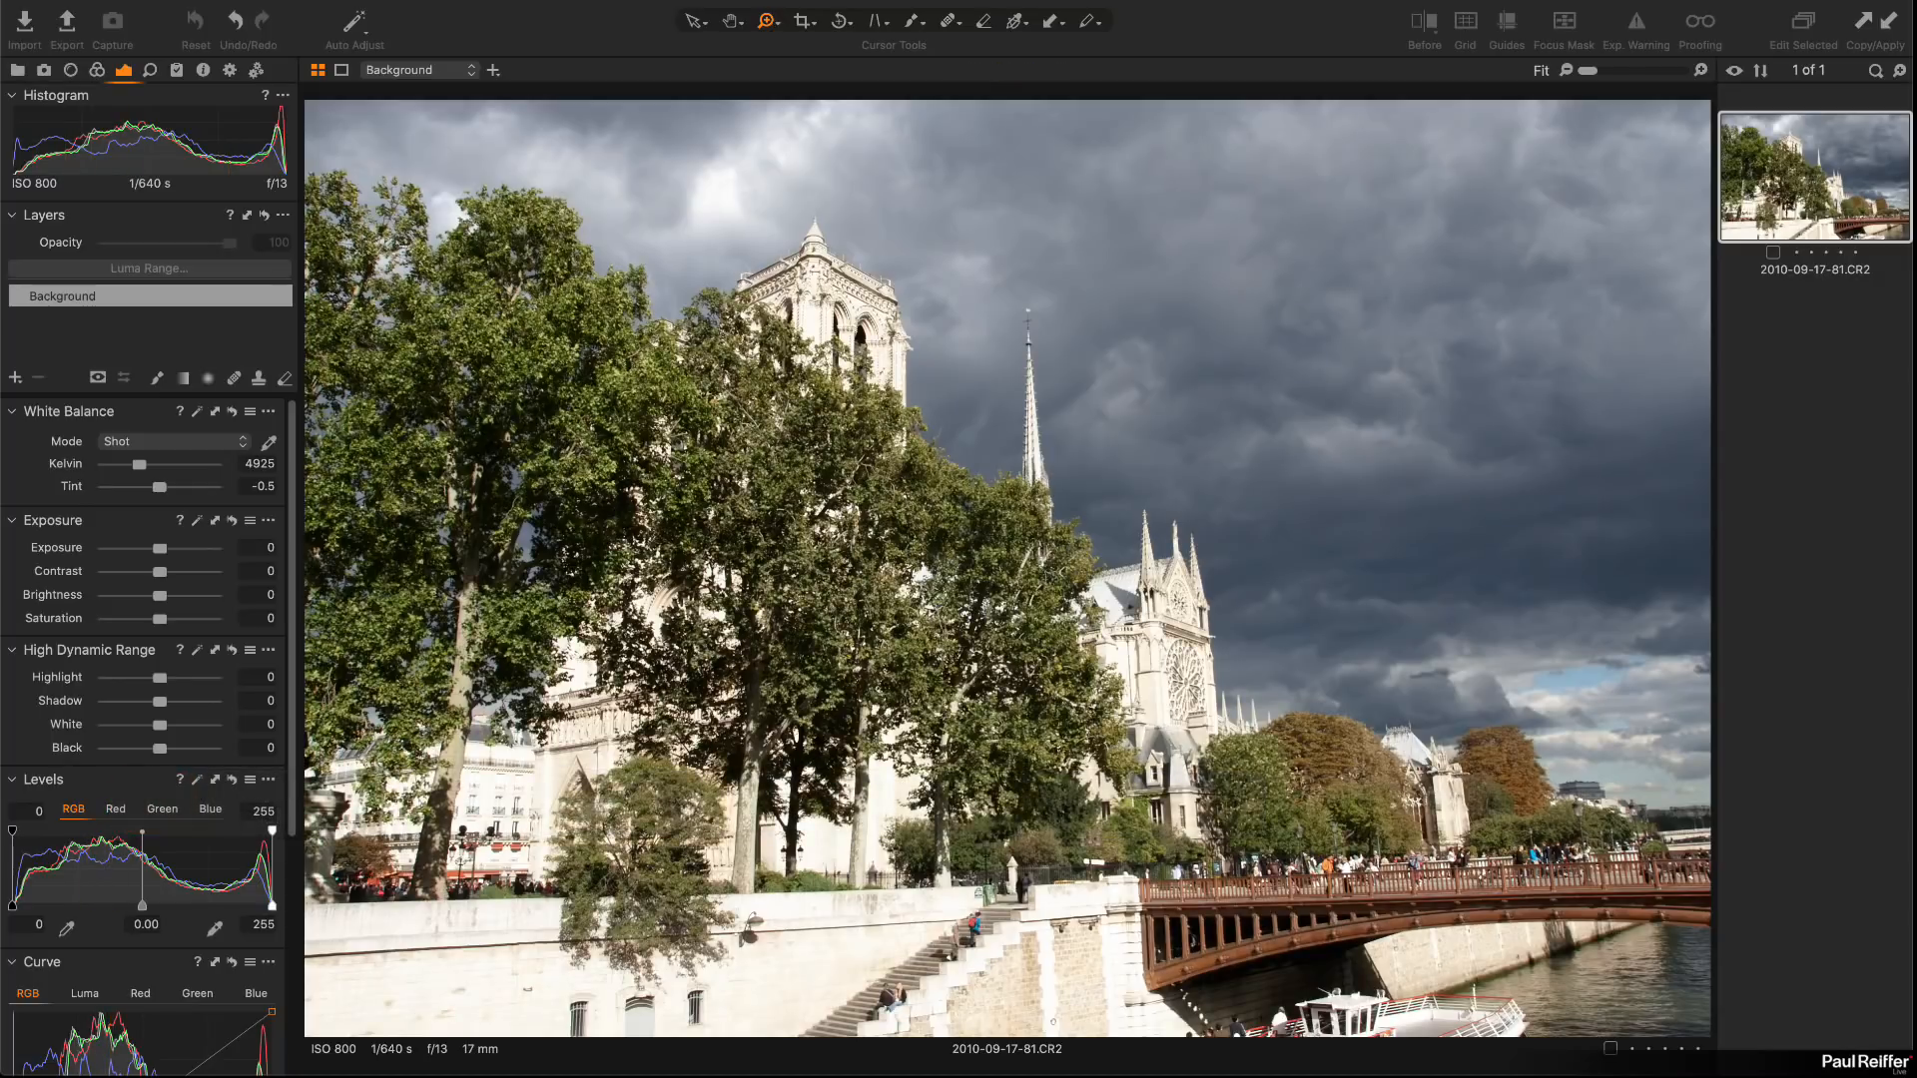
Step: Straighten the cathedral photo along a line from the river wall at its left edge to the bridge railing at its right edge
left_click(842, 21)
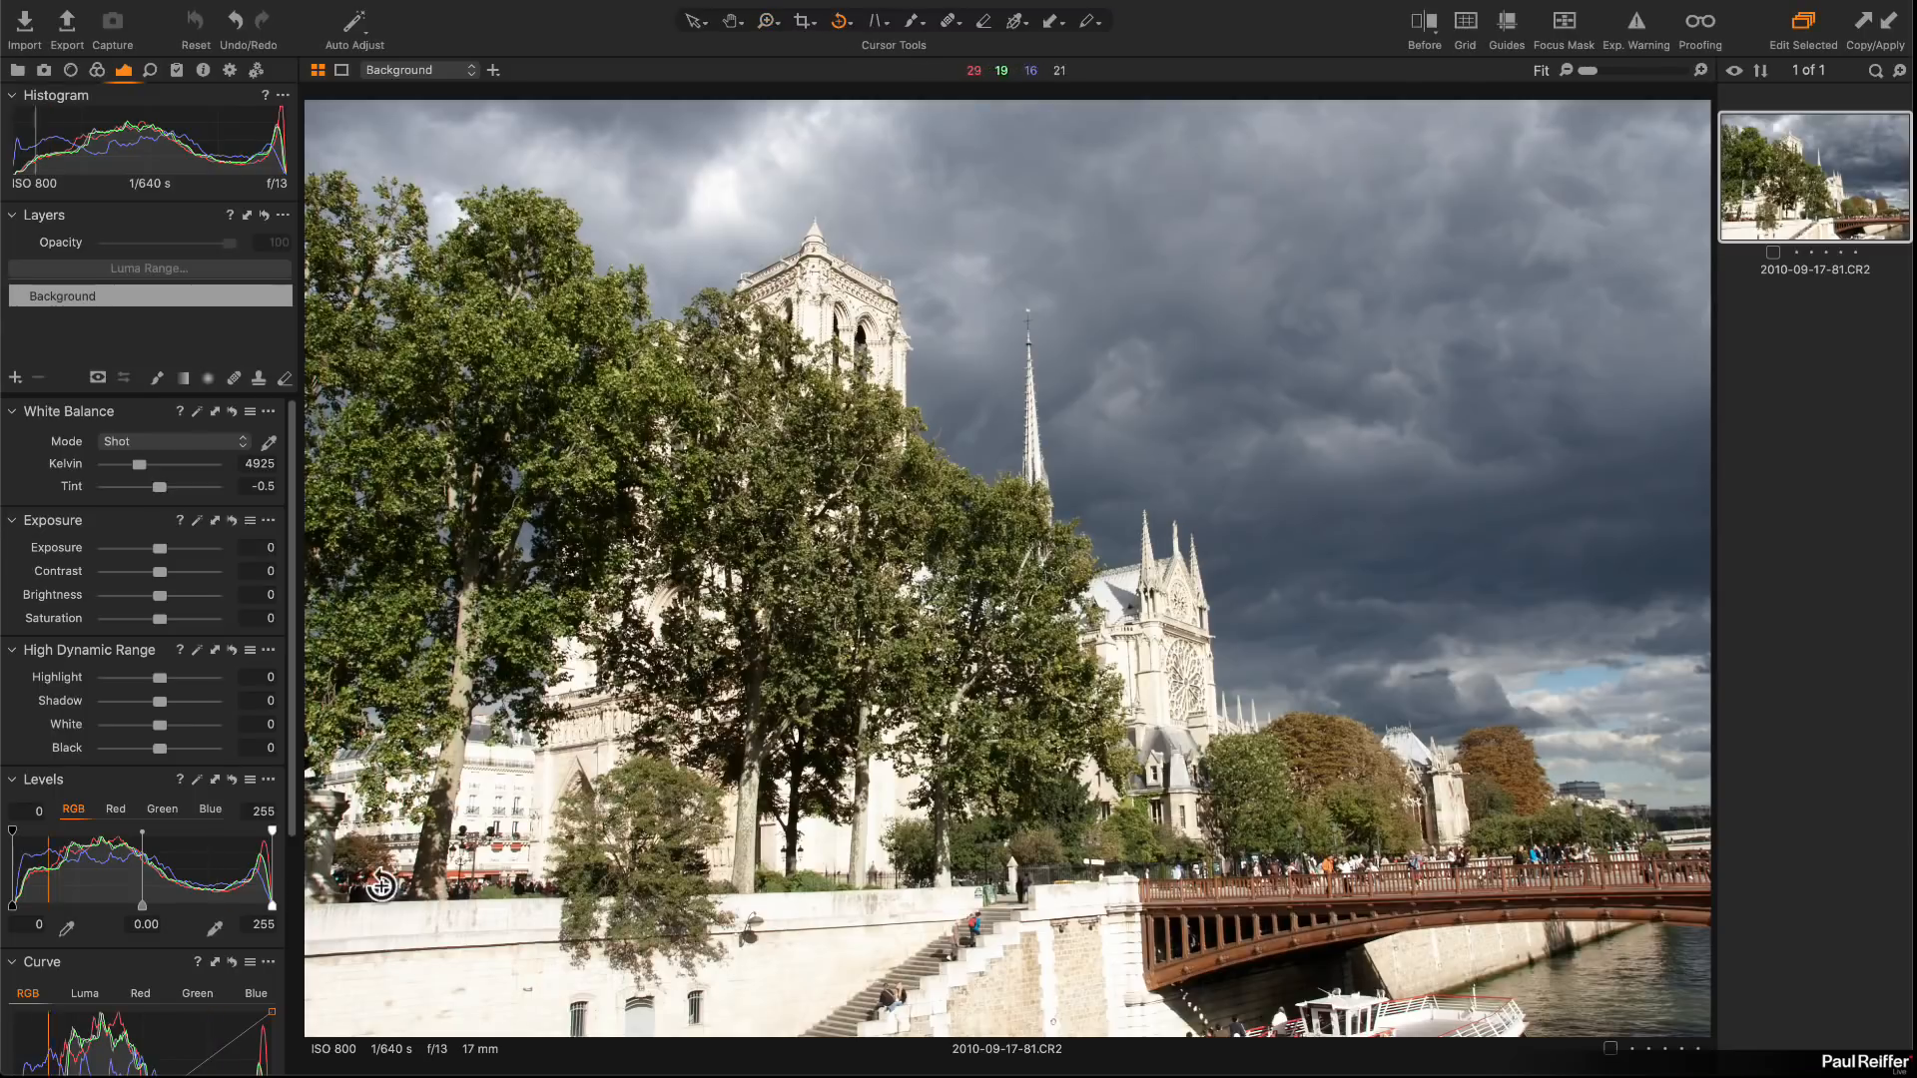
left_click_drag(315, 904, 1702, 864)
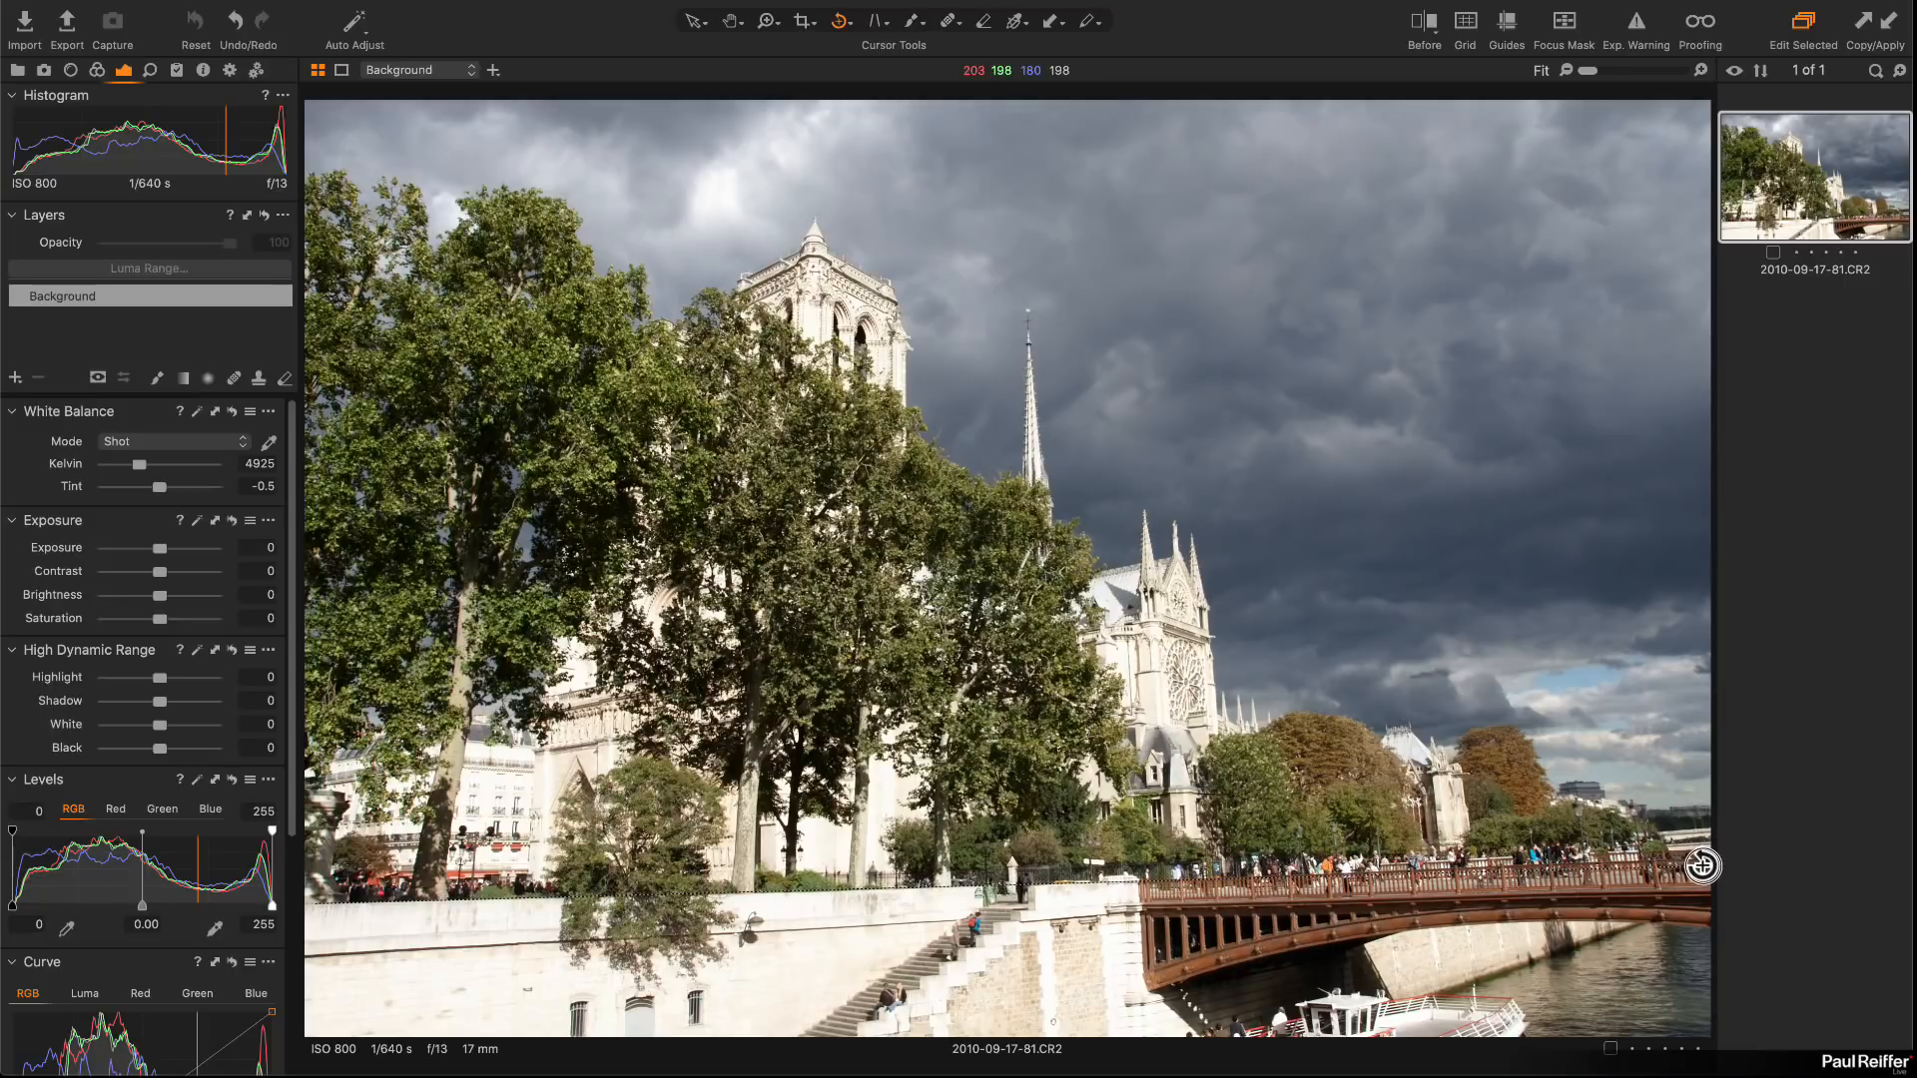
mouse_move(1703, 865)
left_mouse_down()
mouse_move(809, 887)
mouse_move(1034, 937)
mouse_move(1408, 902)
mouse_move(1661, 920)
mouse_move(1720, 912)
mouse_move(1714, 870)
left_mouse_up()
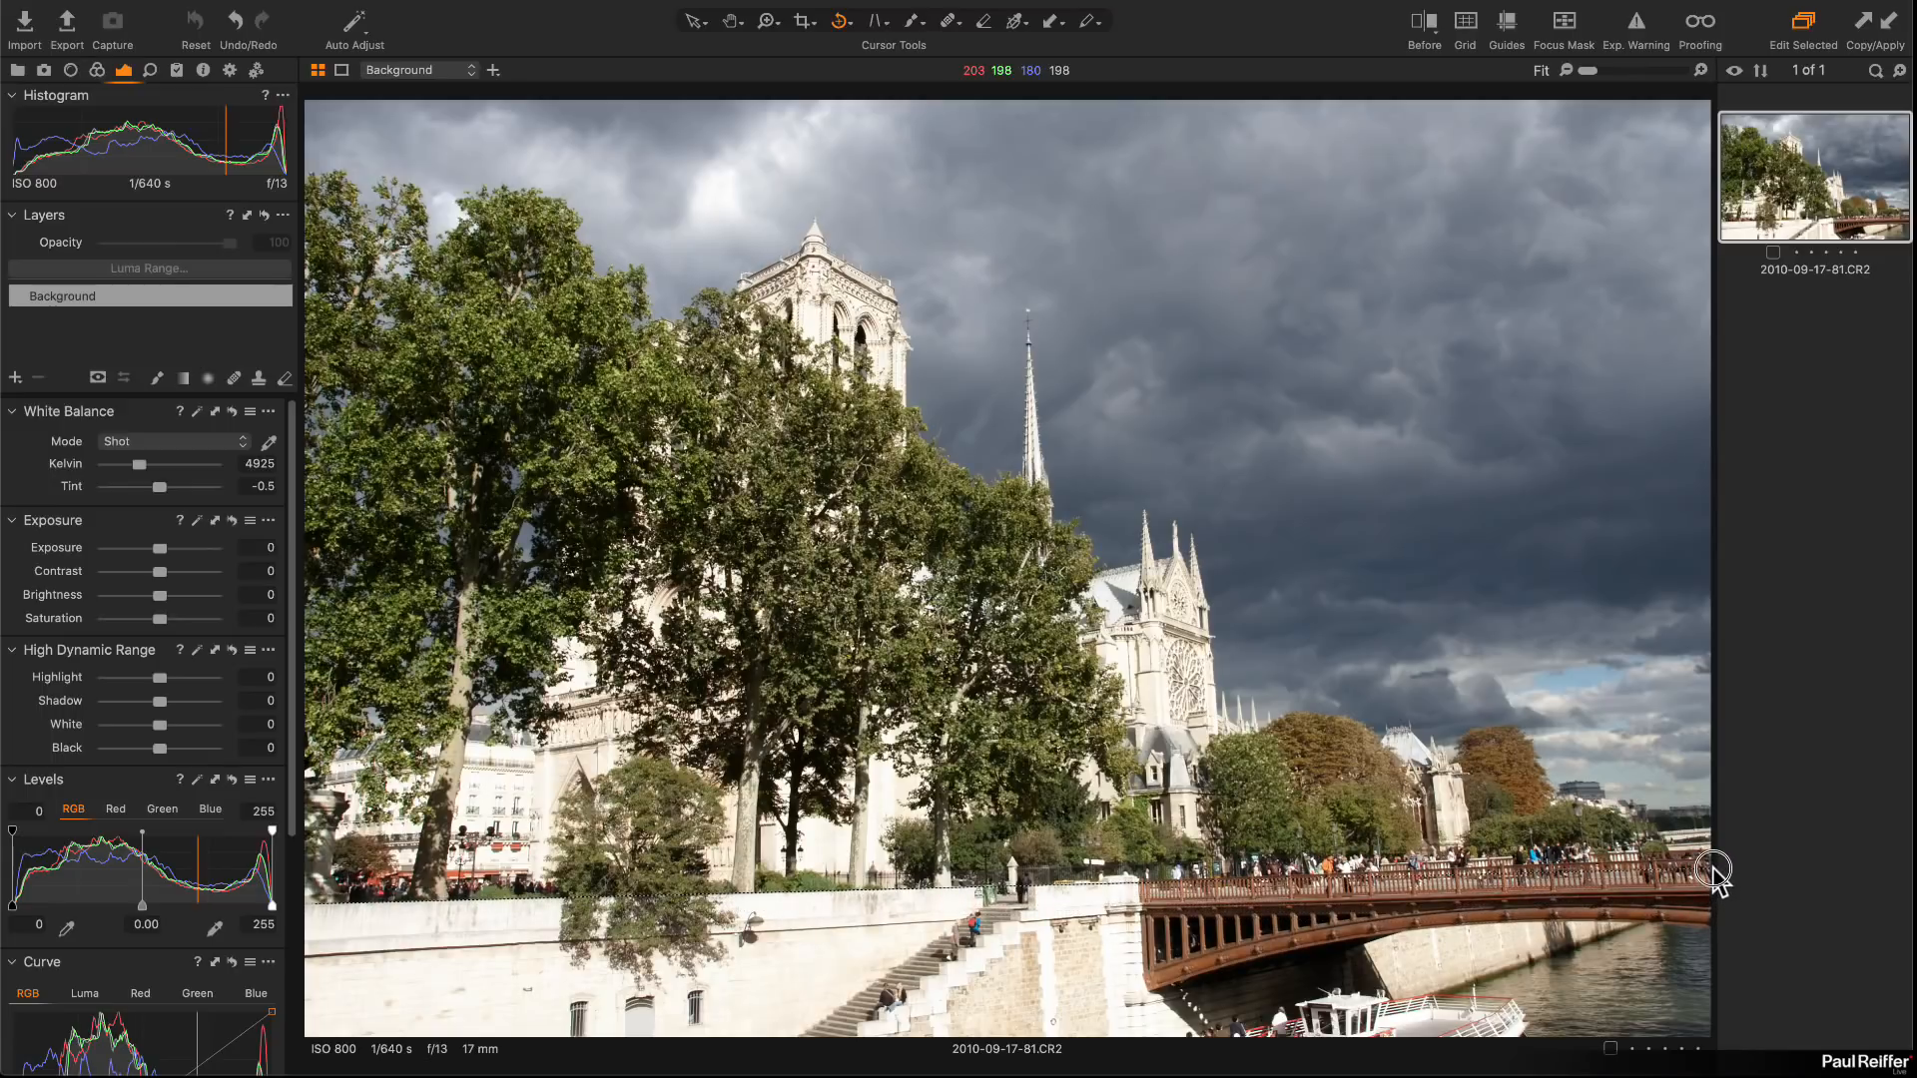
left_click_drag(1713, 870, 1711, 866)
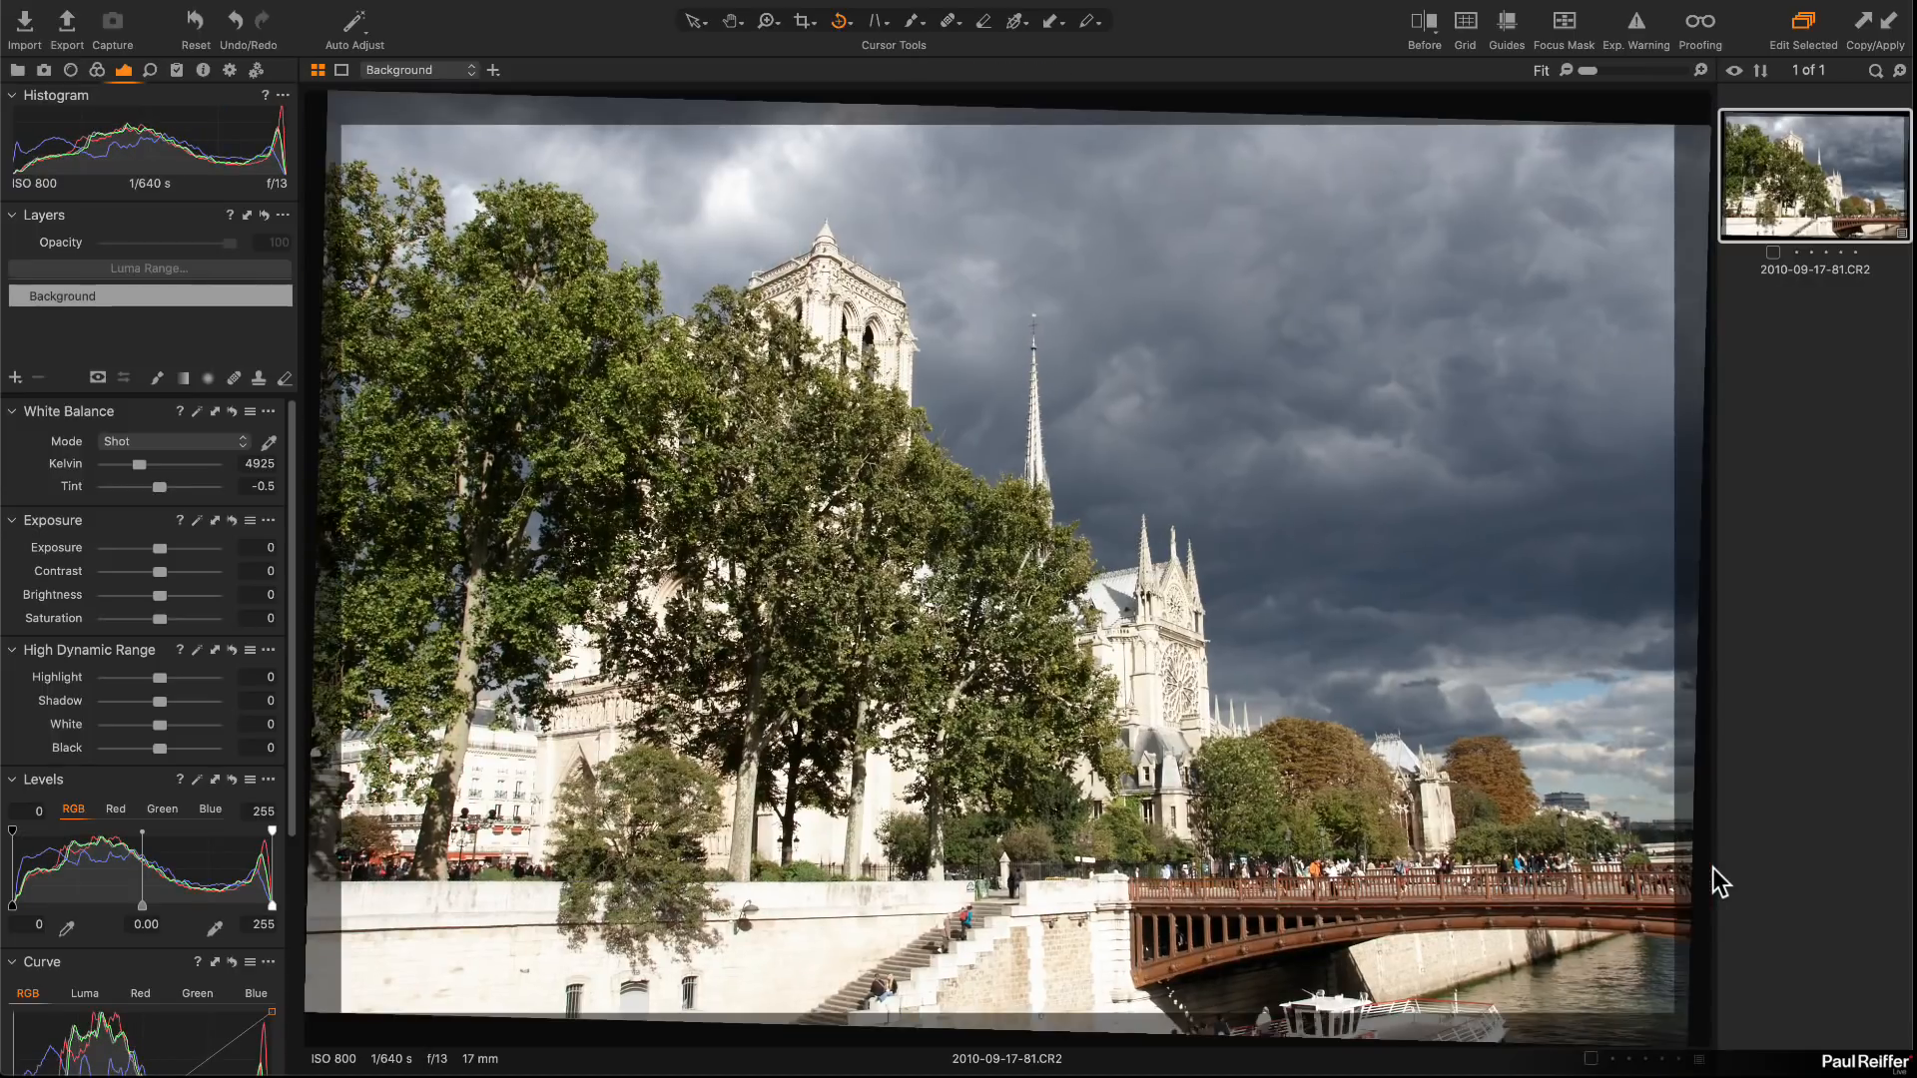
left_click(690, 17)
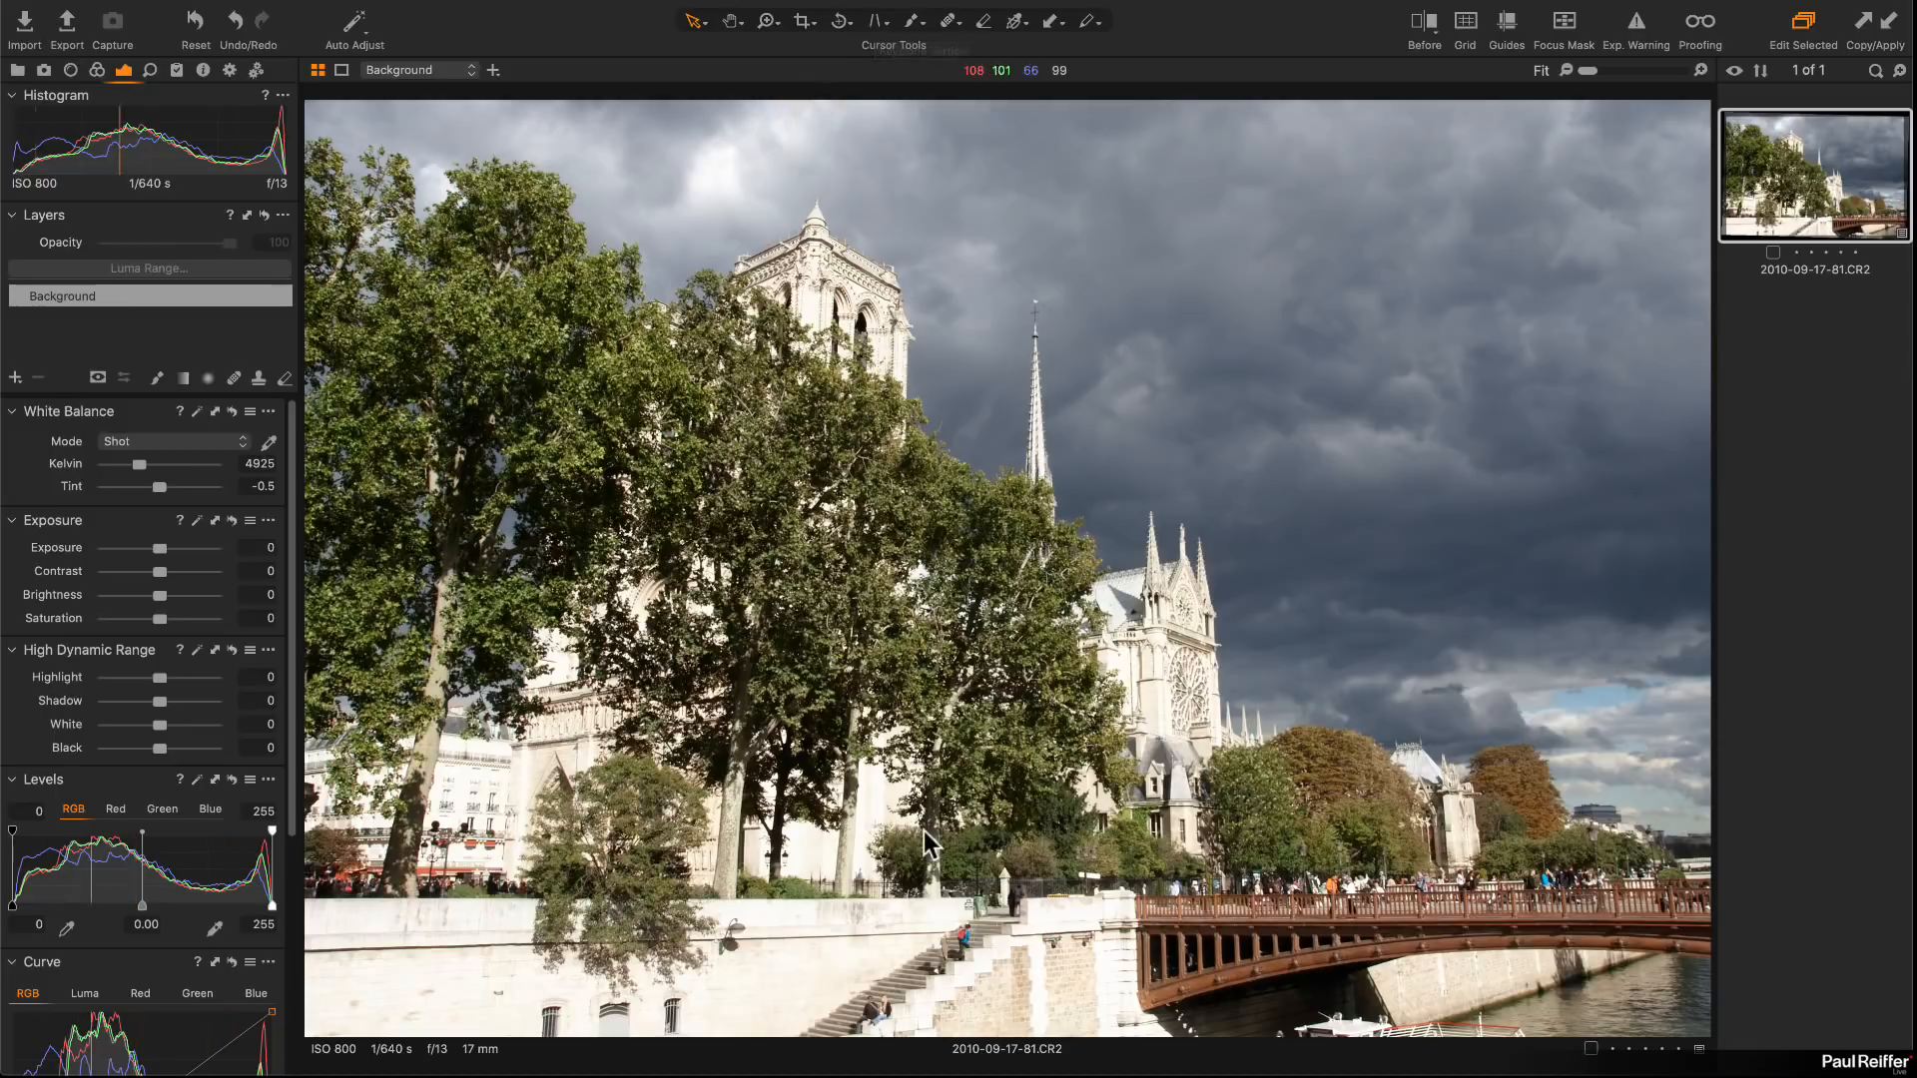
Step: Correct the cathedral photo's vertical keystone by spreading the lower ends of both guides outward to follow the leaning verticals, and apply it
left_click(875, 24)
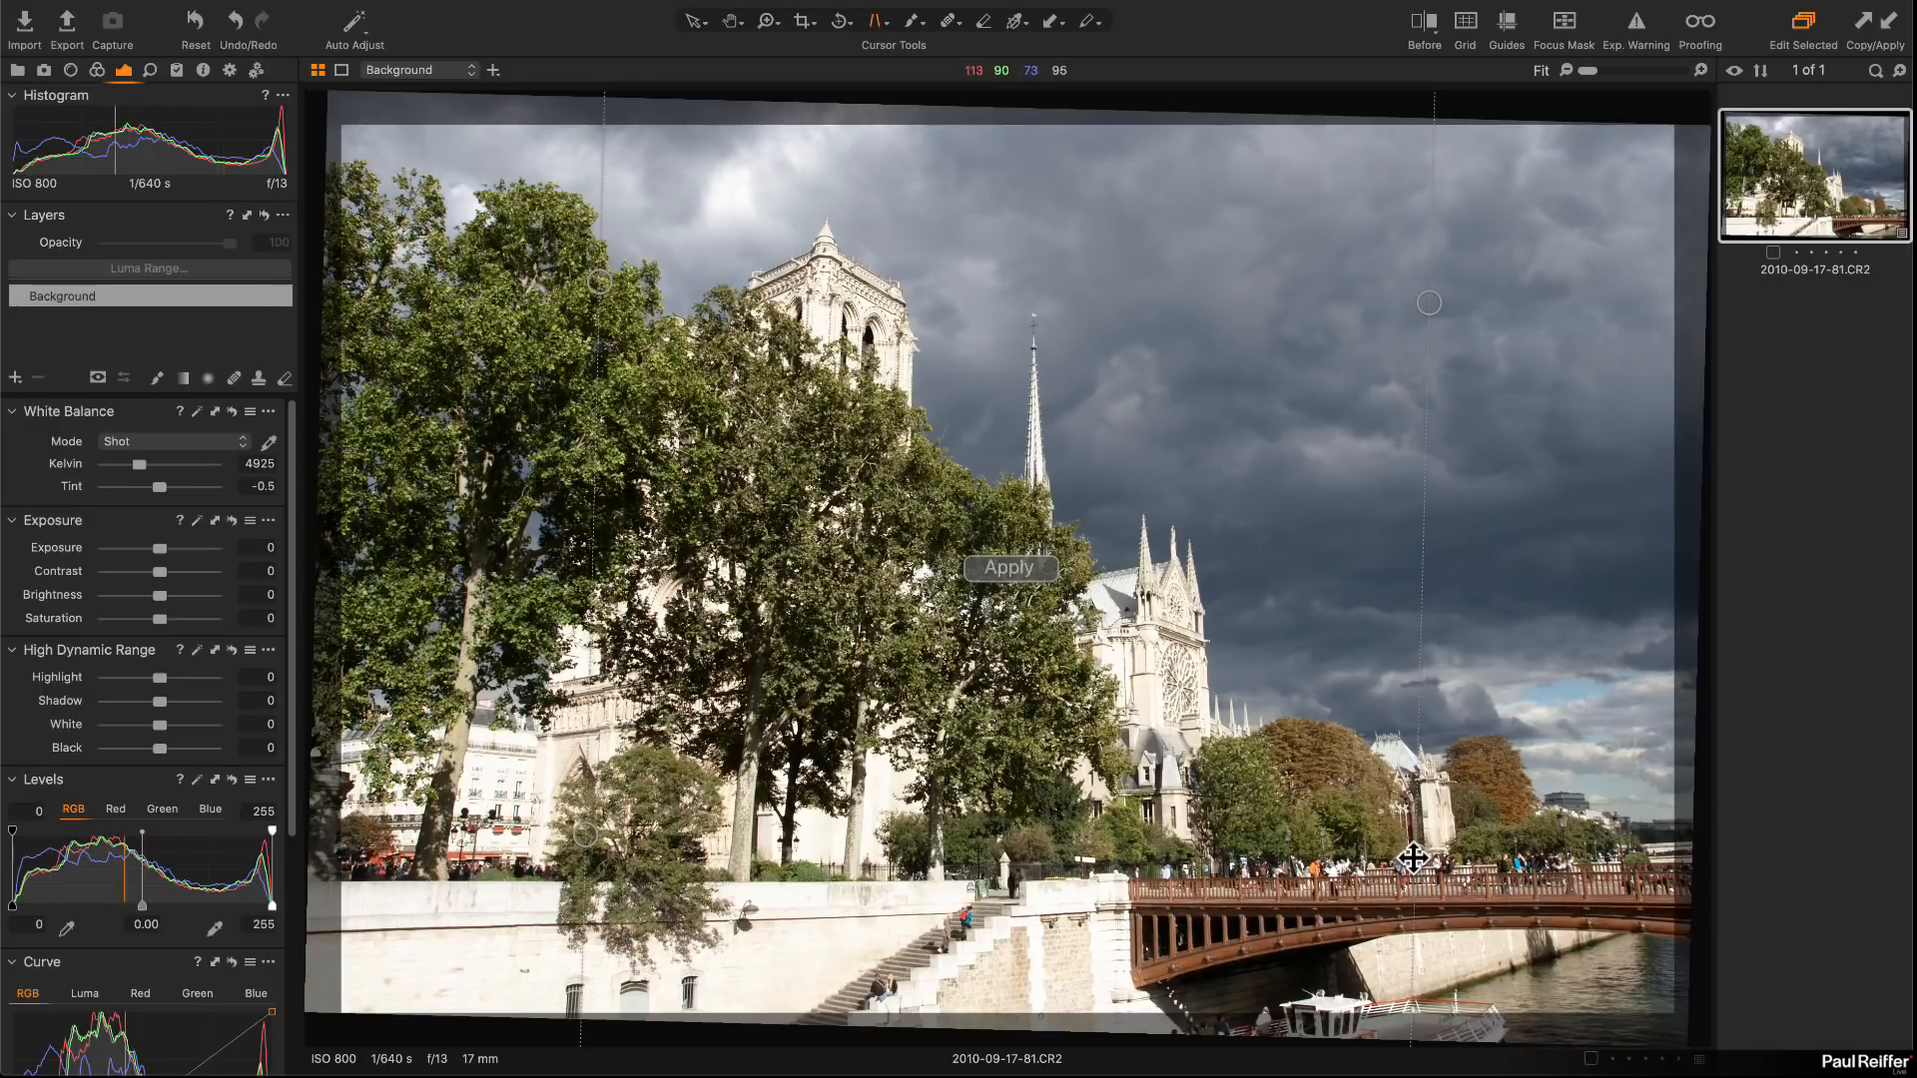
left_click_drag(1413, 857, 1472, 856)
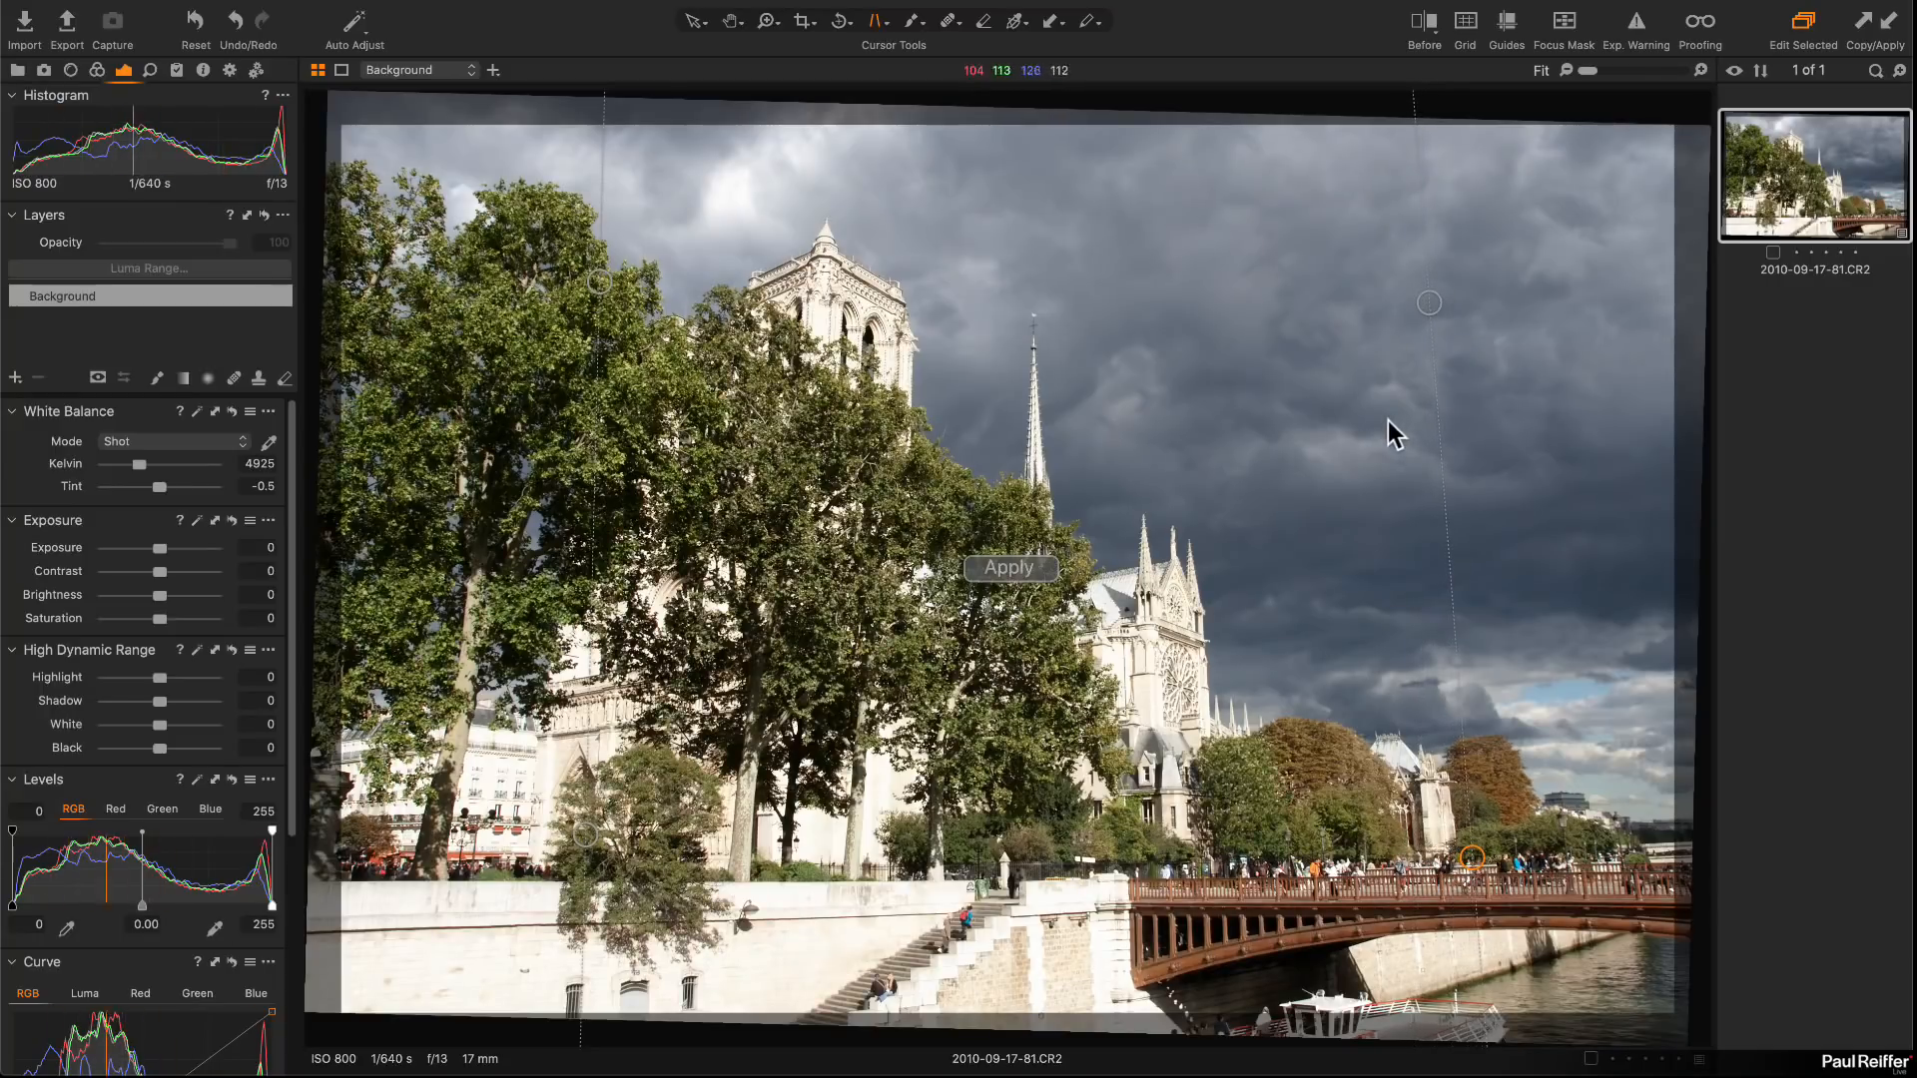
scroll(1400, 329, "up", 2)
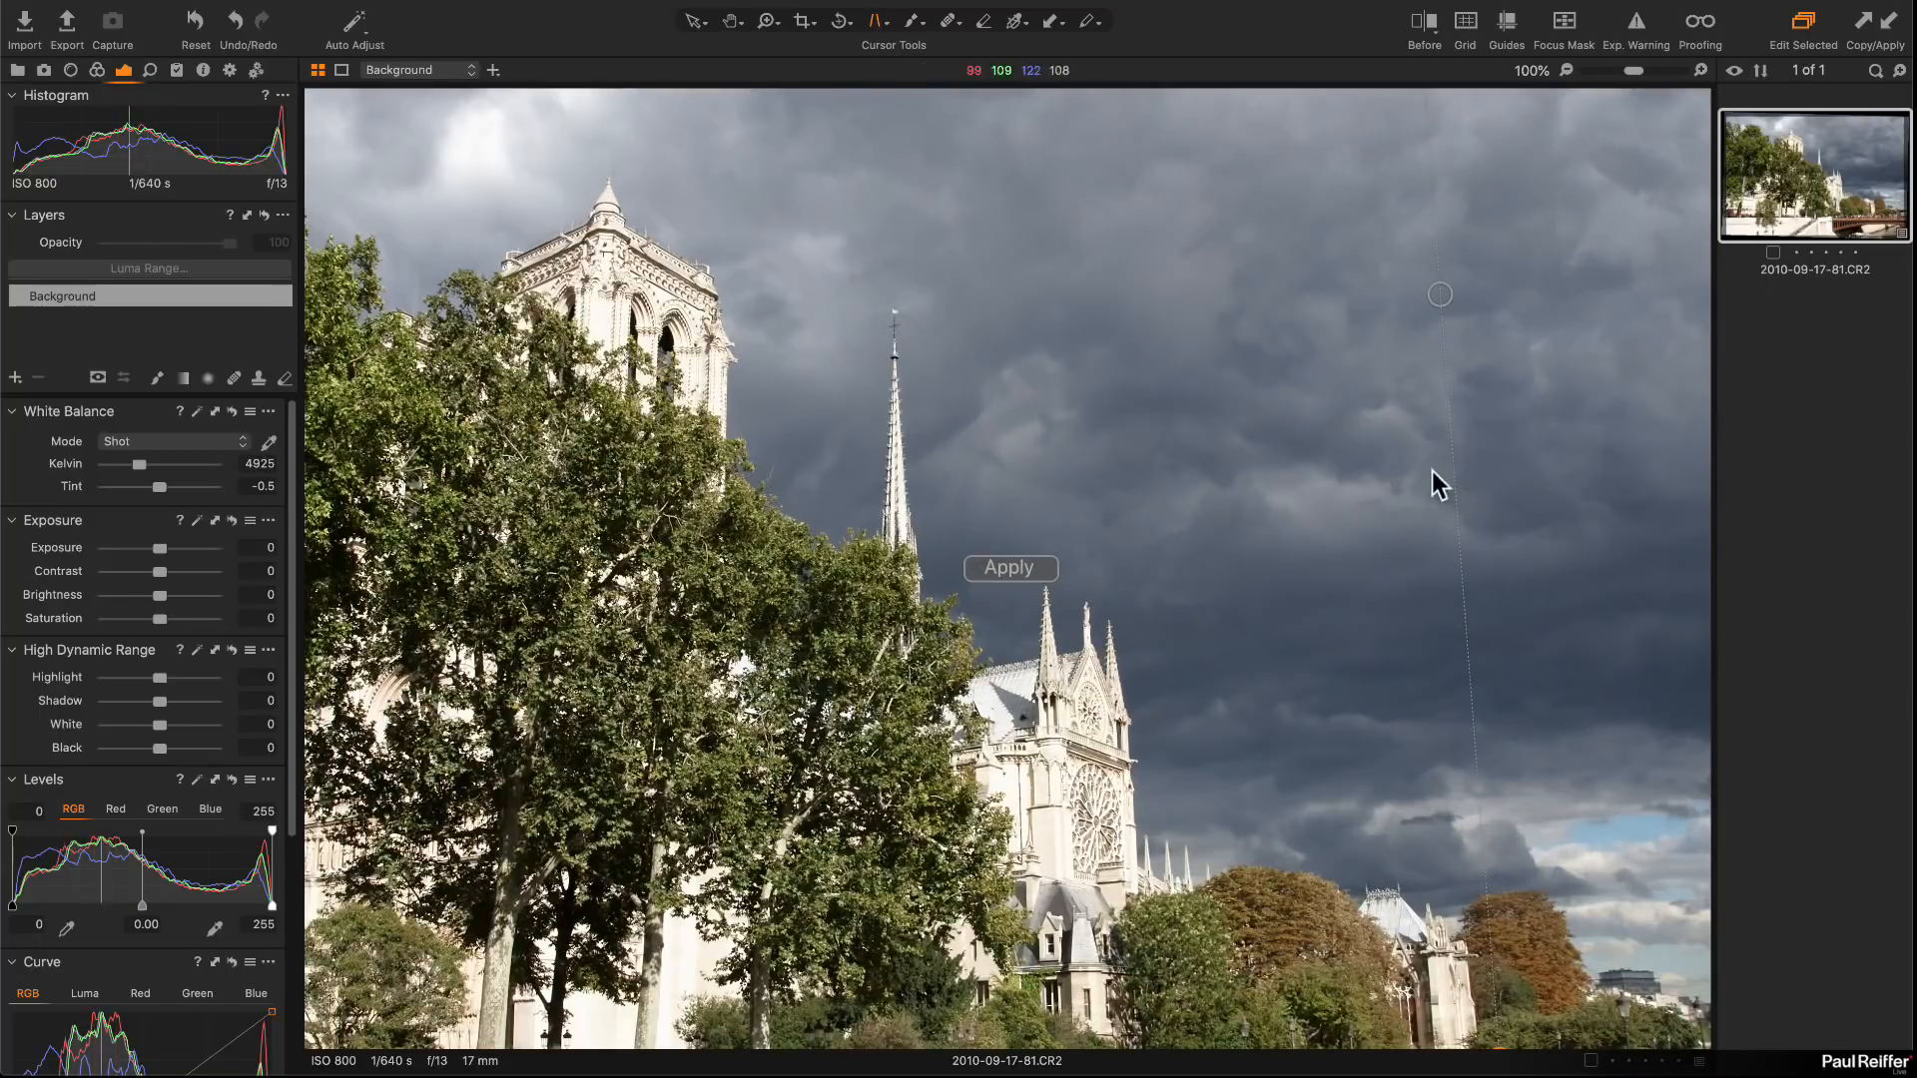
scroll(1378, 747, "up", 3)
scroll(1378, 747, "down", 5)
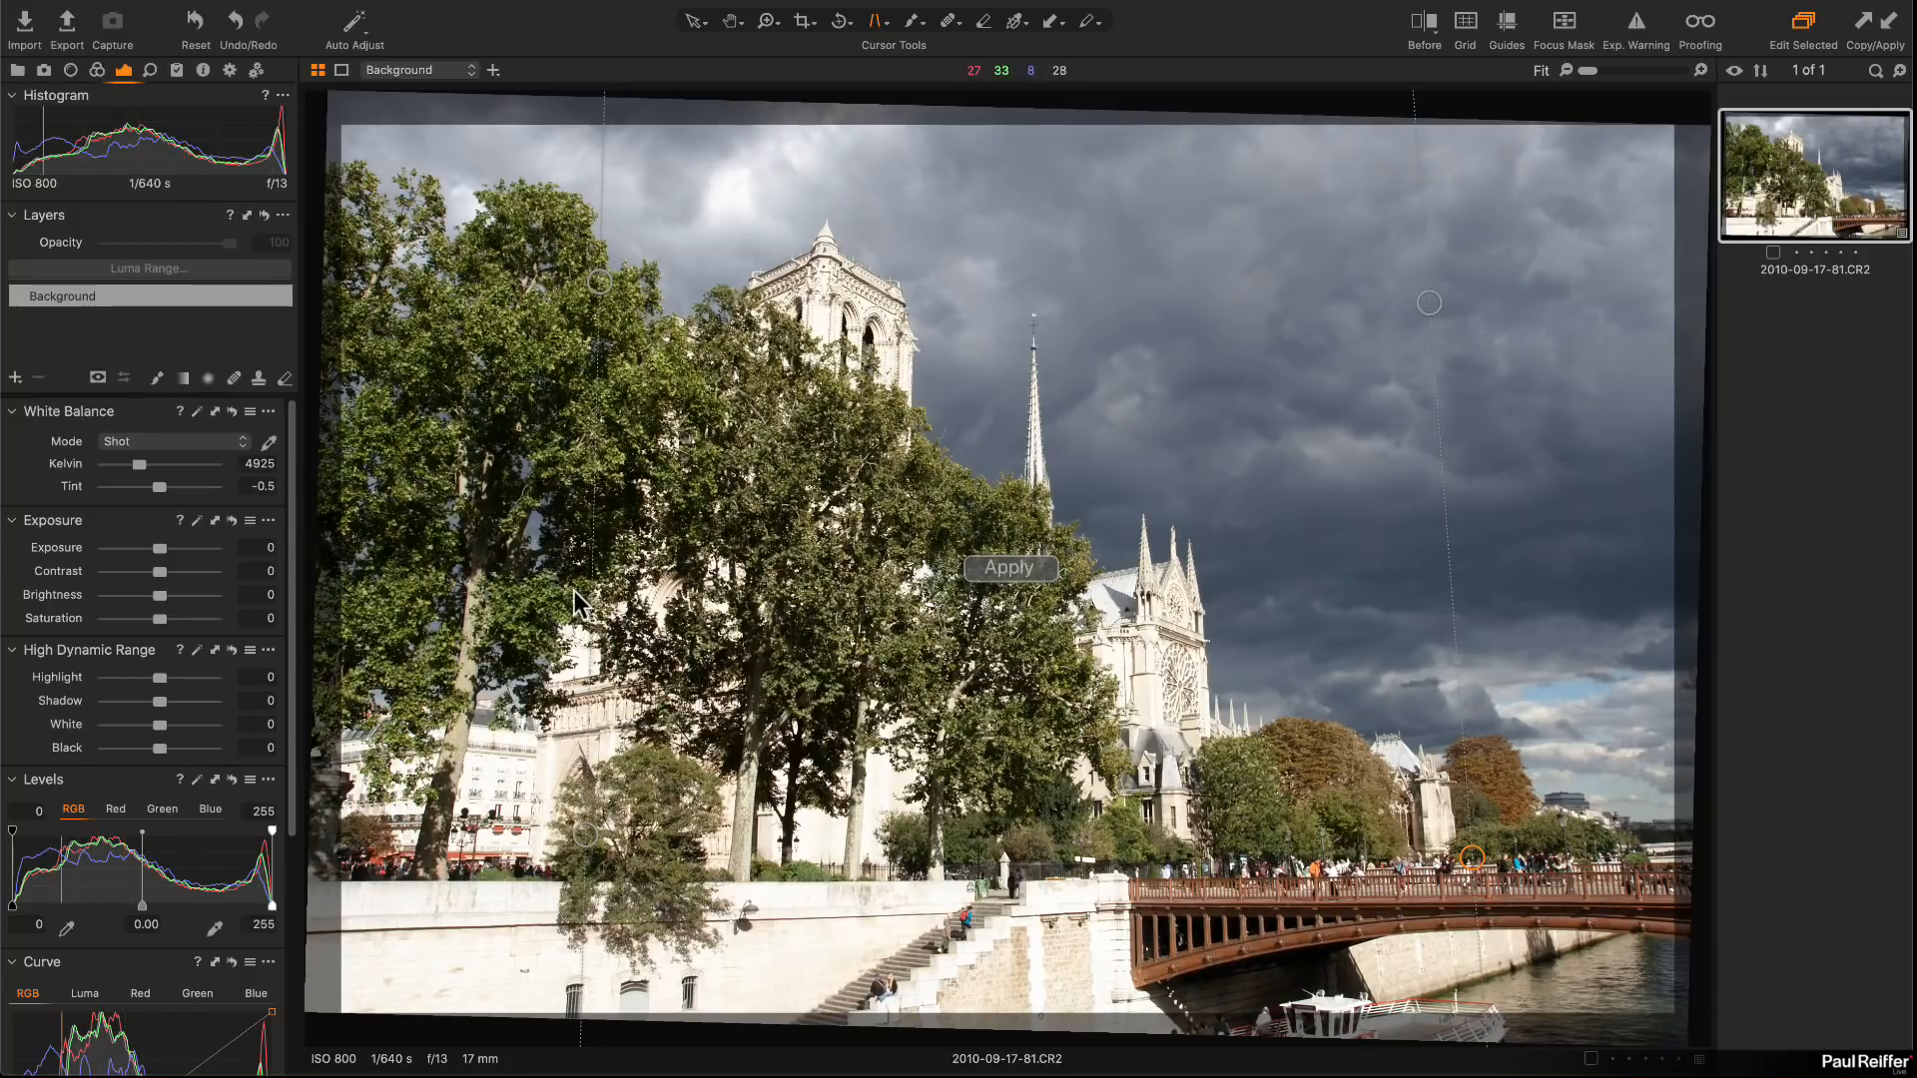
left_click_drag(585, 835, 526, 852)
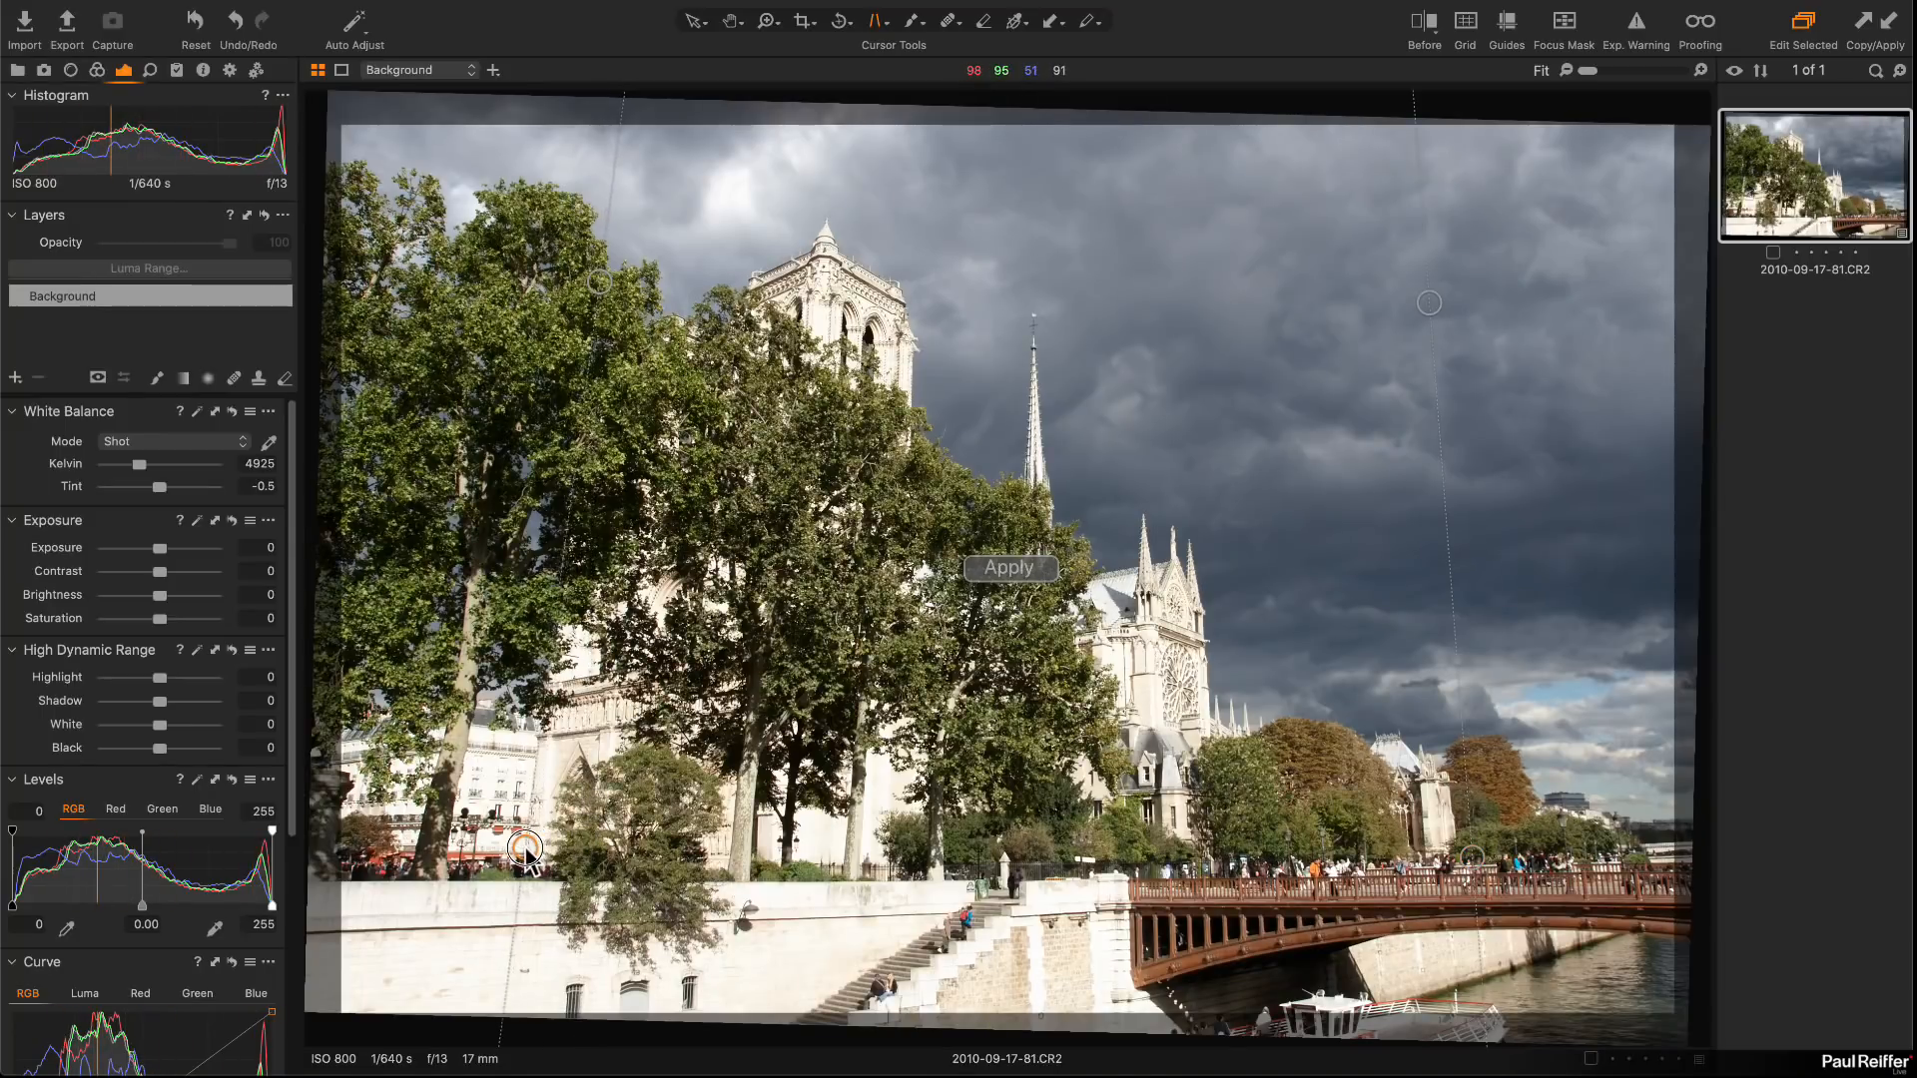
left_click(1034, 569)
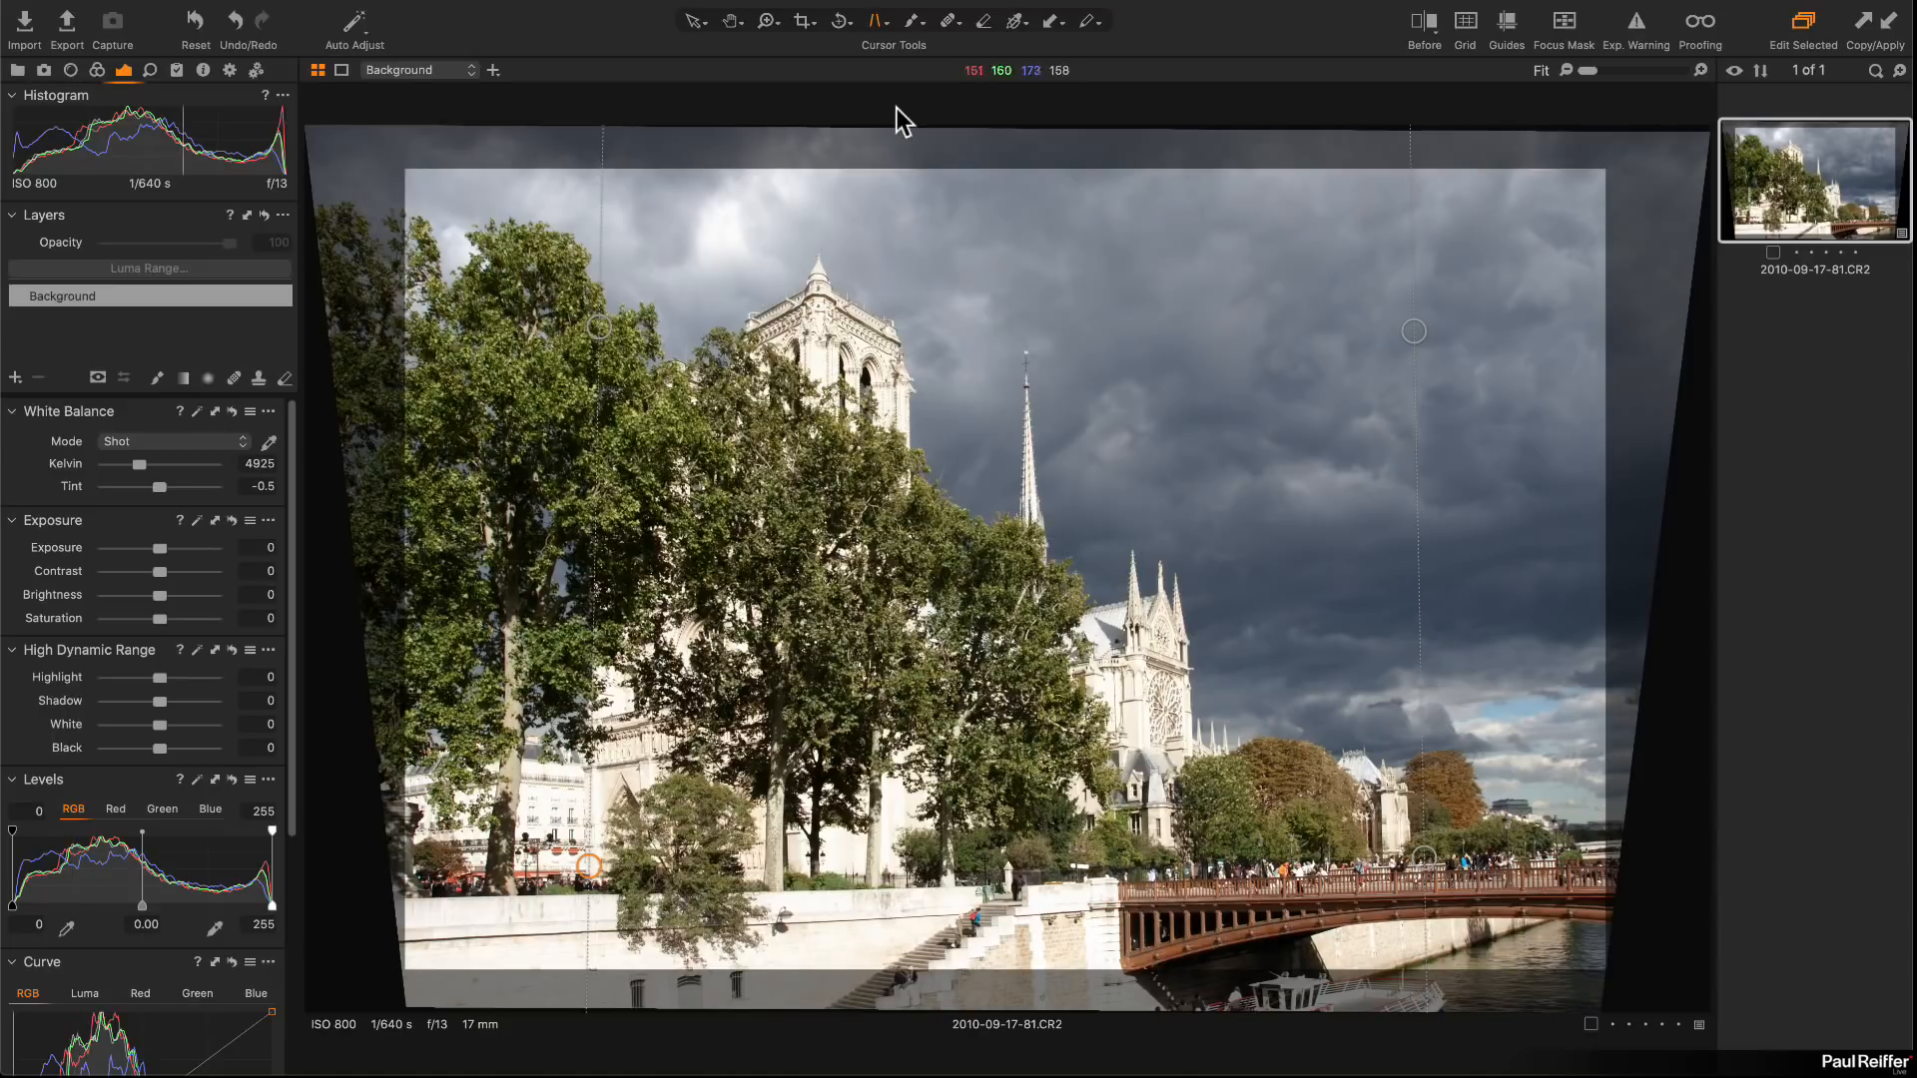
Step: Examine the fringing and detail of the building and café behind the trees beside the cathedral at 300% and 400%
left_click(696, 34)
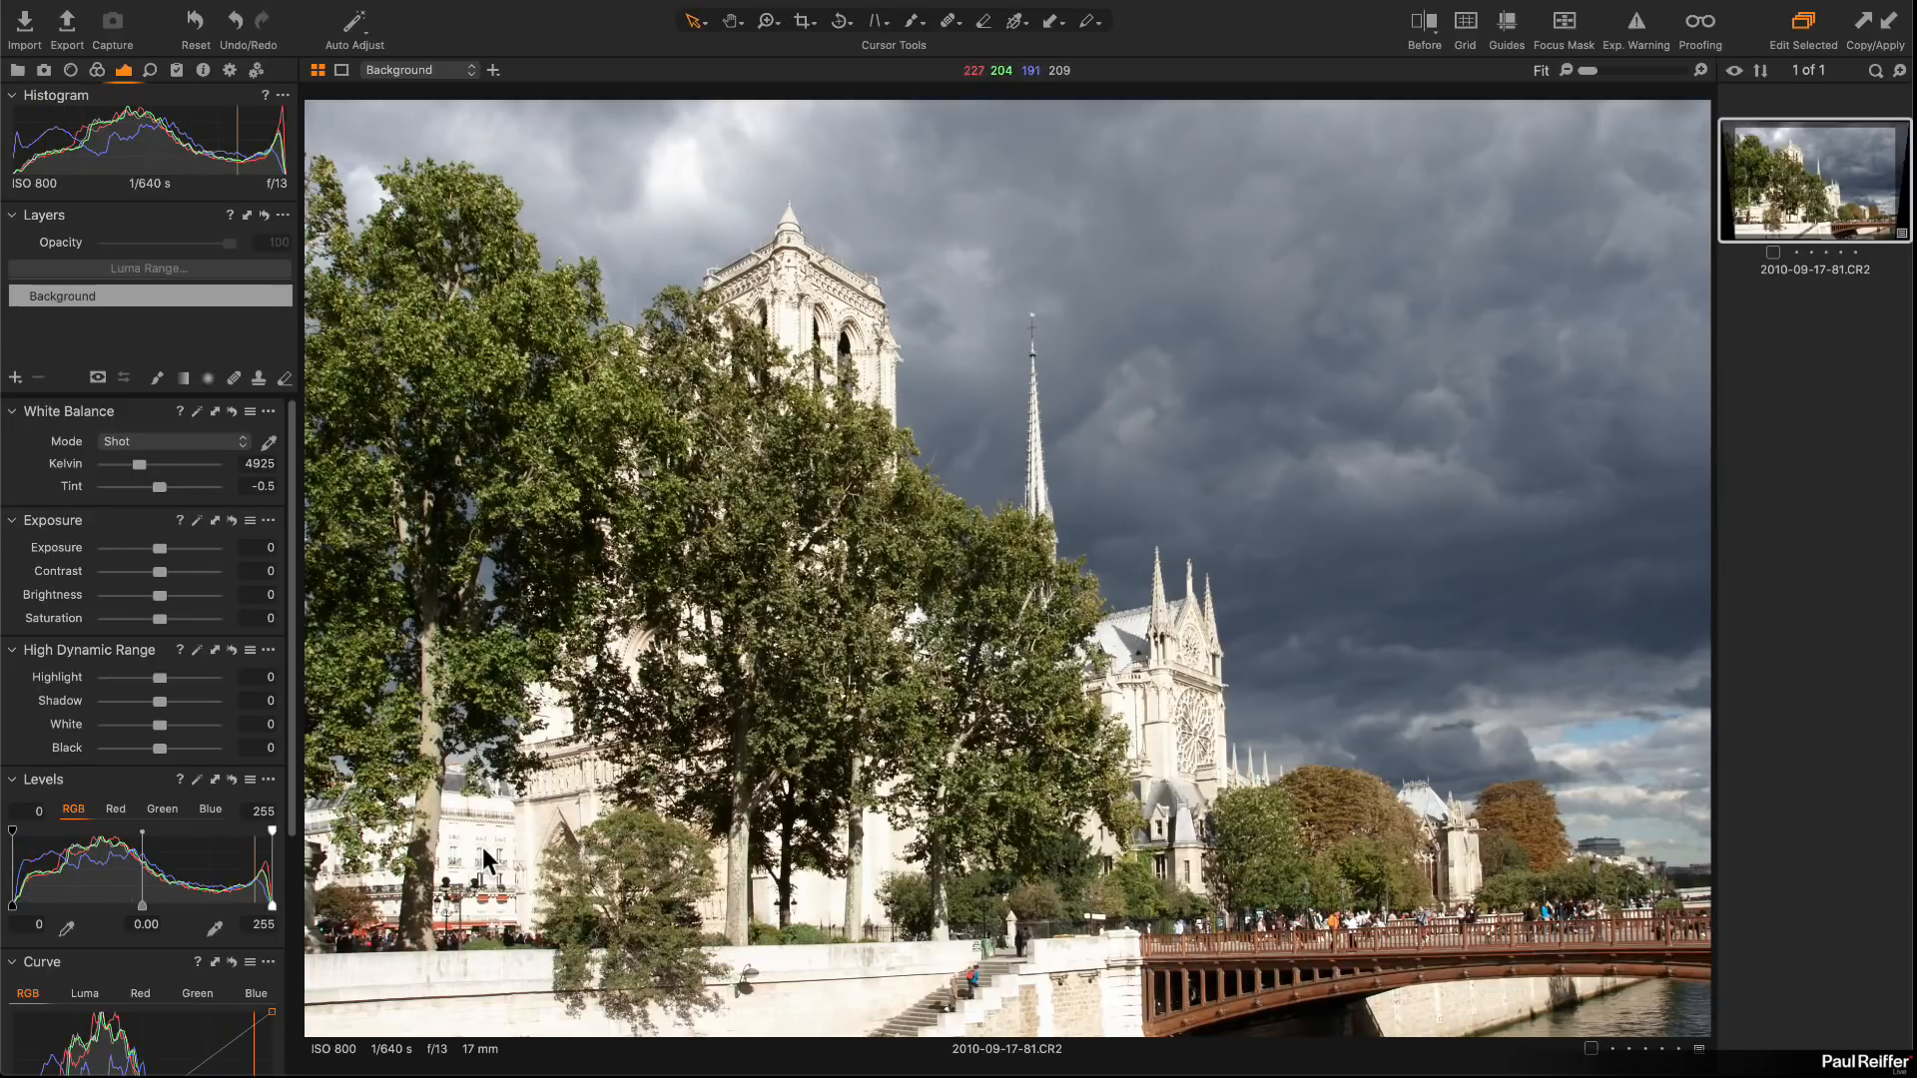
scroll(515, 849, "up", 3)
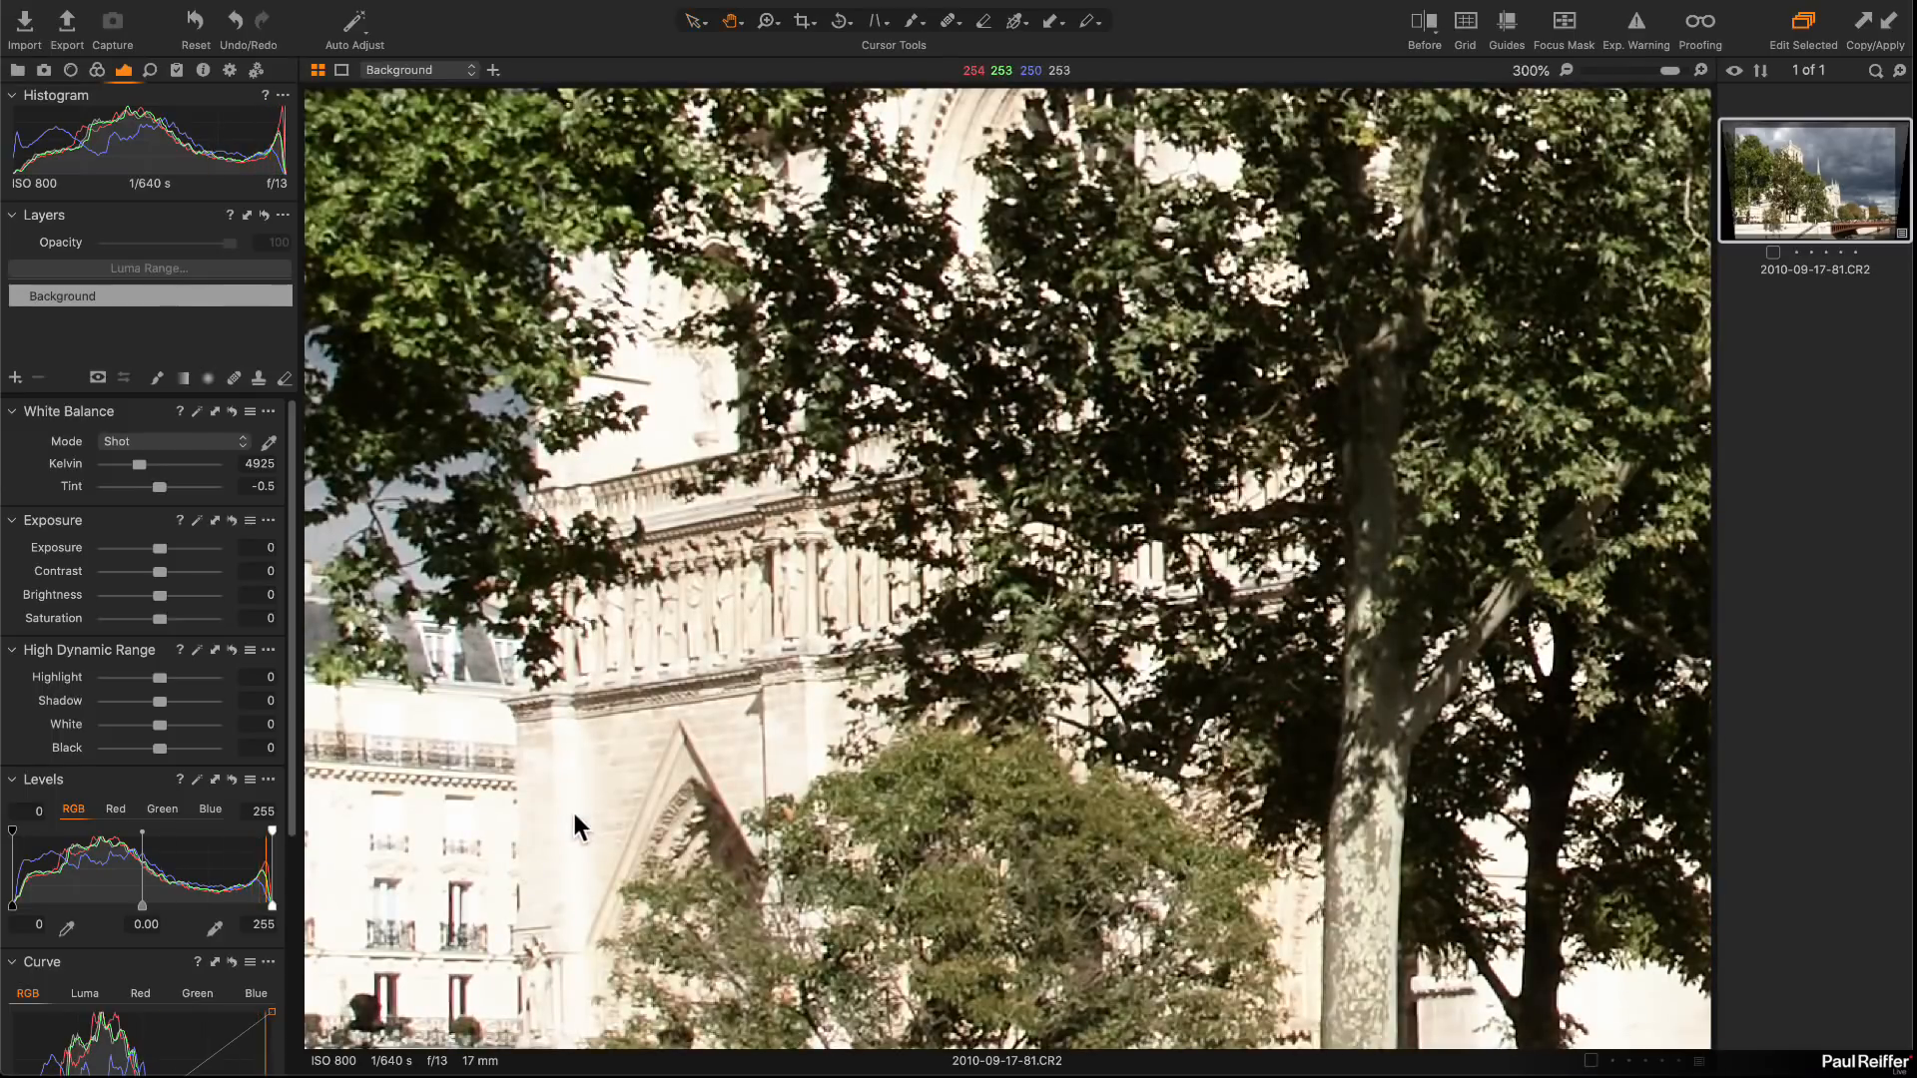
key("h")
left_click_drag(572, 809, 1148, 524)
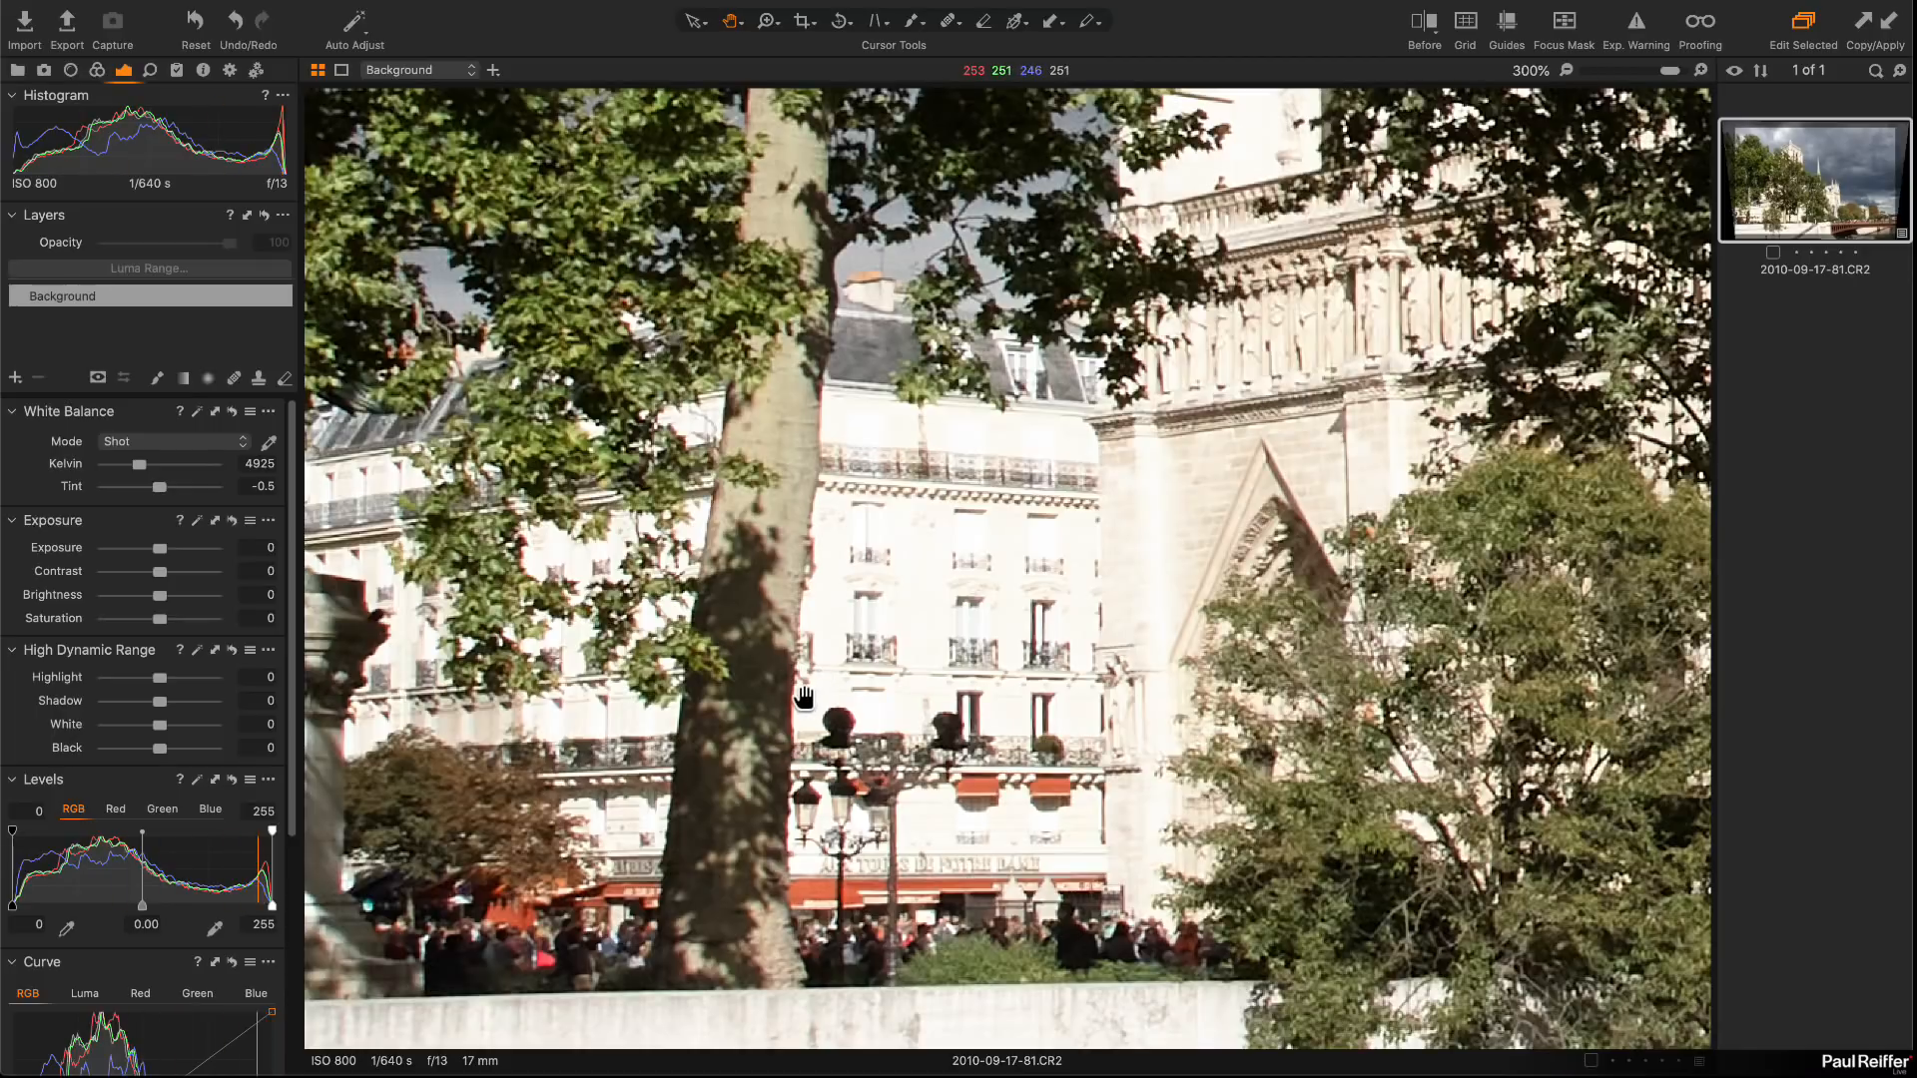
double_click(794, 726)
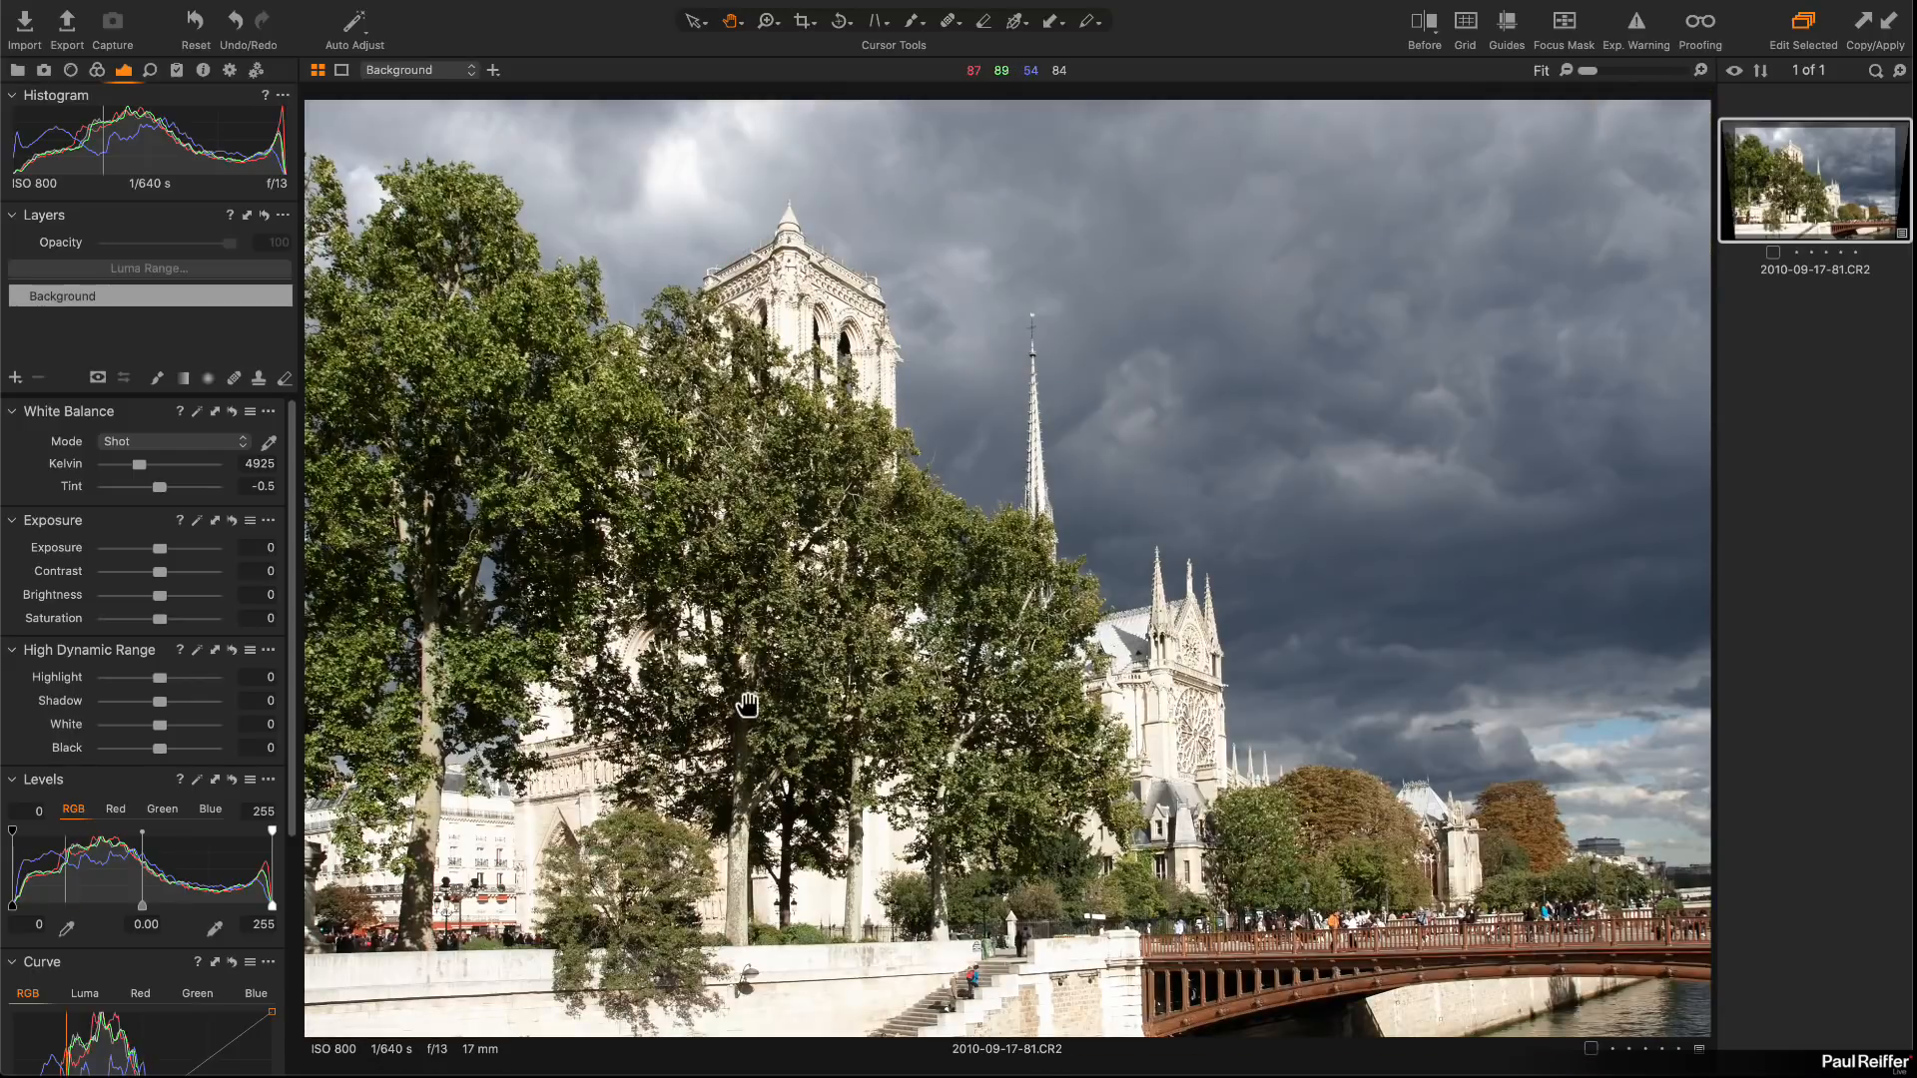
double_click(404, 889)
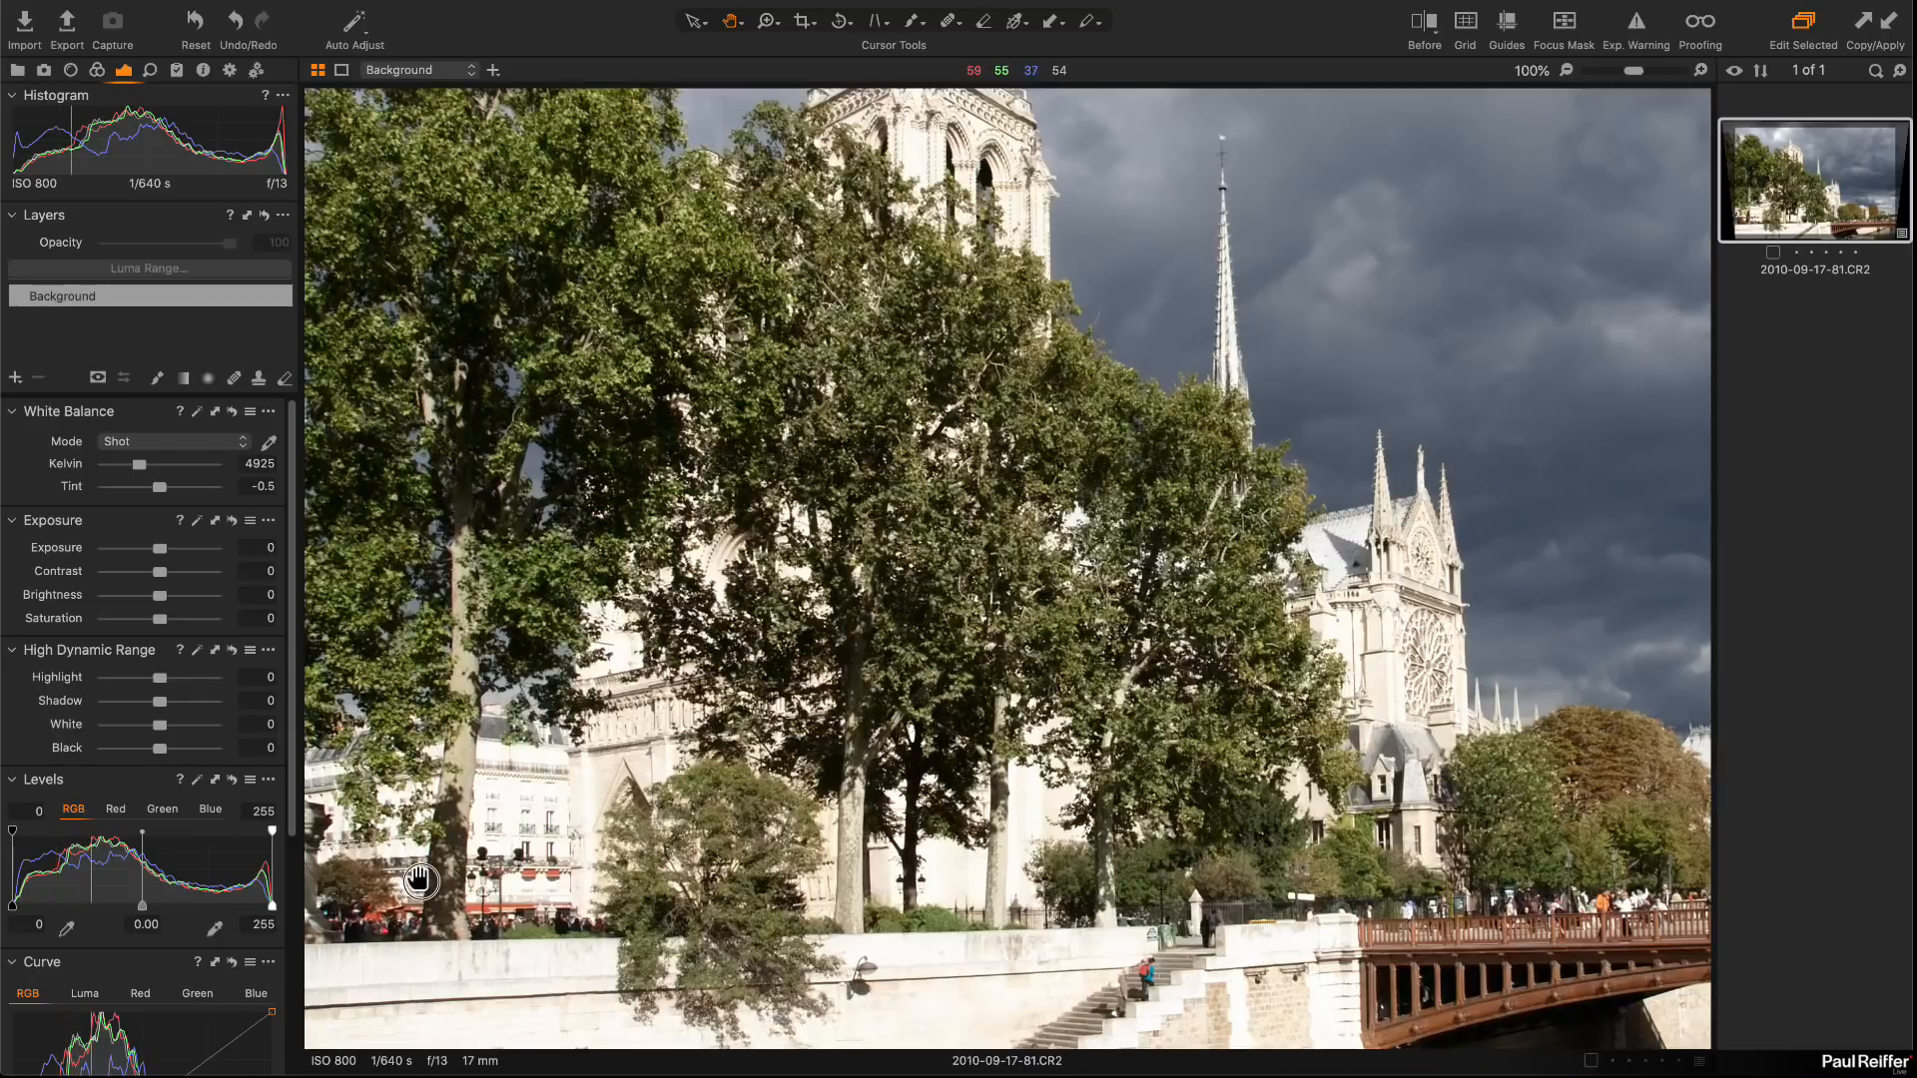
double_click(497, 827)
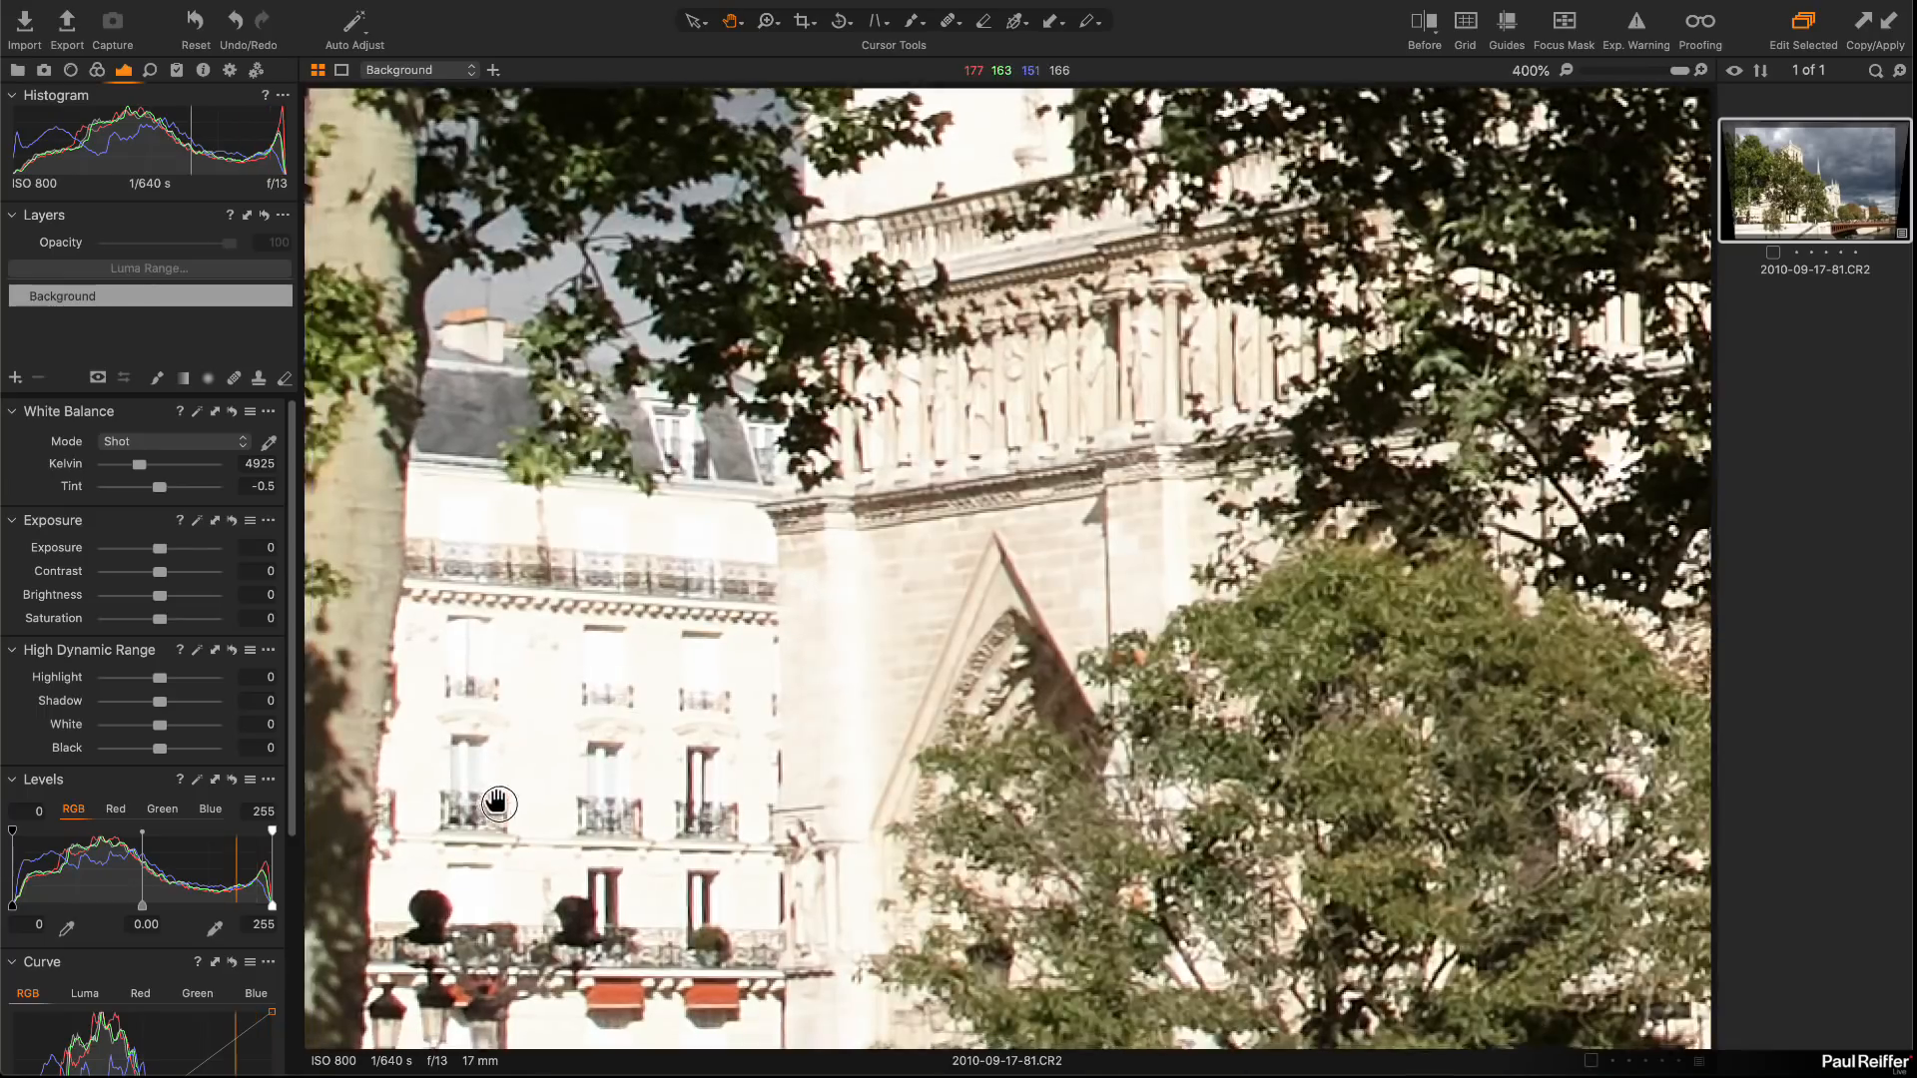
left_click_drag(498, 804, 1086, 614)
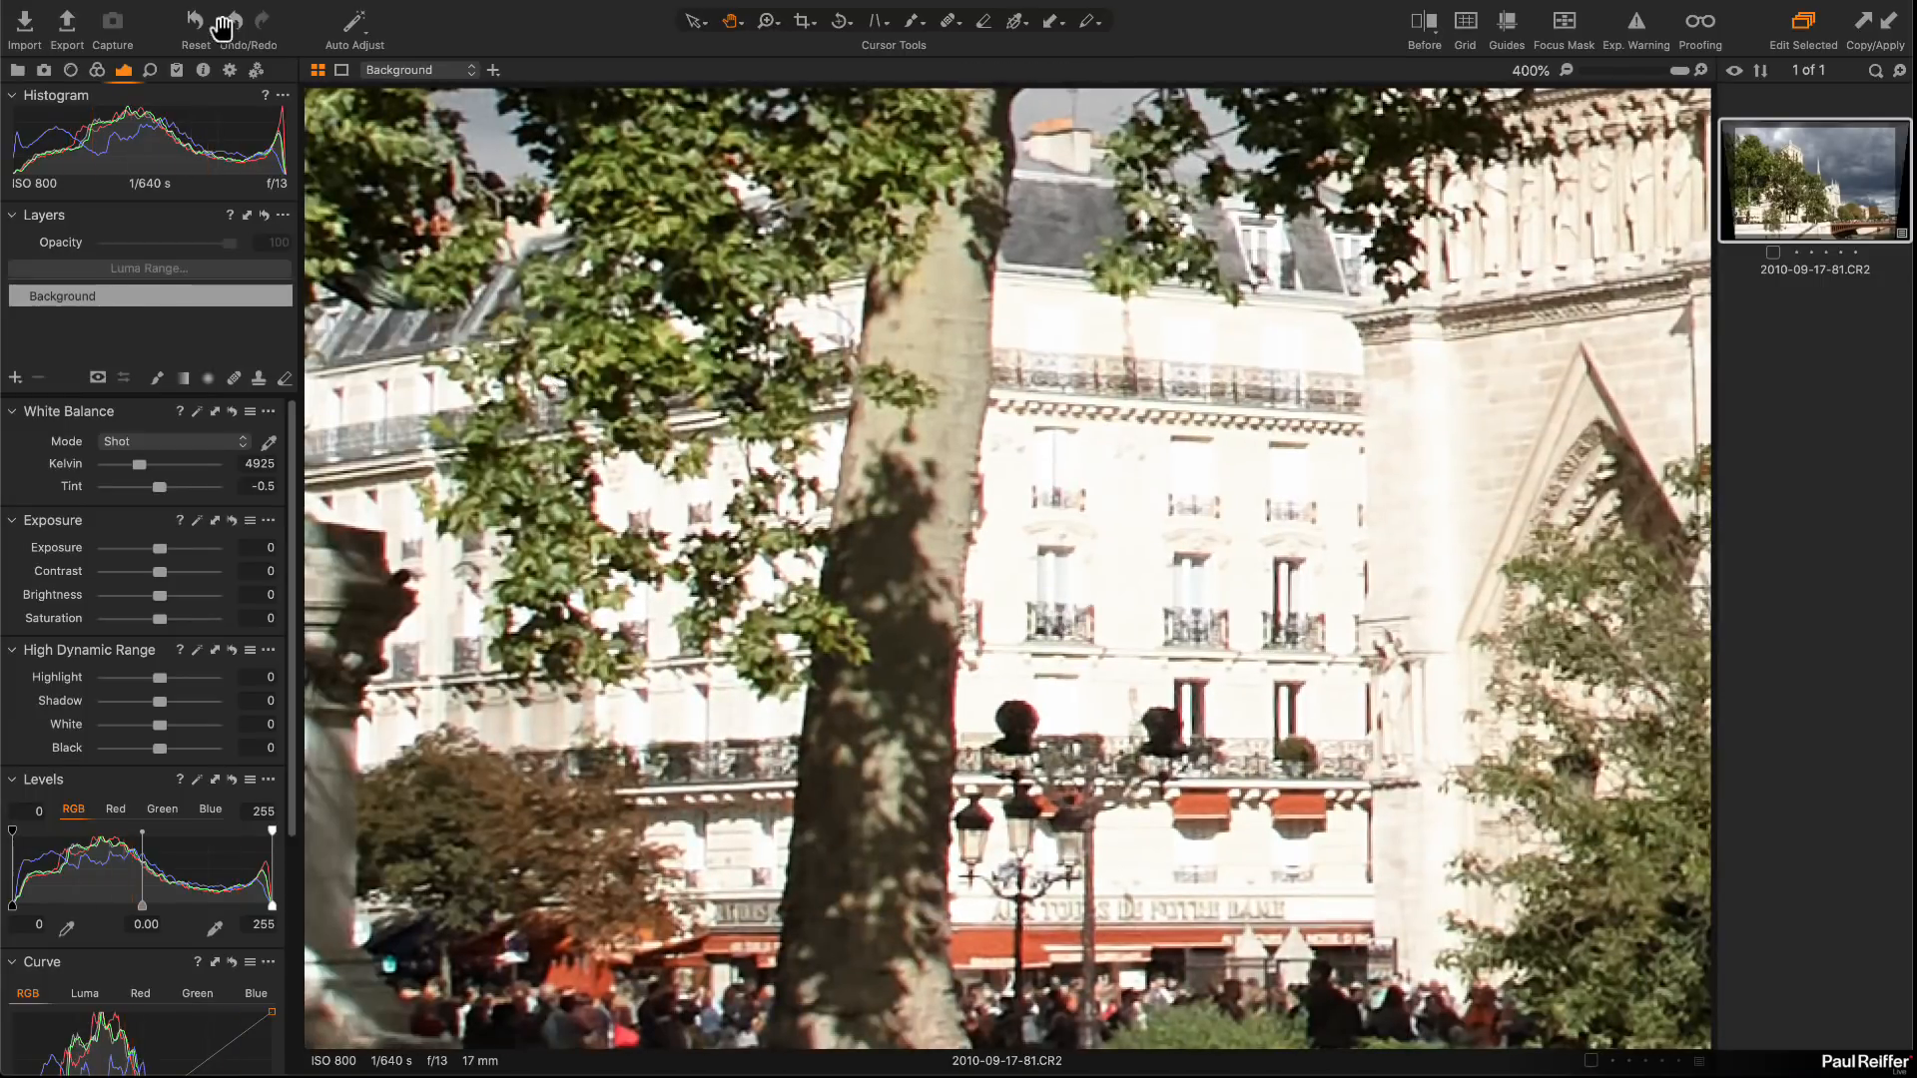
Step: Enable chromatic aberration and diffraction correction for the cathedral photo, set Purple Fringing Defringe to 59, and view the full frame
left_click(70, 70)
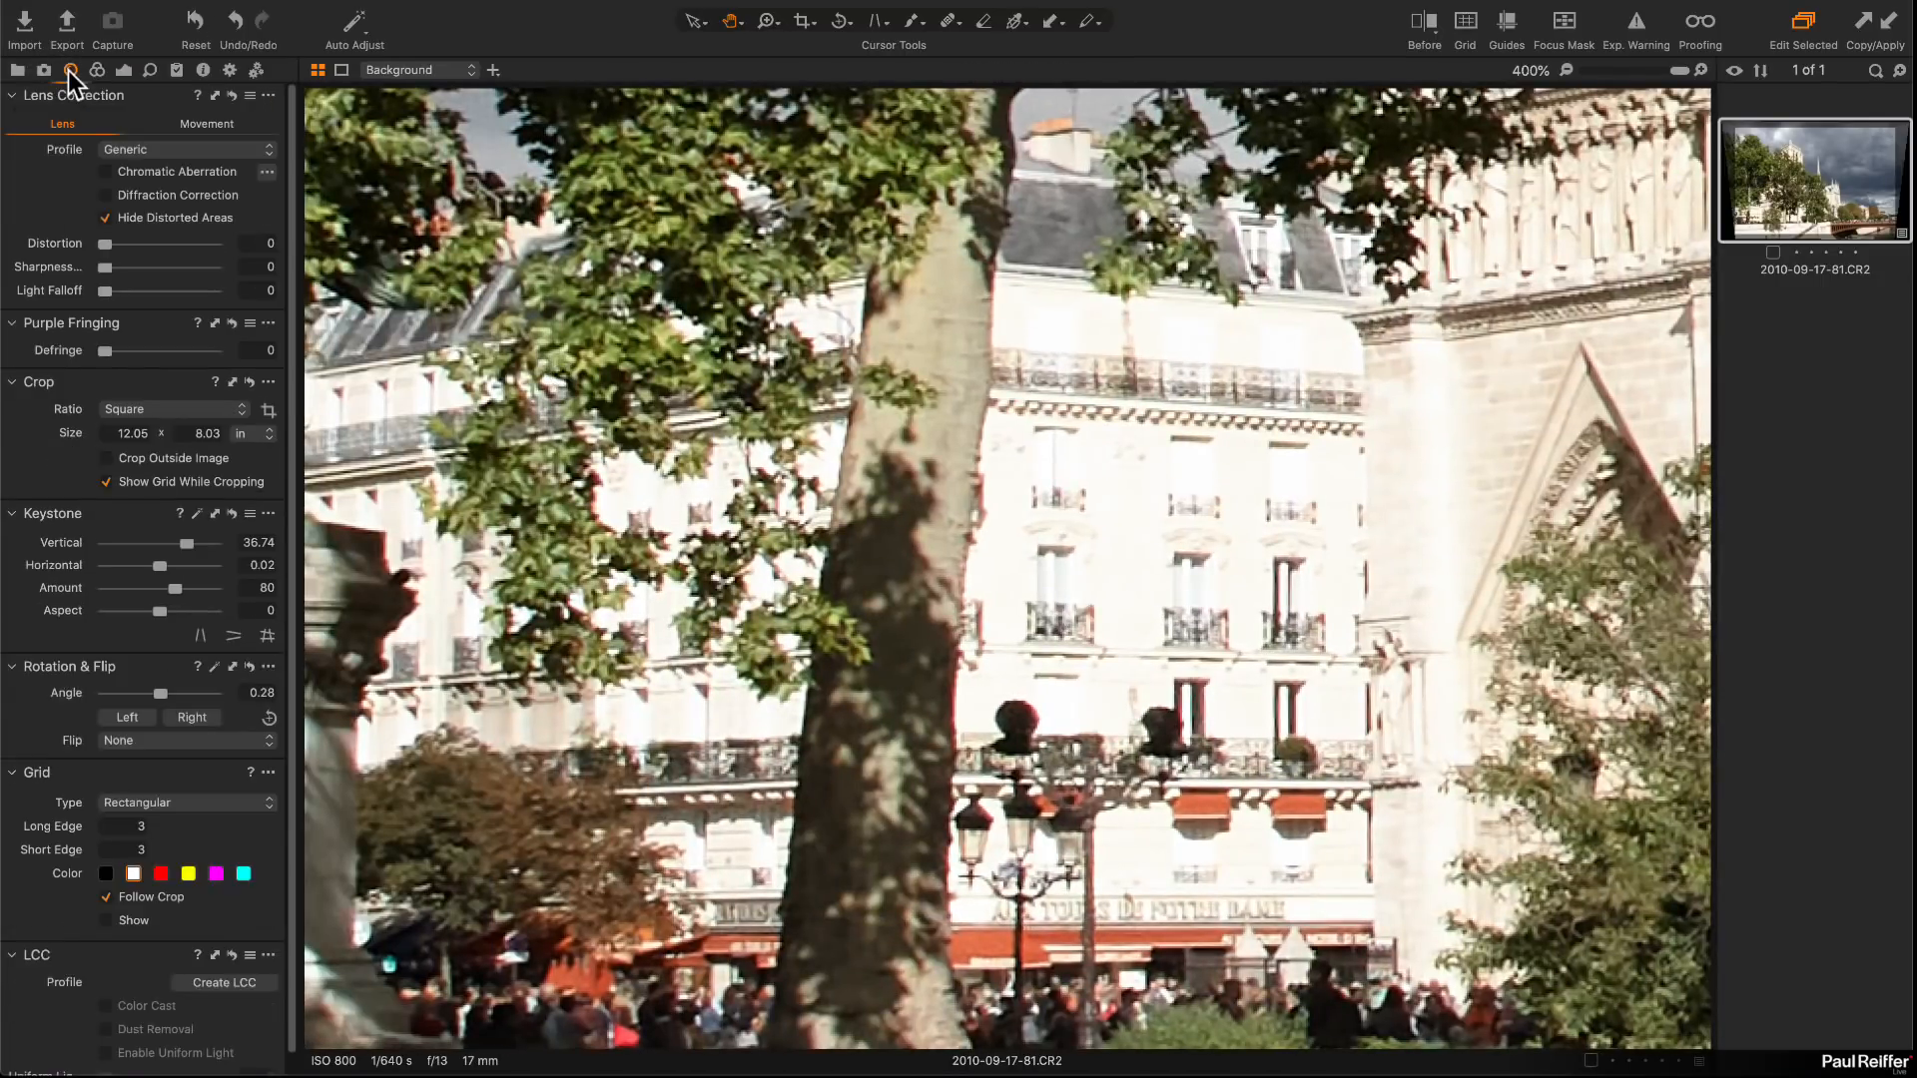
left_click(177, 170)
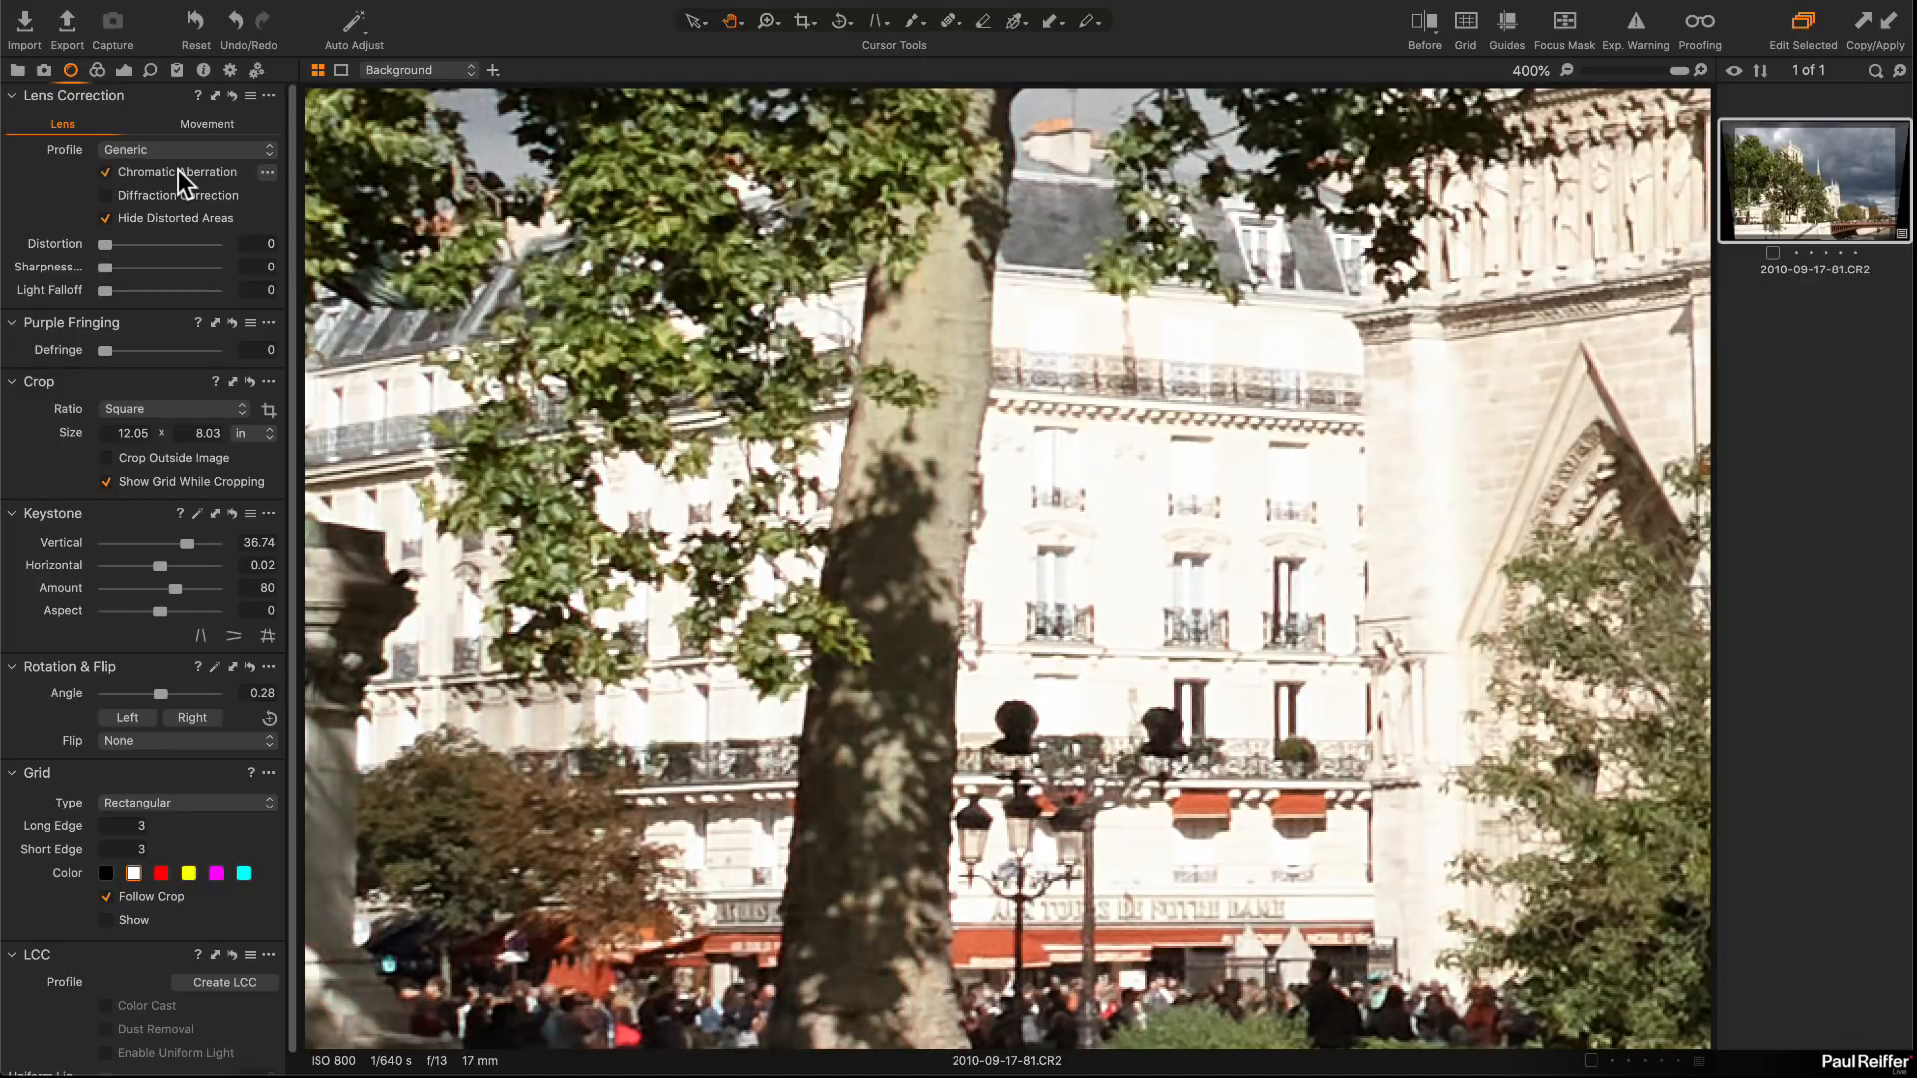
left_click(133, 196)
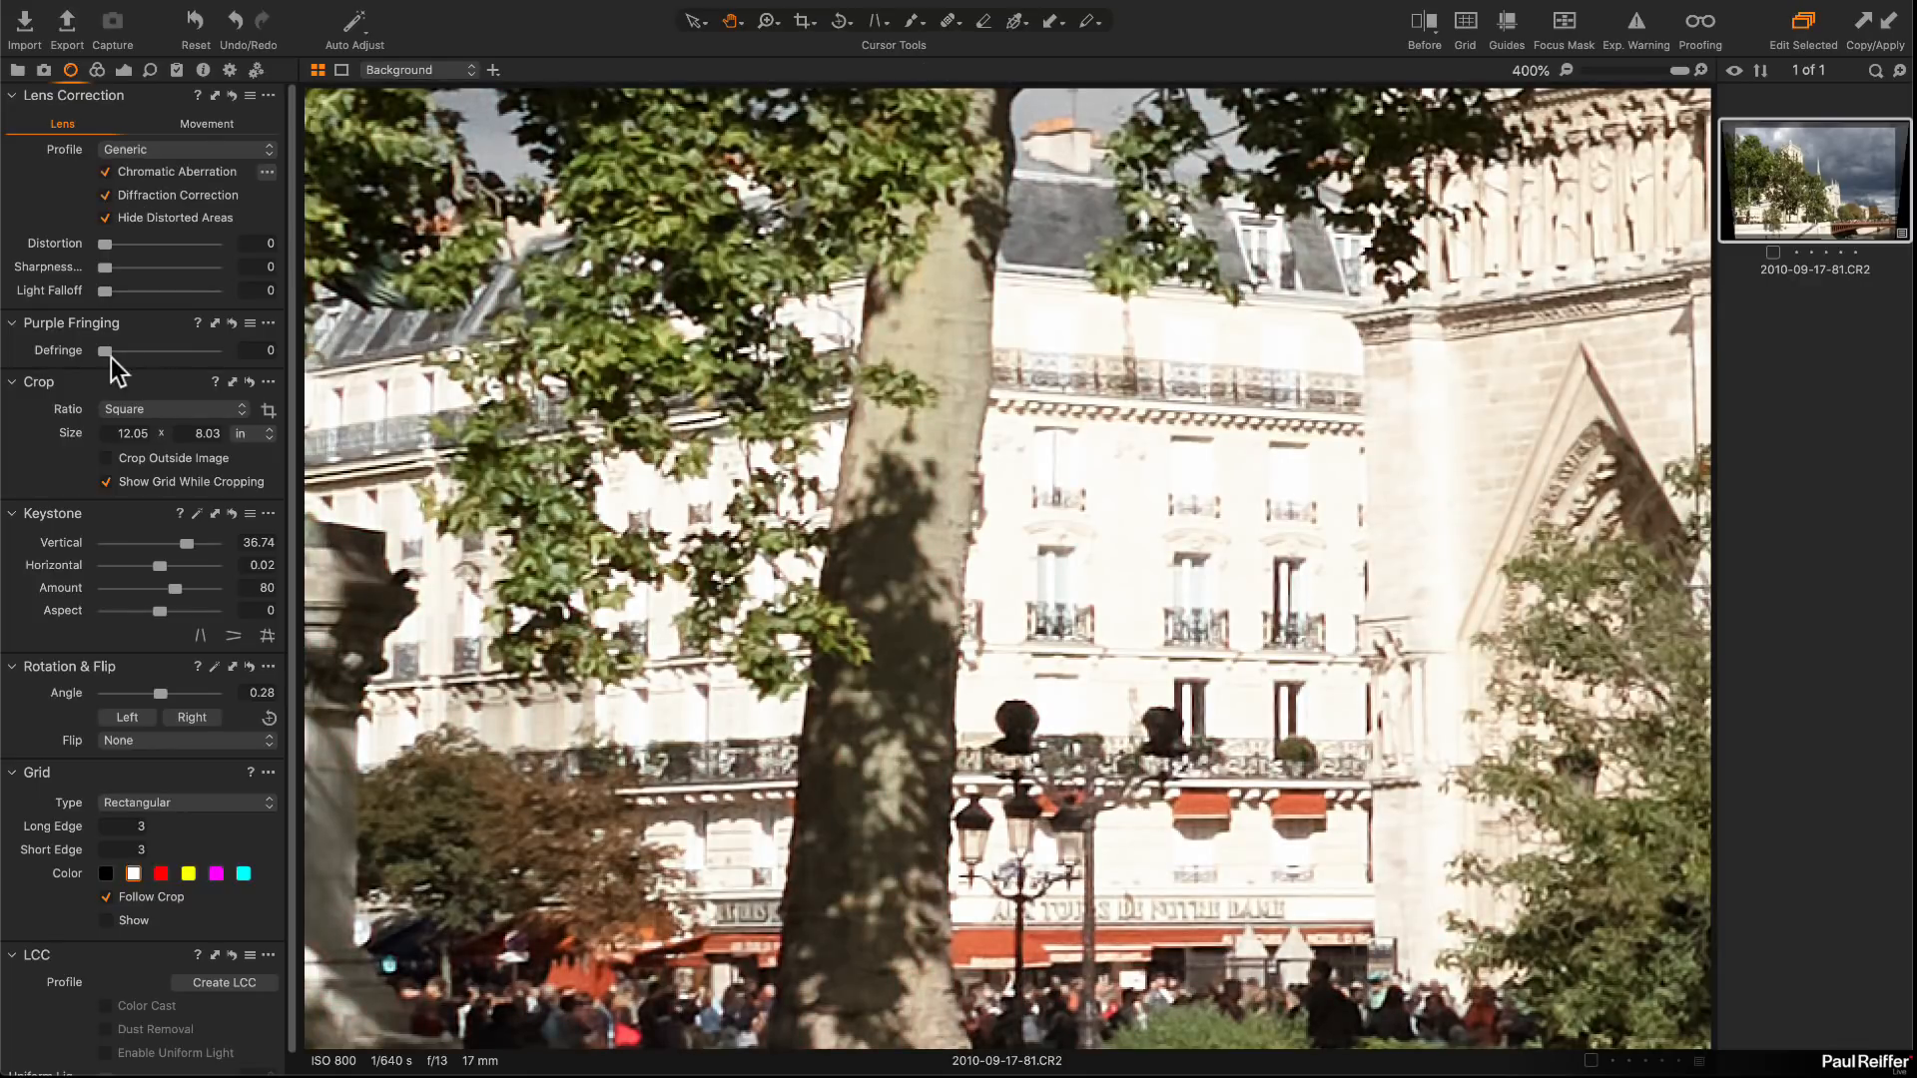
left_click_drag(105, 351, 168, 355)
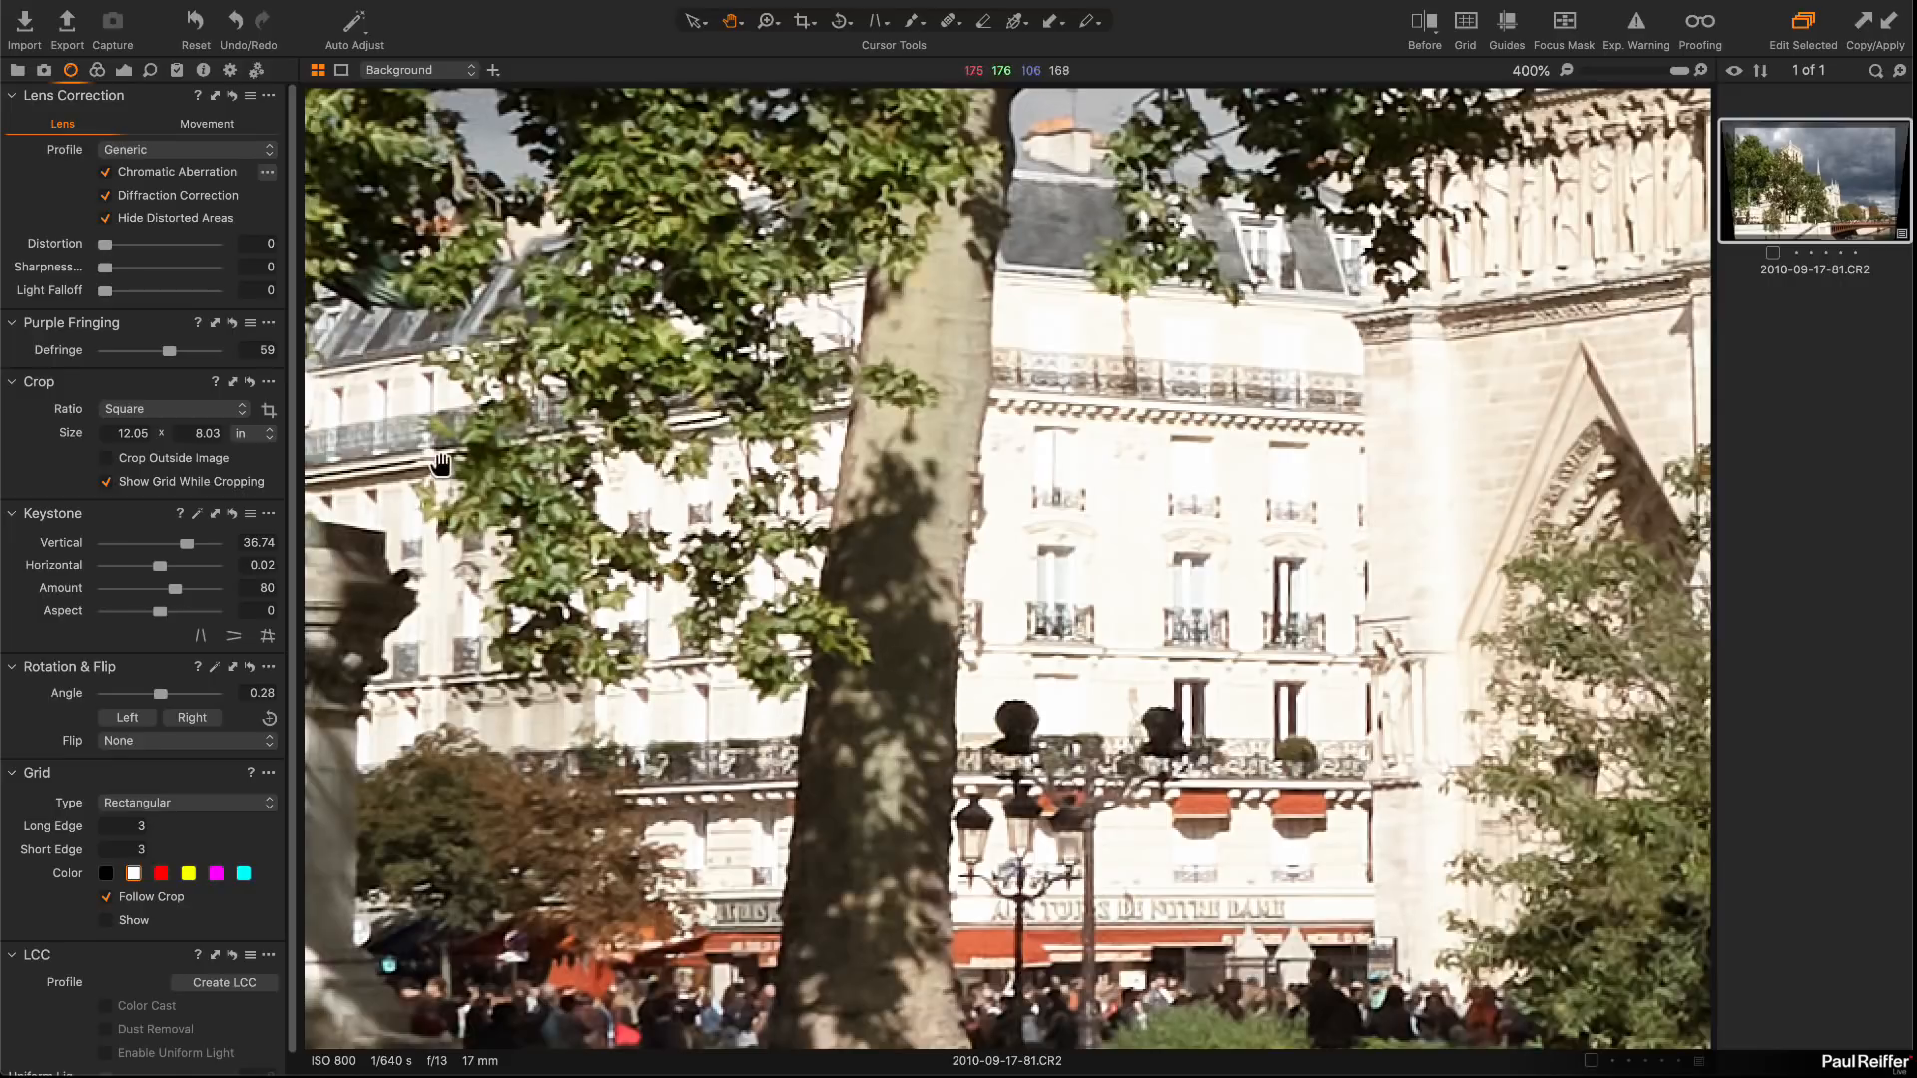
double_click(984, 681)
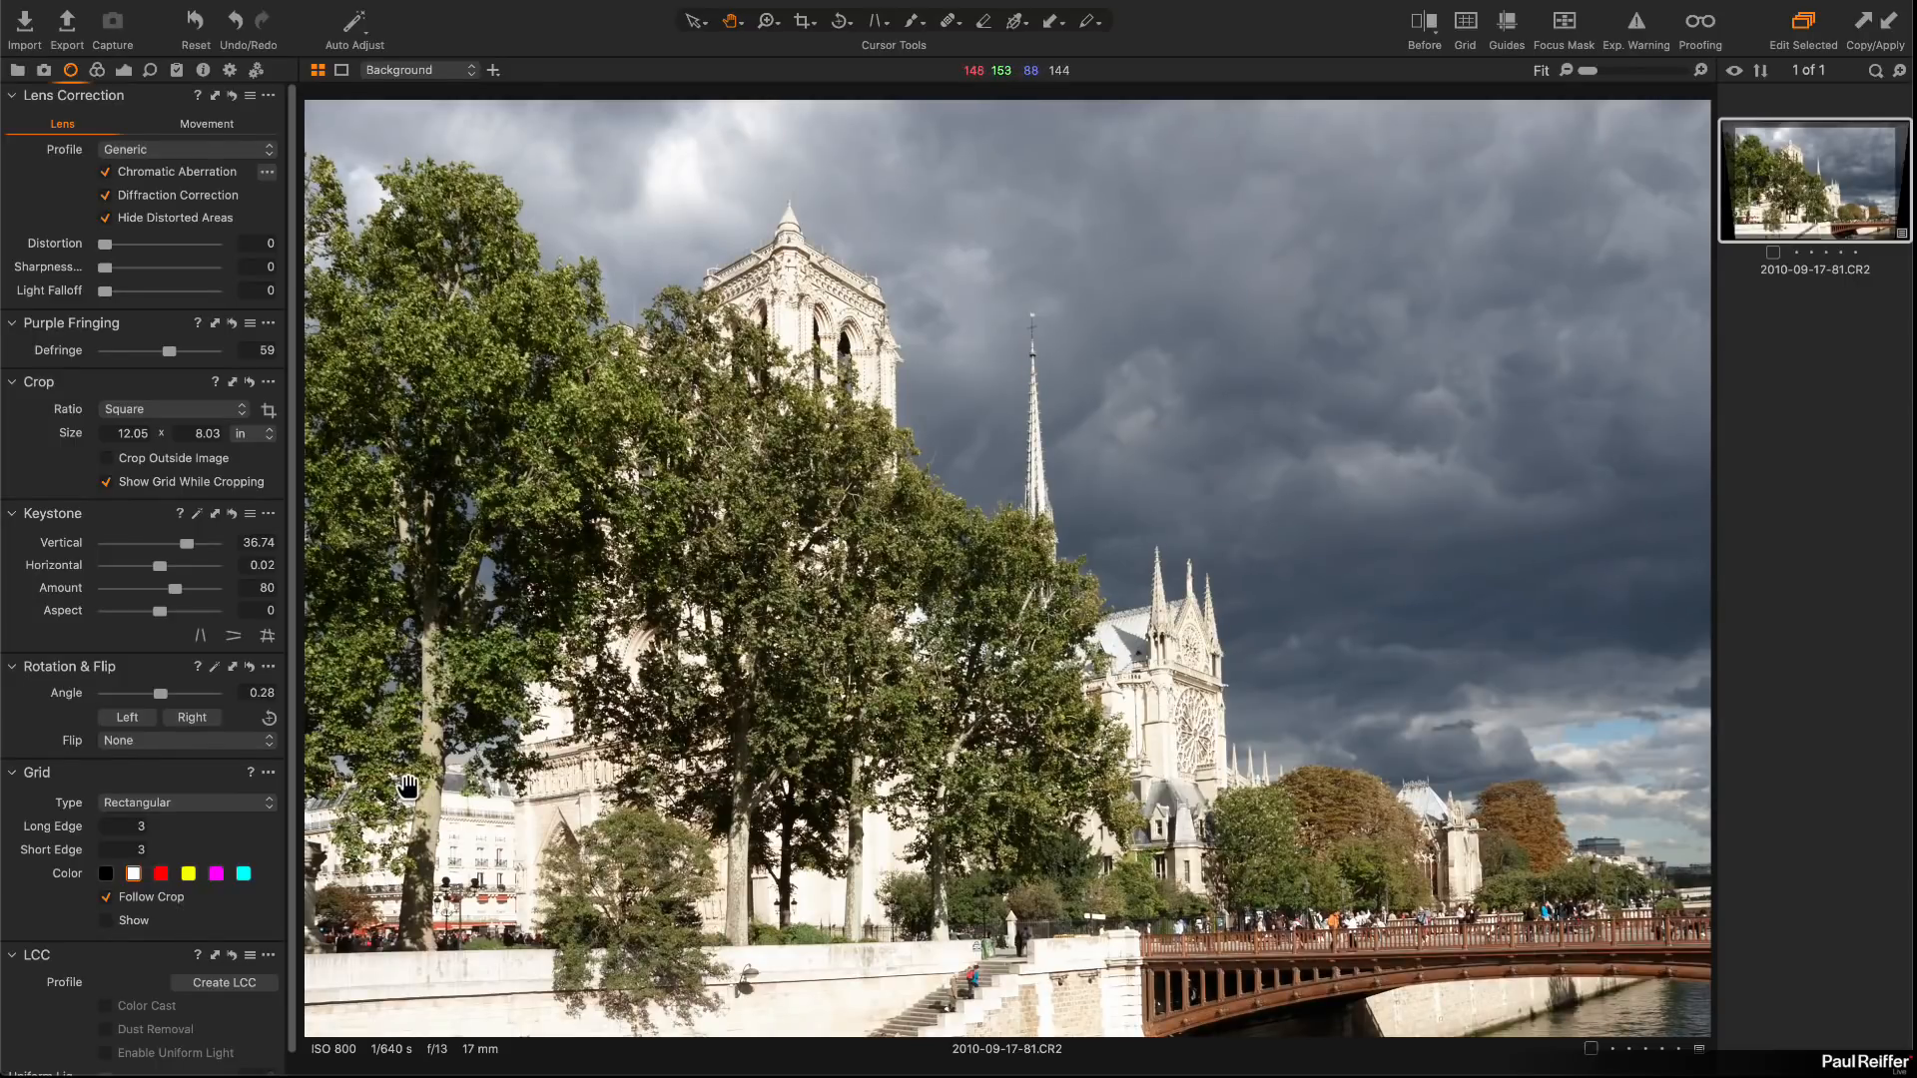
Step: Set the High Dynamic Range Highlight and White to -100, checking the bright building up close and at full frame
left_click(728, 989)
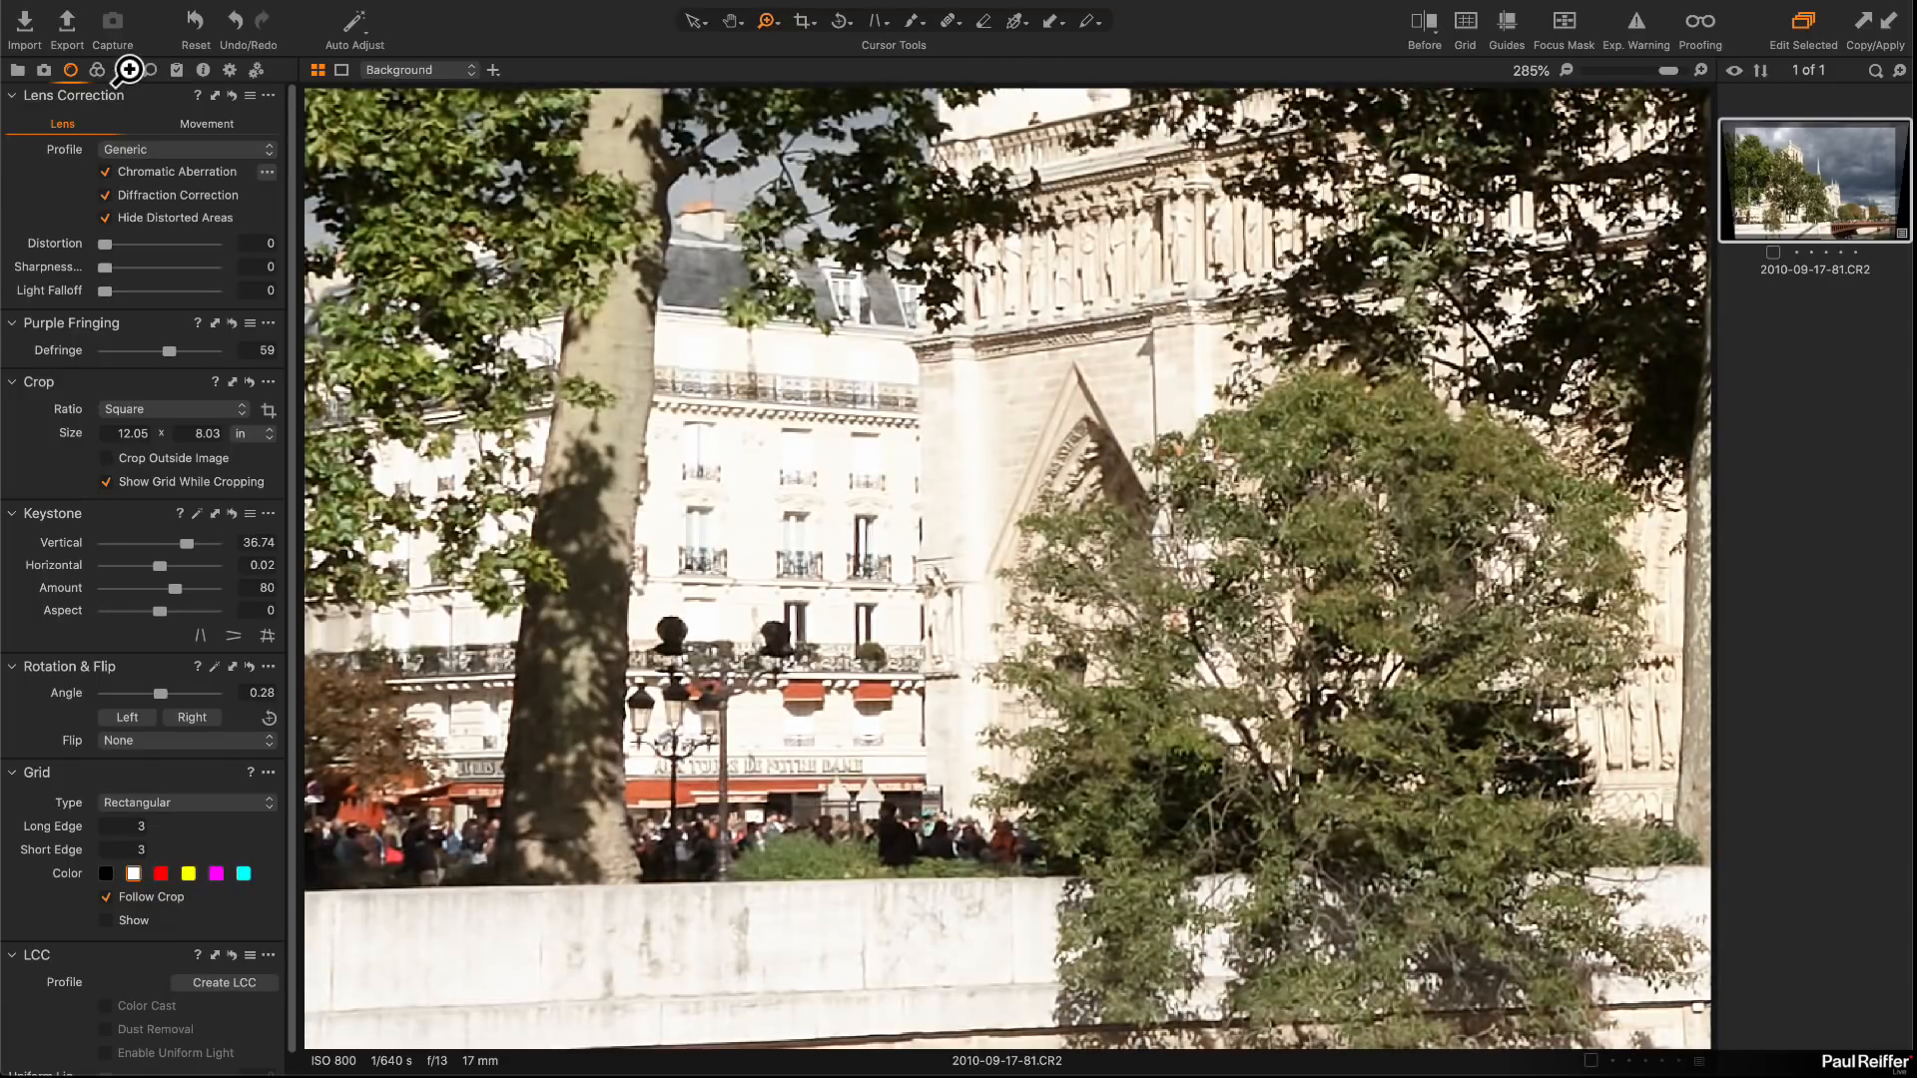
left_click(125, 70)
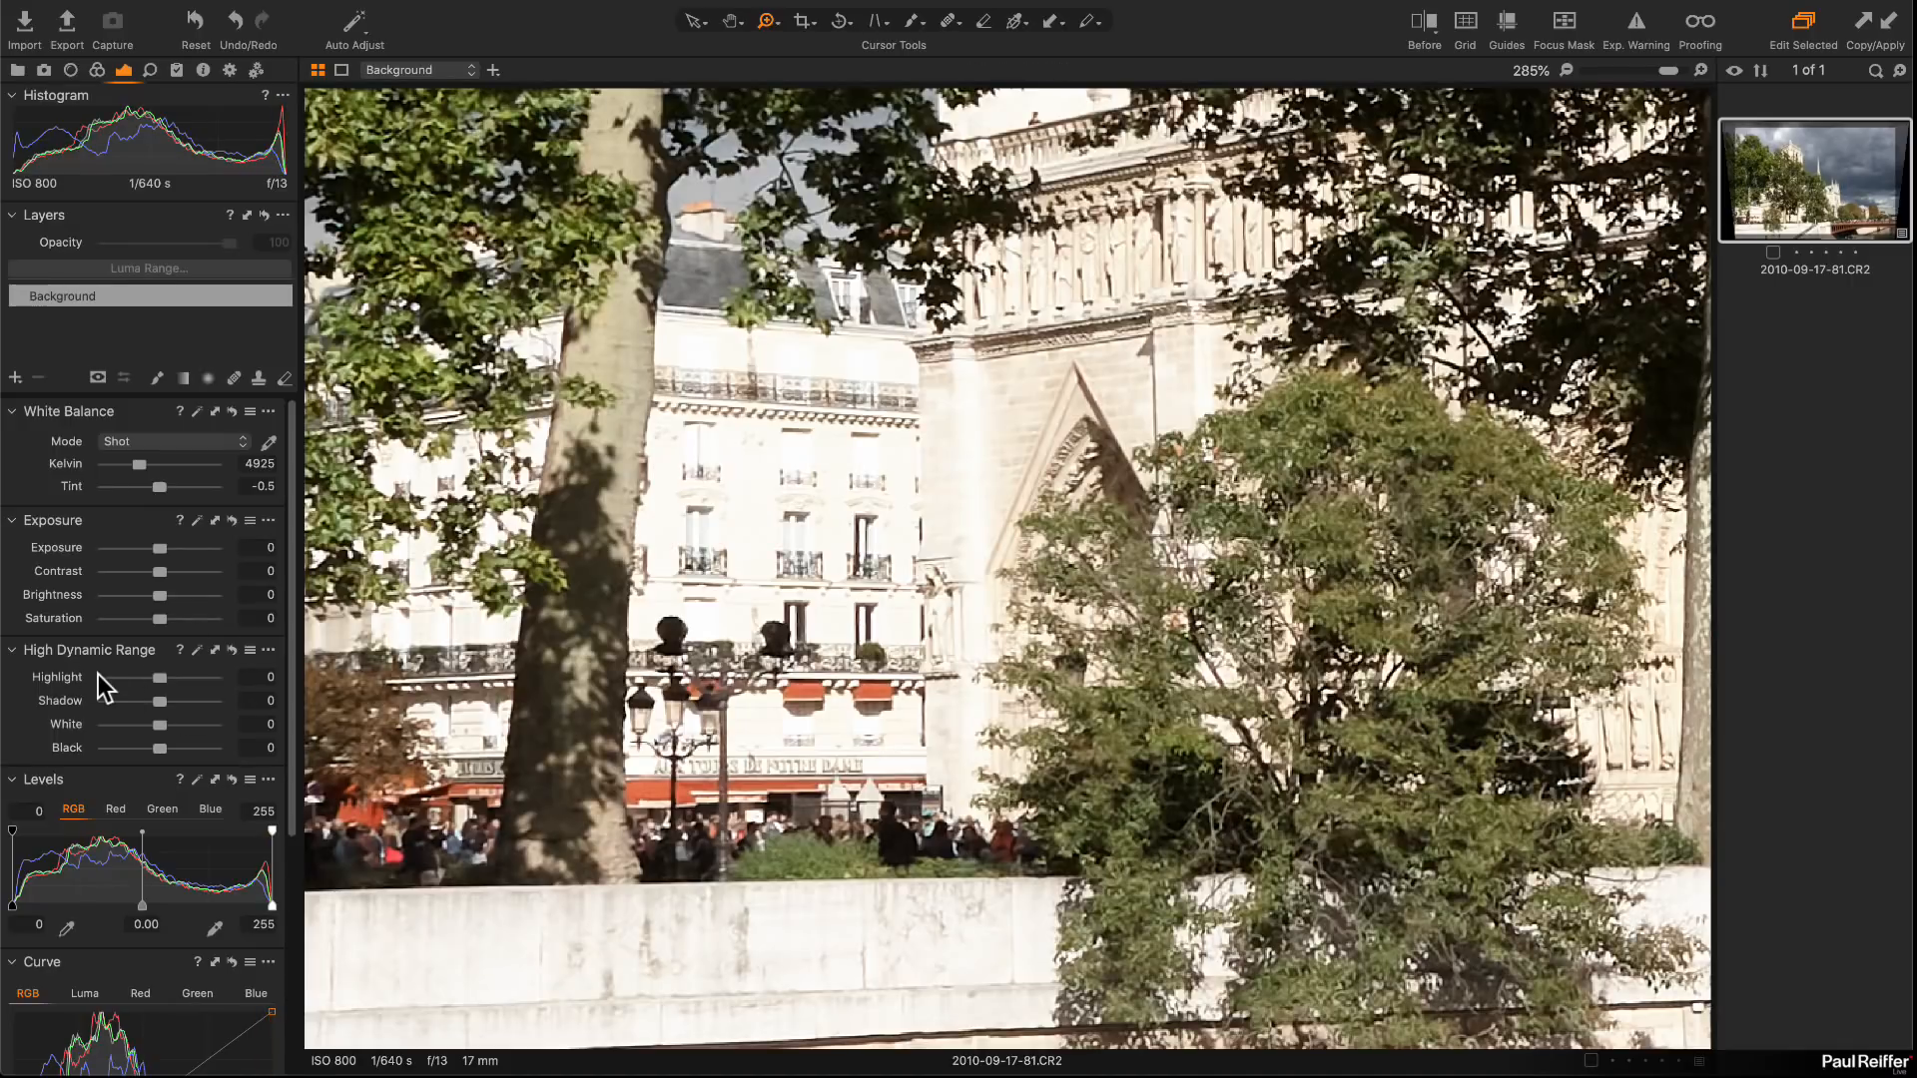
left_click_drag(154, 679, 96, 737)
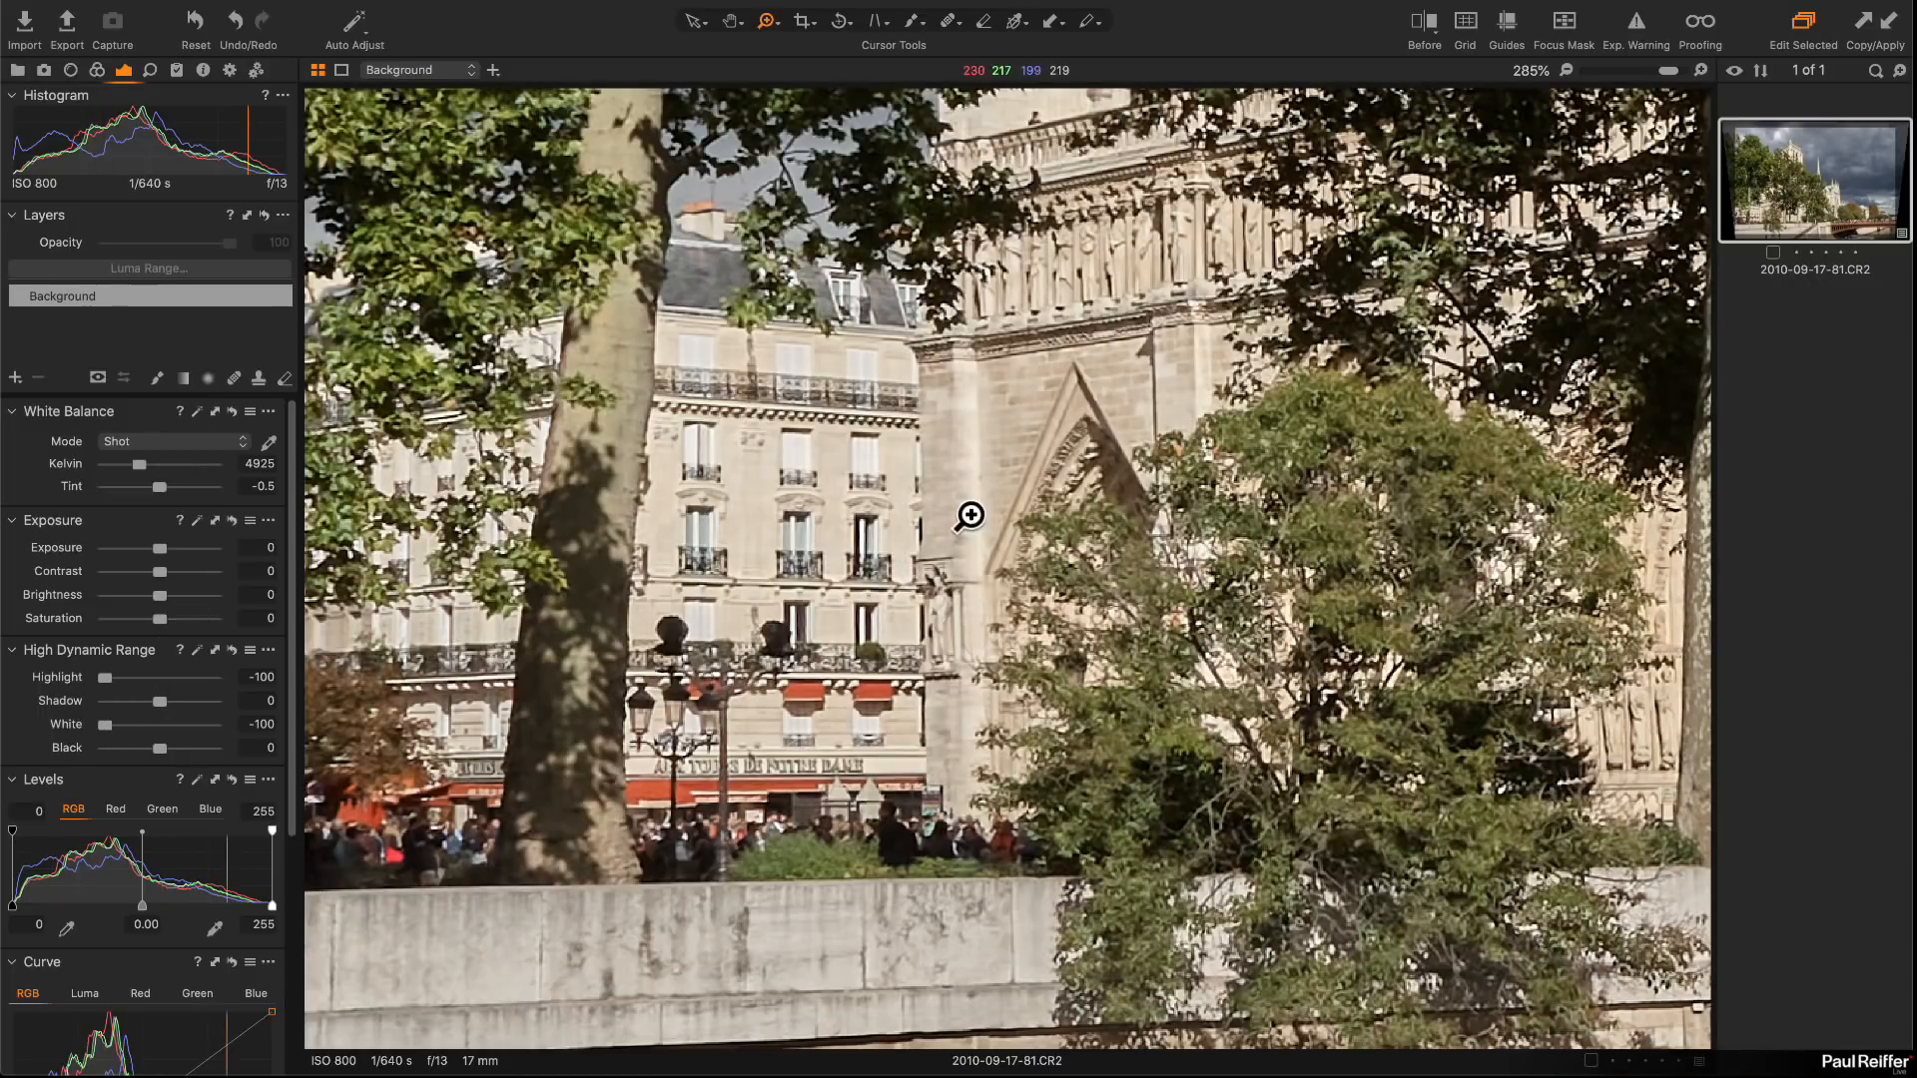
key("comma")
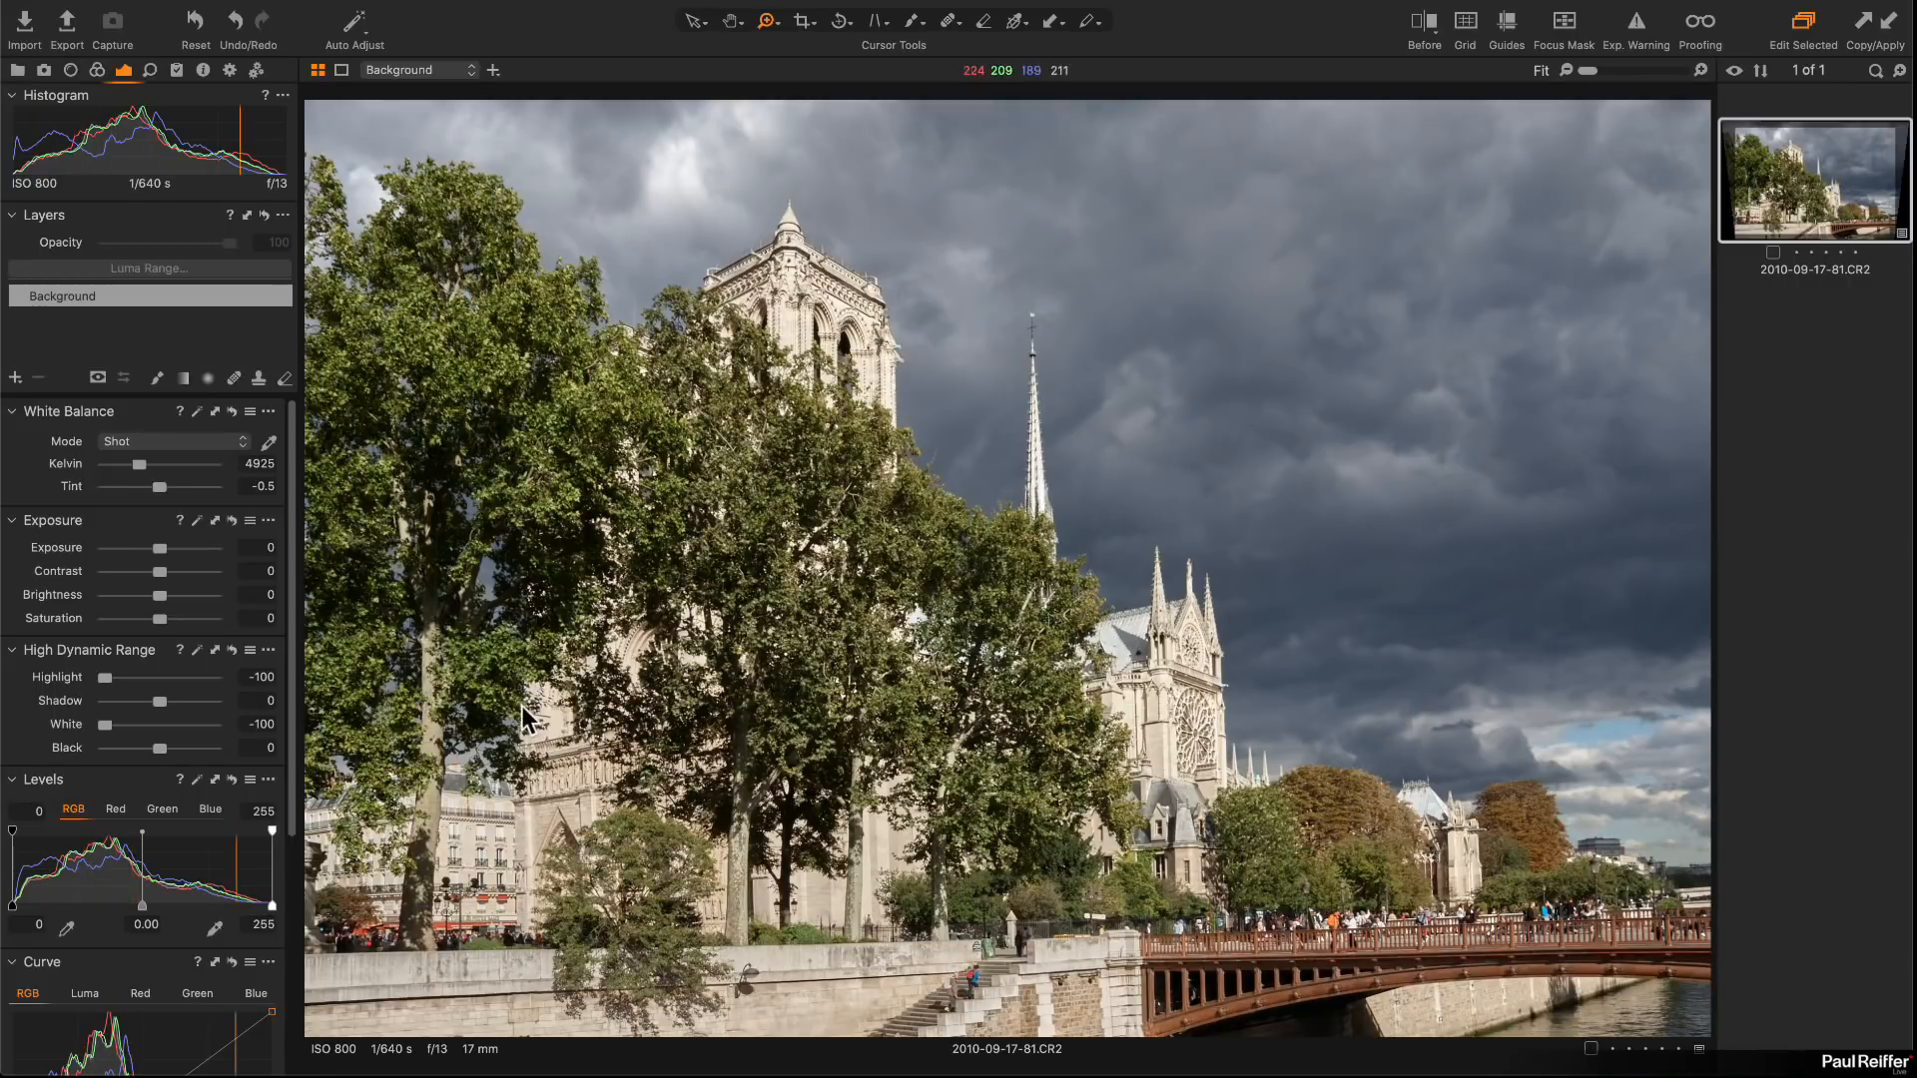
Step: Set High Dynamic Range Highlight to -56 and White to -25, and compare the photo with and without these adjustments
left_click_drag(105, 725, 109, 679)
left_click_drag(120, 682, 128, 681)
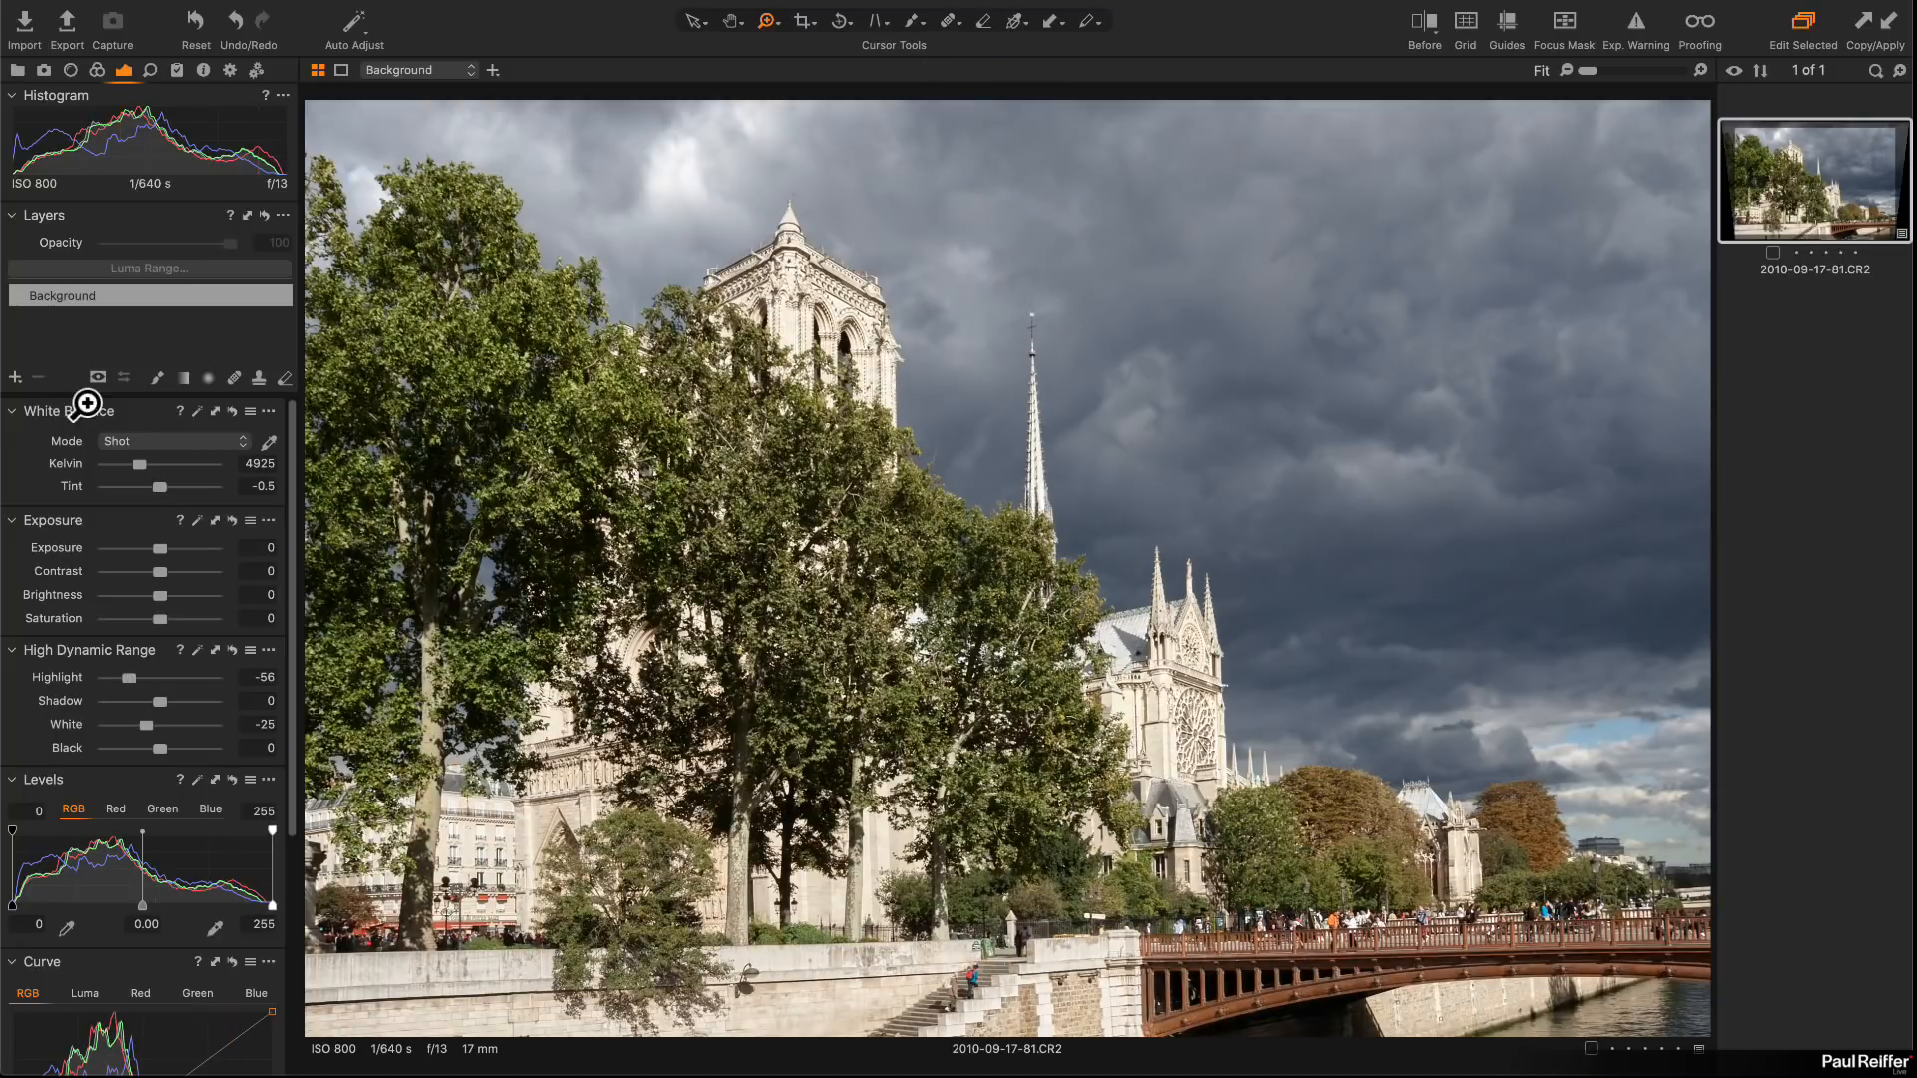
left_click(232, 650)
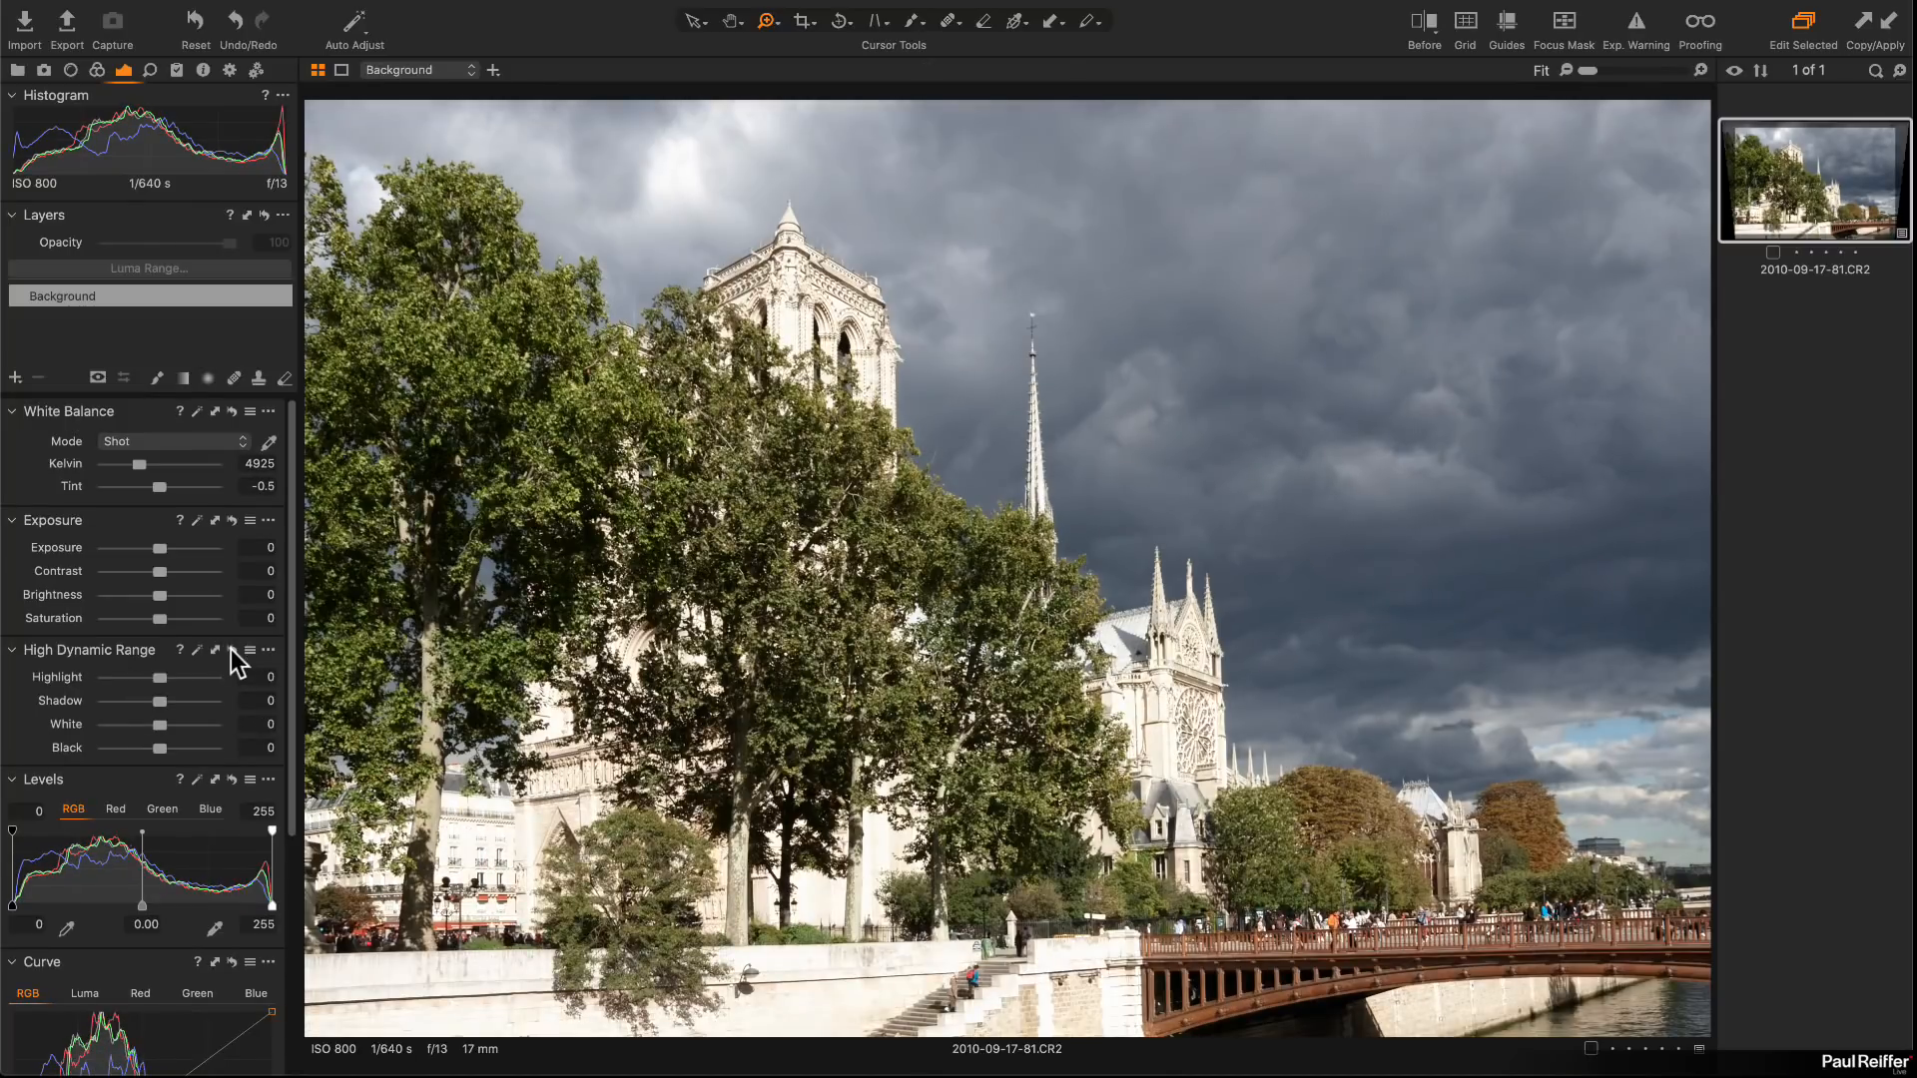
left_click(231, 649)
left_click(231, 649)
left_click(231, 649)
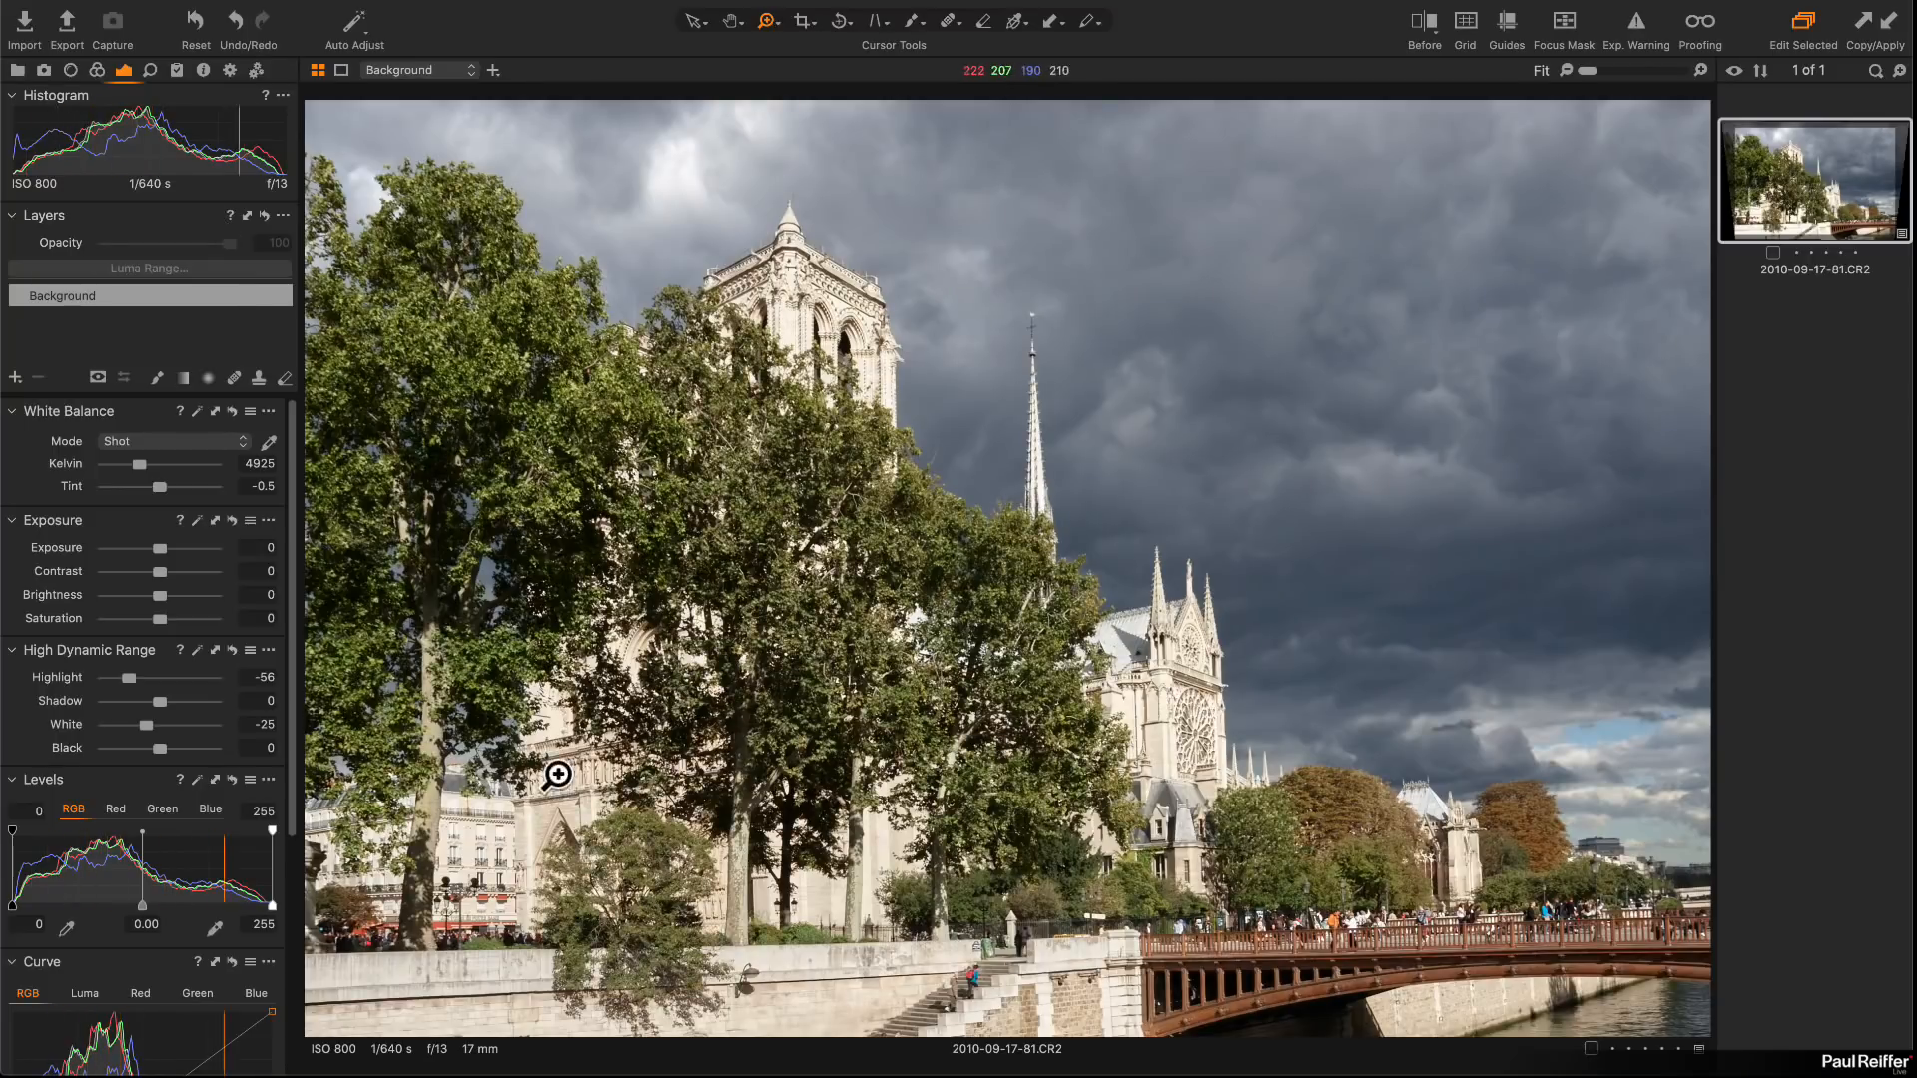
Step: Try RGB Levels input points of 19 for shadows and 234 for highlights, and restore them to 0 and 255
scroll(209, 848, "down", 3)
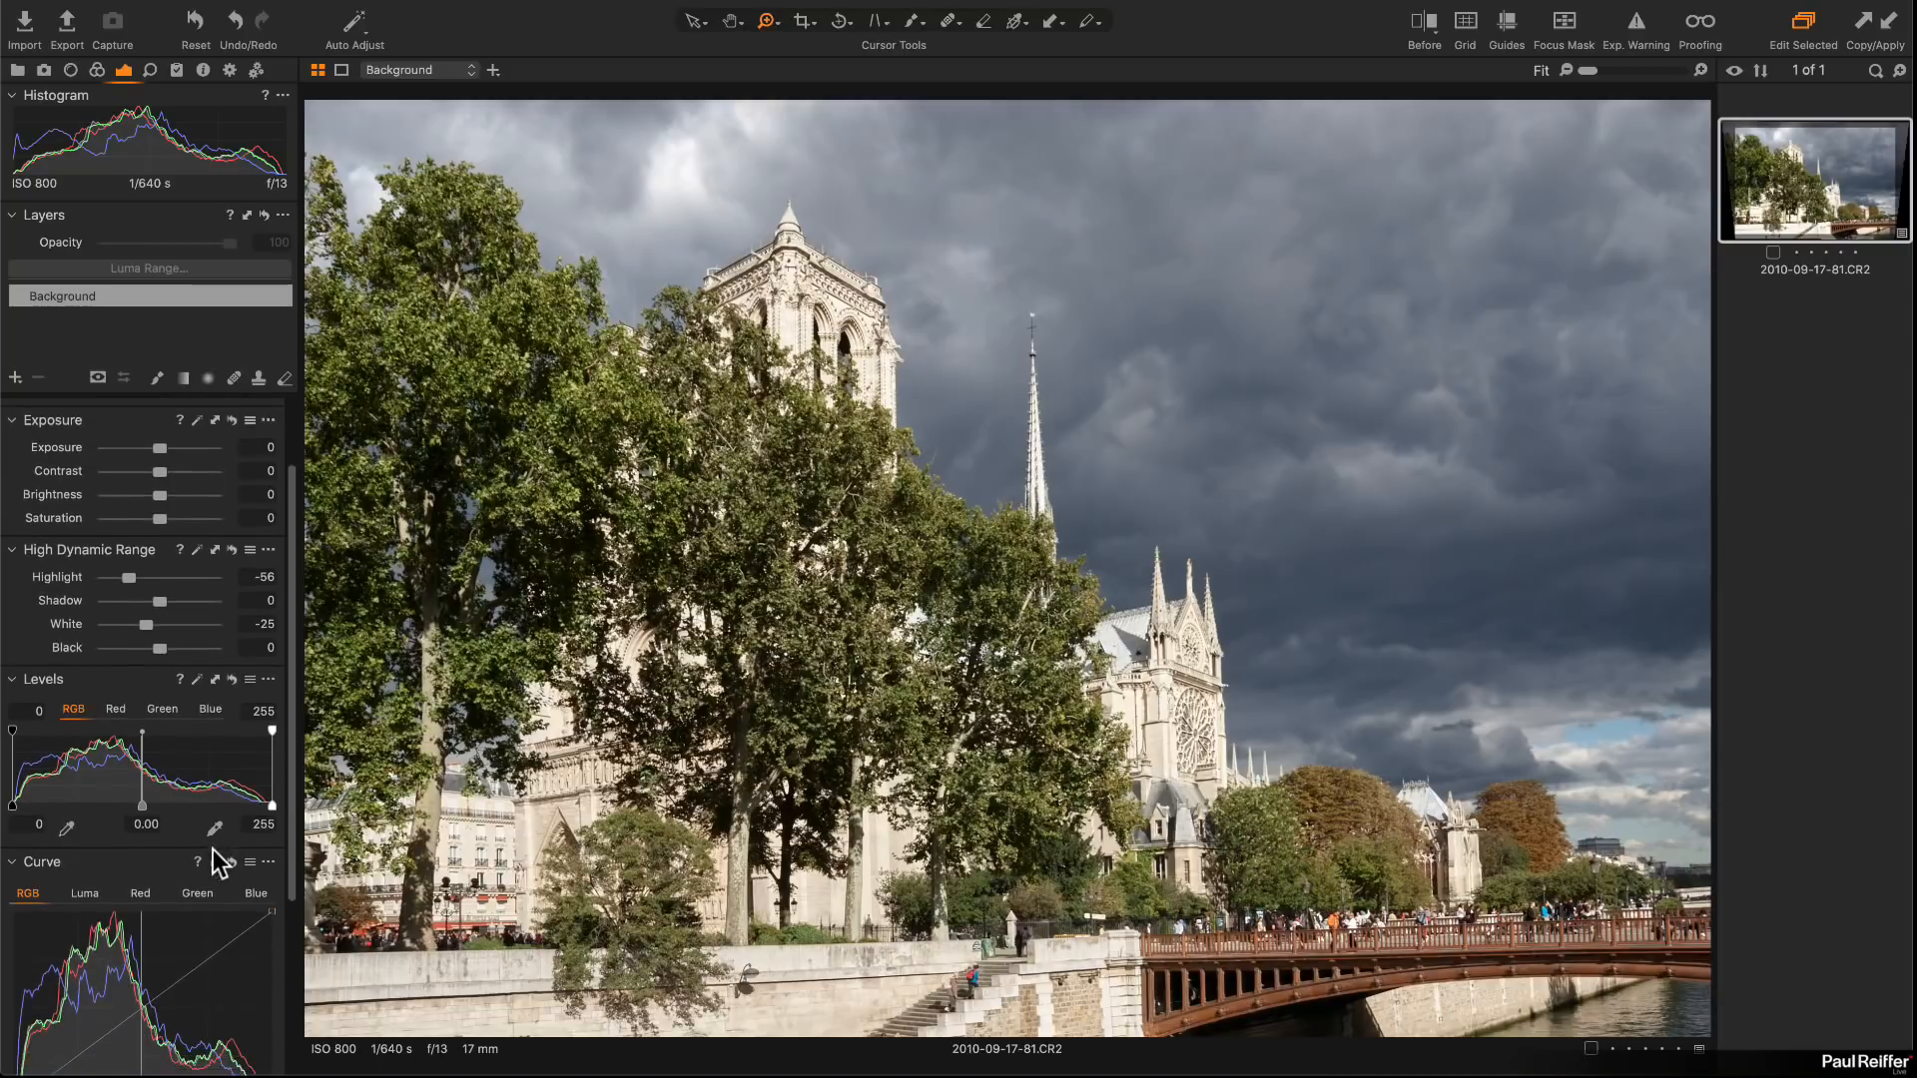
scroll(213, 848, "down", 2)
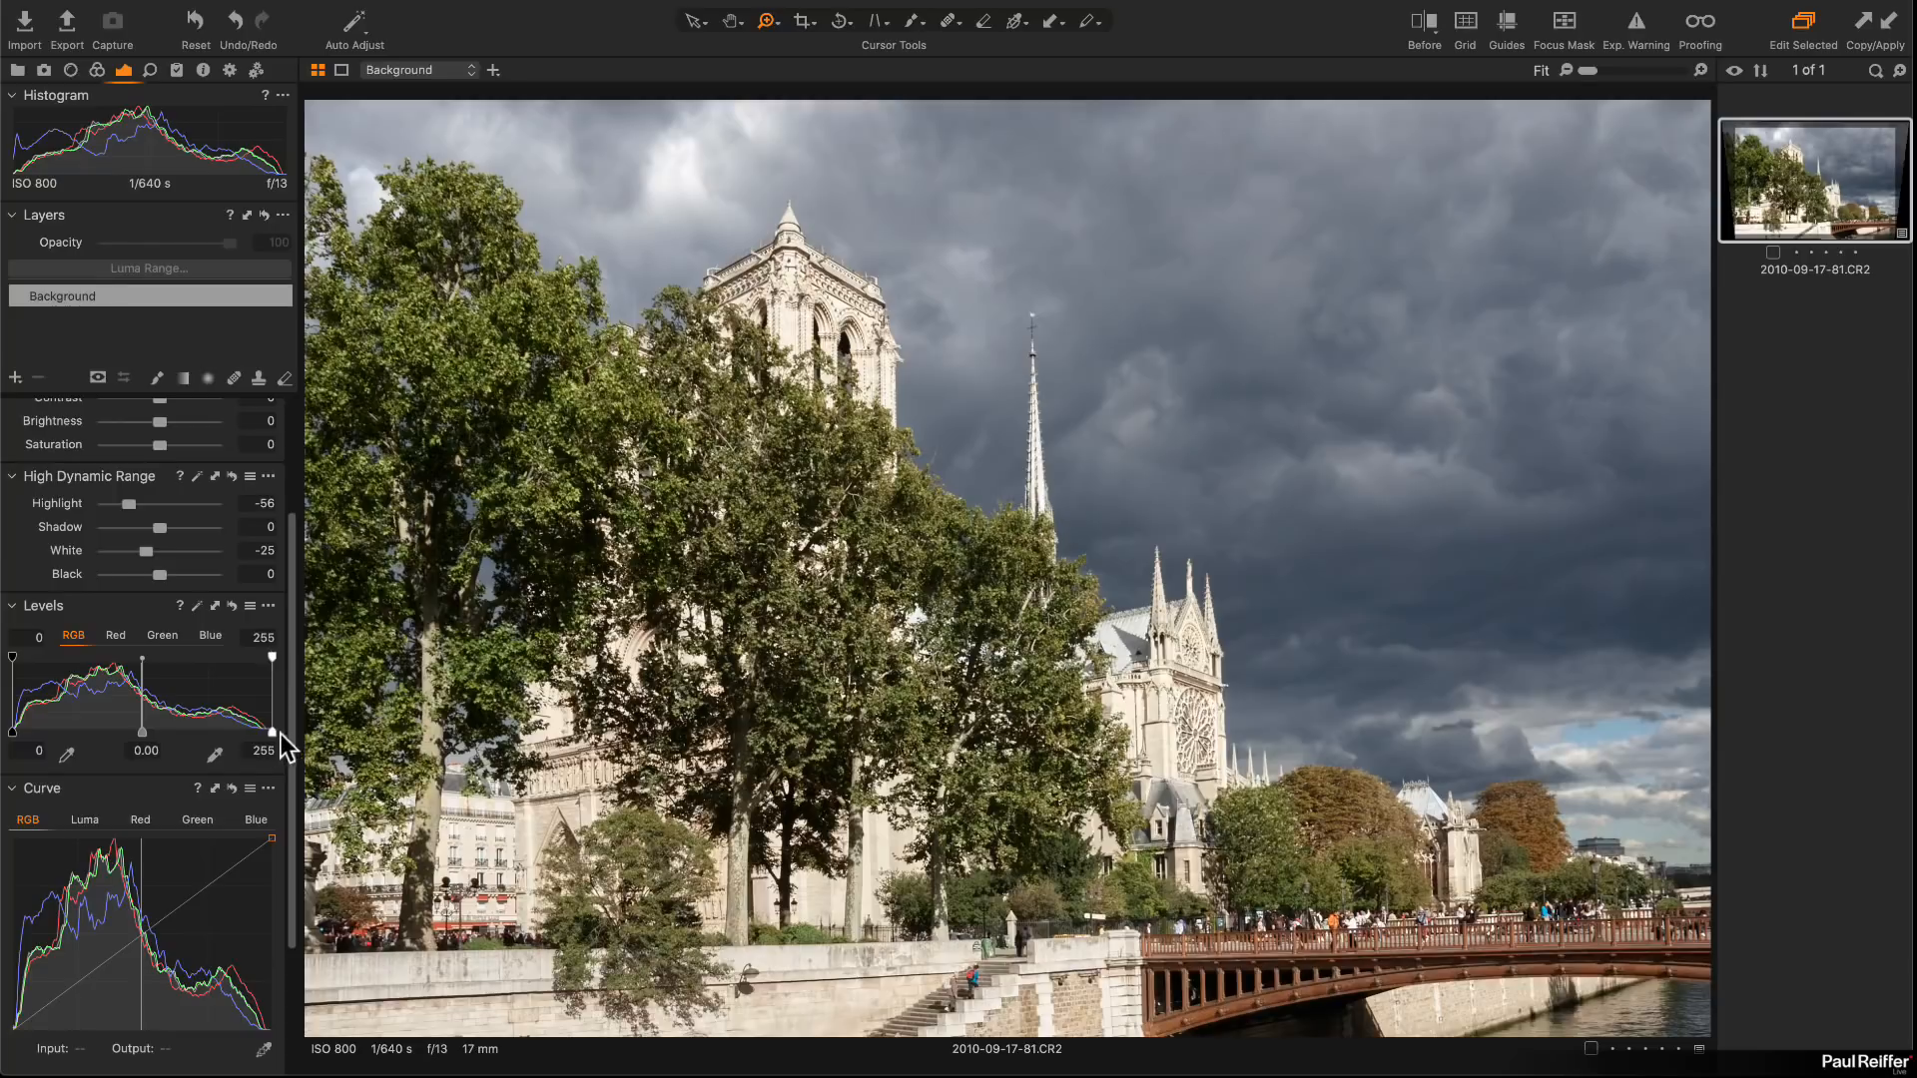
left_click_drag(270, 734, 245, 734)
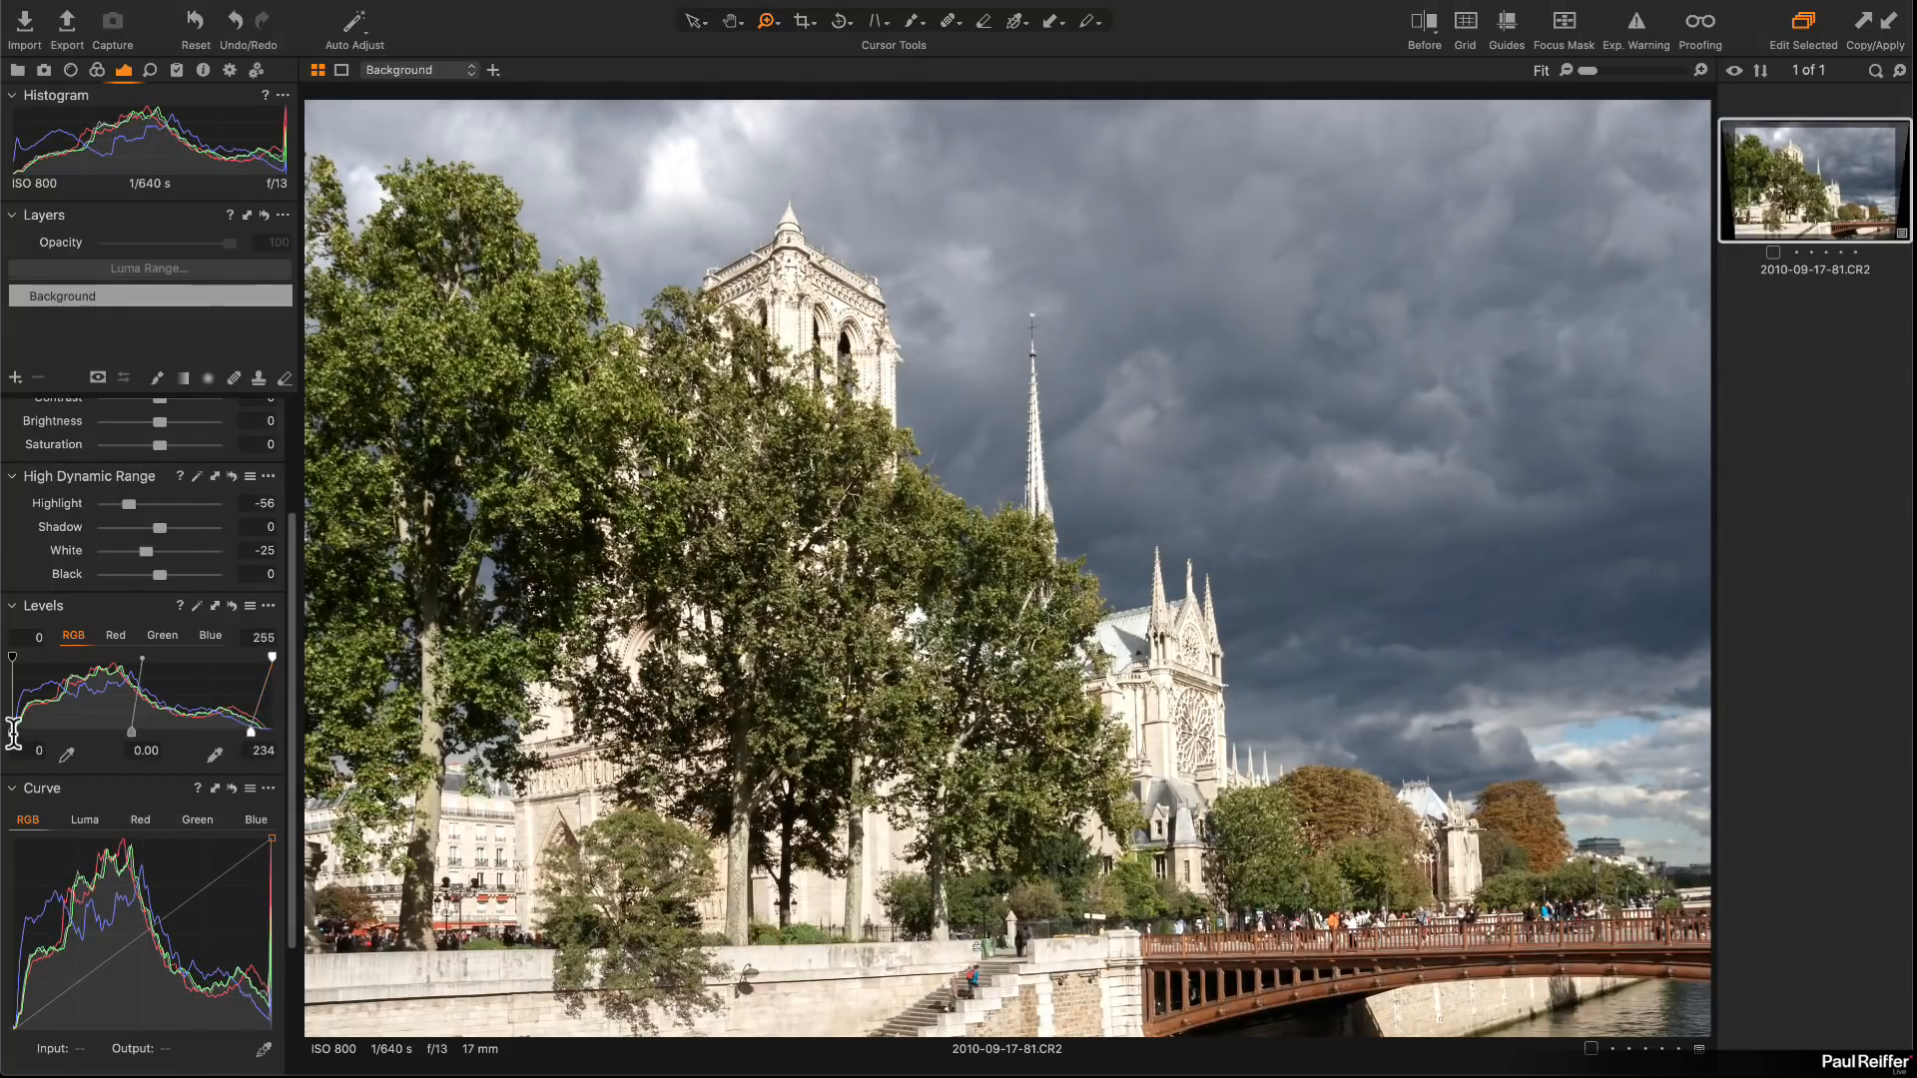
left_click_drag(14, 732, 31, 732)
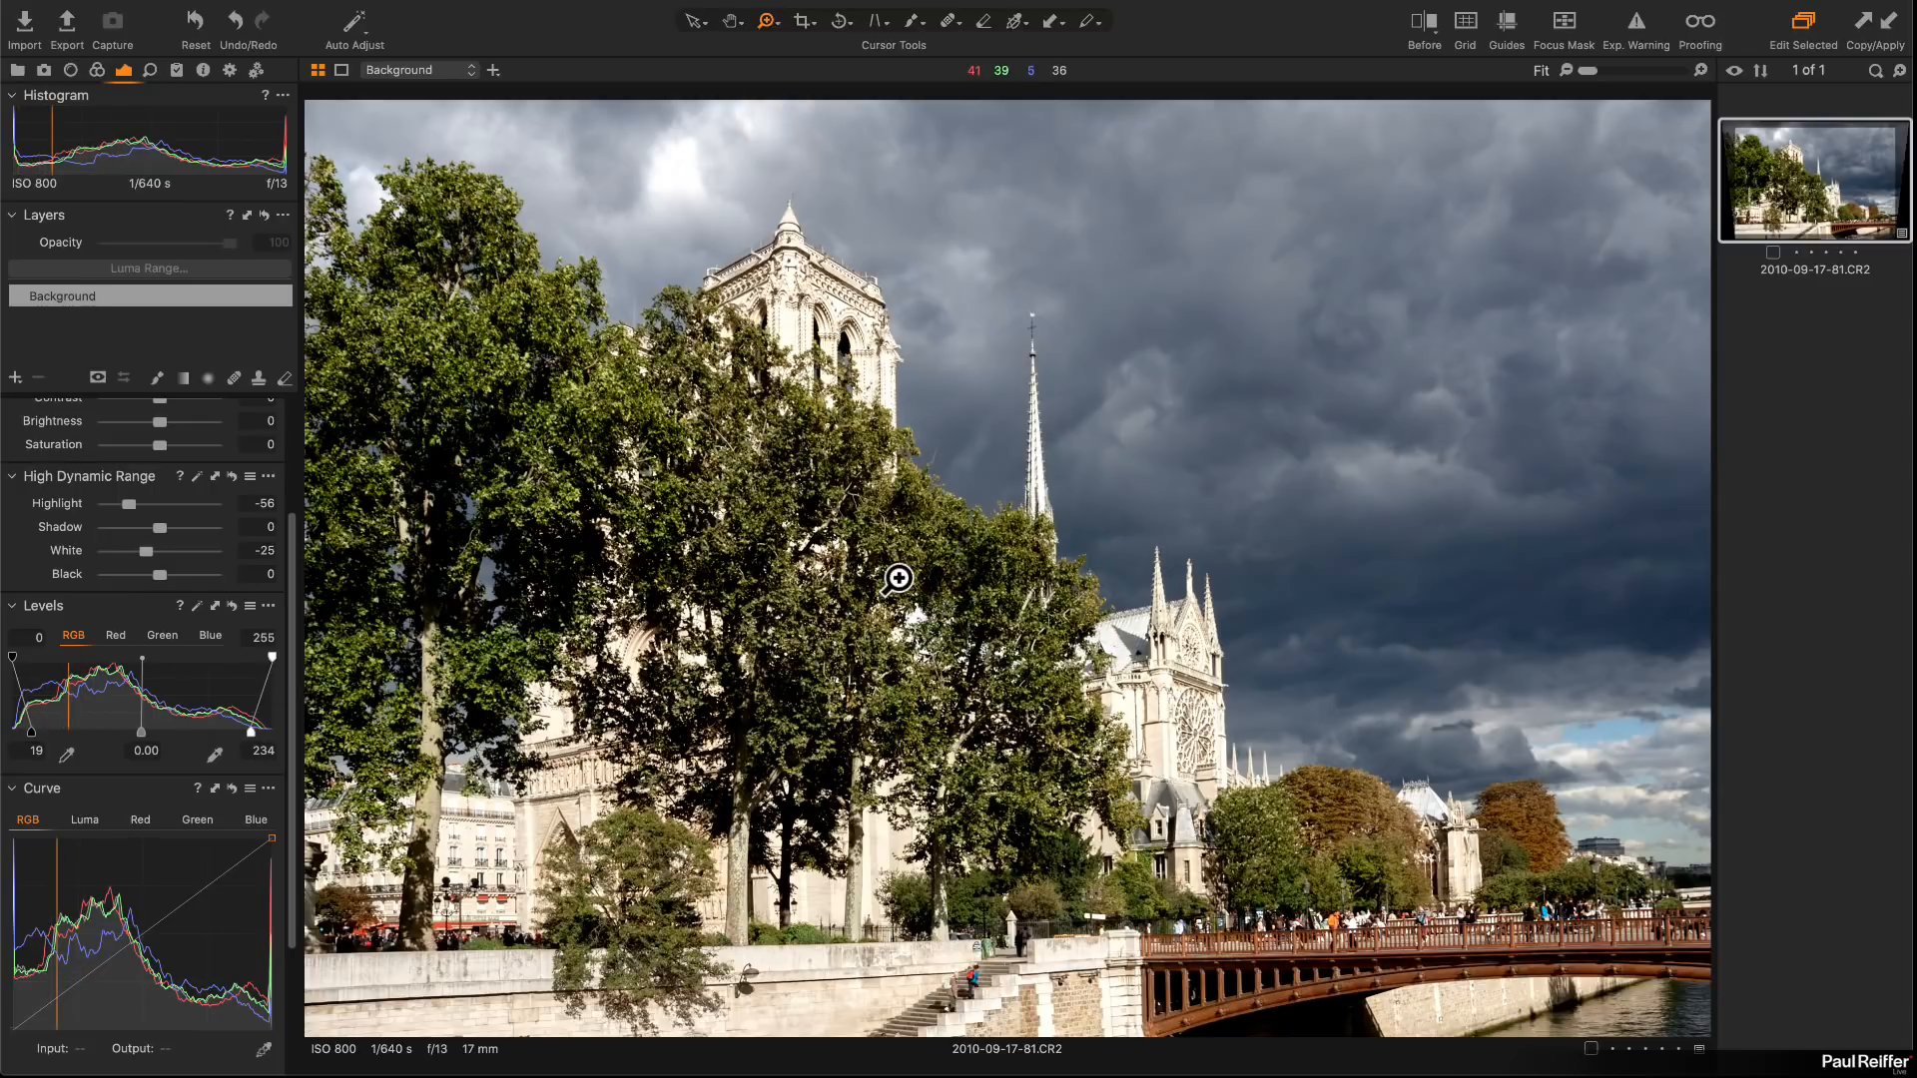
left_click_drag(251, 732, 274, 733)
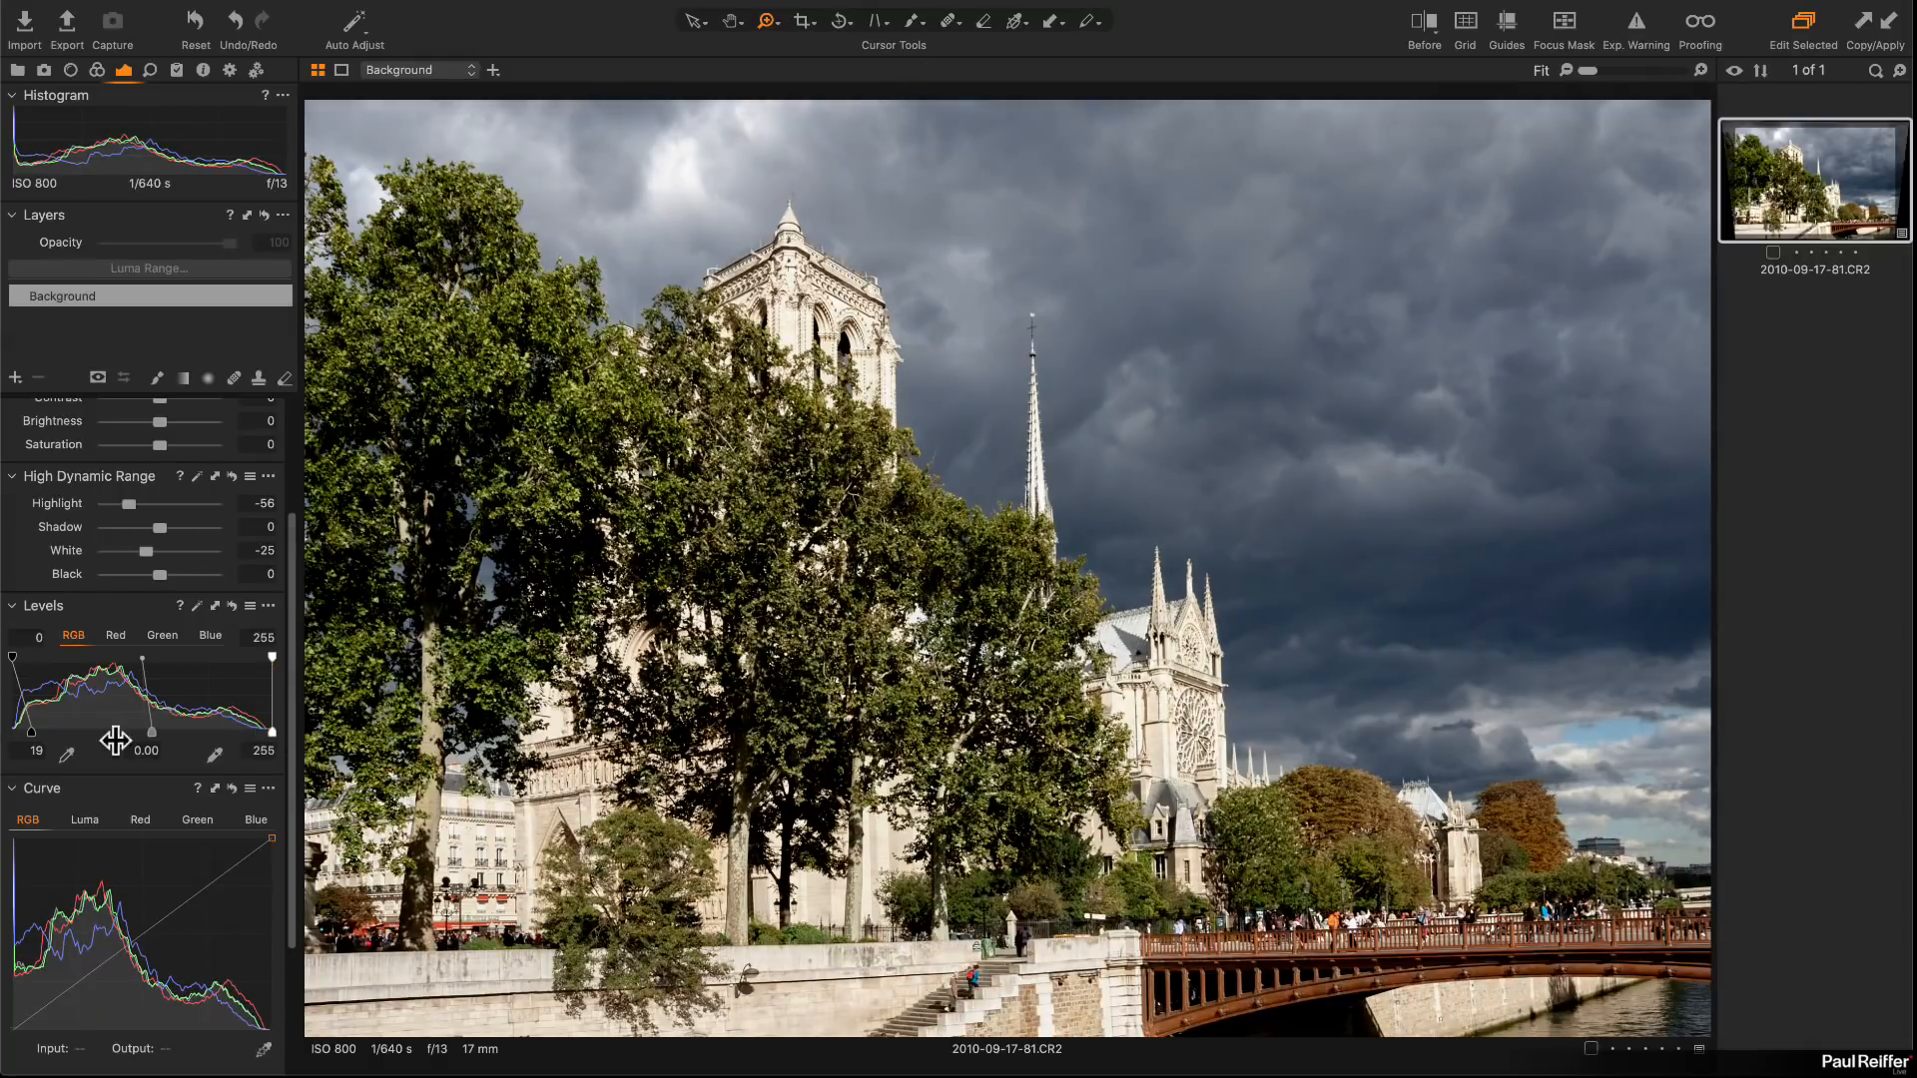
left_click_drag(30, 732, 4, 736)
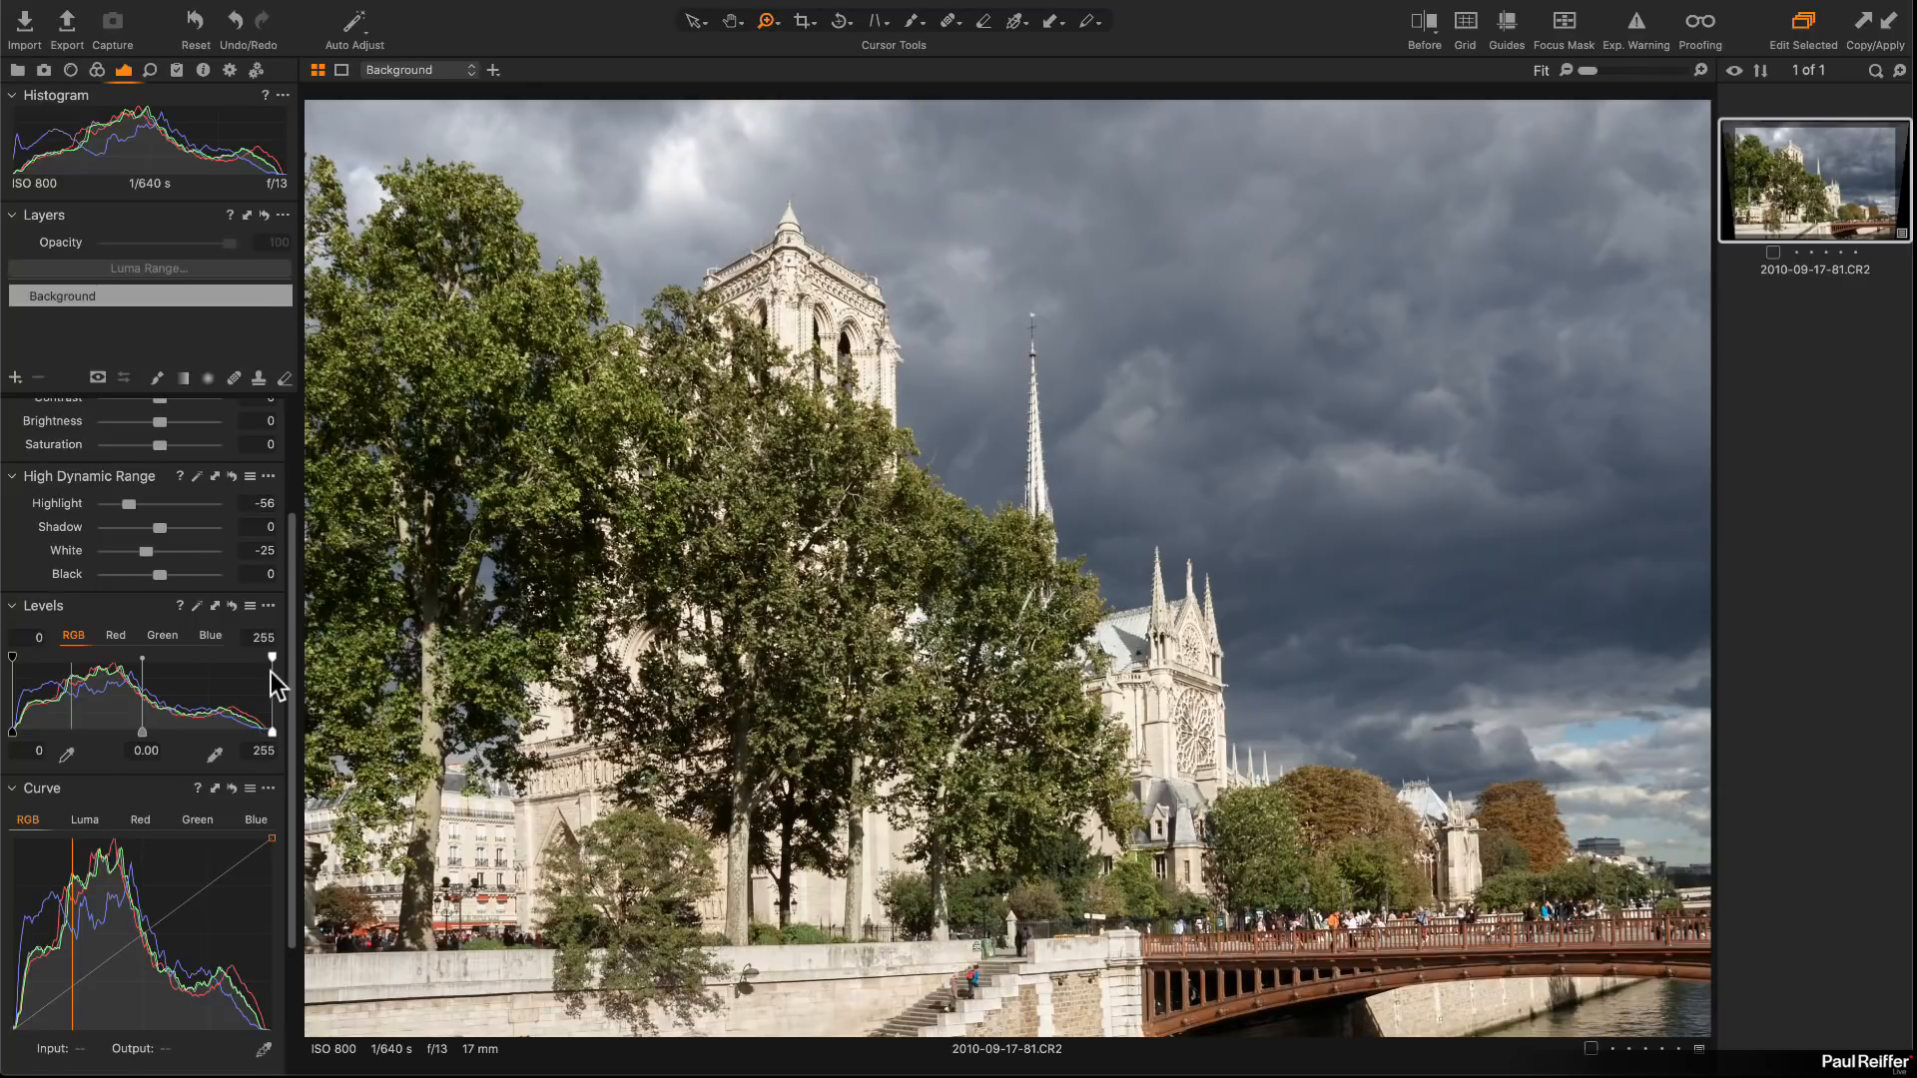
Step: Try RGB Levels output limits of 37 for shadows and 207 for highlights, and restore them to 0 and 255
left_click_drag(270, 657, 221, 657)
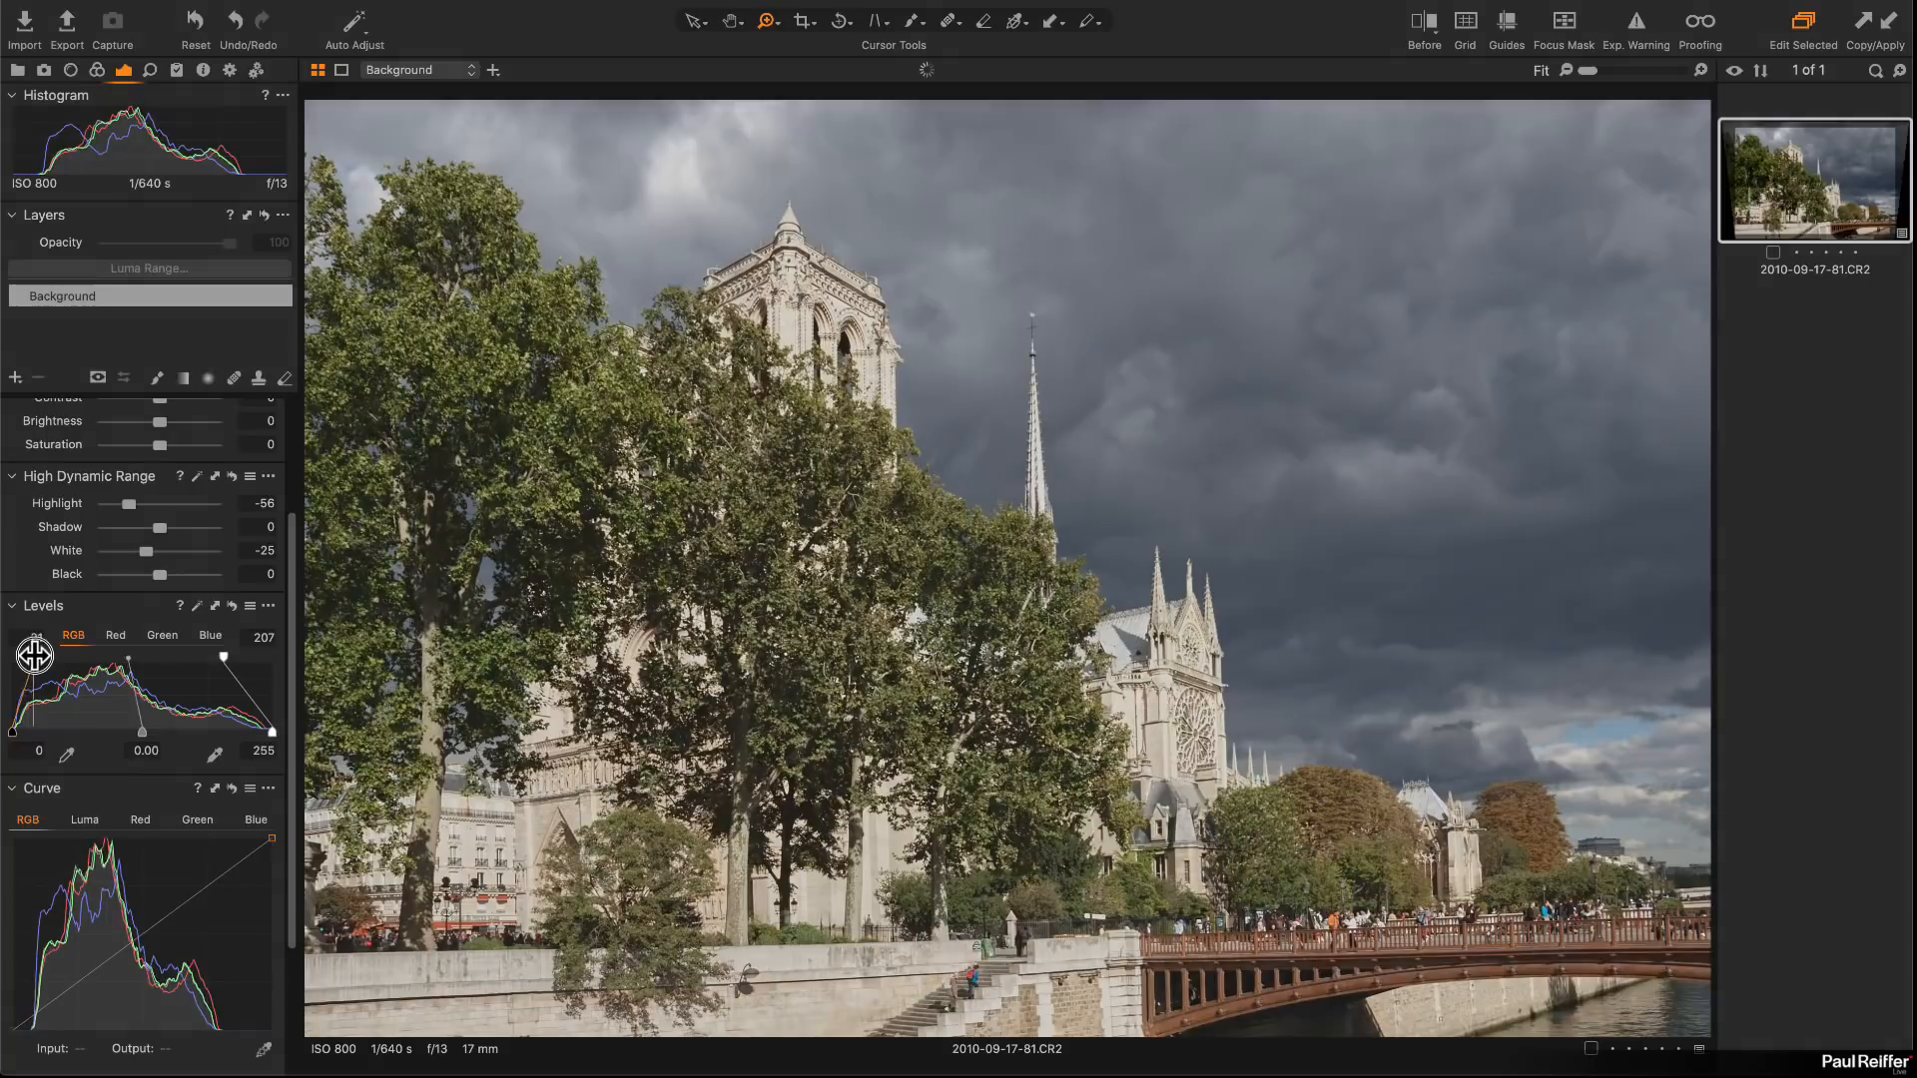
left_click_drag(13, 656, 49, 657)
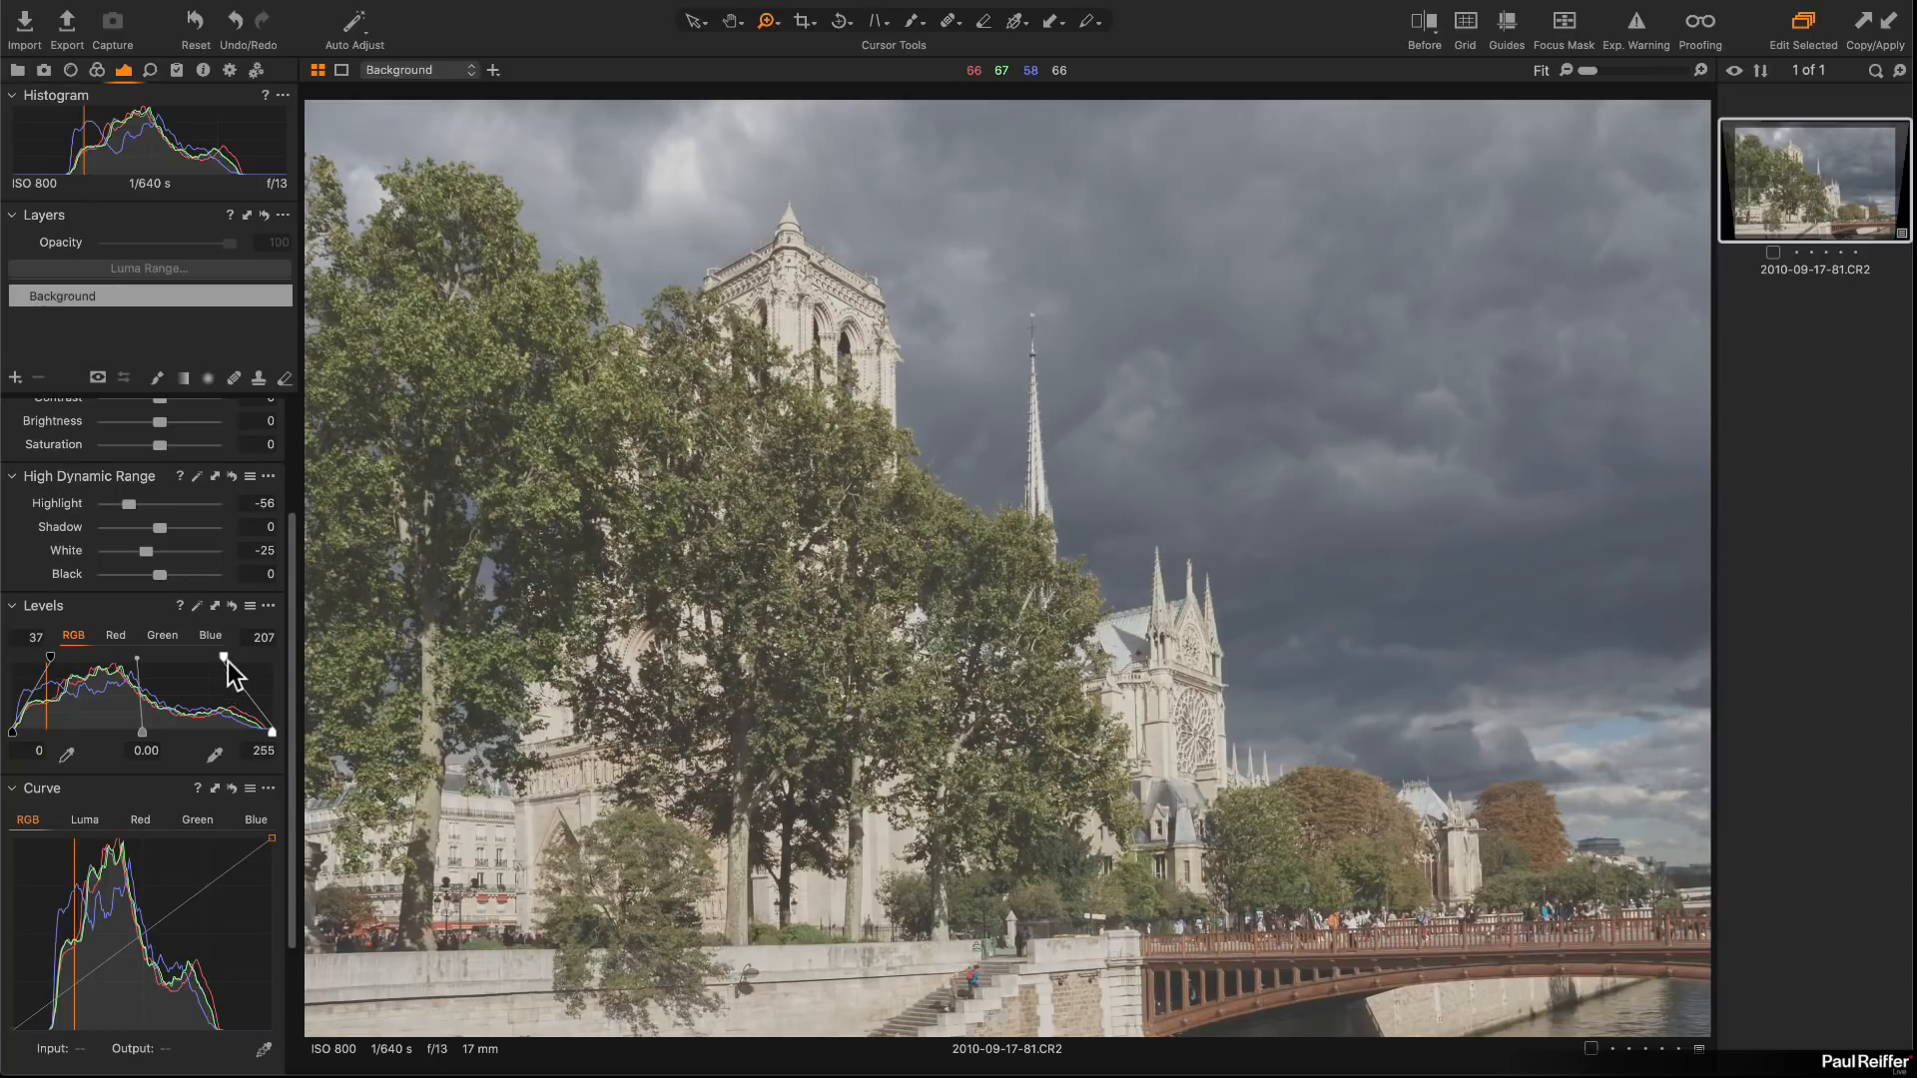
left_click_drag(224, 659, 267, 661)
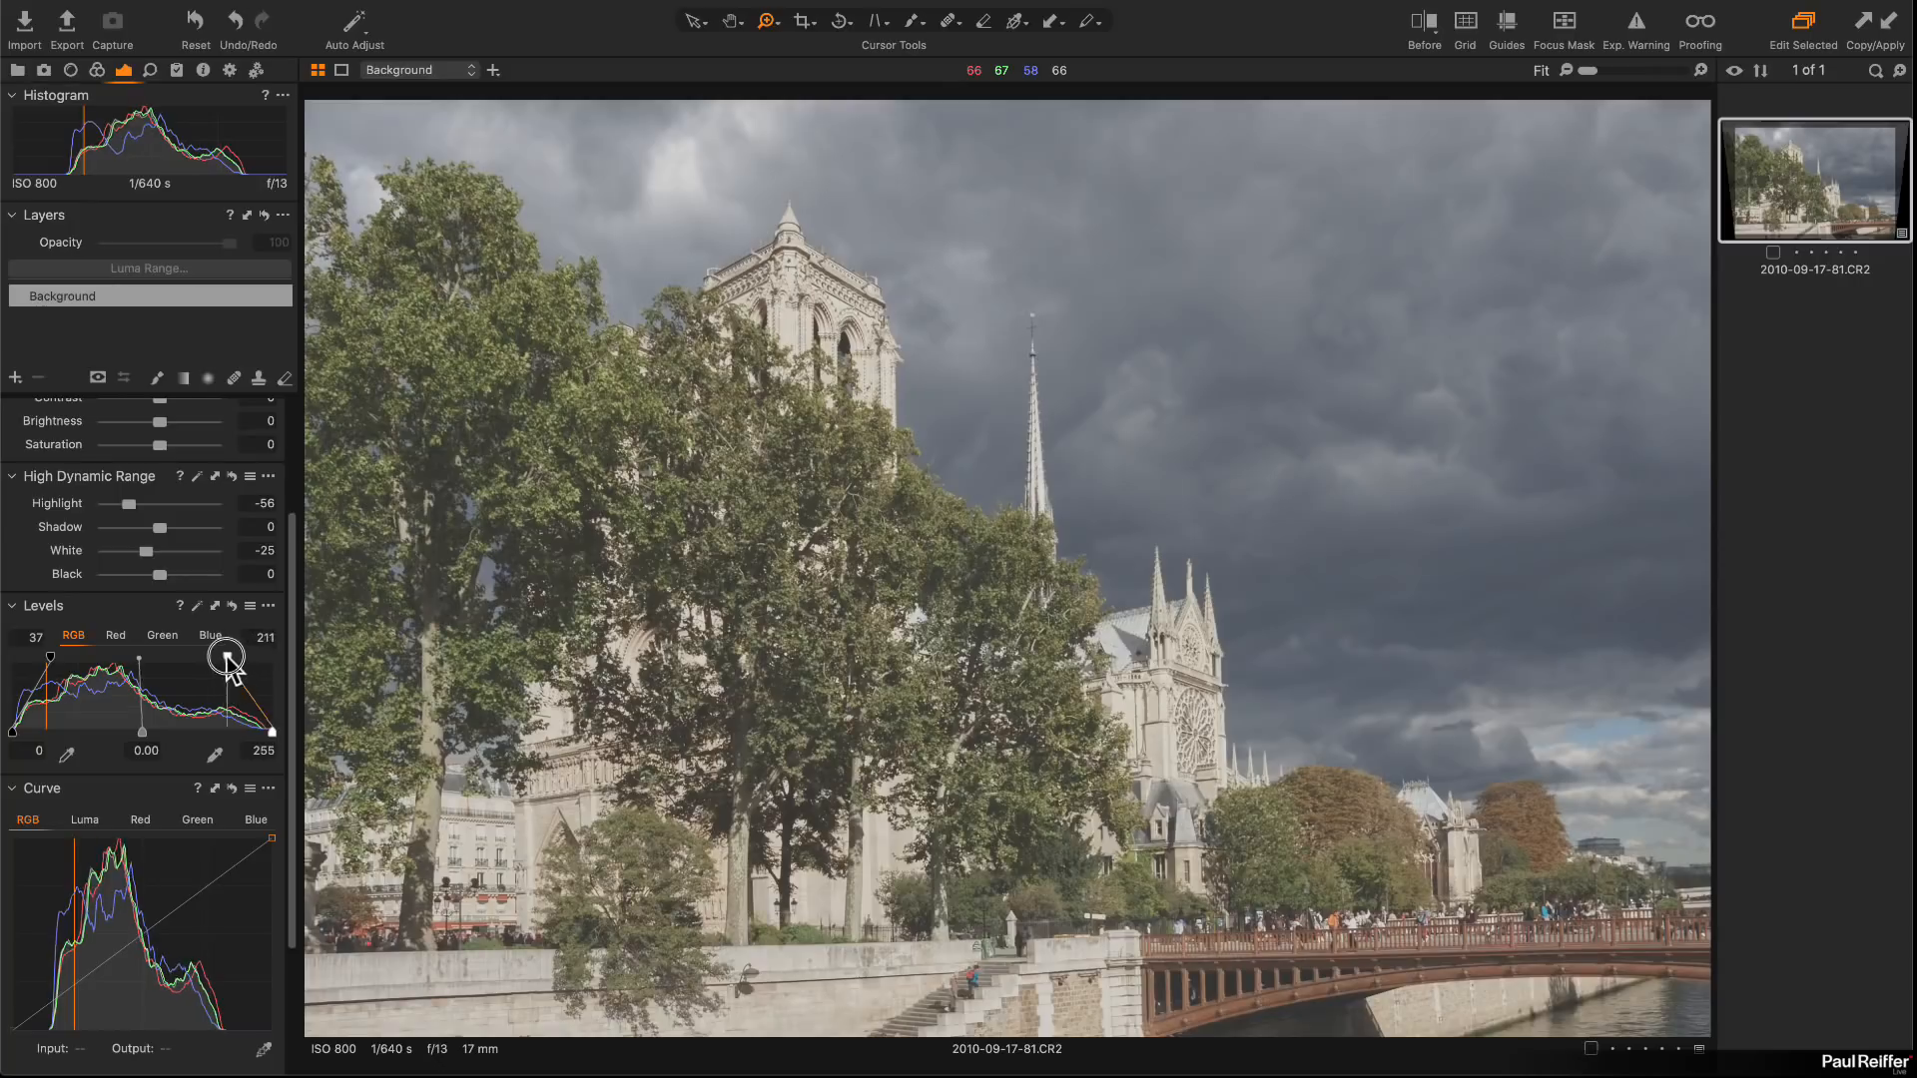
left_click_drag(50, 657, 7, 656)
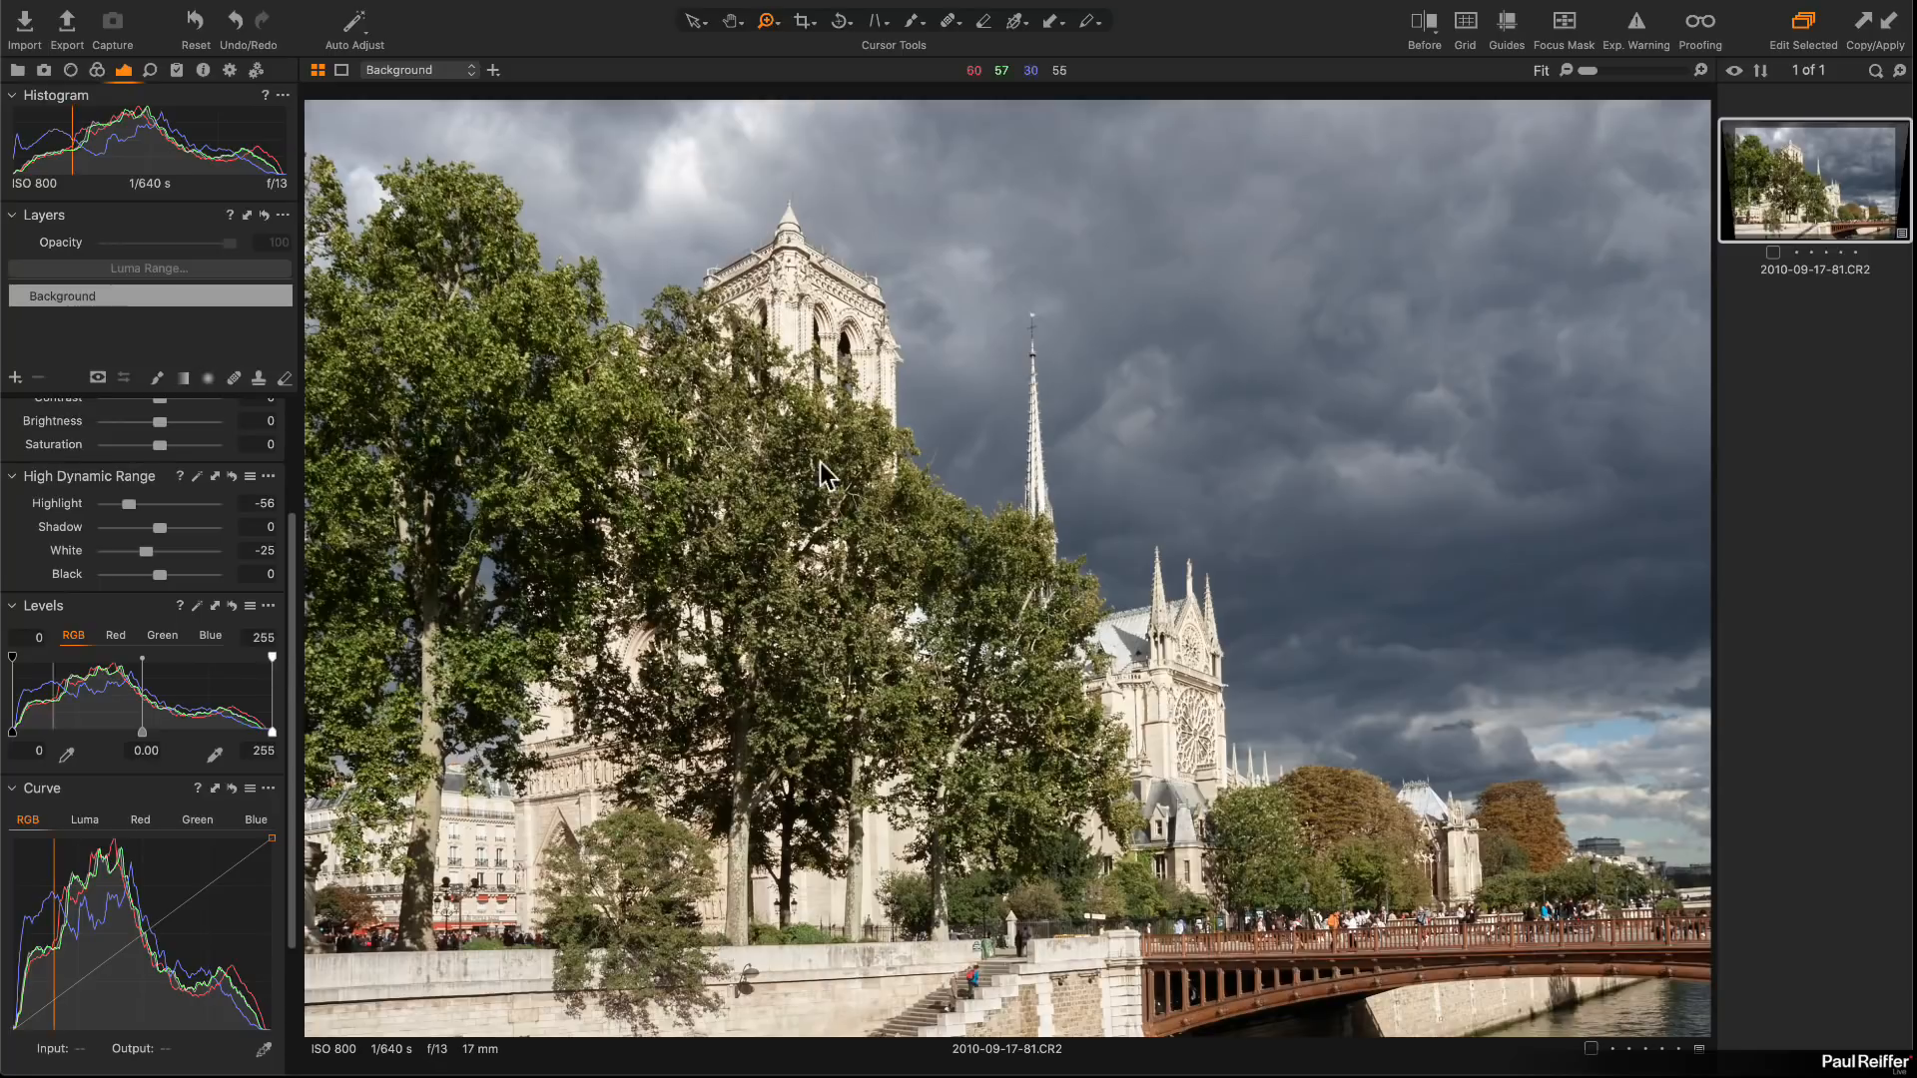
Step: Lower the RGB Levels output highlight limit to 236
left_click(273, 659)
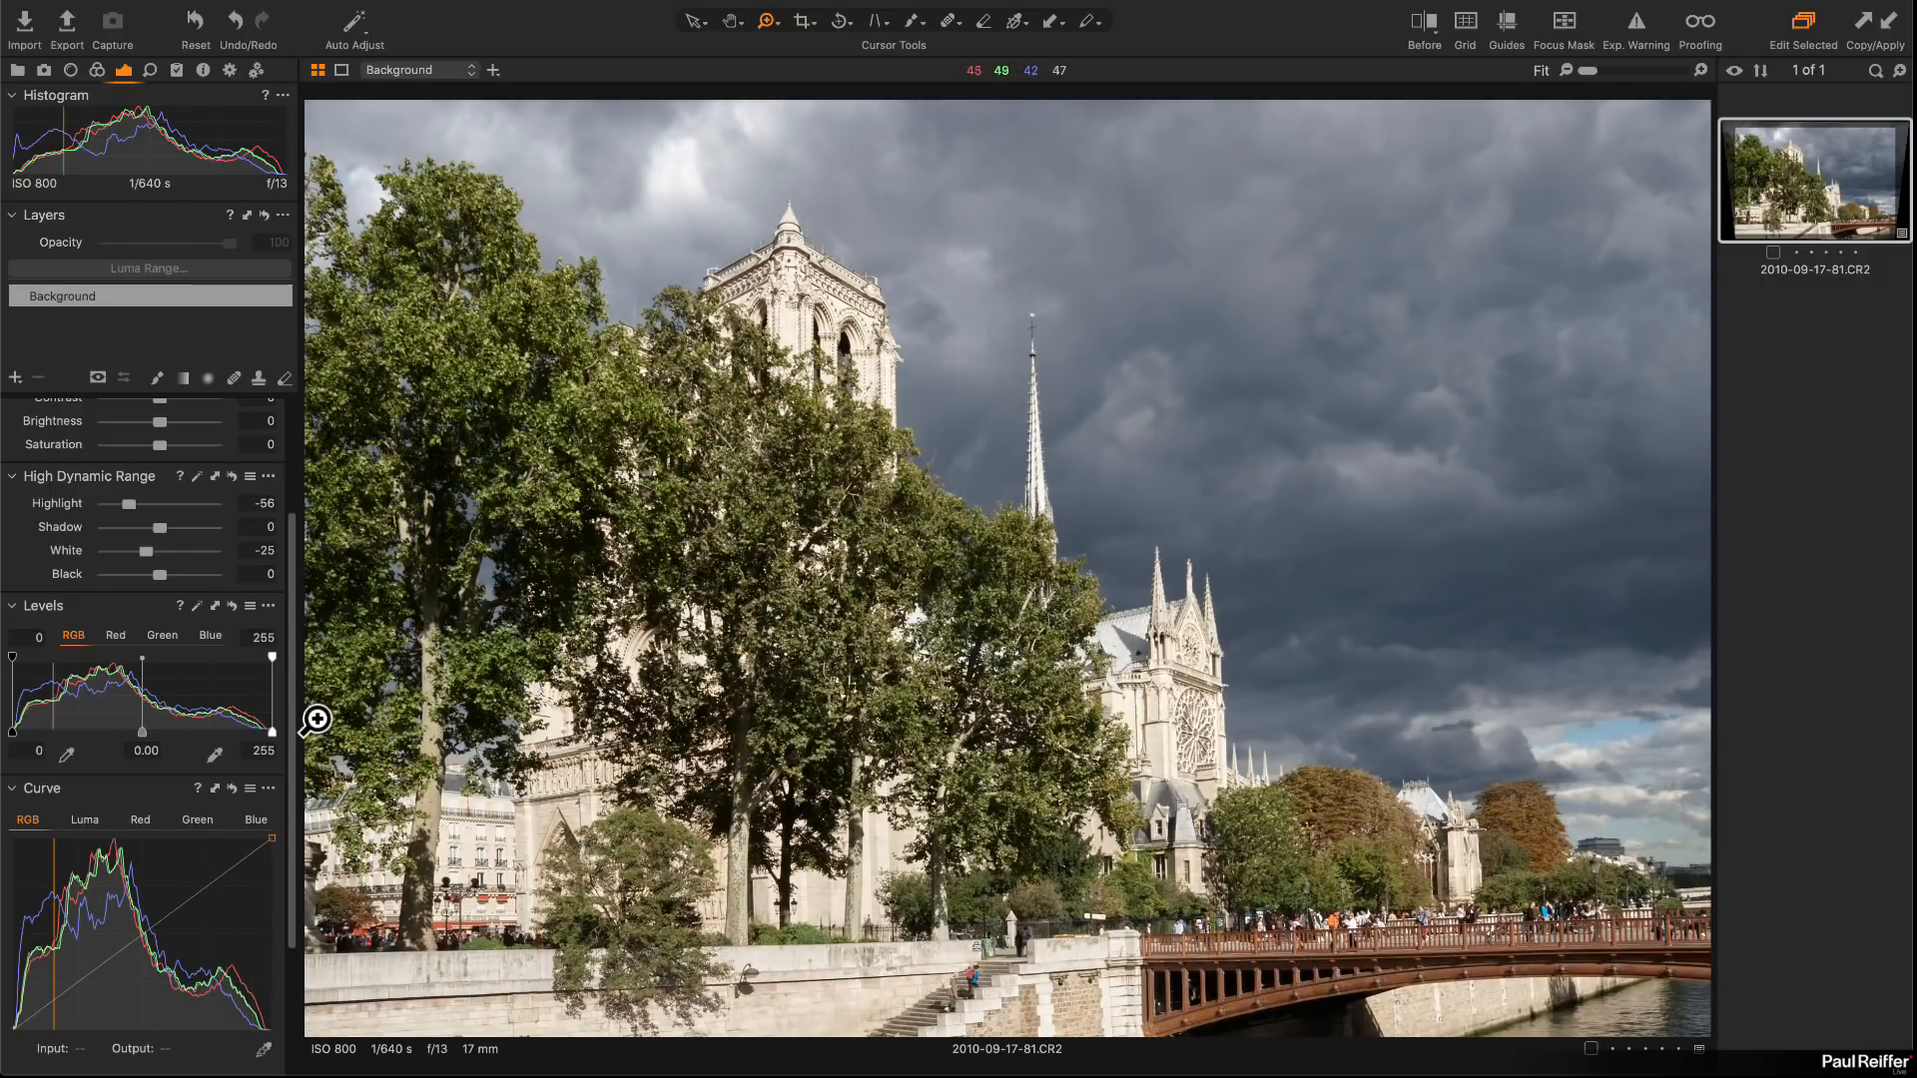
left_click_drag(270, 655, 261, 656)
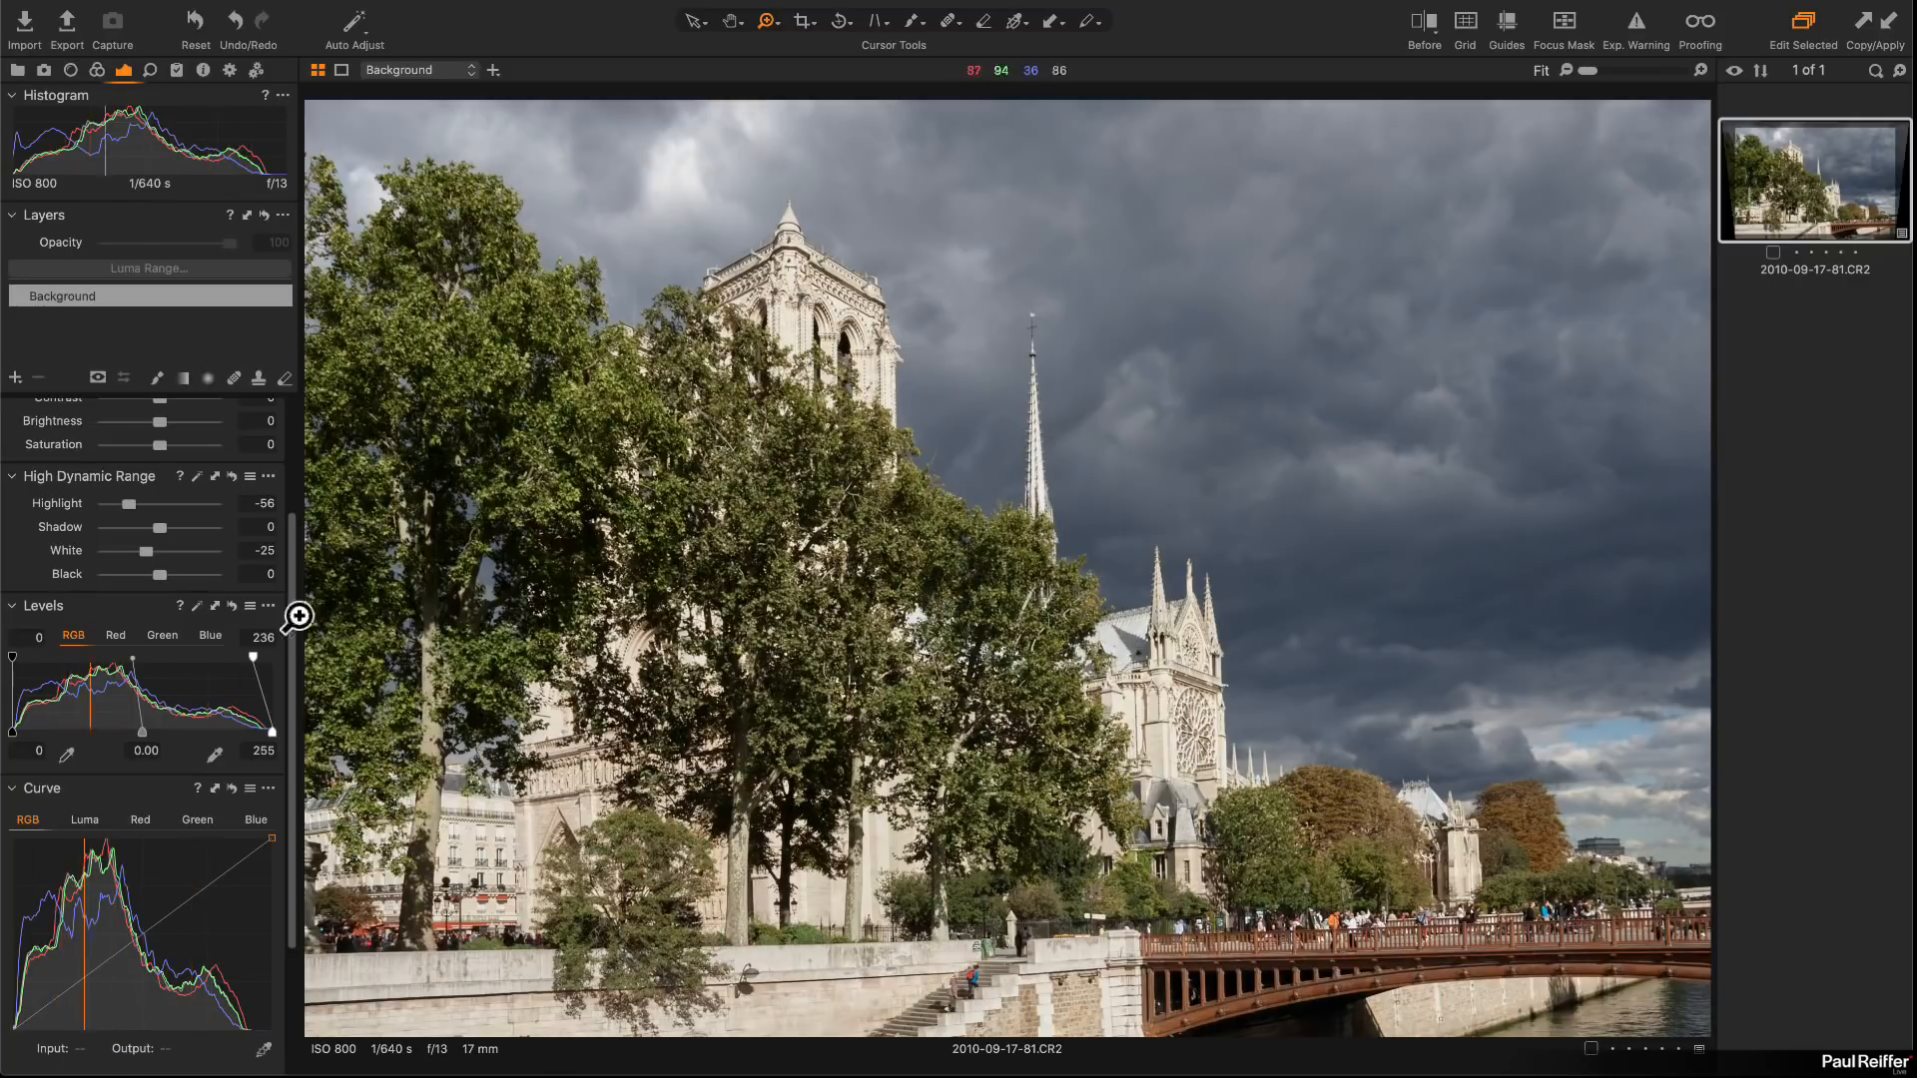
Step: Add a radial gradient mask over the trees in front of the cathedral, recentre it lower, widen its outer falloff, and show the mask
left_click(207, 379)
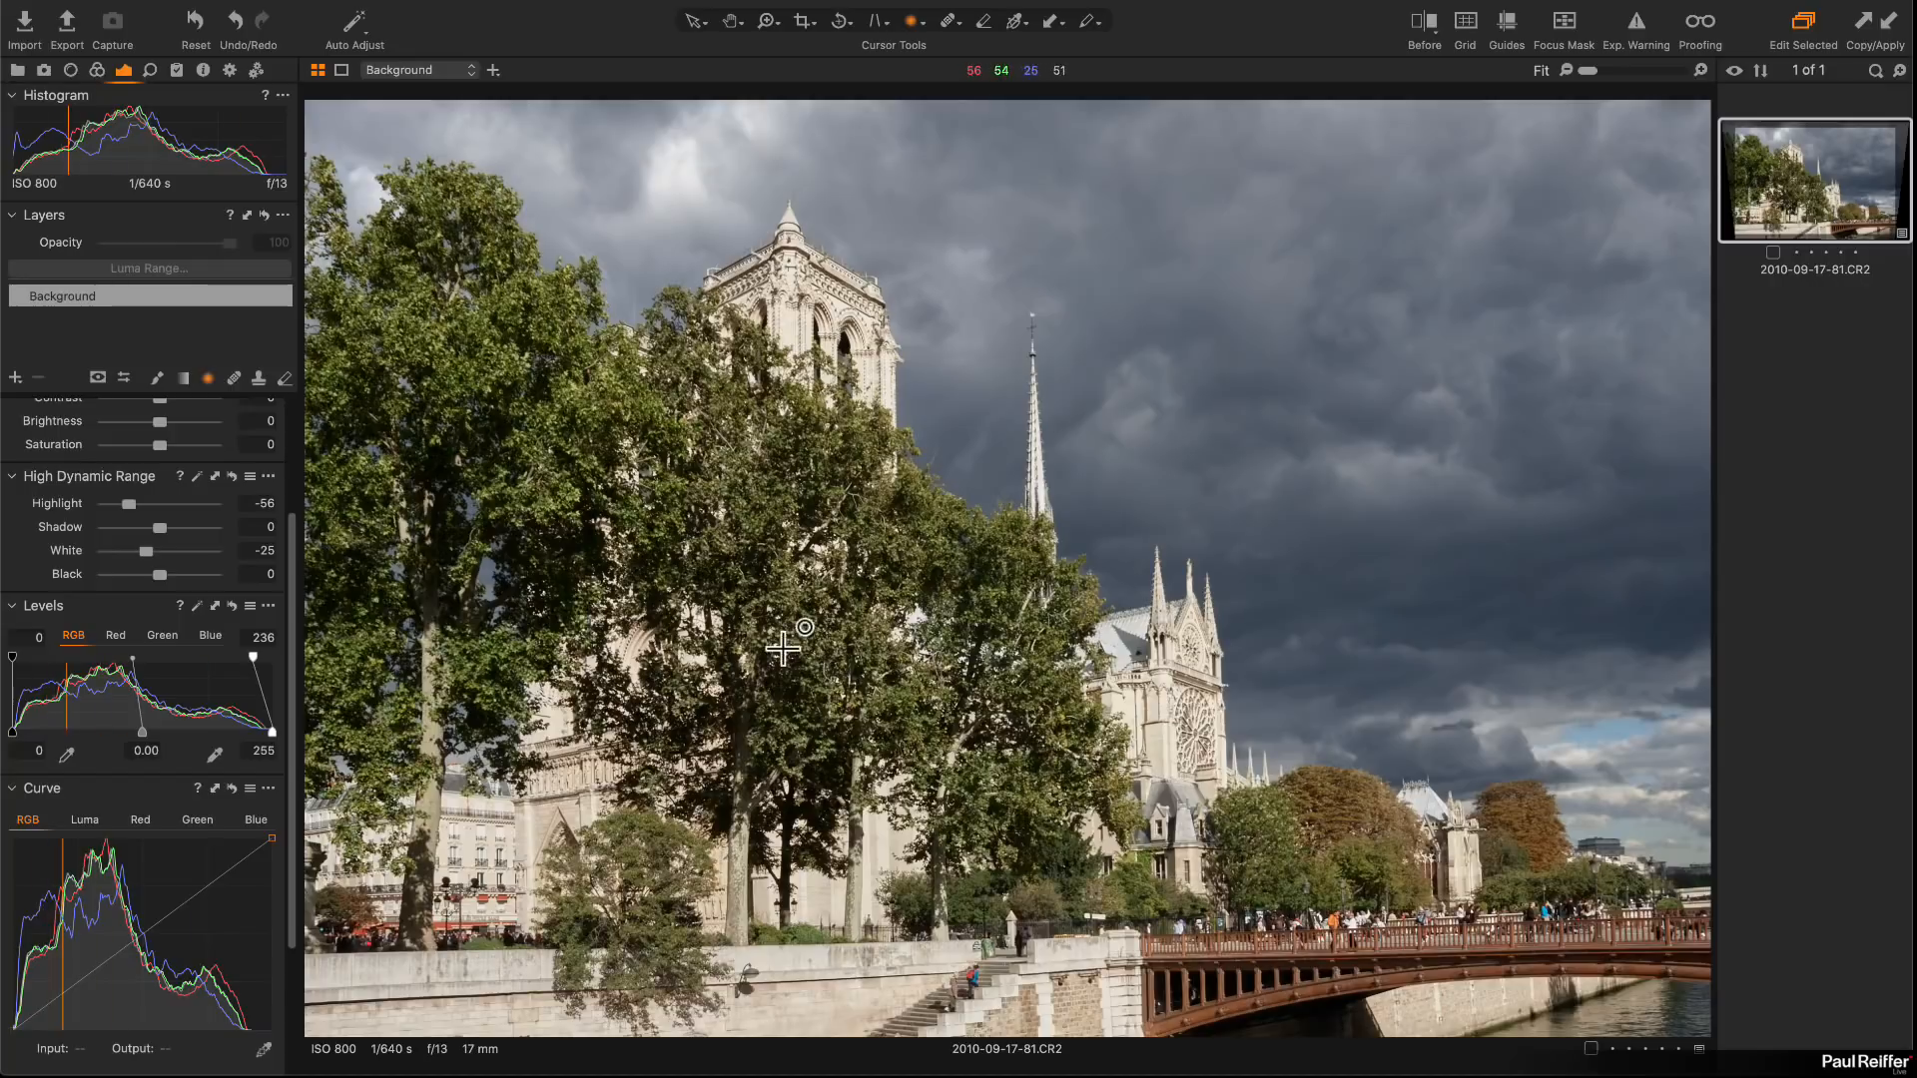
left_click_drag(709, 657, 1177, 672)
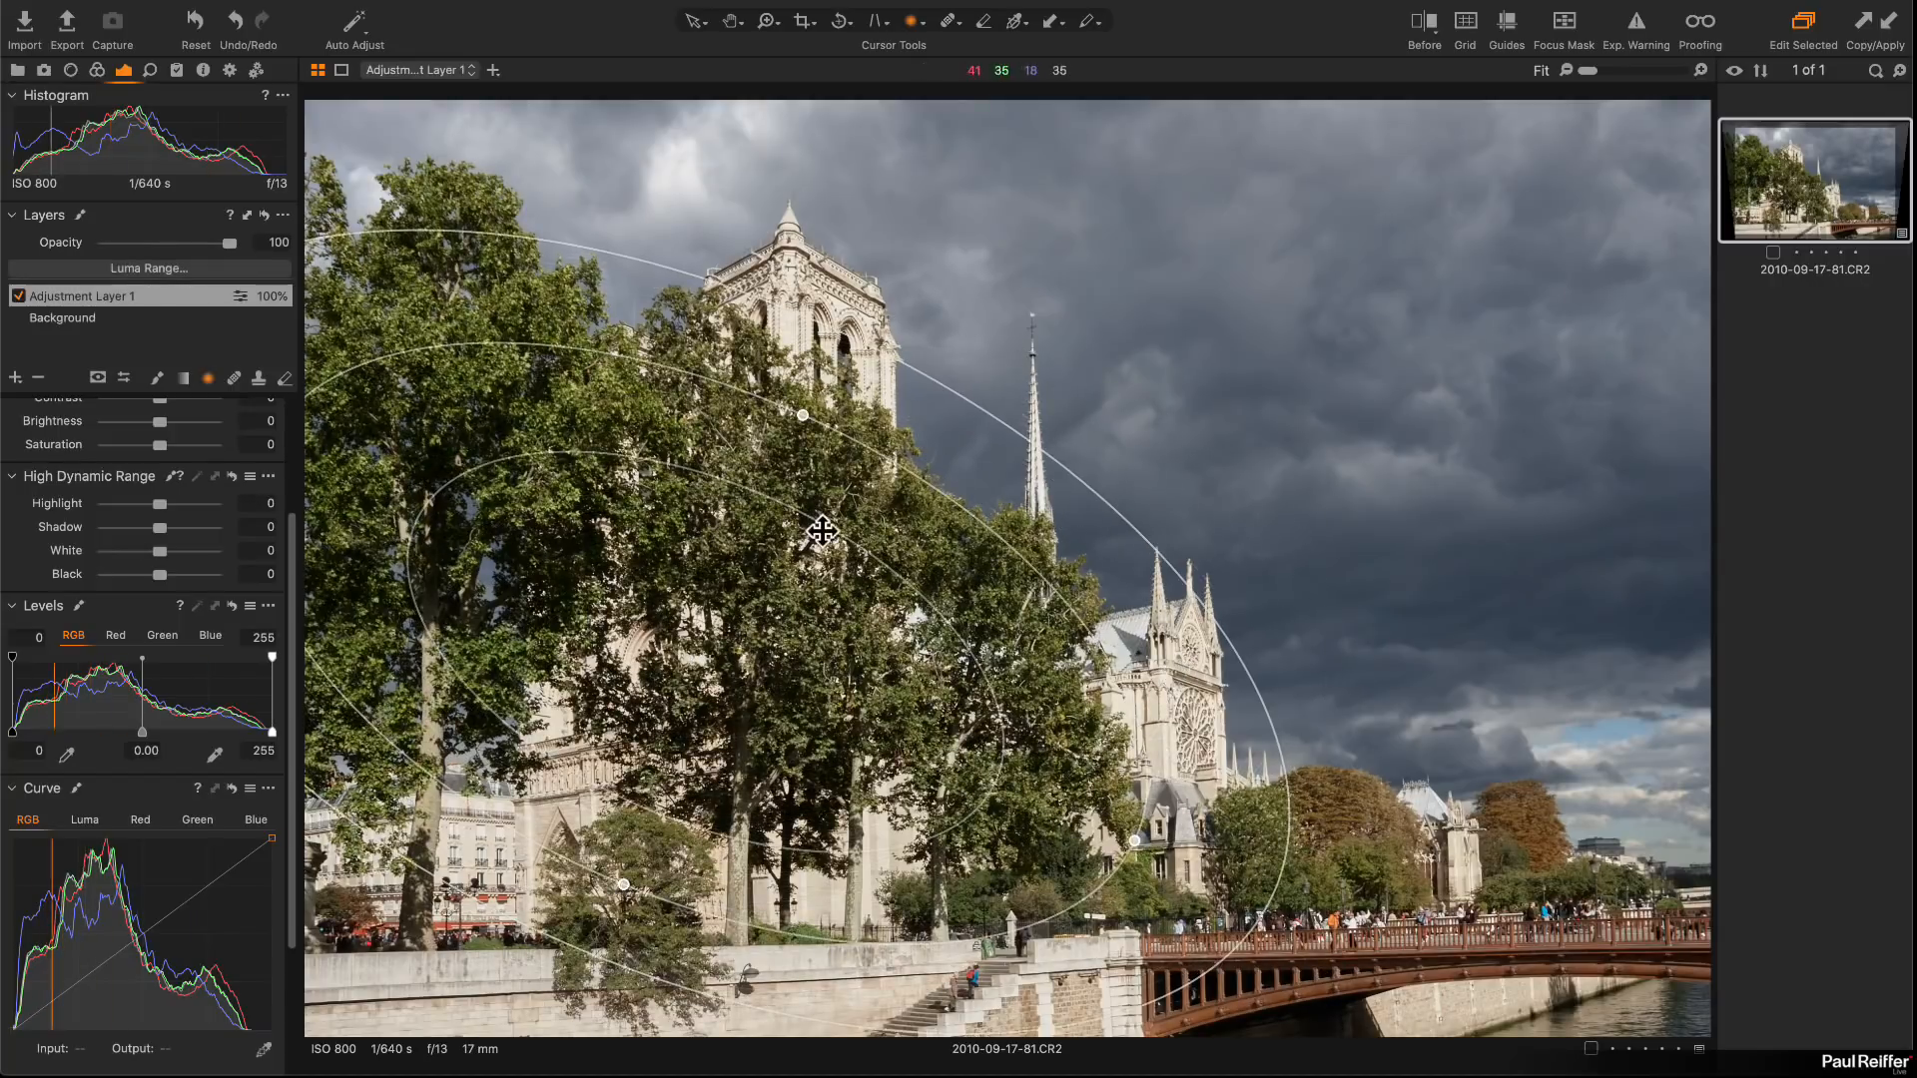
left_click_drag(828, 529, 828, 727)
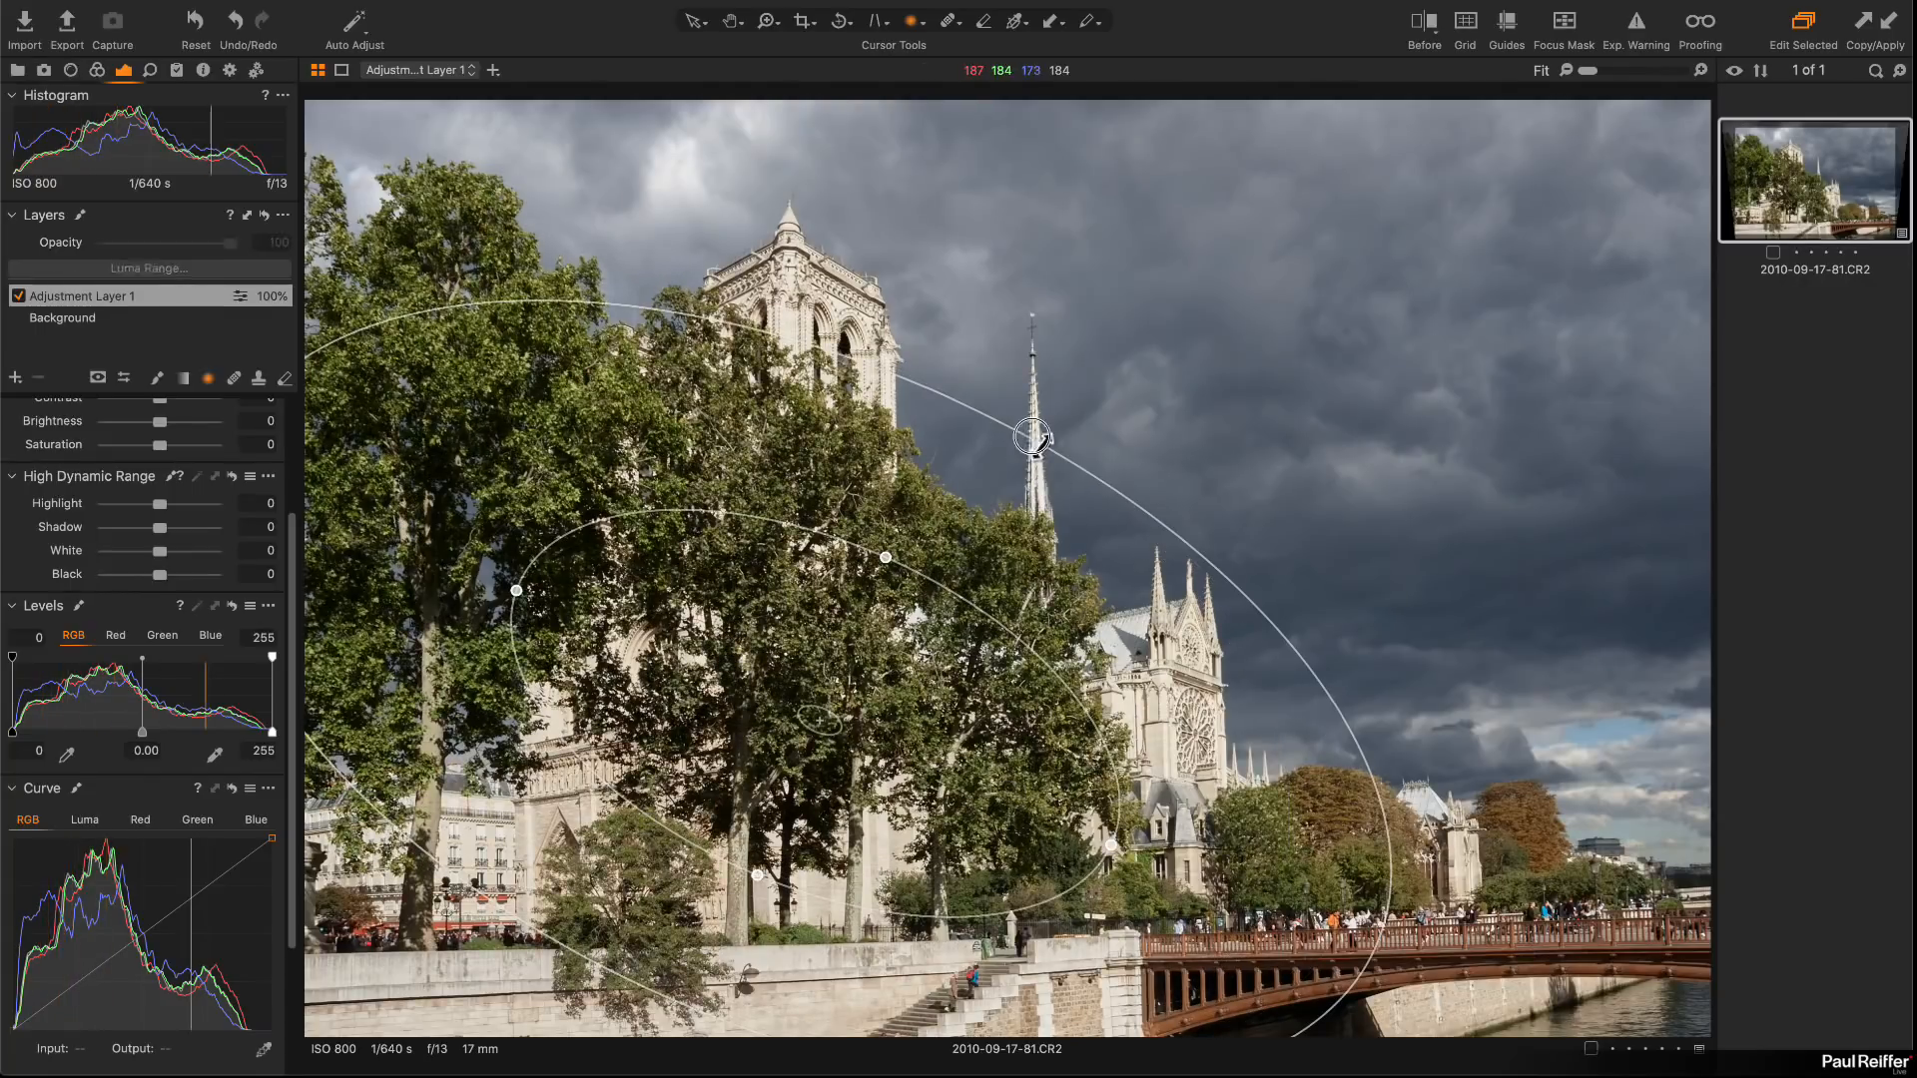
left_click_drag(1033, 451, 1094, 371)
key("m")
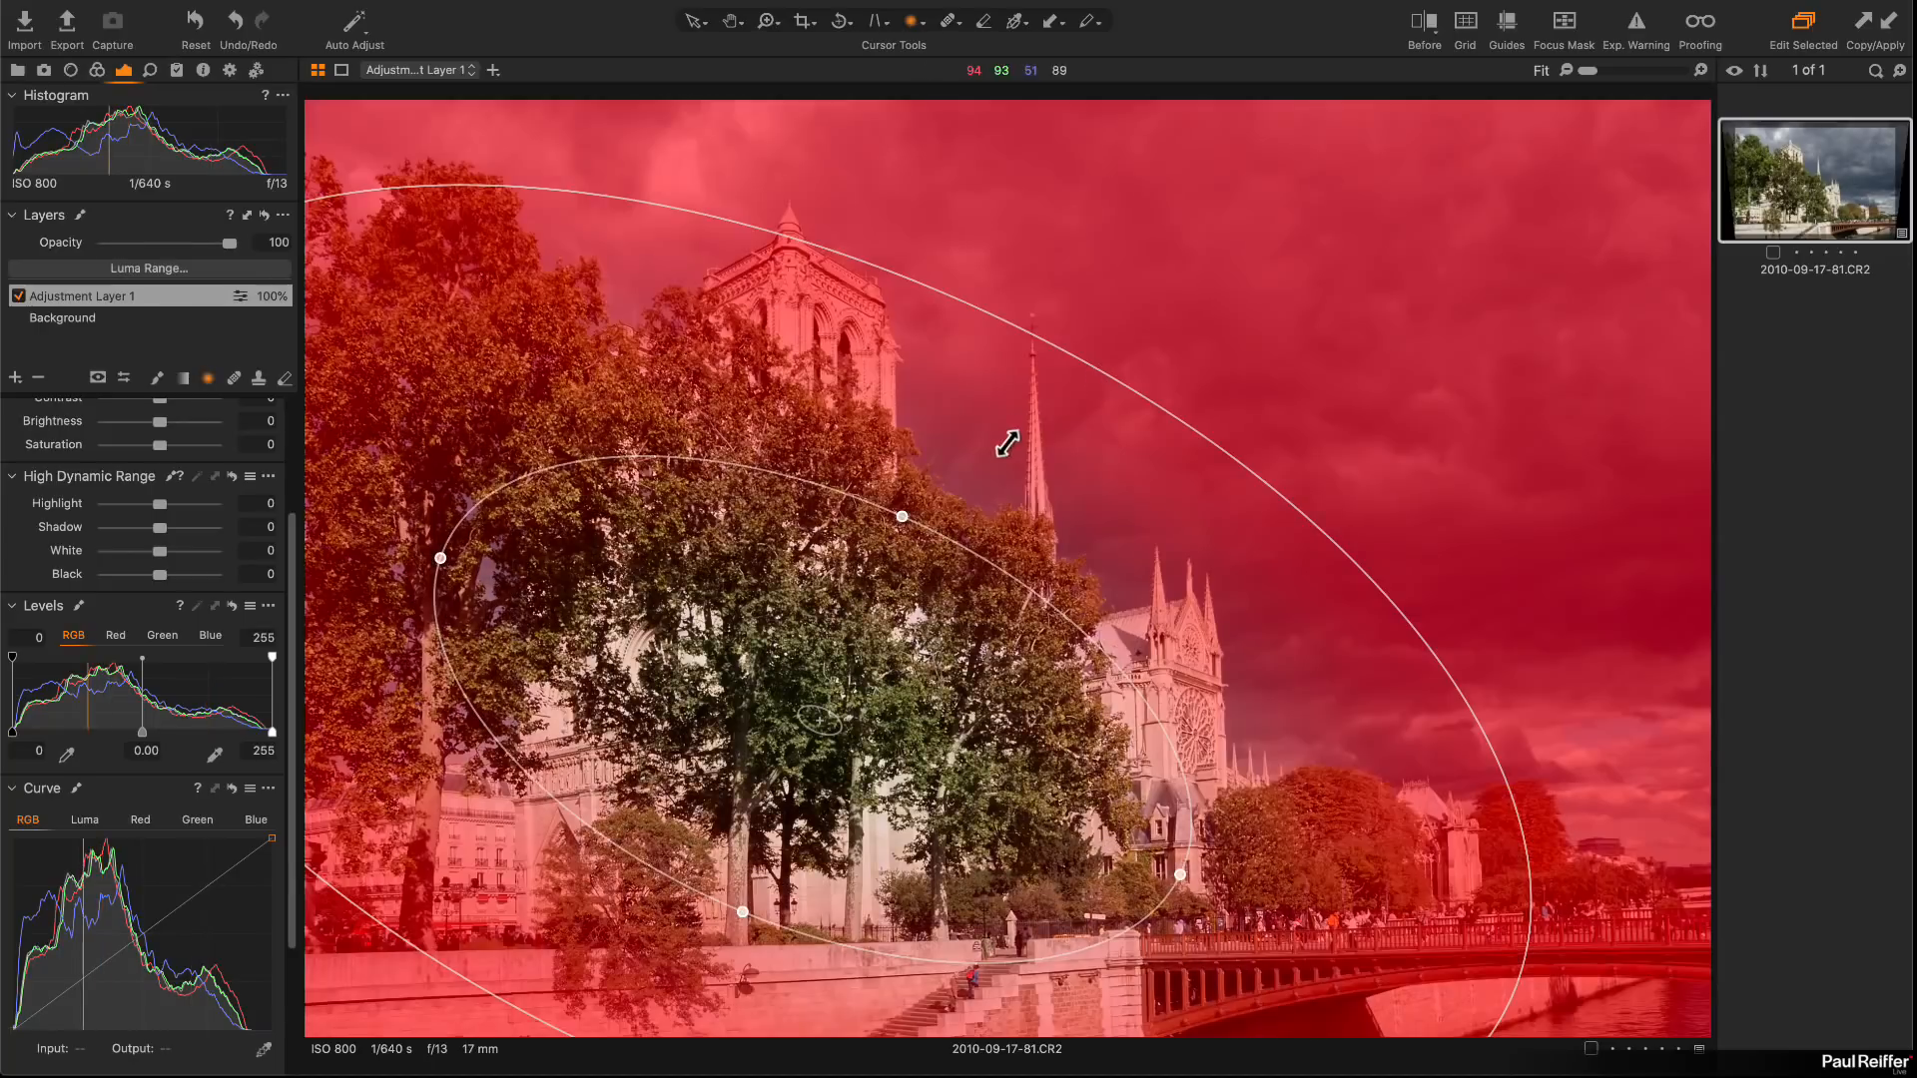
Step: Widen the radial mask's middle ellipse over the trees, narrow its outer falloff slightly, and rotate the mask clockwise
left_click_drag(832, 710, 956, 655)
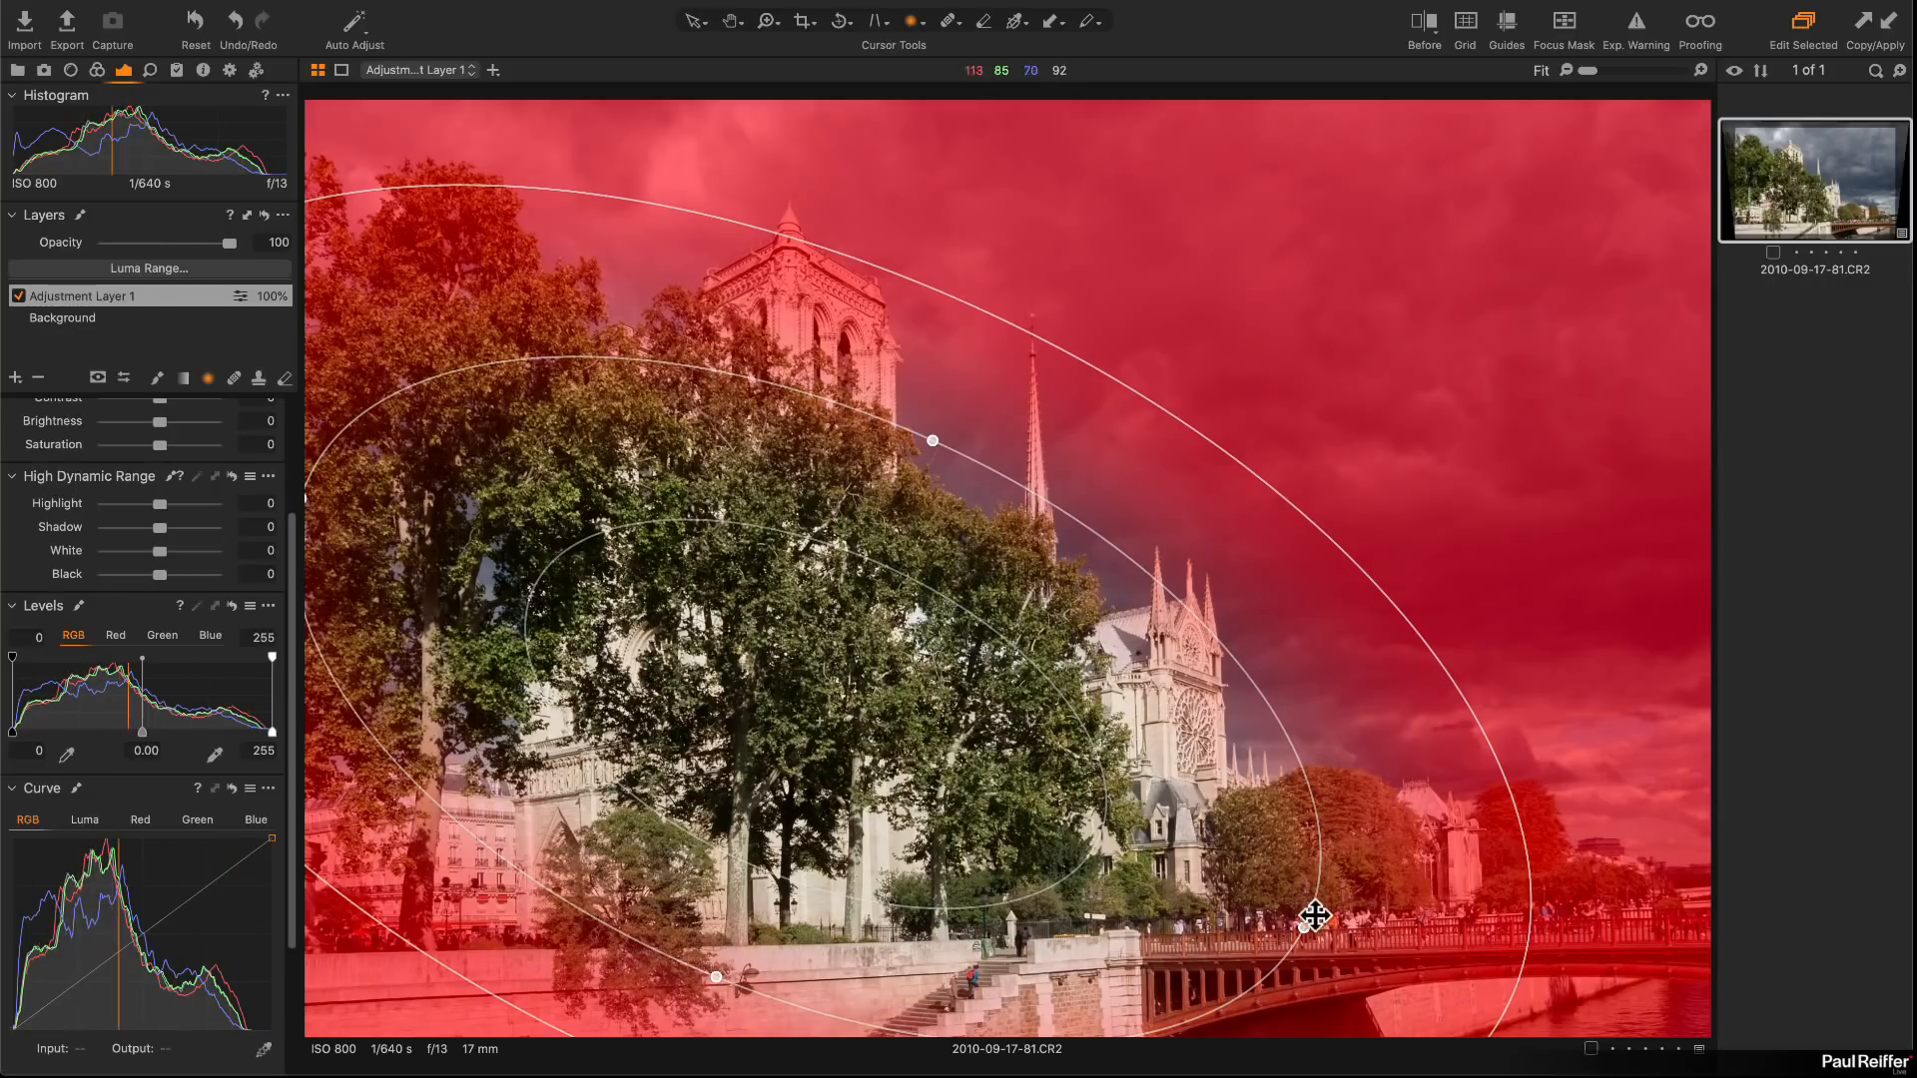
mouse_move(1306, 932)
left_mouse_down()
mouse_move(1113, 870)
mouse_move(1300, 955)
left_mouse_up()
mouse_move(933, 437)
left_mouse_down()
mouse_move(933, 415)
mouse_move(929, 460)
left_mouse_up()
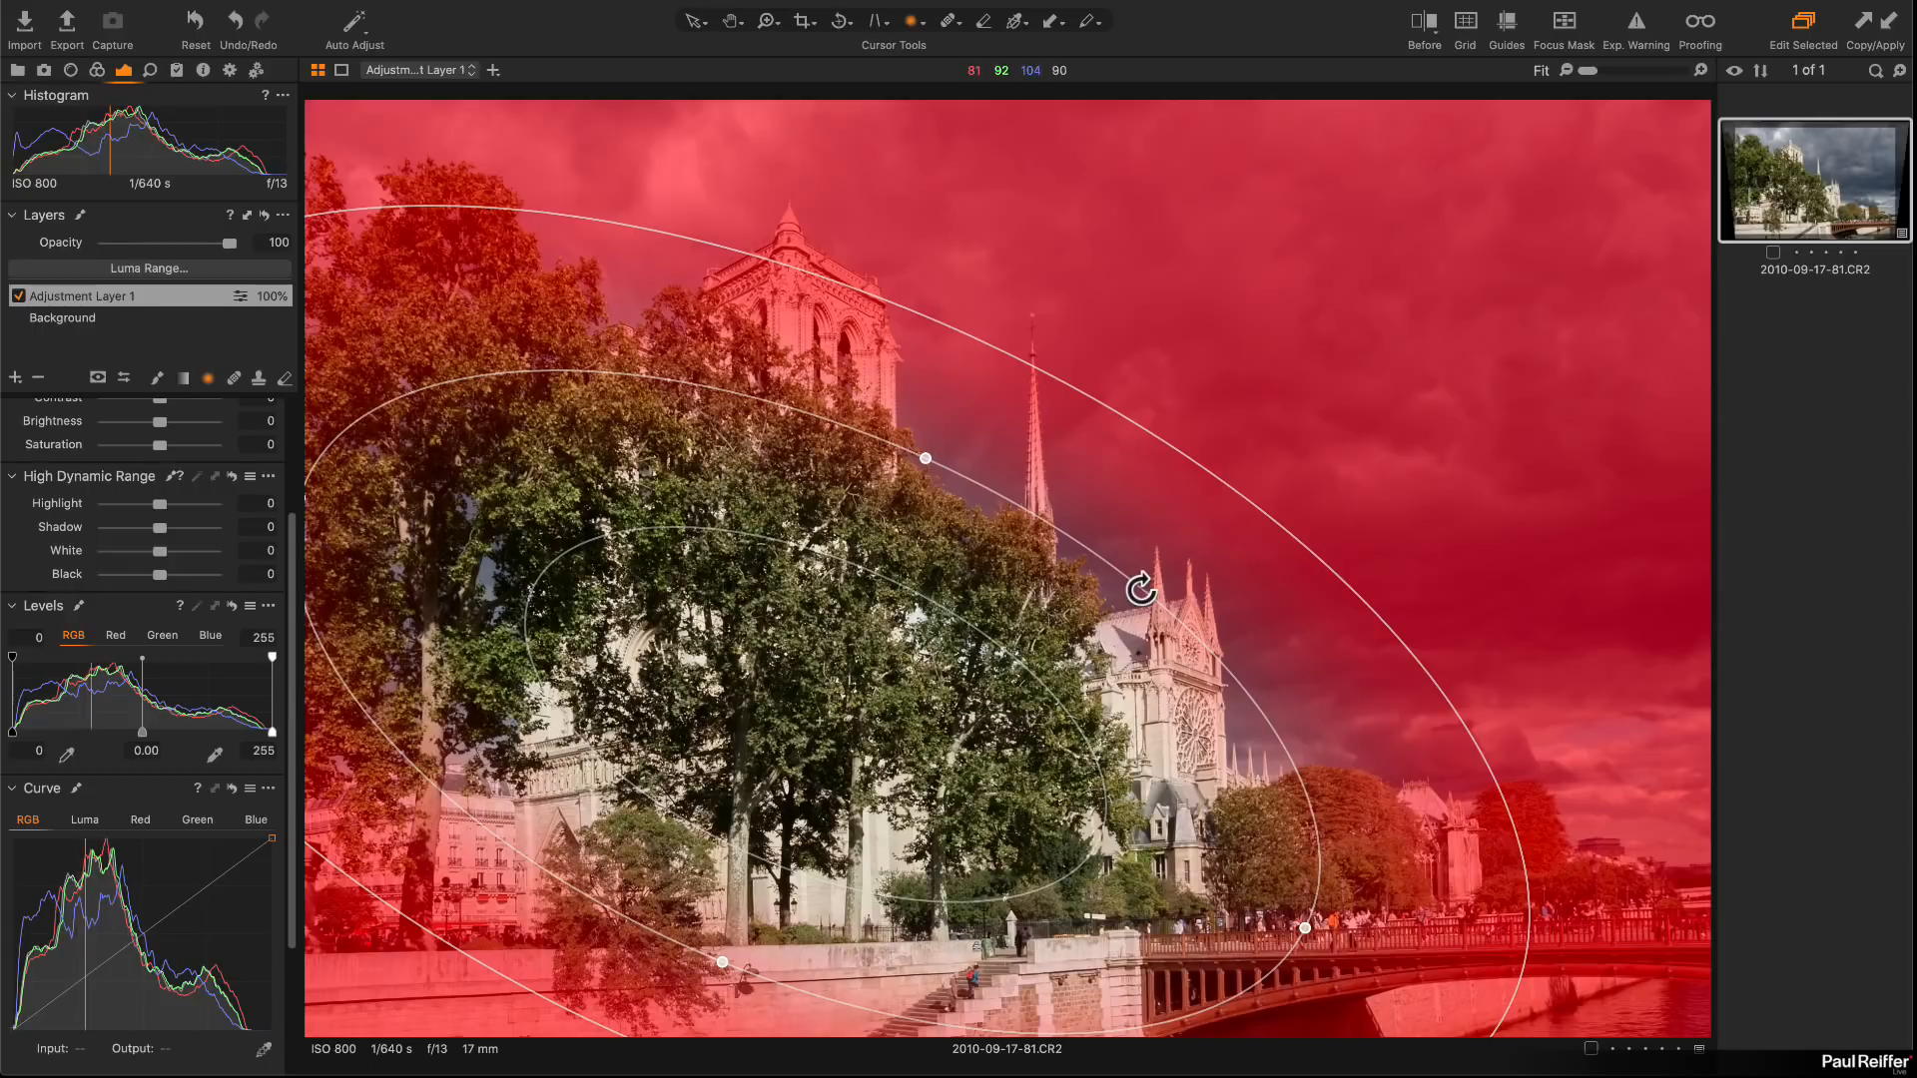
left_click_drag(1152, 595, 1151, 663)
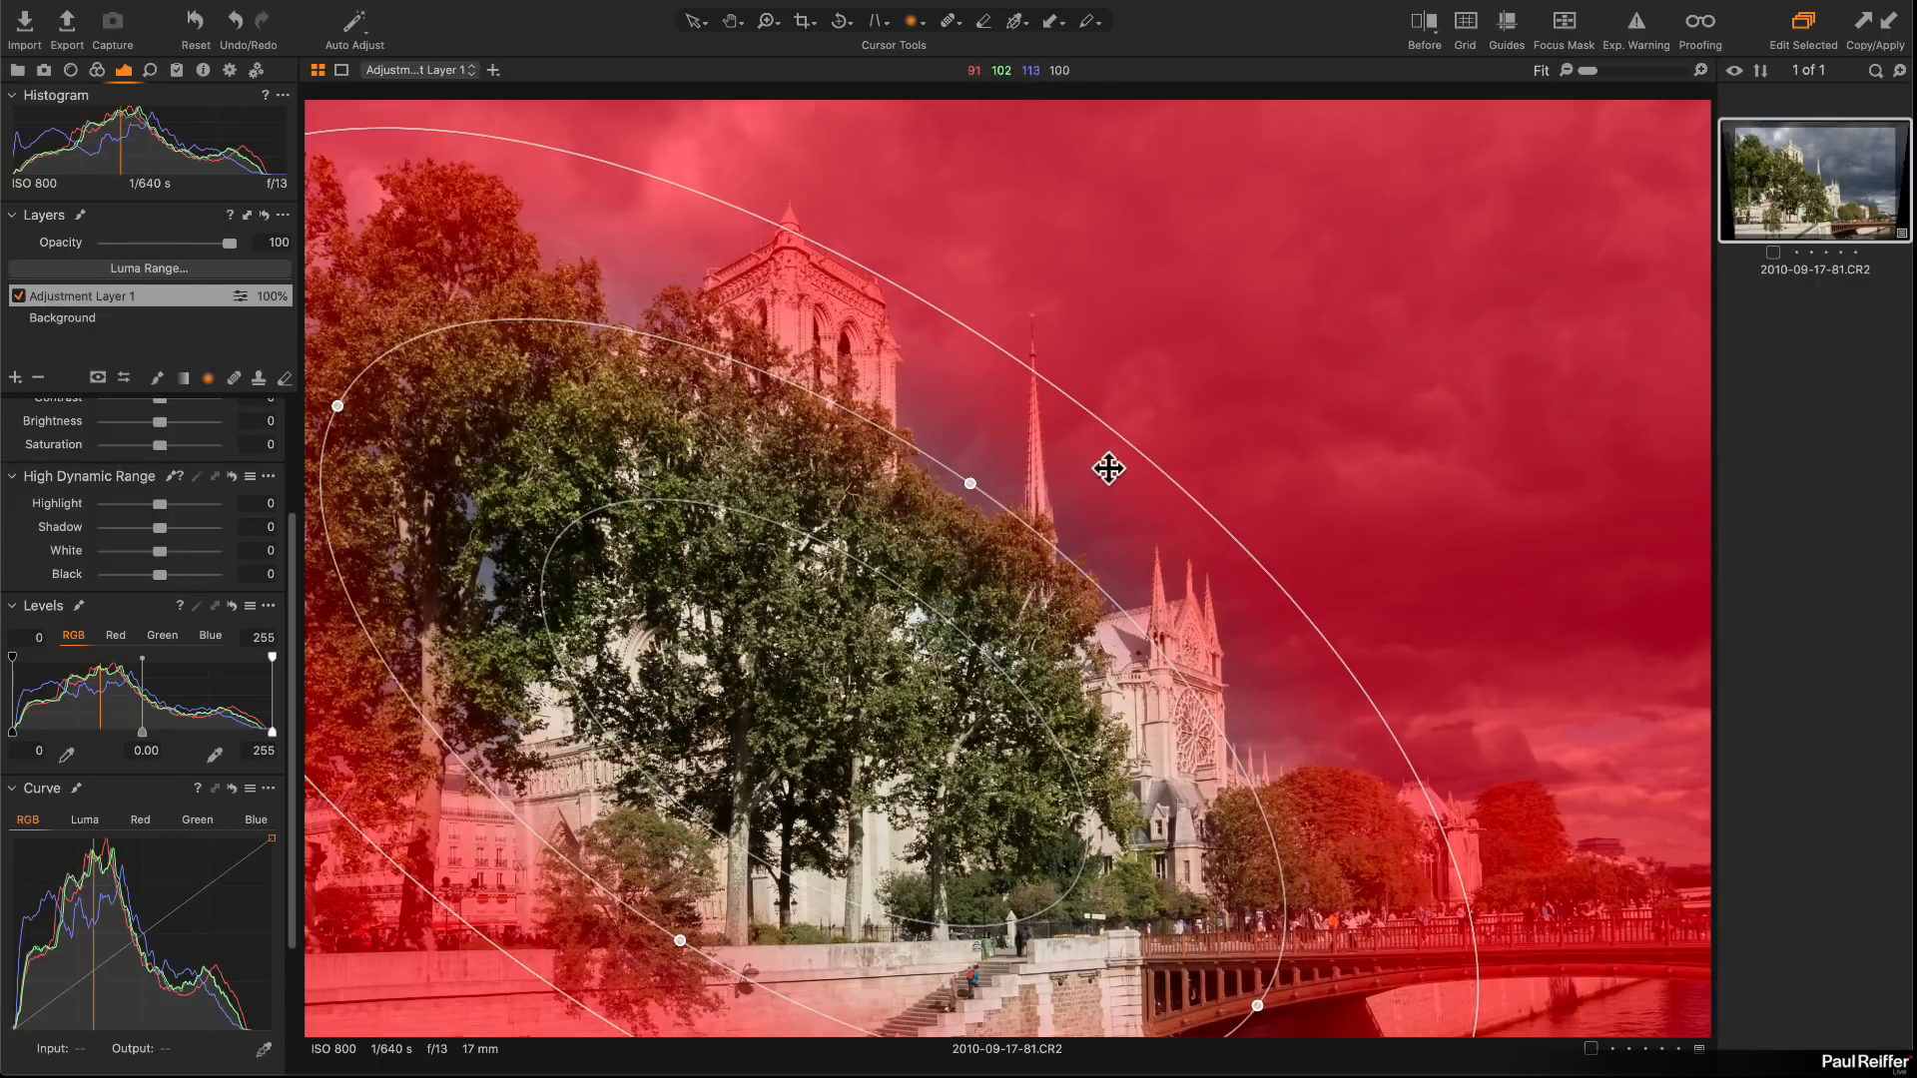
Step: Adjust the radial mask's inner and outer falloff to a small core with a wide soft edge, and shift the mask slightly down-left
left_click_drag(956, 624, 838, 699)
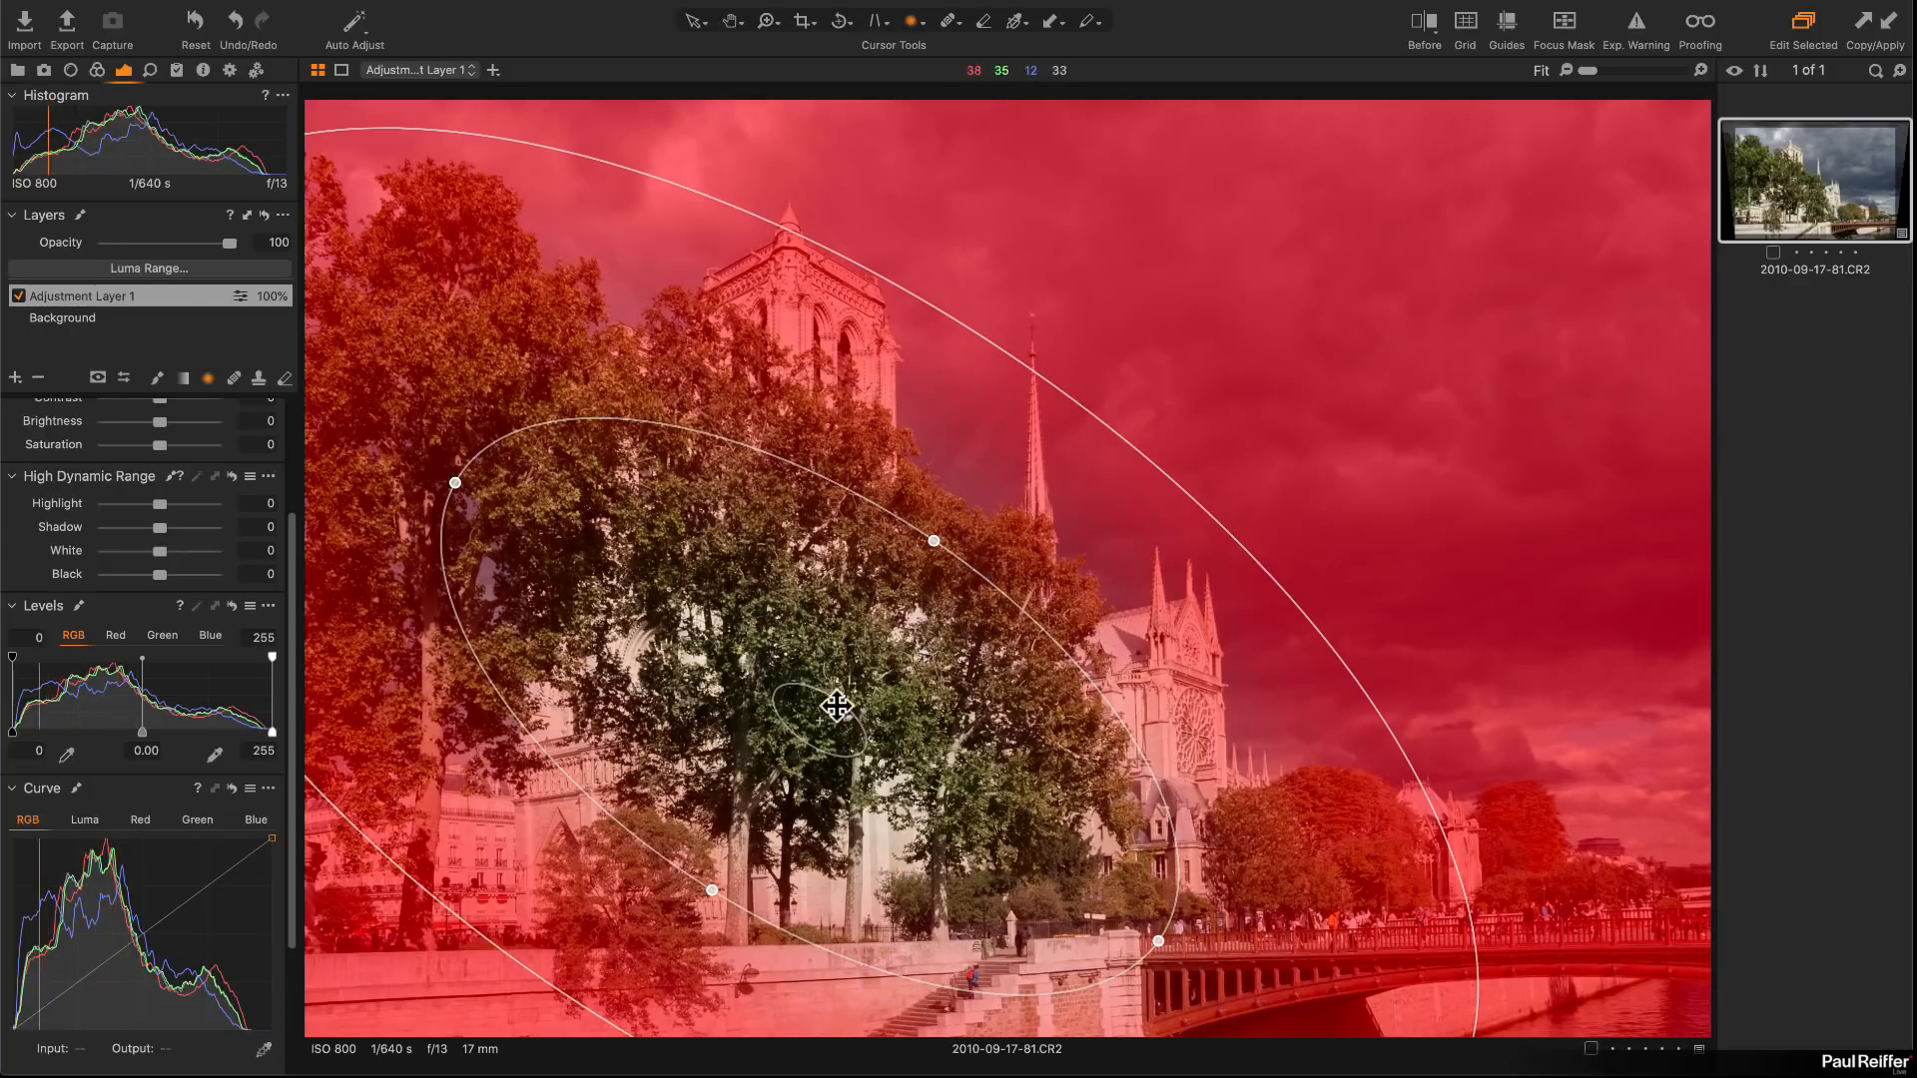
left_click_drag(836, 706, 919, 634)
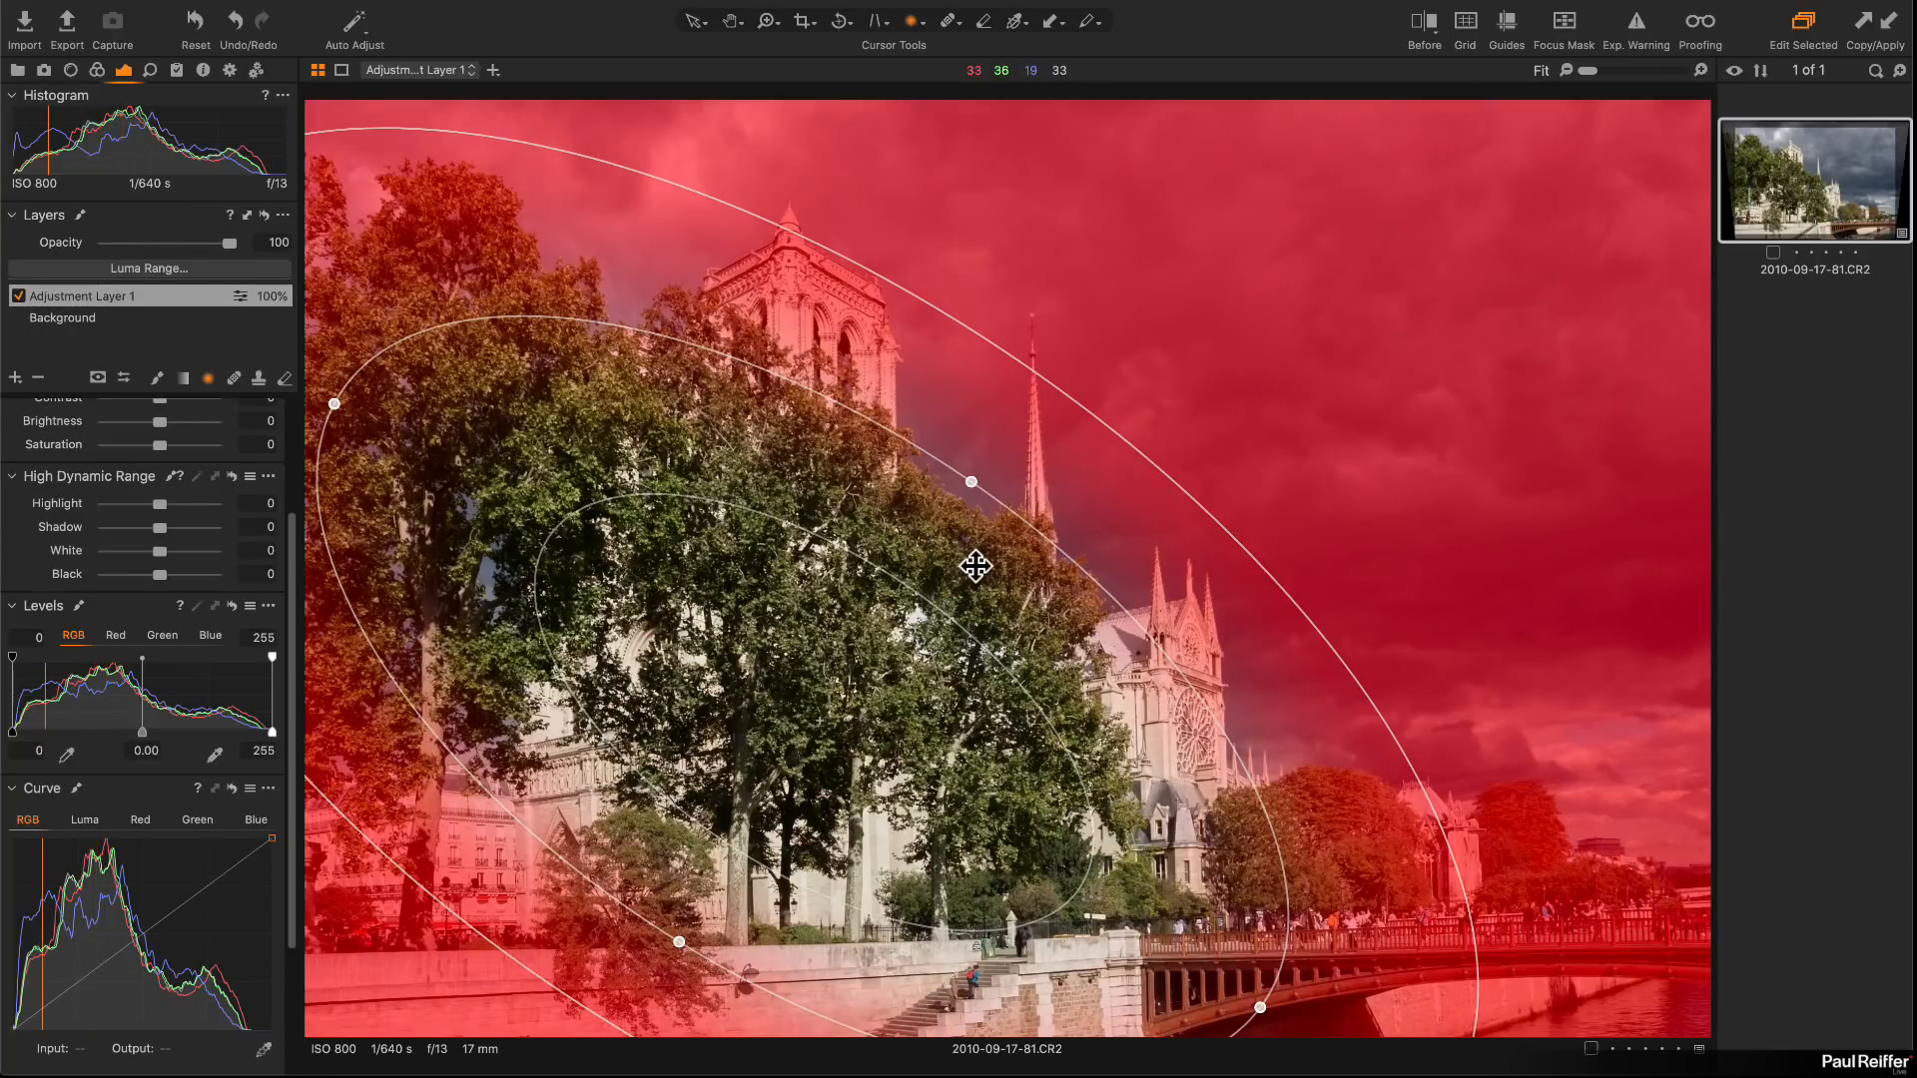
left_click_drag(947, 621, 842, 542)
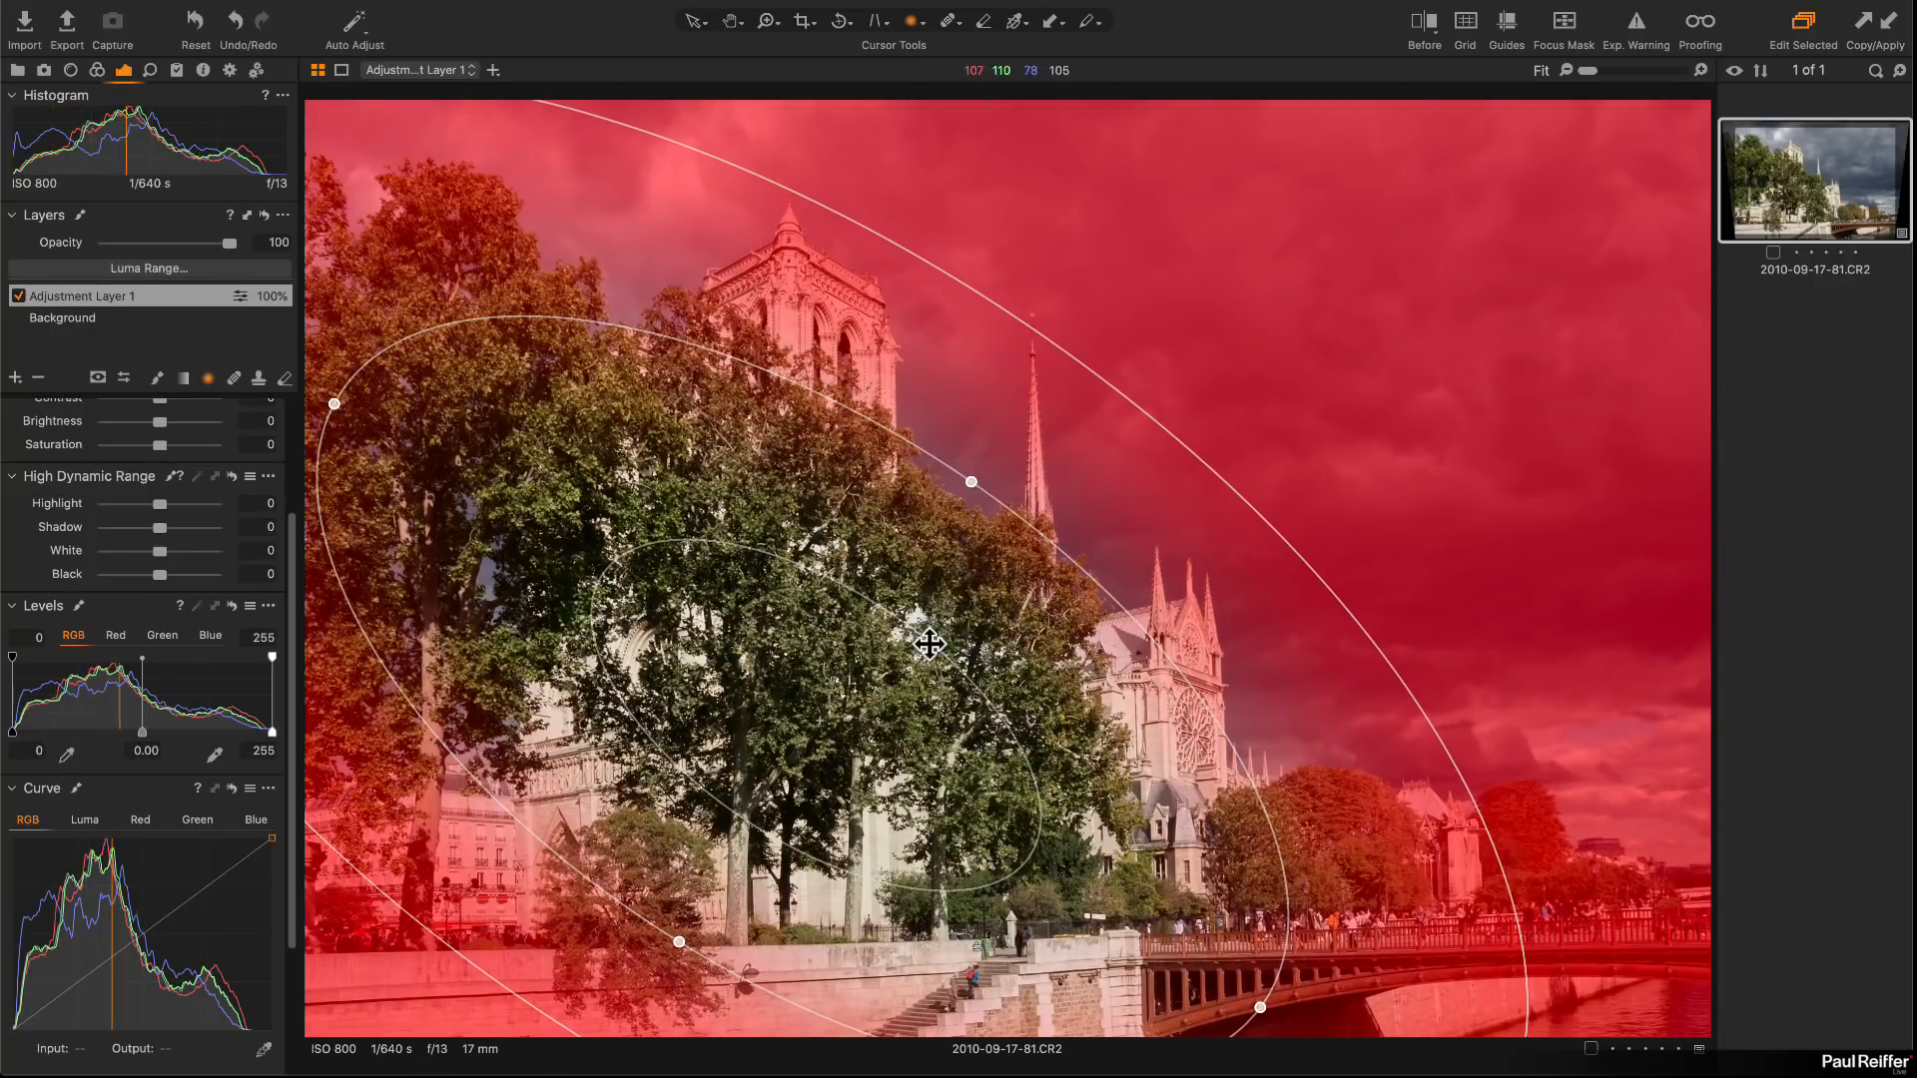
left_click_drag(930, 647, 1062, 625)
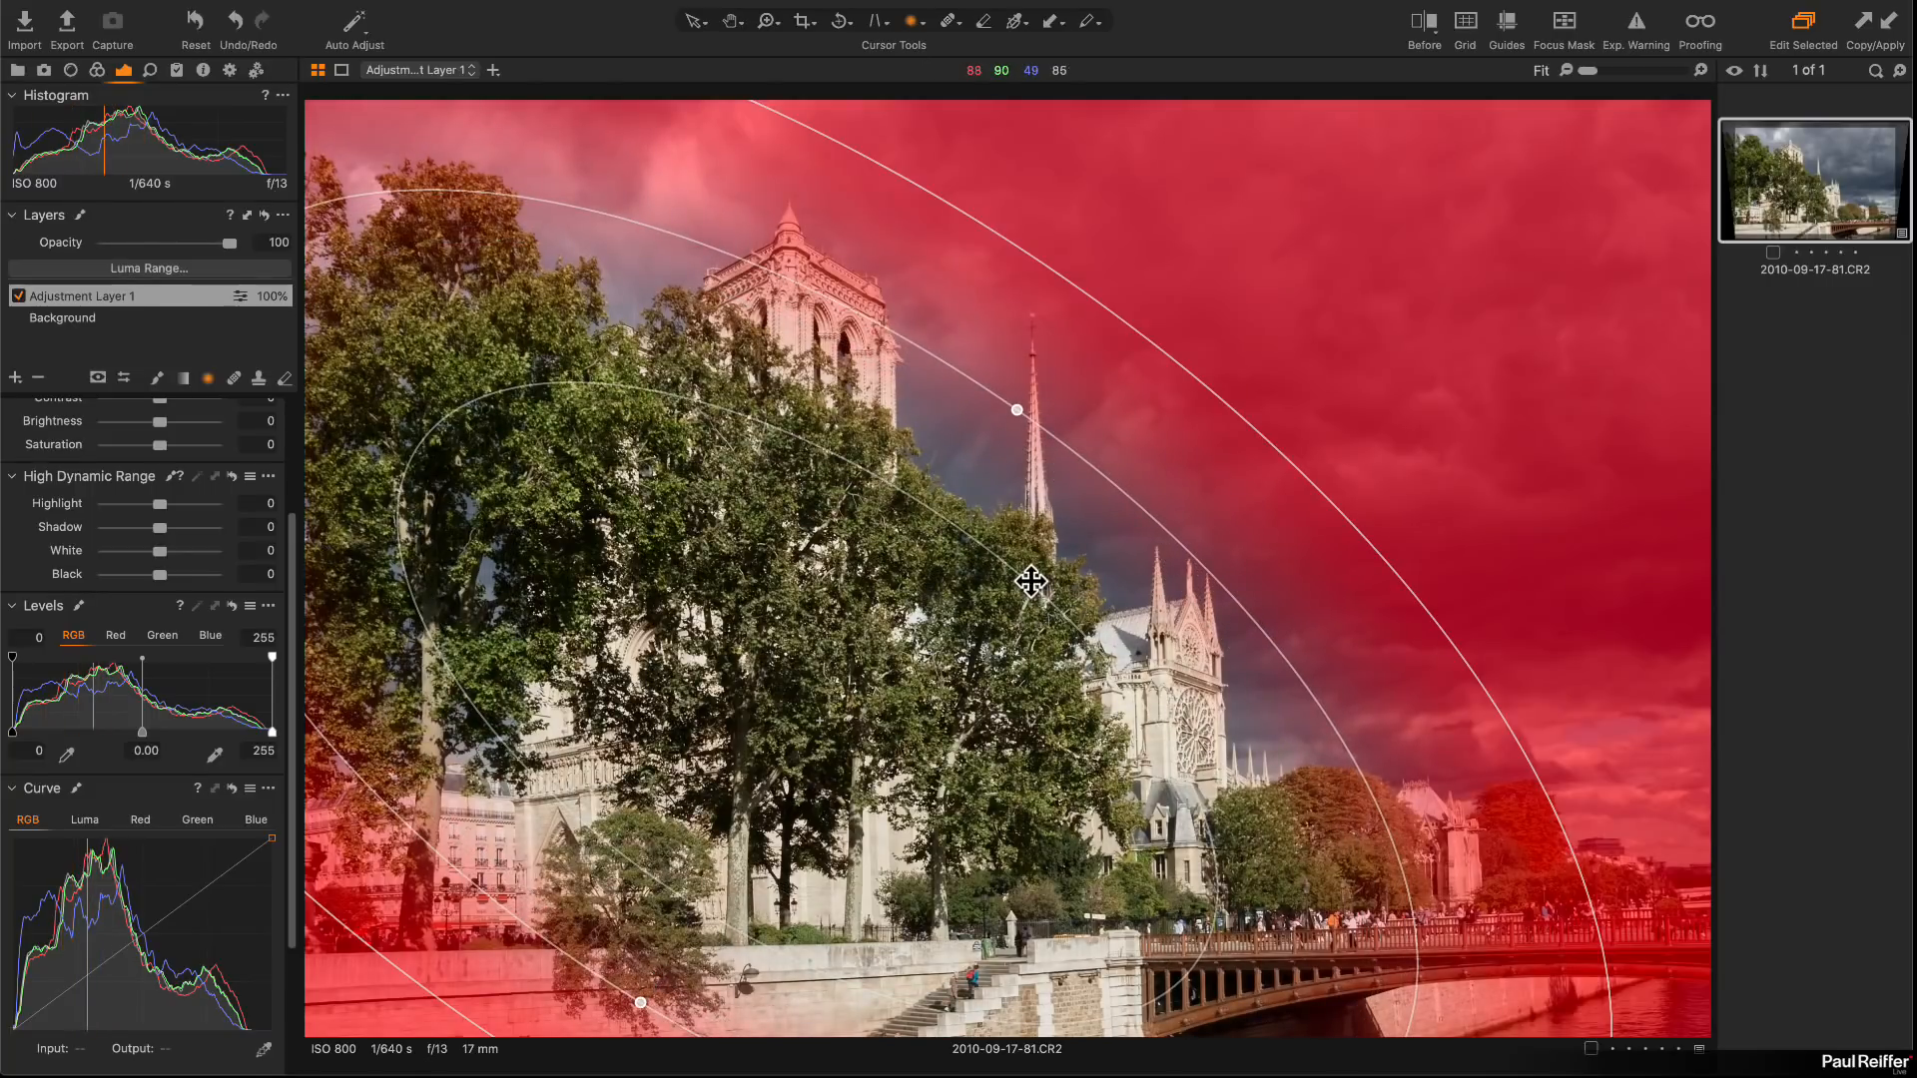
left_click_drag(1041, 593, 824, 712)
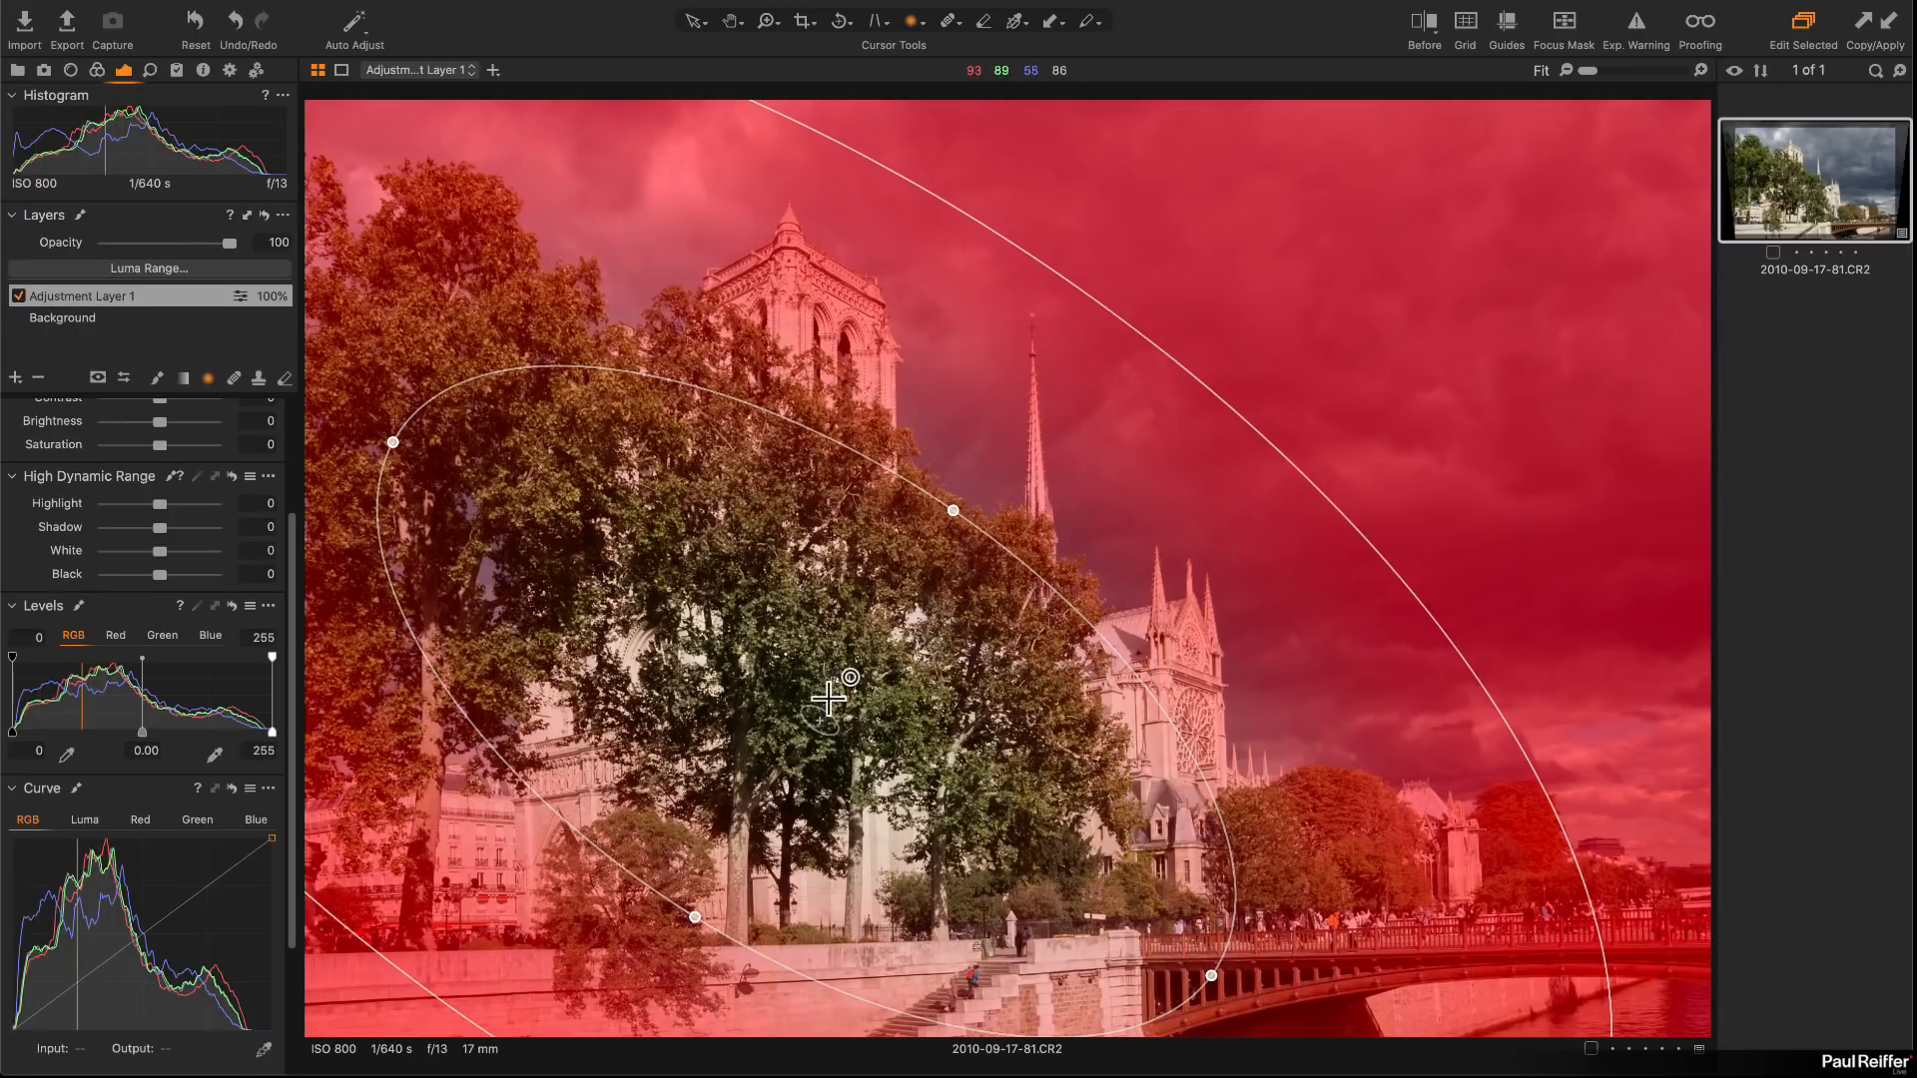
left_click_drag(971, 576, 937, 606)
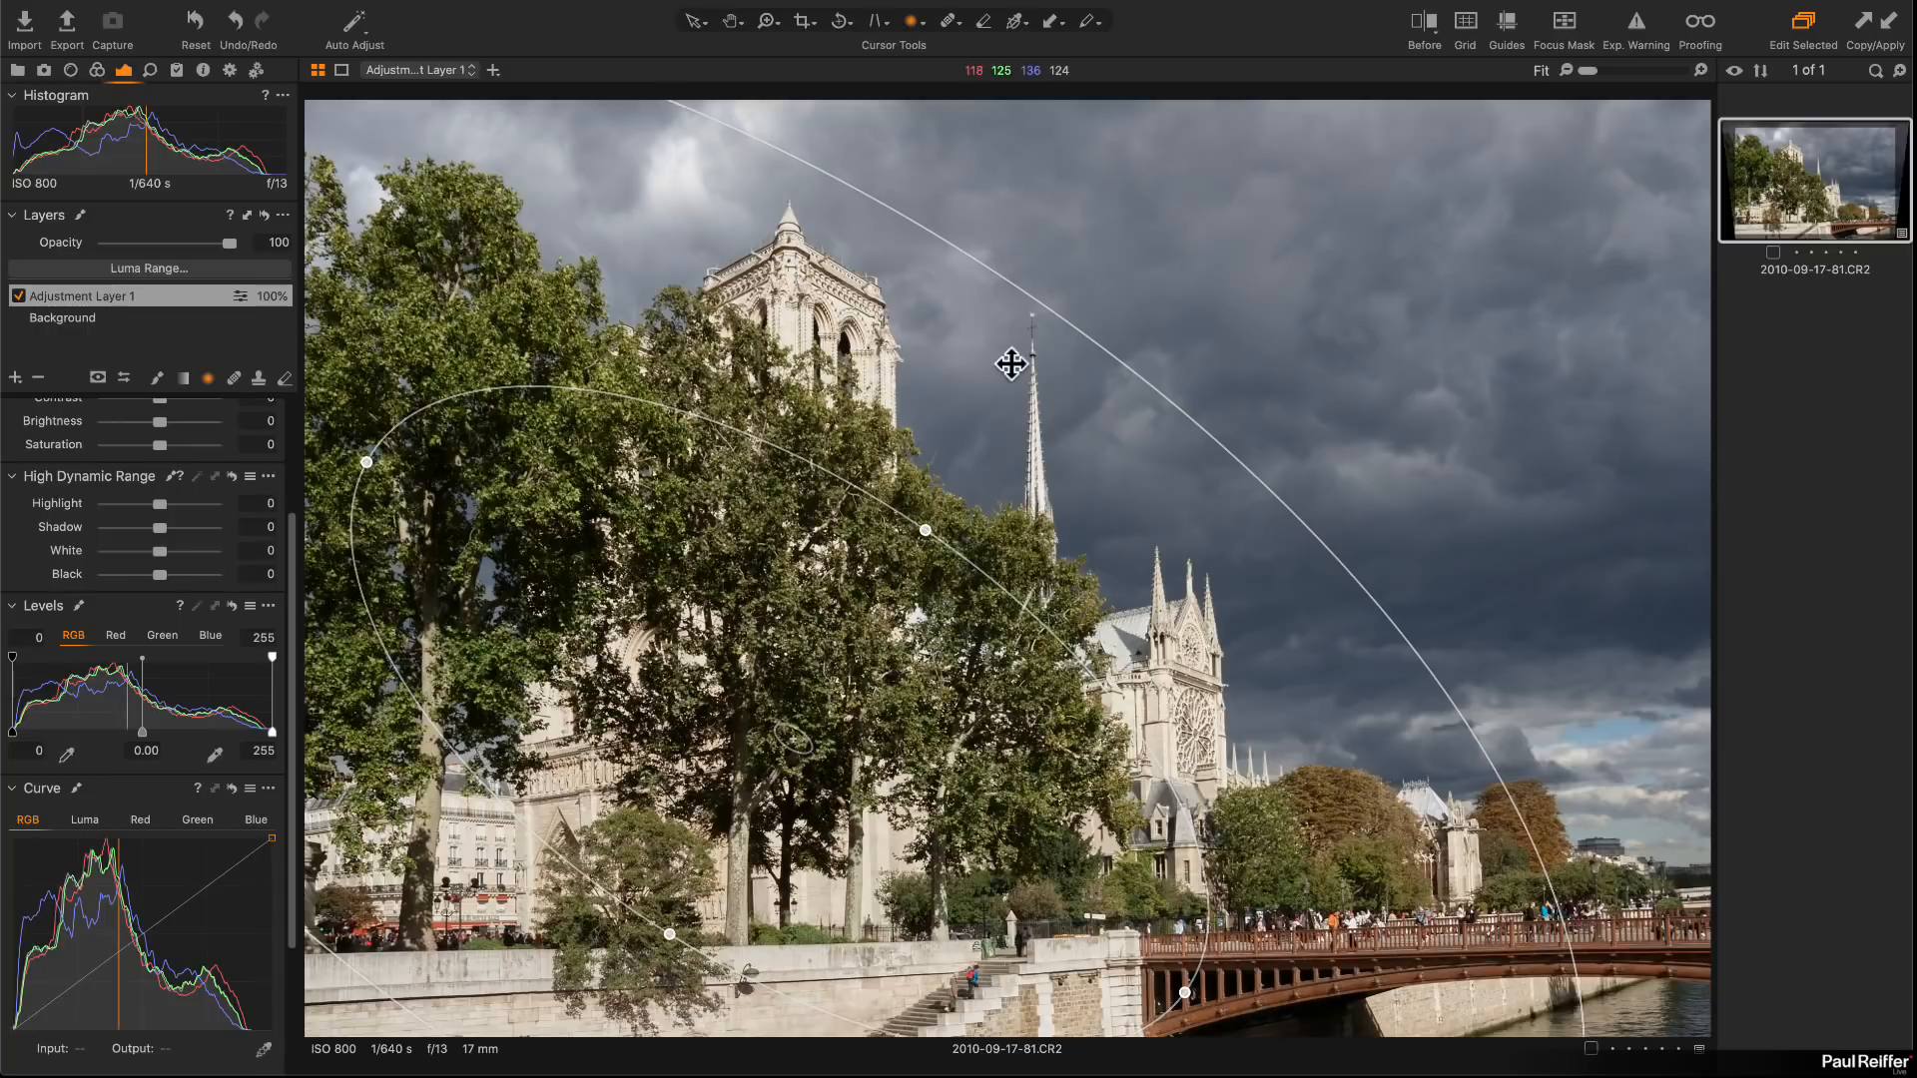
Step: Set the radial mask layer's Exposure to -0.36 and its Clarity to 30
scroll(78, 537, "up", 5)
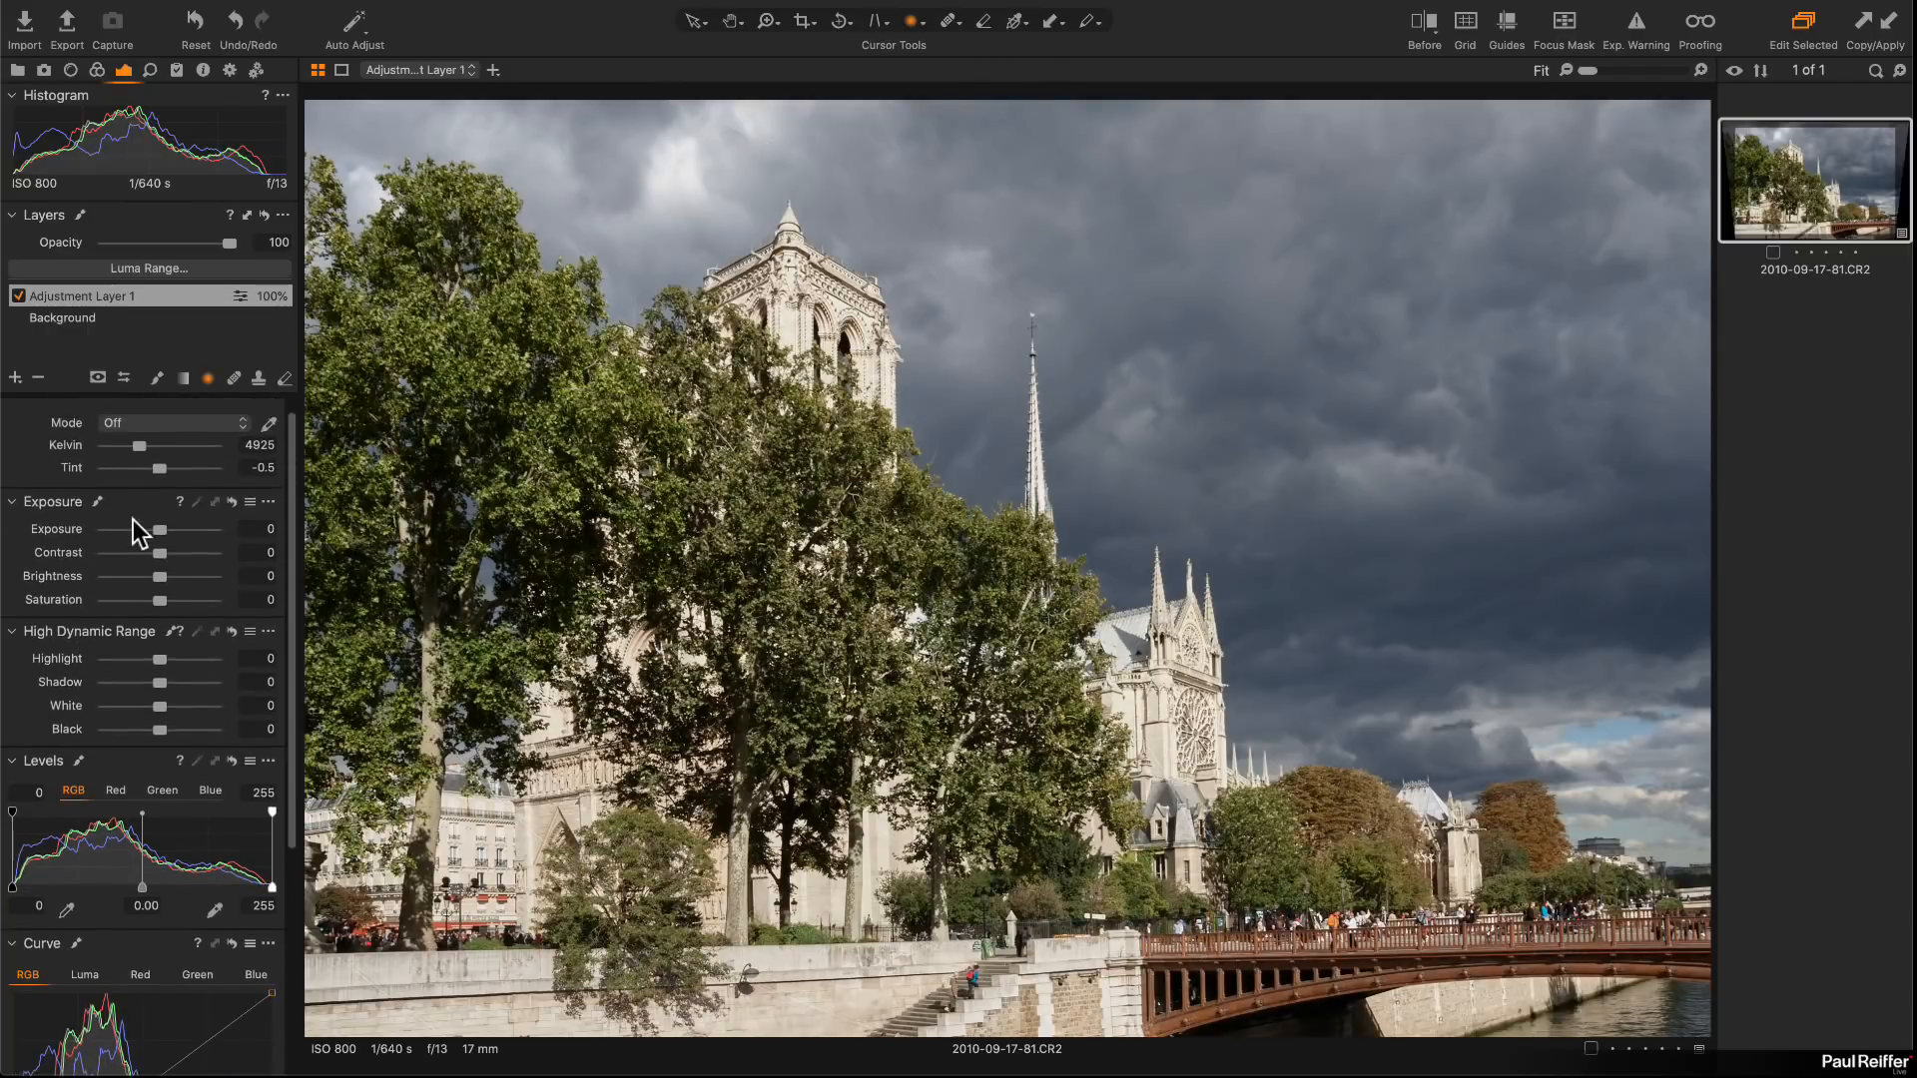
left_click_drag(158, 537, 154, 537)
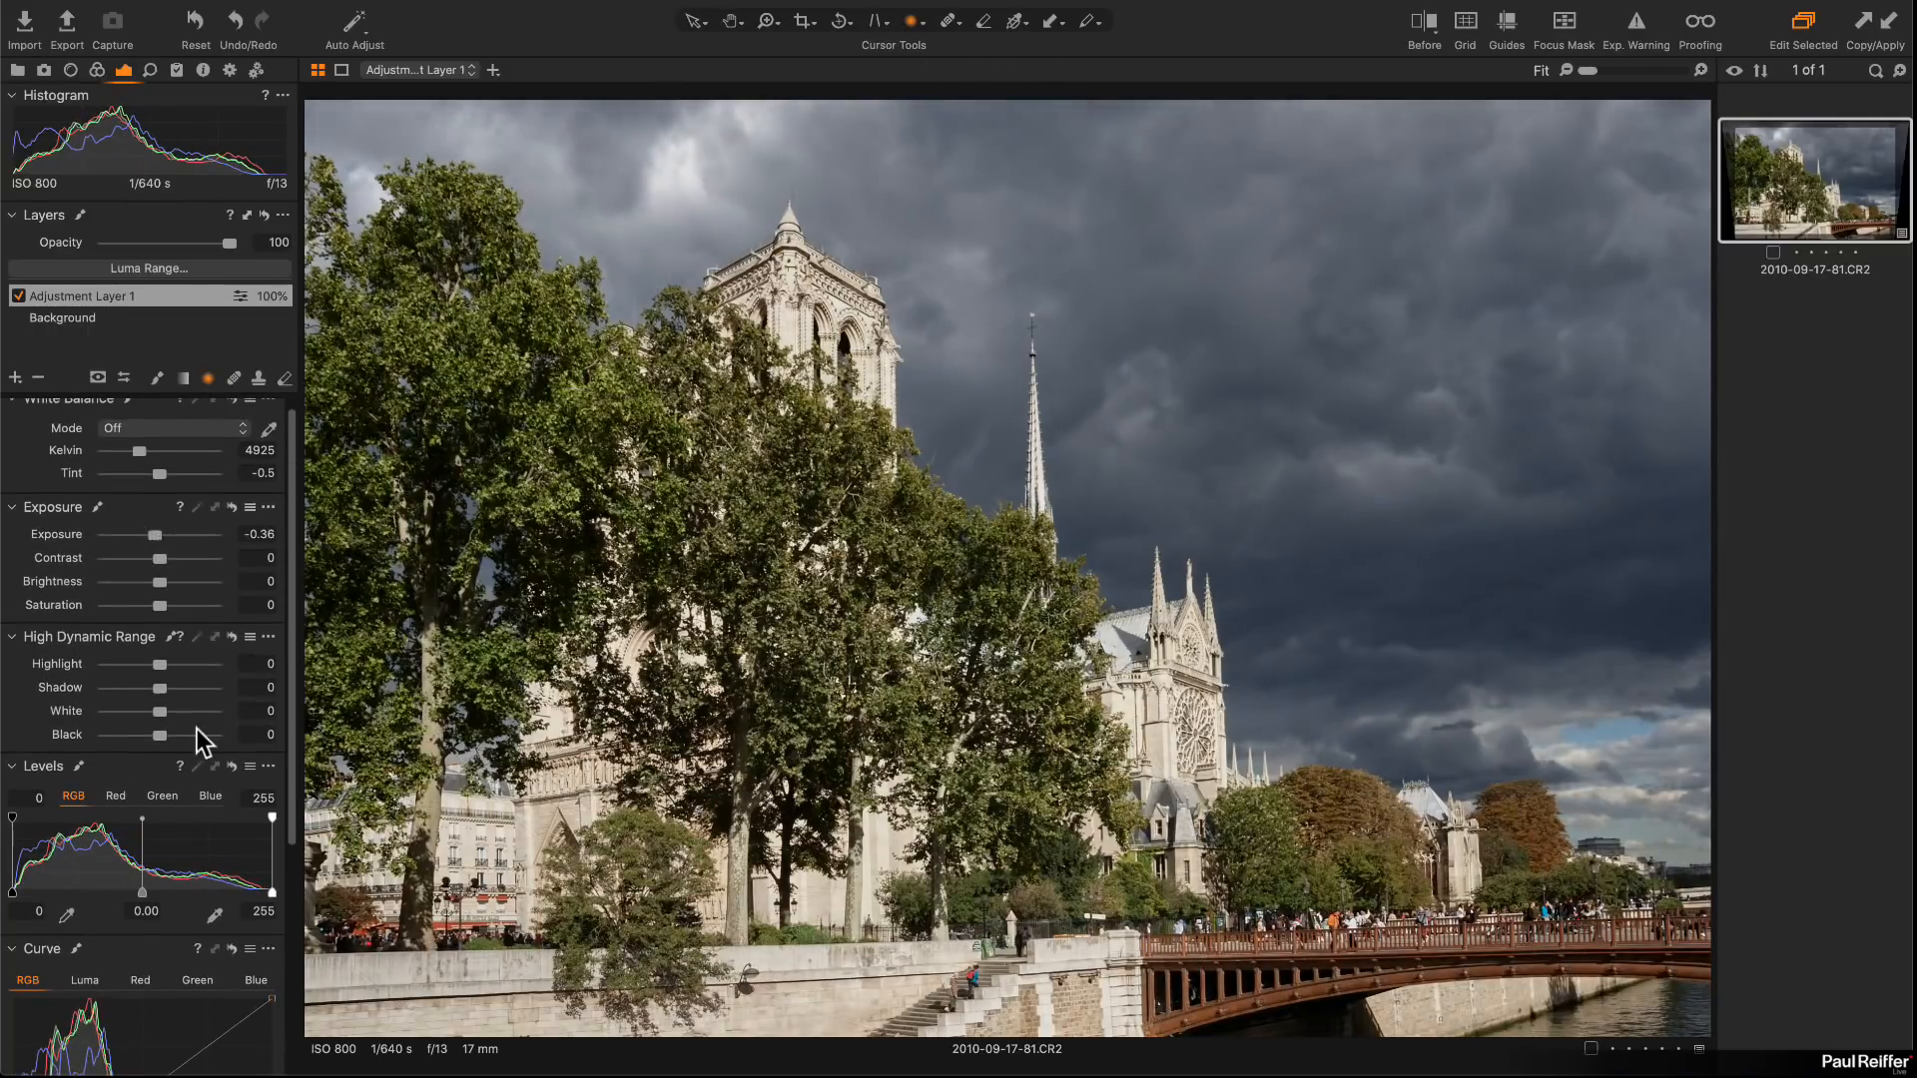
scroll(202, 765, "down", 6)
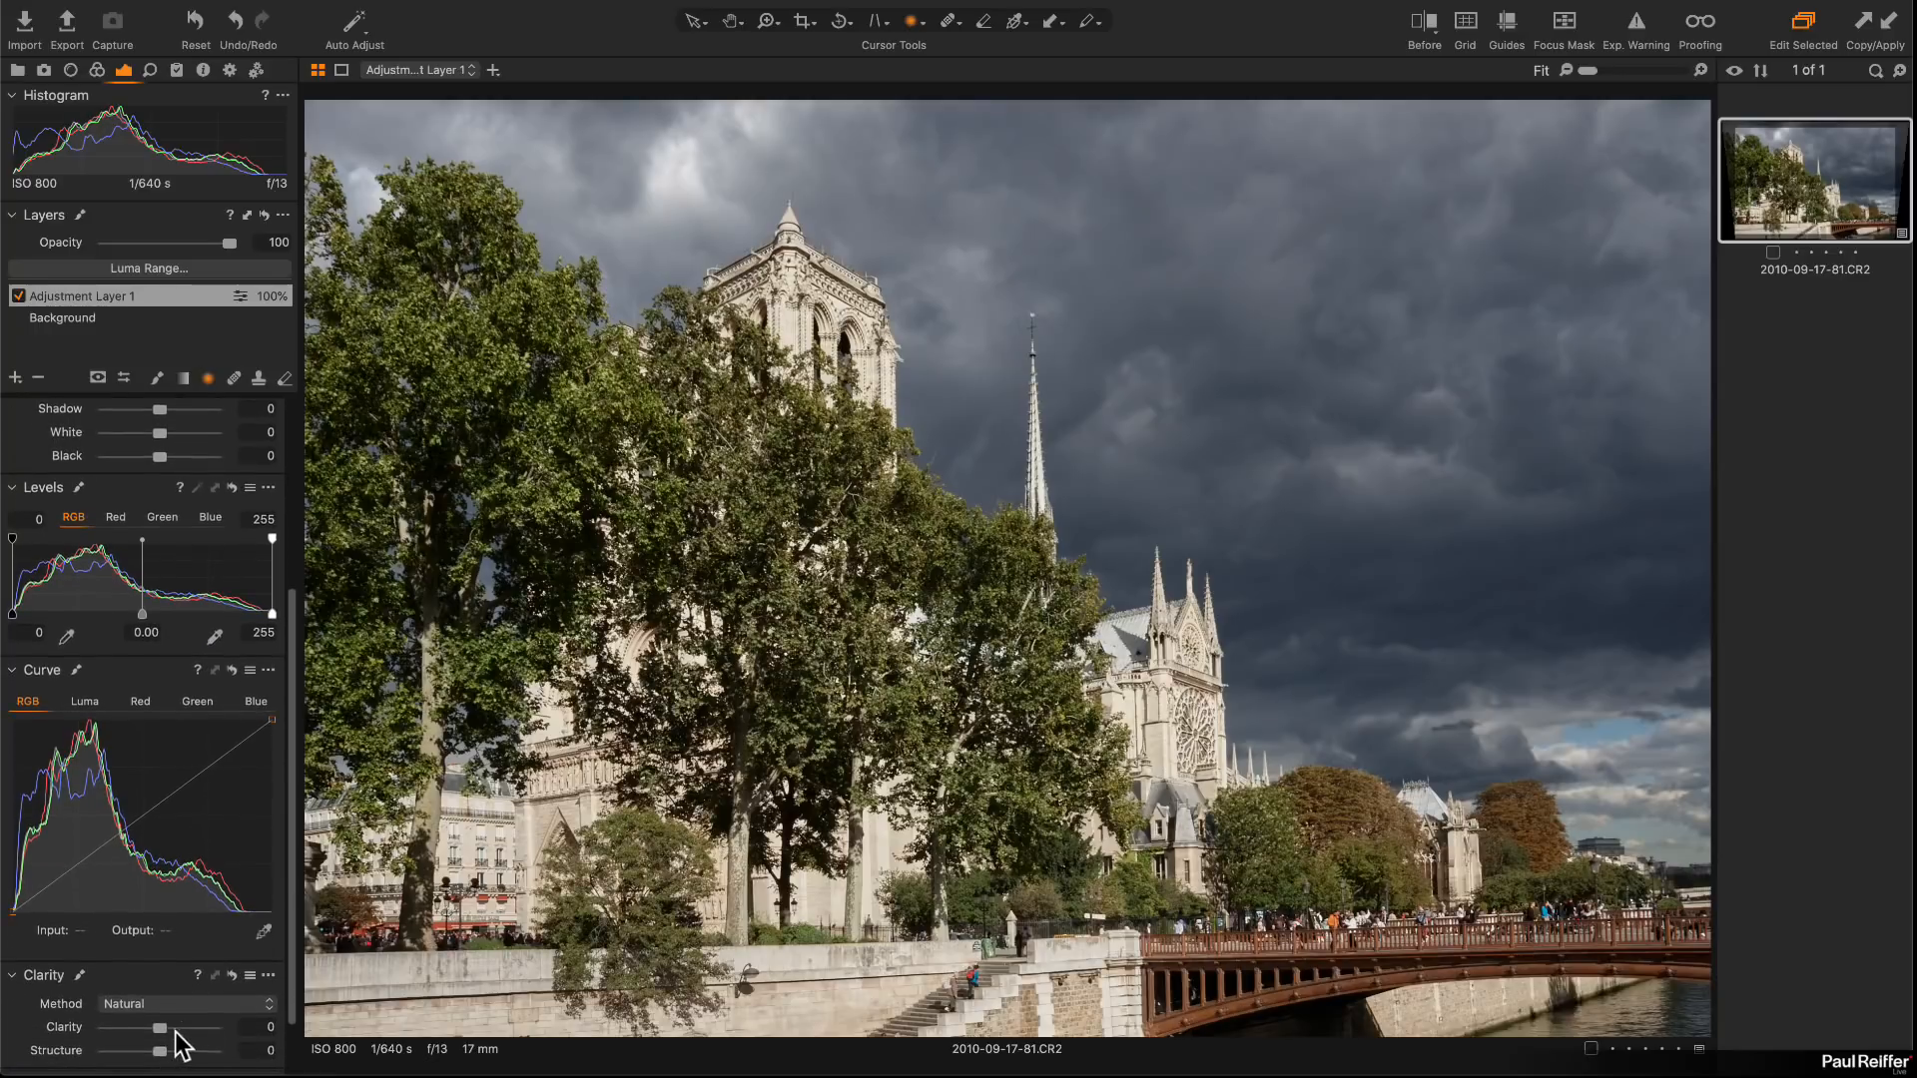
mouse_move(163, 1028)
left_mouse_down()
mouse_move(228, 1039)
mouse_move(181, 1035)
left_mouse_up()
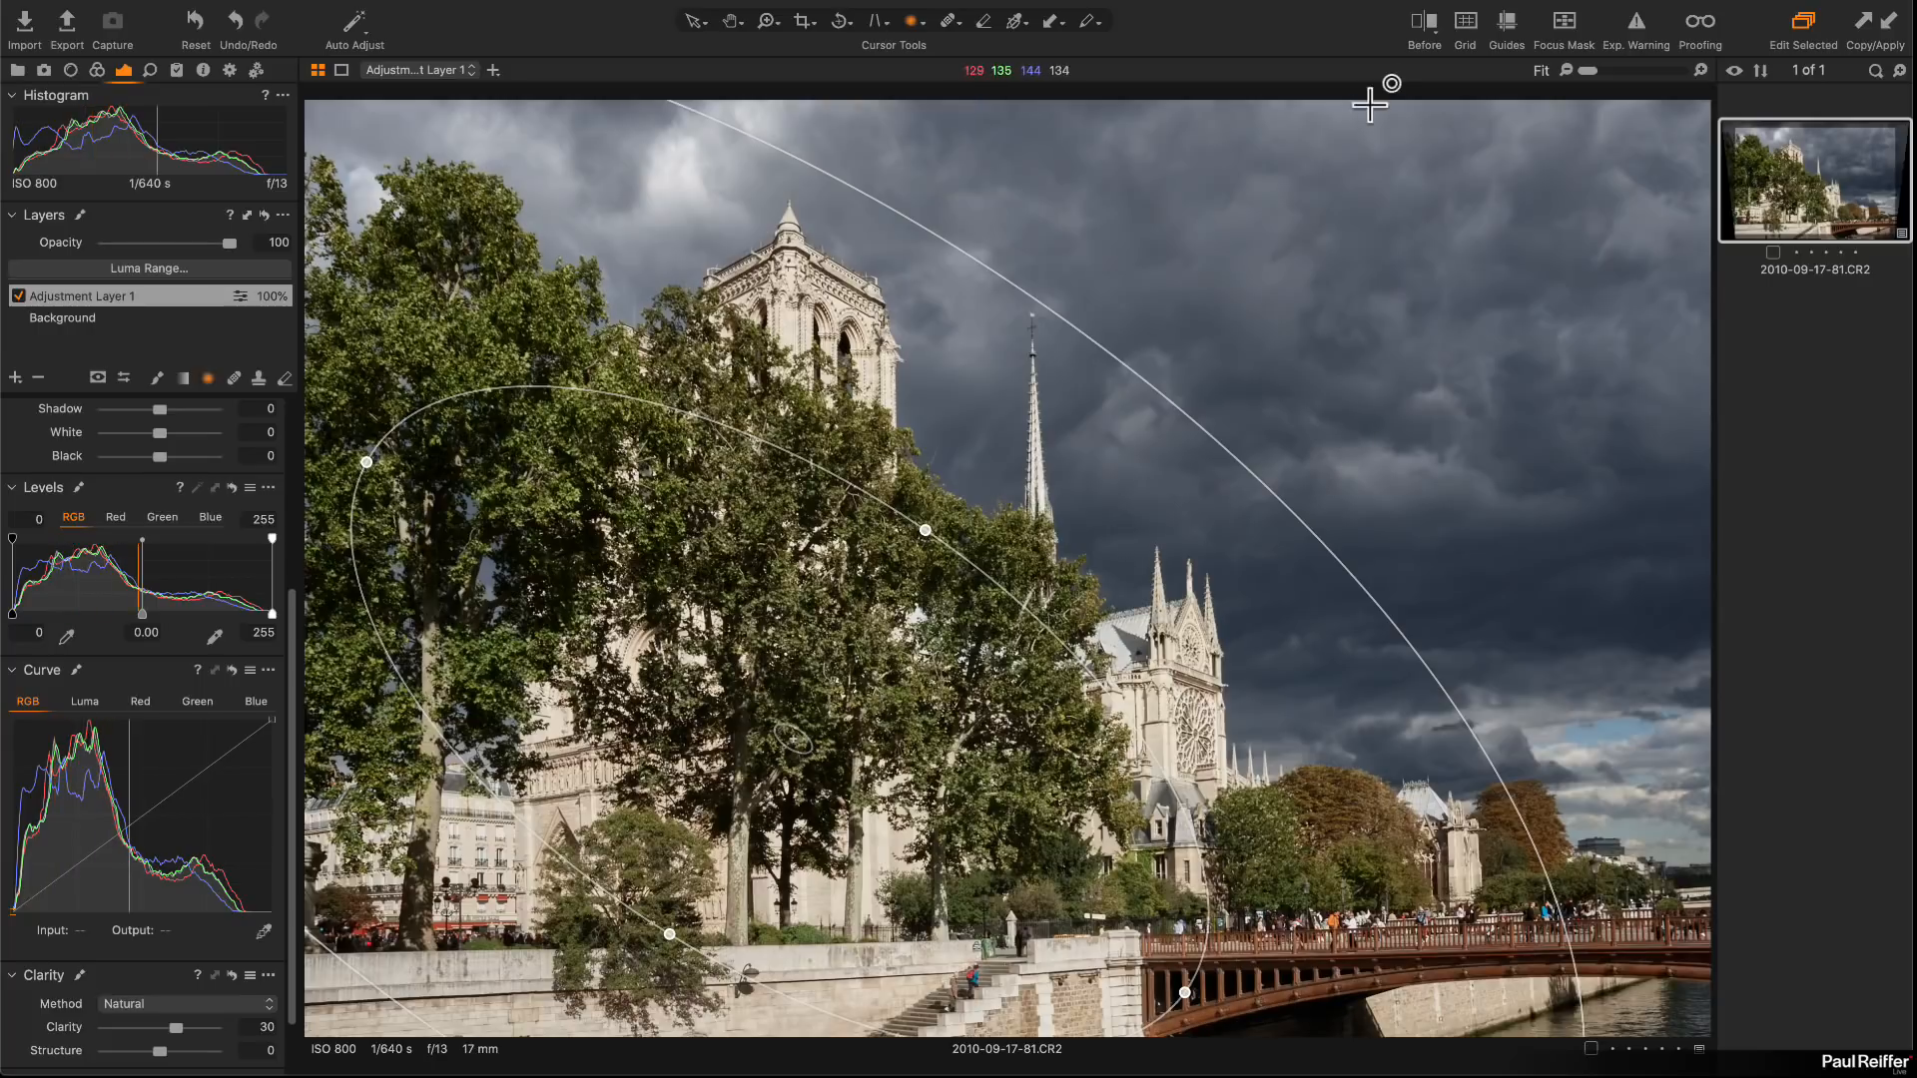
Step: Compare before and after with a split view, wipe the divider across to the full edited photo, and select the Background layer
left_click(1425, 29)
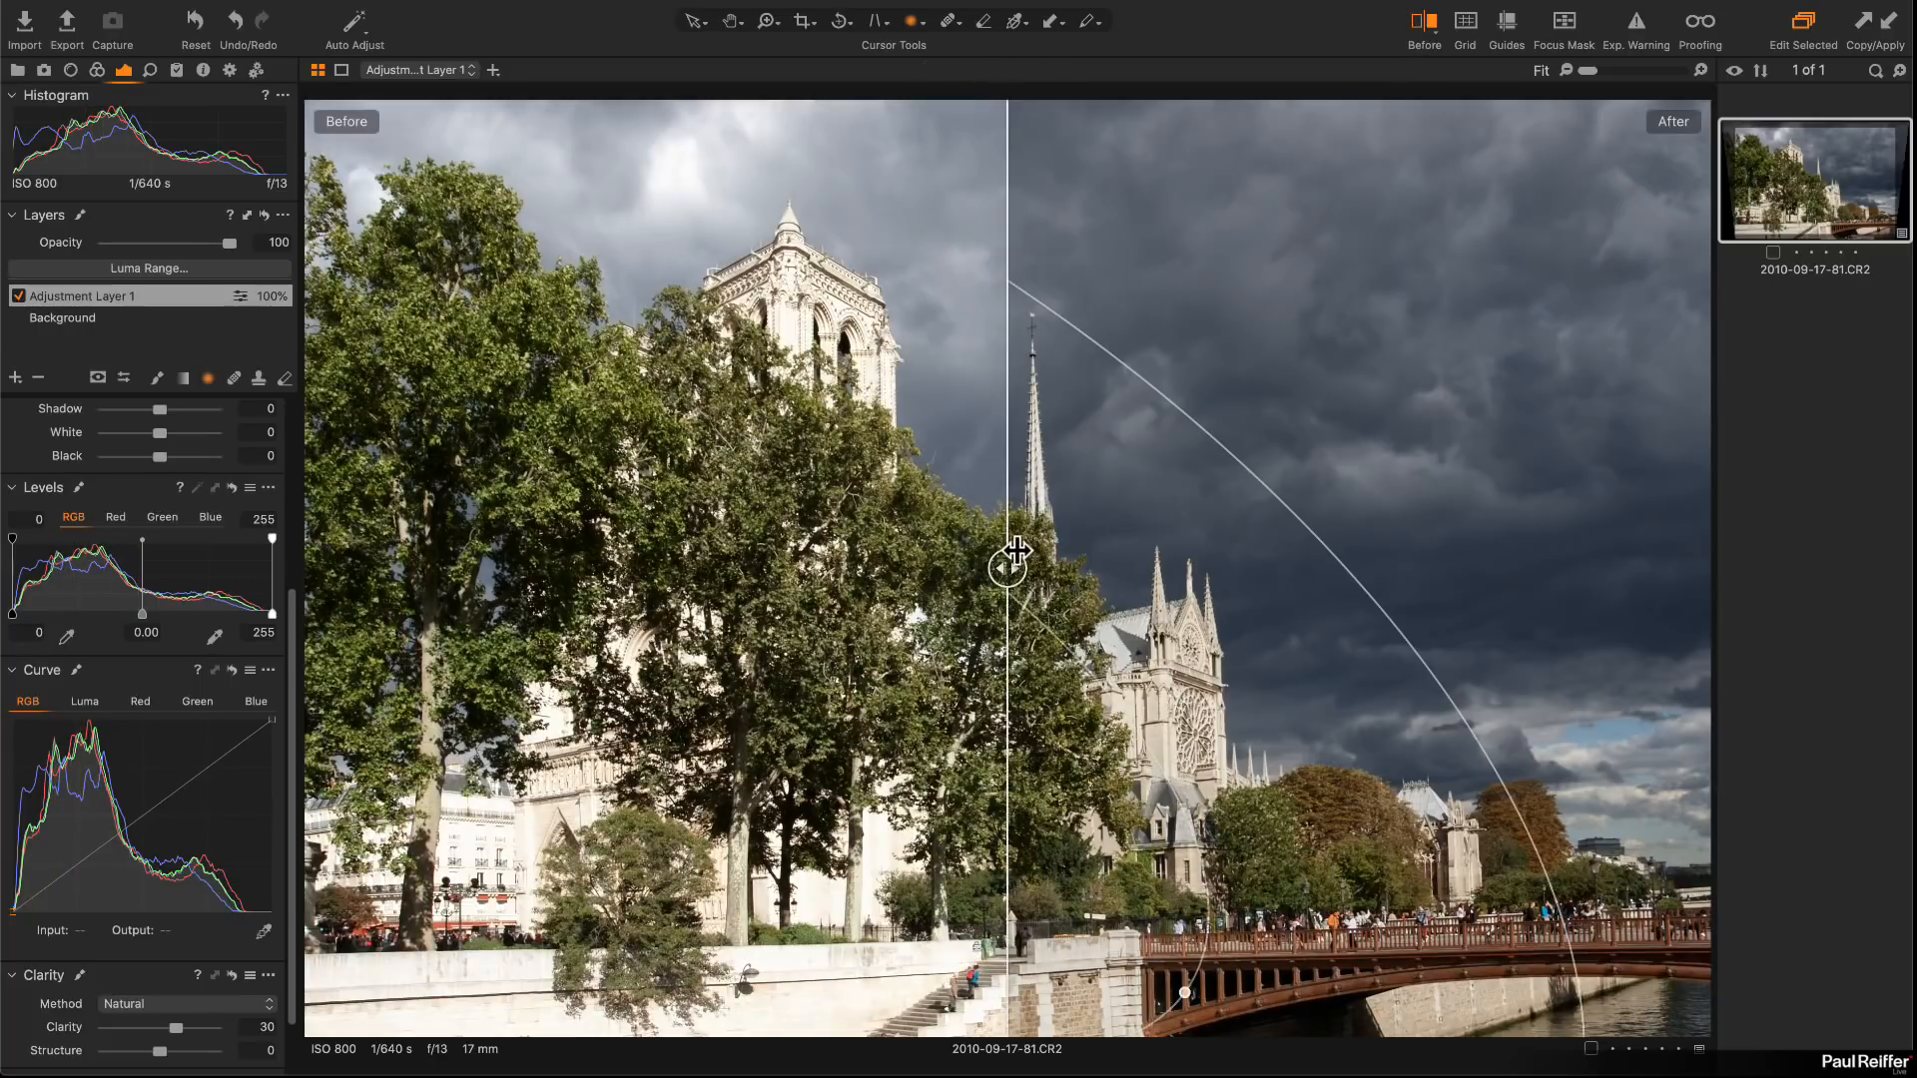
left_click_drag(1013, 560, 289, 689)
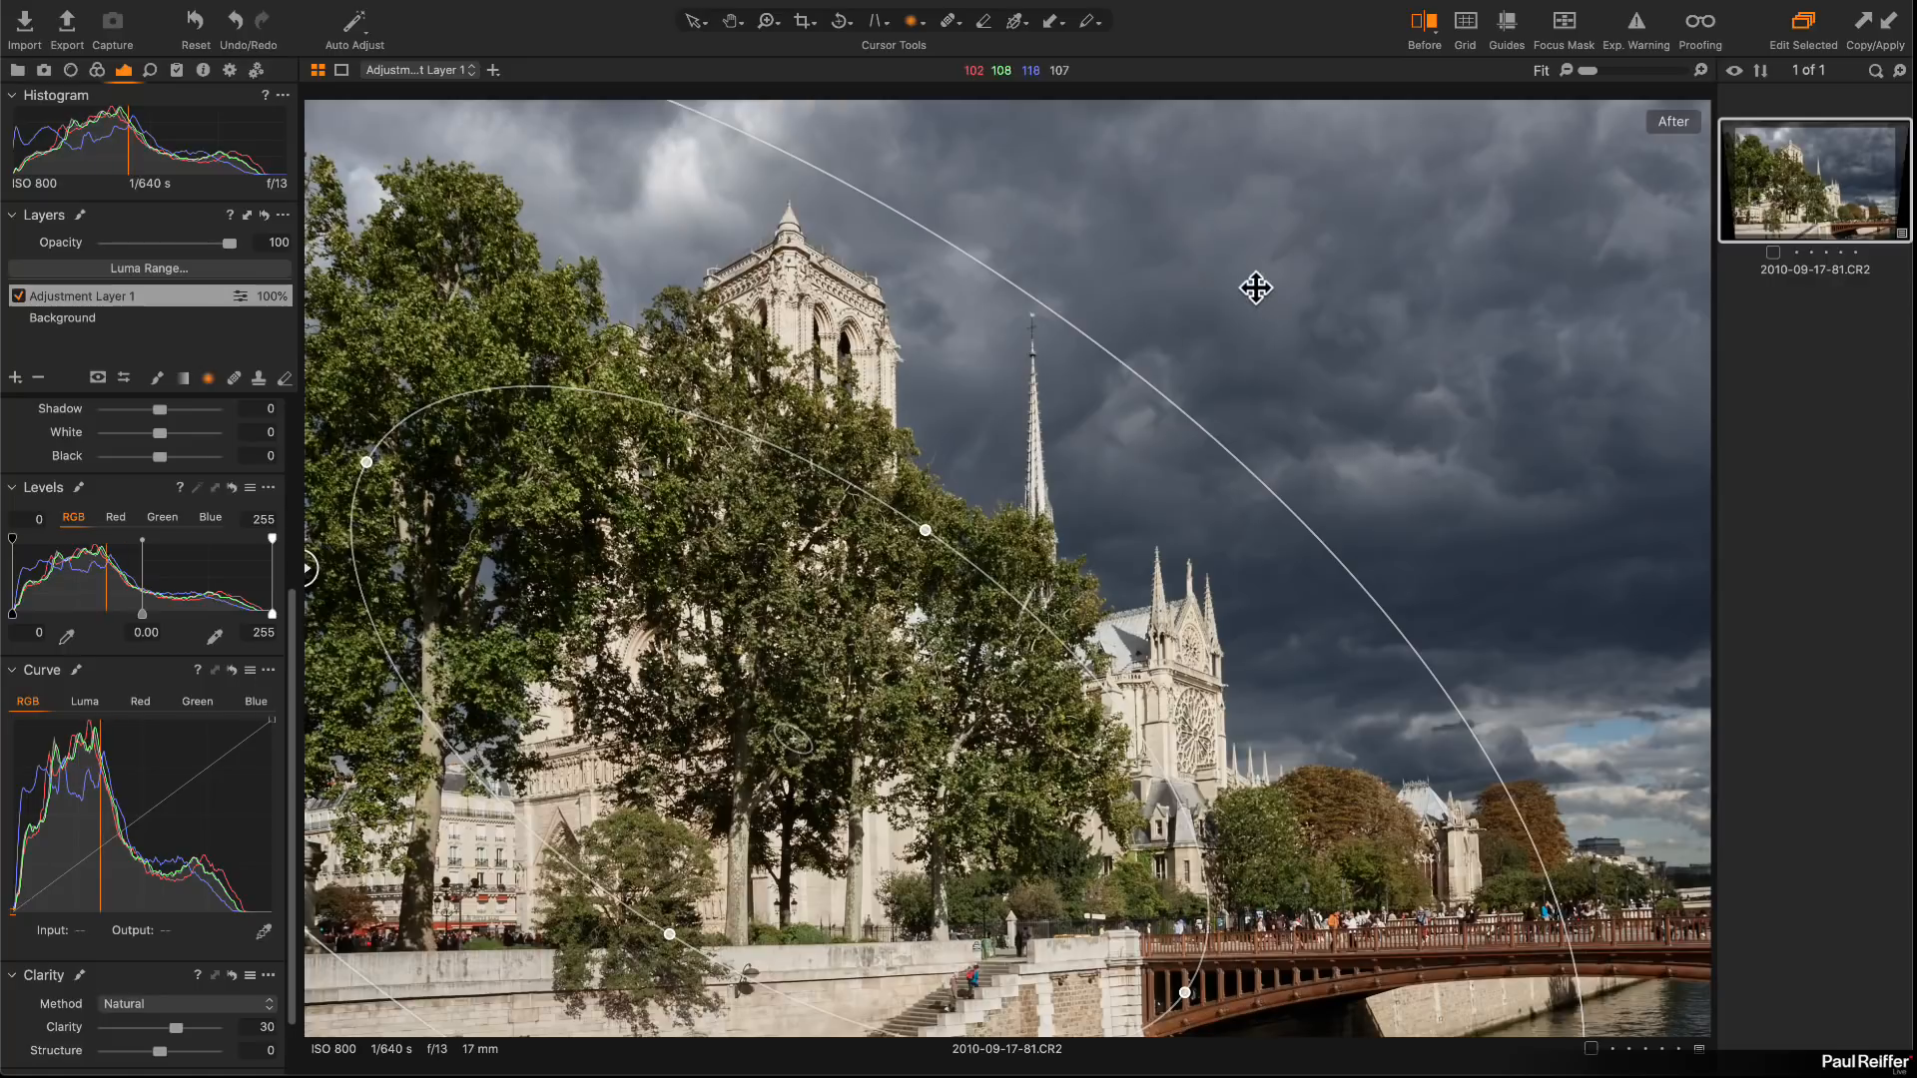
left_click(92, 320)
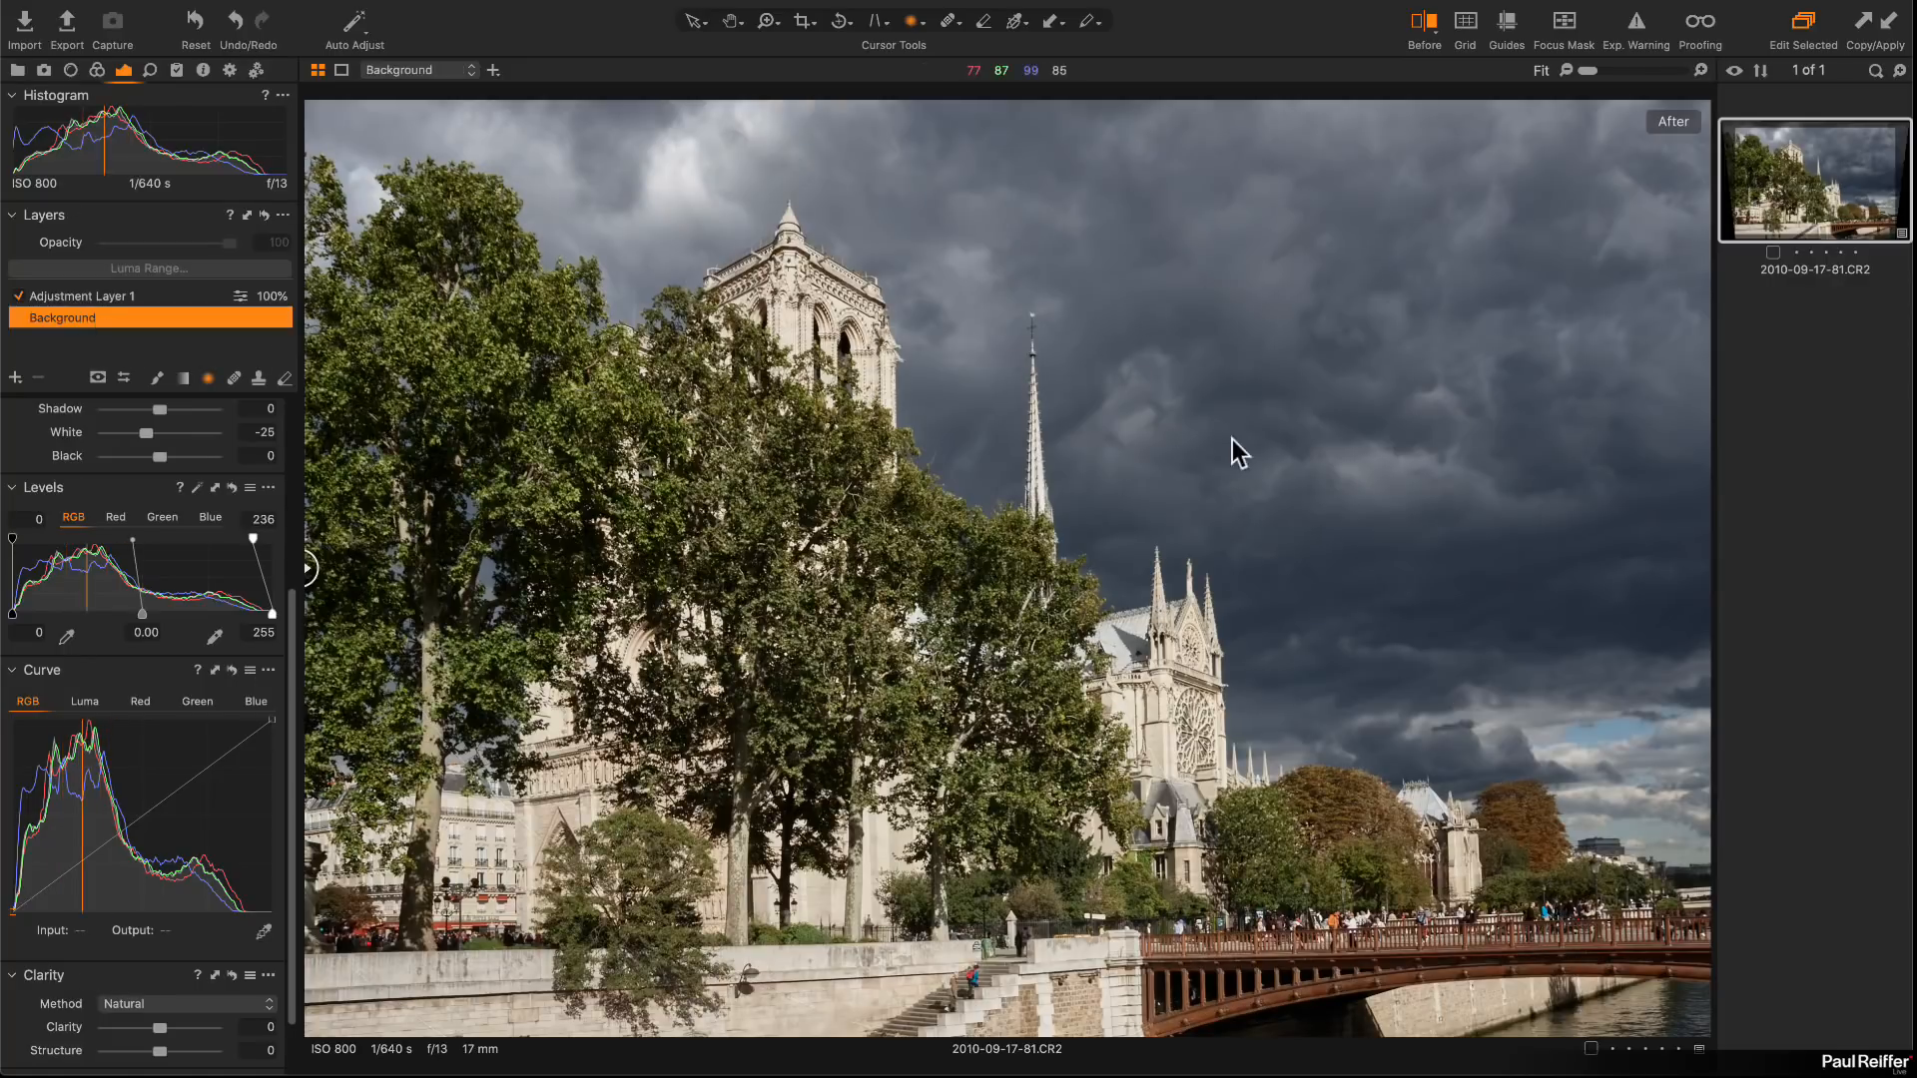
Step: Create a second variant of the cathedral photo and reset all of its adjustments
right_click(1809, 193)
left_click(1875, 266)
key("super+r")
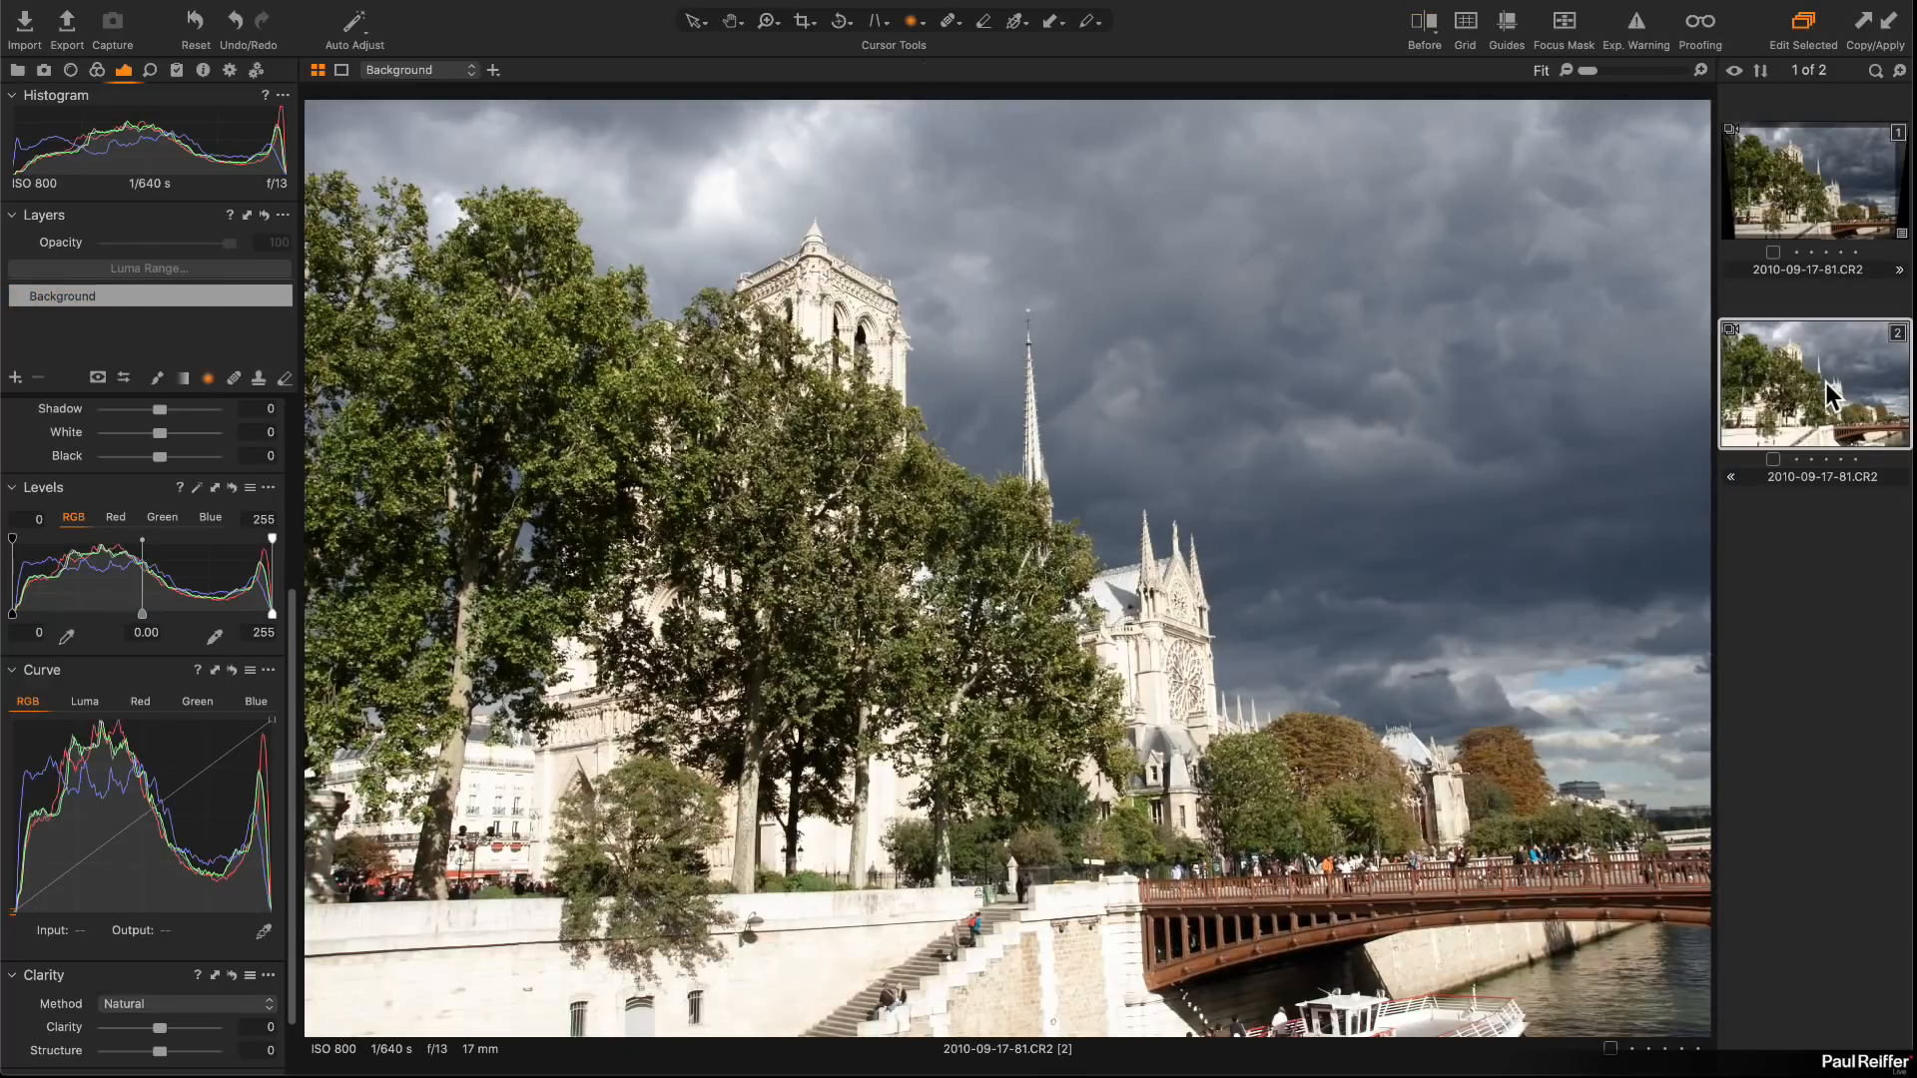
Step: View the edited and unedited variants side by side, and return to the edited variant alone
left_click(1823, 200, "super")
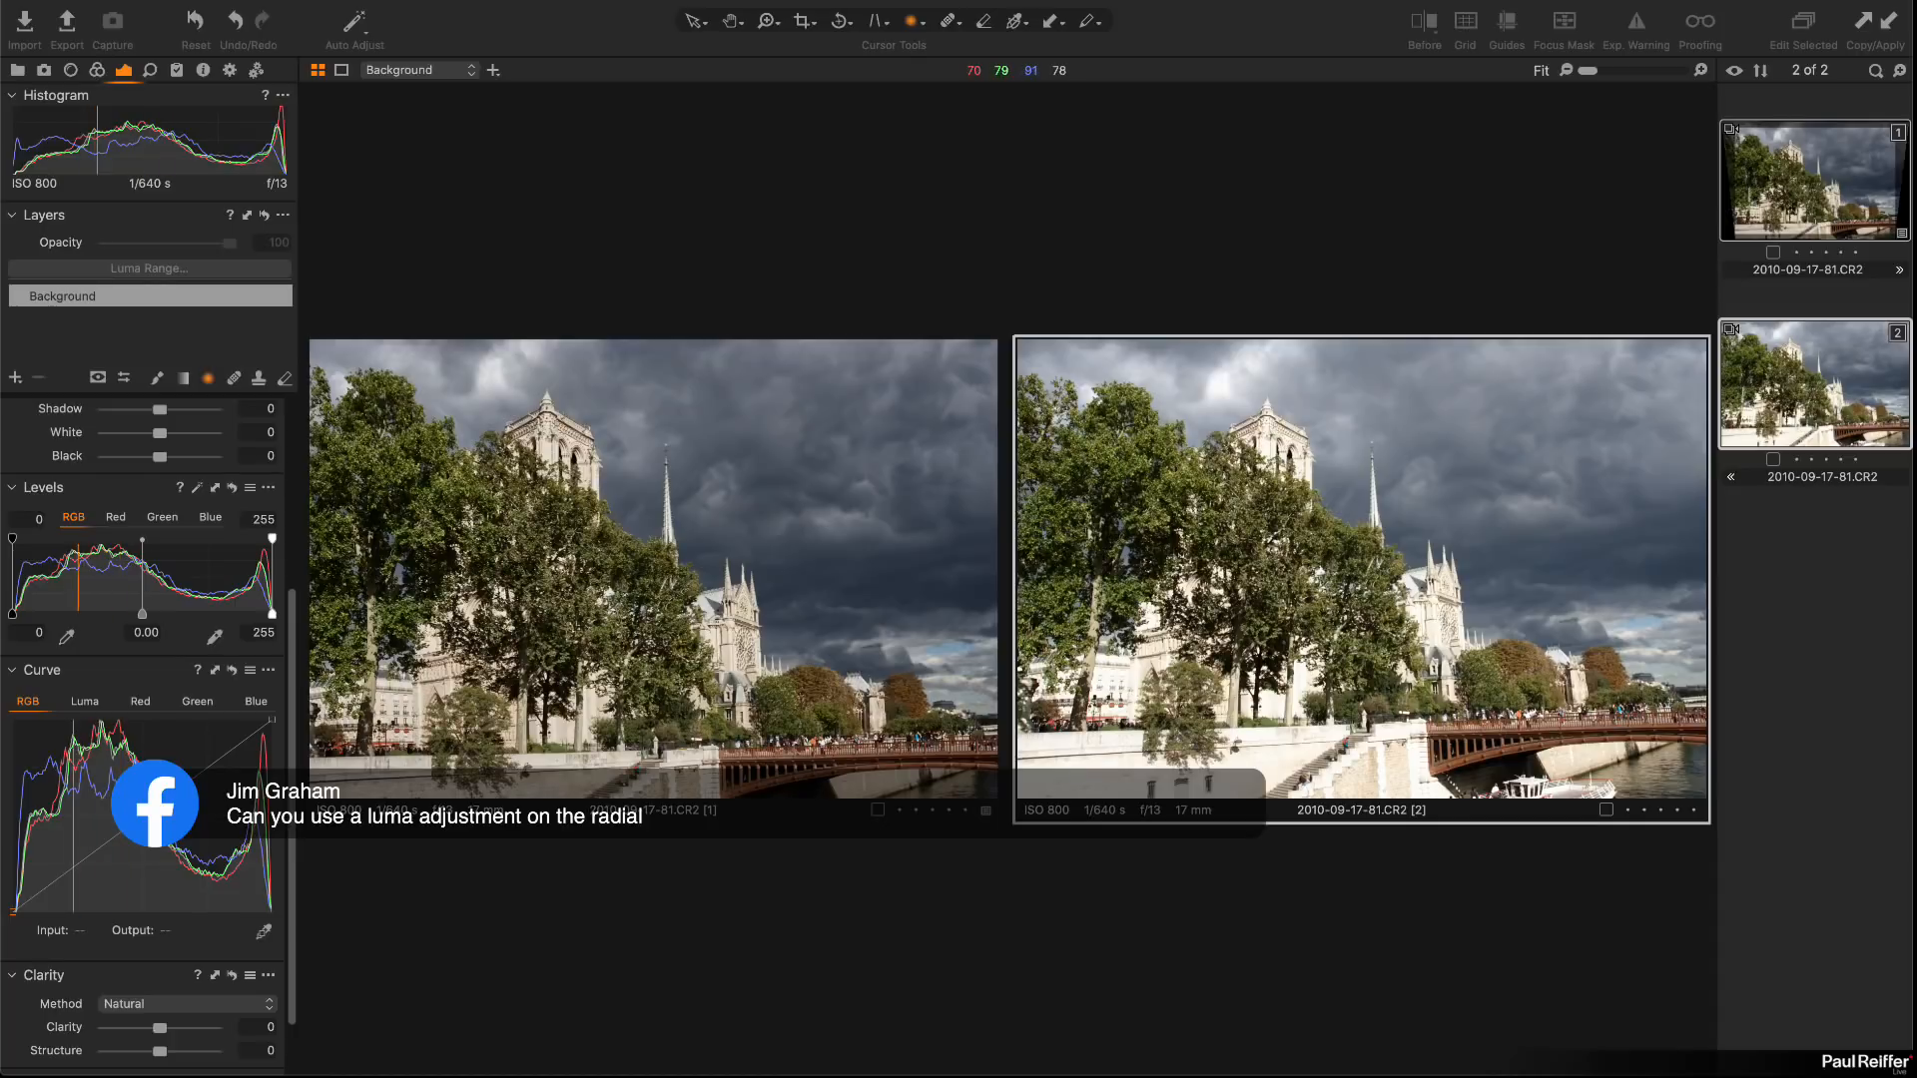
left_click(1784, 300)
left_click(1793, 190)
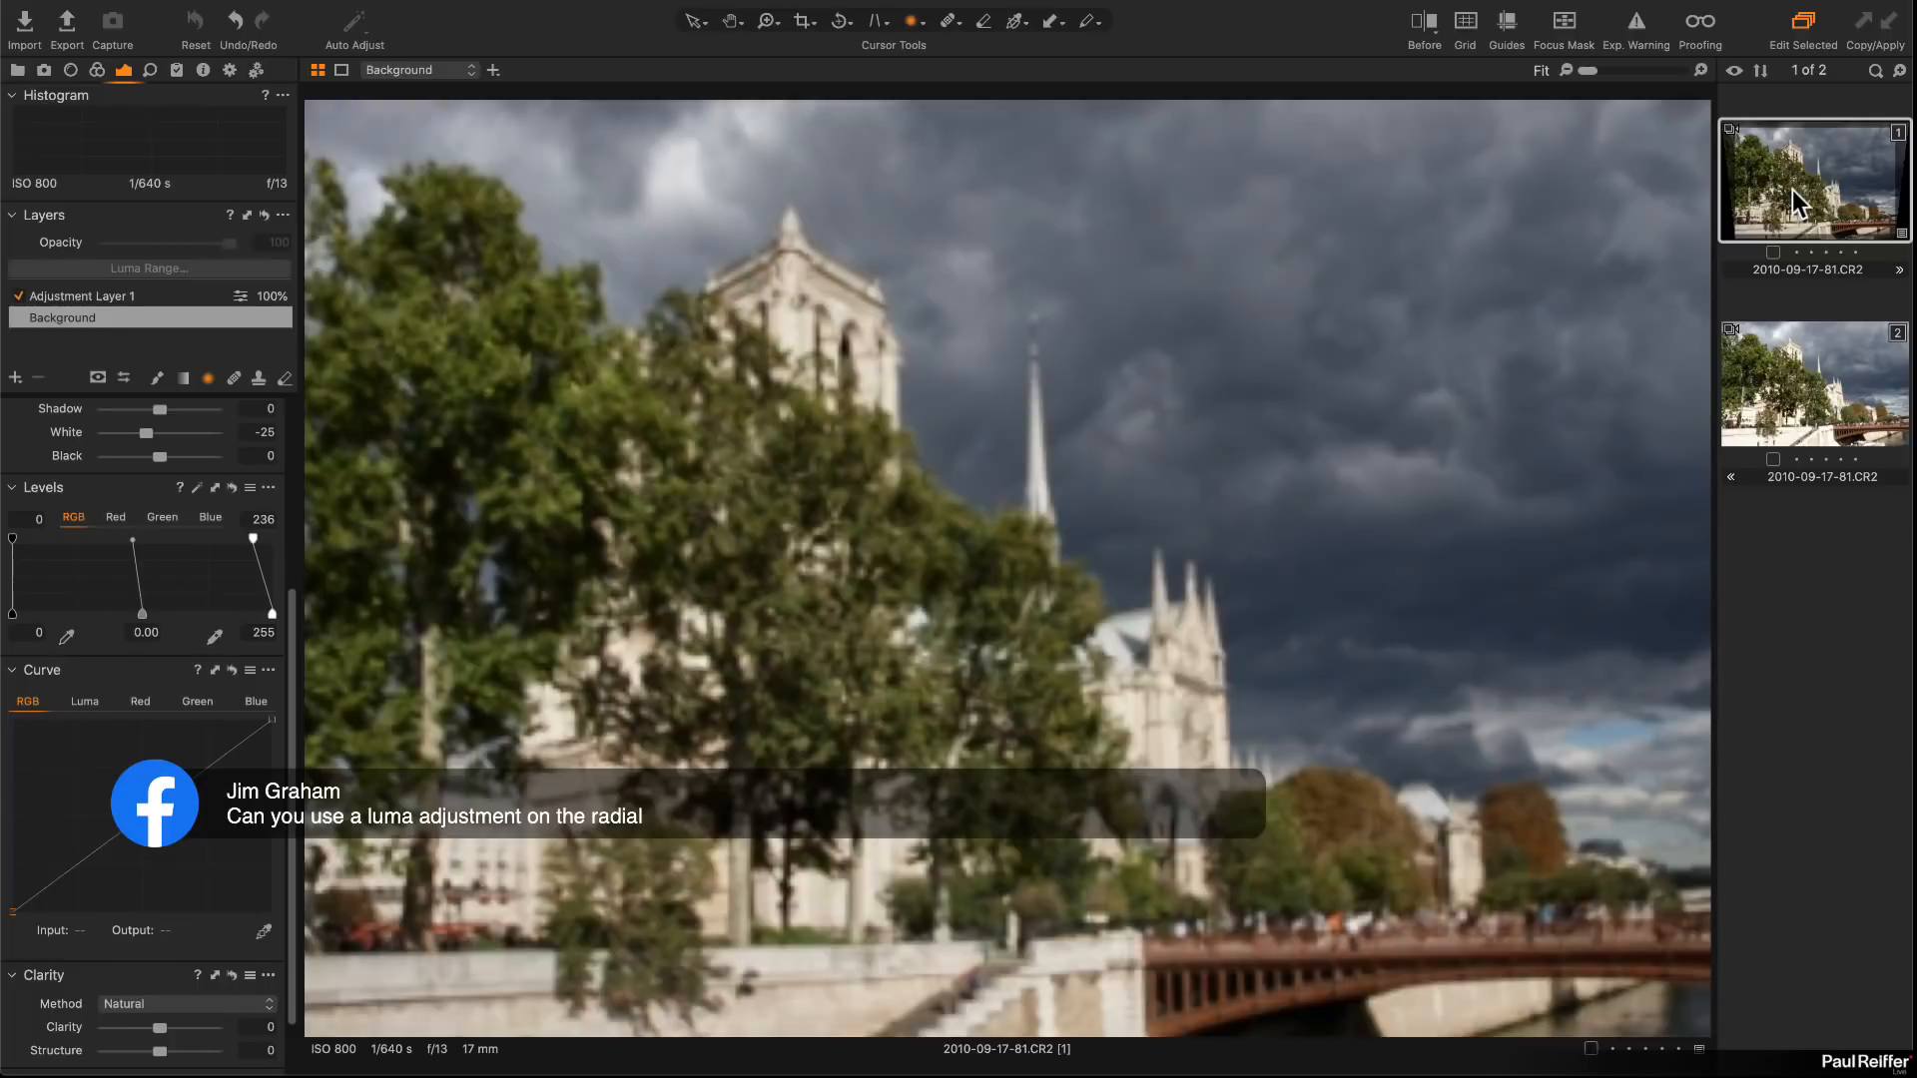
Step: Apply a Luma Range of 0 to 173 with falloff 0 to 193 to Adjustment Layer 1's radial mask
left_click(104, 292)
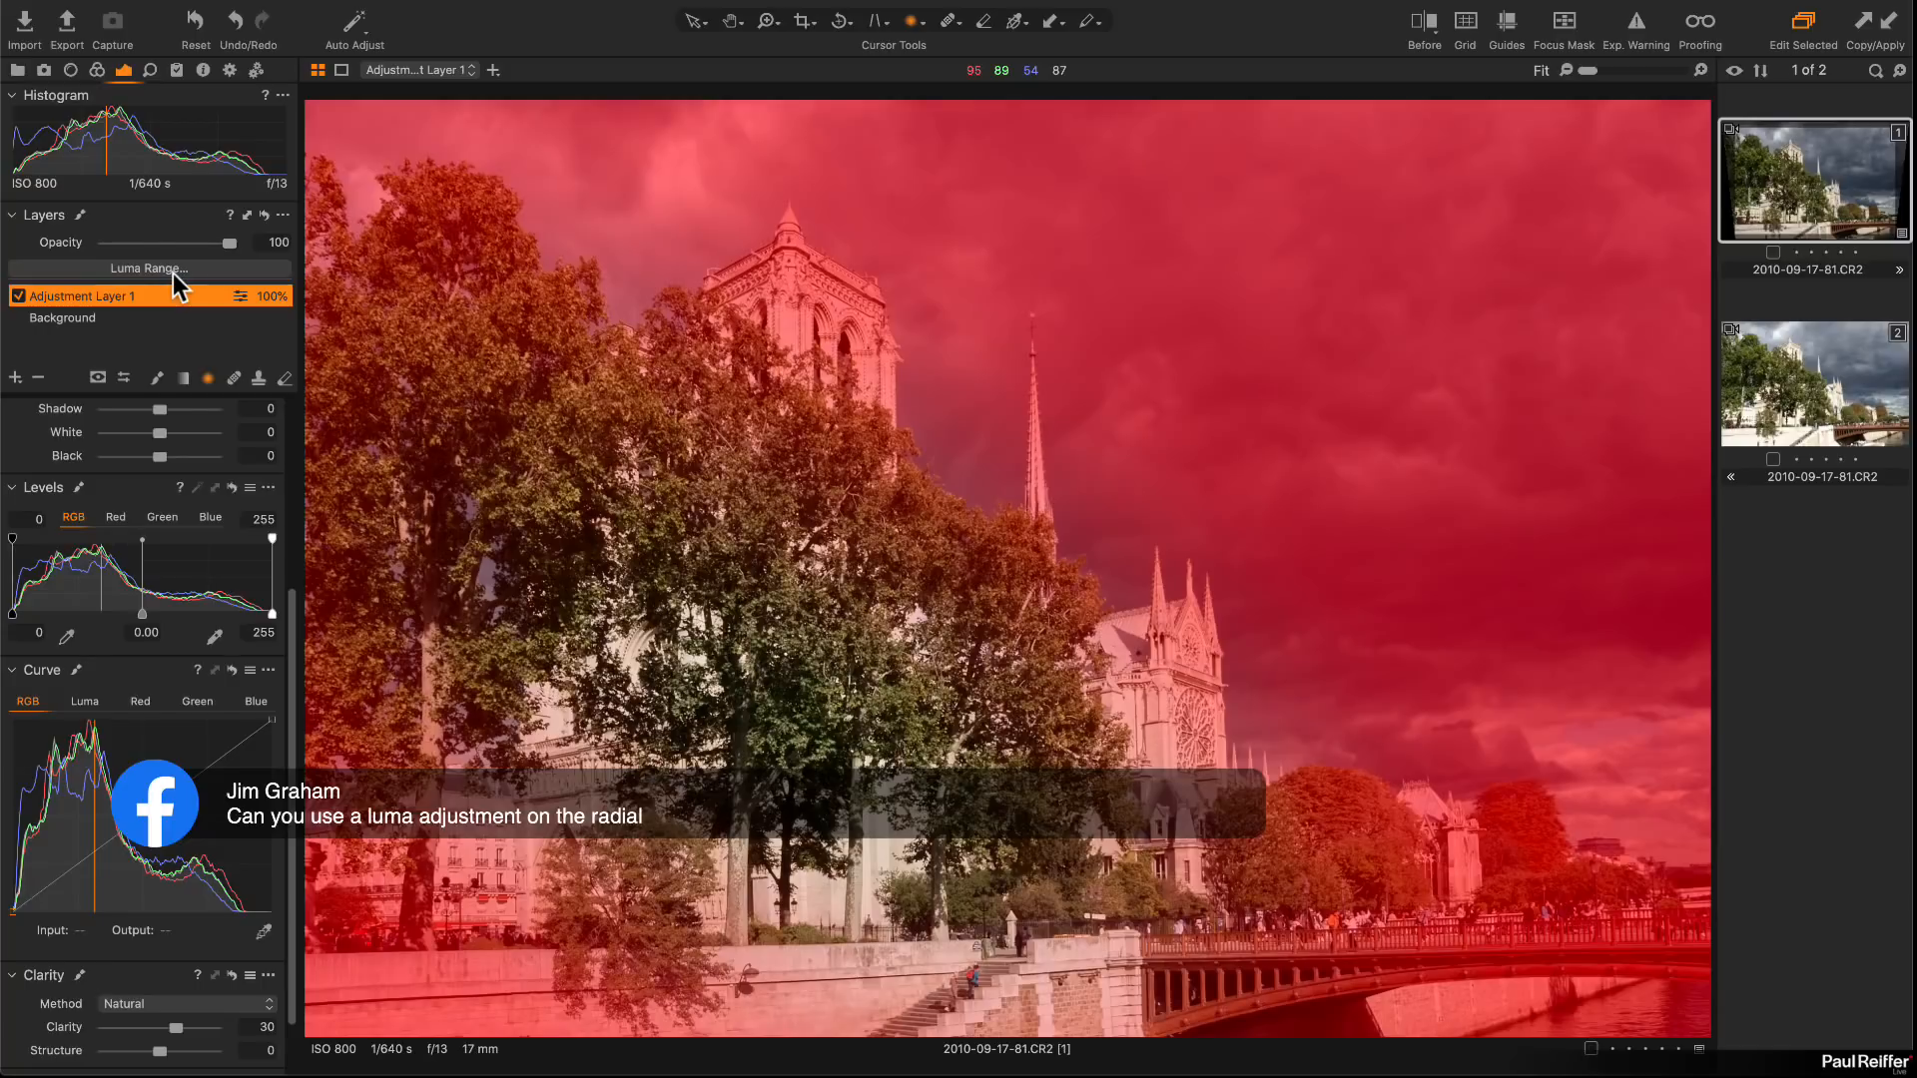
left_click(172, 272)
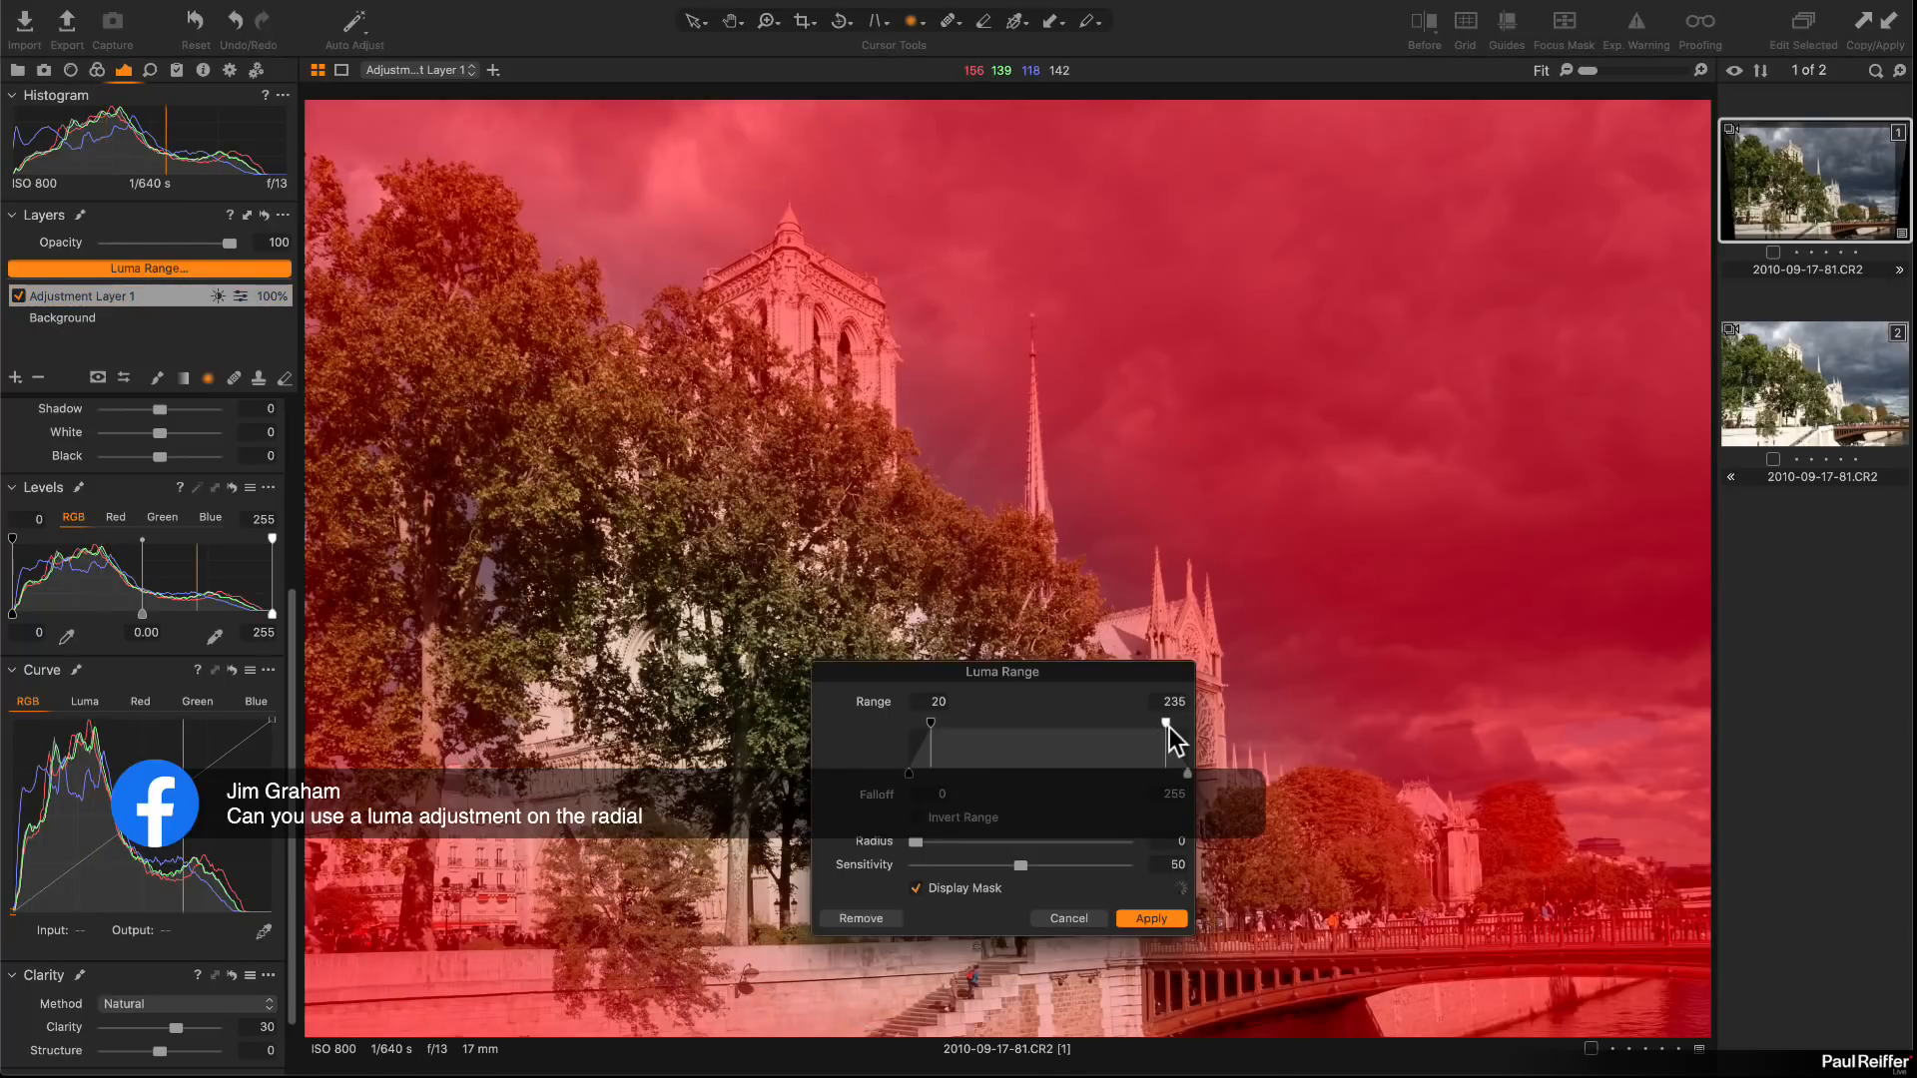
left_click_drag(1083, 683, 1491, 305)
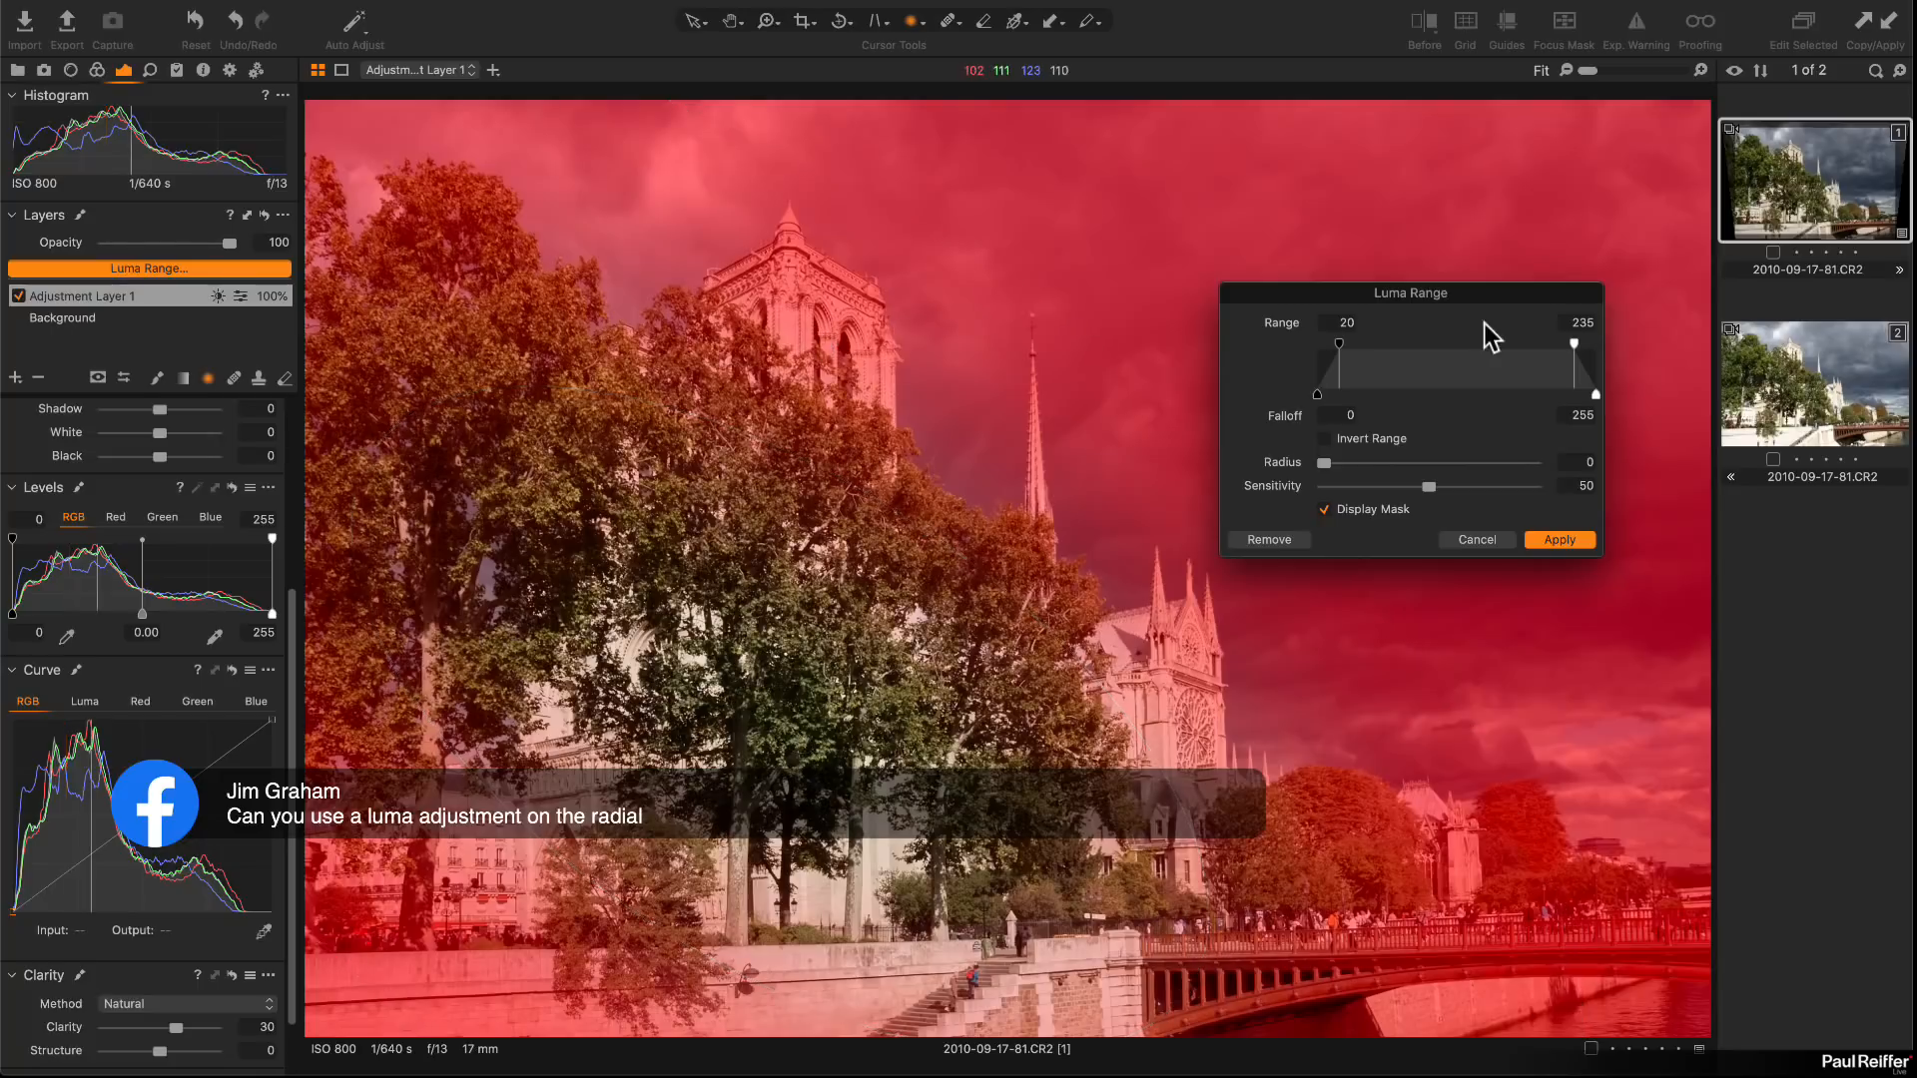
left_click_drag(1339, 340, 1307, 351)
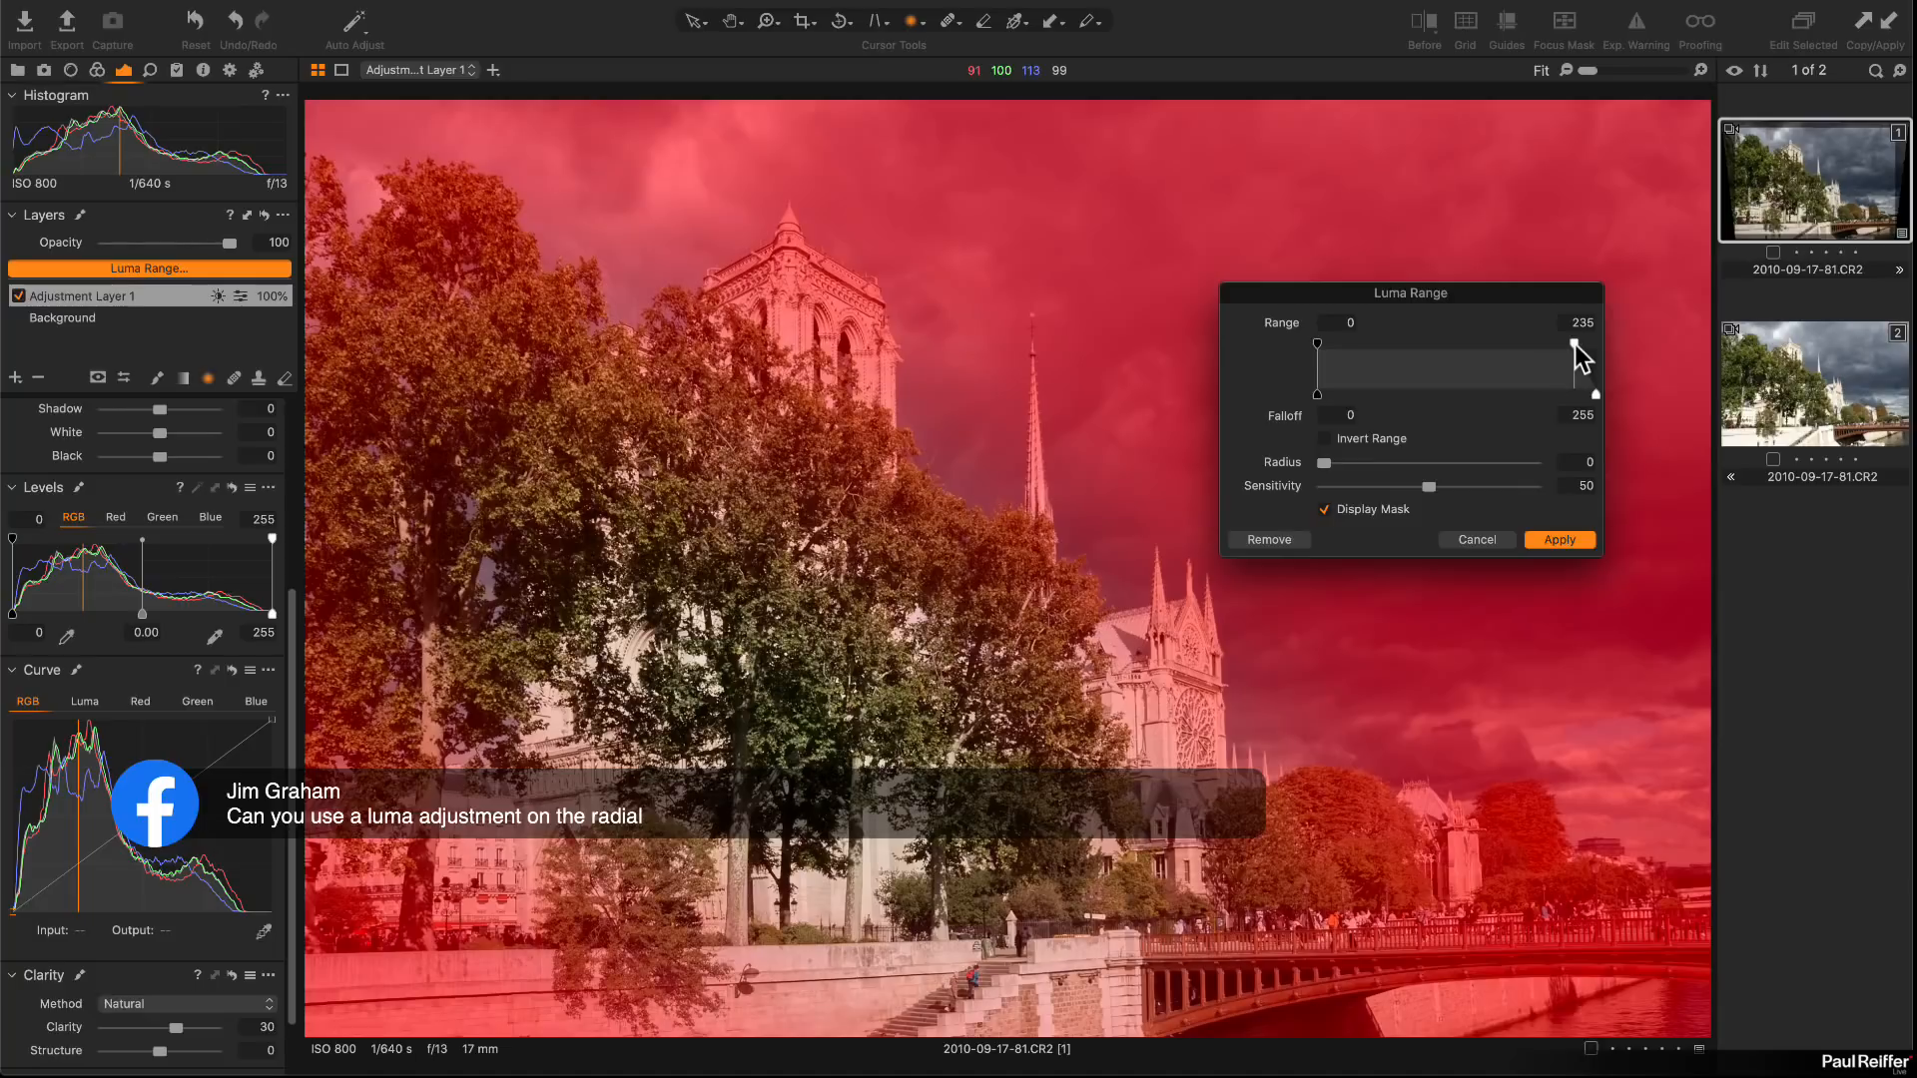
left_click_drag(1574, 351, 1528, 346)
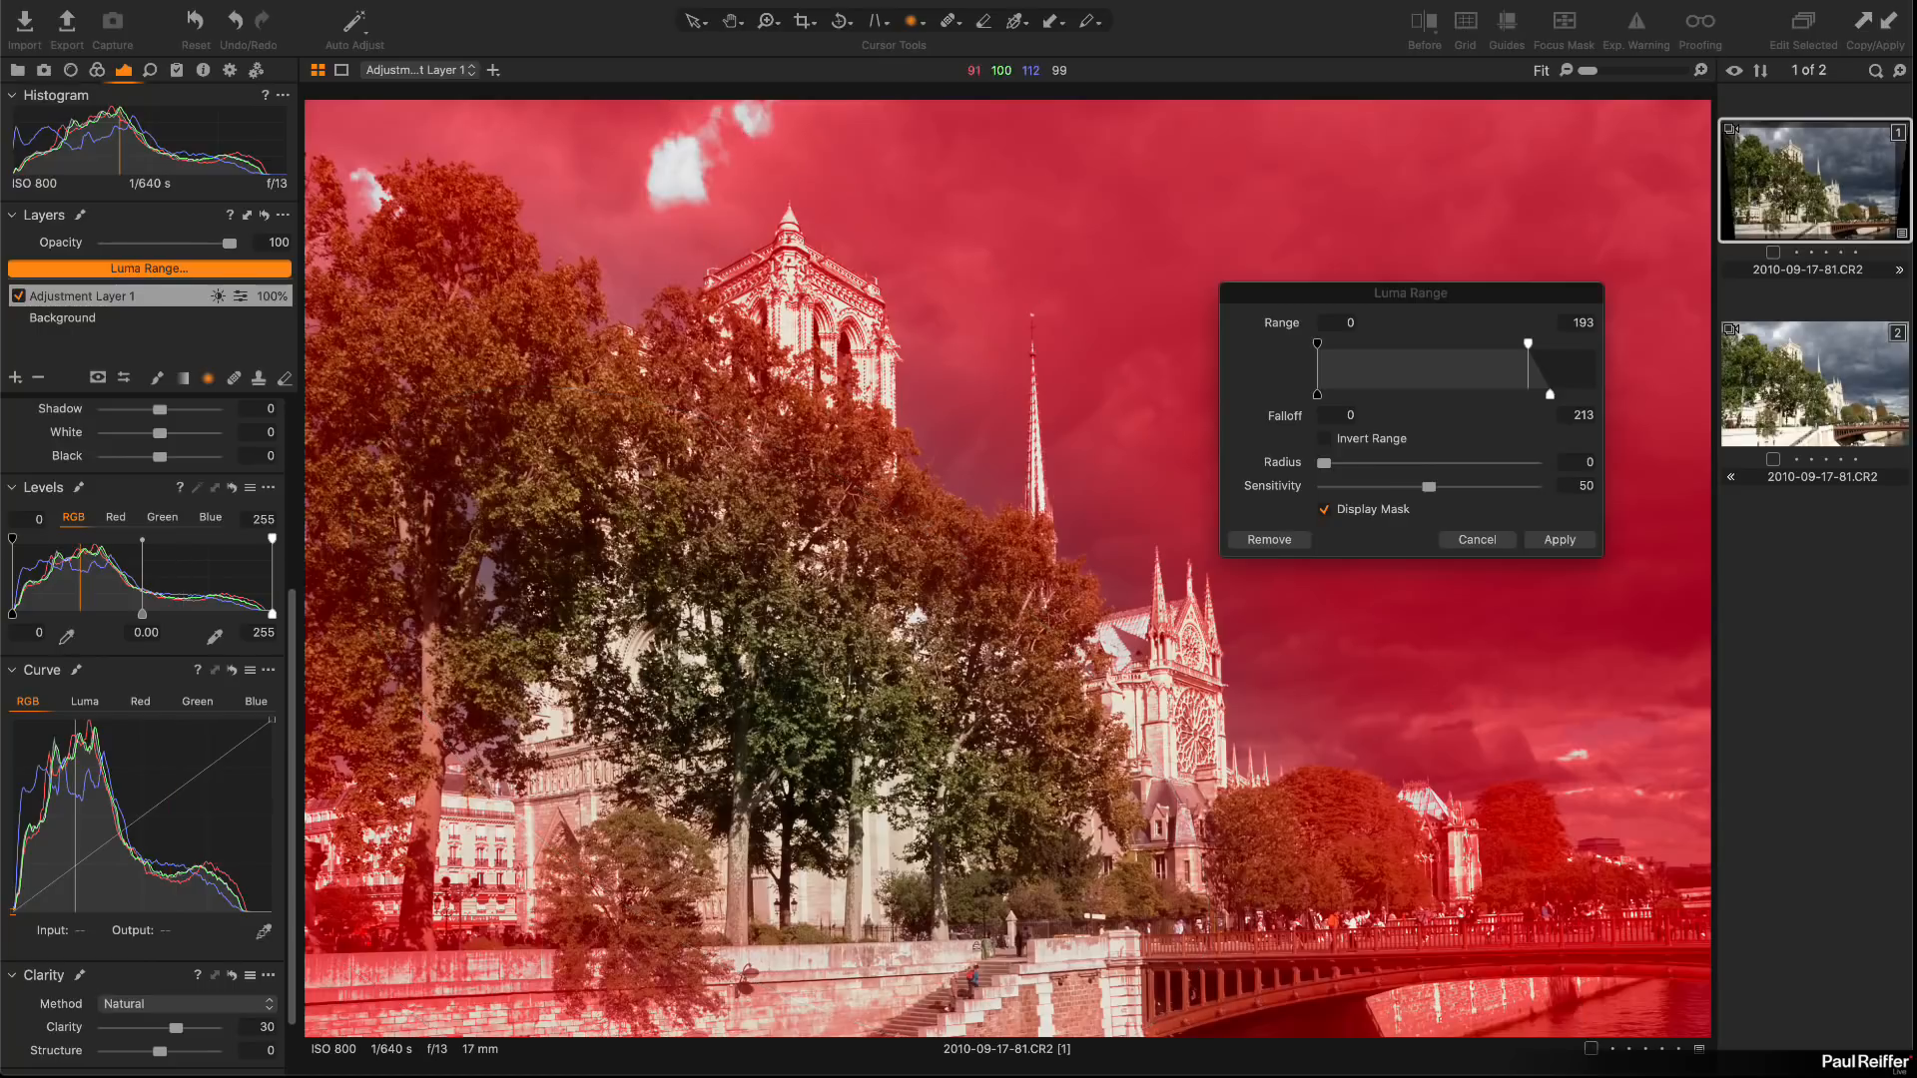
left_click(1518, 347)
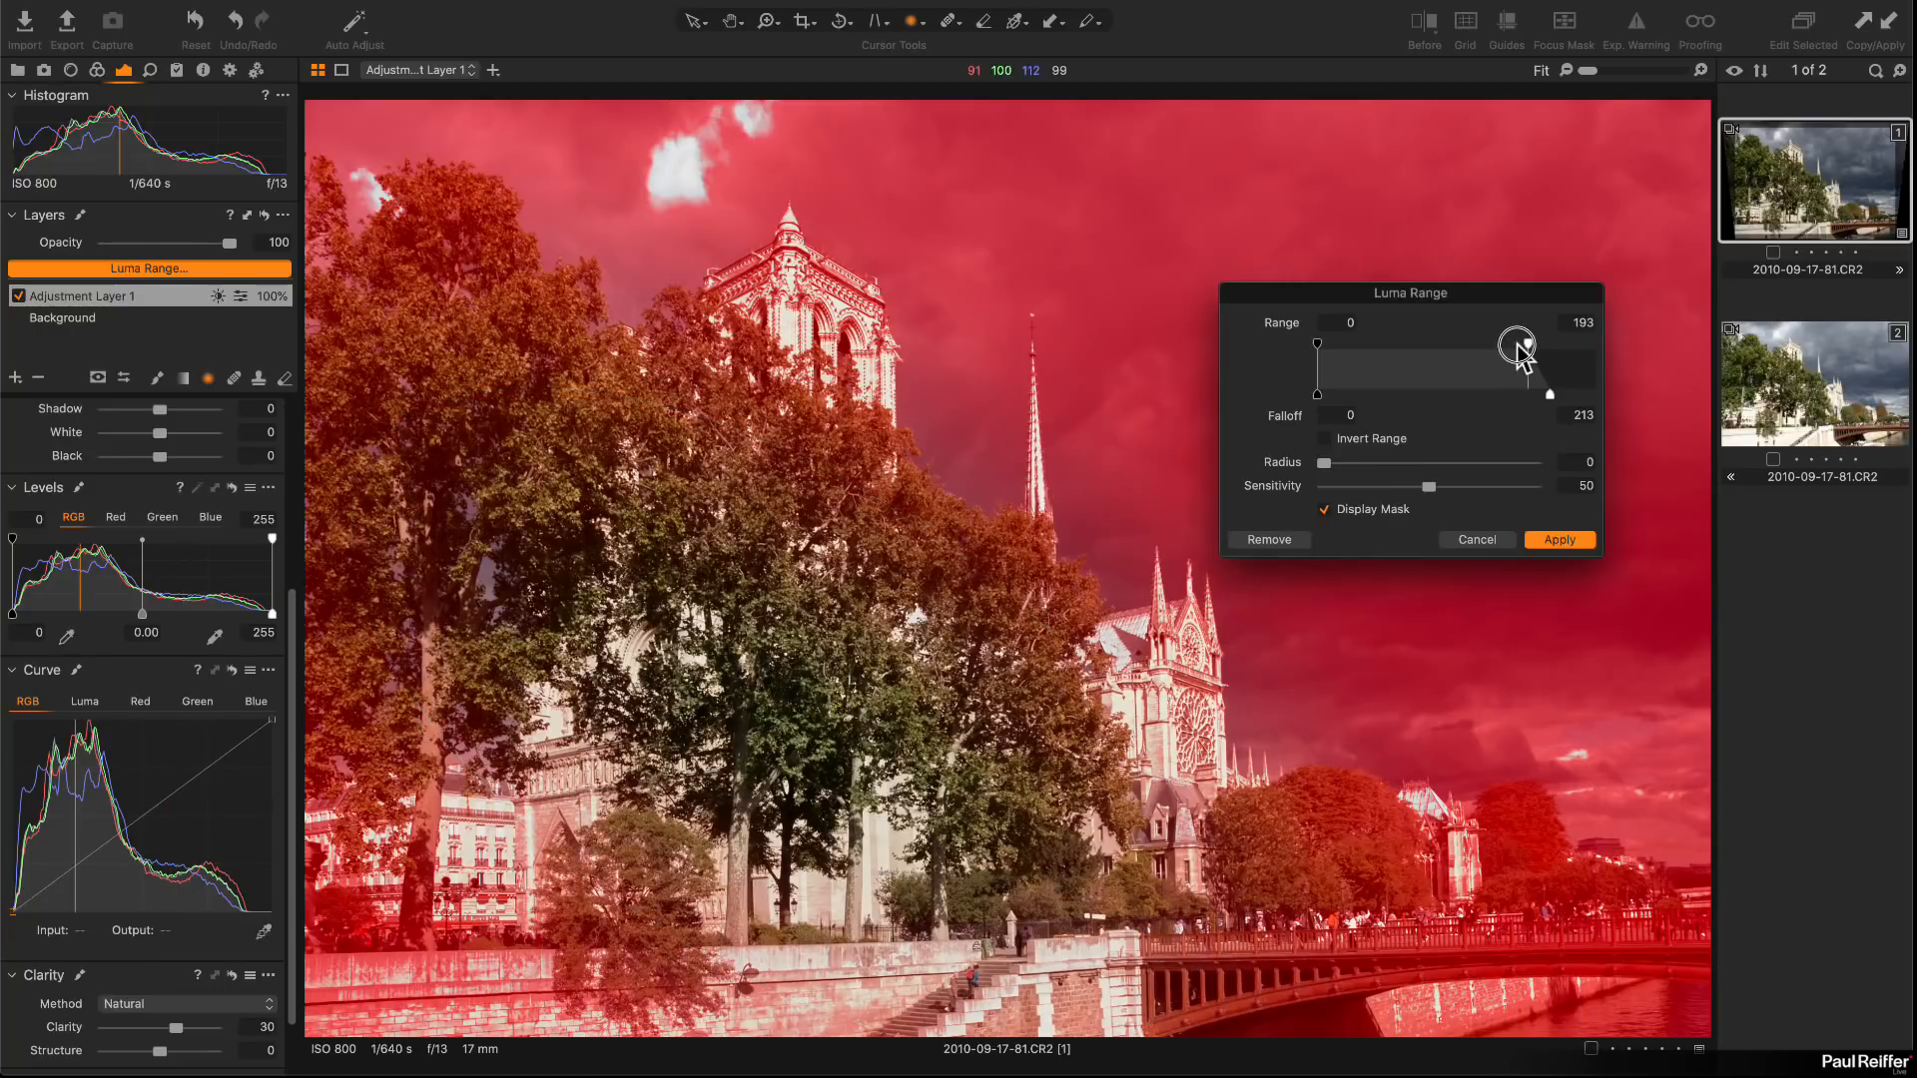
left_click_drag(1518, 347, 1507, 347)
left_click(1566, 542)
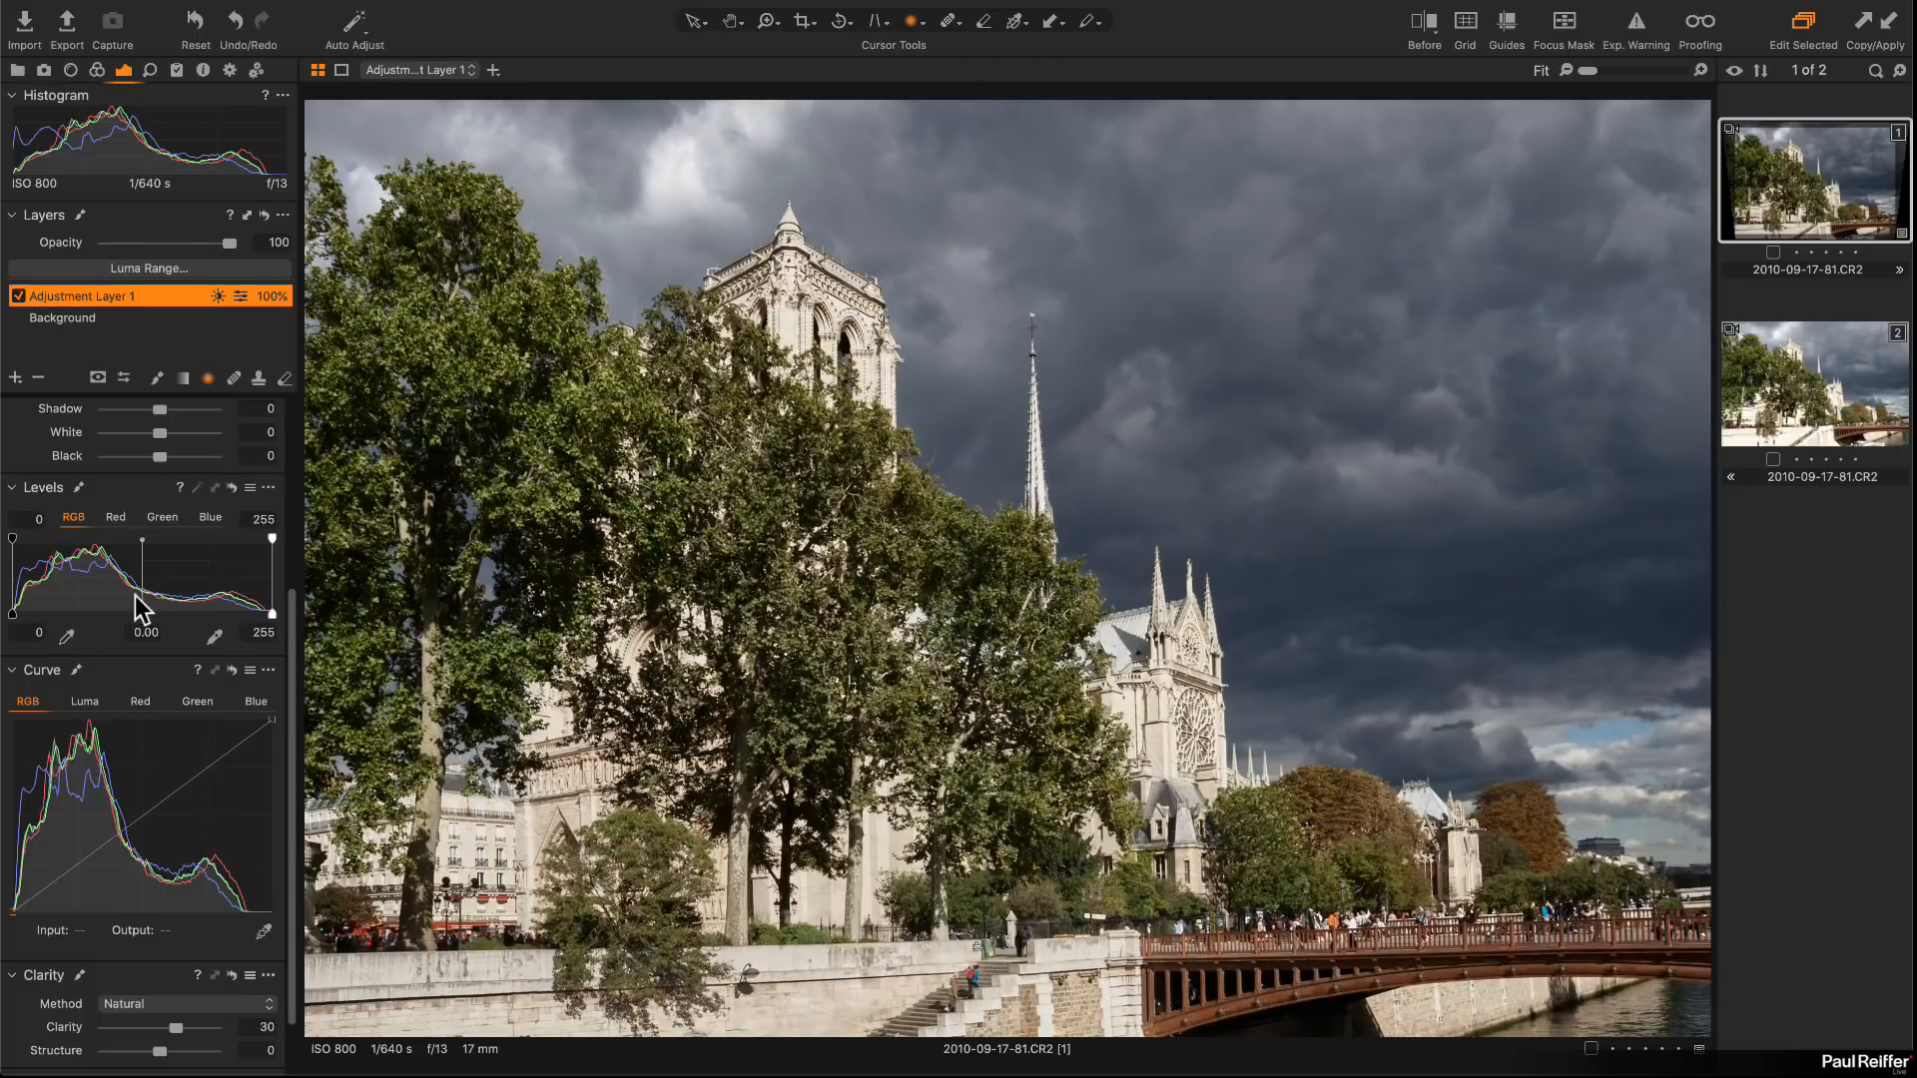
Step: Show the adjustment layer's mask, and give the mask brush a higher opacity and a smaller size
scroll(211, 739, "up", 5)
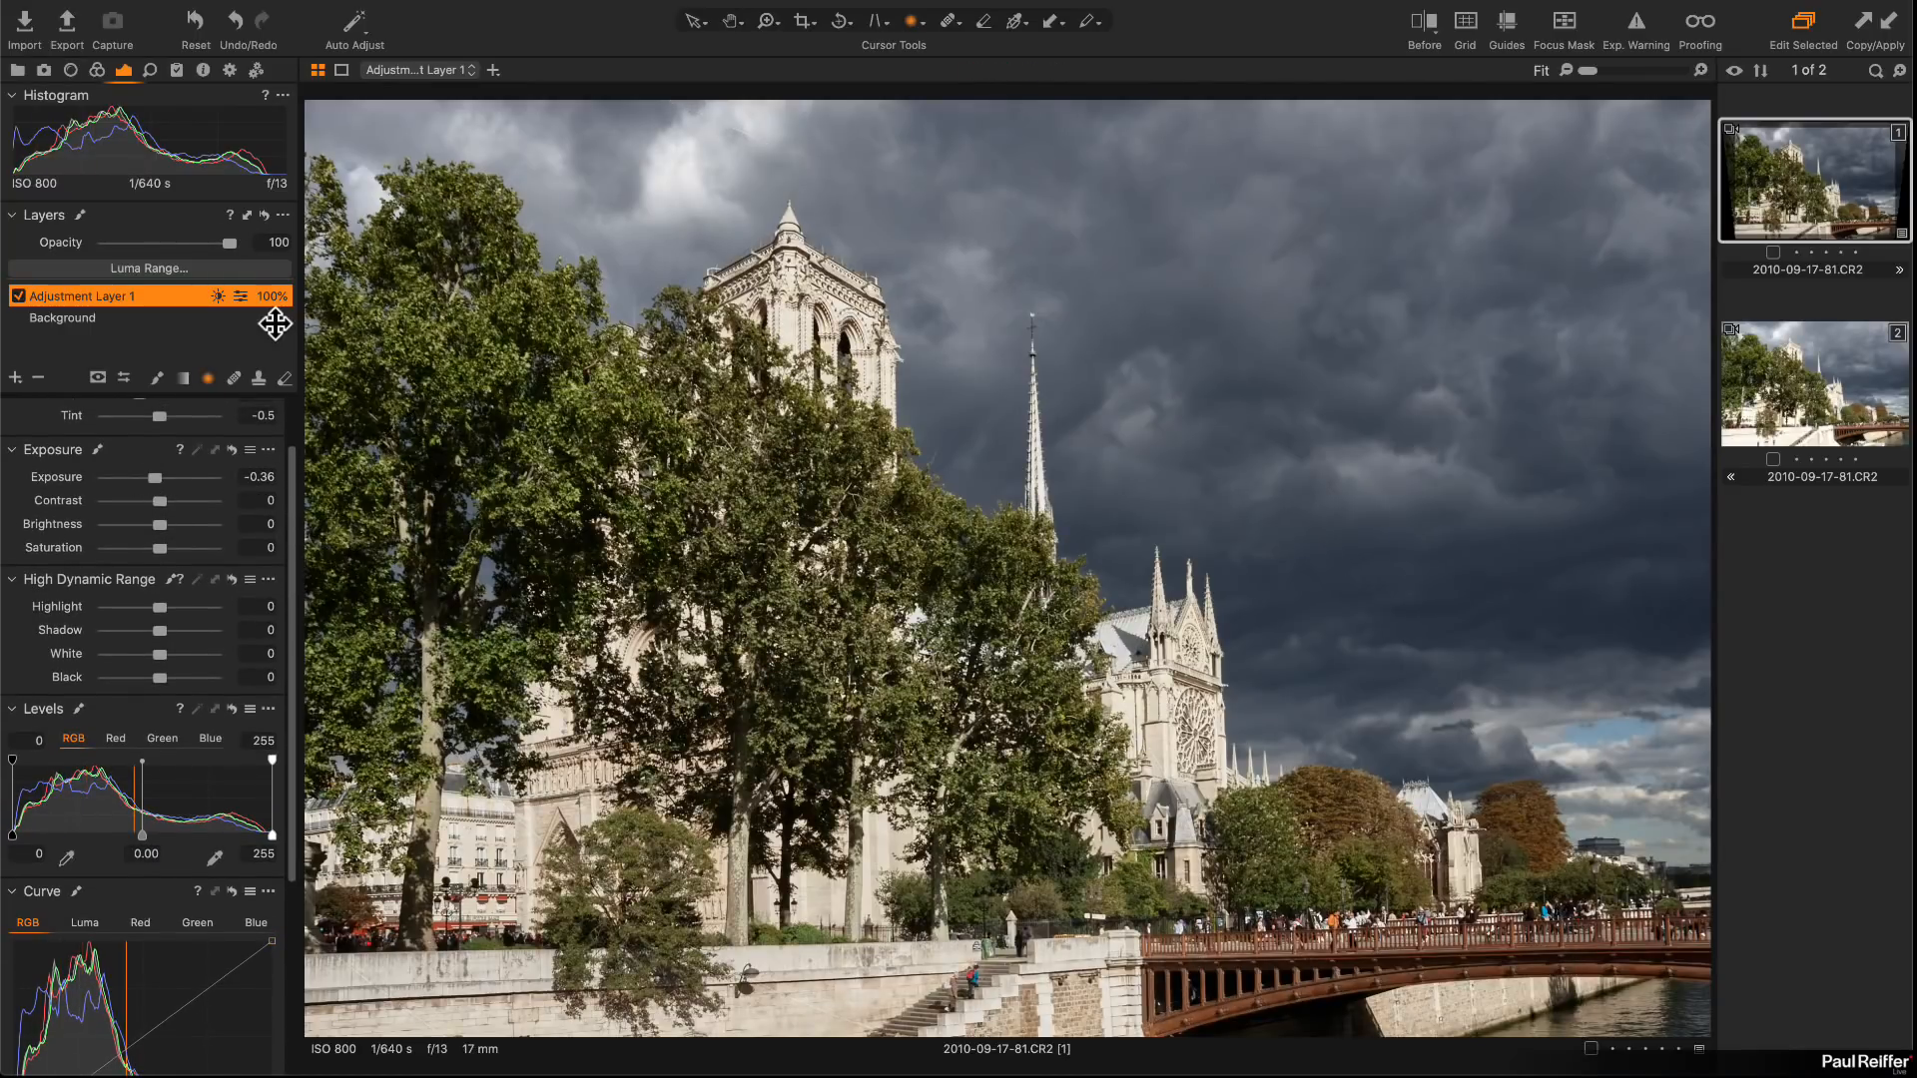
key("m")
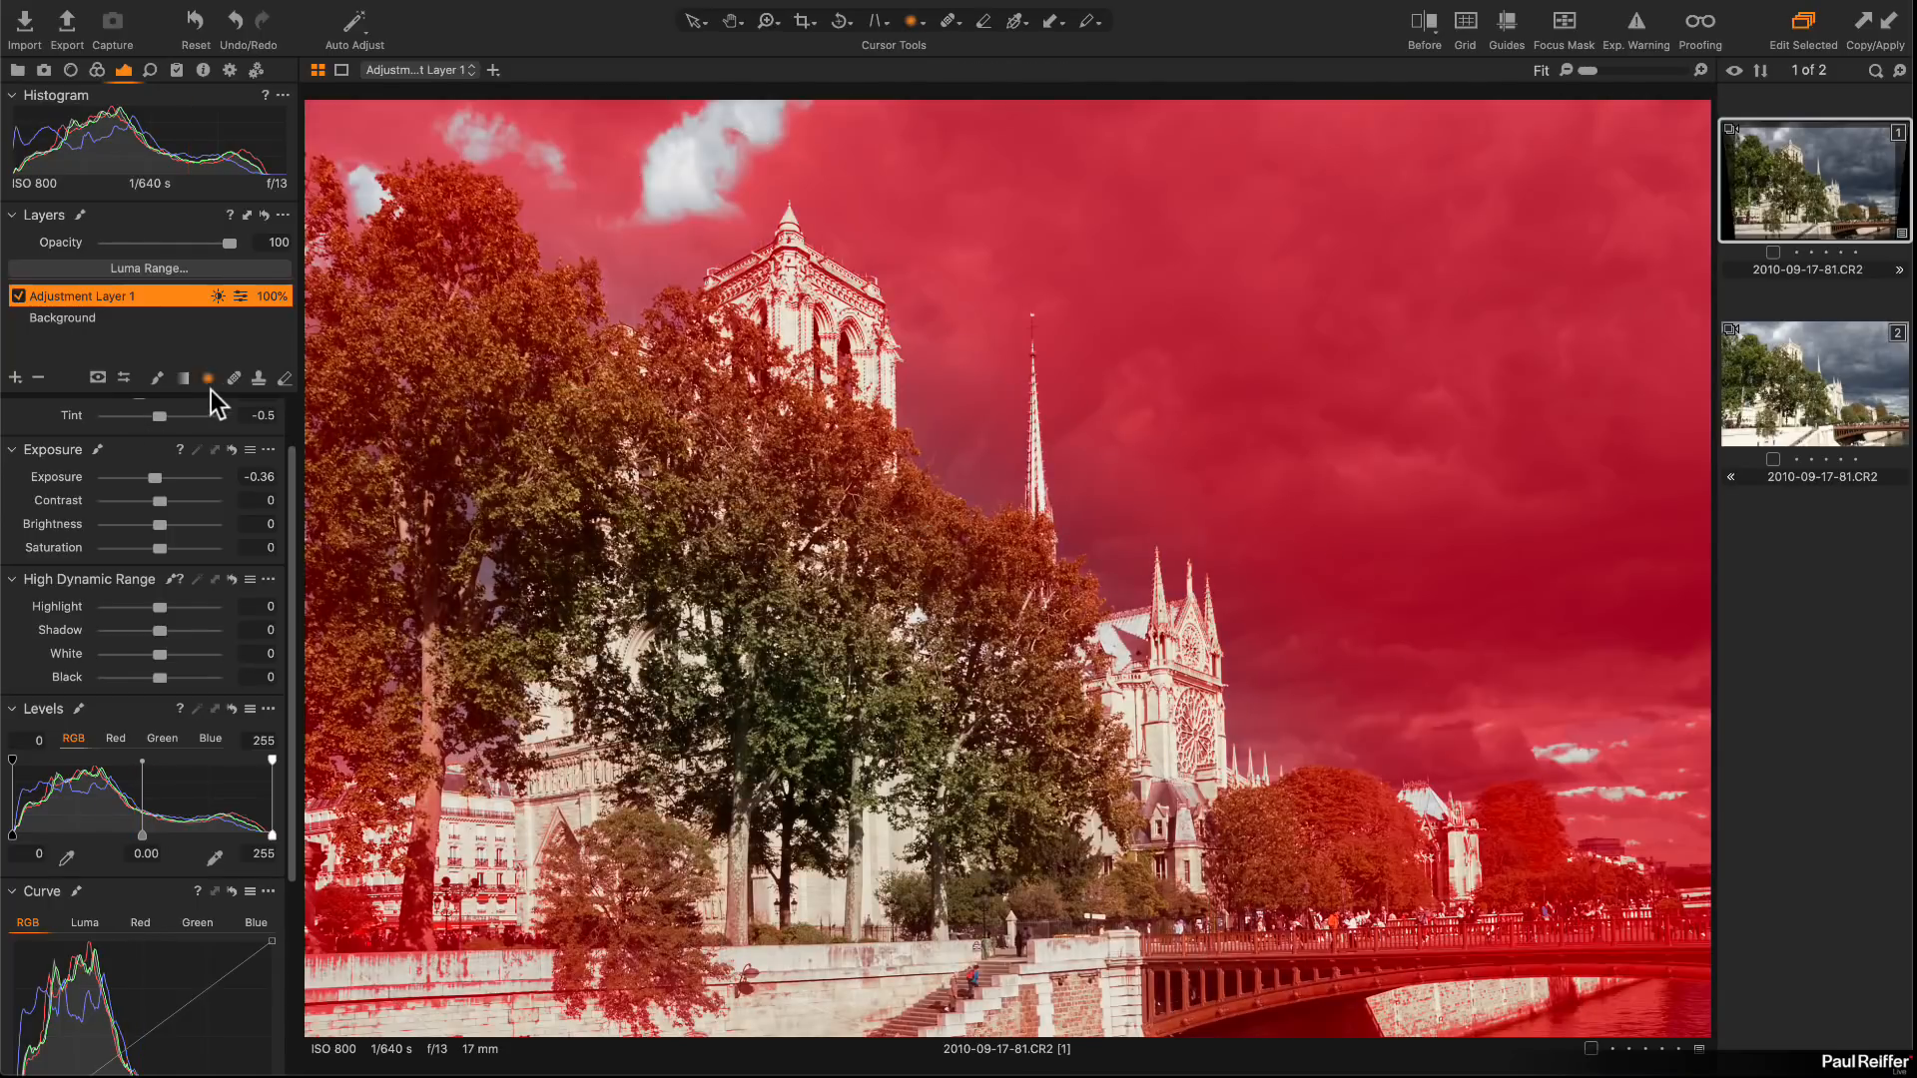
left_click(160, 379)
right_click(1126, 347)
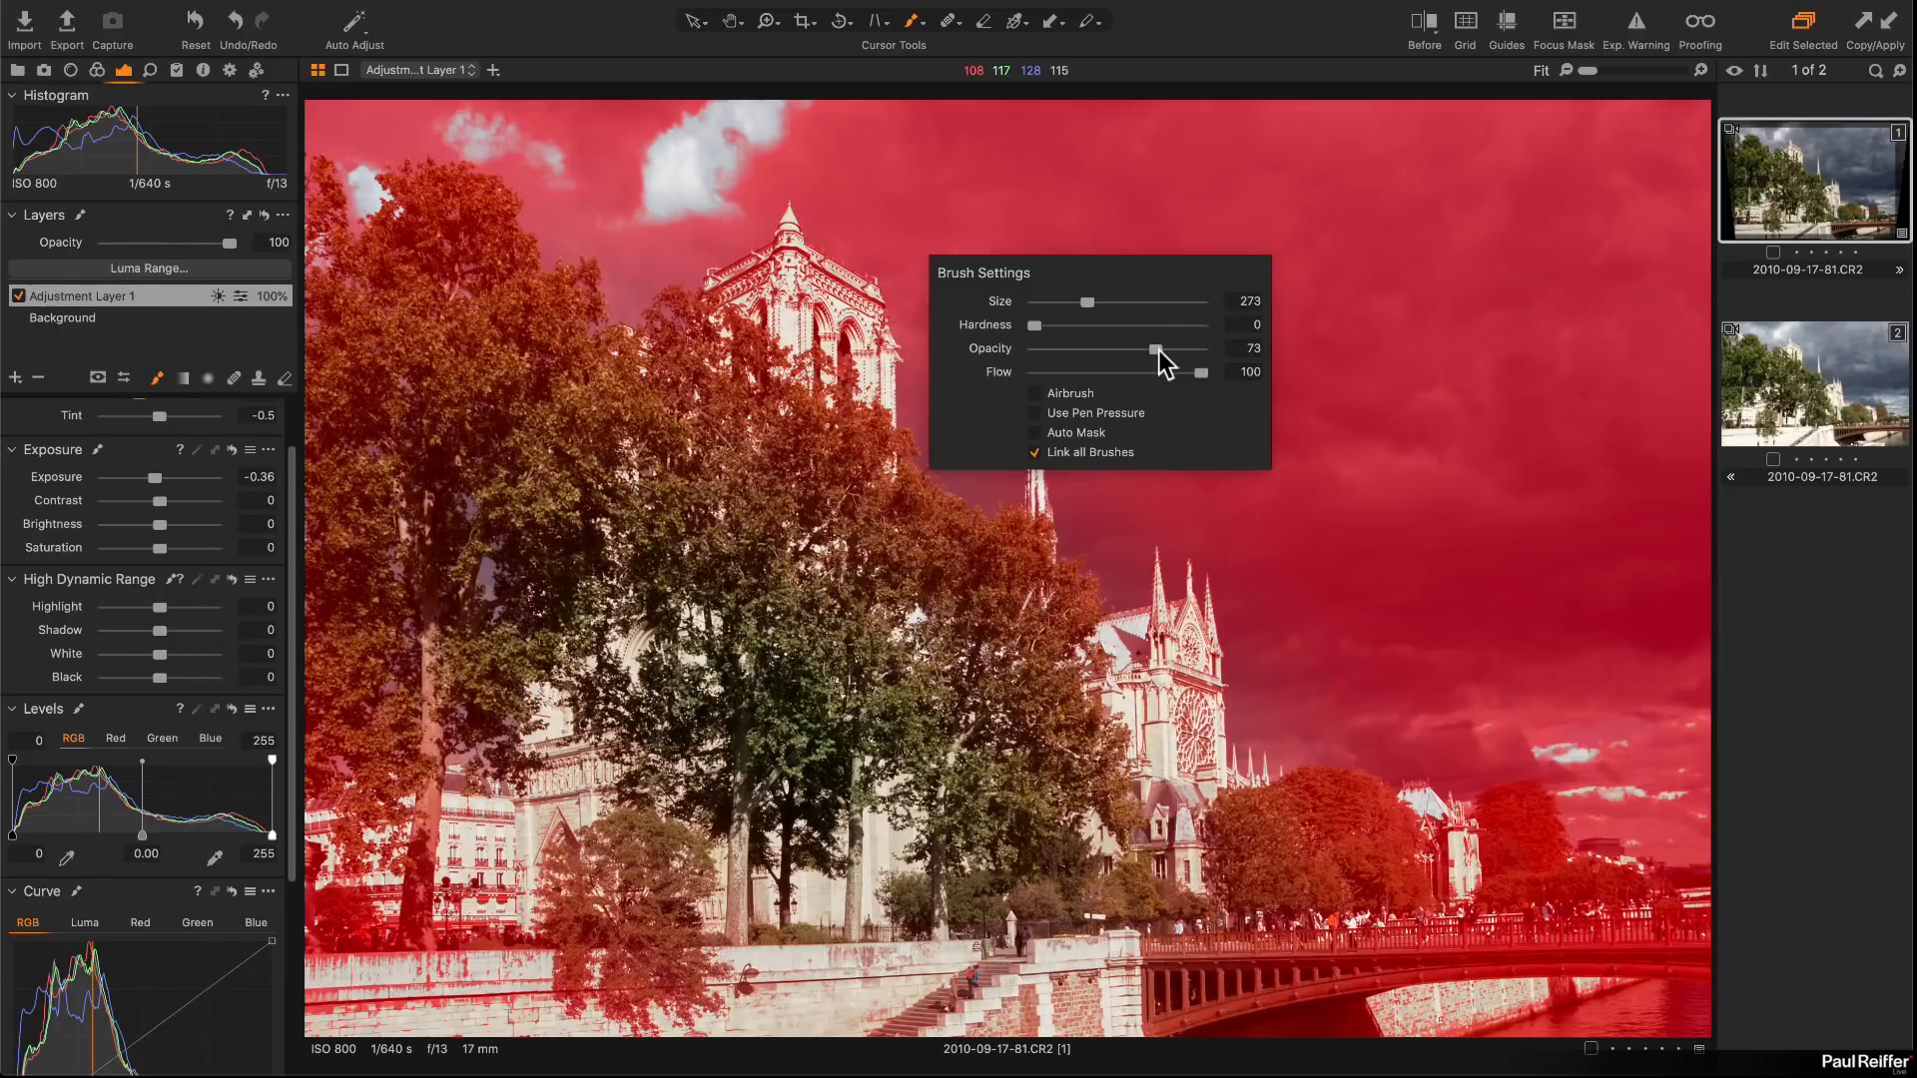
left_click_drag(1160, 350, 1212, 344)
left_click_drag(1087, 305, 1056, 305)
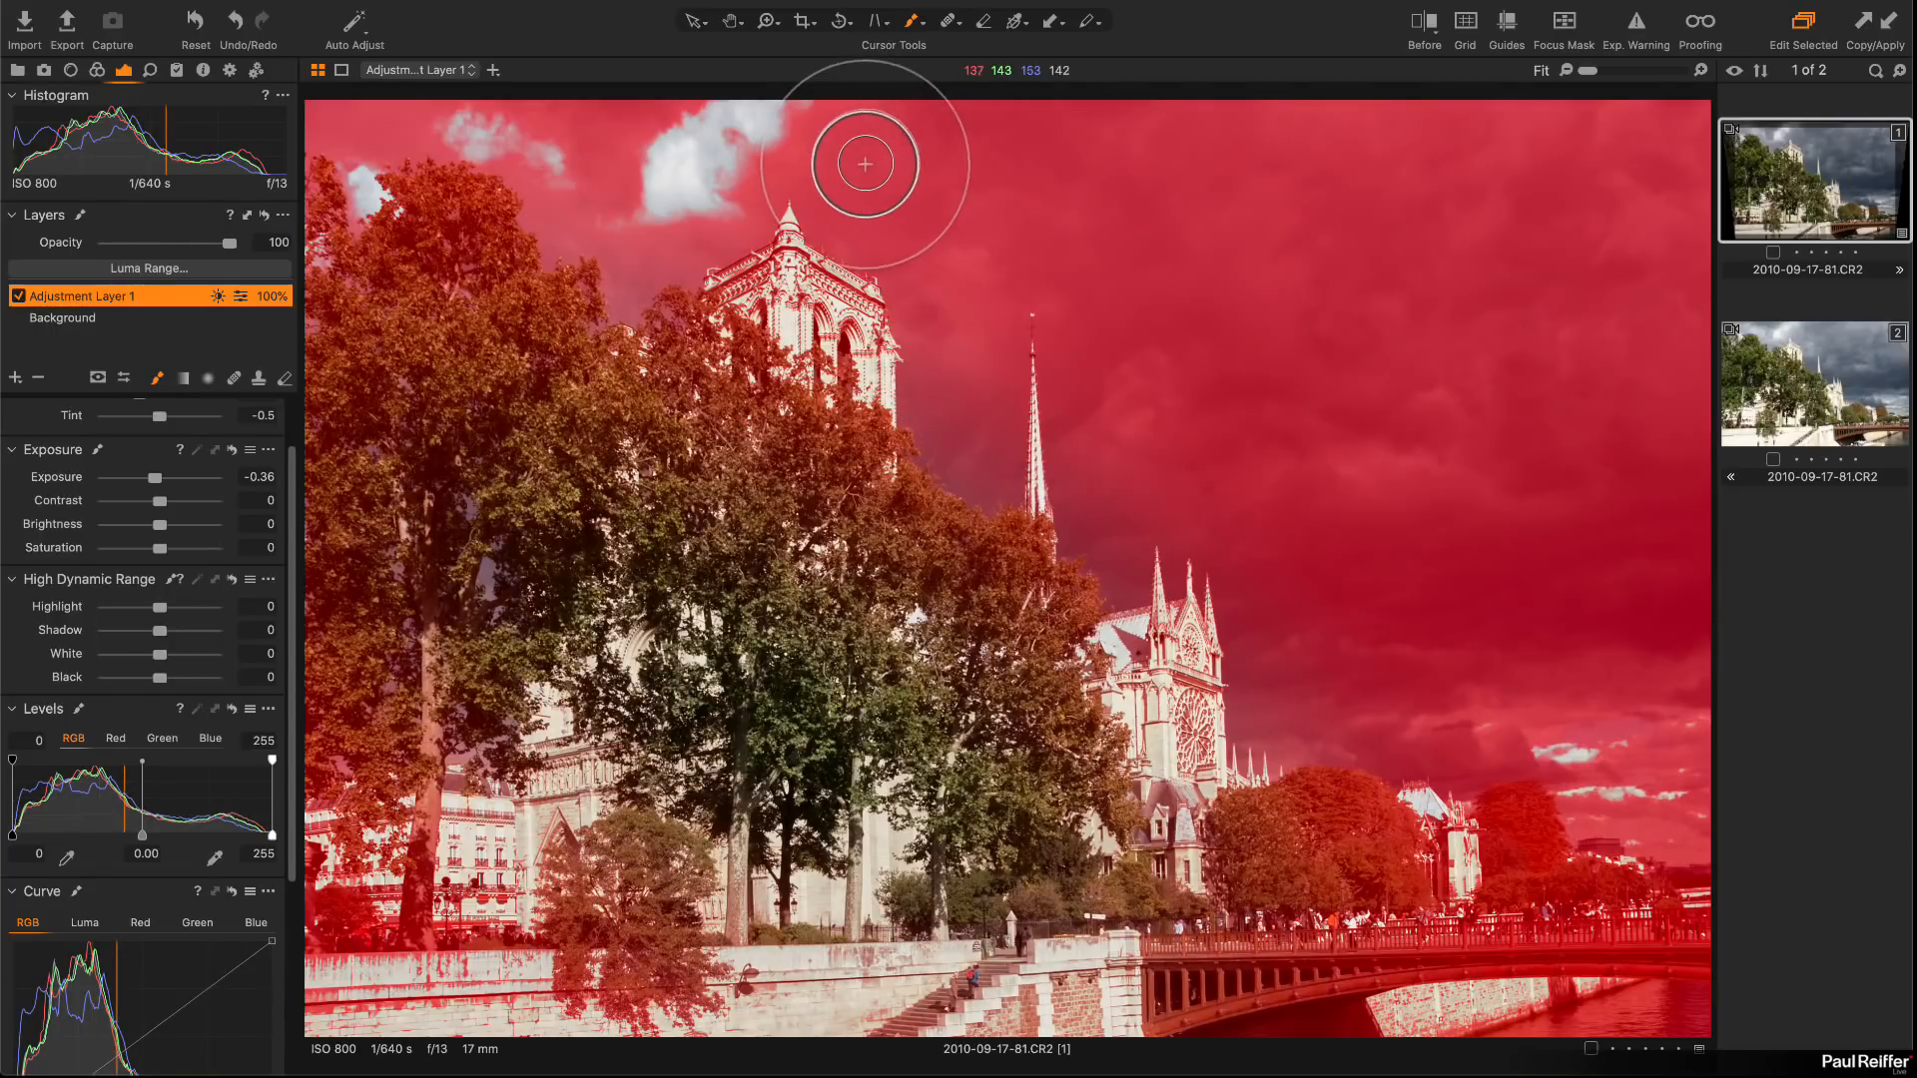
Step: Rasterize the layer mask for brushing, and try the mask brush around the bright clouds above the cathedral tower
left_click(923, 152)
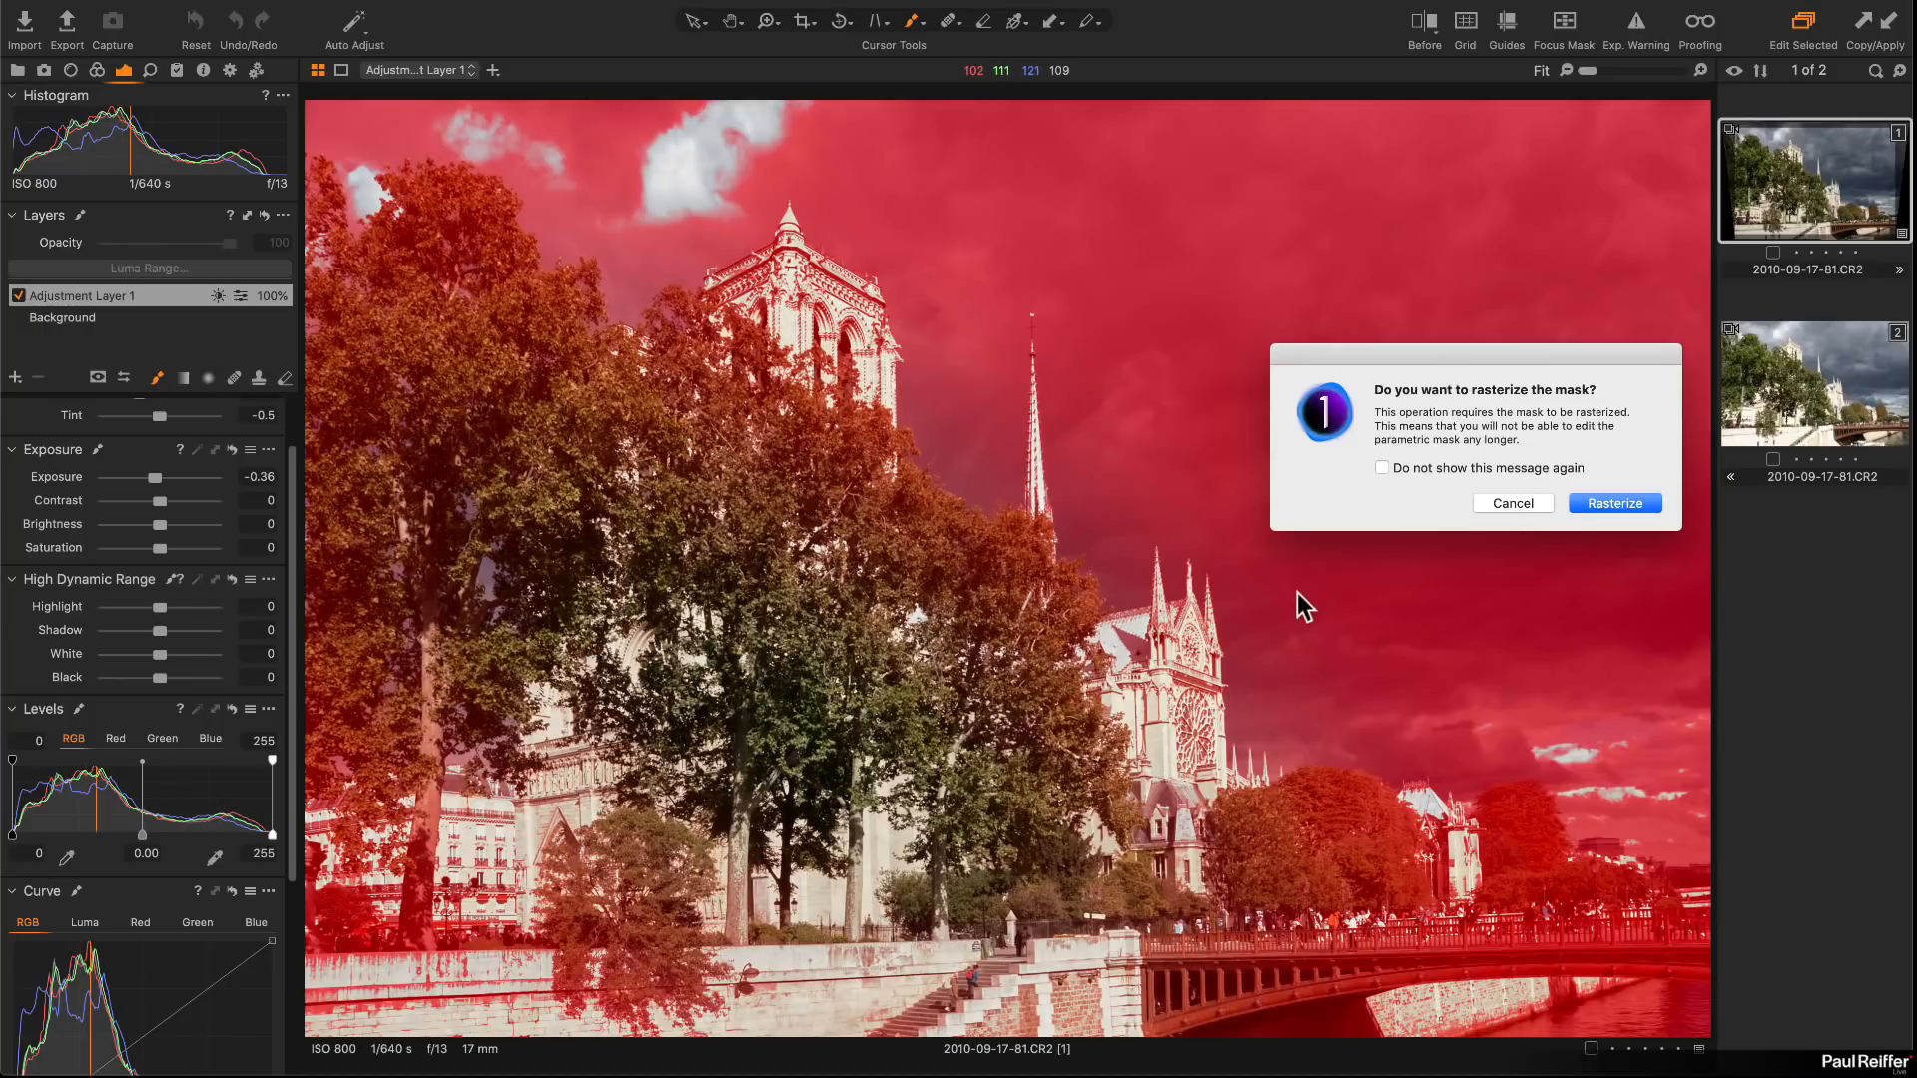
left_click(1614, 504)
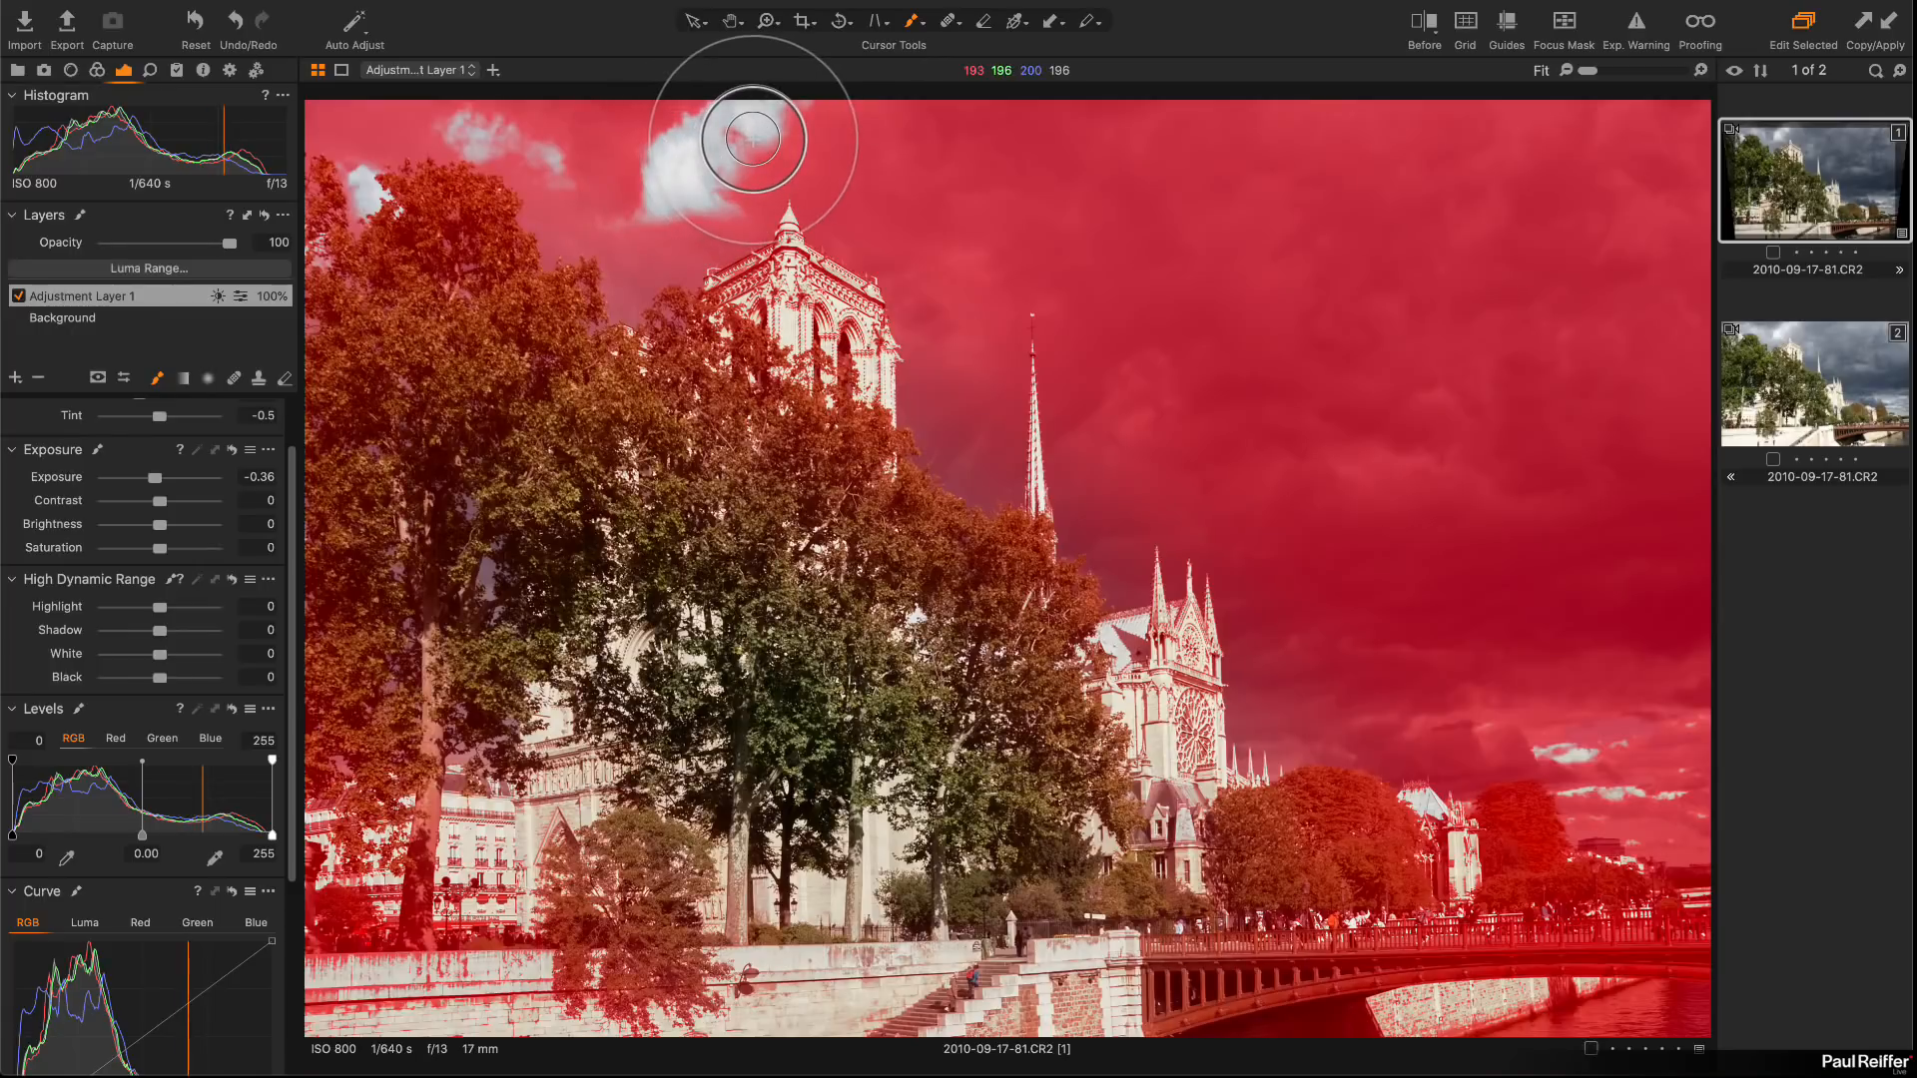
right_click(878, 141)
left_click_drag(925, 164, 842, 165)
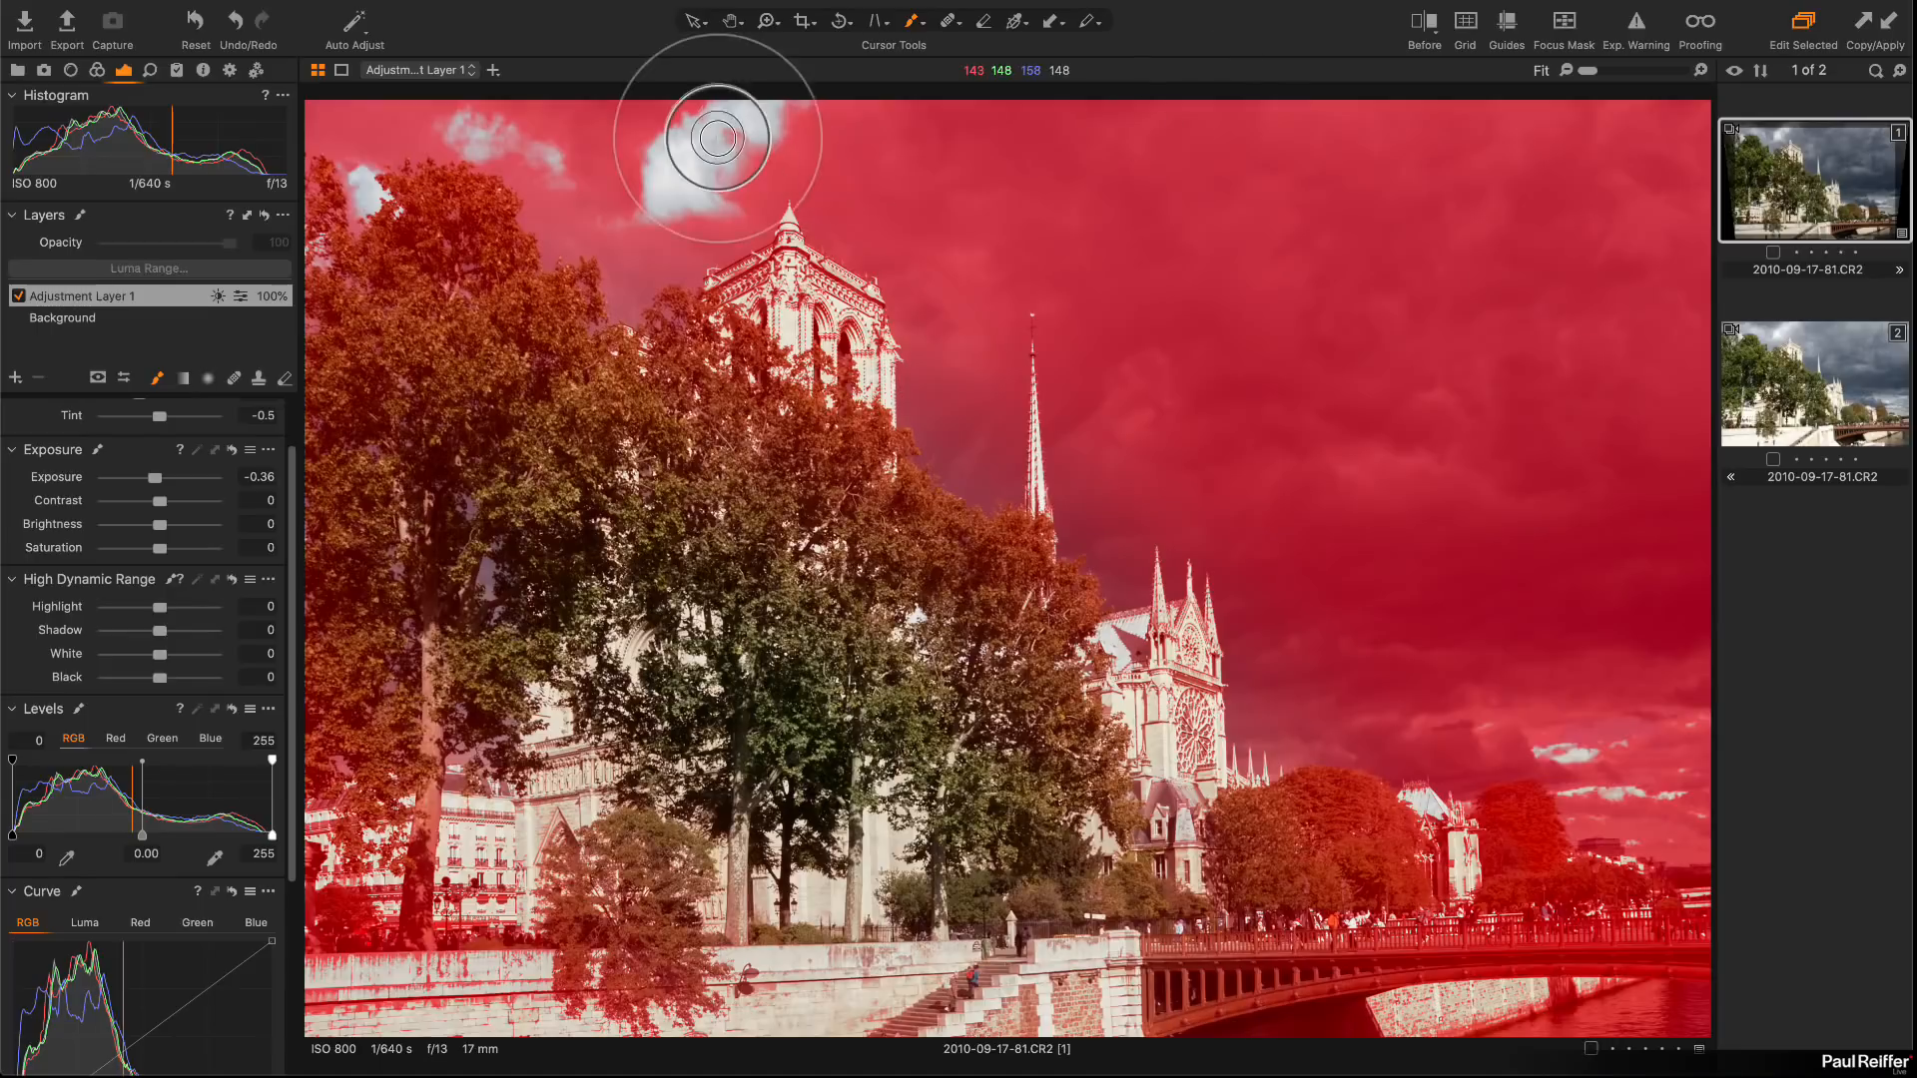
Step: Try widening Adjustment Layer 1's Luma Range to 0 to 180 with falloff 0 to 200, and discard the change
right_click(170, 293)
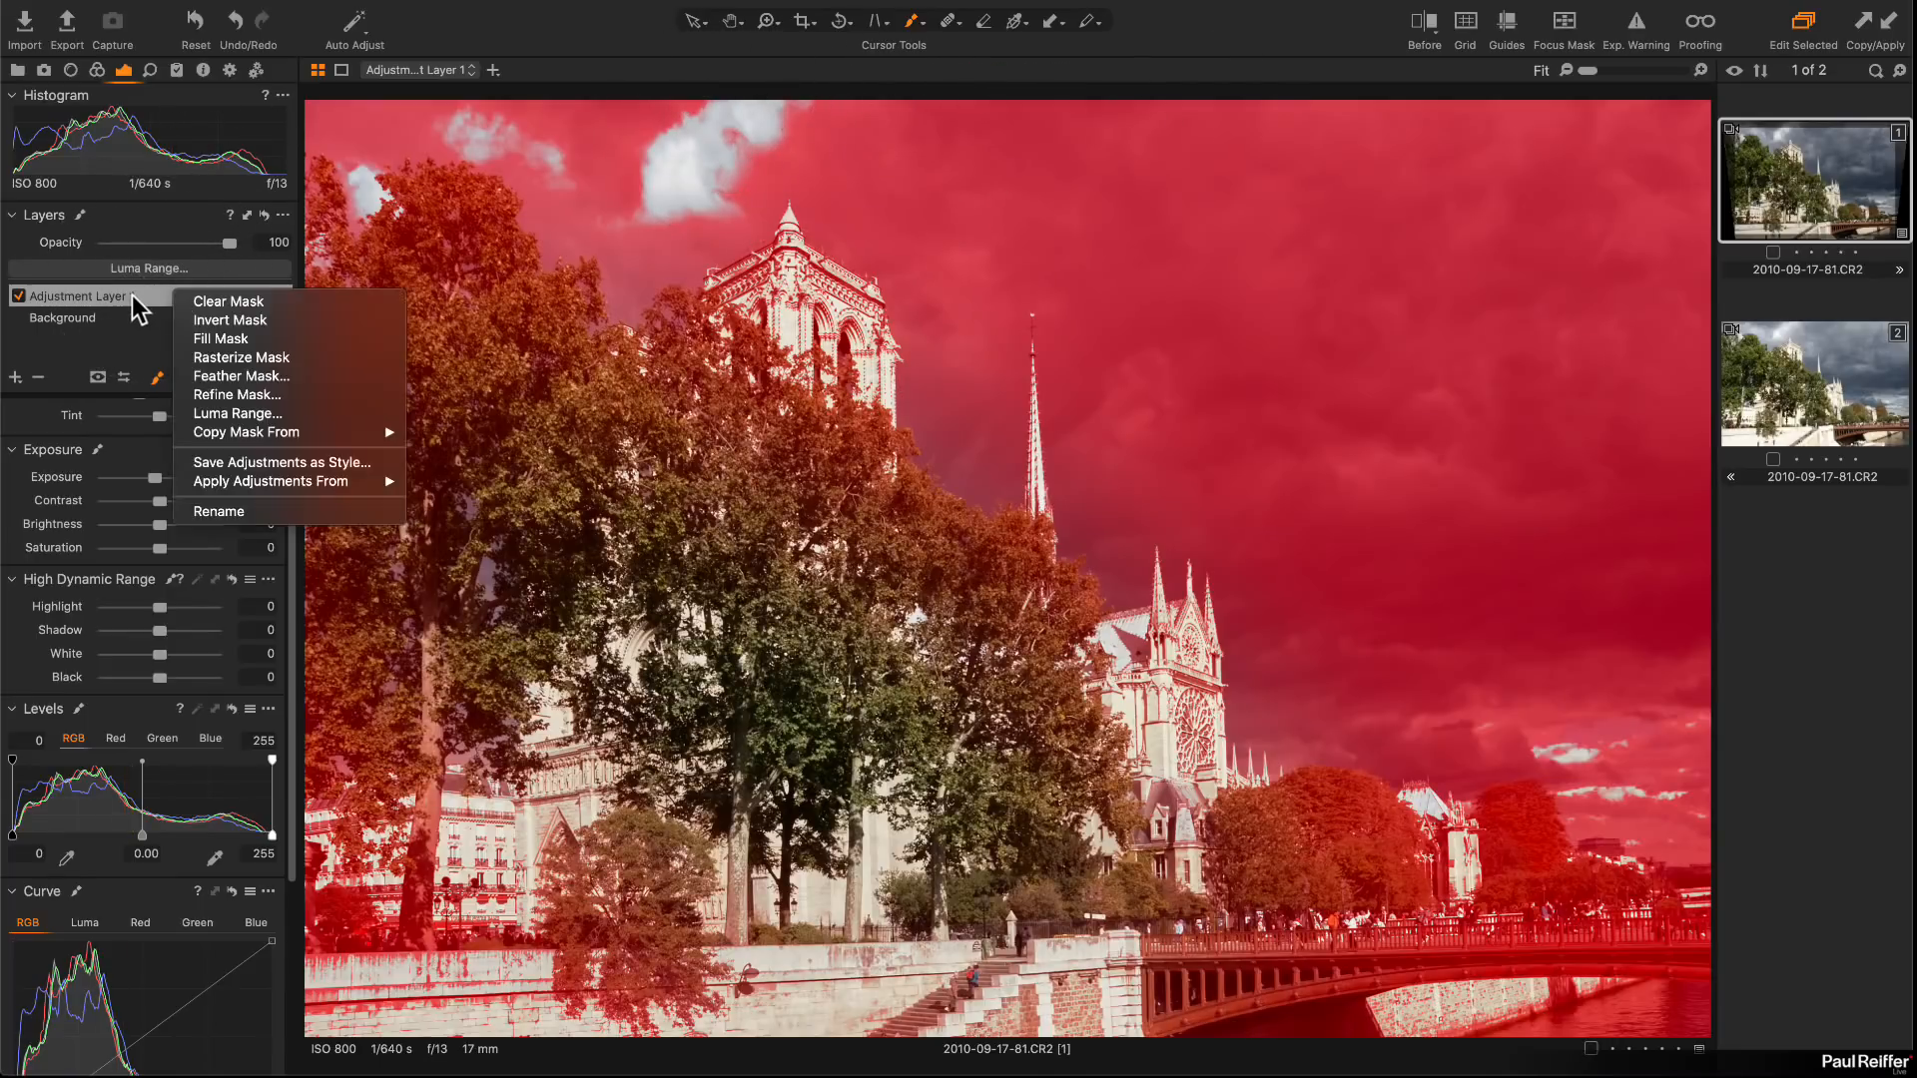
left_click(252, 420)
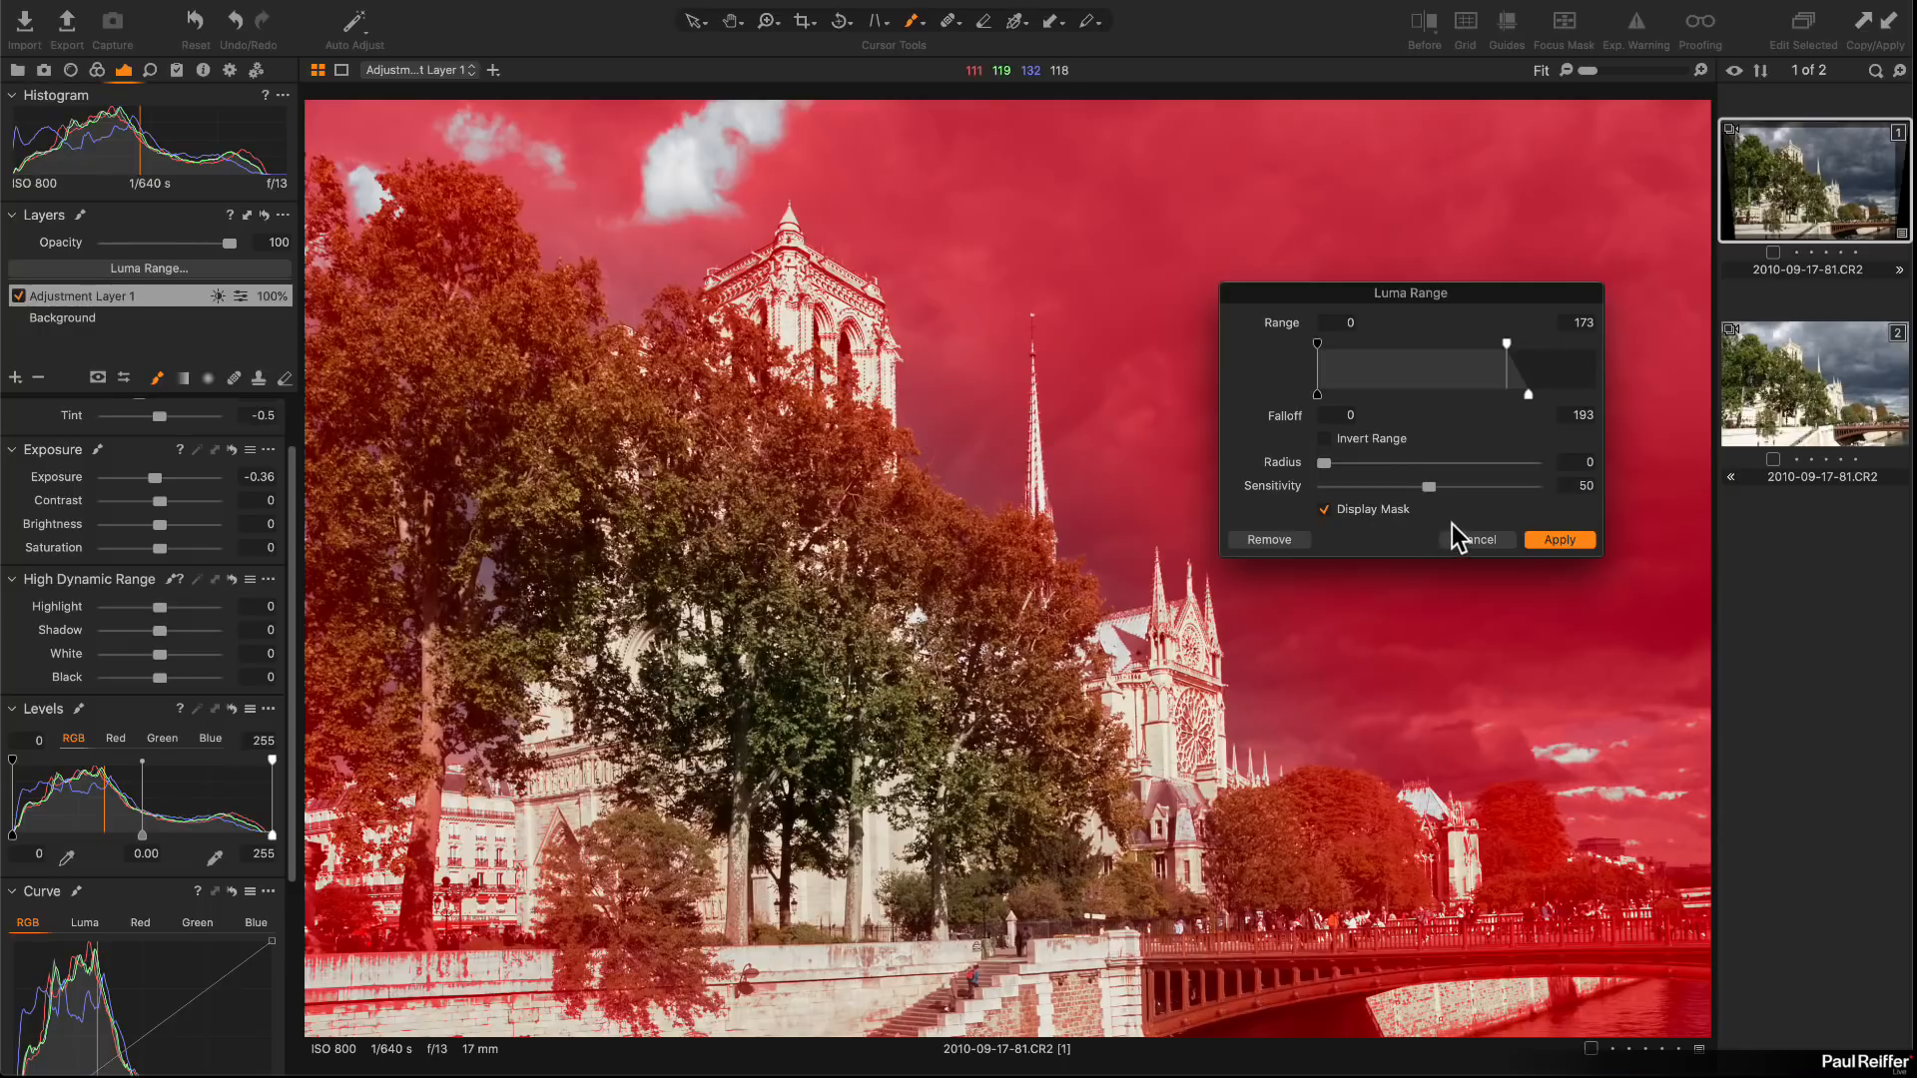
left_click_drag(1506, 343, 1515, 344)
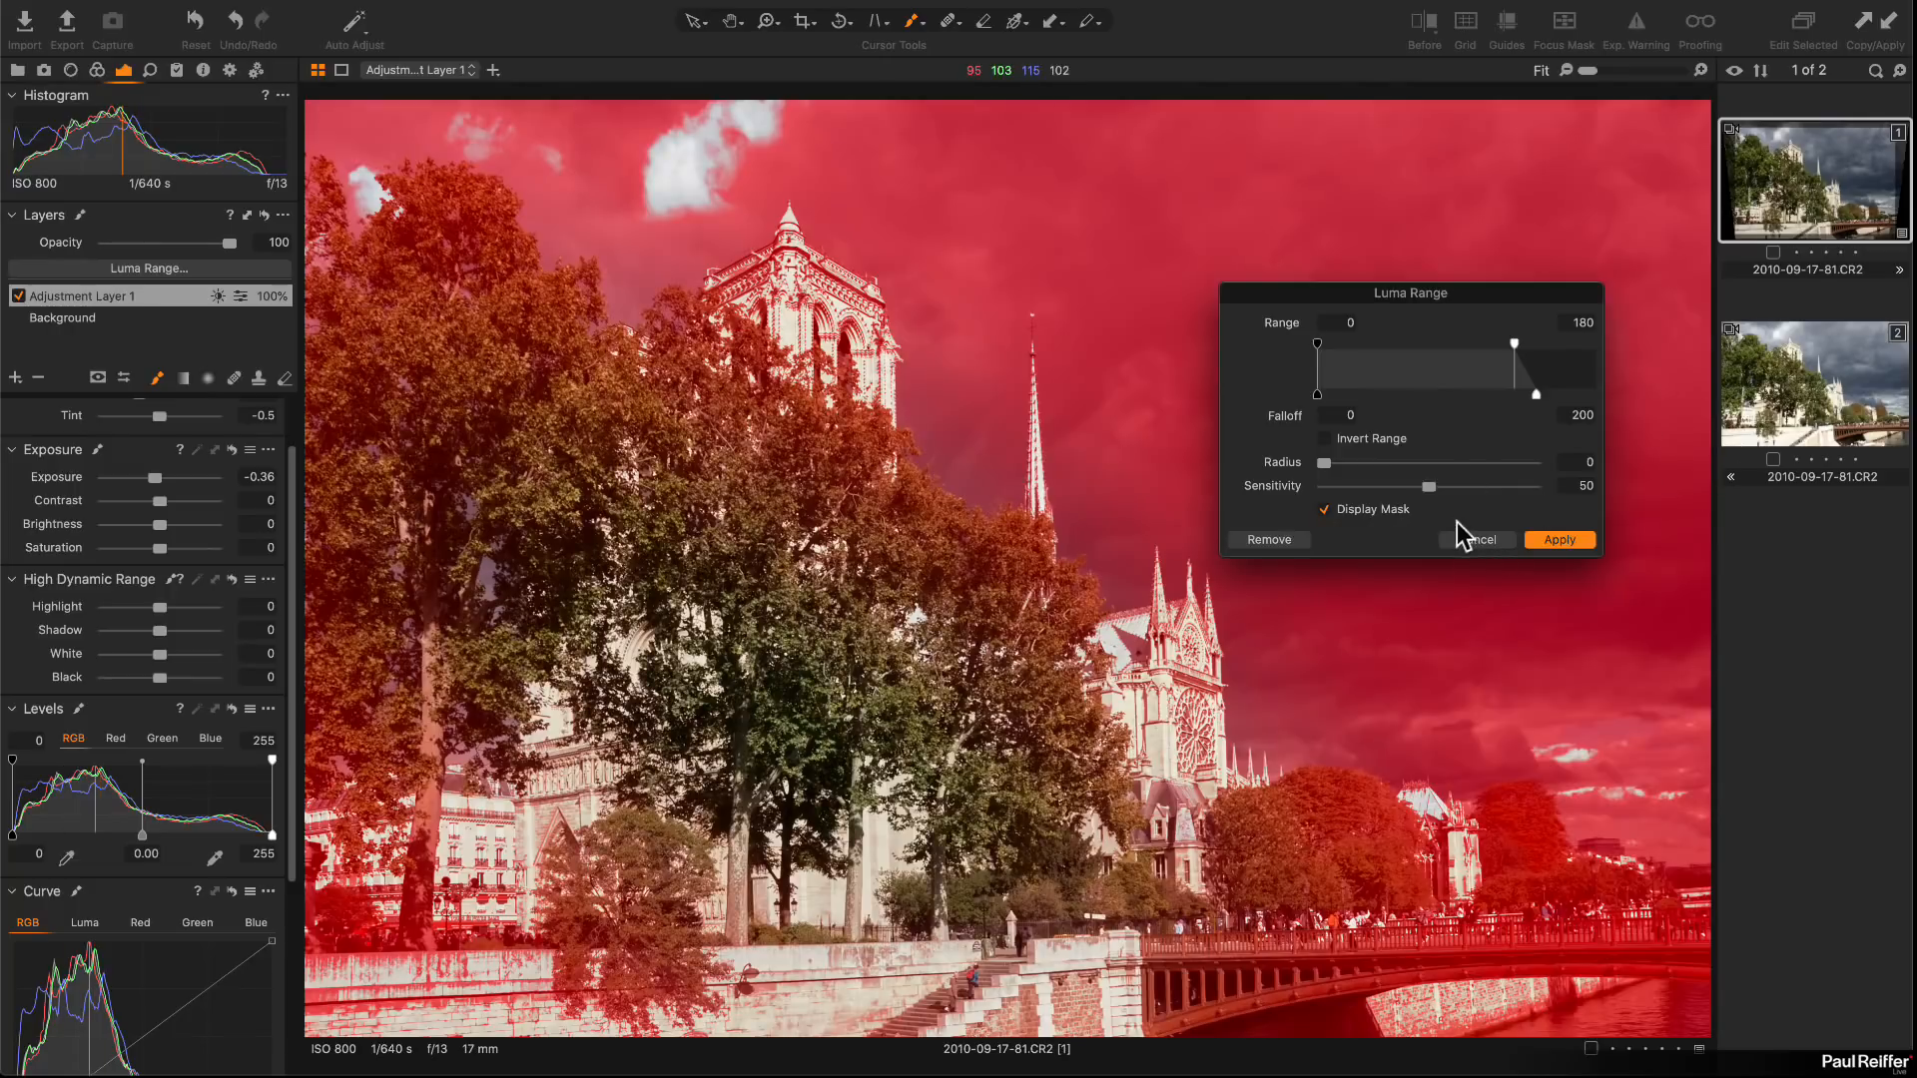
left_click_drag(1477, 295, 1301, 247)
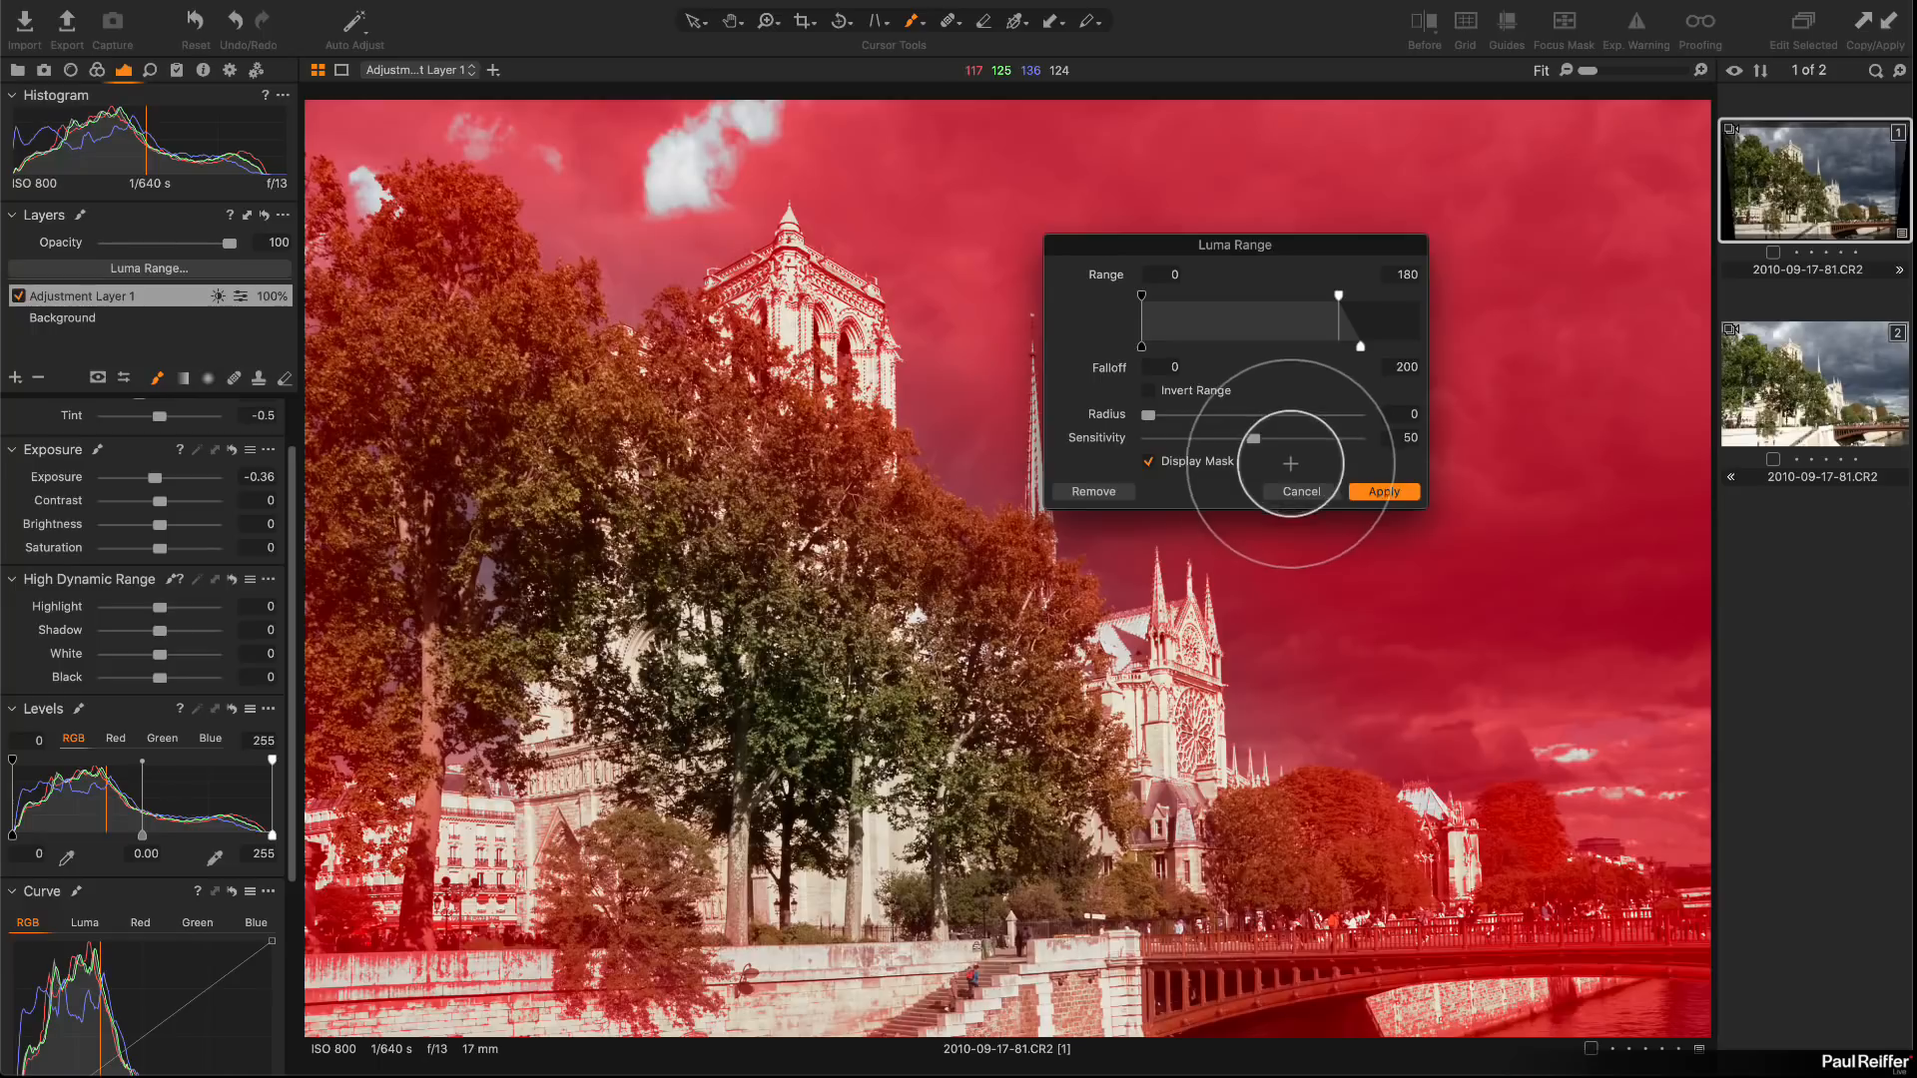
left_click(1304, 493)
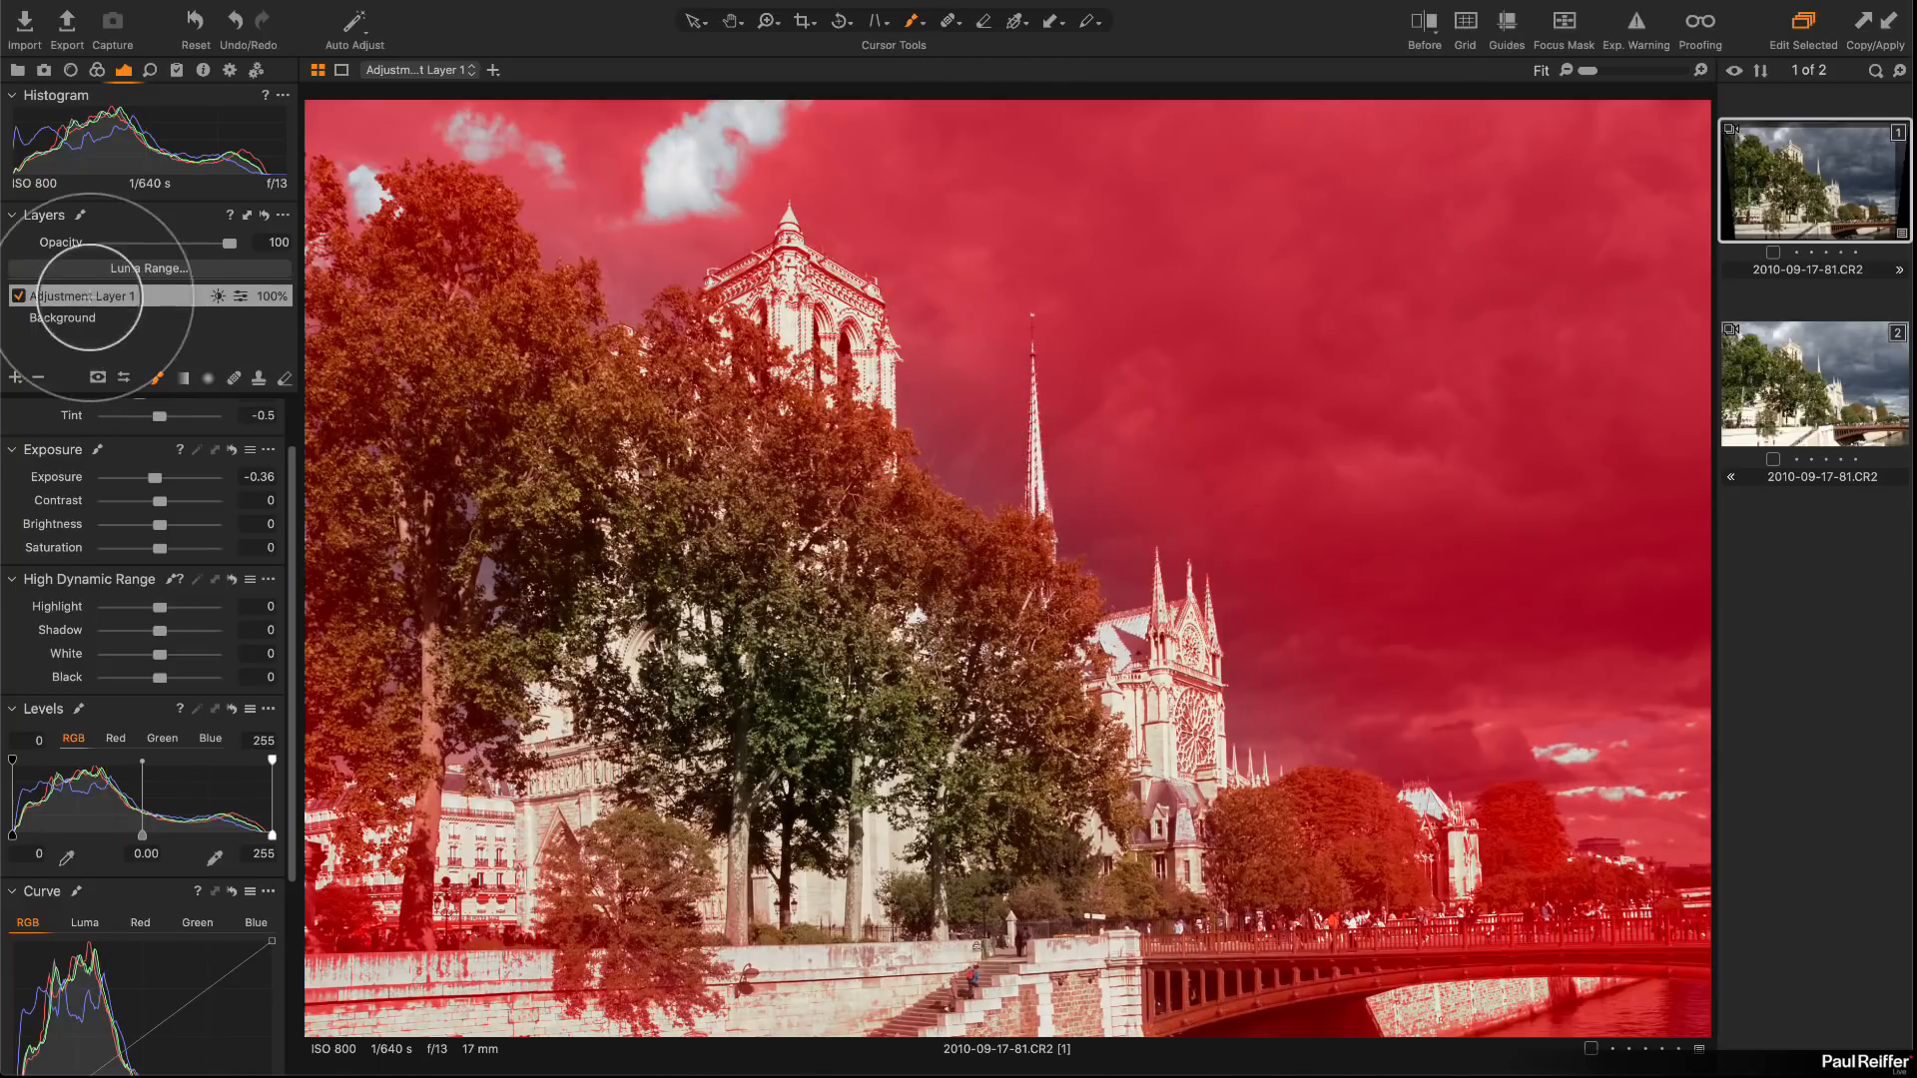
Step: Review Adjustment Layer 1's Luma Range settings and apply them with range 0 to 173 and falloff 0 to 193
right_click(169, 295)
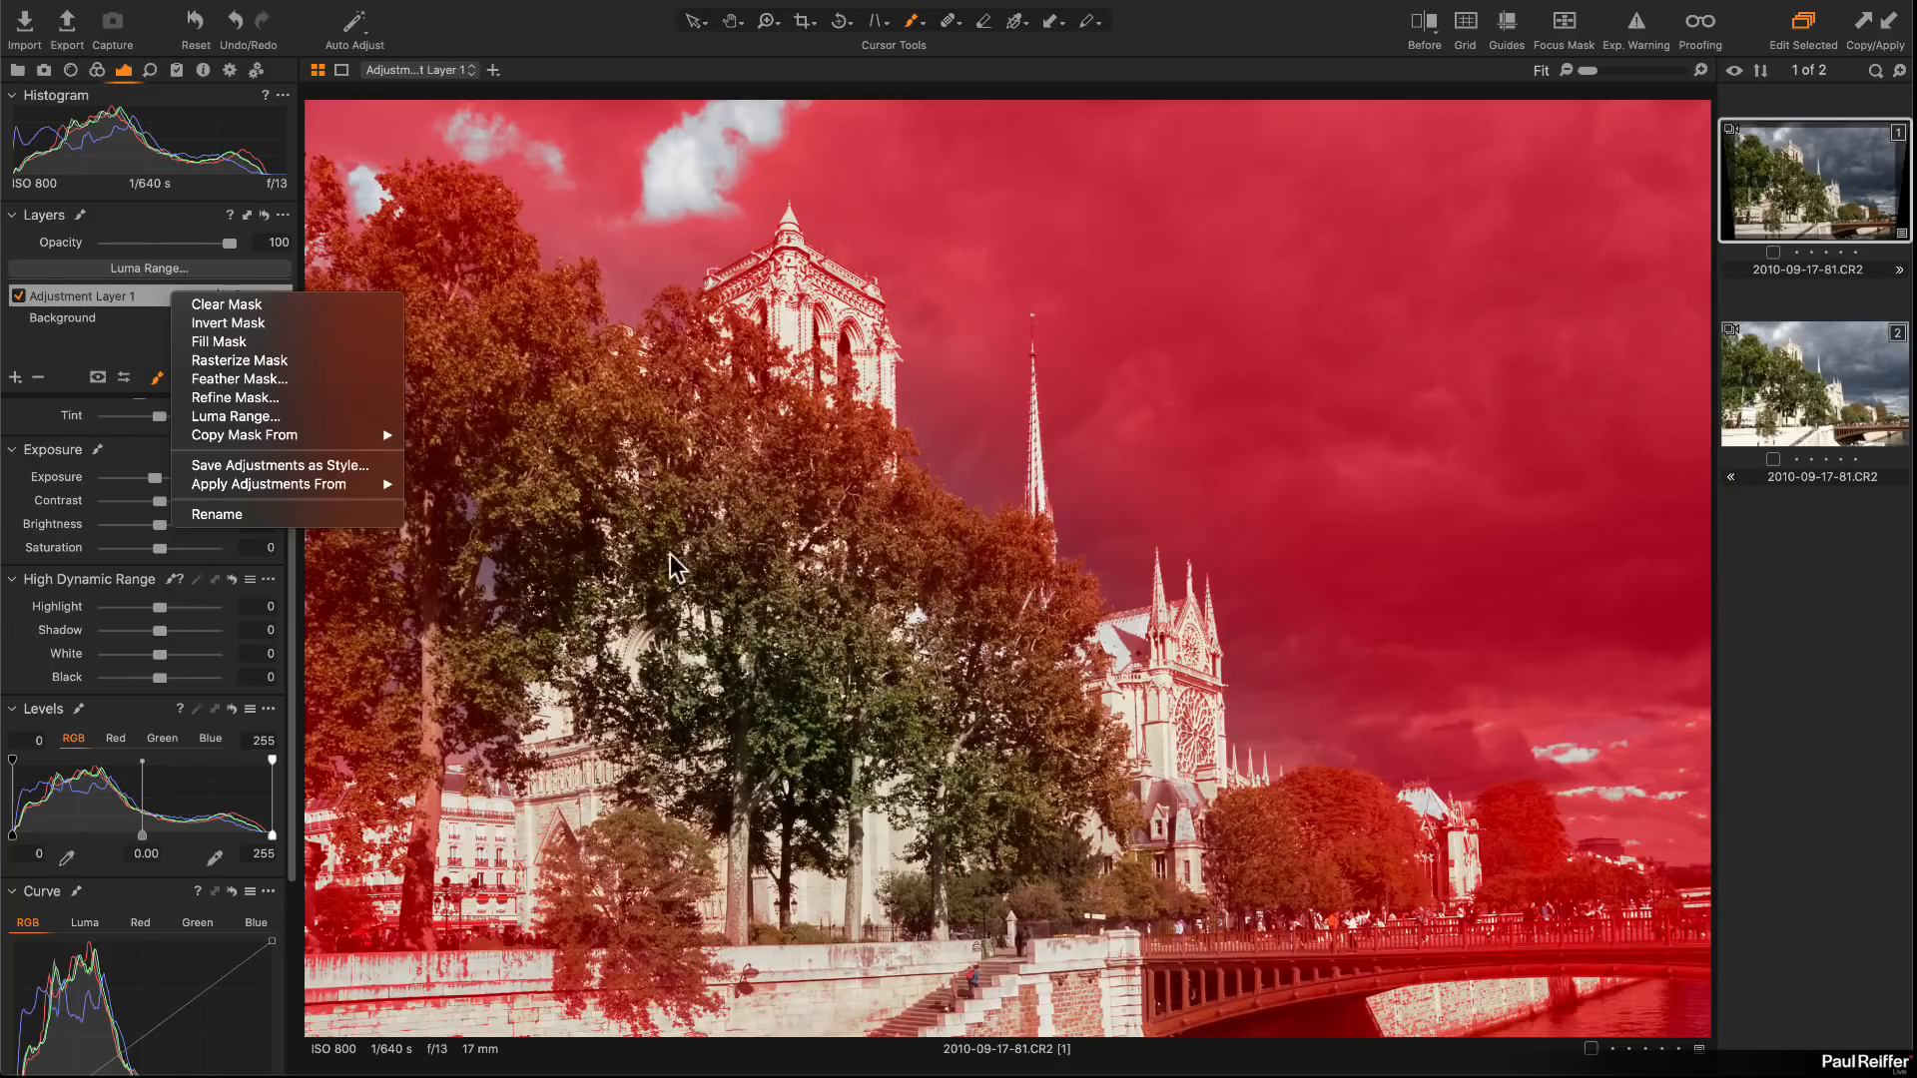
left_click(186, 268)
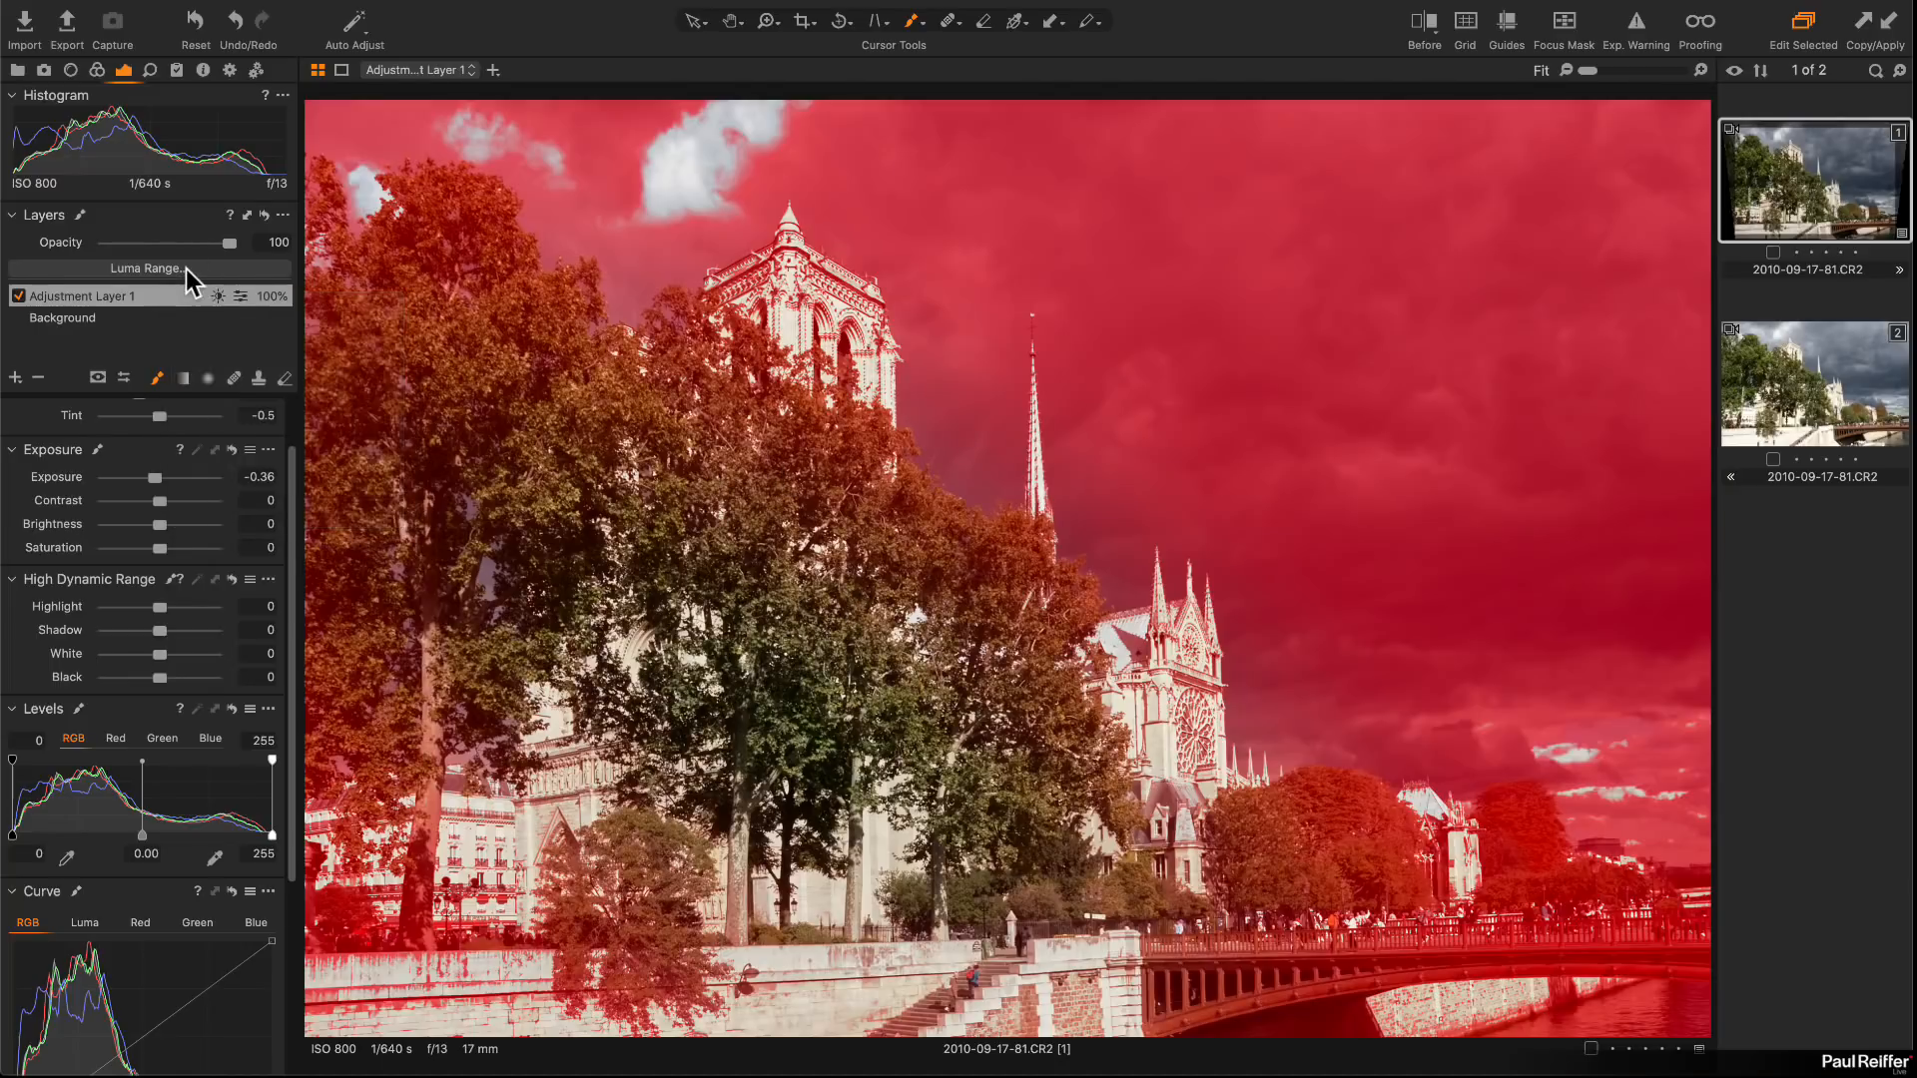
left_click(214, 266)
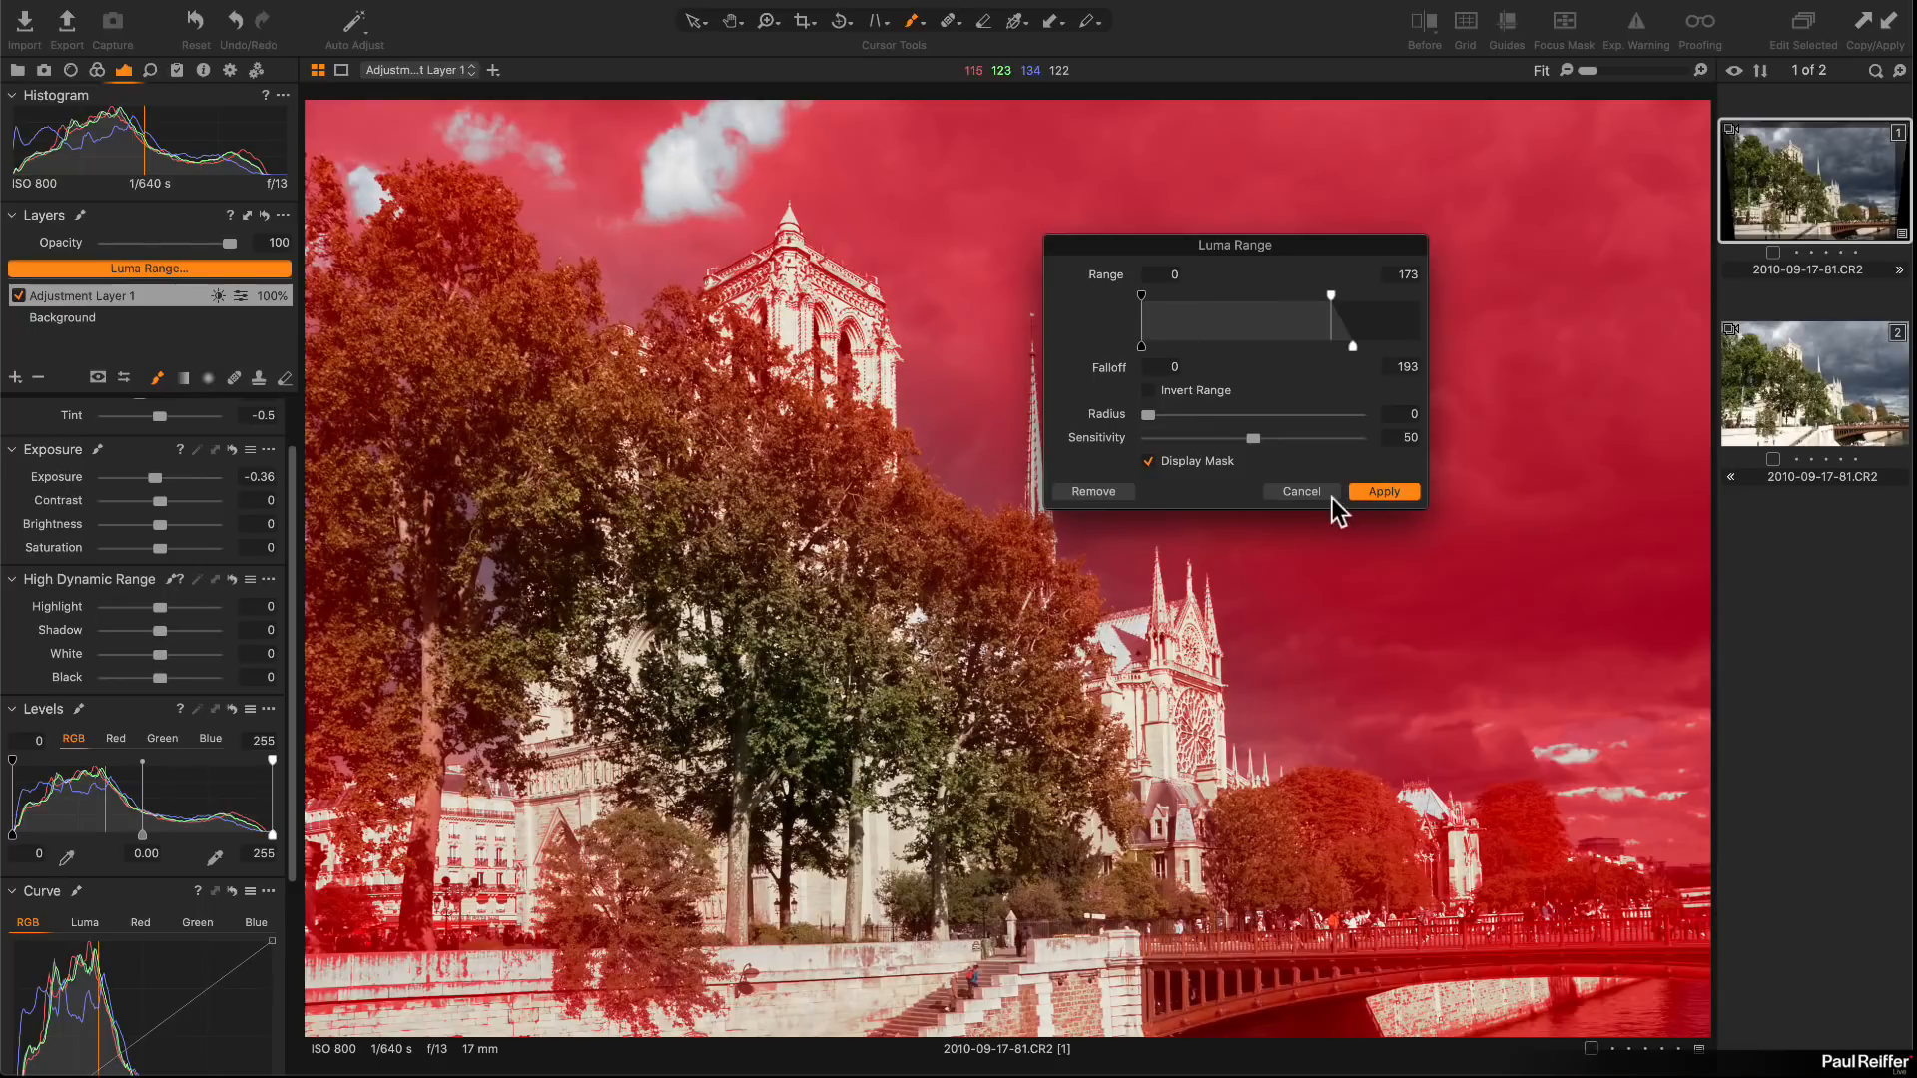
left_click(1383, 491)
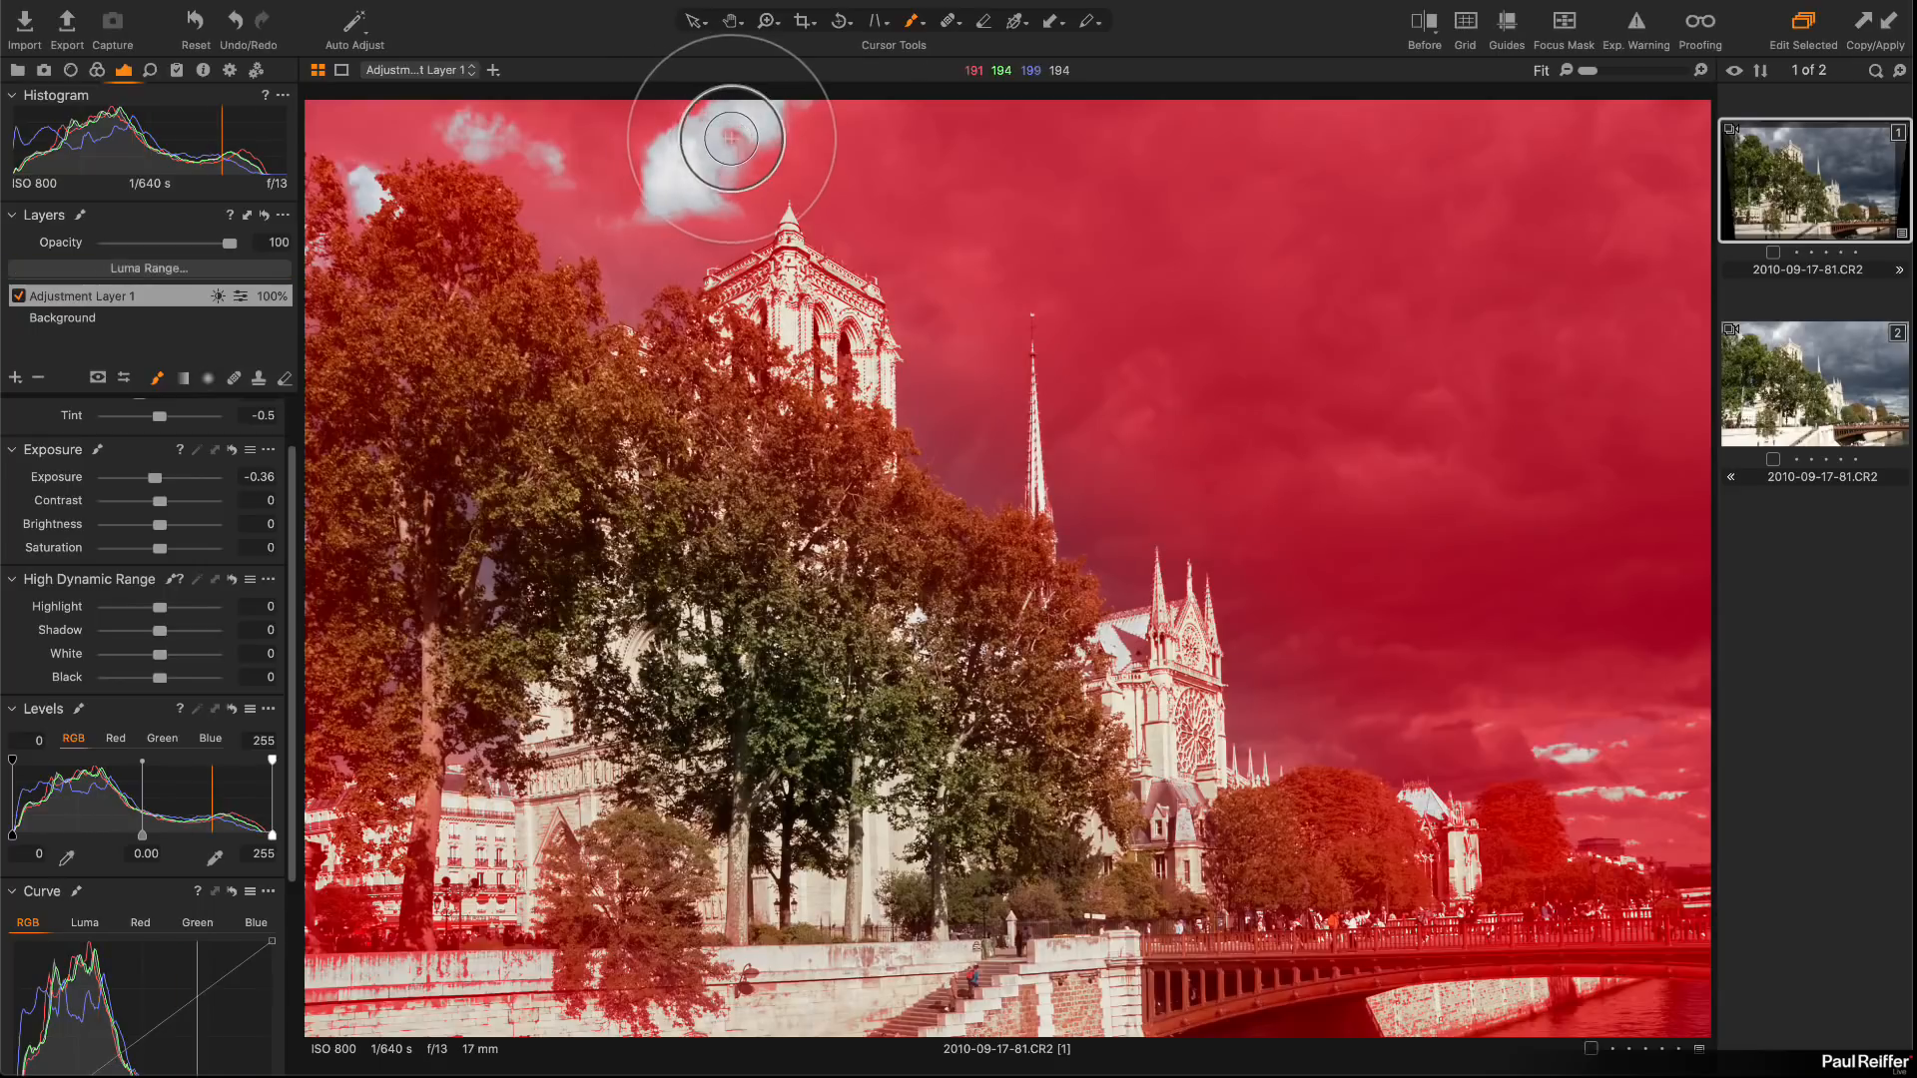
Step: Rasterize Adjustment Layer 1's mask and brush it over the bright clouds beside the tower, above the trees and near the horizon
right_click(139, 292)
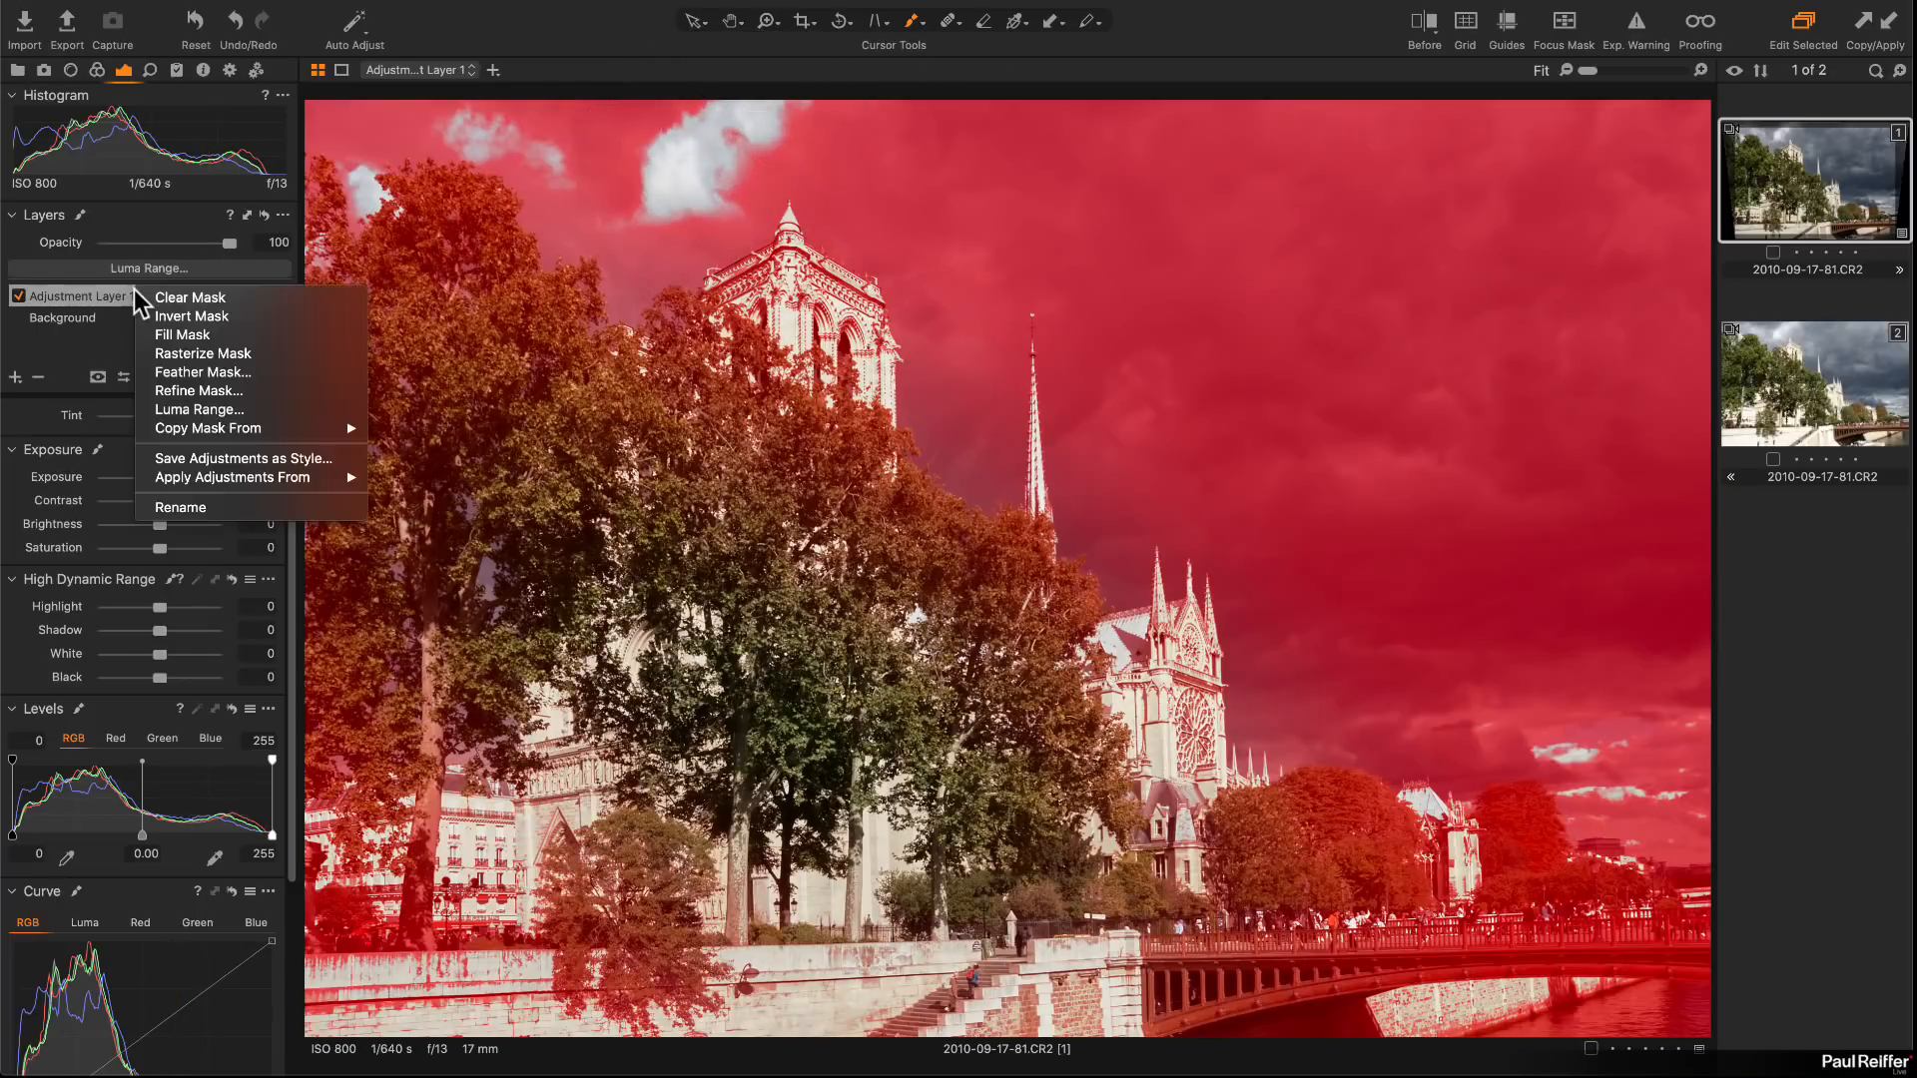
left_click(195, 351)
mouse_move(694, 175)
left_mouse_down()
mouse_move(764, 124)
mouse_move(710, 127)
mouse_move(876, 118)
mouse_move(620, 201)
mouse_move(720, 204)
mouse_move(623, 149)
mouse_move(558, 165)
mouse_move(448, 123)
mouse_move(520, 154)
mouse_move(619, 168)
left_mouse_up()
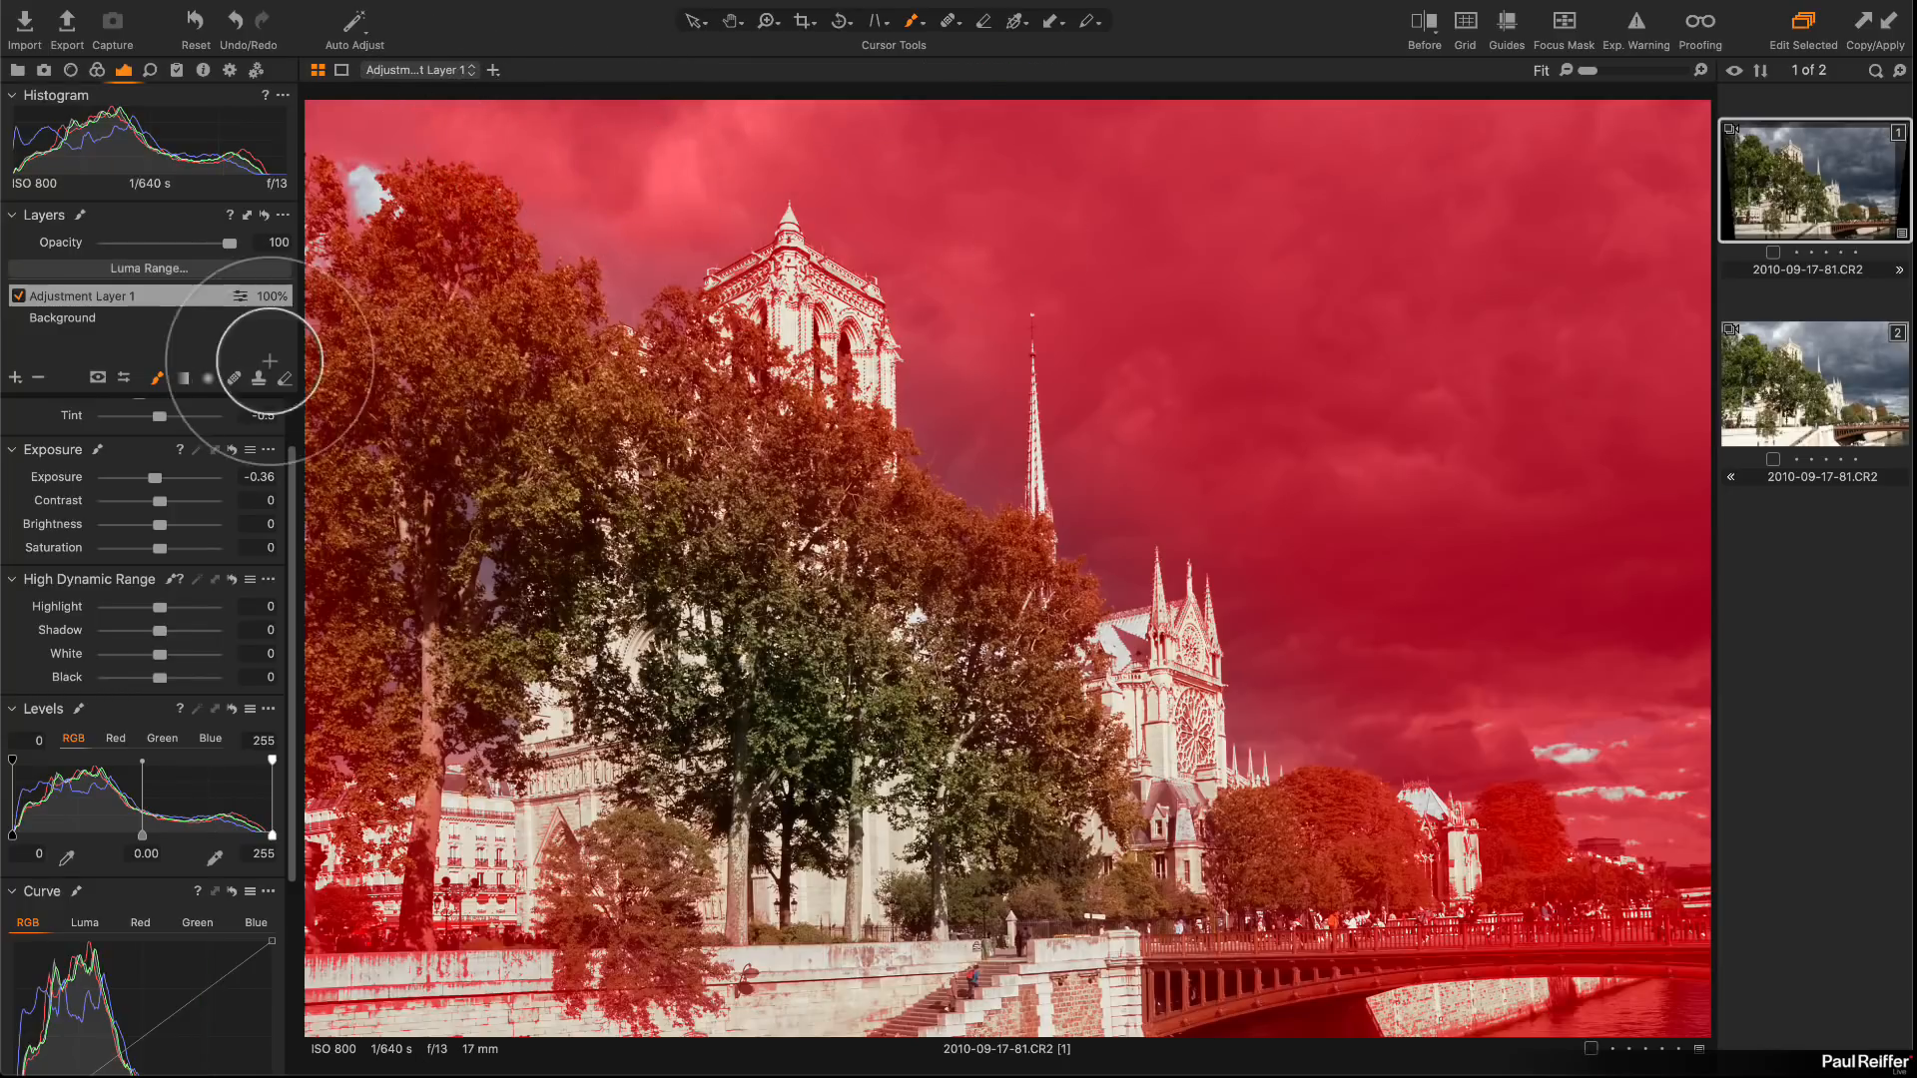
mouse_move(377, 179)
left_mouse_down()
mouse_move(363, 193)
mouse_move(528, 277)
left_mouse_up()
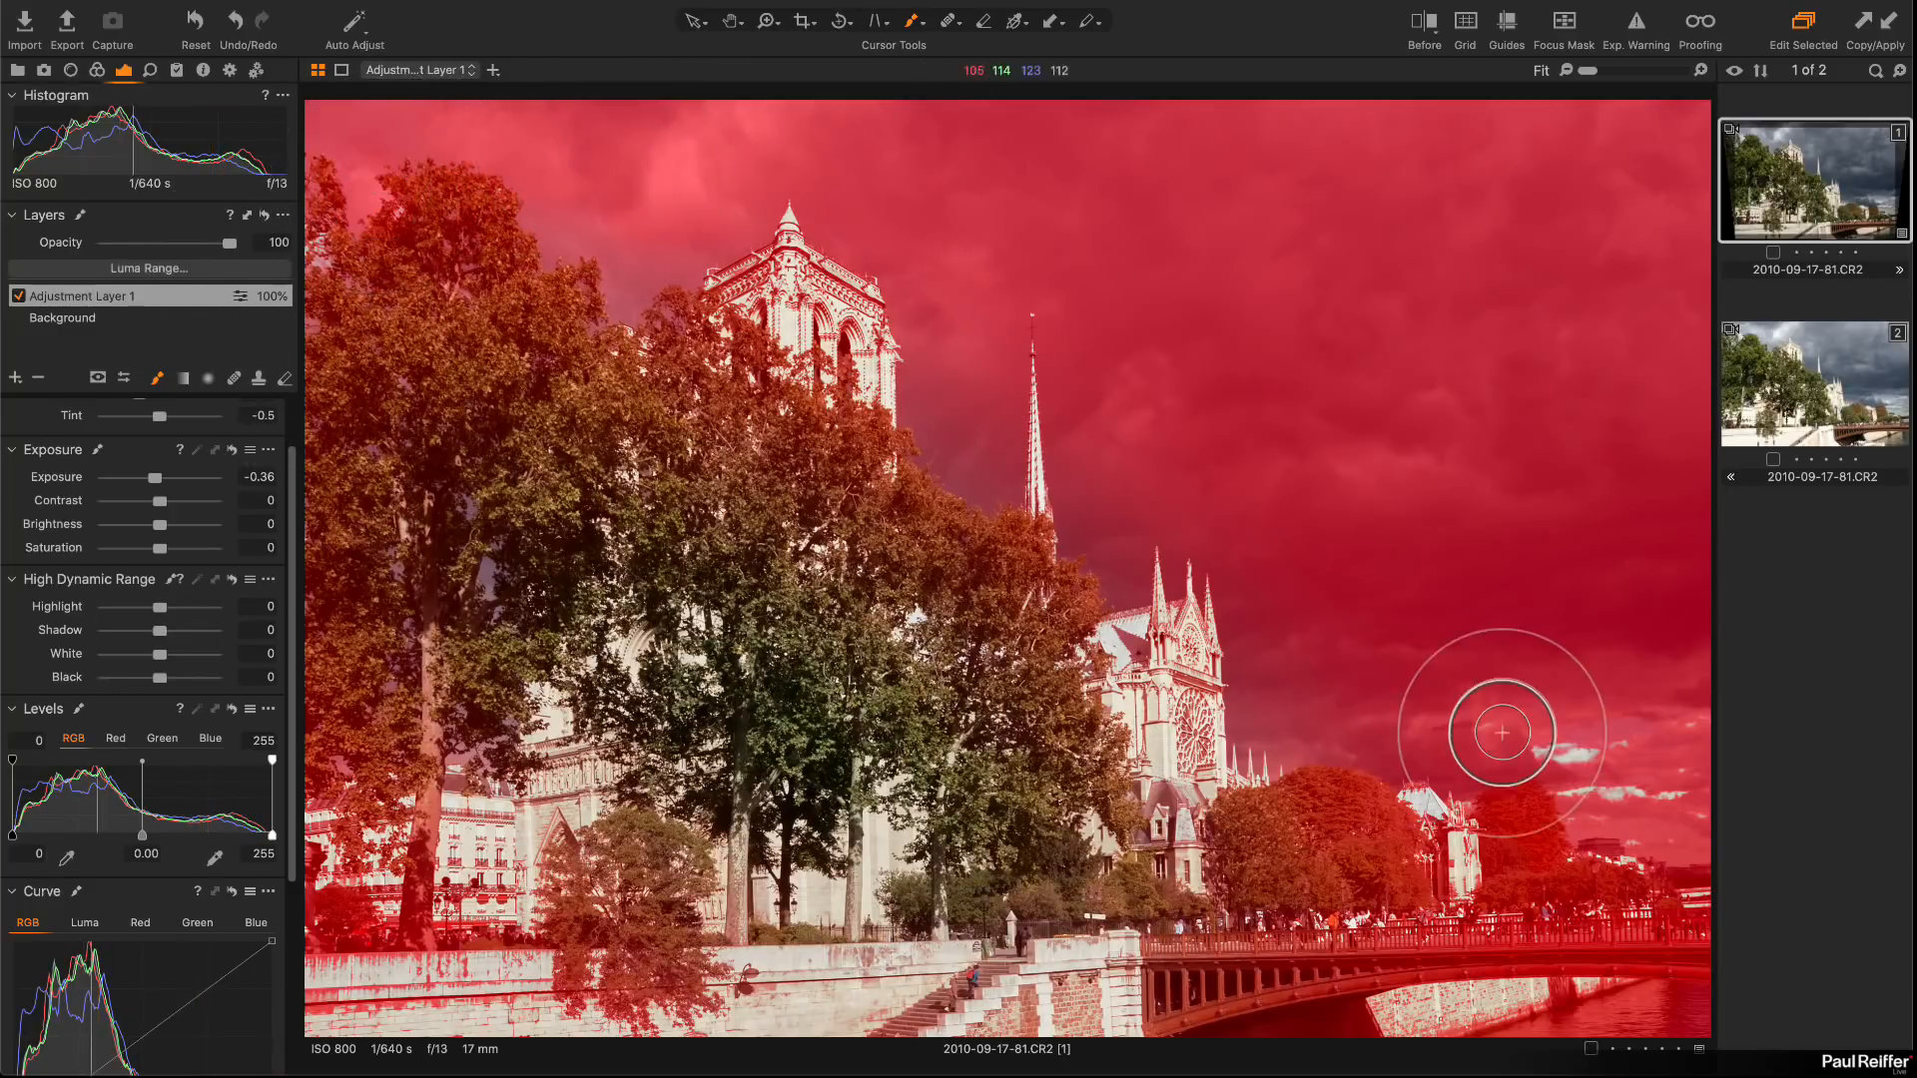
mouse_move(1489, 728)
left_mouse_down()
mouse_move(1672, 763)
mouse_move(1643, 819)
left_mouse_up()
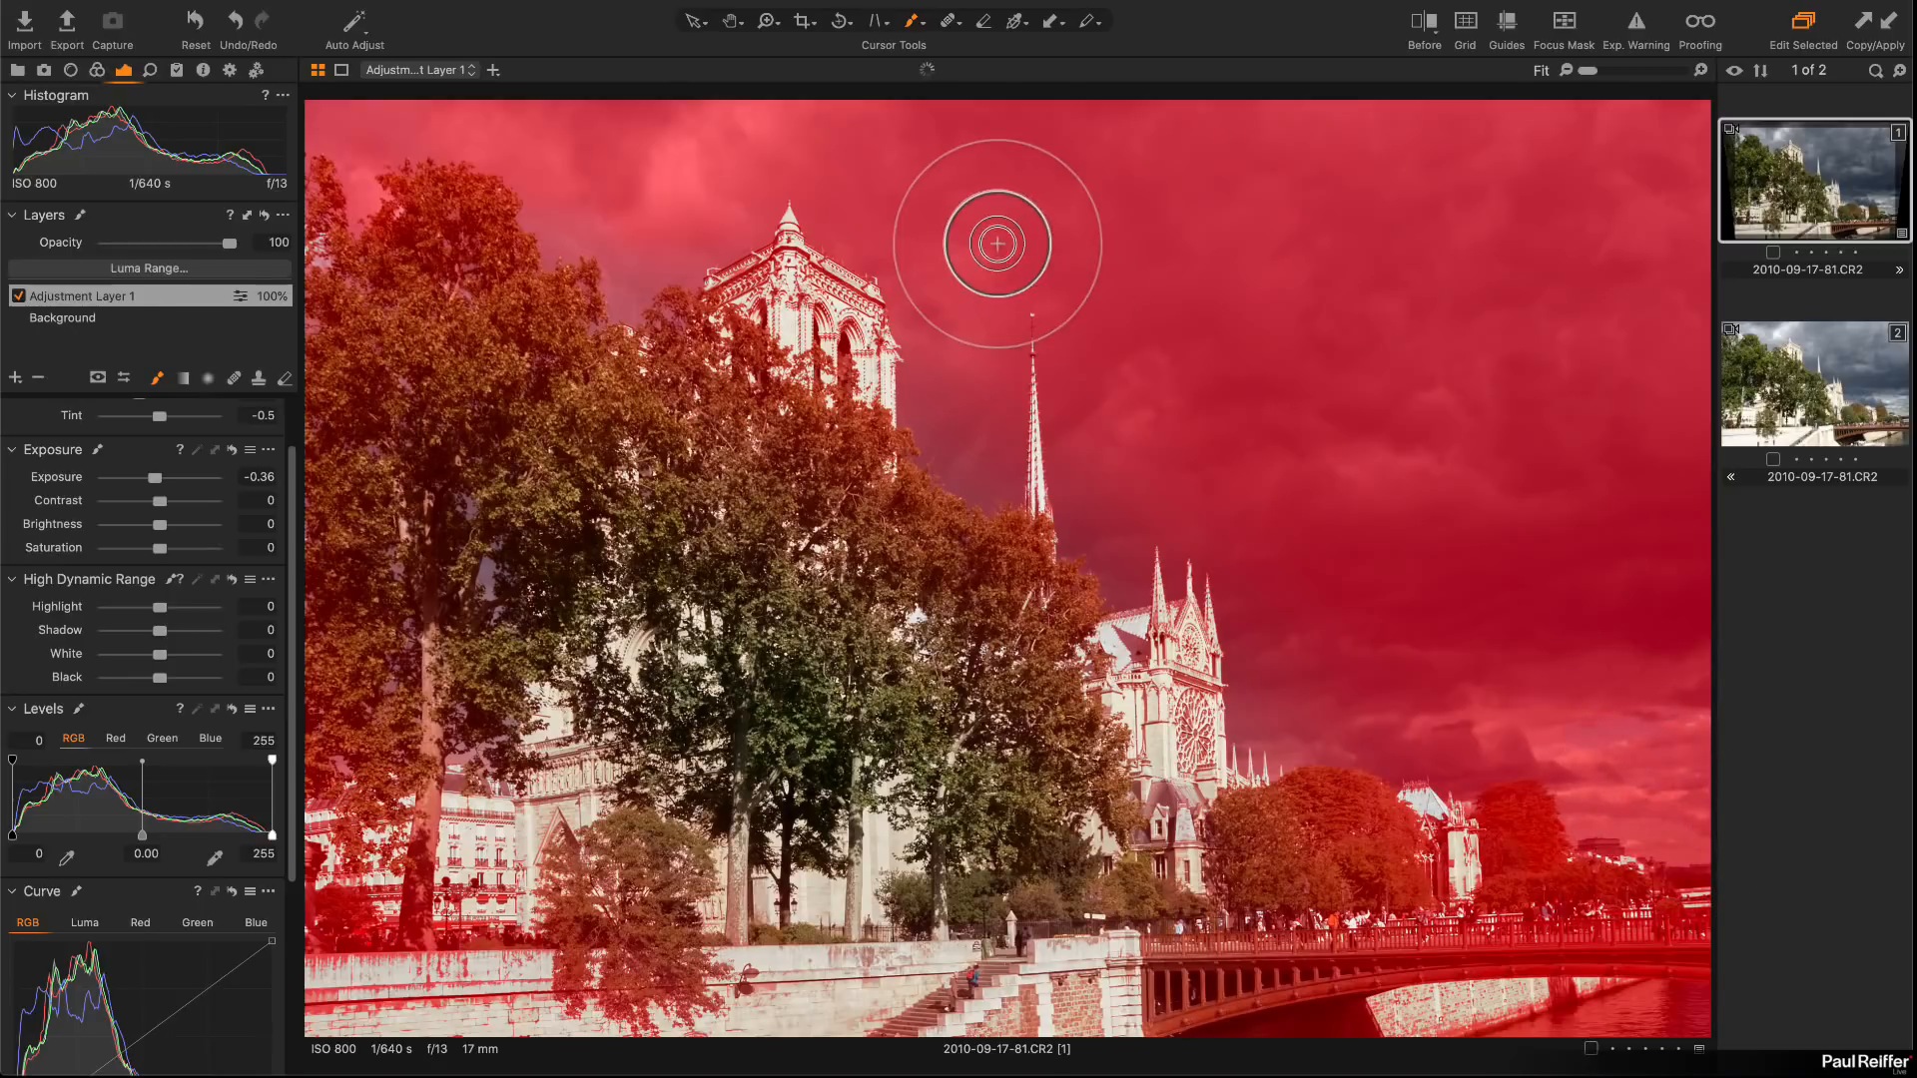
right_click(998, 244)
left_click(608, 172)
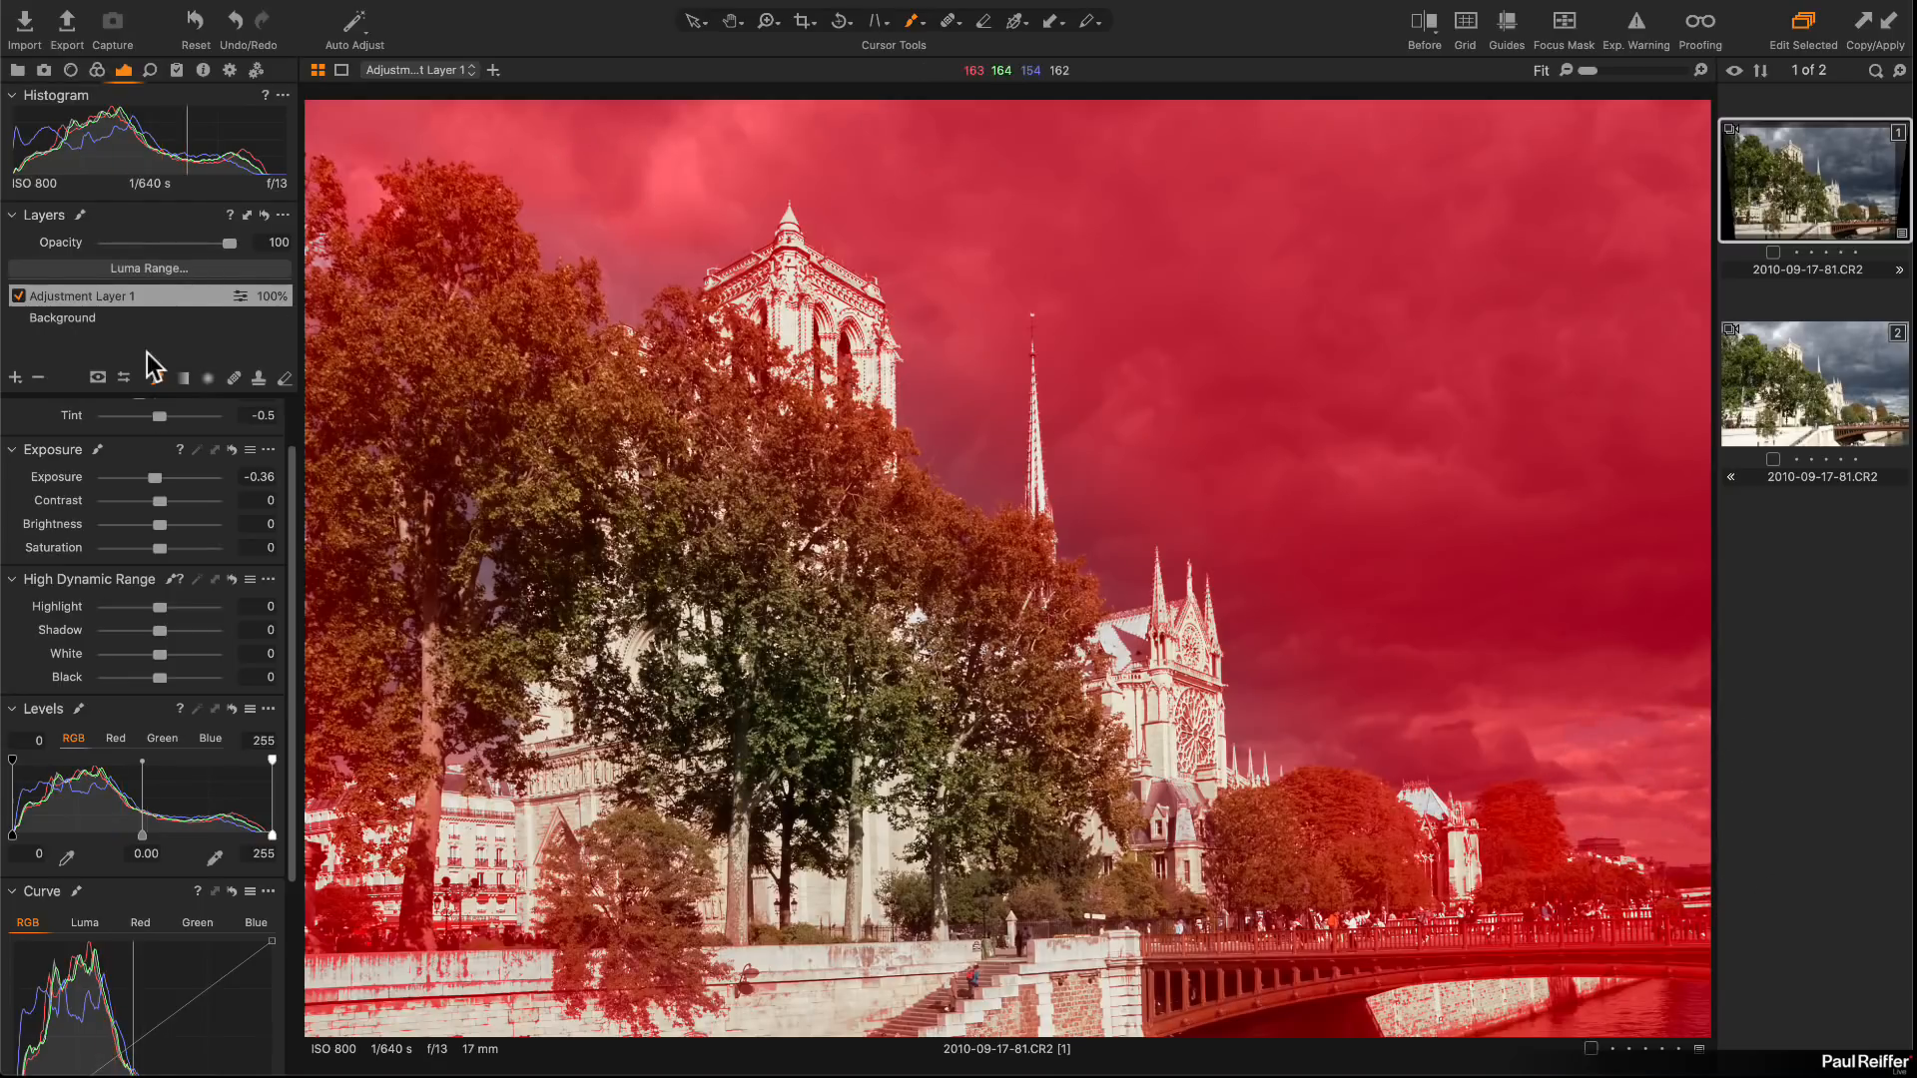
Step: Check the rasterized layer's Luma Range settings, and try a large radial gradient mask centred on the trees before undoing it
left_click(182, 270)
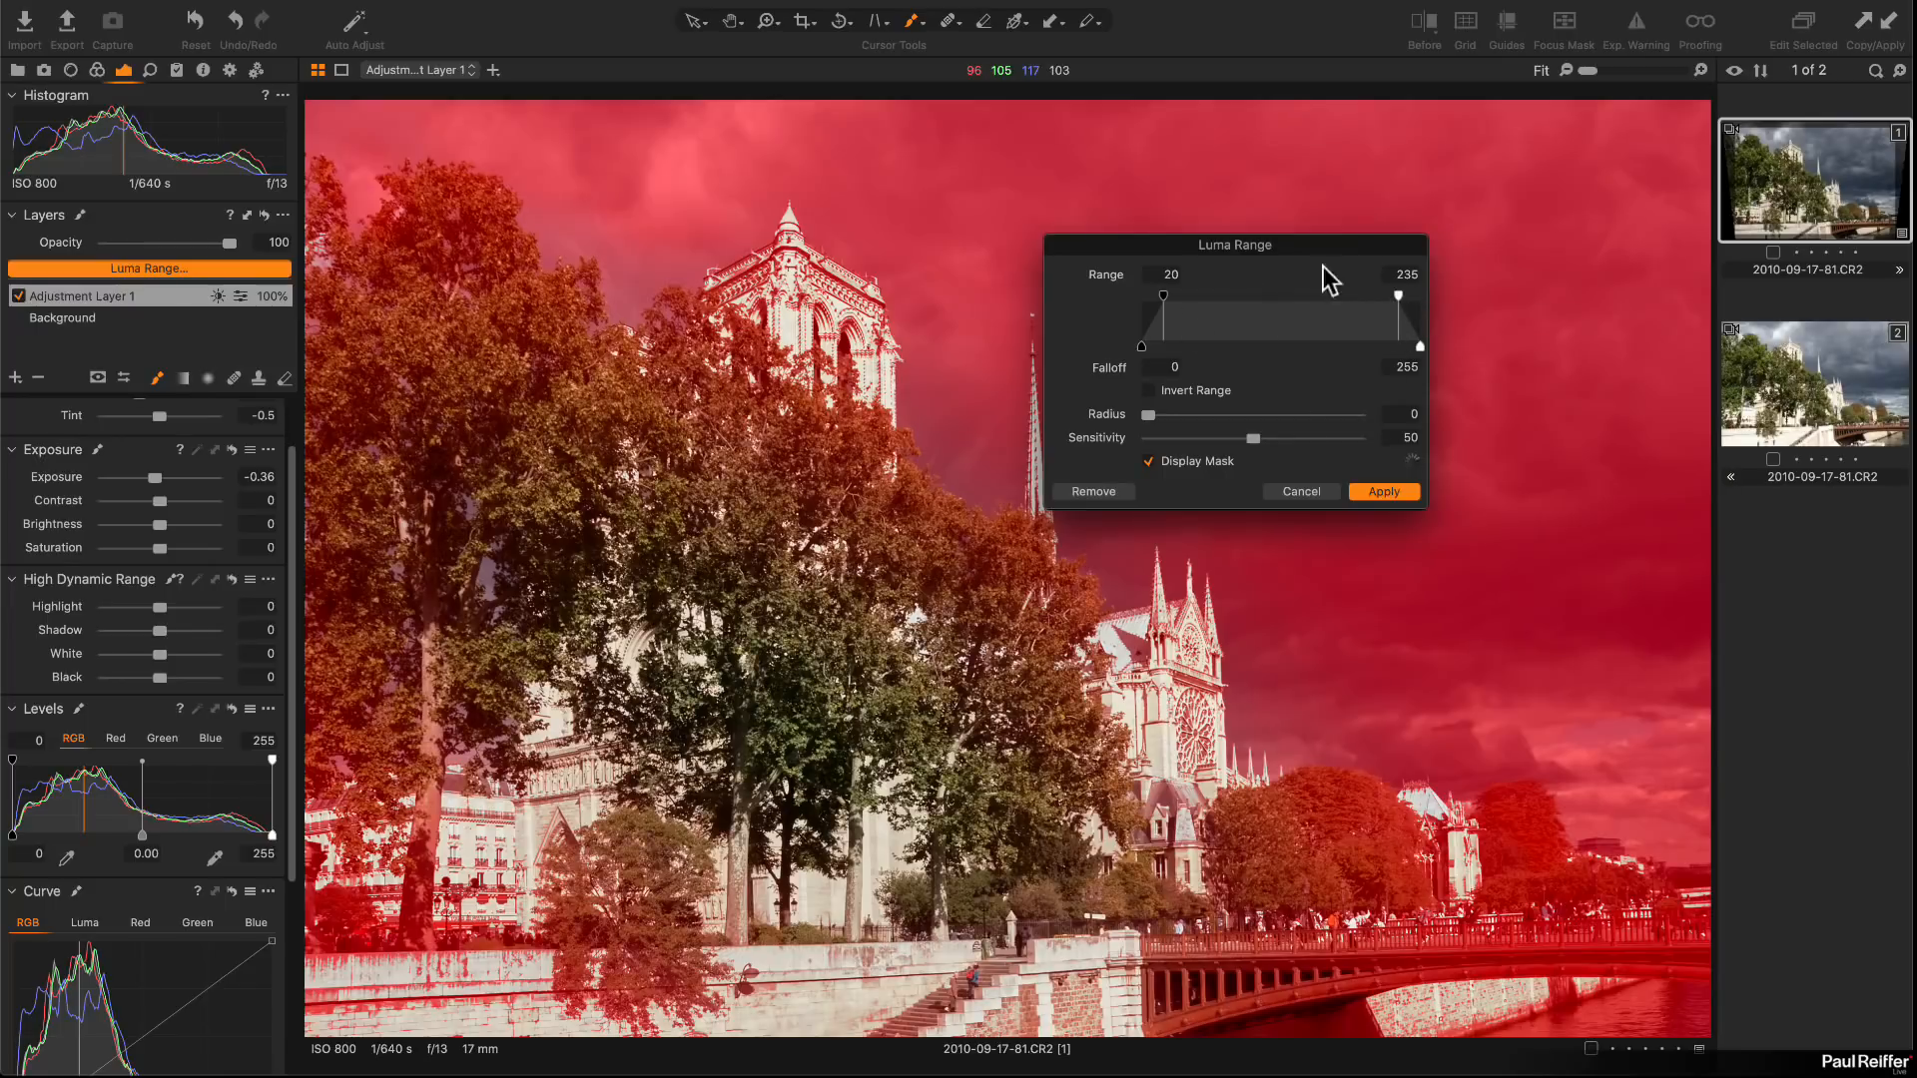
left_click(1301, 491)
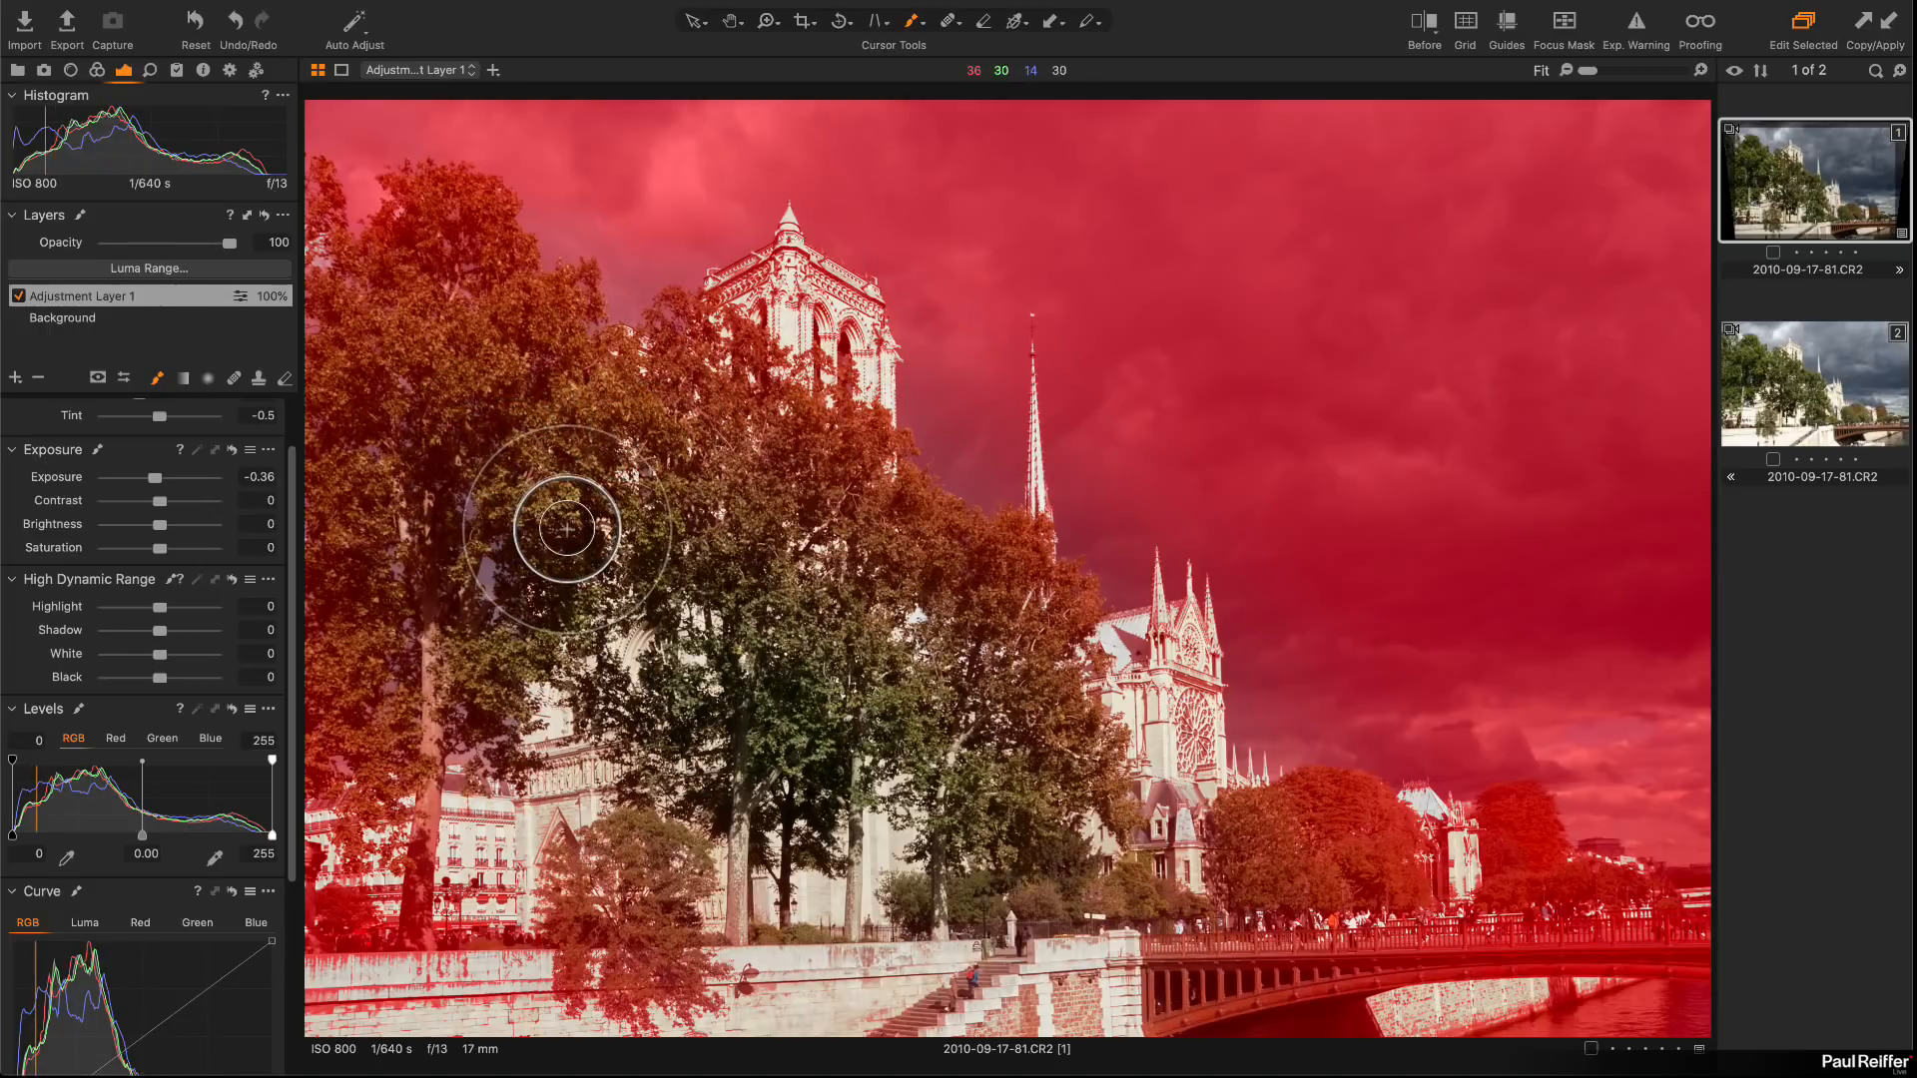
left_click(208, 380)
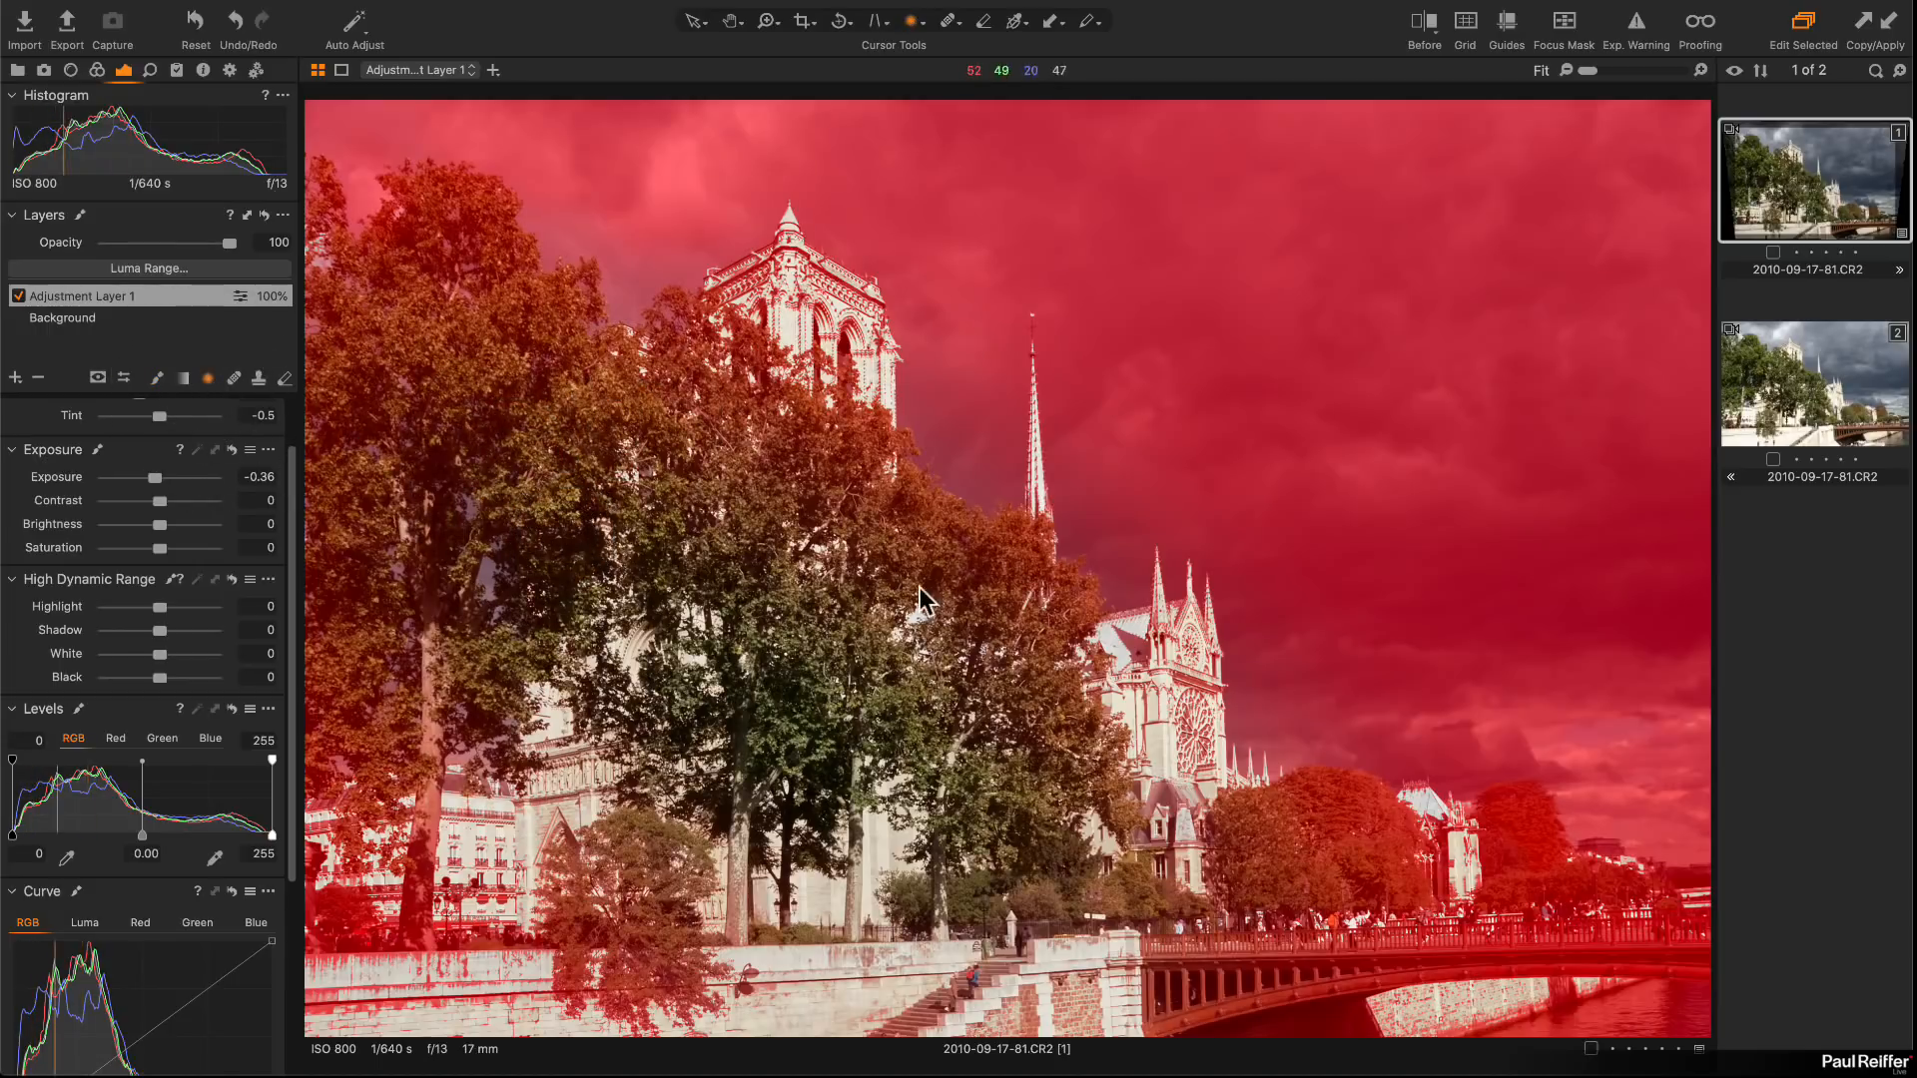
left_click_drag(848, 600, 1704, 899)
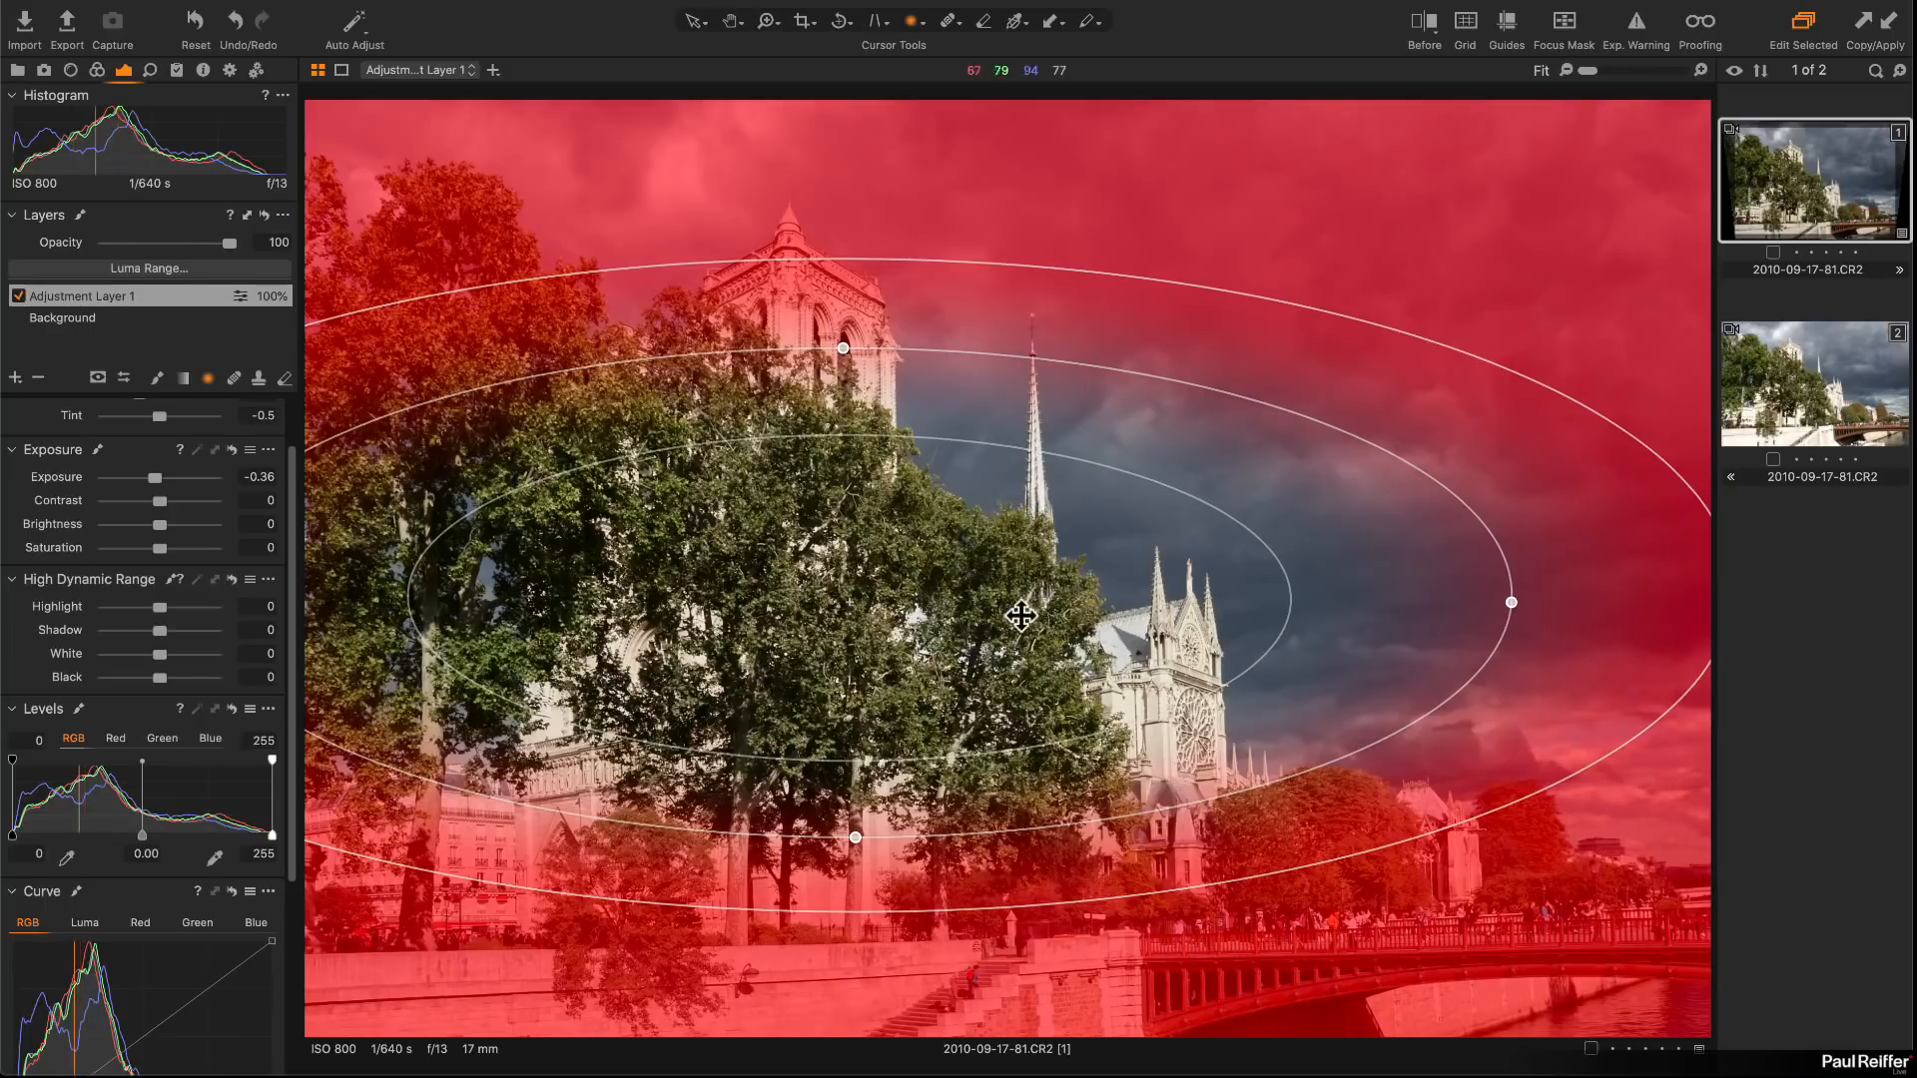
key("super+z")
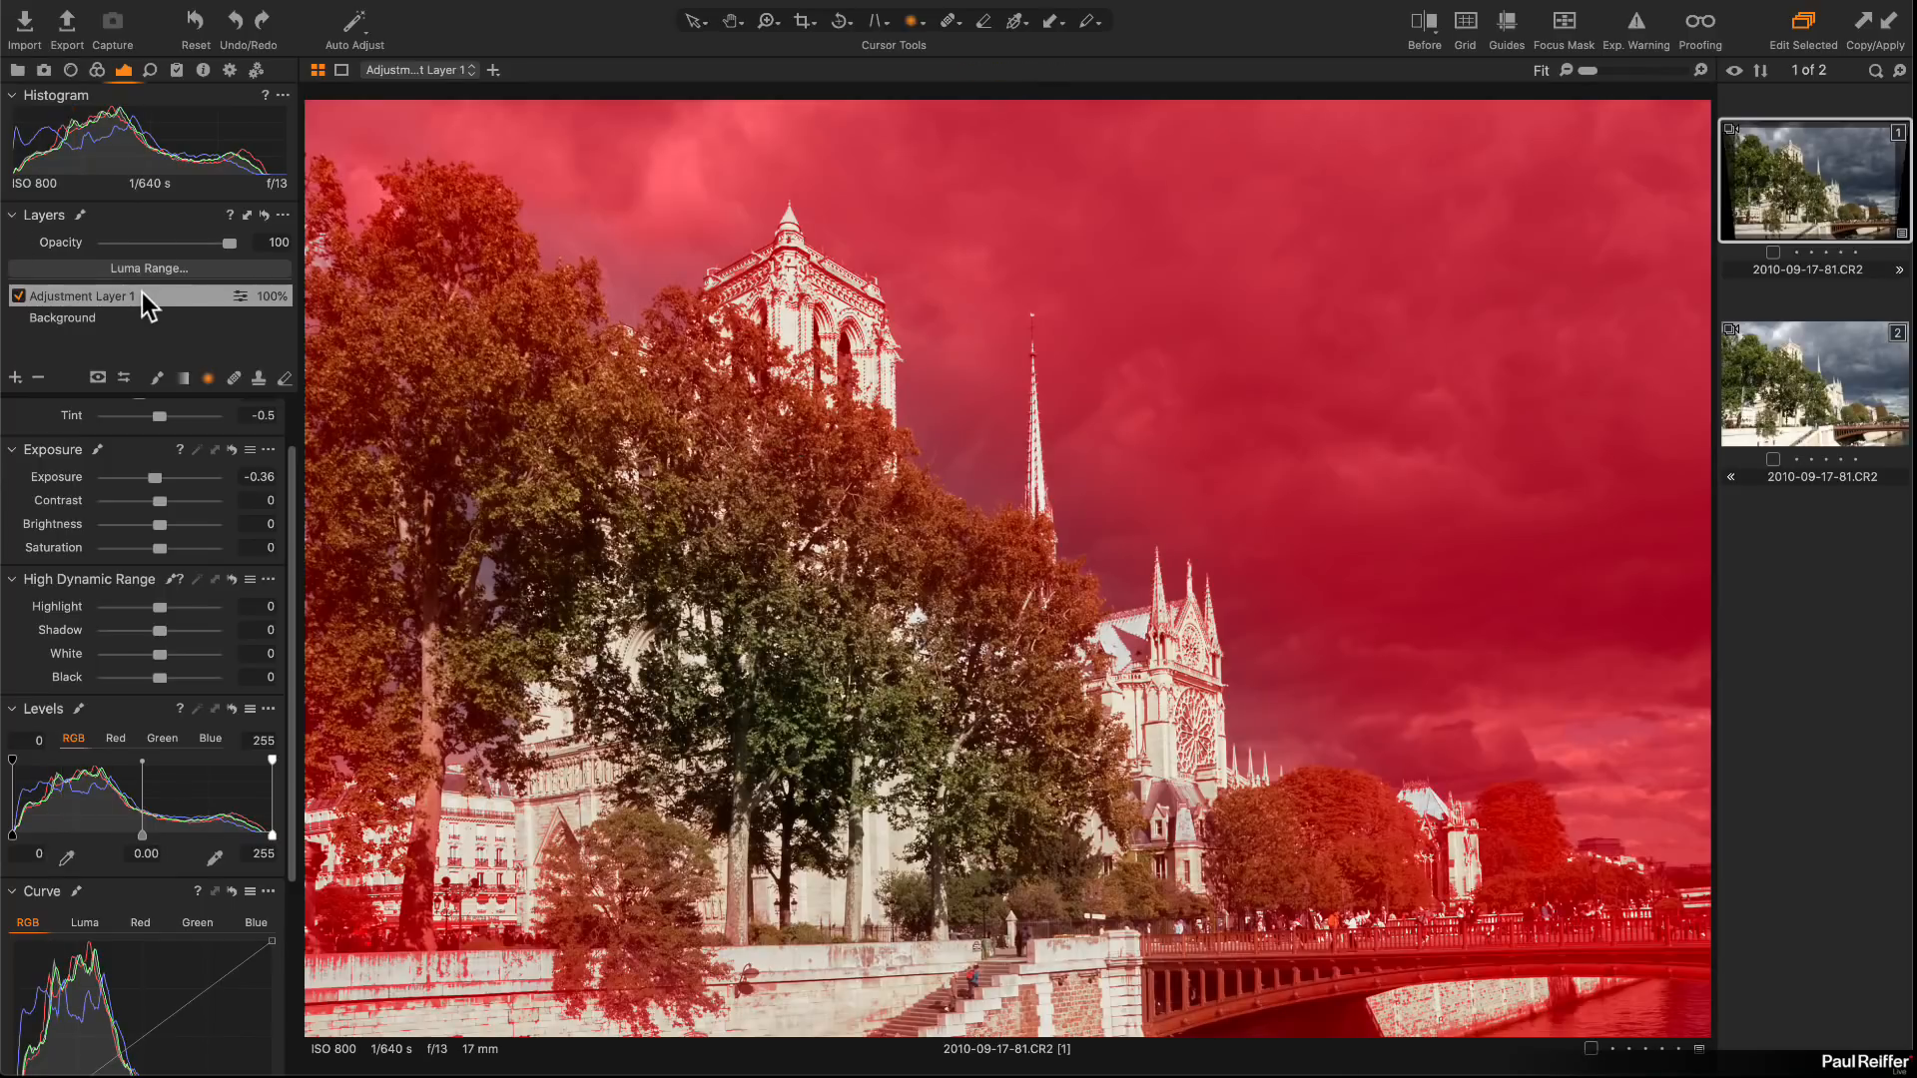
left_click(159, 267)
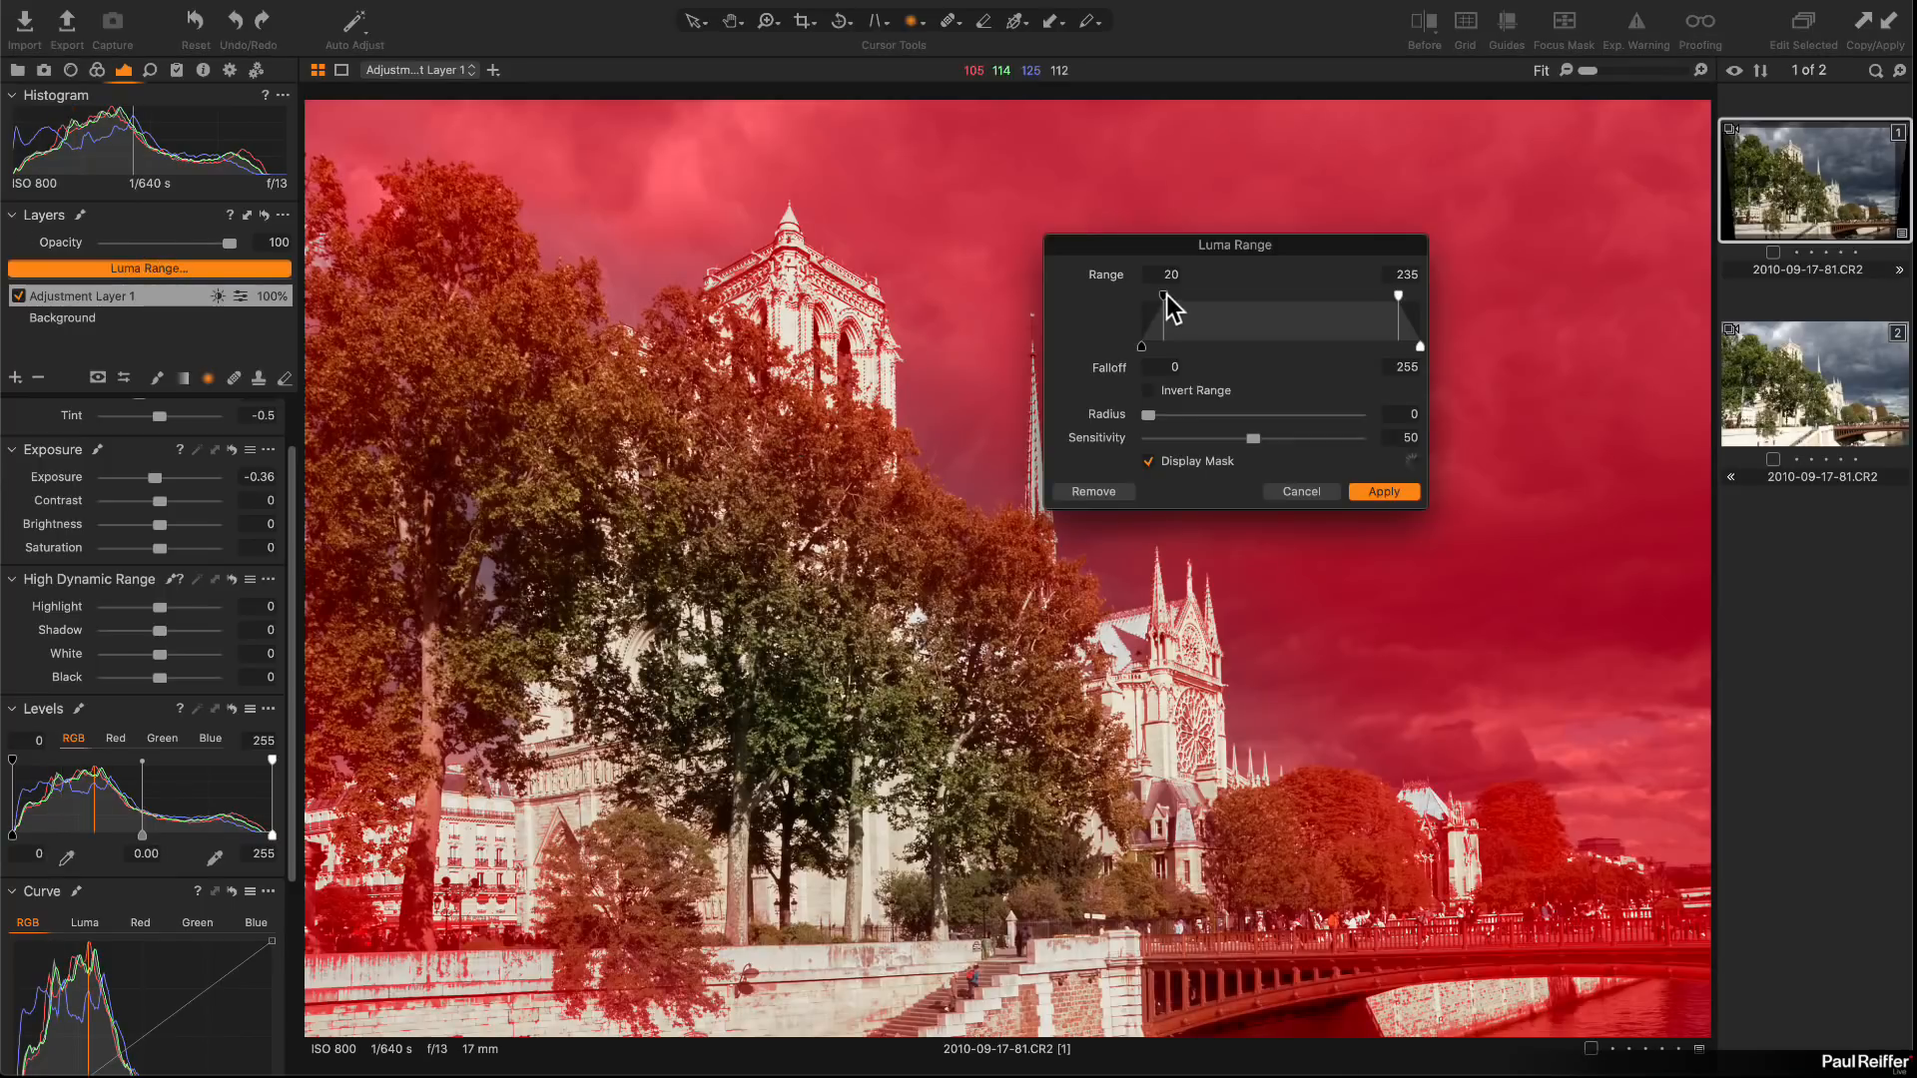
left_click(1320, 490)
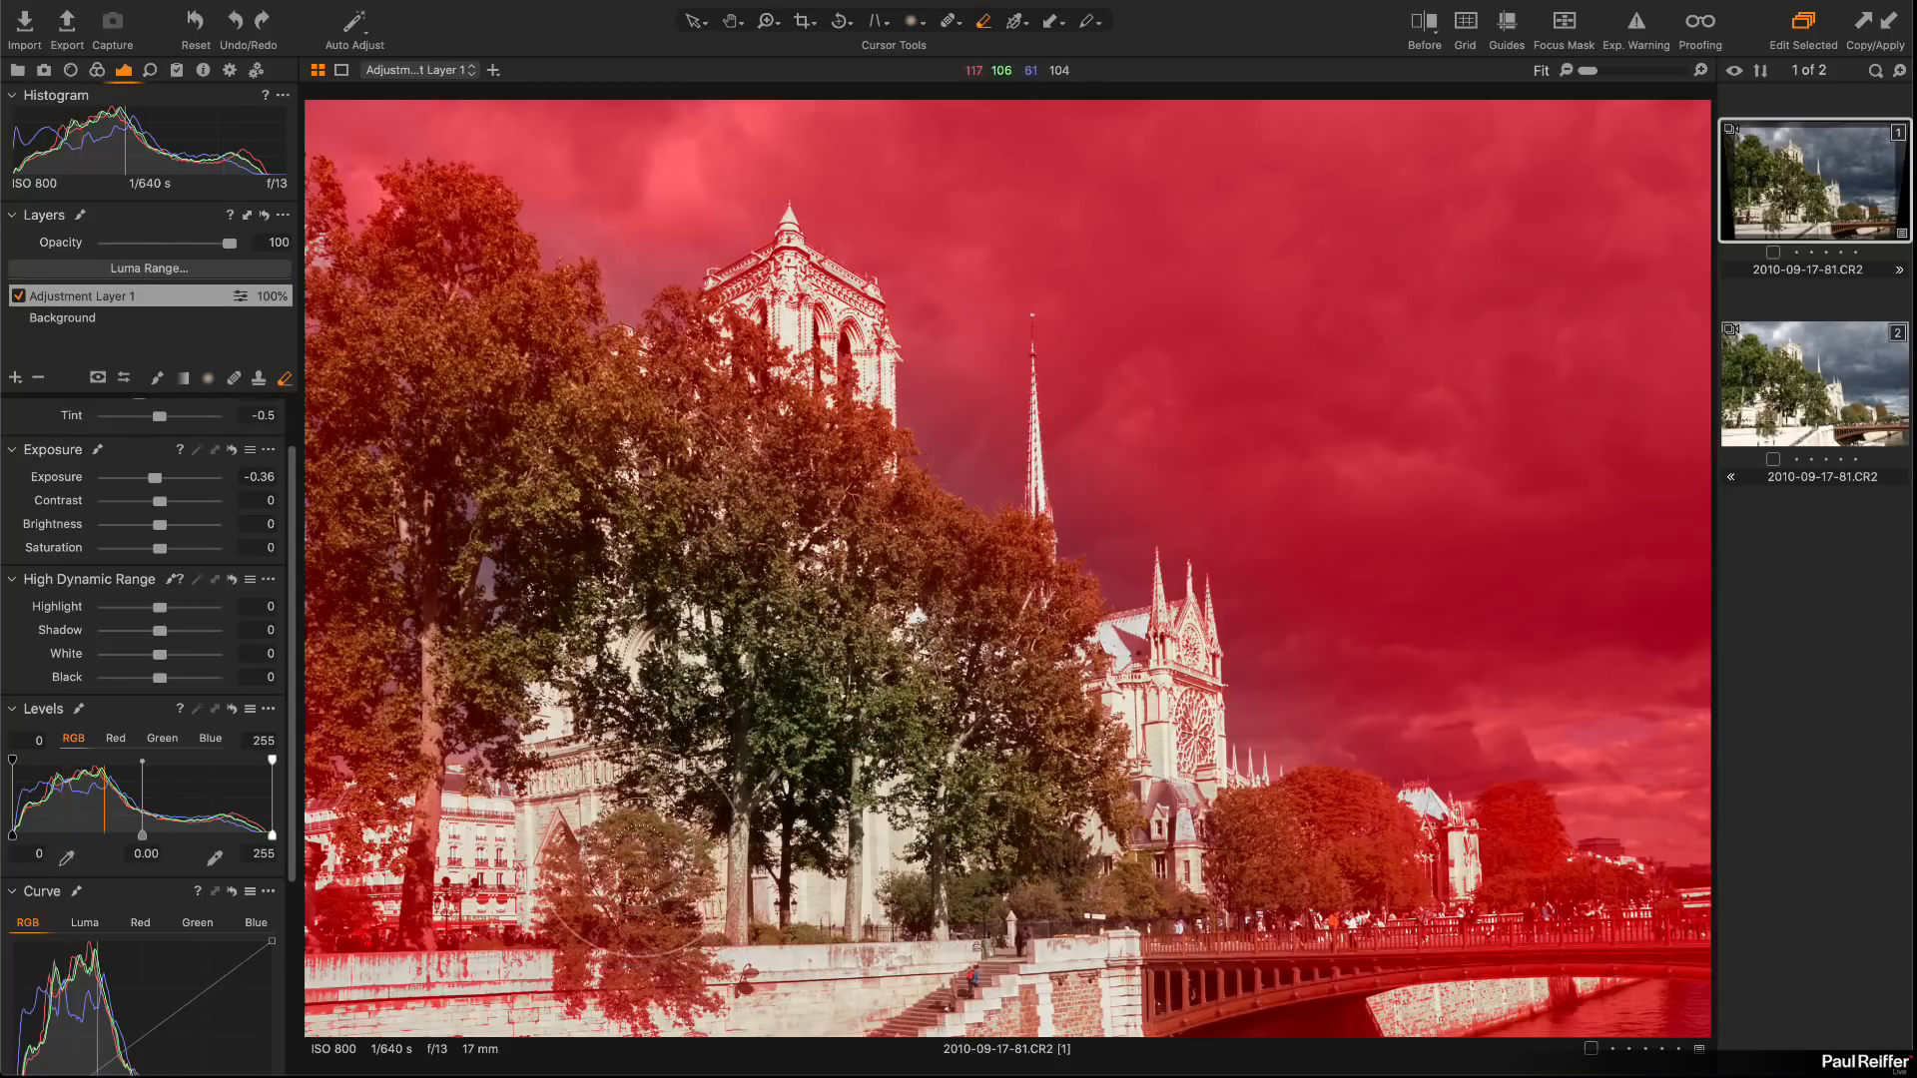
Step: Erase the layer mask from the low tree branches, buildings, bush and riverside wall in the photo's lower-left area
mouse_move(629, 857)
left_mouse_down()
mouse_move(566, 897)
mouse_move(548, 941)
mouse_move(664, 884)
mouse_move(569, 969)
mouse_move(691, 993)
mouse_move(729, 970)
mouse_move(599, 878)
left_mouse_up()
mouse_move(385, 854)
left_mouse_down()
mouse_move(319, 818)
mouse_move(300, 709)
mouse_move(289, 958)
left_mouse_up()
mouse_move(939, 849)
left_mouse_down()
mouse_move(1058, 899)
mouse_move(1134, 1040)
mouse_move(324, 1001)
left_mouse_up()
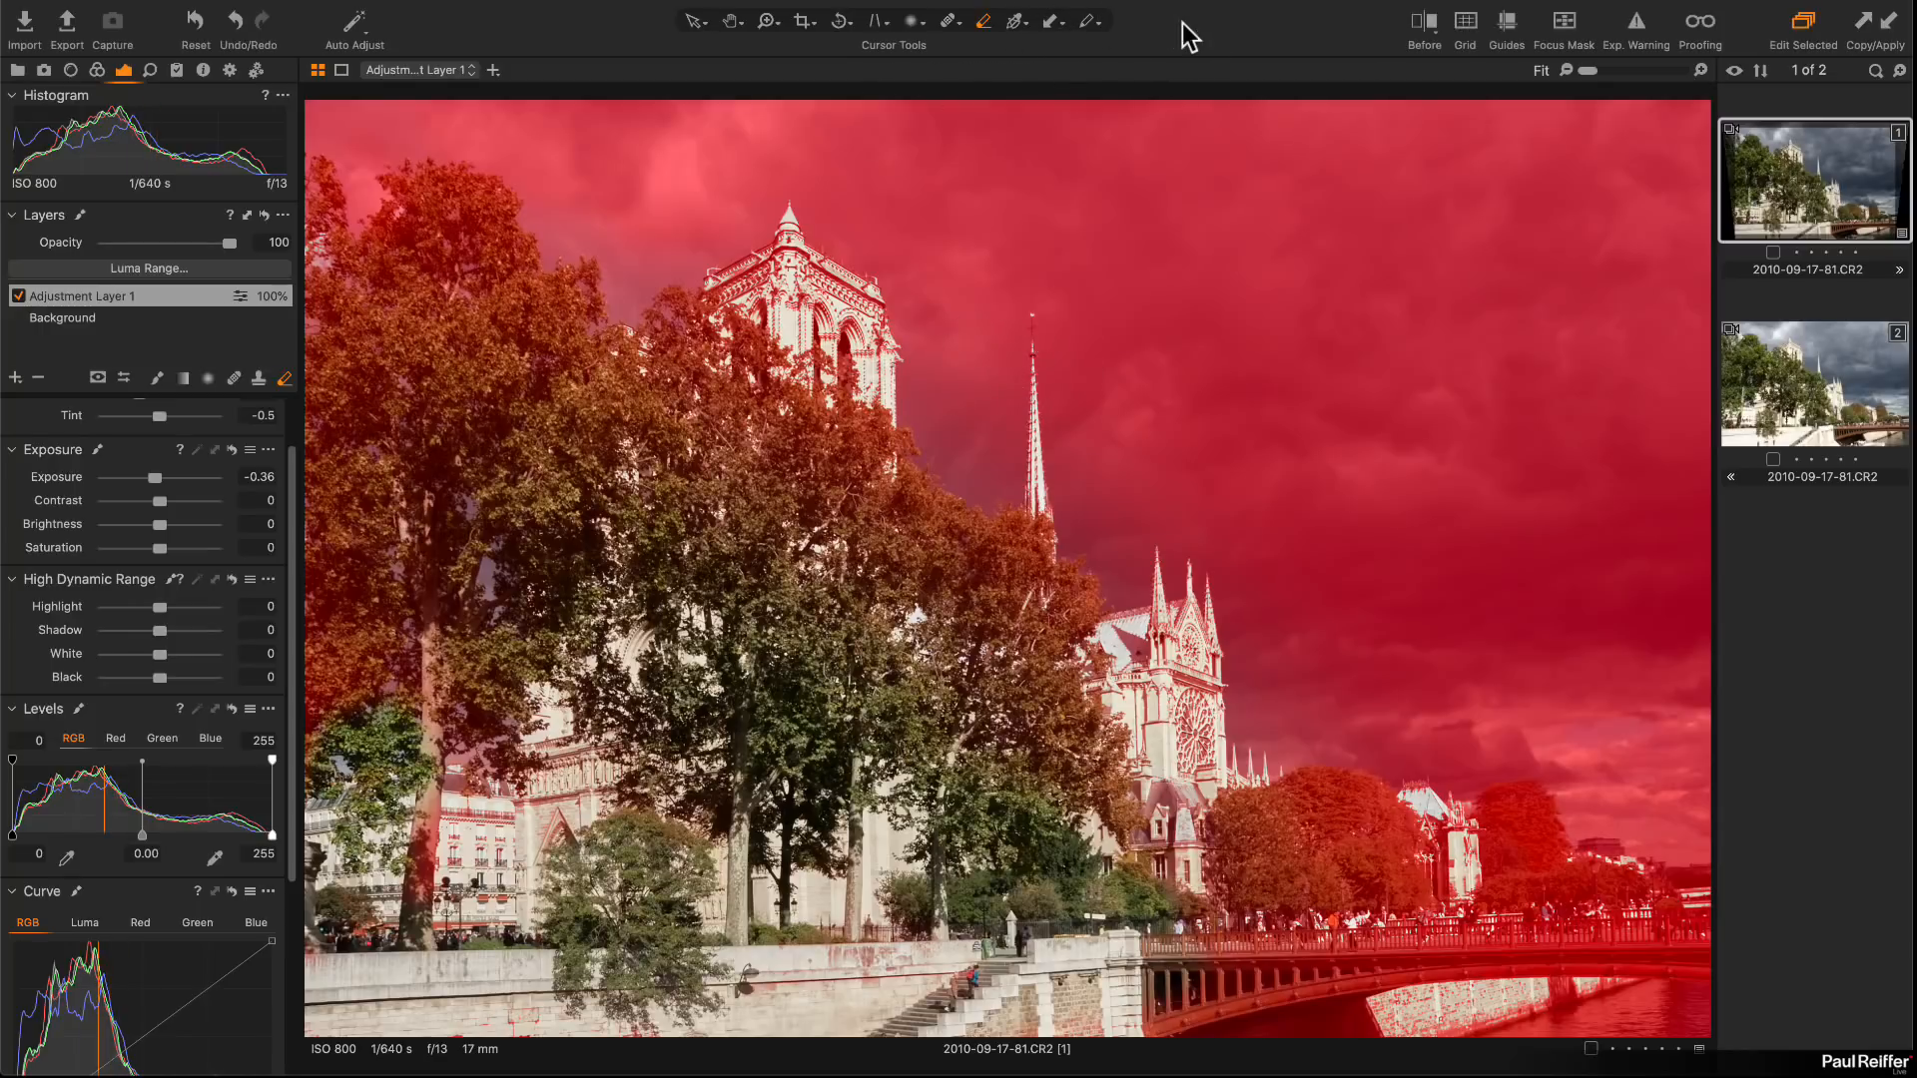
Step: Hide the mask overlay and compare the edited cathedral photo with its unedited variant
key("m")
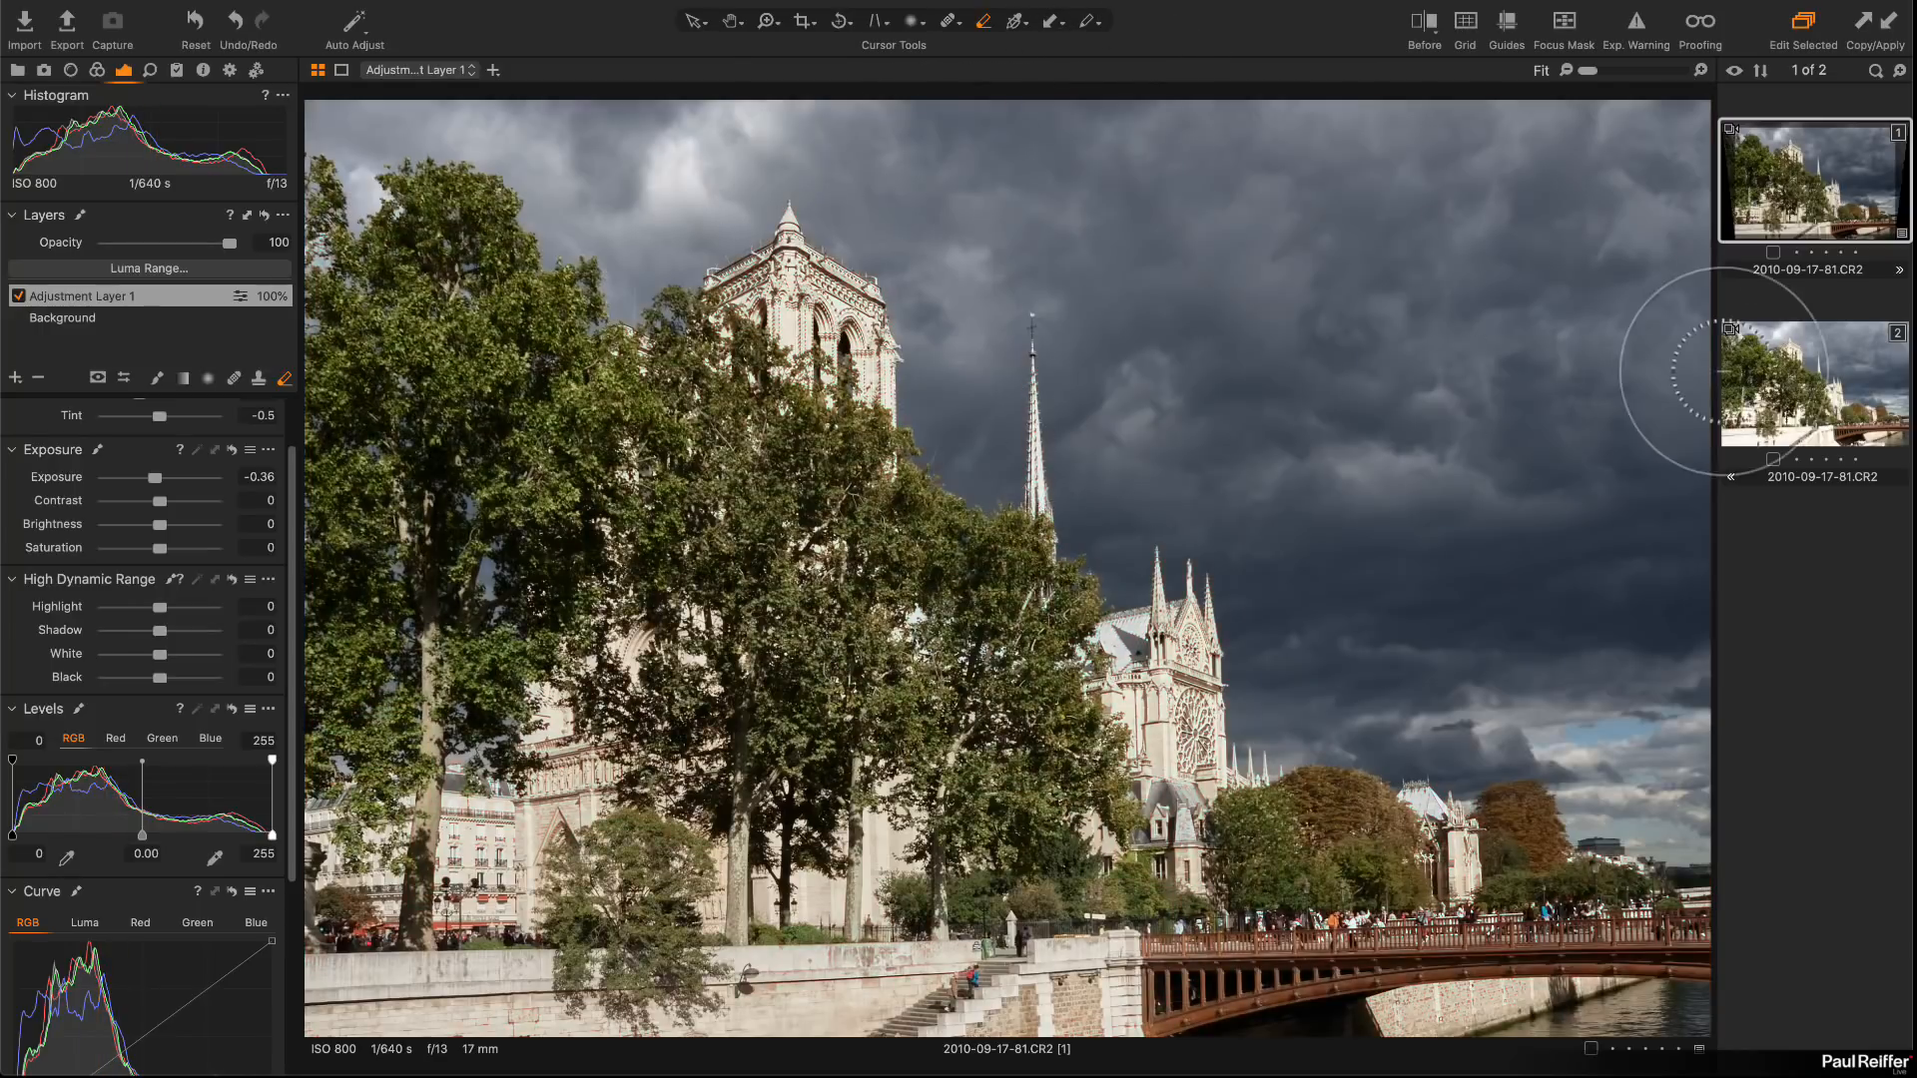
left_click(1797, 372)
left_click(1793, 194)
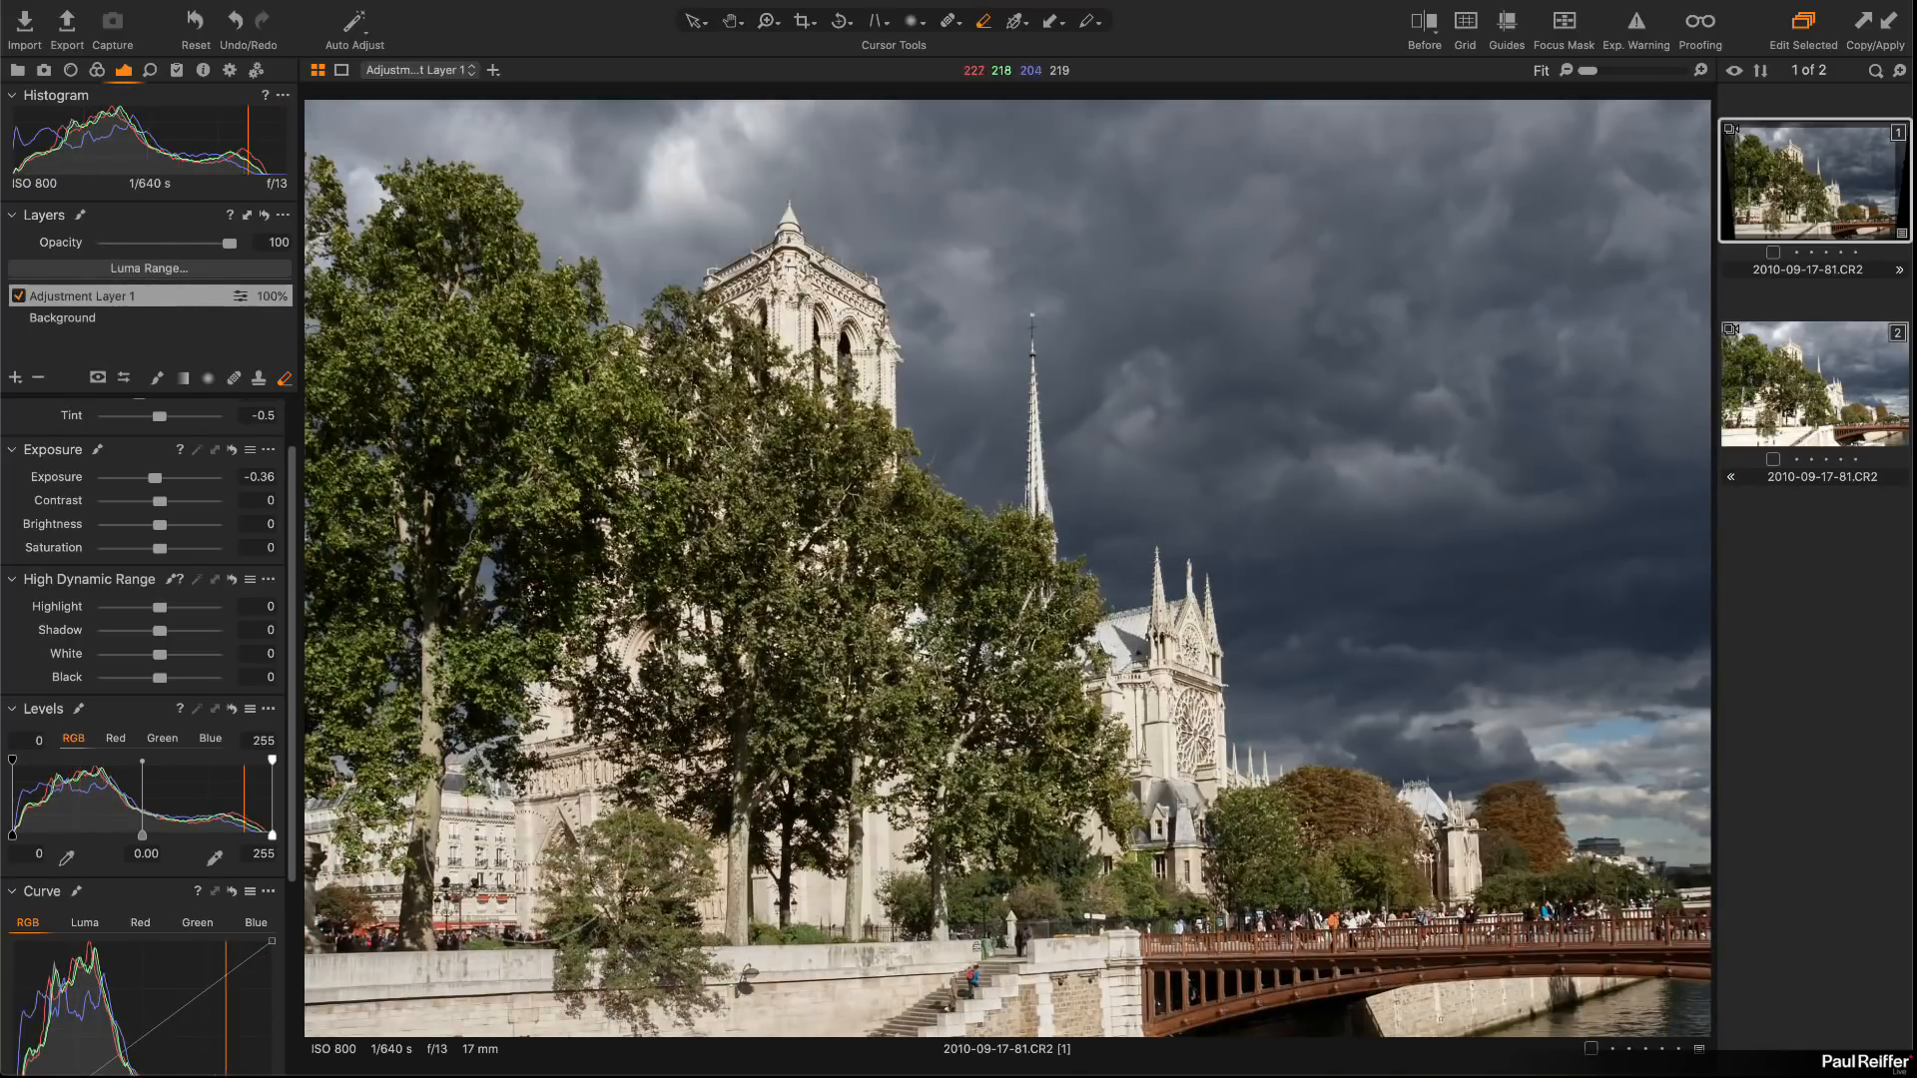
Step: Open the user collection with the two Iceland photos and enable Diffraction Correction for both images
left_click(18, 70)
left_click(127, 328)
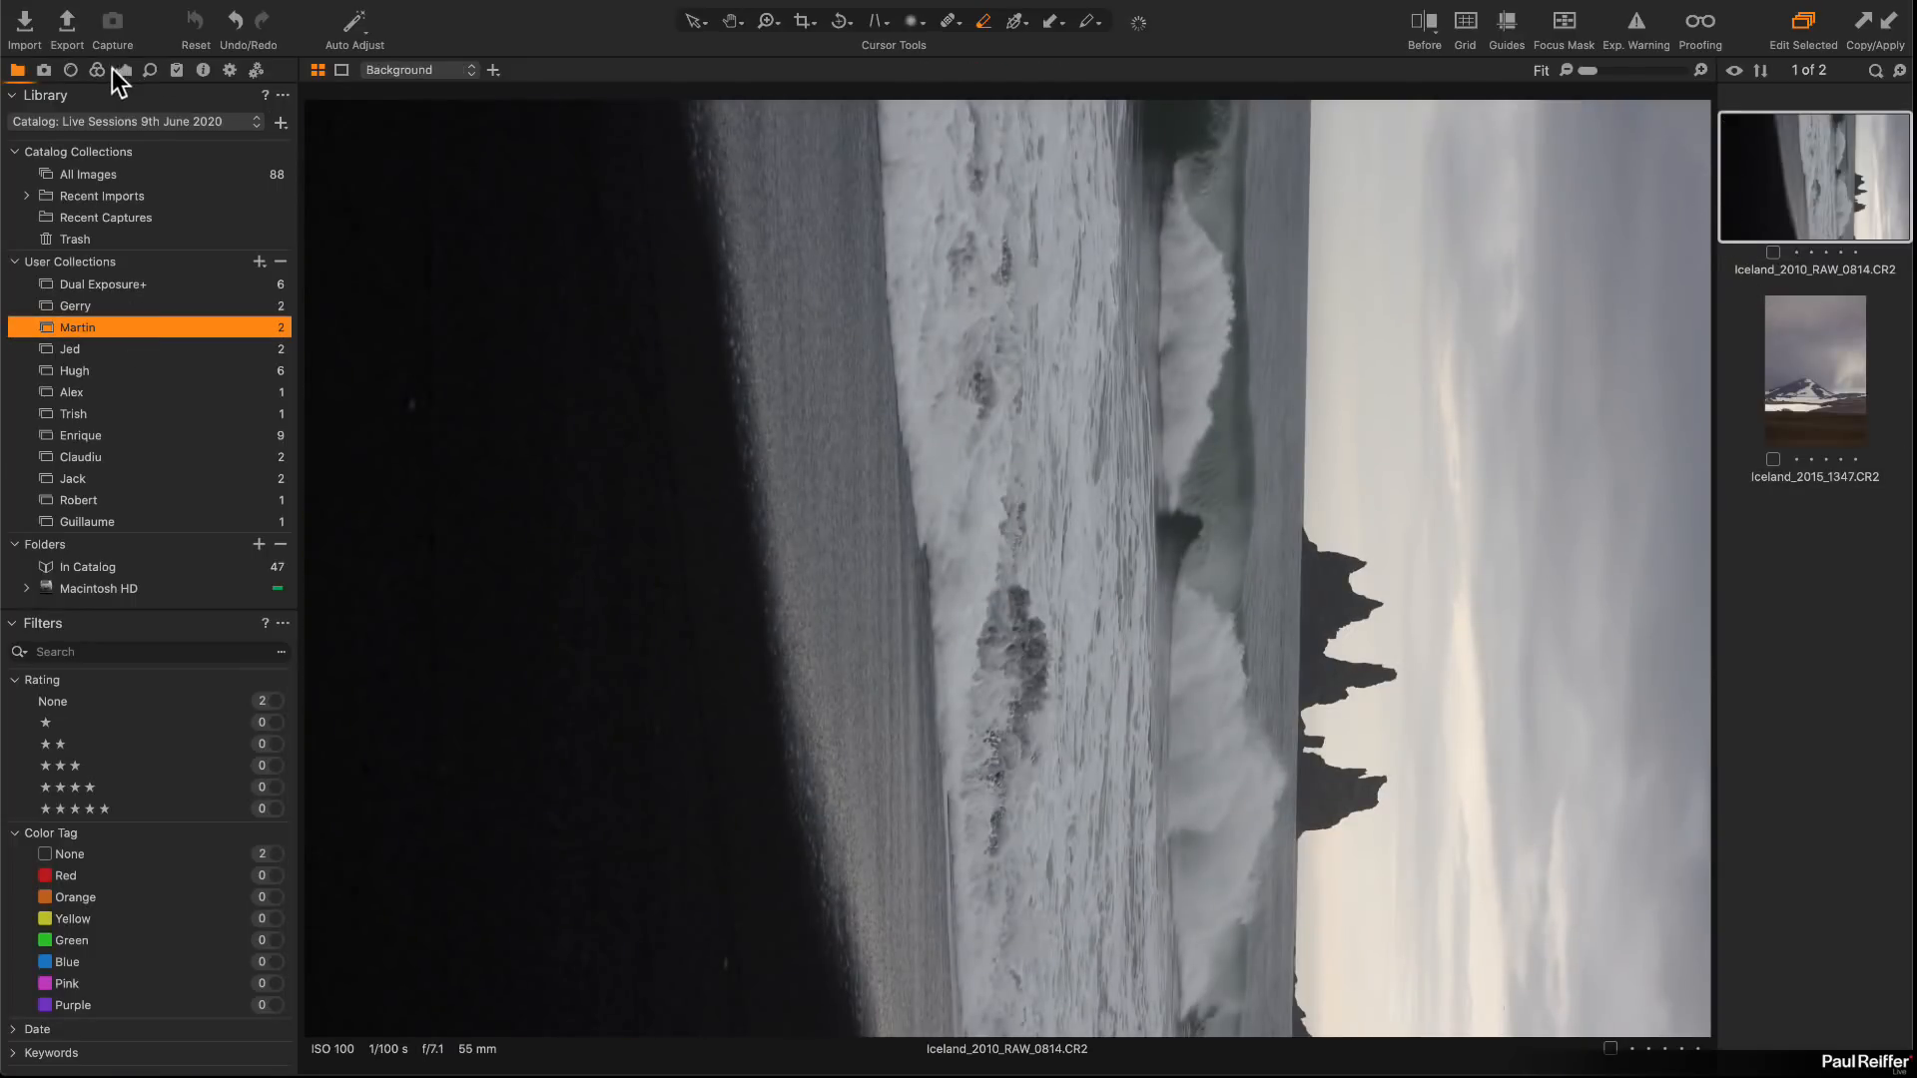
left_click(71, 70)
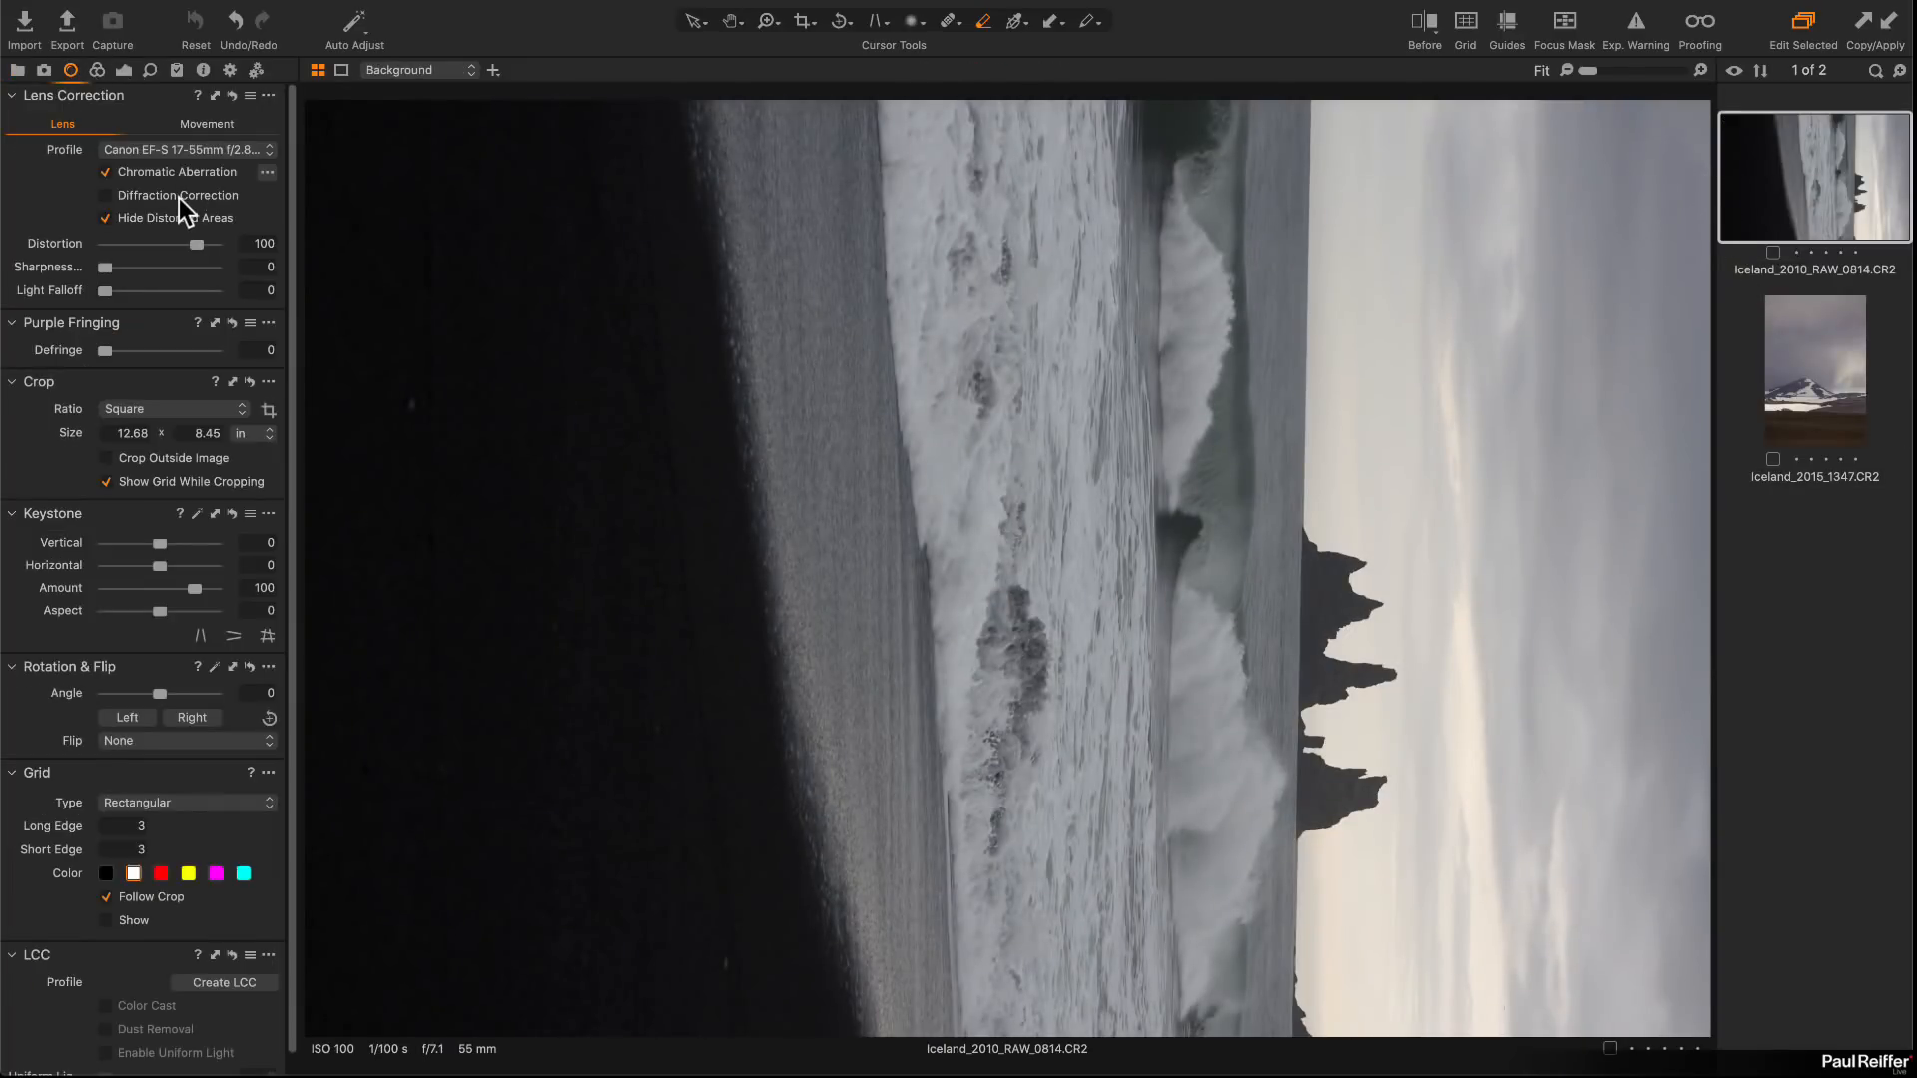
left_click(178, 195)
left_click(1775, 348)
left_click(107, 196)
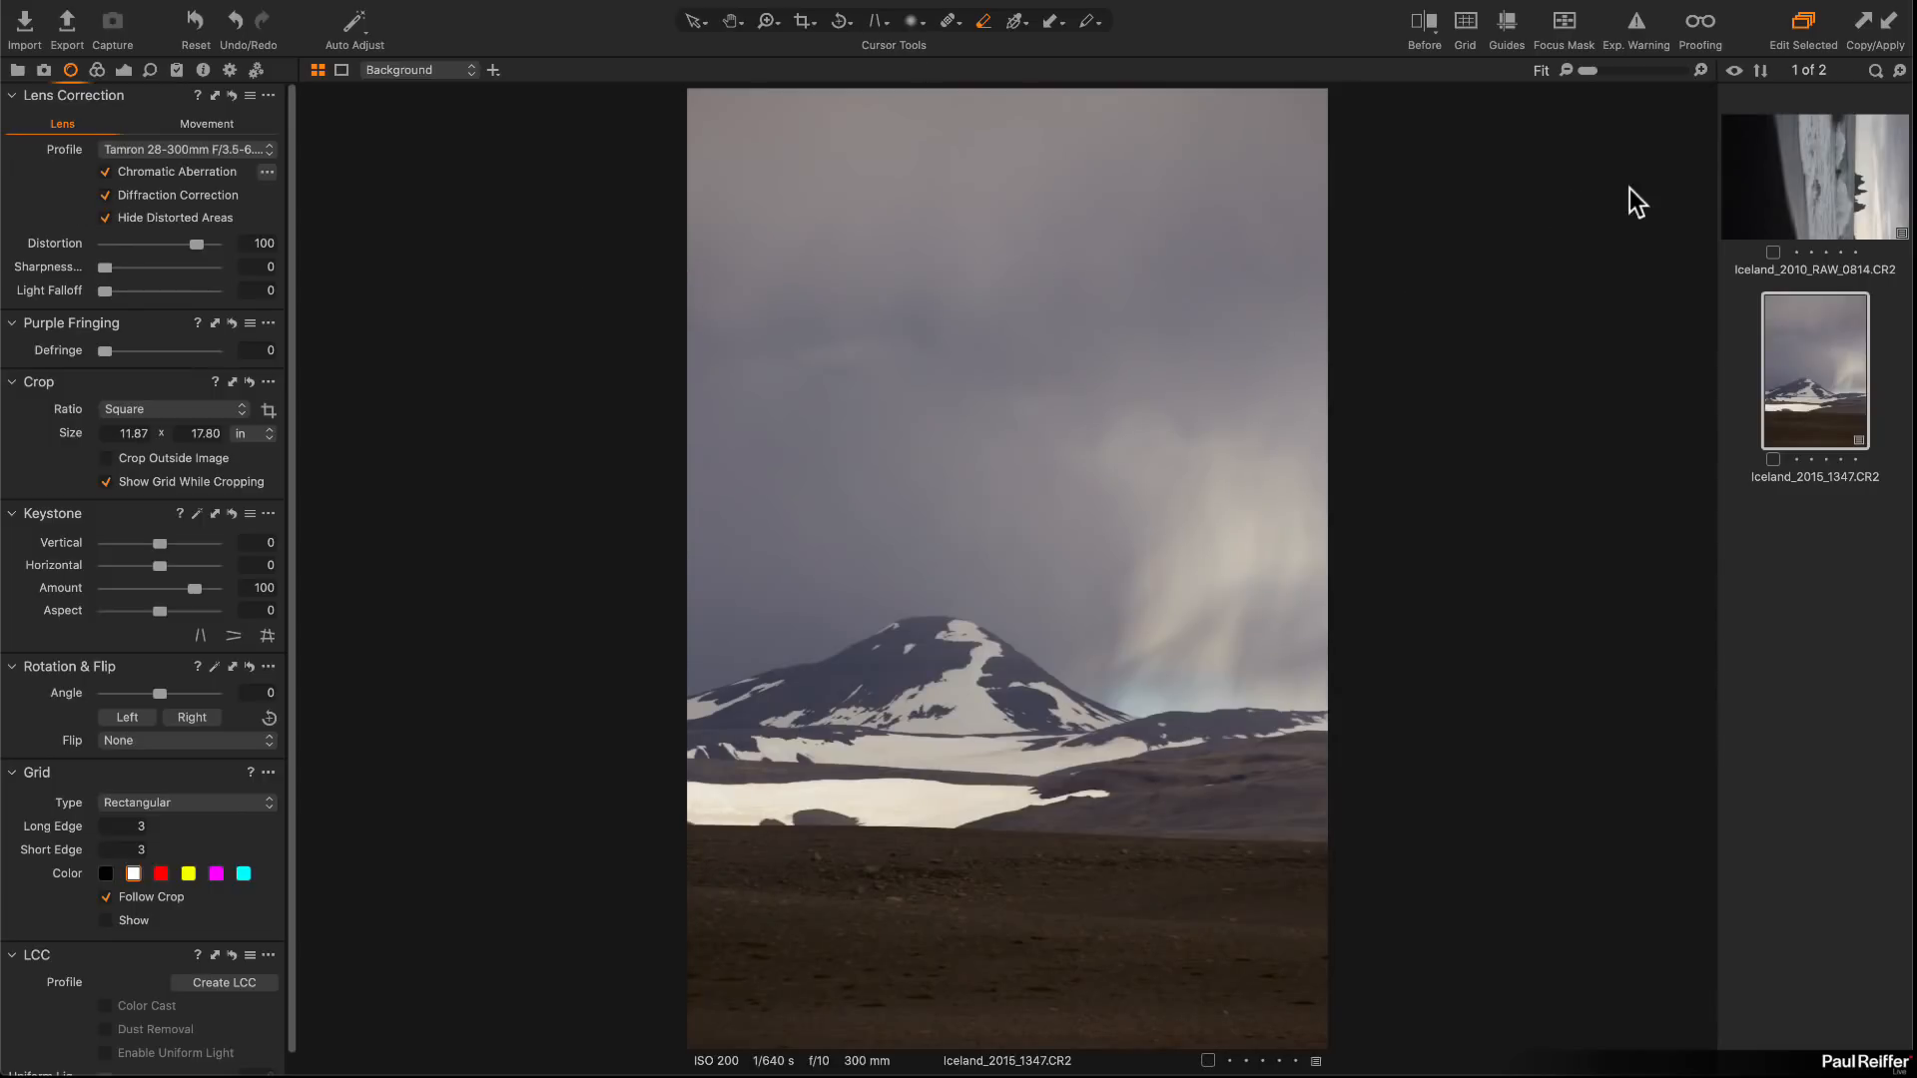
Step: Rotate Iceland_2010_RAW_0814.CR2 by 90 degrees so the seascape stands upright in portrait orientation
left_click(1797, 189)
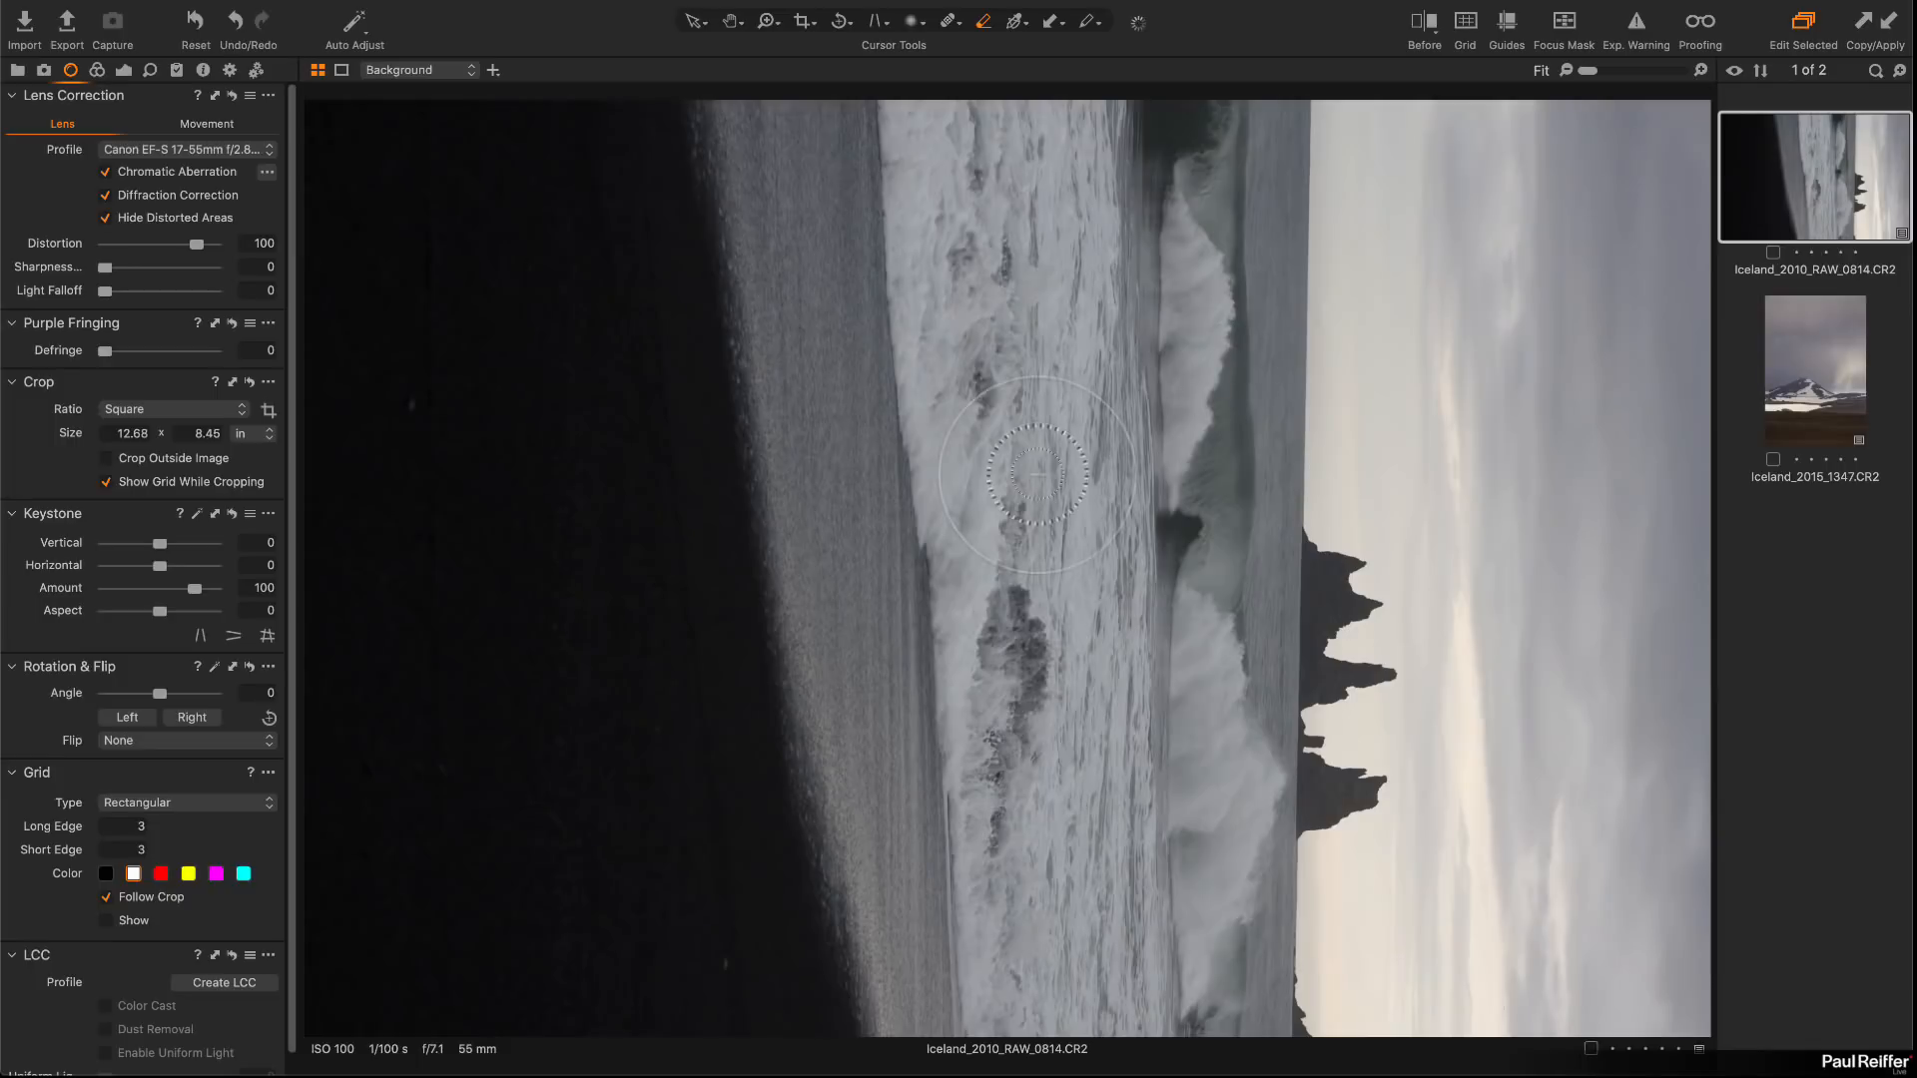
left_click(844, 24)
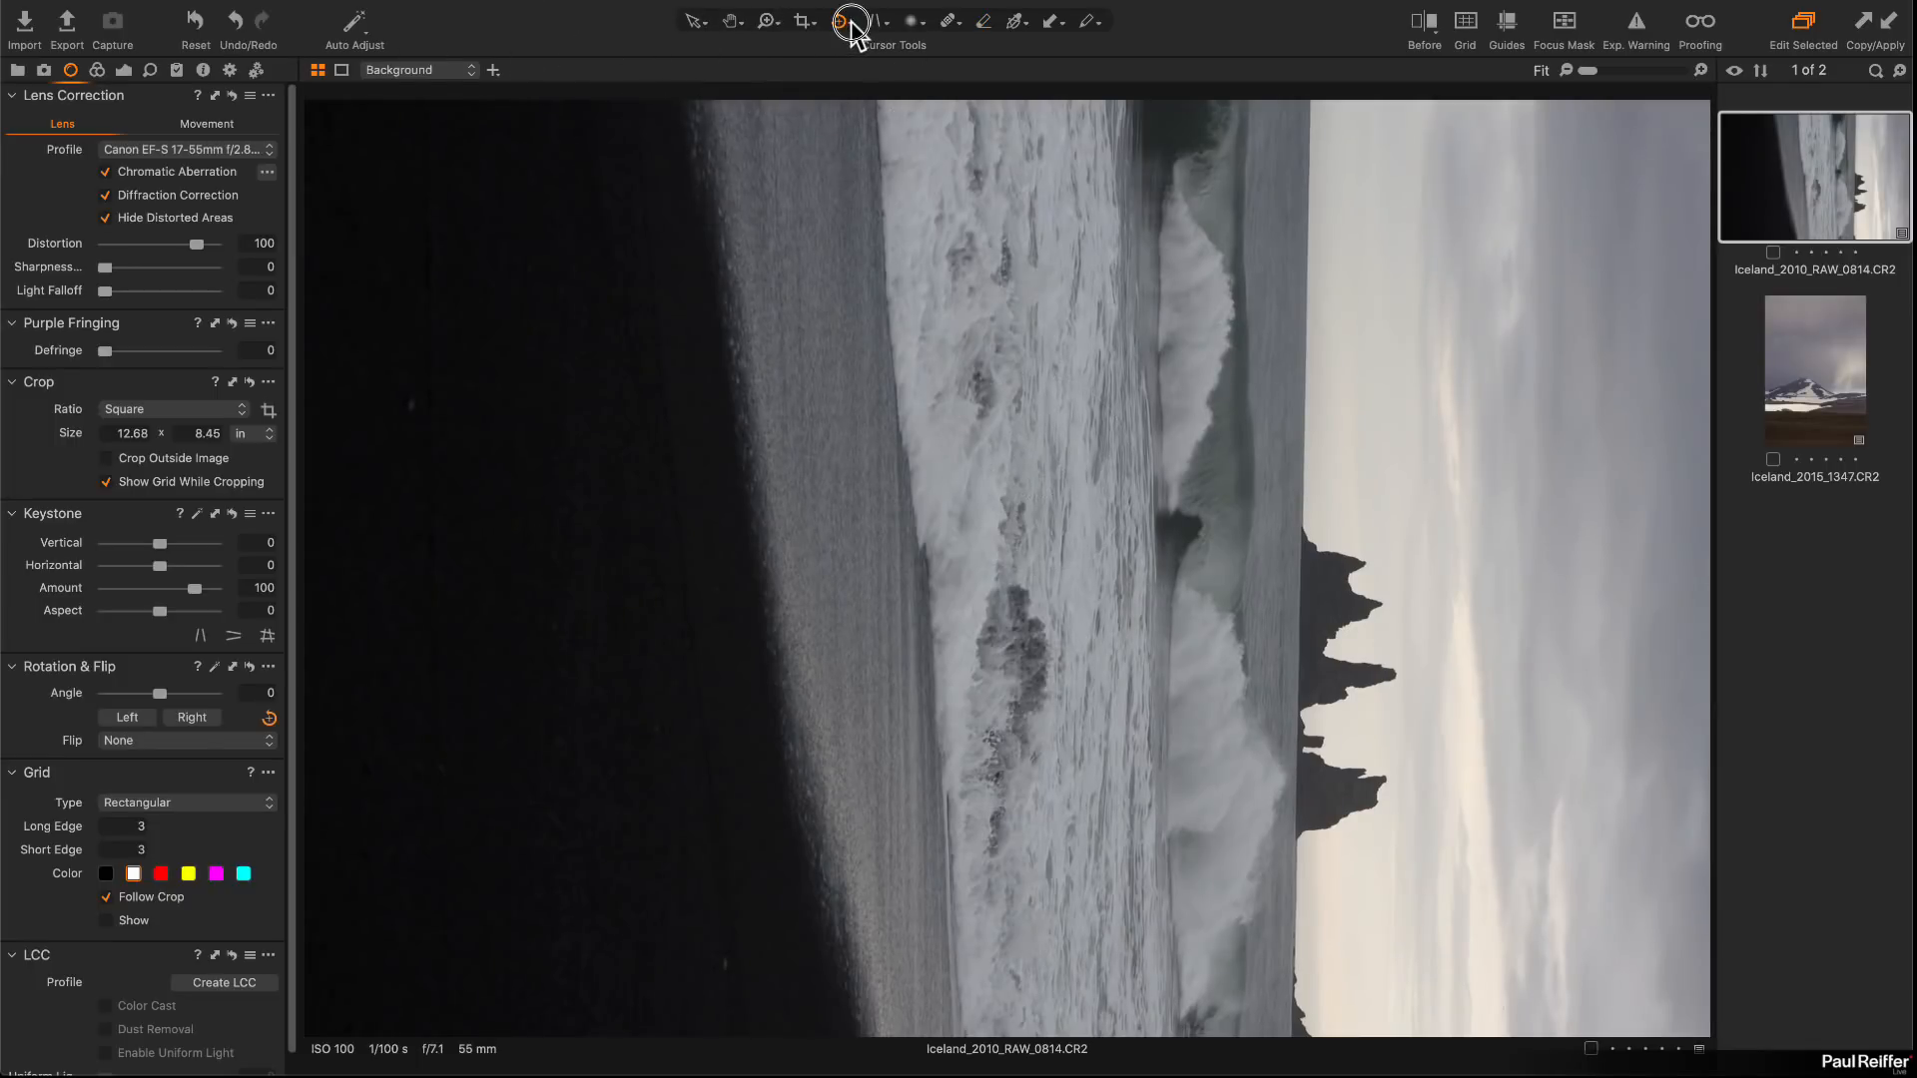
left_click(851, 30)
left_click(921, 73)
left_click(1158, 359)
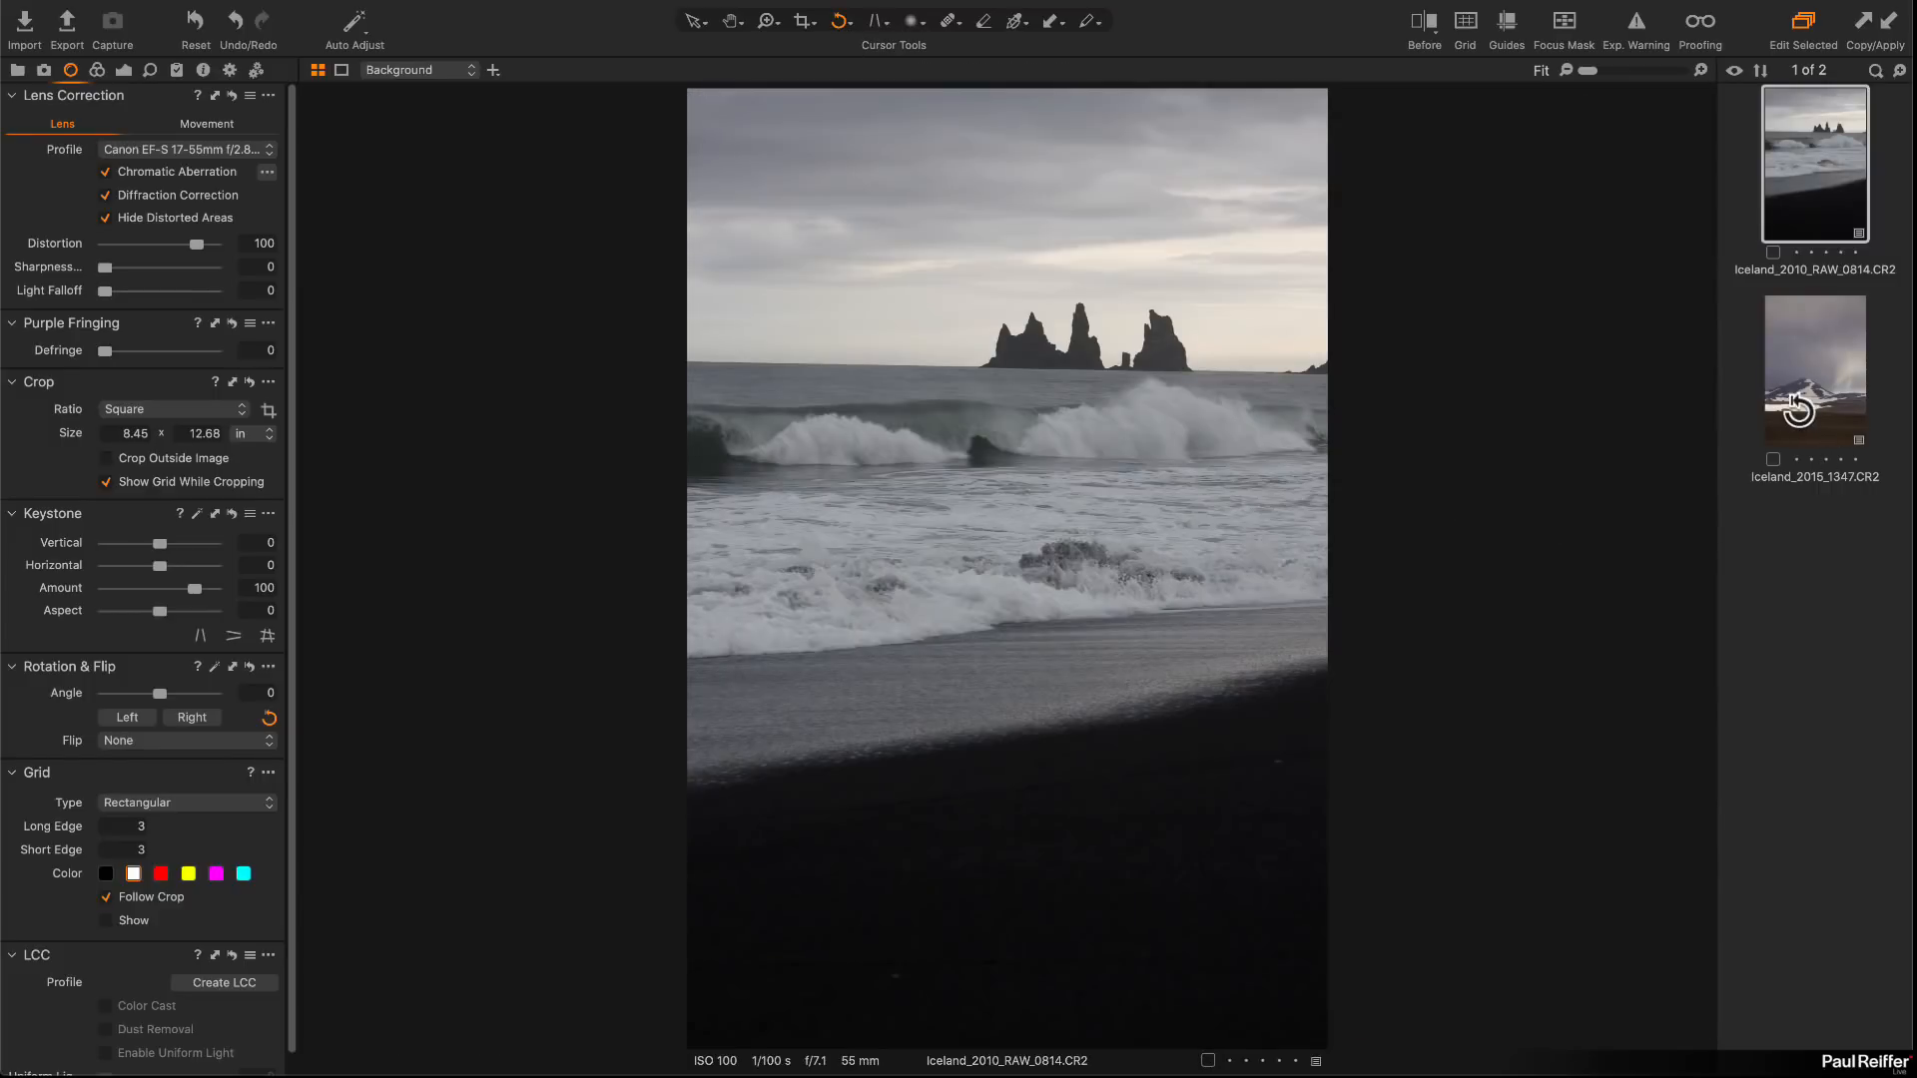
left_click(1802, 414)
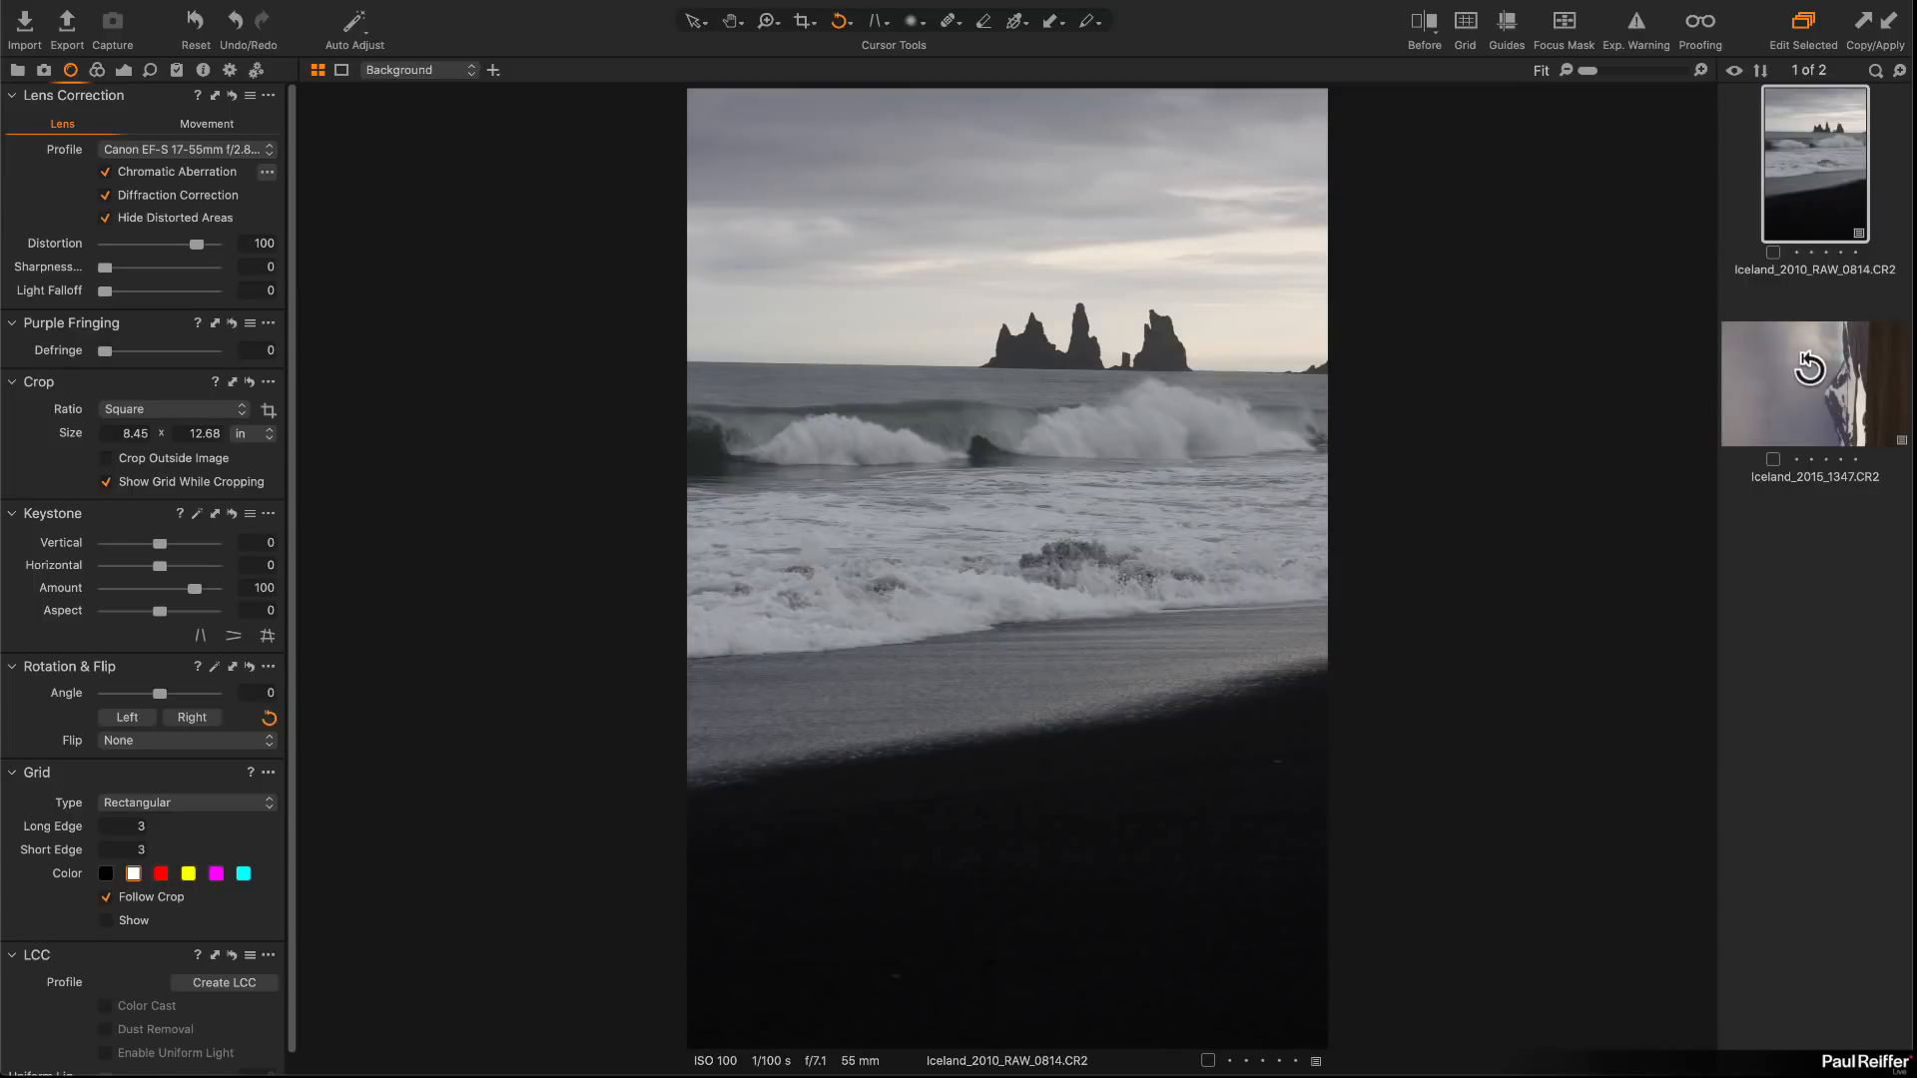
double_click(1811, 369)
left_click(1810, 370)
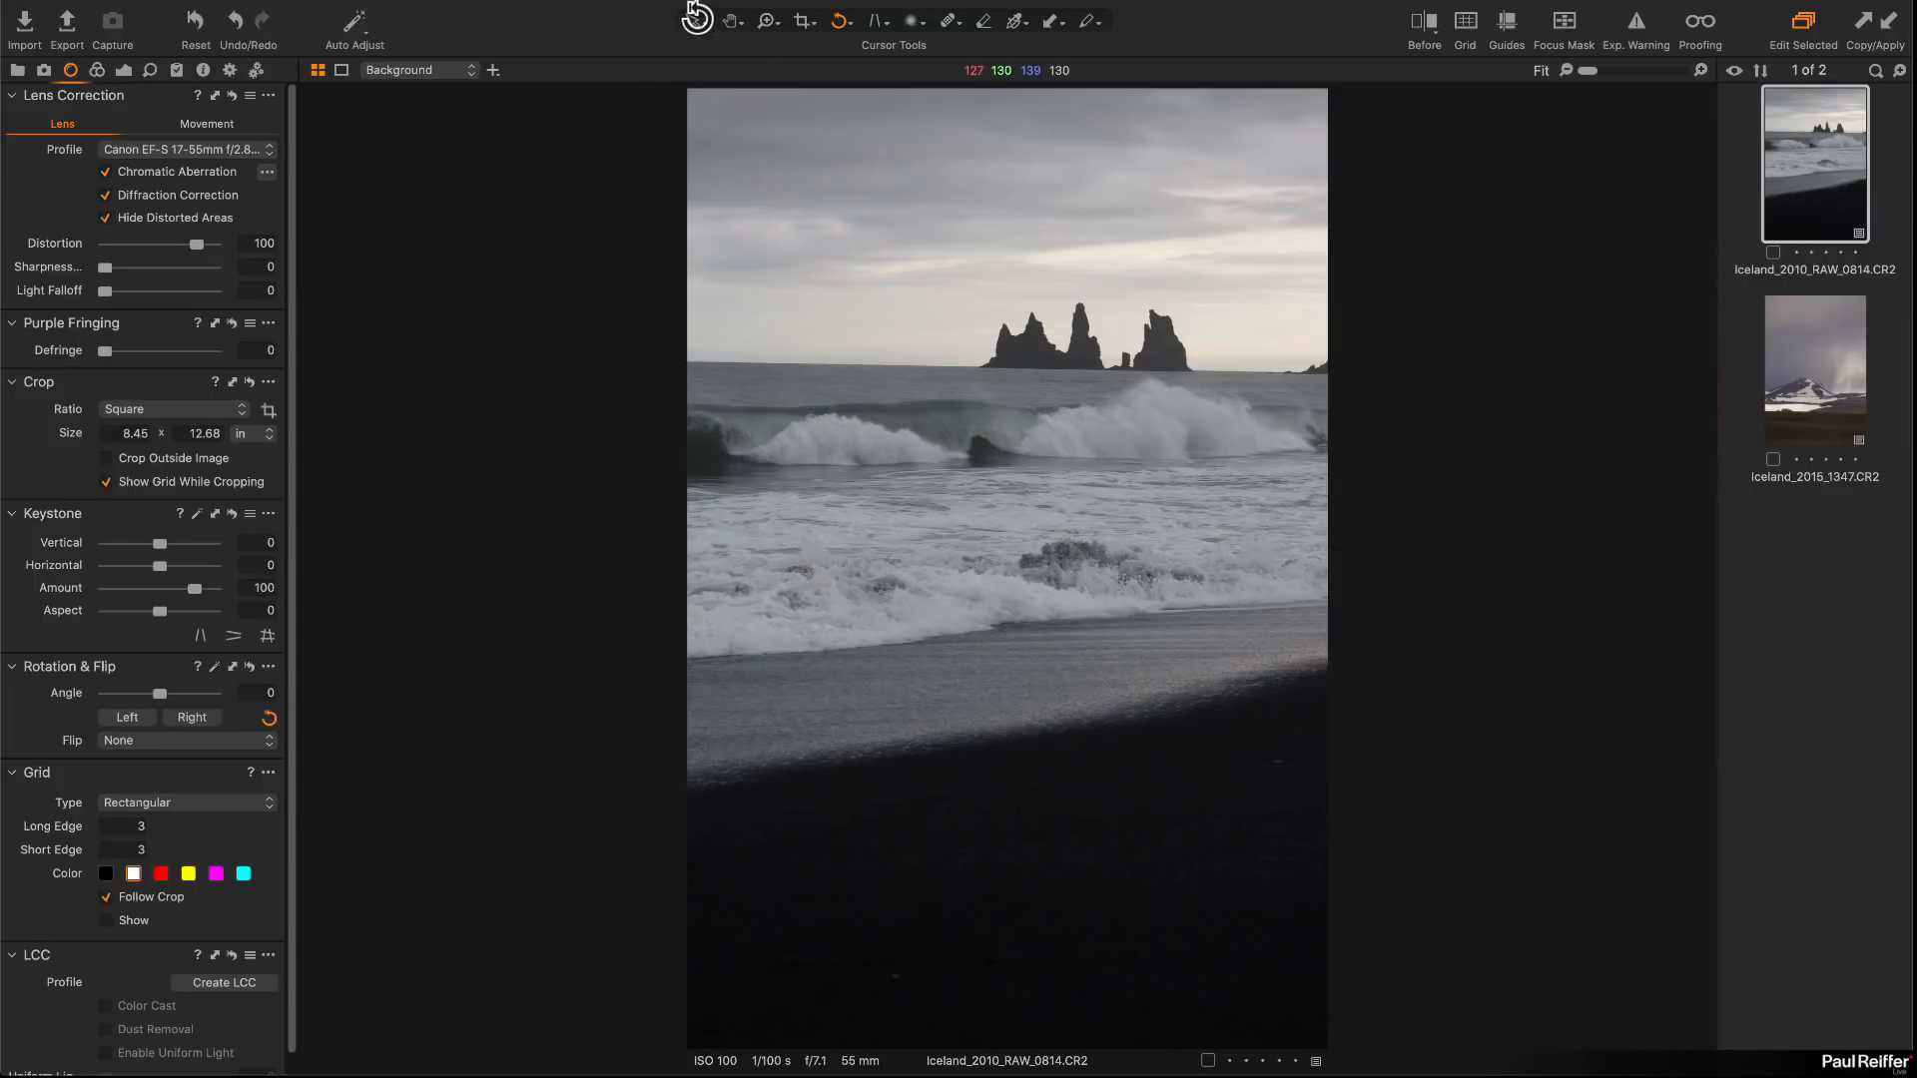
Step: Switch to the Select cursor, view the Iceland_2015_1347.CR2 mountain photo, and return to the seascape
left_click(694, 21)
left_click(1793, 330)
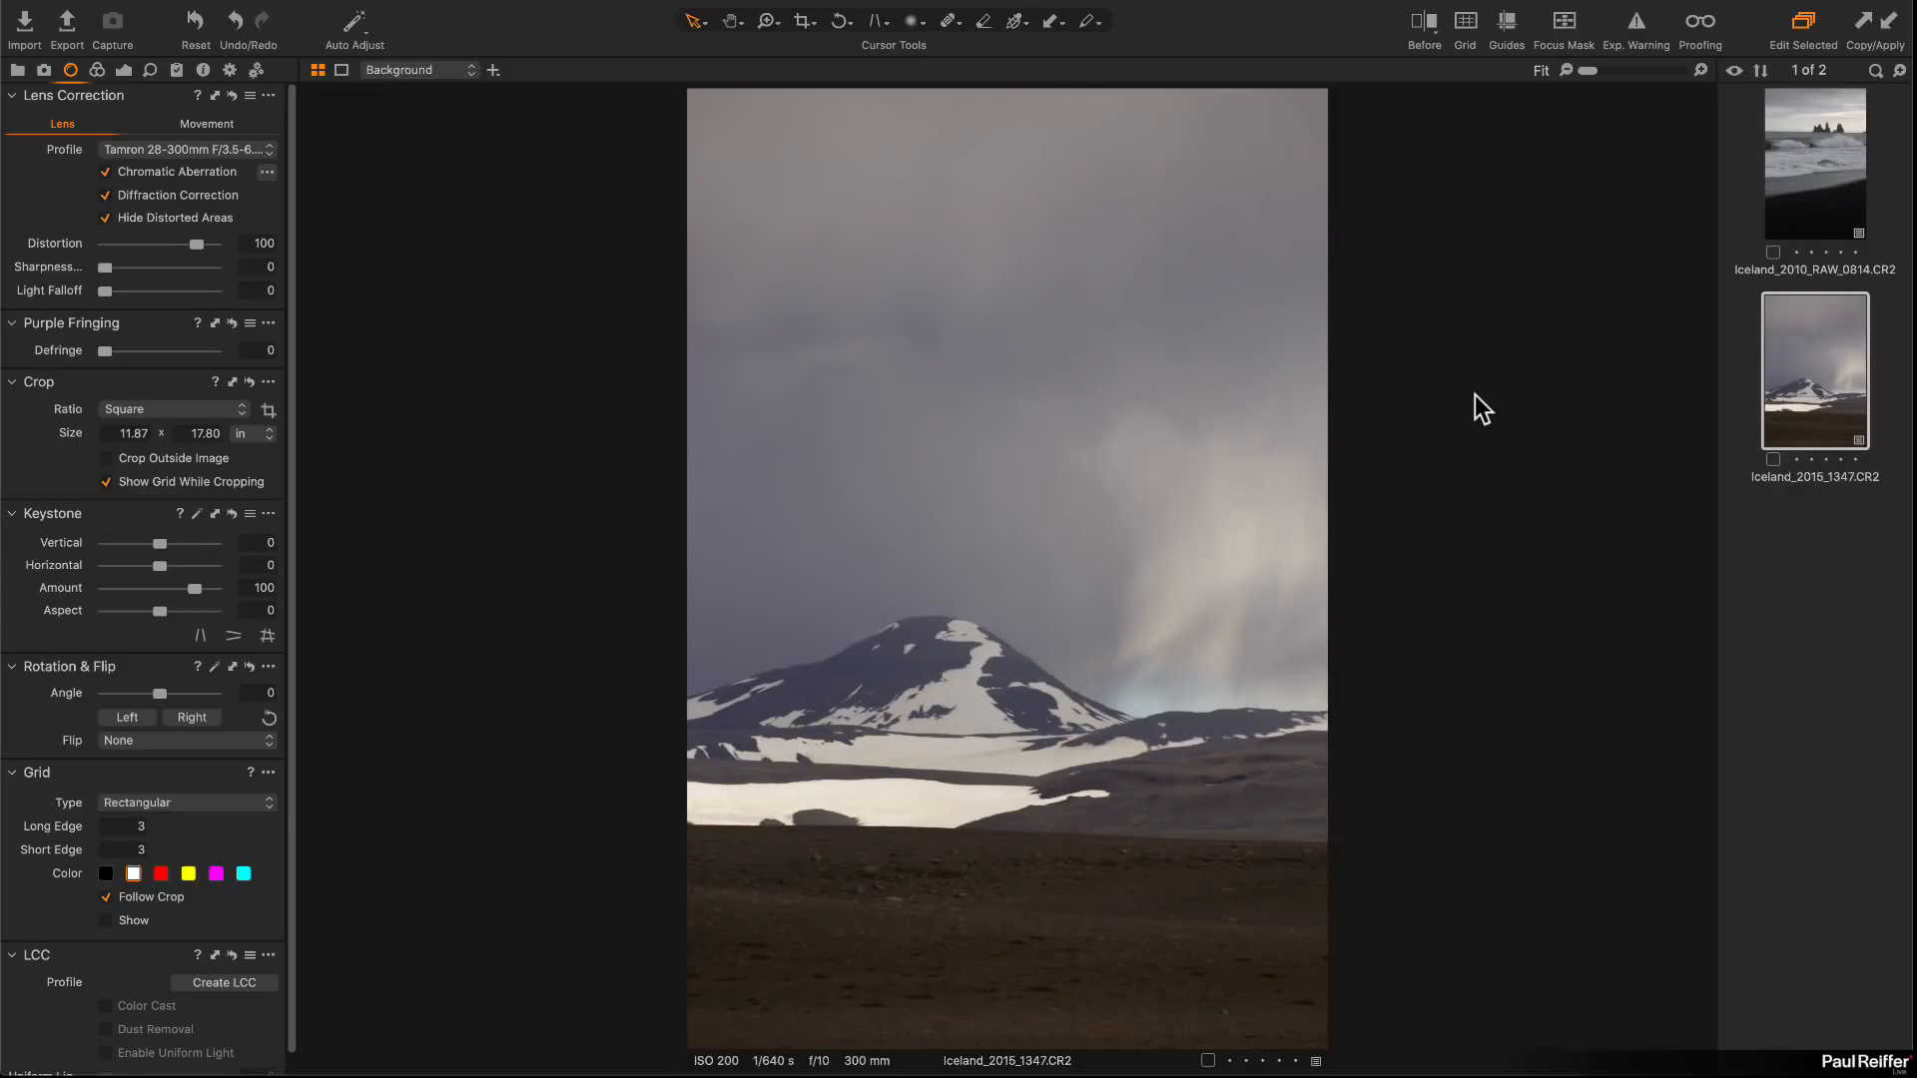
left_click(1819, 181)
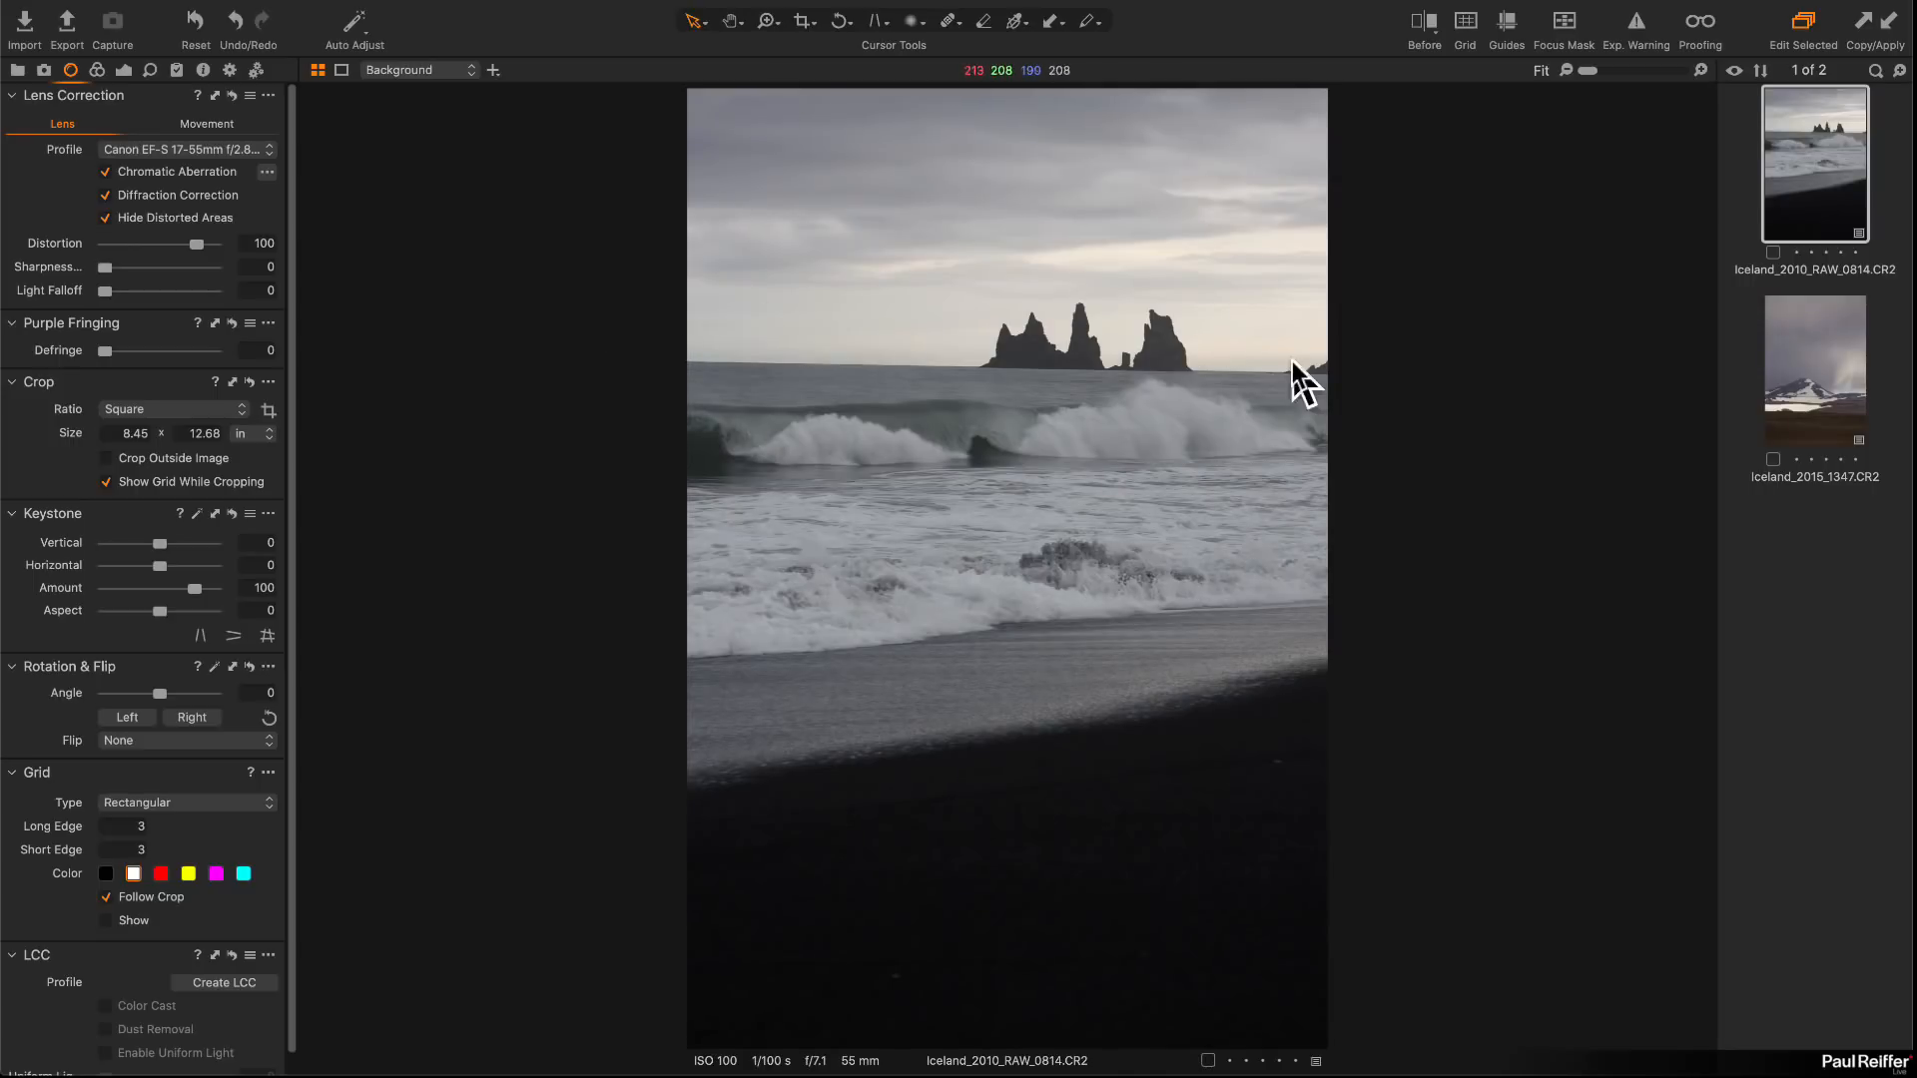
Step: Straighten the seascape along its sea horizon, setting a rotation angle of about -1.06 degrees
left_click(839, 24)
left_click(890, 35)
left_click_drag(689, 358, 1329, 371)
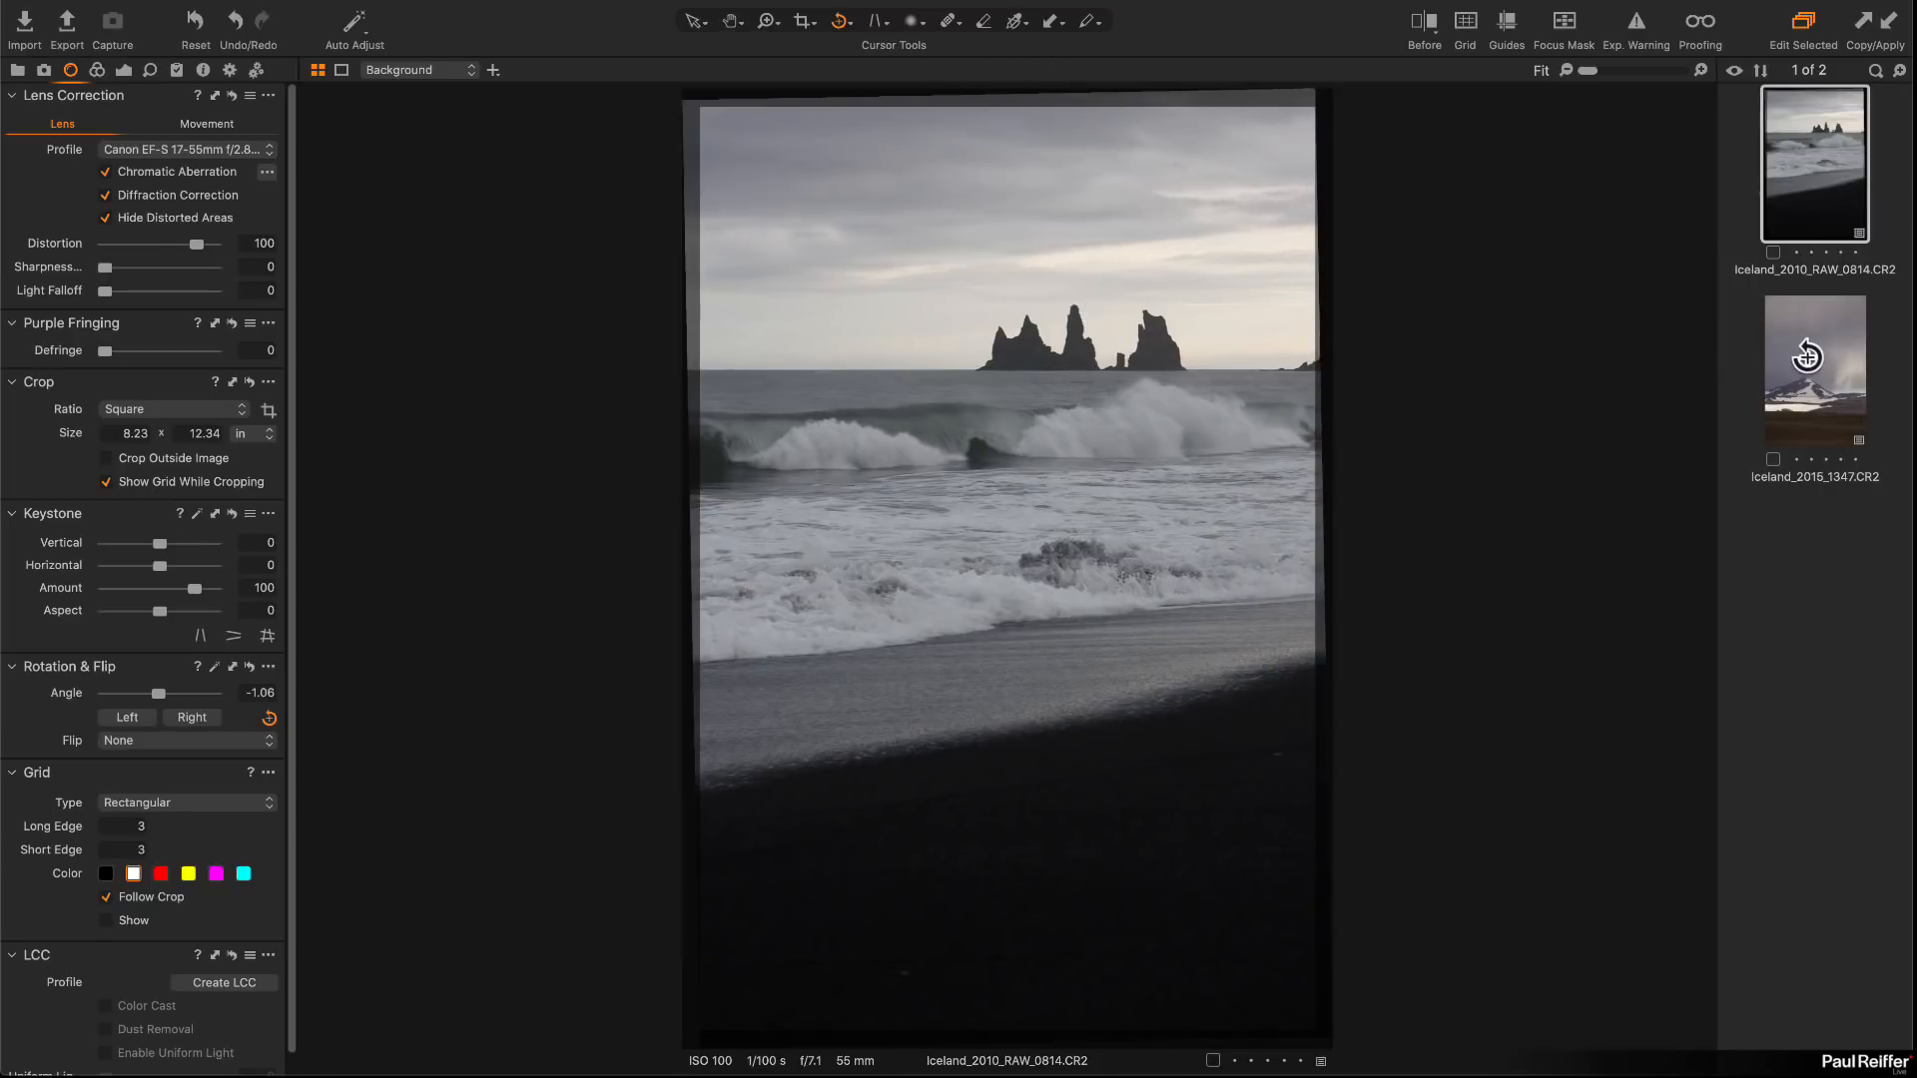
Step: Straighten the Iceland_2015_1347.CR2 mountain photo along the foreground's edge at about -1.4 degrees, and compare it with the seascape
left_click(1816, 369)
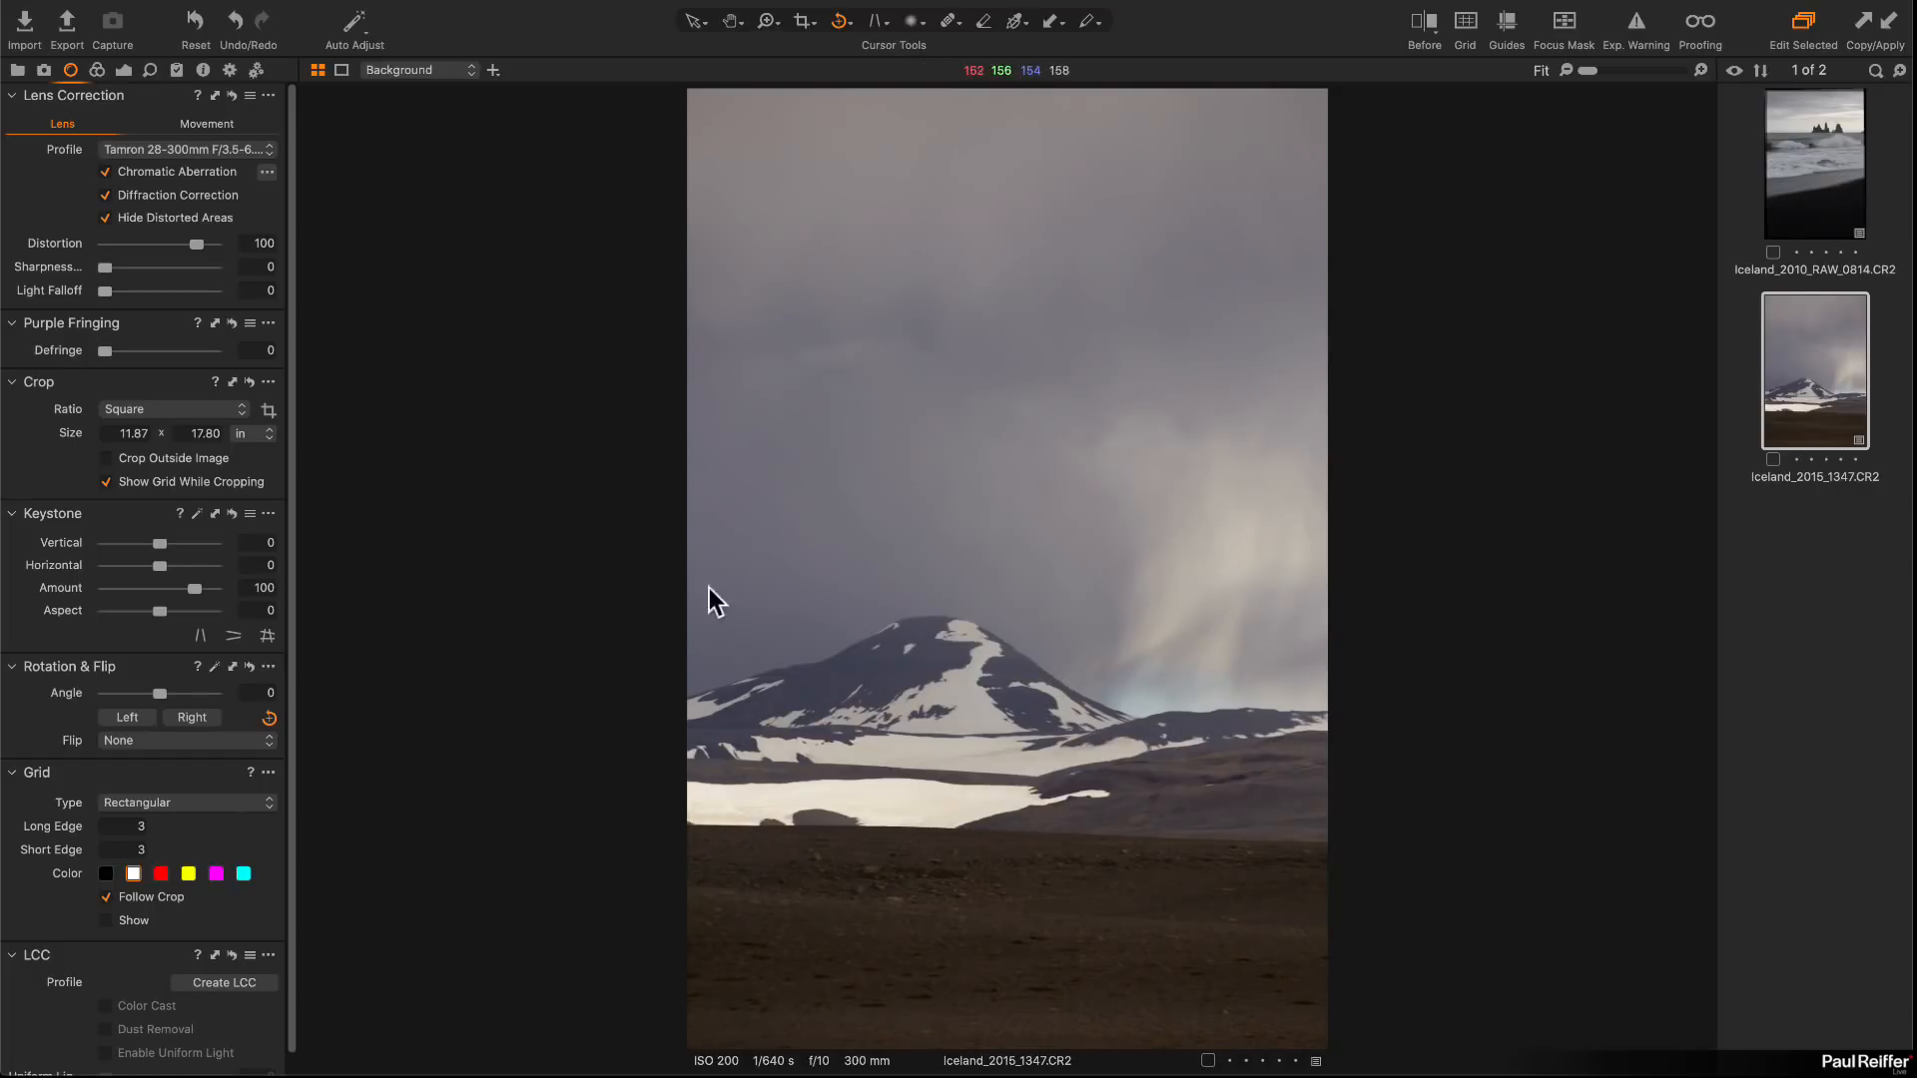
left_click_drag(692, 826, 1318, 849)
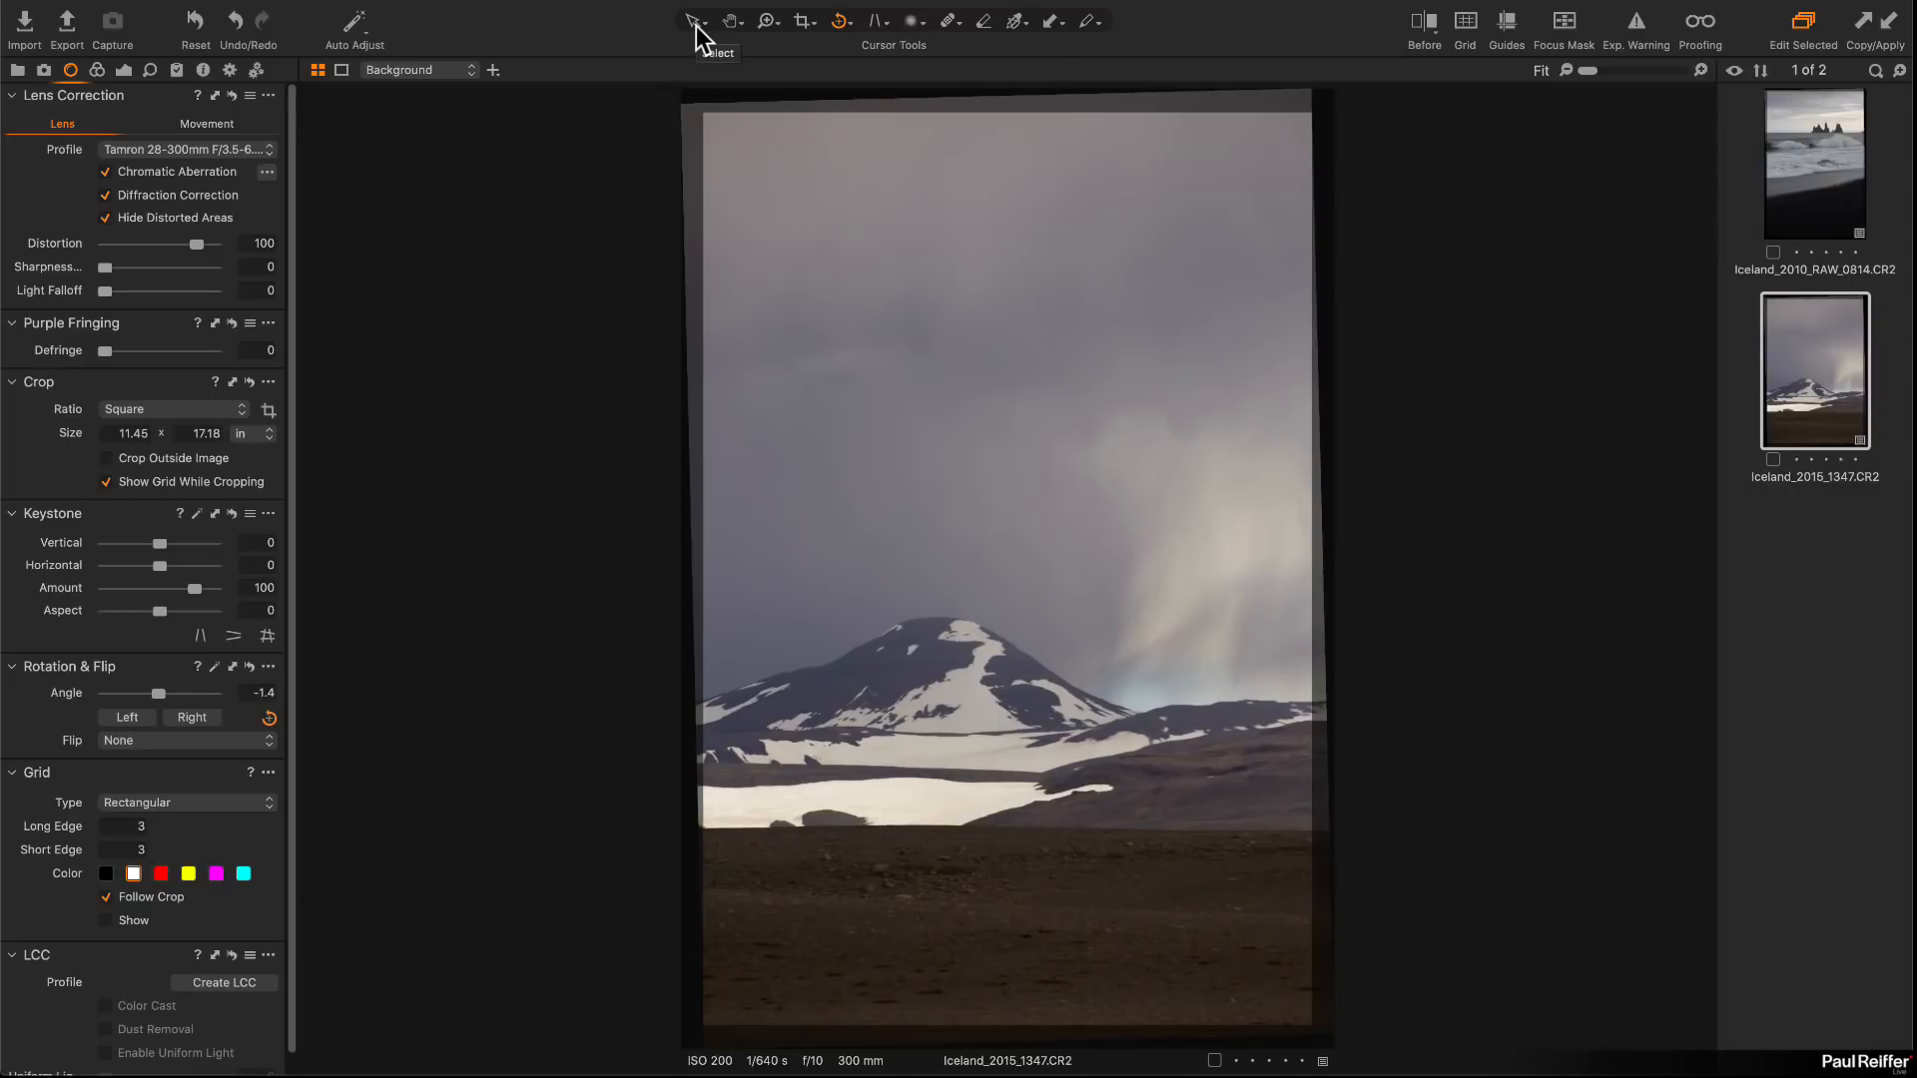
left_click(1792, 158)
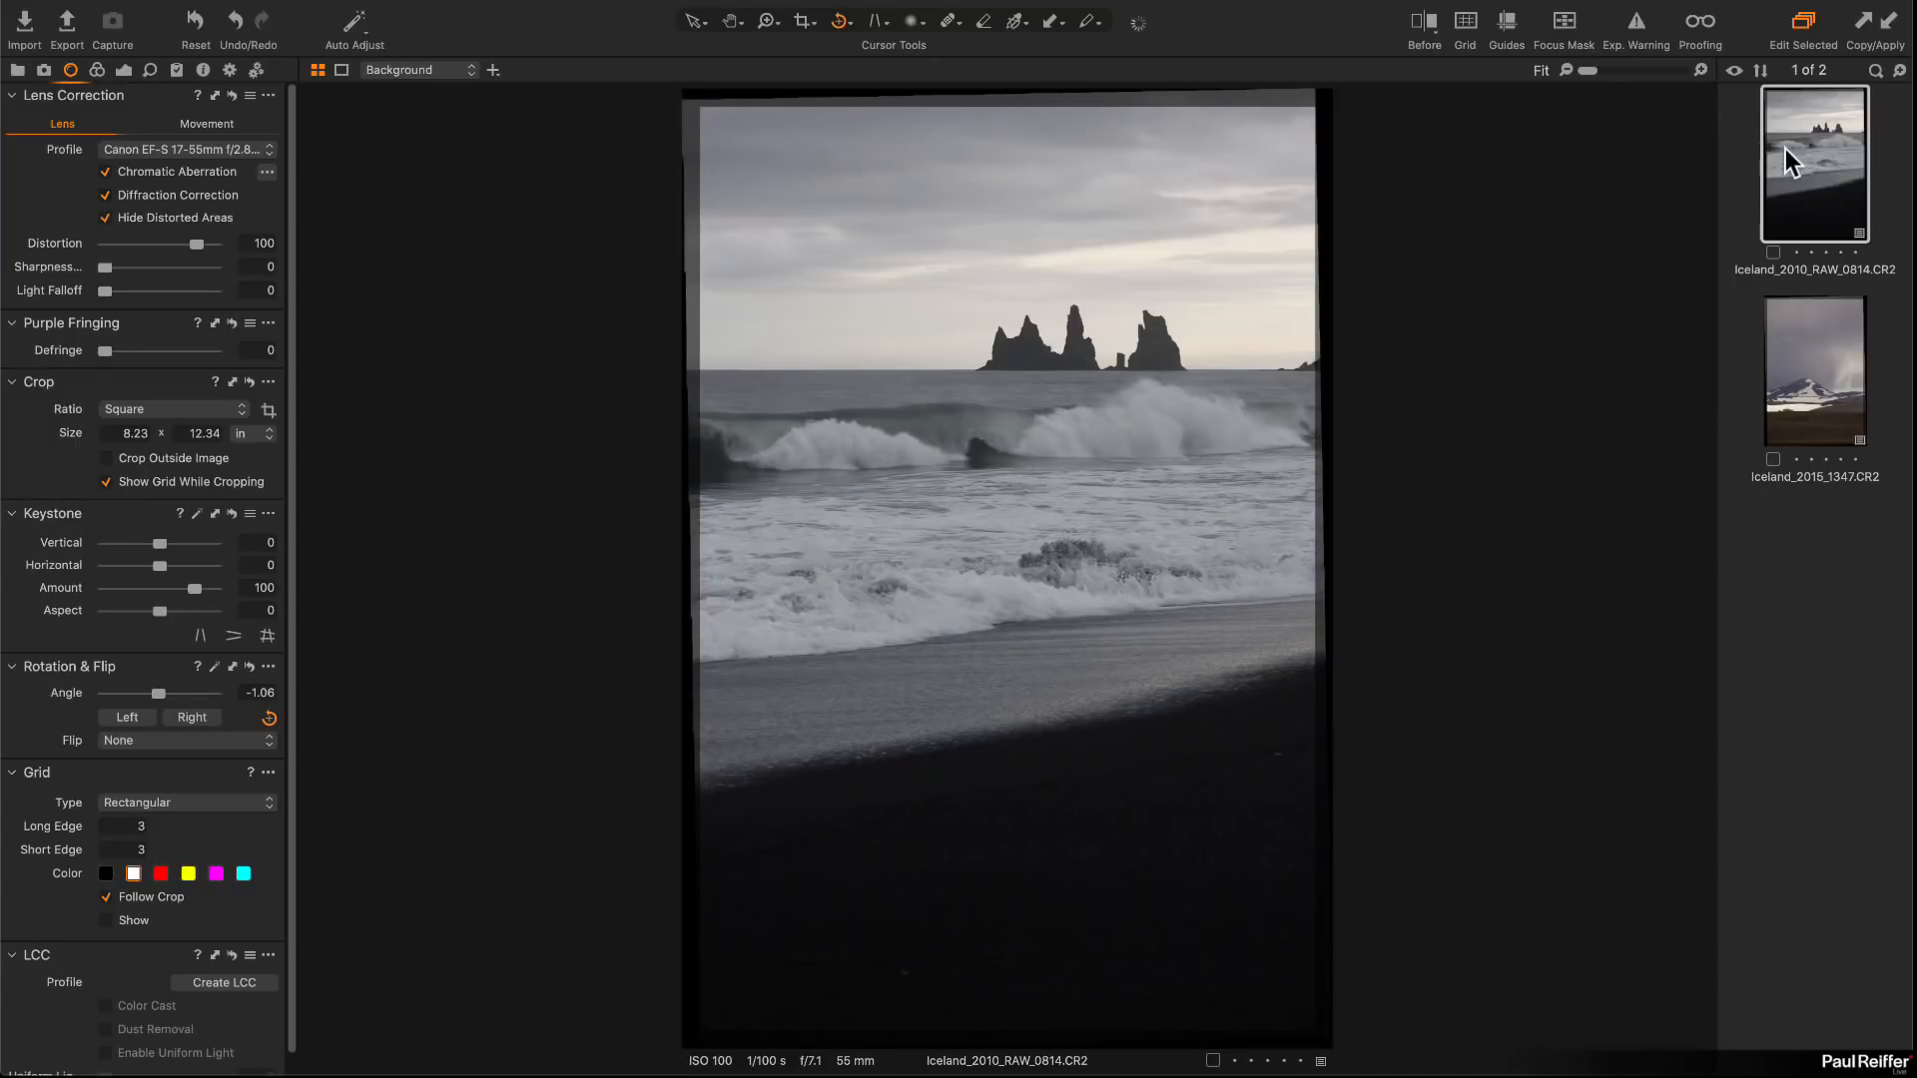
left_click(1835, 348)
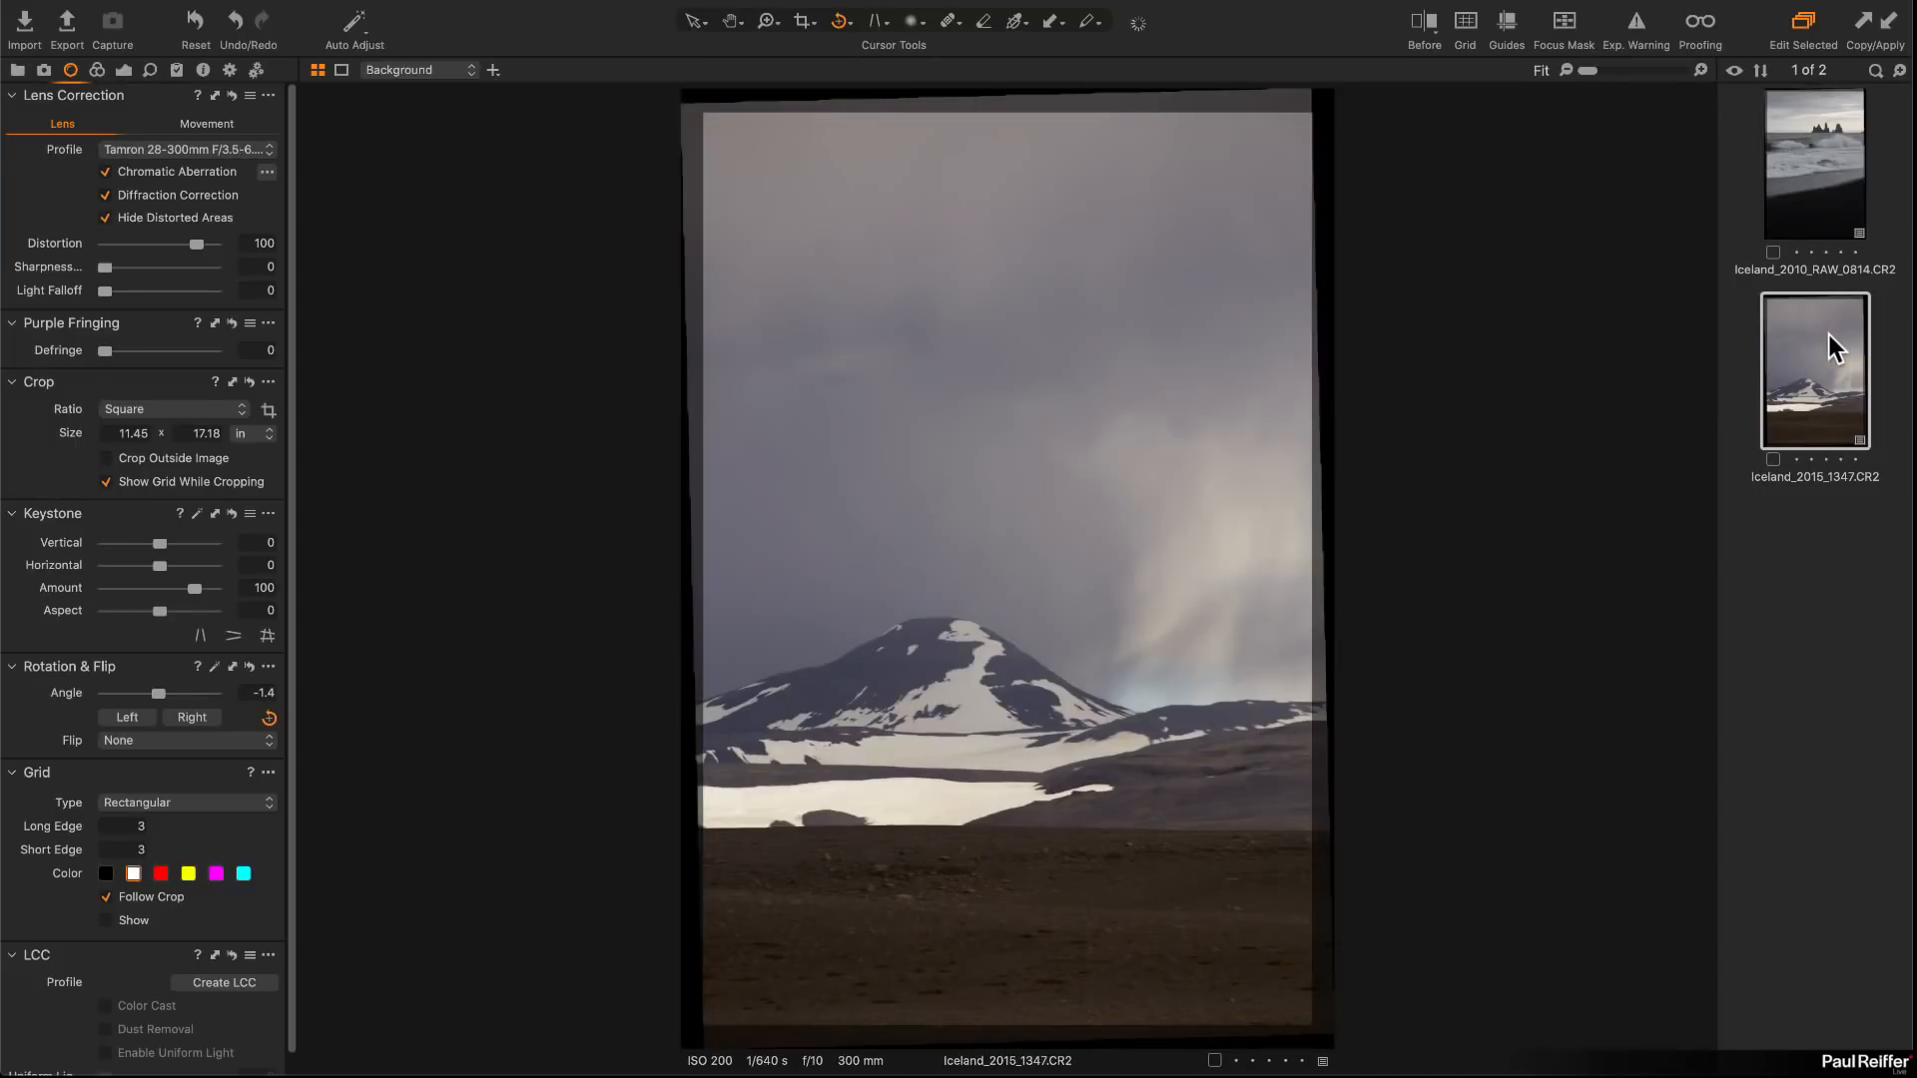
Step: Crop the mountain photo to a square of about 11.59 x 11.59 in, framing the peak, light shaft and dark foreground
left_click(803, 20)
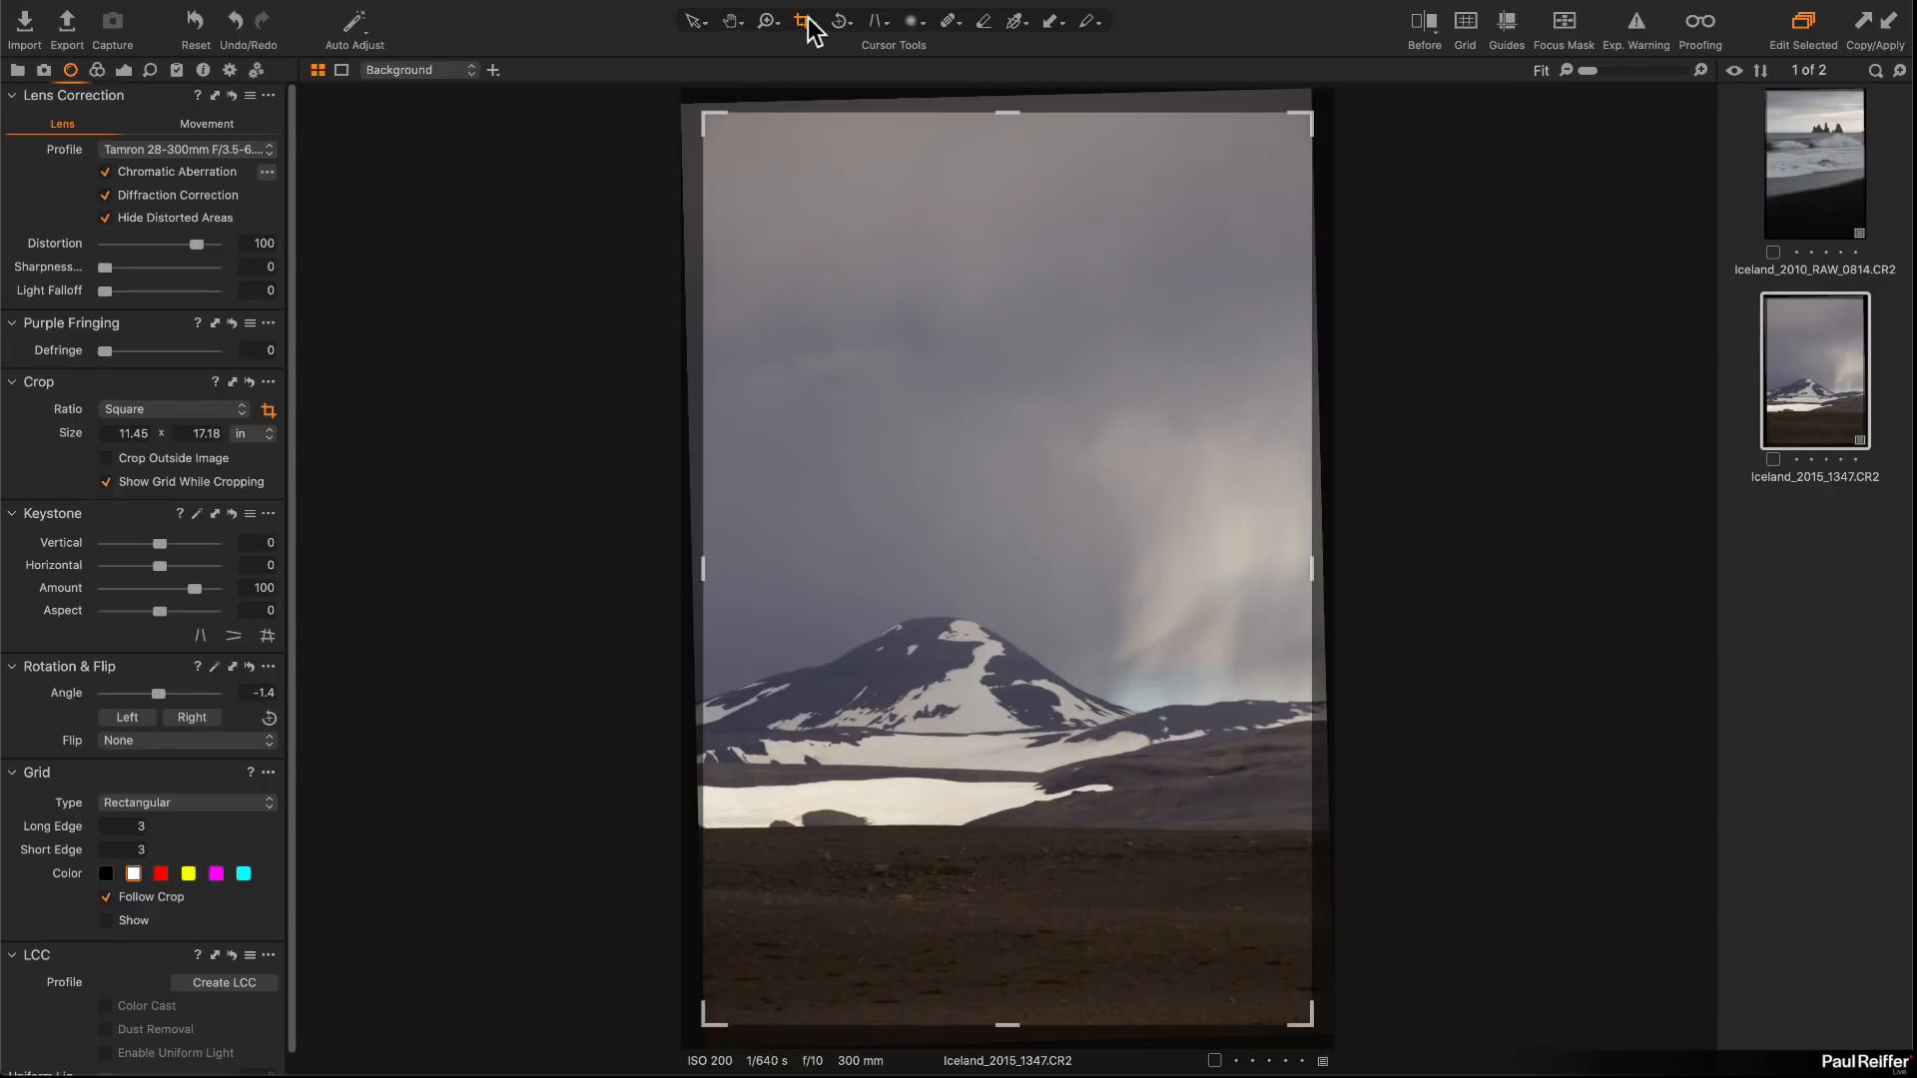
left_click(811, 21)
left_click(854, 127)
left_click_drag(1314, 130, 1288, 167)
mouse_move(1078, 625)
left_mouse_down()
mouse_move(1083, 597)
mouse_move(1083, 625)
mouse_move(1095, 612)
left_mouse_up()
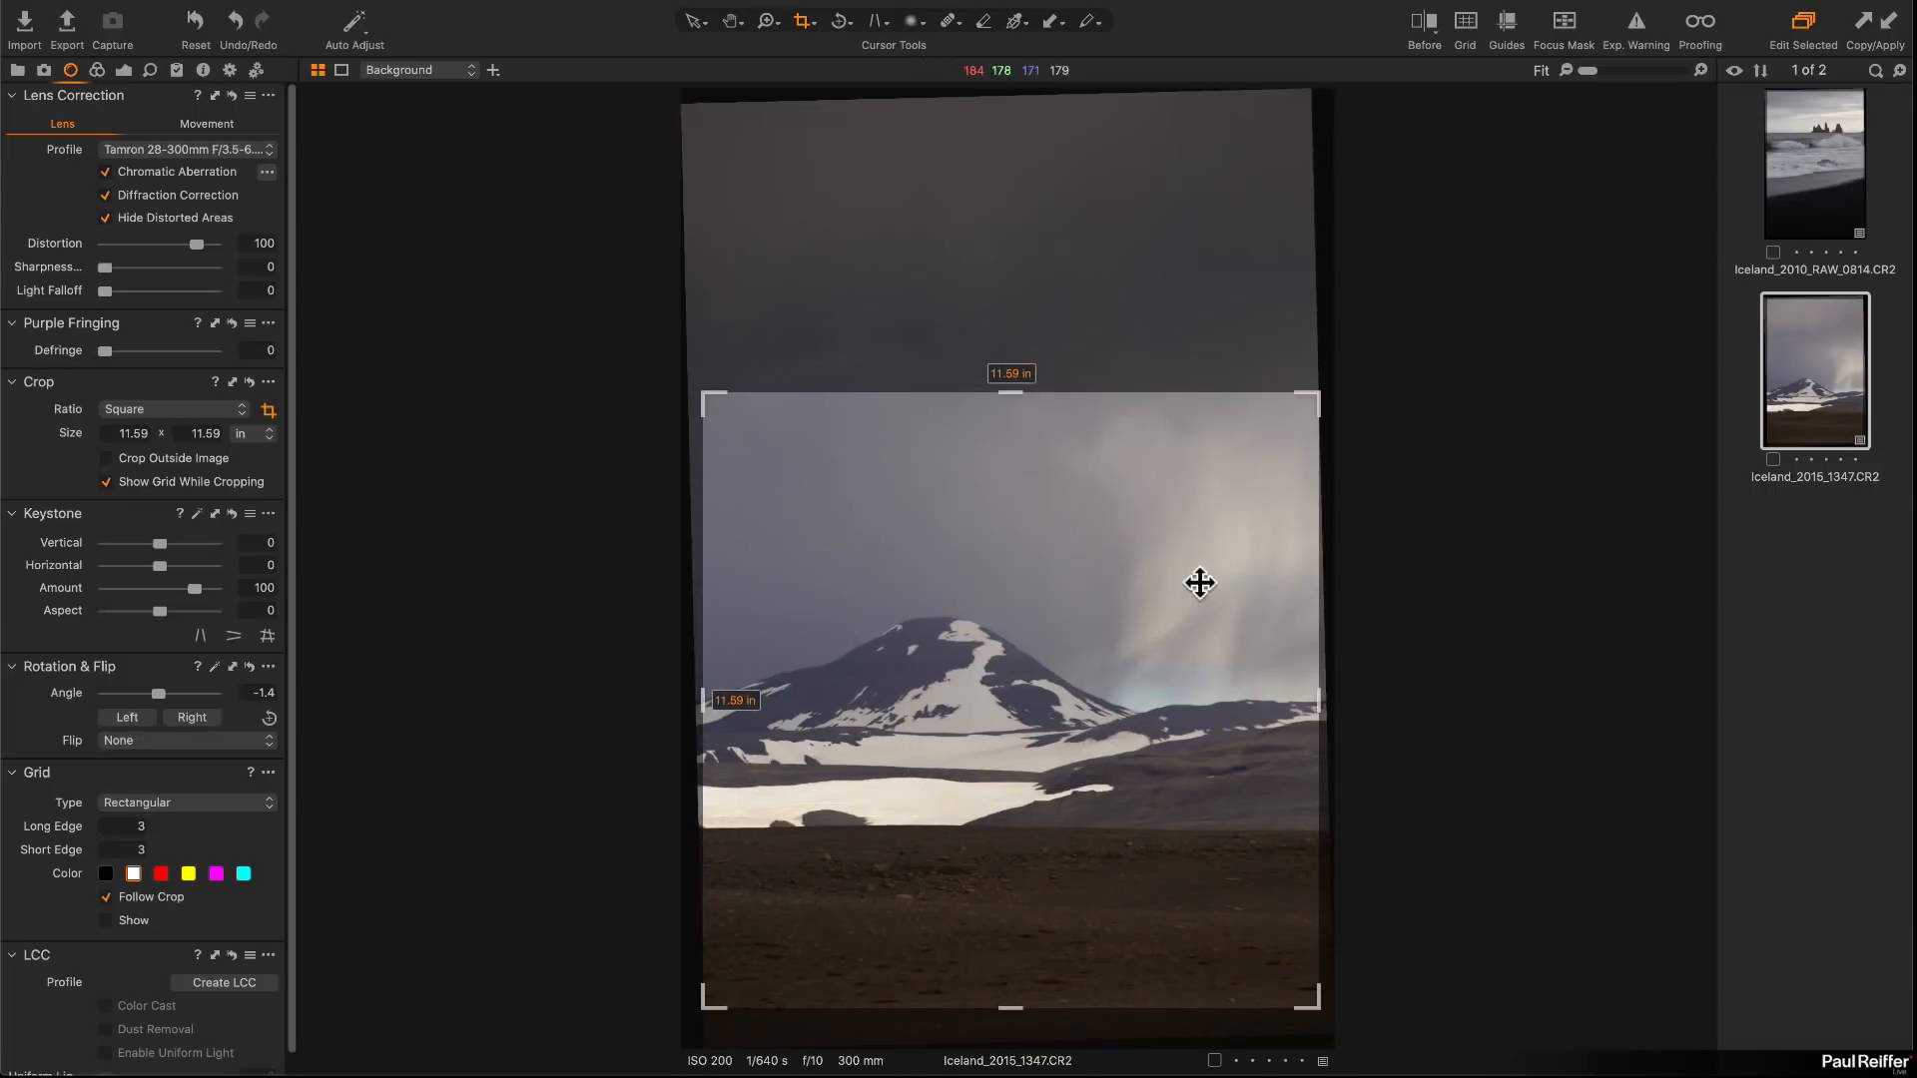
left_click(693, 21)
Step: Bring up the Iceland_2010_RAW_0814.CR2 seascape with the Crop tool active
left_click(1811, 216)
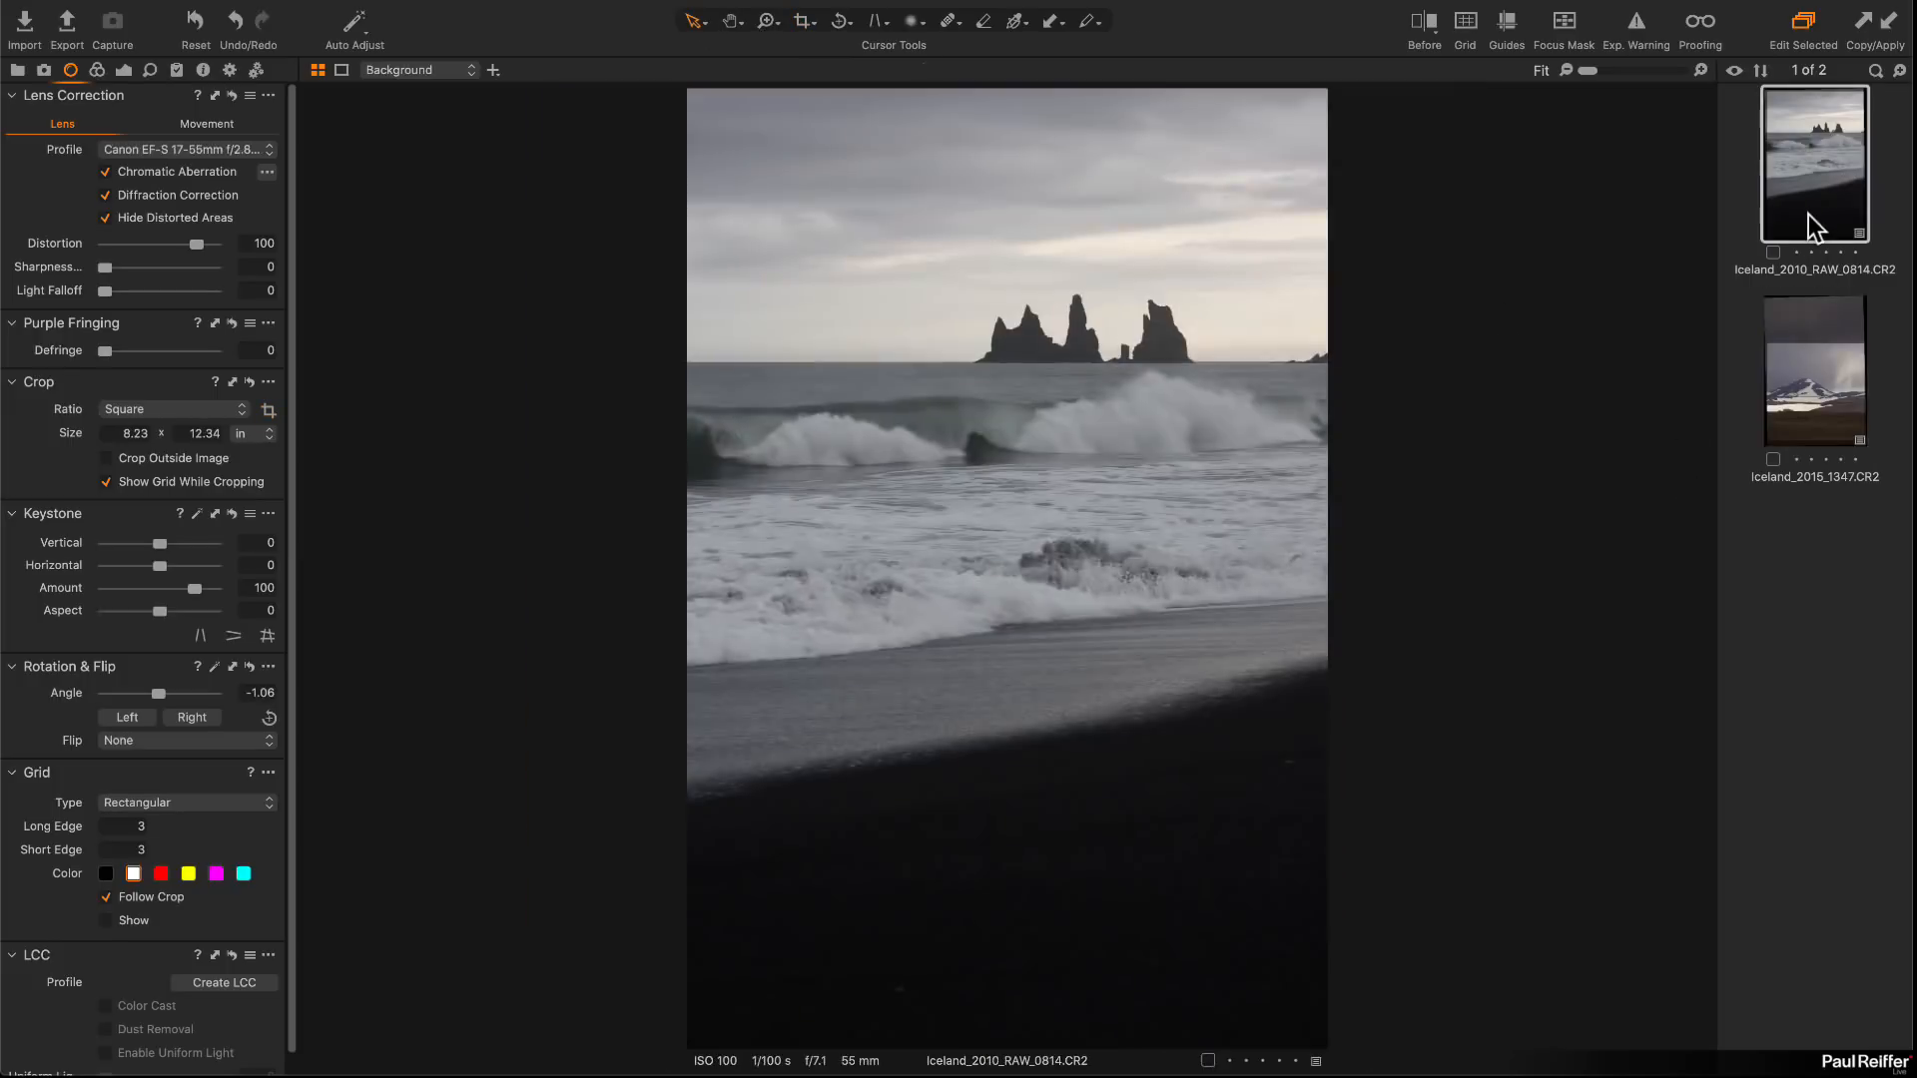
left_click(804, 21)
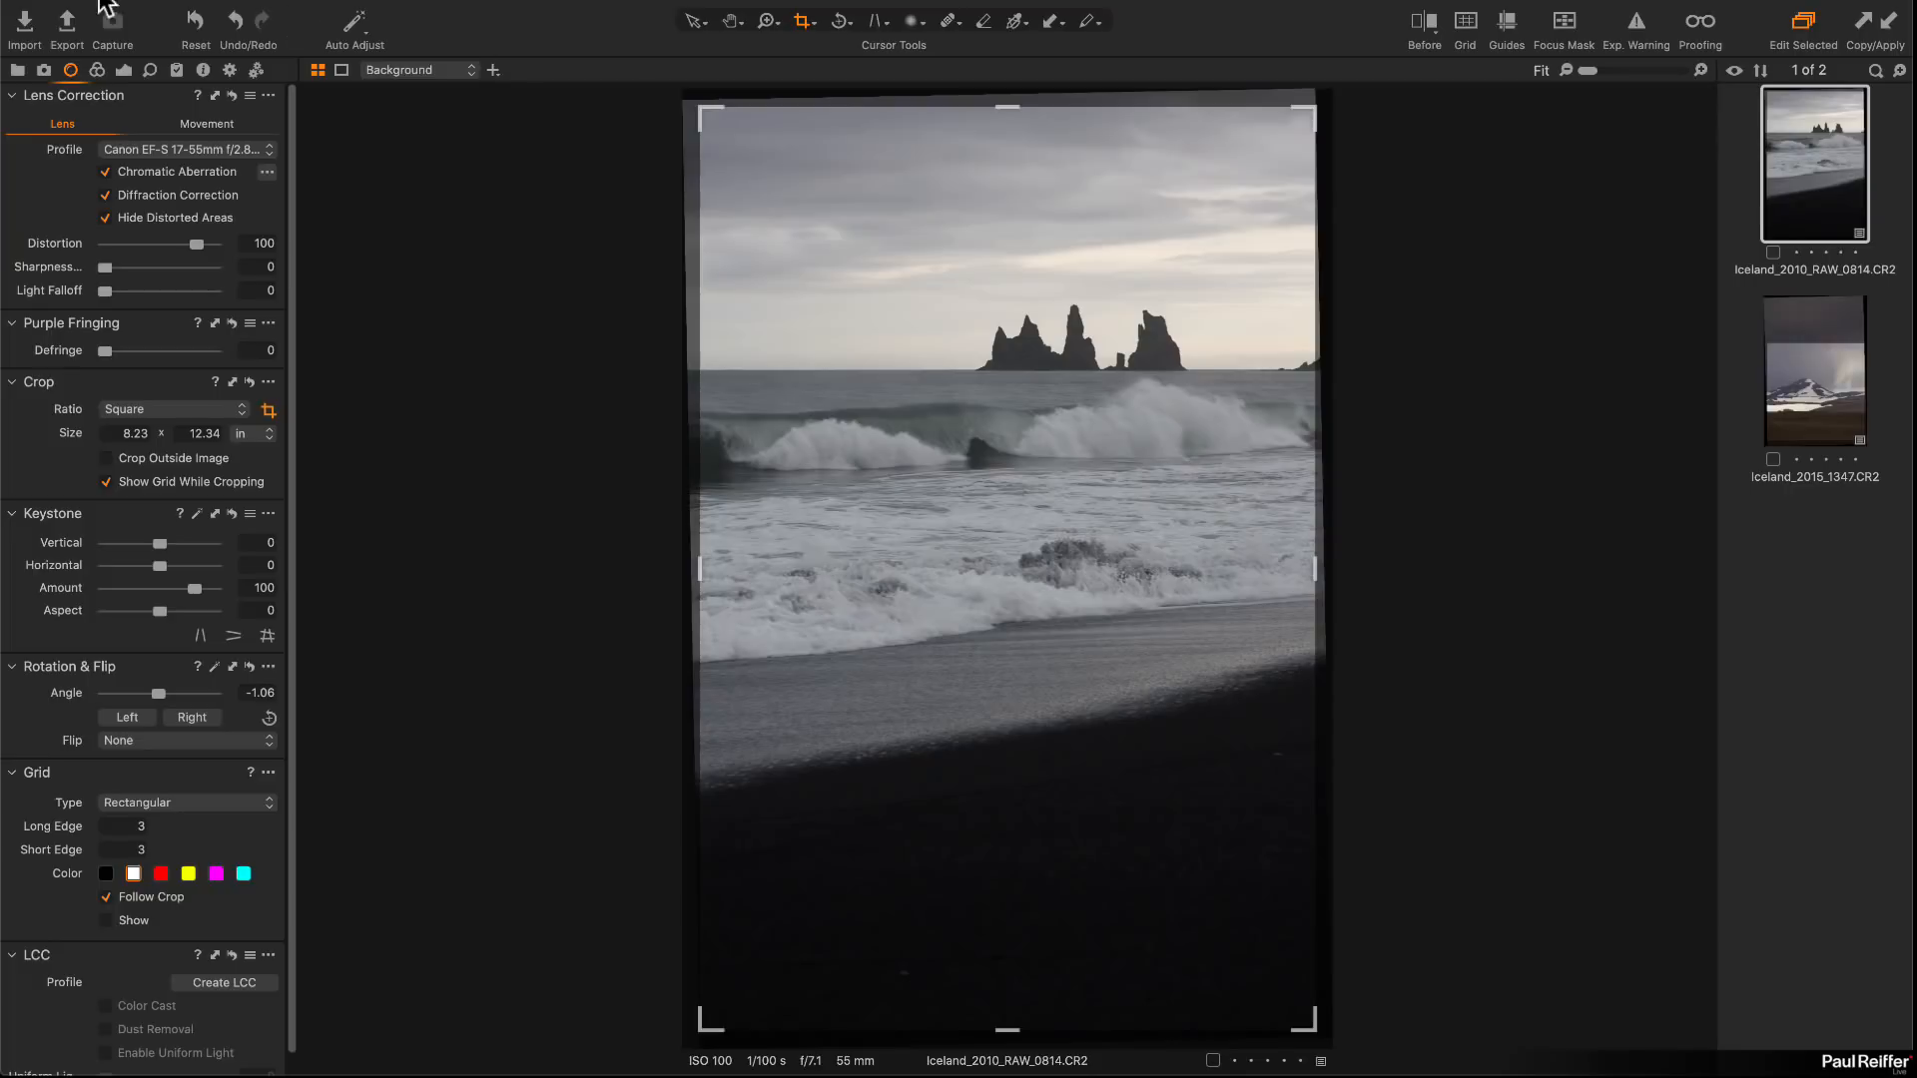
key("super+Tab")
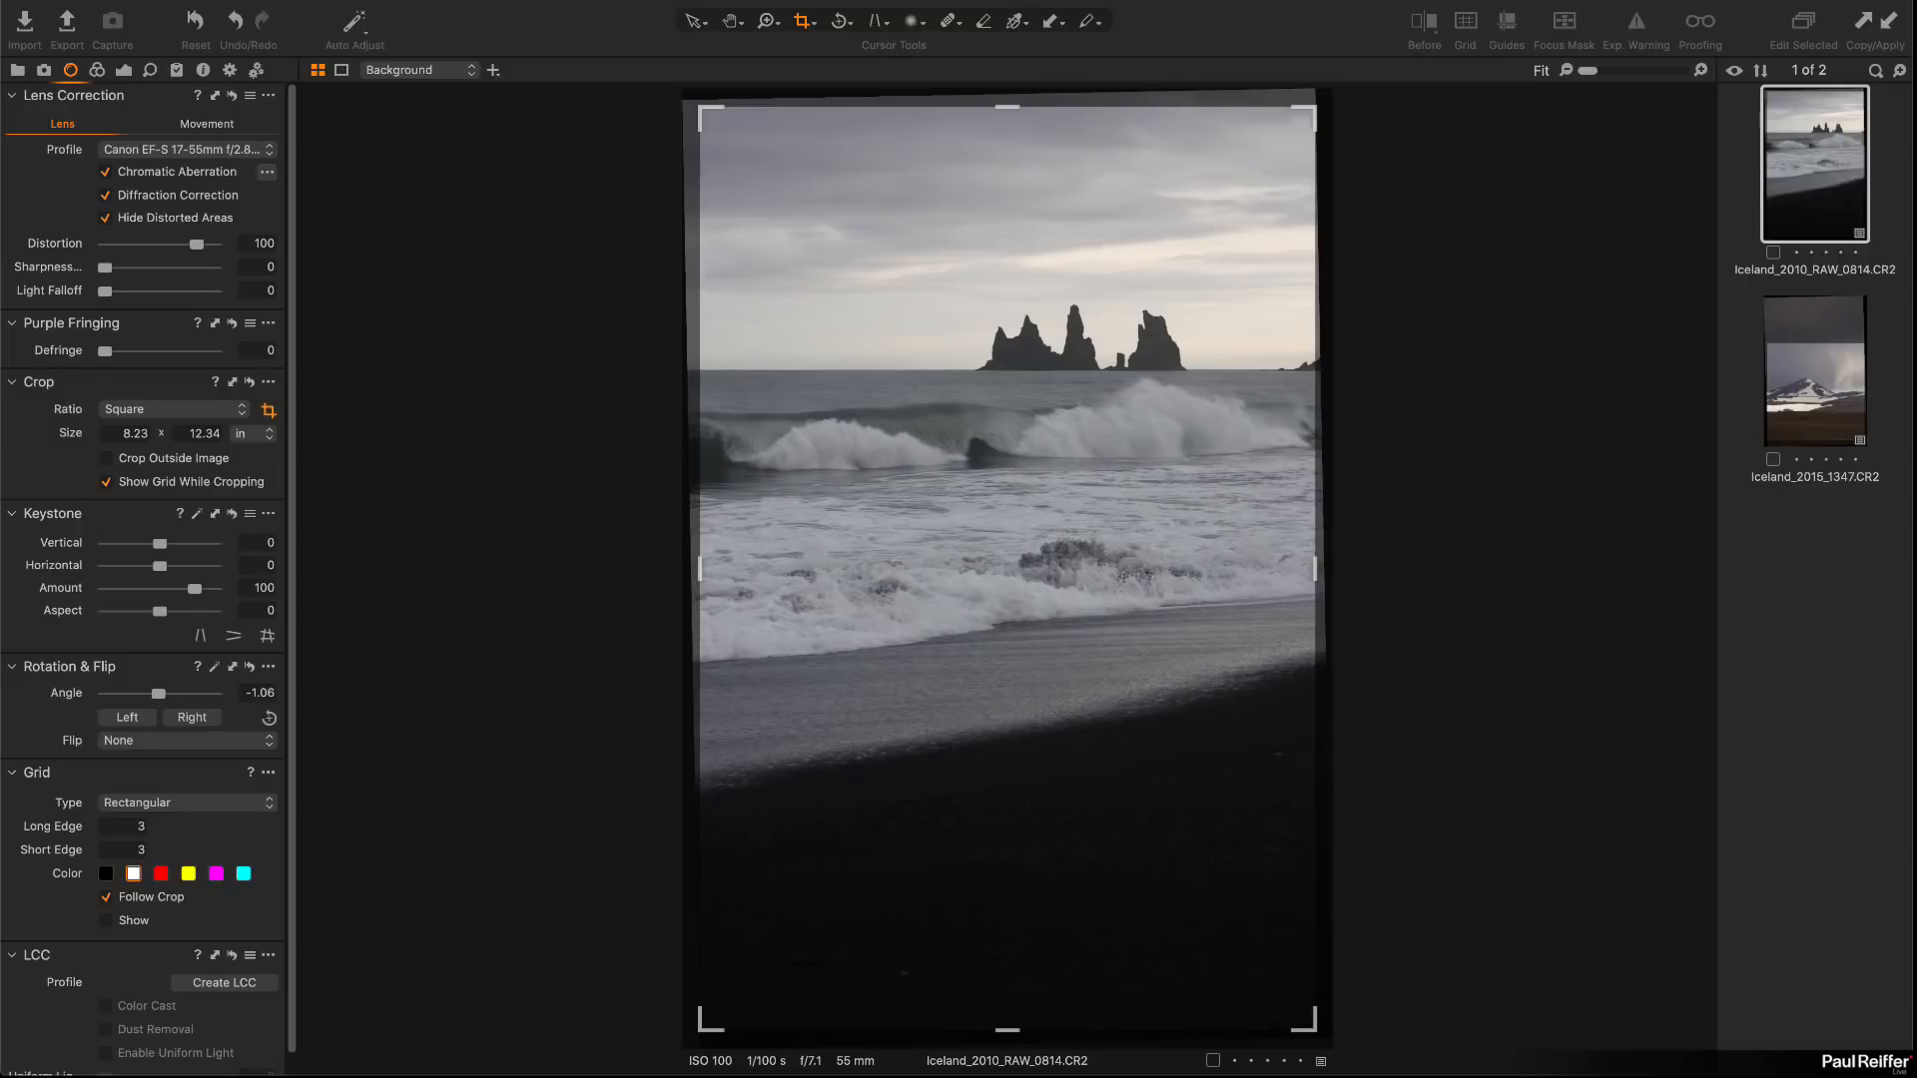
key("super+comma")
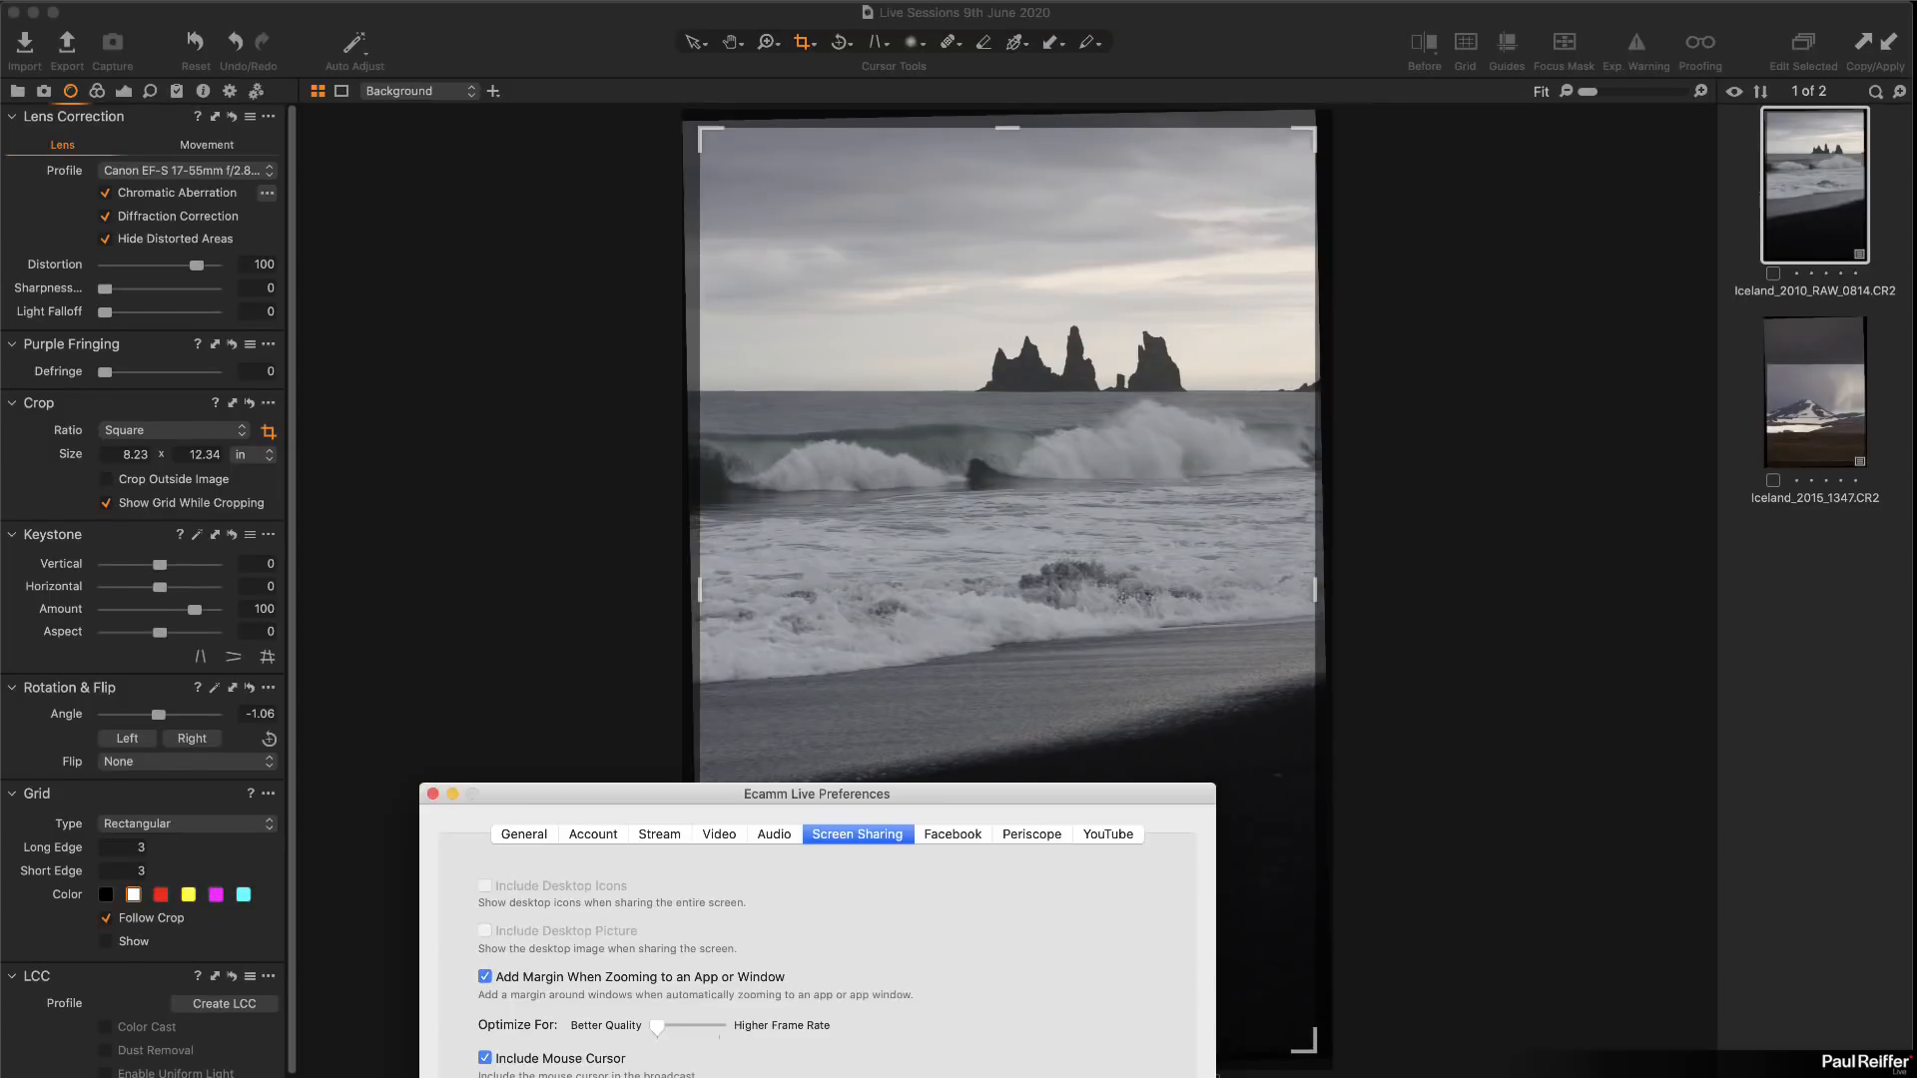
left_click(432, 794)
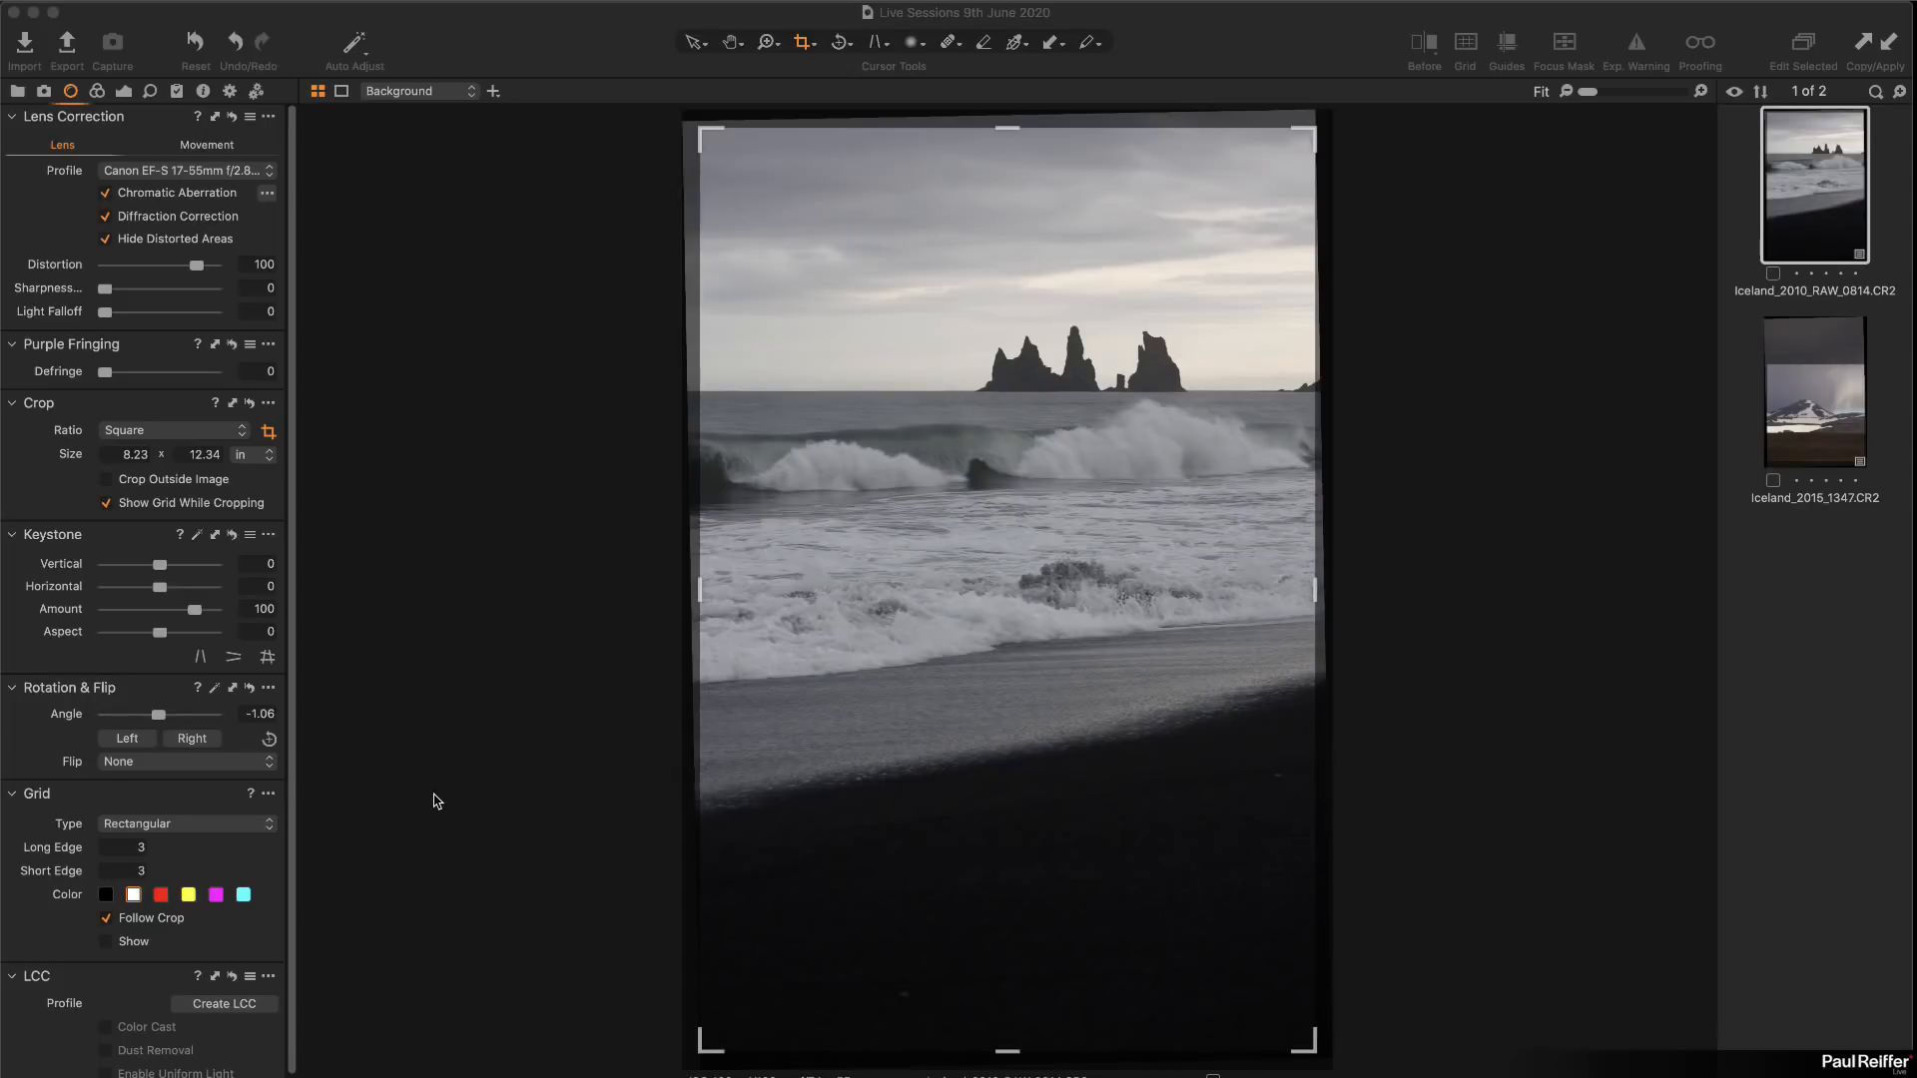
left_click(1762, 640)
Step: Check the mountain crop, and crop the seascape to a square of 8.23 x 8.23 in around the sea stacks, waves and beach edge
left_click(1794, 376)
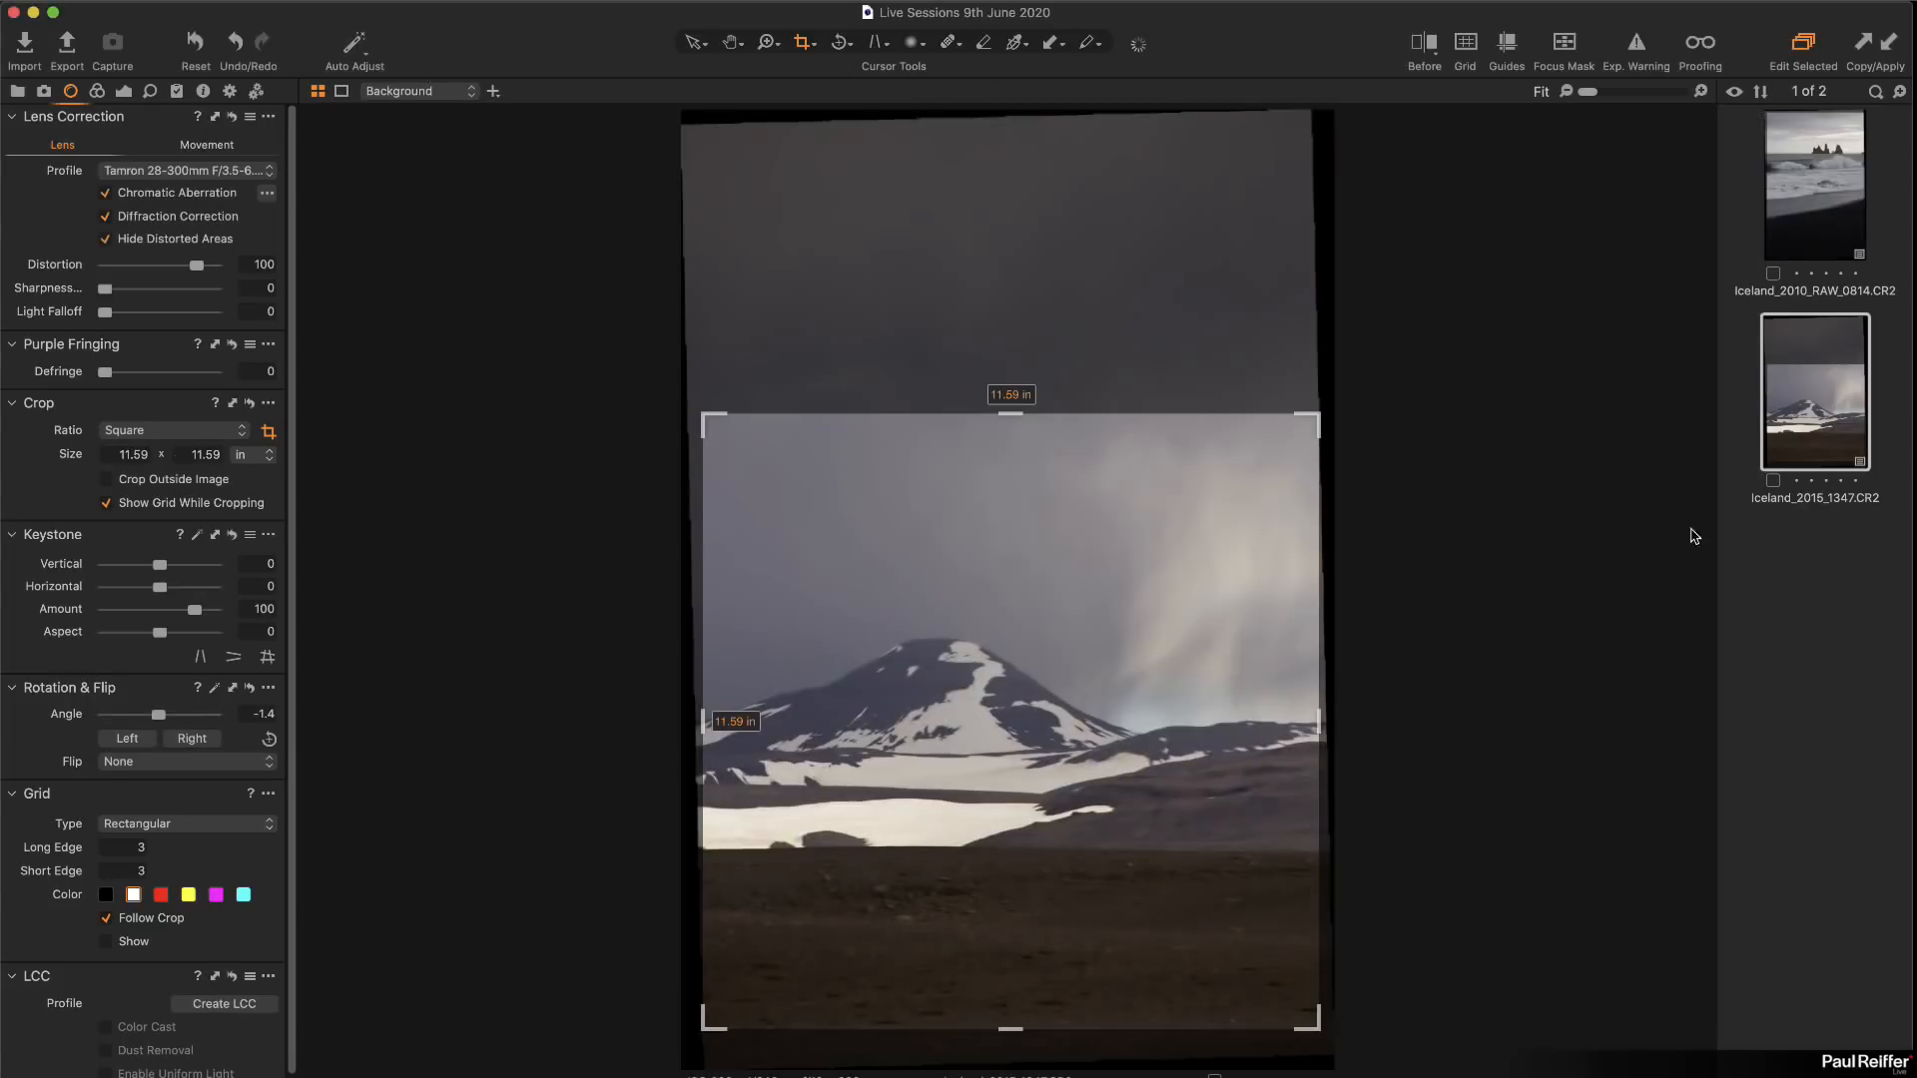
left_click(1819, 210)
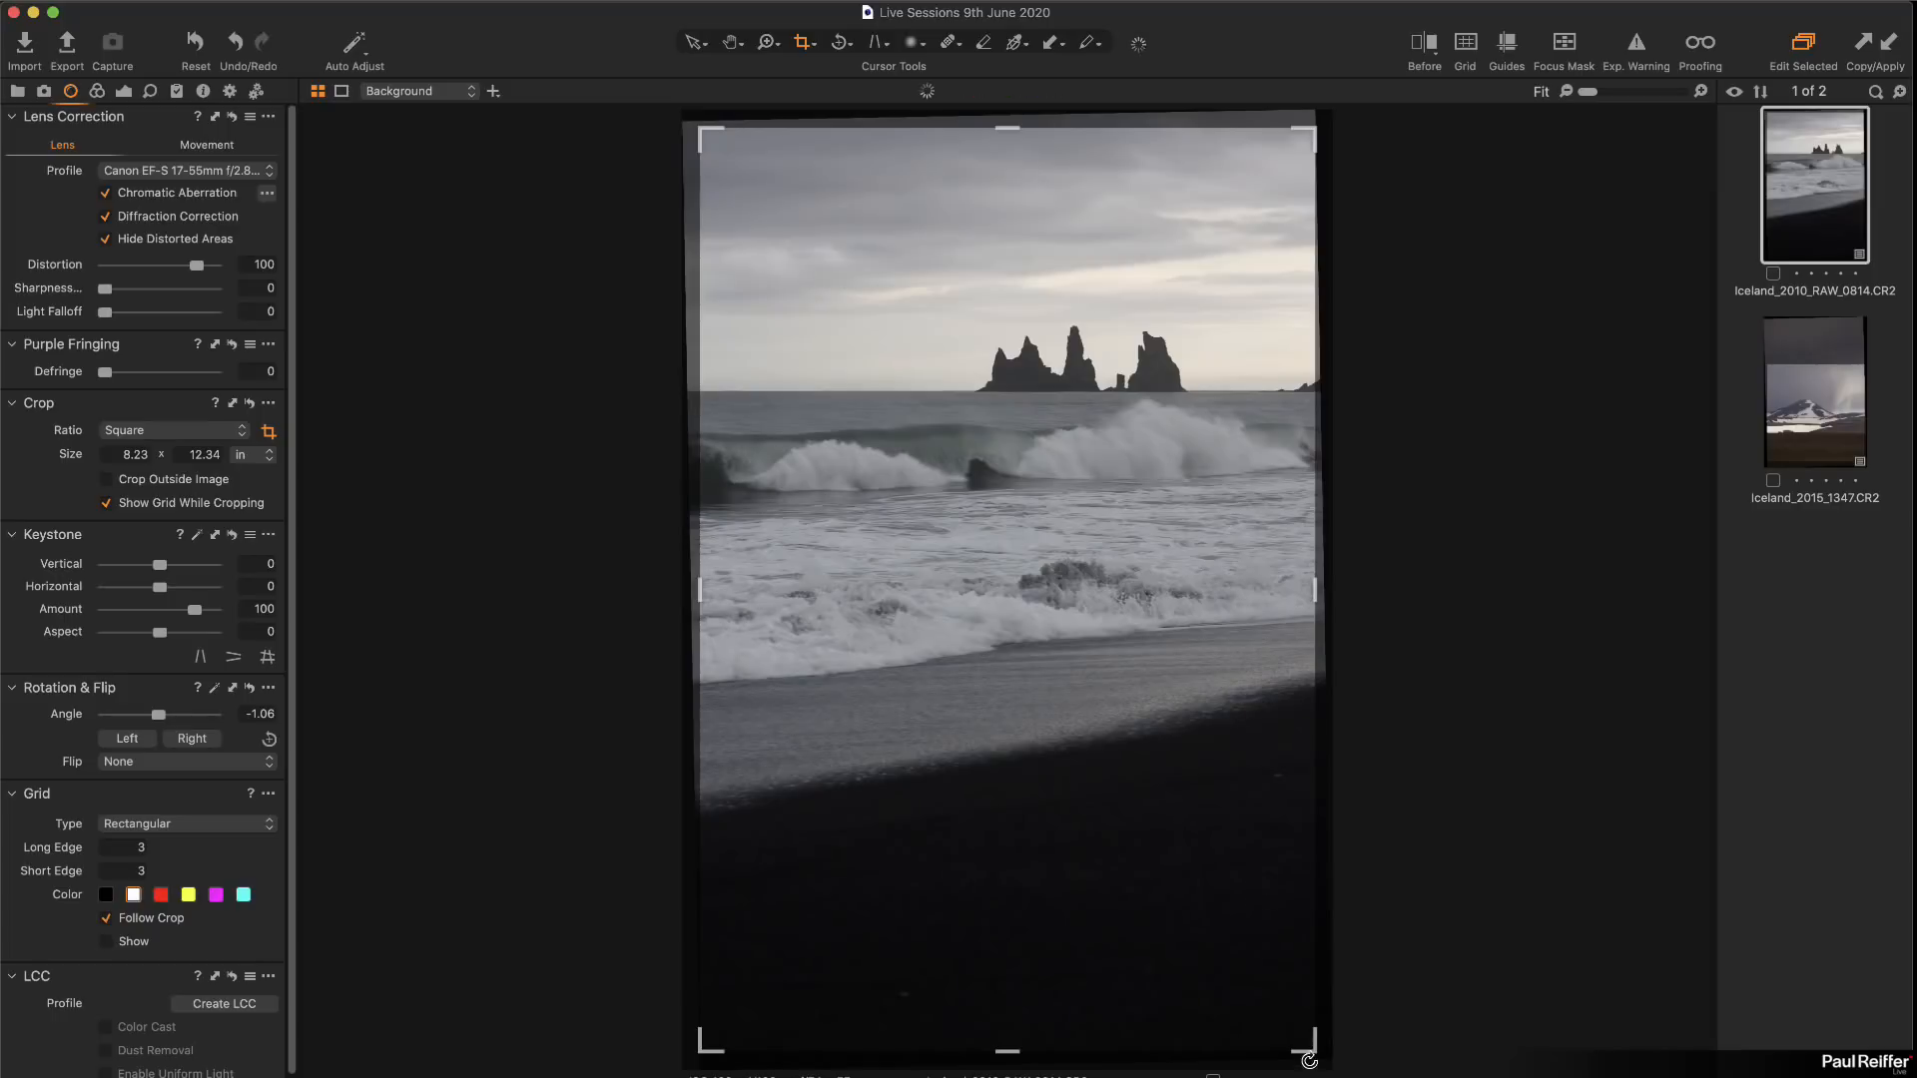
left_click_drag(1313, 1049, 1223, 881)
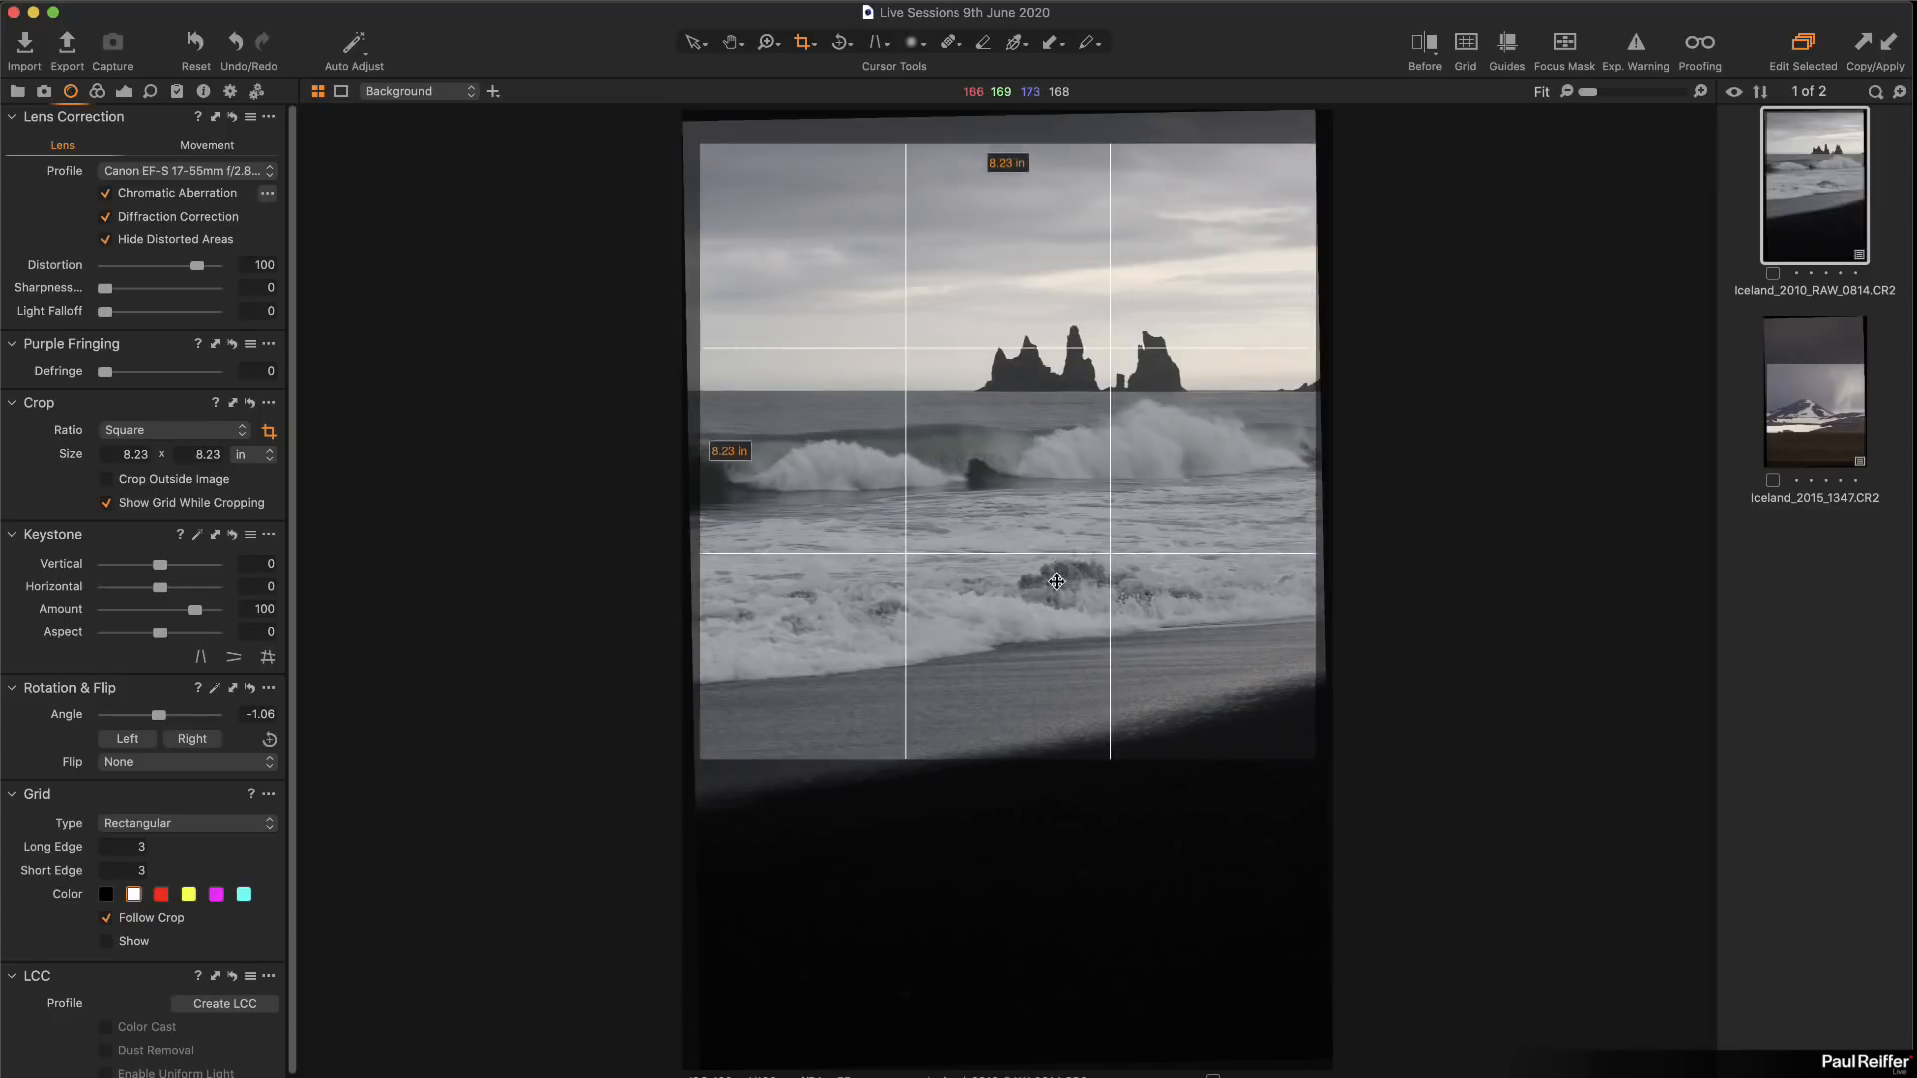
left_click_drag(1071, 552, 1068, 612)
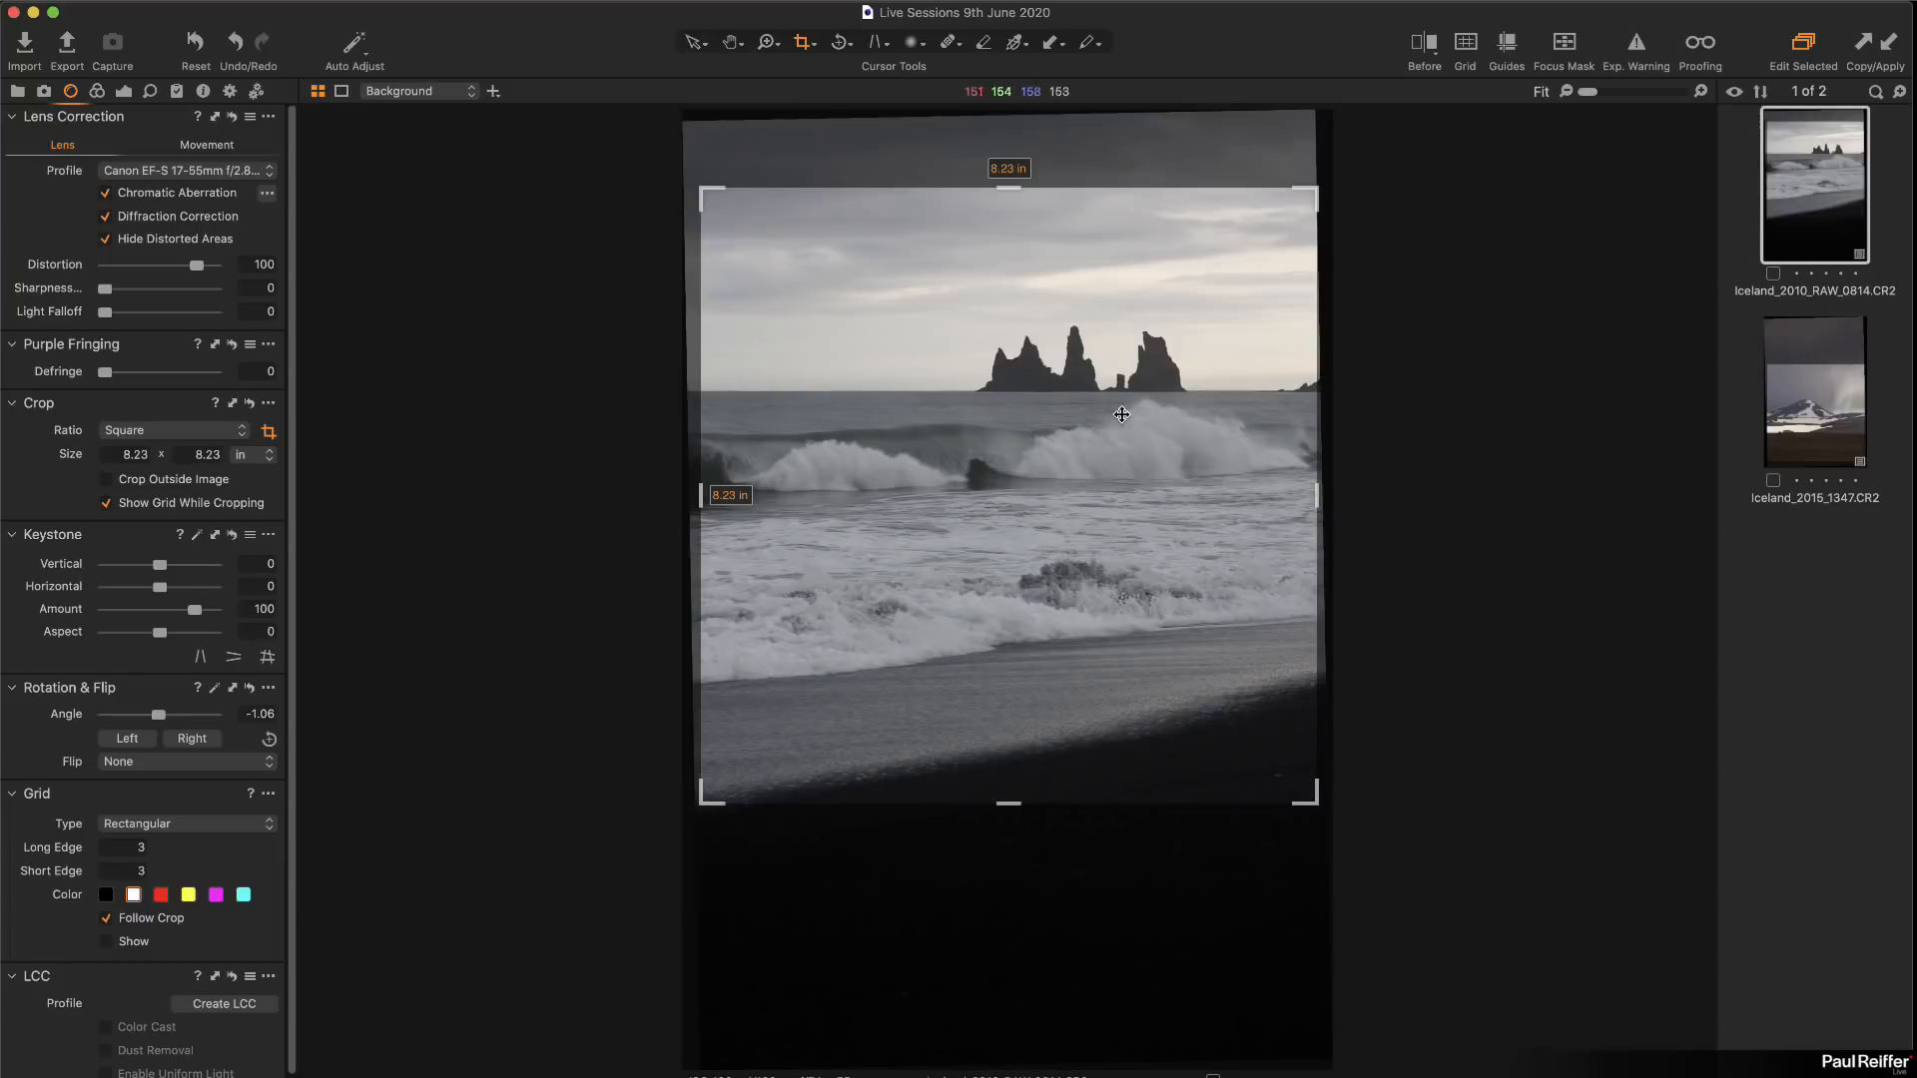
left_click(687, 43)
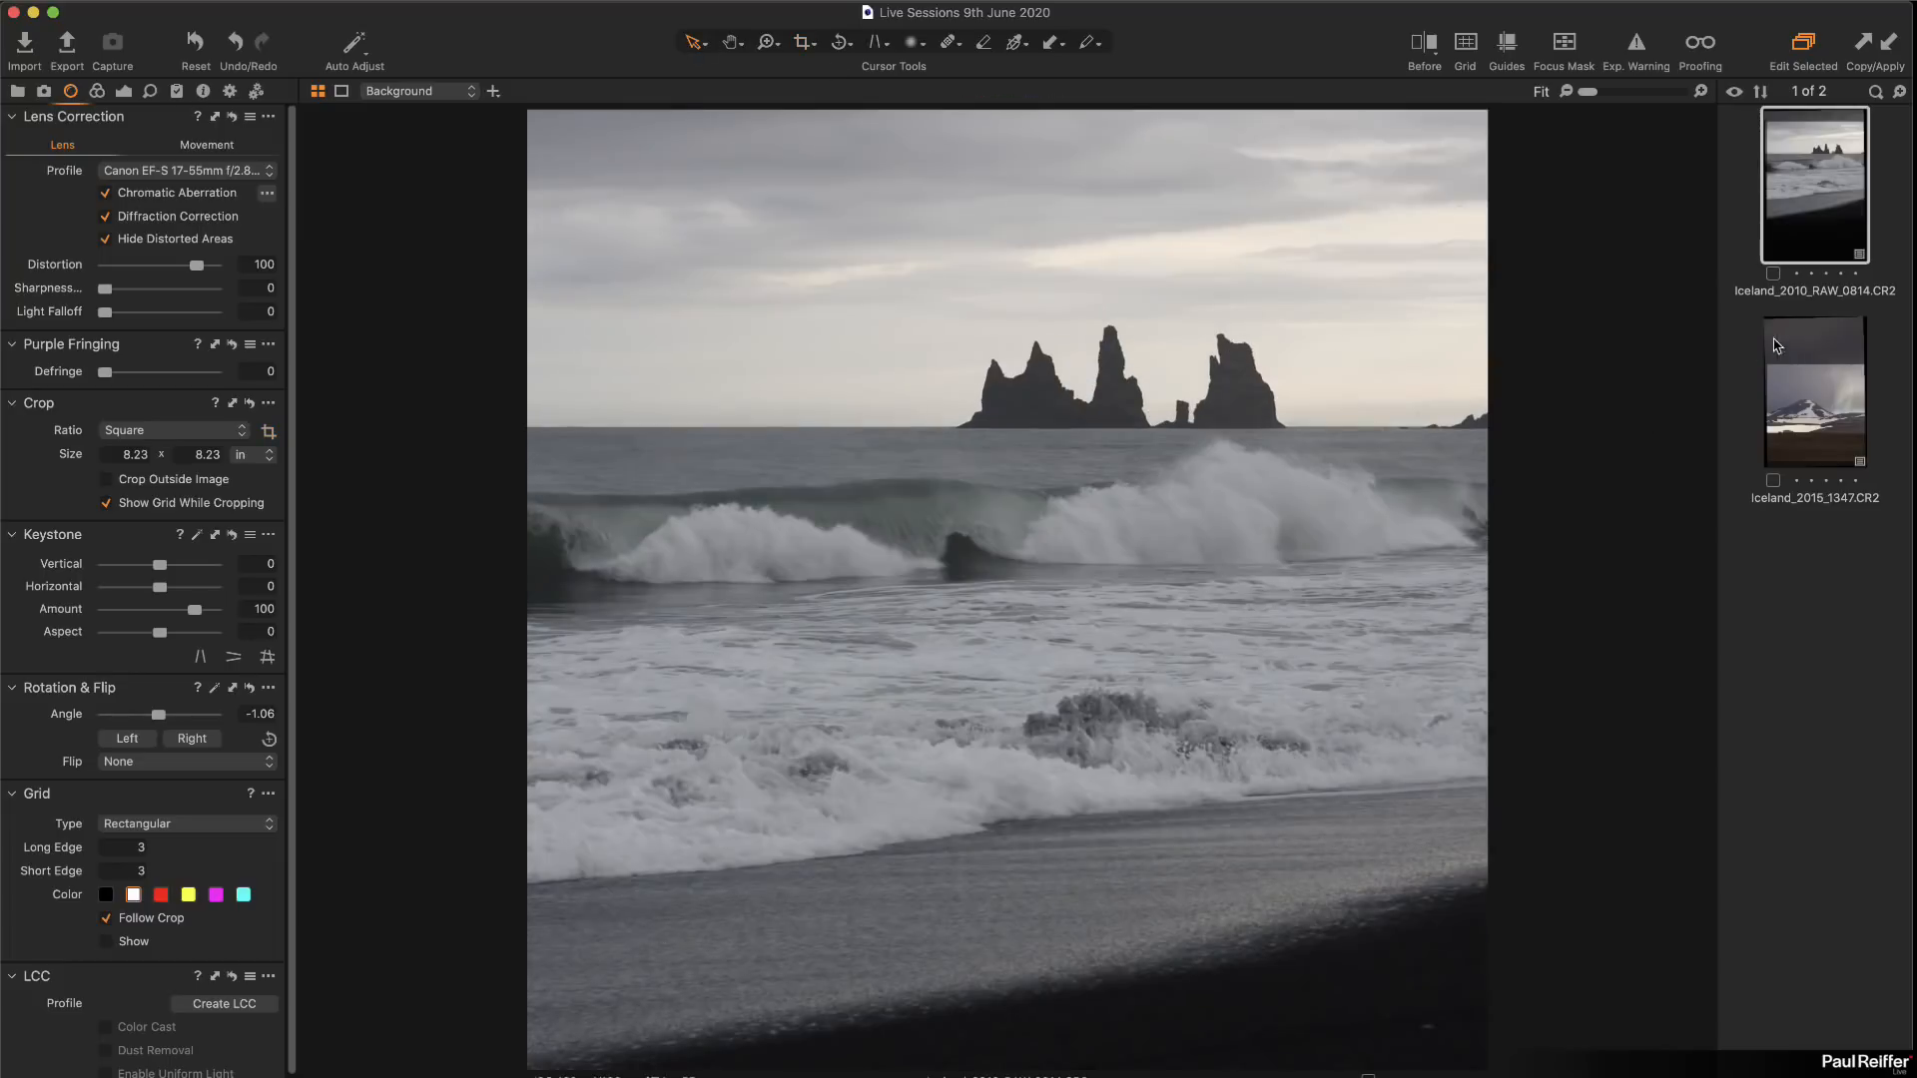
Step: Compare the two square crops side by side and return to the seascape alone
left_click(1817, 385, "super")
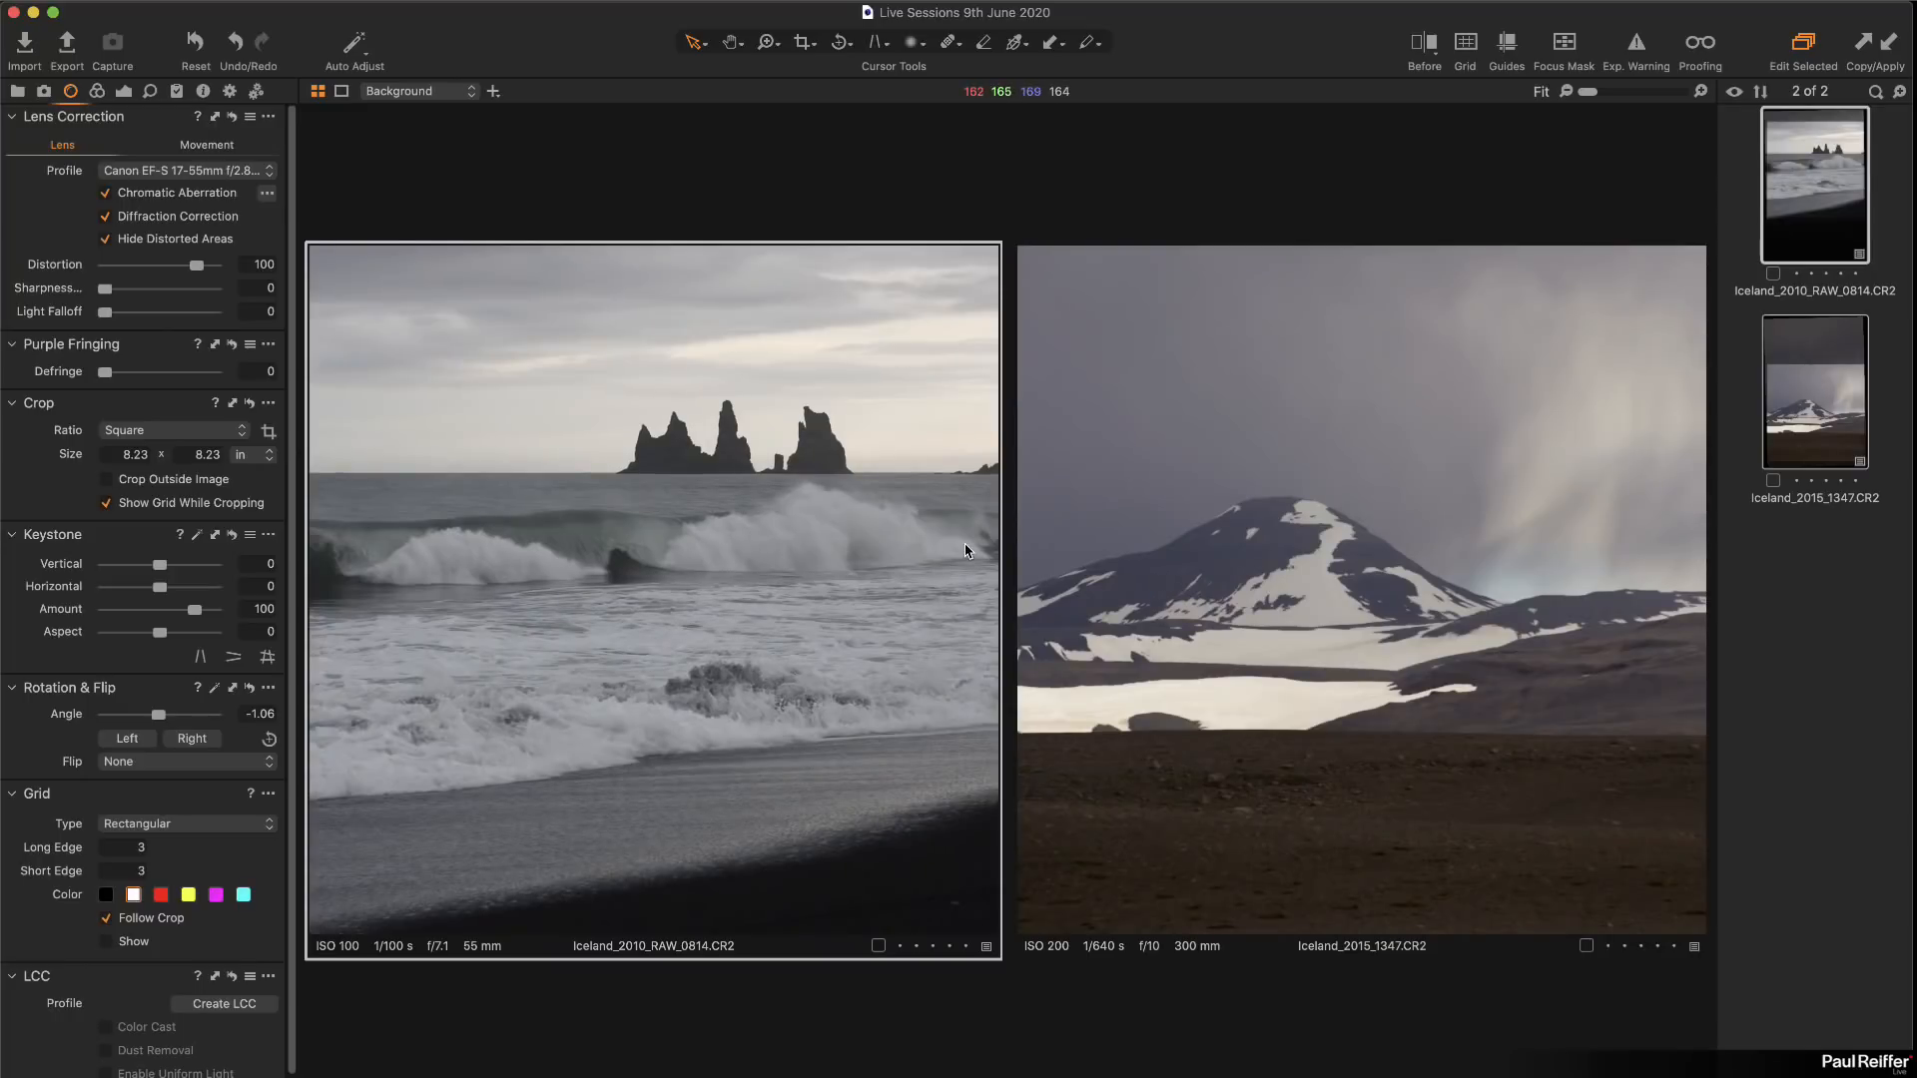
left_click(1785, 679)
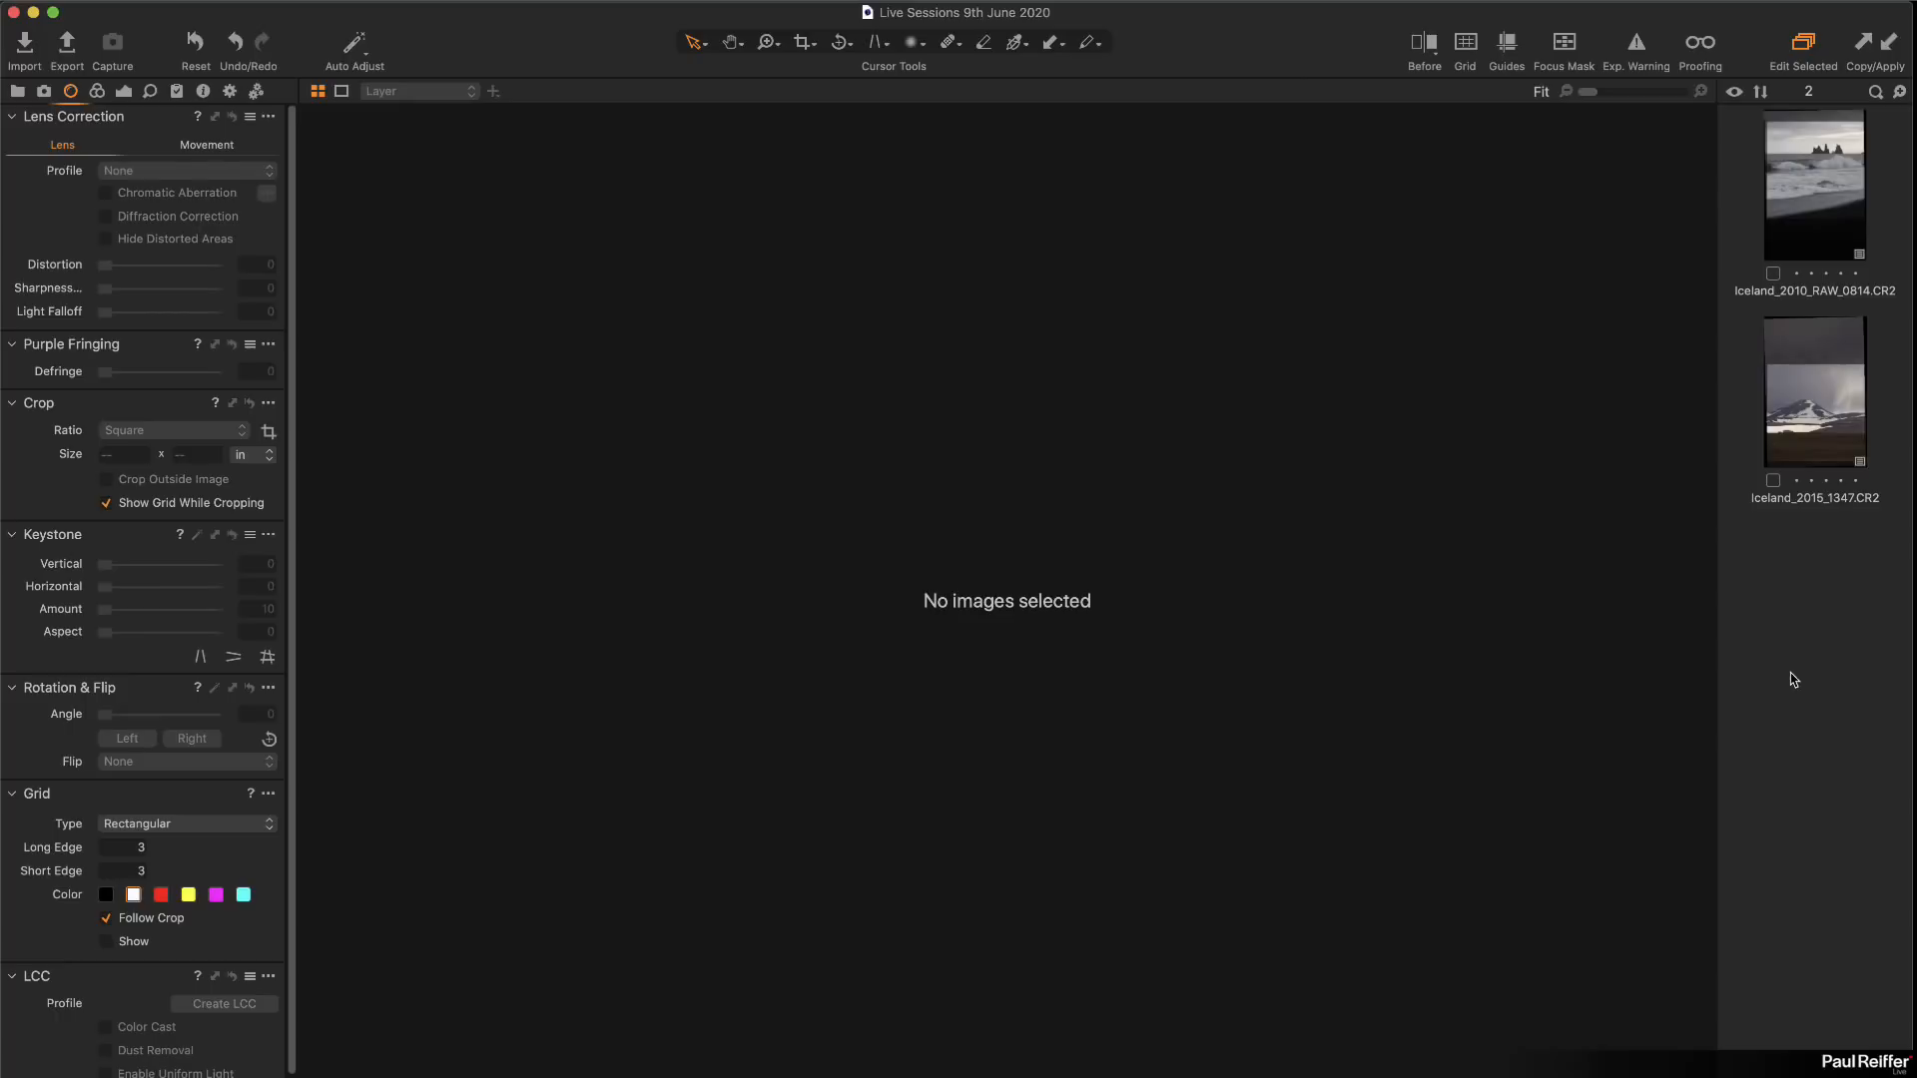
left_click(1830, 186)
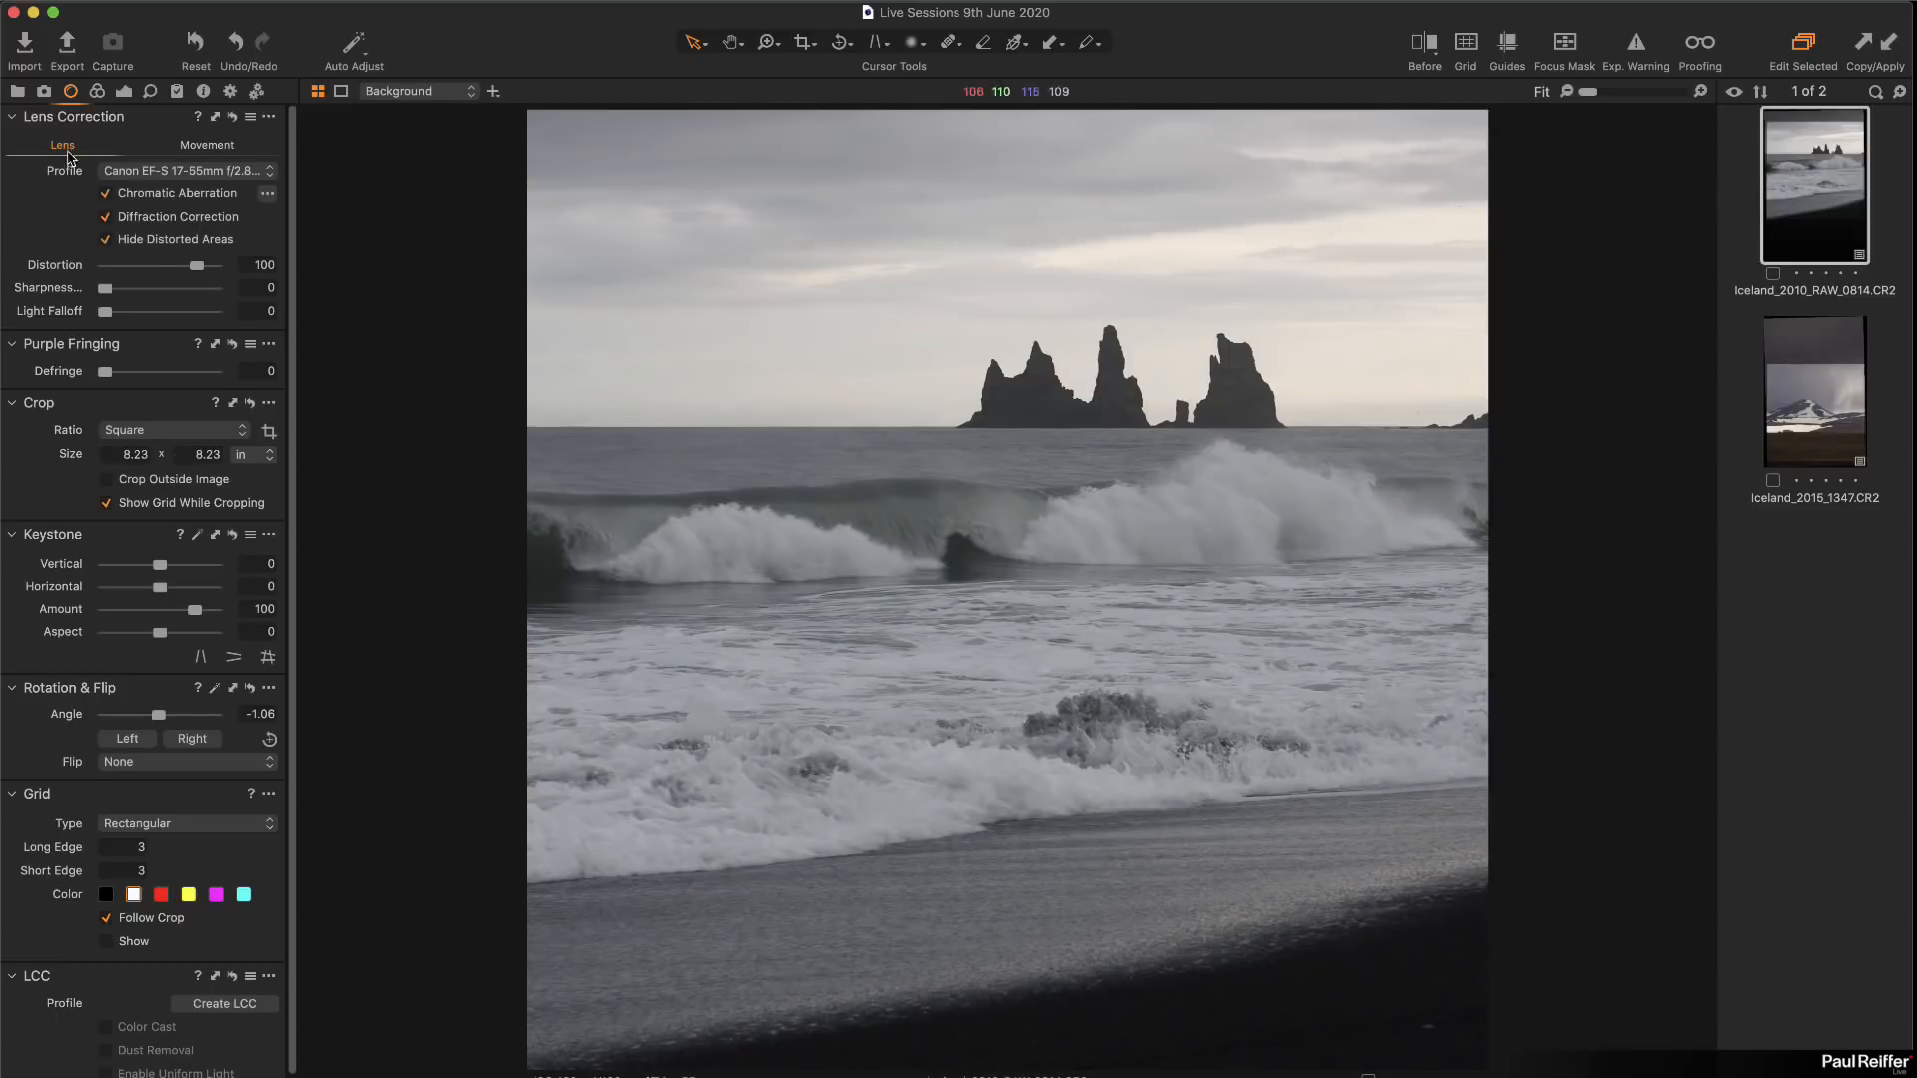
Step: Raise the seascape's Clarity to about 48 using the Natural method
left_click(124, 91)
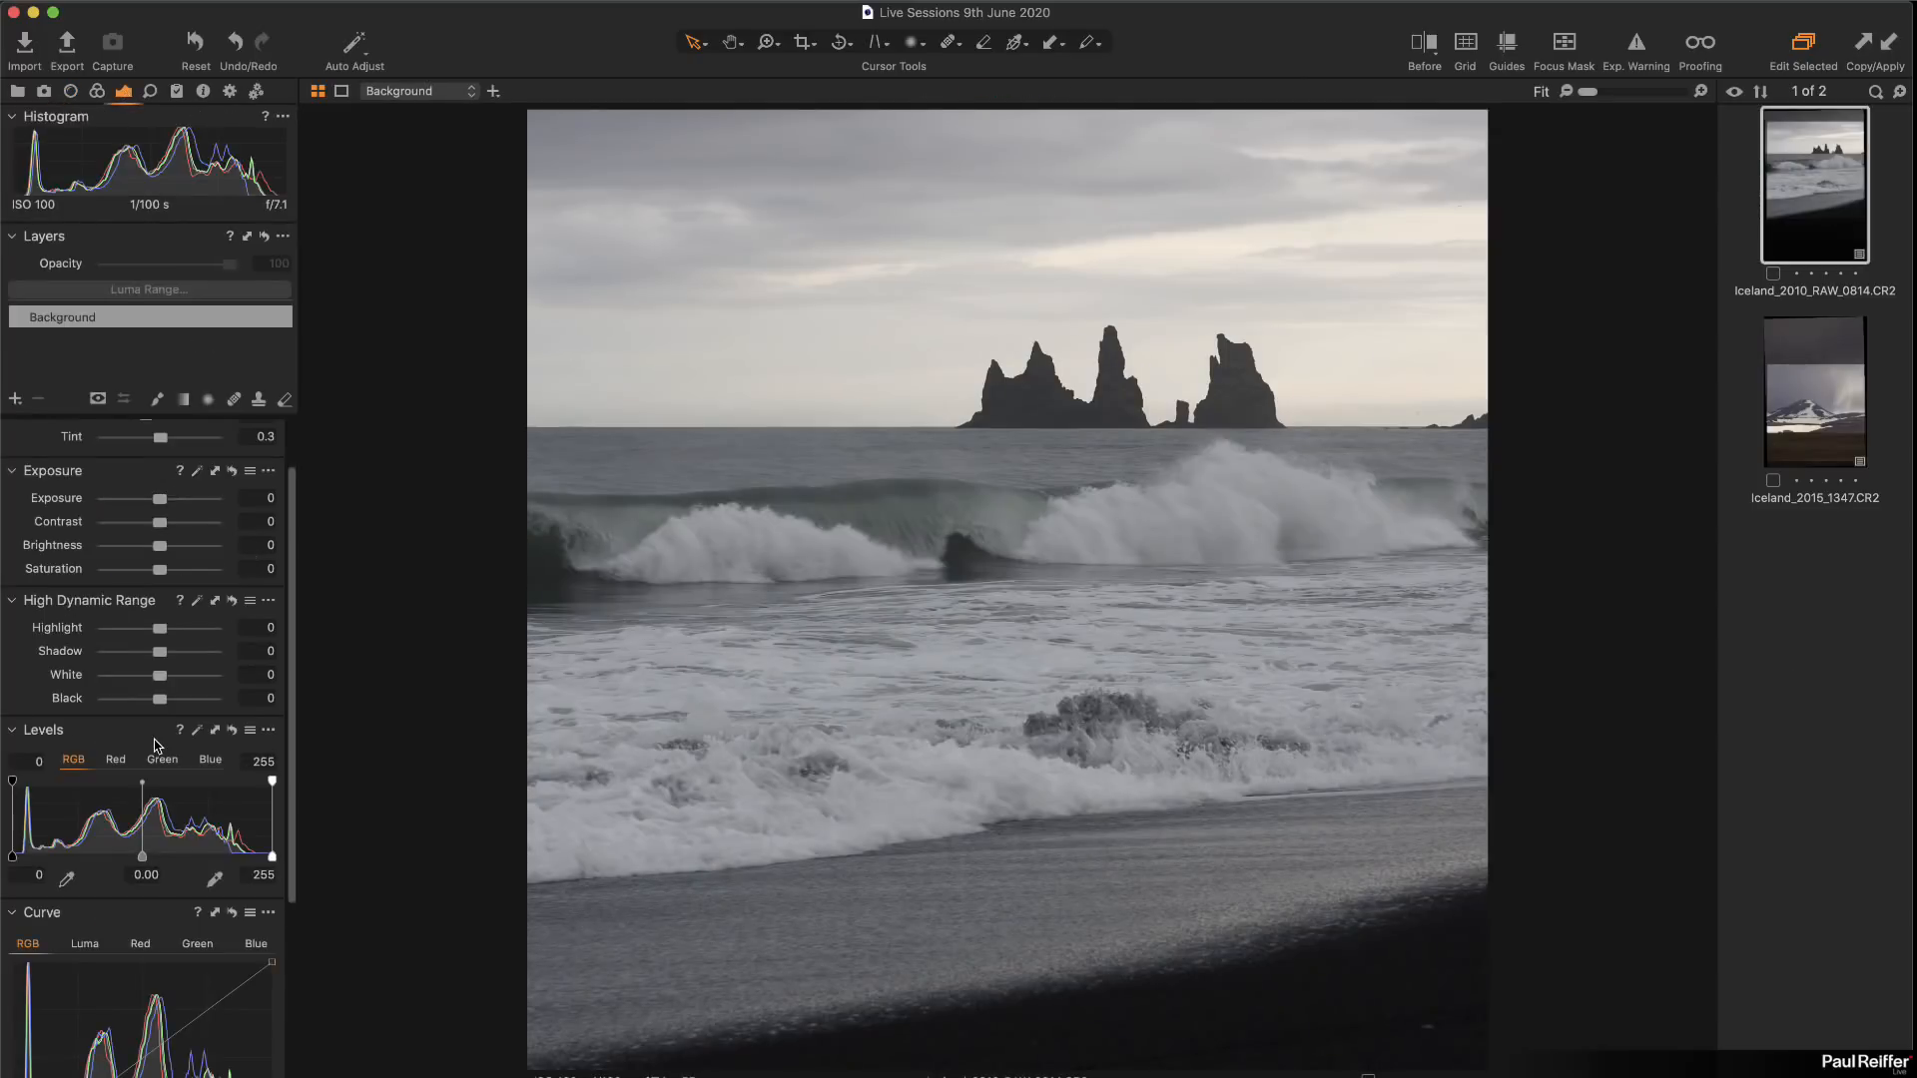
scroll(154, 744, "down", 6)
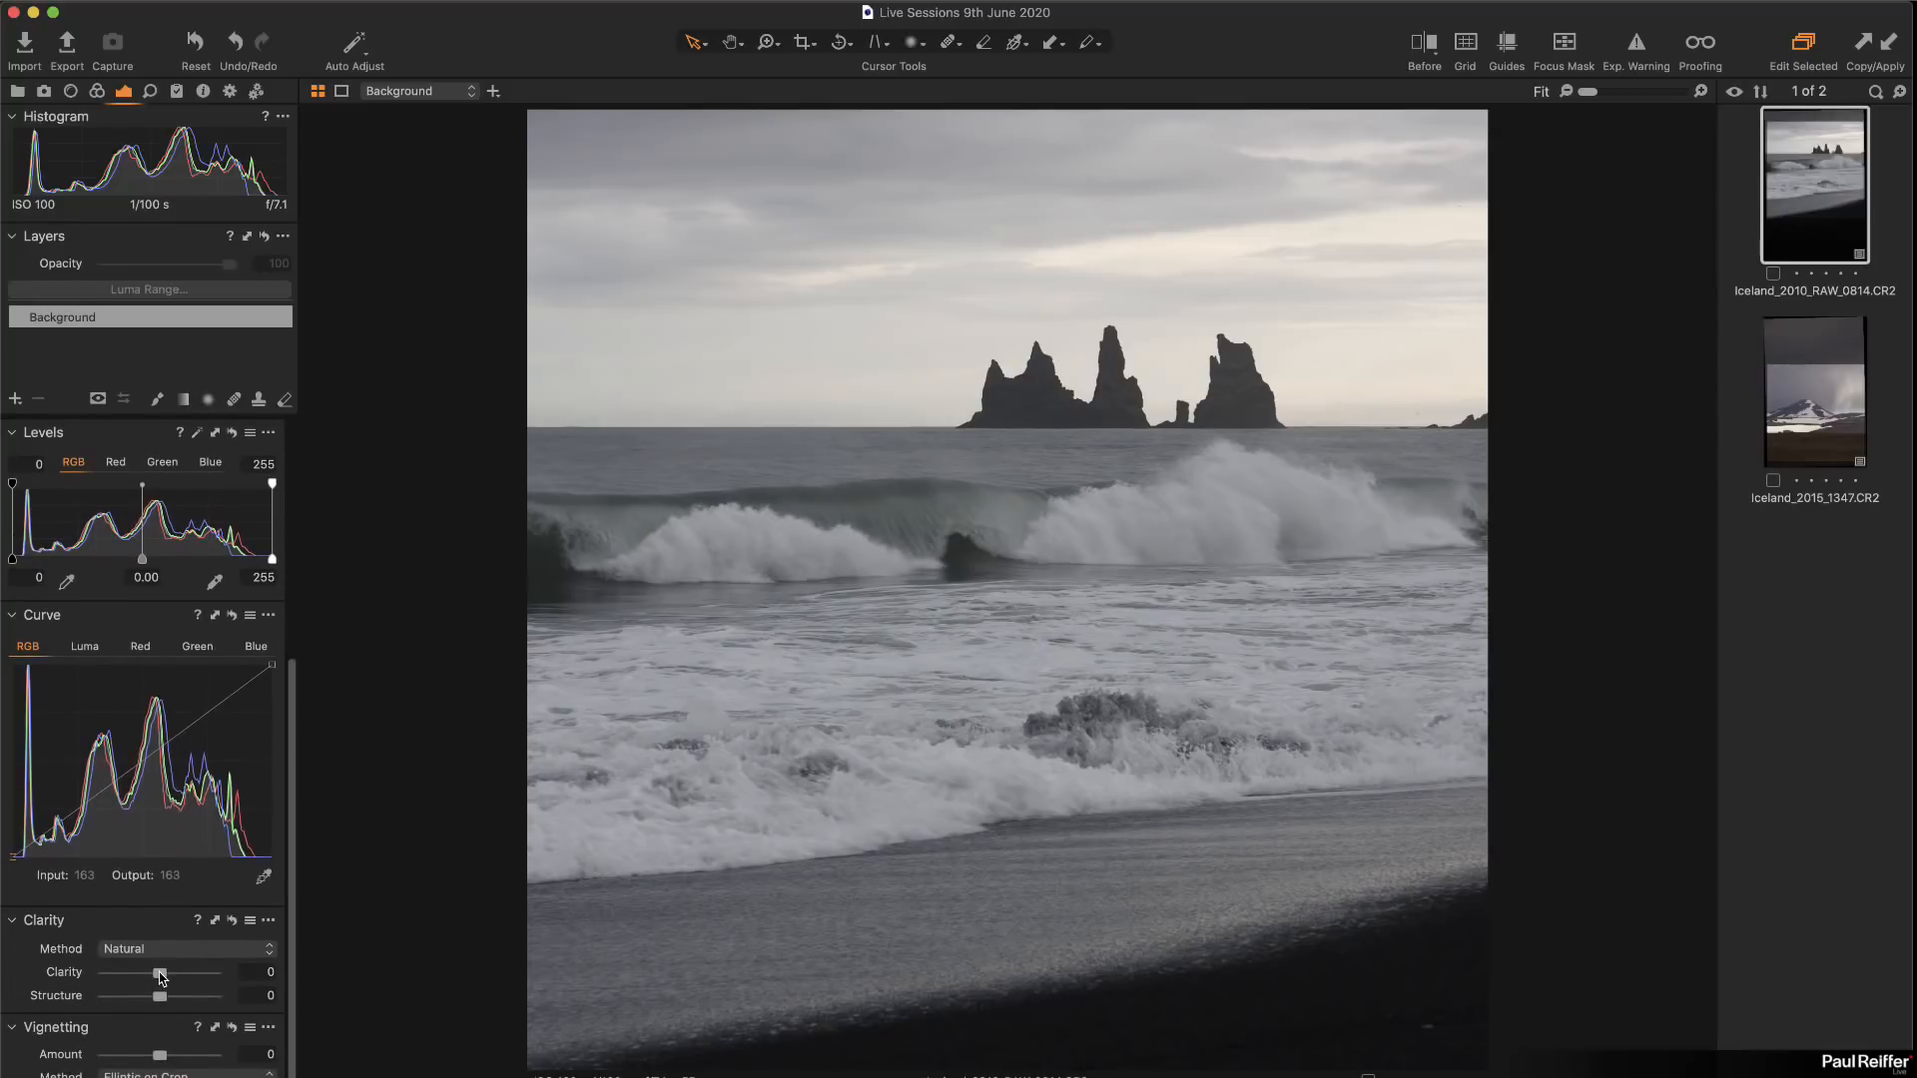
left_click_drag(160, 975, 186, 978)
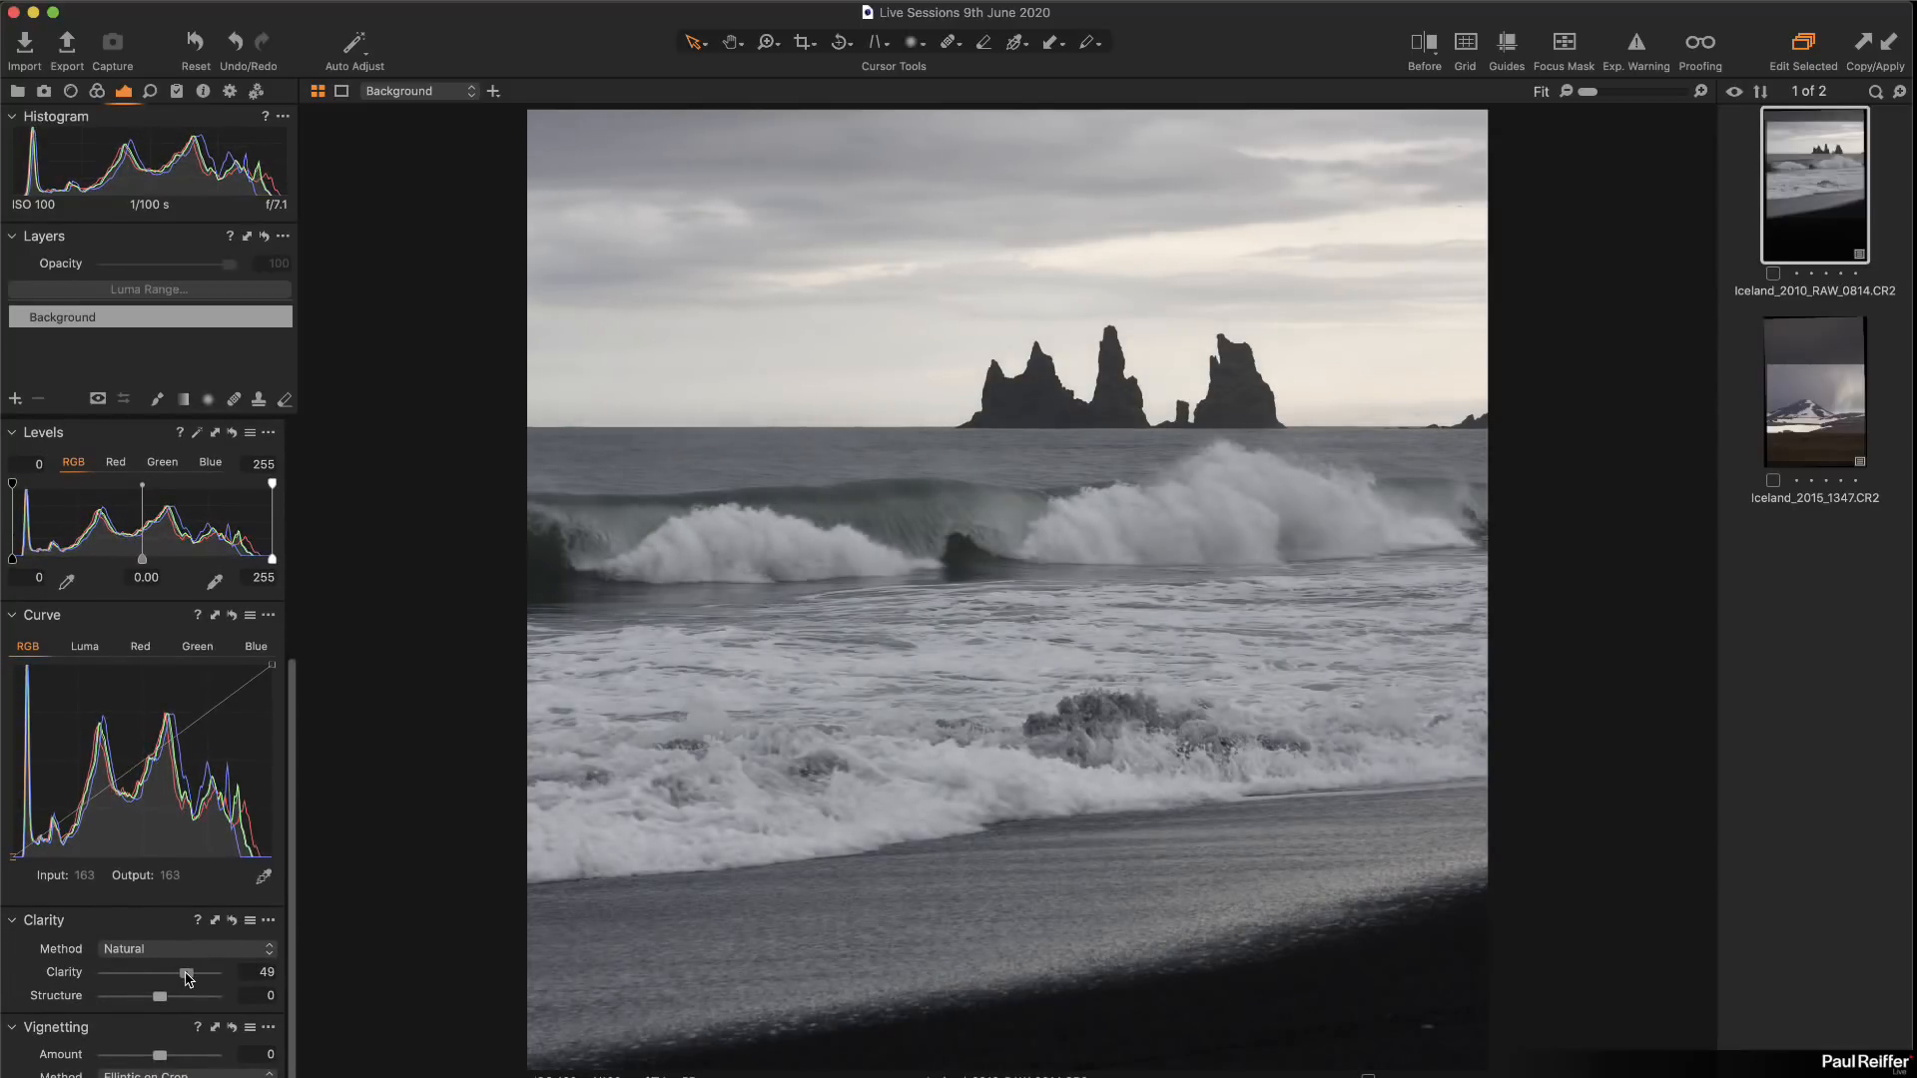
Step: Tighten the seascape's RGB Levels, setting the input black point to 3 and the input white point to 250
scroll(189, 617, "up", 2)
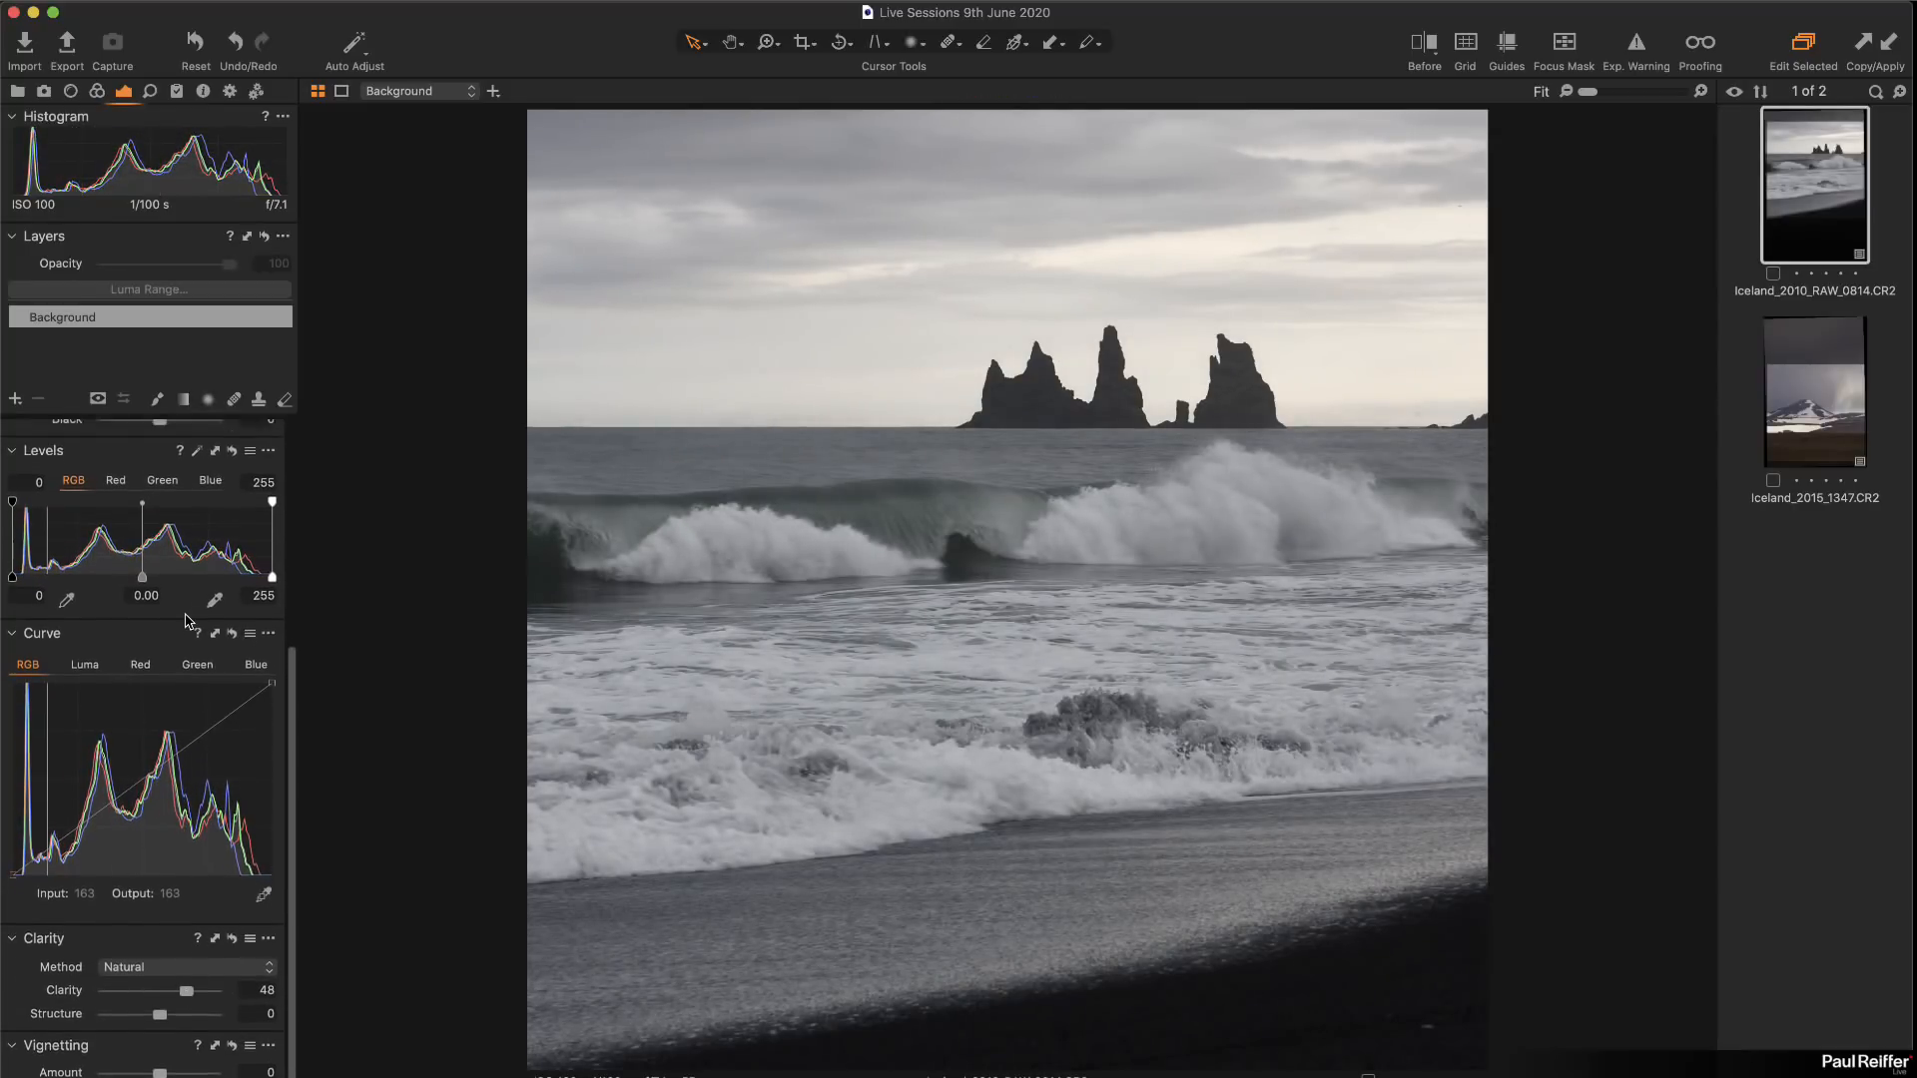
scroll(190, 617, "up", 1)
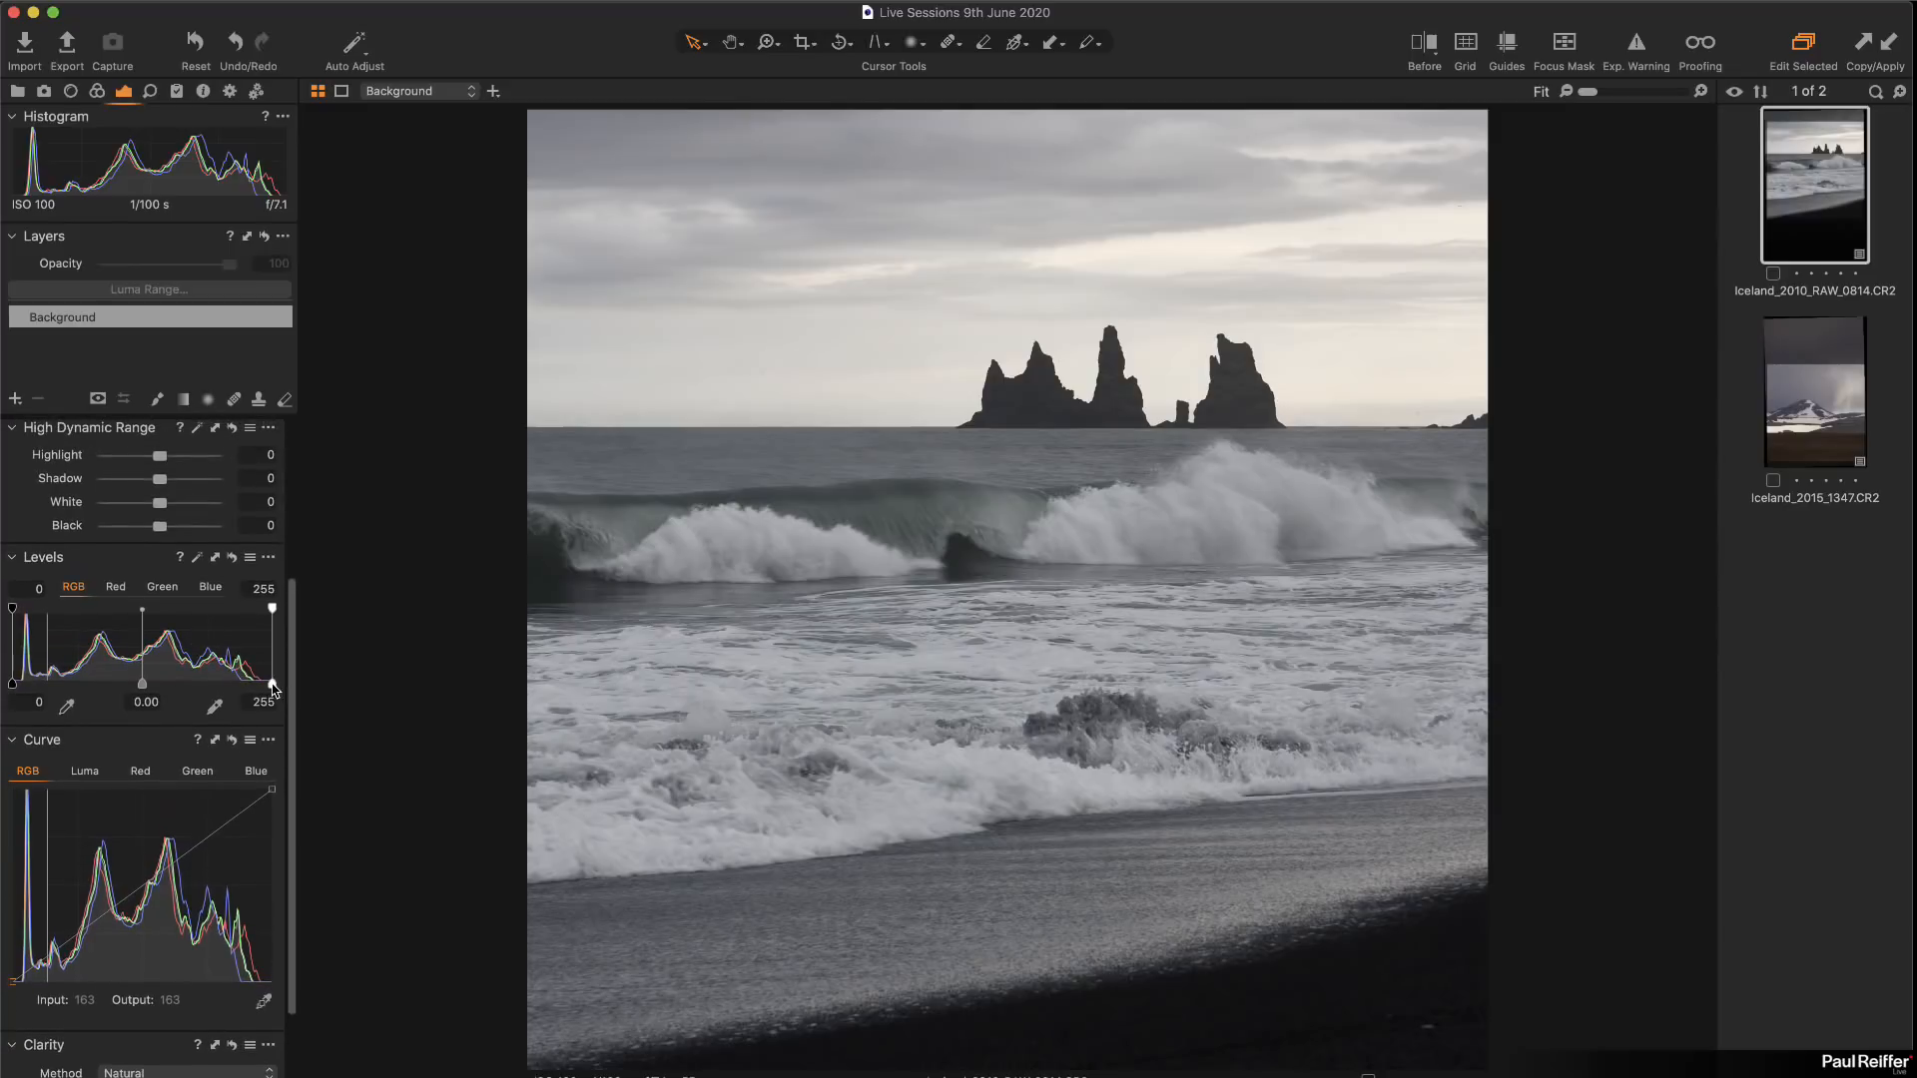
left_click_drag(273, 684, 266, 685)
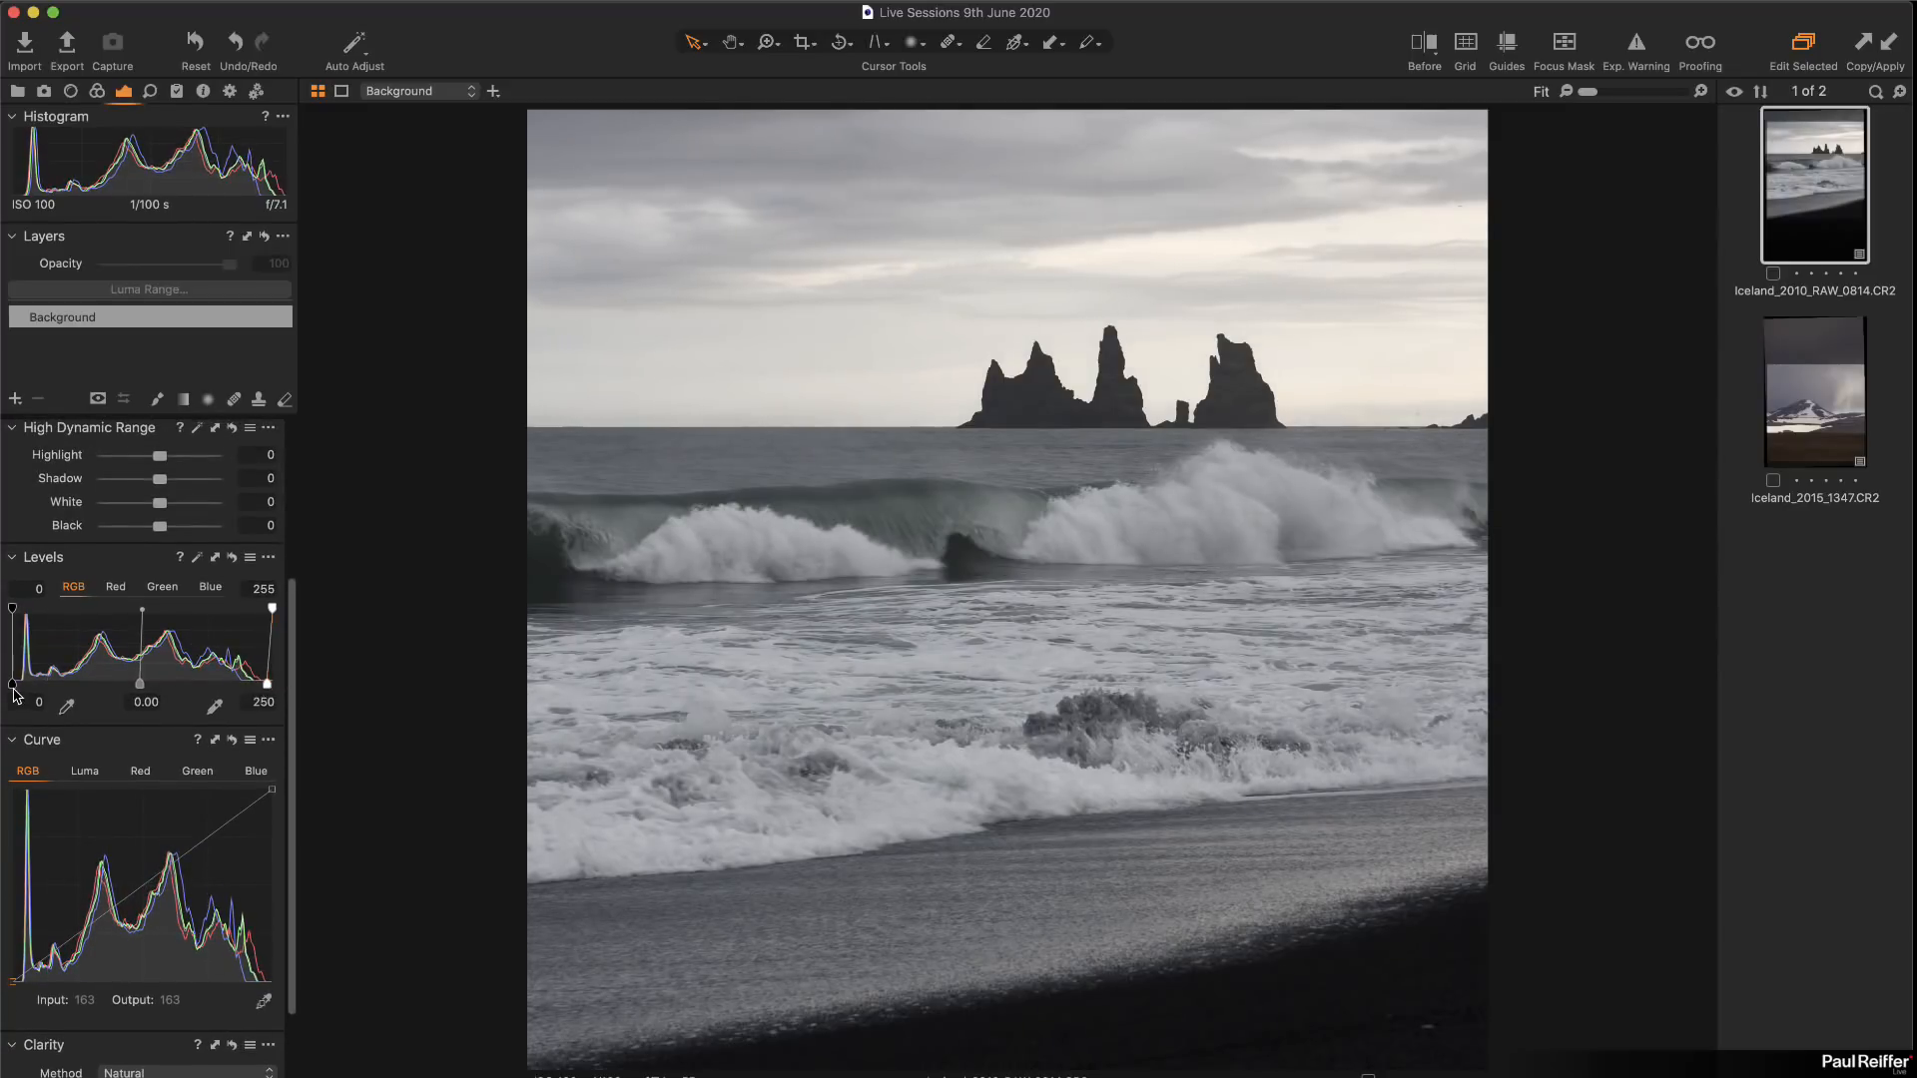
left_click_drag(13, 683, 15, 683)
Step: Examine the surf, wet sand and black beach detail at 400%, and return to the full seascape
scroll(150, 699, "up", 4)
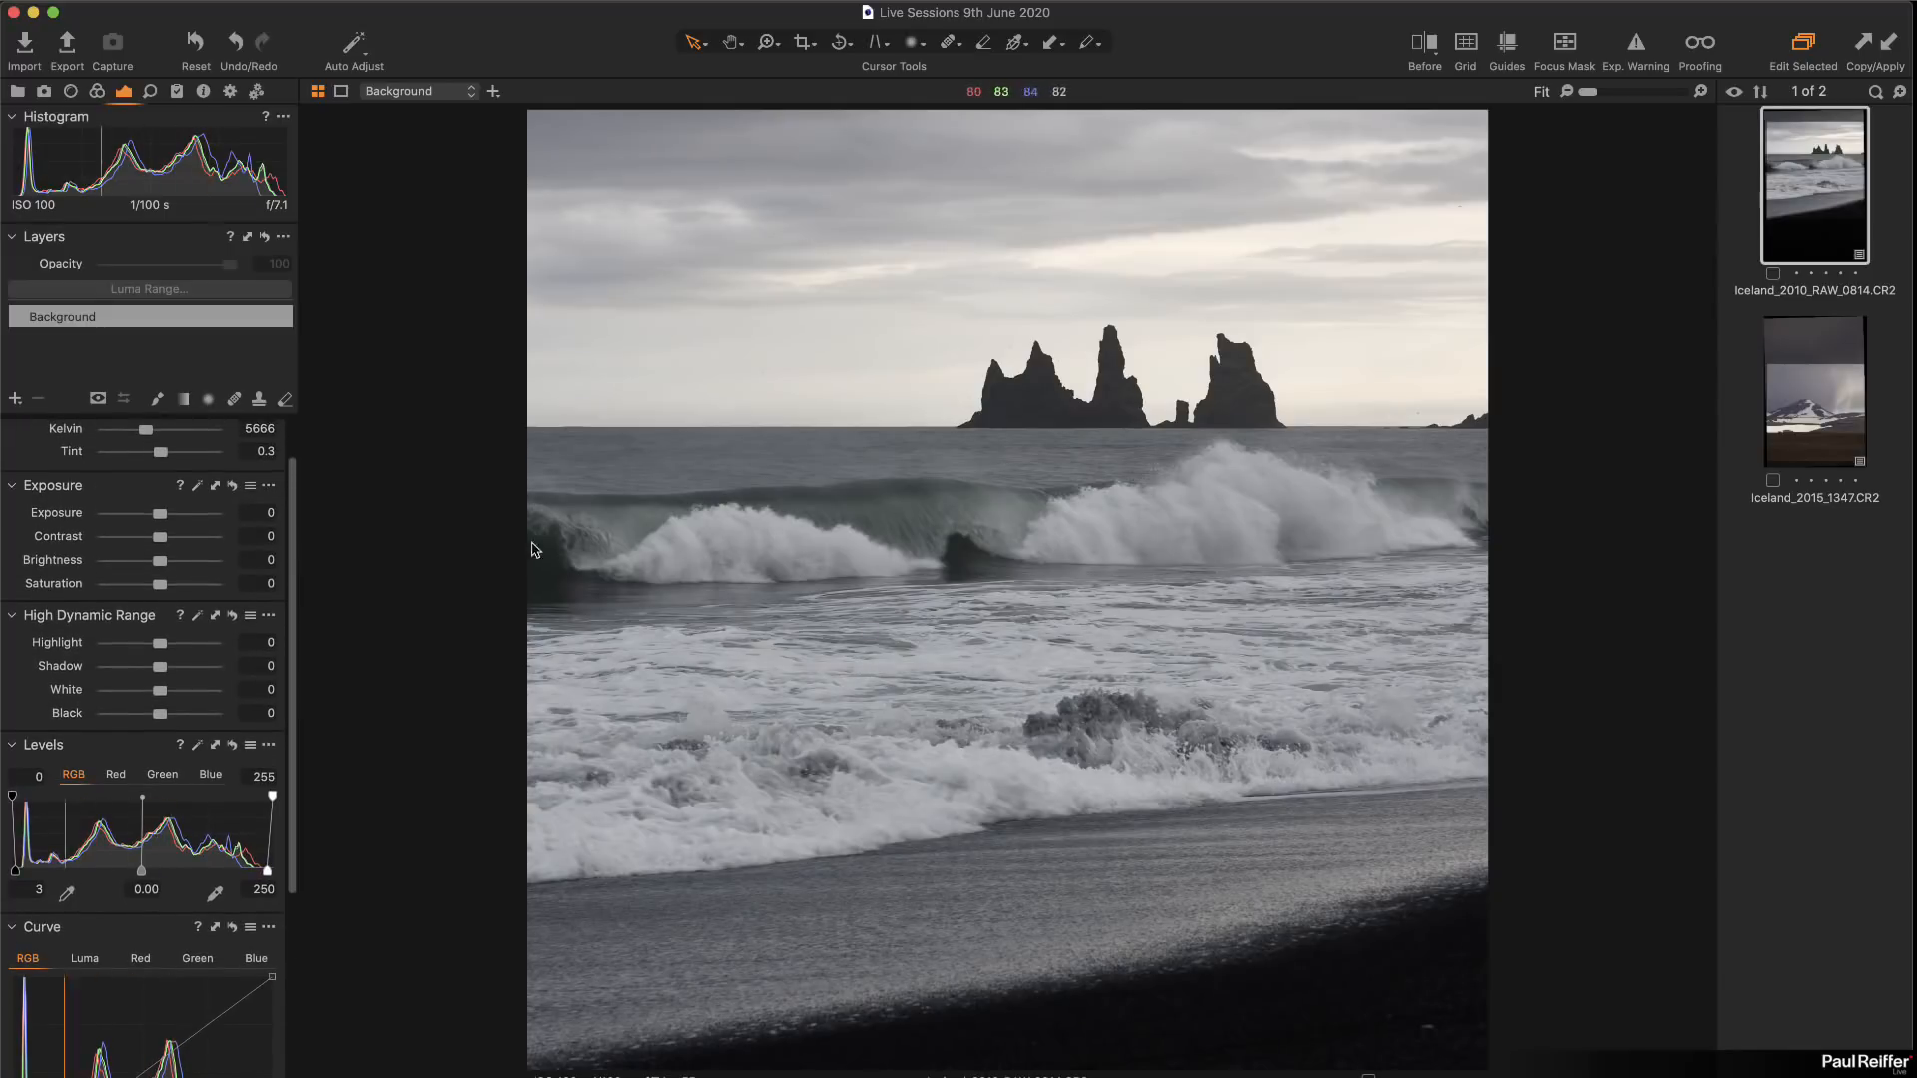
scroll(902, 697, "up", 5)
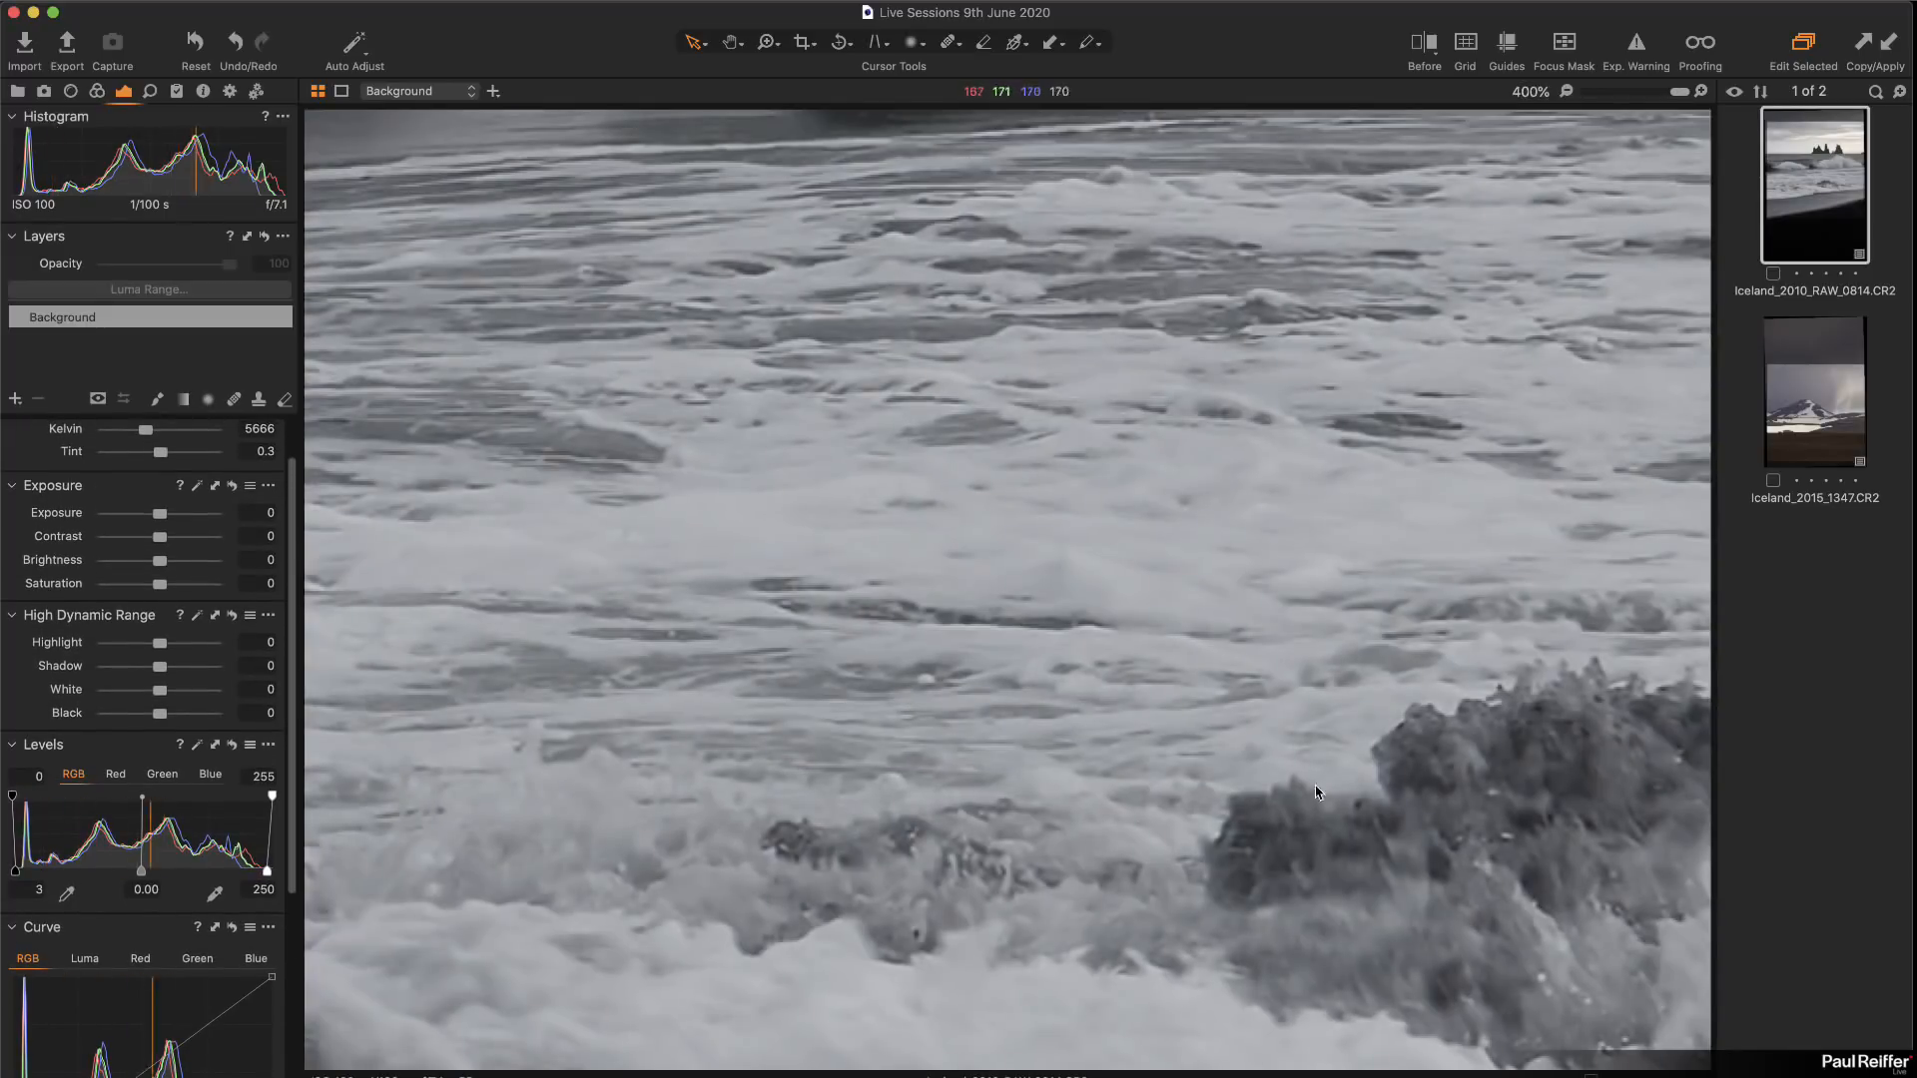
left_click_drag(1363, 757, 626, 119)
left_click_drag(1327, 788, 784, 249)
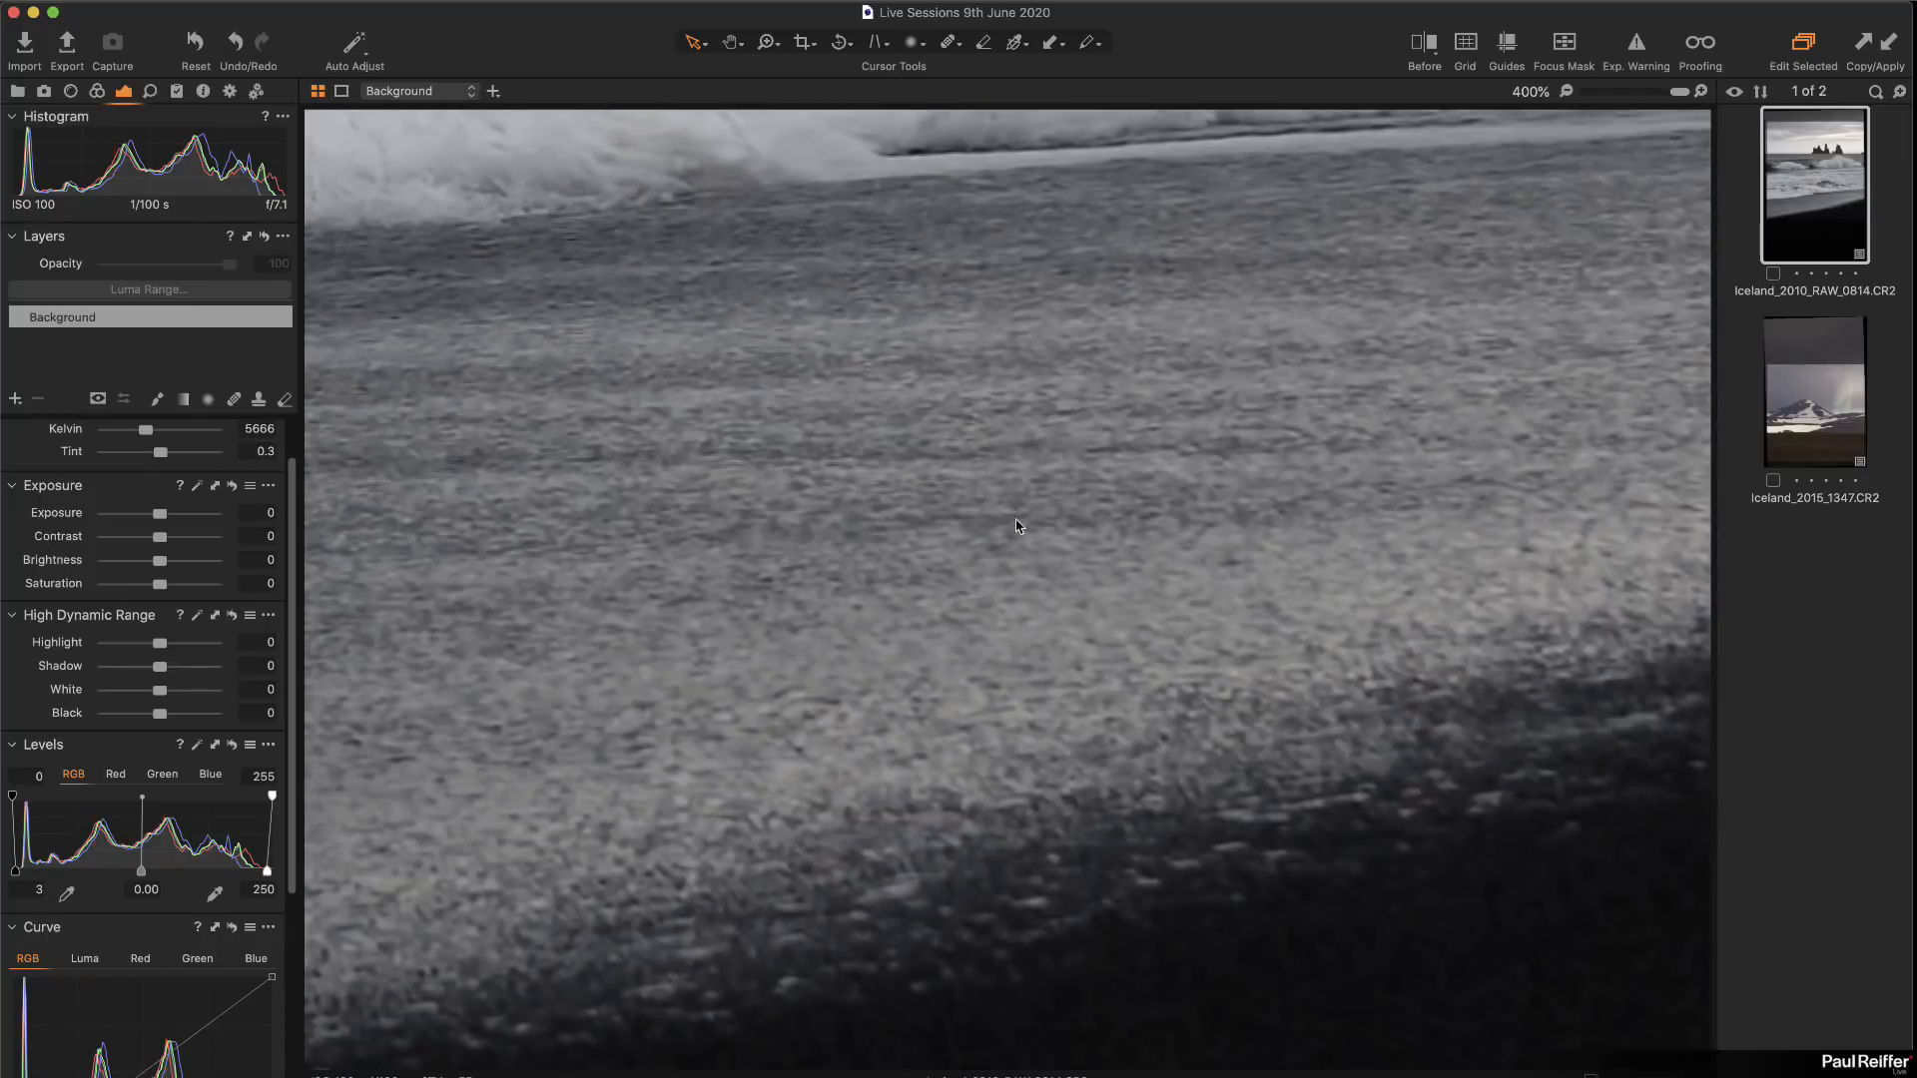
left_click_drag(999, 849, 700, 304)
key("super+0")
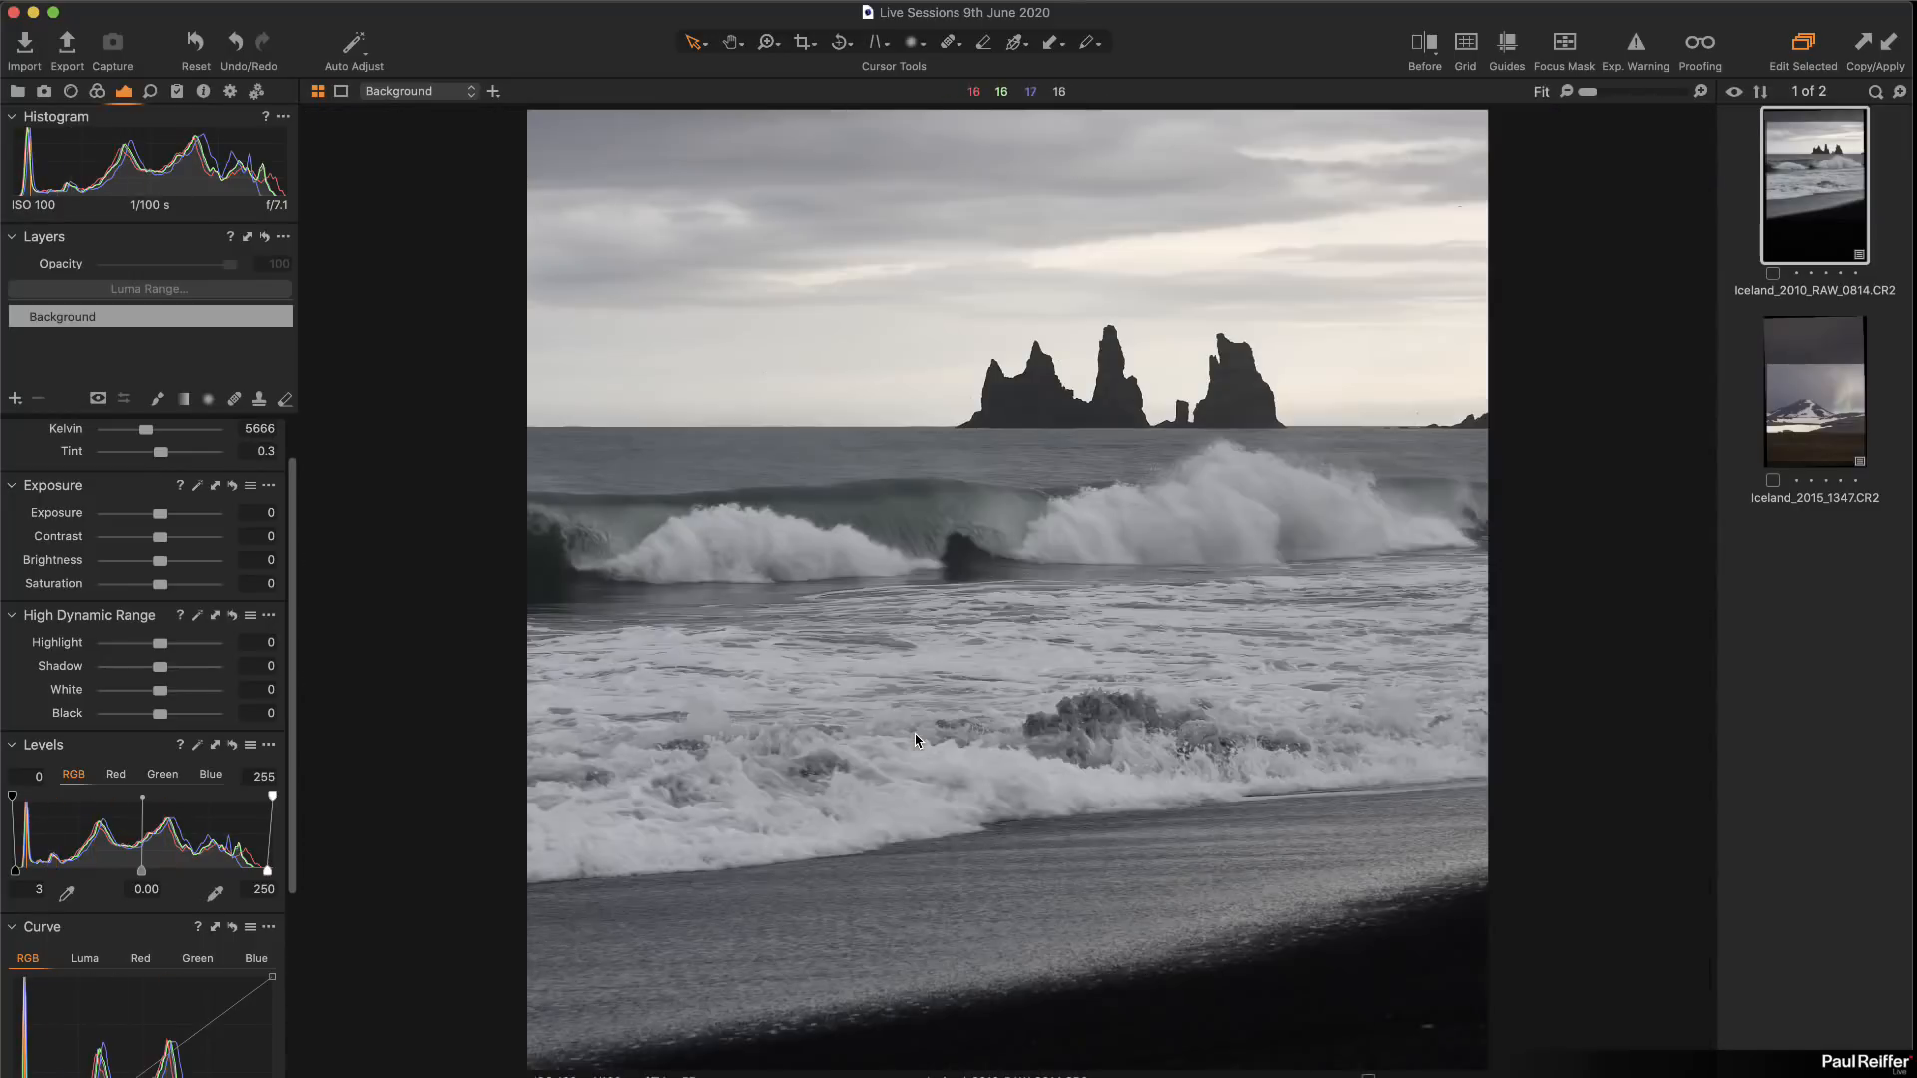
Step: Set the seascape's High Dynamic Range Shadow to -45 and Black to -33, and lower the Levels white point to 245
scroll(105, 939, "down", 3)
scroll(104, 939, "down", 2)
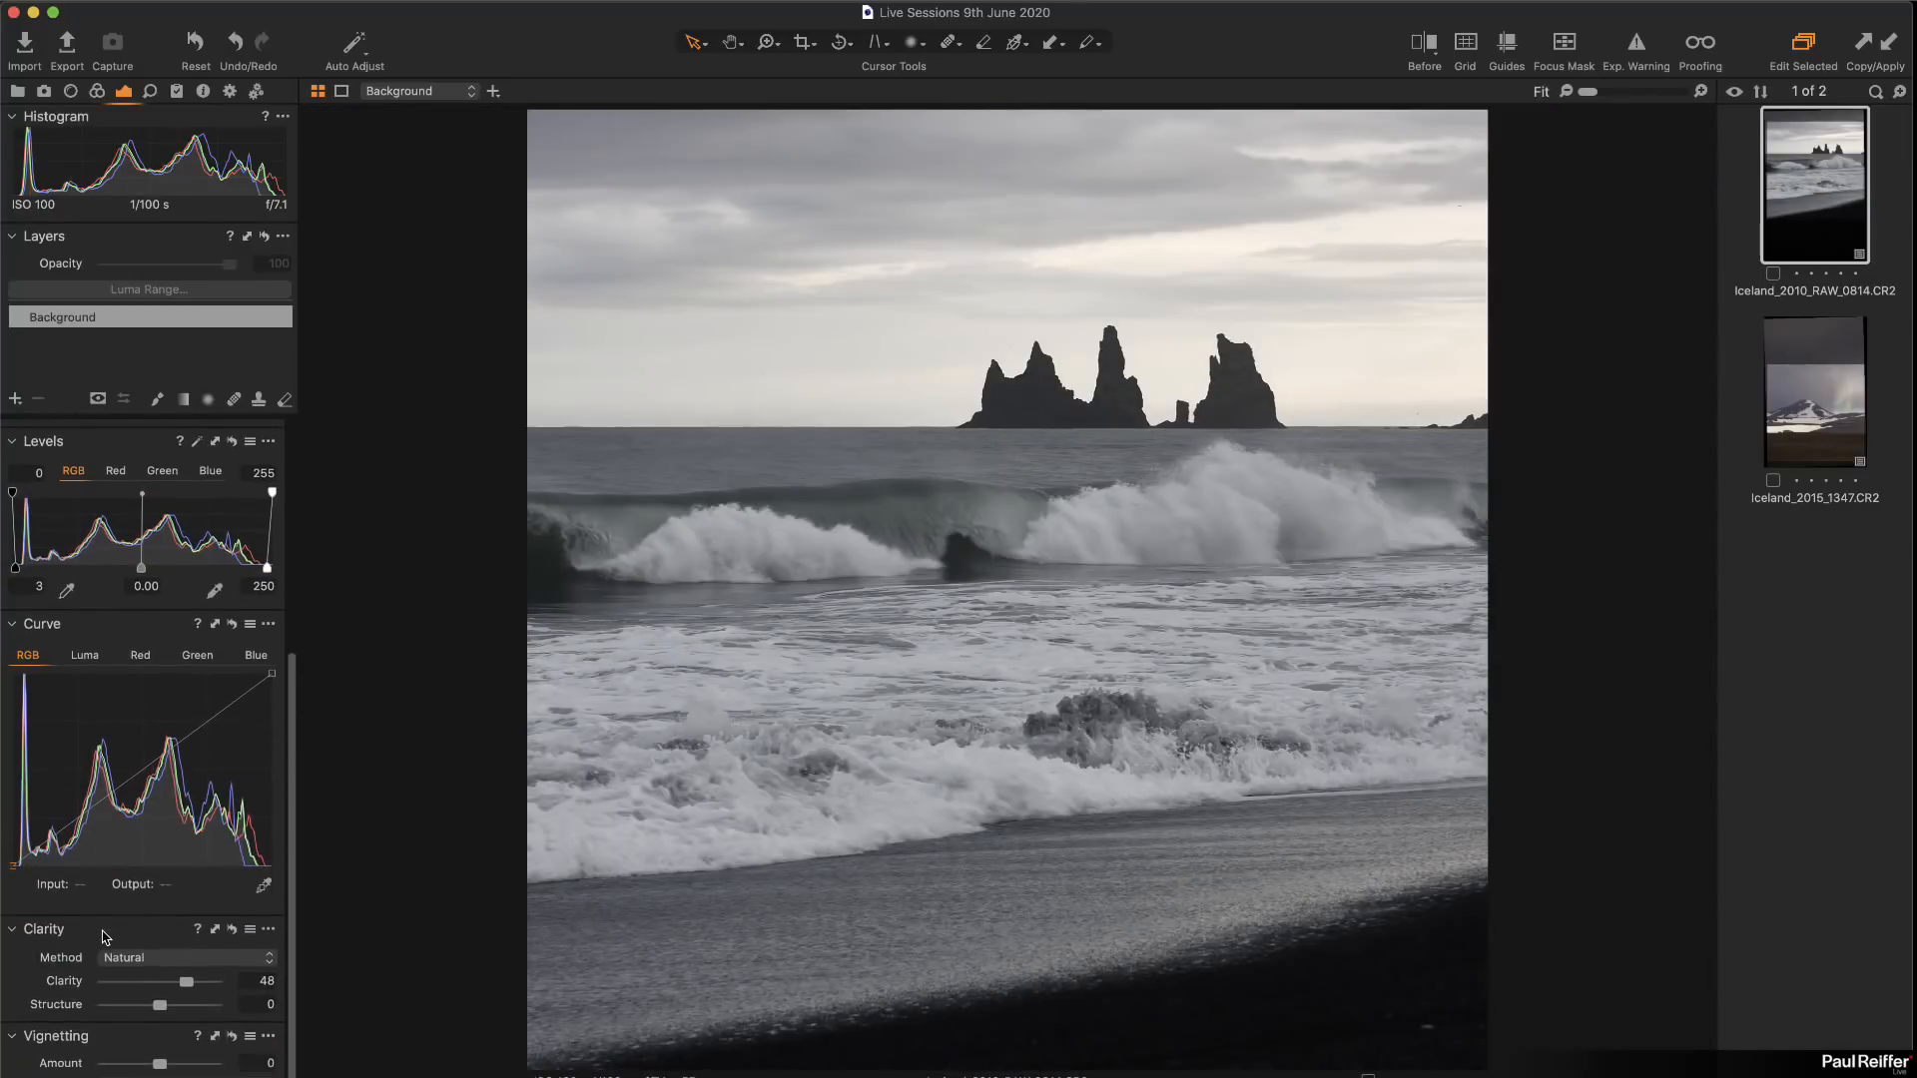
scroll(150, 799, "up", 5)
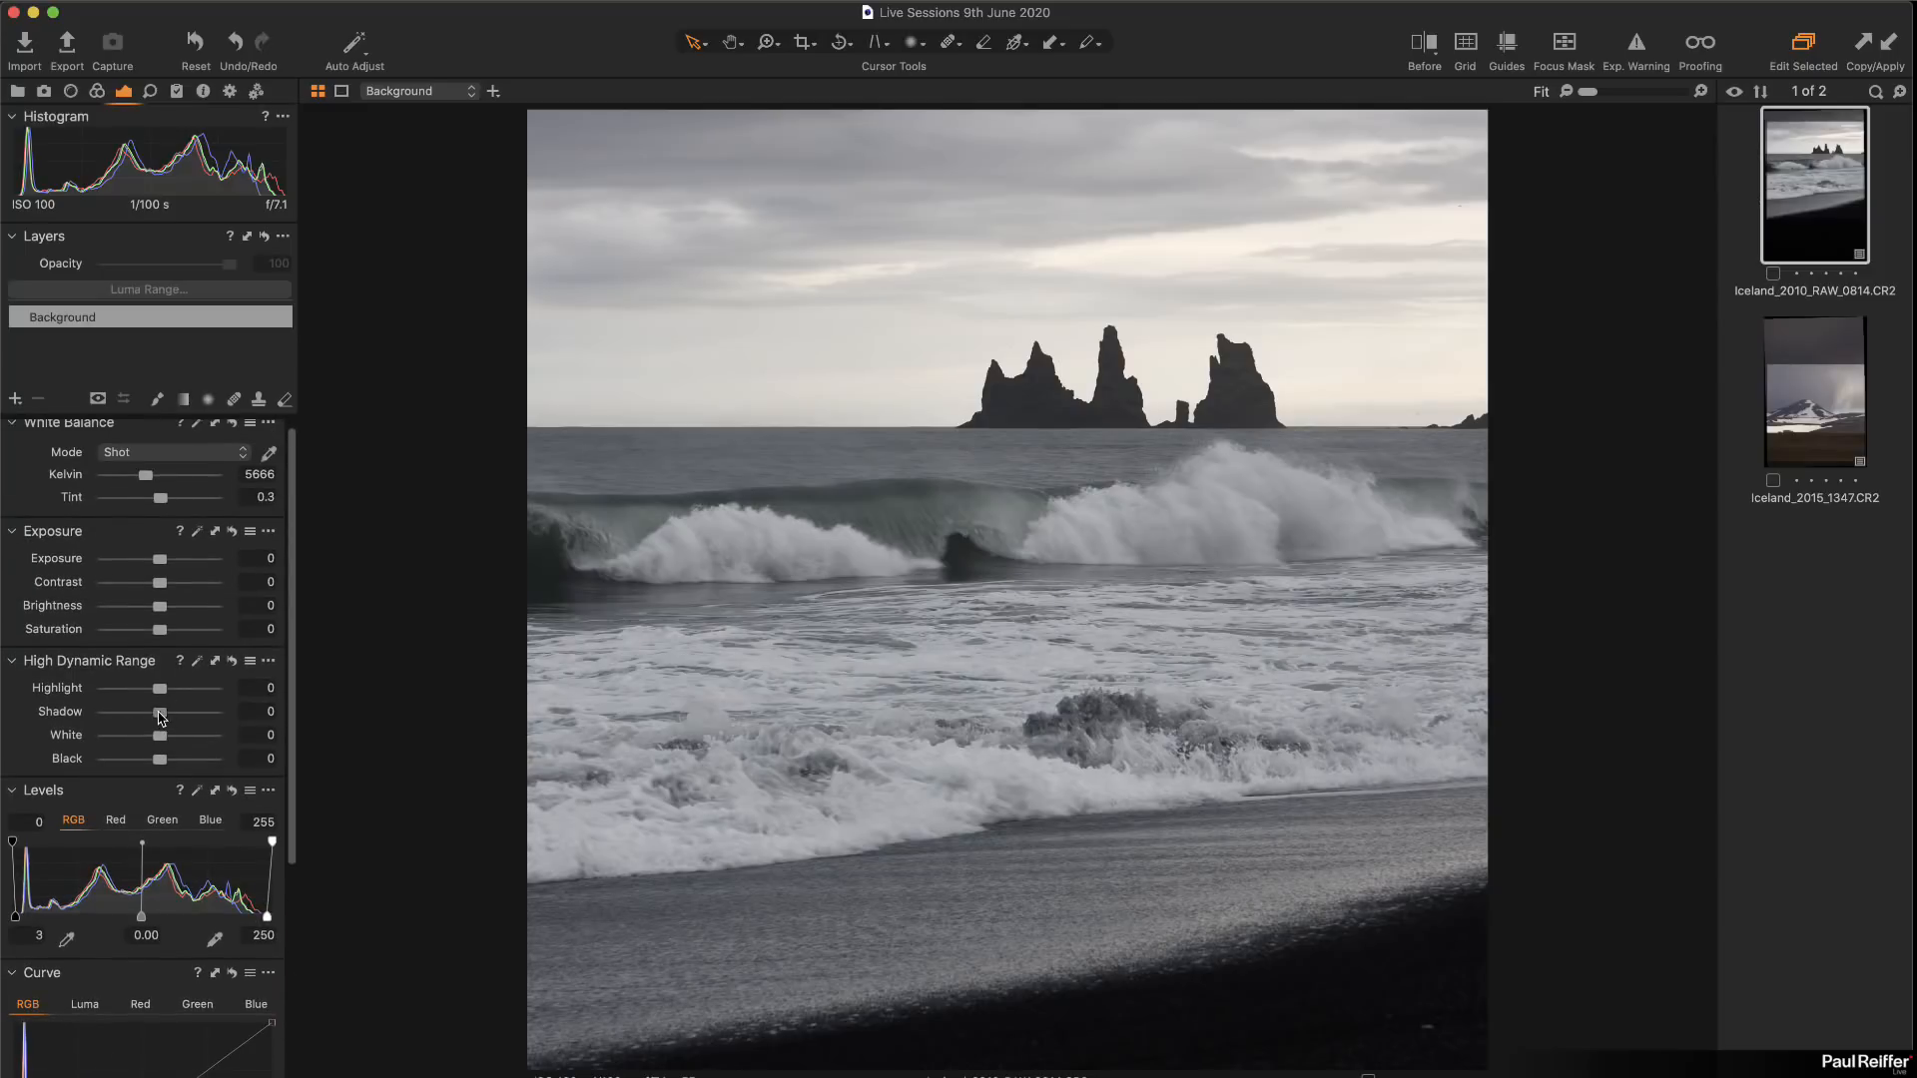
left_click_drag(160, 716, 148, 766)
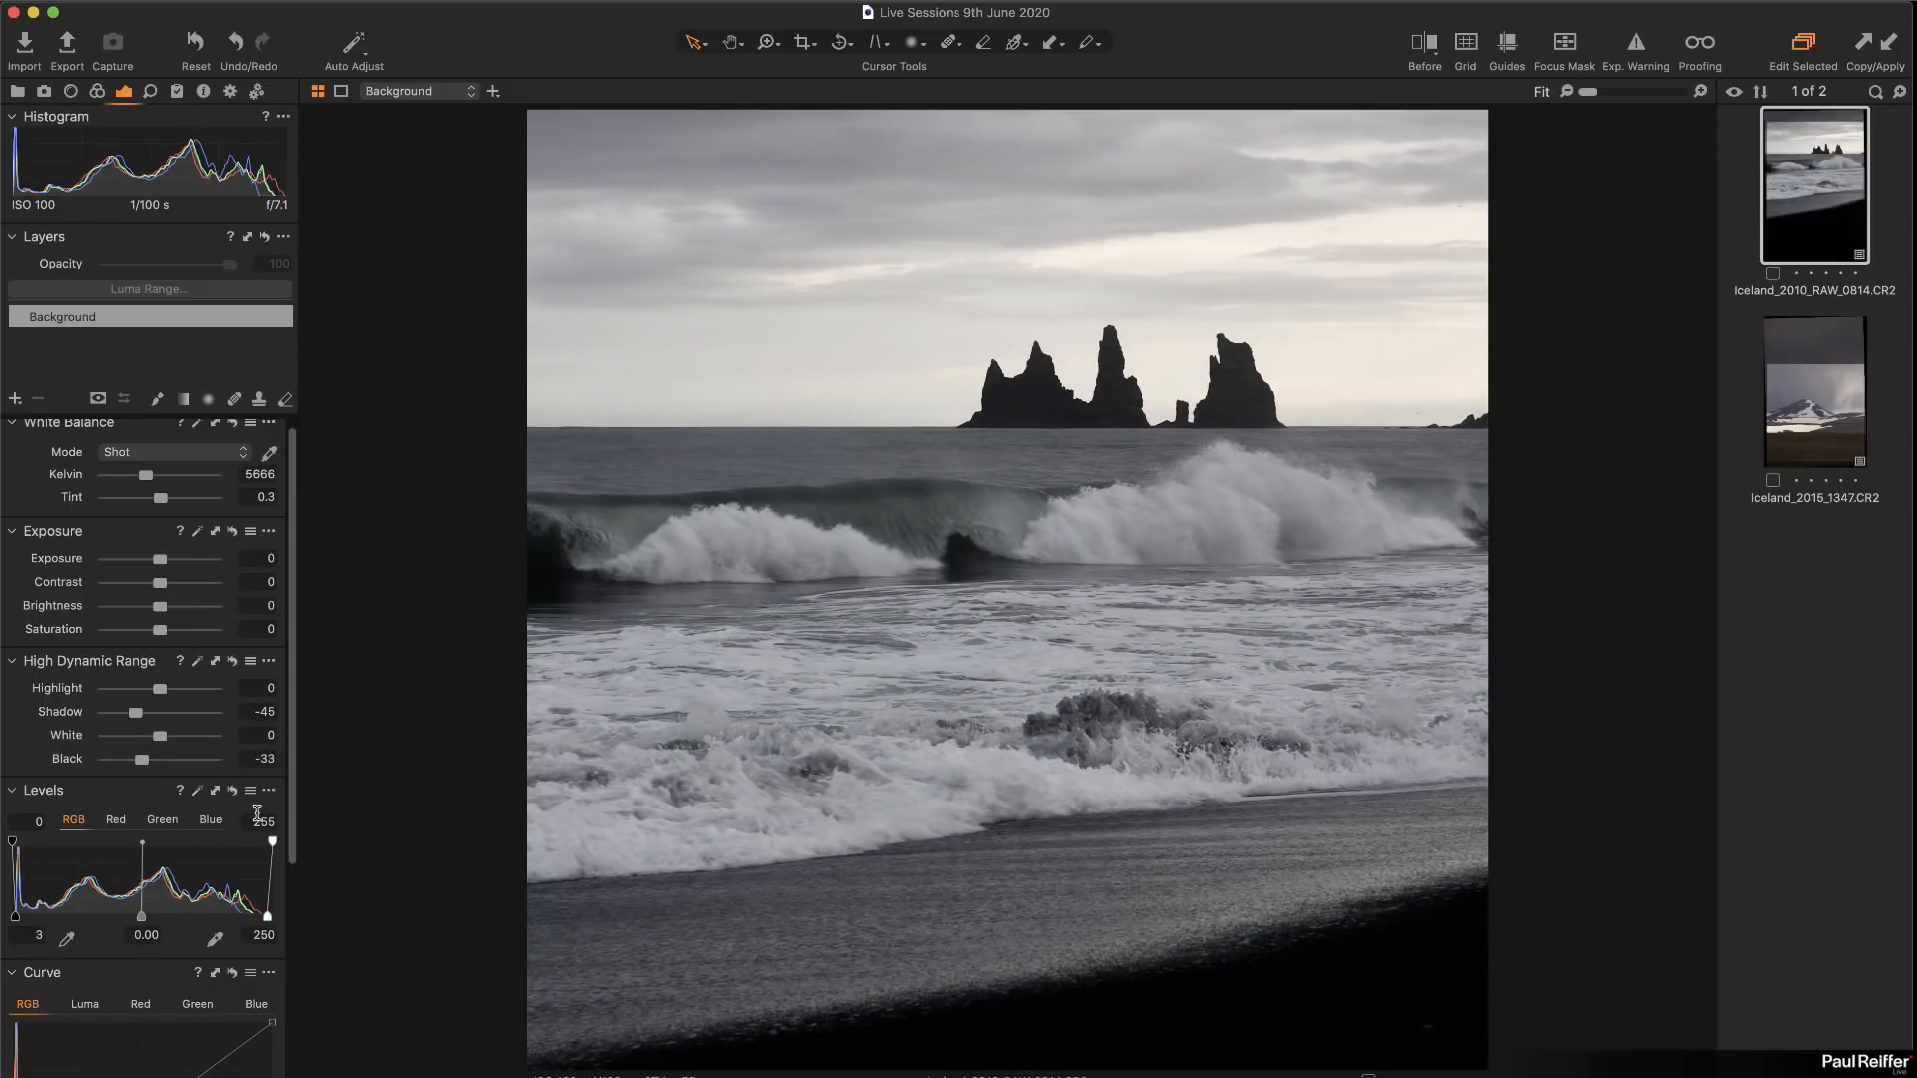
left_click_drag(262, 919, 257, 920)
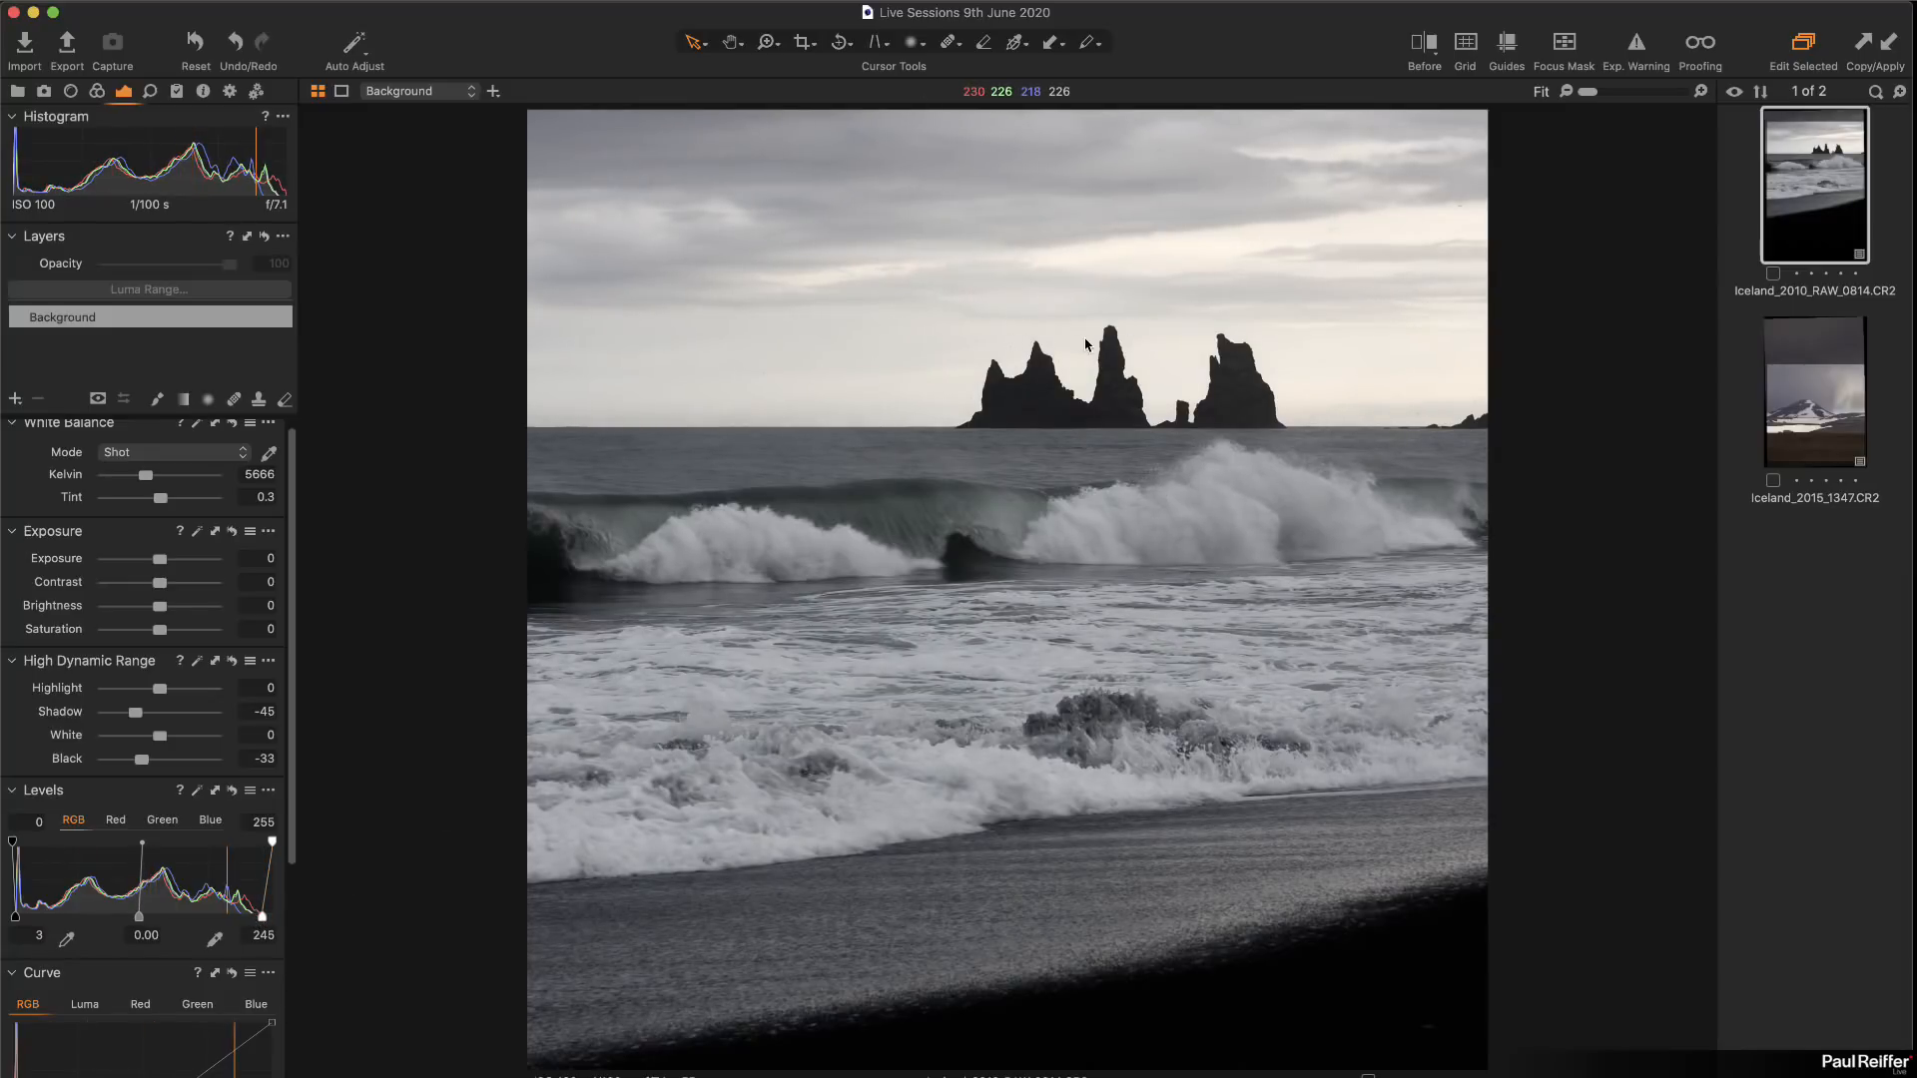
Step: Examine the sea stacks and surrounding sky at 400%, and return to the full seascape
key("z")
left_click_drag(1084, 310, 1185, 415)
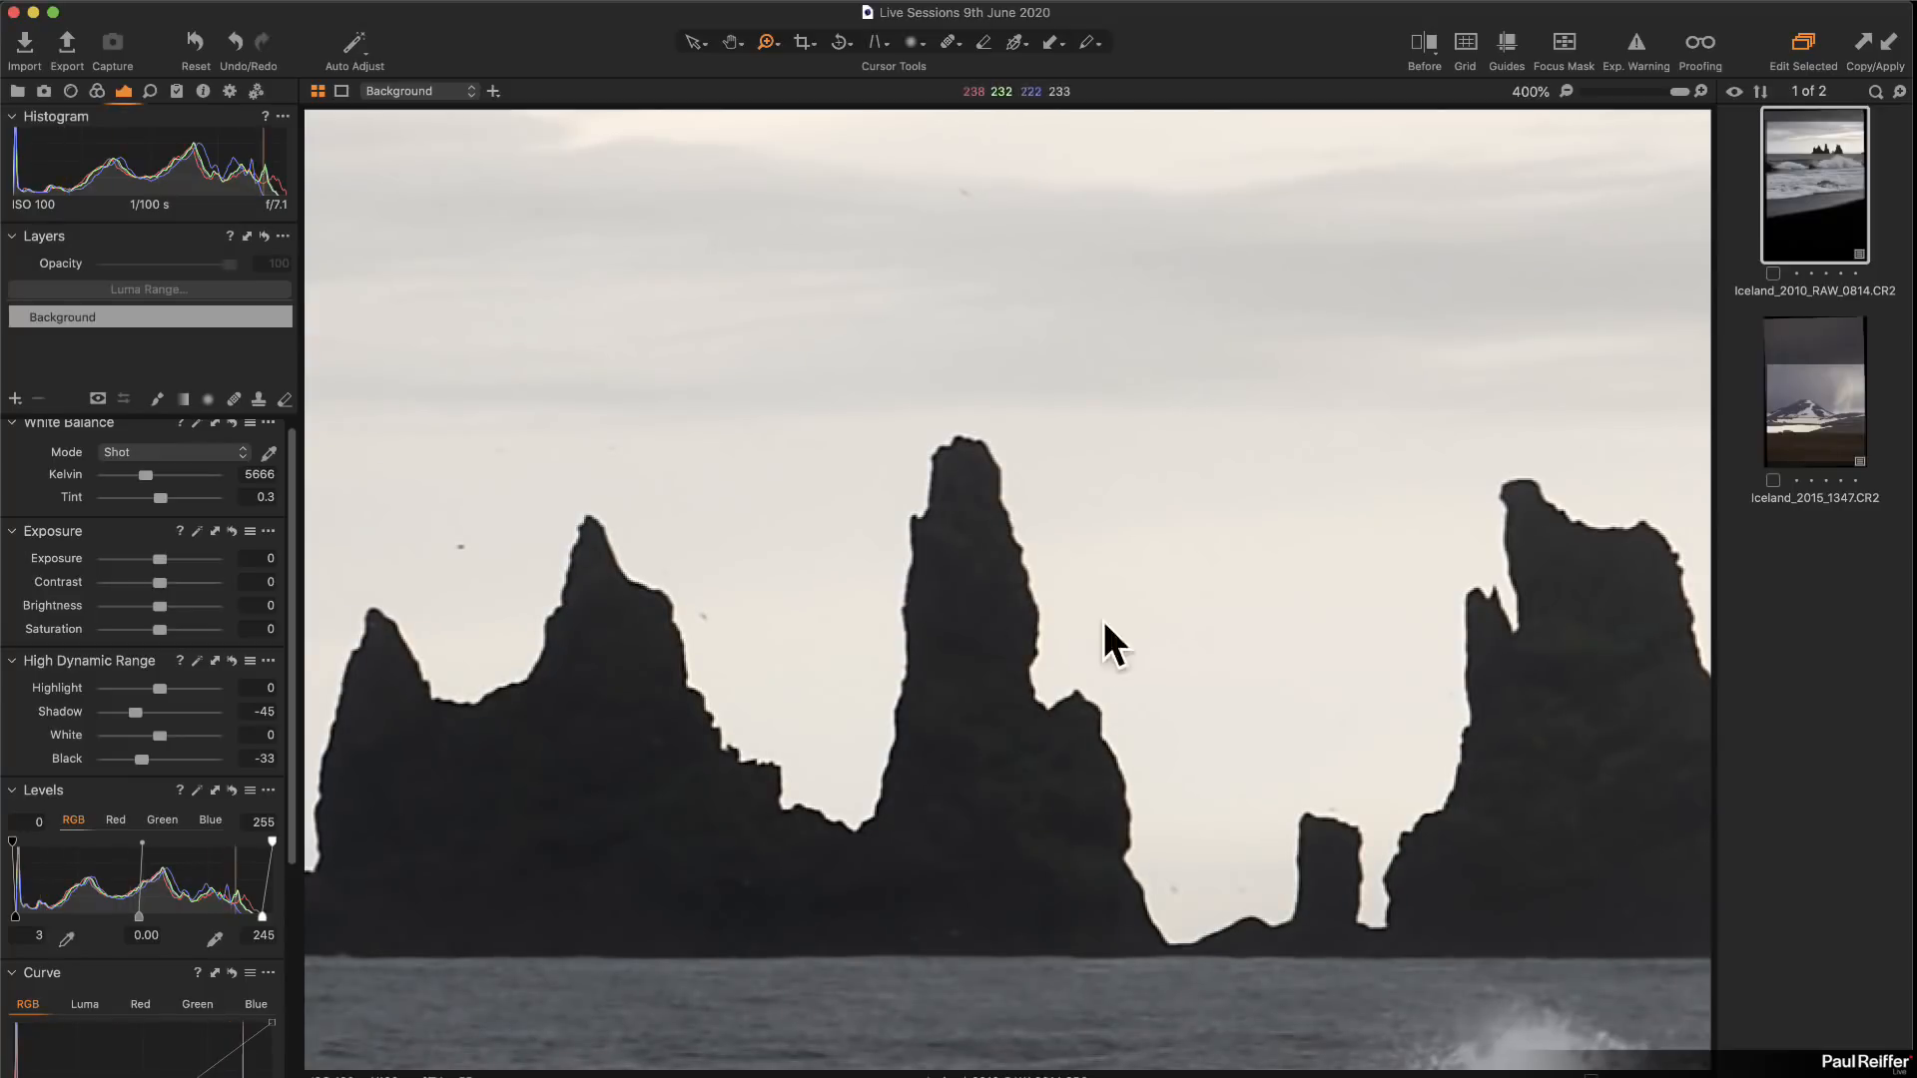
left_click(803, 647, "alt")
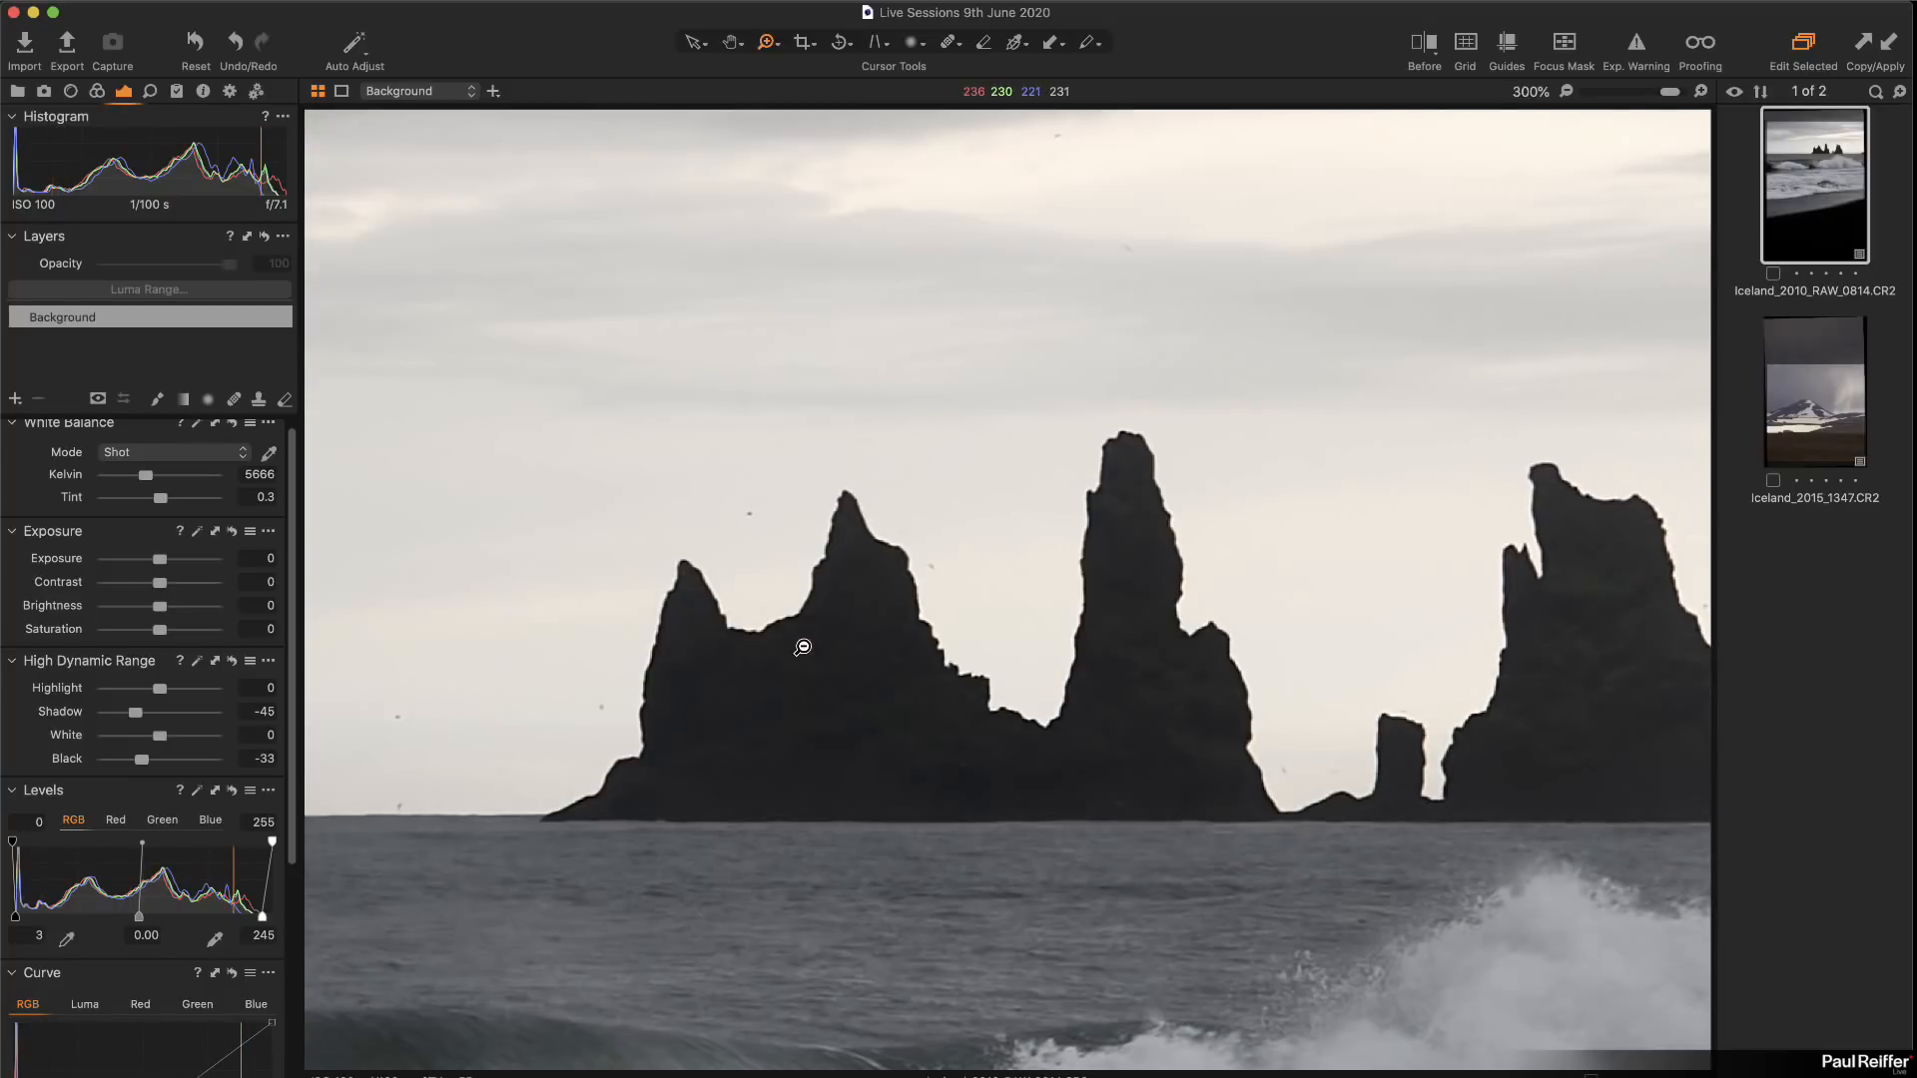
left_click(1096, 569, "alt")
left_click(1127, 676, "alt")
left_click(1127, 676, "alt")
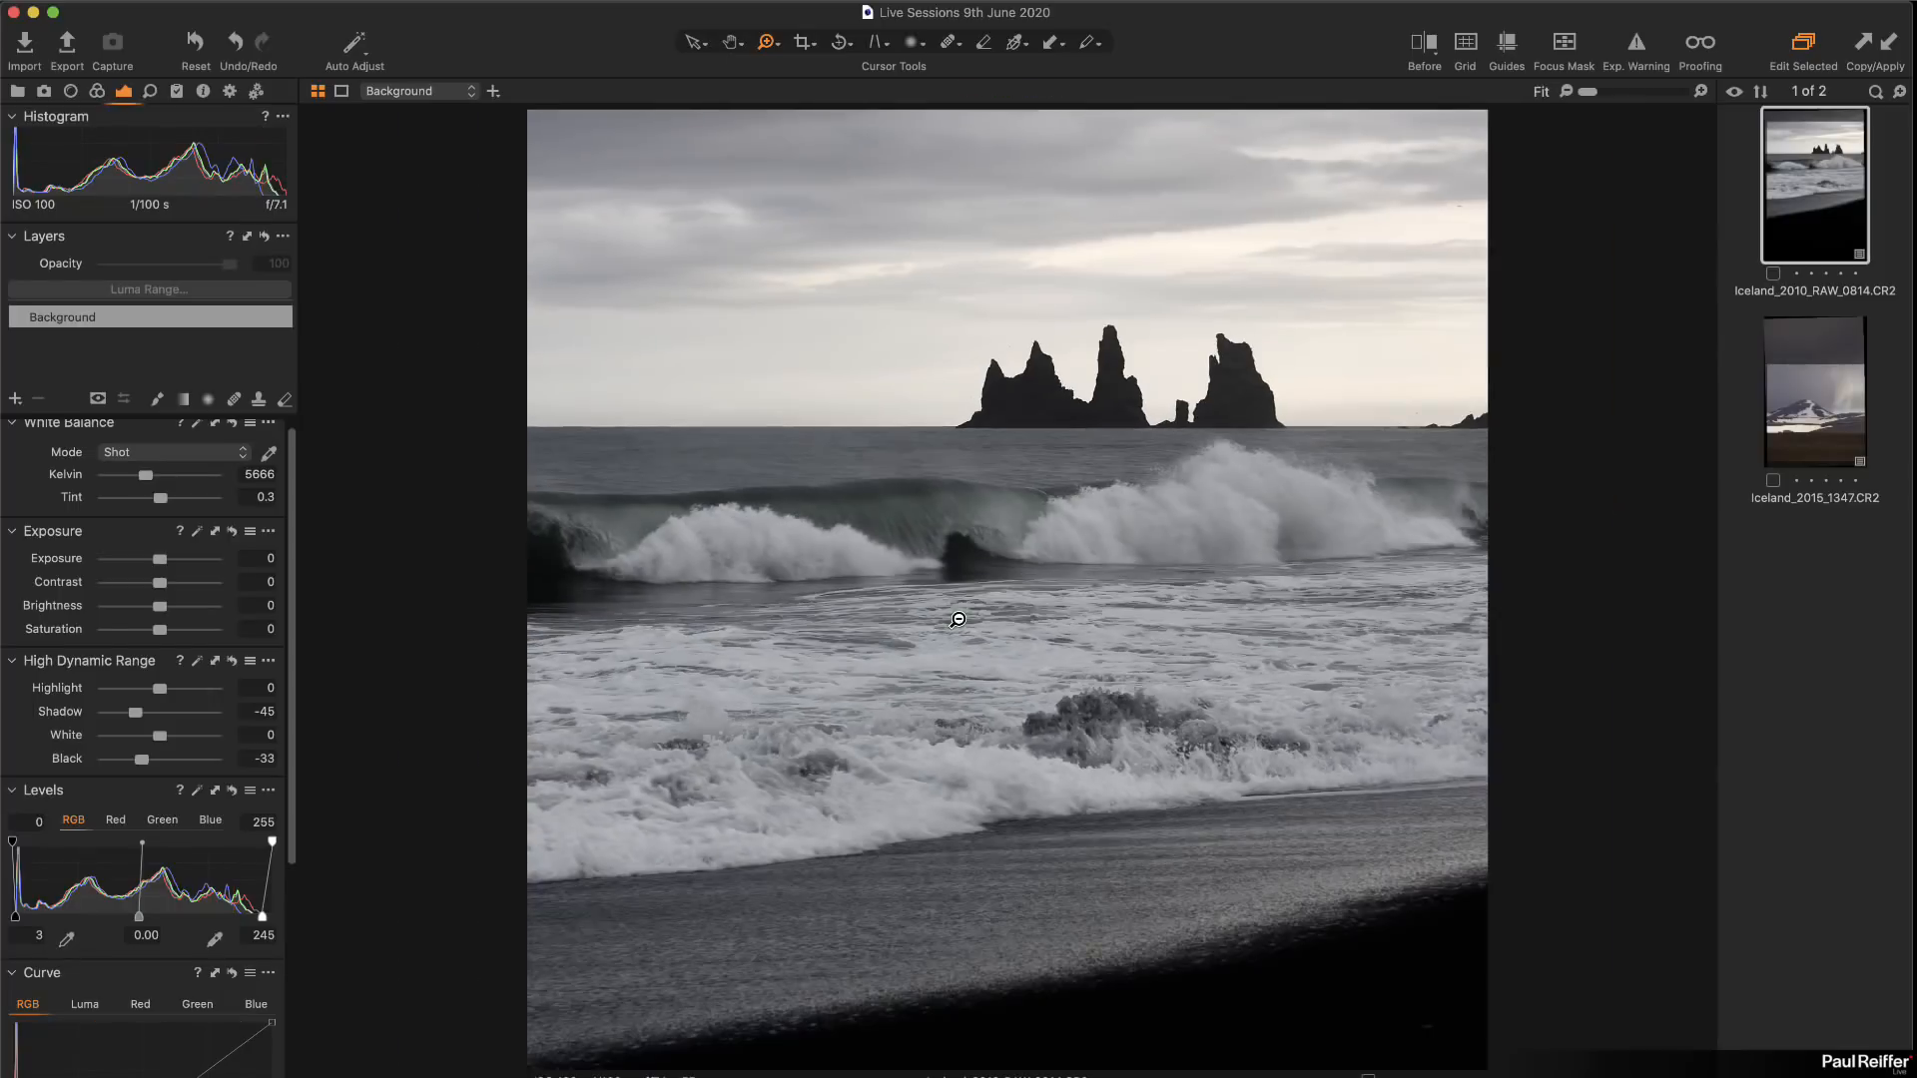
Step: Mask the mountain photo's sky and peak with a linear gradient on a new layer, fading into the dark foreground and tilted down toward the right
left_click(1825, 409)
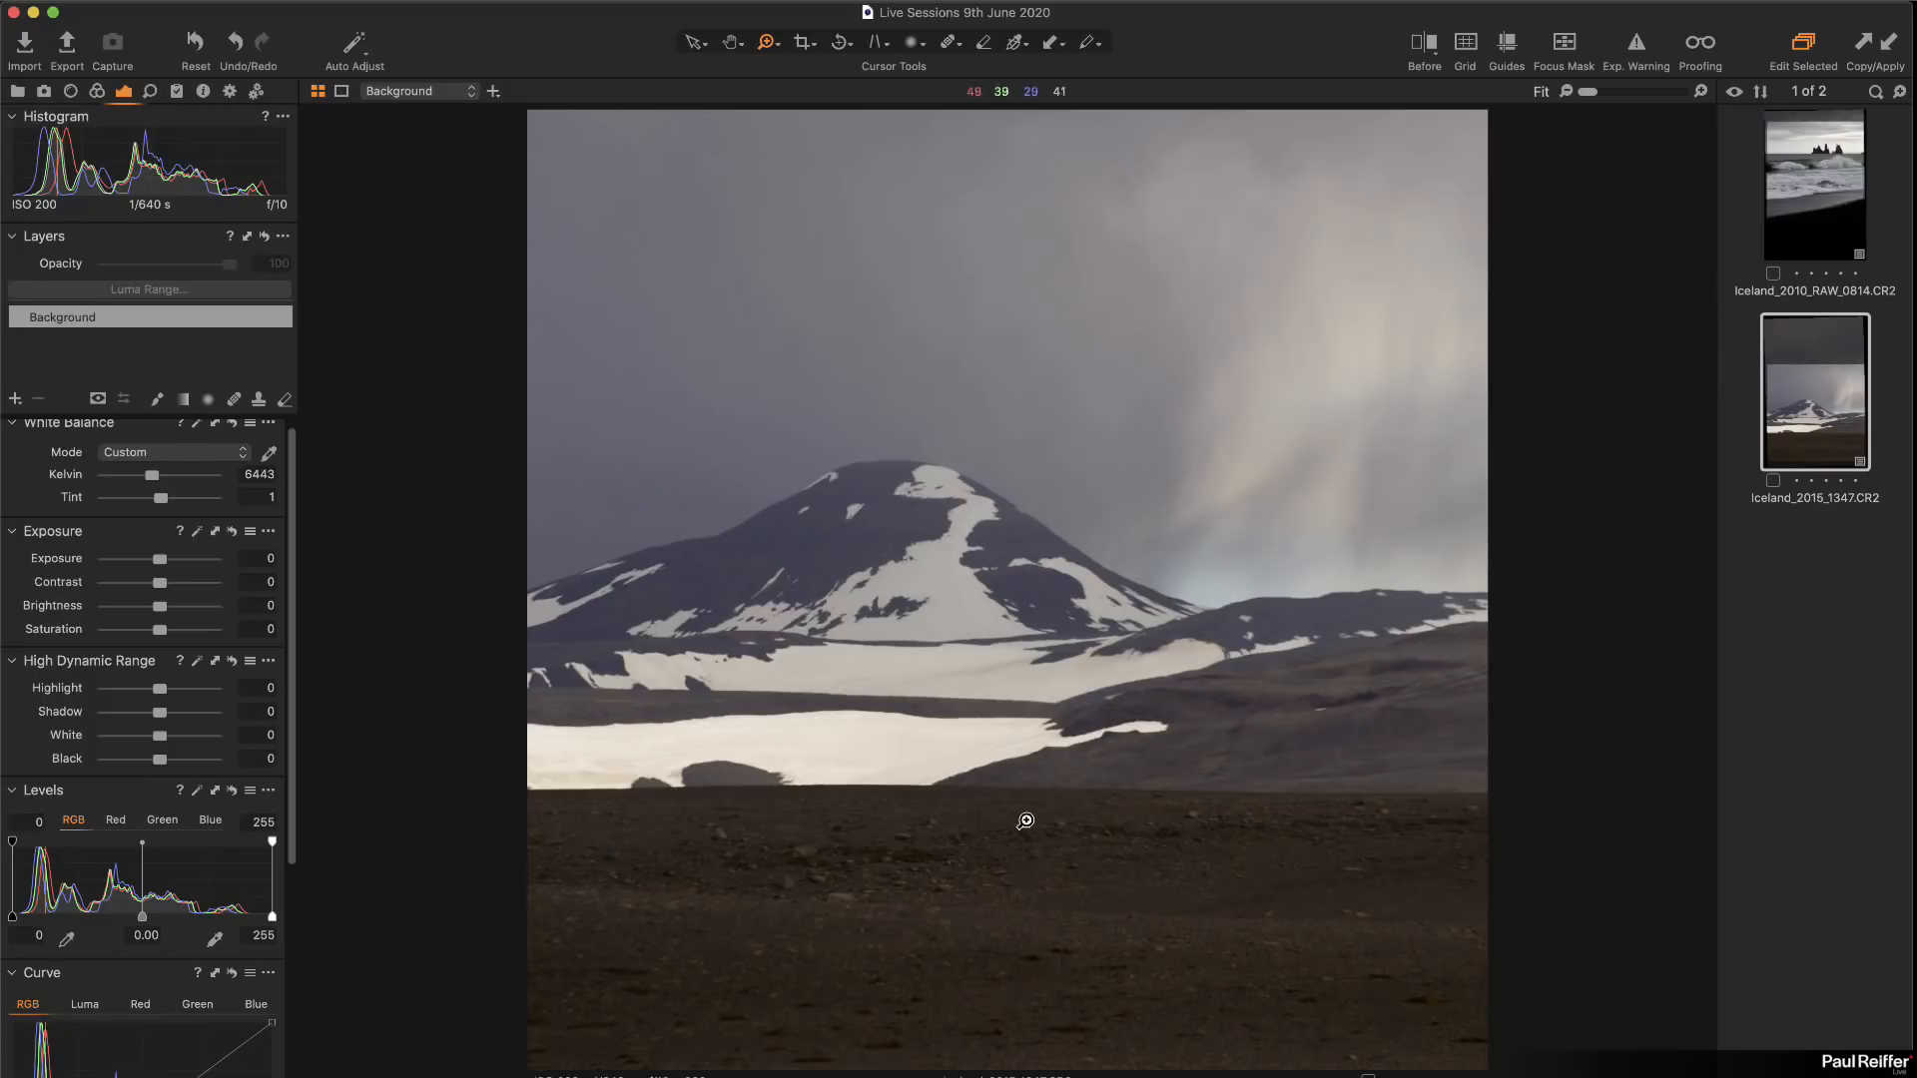
scroll(190, 440, "up", 1)
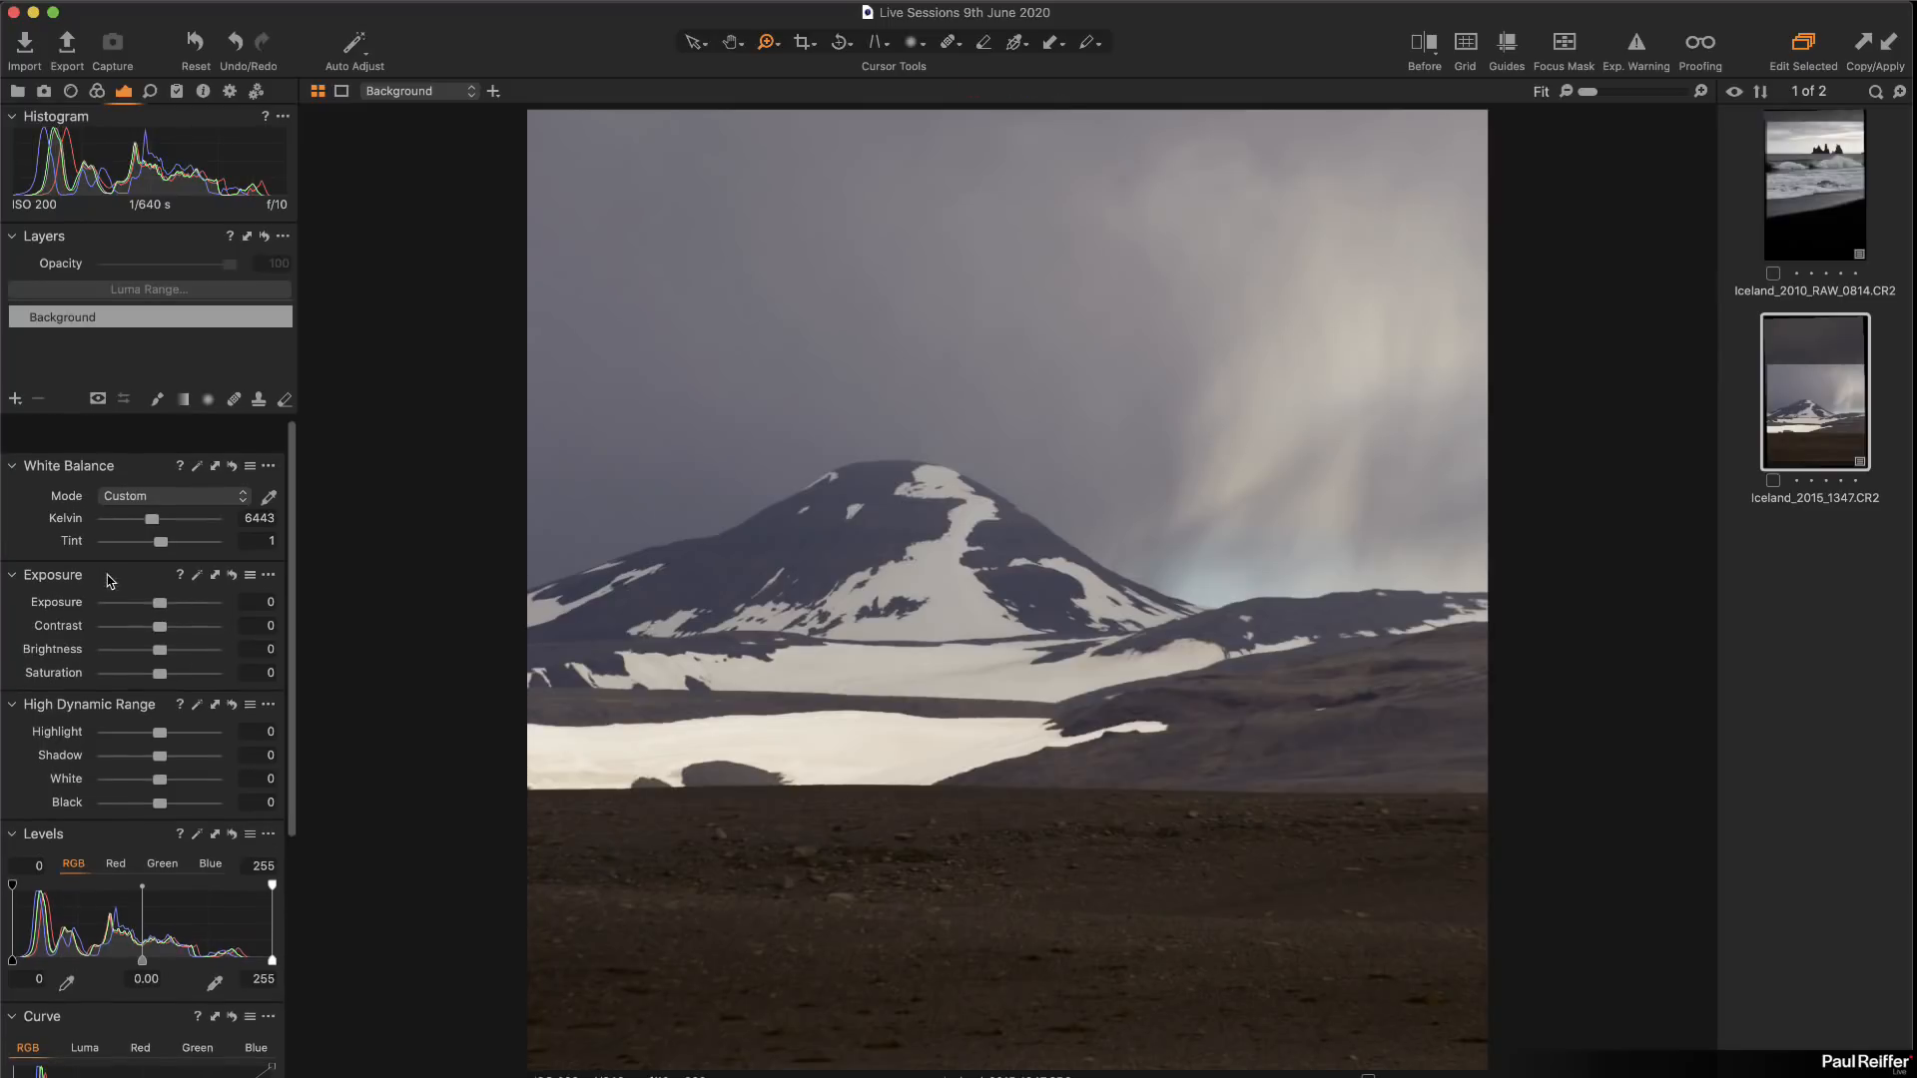
left_click(184, 400)
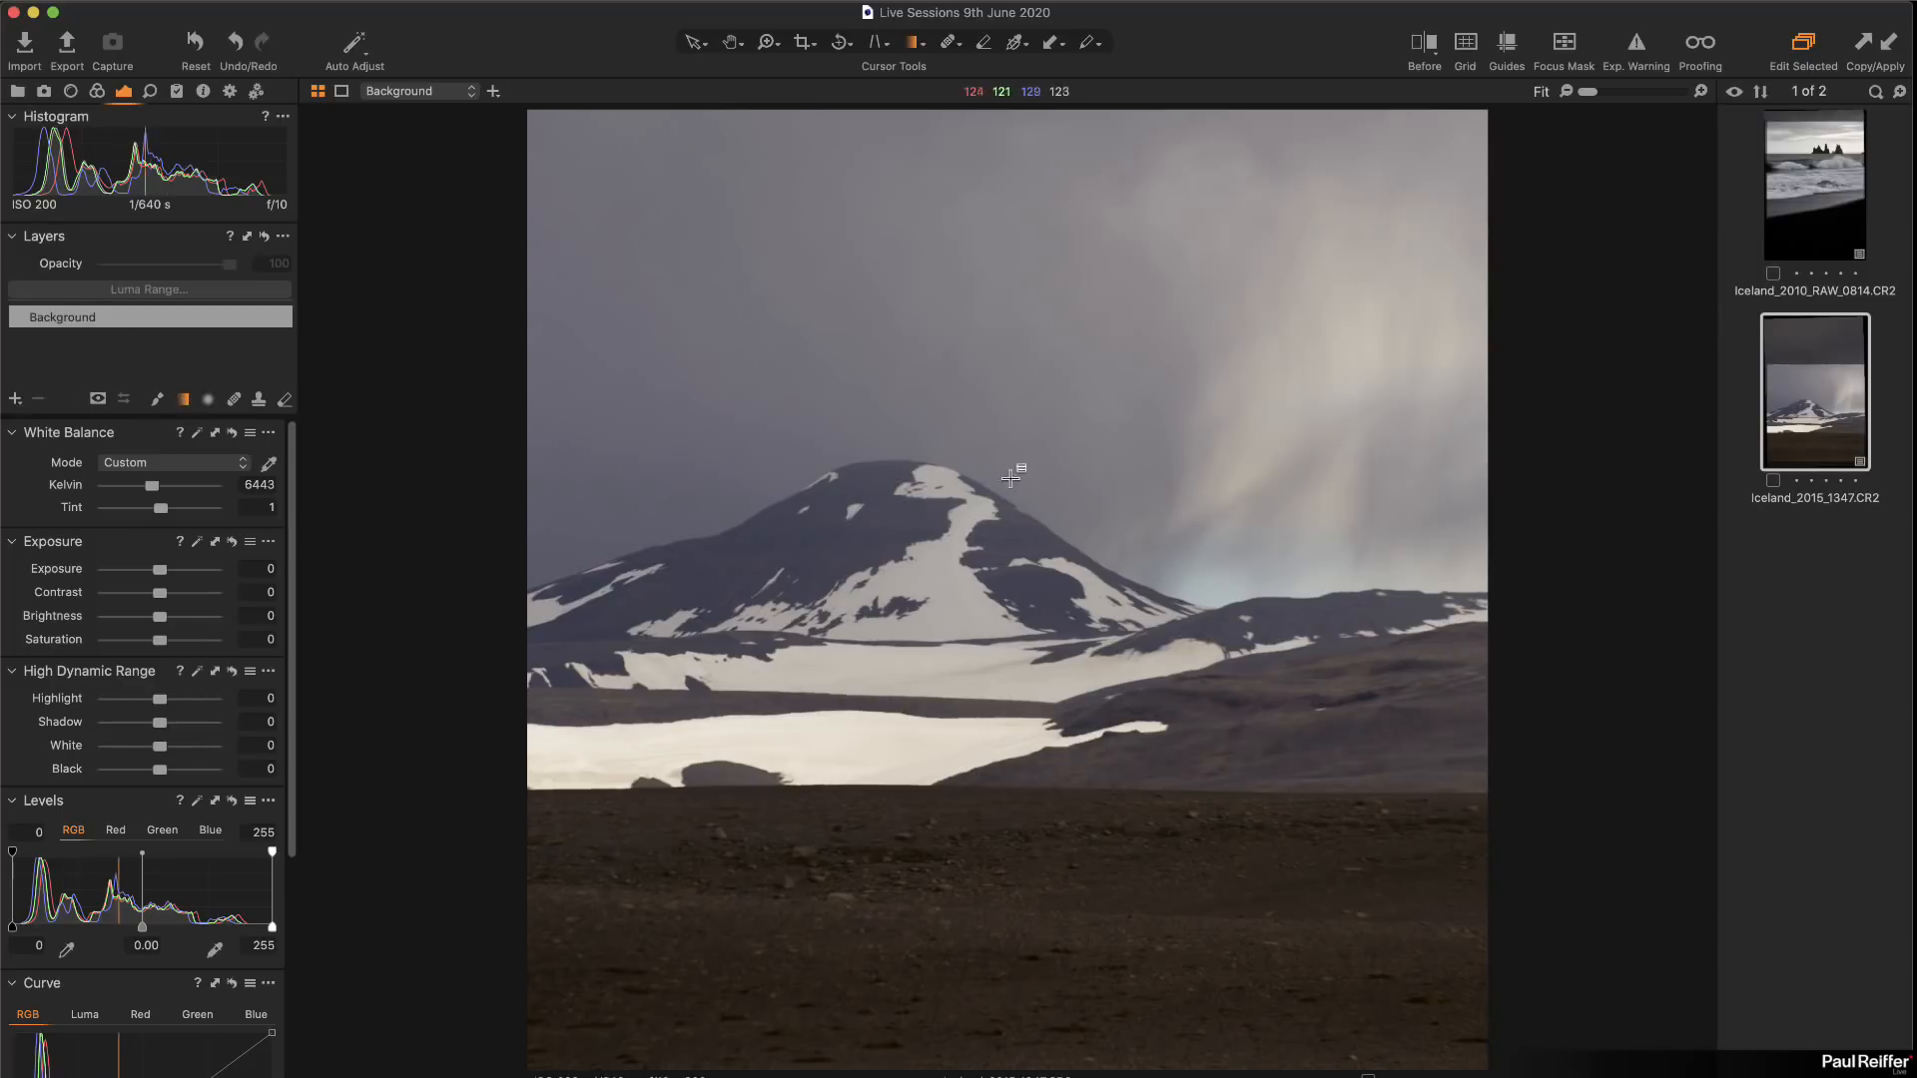
left_click_drag(980, 451, 976, 792)
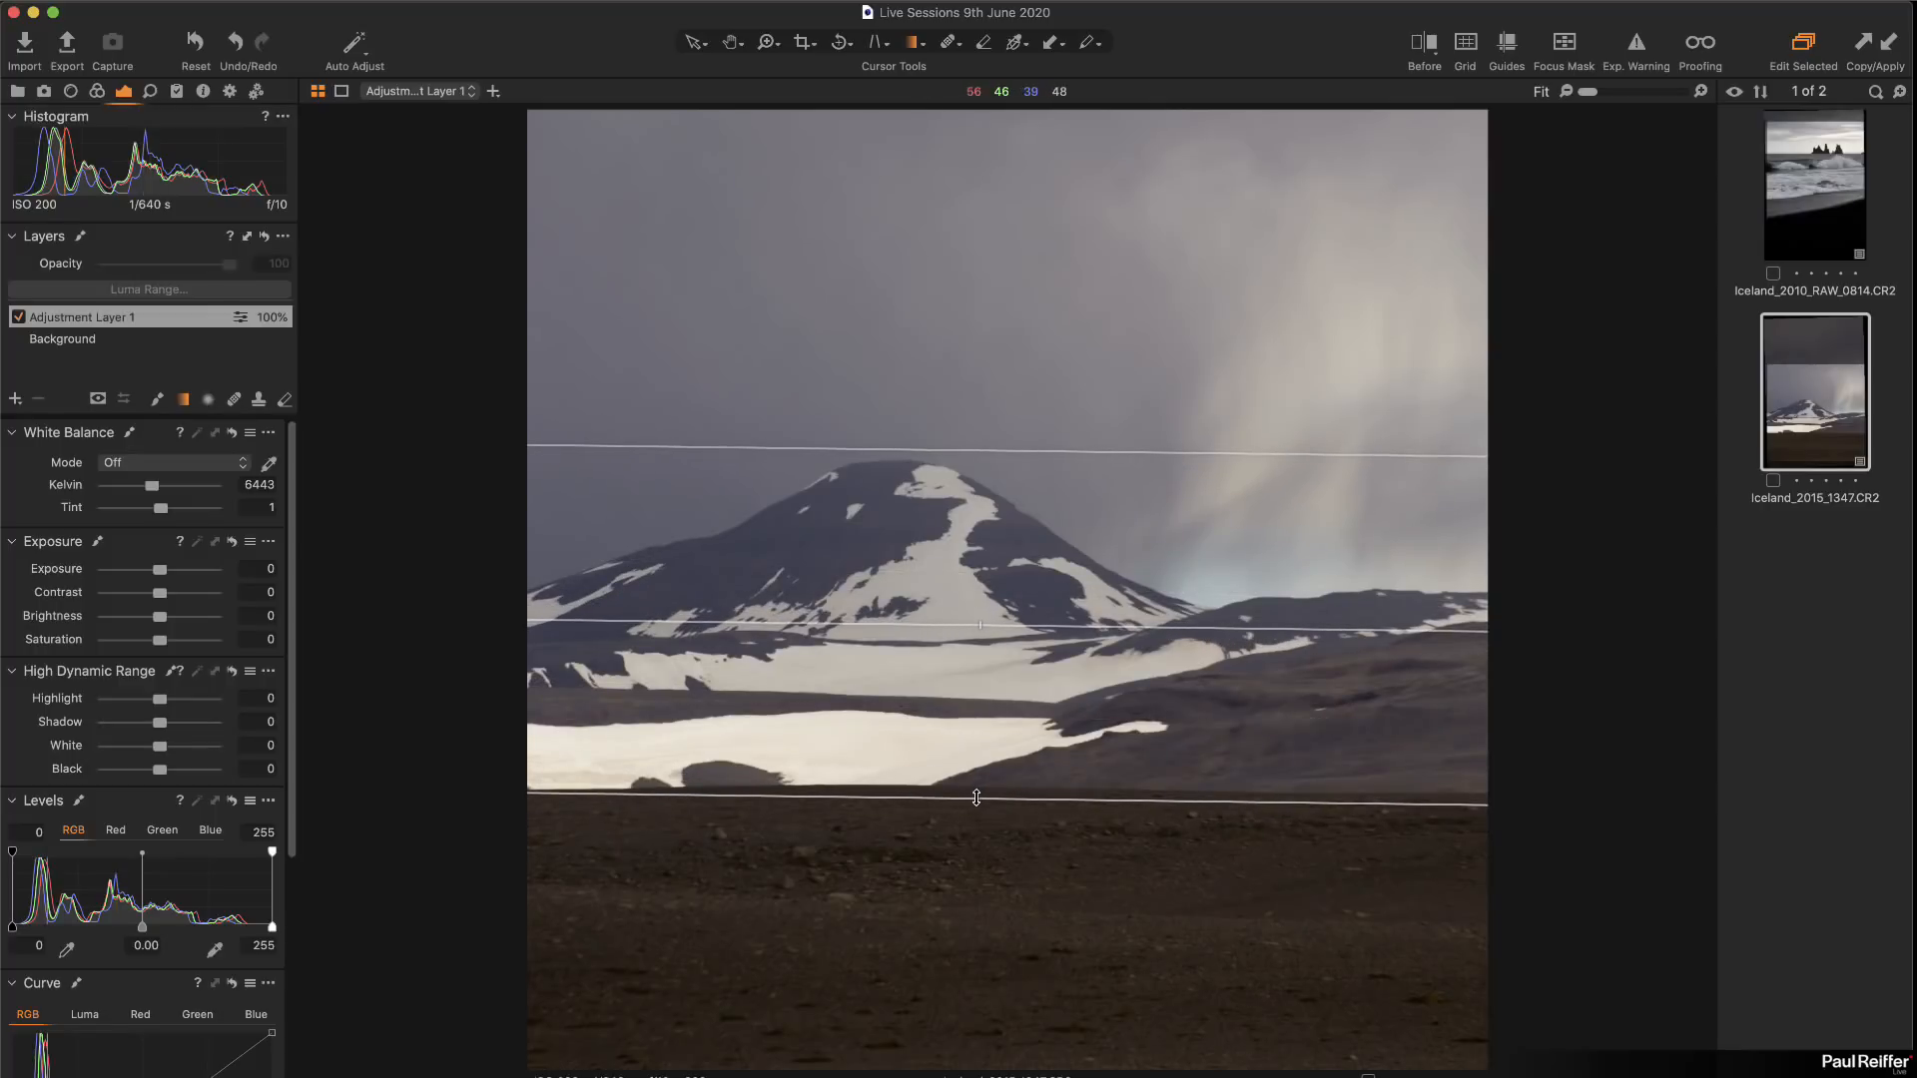
left_click_drag(1142, 530, 1147, 566)
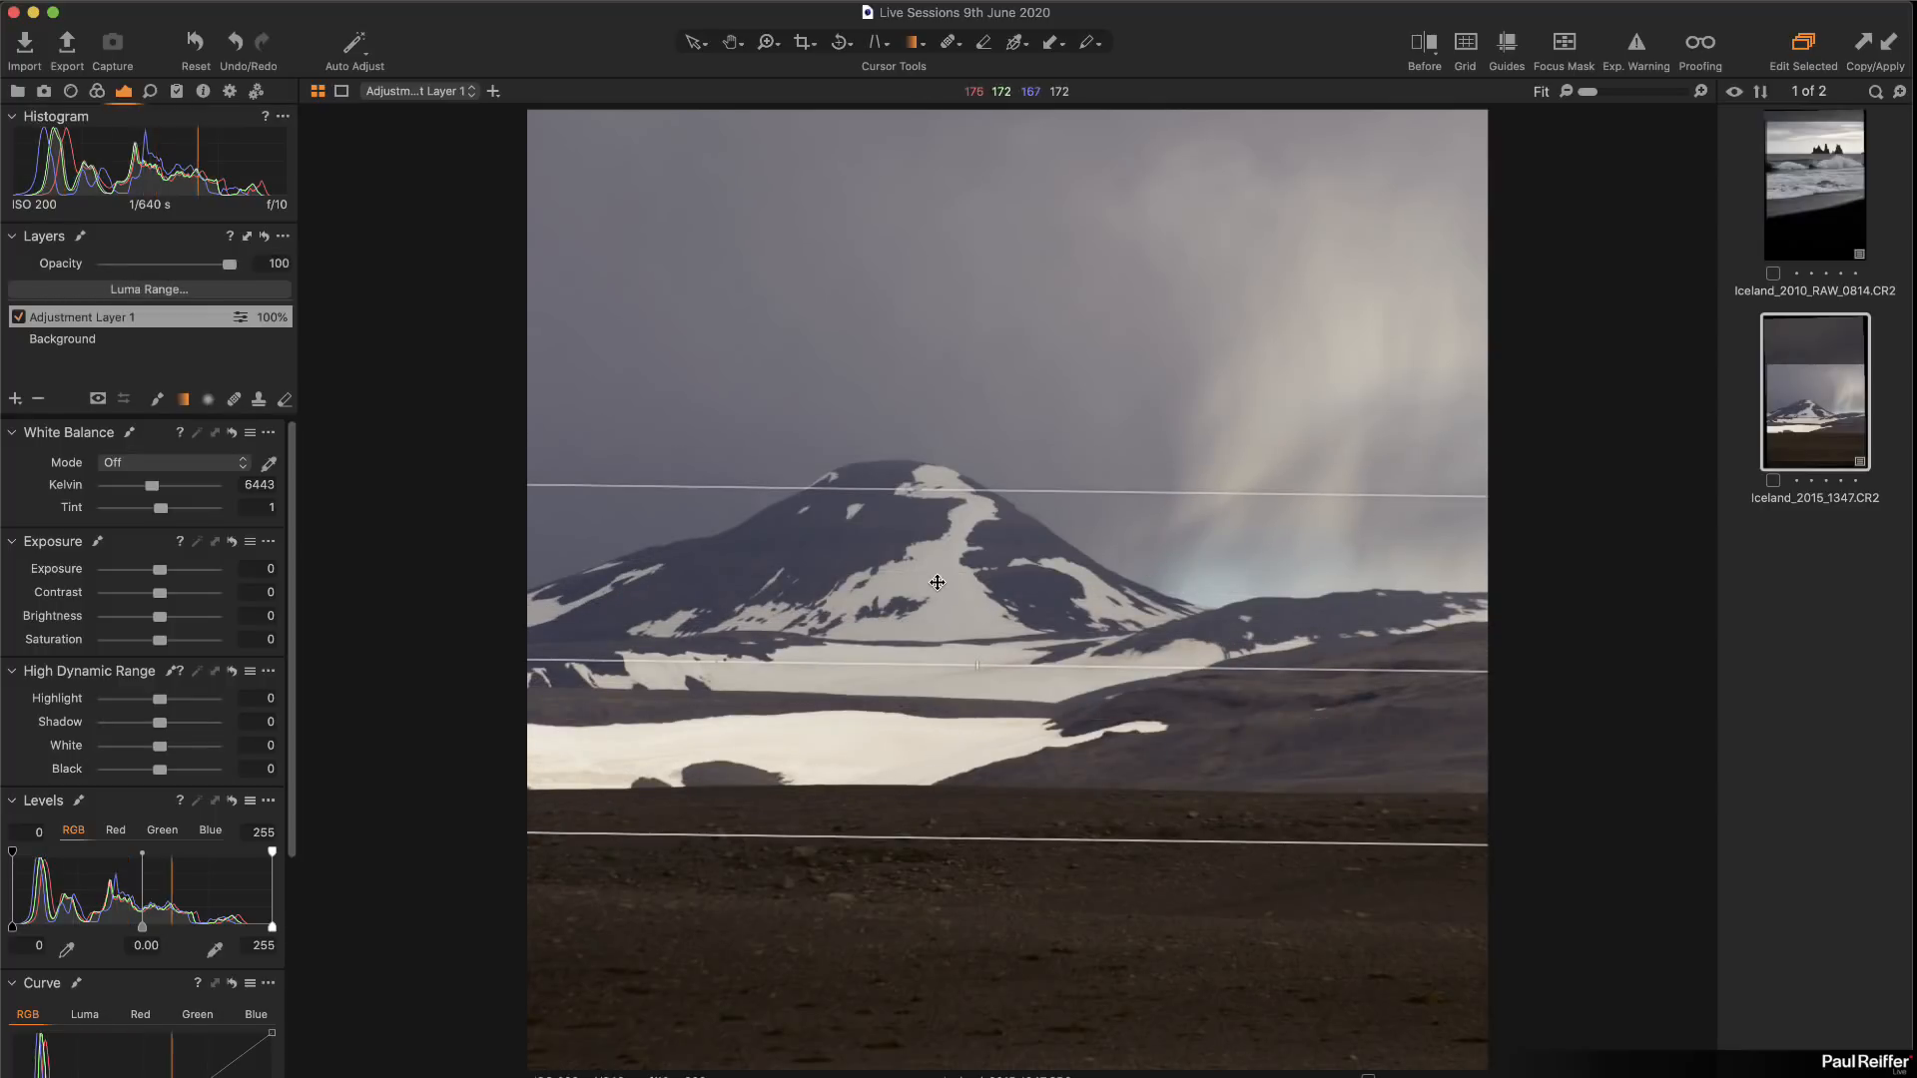
key("m")
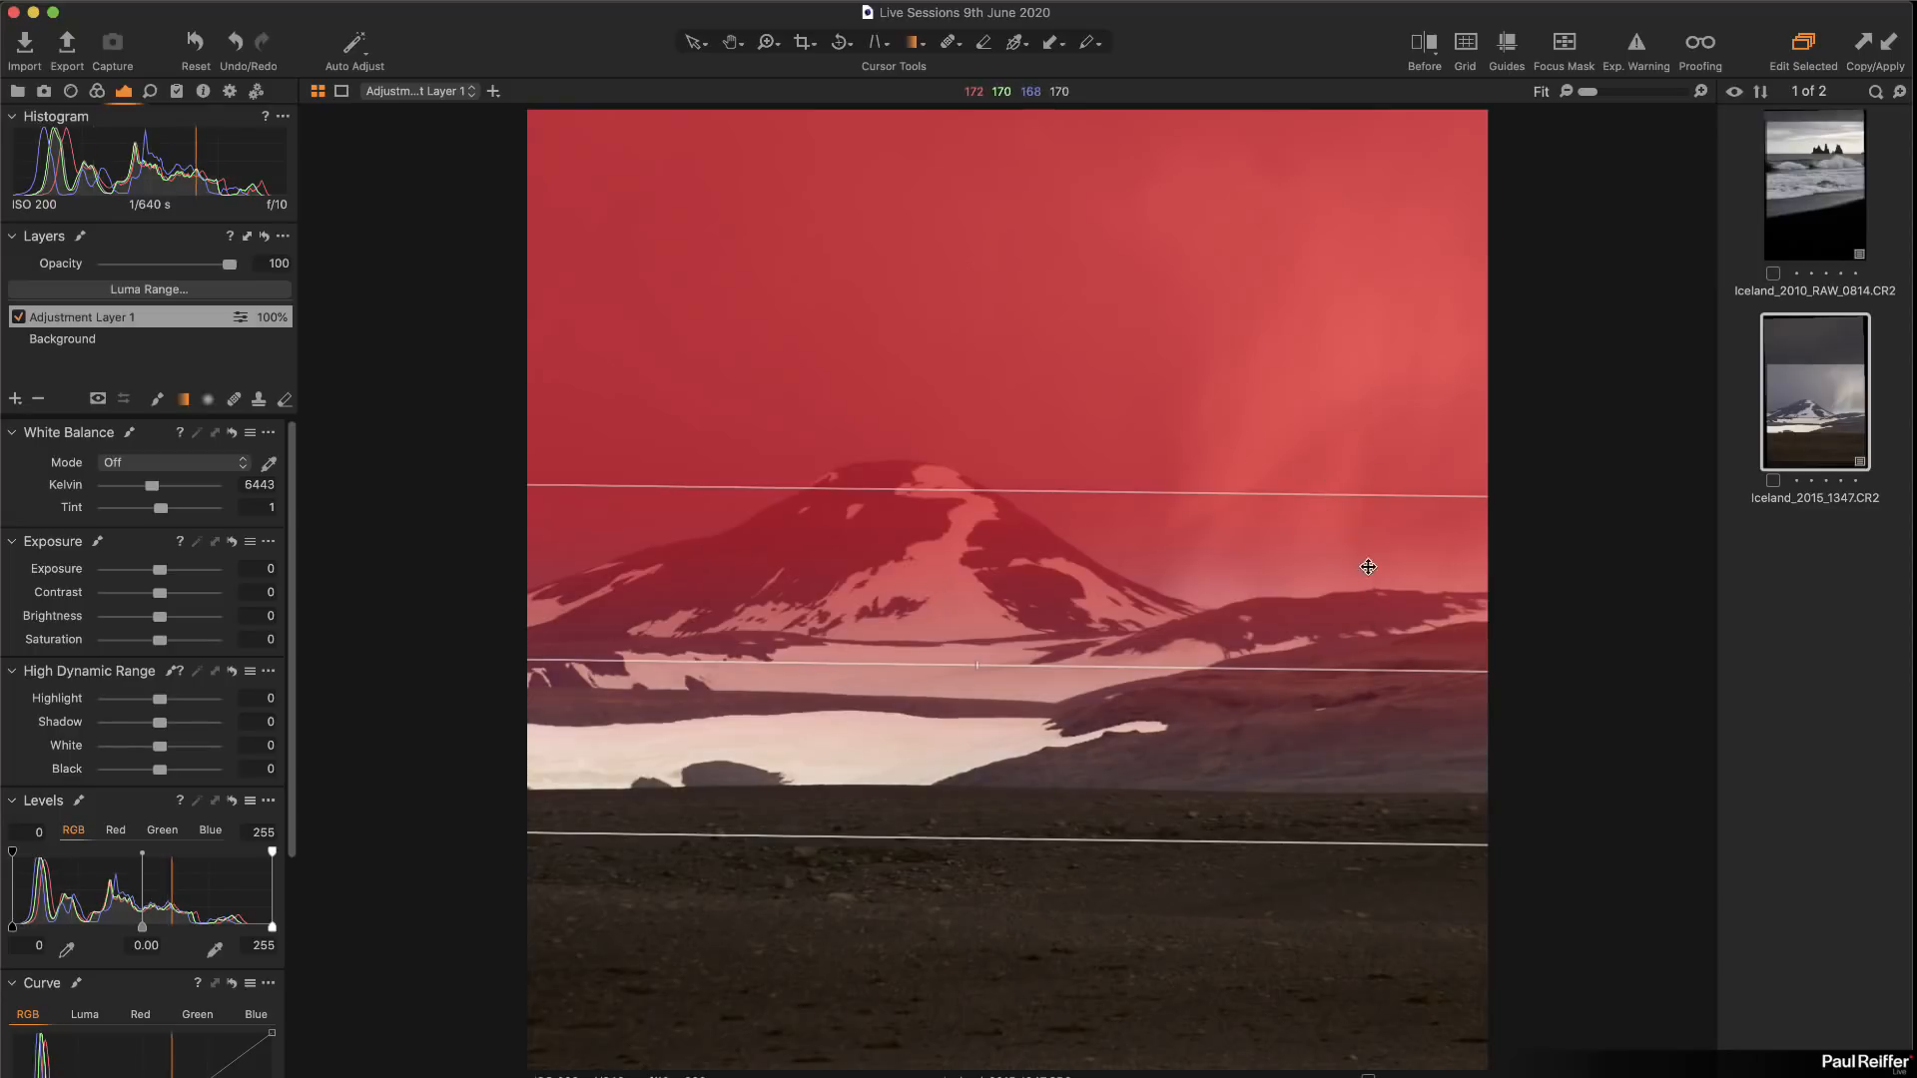
left_click_drag(1372, 672, 1363, 725)
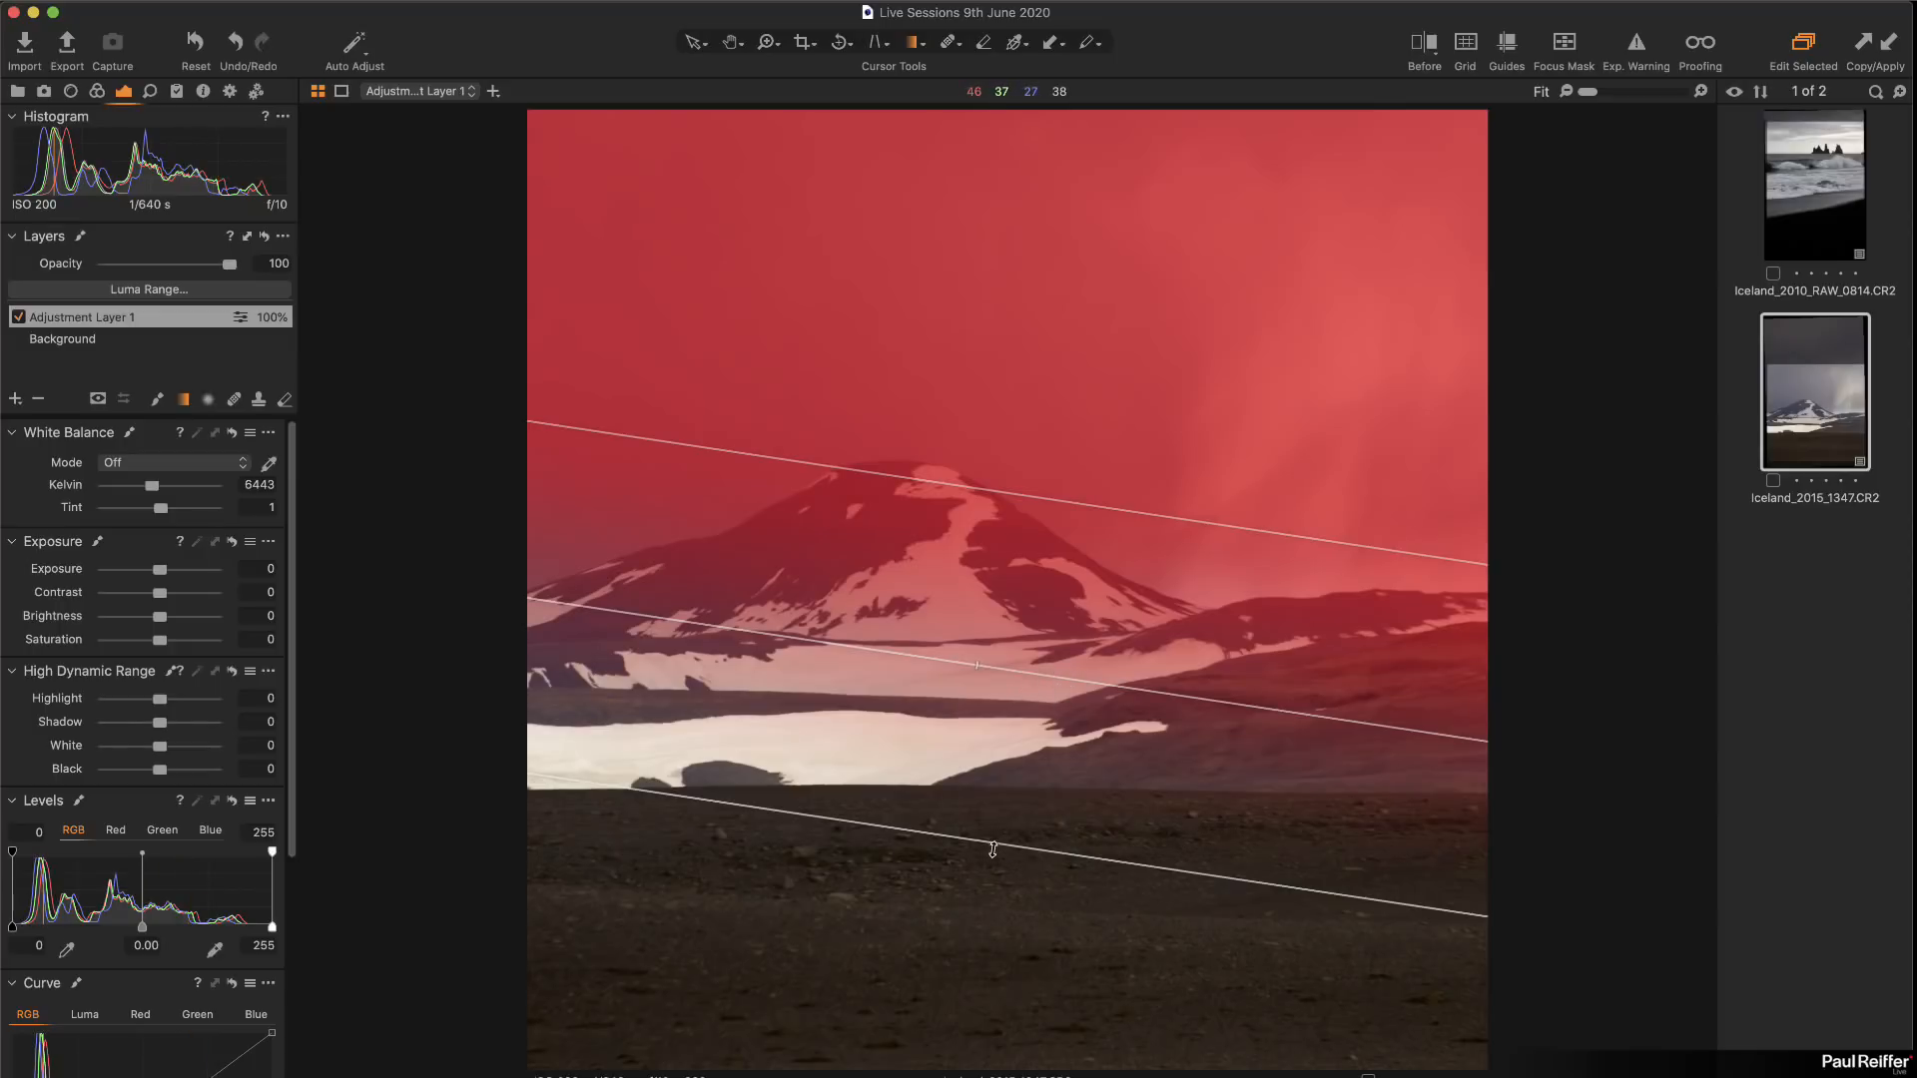
left_click_drag(997, 845, 1034, 827)
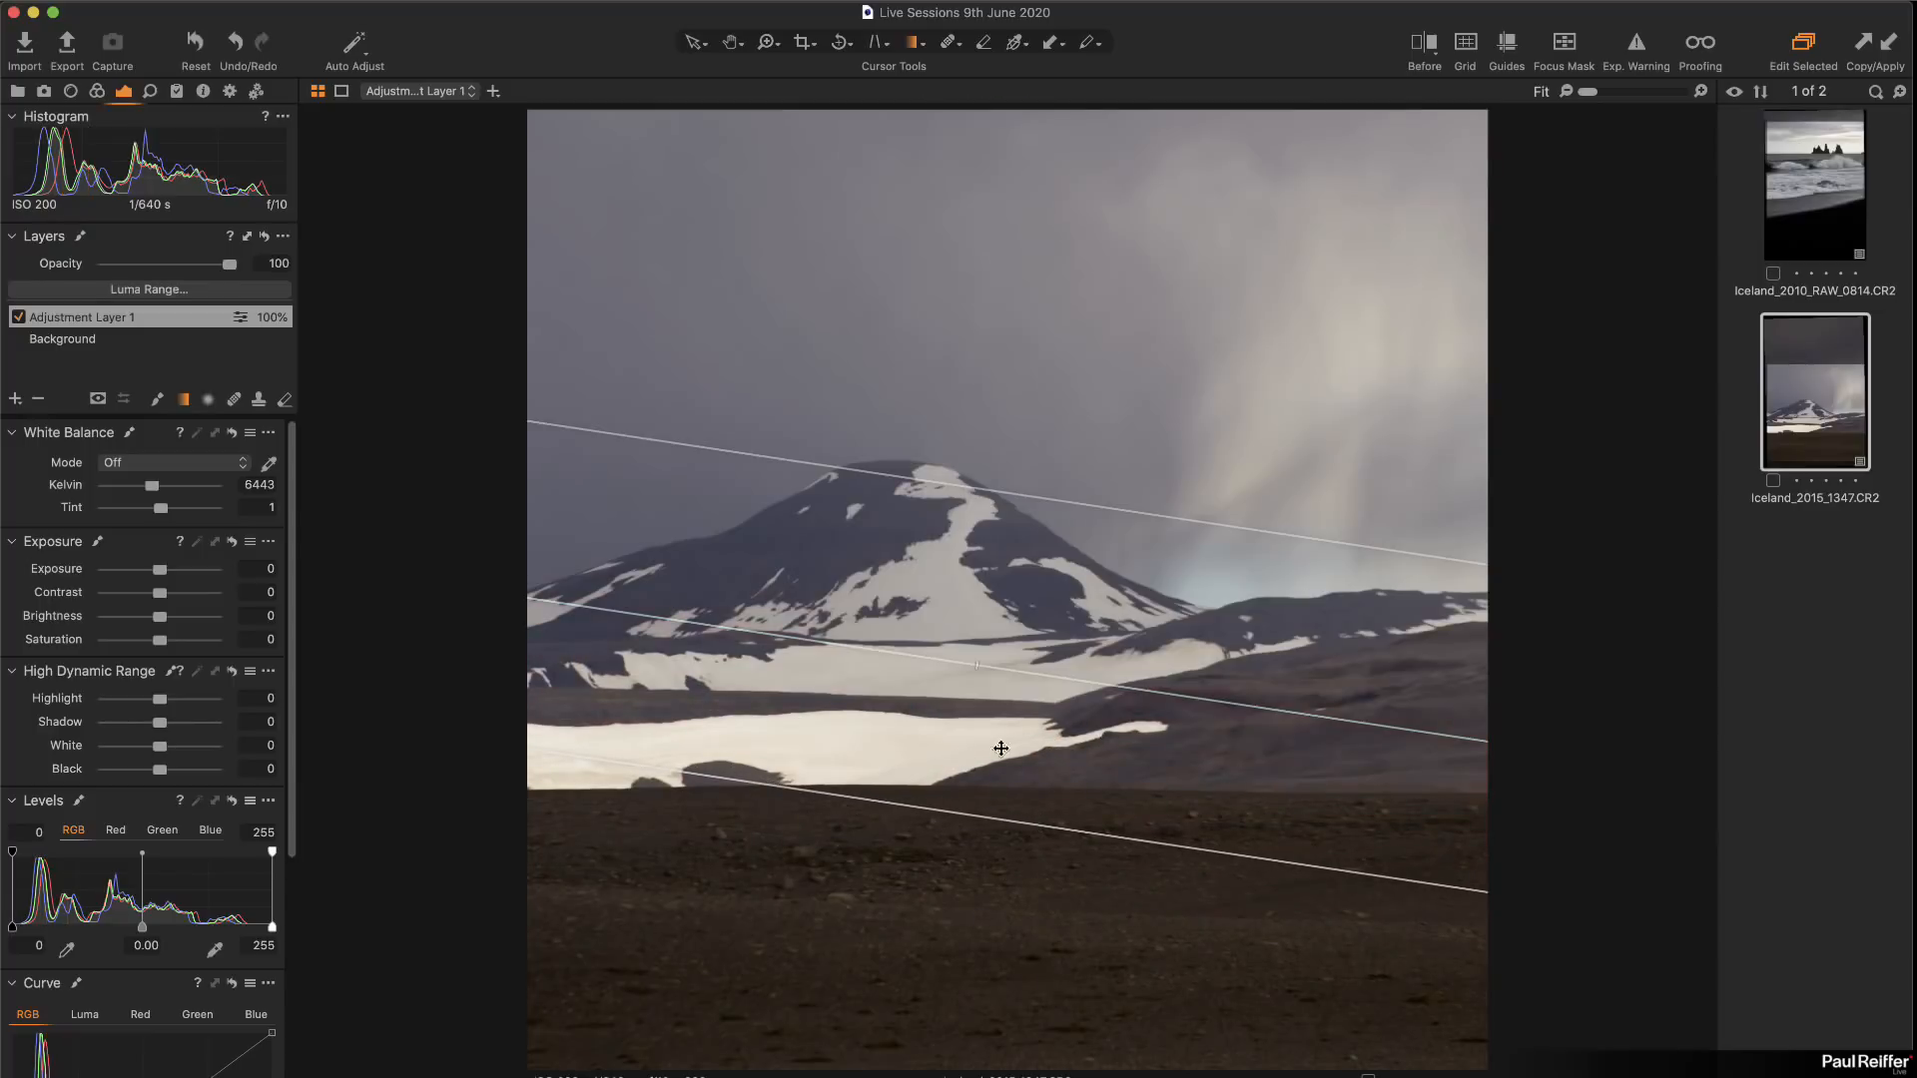
Step: Raise the mountain photo's gradient layer Clarity to 77 using the Natural method
scroll(160, 848, "down", 5)
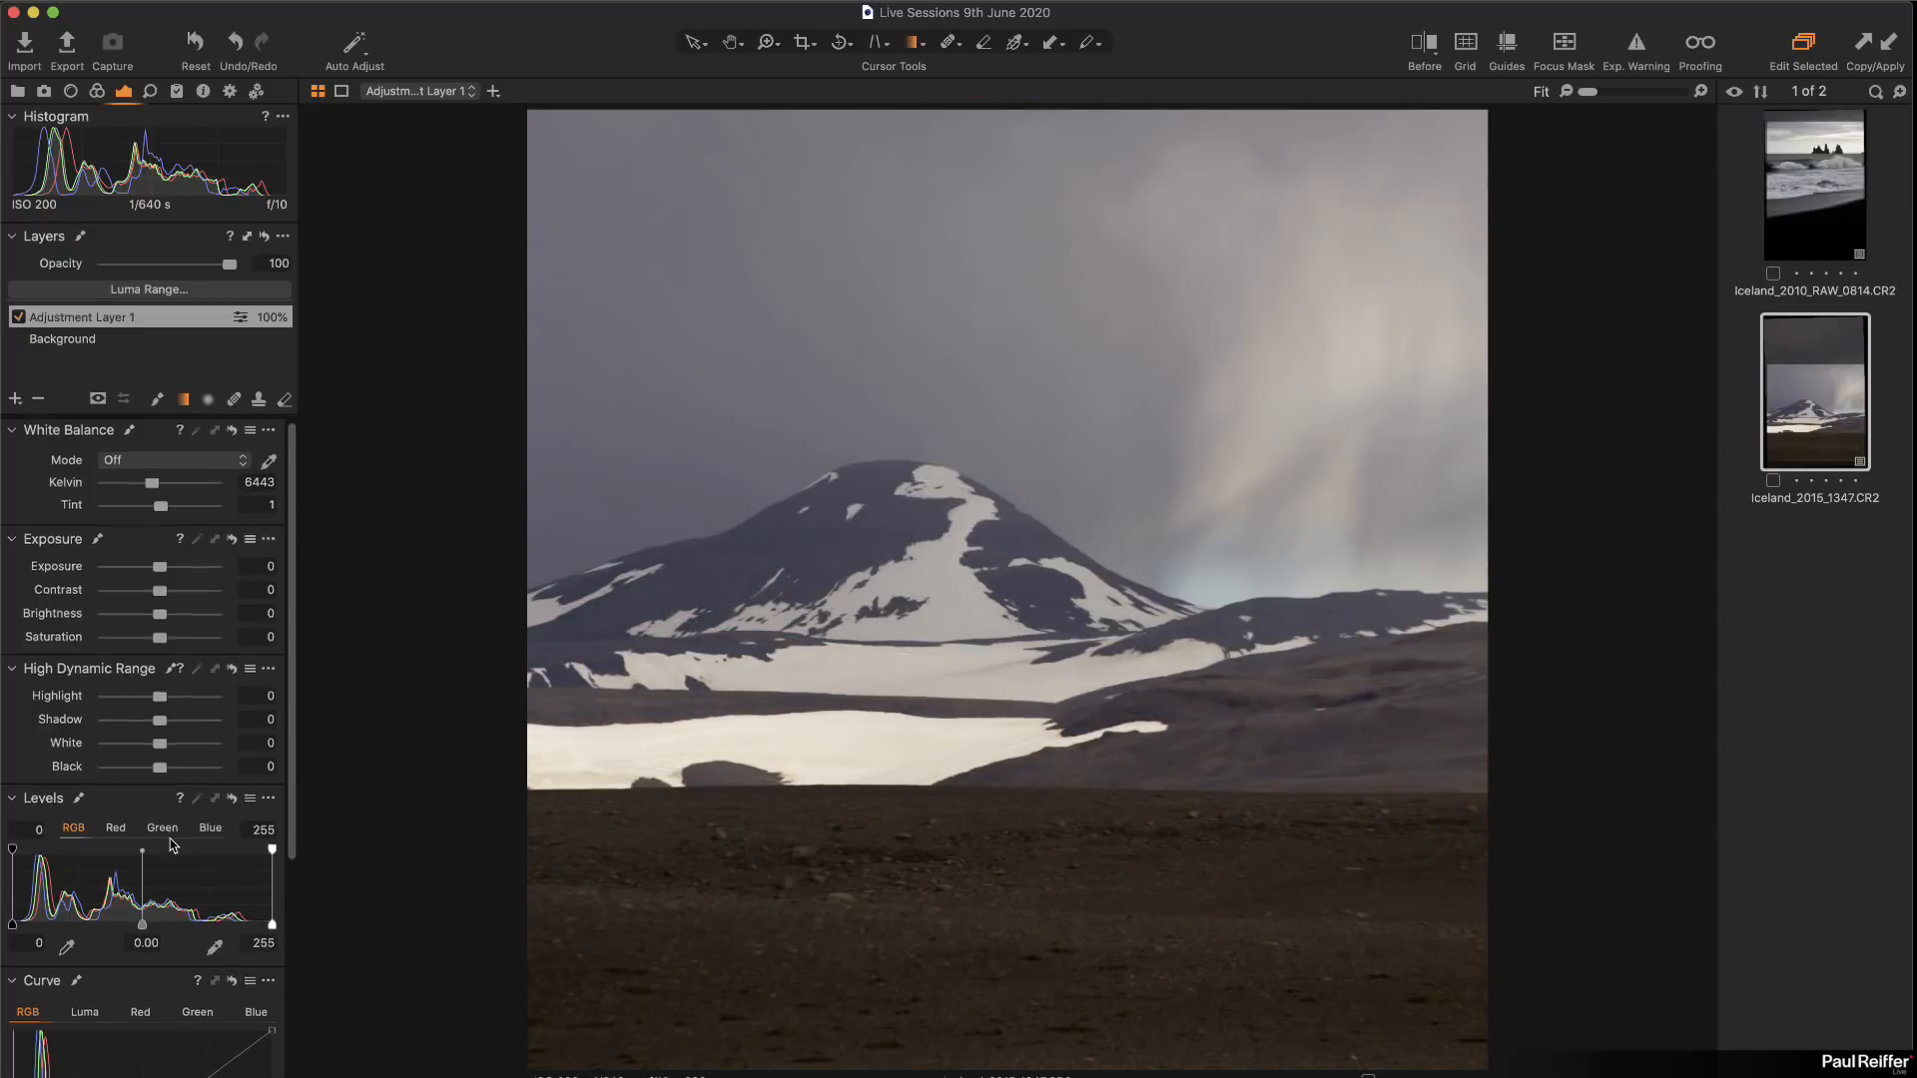
scroll(174, 846, "down", 3)
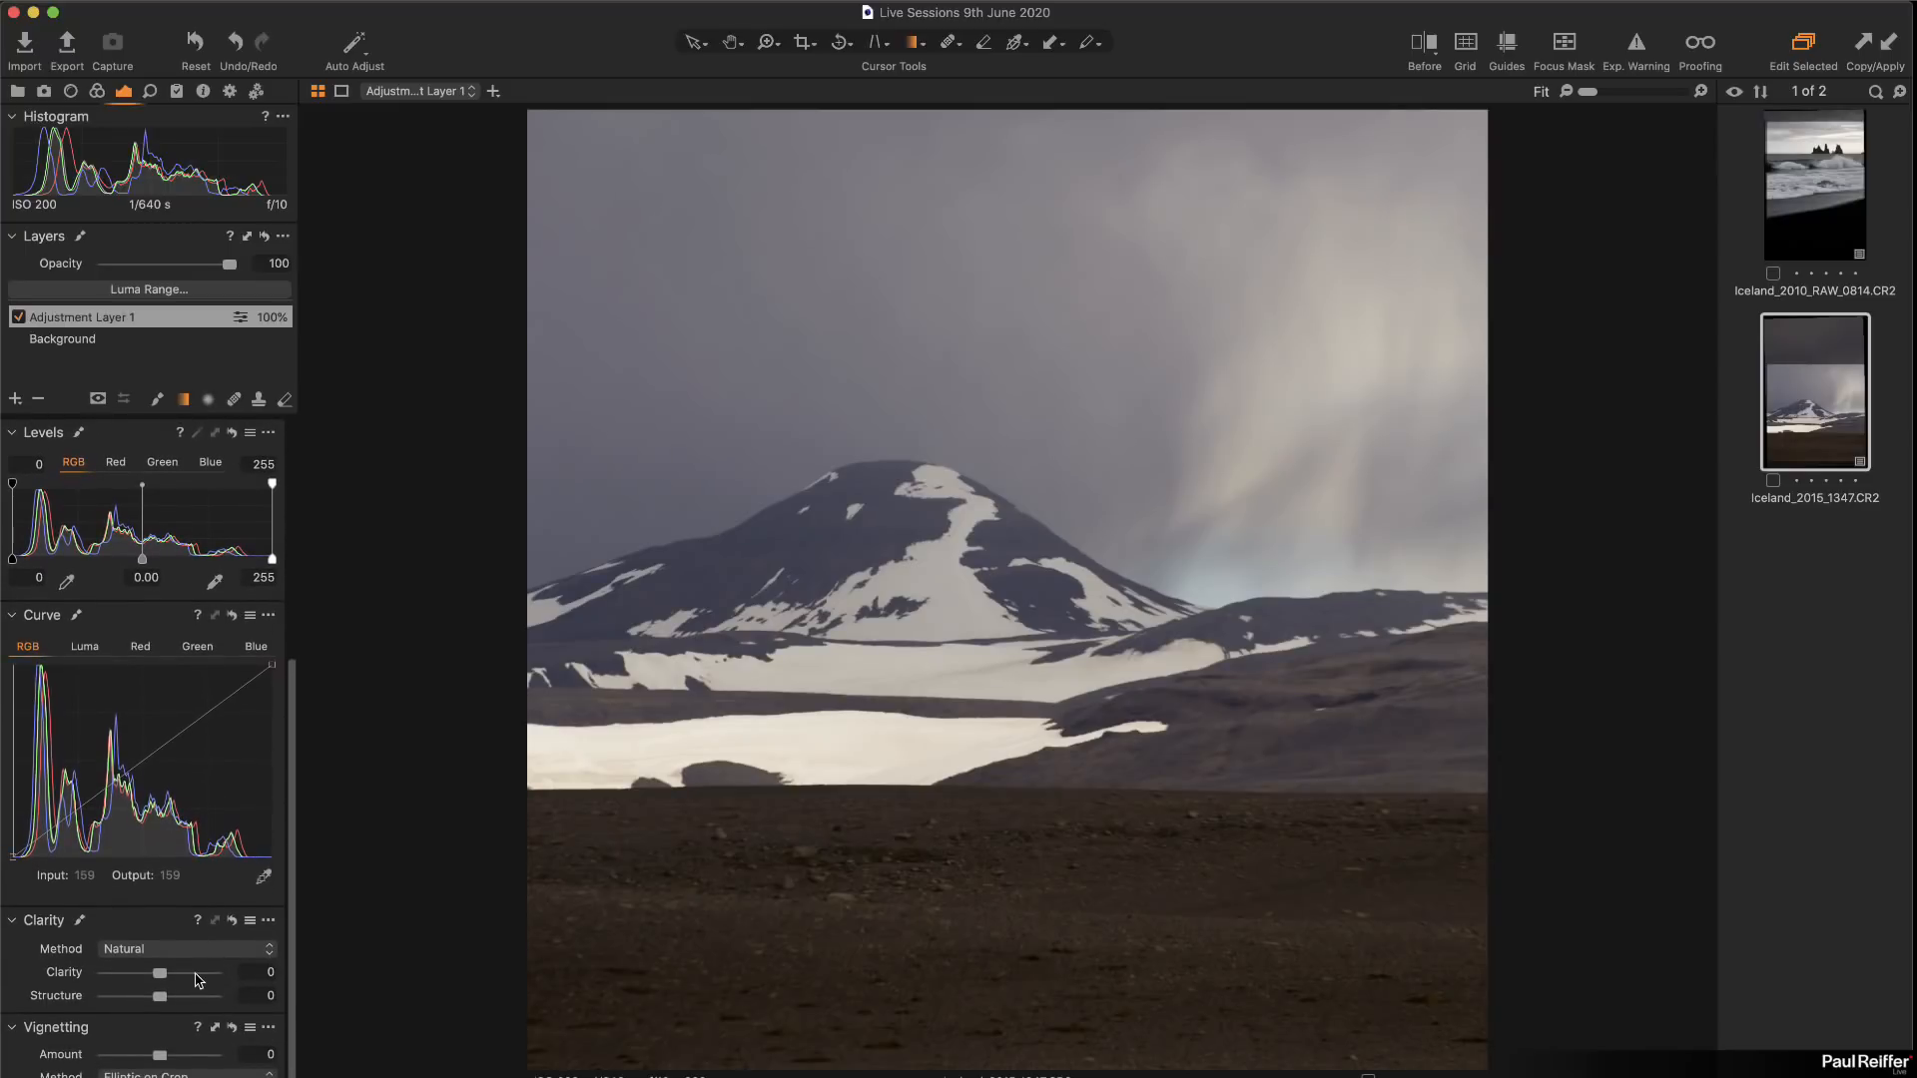
left_click_drag(197, 980, 204, 978)
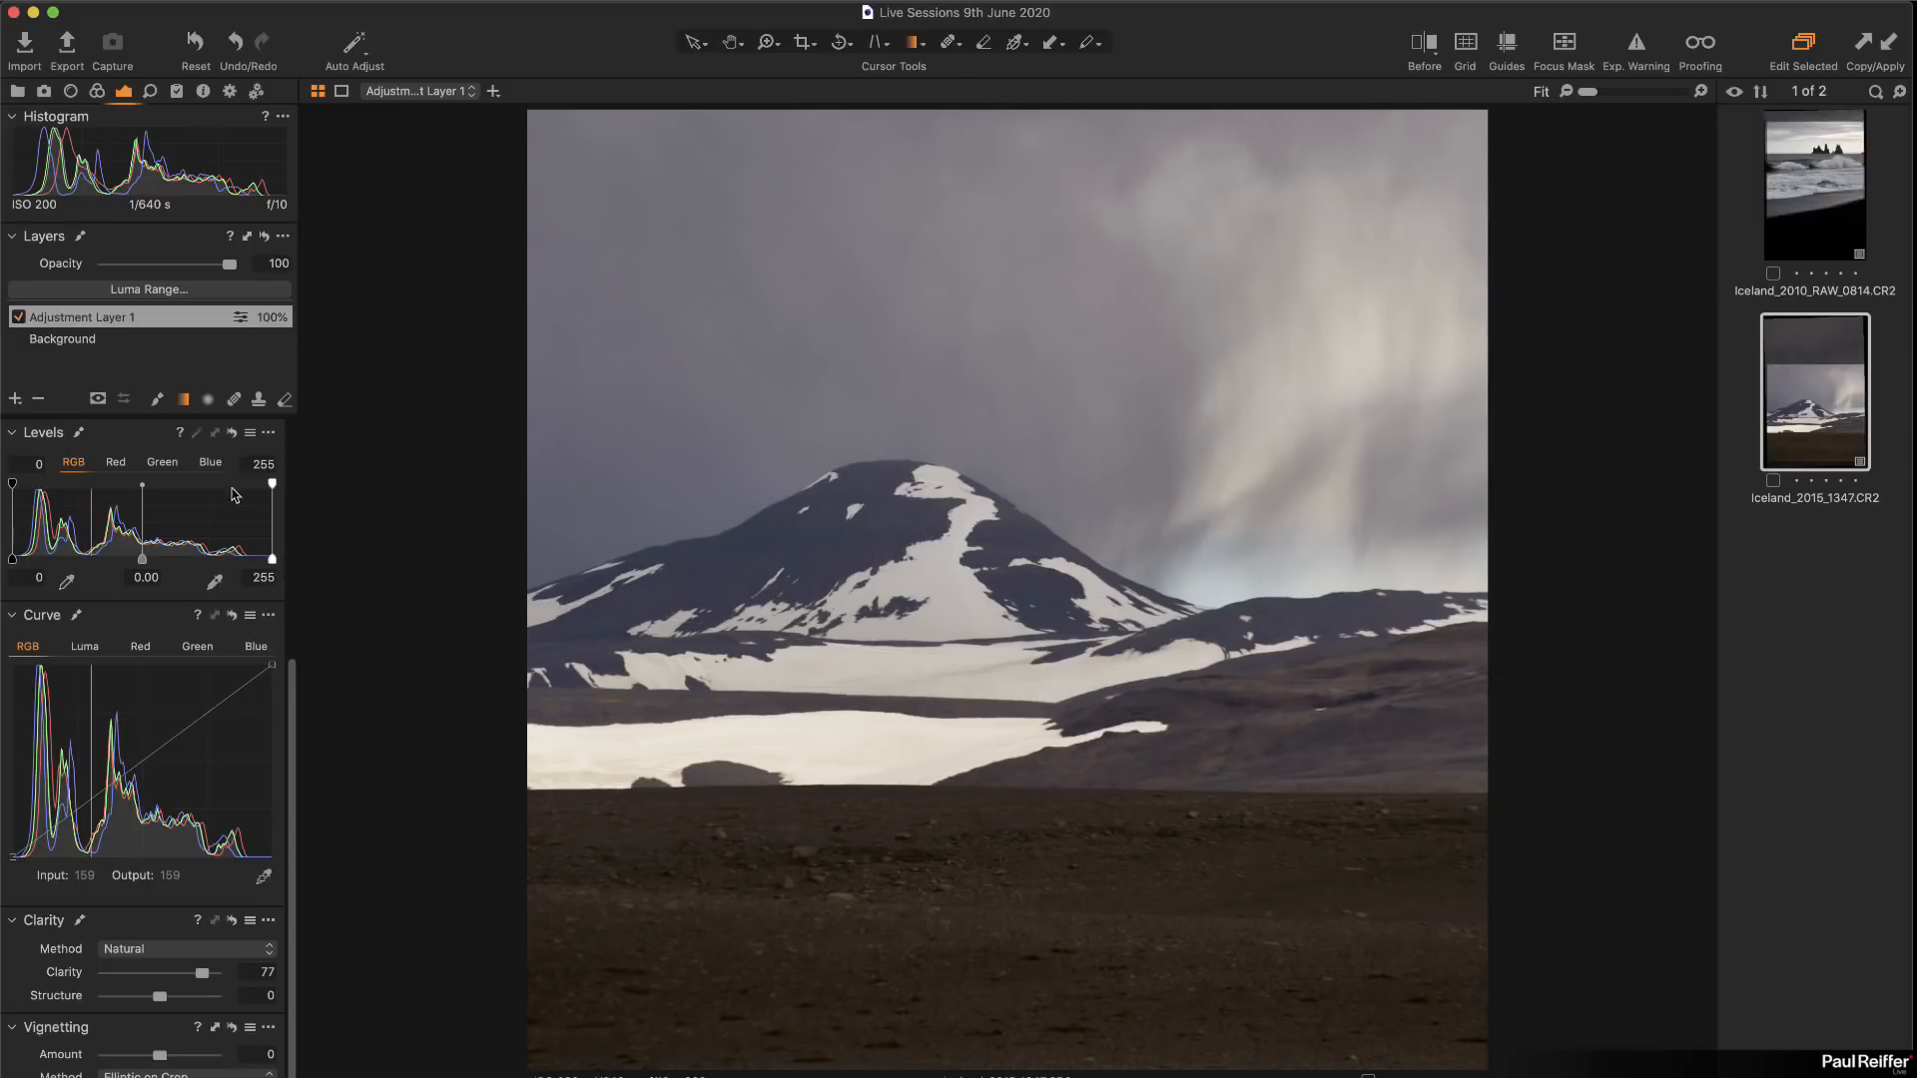
Step: Tighten the mountain photo's Background RGB Levels, setting the input black point to 3 and the input white point to 245
left_click(80, 339)
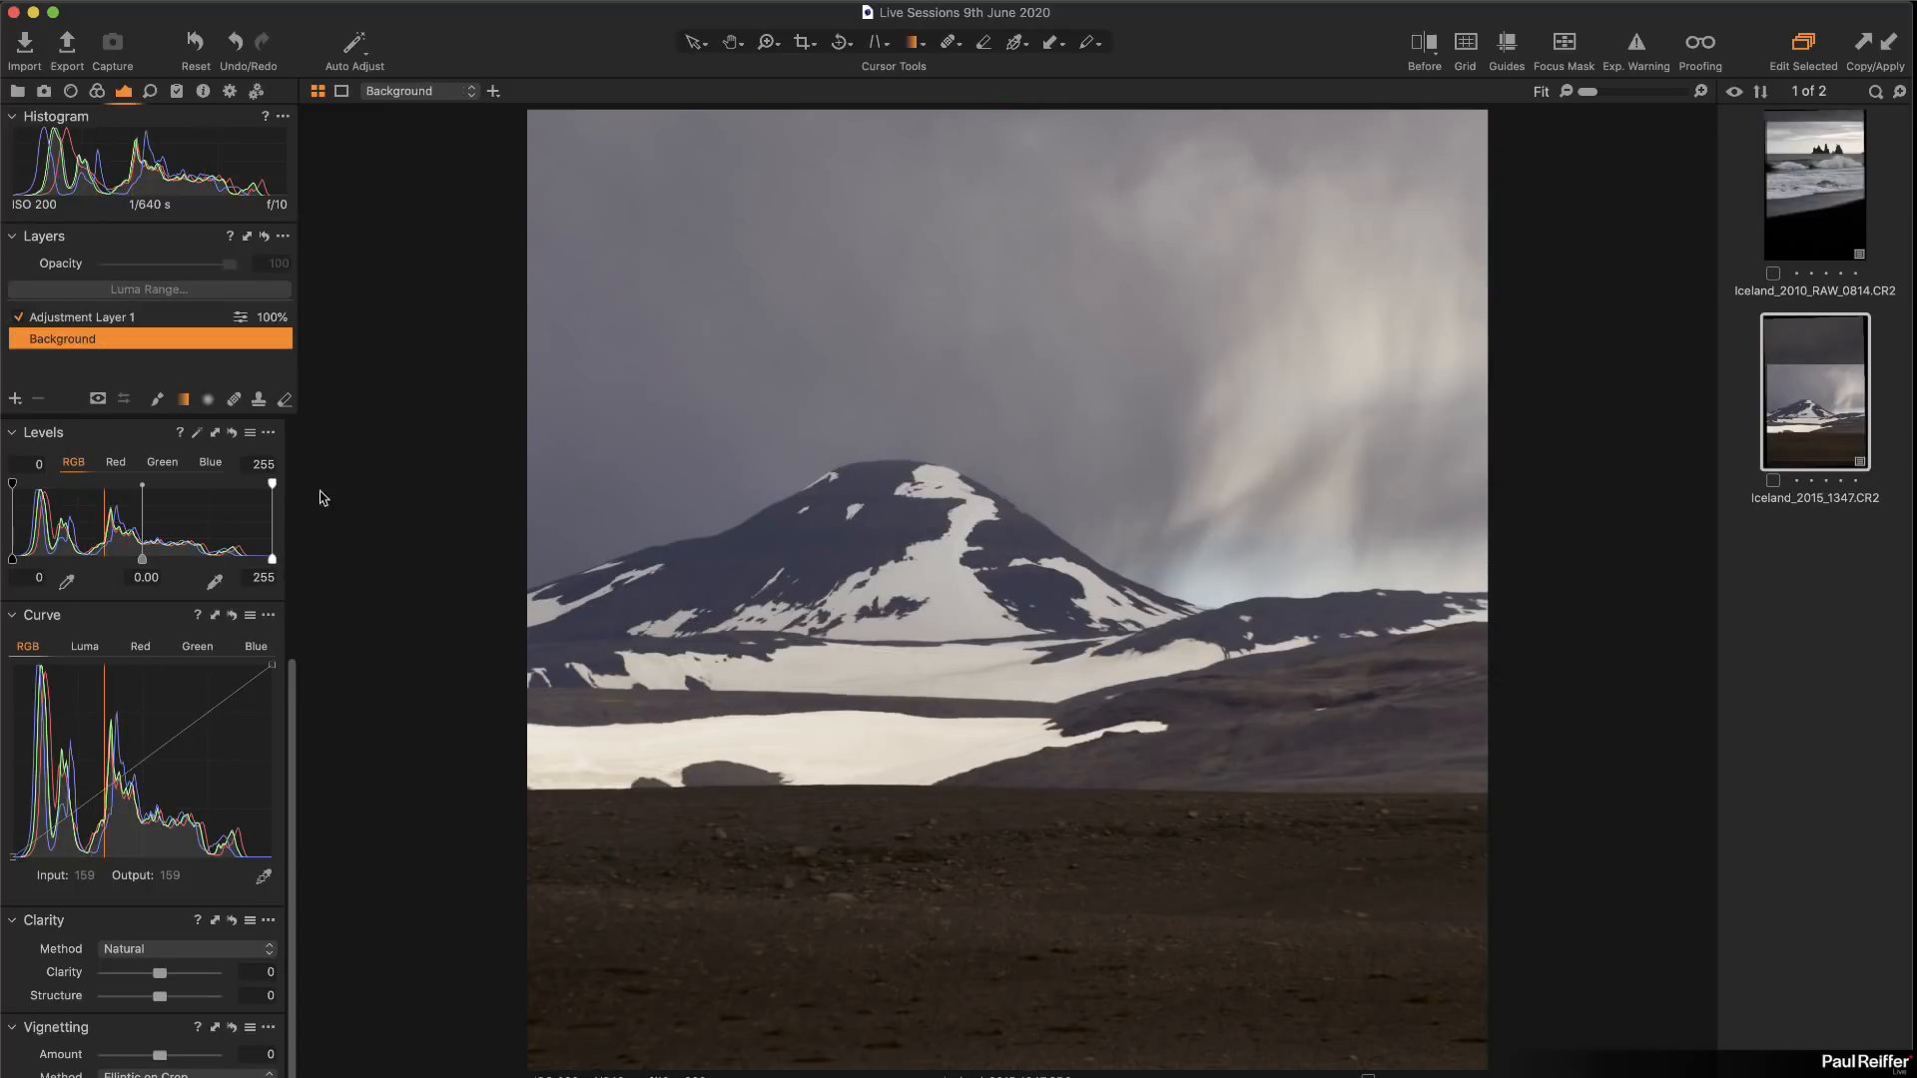
left_click_drag(271, 559, 262, 559)
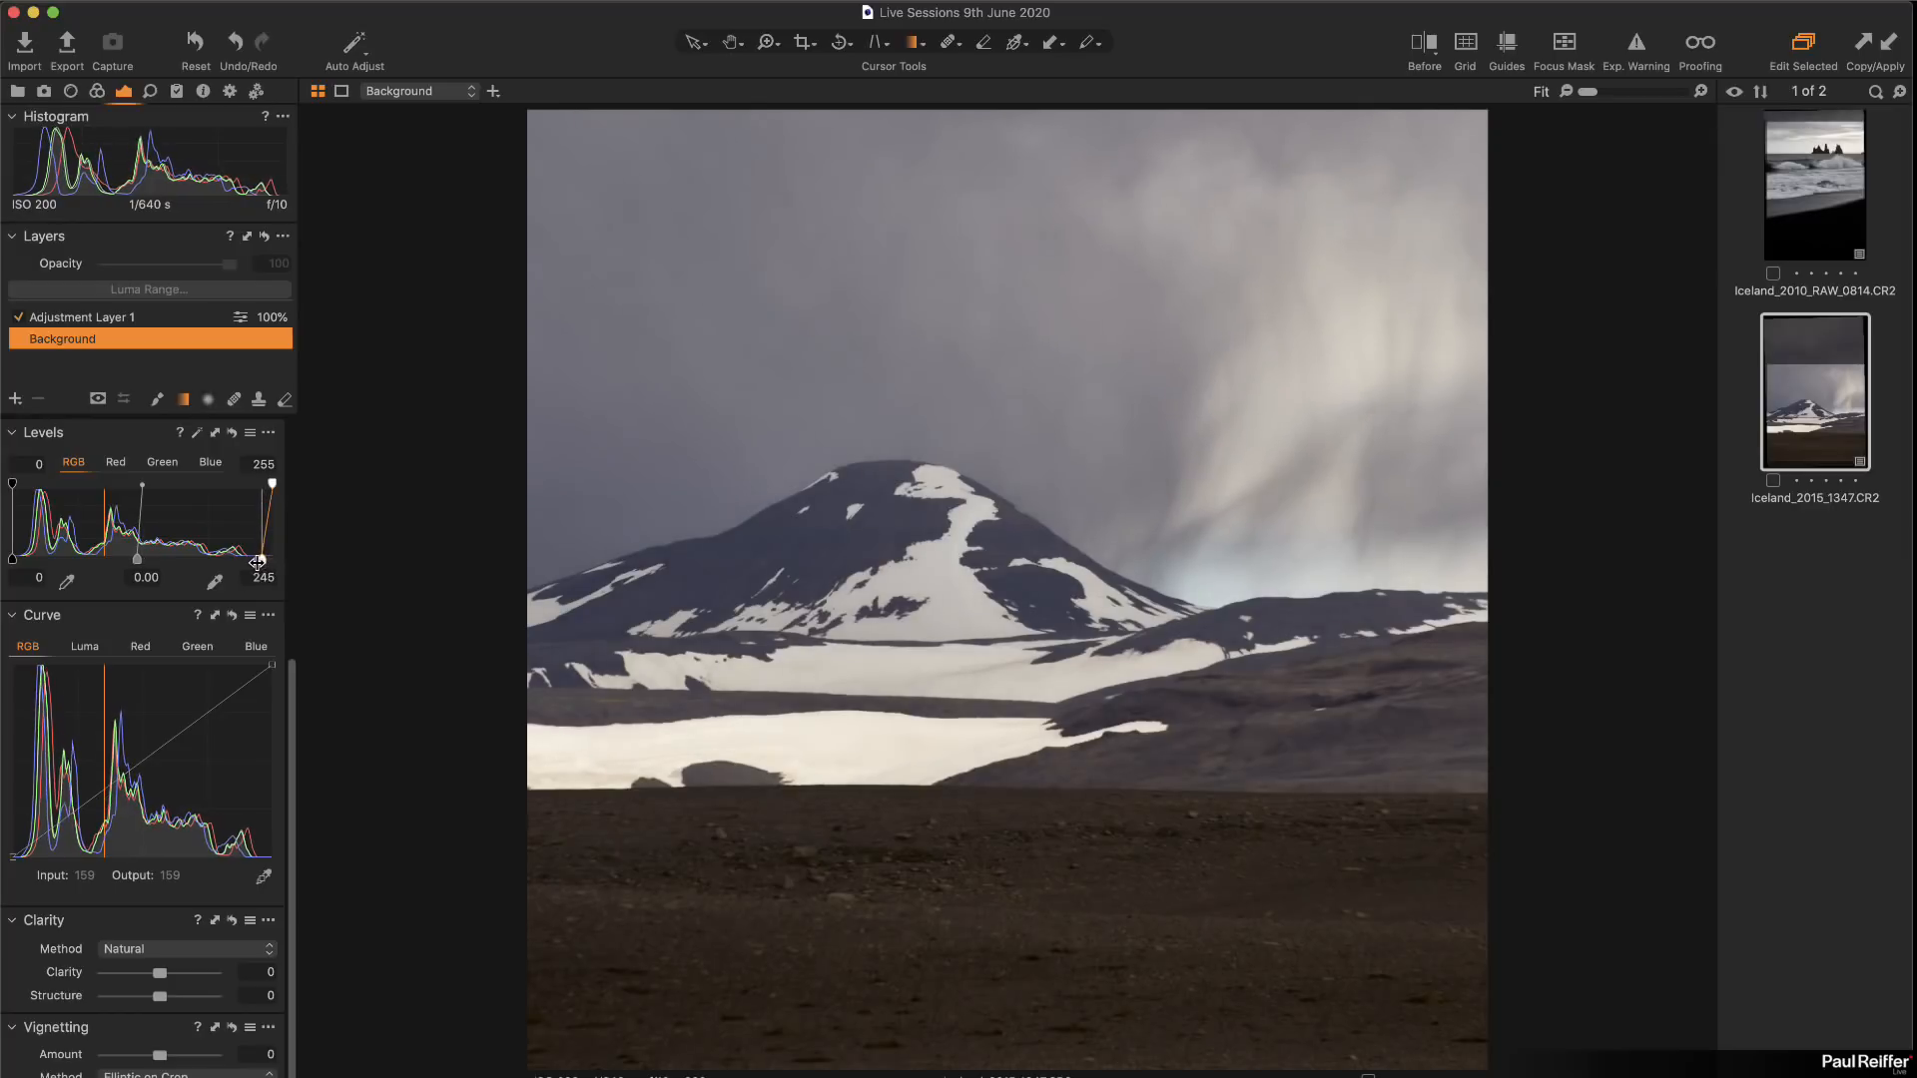
left_click_drag(9, 559, 15, 559)
Step: Set the mountain photo's High Dynamic Range to Highlight 13, Shadow -19, White 12 and Black -8
scroll(117, 592, "up", 2)
scroll(150, 619, "up", 5)
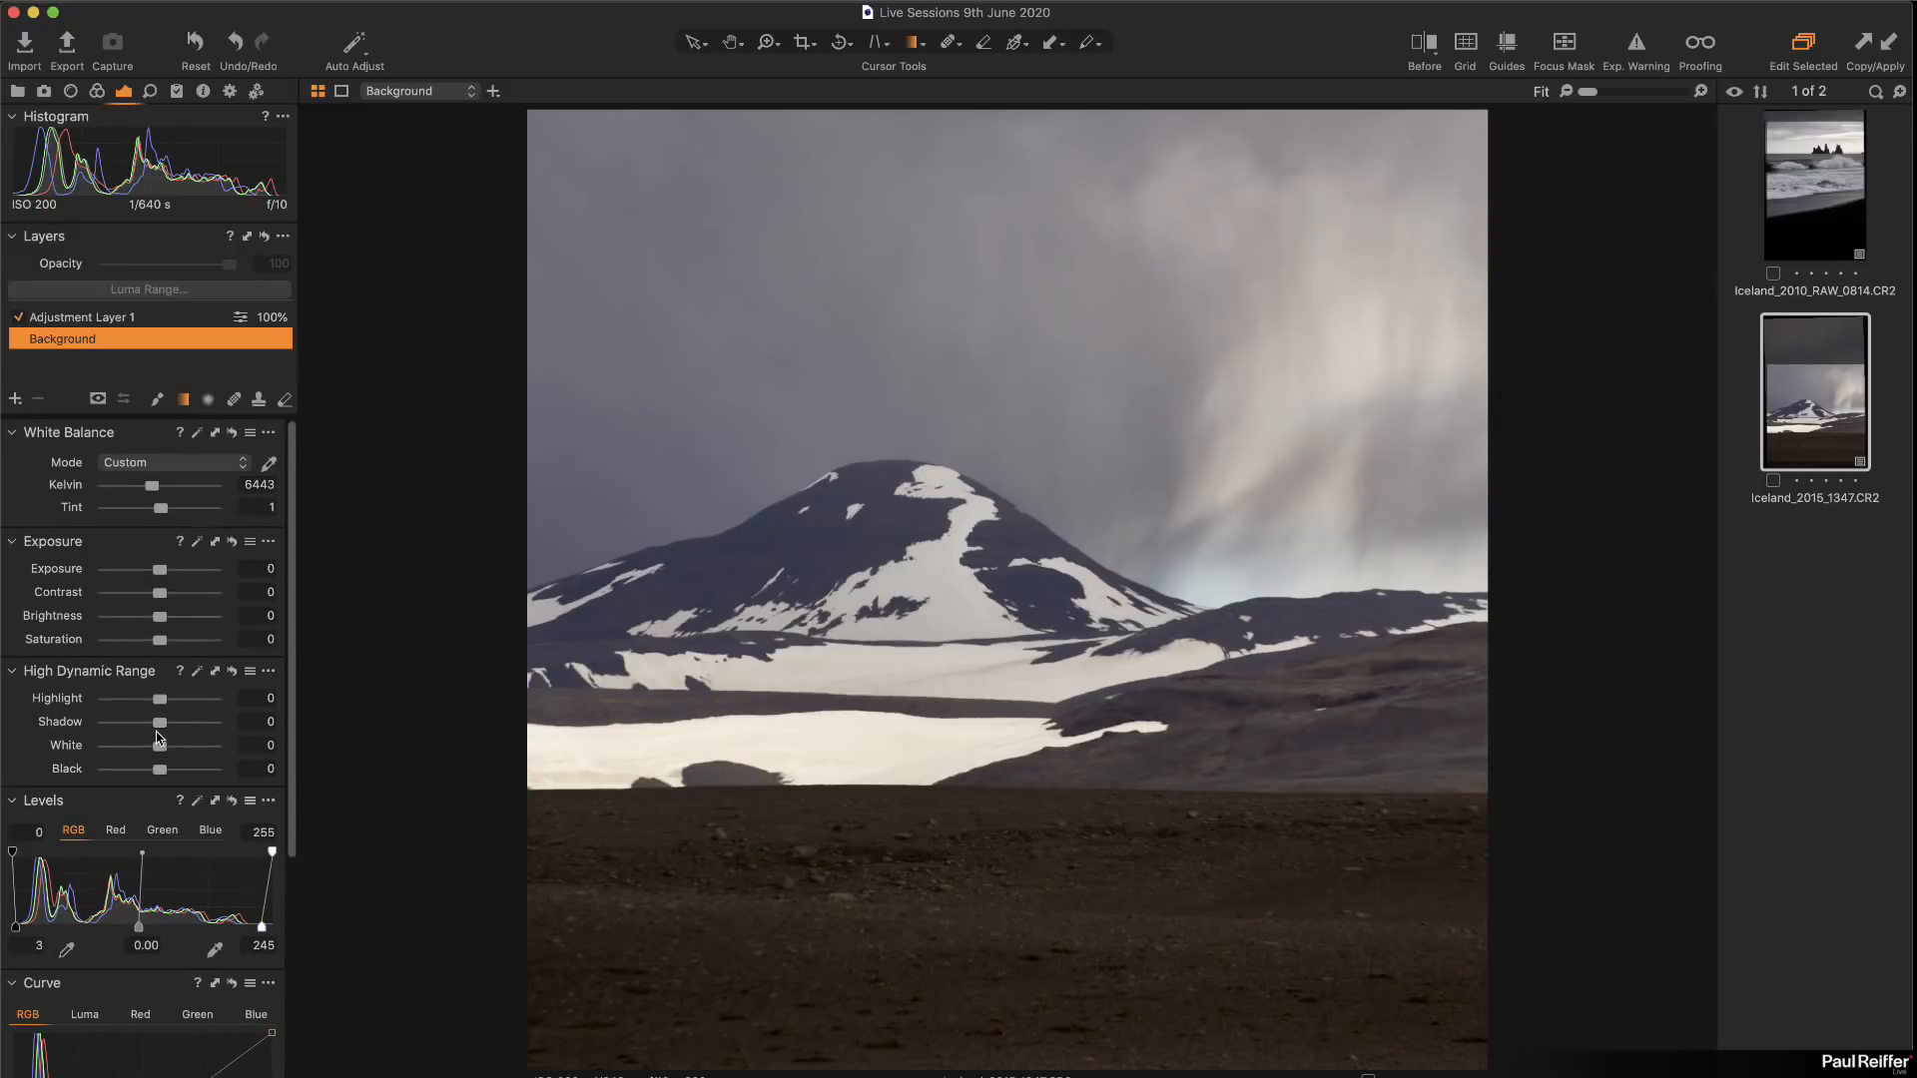
left_click_drag(157, 727, 154, 776)
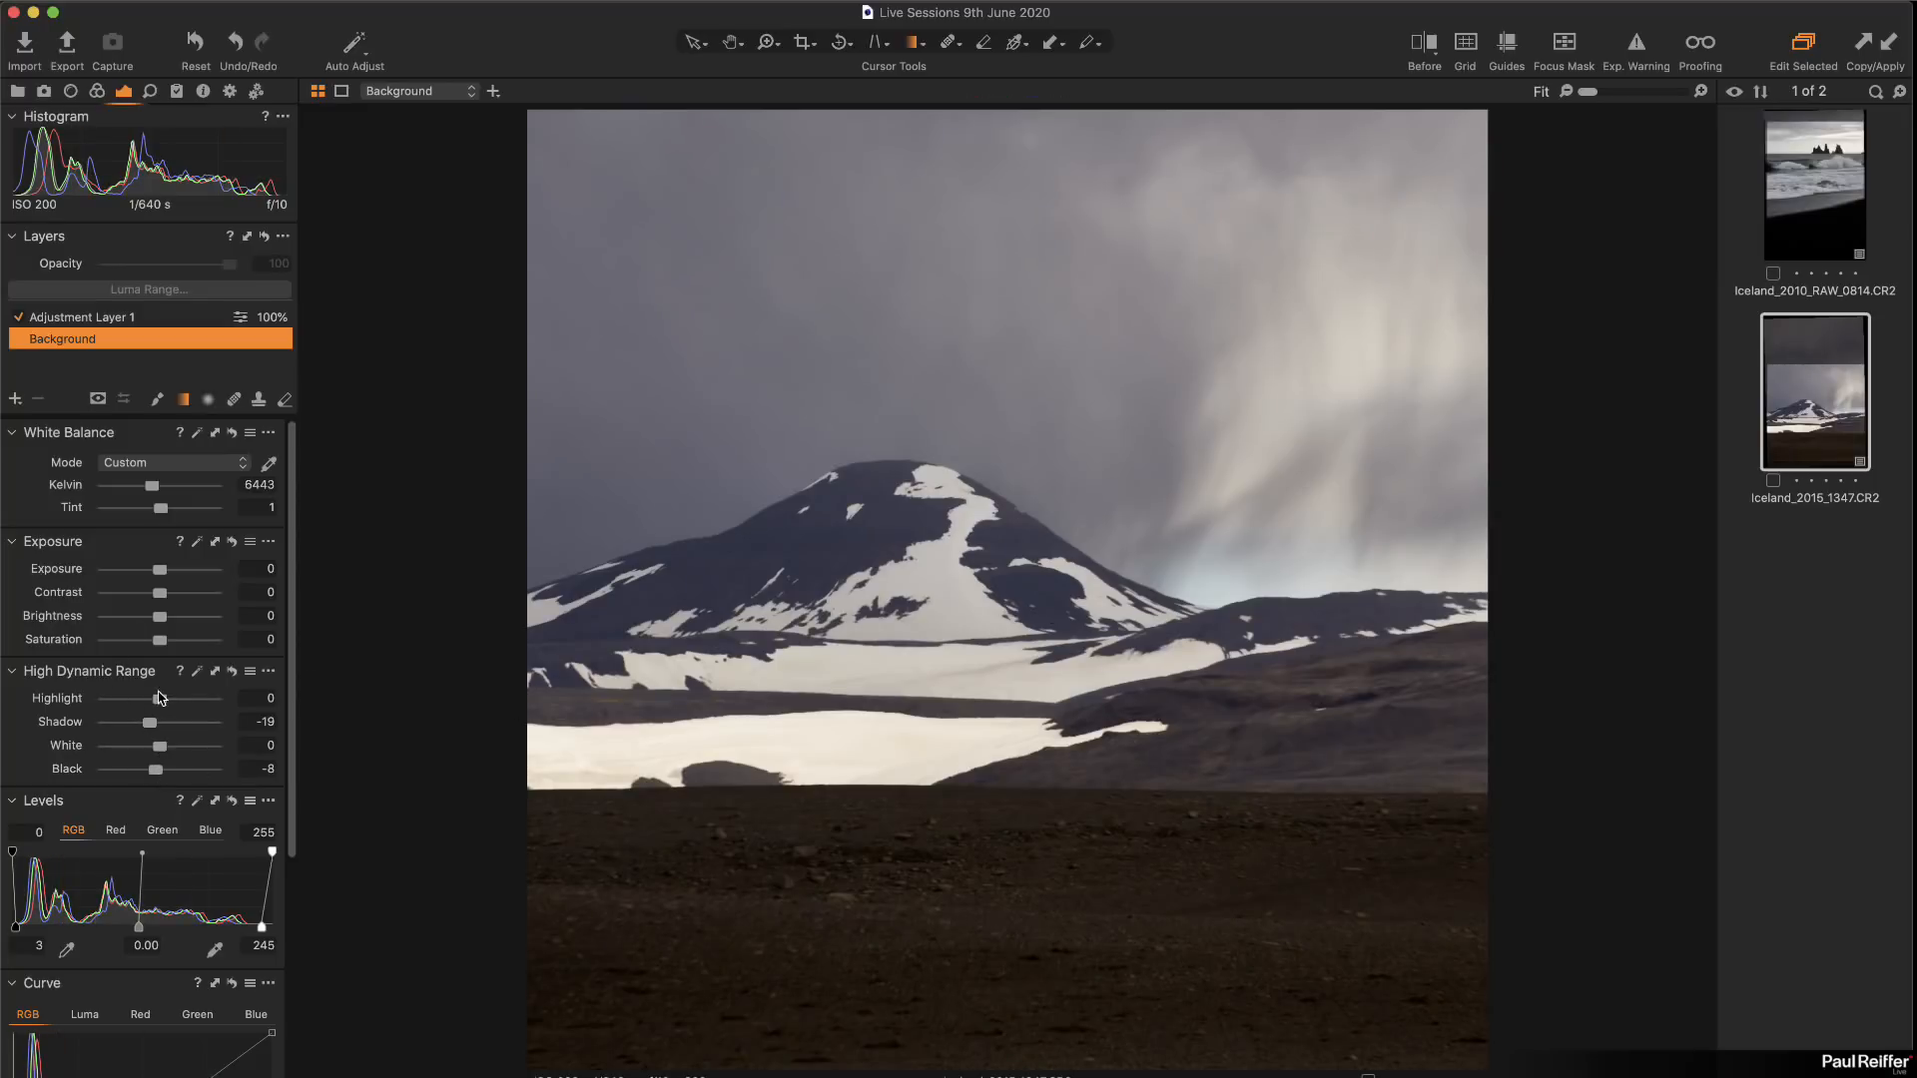
left_click_drag(159, 702, 167, 749)
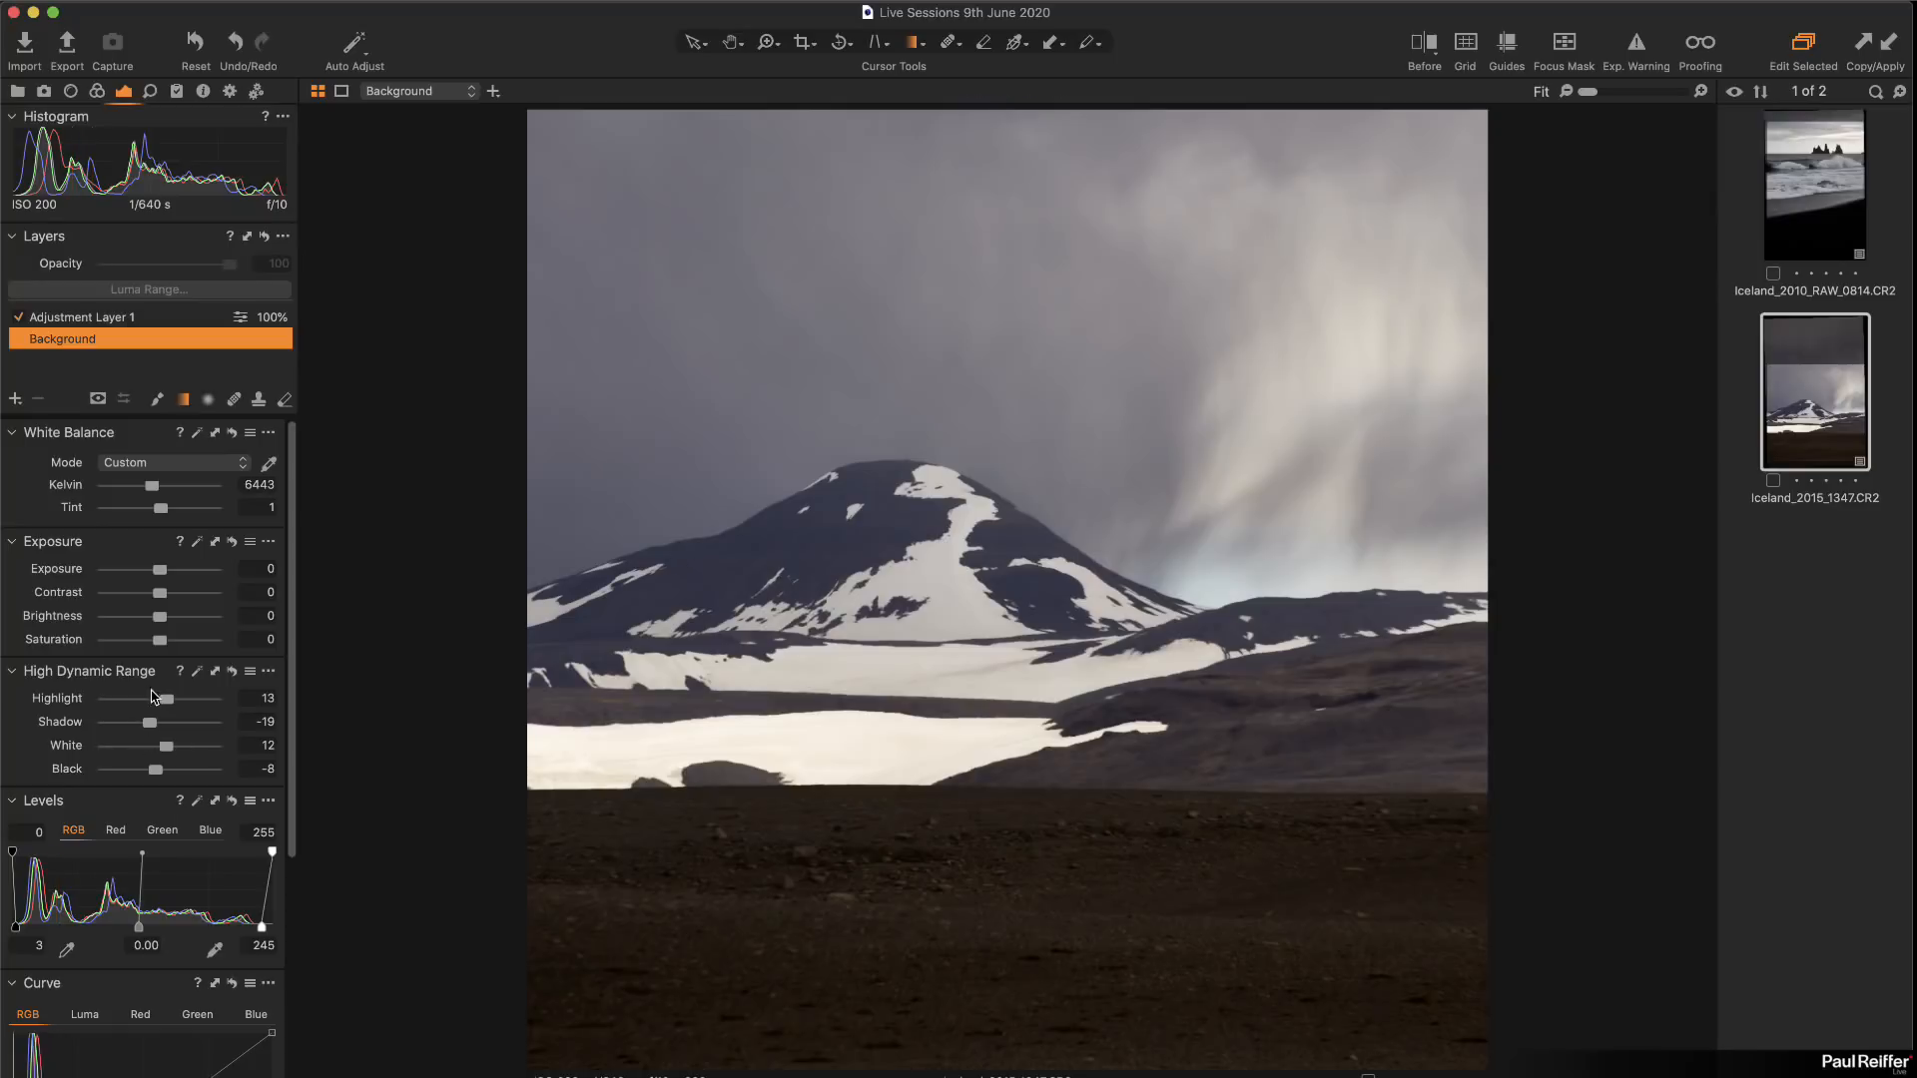
scroll(163, 749, "down", 1)
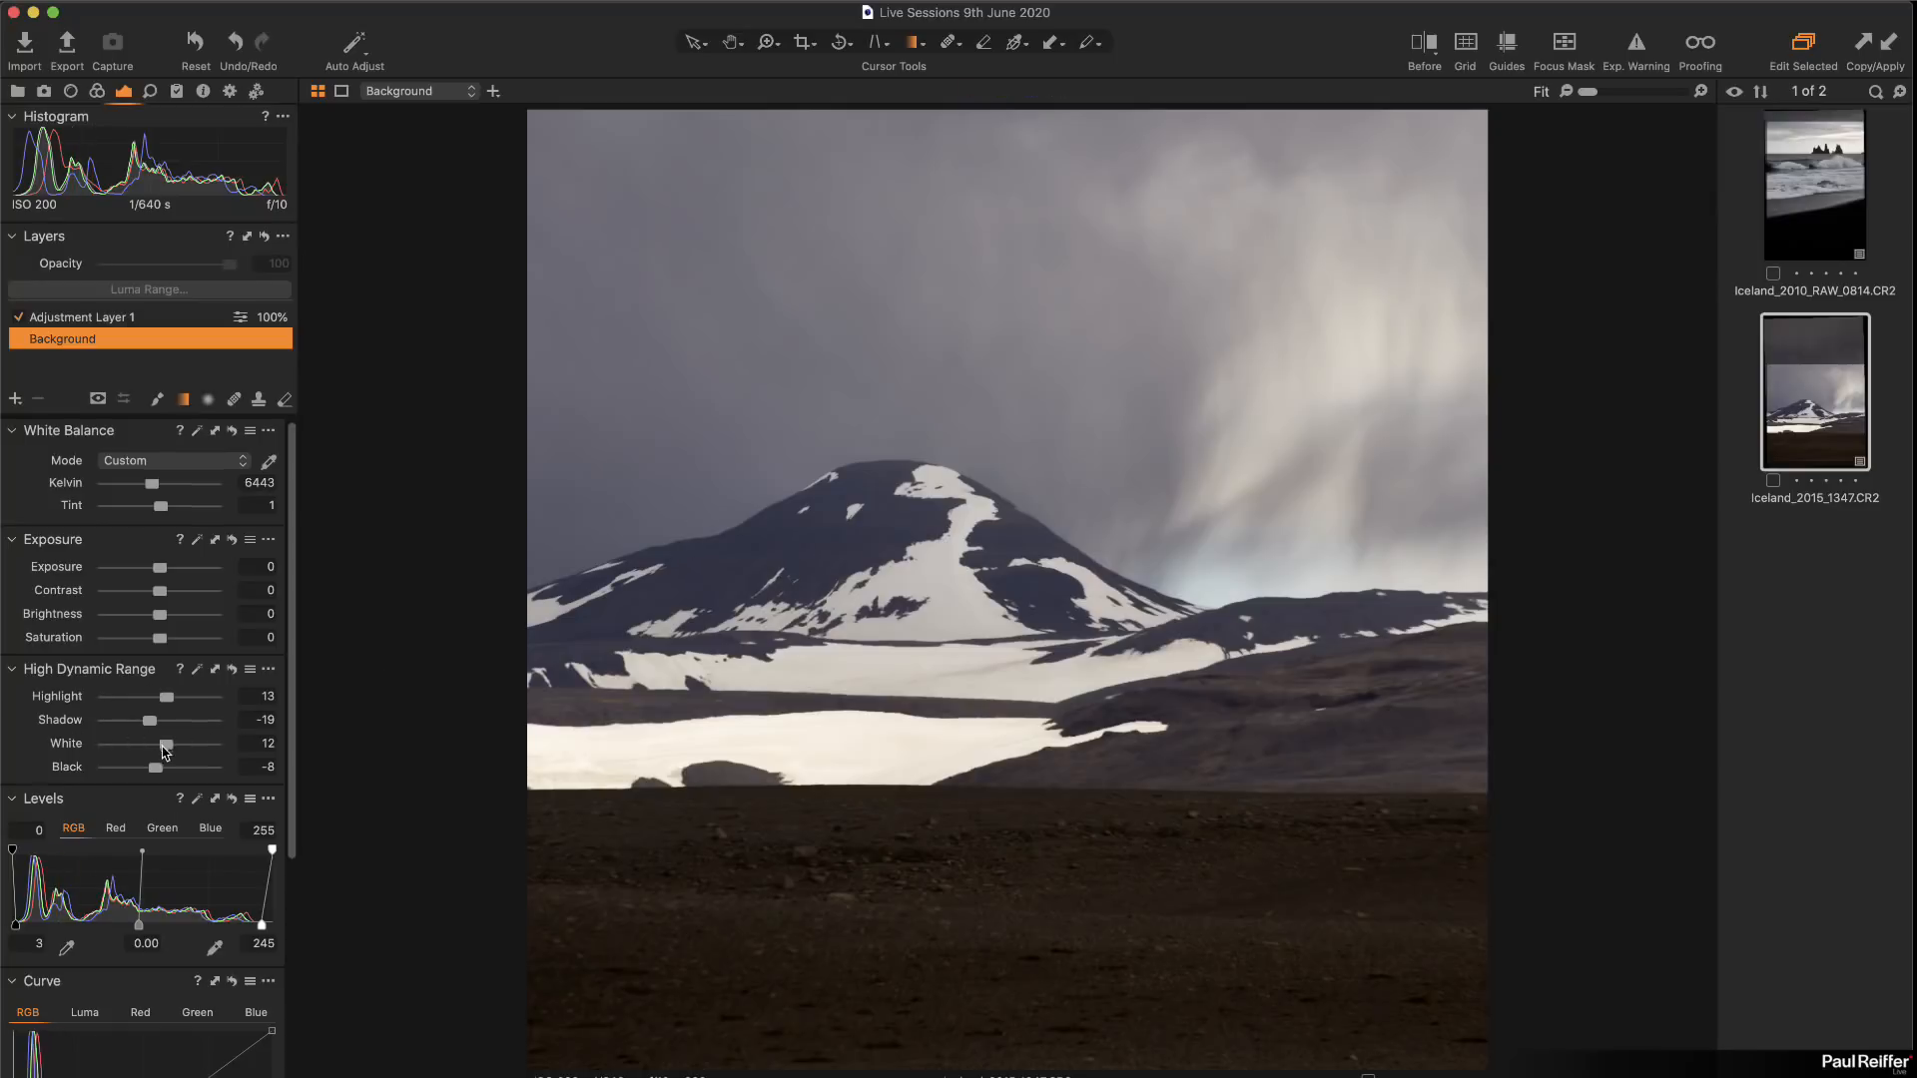
Step: Compare both photos side by side, and review the seascape alone with the before/after split view
left_click(1829, 171, "super")
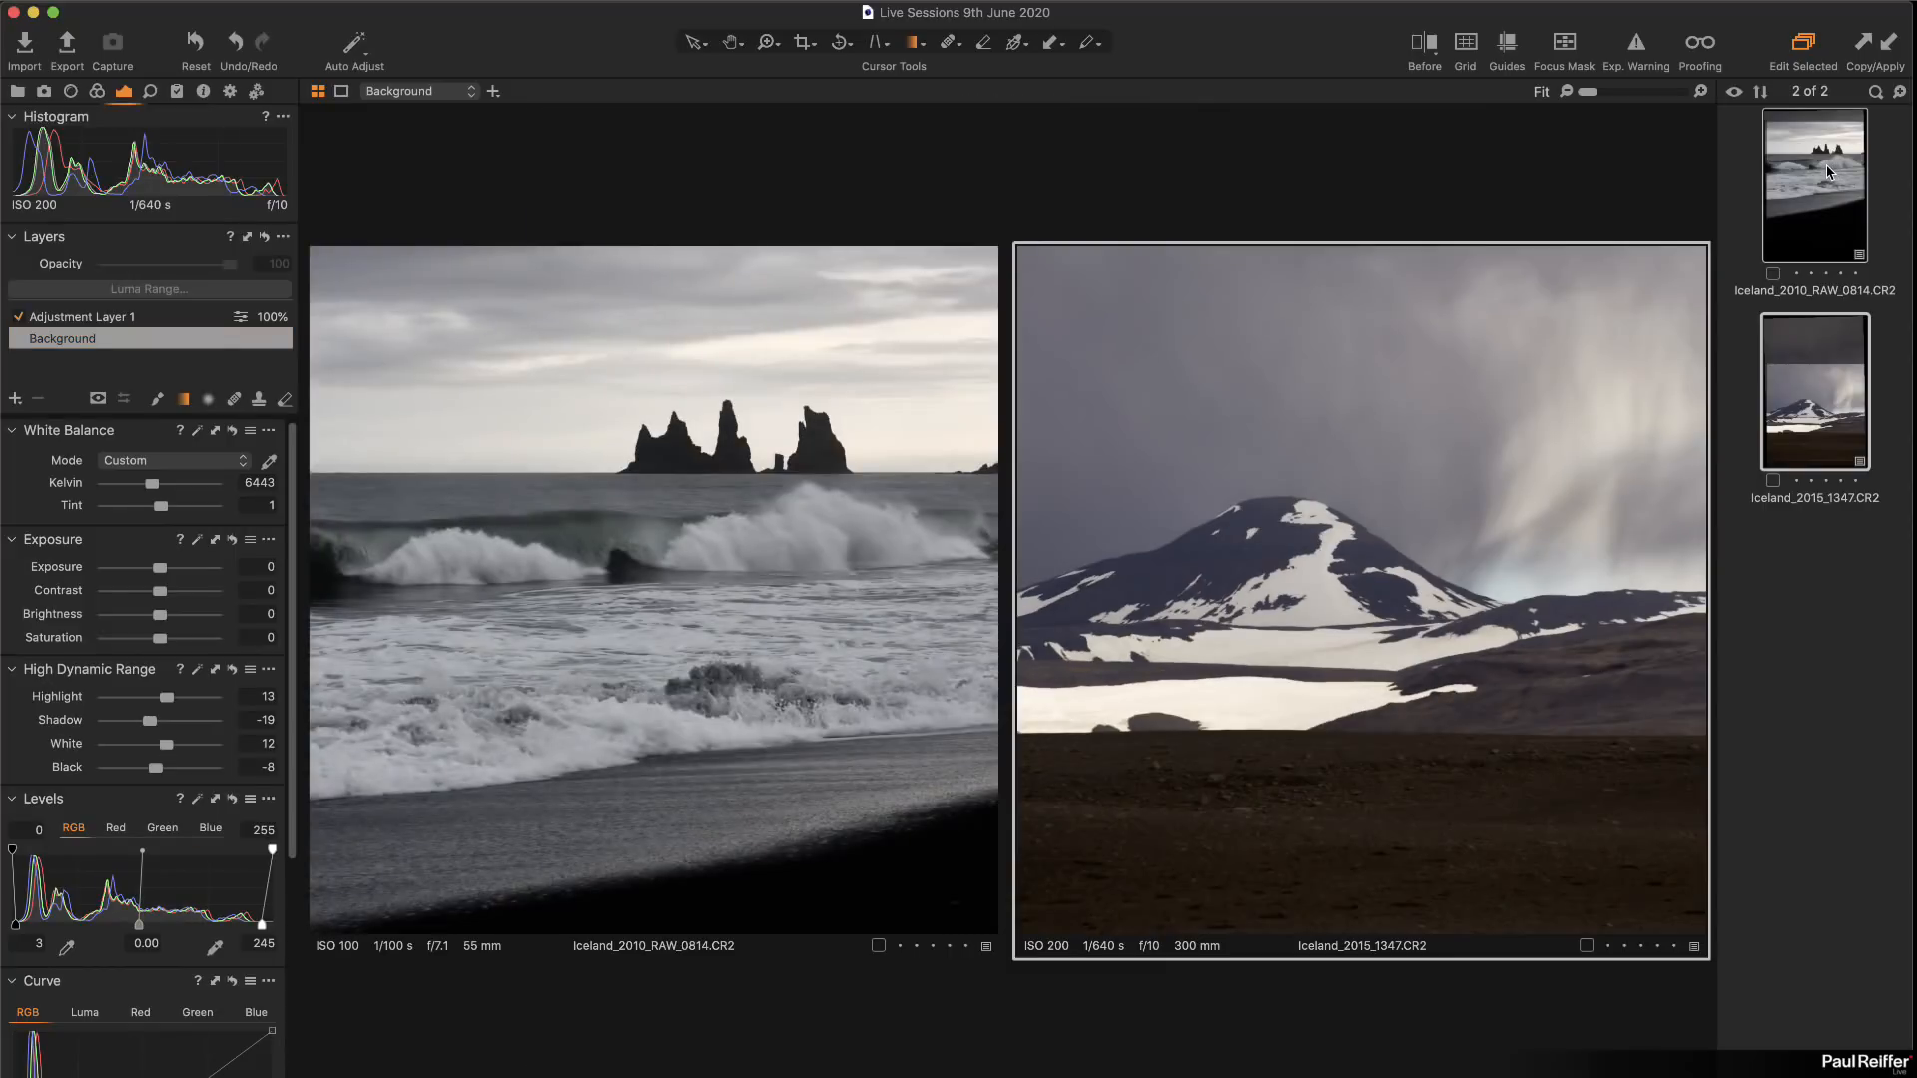
left_click(1844, 603)
left_click(1801, 186)
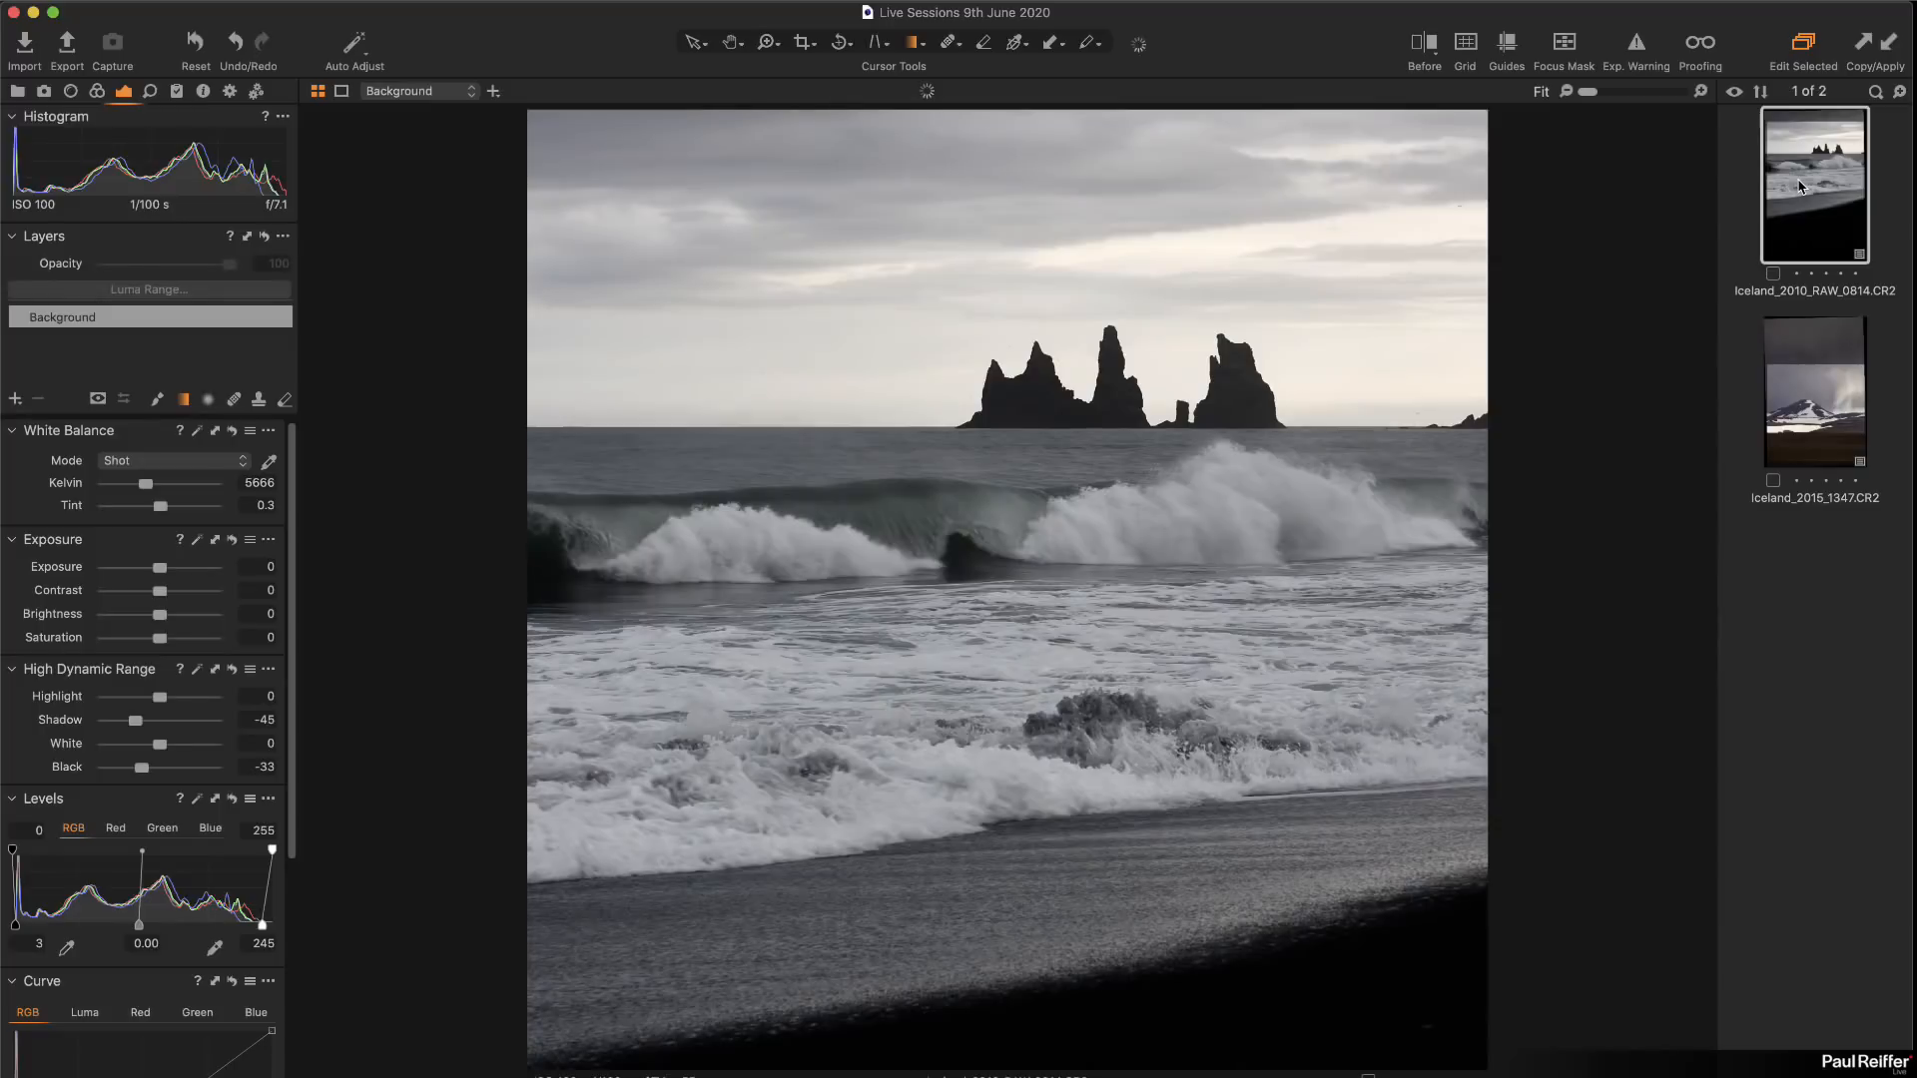
left_click(1425, 50)
left_click_drag(1006, 589, 592, 639)
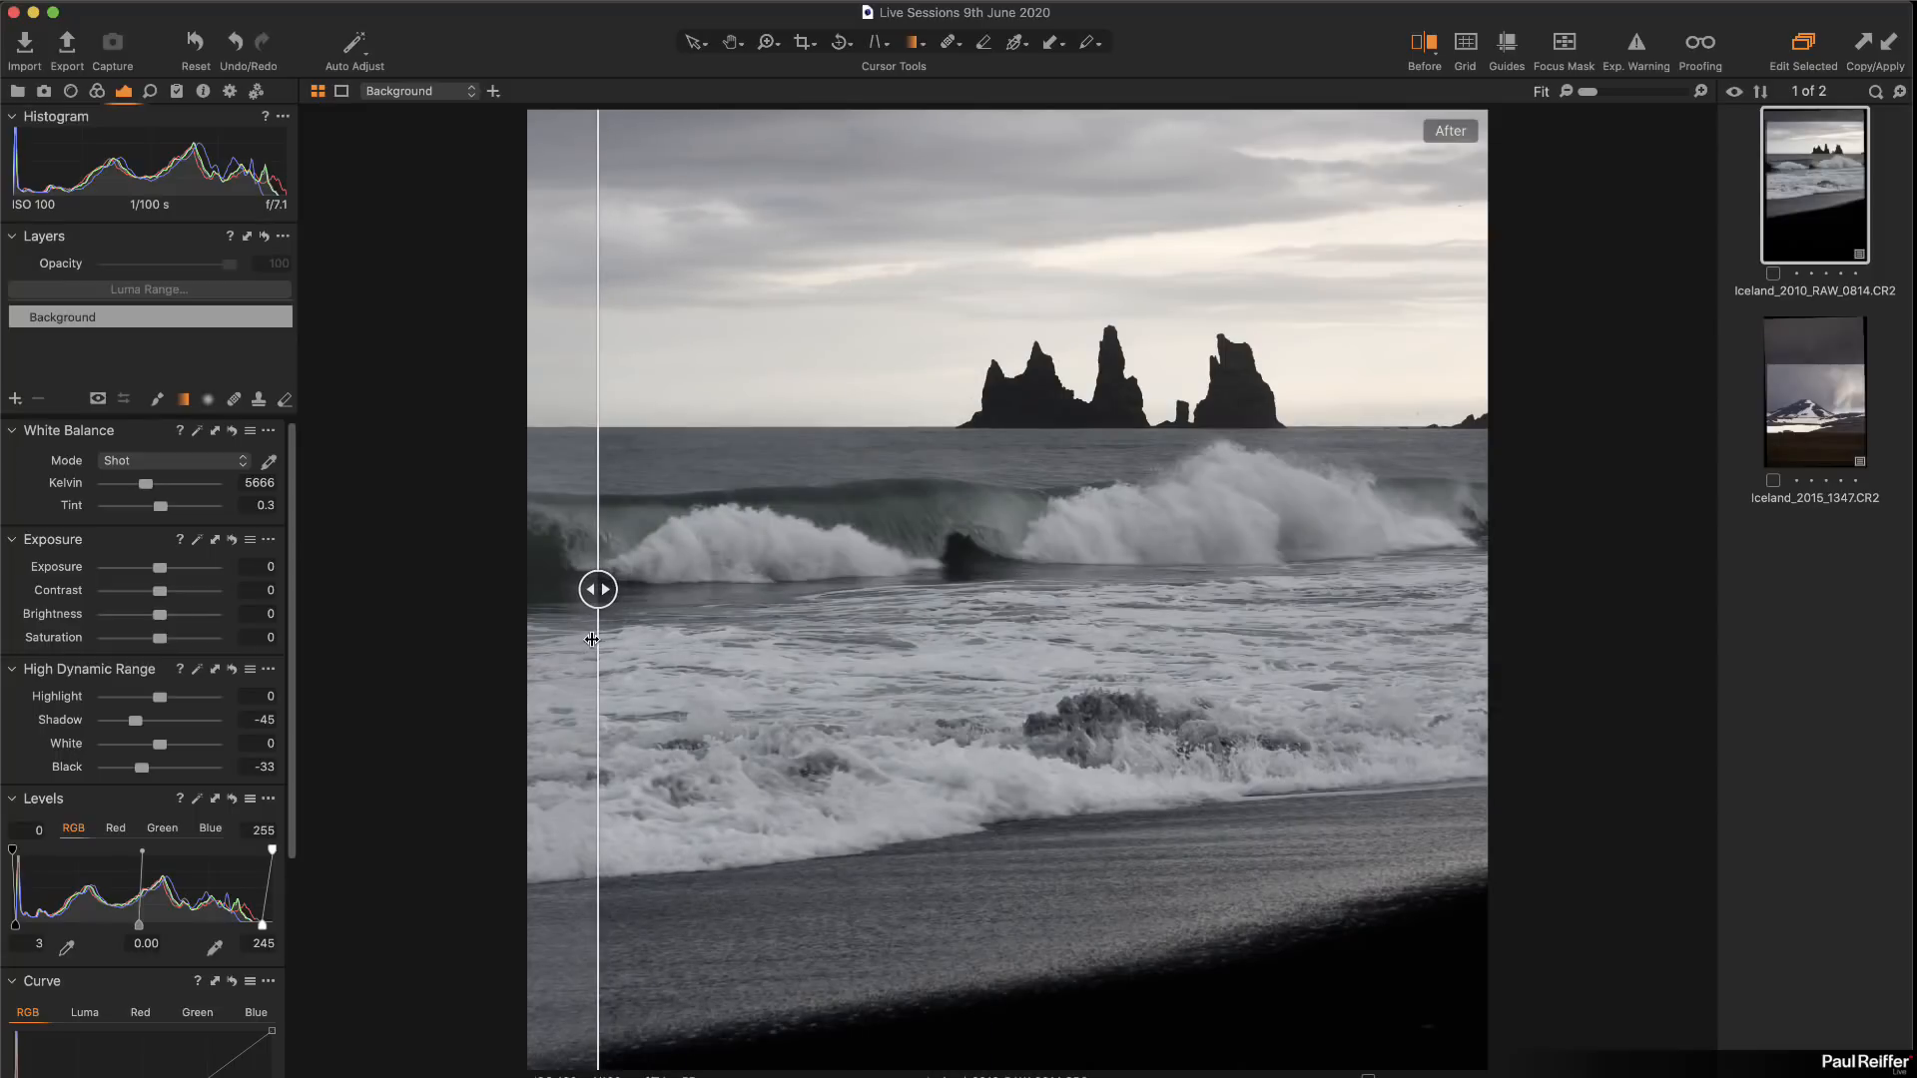
scroll(592, 639, "up", 1)
Step: Compare the full mountain photo before and after editing by sweeping the split divider across the image
left_click(1793, 416)
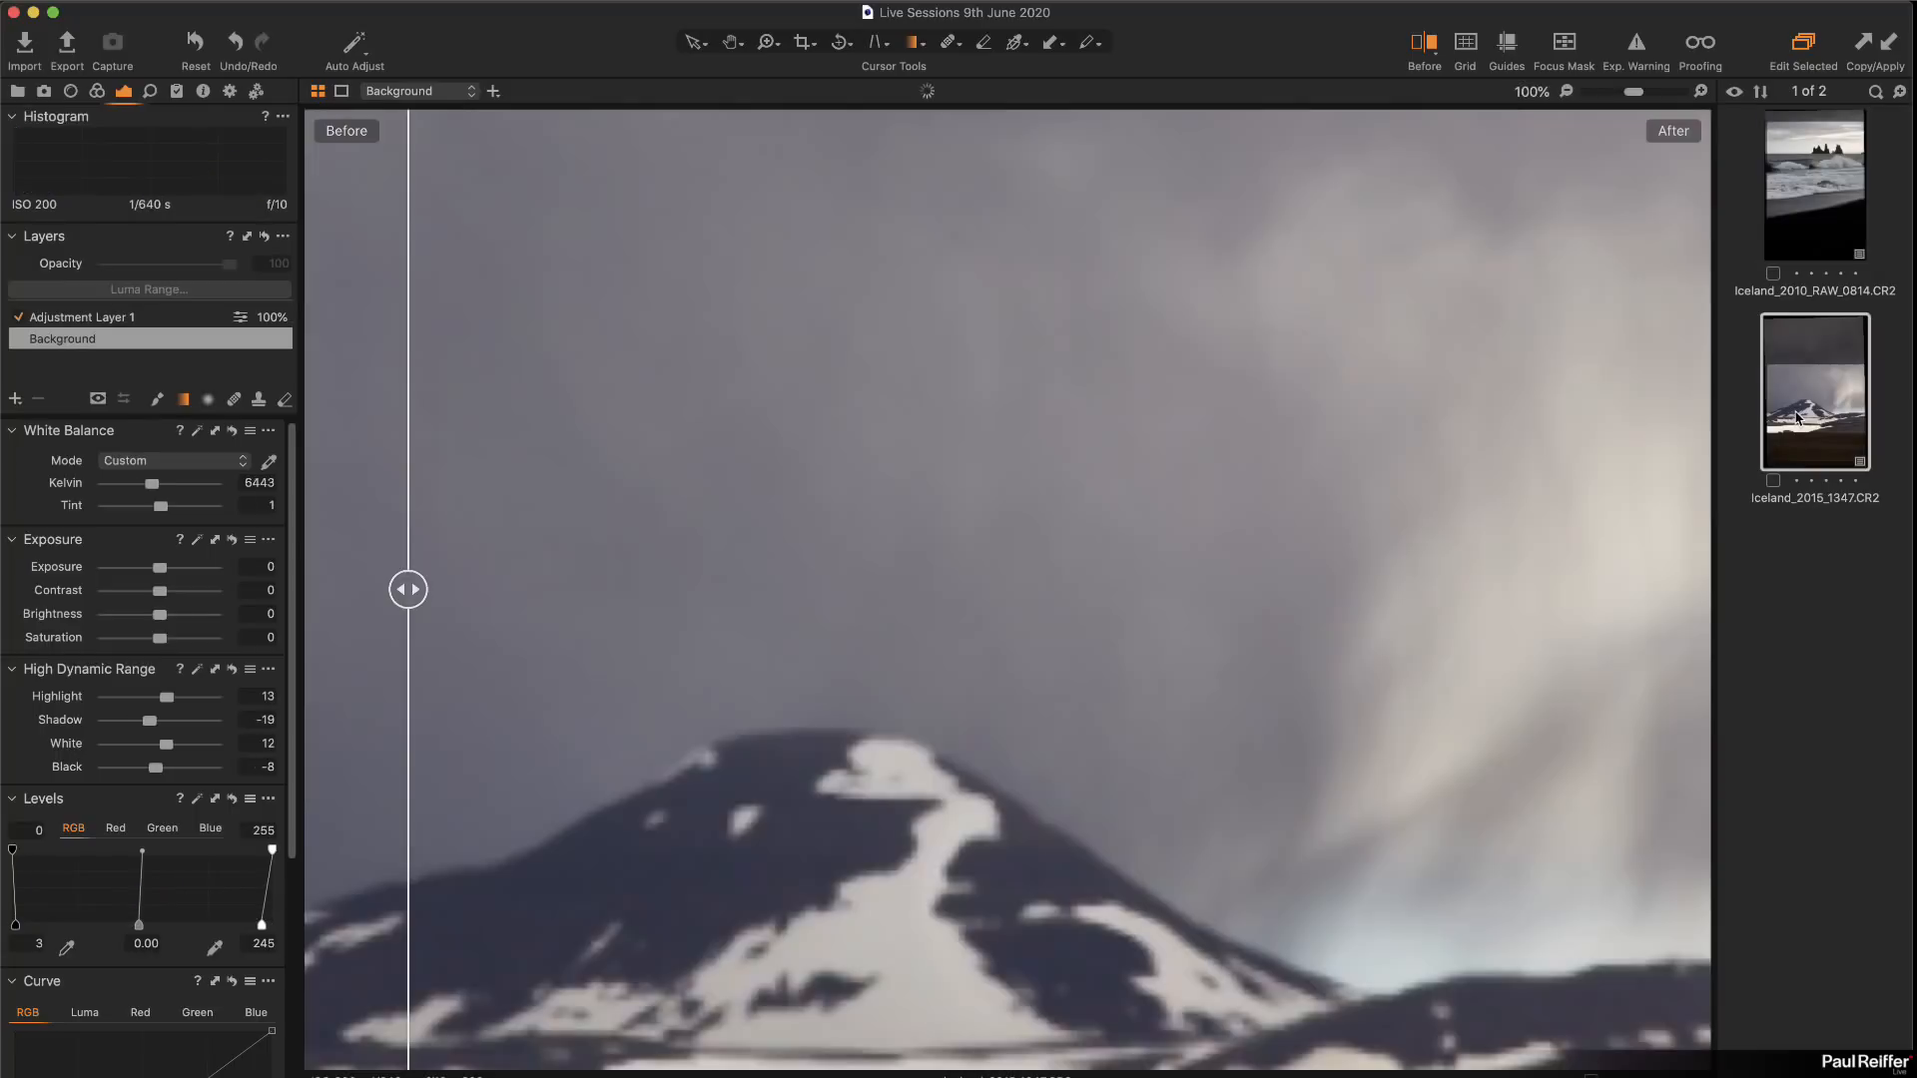
key("super+0")
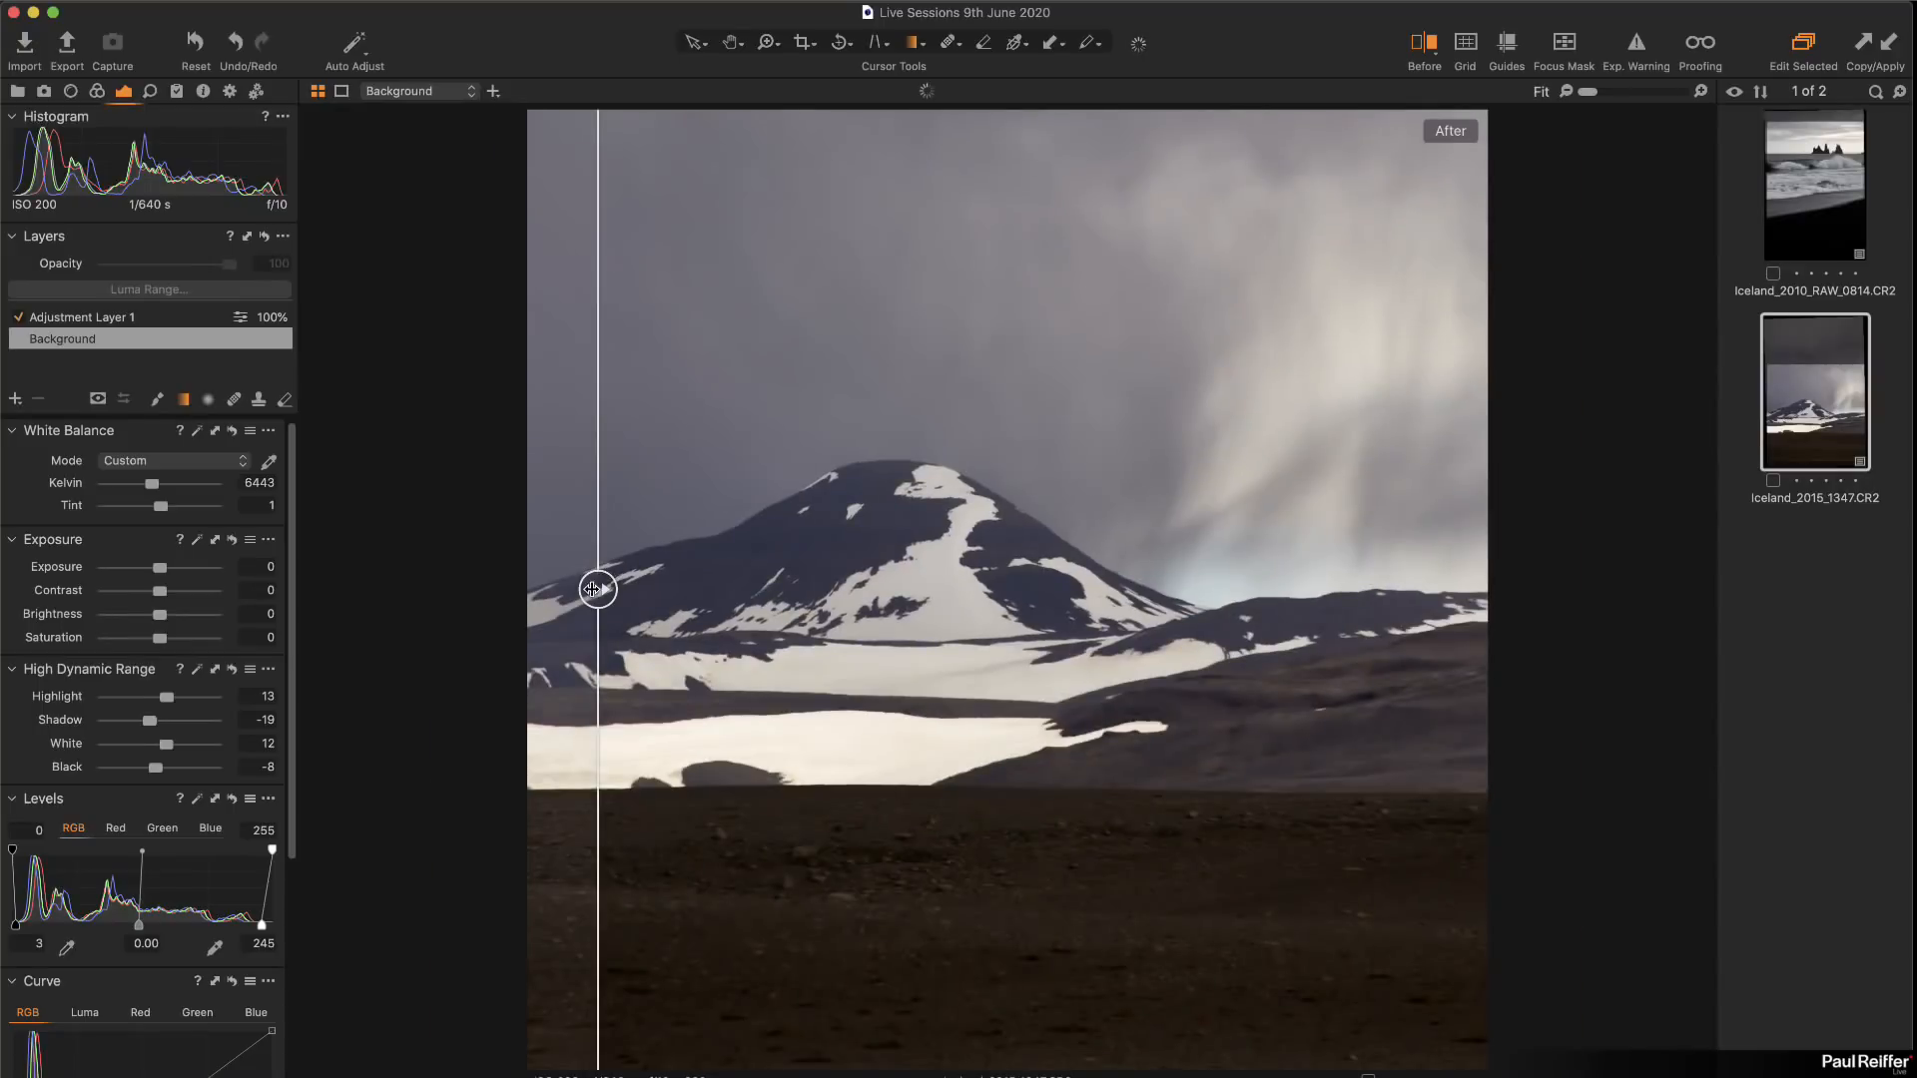
left_click_drag(603, 589, 1484, 591)
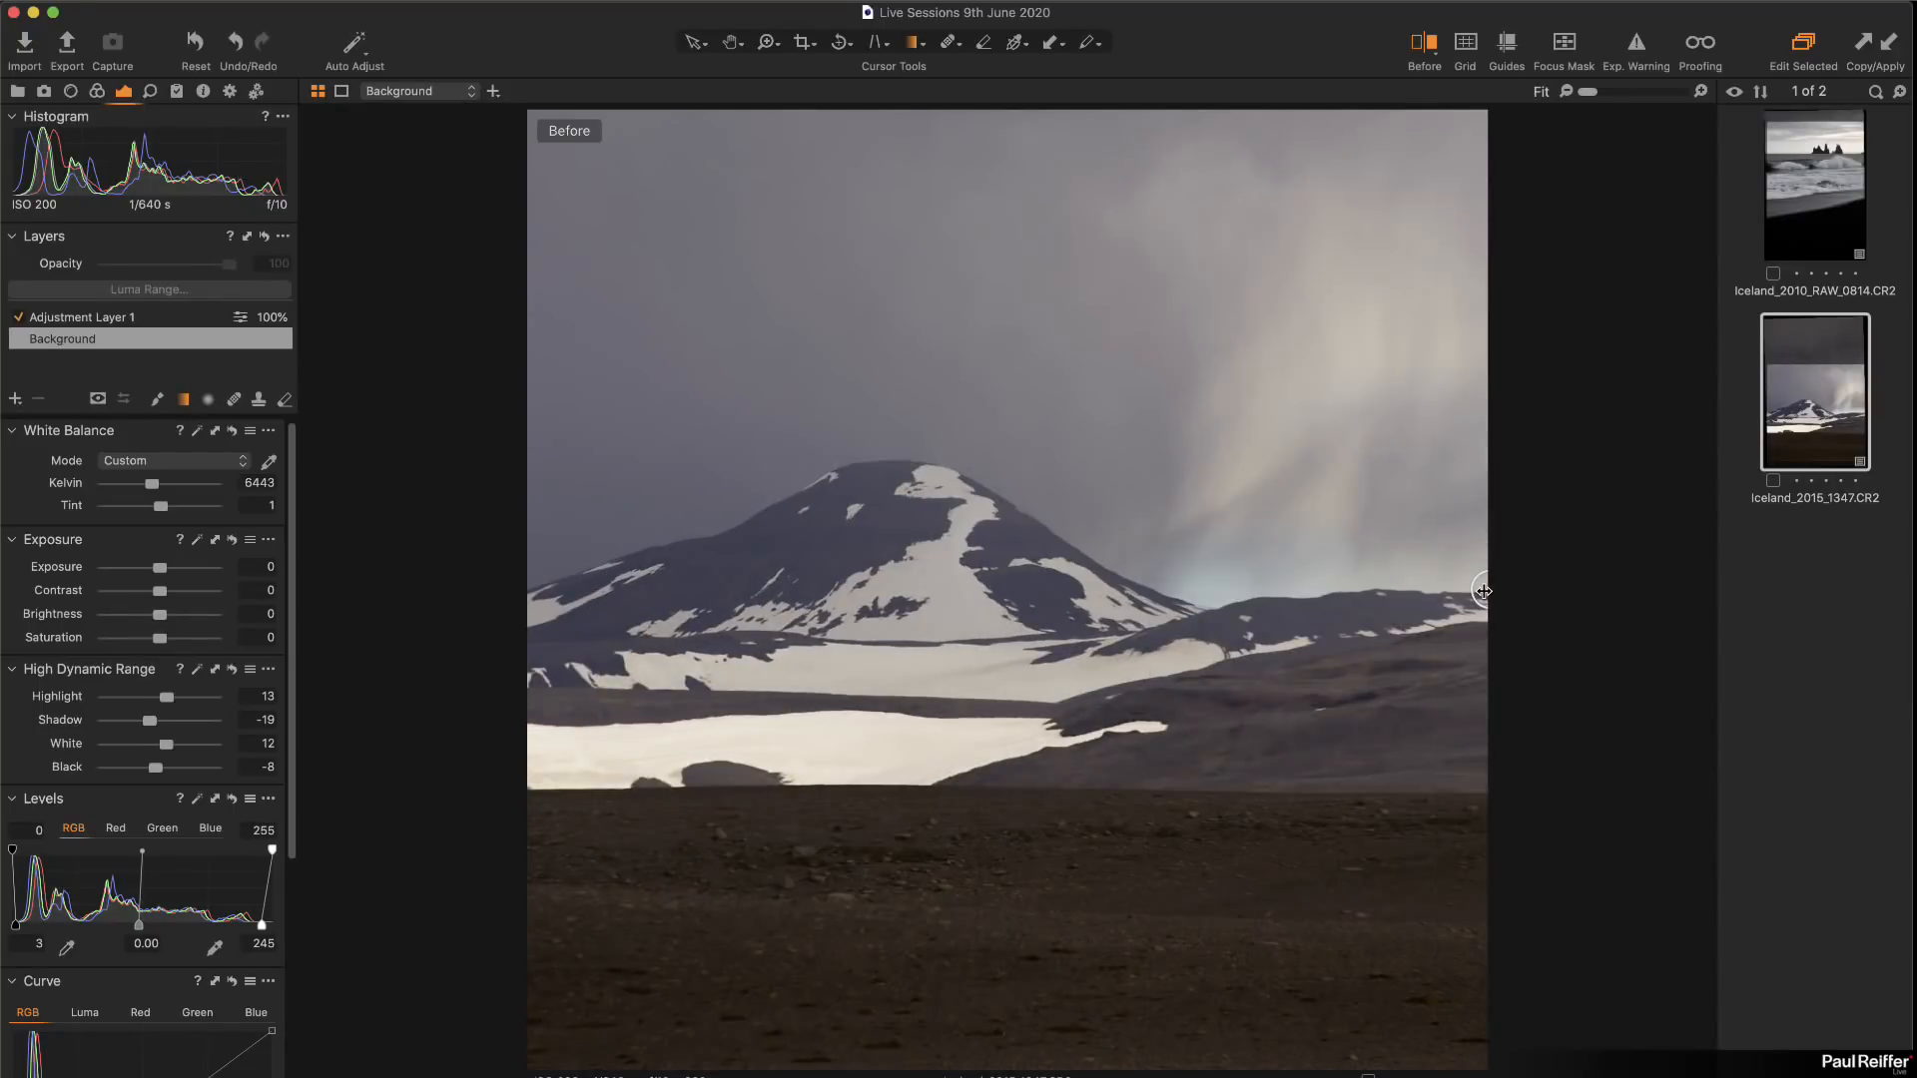
left_click_drag(1484, 591, 534, 589)
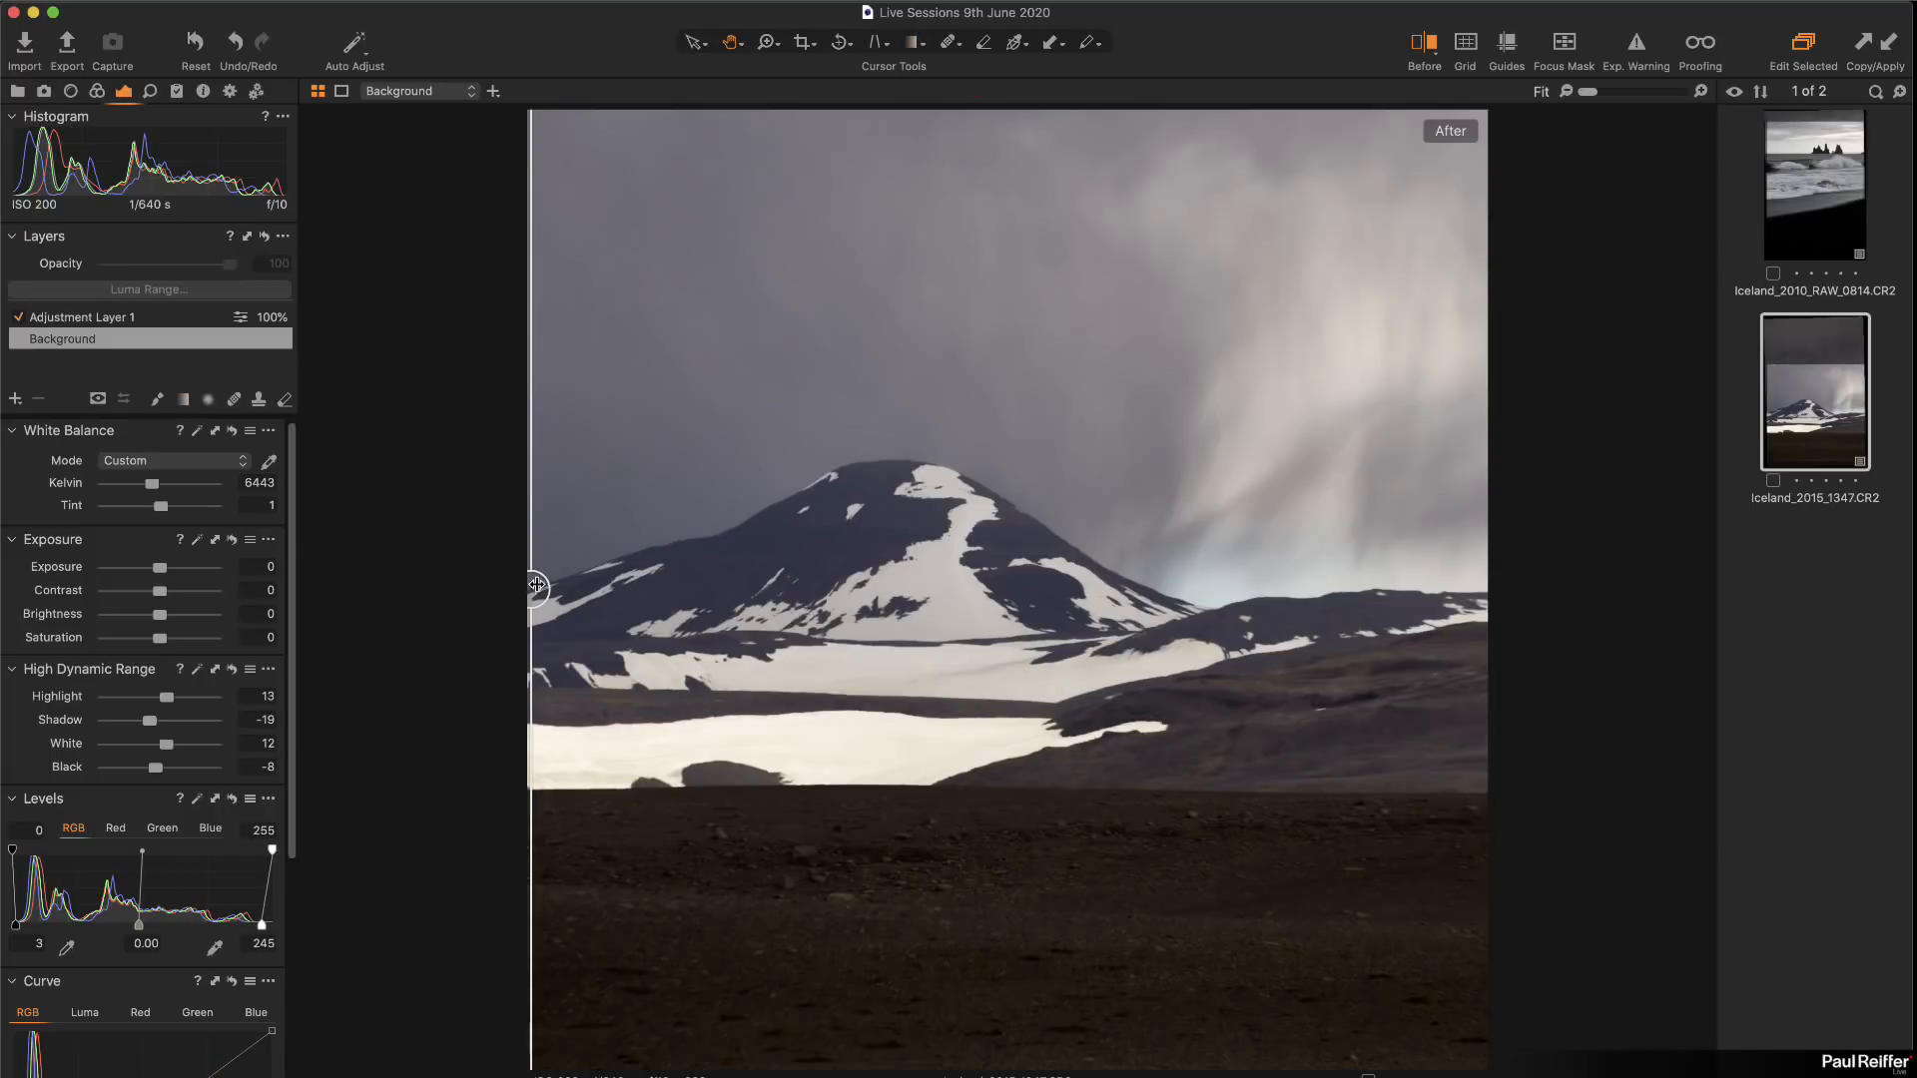
left_click_drag(534, 589, 508, 590)
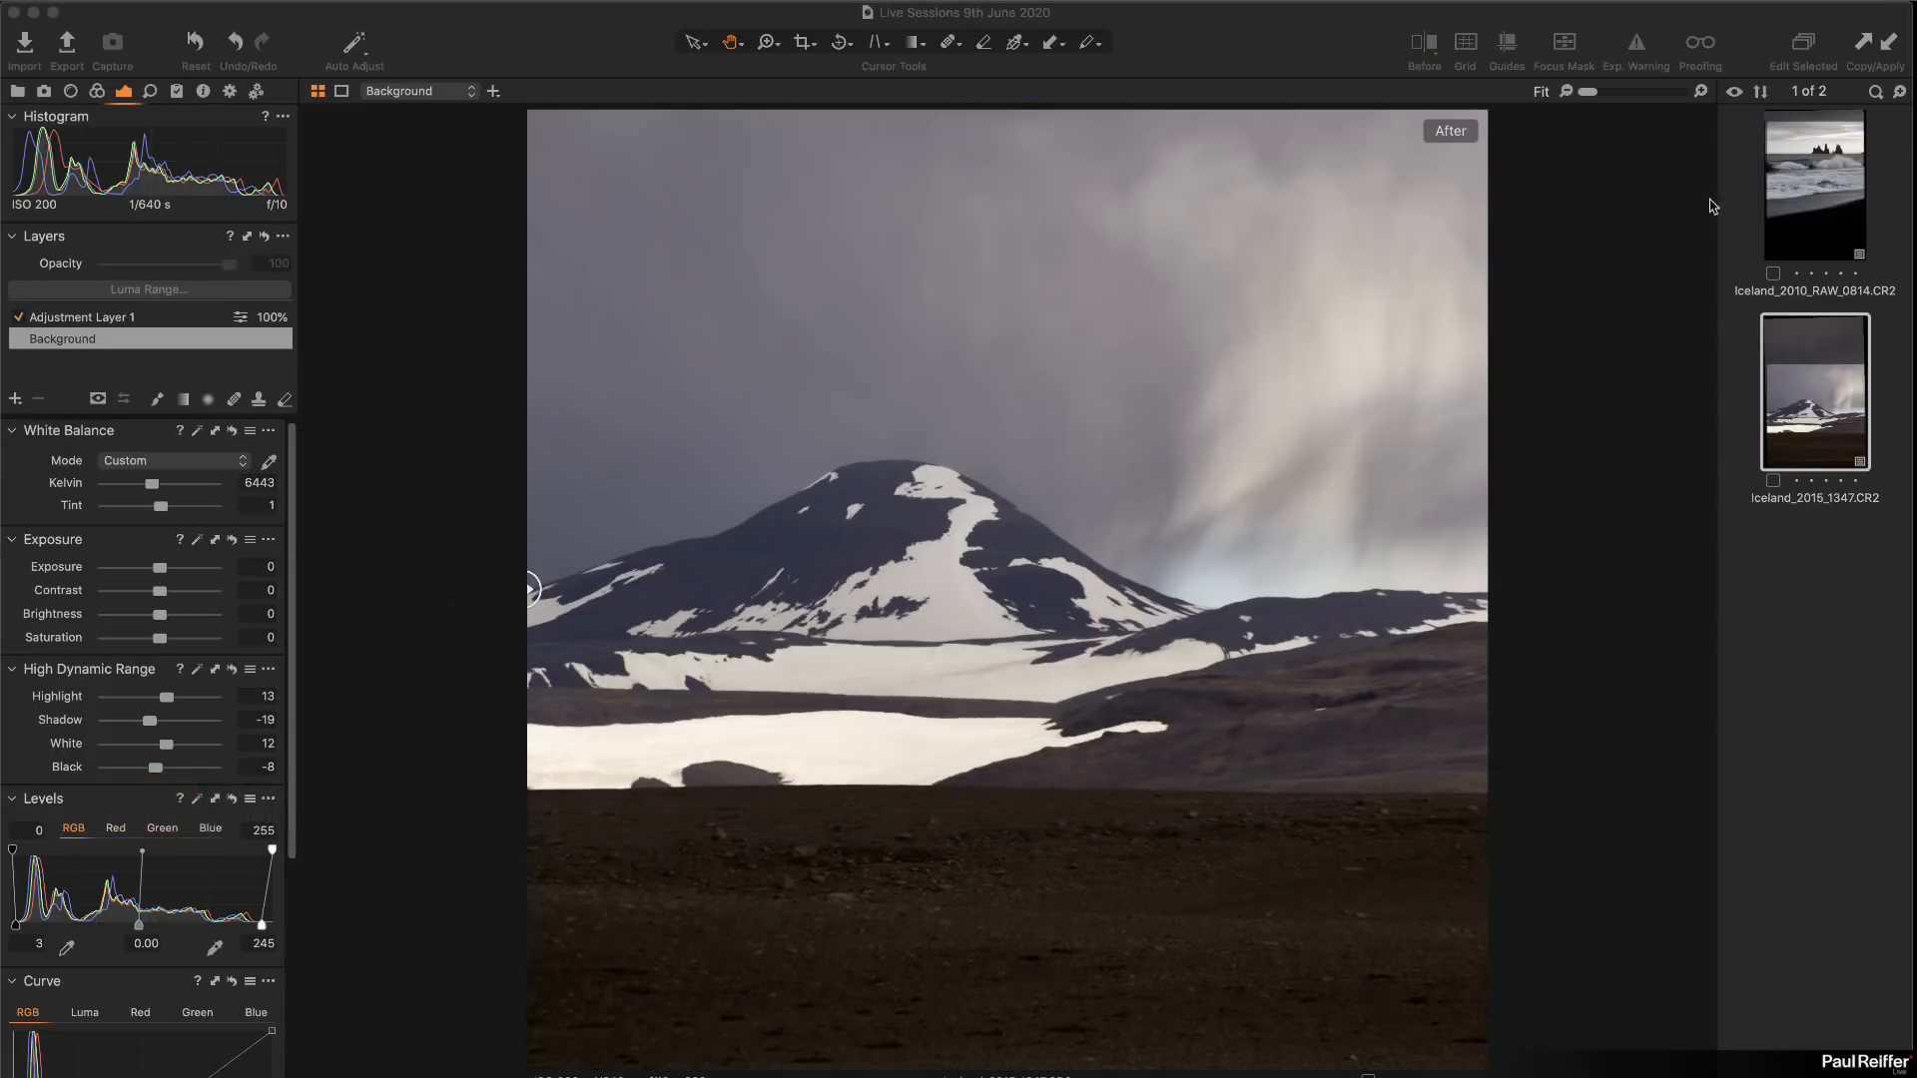
Step: Convert the seascape to black and white with Red -39, Cyan -30, Blue -83 and Magenta 14, and fine-tune the Yellow and Green sensitivity
left_click(1858, 197)
left_click(1858, 201)
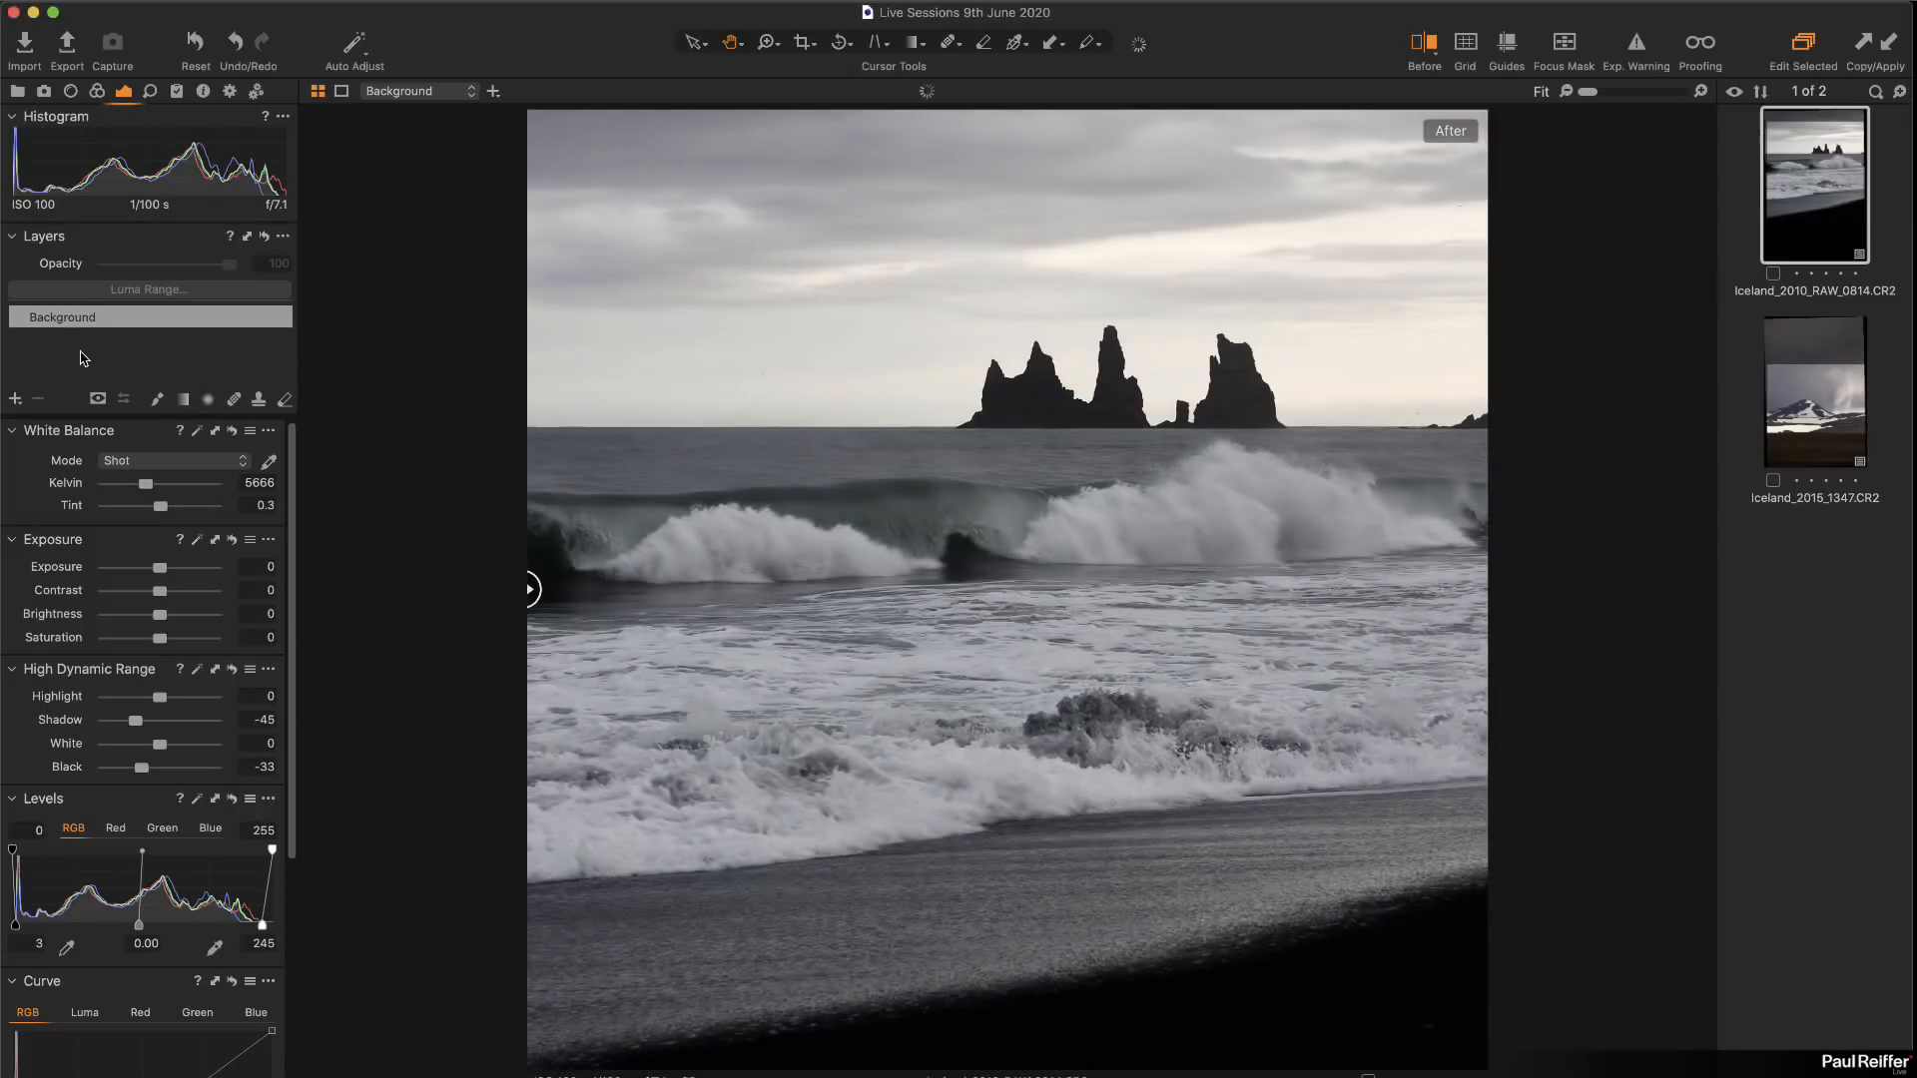
left_click(97, 92)
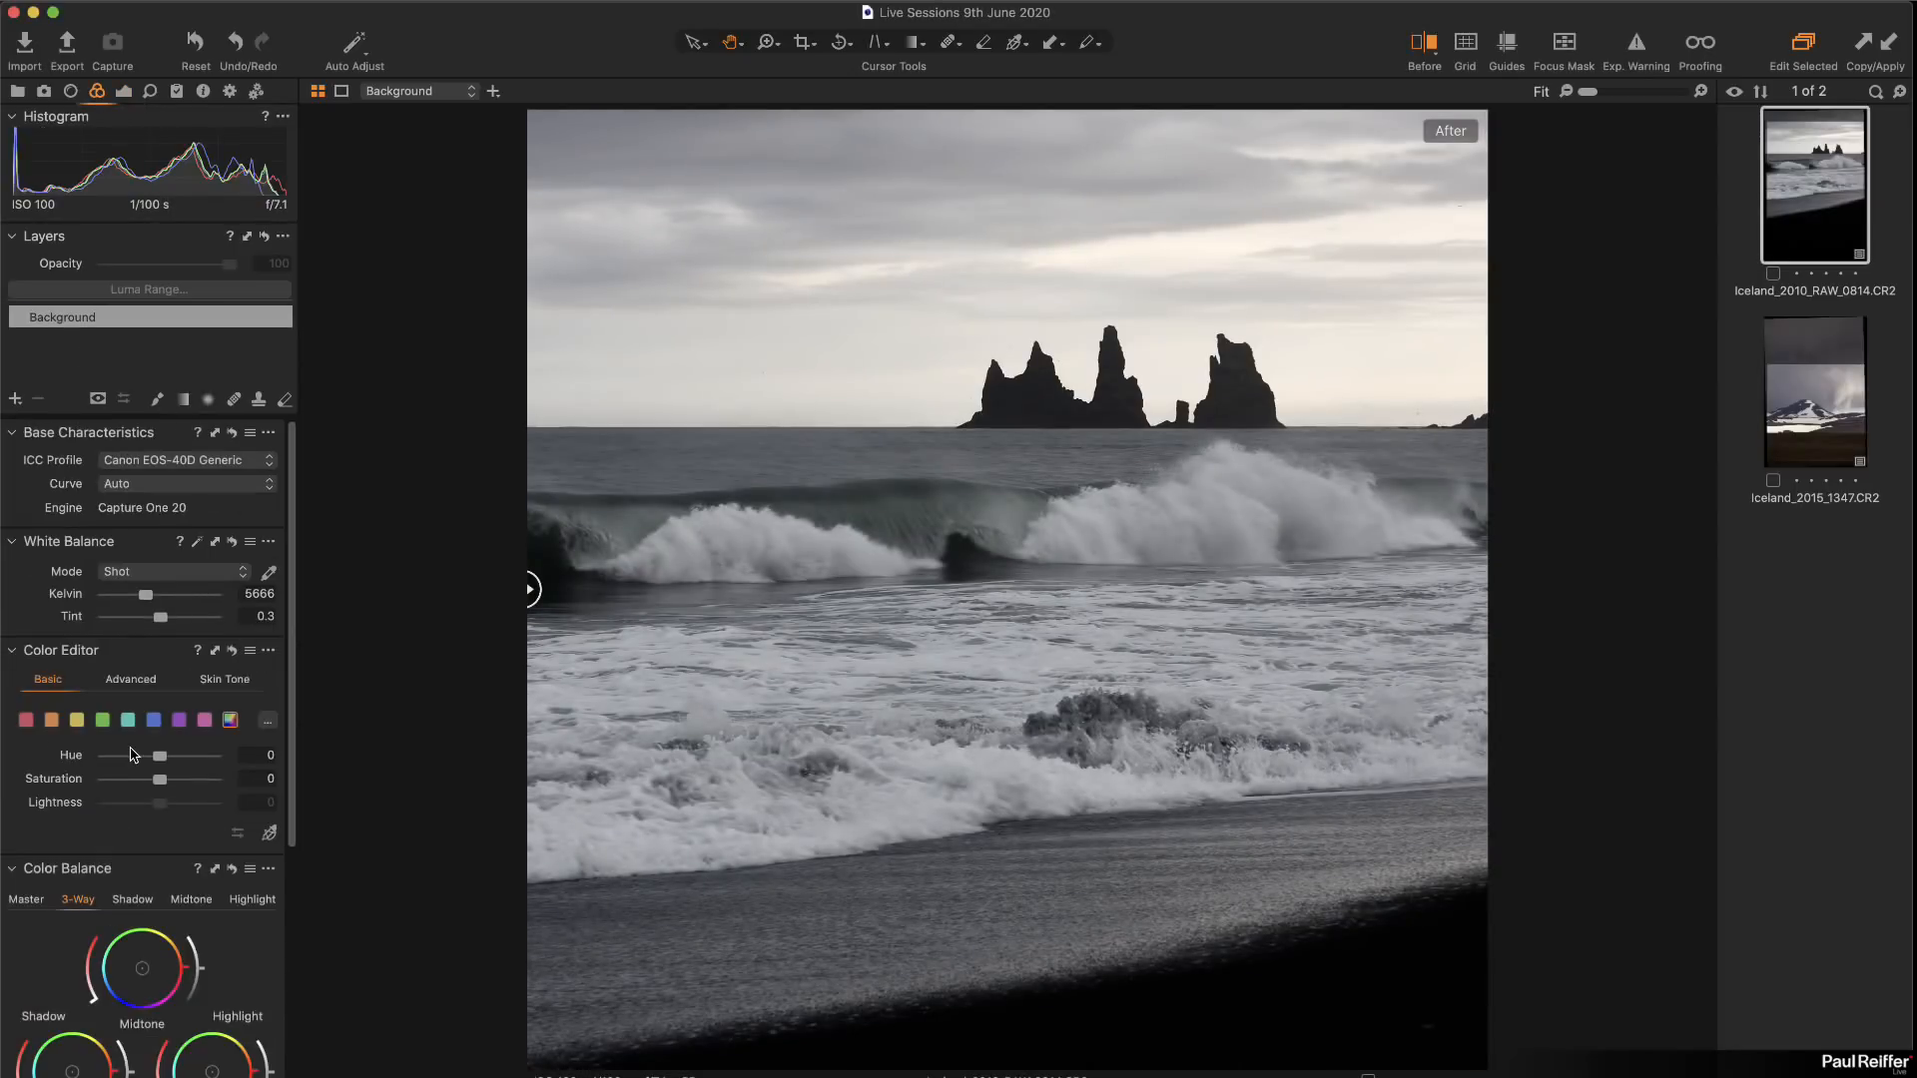
scroll(133, 756, "down", 8)
left_click(108, 808)
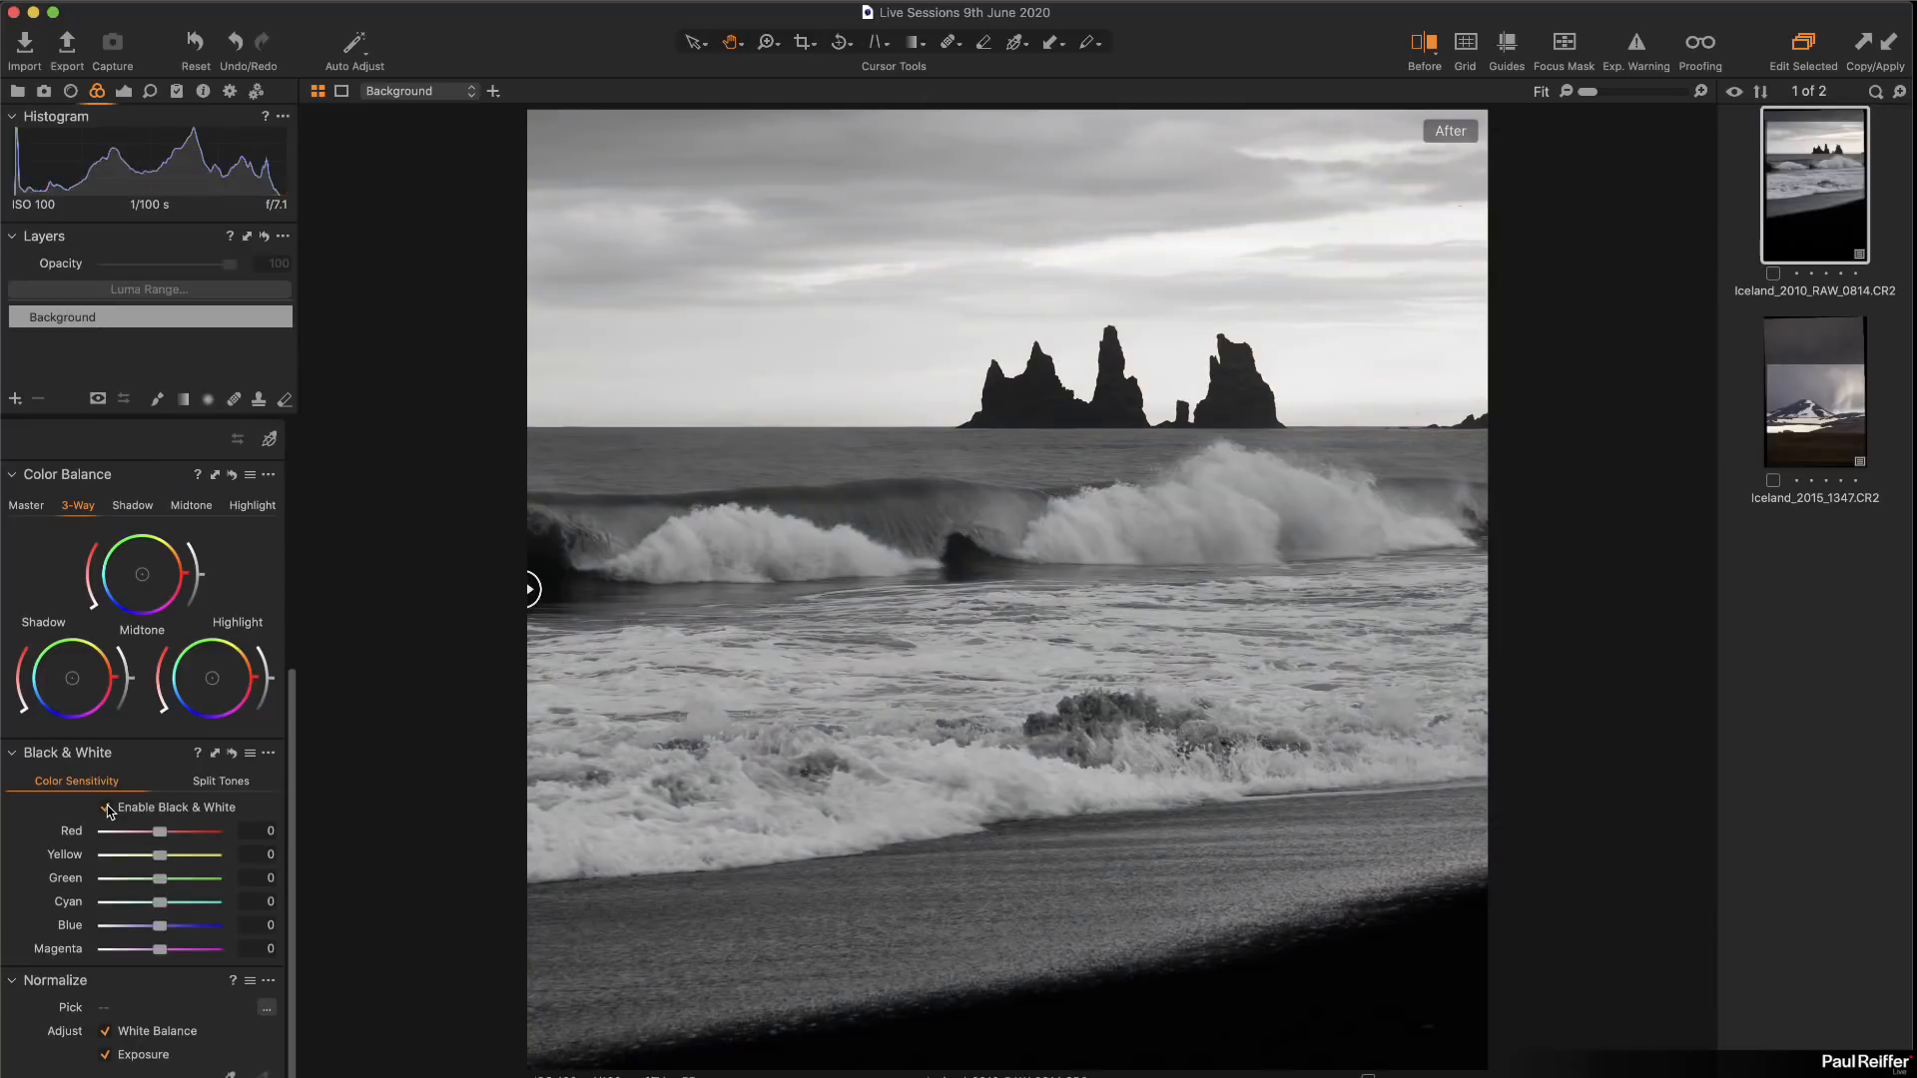
mouse_move(162, 832)
left_mouse_down()
mouse_move(182, 832)
mouse_move(139, 831)
left_mouse_up()
mouse_move(167, 931)
left_mouse_down()
mouse_move(190, 930)
mouse_move(118, 932)
mouse_move(145, 903)
mouse_move(169, 942)
left_mouse_up()
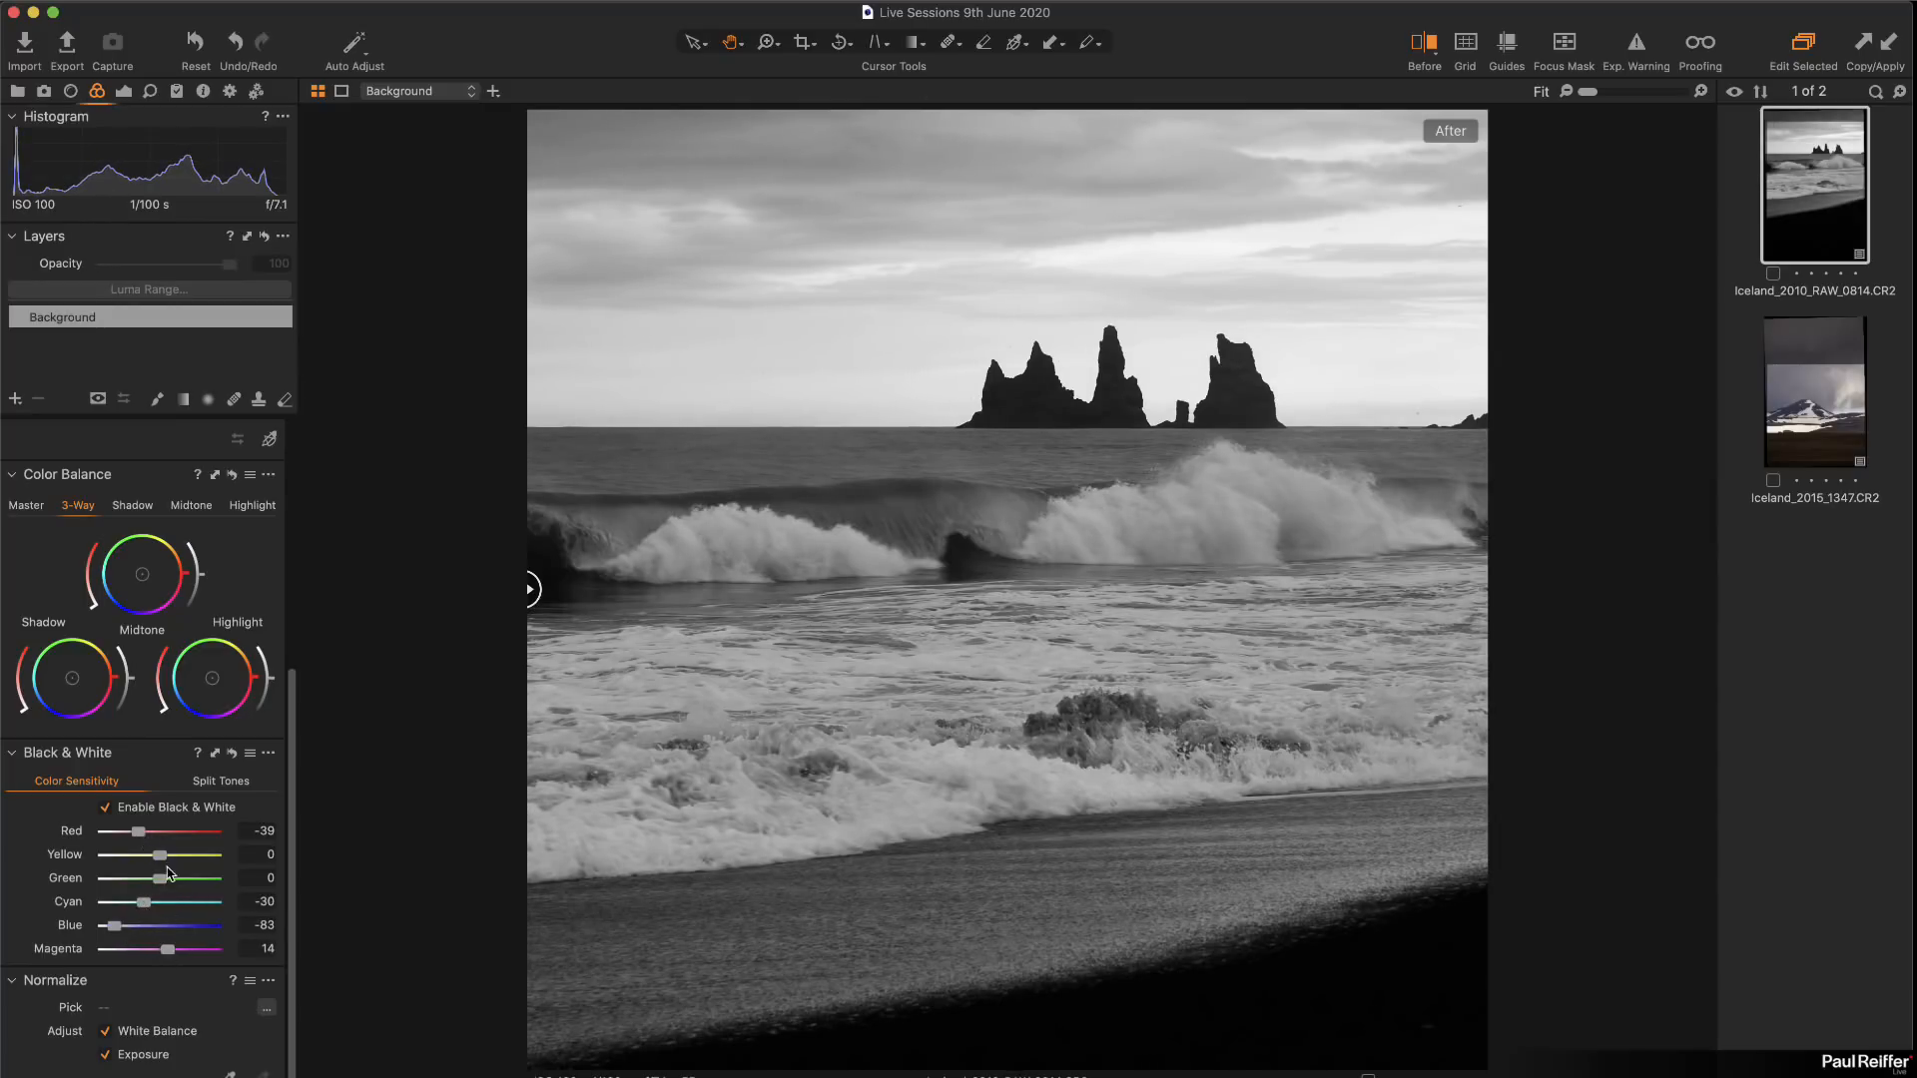
left_click_drag(160, 855, 167, 881)
Step: Raise the black-and-white seascape's Contrast to 11, and return to the mountain photo
left_click(124, 93)
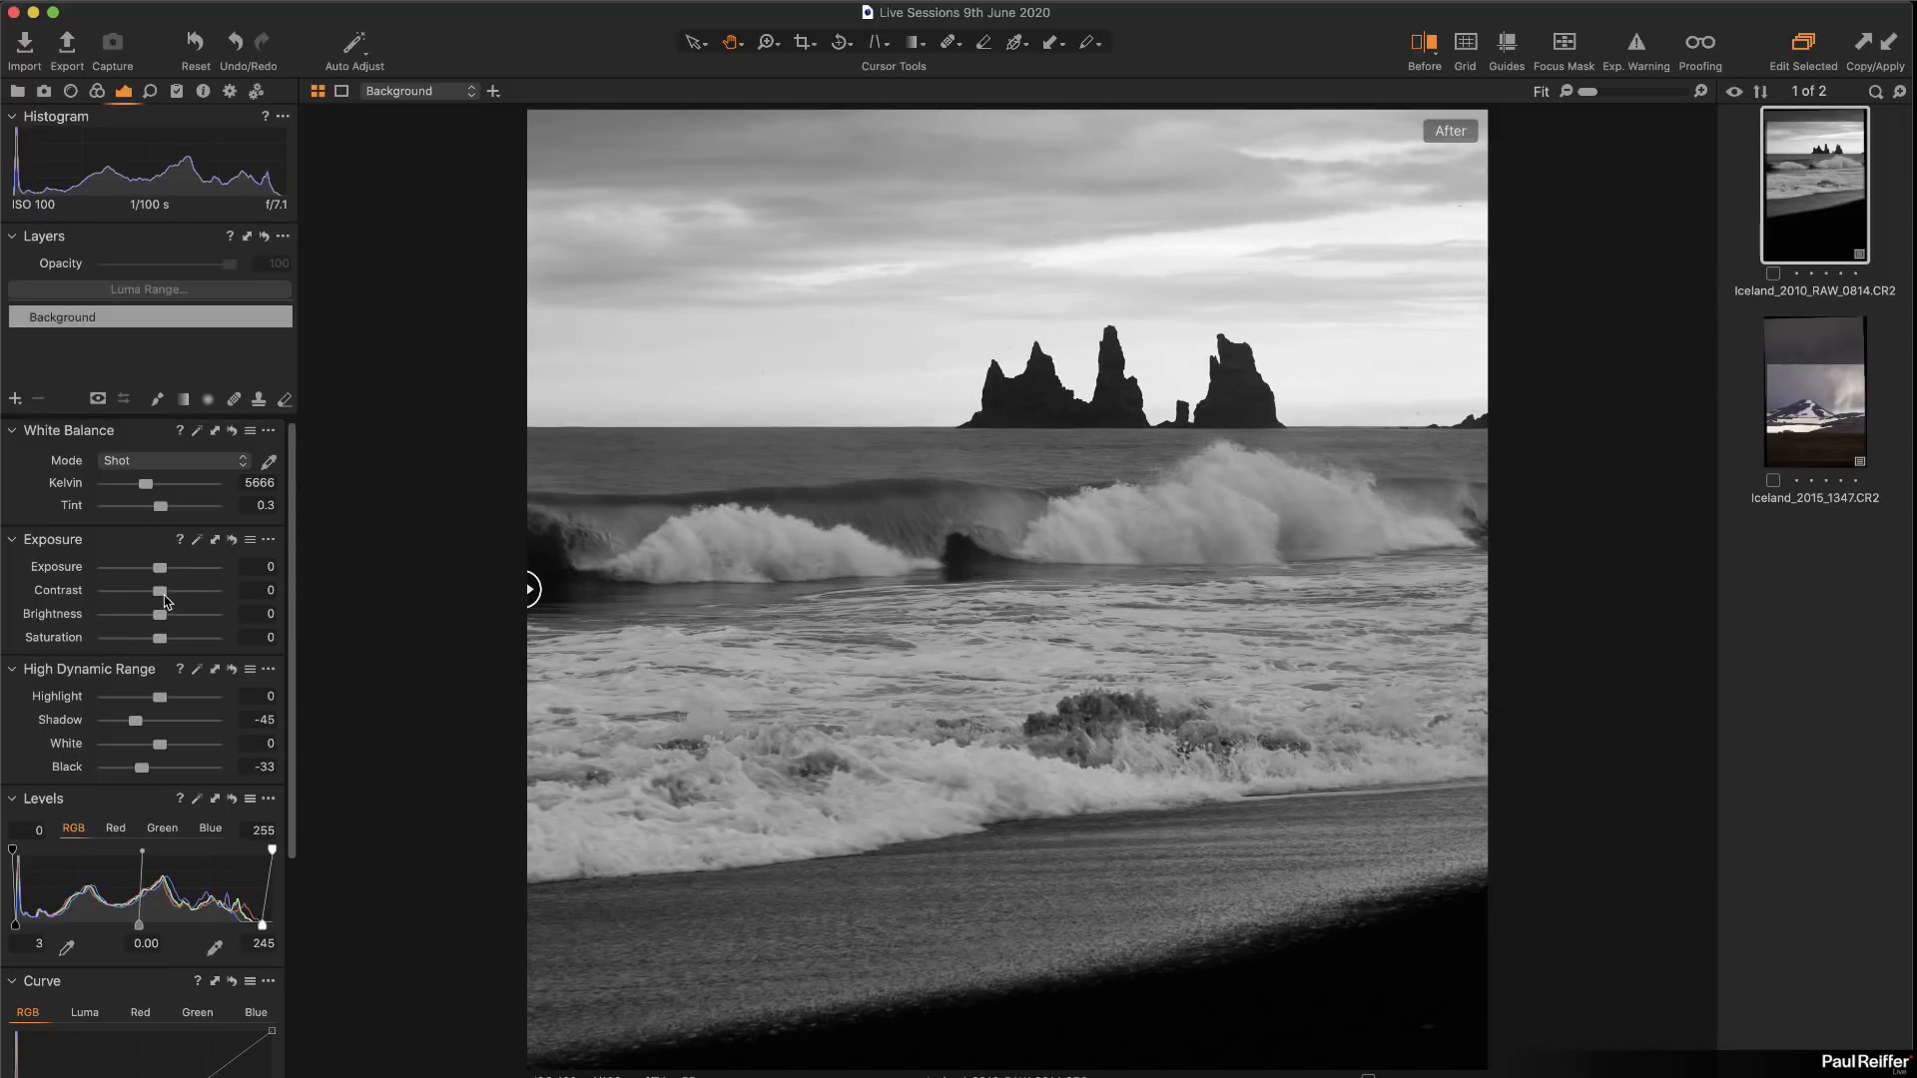
left_click_drag(160, 591, 178, 599)
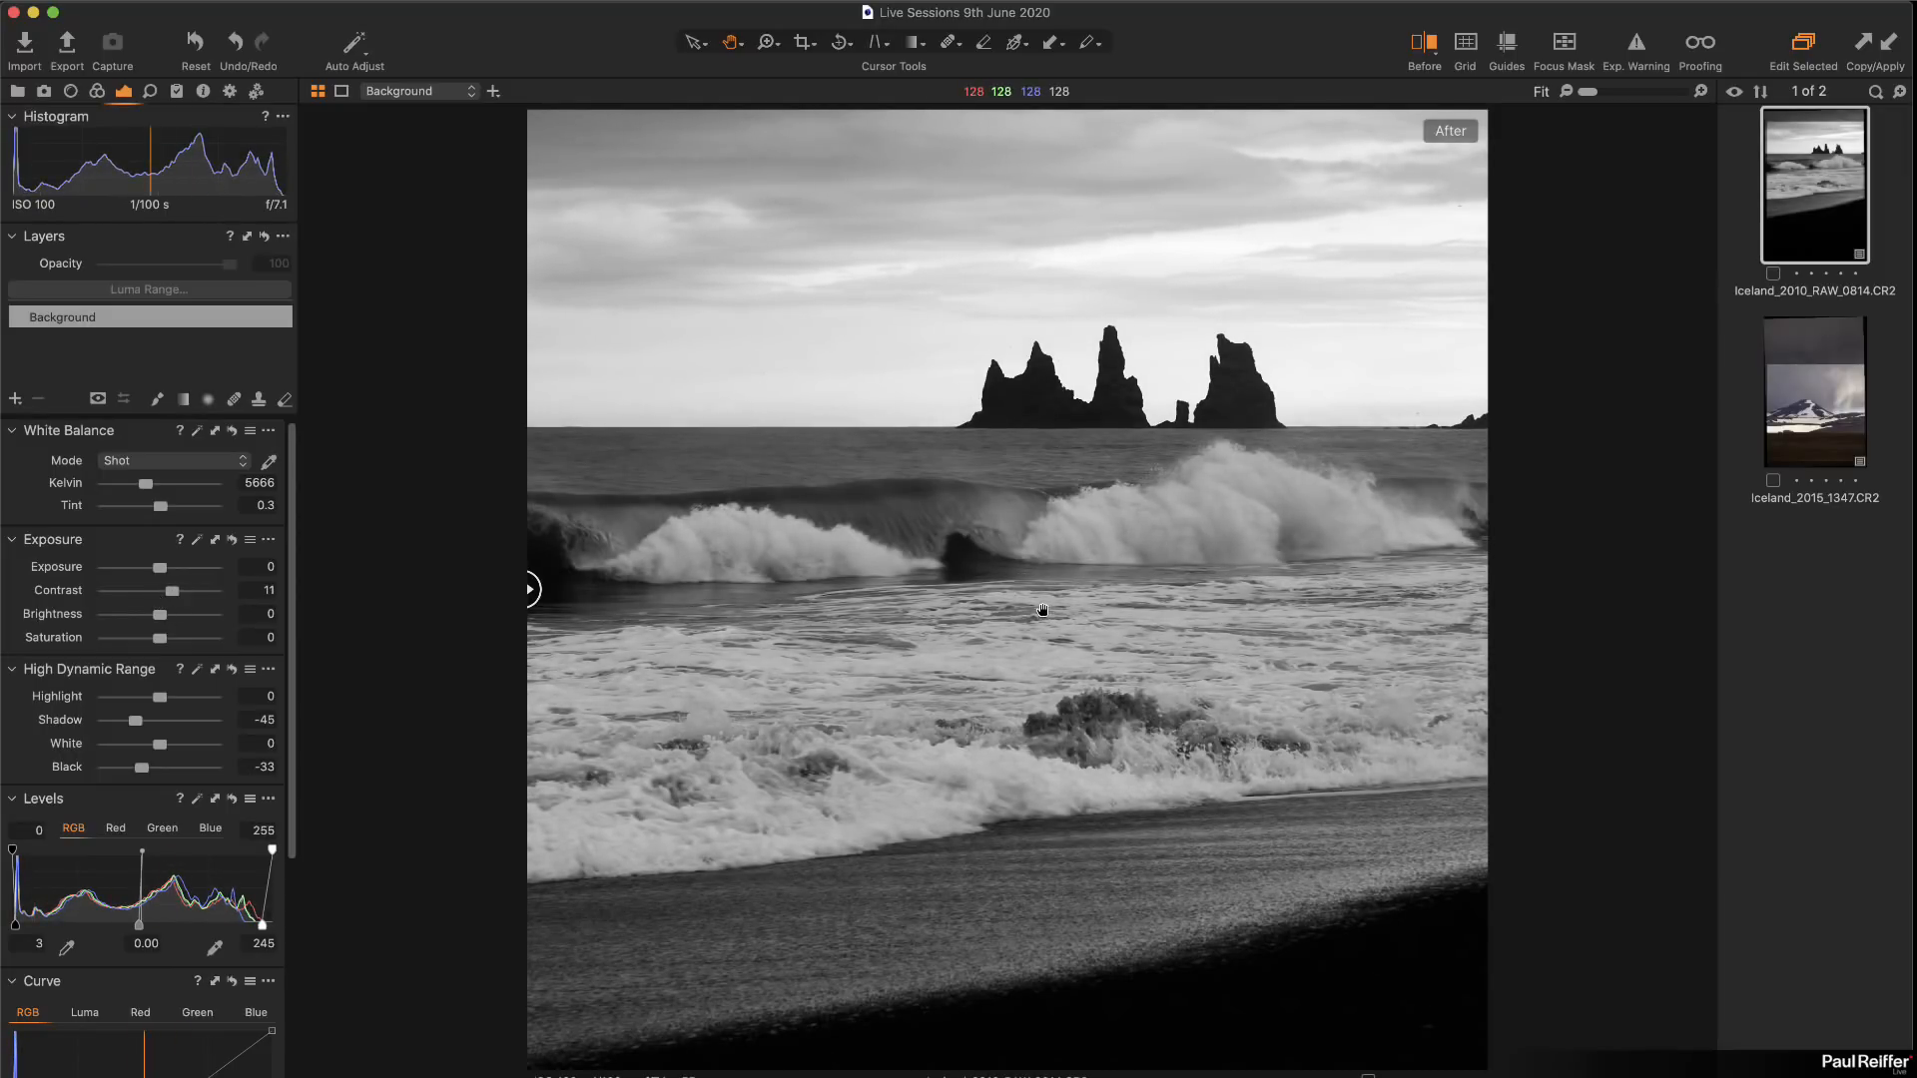
left_click(1788, 409)
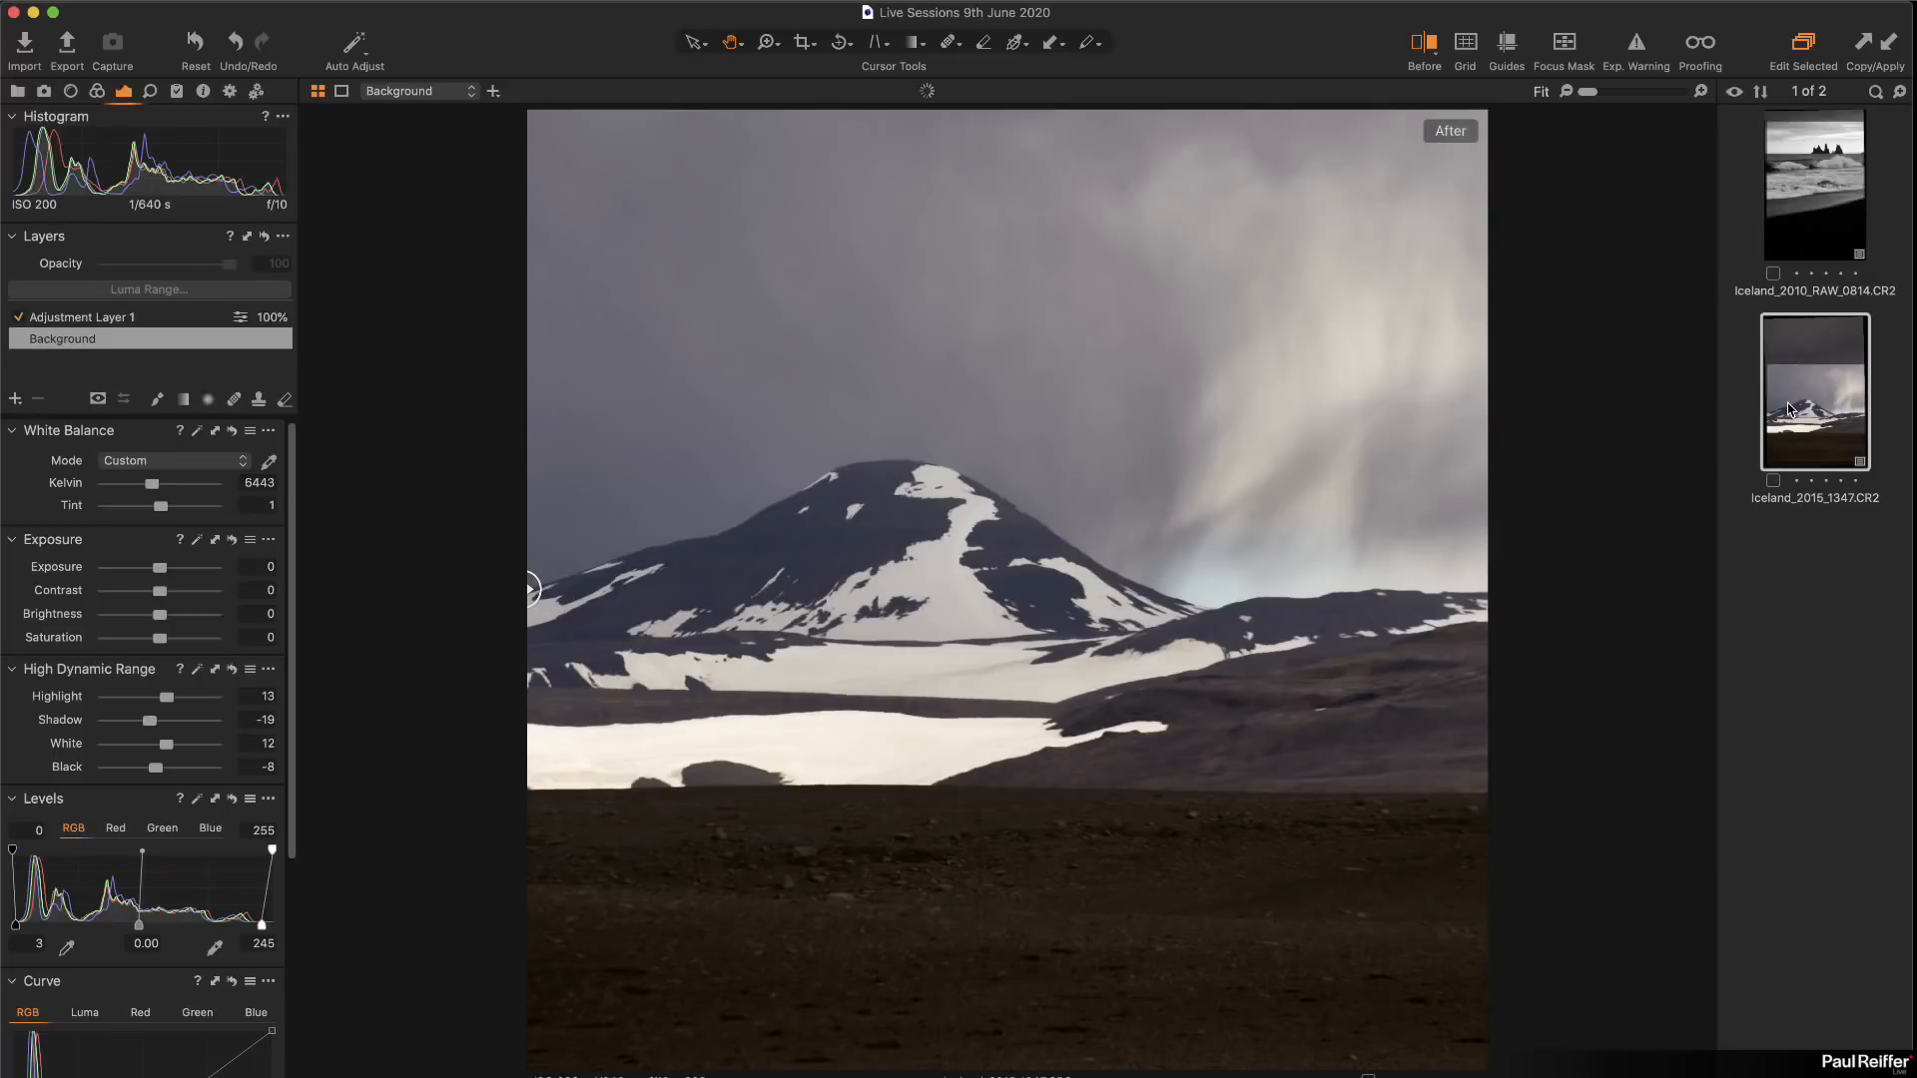
Step: Clone the mountain photo as a second variant and enable black and white on the clone
right_click(1788, 409)
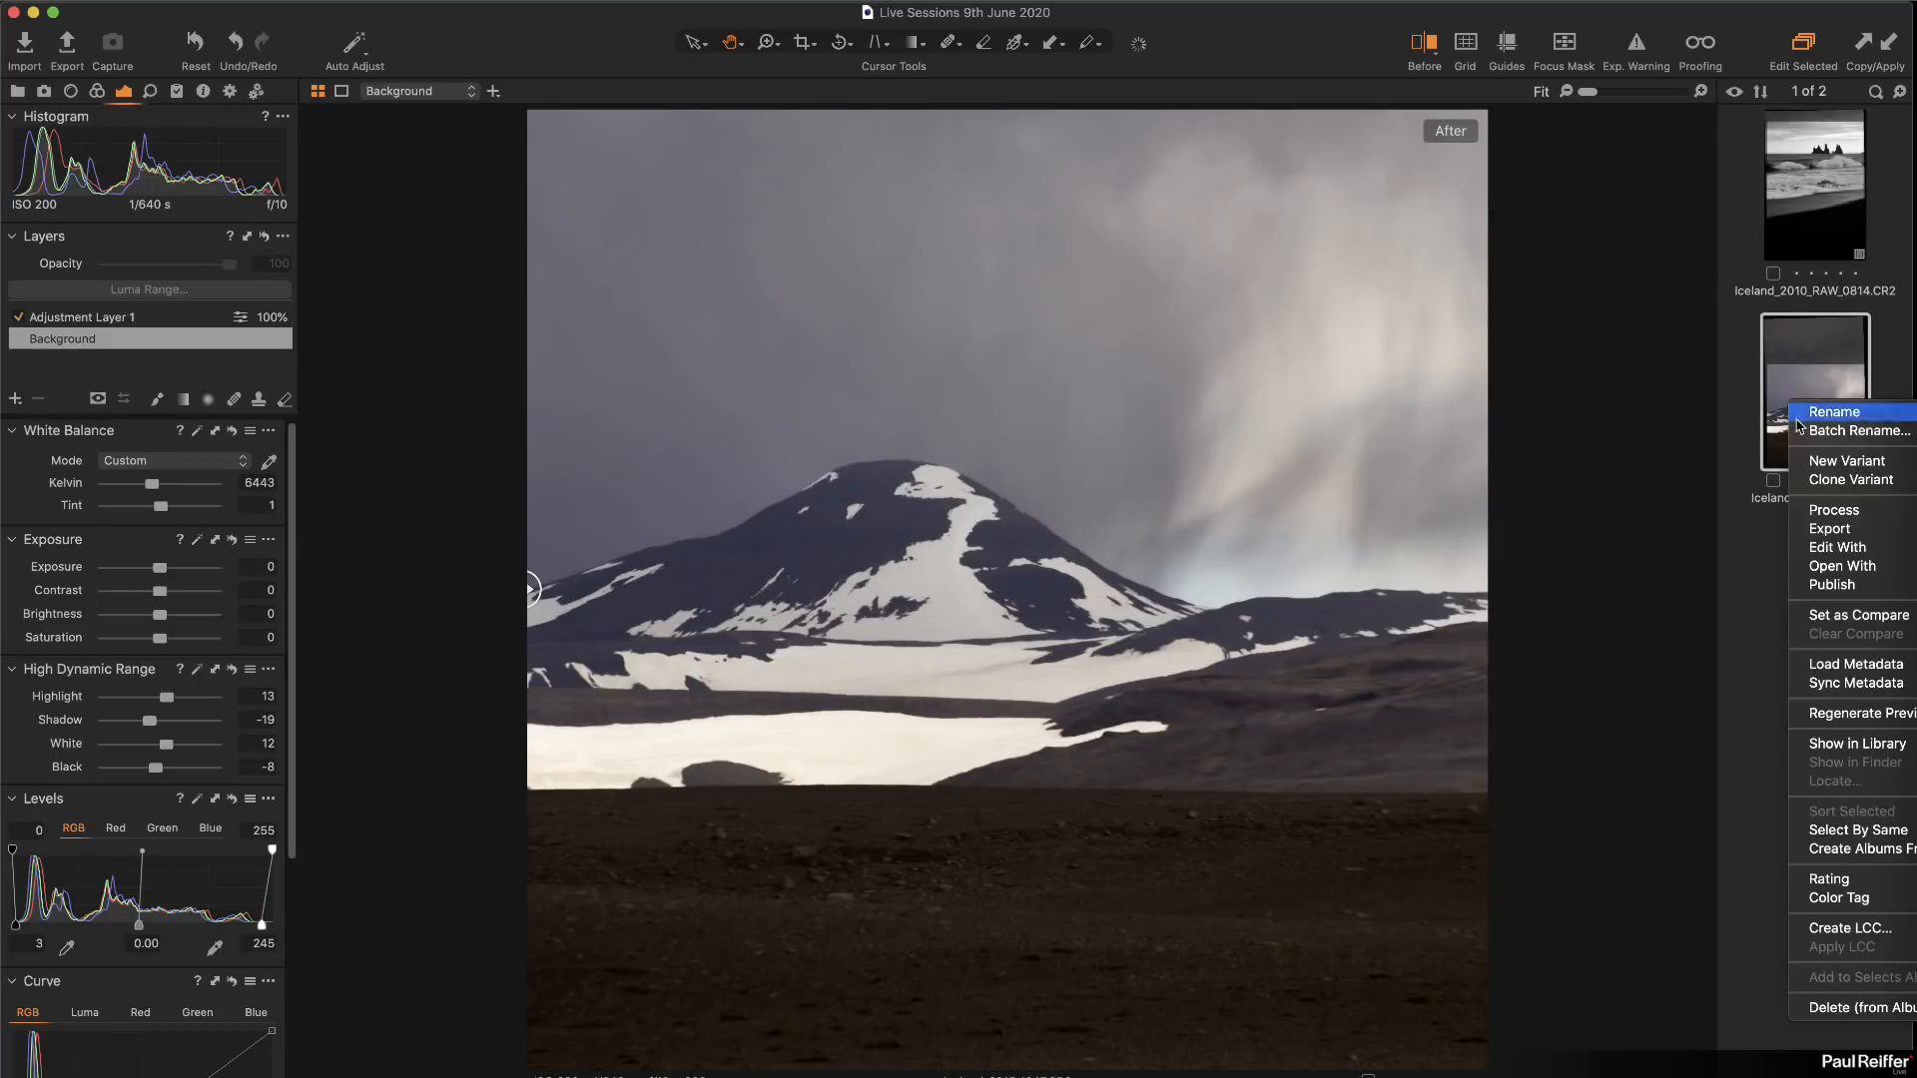
left_click(1835, 482)
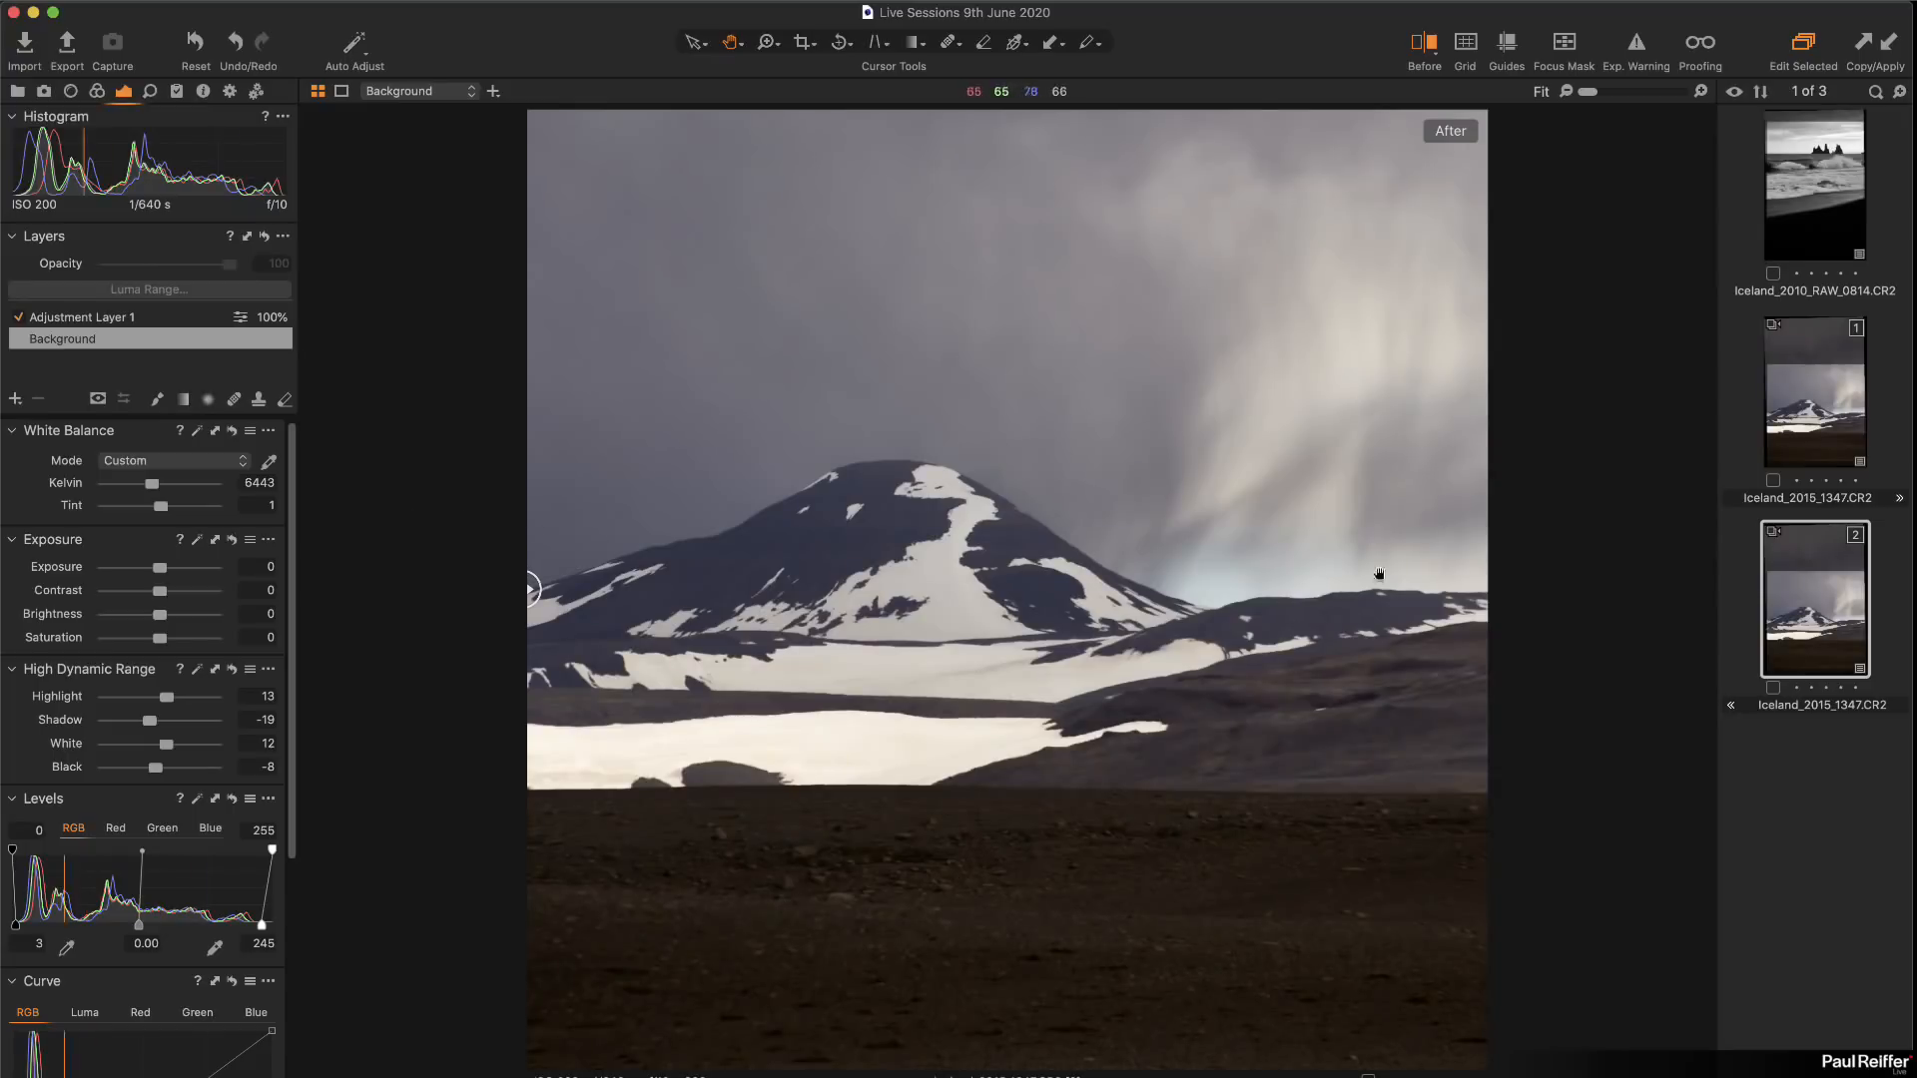
left_click(99, 92)
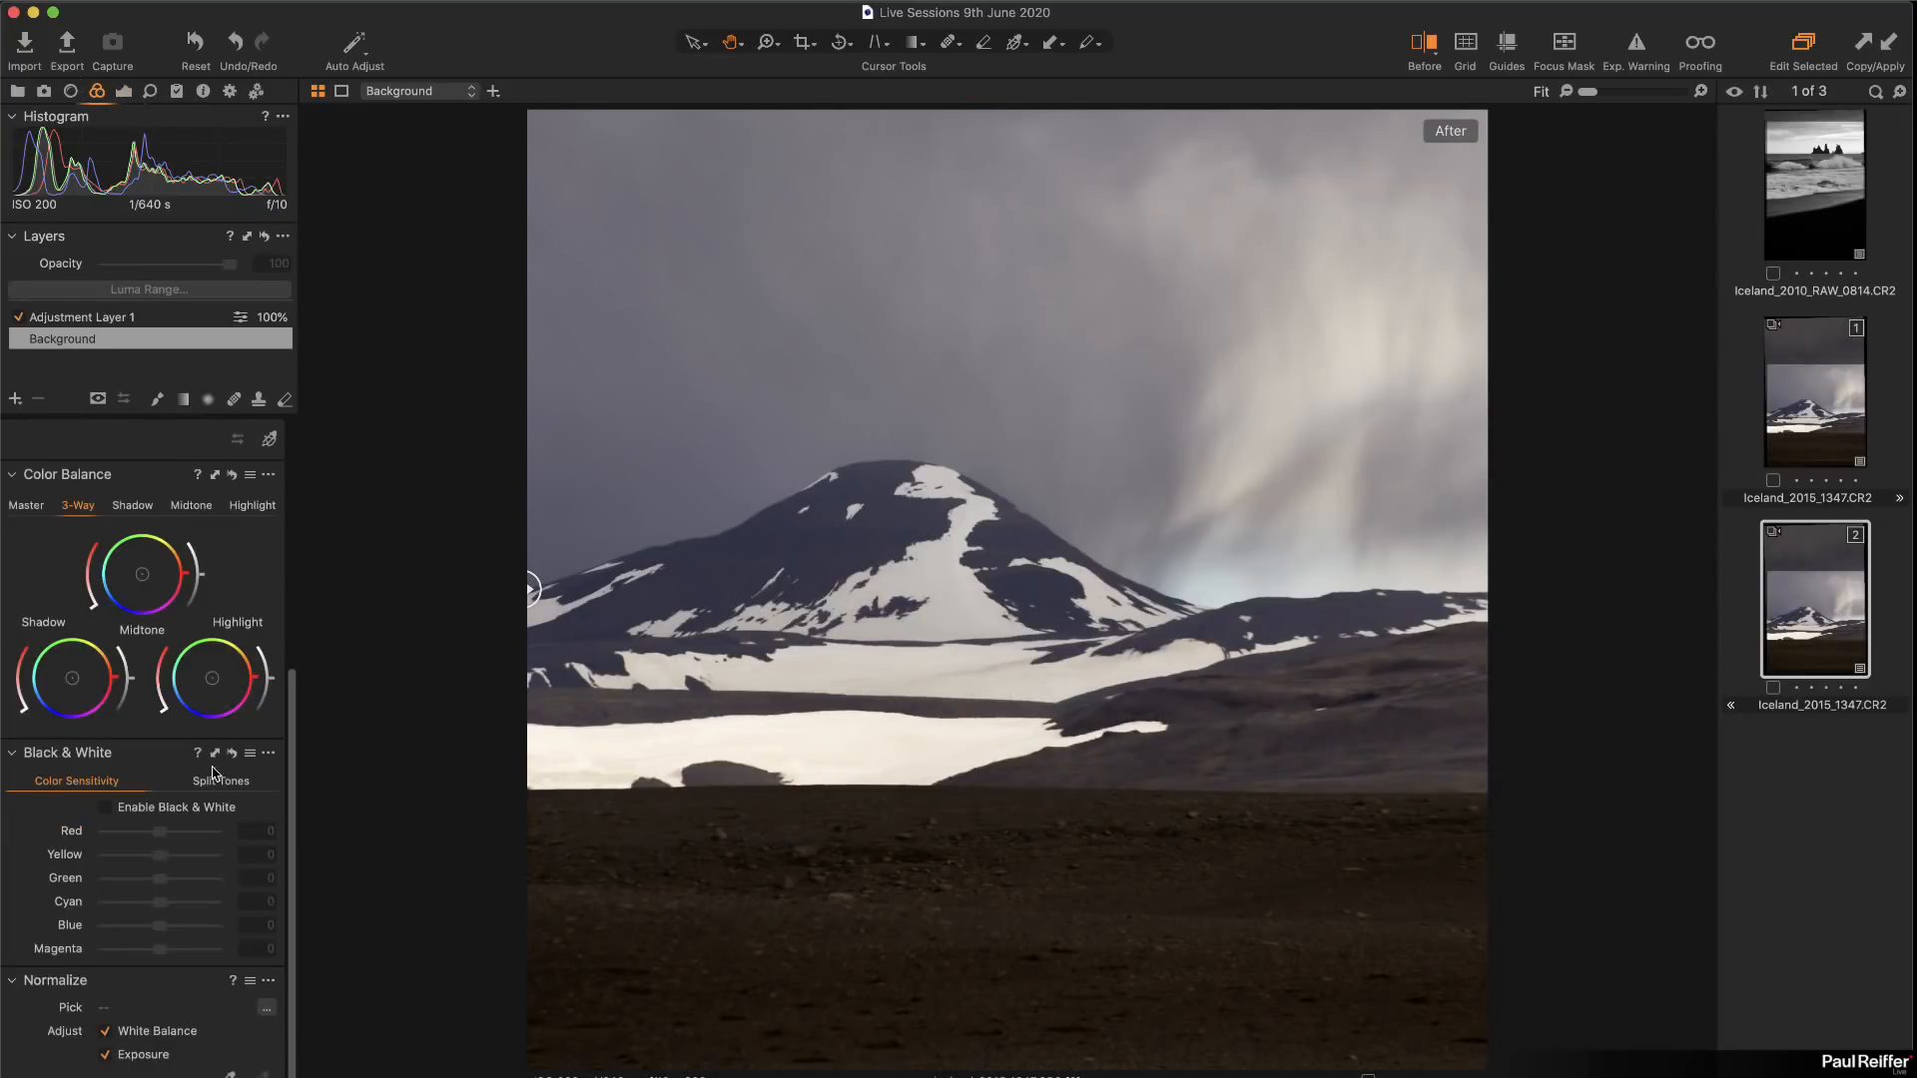
left_click(106, 807)
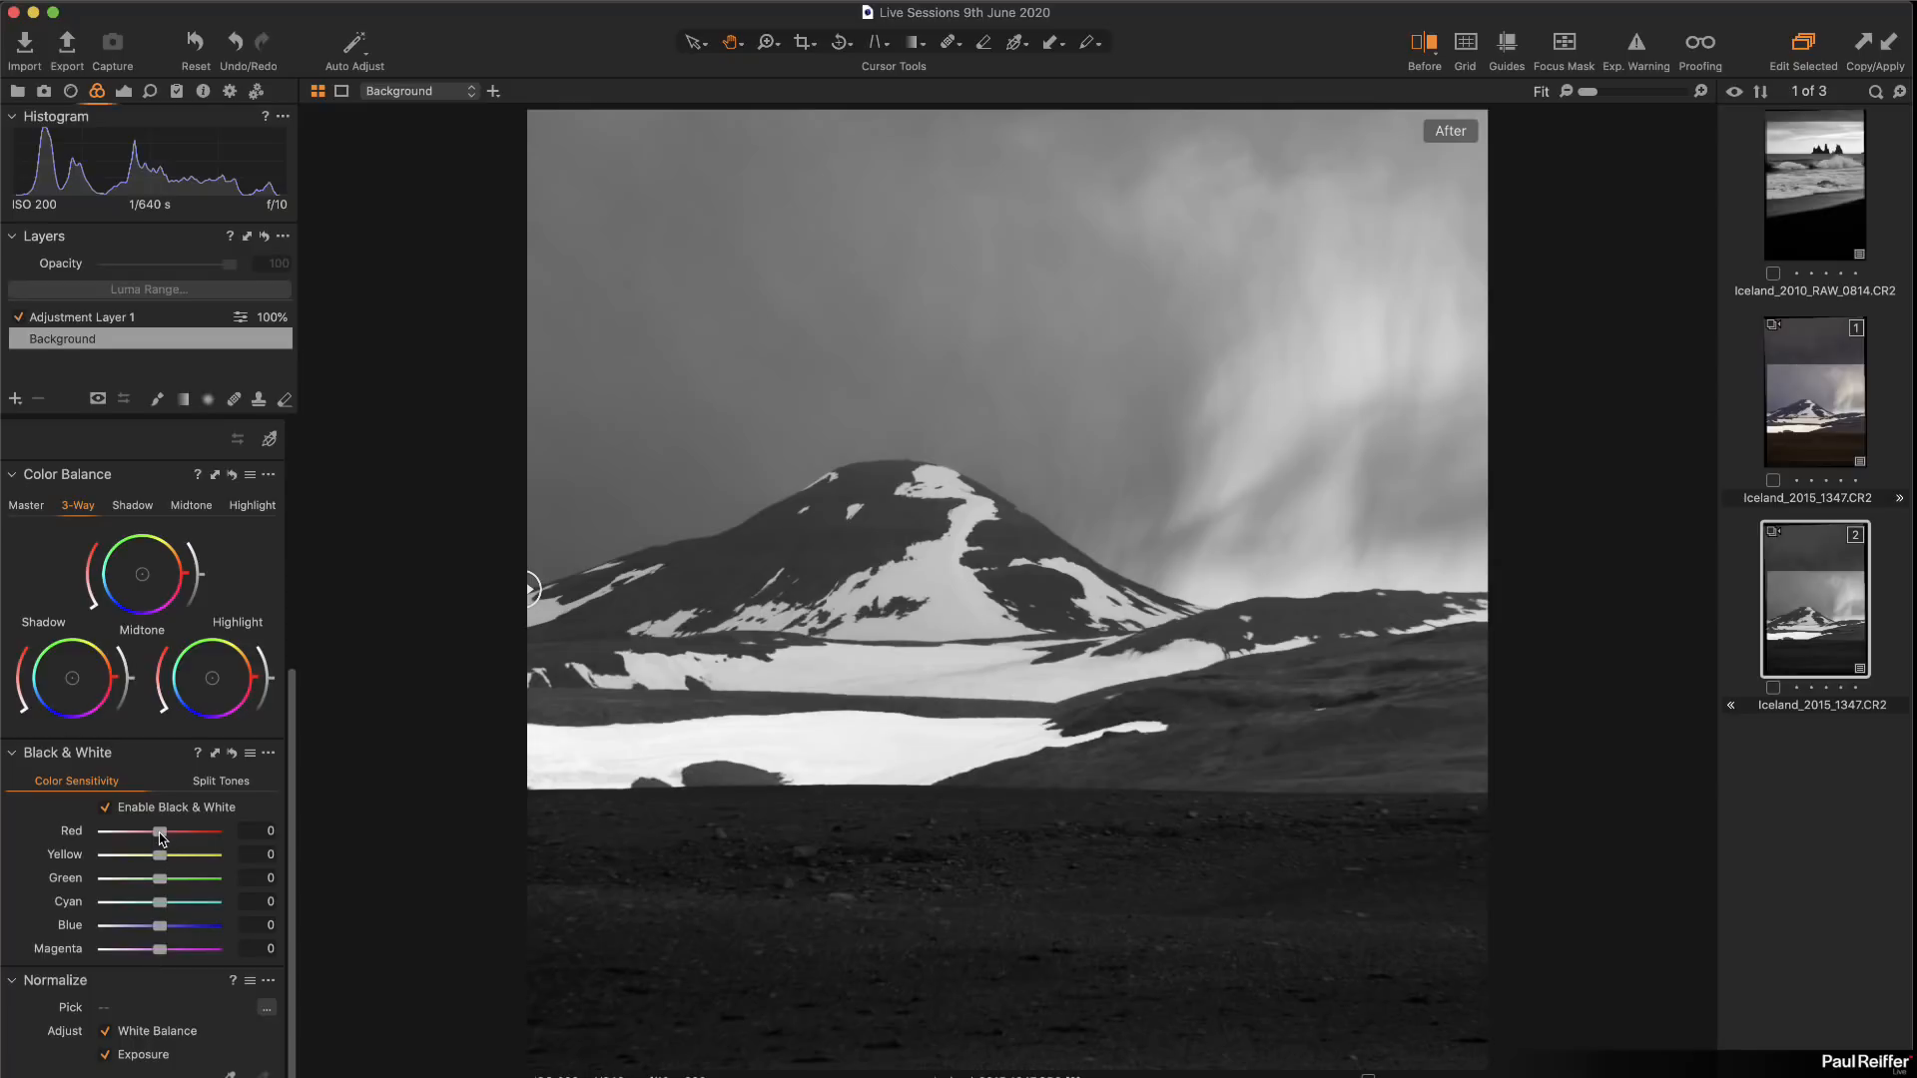
Step: Set the clone's black-and-white Red sensitivity to -13, checking the ground tones against the colour variant
left_click_drag(162, 835, 187, 837)
left_click_drag(186, 837, 147, 839)
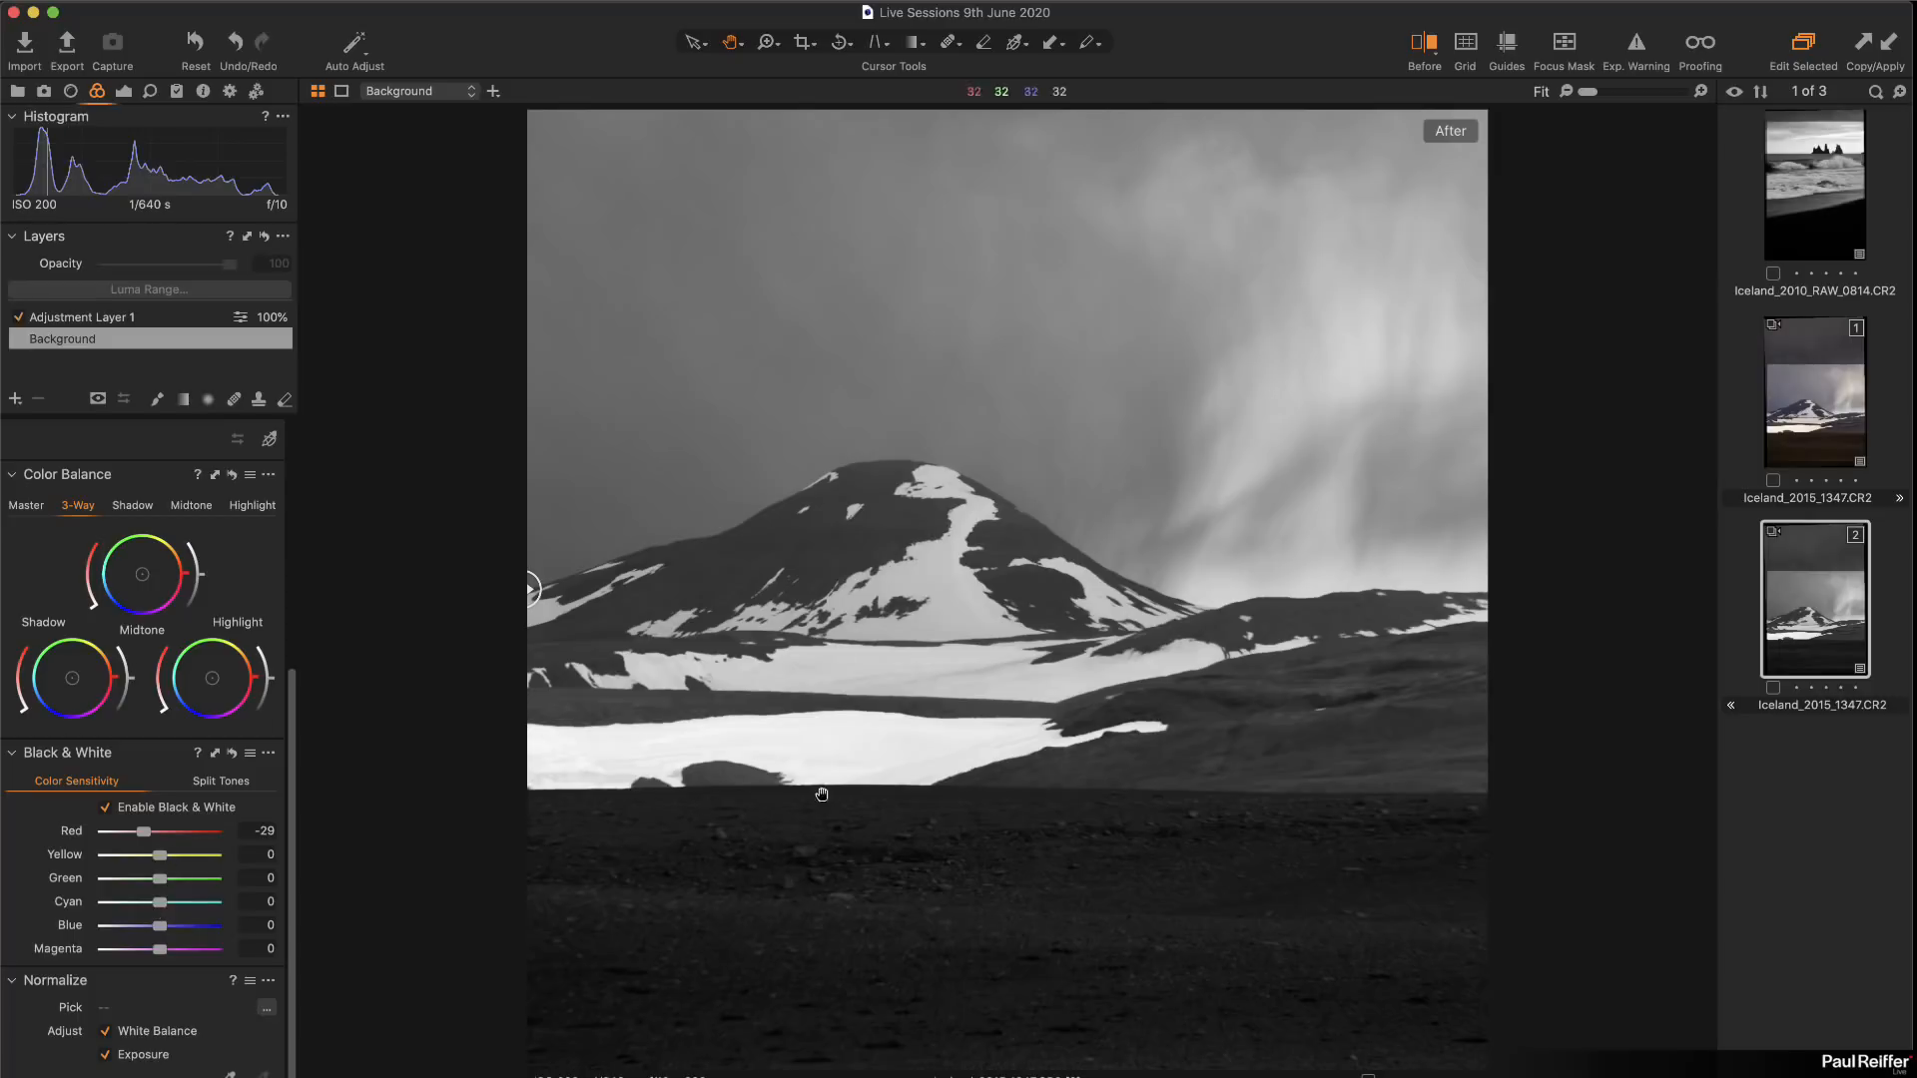
left_click(1787, 420)
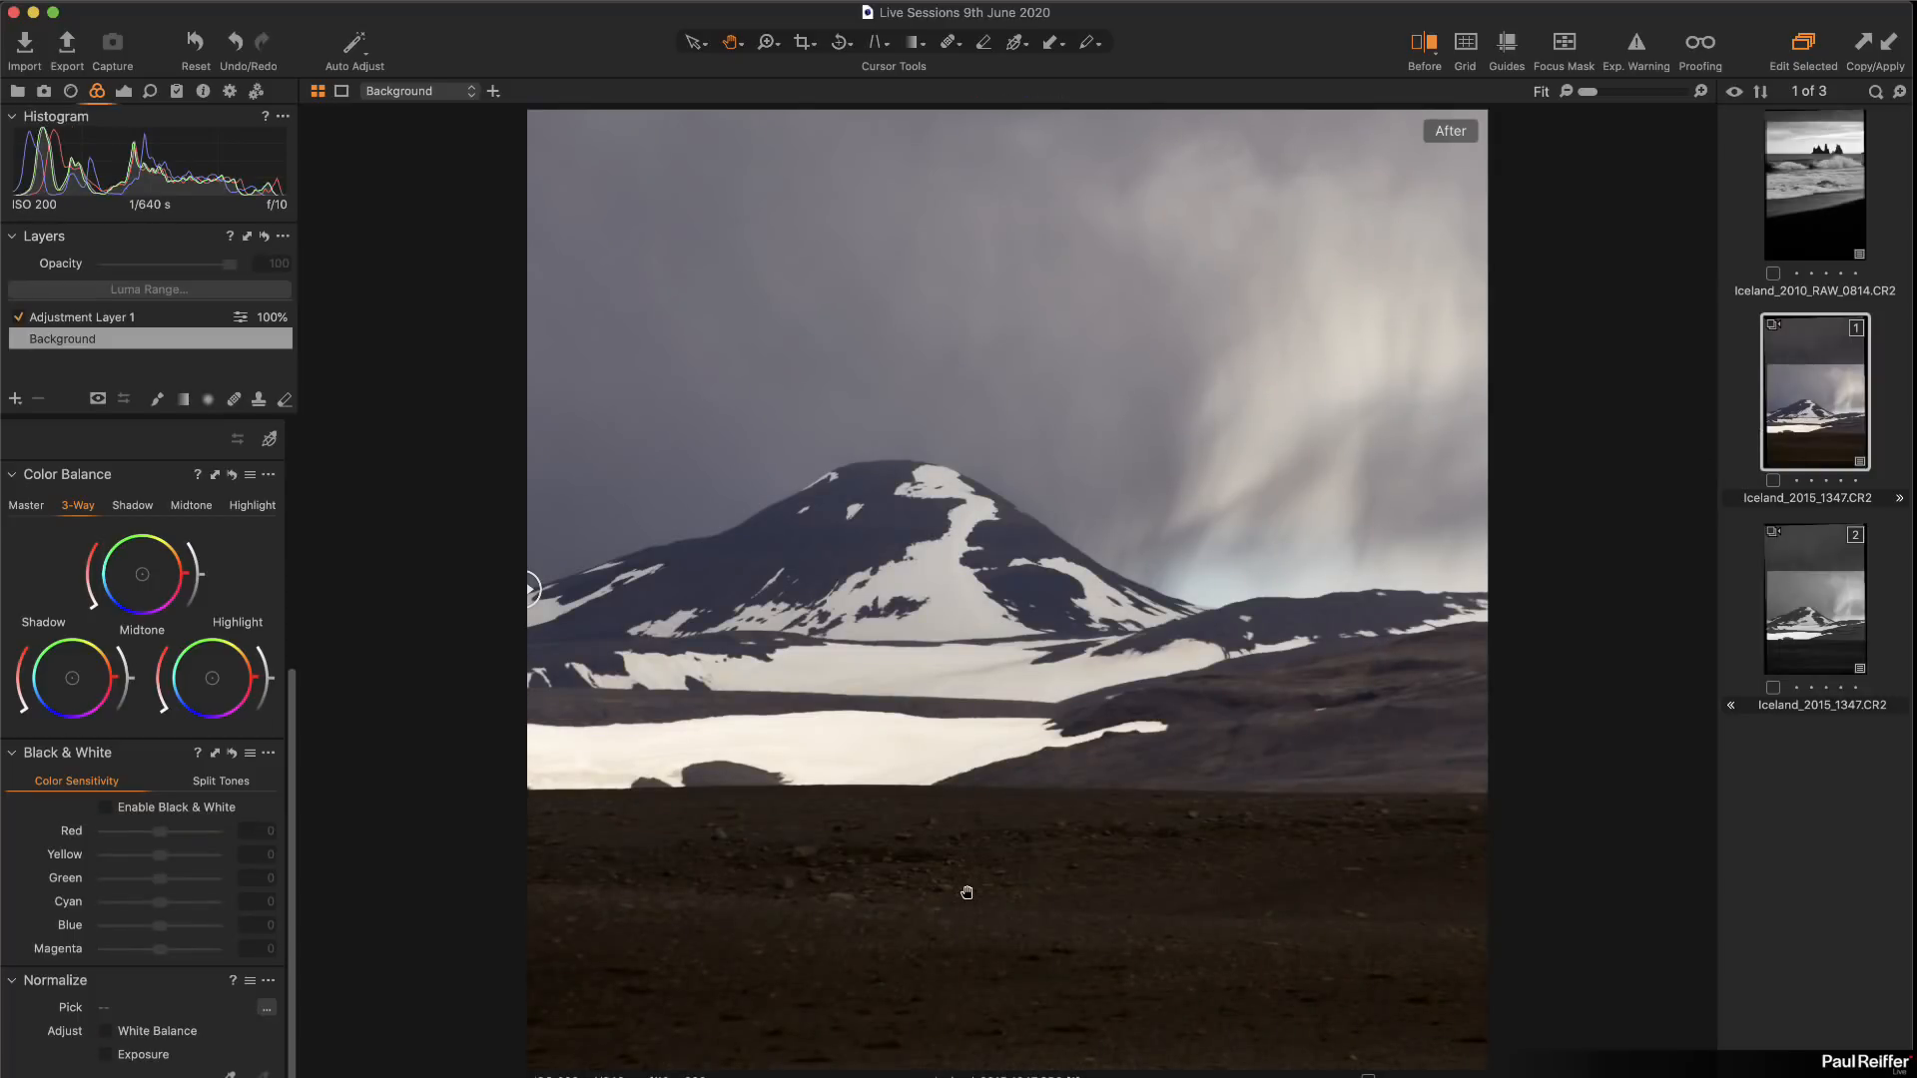
left_click(1807, 611)
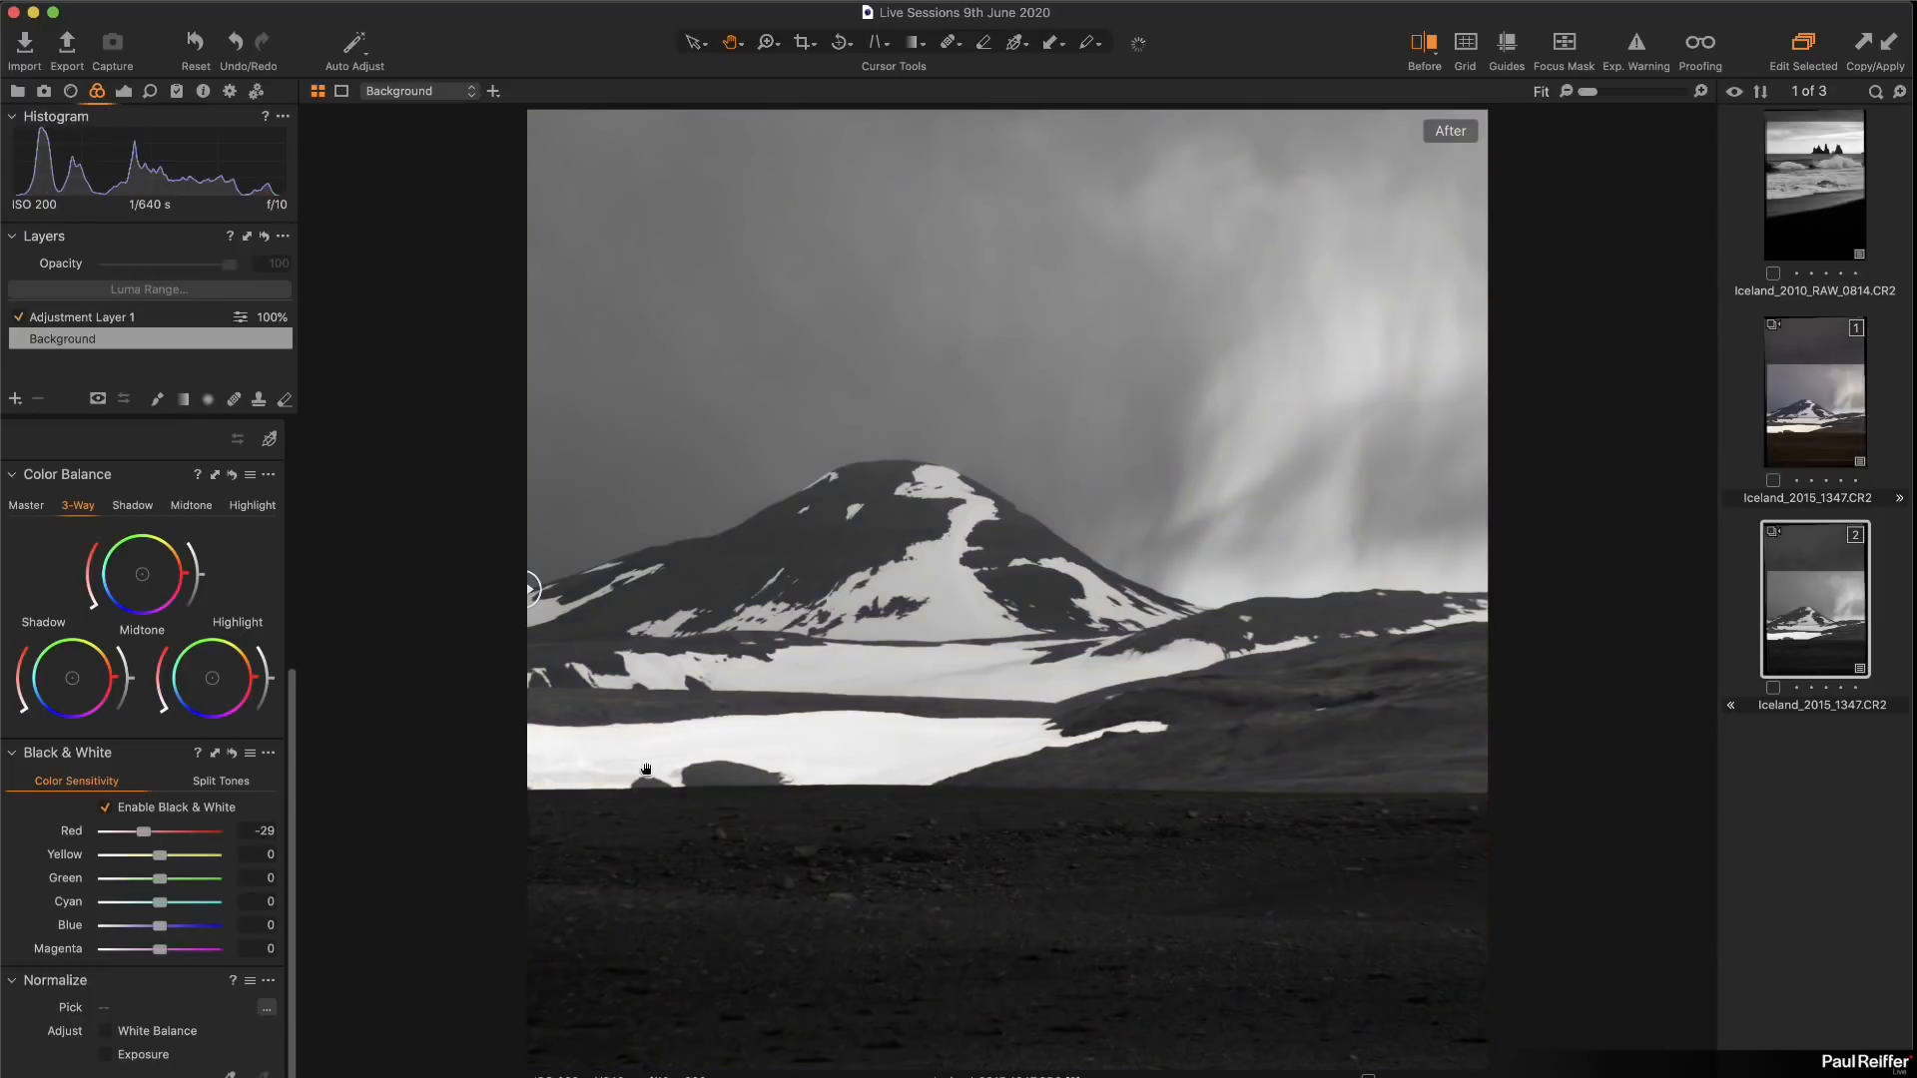
mouse_move(154, 837)
left_mouse_down()
mouse_move(209, 836)
mouse_move(87, 839)
mouse_move(153, 836)
left_mouse_up()
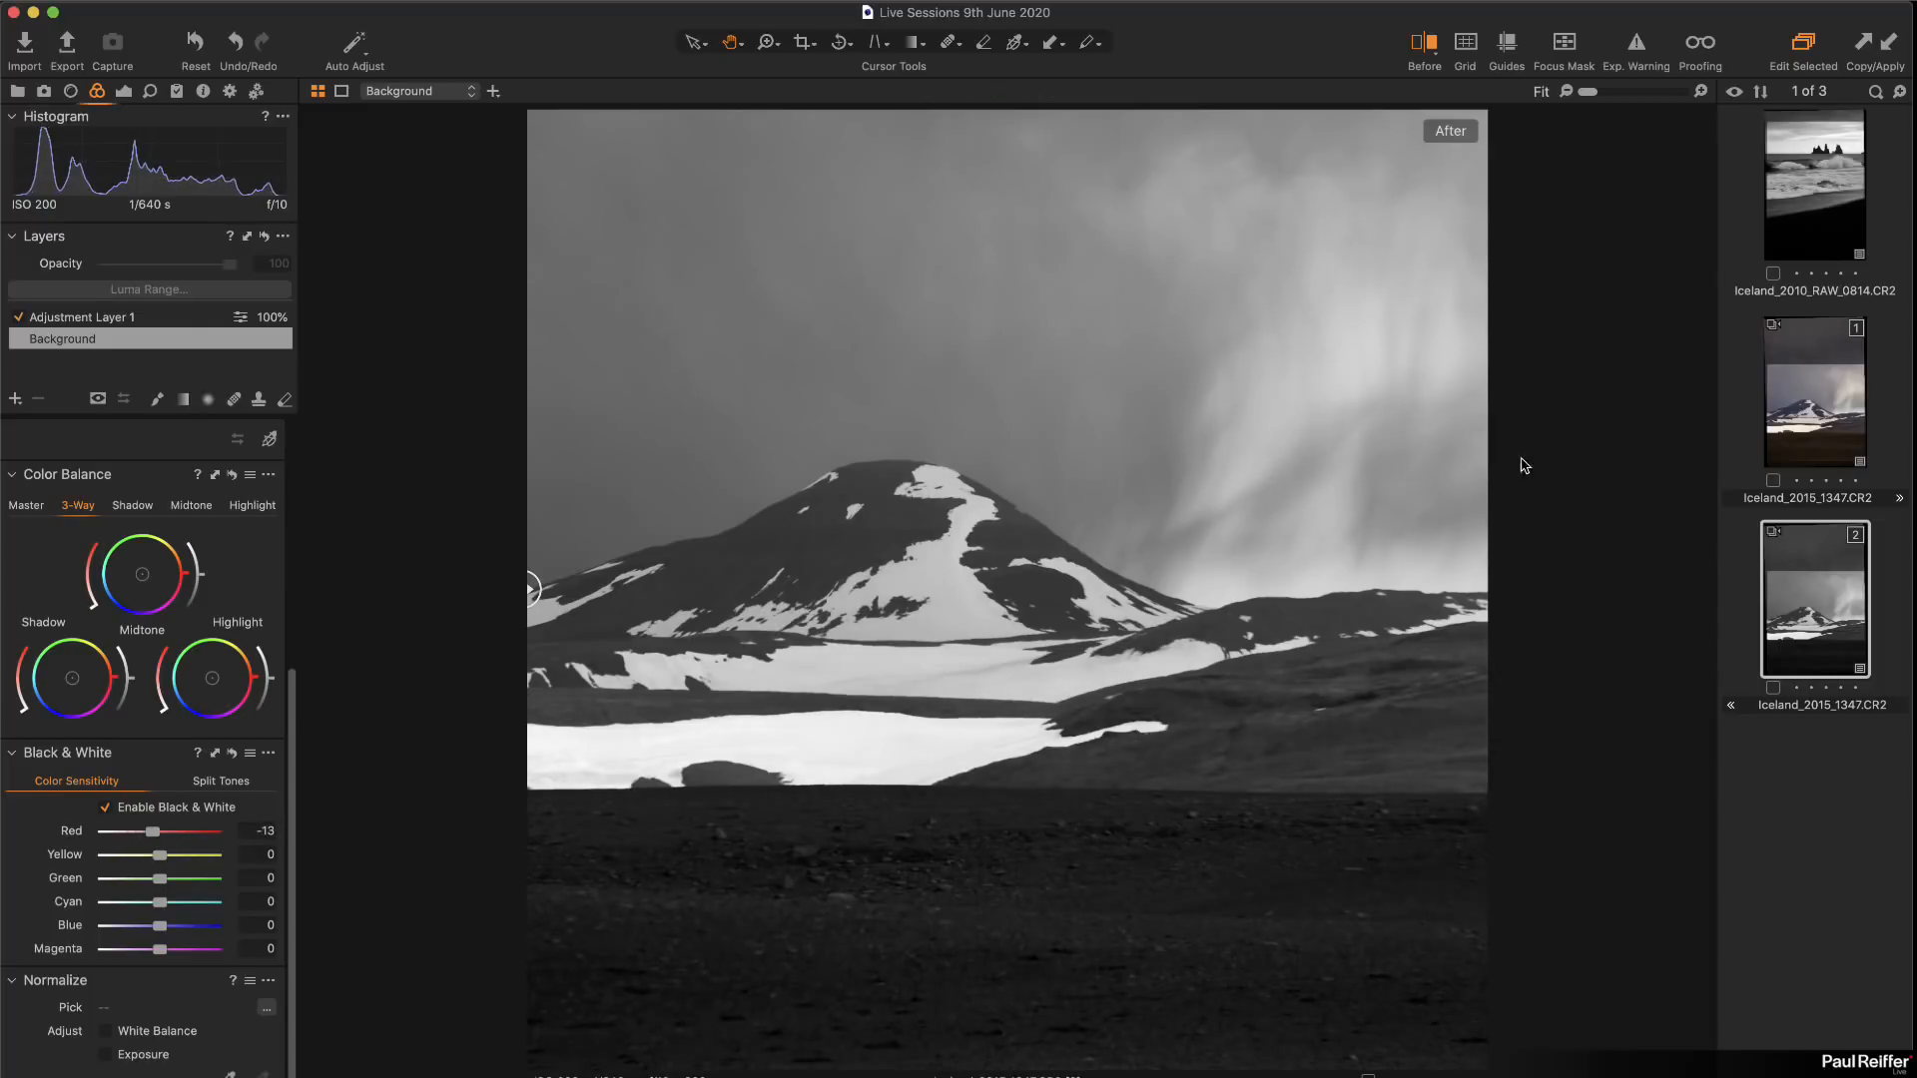
Step: Set the black-and-white clone's Yellow to 64, Blue to -66 and Cyan to -49, comparing it with the colour variant
left_click(1837, 414)
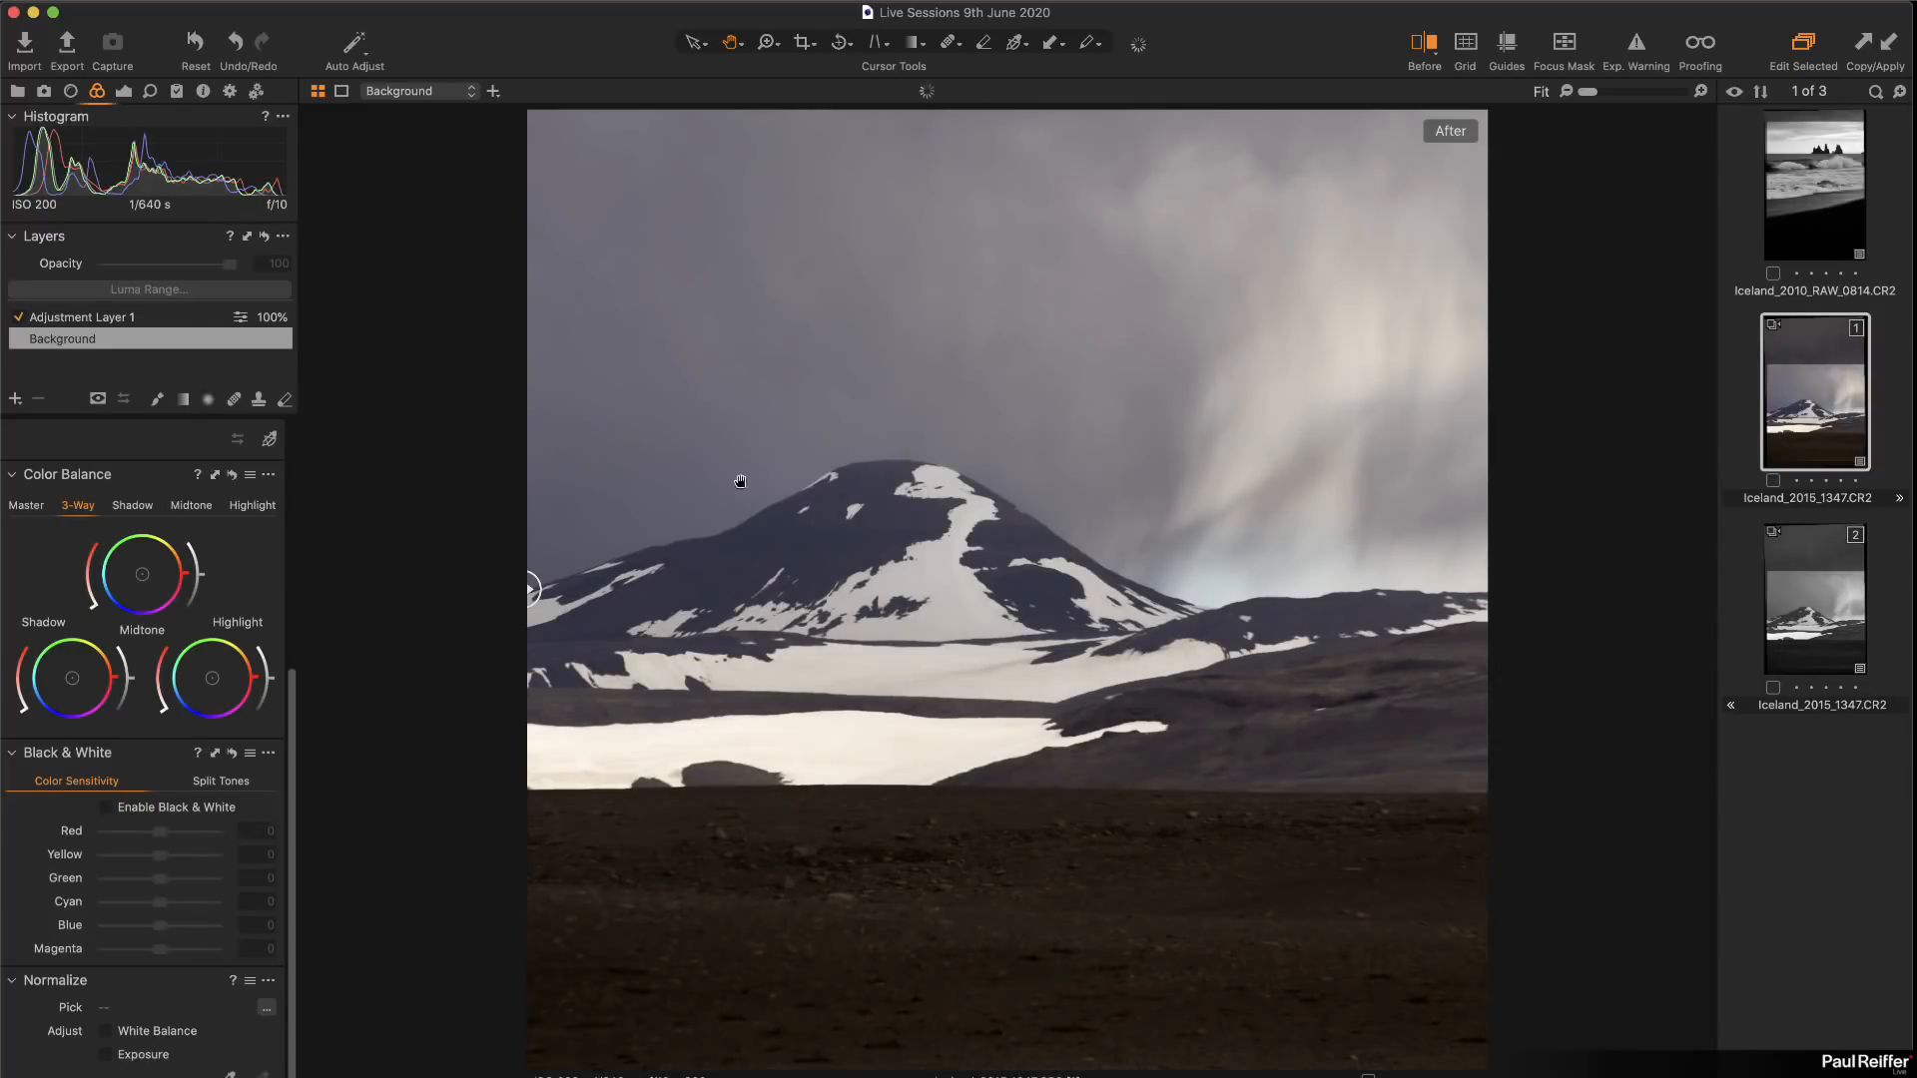
left_click(1817, 606)
mouse_move(168, 859)
left_mouse_down()
mouse_move(212, 860)
mouse_move(196, 861)
left_mouse_up()
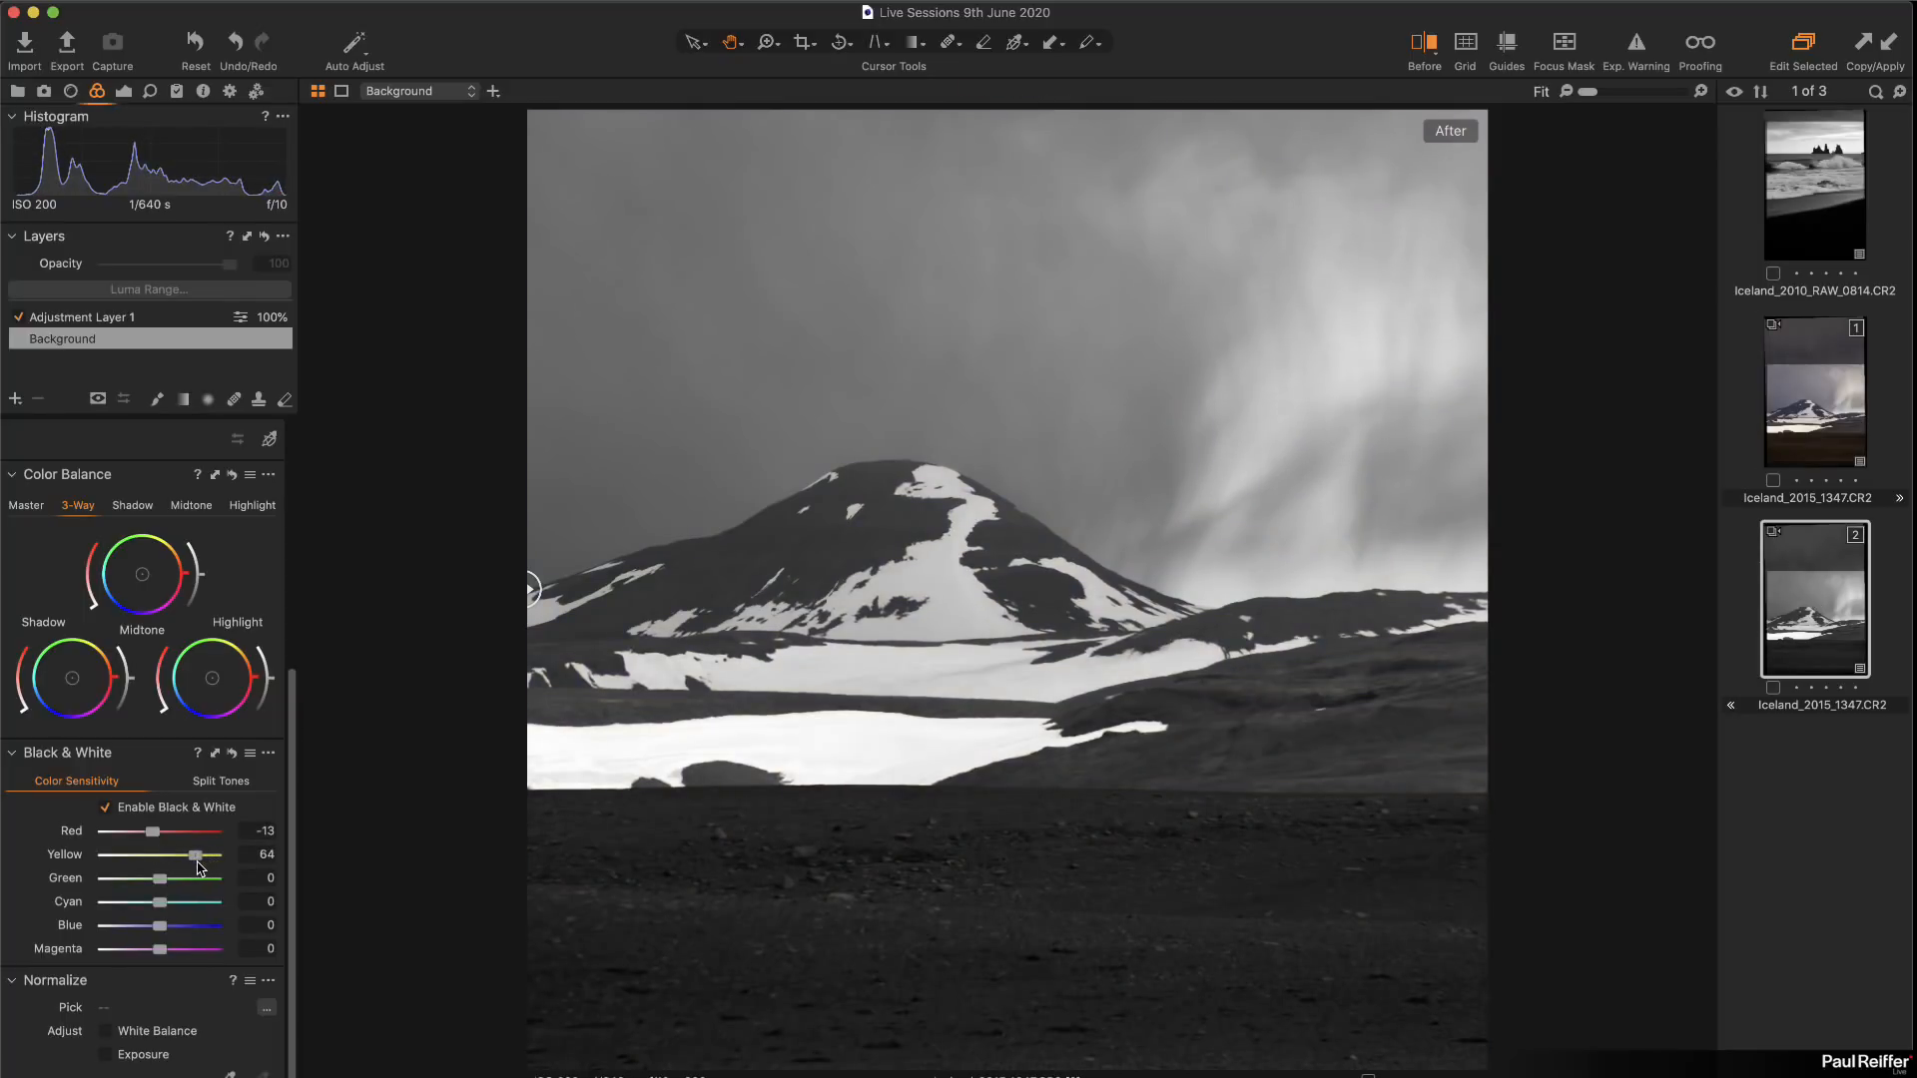
left_click_drag(164, 928, 128, 928)
left_click_drag(169, 902, 164, 906)
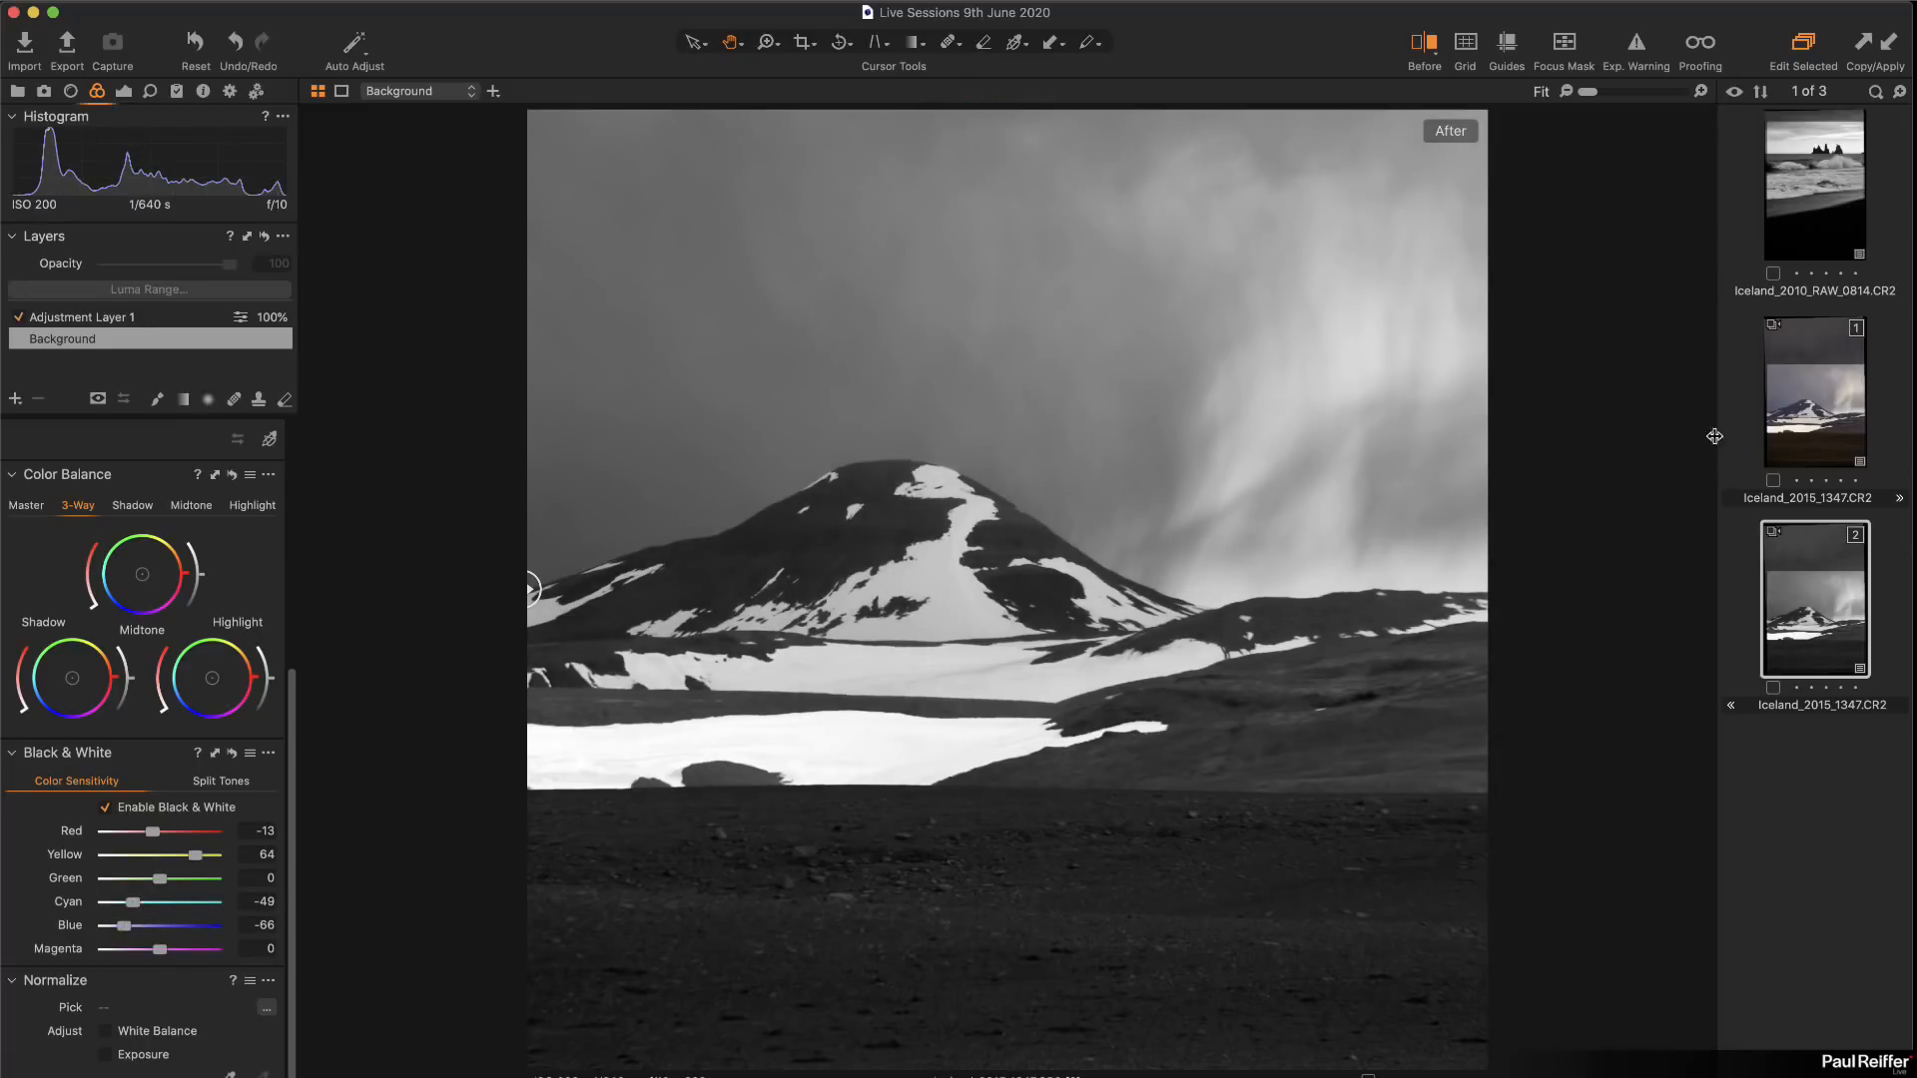
left_click(1797, 420)
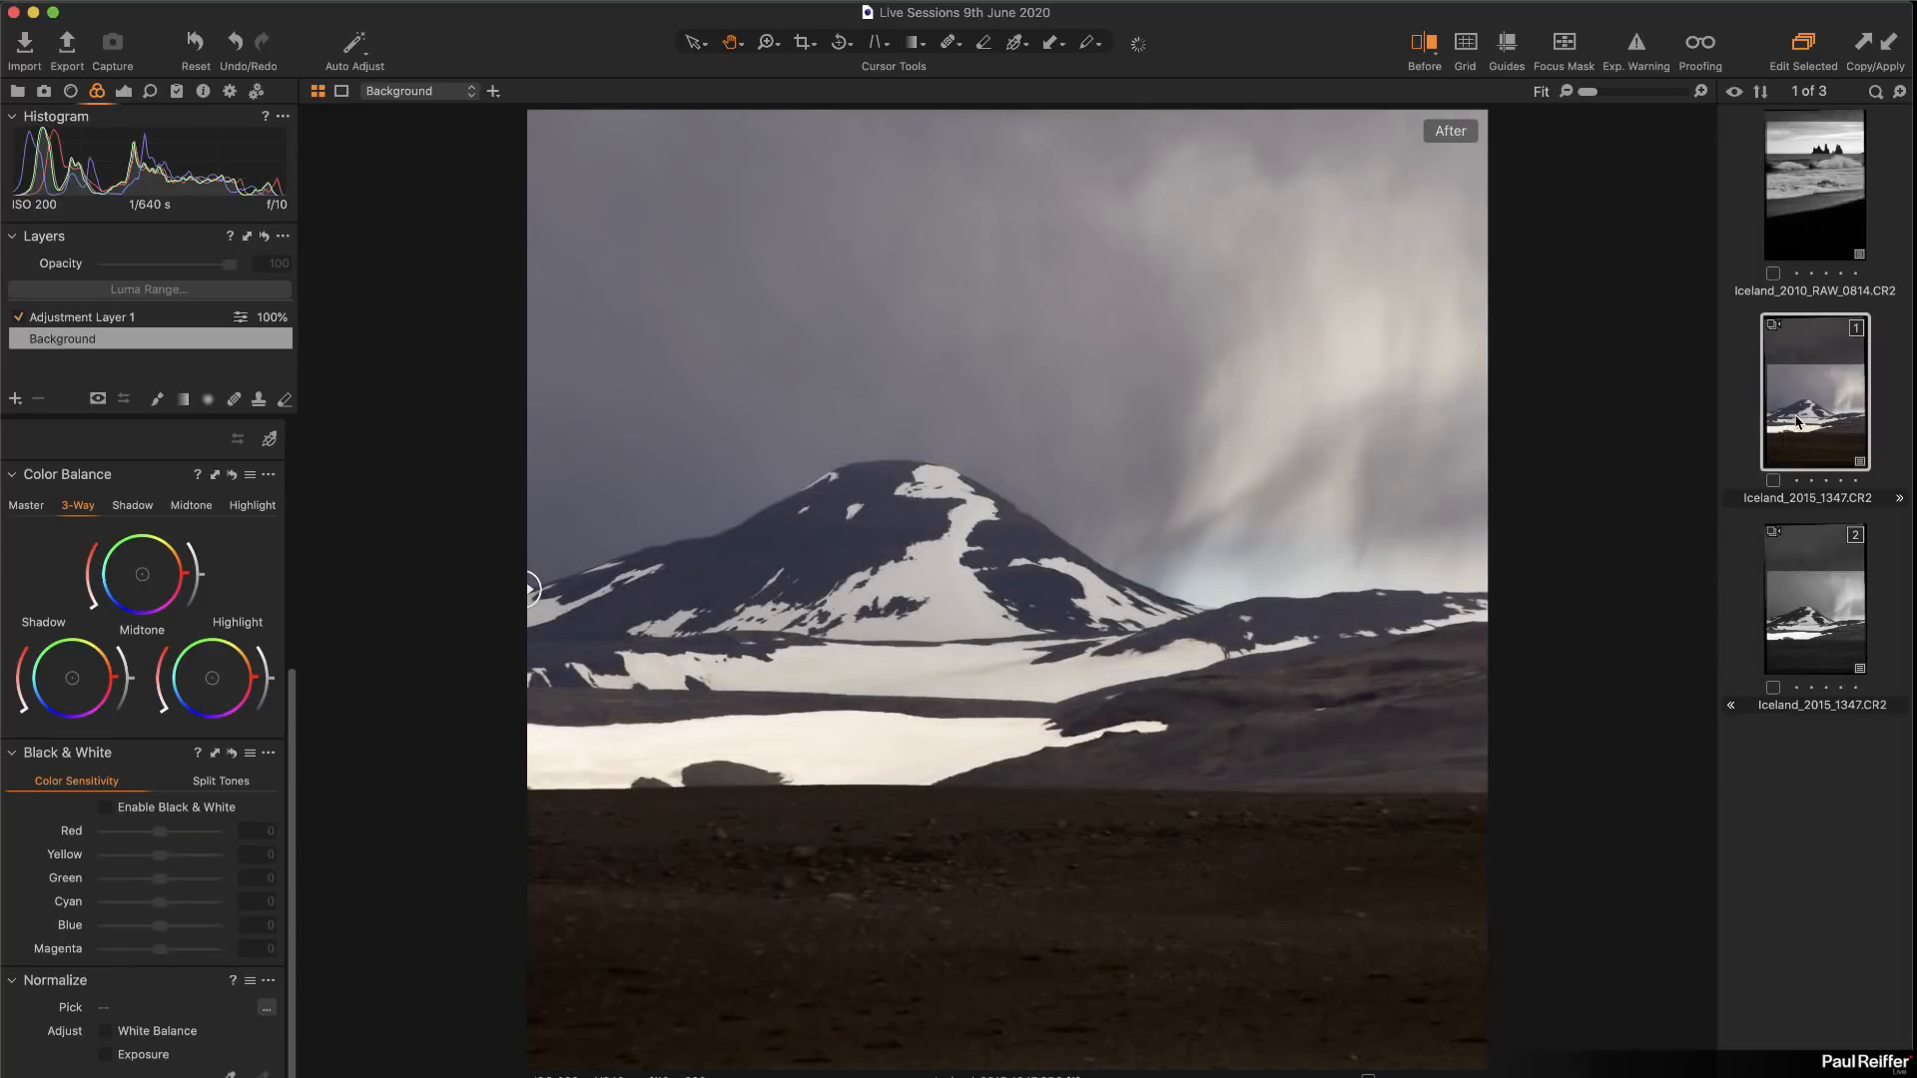
Step: View the black-and-white variant of the snowy mountain photo and the black-and-white Iceland beach photo
left_click(1814, 601)
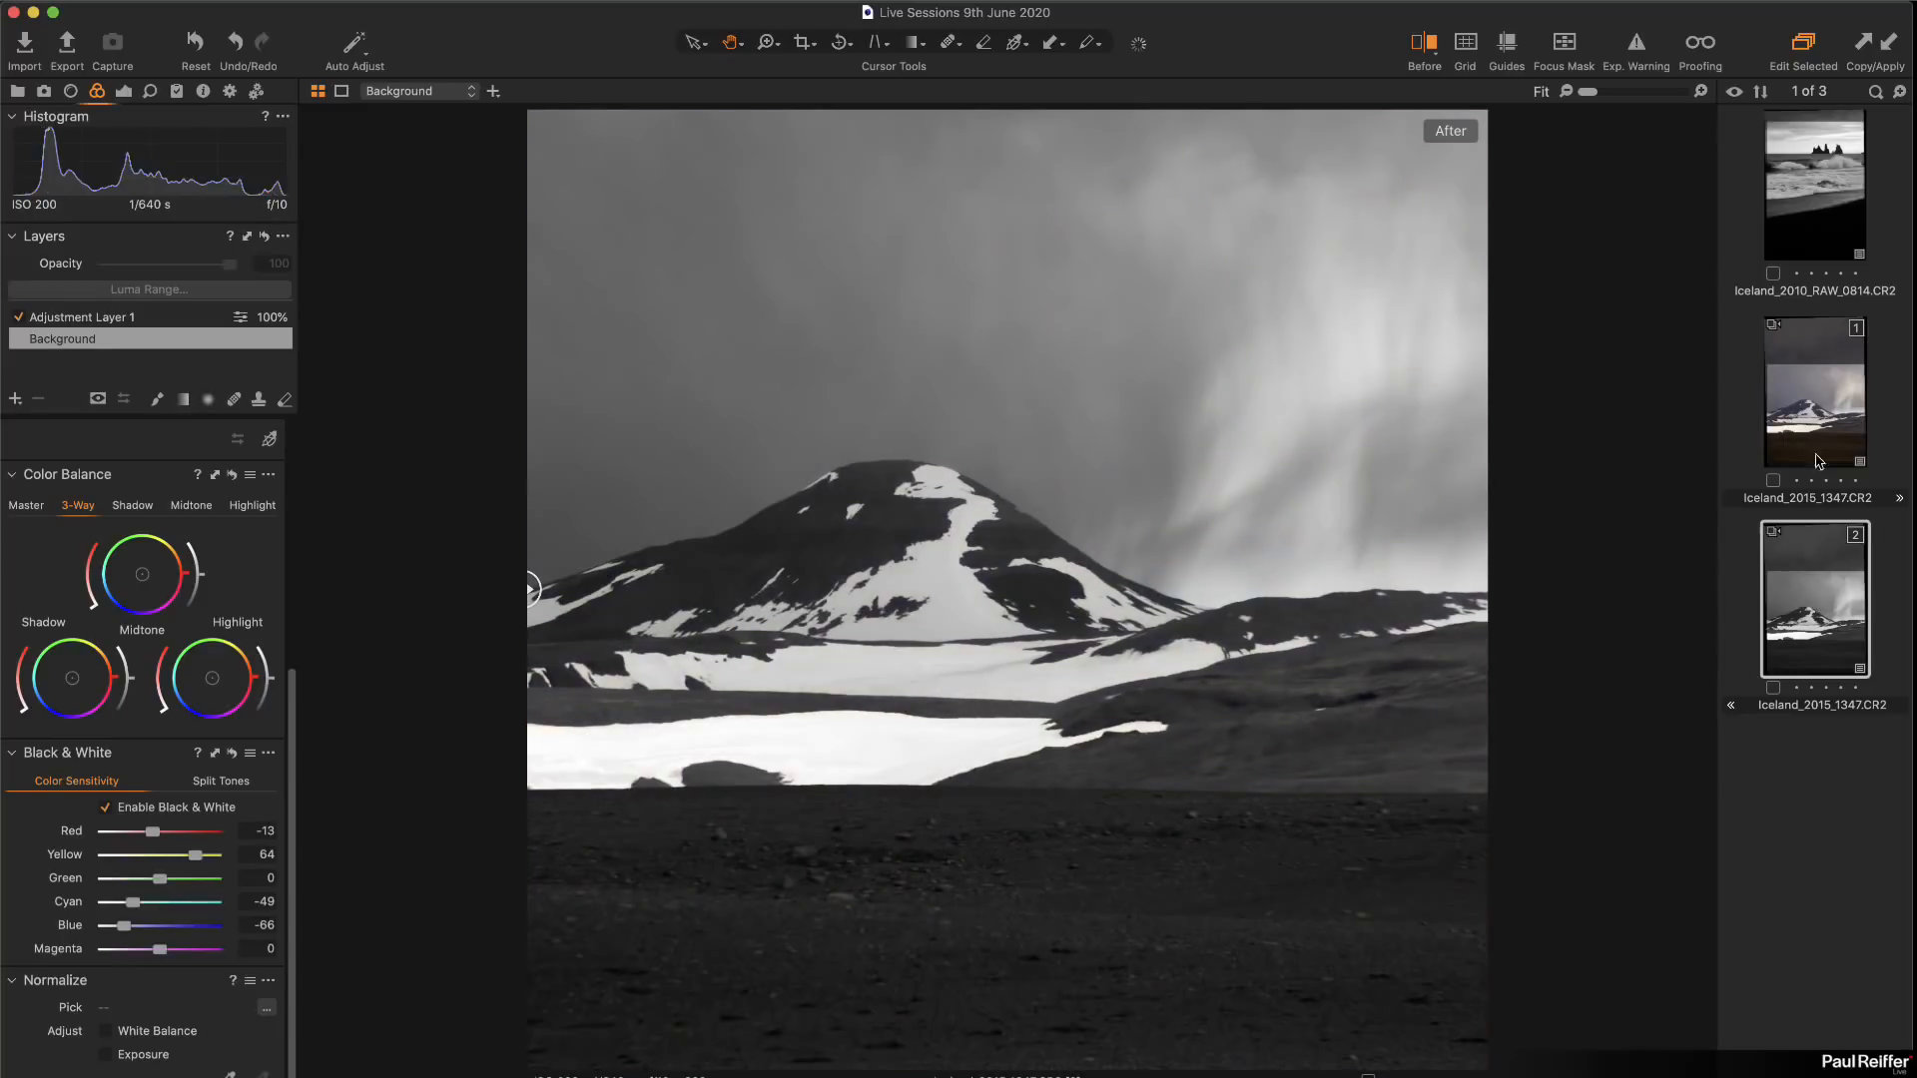
left_click(1811, 191)
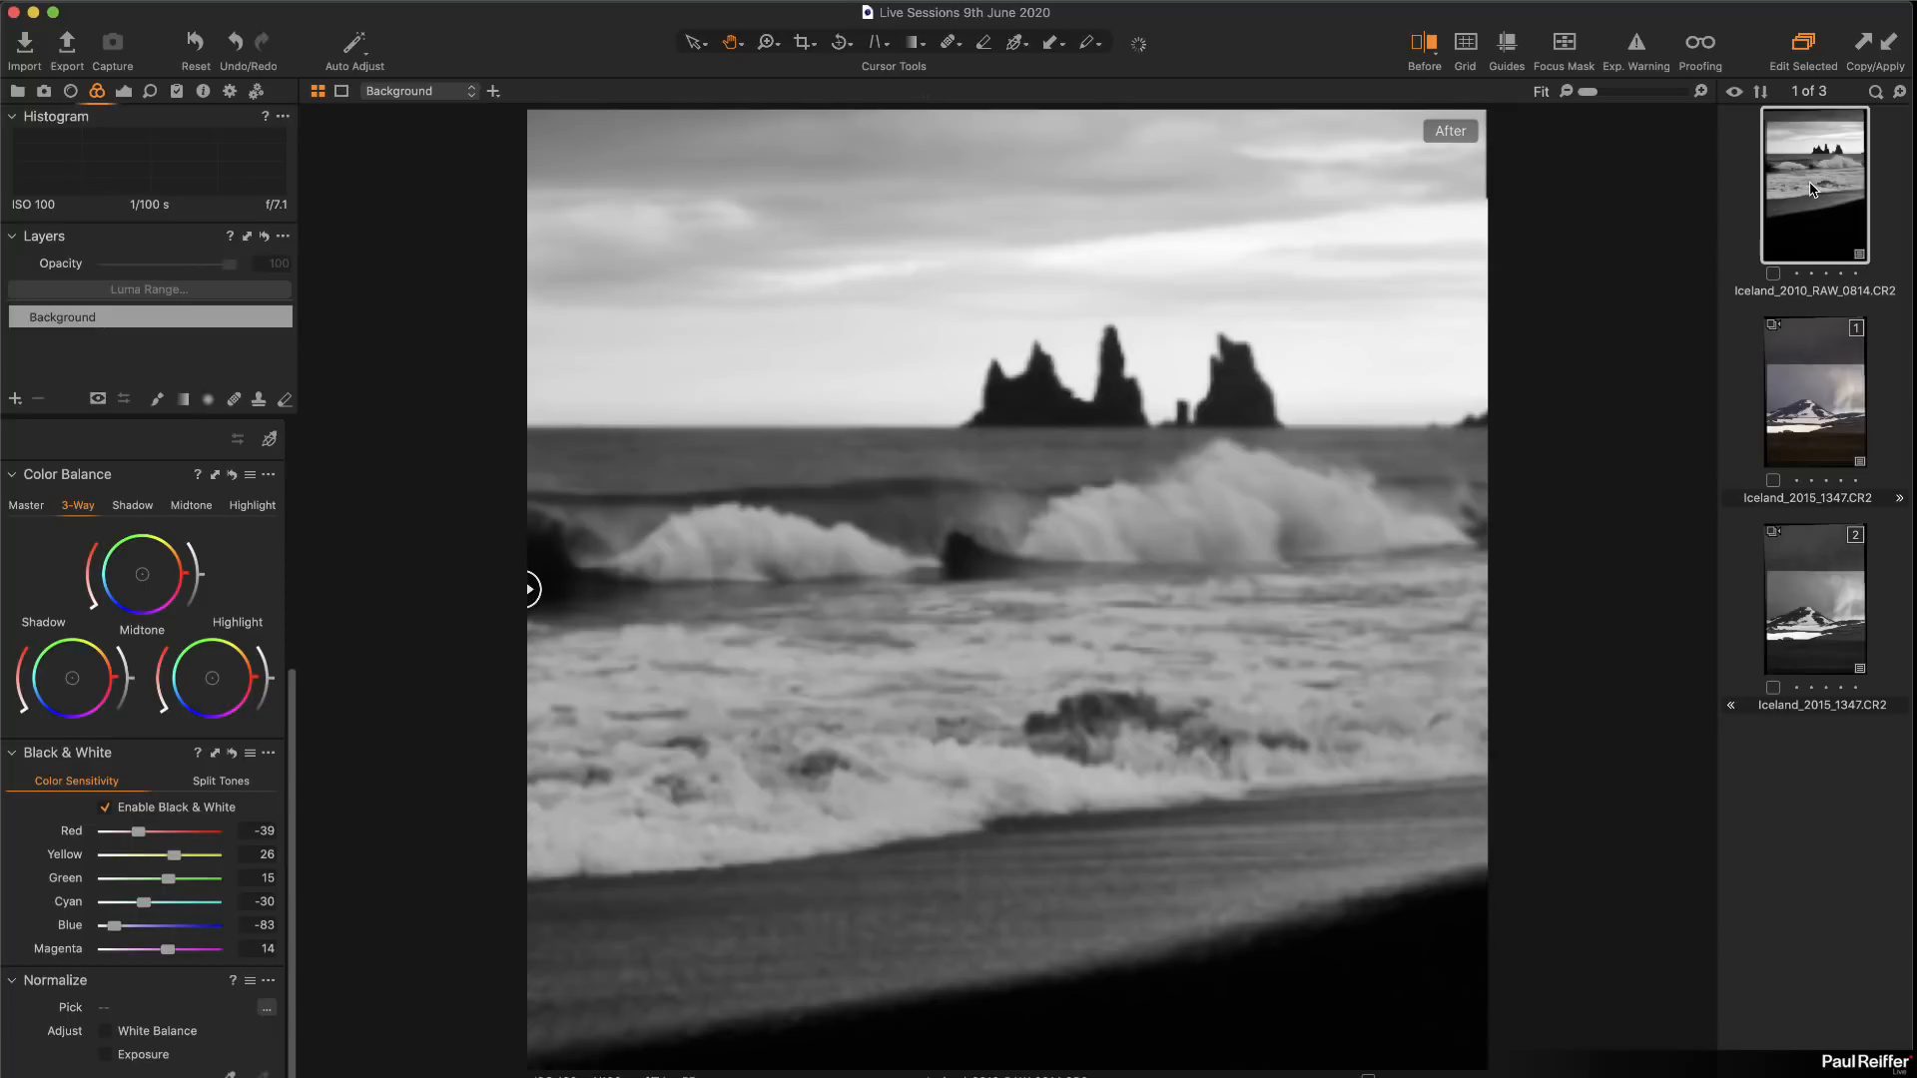
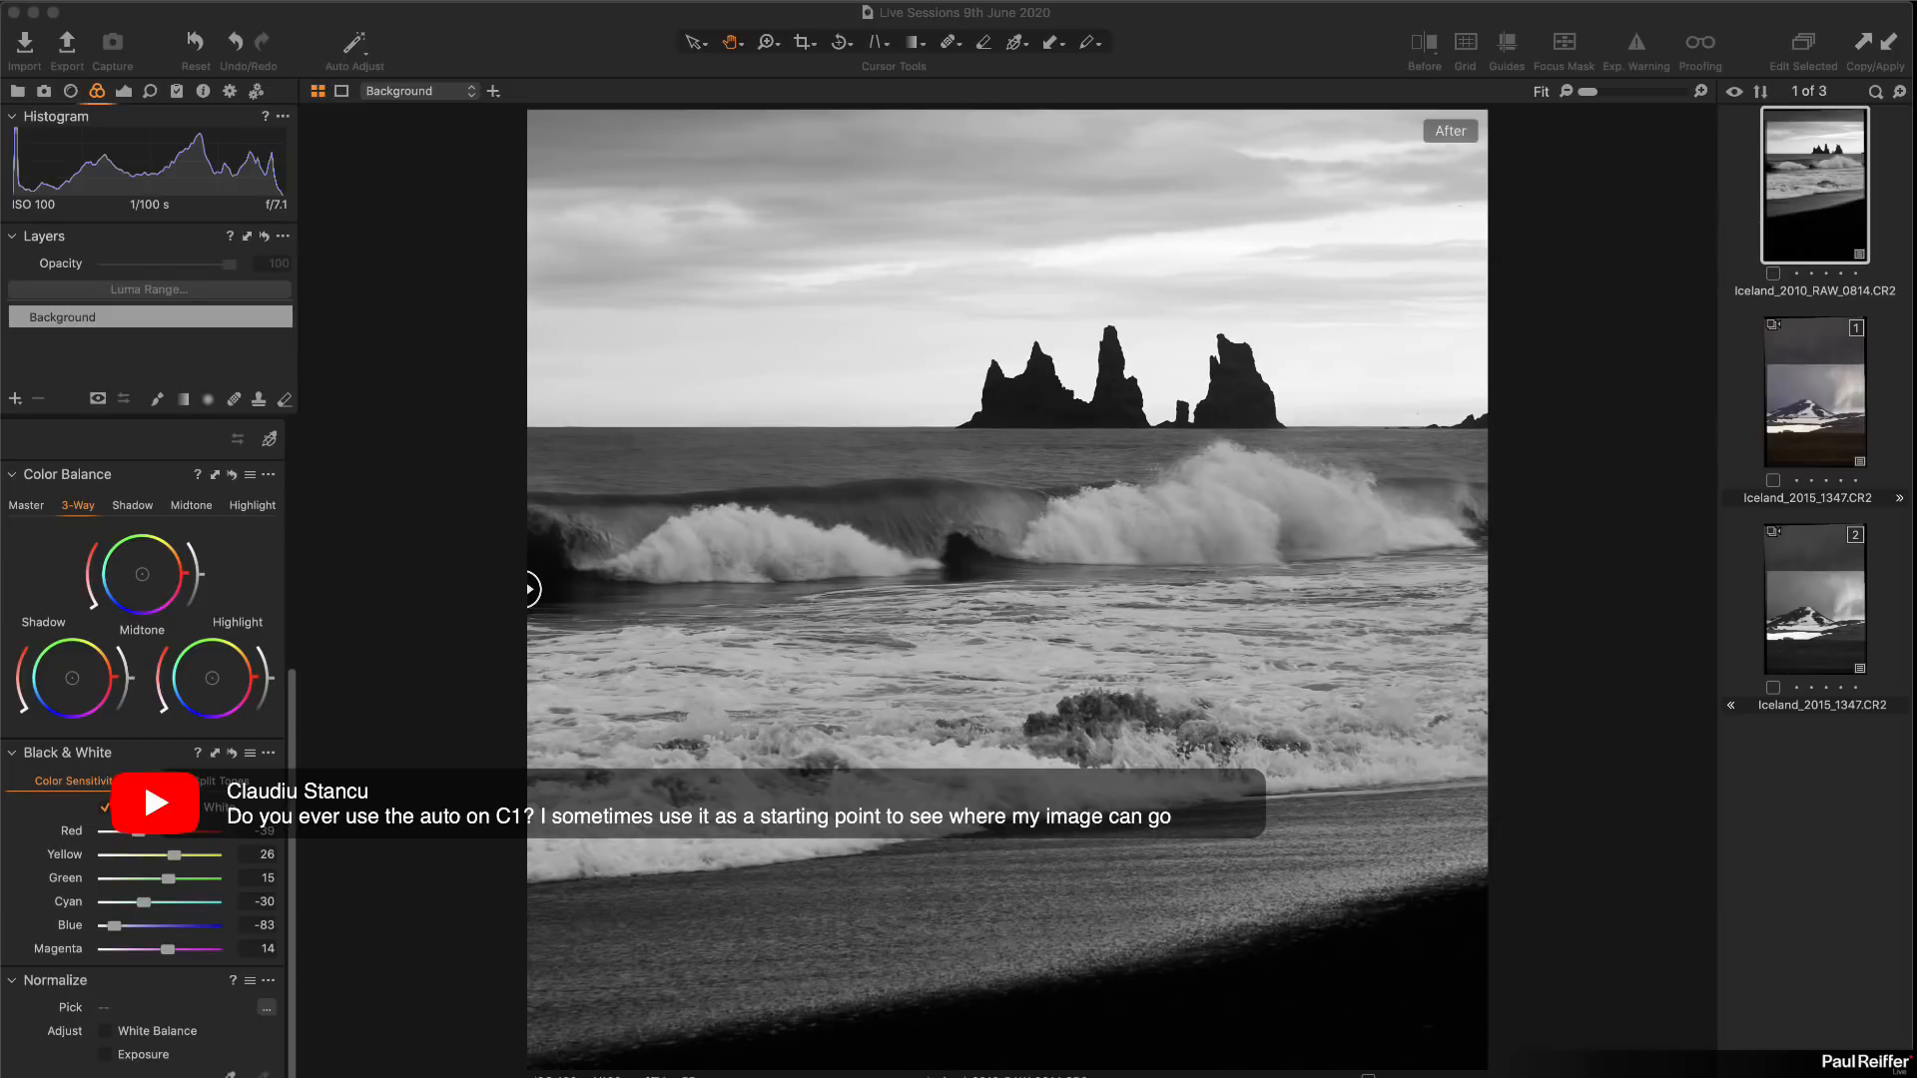
Step: Open the fourth user collection with the two Milky Way photos and show the color adjustment tools
left_click(18, 92)
left_click(230, 372)
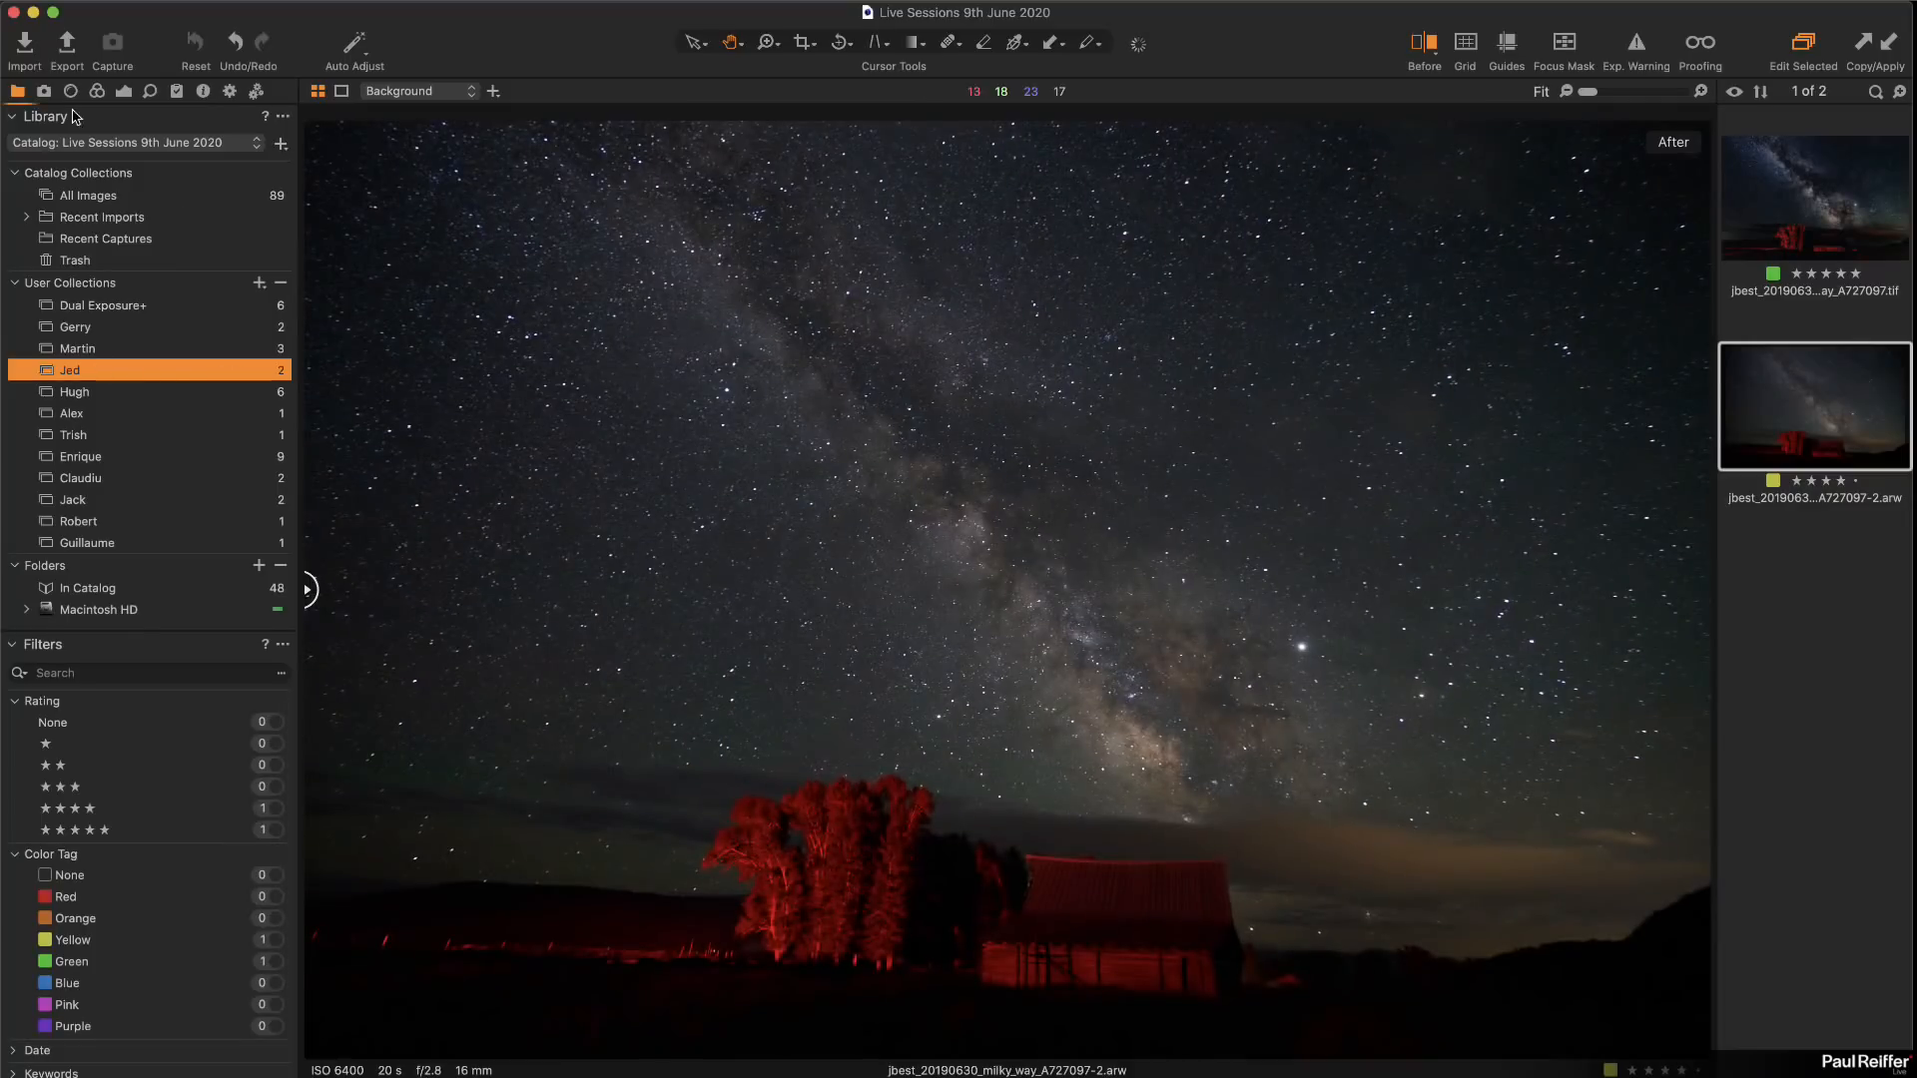
left_click(97, 92)
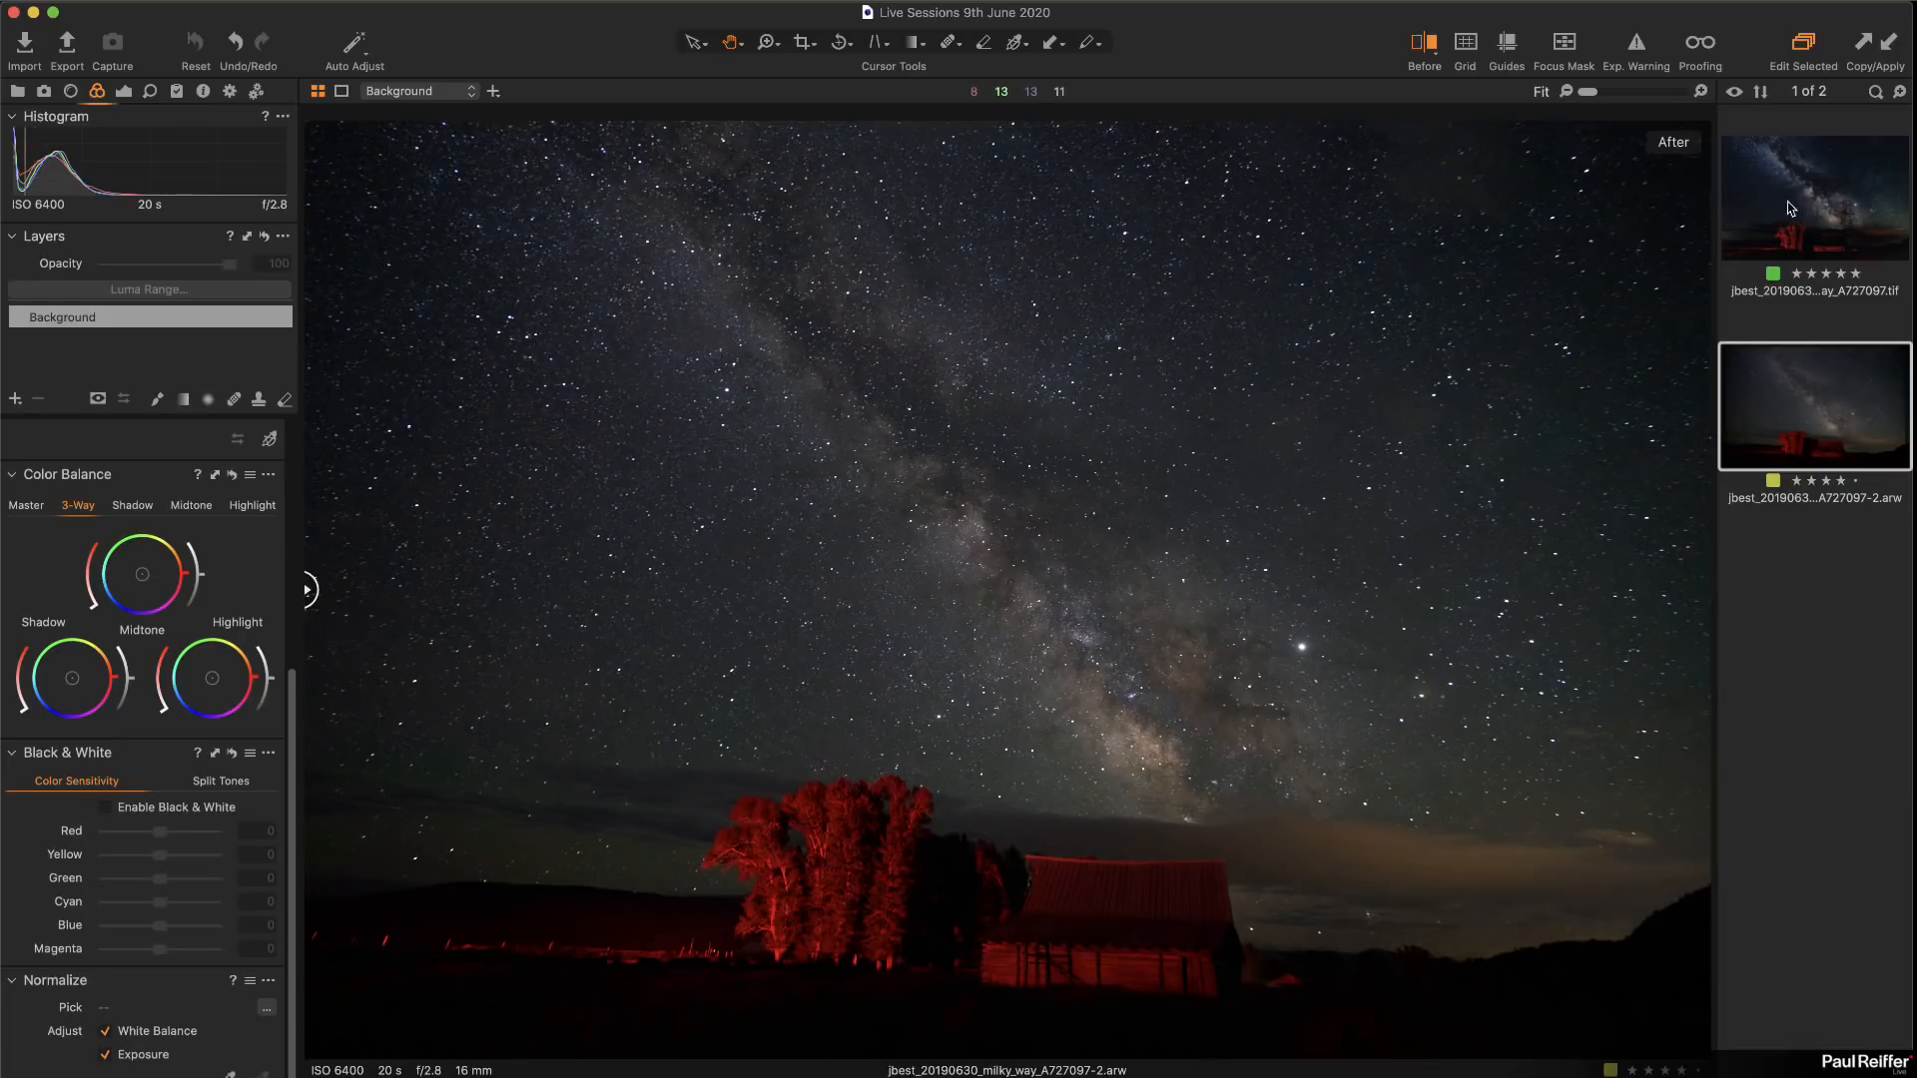
Step: Compare the edited TIFF of the Milky Way scene with its raw ARW file, ending on the raw file
left_click(1841, 198)
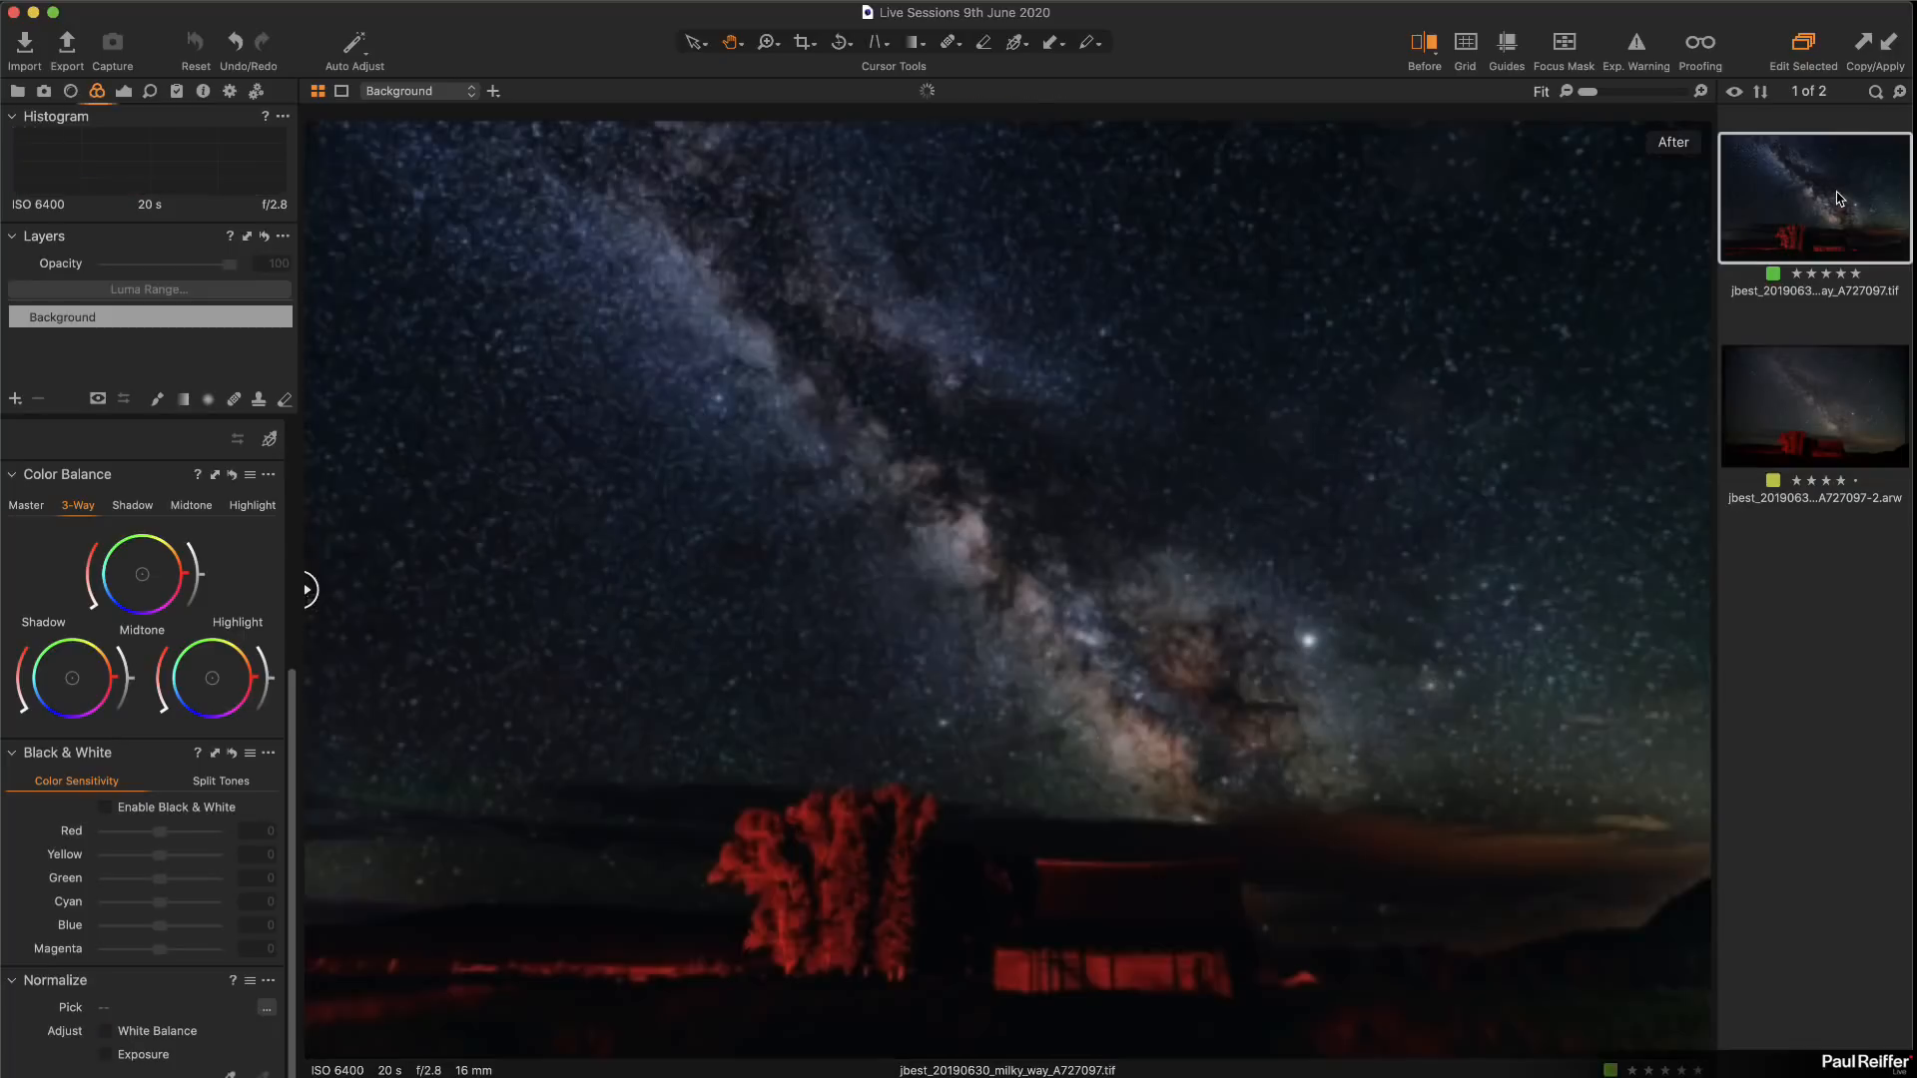
left_click(1835, 428)
left_click(1787, 194)
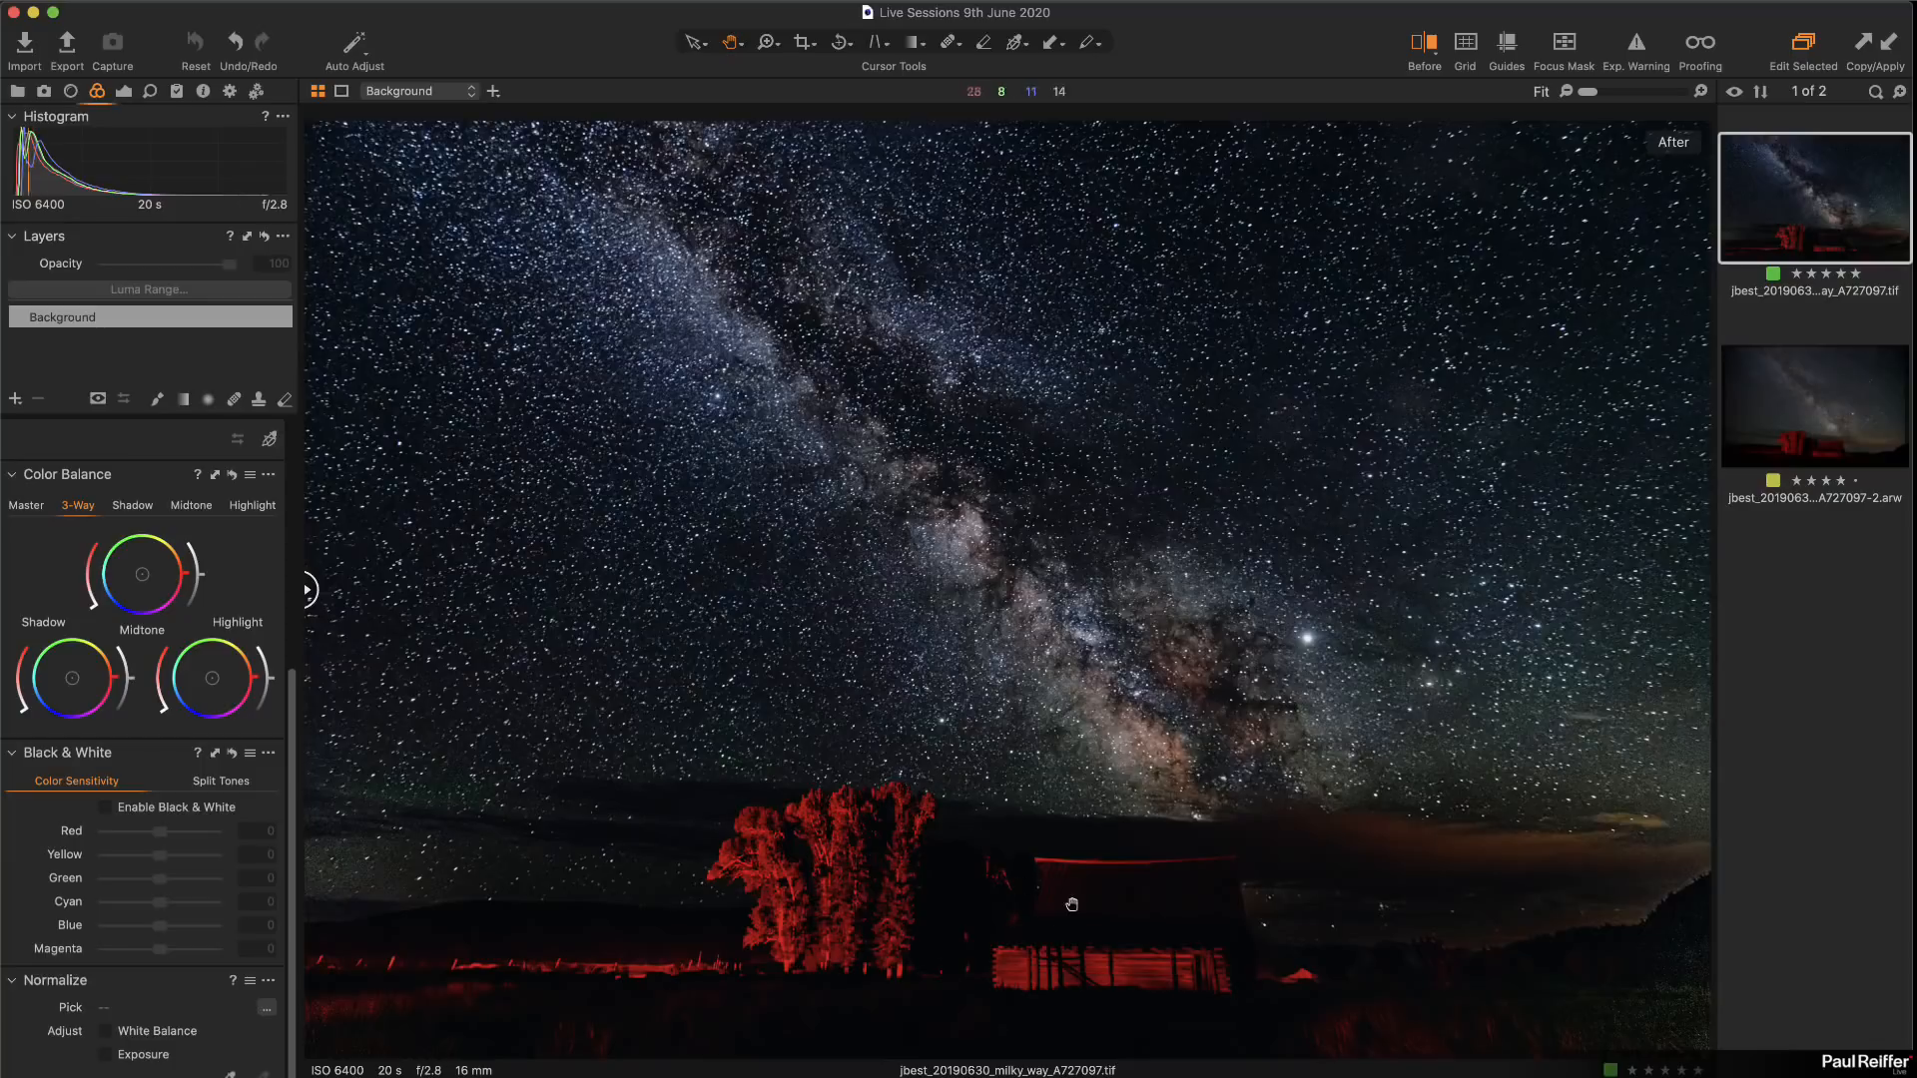
left_click(1842, 419)
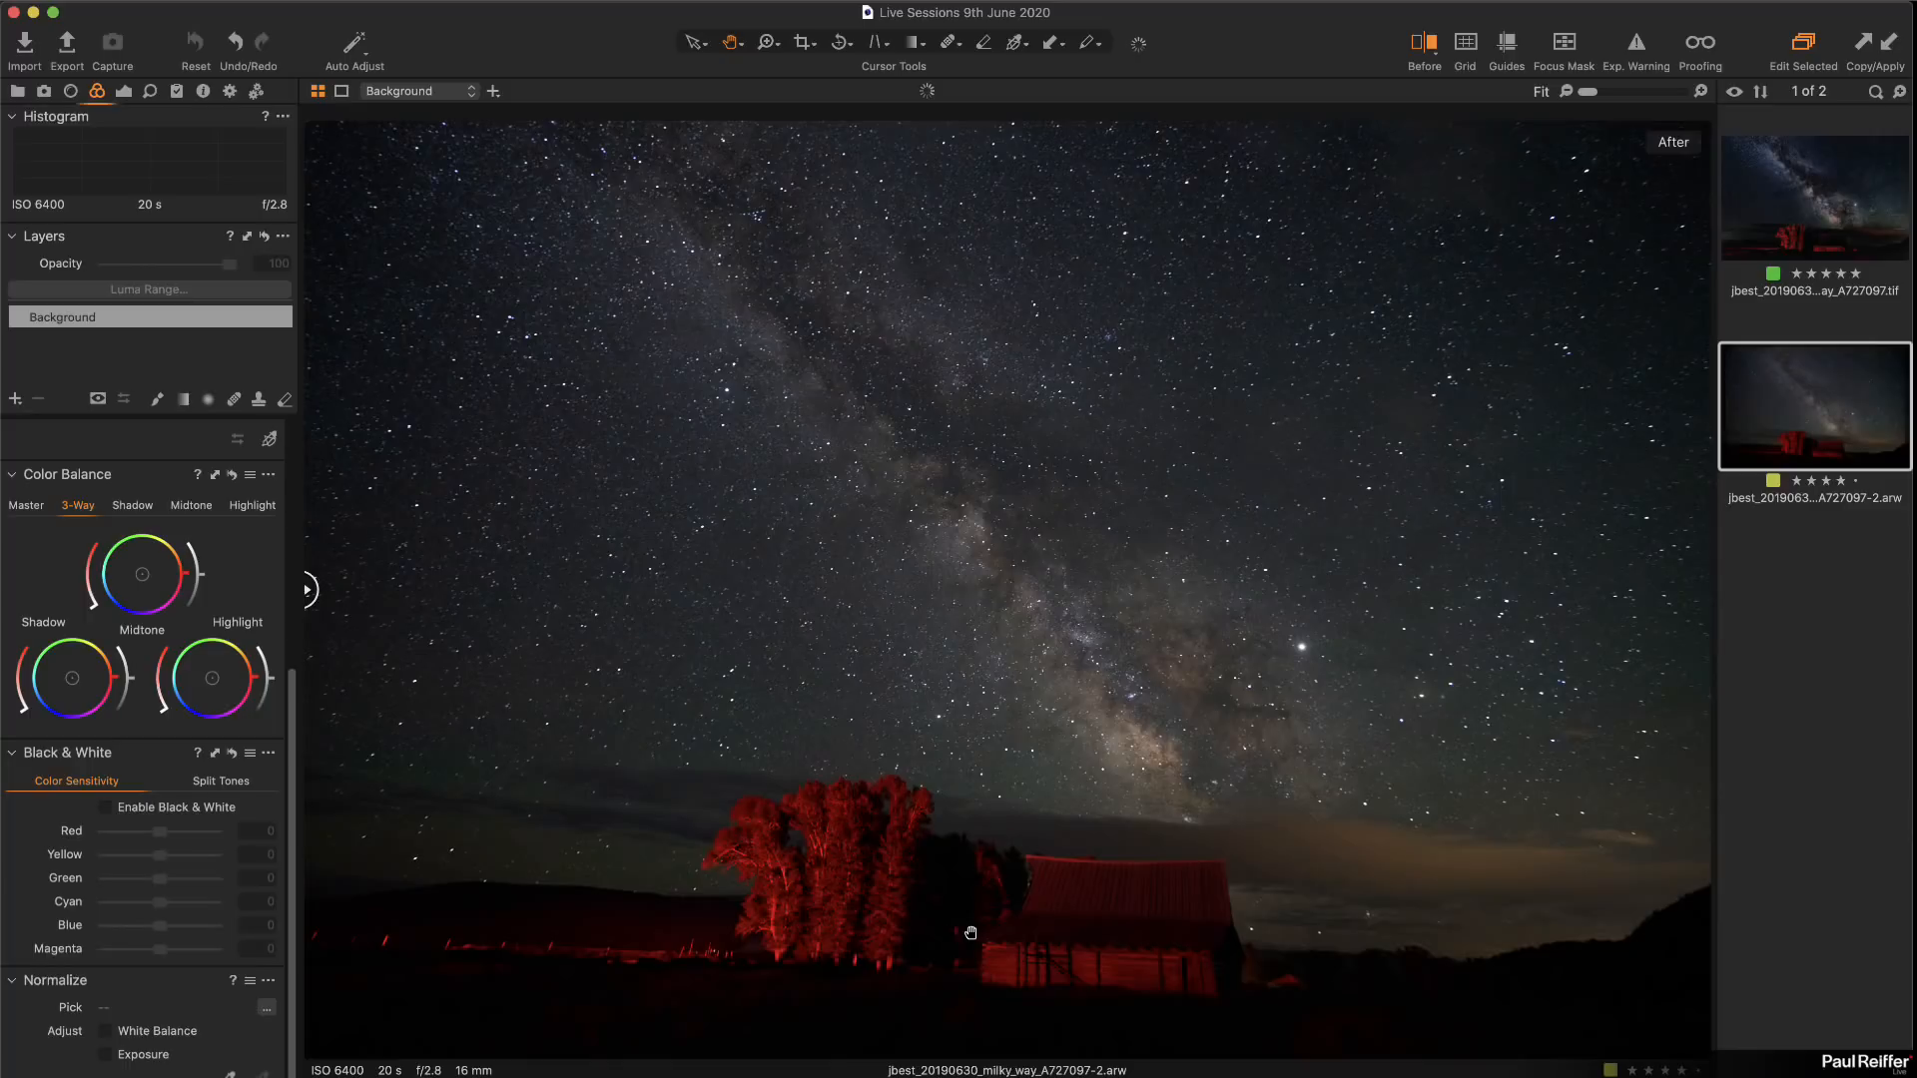
Step: Straighten the Milky Way raw photo along the horizon to a rotation angle of about -3.16
left_click(842, 44)
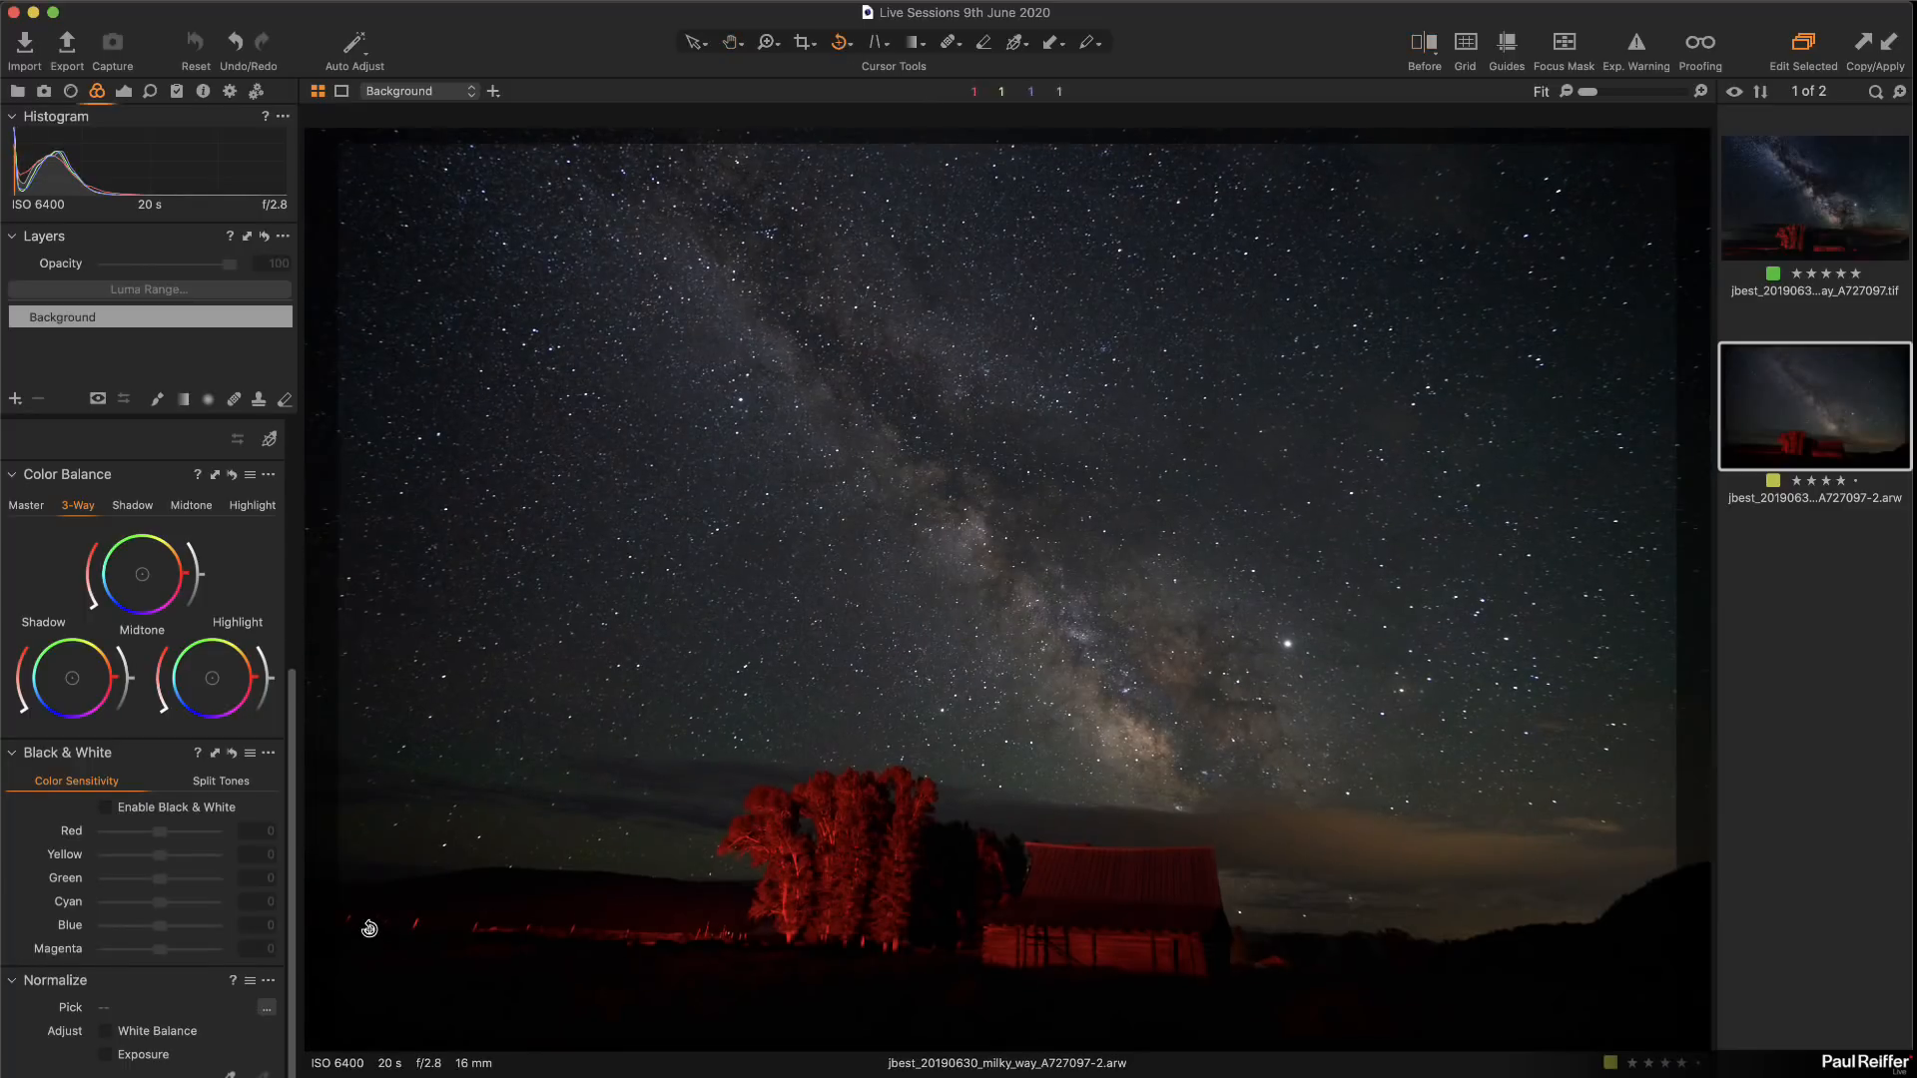
left_click_drag(365, 924, 1669, 993)
left_click(698, 43)
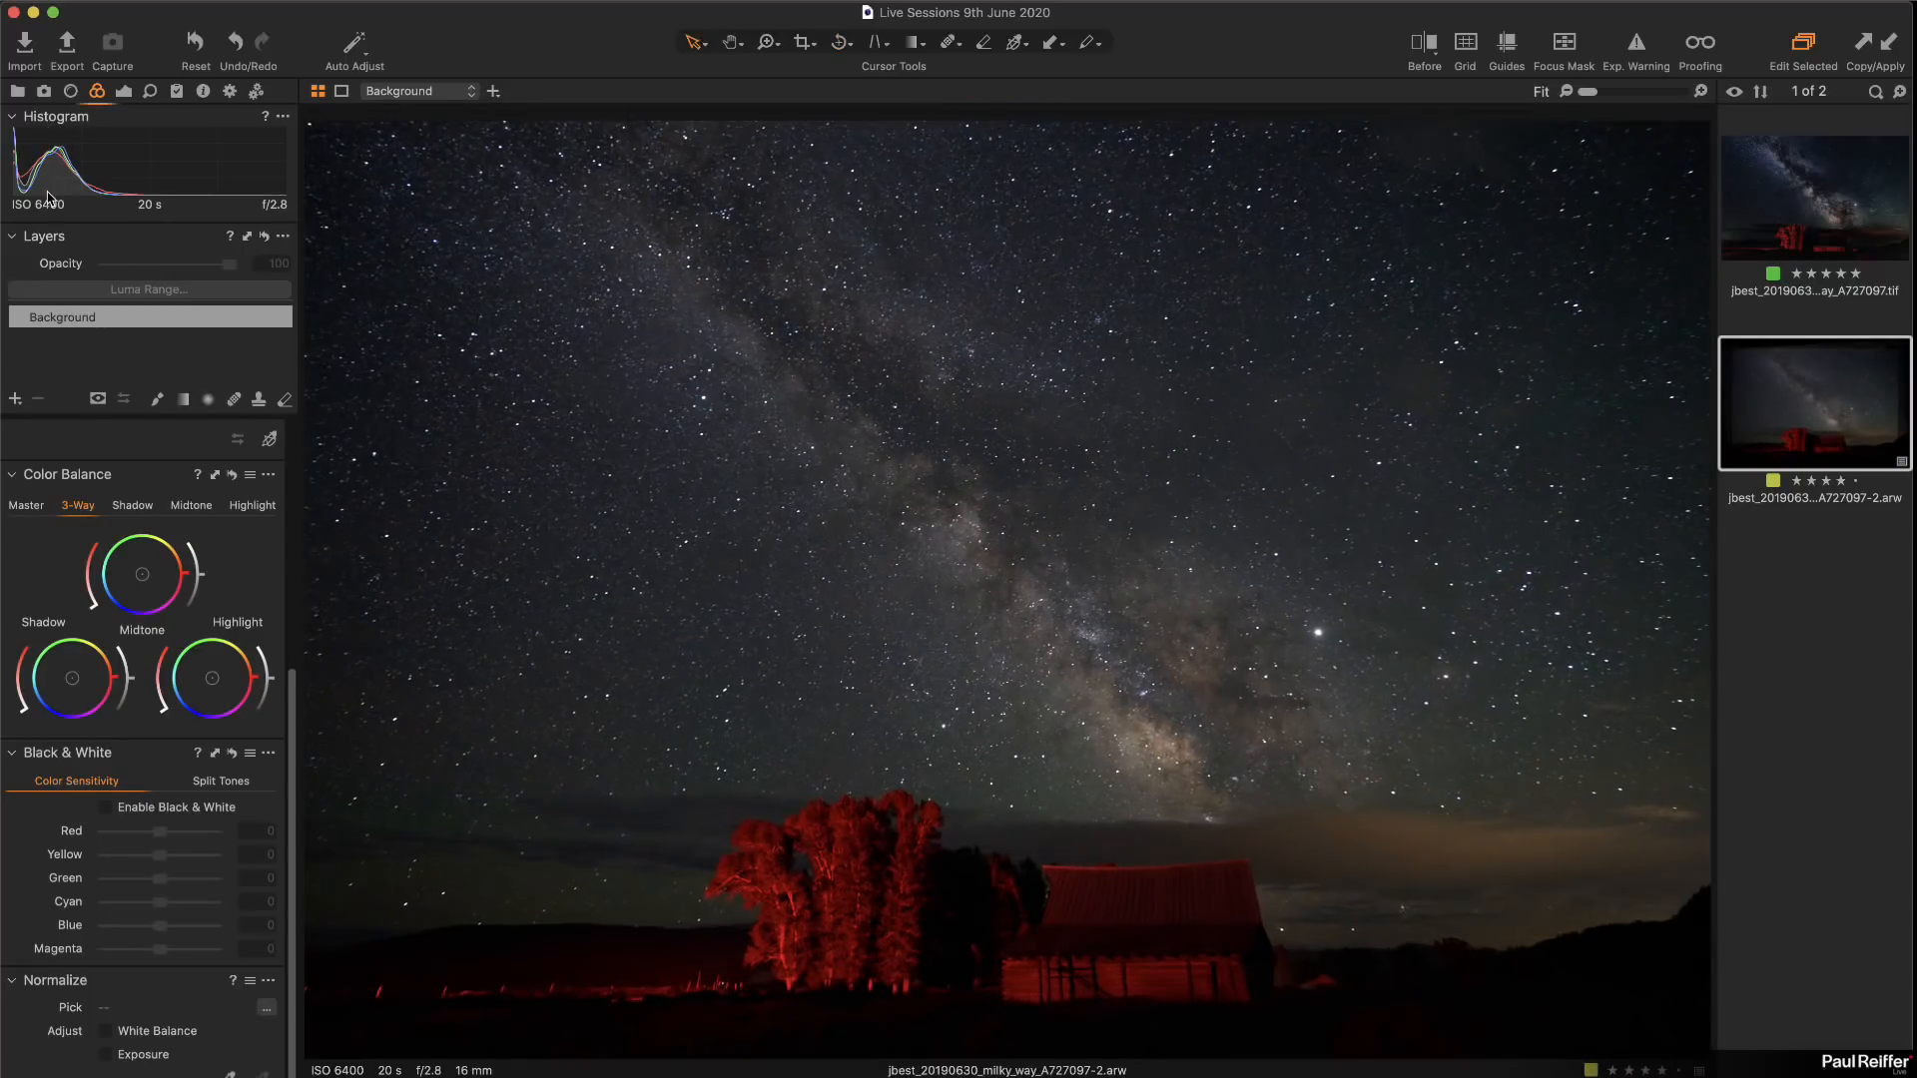
Step: Set the white balance to 3888 Kelvin with a tint of 7.6
left_click(123, 93)
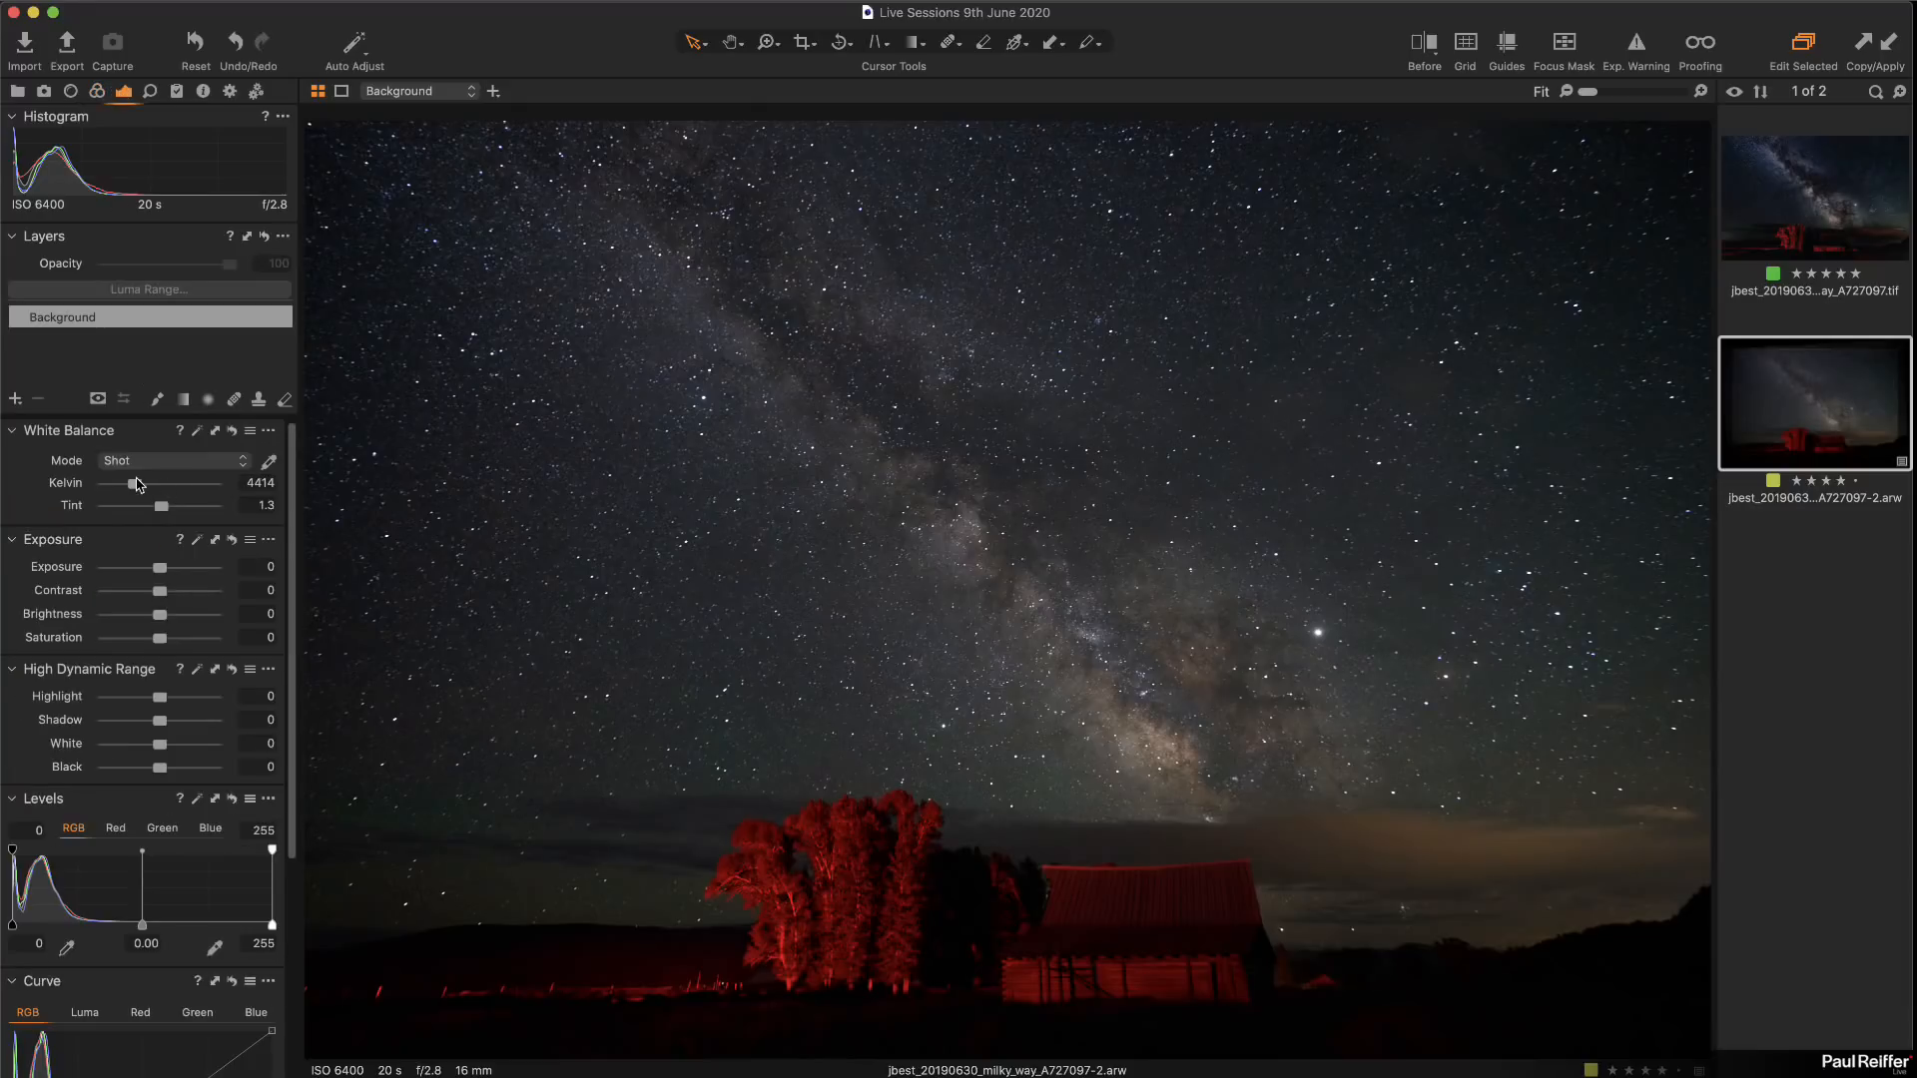
left_click_drag(137, 488, 131, 486)
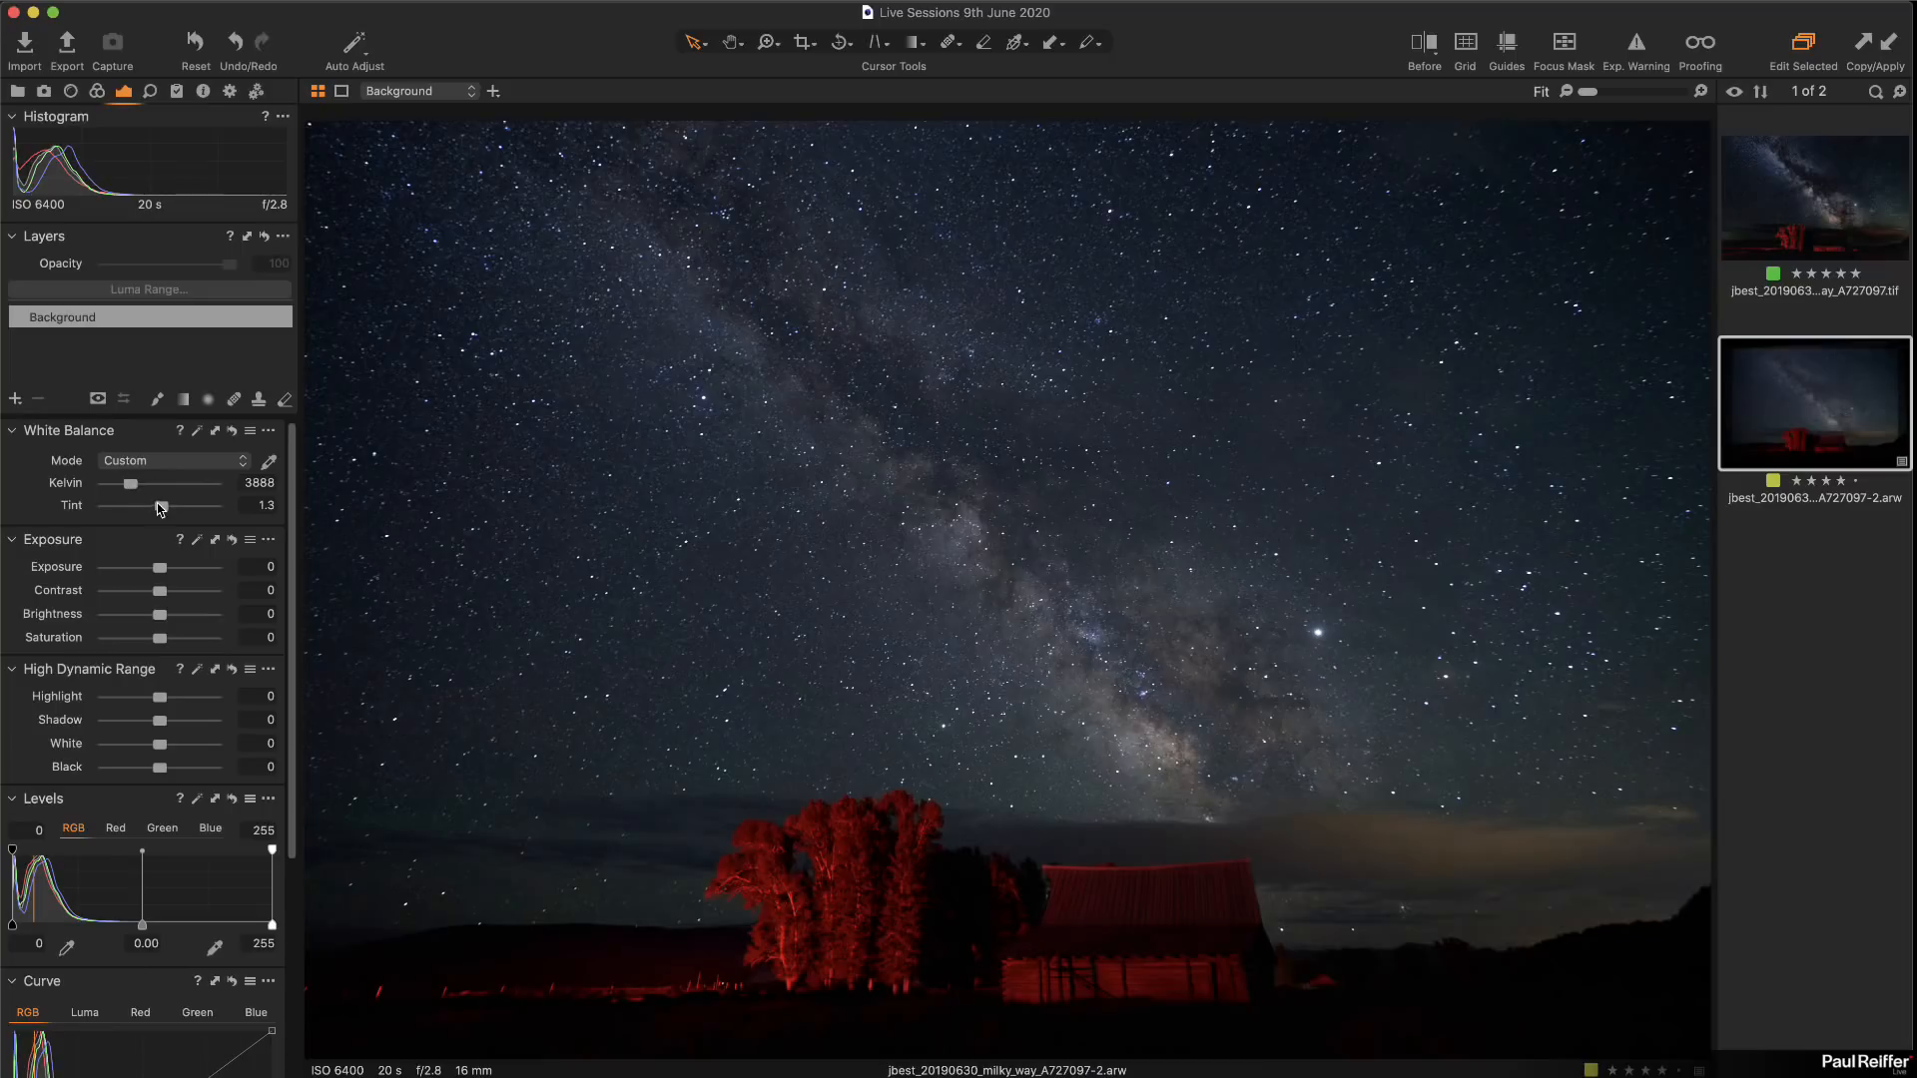
left_click_drag(164, 514, 171, 514)
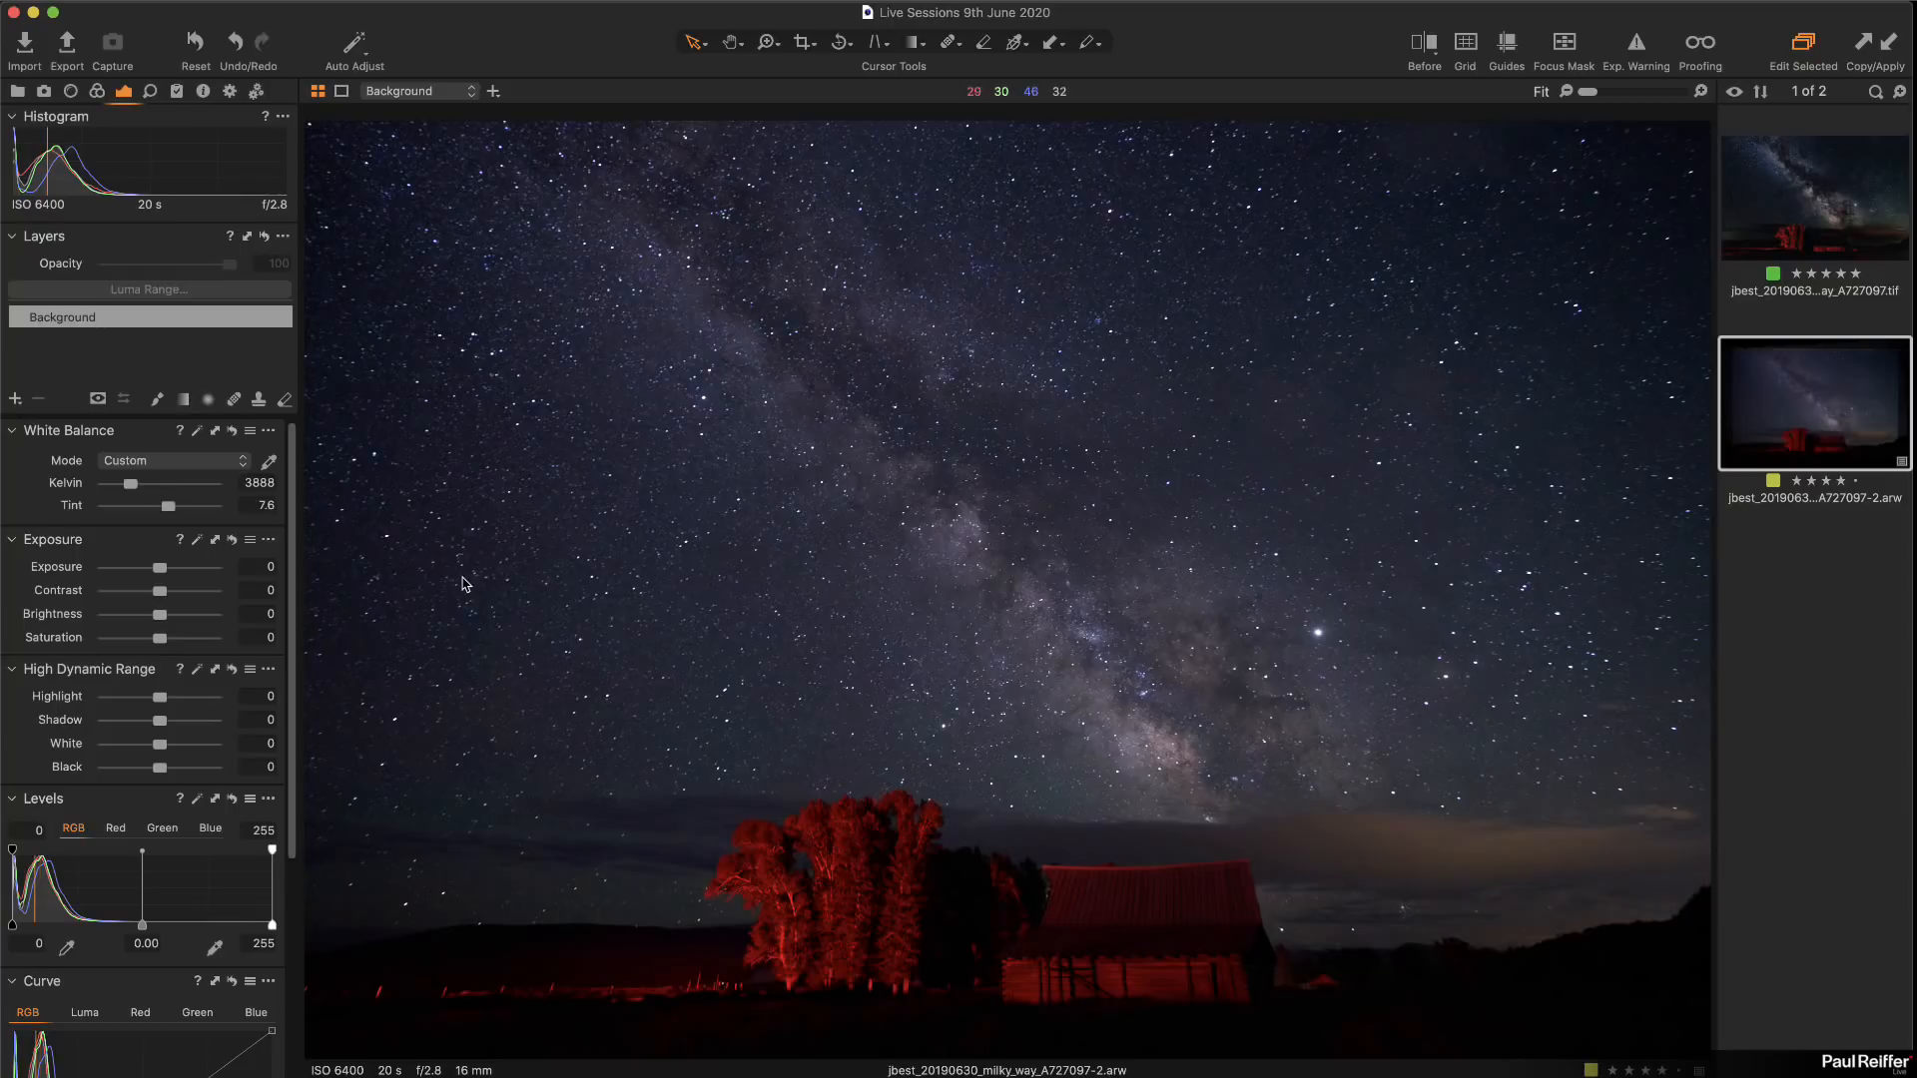
Step: Shift the barn's red tones toward orange with hue 10.6, saturation -33.4 and lightness 12, and compare with the unedited color
left_click(98, 90)
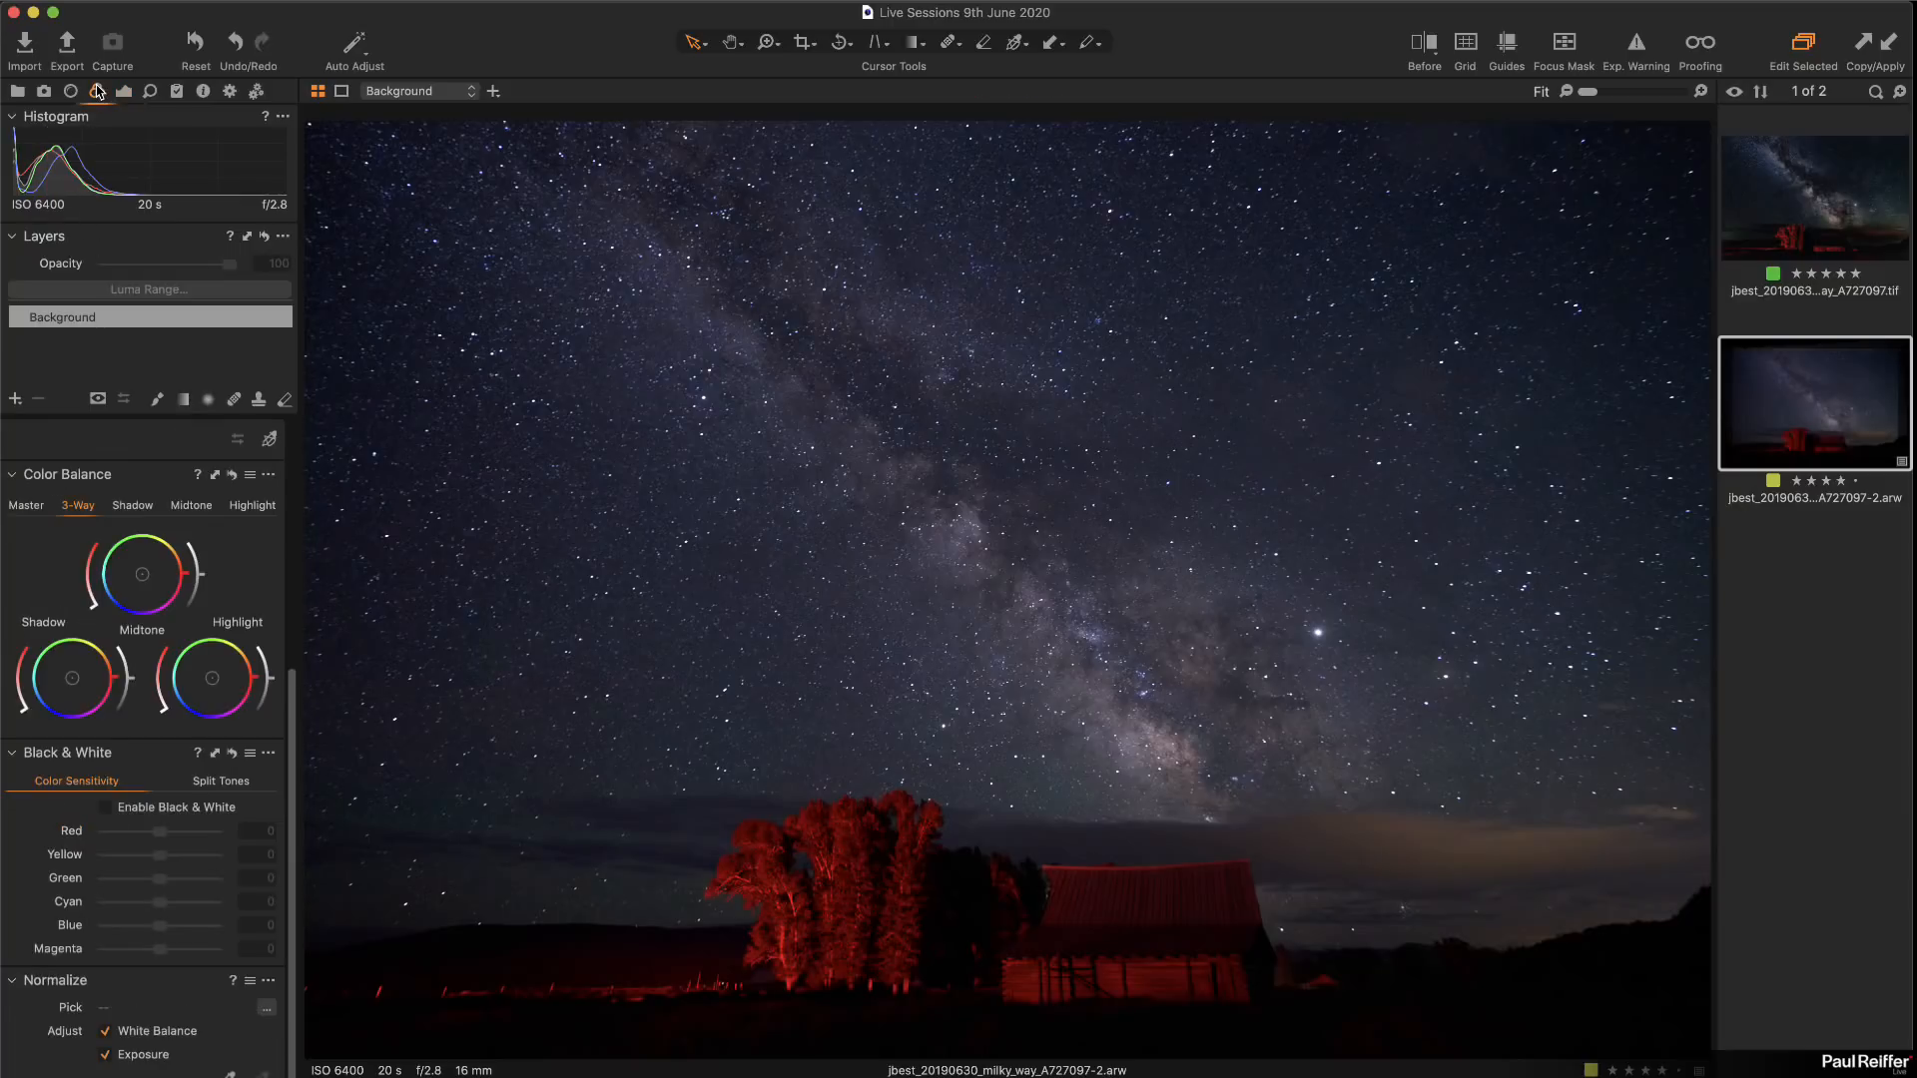
scroll(197, 568, "up", 5)
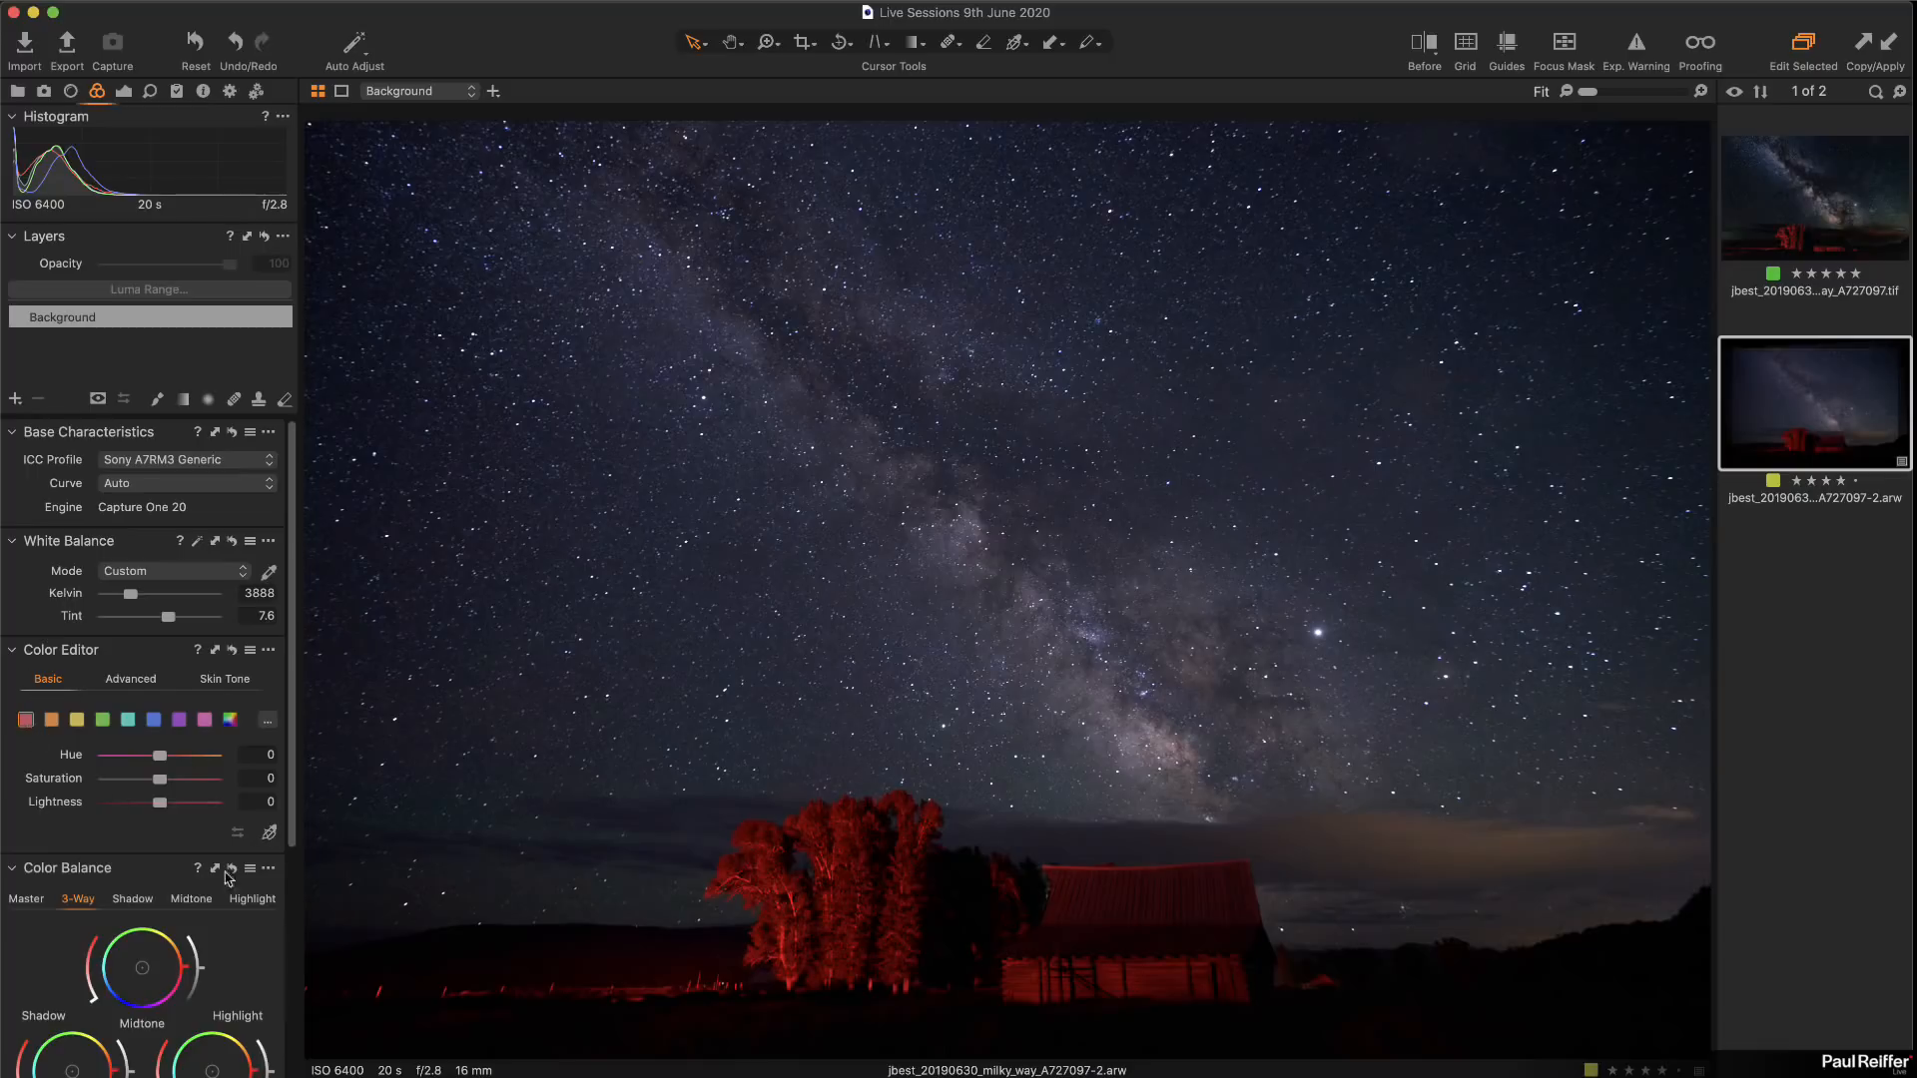
left_click(270, 835)
mouse_move(1028, 970)
left_mouse_down()
mouse_move(1028, 987)
mouse_move(1028, 951)
mouse_move(1030, 1002)
mouse_move(1042, 988)
left_mouse_up()
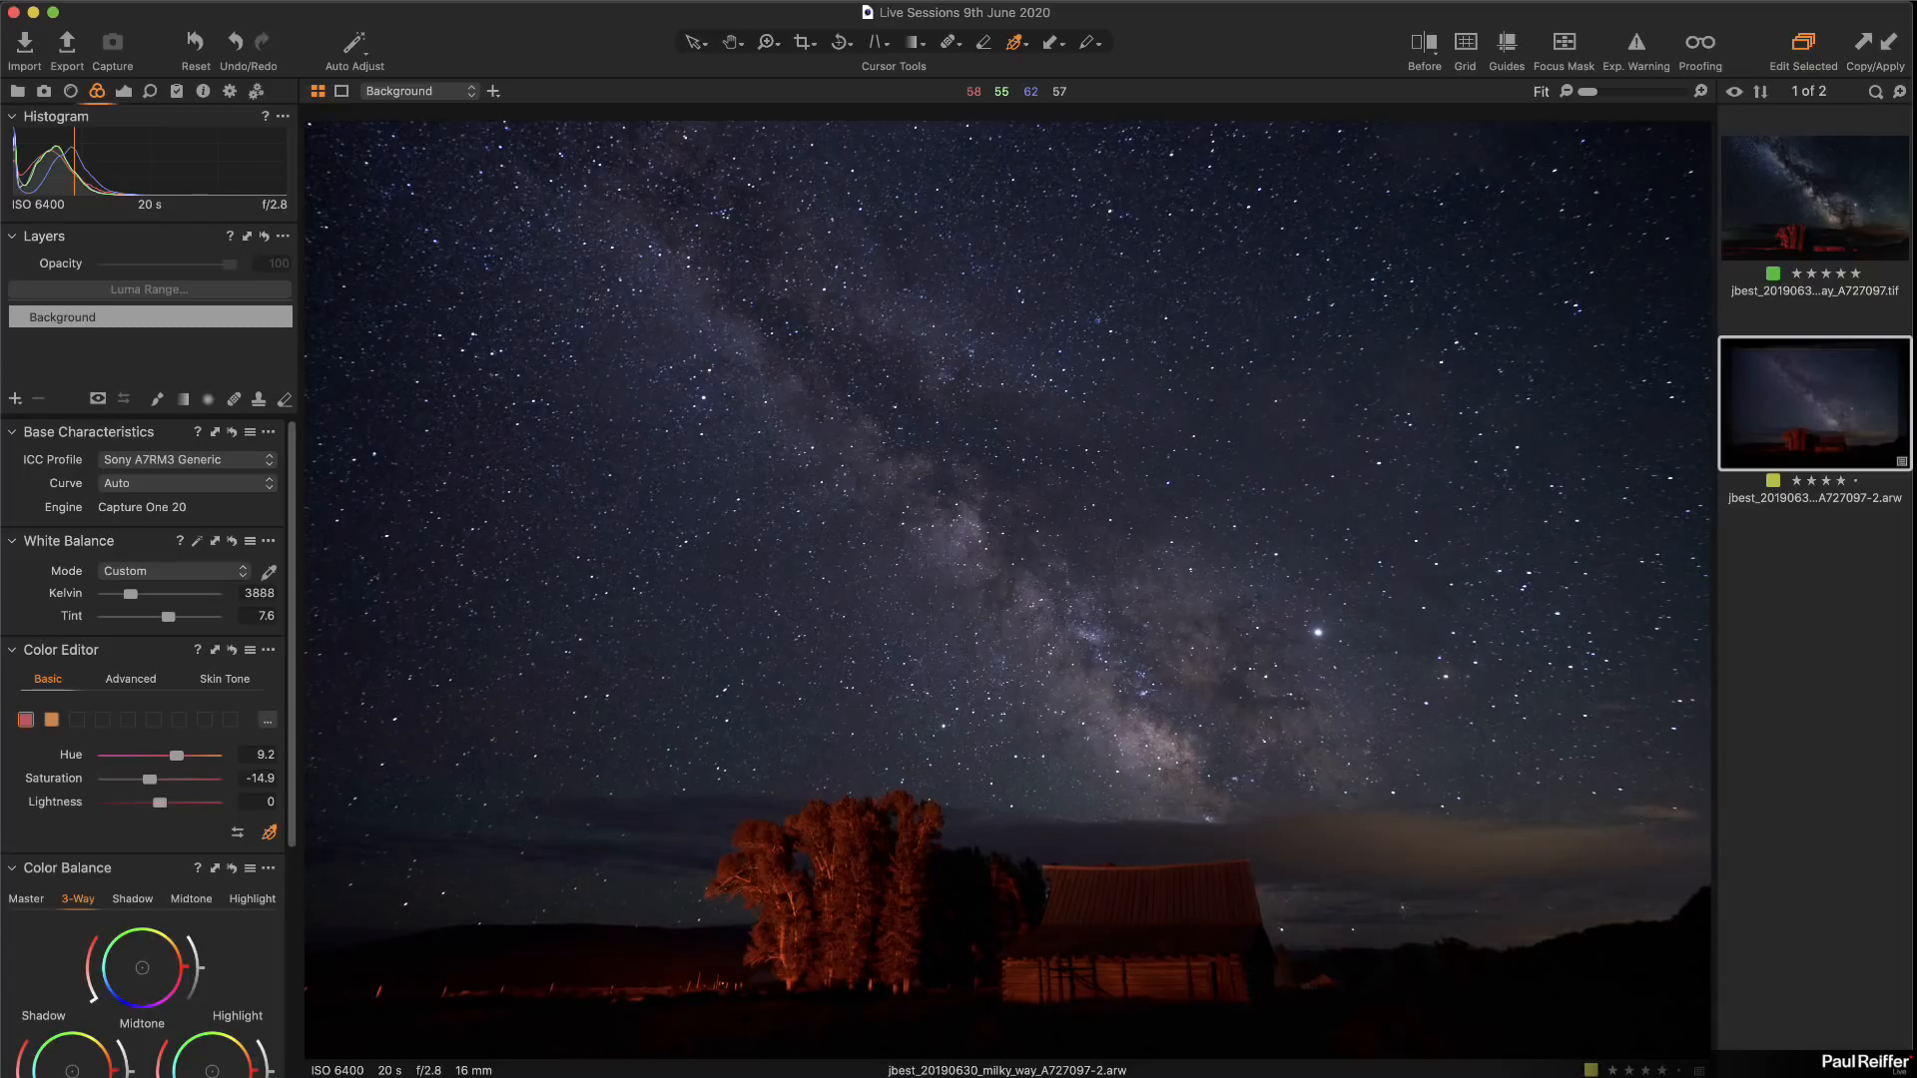
left_click_drag(1058, 988, 1057, 988)
mouse_move(150, 779)
left_mouse_down()
mouse_move(121, 779)
mouse_move(215, 779)
mouse_move(128, 779)
left_mouse_up()
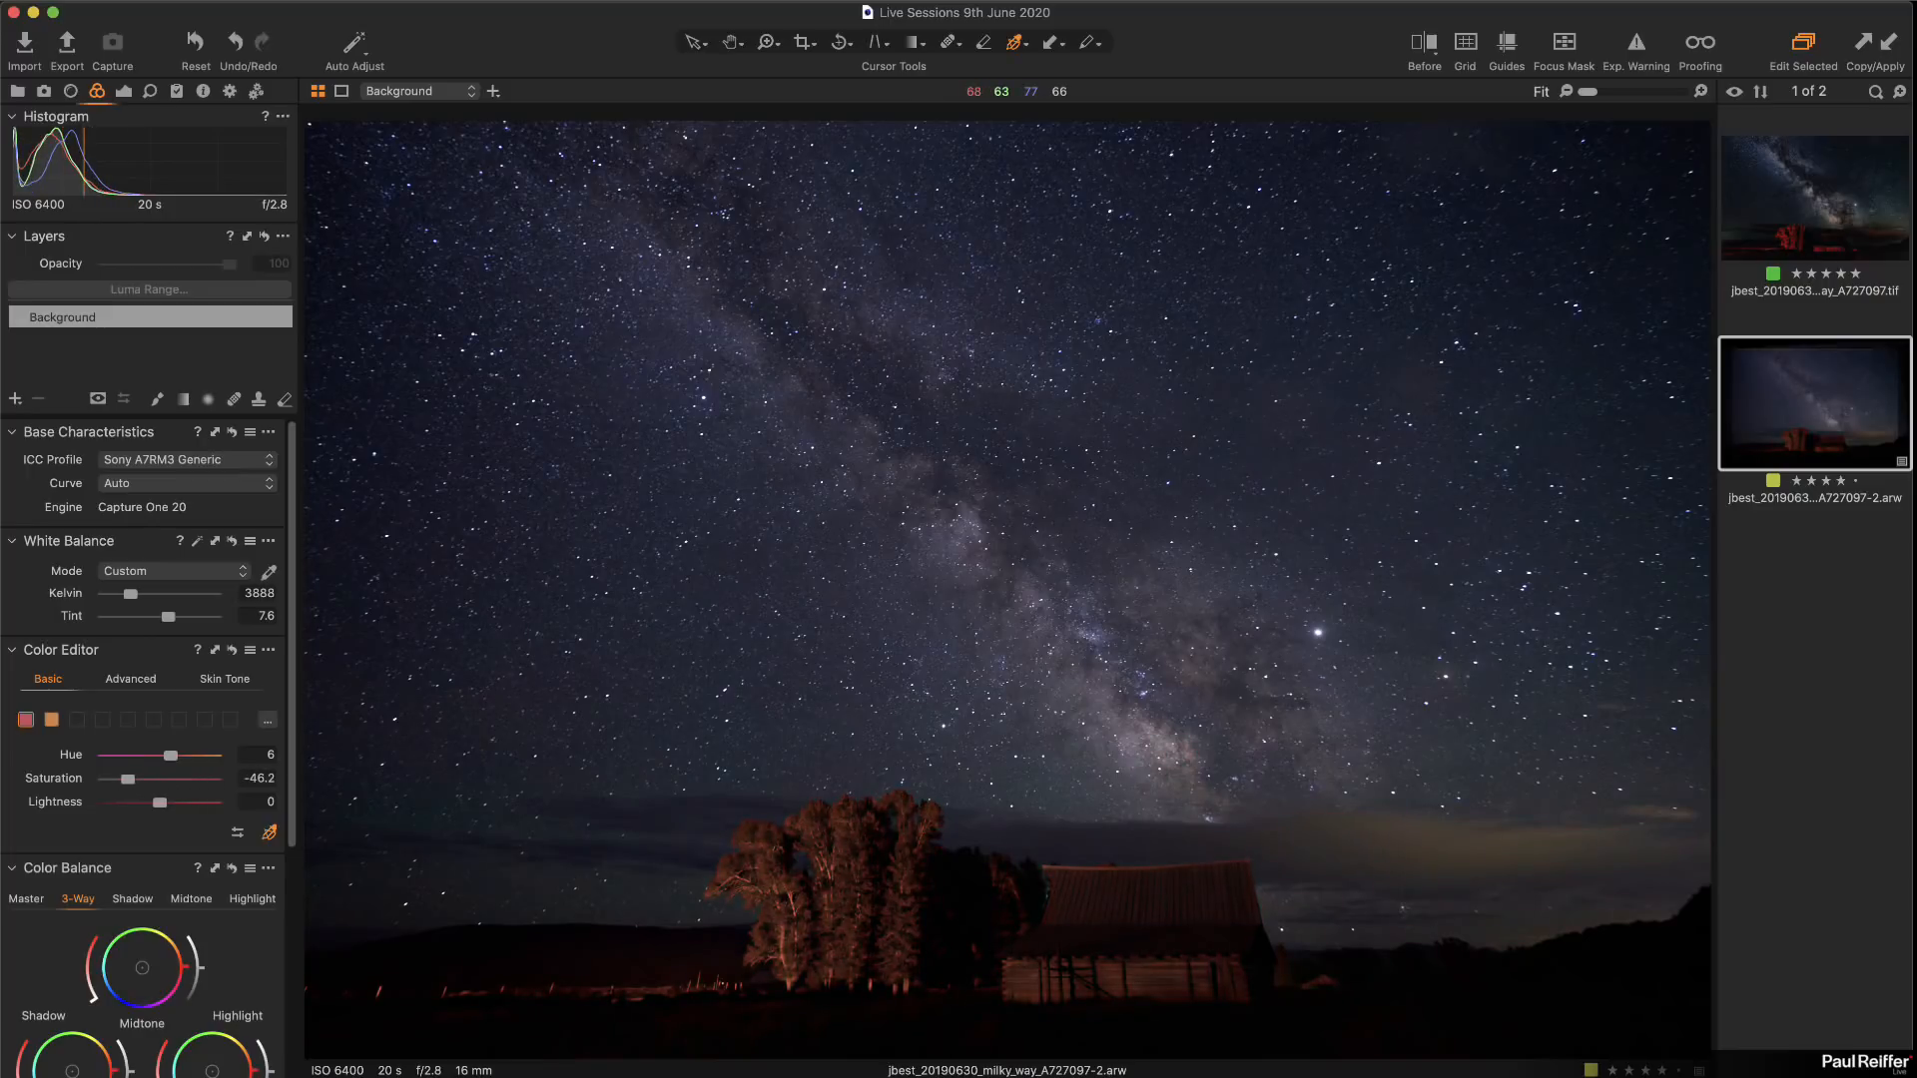
mouse_move(128, 779)
left_mouse_down()
mouse_move(197, 755)
mouse_move(120, 755)
mouse_move(156, 755)
left_mouse_up()
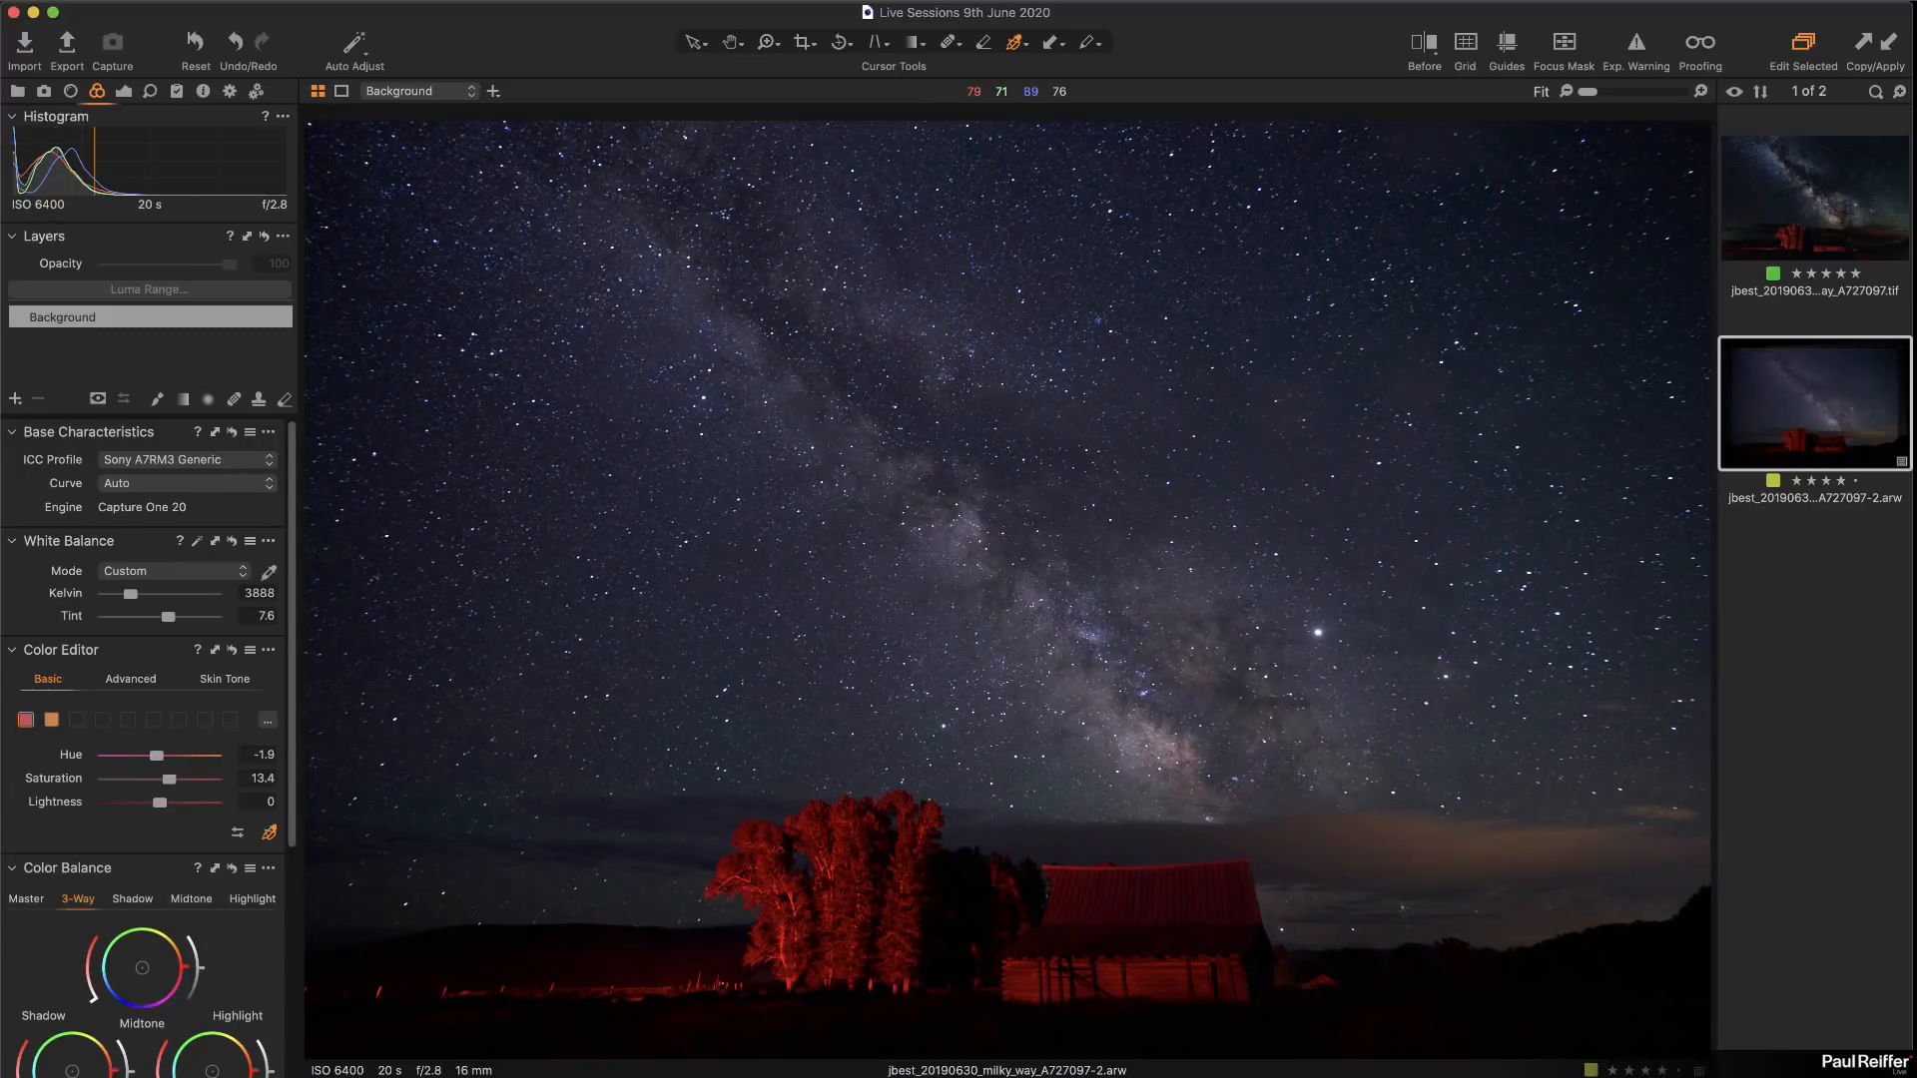
mouse_move(160, 802)
left_mouse_down()
mouse_move(199, 802)
mouse_move(154, 802)
left_mouse_up()
mouse_move(154, 801)
left_mouse_down()
mouse_move(185, 801)
mouse_move(136, 779)
mouse_move(179, 756)
left_mouse_up()
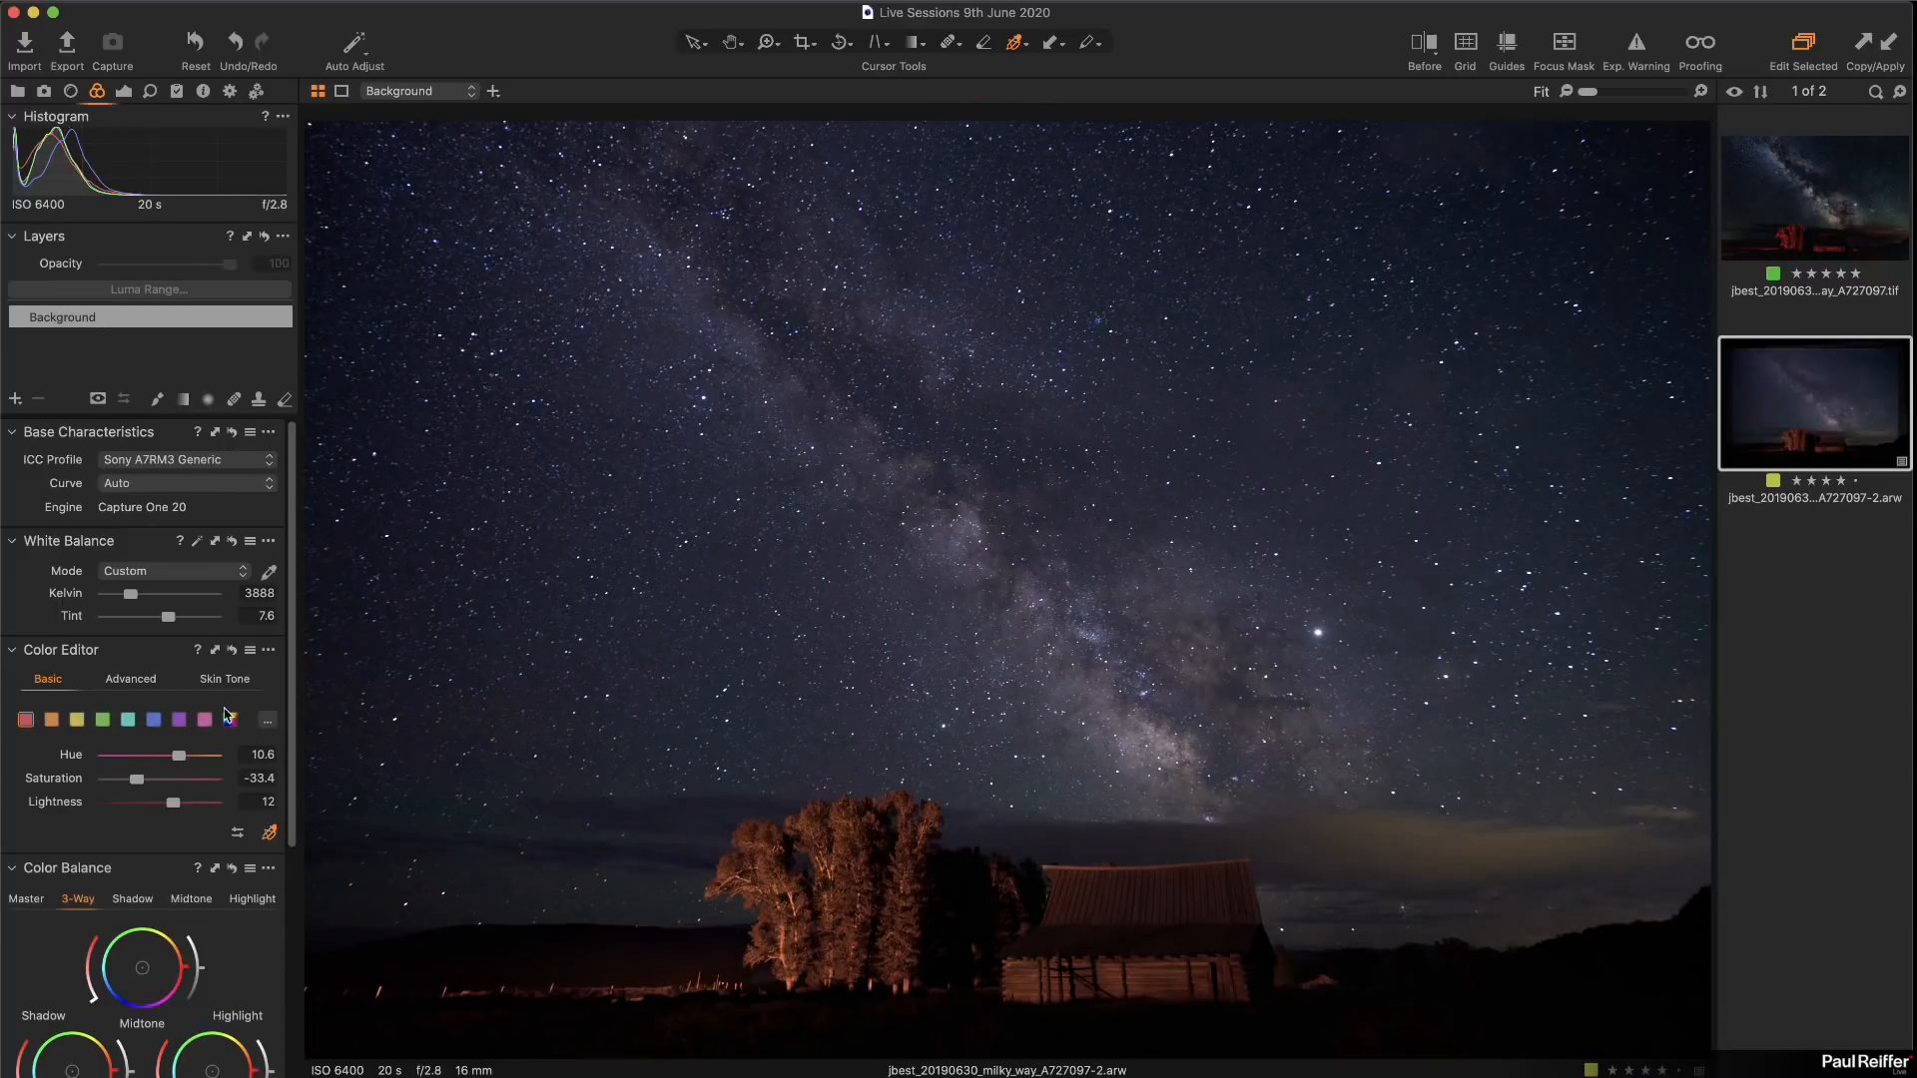
left_click(233, 651)
Step: Sample the barn's tones, then reduce saturation in the yellow and green color ranges, with green at -41.3
left_click(1036, 967)
left_click(1028, 972)
left_click(78, 721)
left_click_drag(163, 787, 131, 786)
left_click(103, 721)
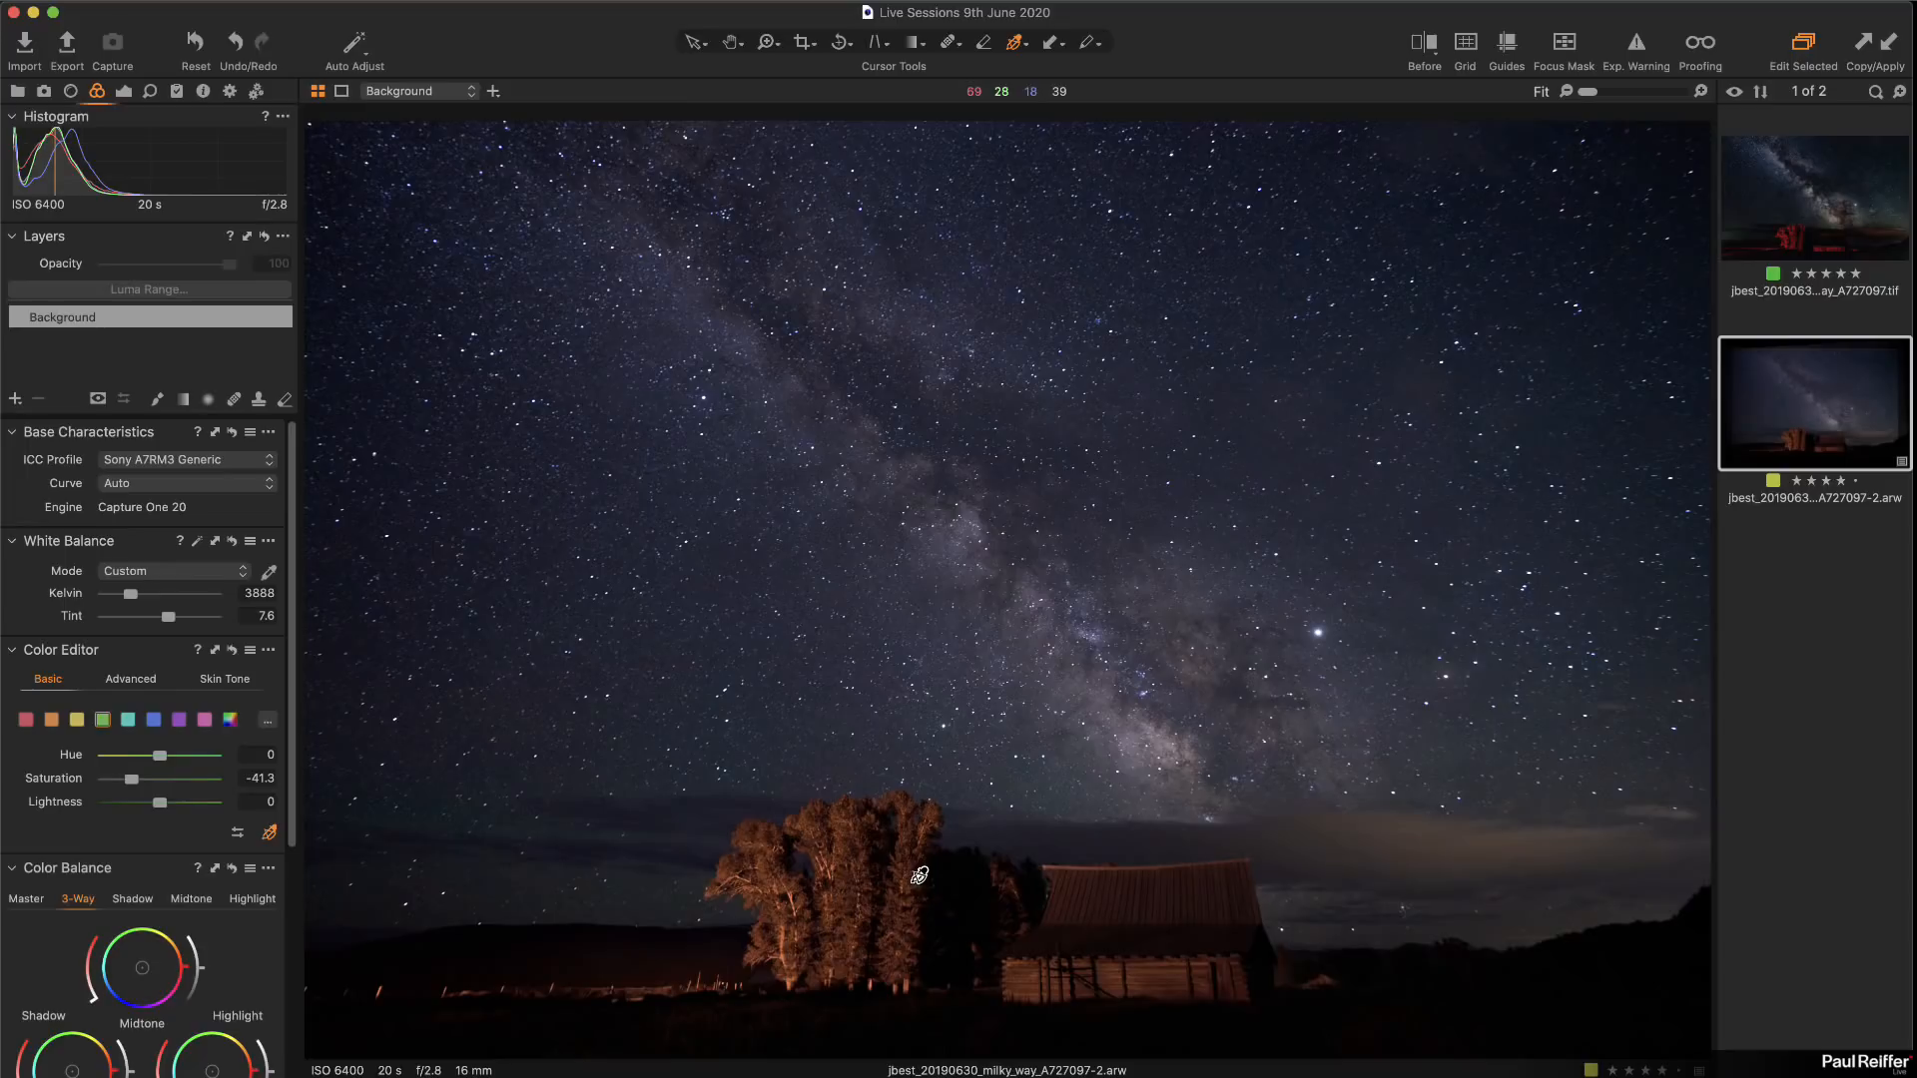
Step: Run the chromatic aberration analysis in the photo's lens correction
left_click(128, 91)
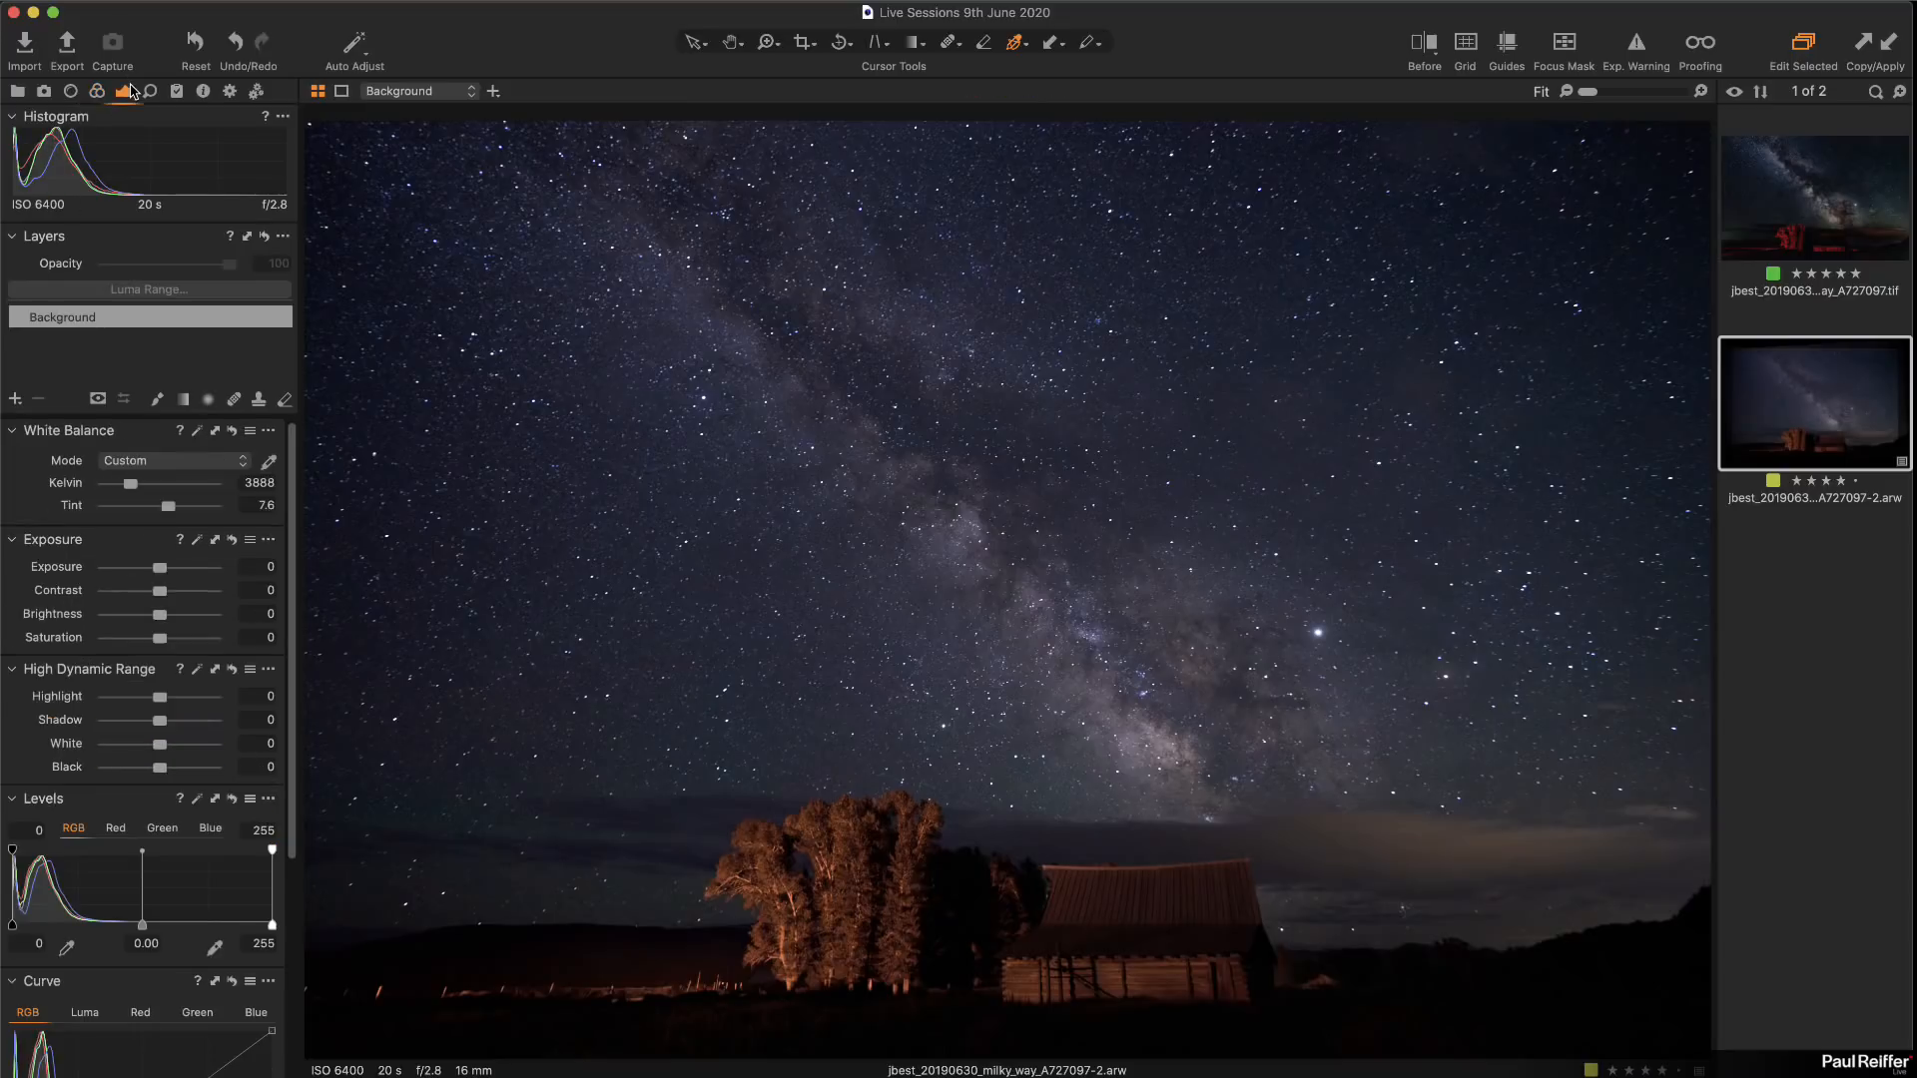
left_click(46, 91)
left_click(71, 91)
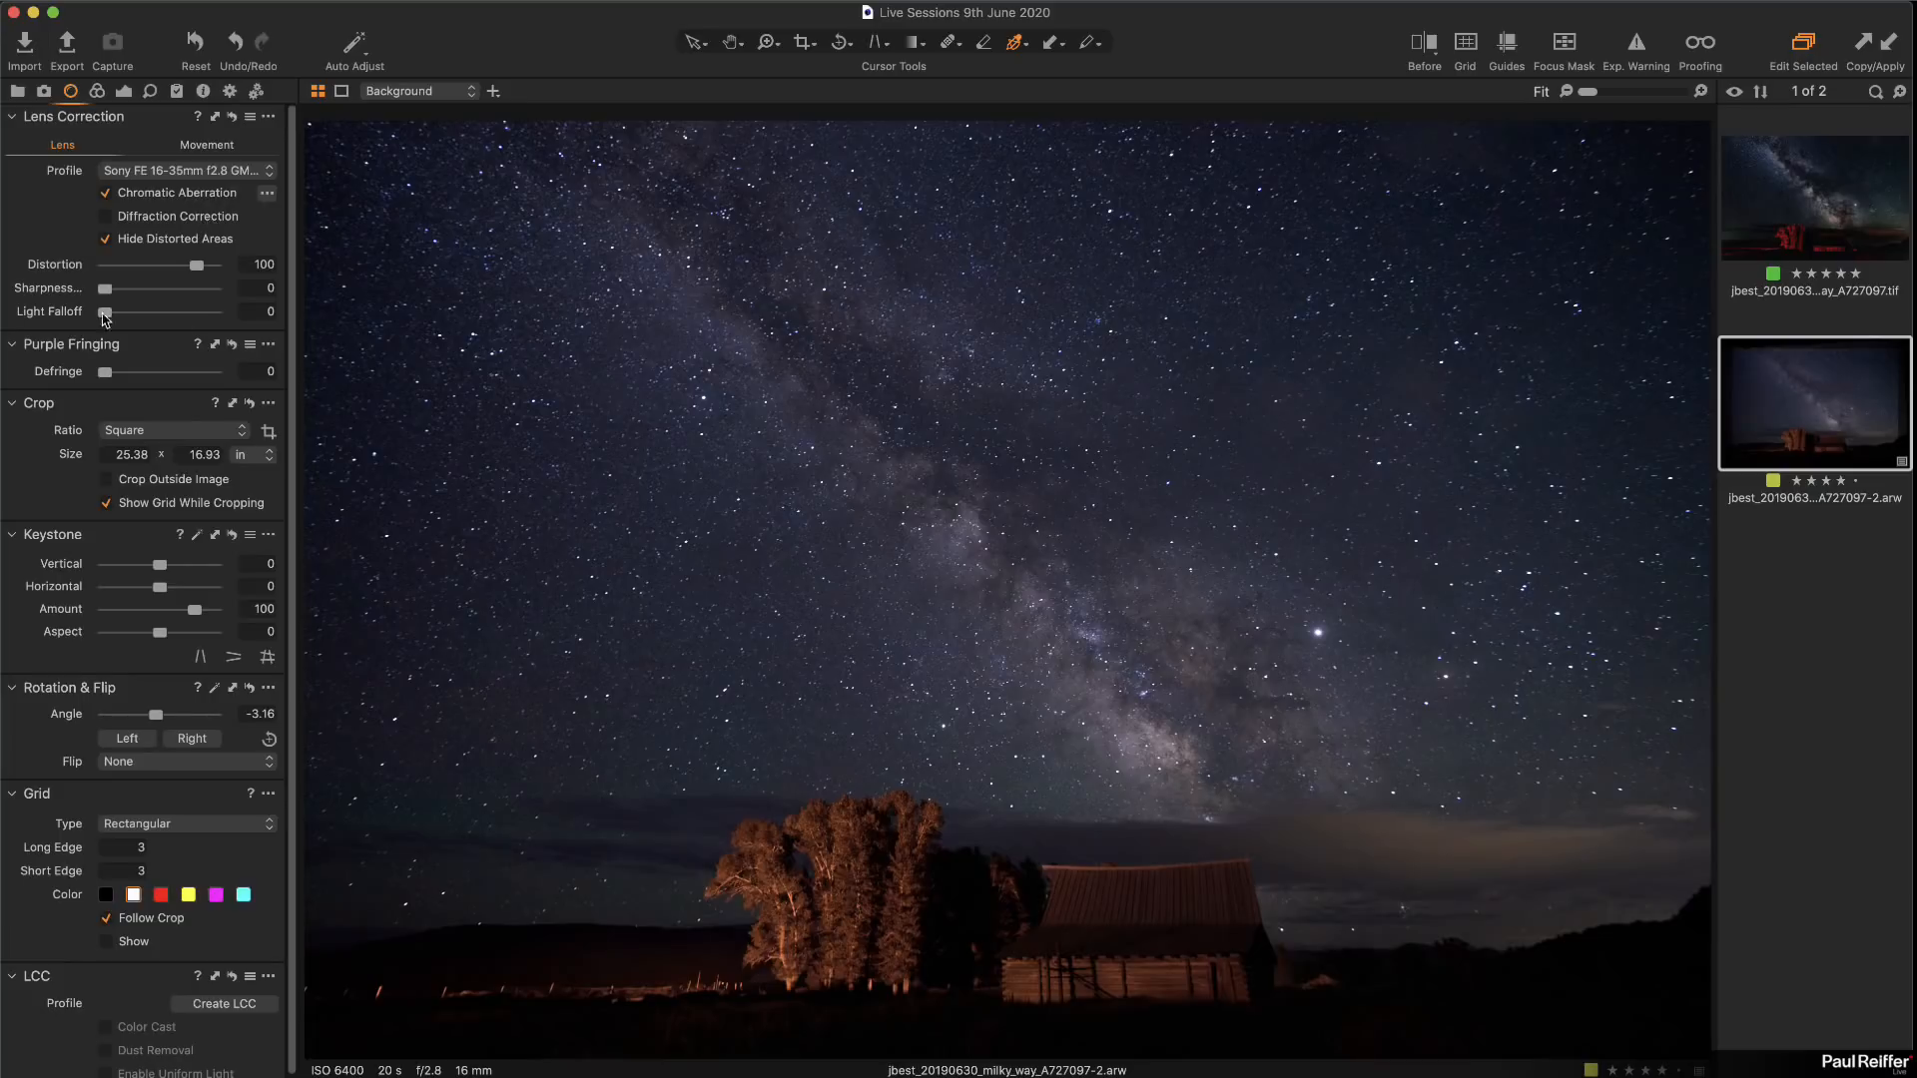
left_click(267, 202)
left_click(303, 208)
Step: Raise High Dynamic Range White to 86 while checking the stars up close, and raise Shadow to 32
left_click(124, 92)
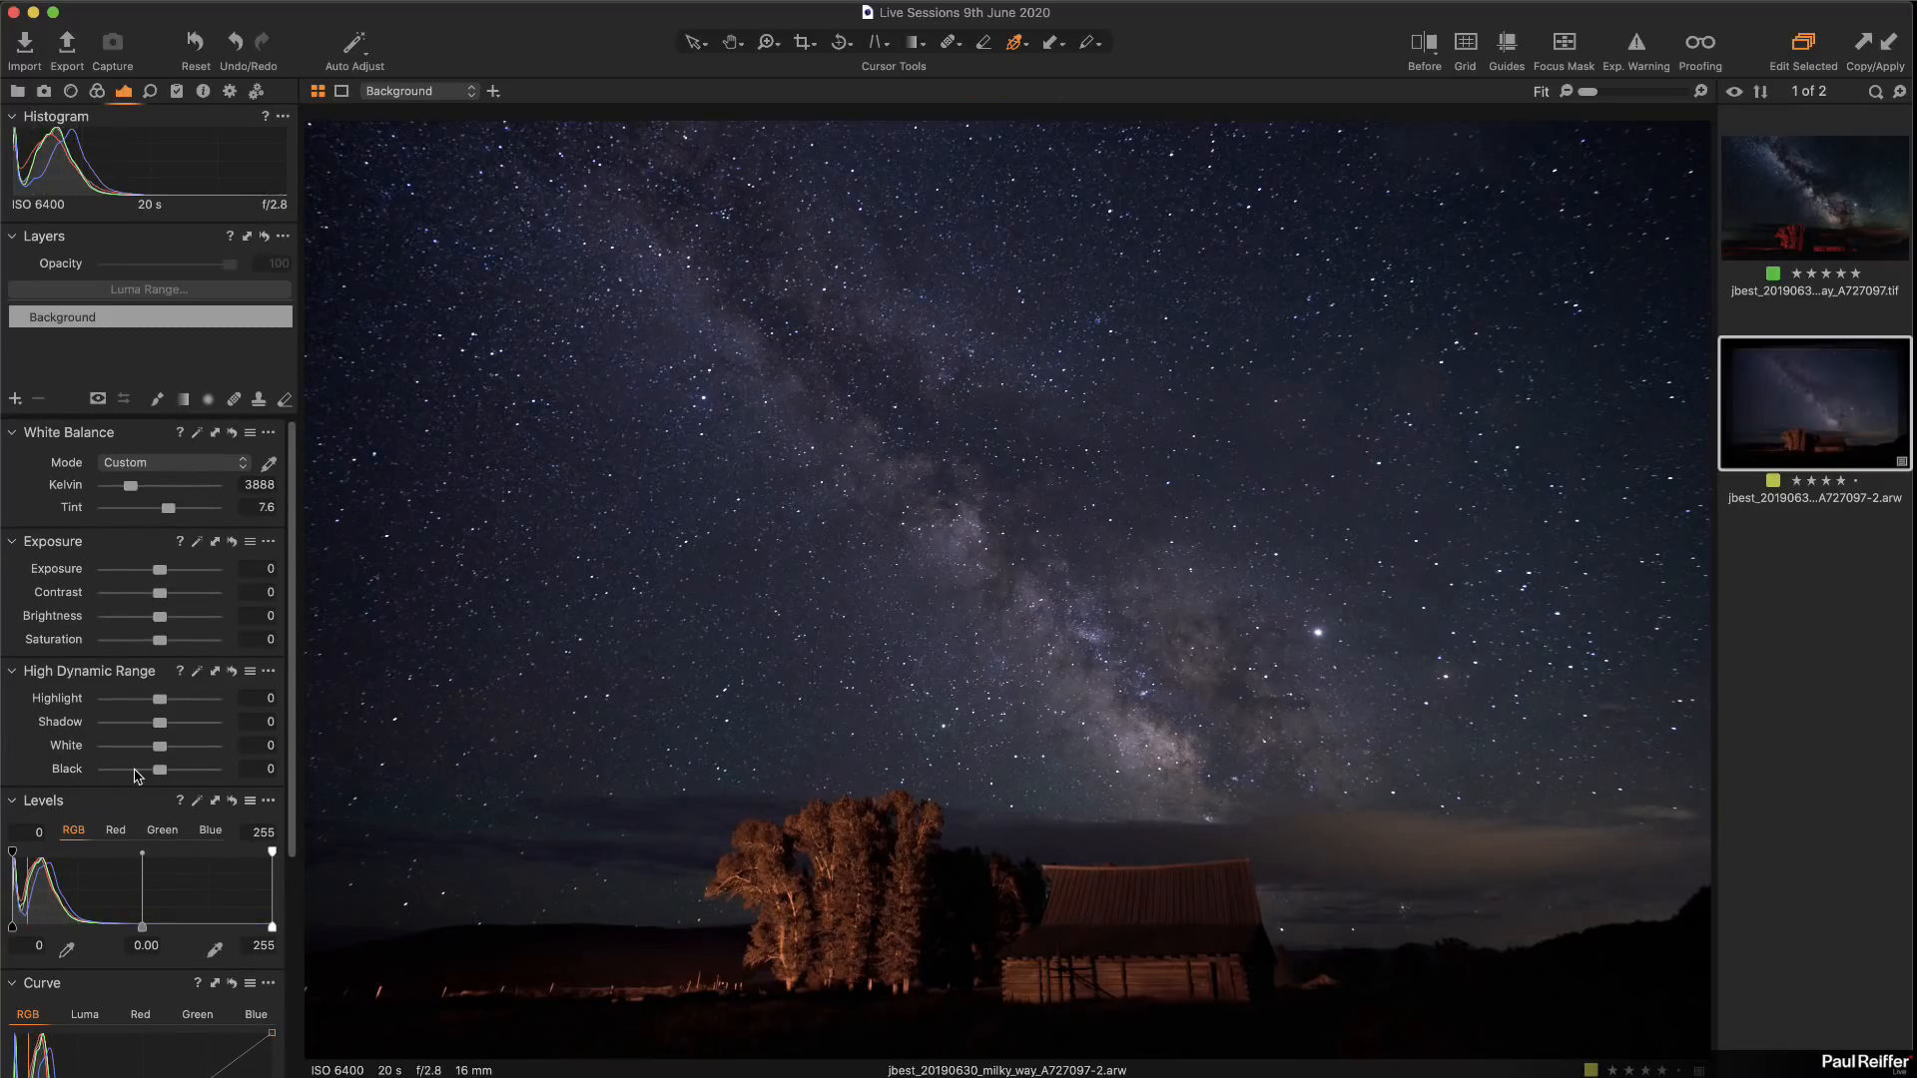
left_click_drag(165, 751, 208, 752)
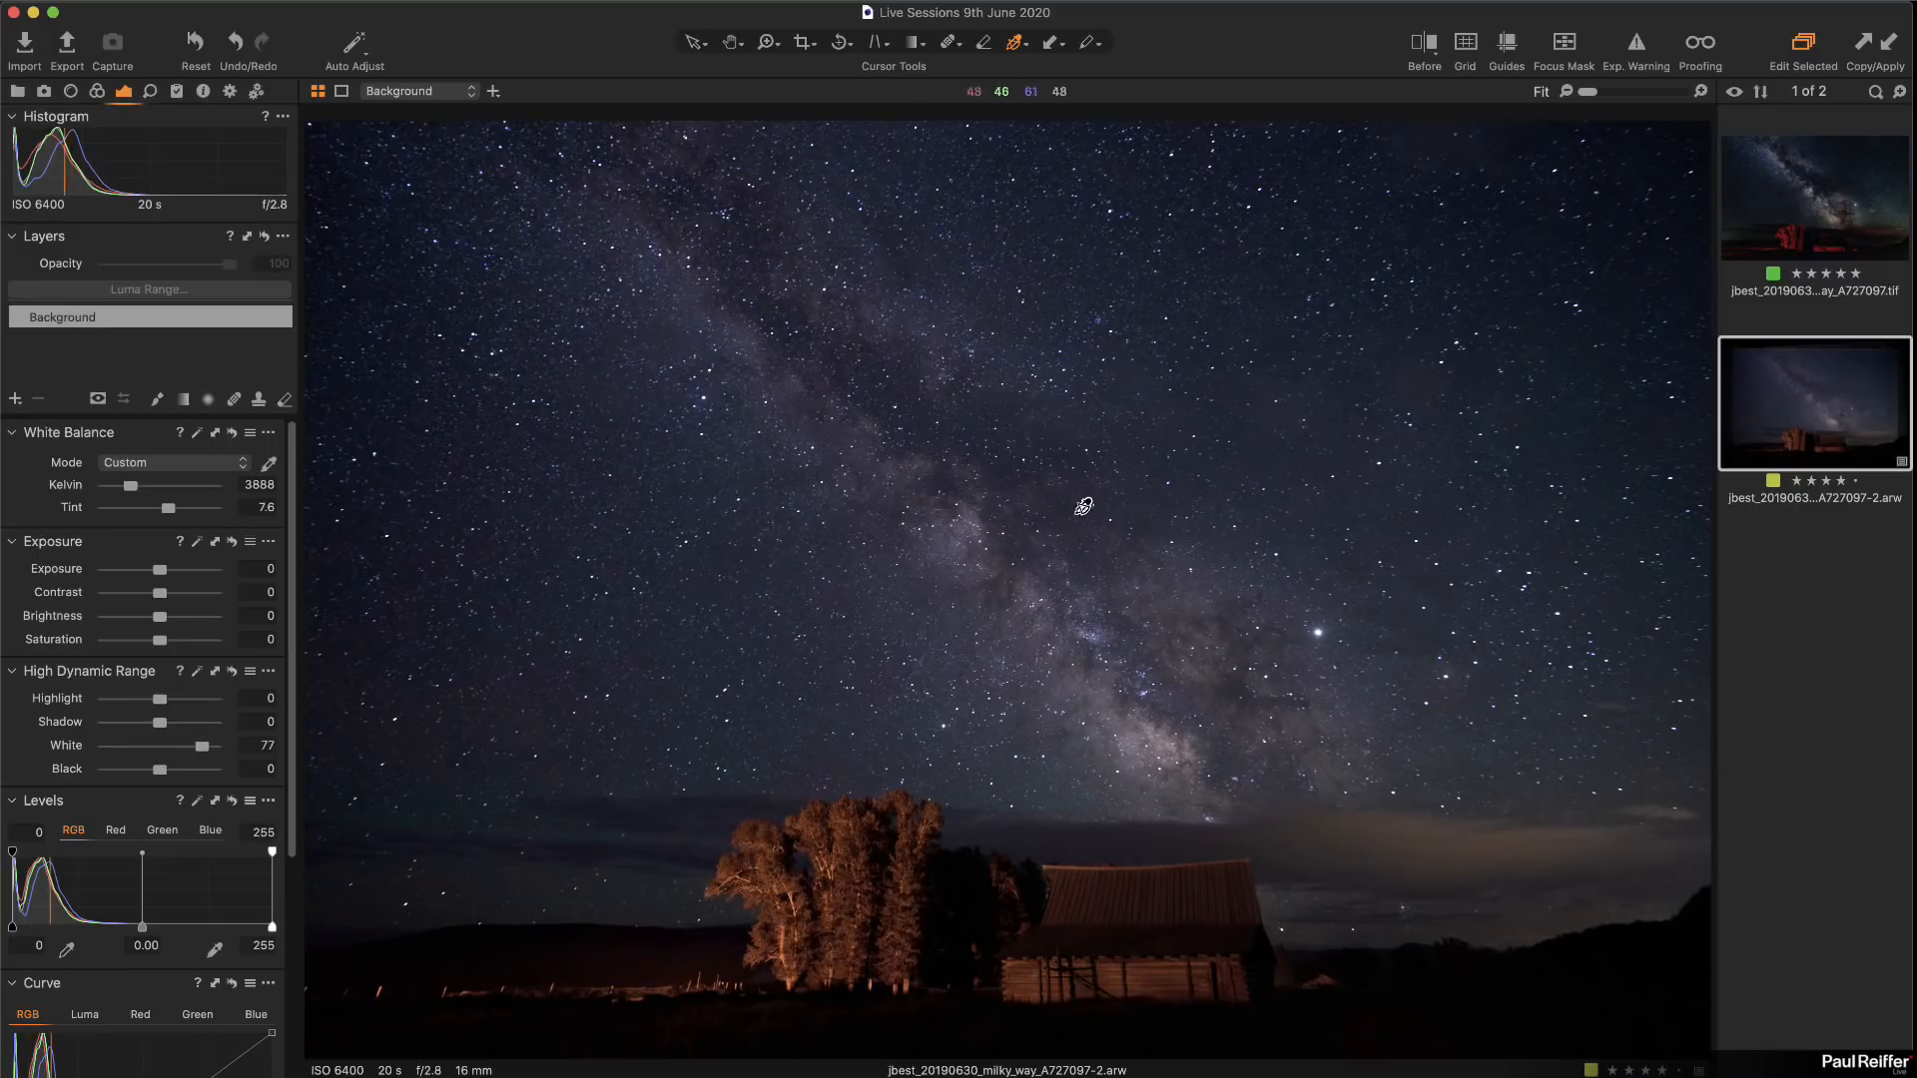
key("z")
left_click_drag(1038, 489, 1453, 741)
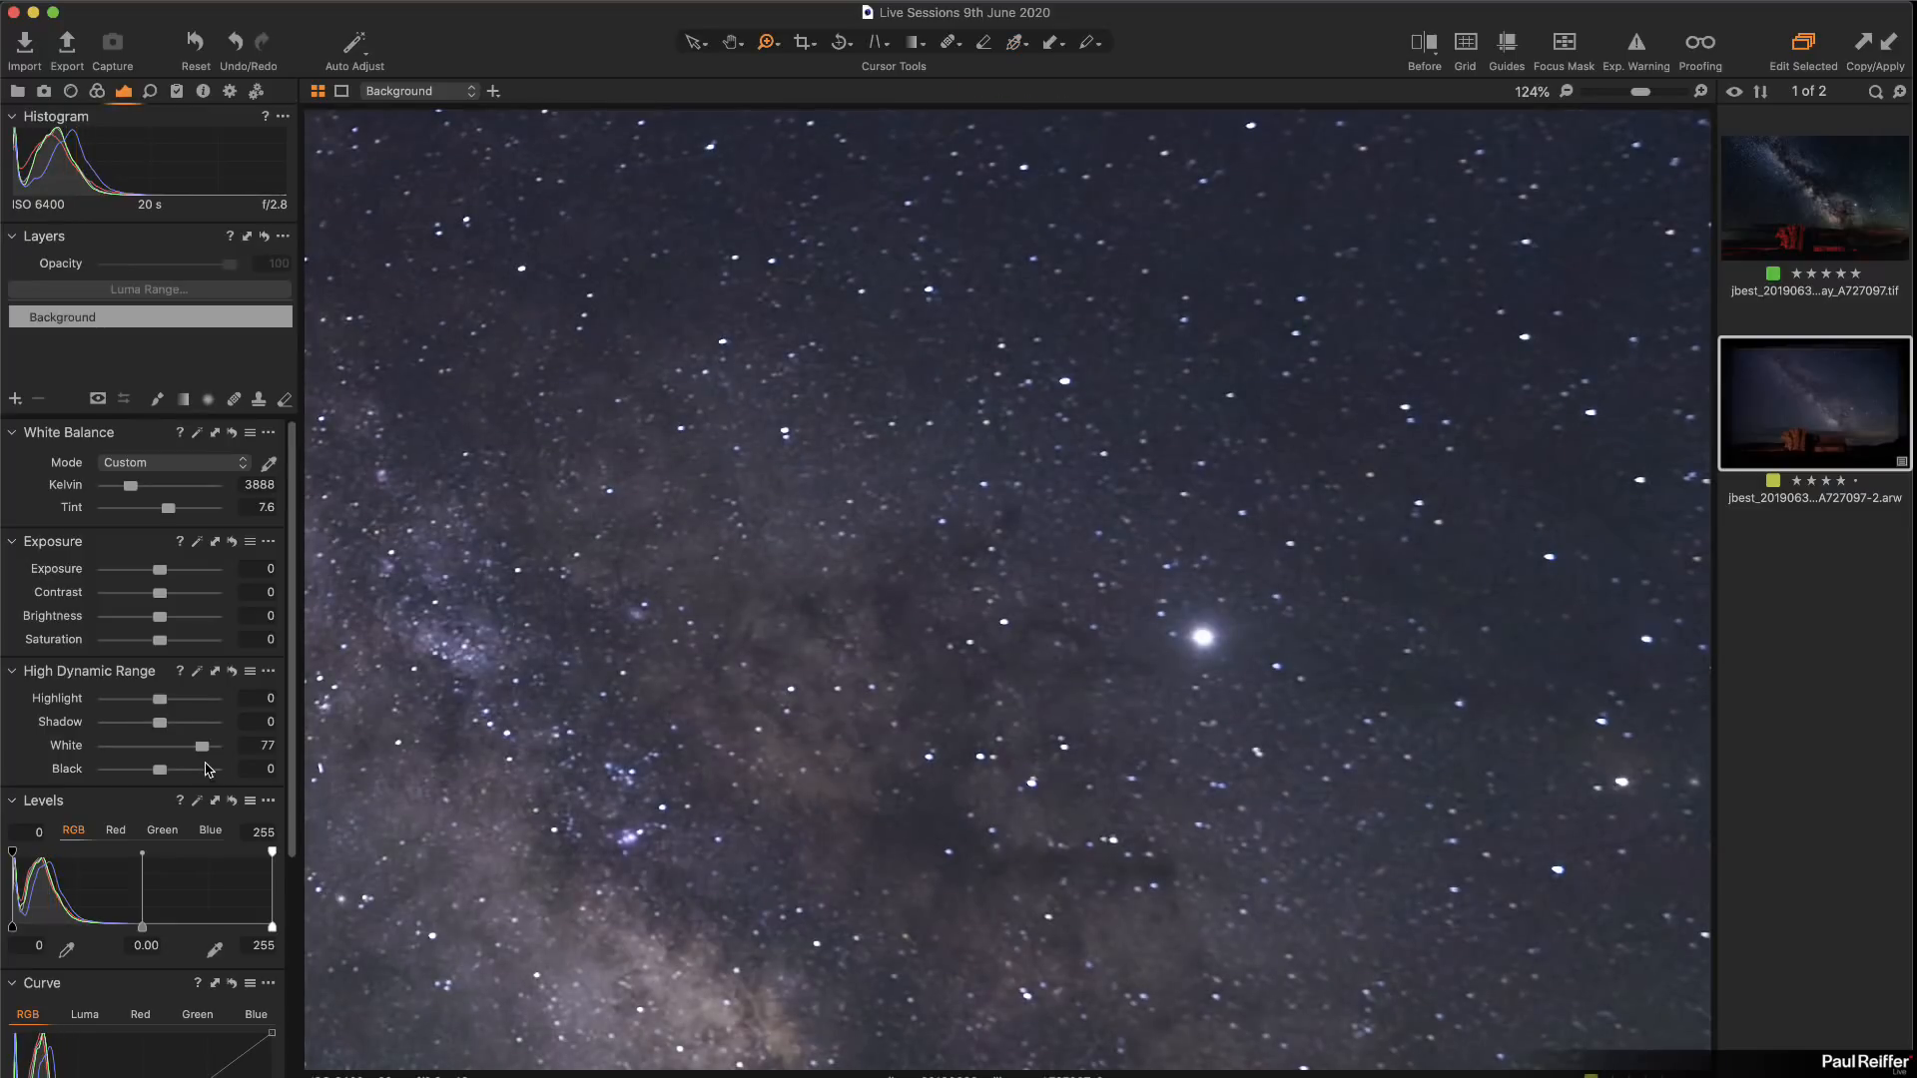
mouse_move(203, 746)
left_mouse_down()
mouse_move(72, 751)
mouse_move(201, 753)
left_mouse_up()
scroll(836, 636, "down", 5)
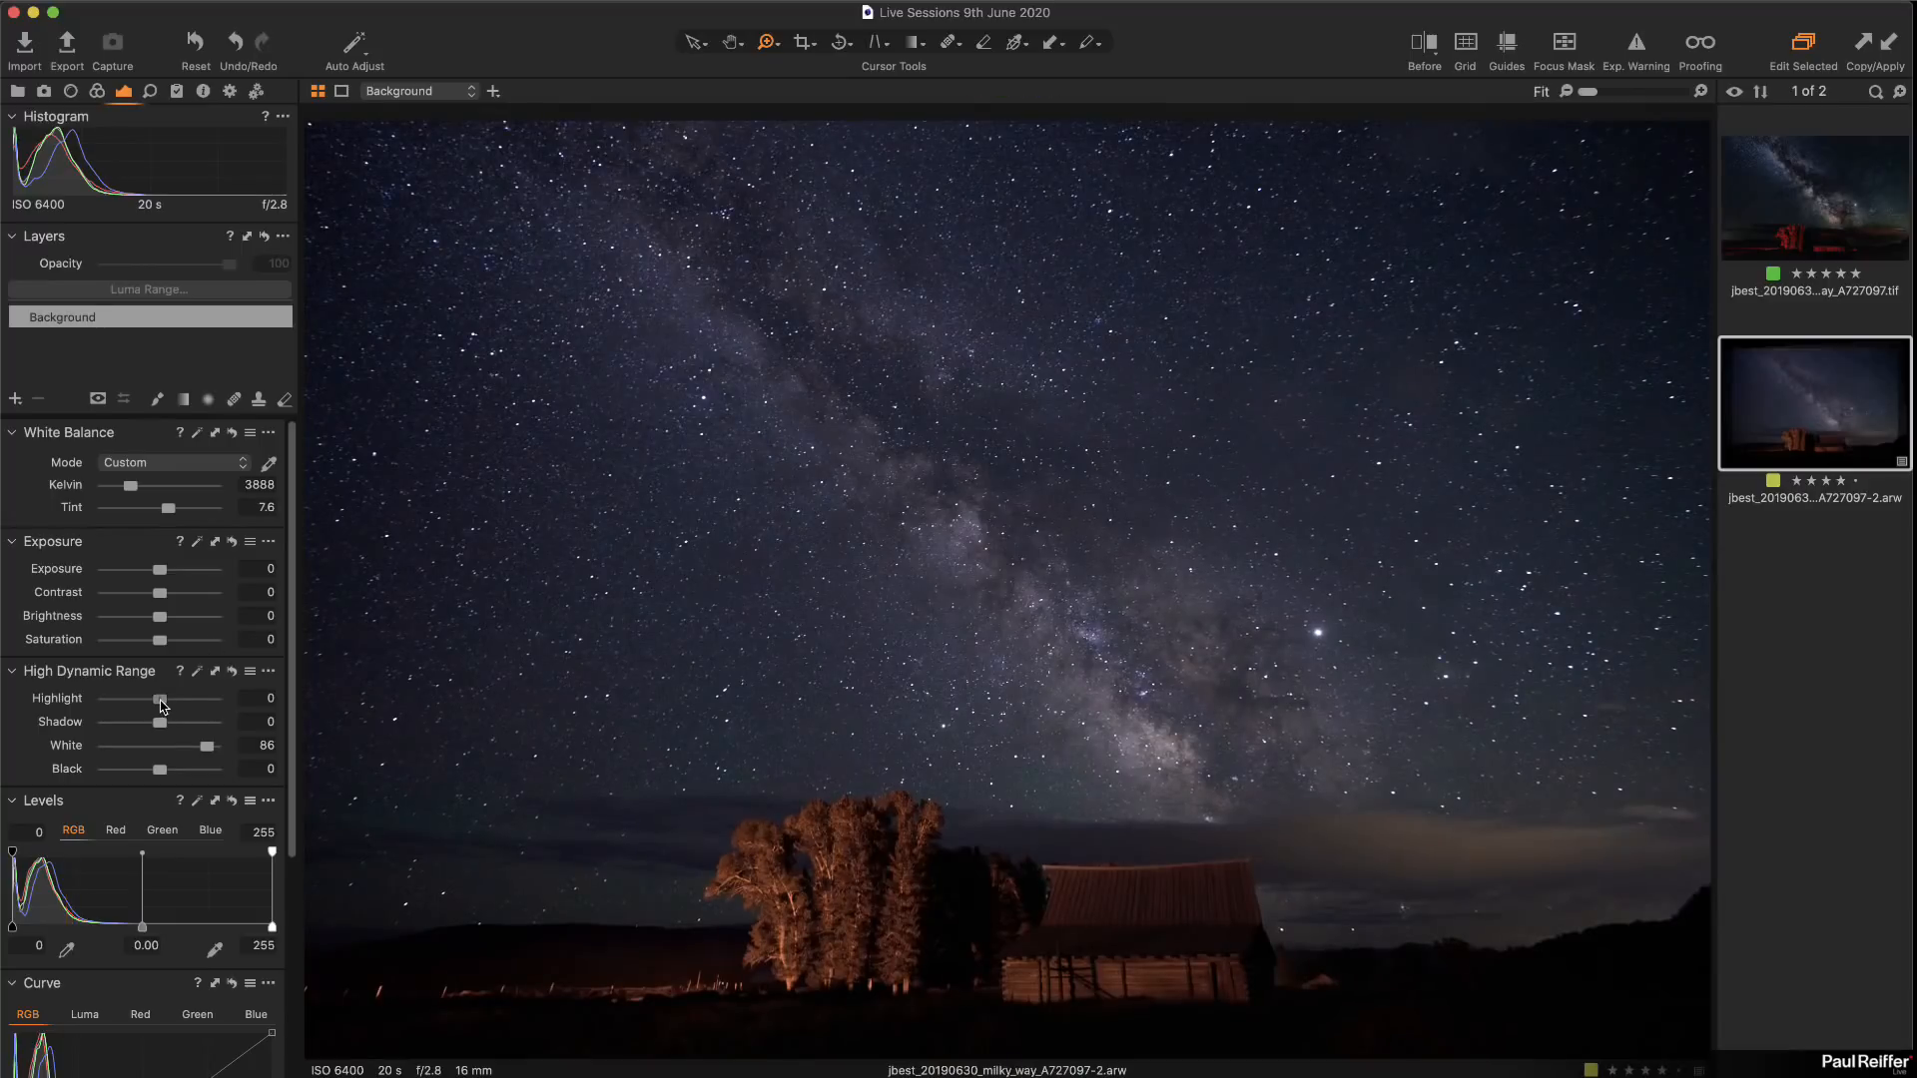
mouse_move(197, 707)
left_mouse_down()
mouse_move(105, 704)
mouse_move(185, 704)
mouse_move(147, 704)
mouse_move(167, 705)
left_mouse_up()
left_click_drag(163, 726, 183, 727)
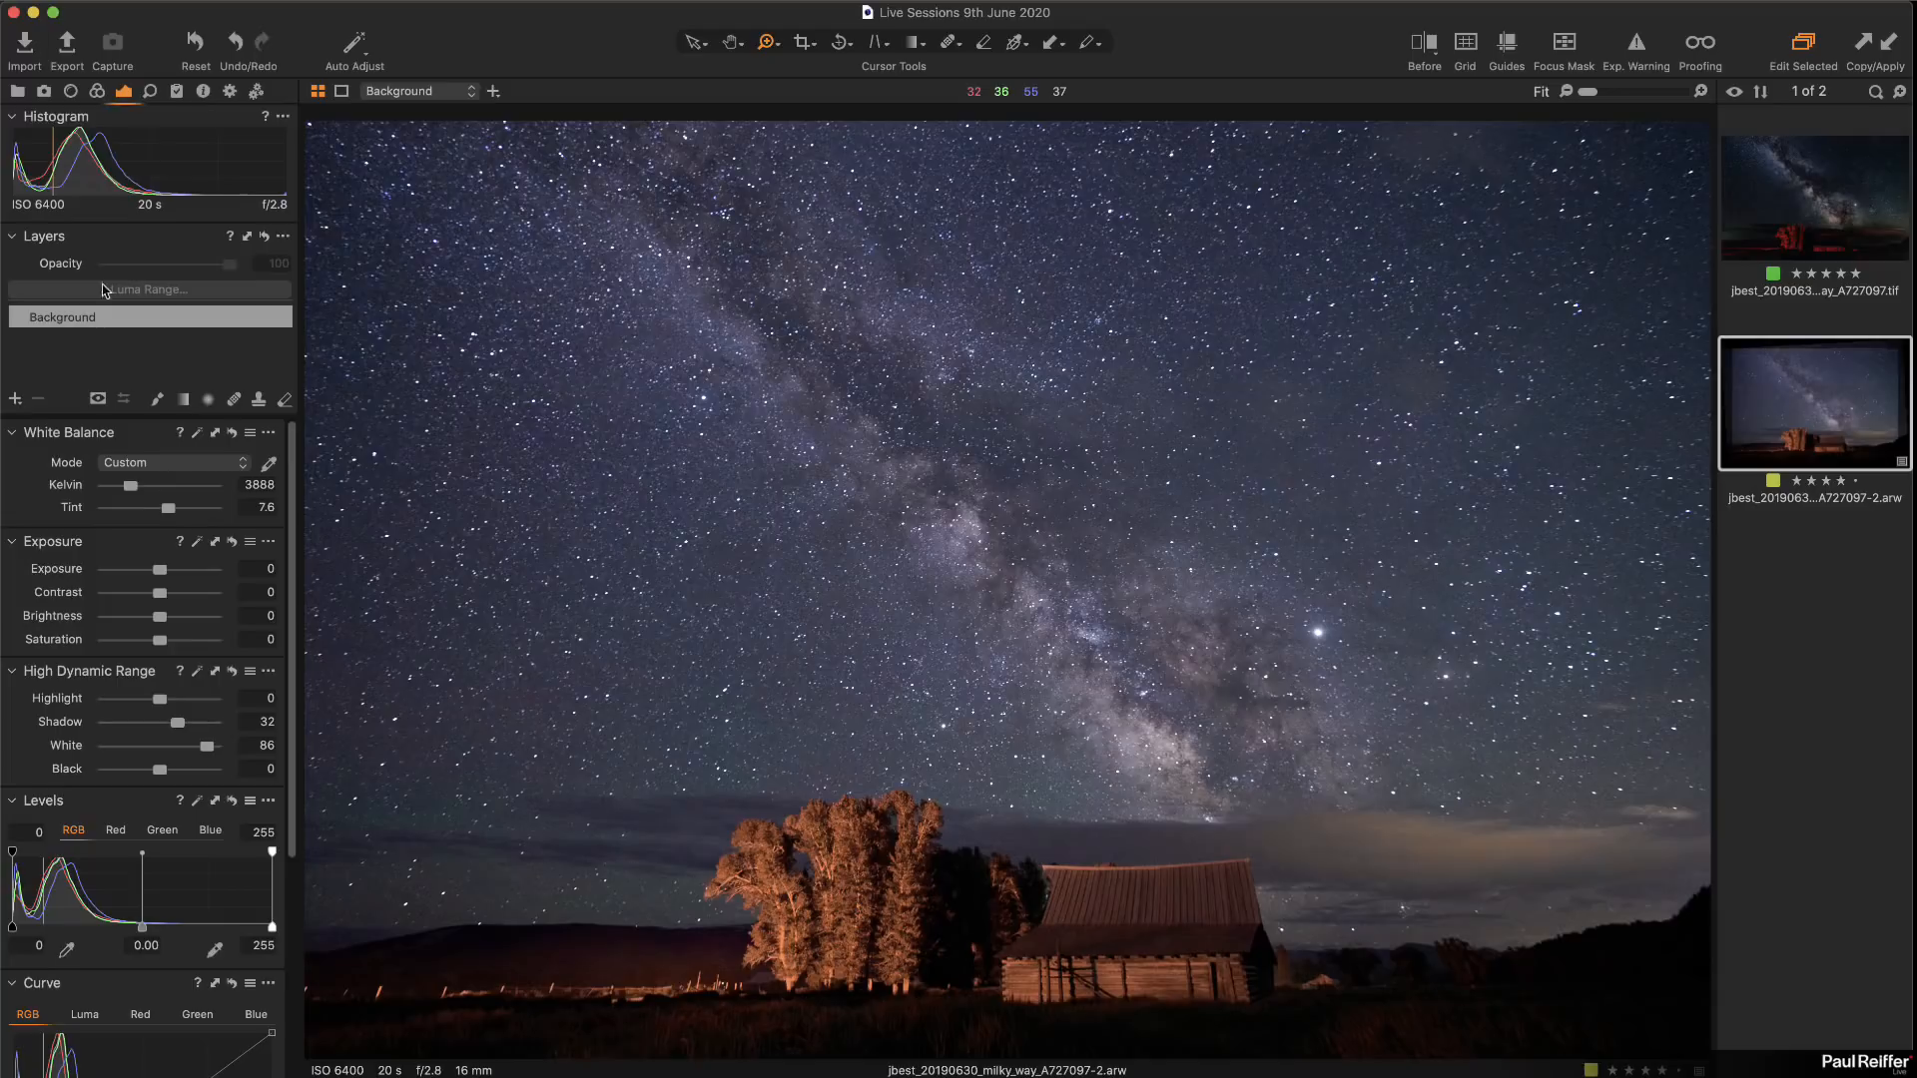
Step: Set High Dynamic Range White to 97 and Black to 19, and reset Shadow to 0
double_click(207, 746)
left_click_drag(160, 748, 246, 754)
double_click(181, 724)
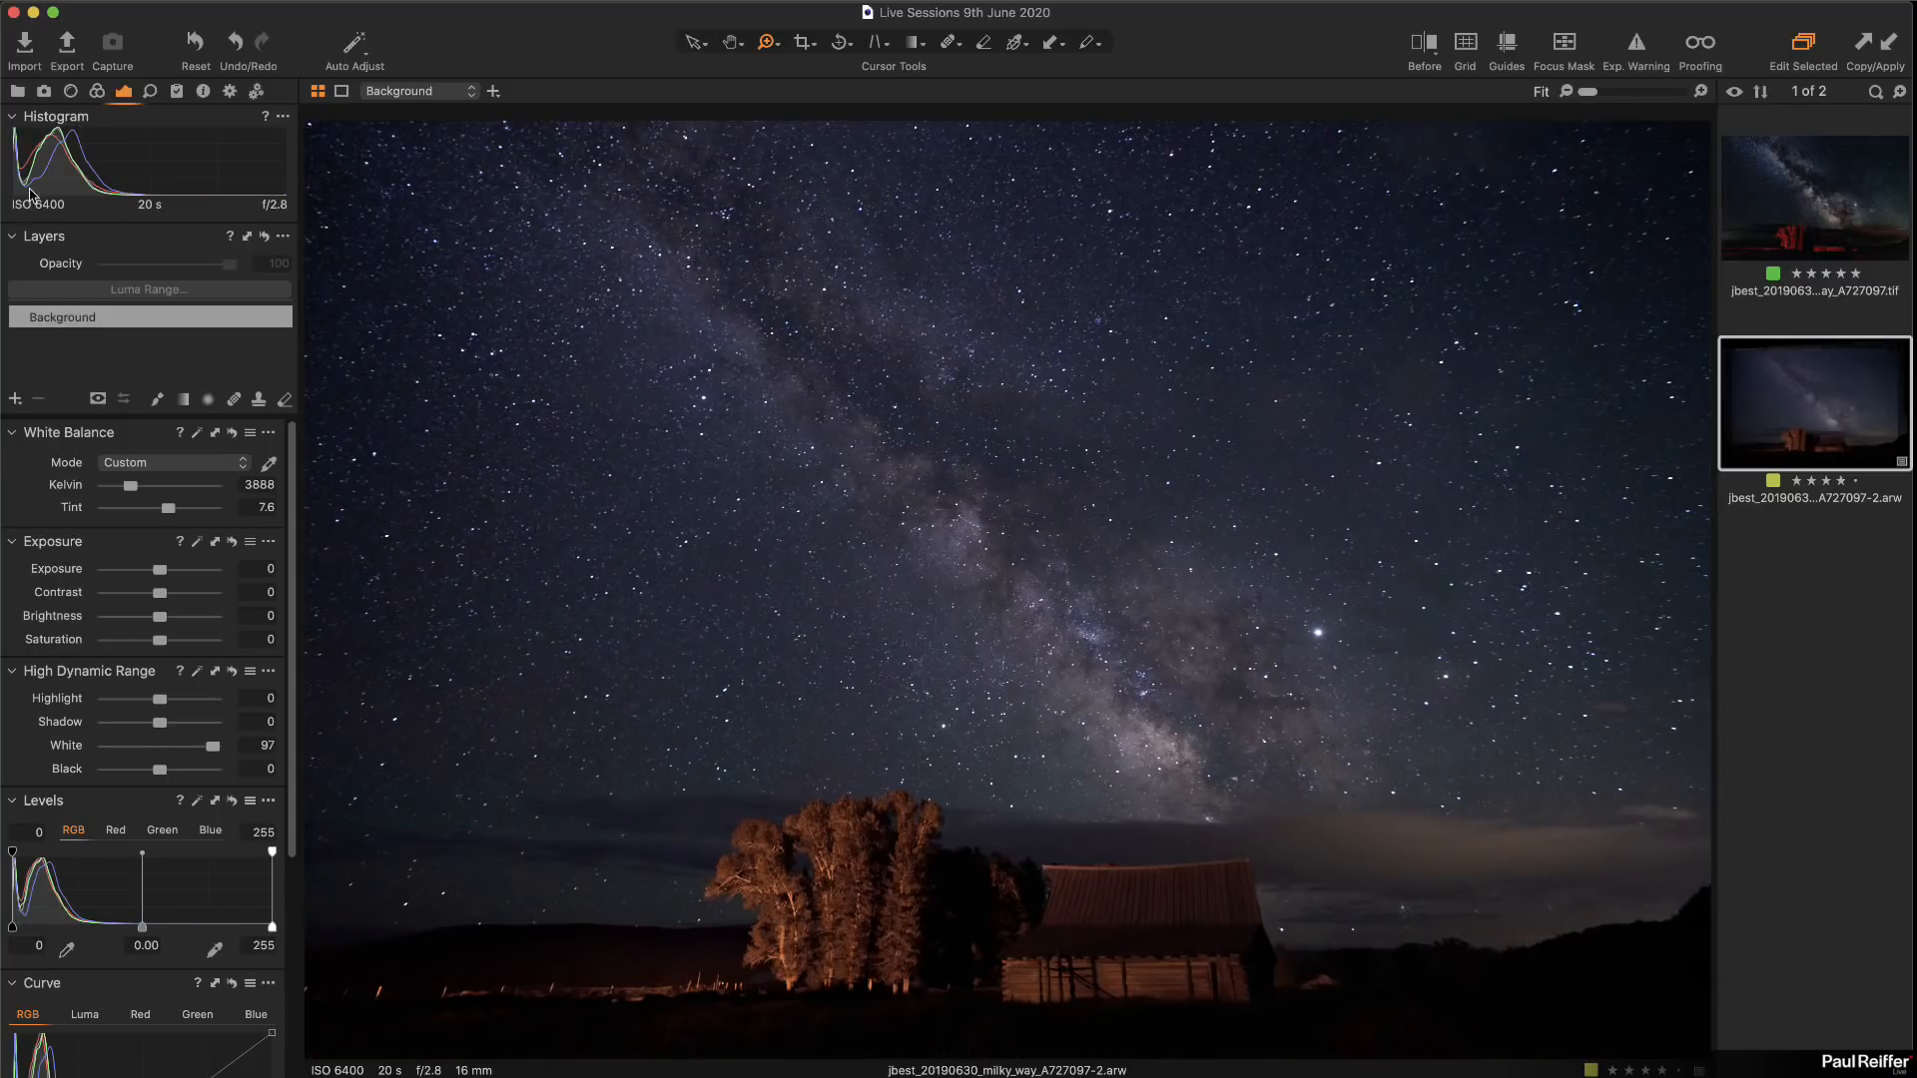
left_click_drag(160, 770, 171, 771)
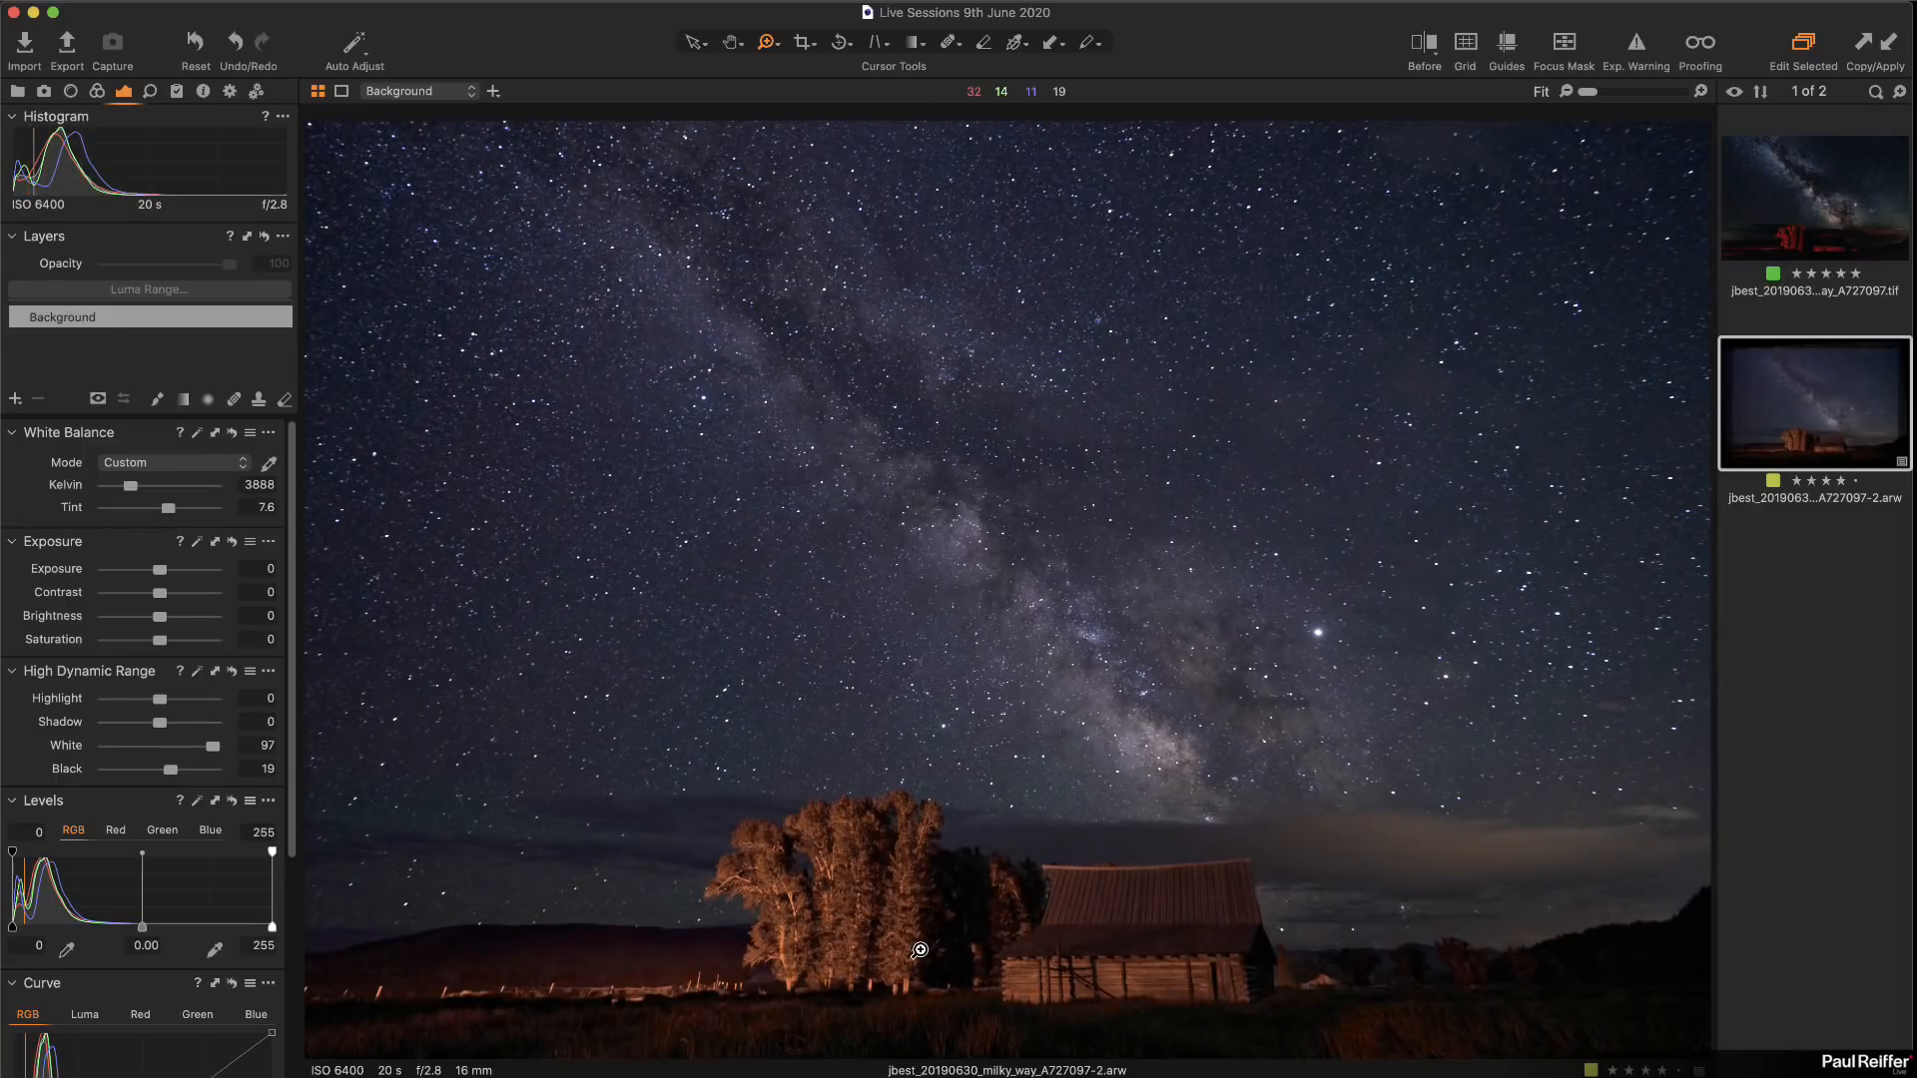
Step: Add a filled adjustment layer and mask it to the sky with a linear gradient fading out around the horizon
left_click(16, 399)
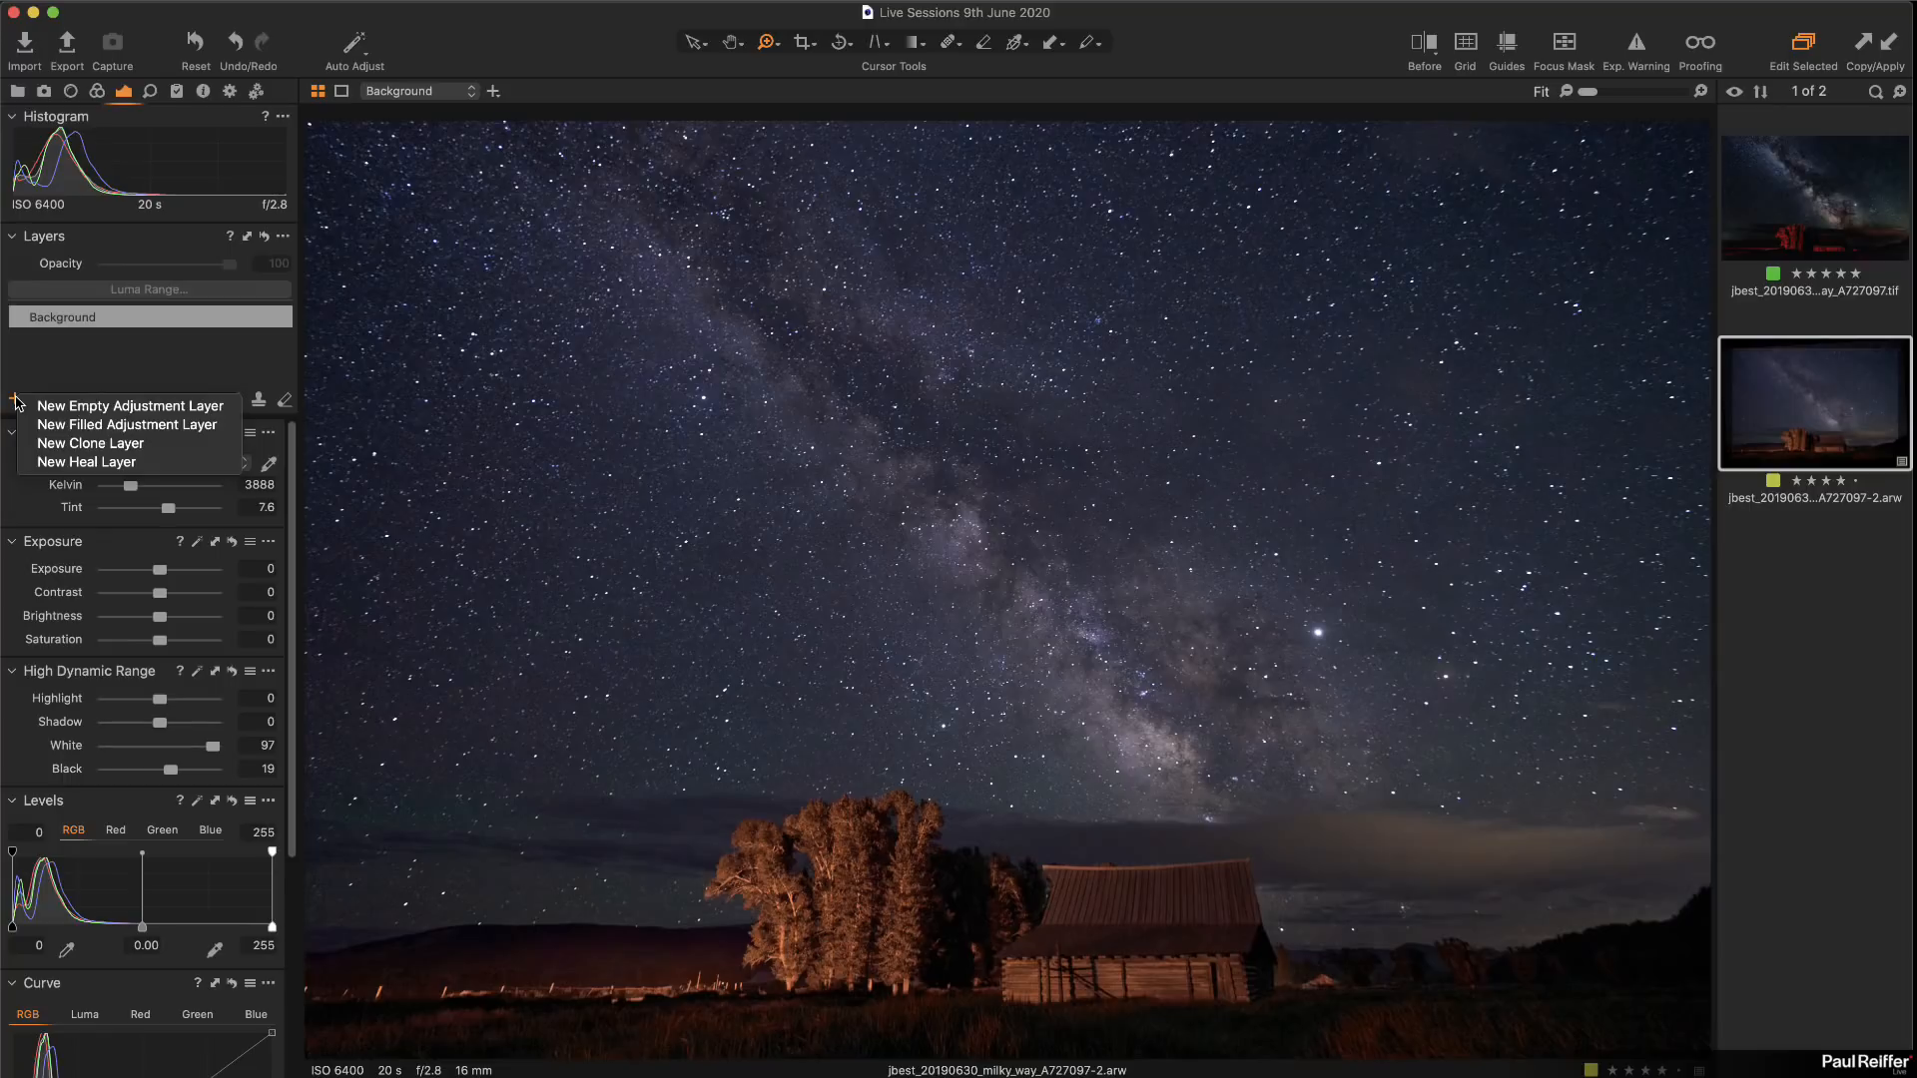
left_click(111, 425)
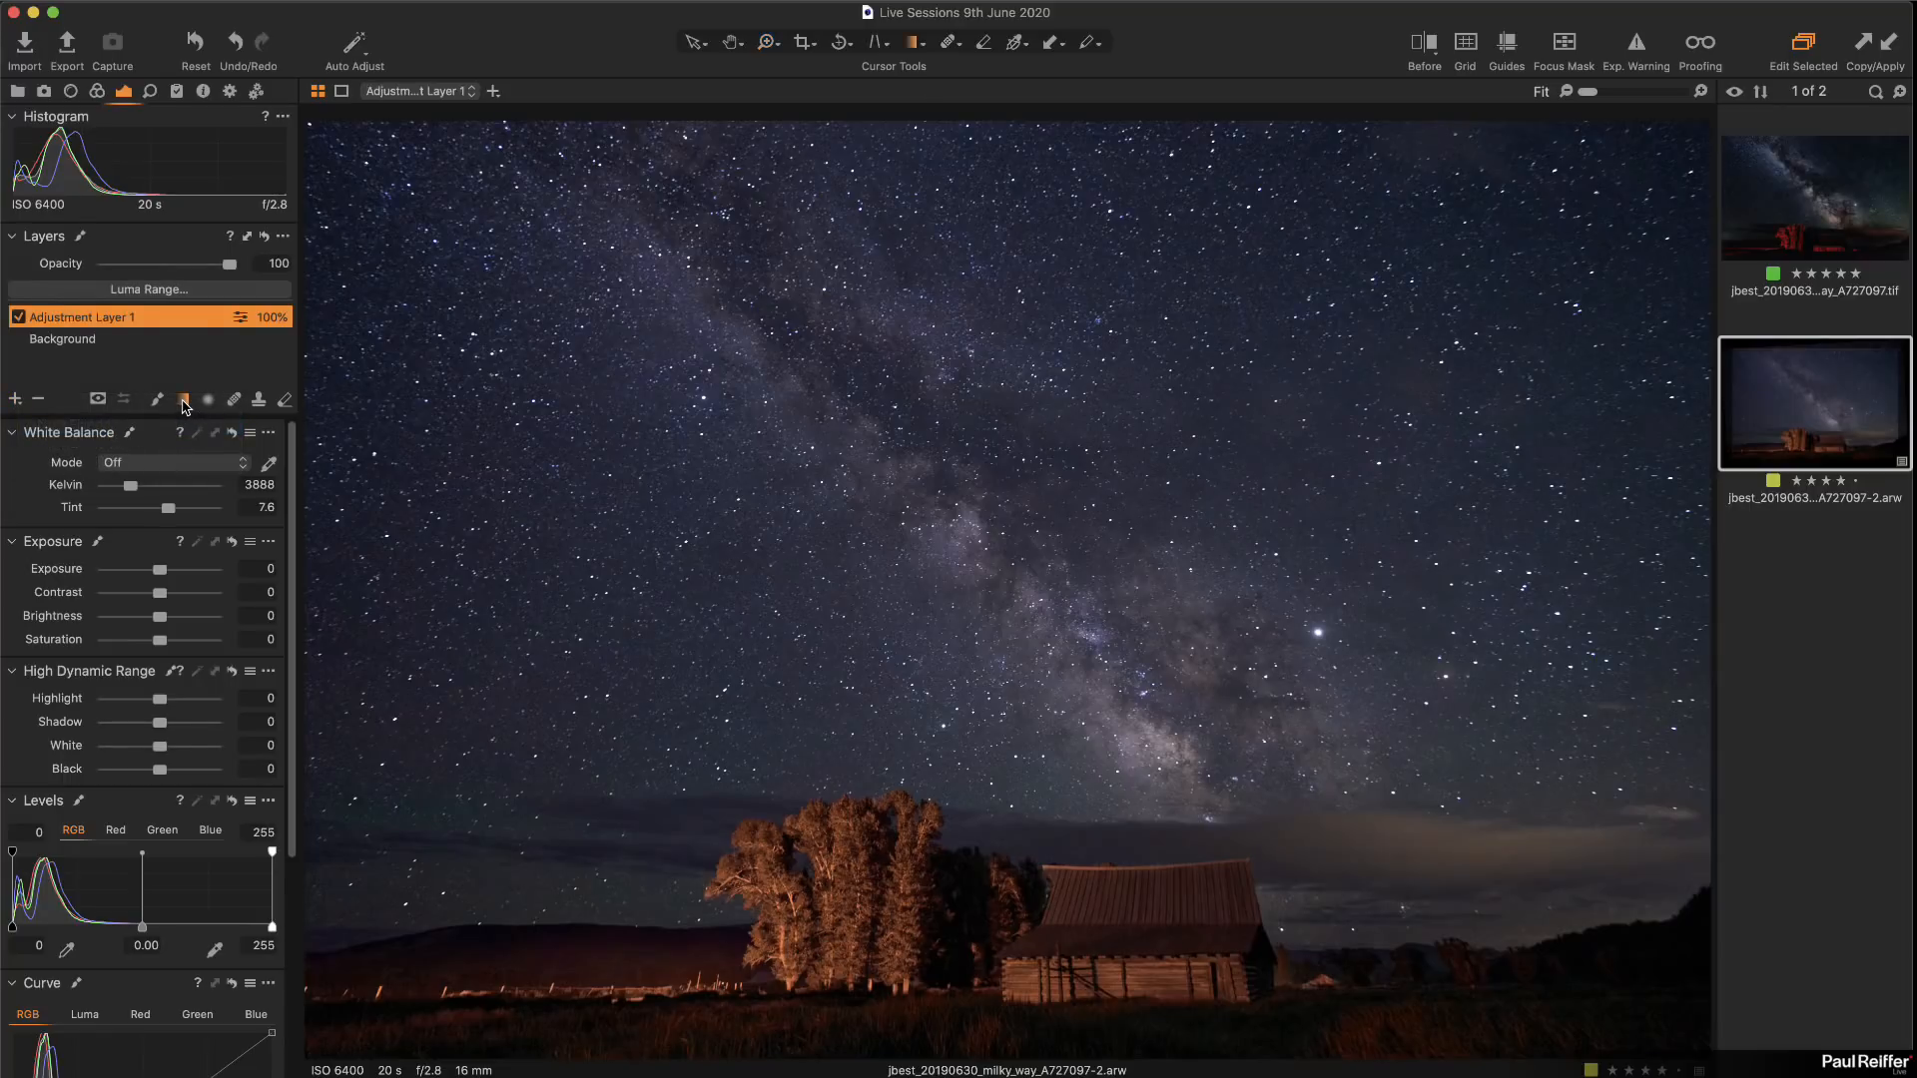
left_click(184, 399)
left_click_drag(1094, 682, 1043, 916)
left_click_drag(1170, 750, 1158, 805)
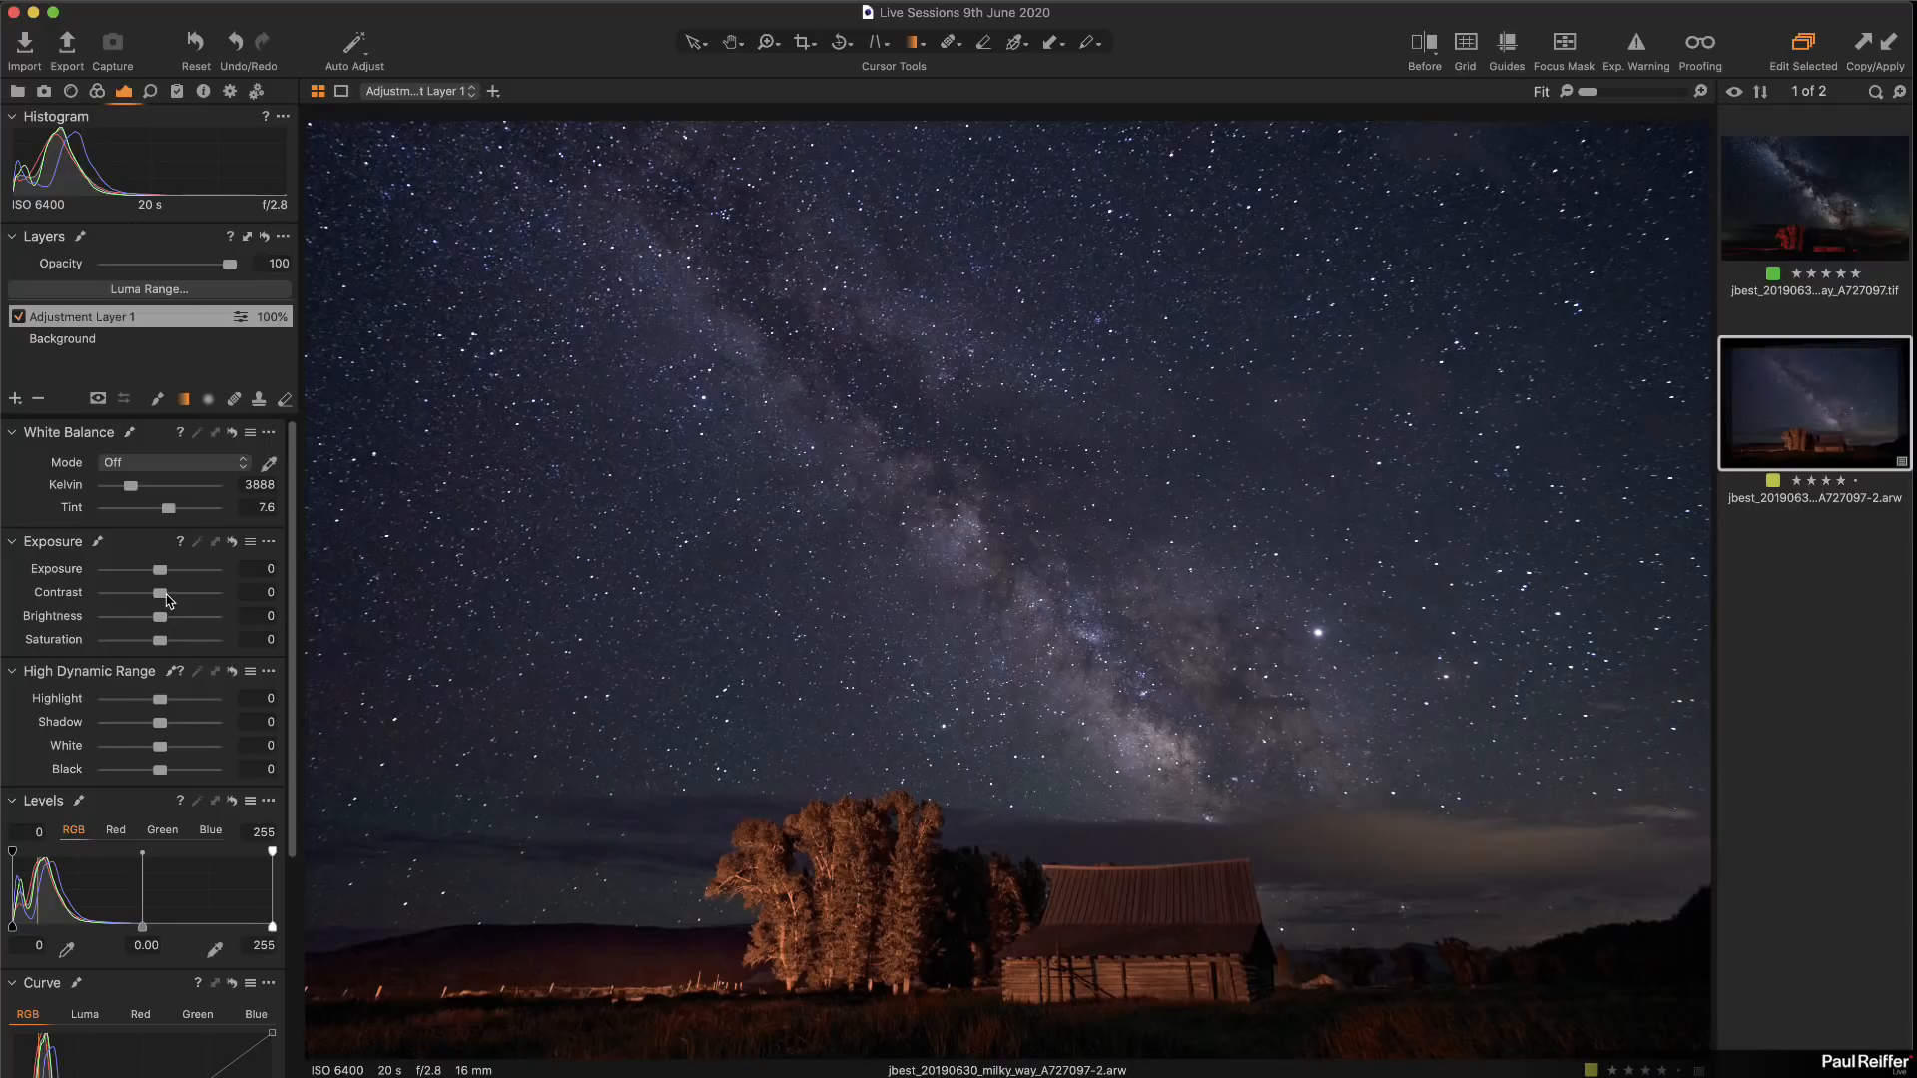
Step: On the sky layer, set Contrast to 15, Shadow to -31, Kelvin to 3436 and Tint to 10.5
left_click_drag(170, 600, 183, 599)
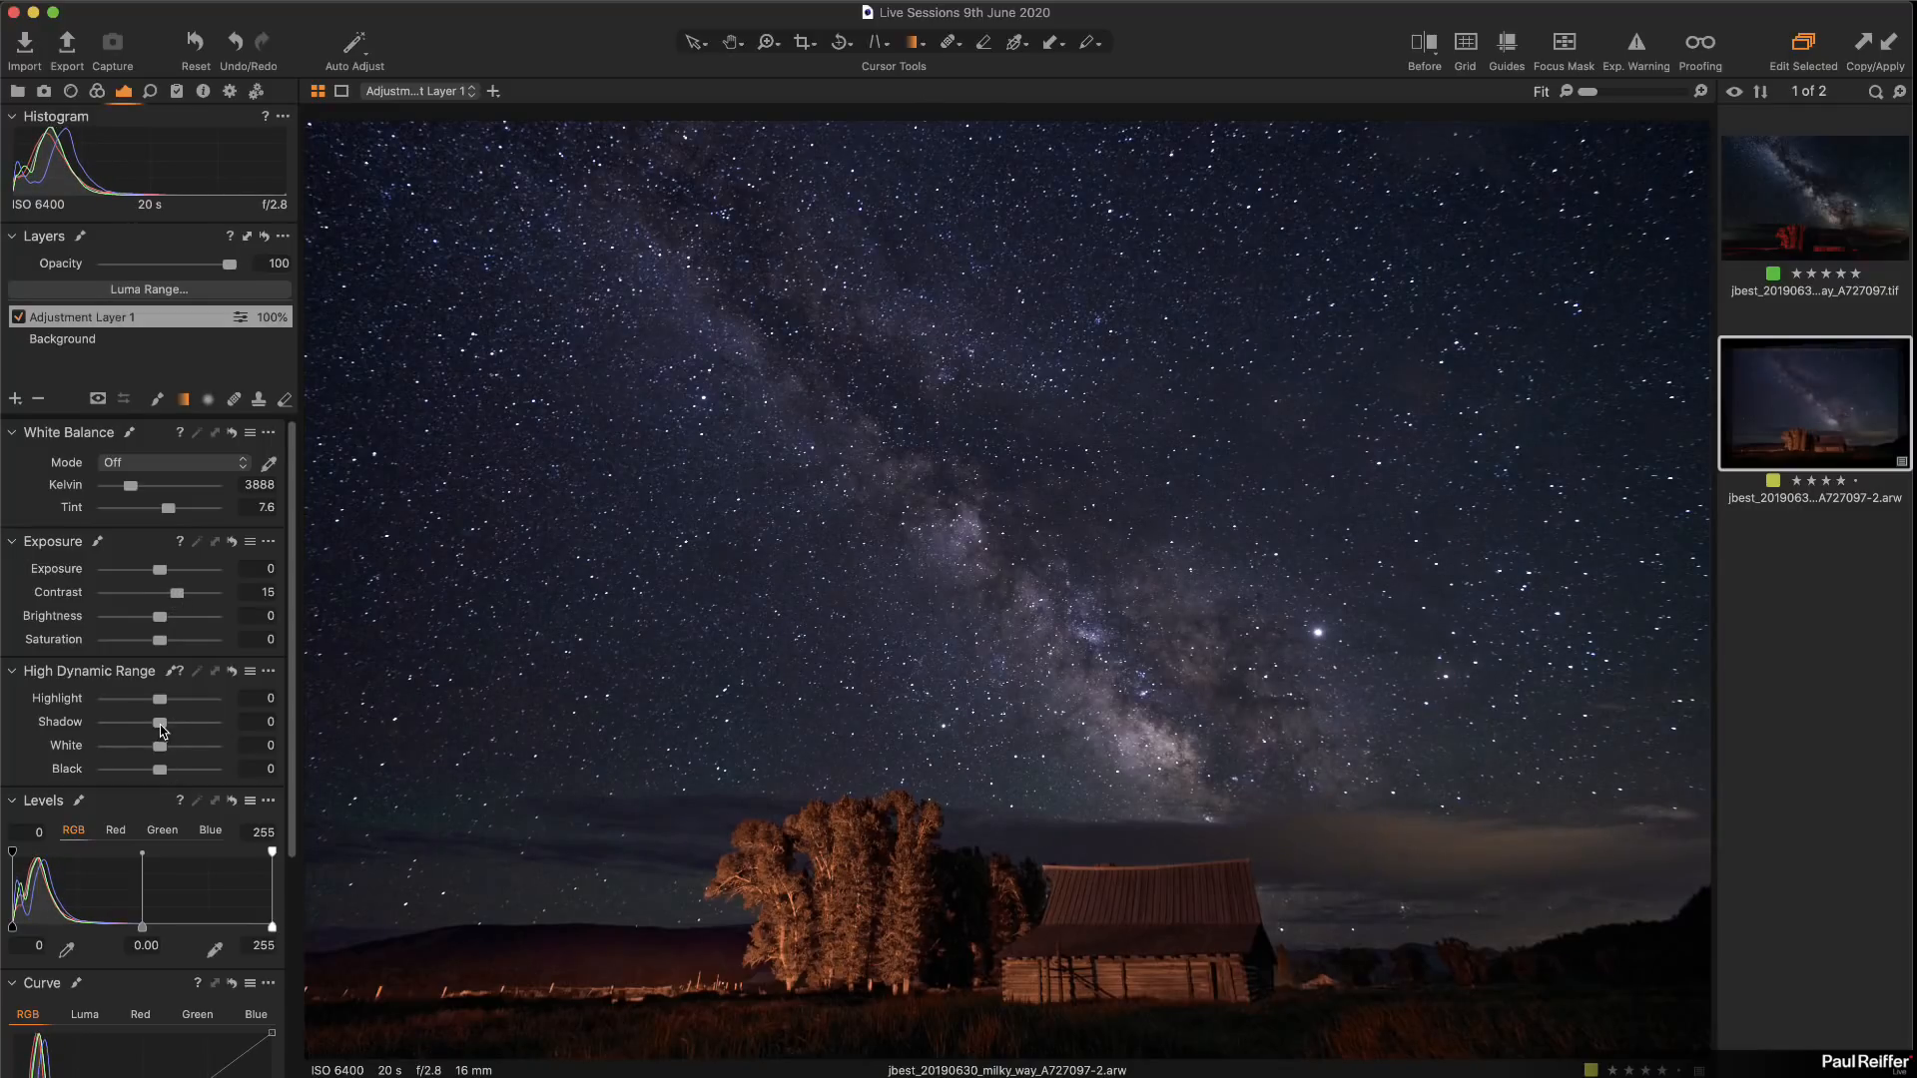
left_click_drag(163, 726, 144, 727)
mouse_move(943, 719)
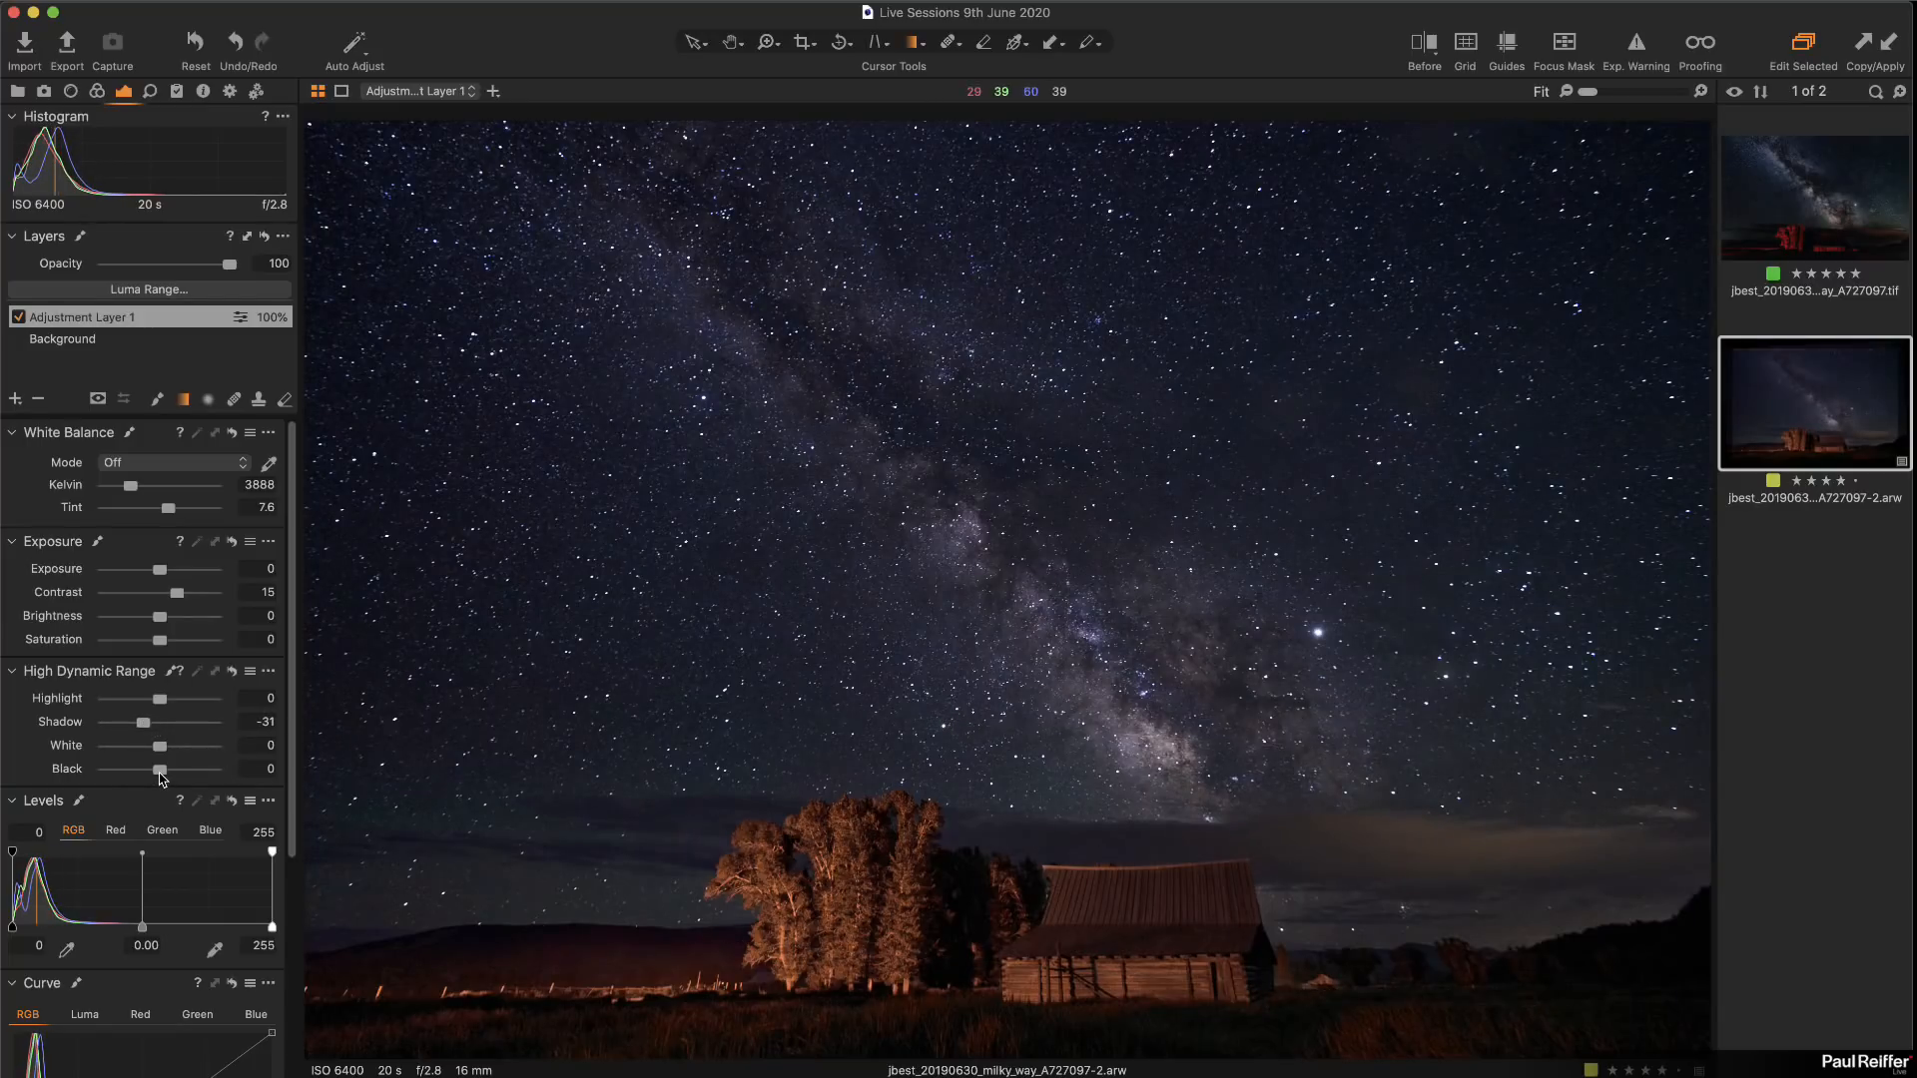
mouse_move(873, 844)
left_click_drag(127, 488, 171, 513)
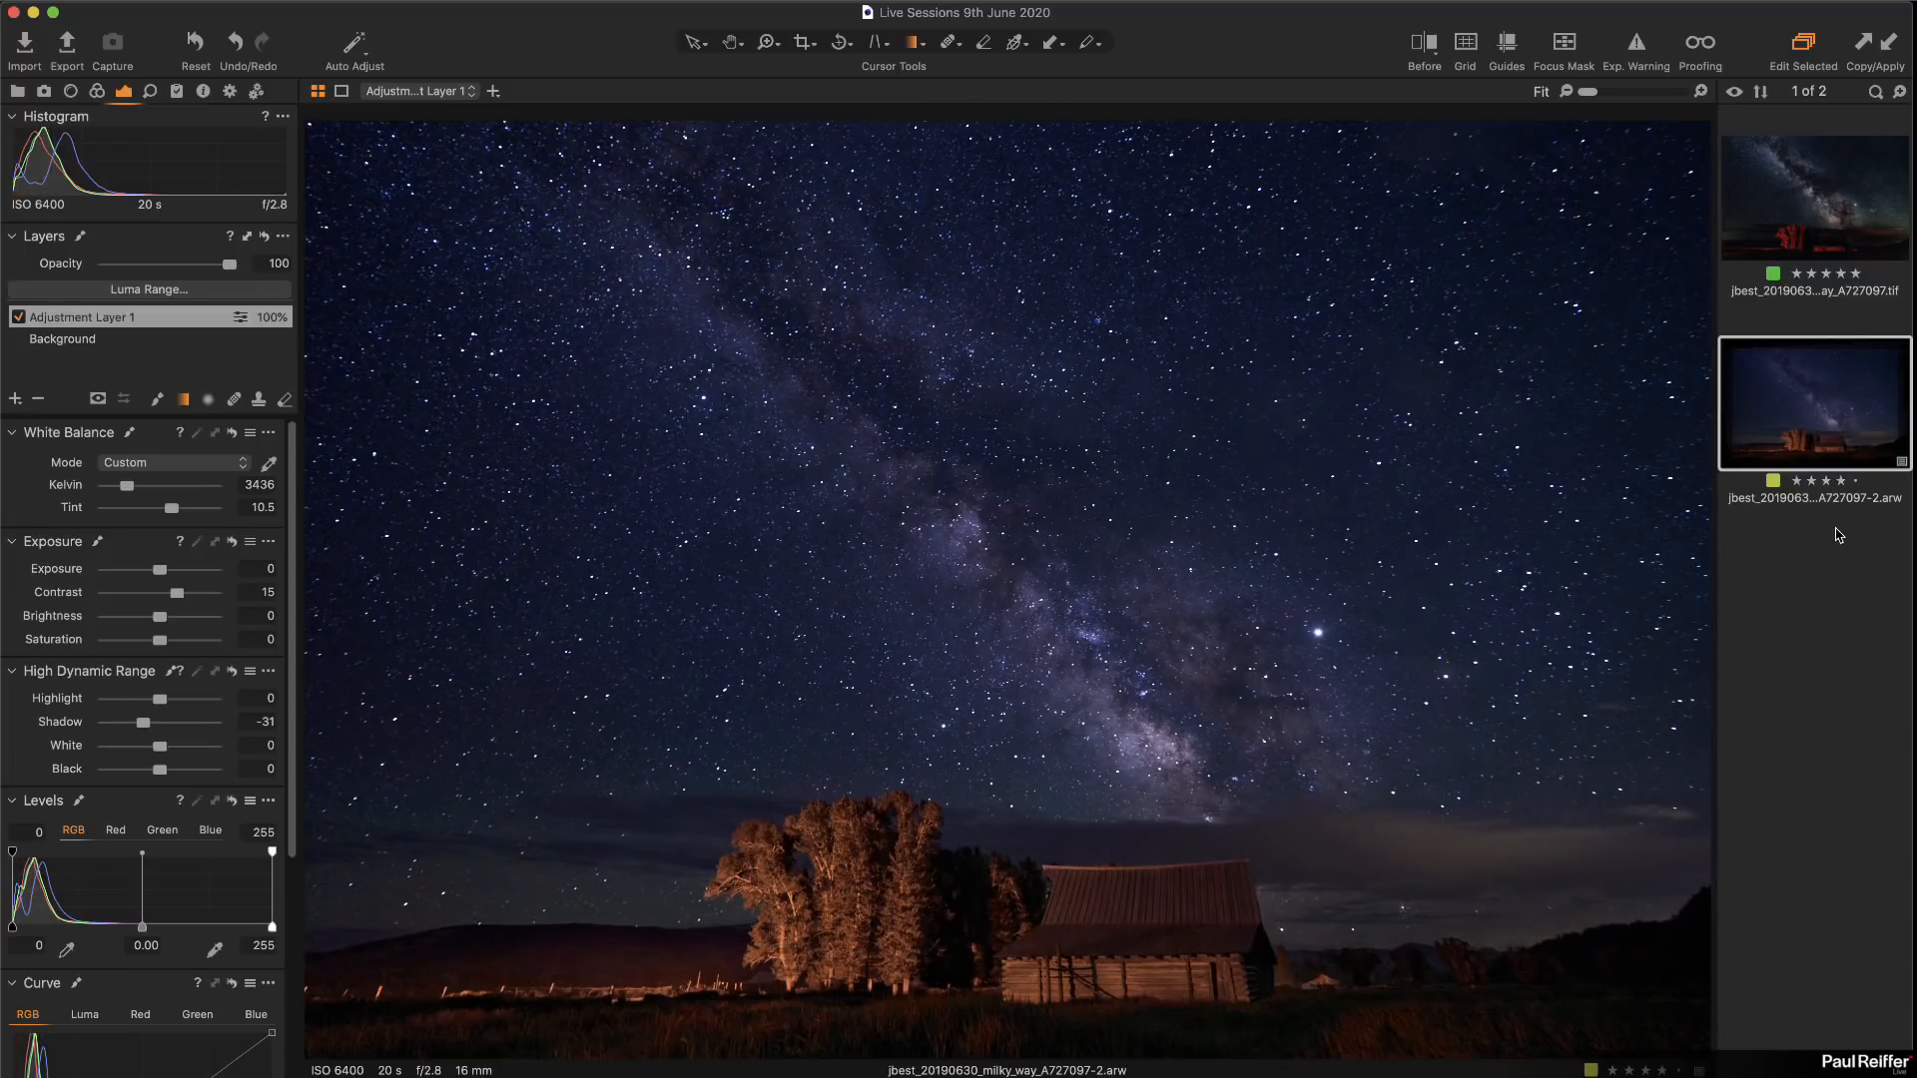
Step: Compare the night photo before and after the edits by sweeping the before/after split across the whole frame
left_click(1424, 45)
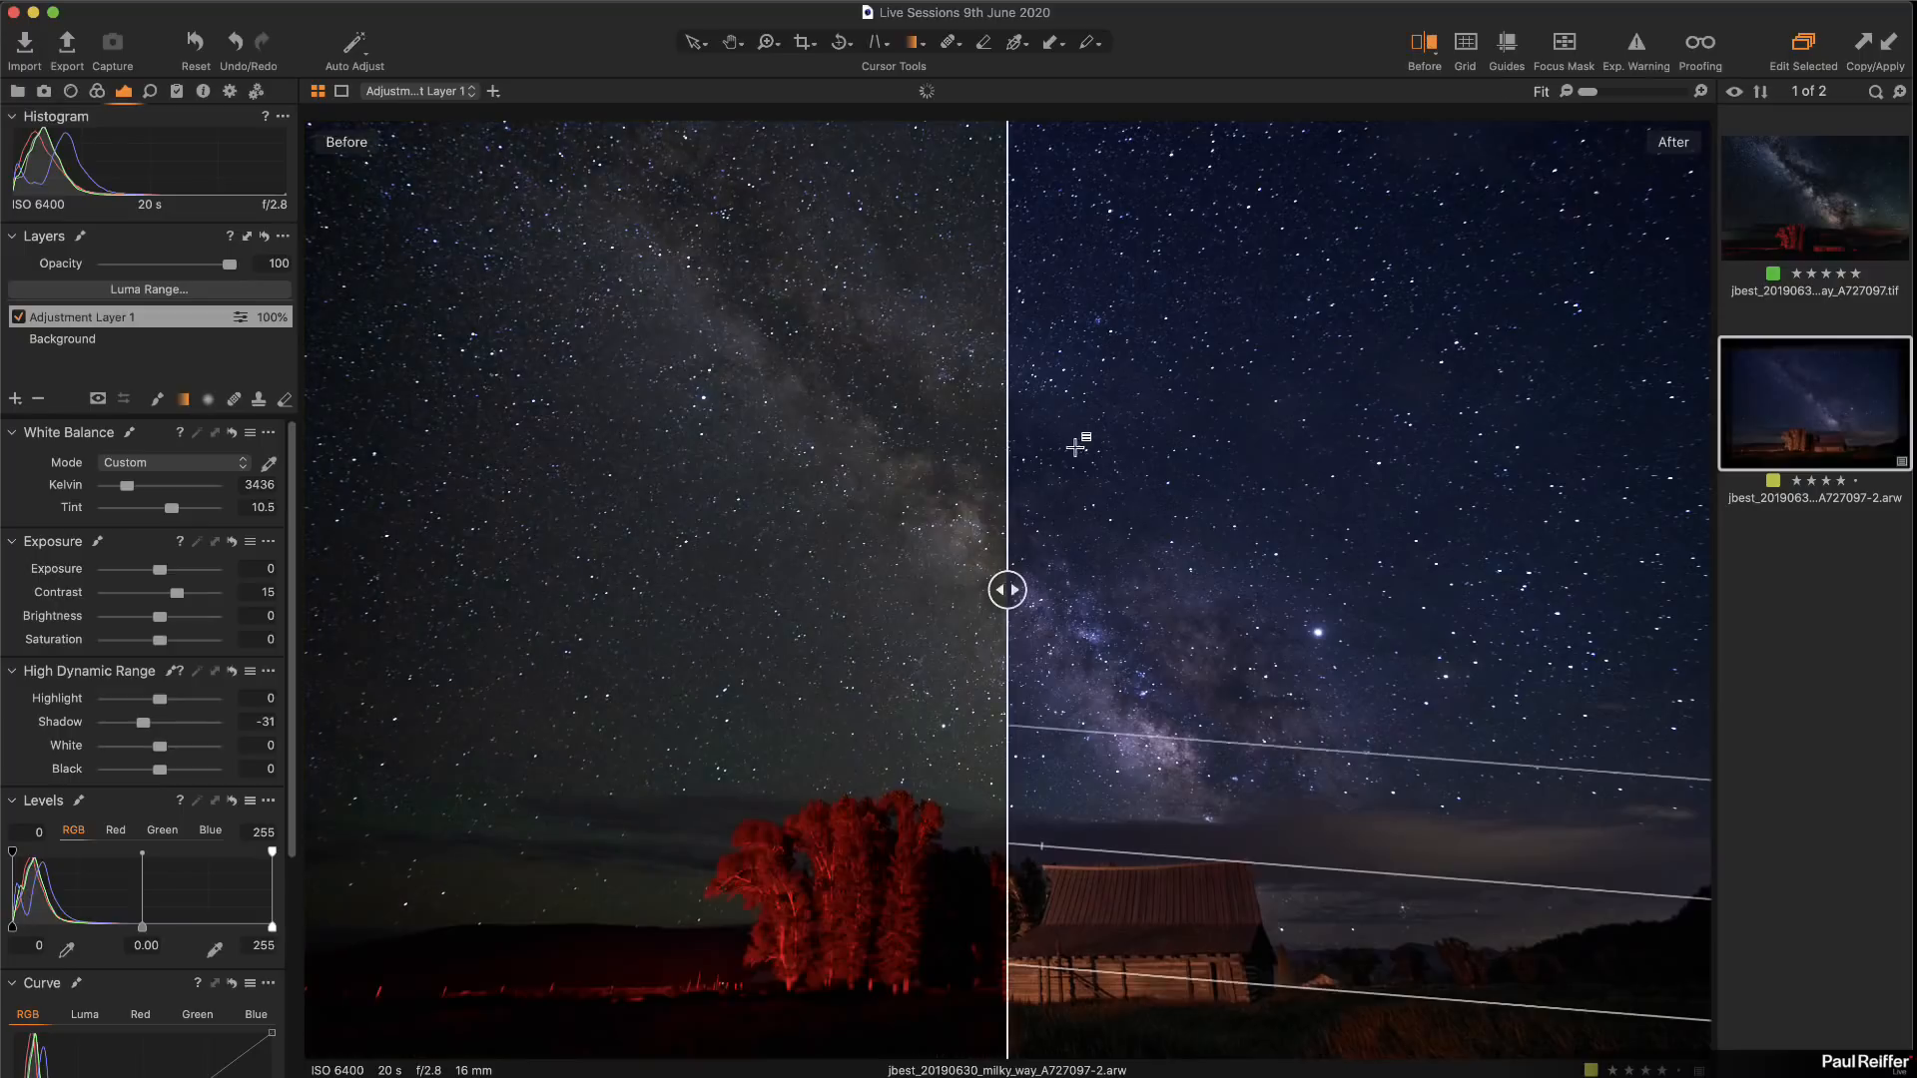
left_click_drag(1007, 590, 306, 591)
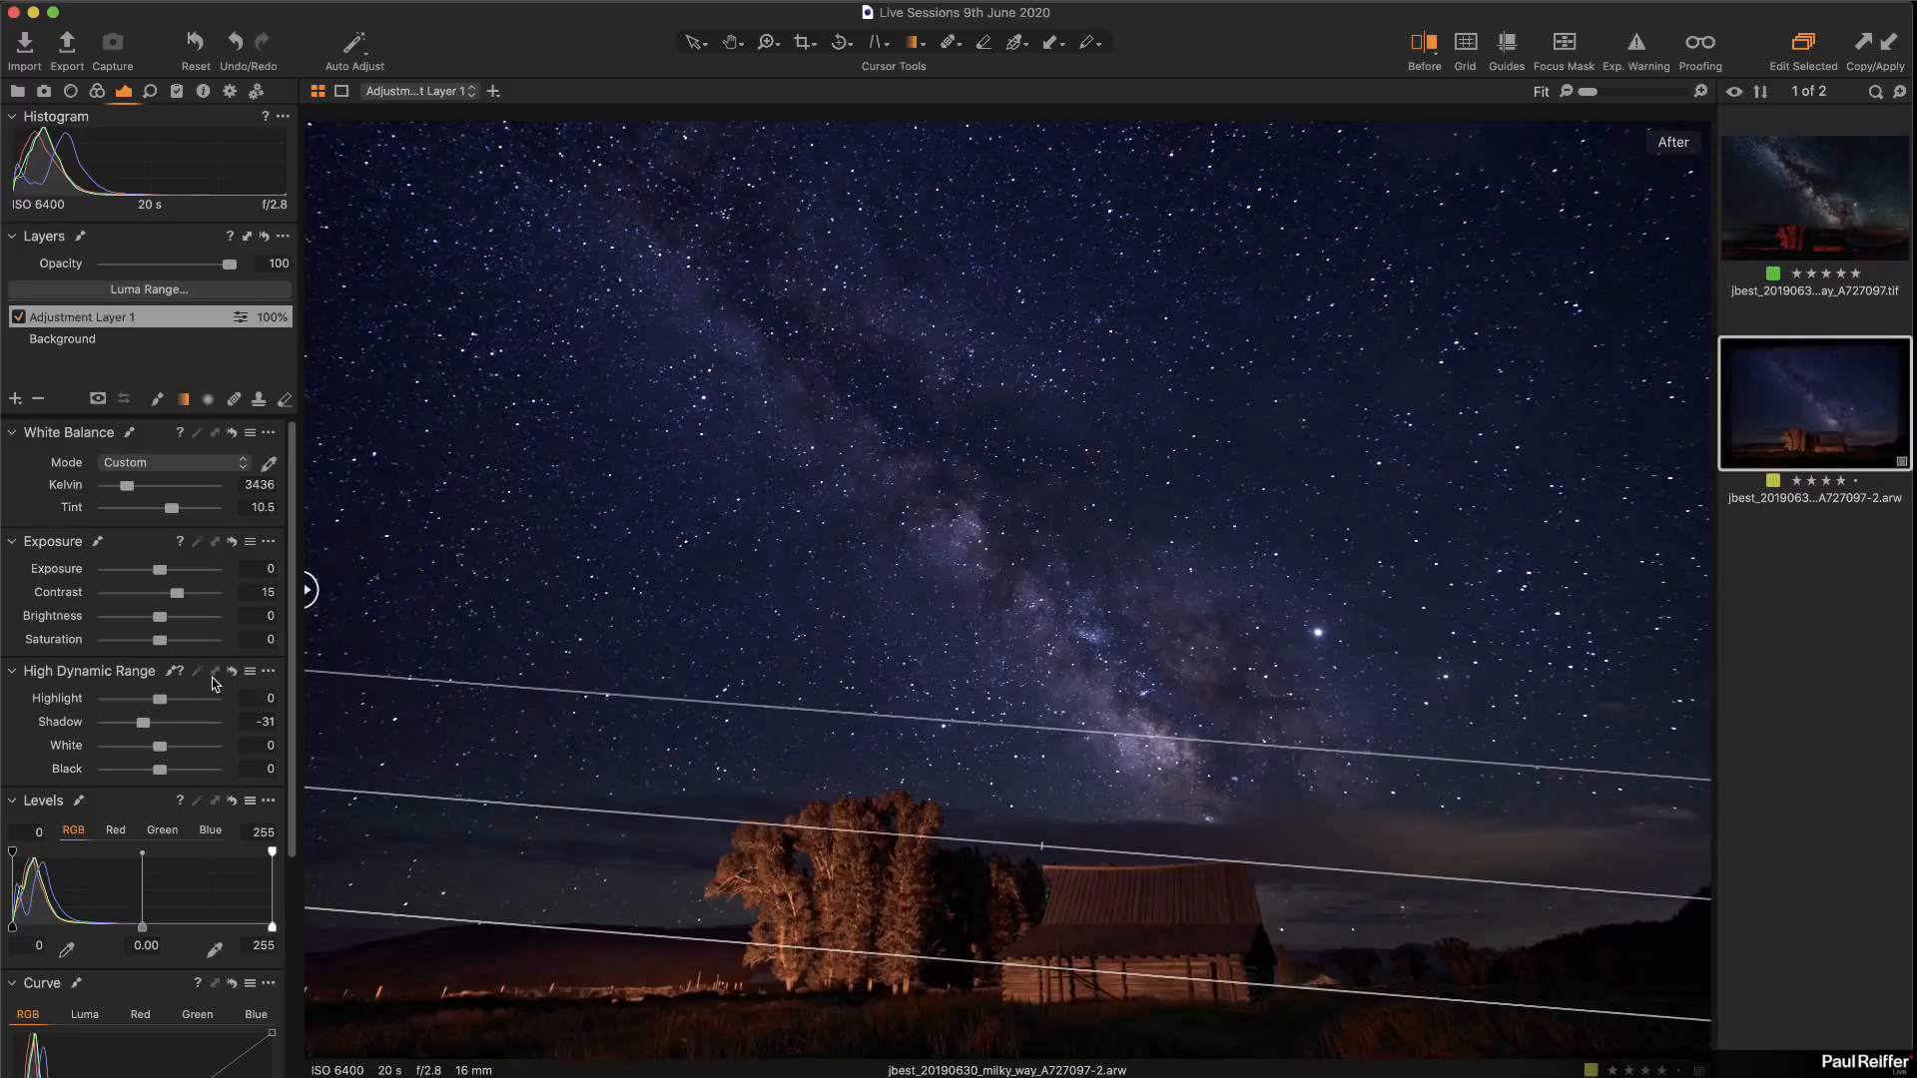
left_click(67, 345)
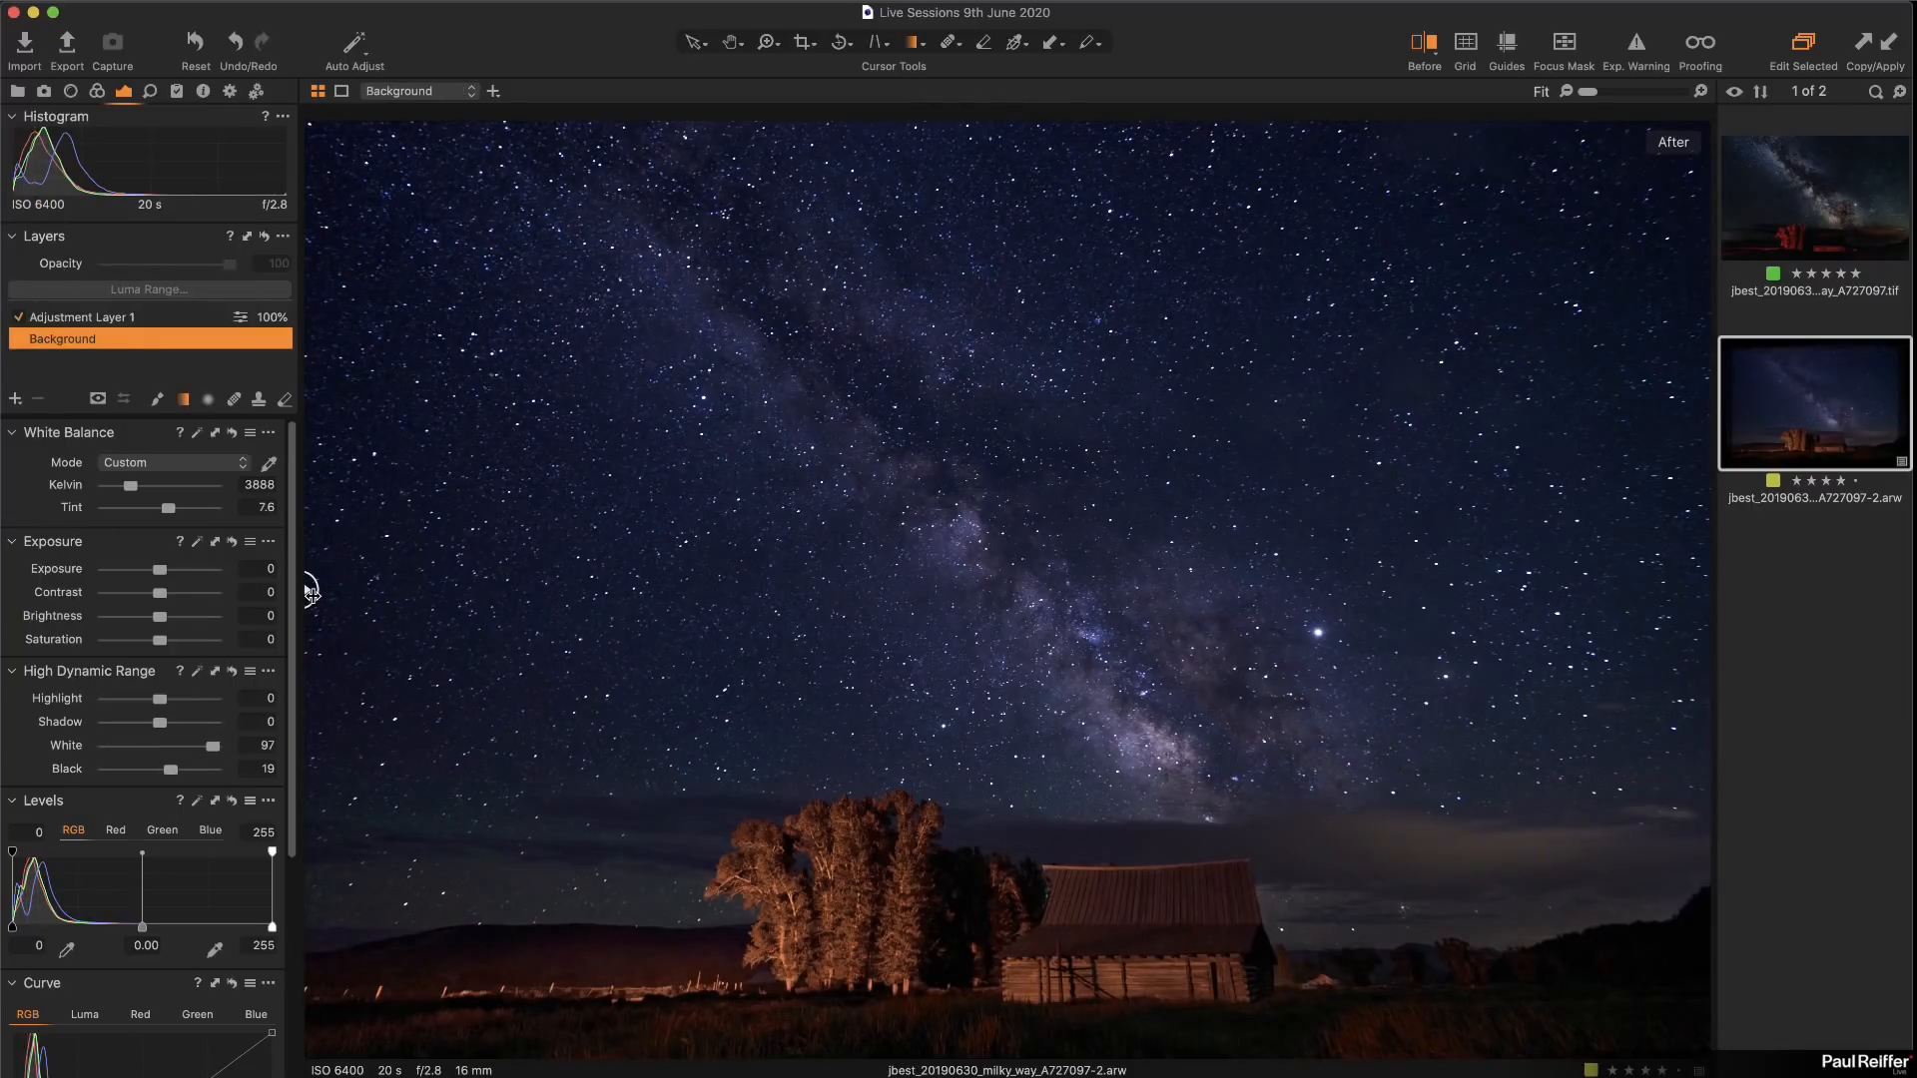
left_click_drag(311, 590, 1403, 590)
left_click_drag(1423, 795, 244, 698)
Step: Compare the edited raw night photo with the TIFF version of the same scene, ending back on the raw photo
left_click(1834, 208)
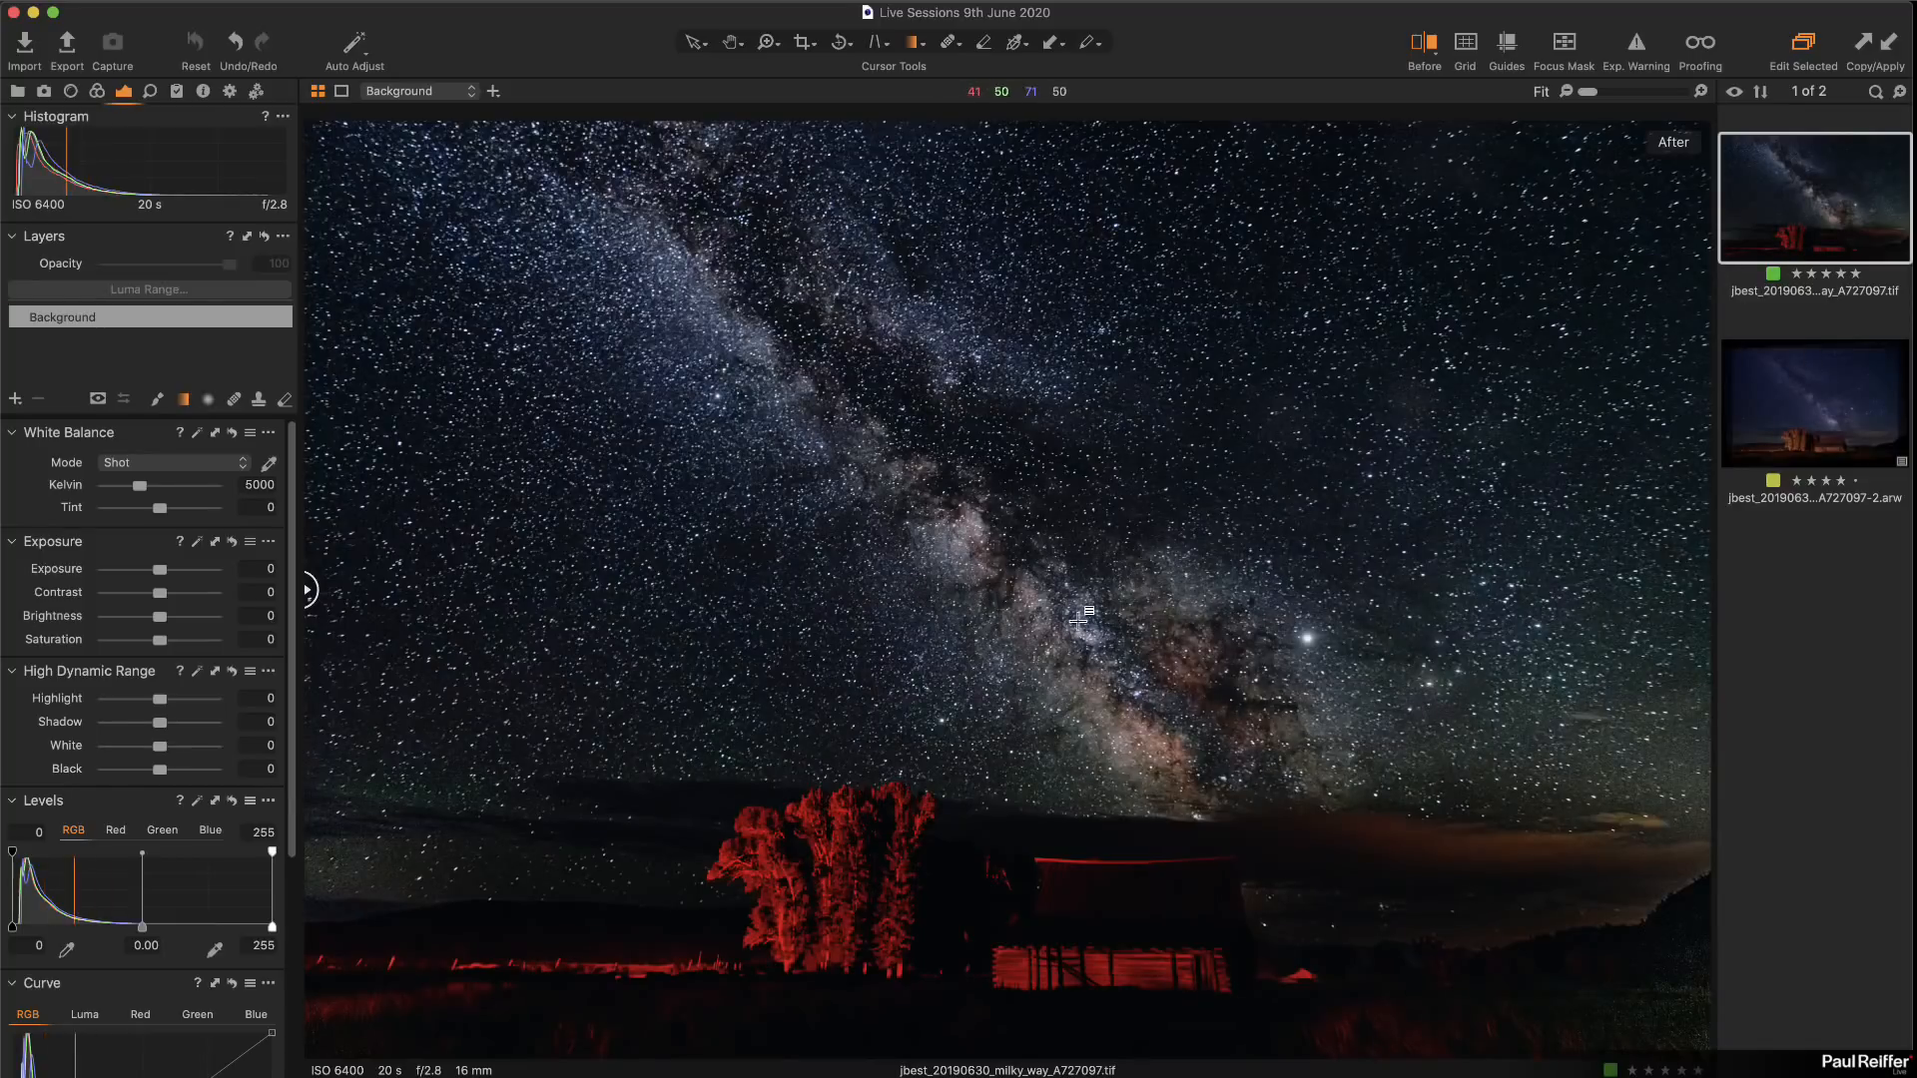
left_click(1804, 423)
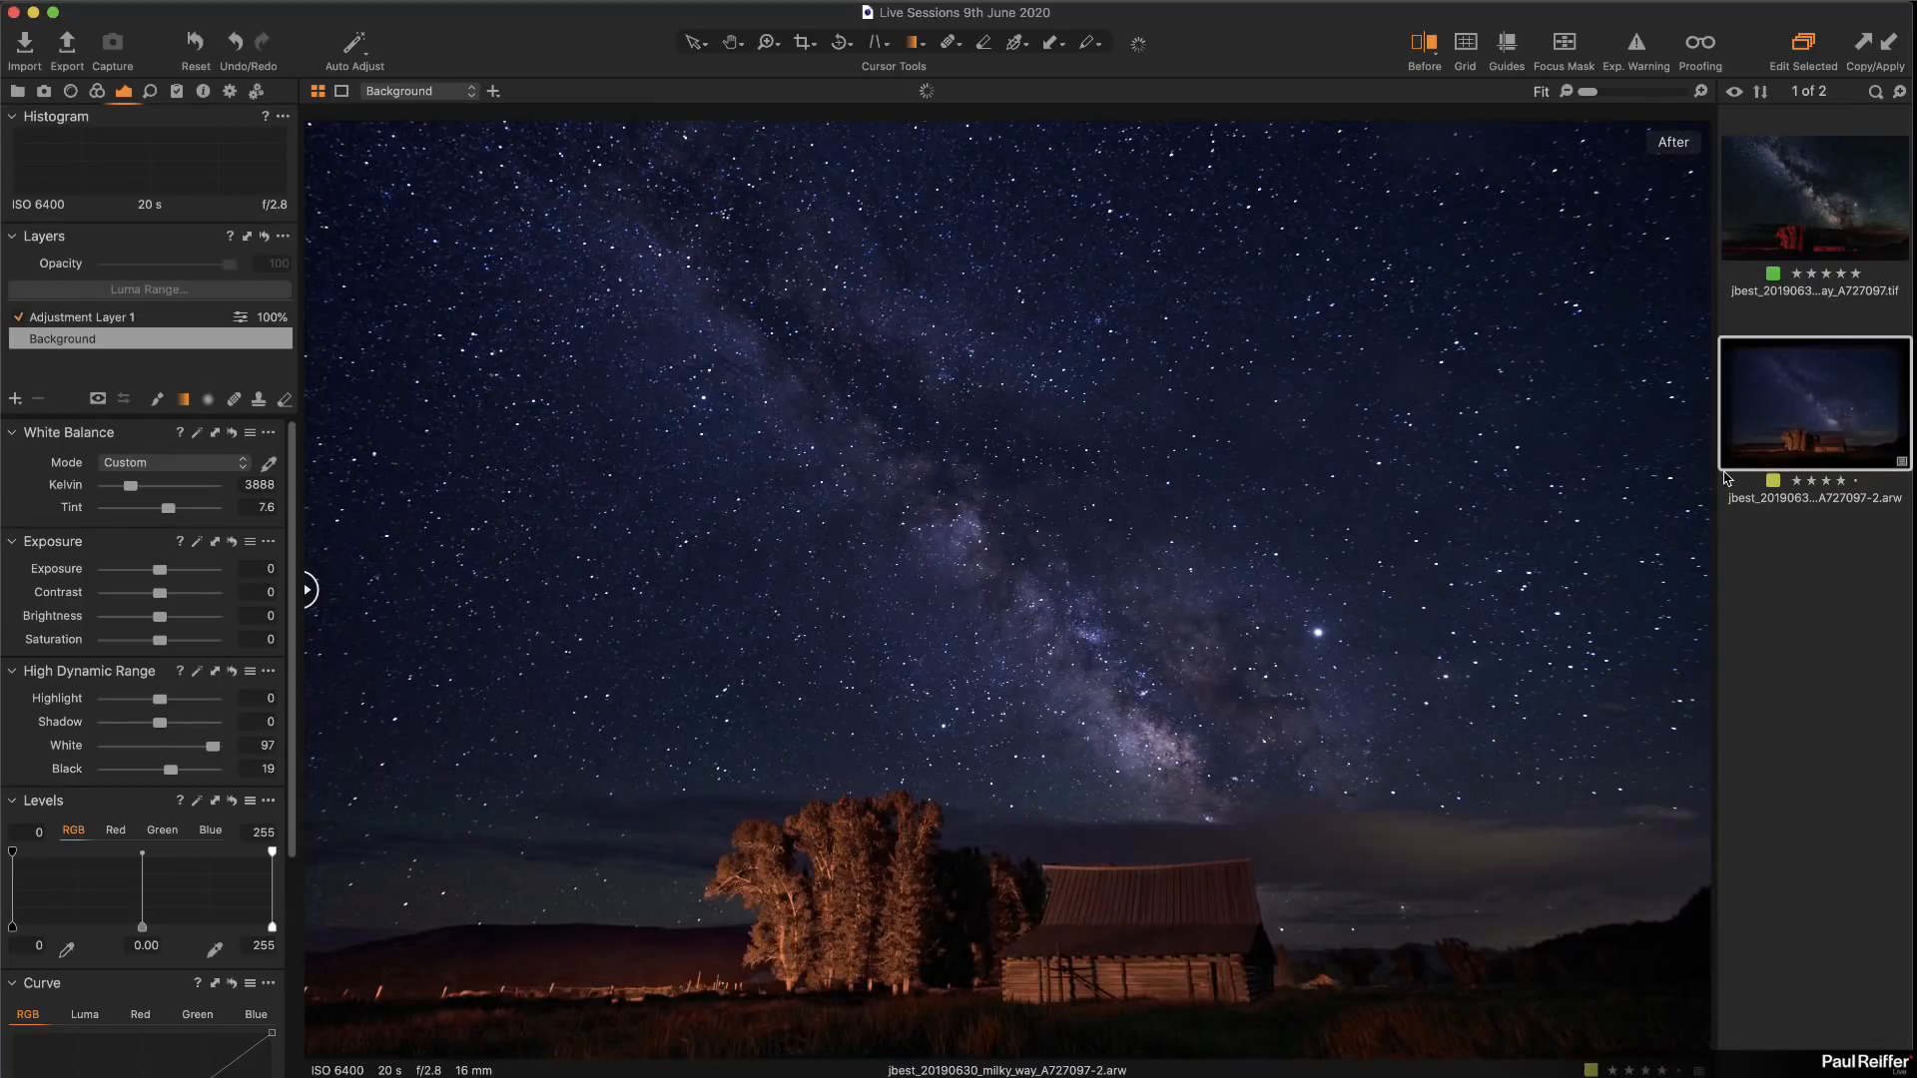
left_click(1785, 218)
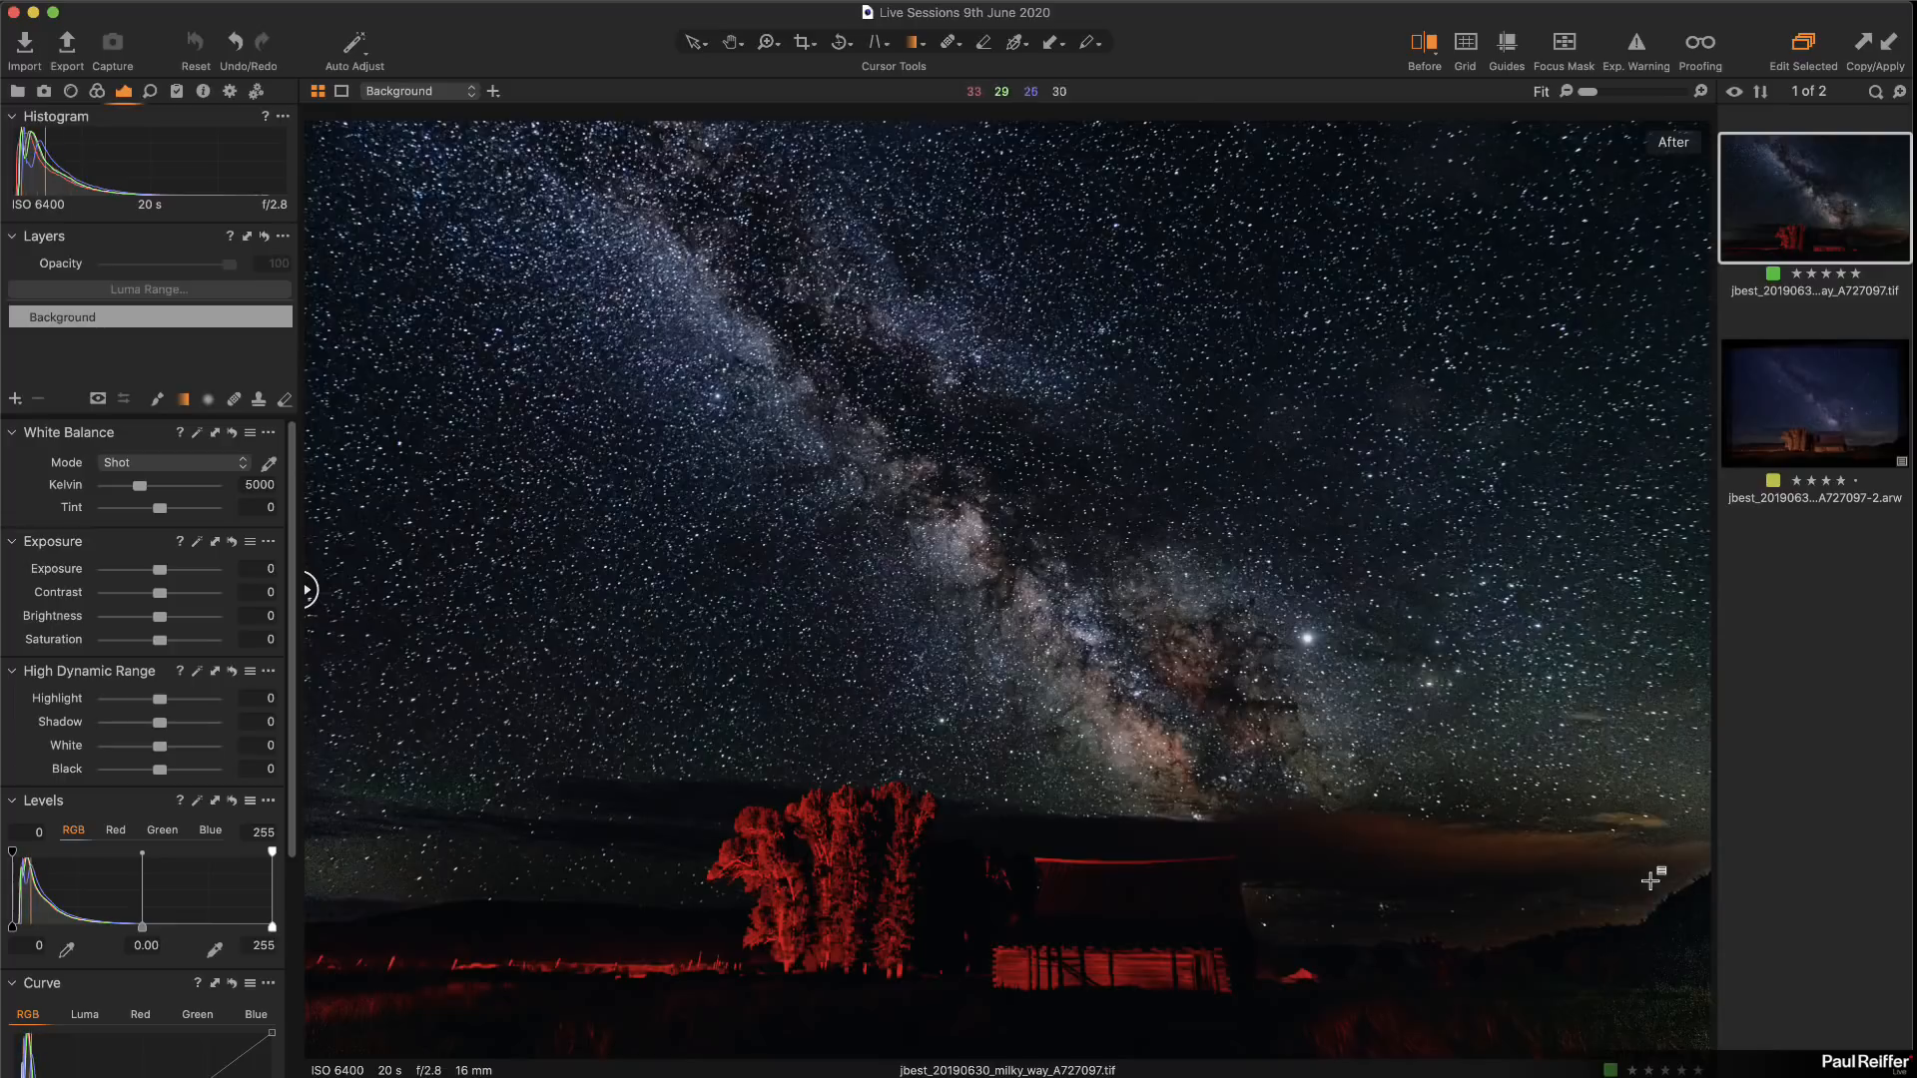
left_click(1810, 435)
left_click_drag(306, 590, 160, 631)
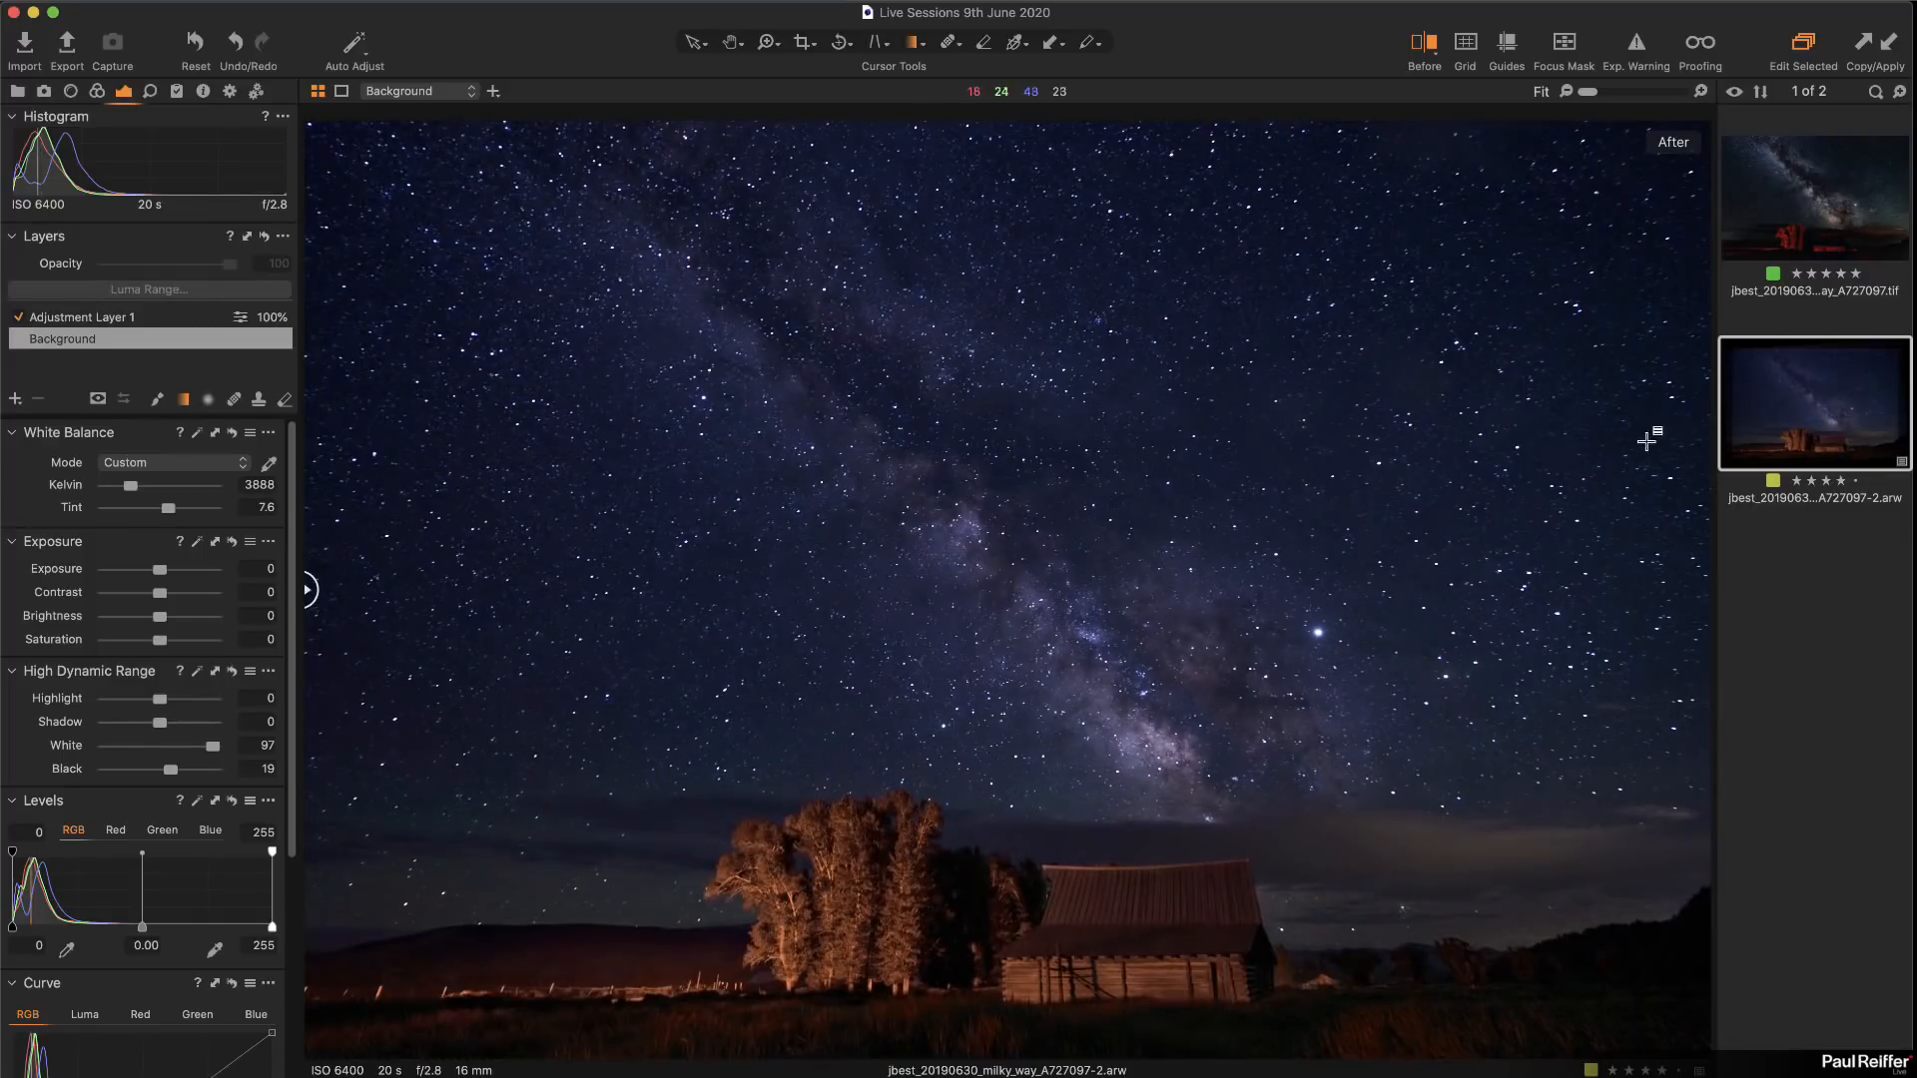
left_click_drag(311, 587, 237, 635)
left_click(1861, 160)
left_click(1870, 390)
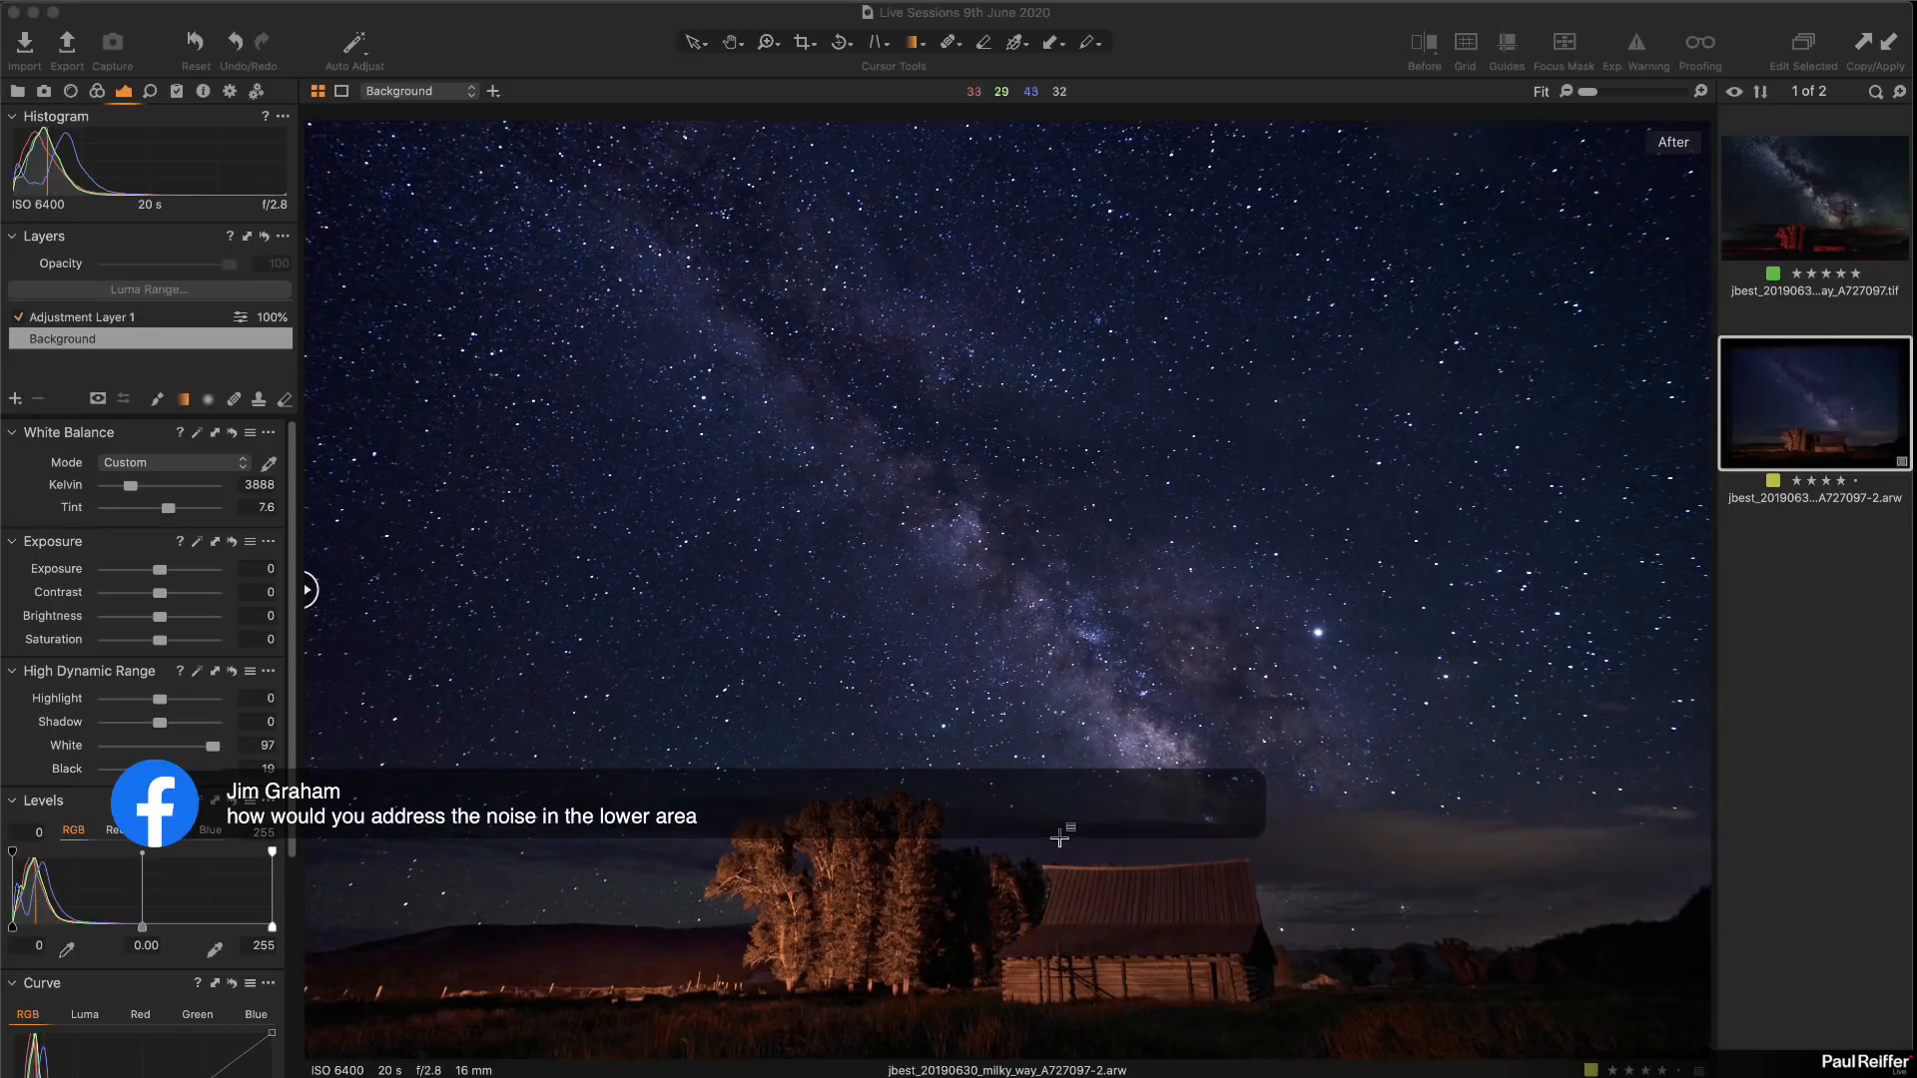
left_click(1842, 679)
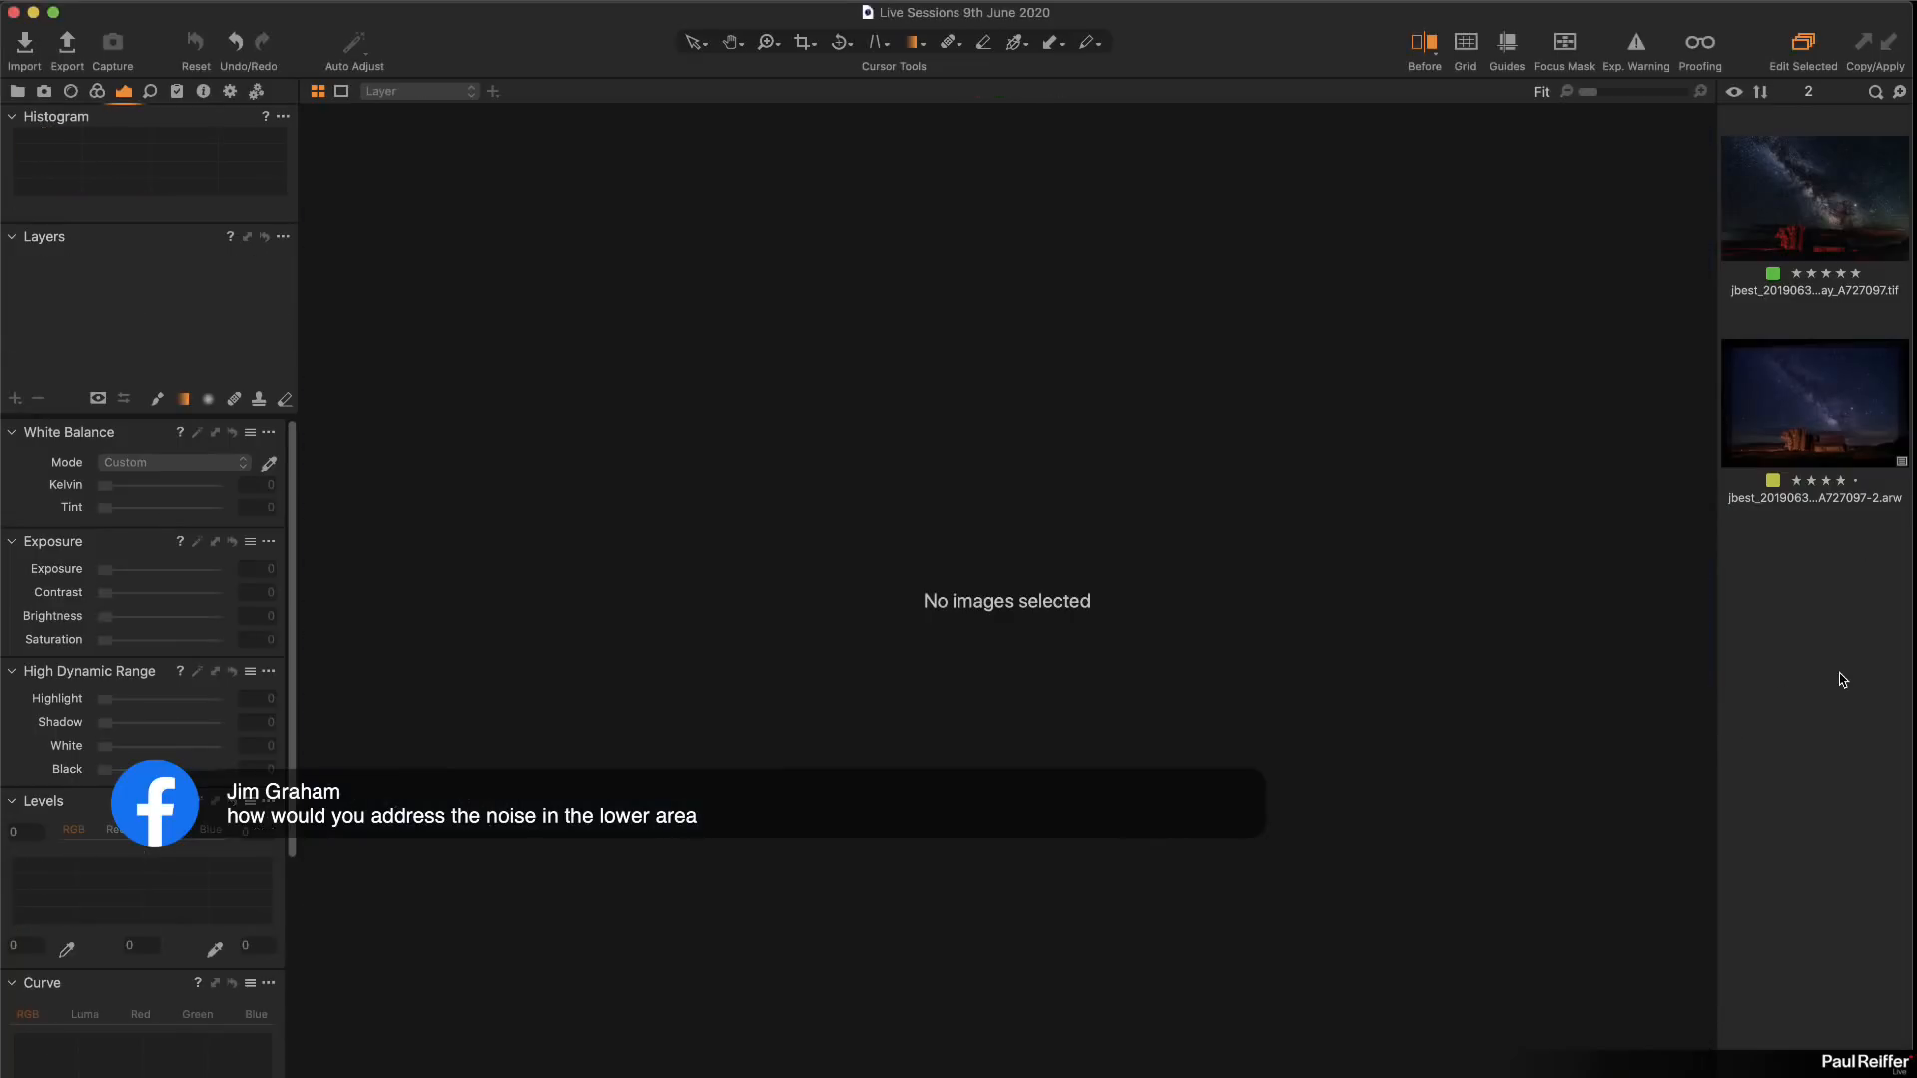
left_click(1797, 431)
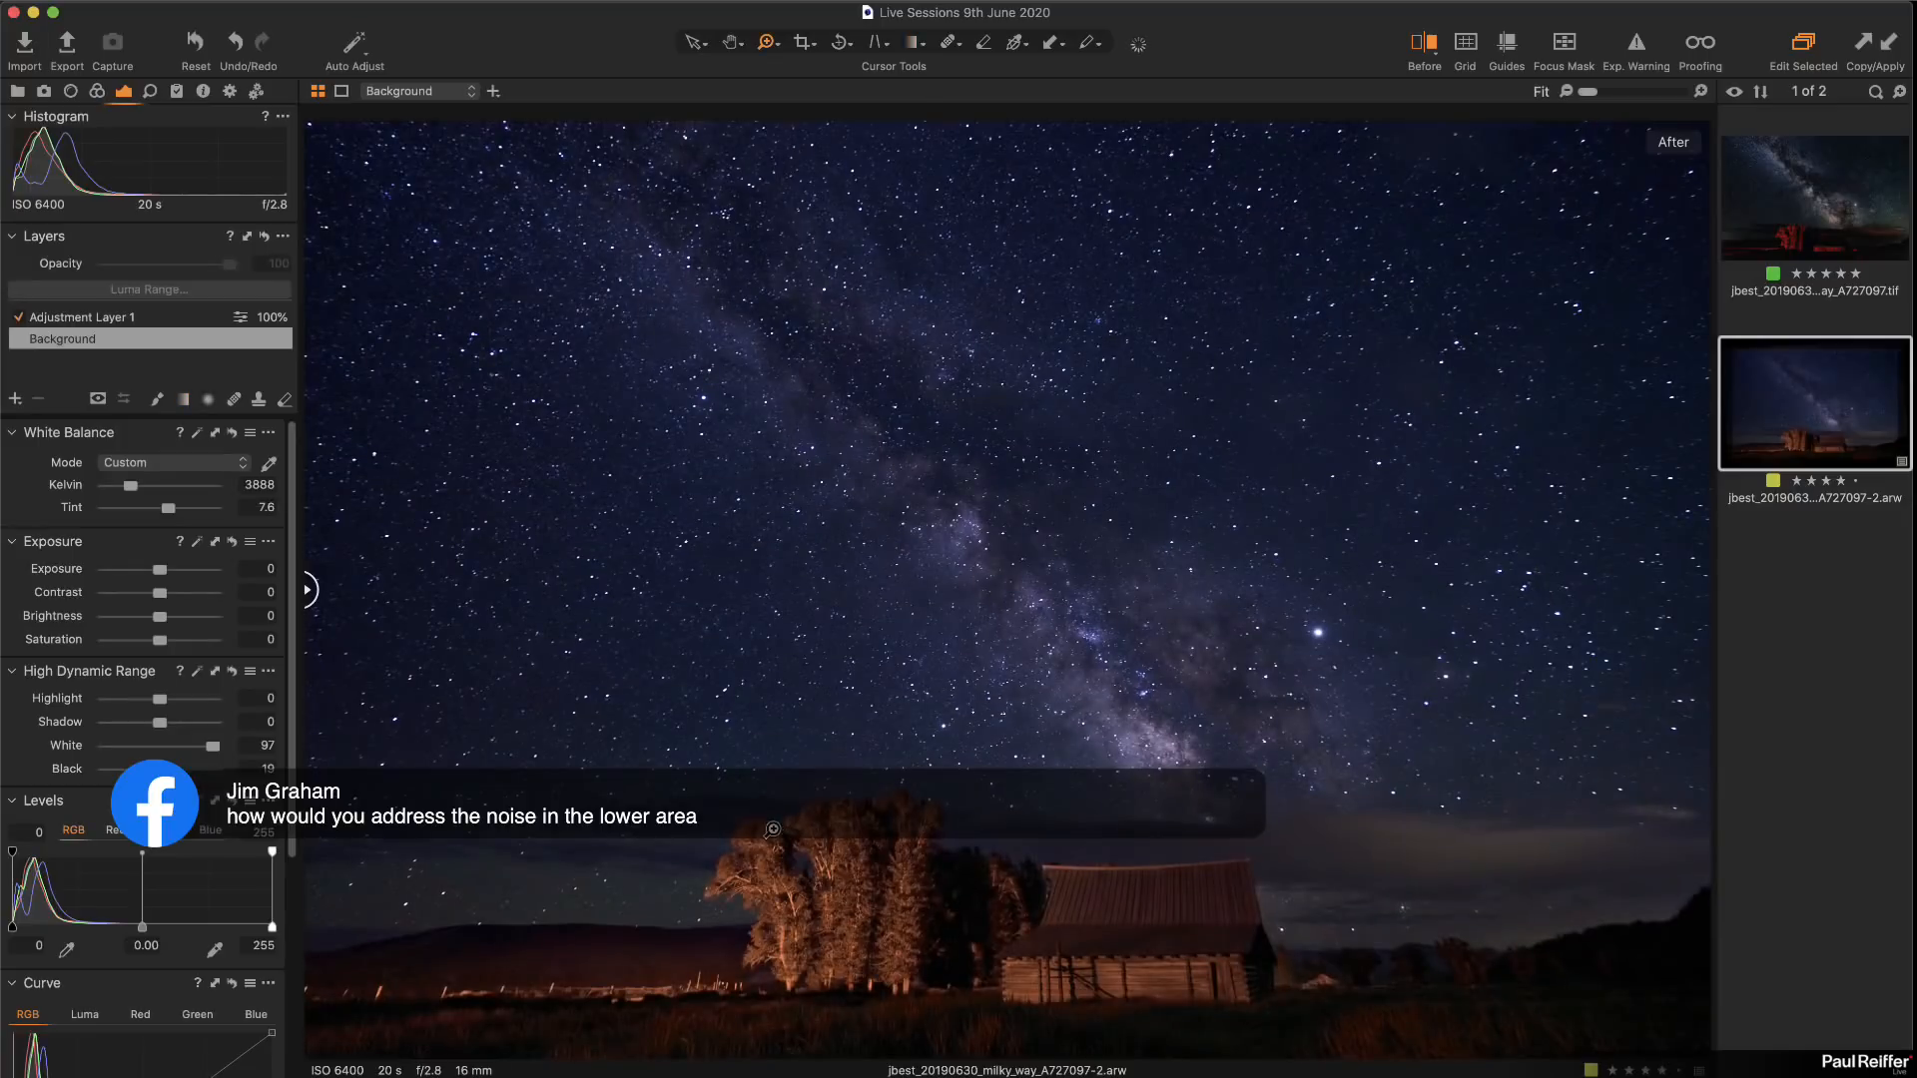
Step: Set Noise Reduction Luminance to 87 and Details to 71 on the background, checking the trees and barn up close
left_click_drag(761, 801, 1192, 1017)
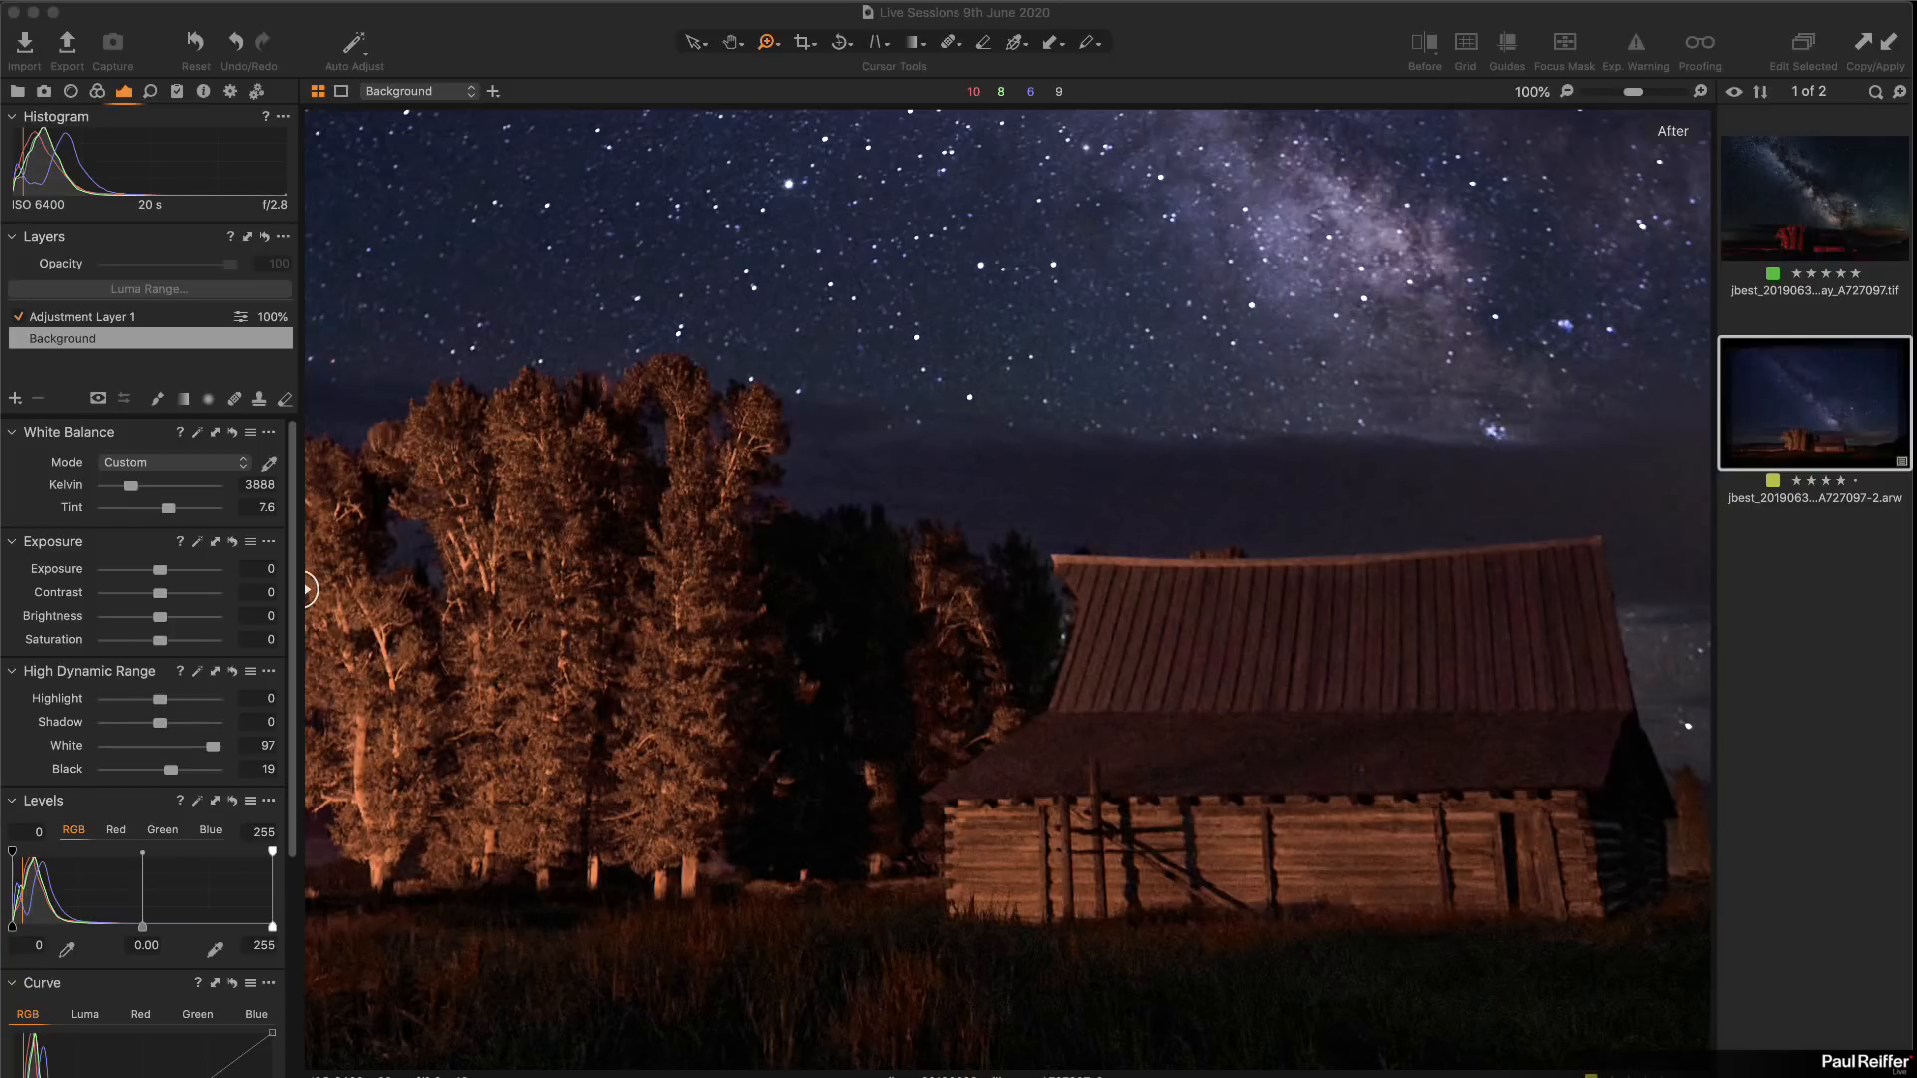
left_click(151, 91)
mouse_move(167, 689)
left_mouse_down()
mouse_move(210, 688)
mouse_move(196, 711)
left_mouse_up()
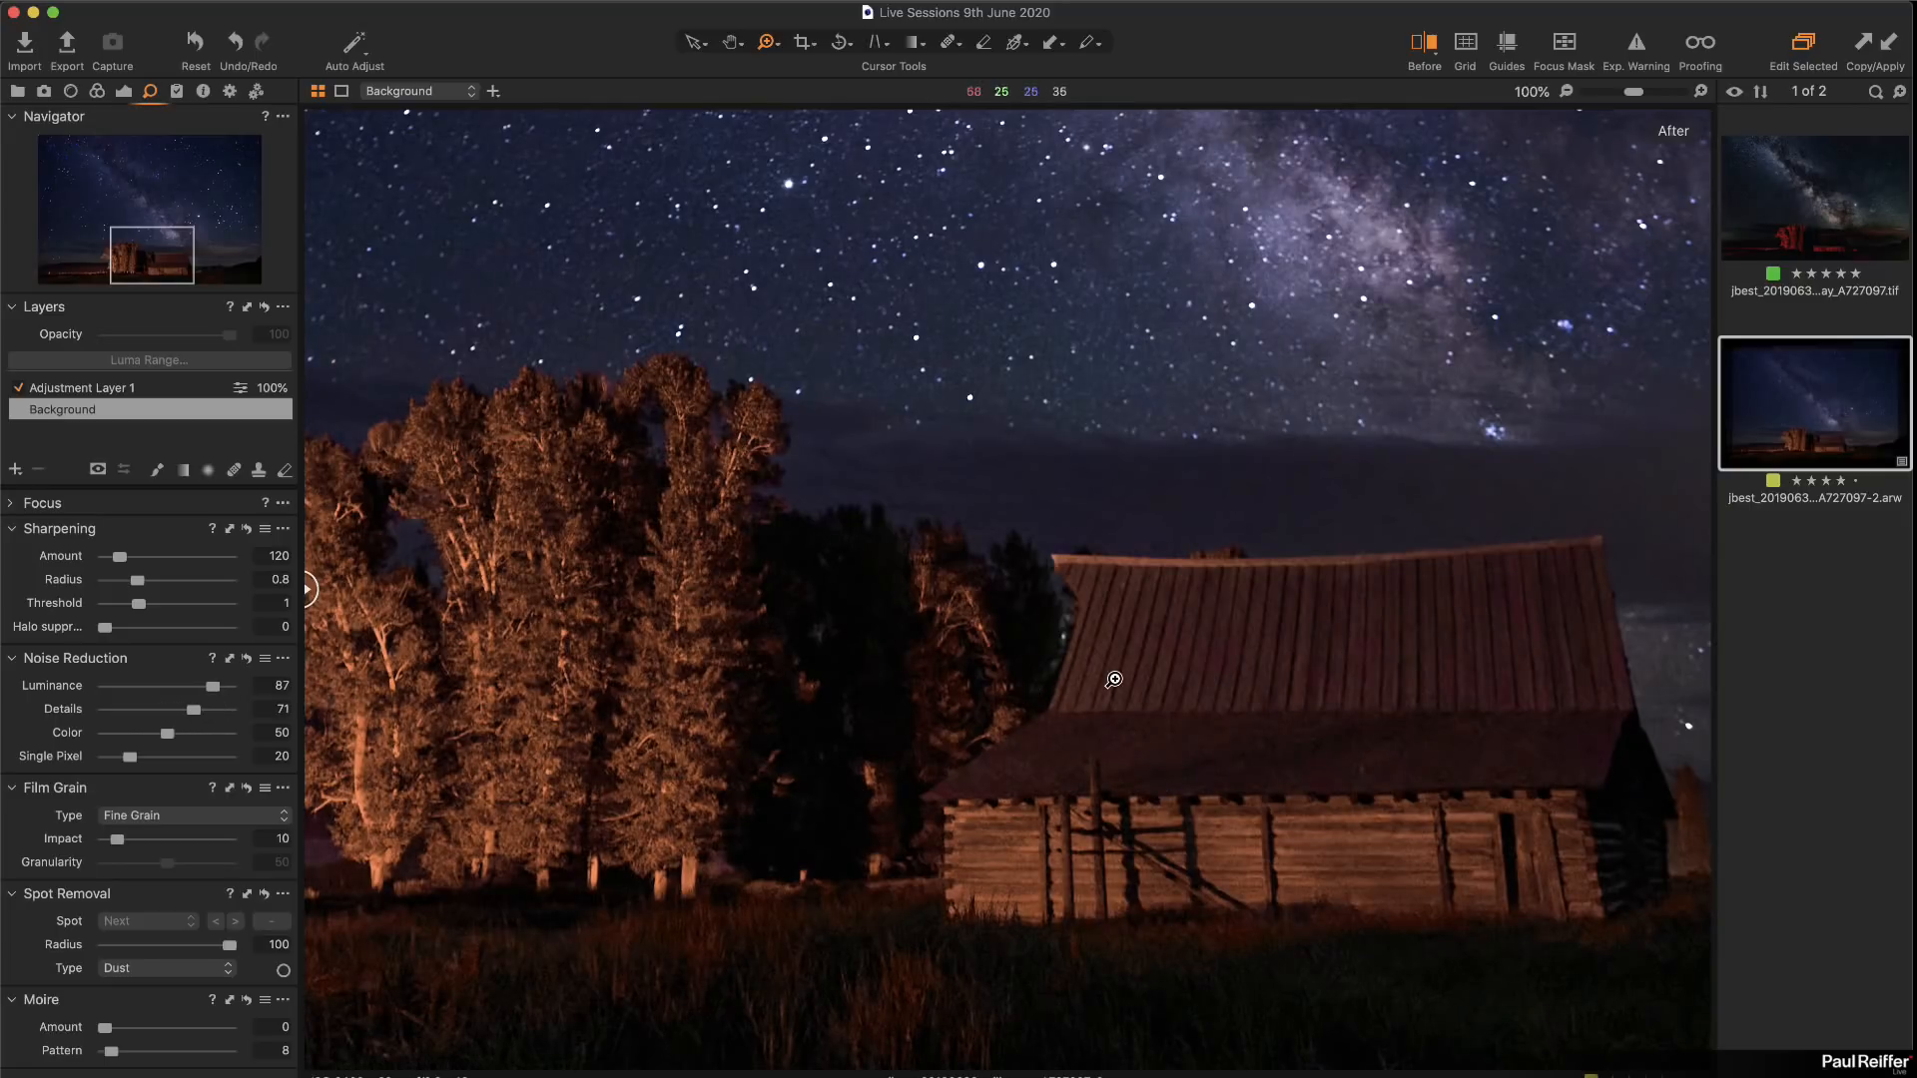
double_click(1057, 580)
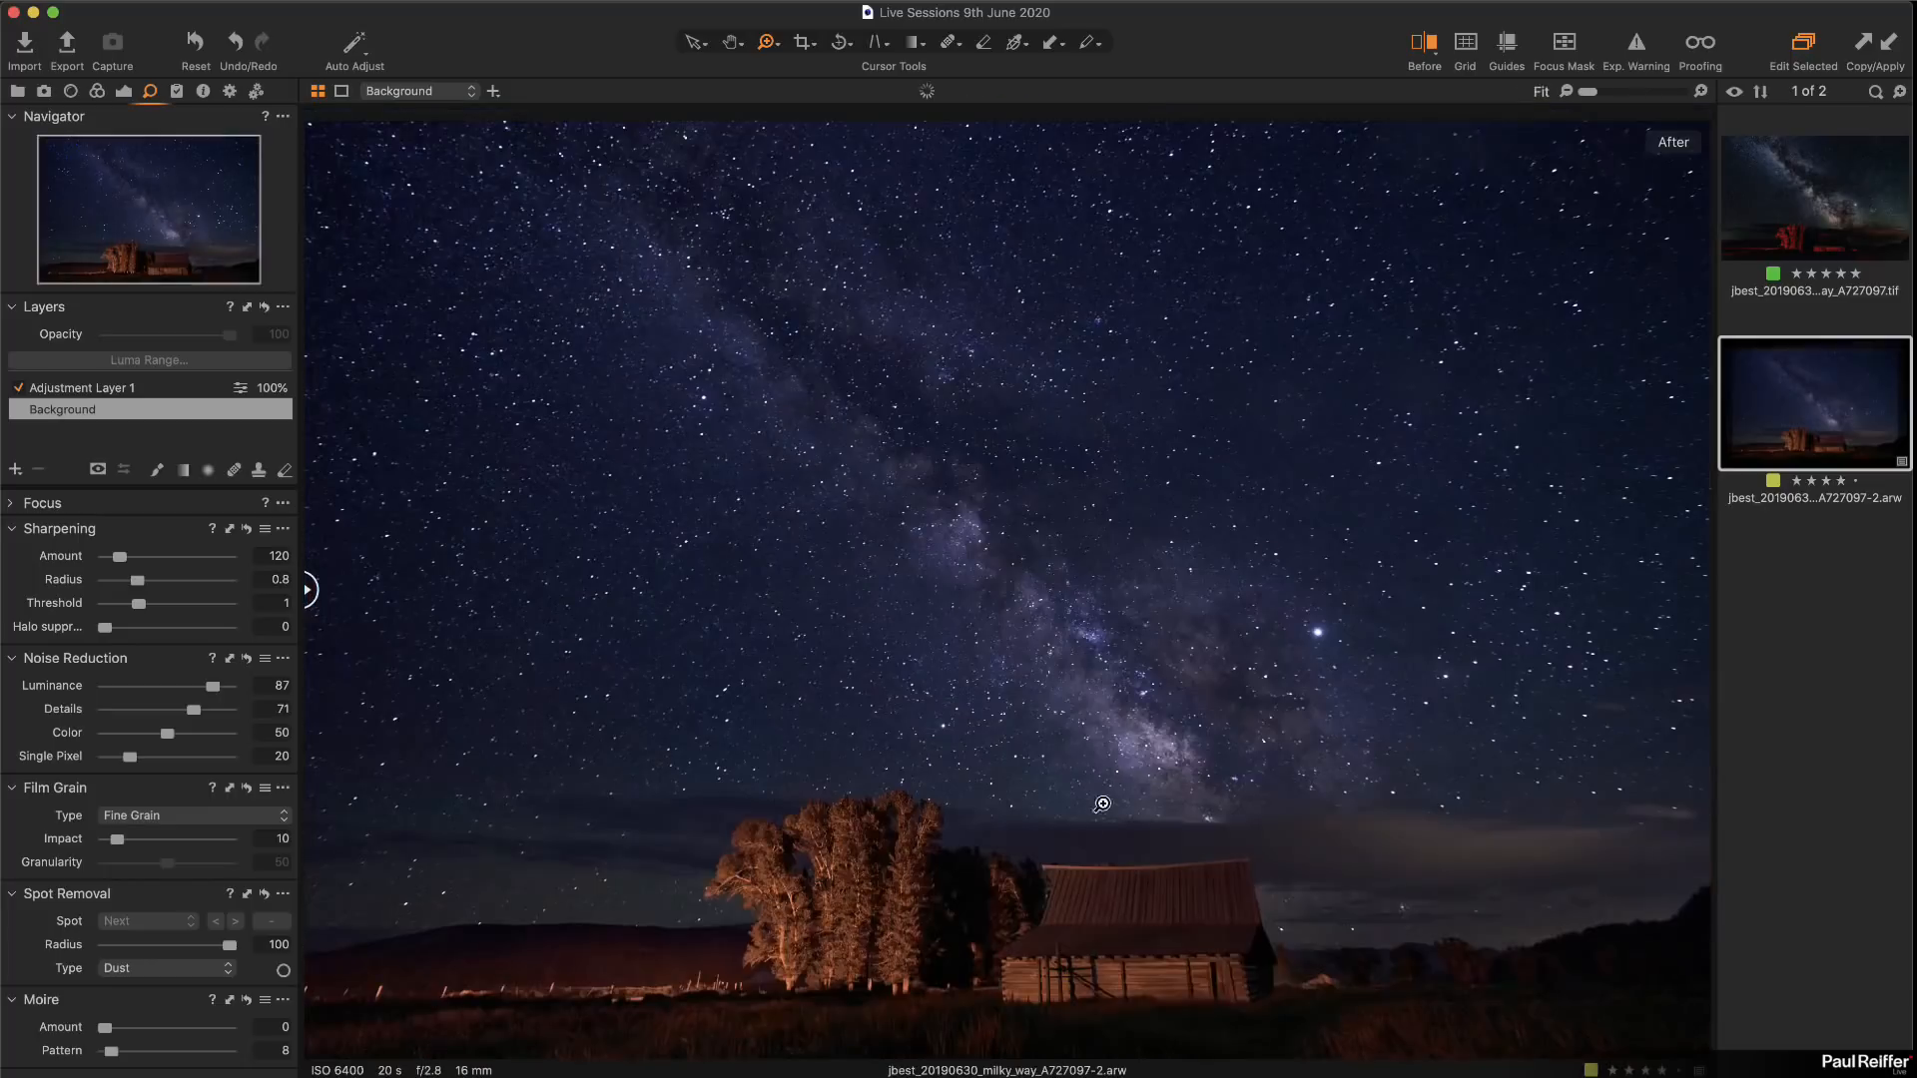
double_click(1062, 813)
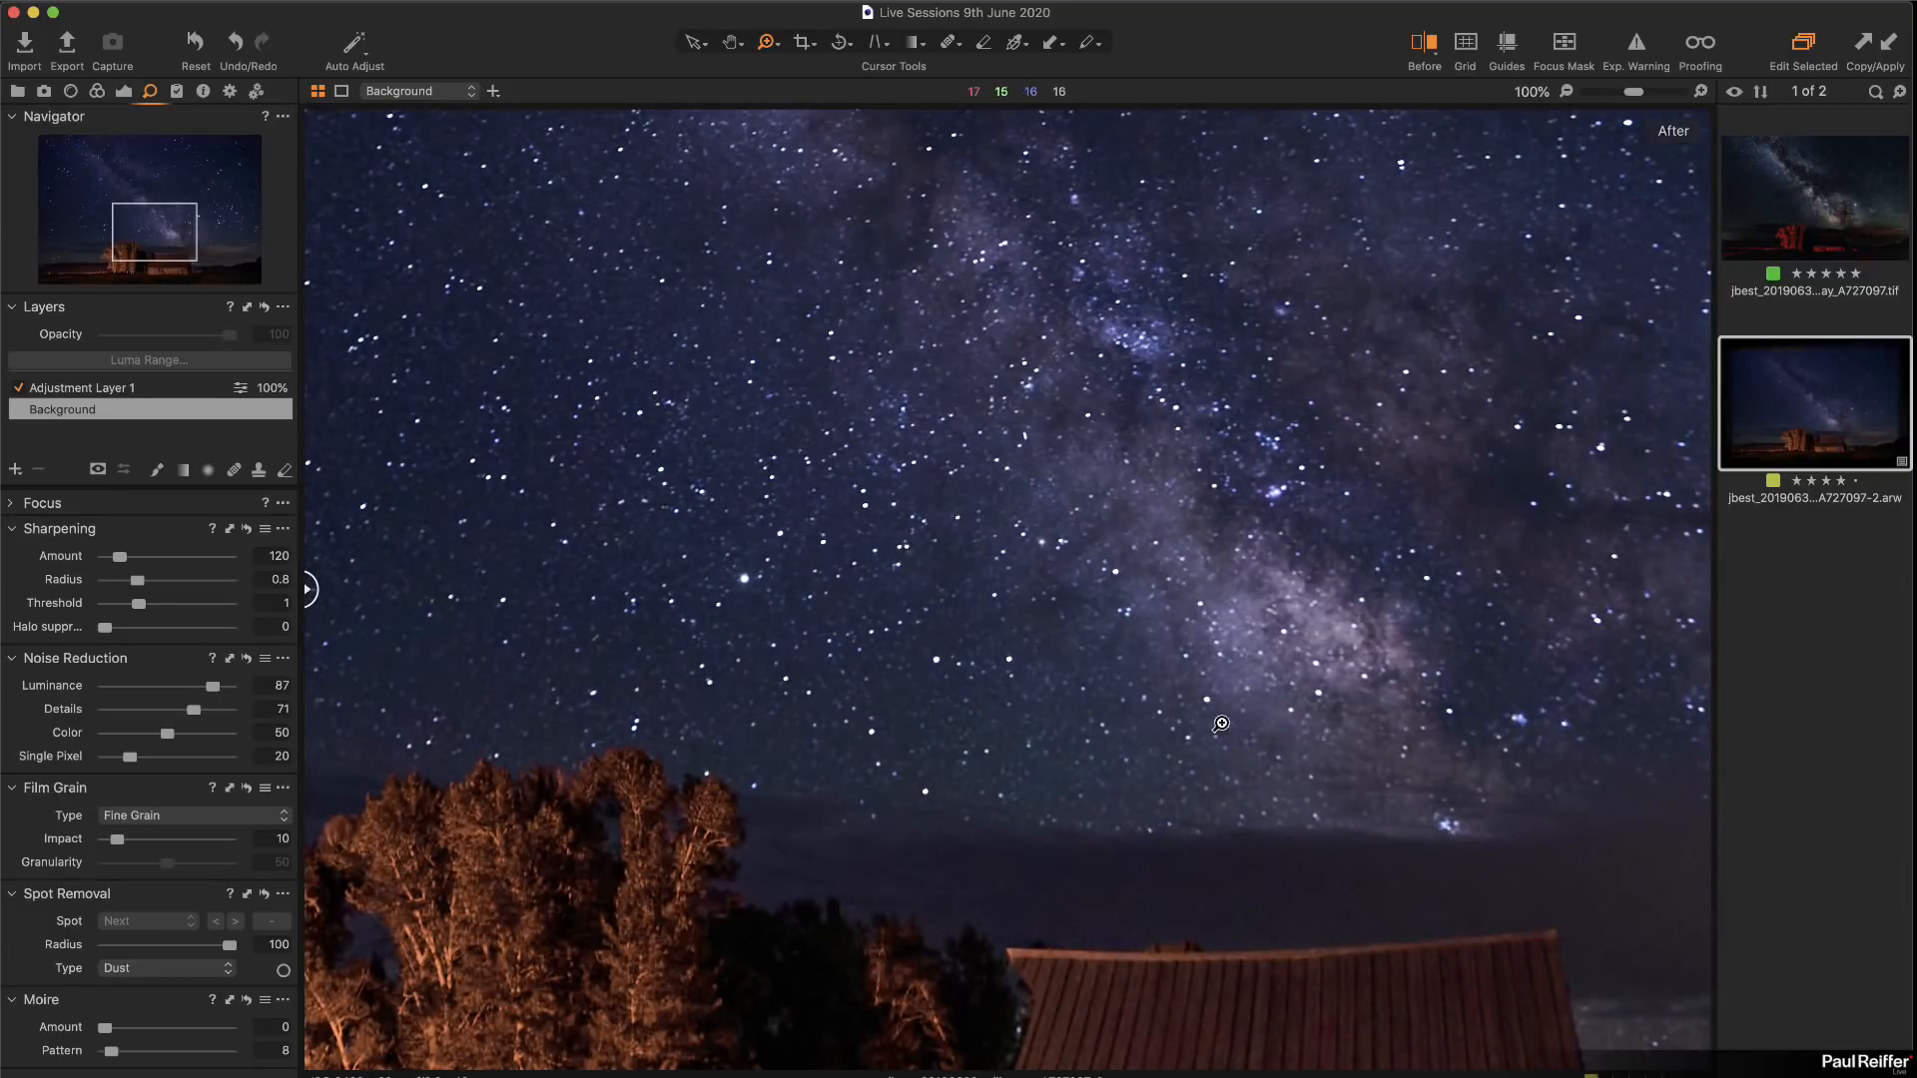
Step: On the sky layer, set Clarity's Structure to 48, and check the stars up close and against the TIFF version
left_click(100, 389)
left_click_drag(1112, 254, 1120, 850)
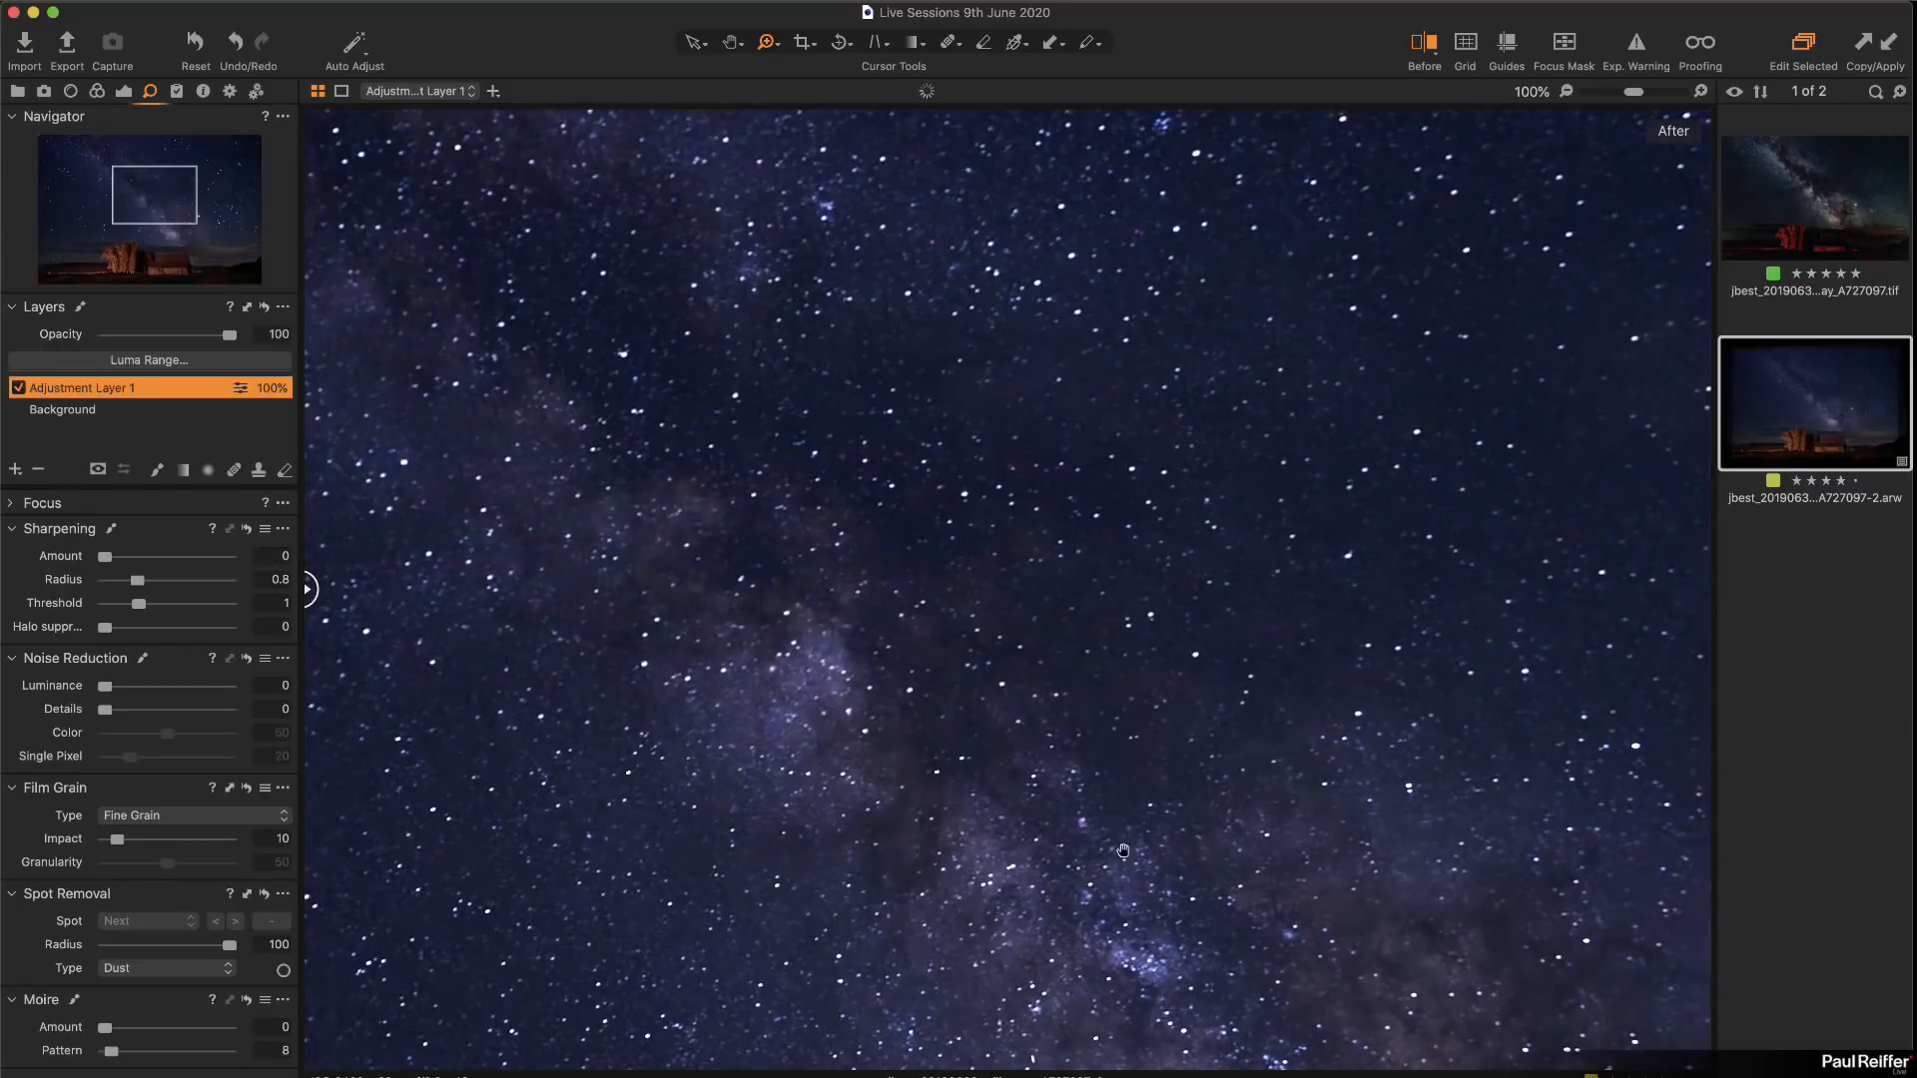
left_click_drag(1112, 398, 1318, 694)
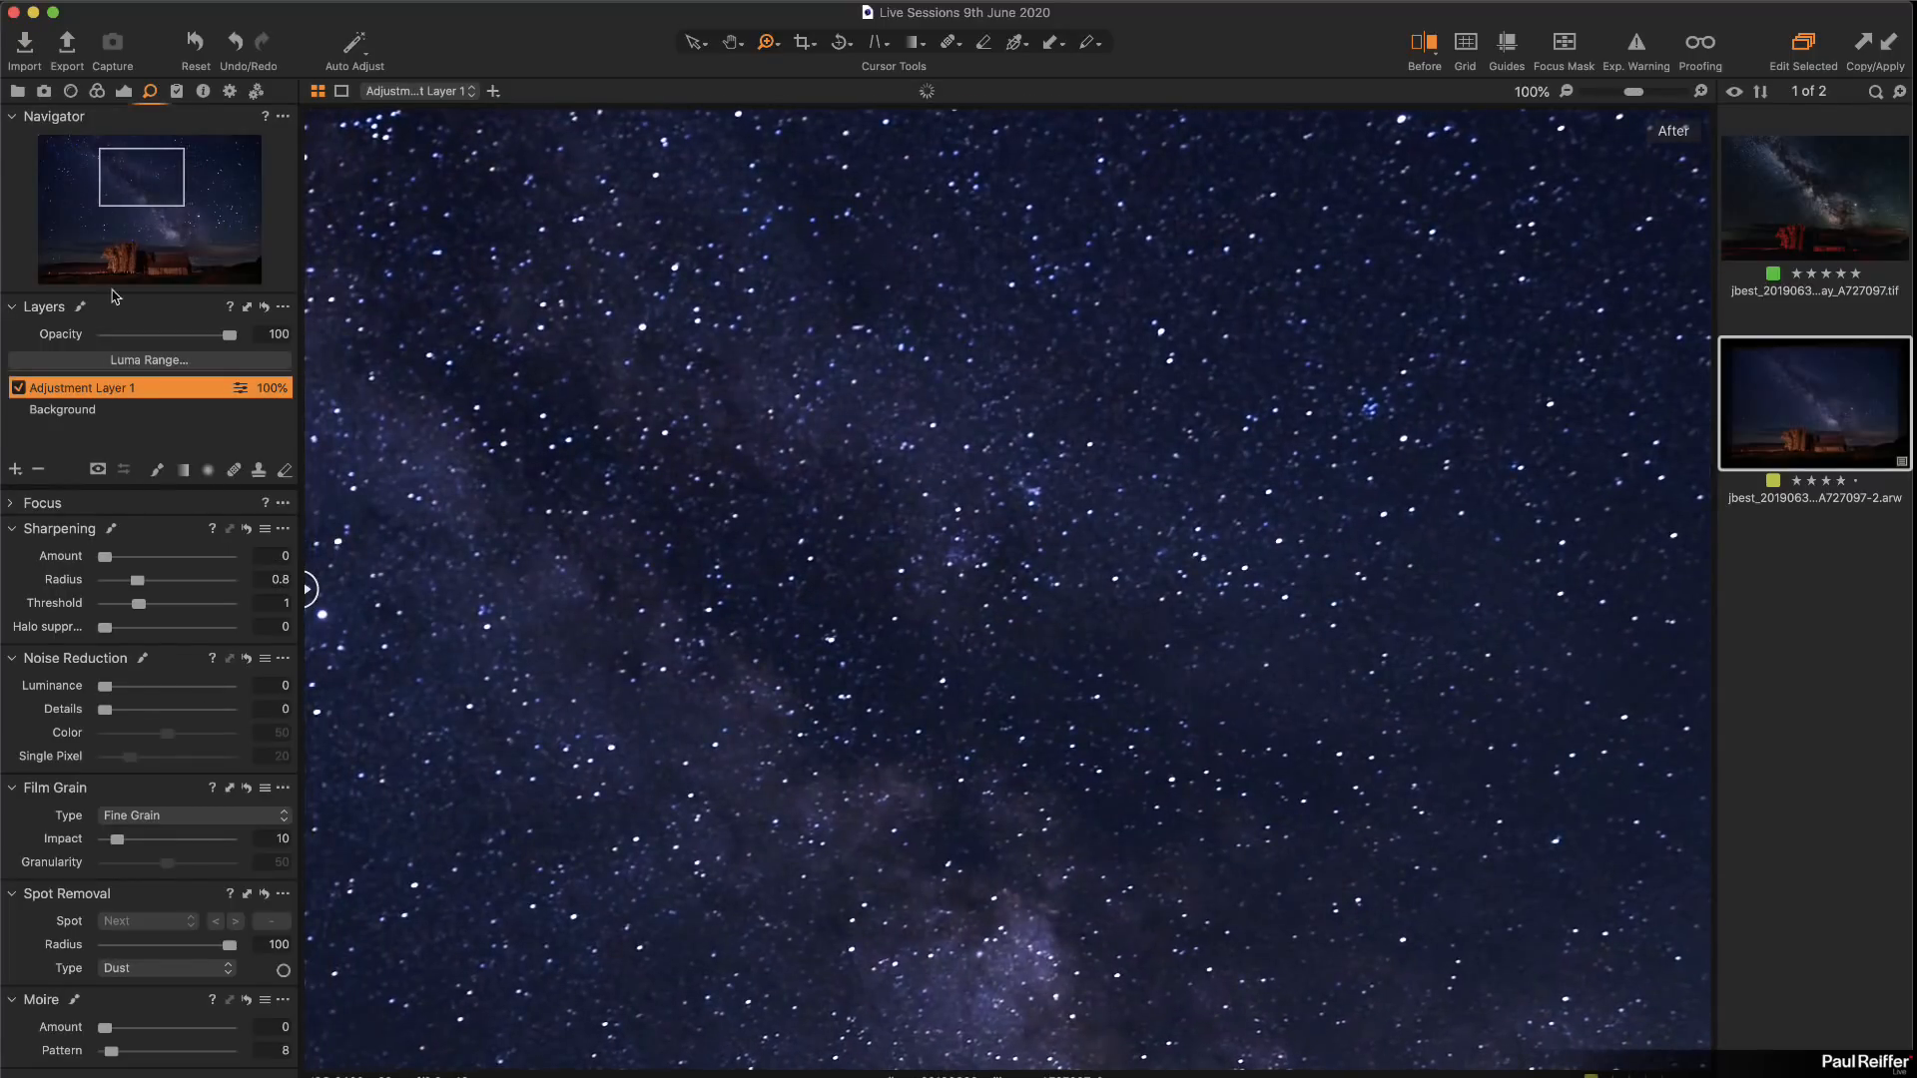
left_click(124, 91)
scroll(205, 821, "down", 8)
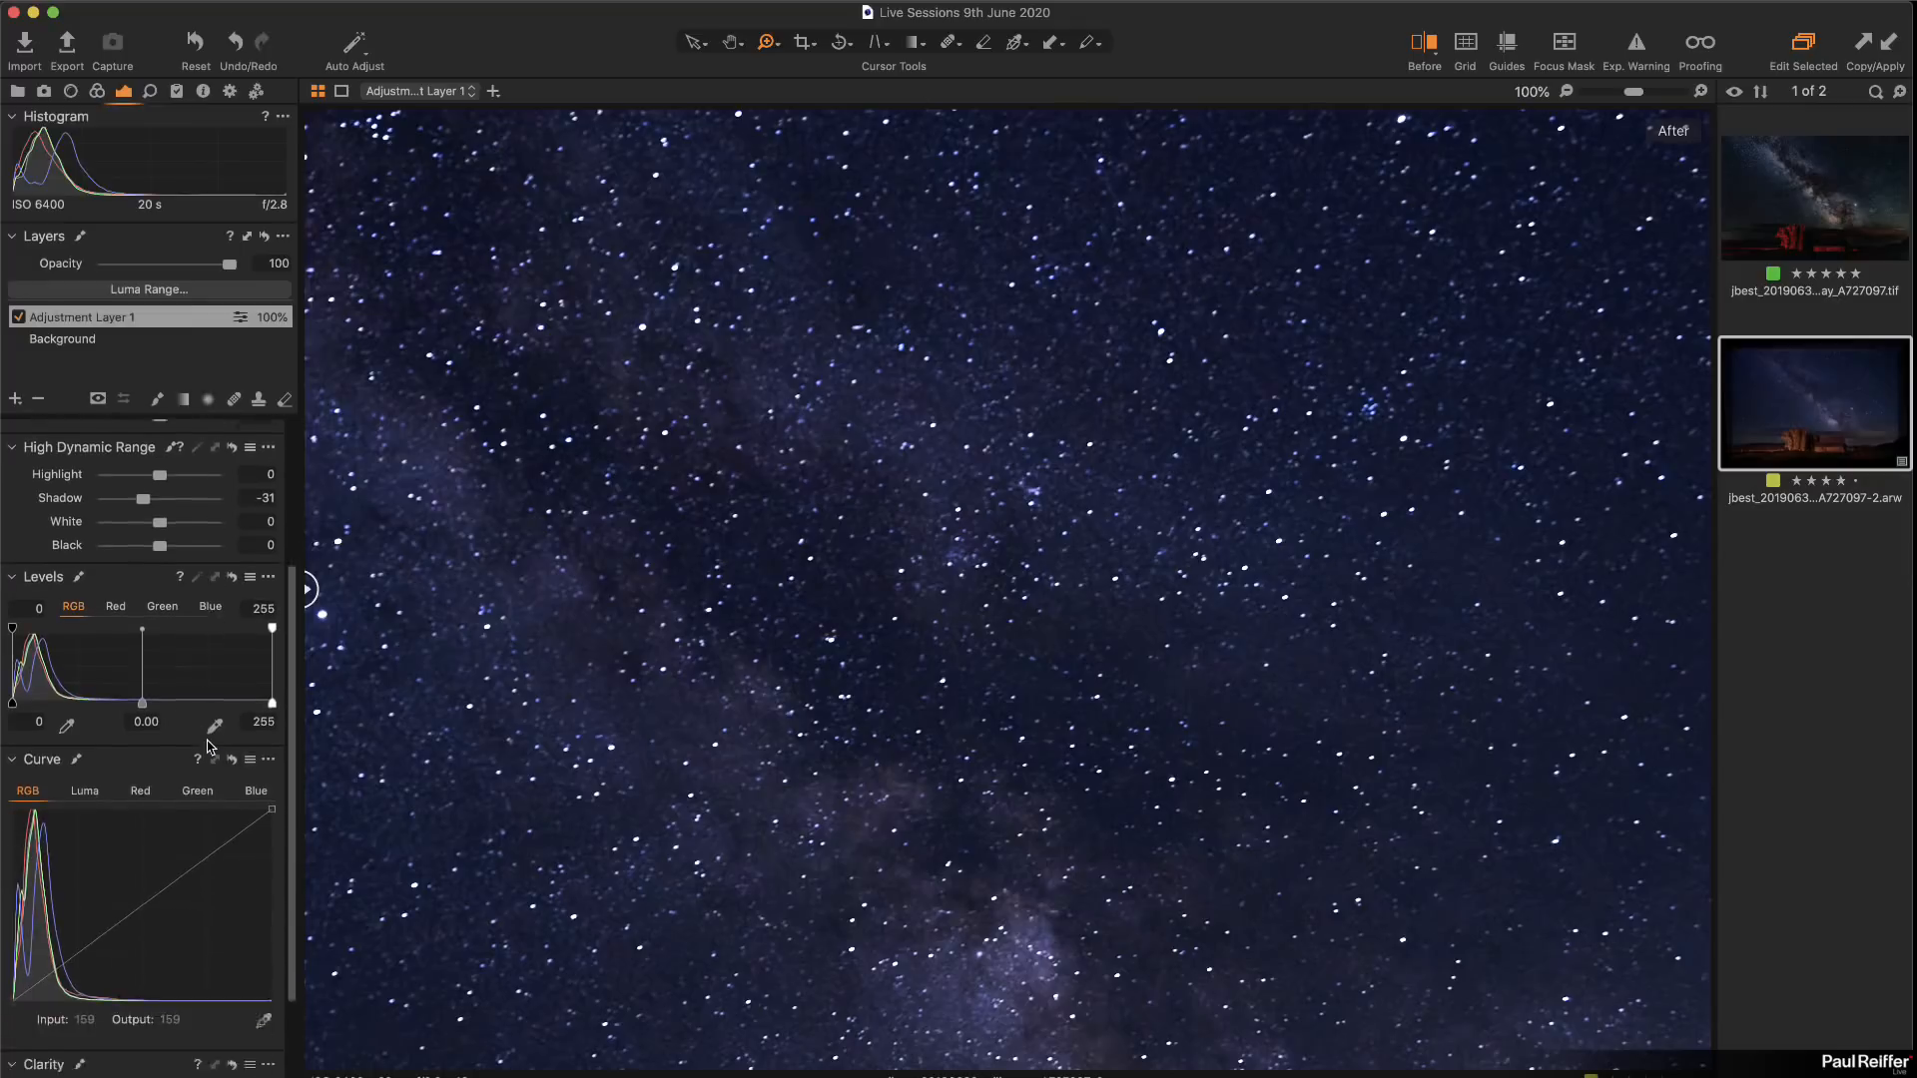
scroll(204, 820, "up", 1)
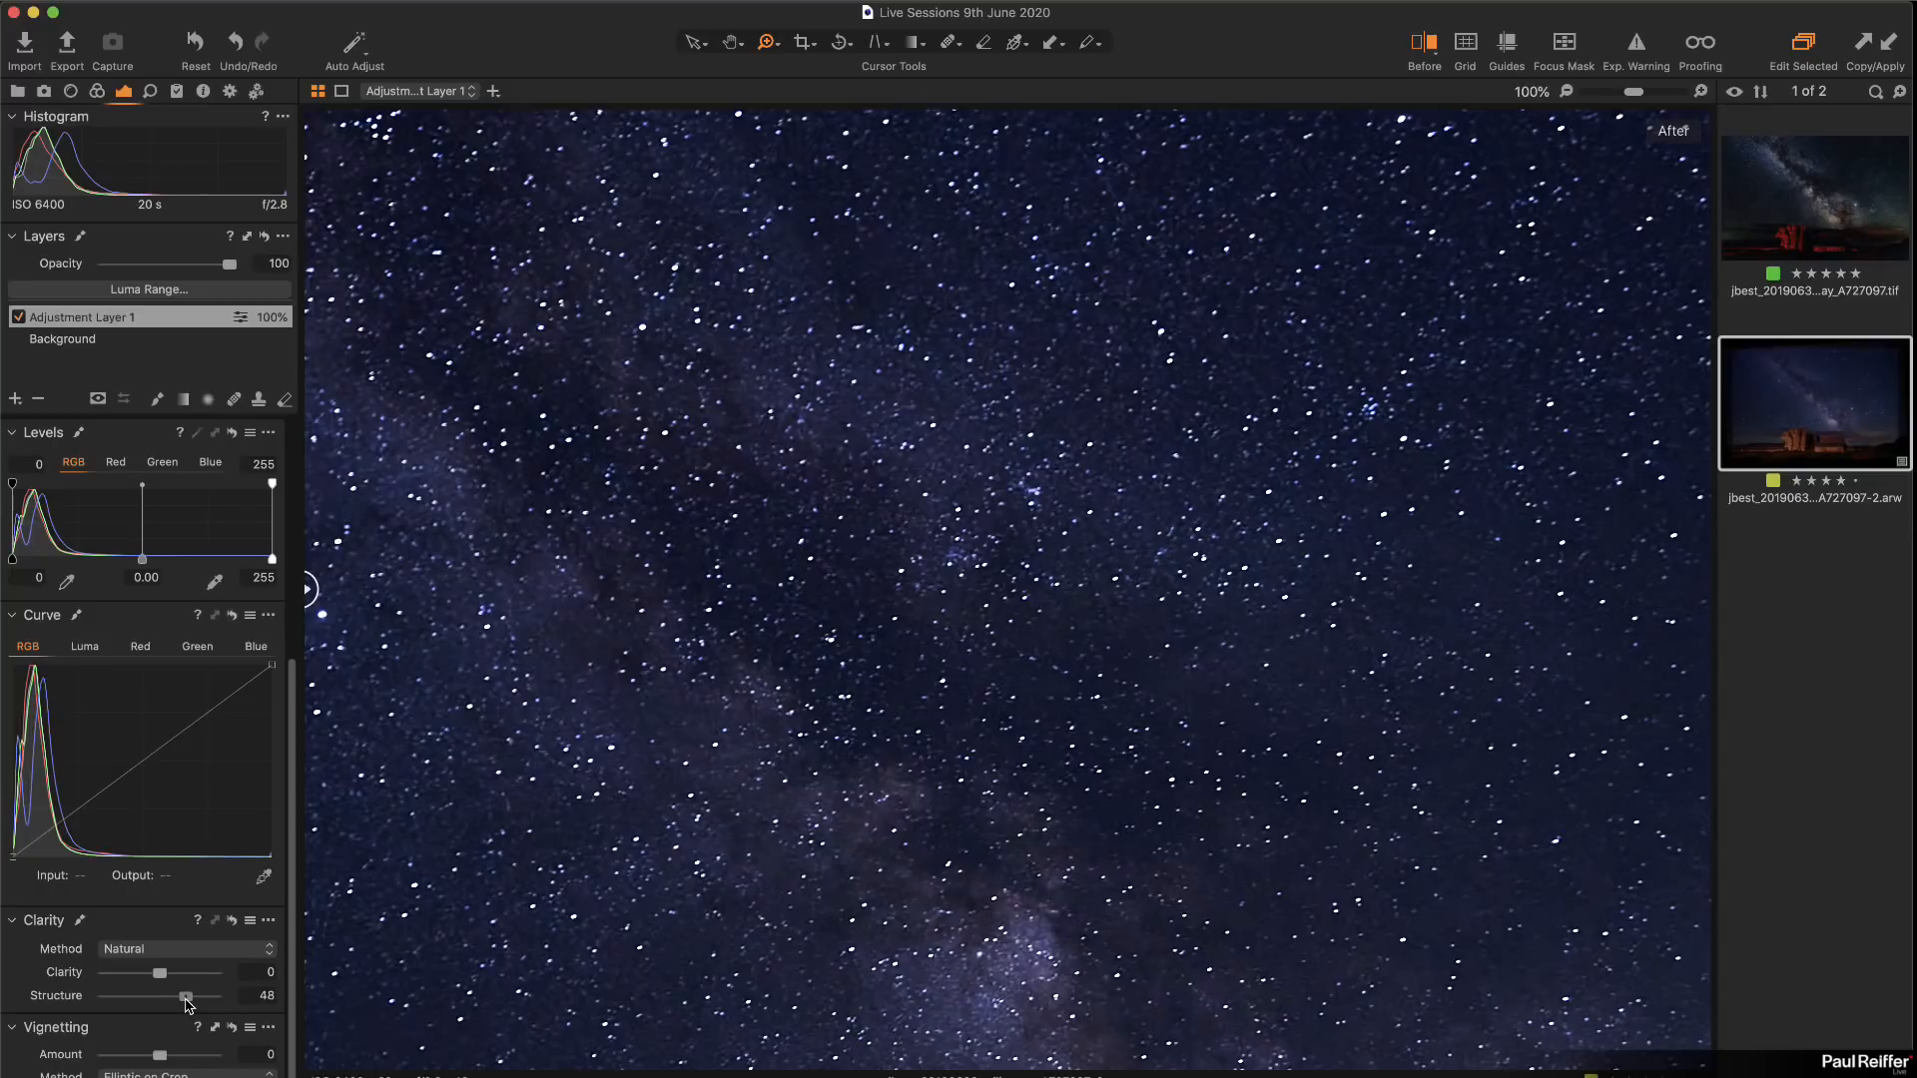
left_click(899, 762)
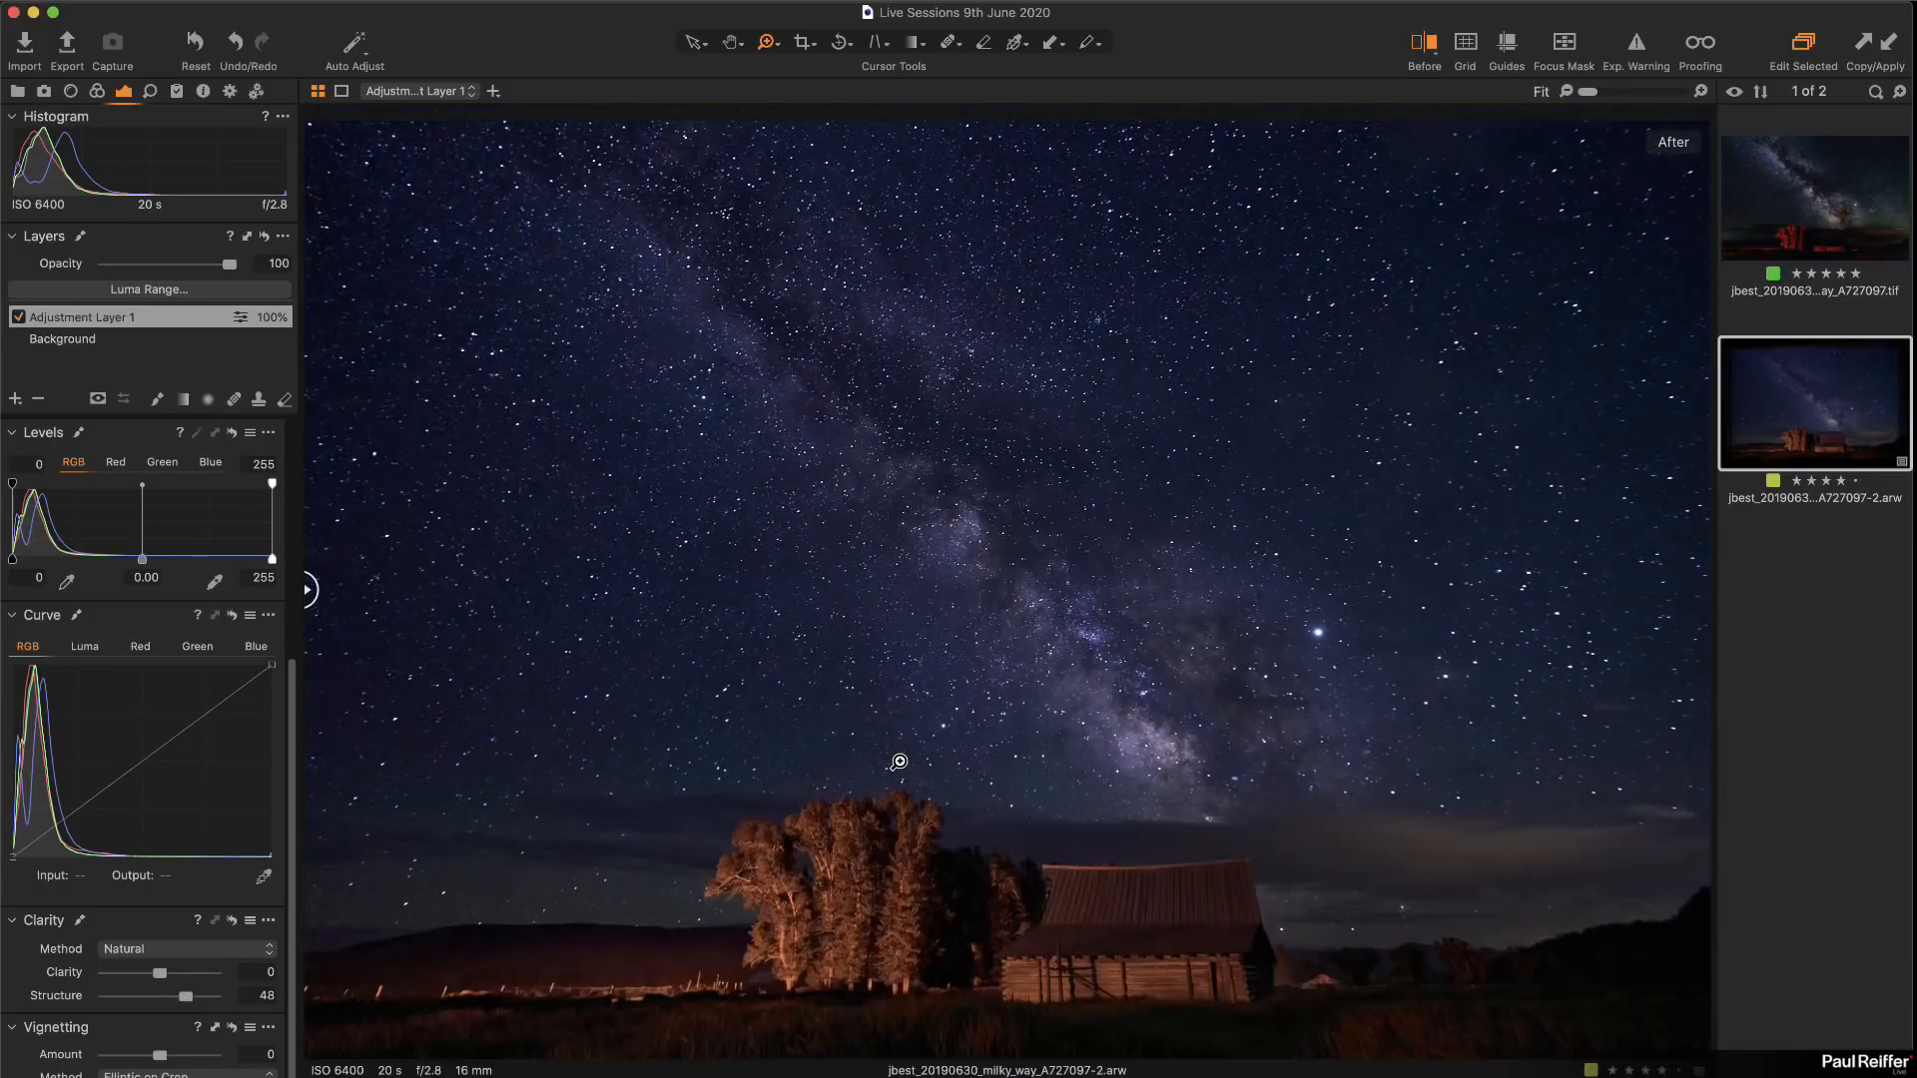
left_click(1086, 732)
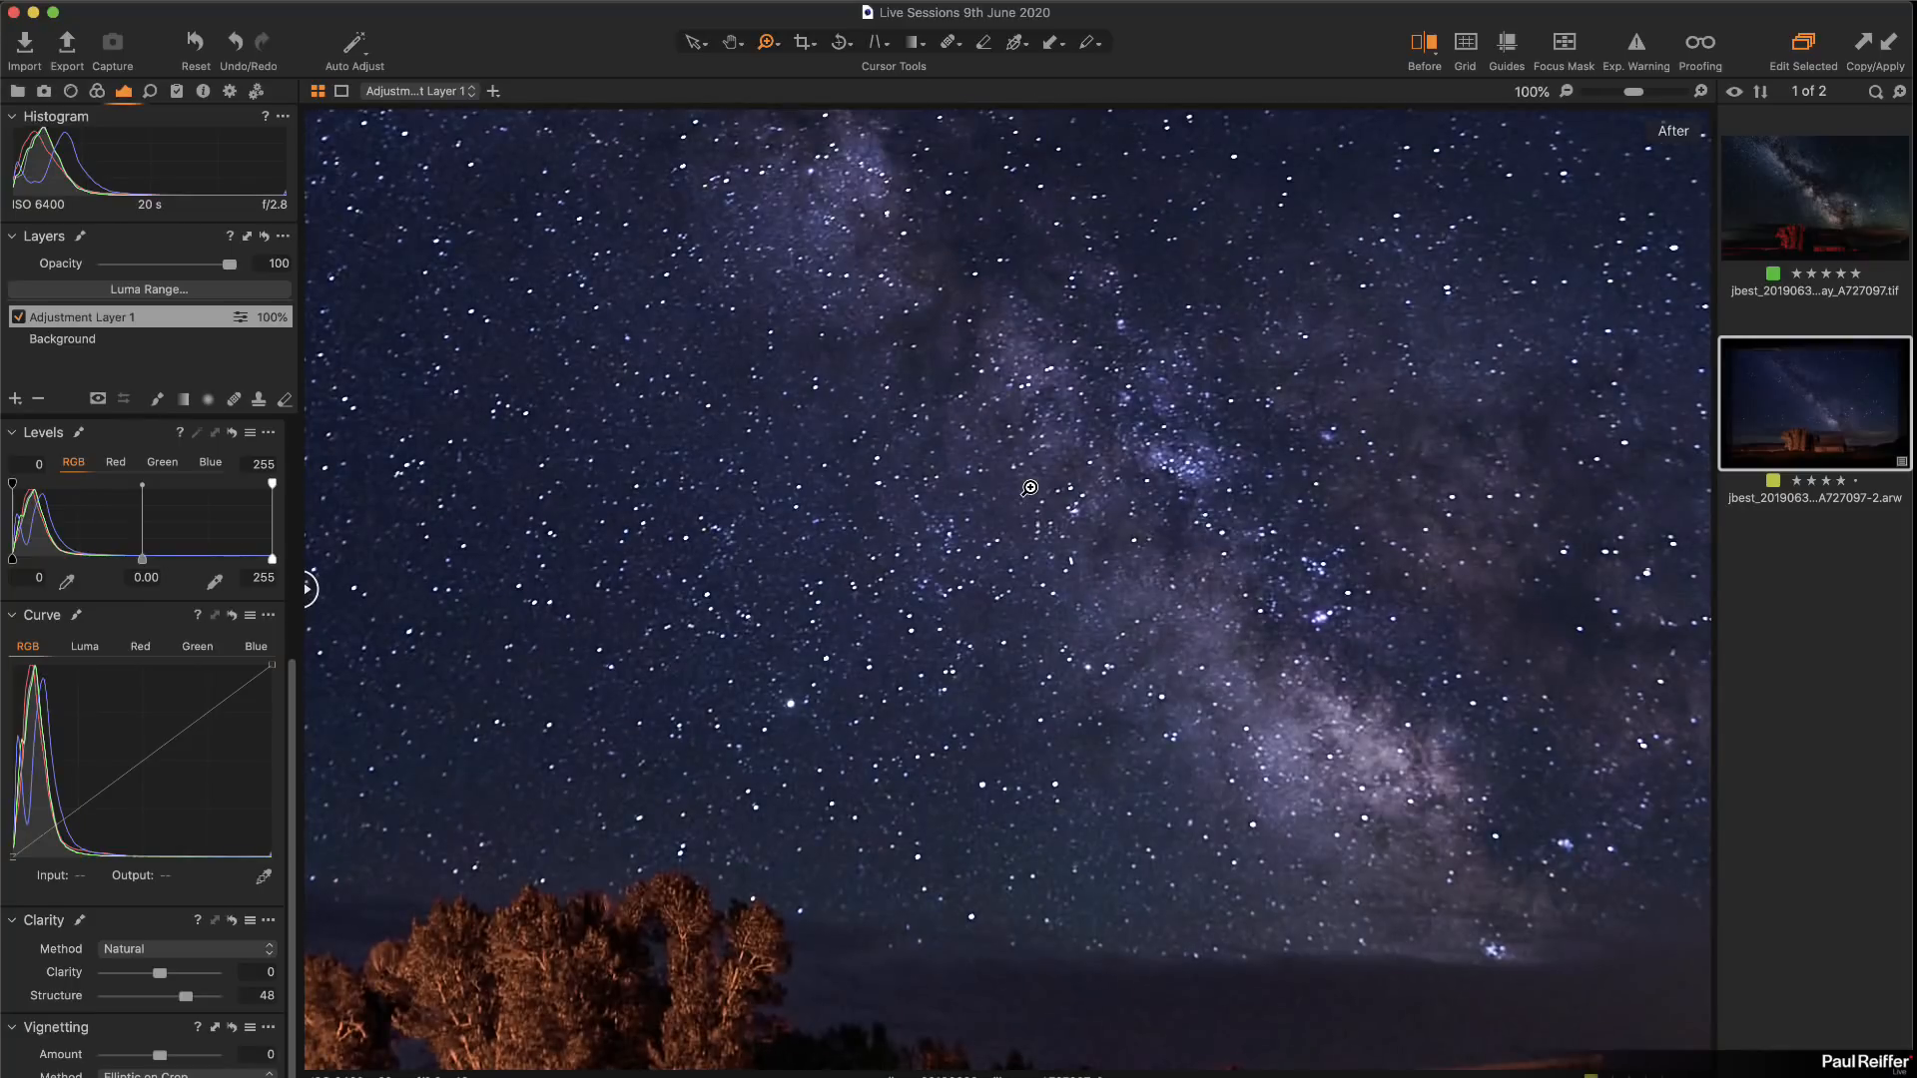
left_click(1056, 484, "alt")
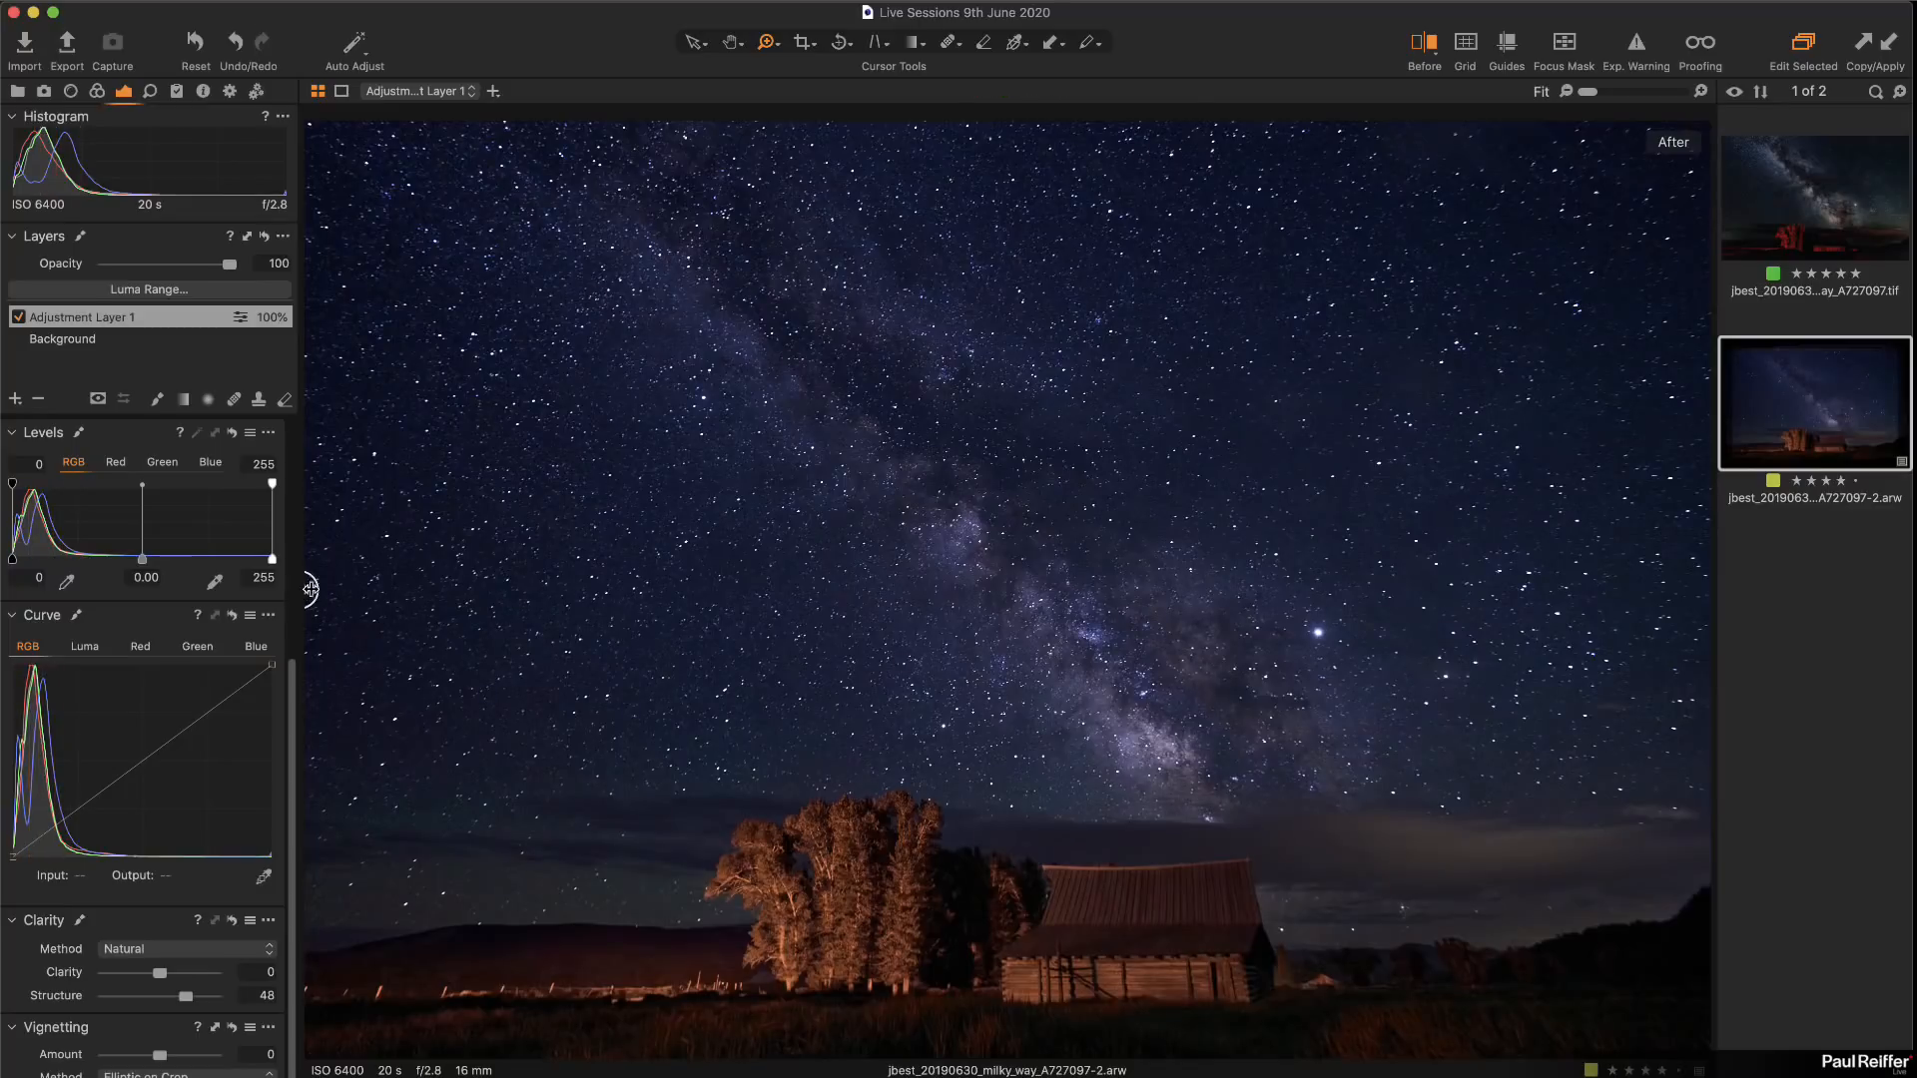
mouse_move(311, 589)
left_mouse_down()
mouse_move(1567, 590)
mouse_move(326, 589)
left_mouse_up()
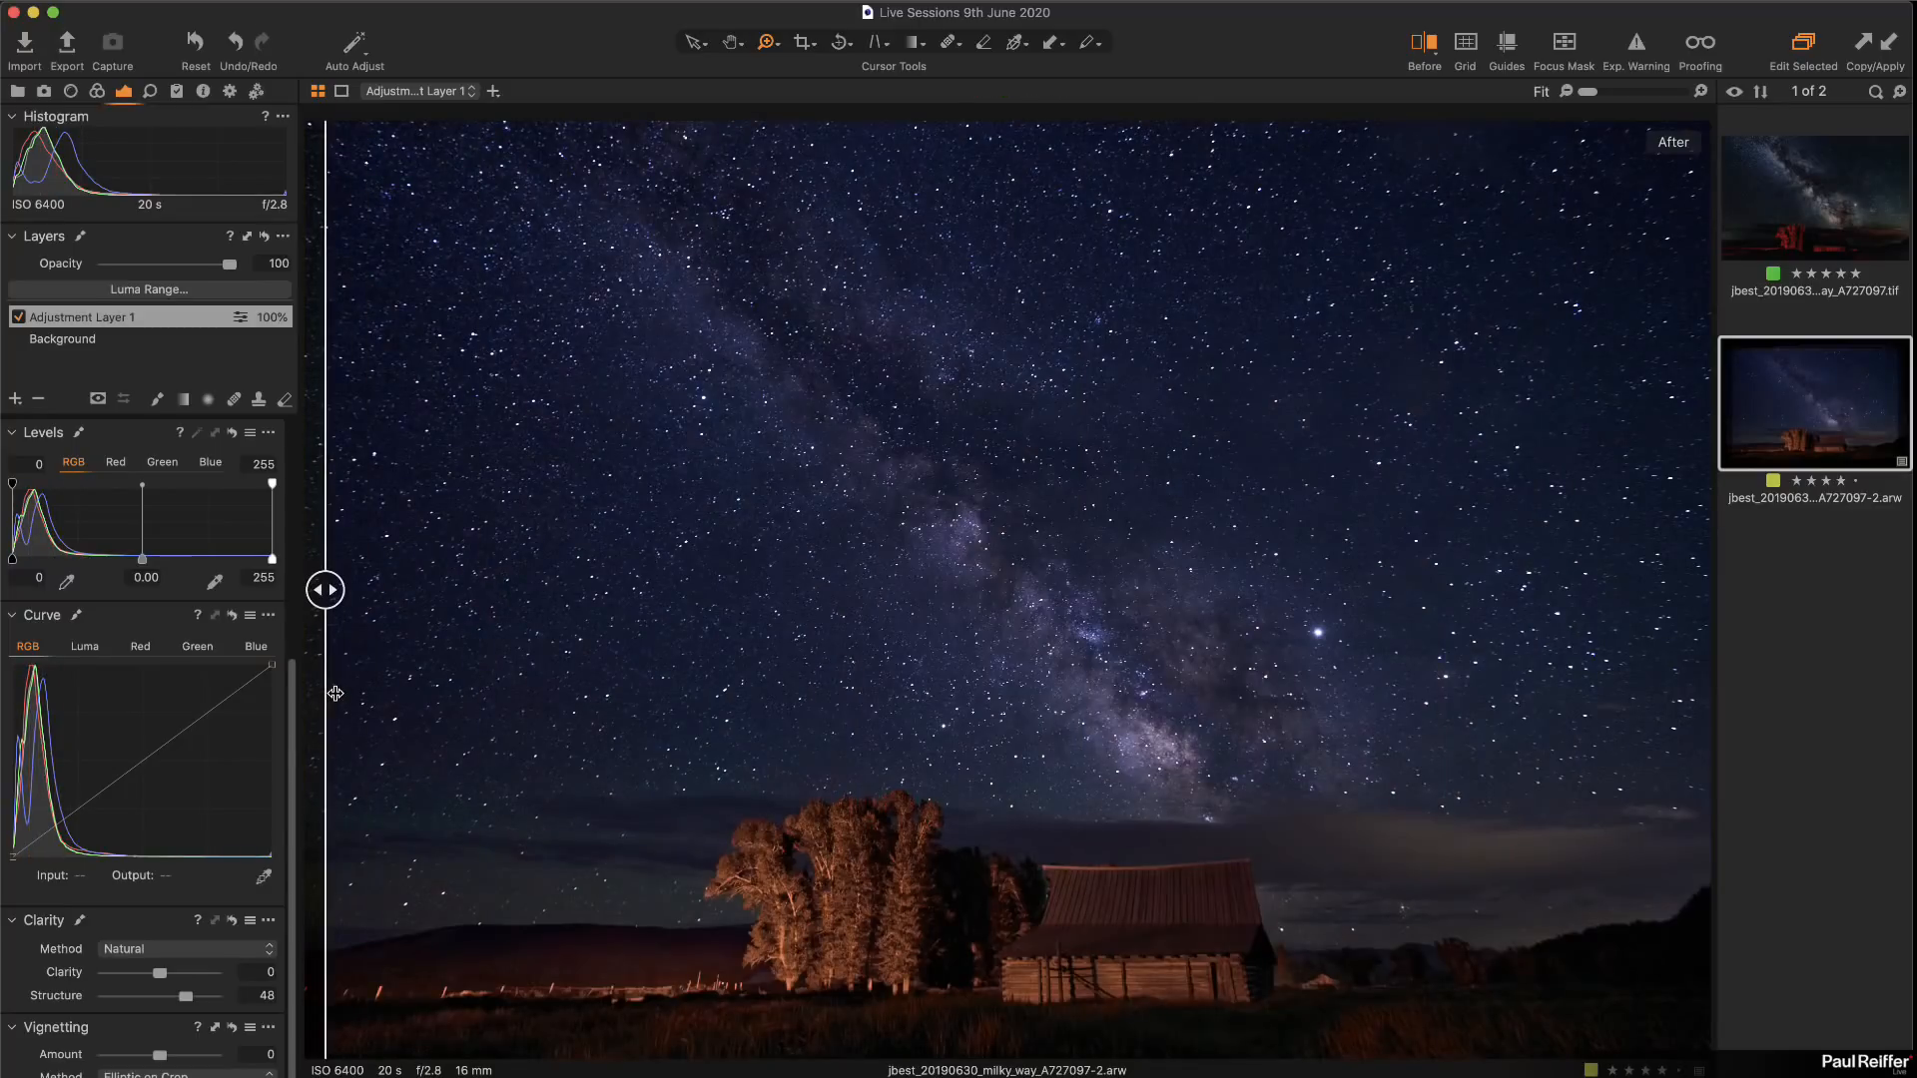
left_click_drag(336, 693, 310, 734)
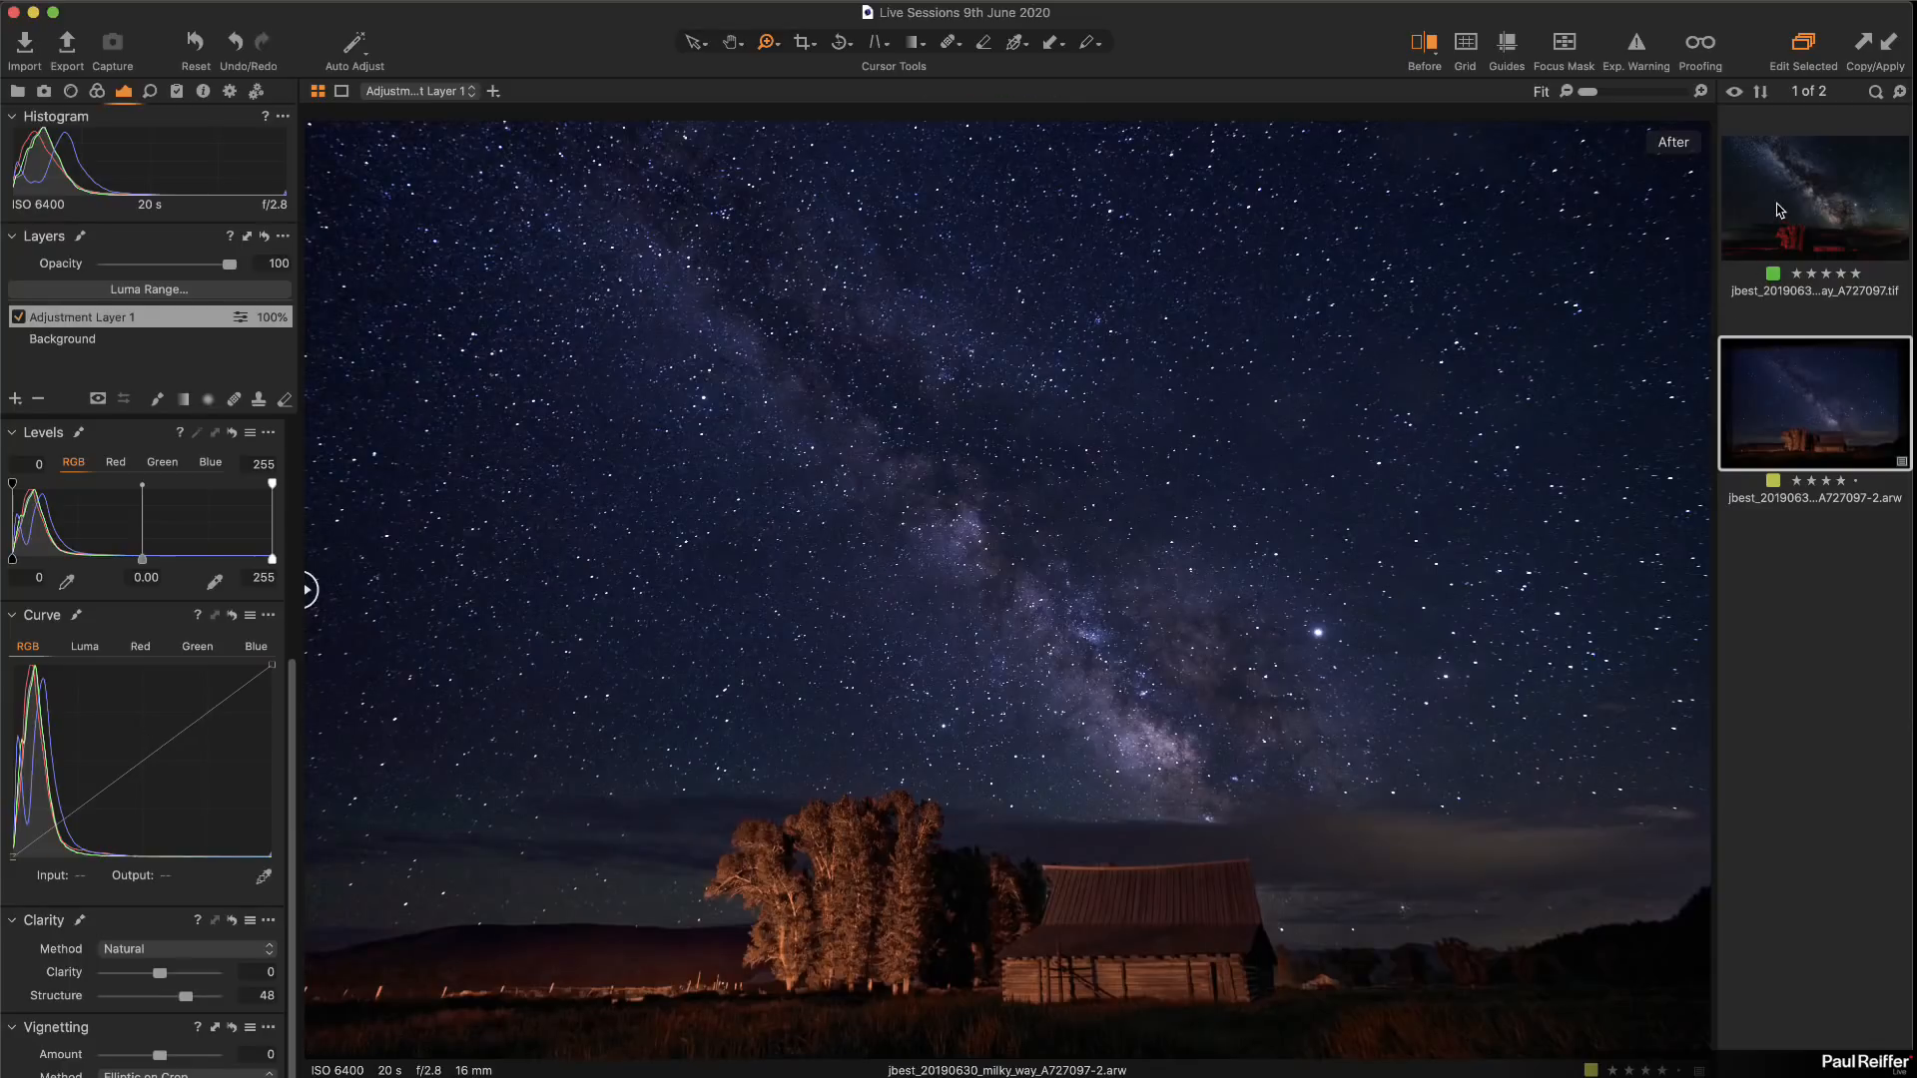
left_click(1781, 210)
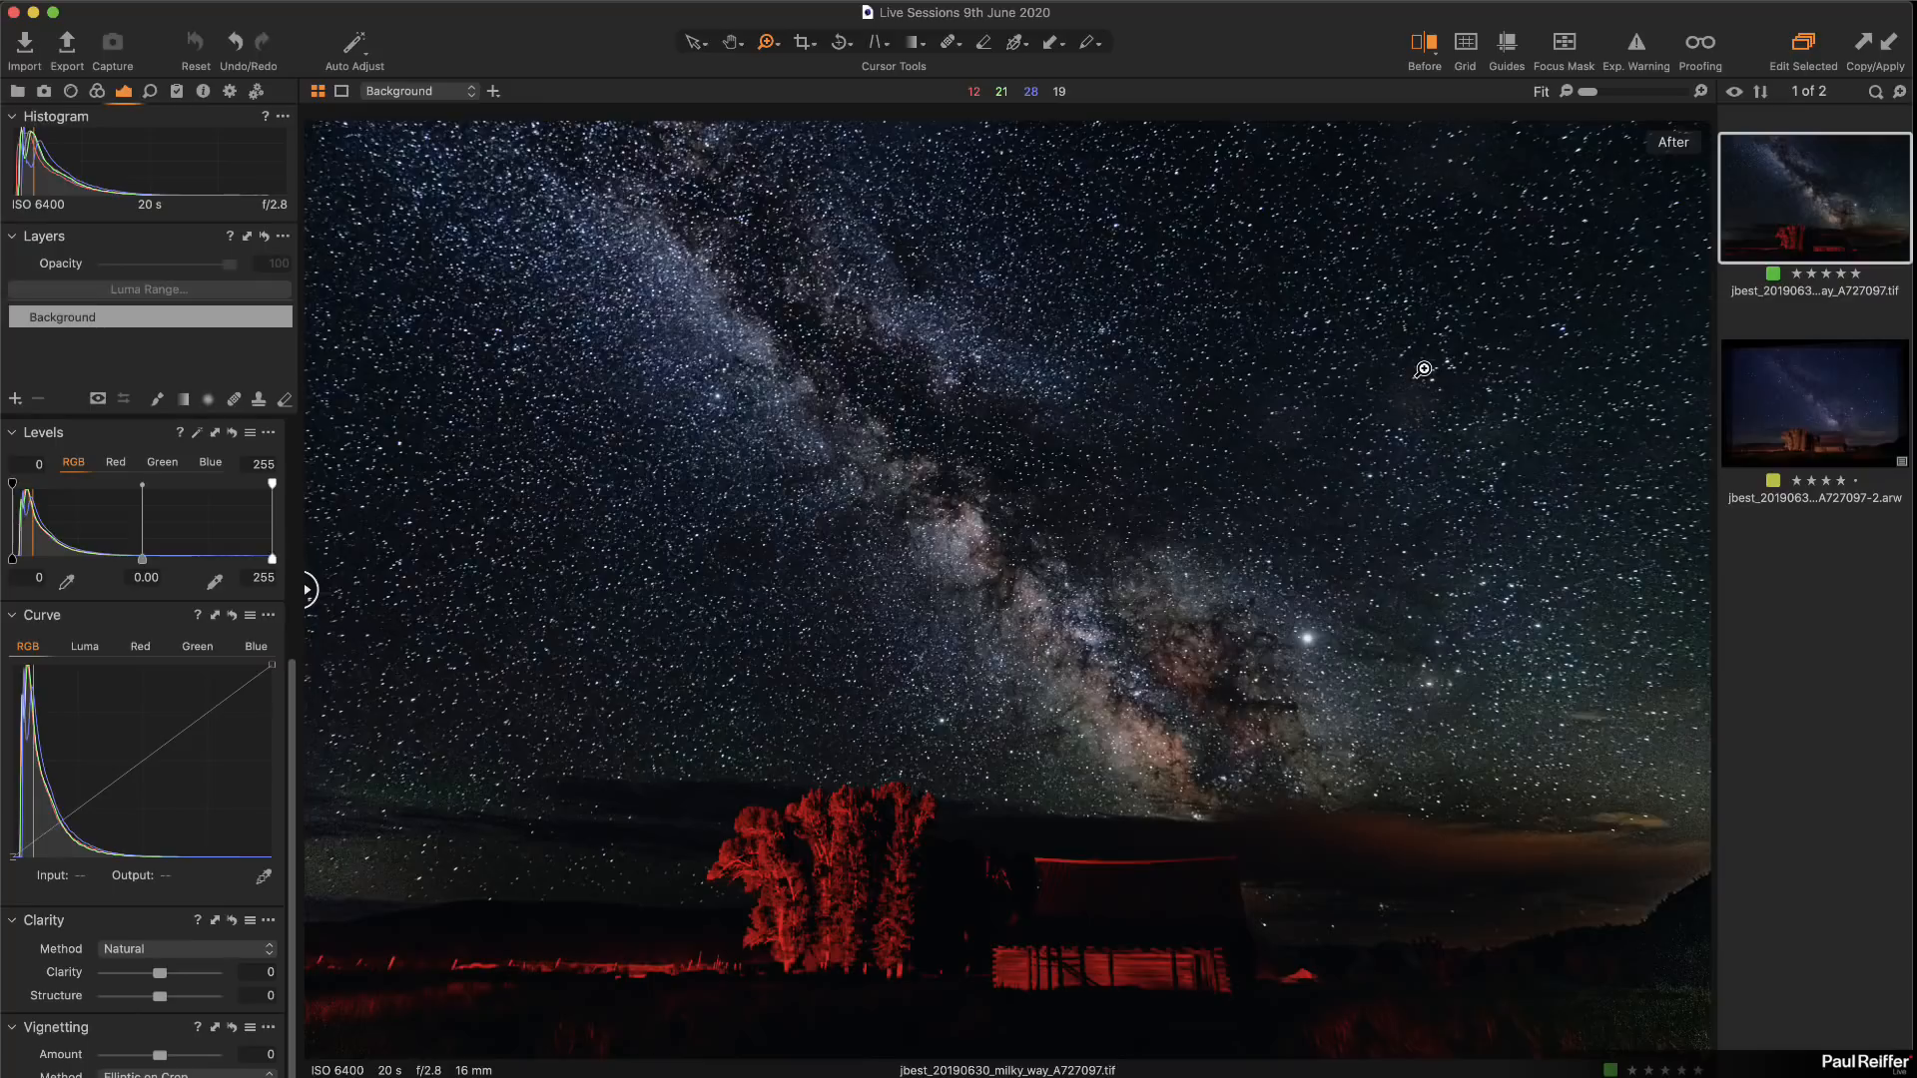
Step: Open the lynx photo HM3_3478.NEF from its user collection, enable Chromatic Aberration correction and inspect the snowy tree edges
left_click(18, 92)
left_click(110, 392)
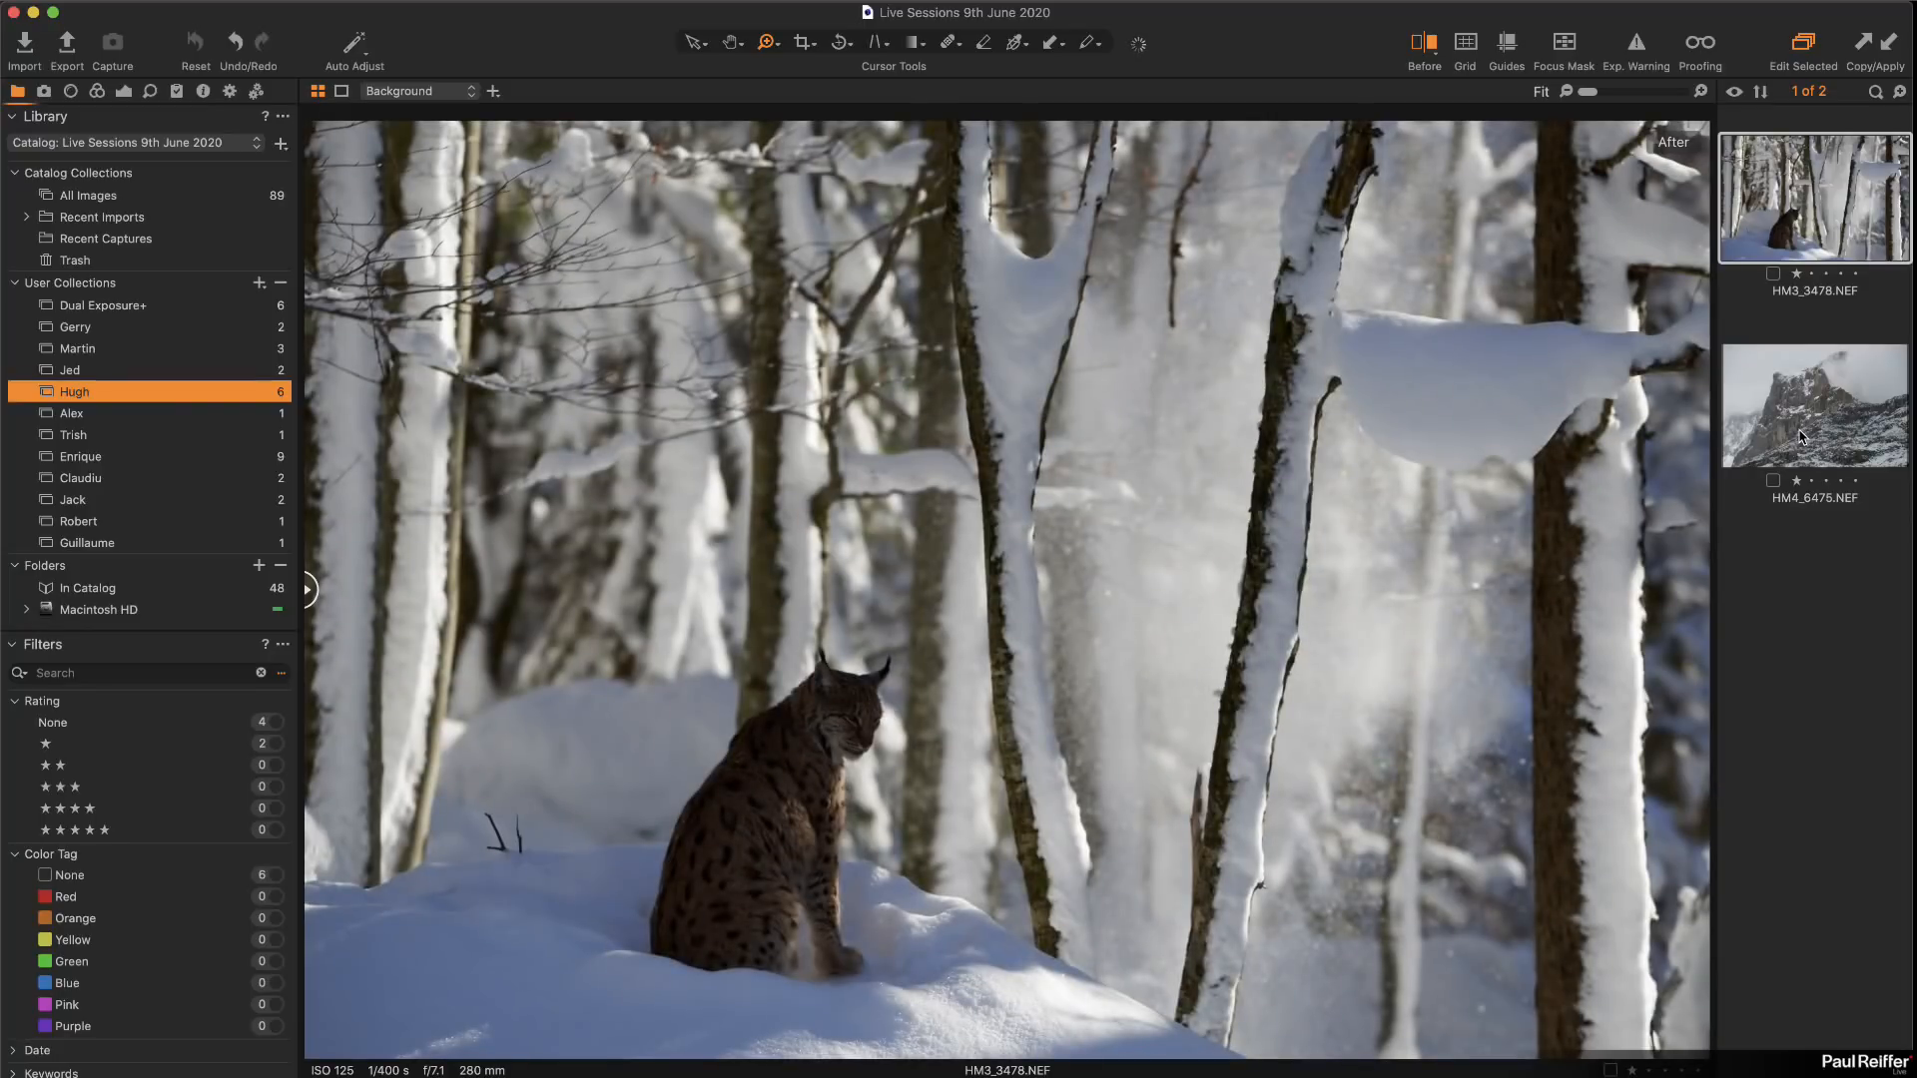
left_click(120, 93)
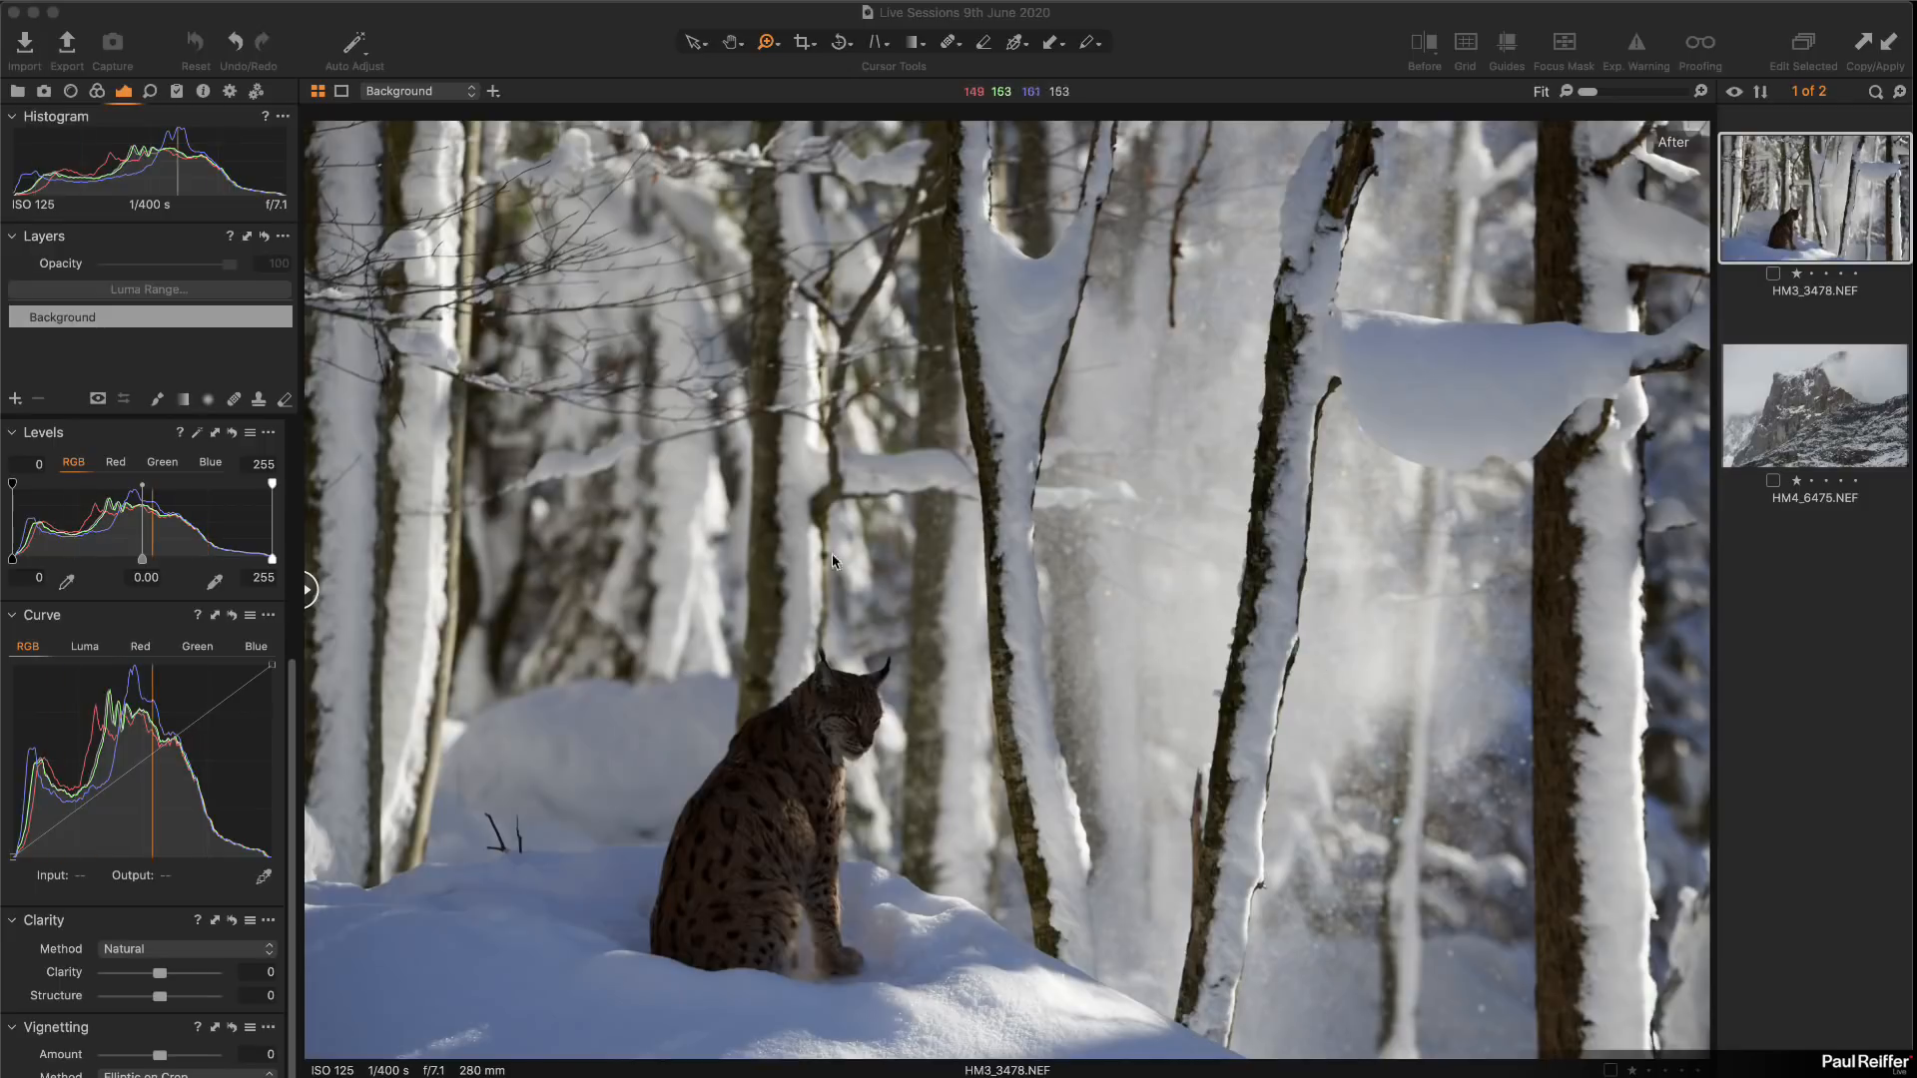
left_click(69, 90)
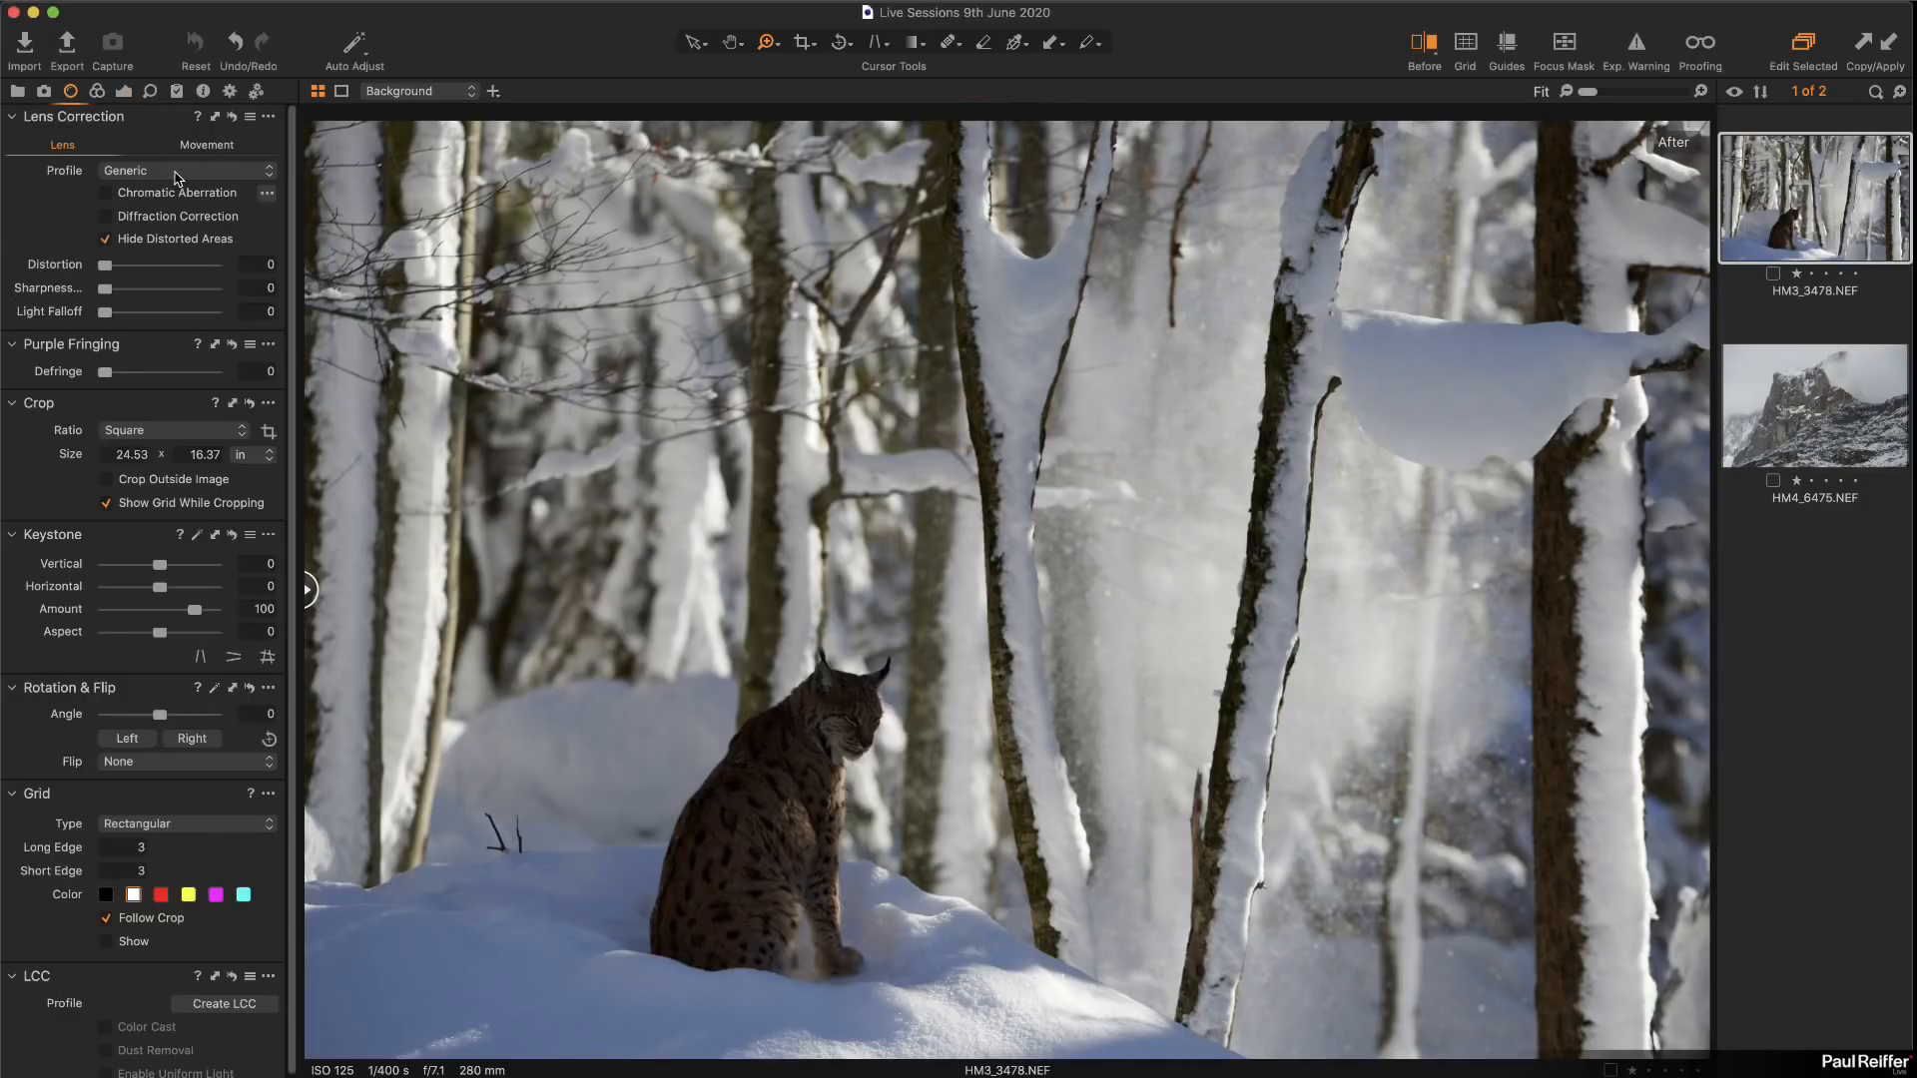
left_click(143, 195)
left_click_drag(972, 671, 1329, 940)
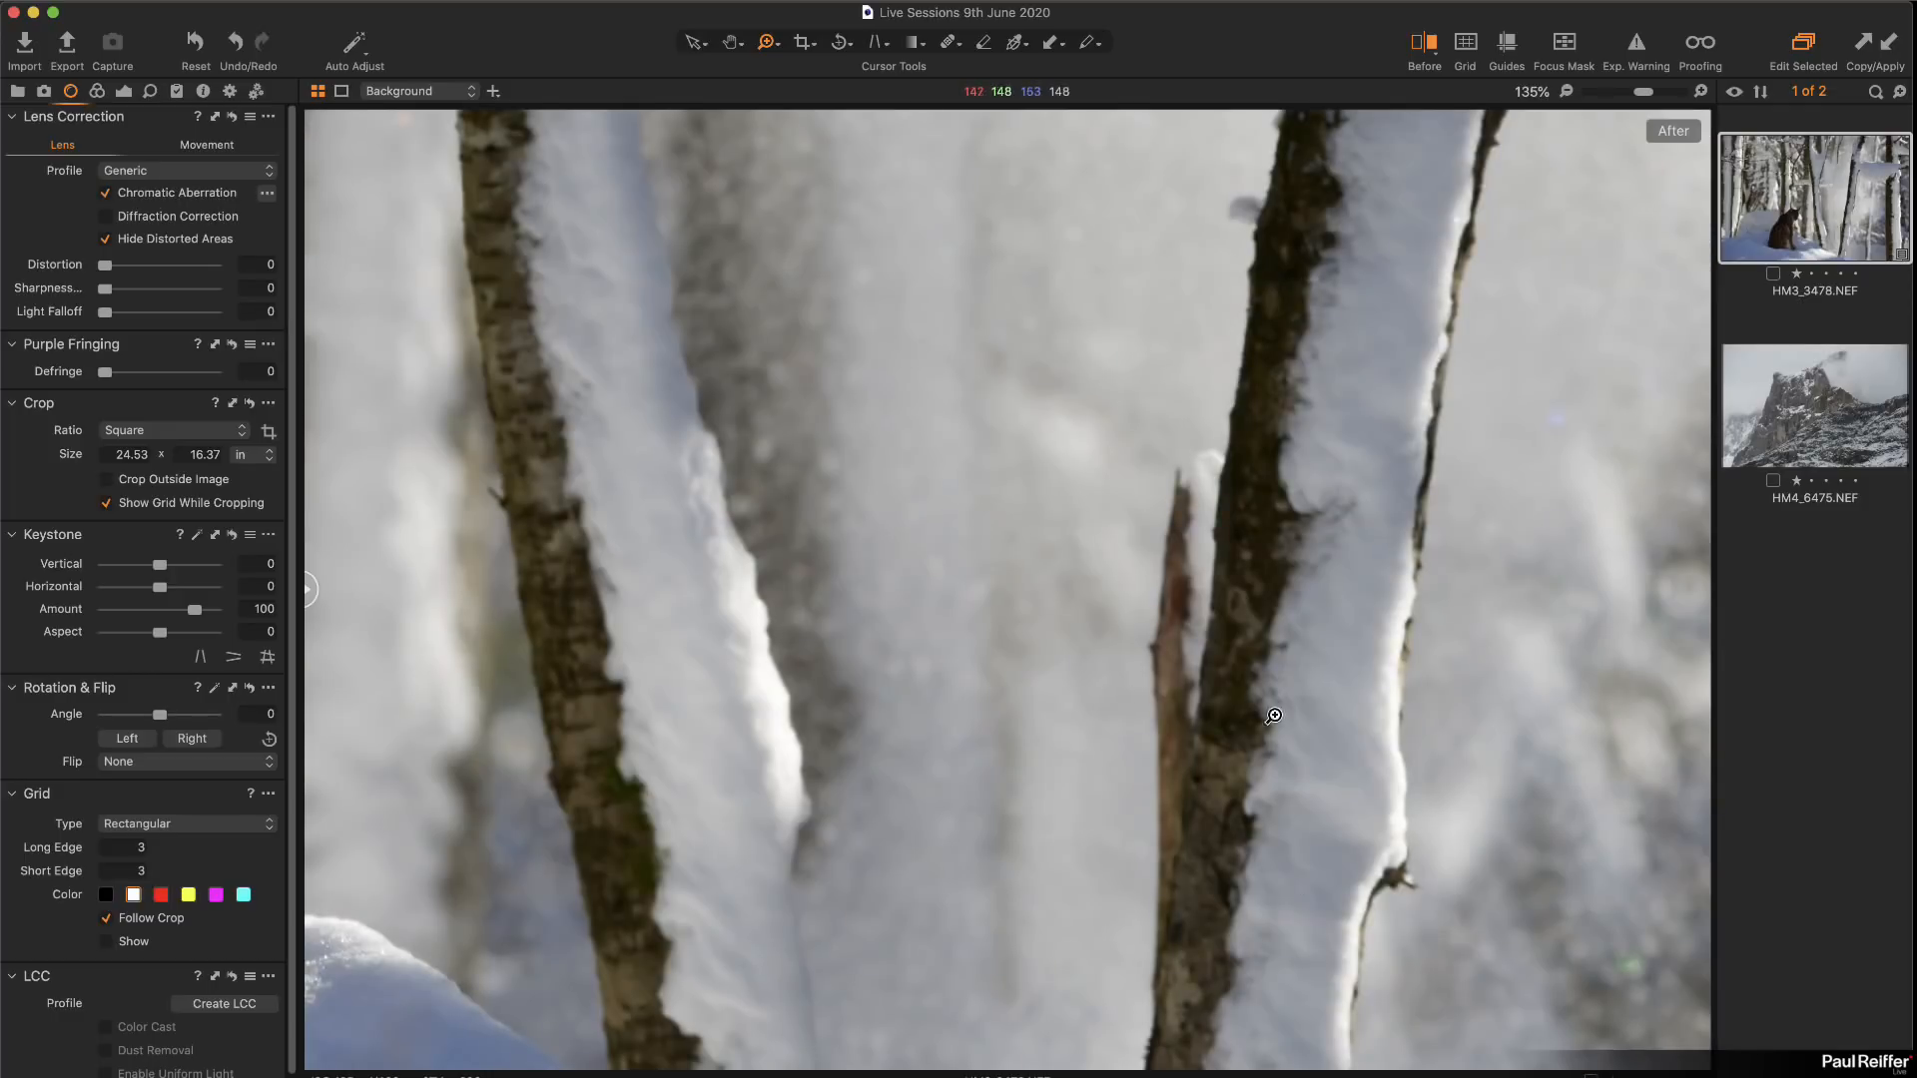
double_click(706, 640)
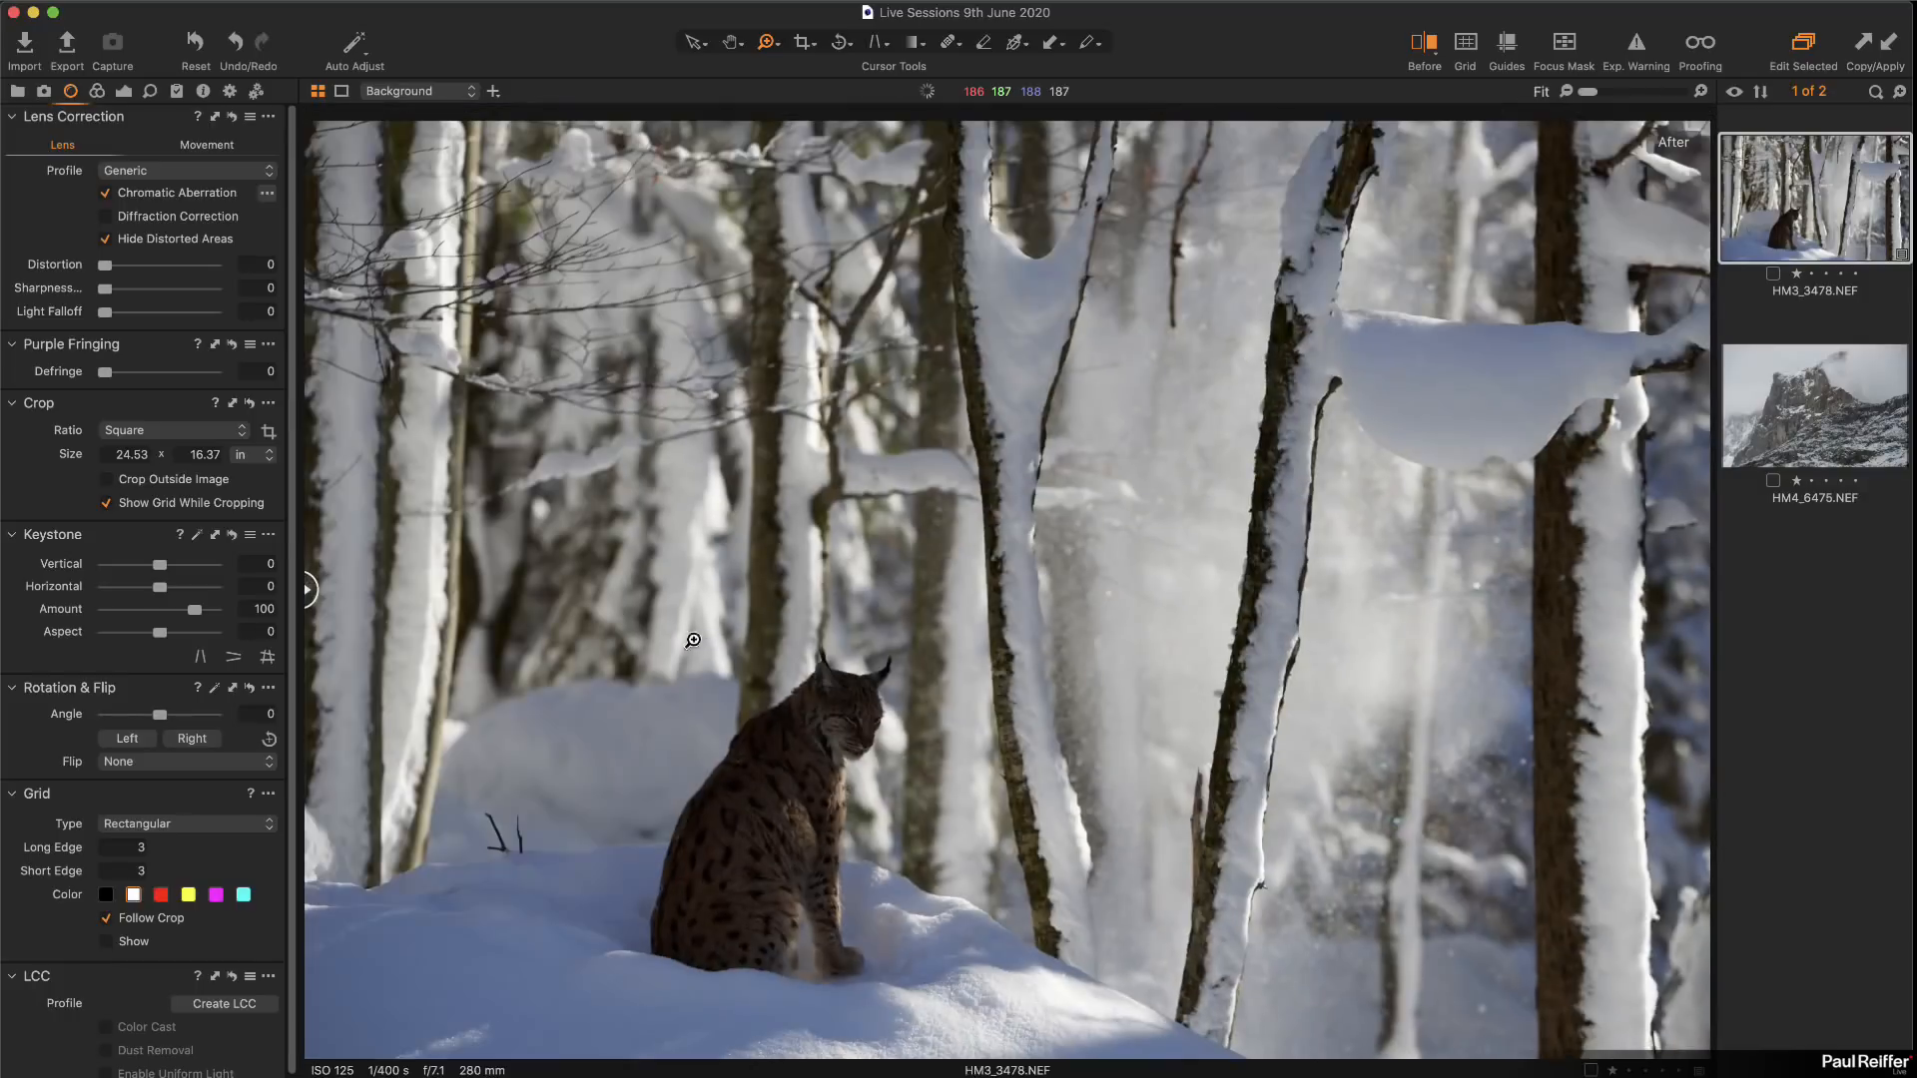
Step: Try High Dynamic Range Highlight at -74 and White at -94 on the lynx photo, and reset both
left_click(123, 91)
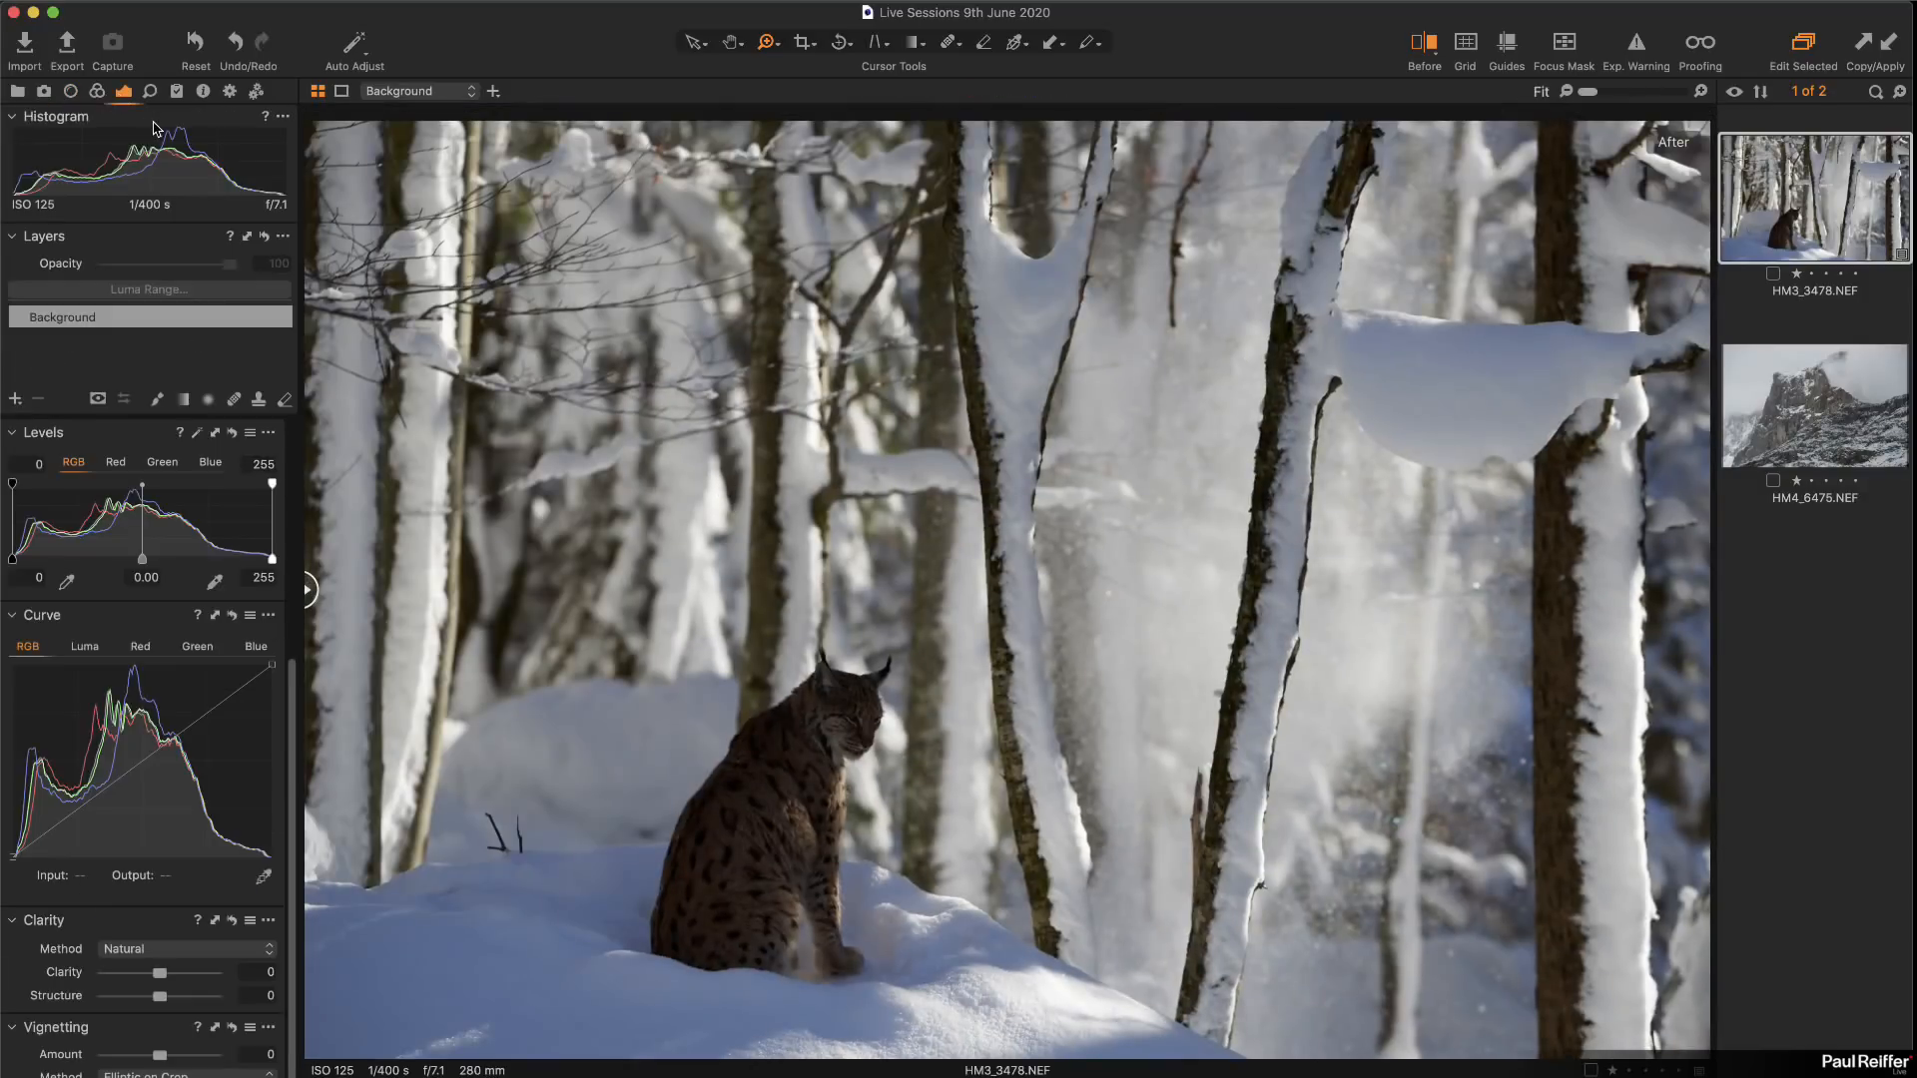
scroll(268, 499, "up", 5)
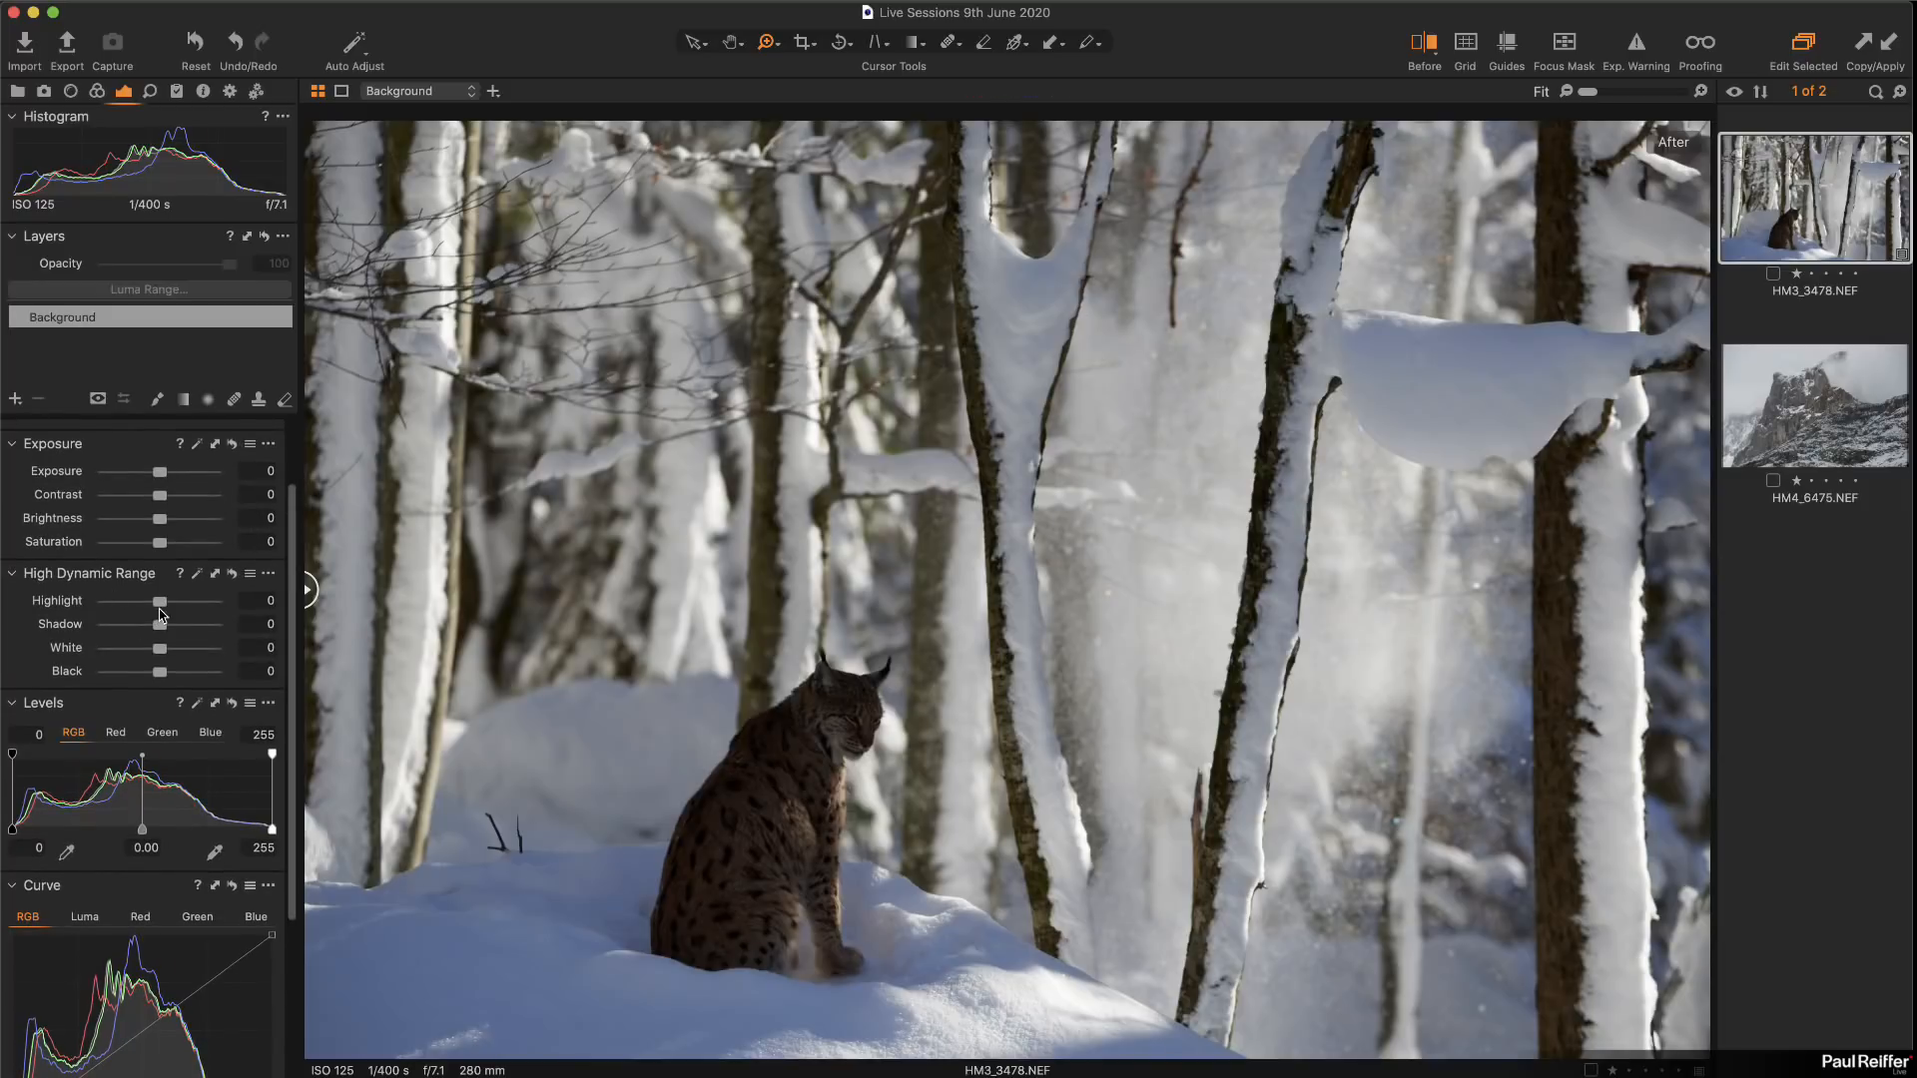
left_click_drag(162, 609, 111, 656)
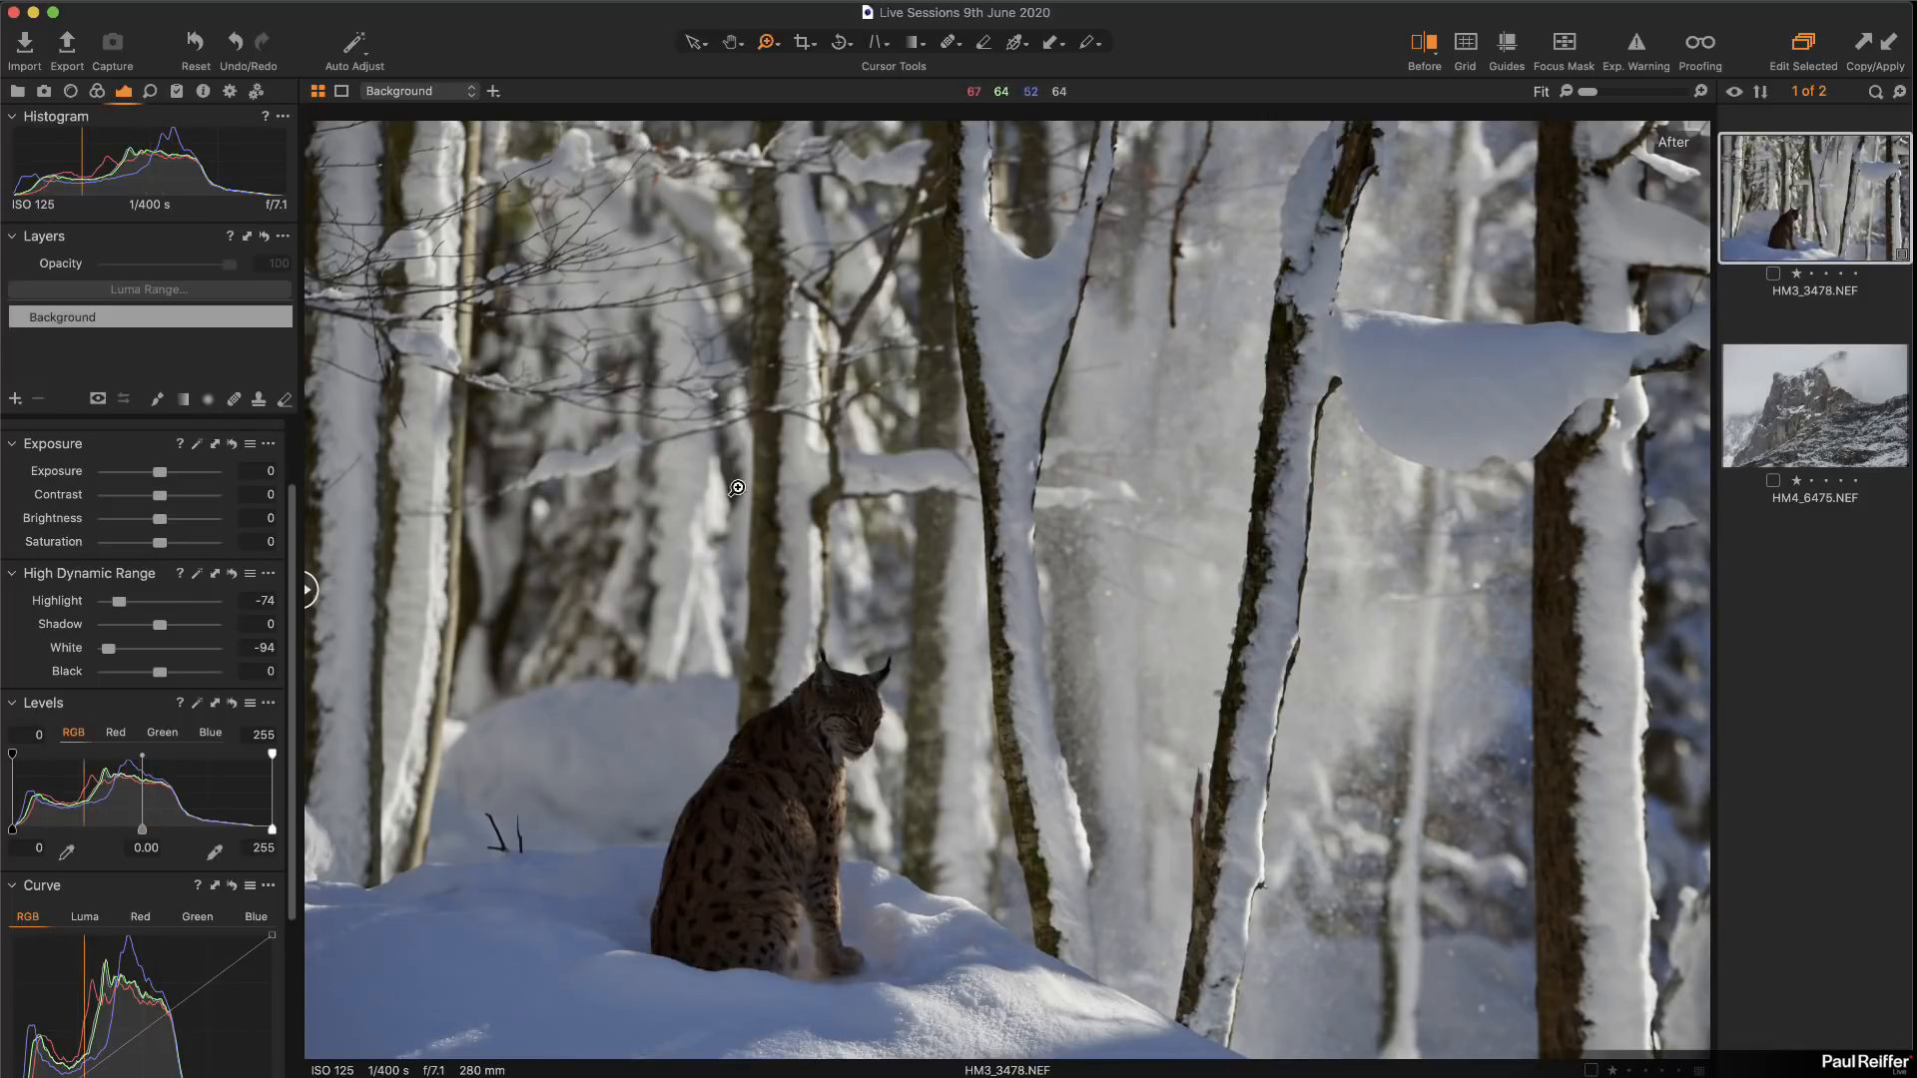
double_click(119, 603)
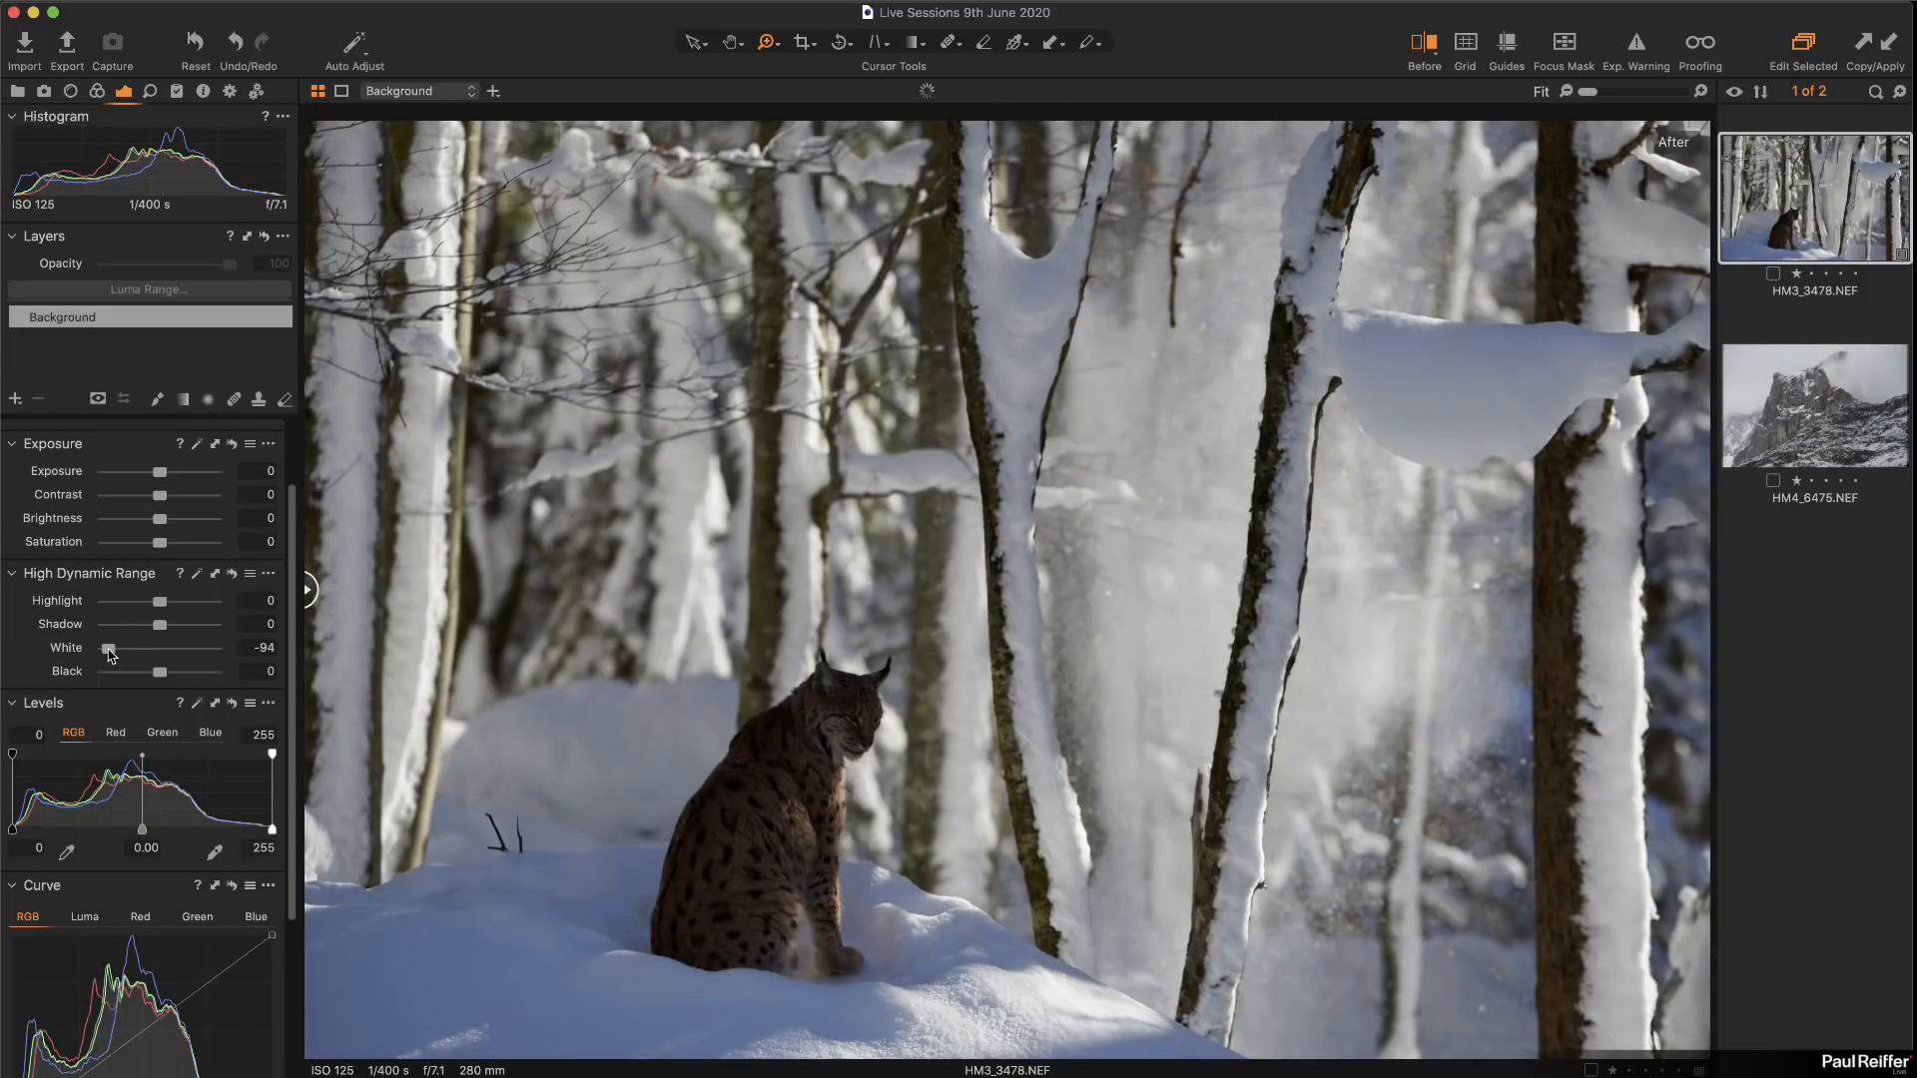
double_click(108, 649)
Step: Set the lynx photo's High Dynamic Range Highlight to 58 and White to 27
left_click_drag(160, 602, 175, 649)
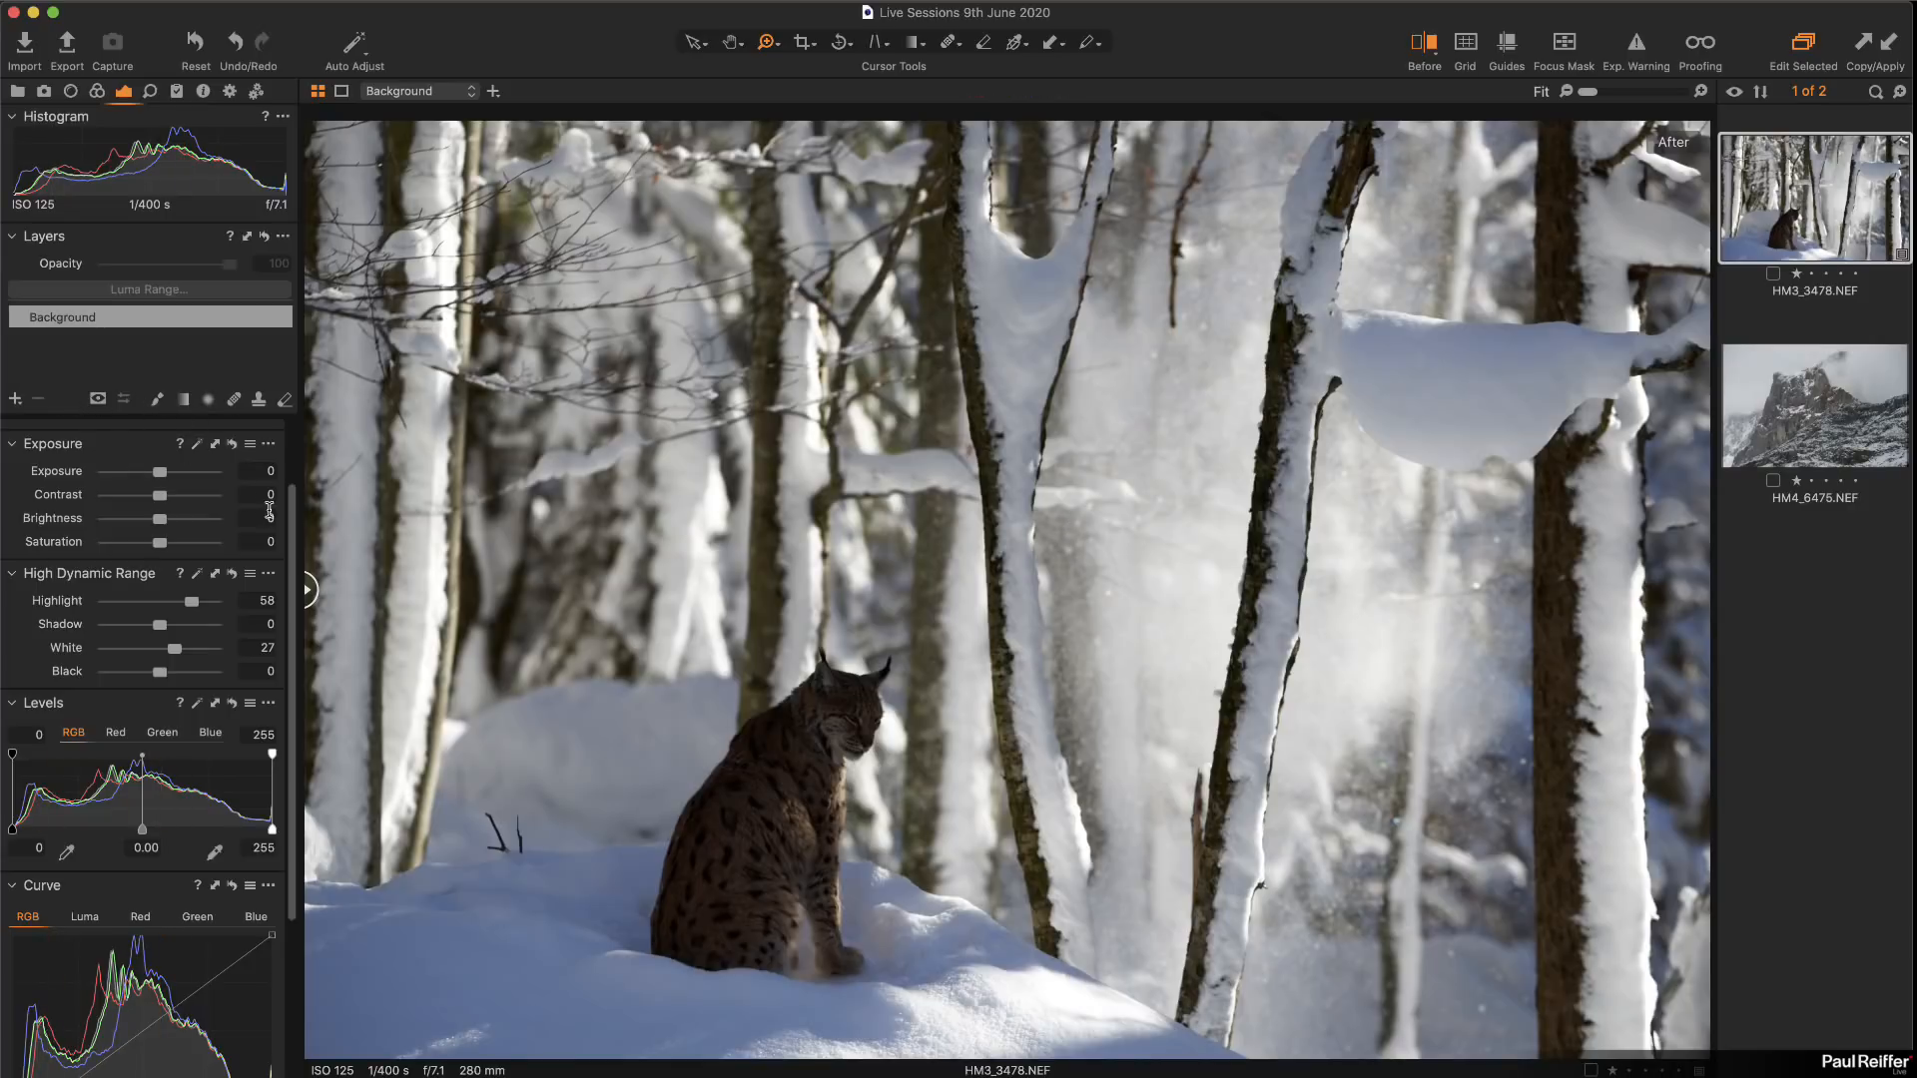
scroll(270, 511, "up", 2)
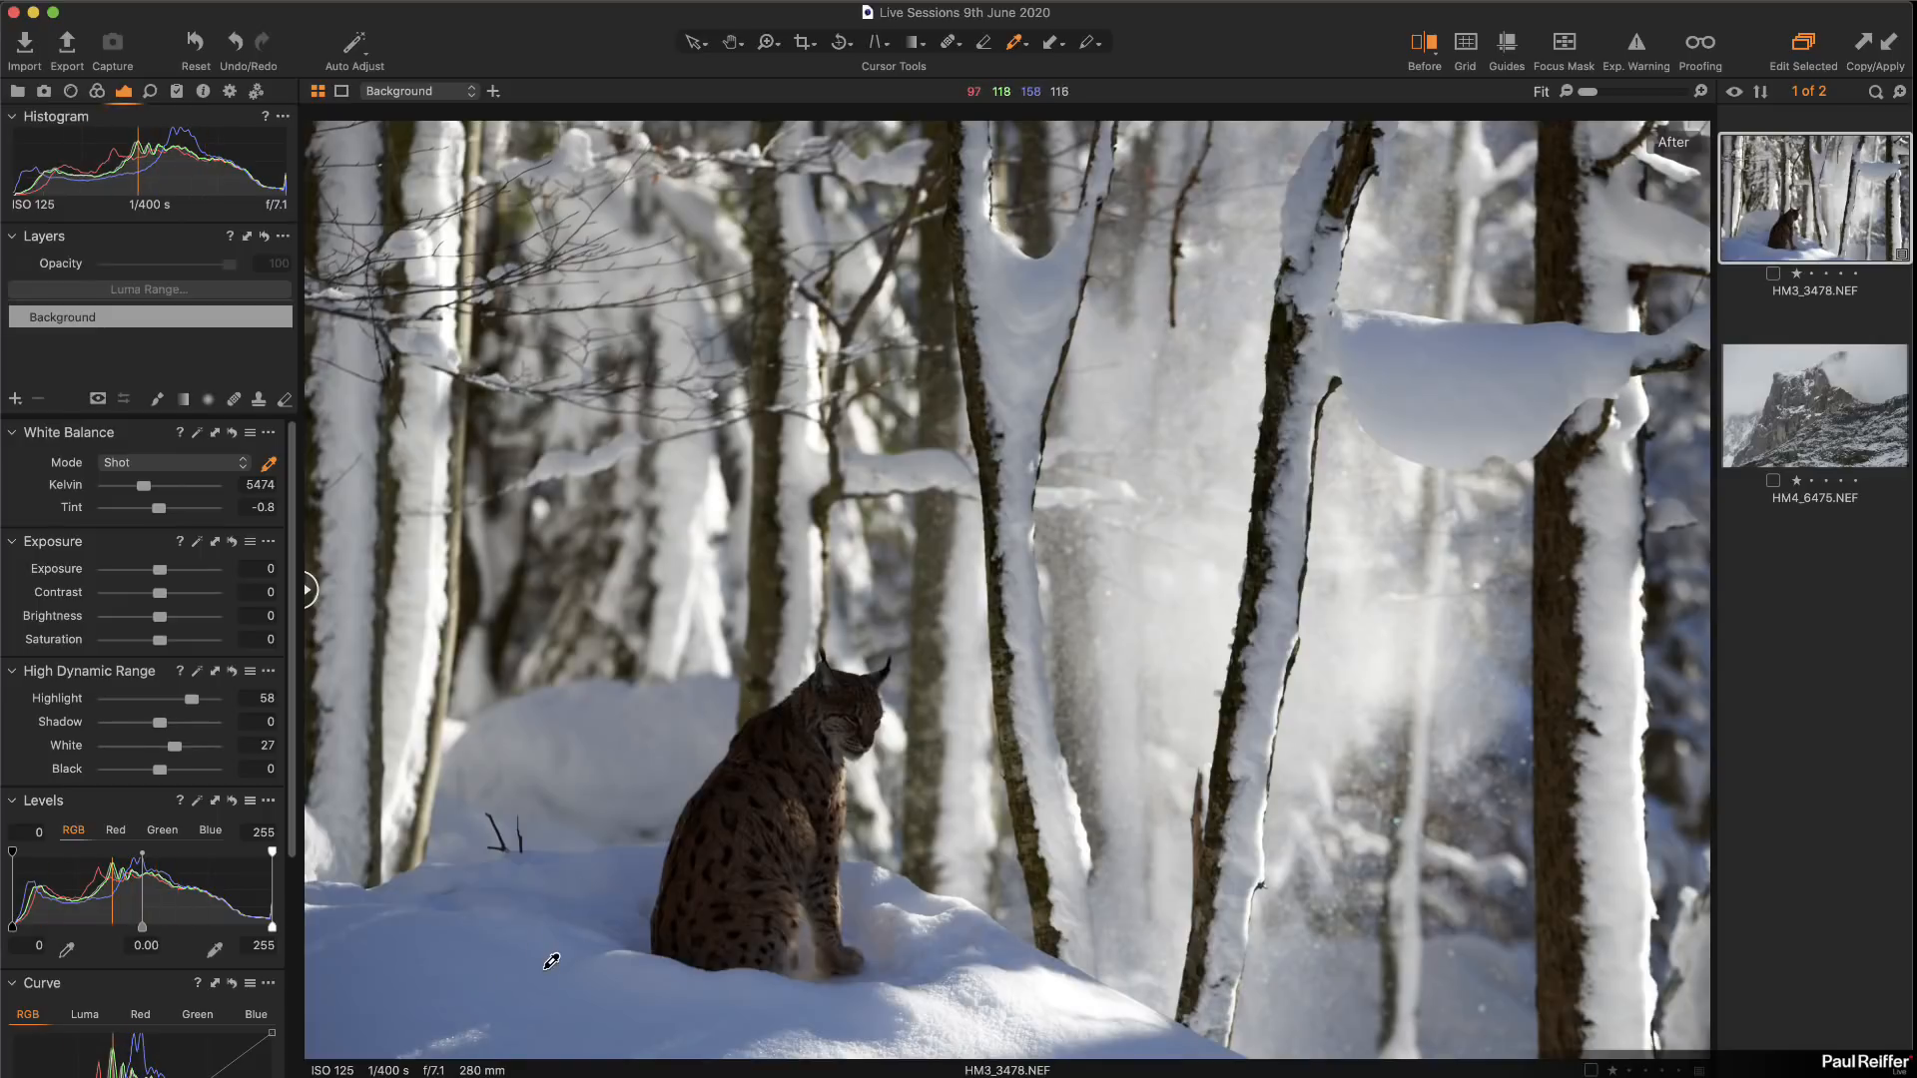
Step: Sample the shaded snow mound beside the lynx for a neutral white balance of Kelvin 5850 and Tint -0.7
left_click(608, 720)
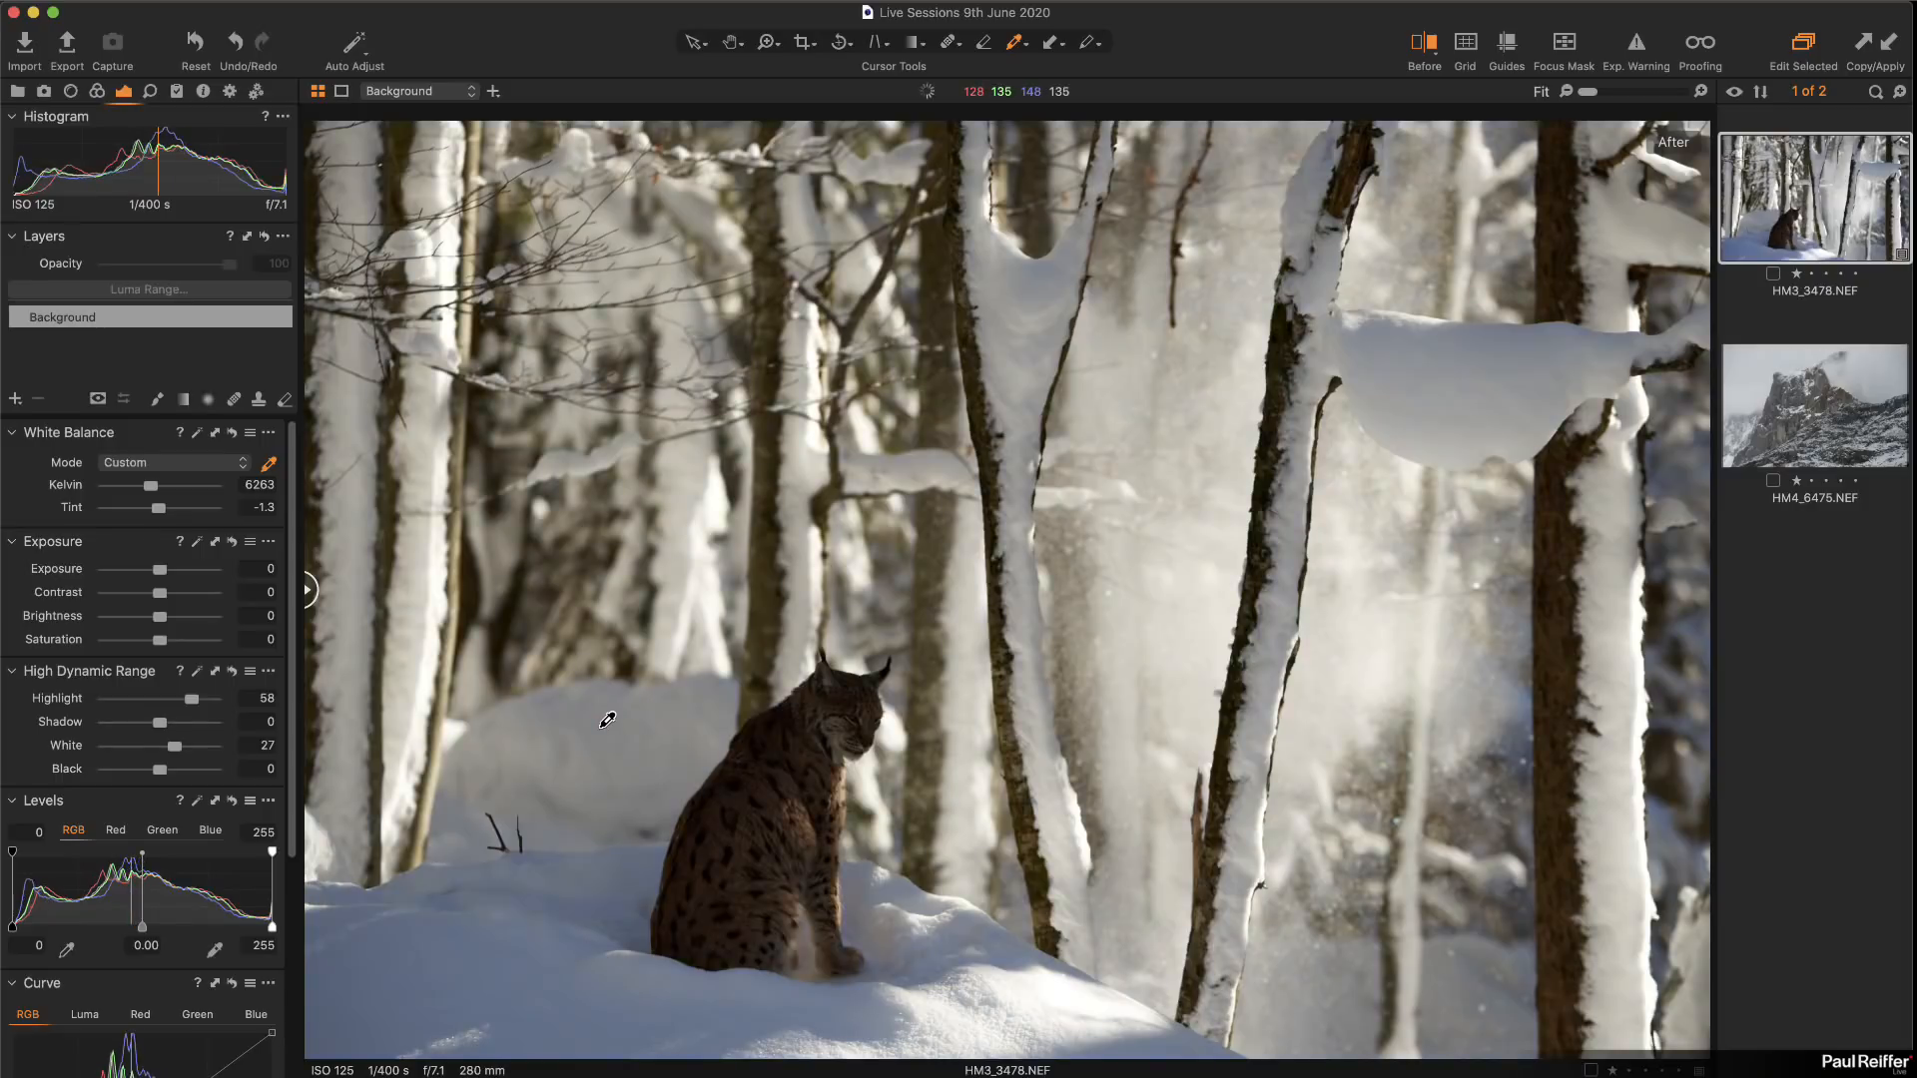
left_click(552, 754)
left_click(532, 758)
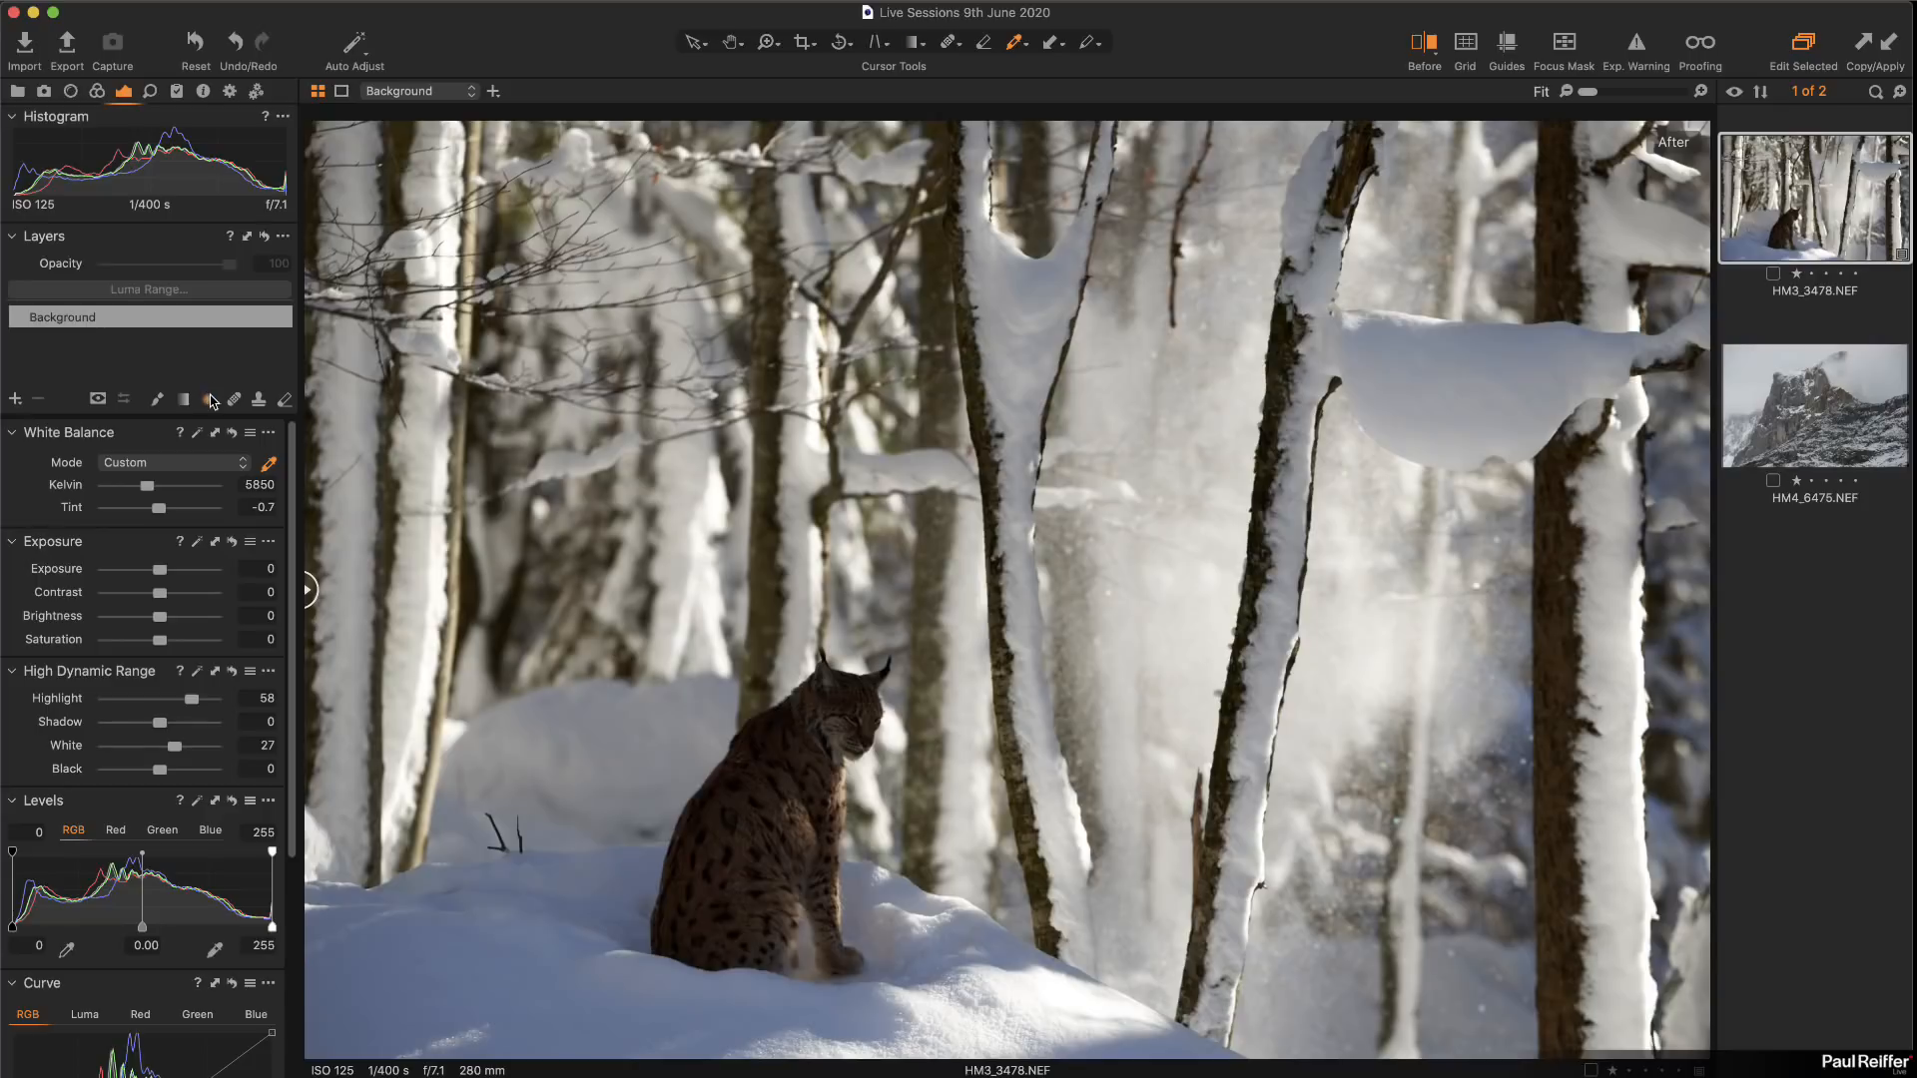
Step: Create a radial gradient mask with a soft falloff, rotate it diagonally and move it onto the lynx
left_click_drag(616, 745, 933, 888)
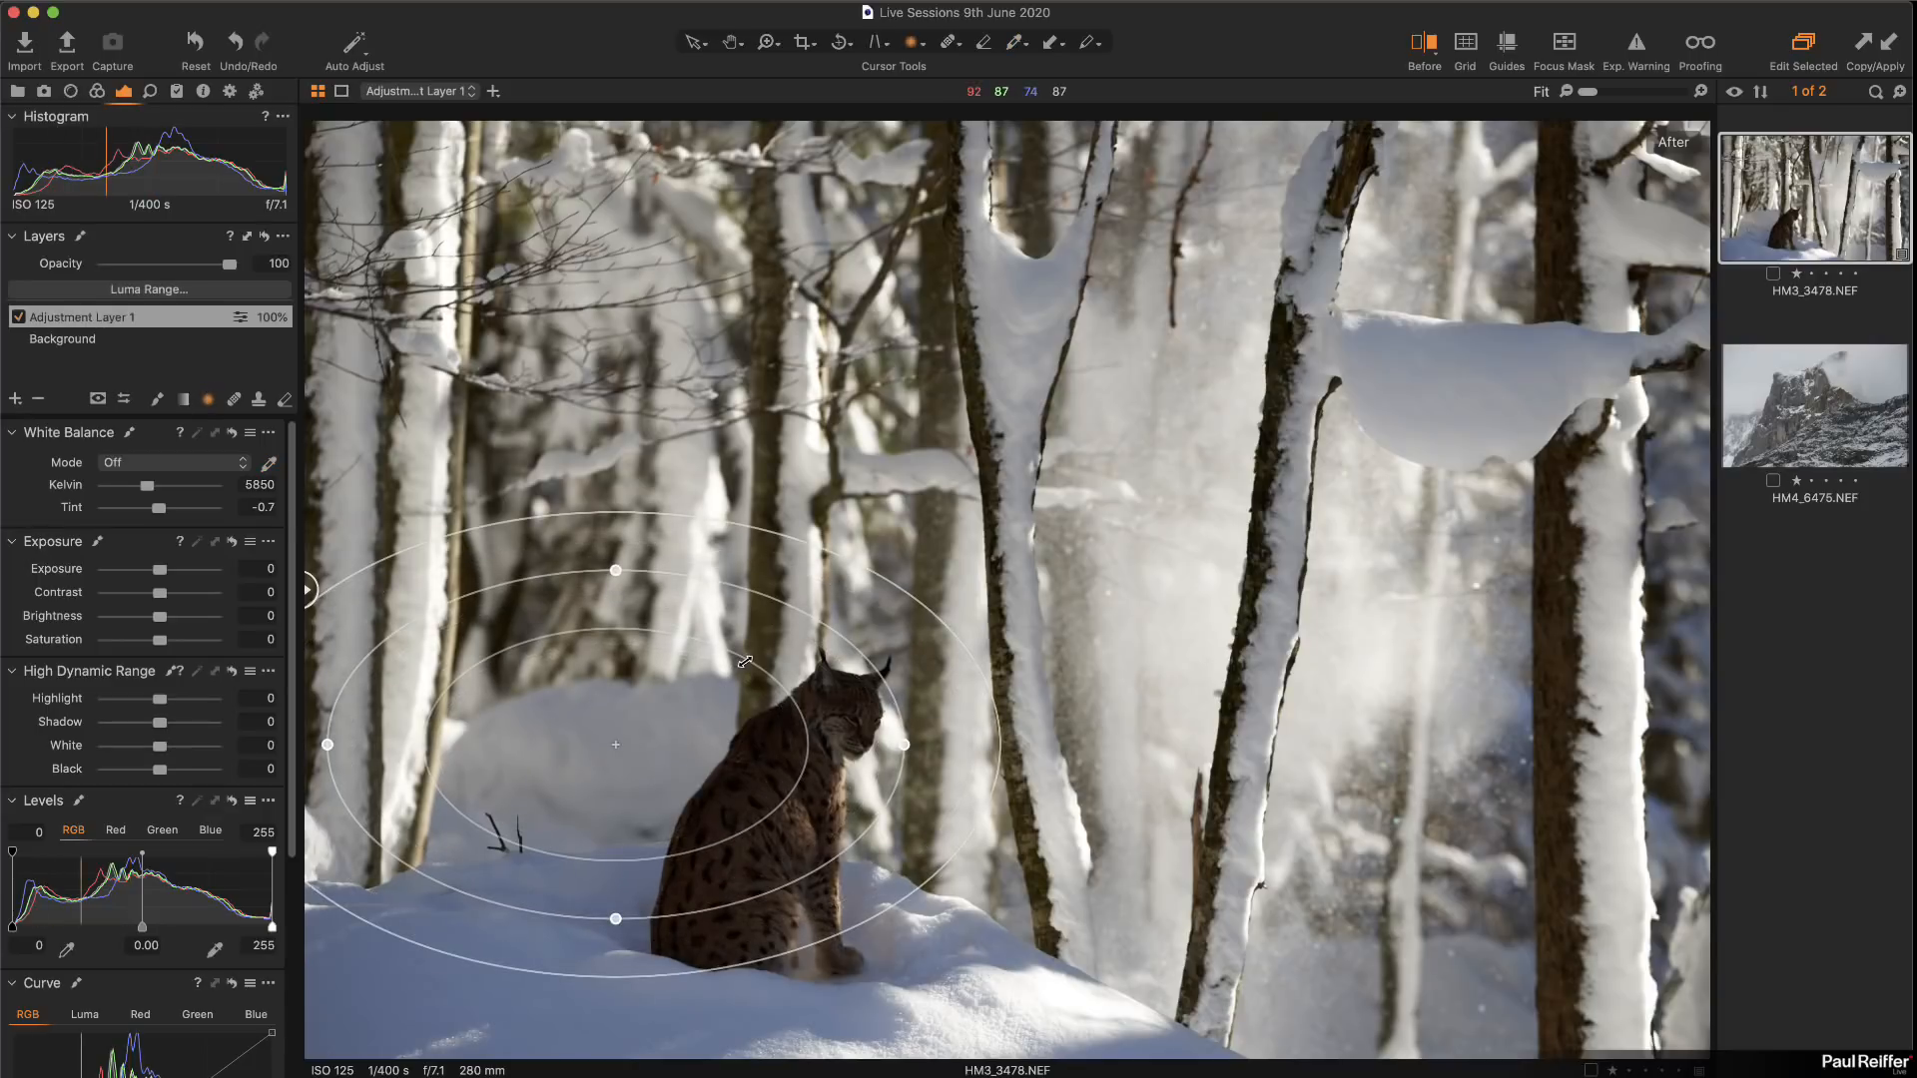
left_click_drag(745, 661, 615, 734)
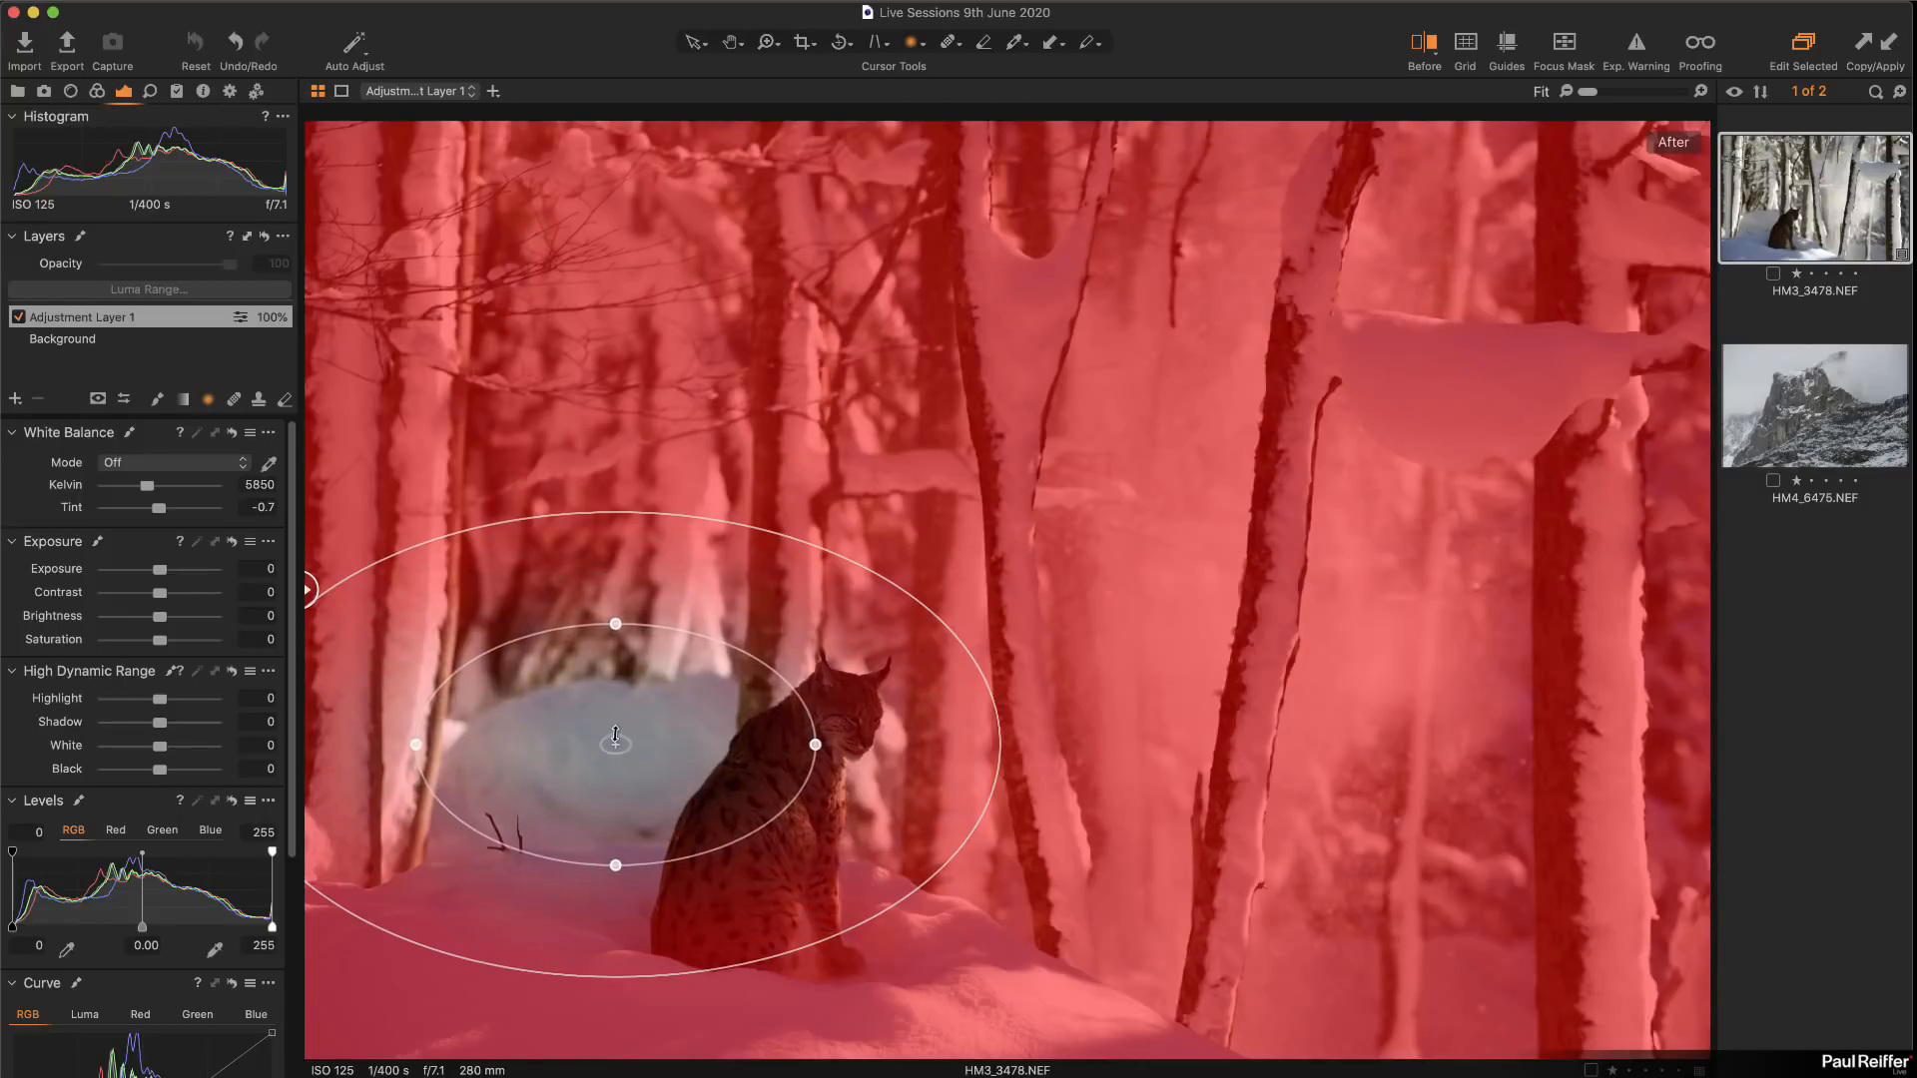
left_click_drag(804, 699, 806, 792)
left_click_drag(606, 774, 764, 815)
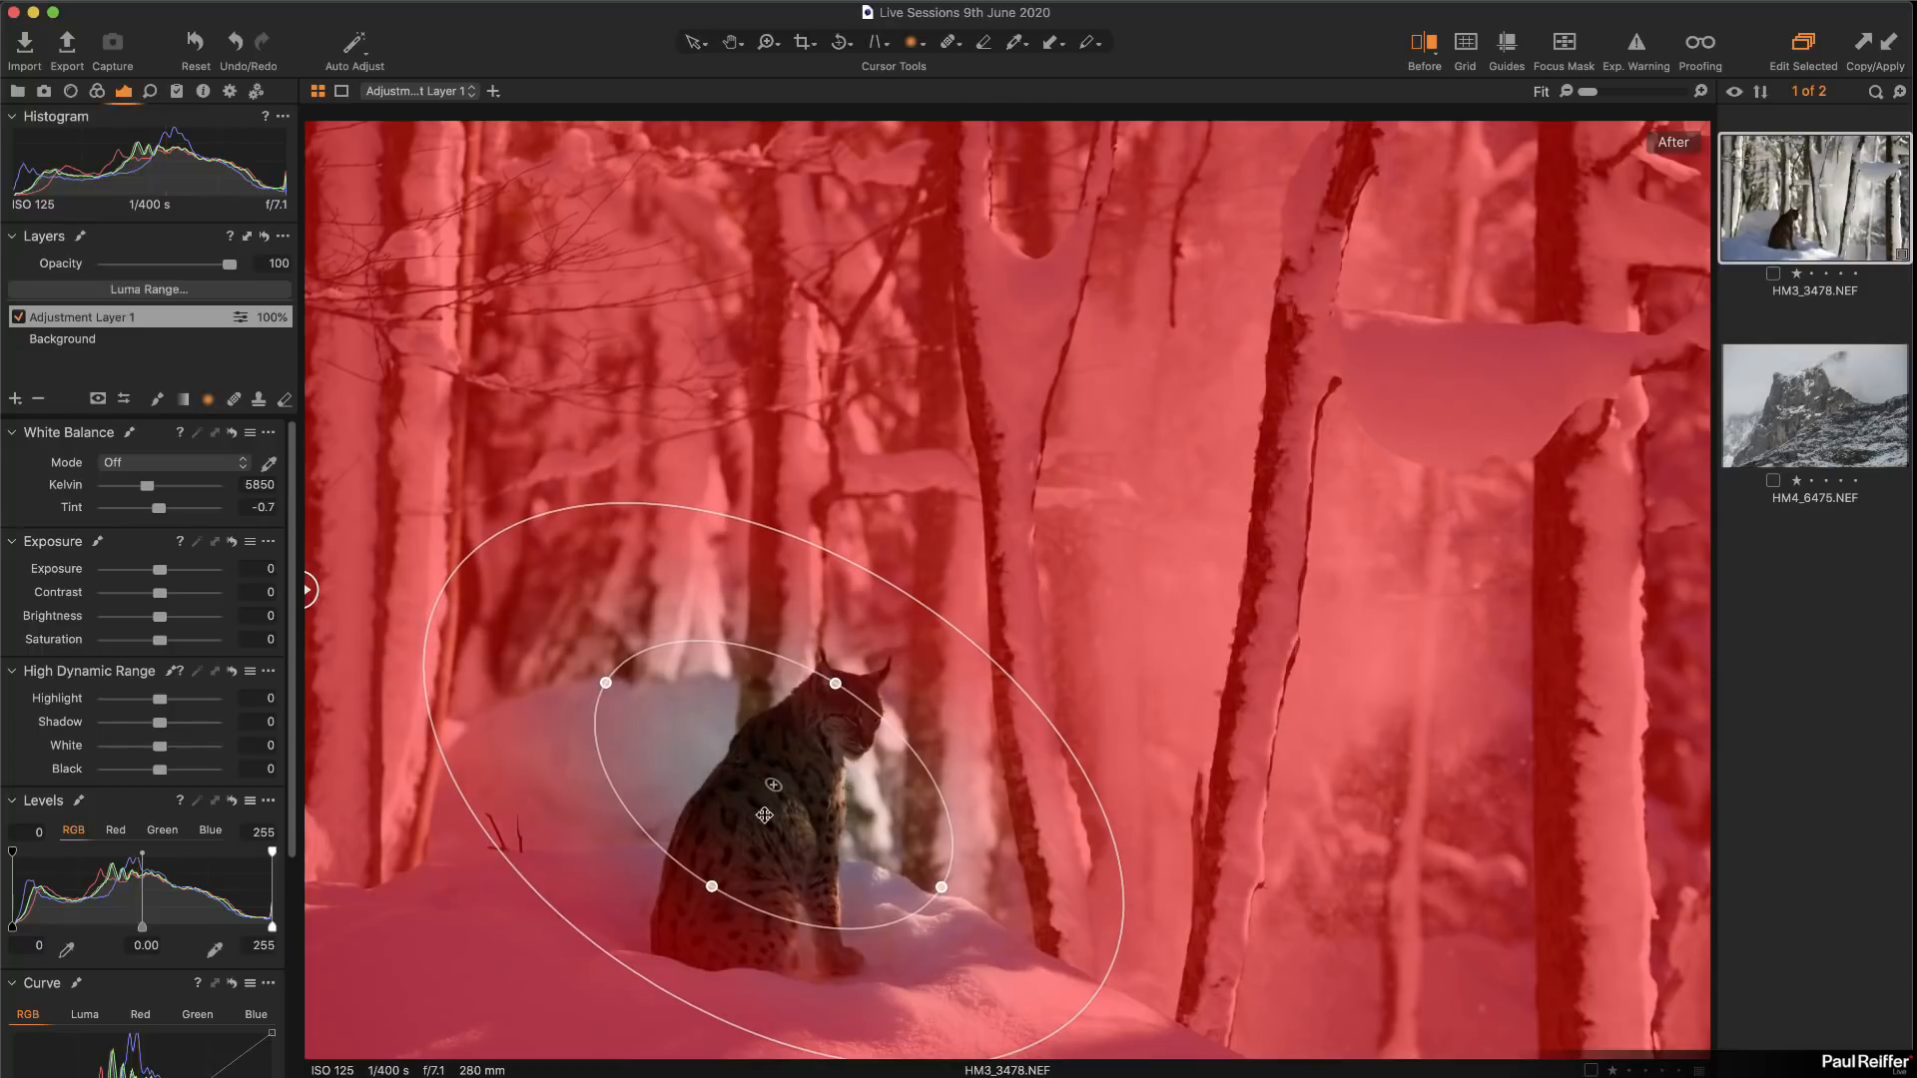
Step: Enlarge and reposition the radial mask around the lynx and nearby snow, and check its coverage with the mask overlay on and off
left_click_drag(712, 886, 664, 965)
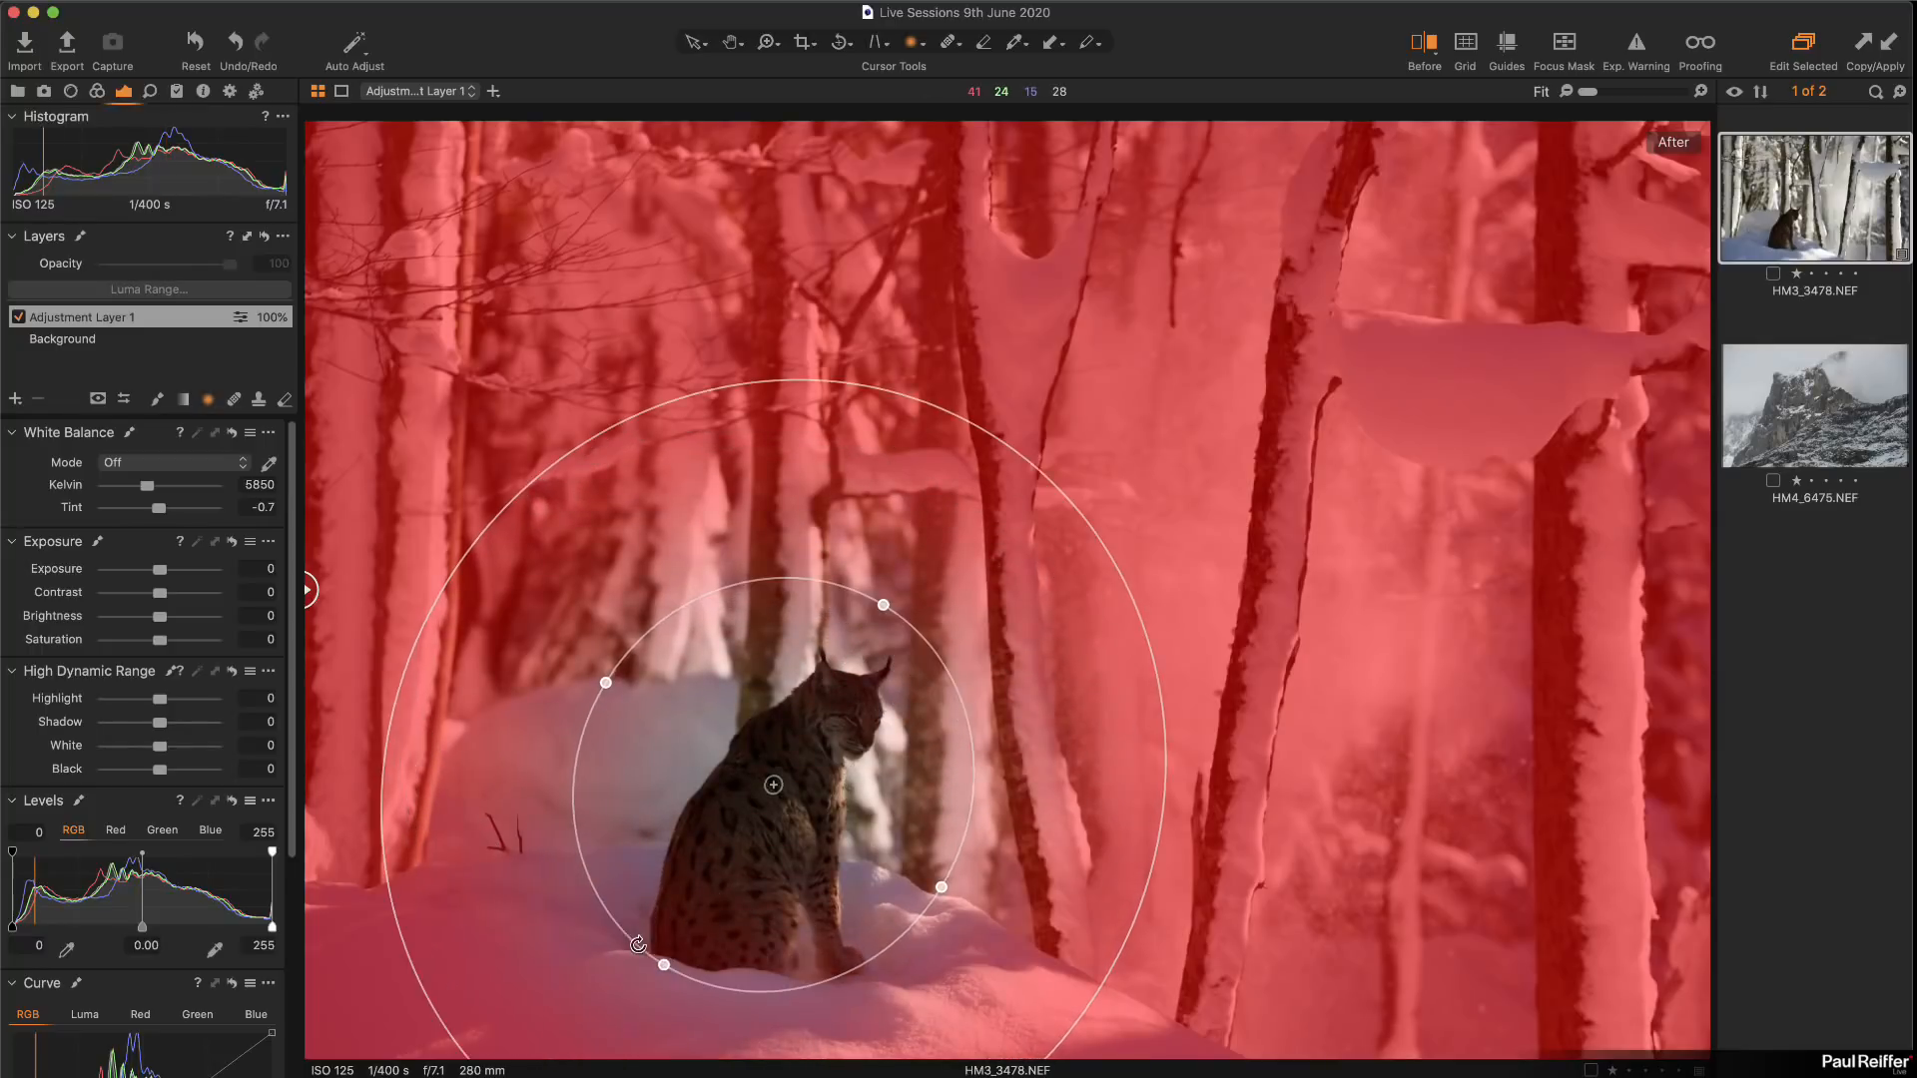
left_click_drag(849, 797, 830, 844)
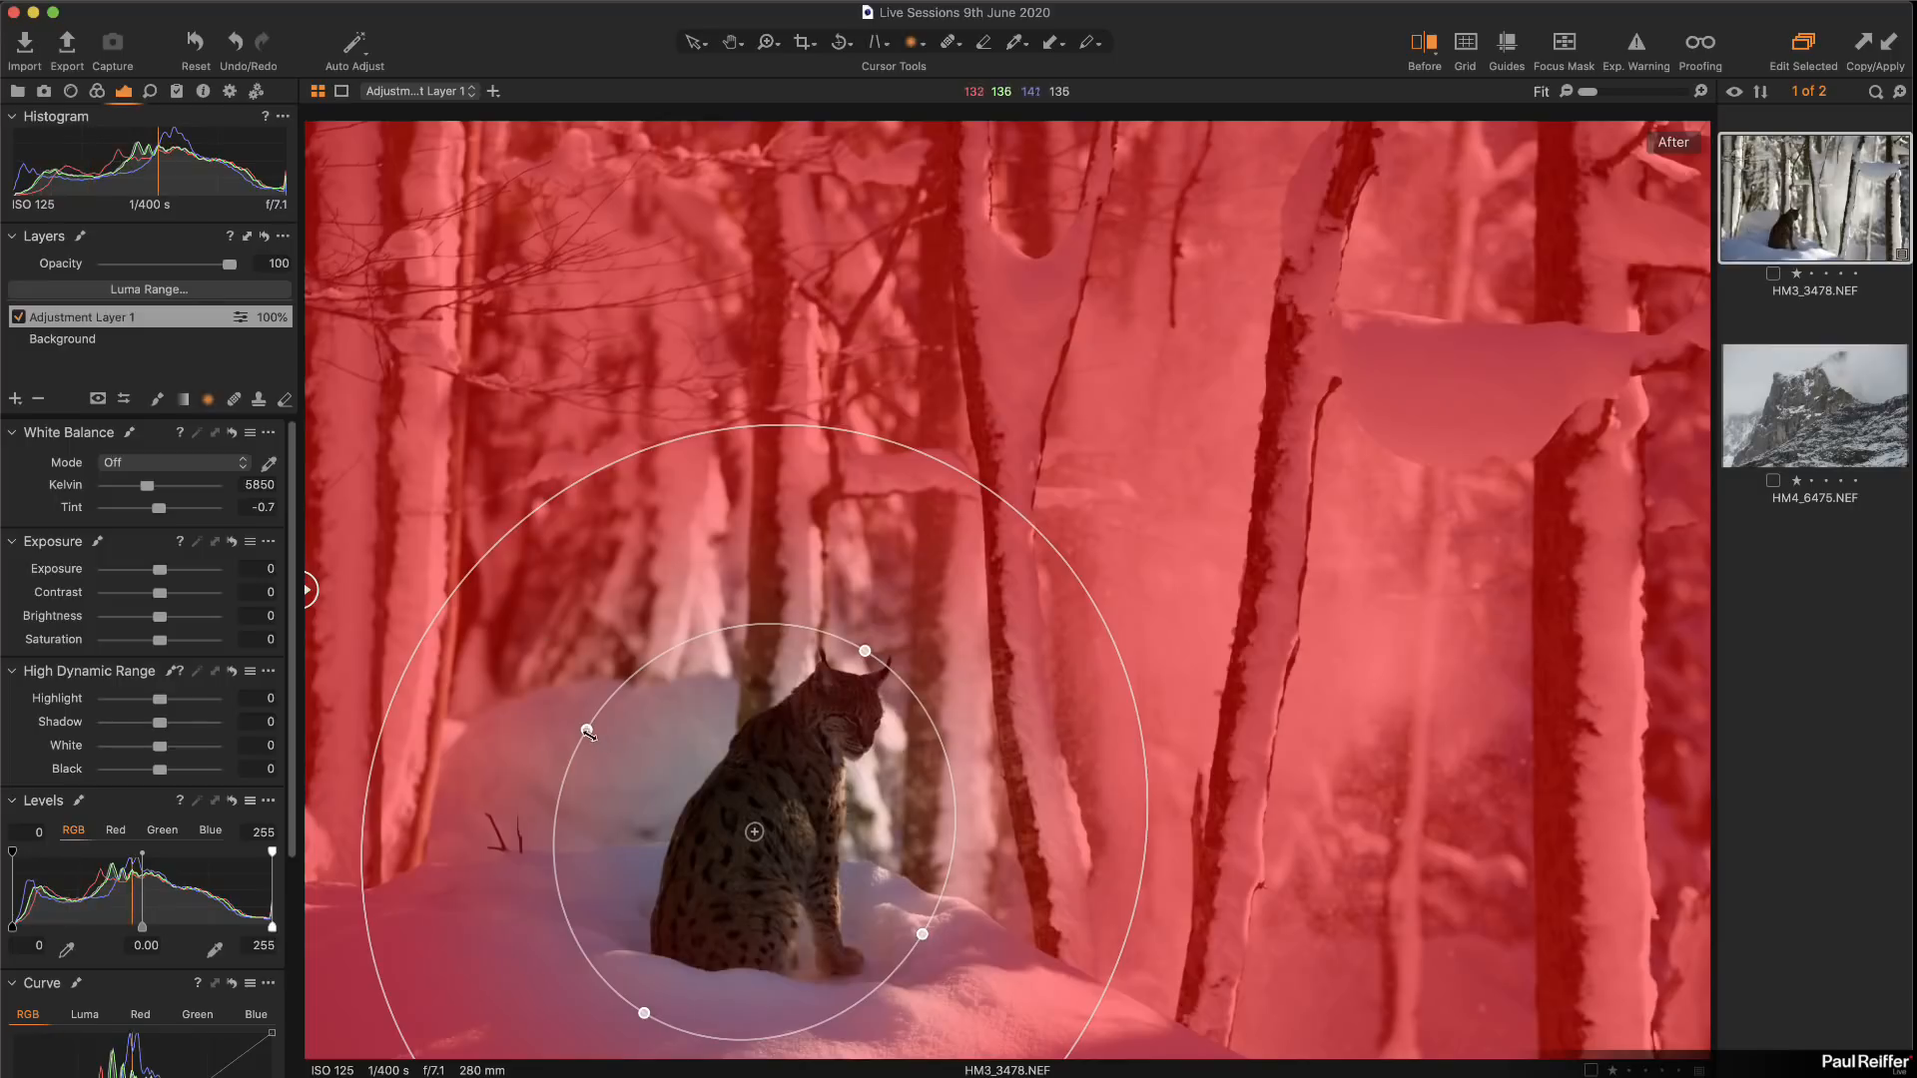
left_click_drag(588, 732, 465, 656)
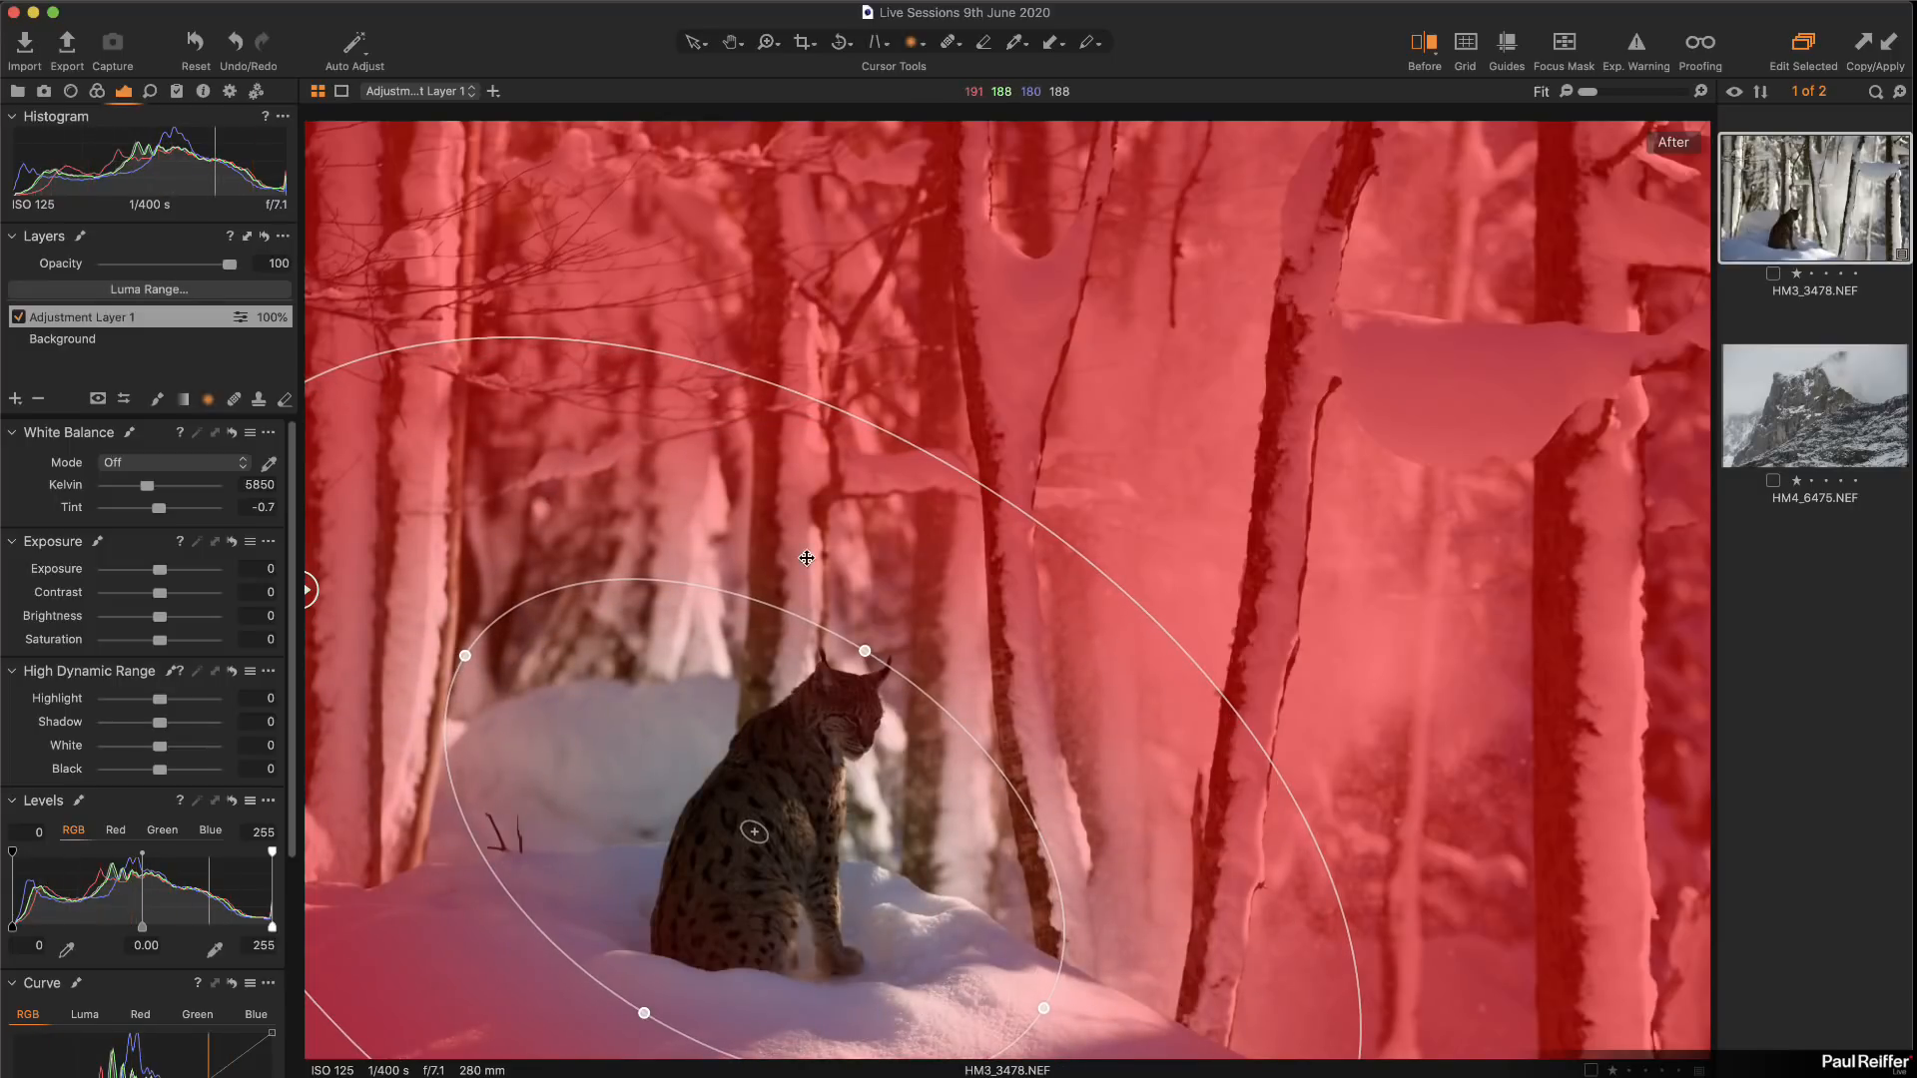
key("m")
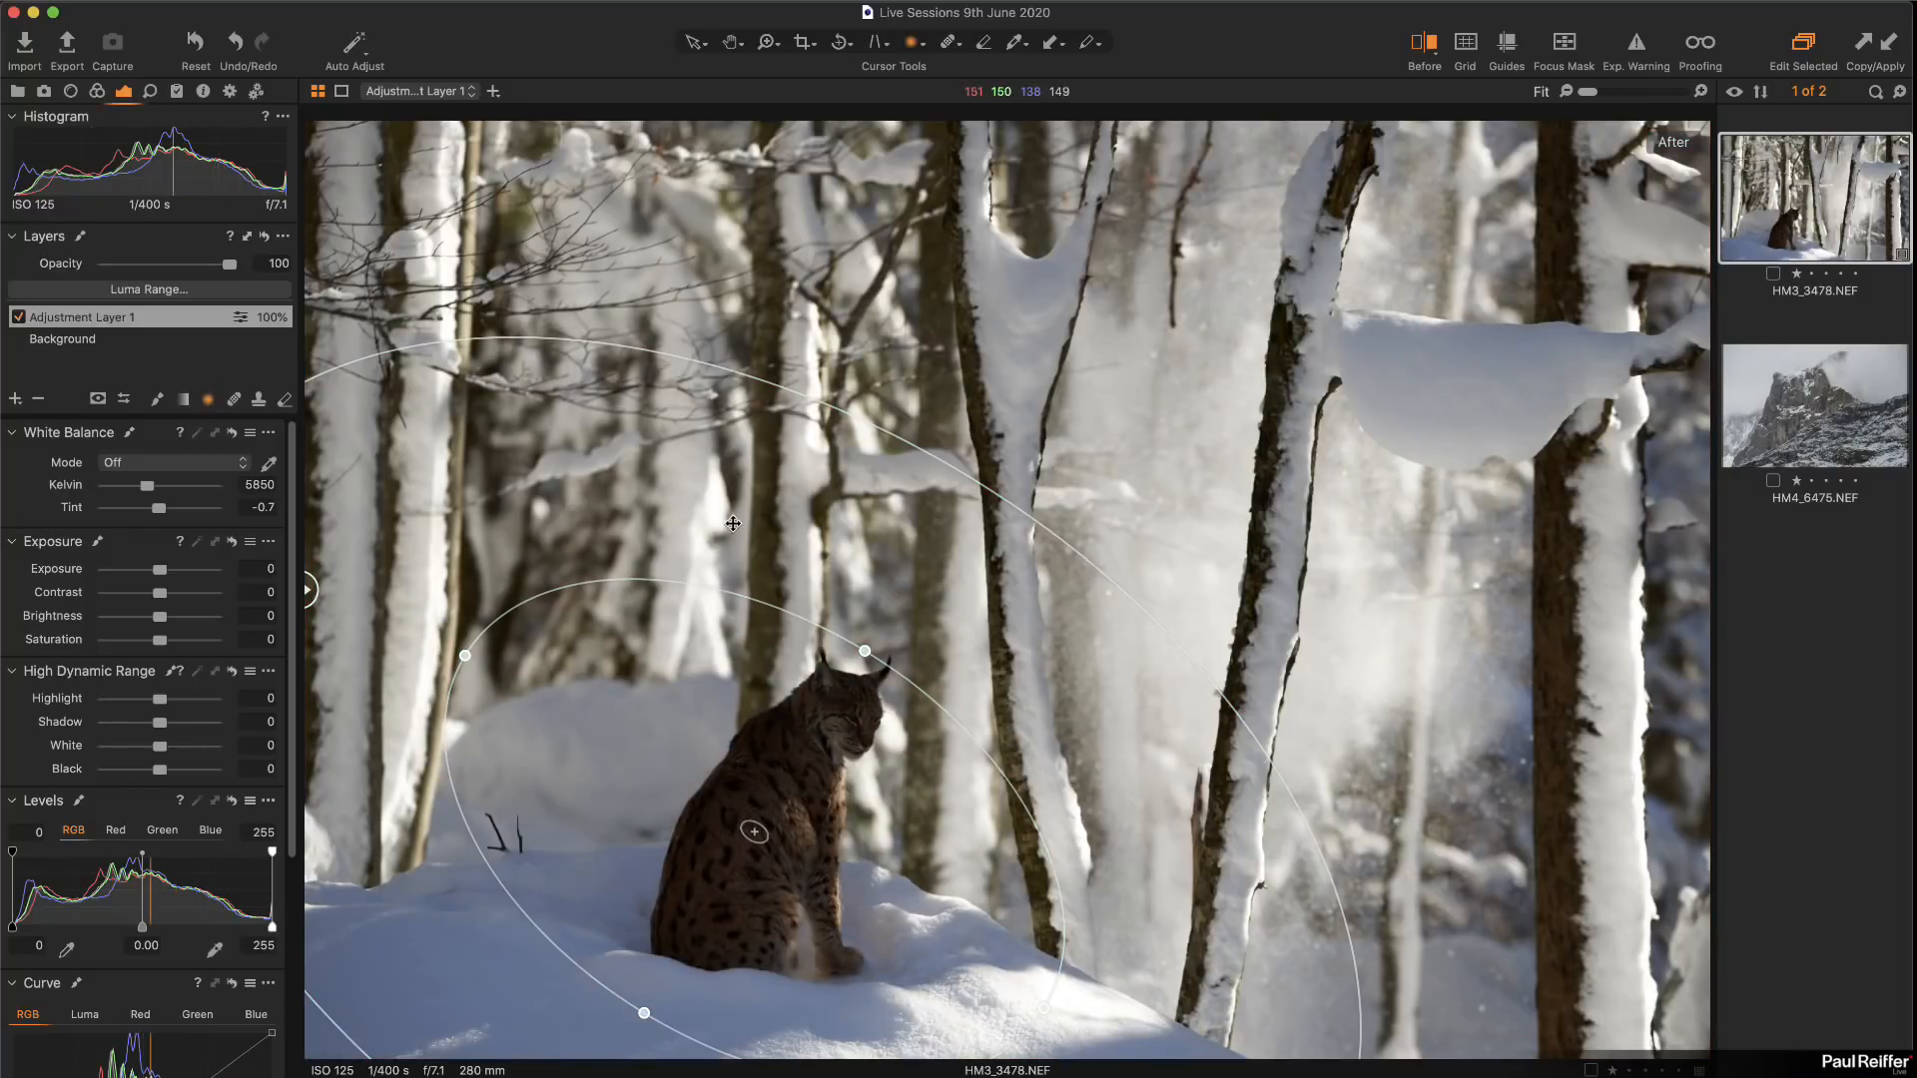
key("m")
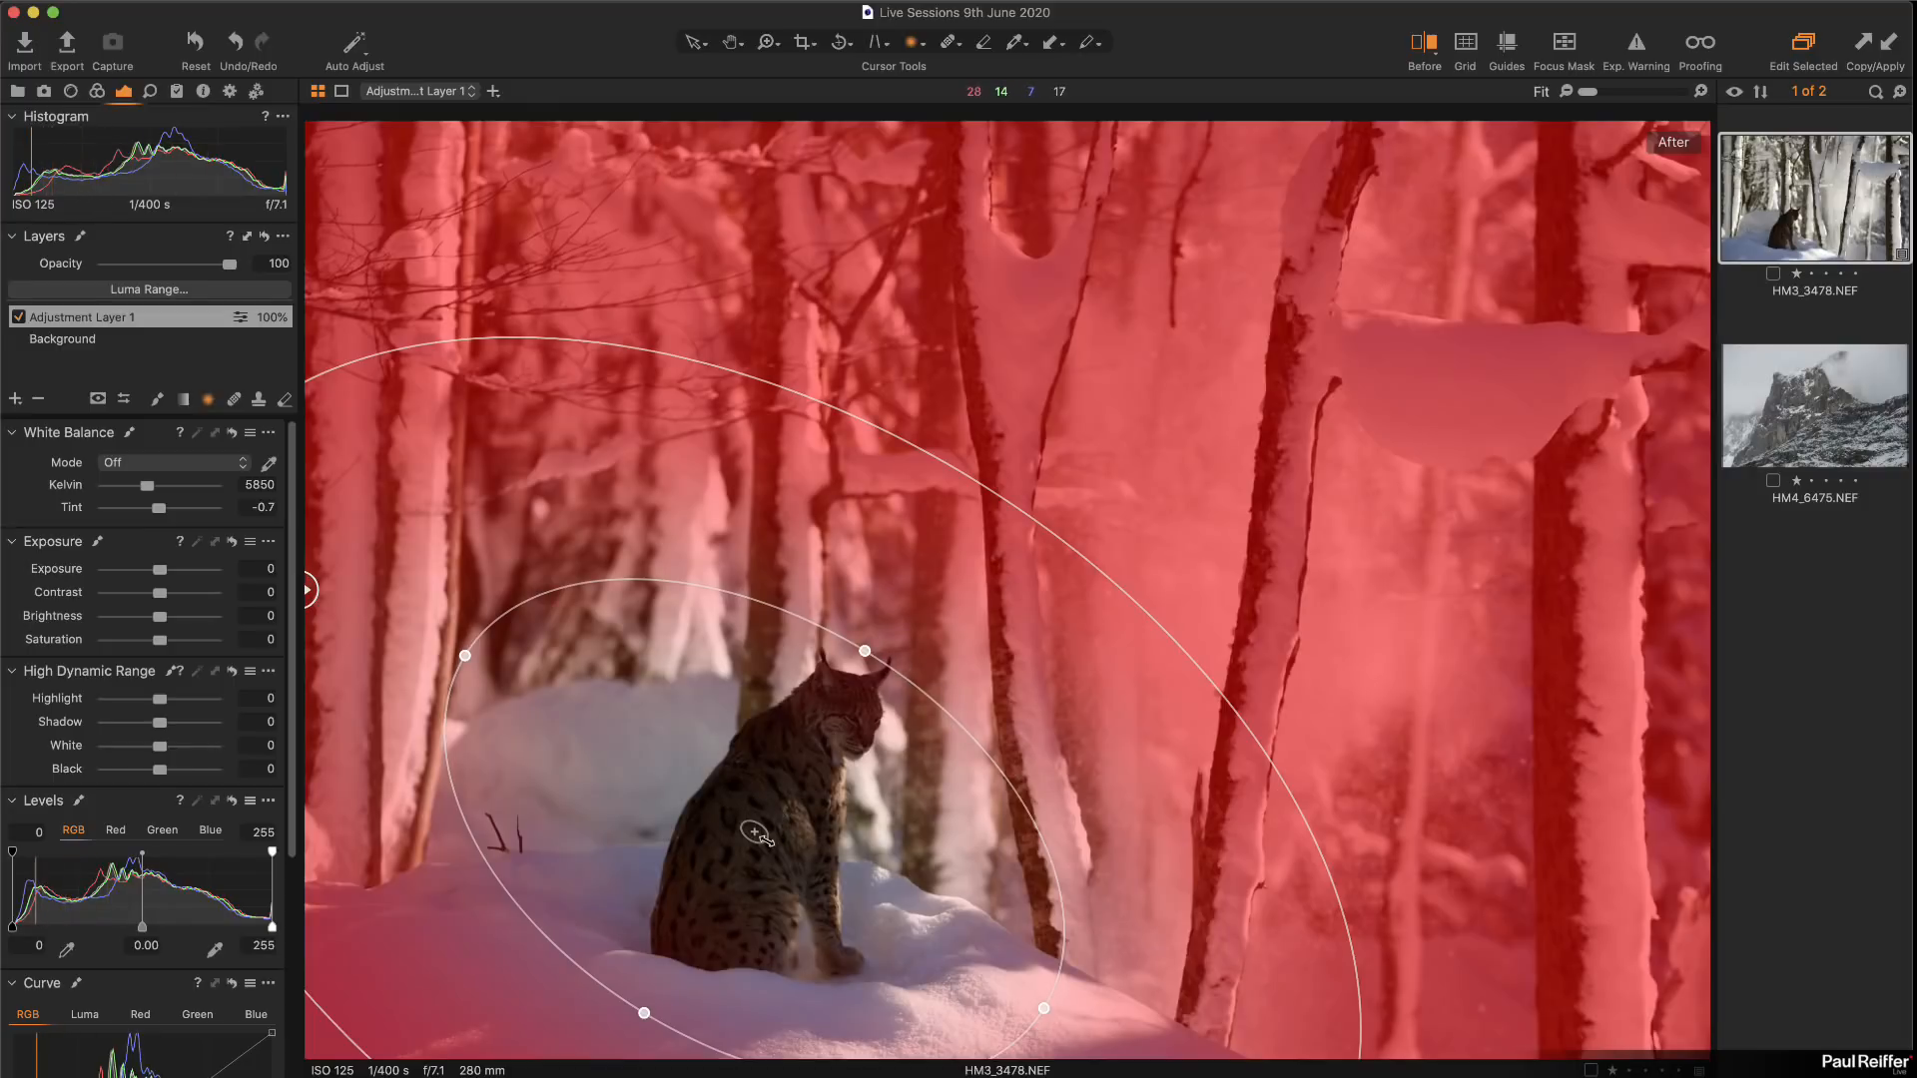
key("m")
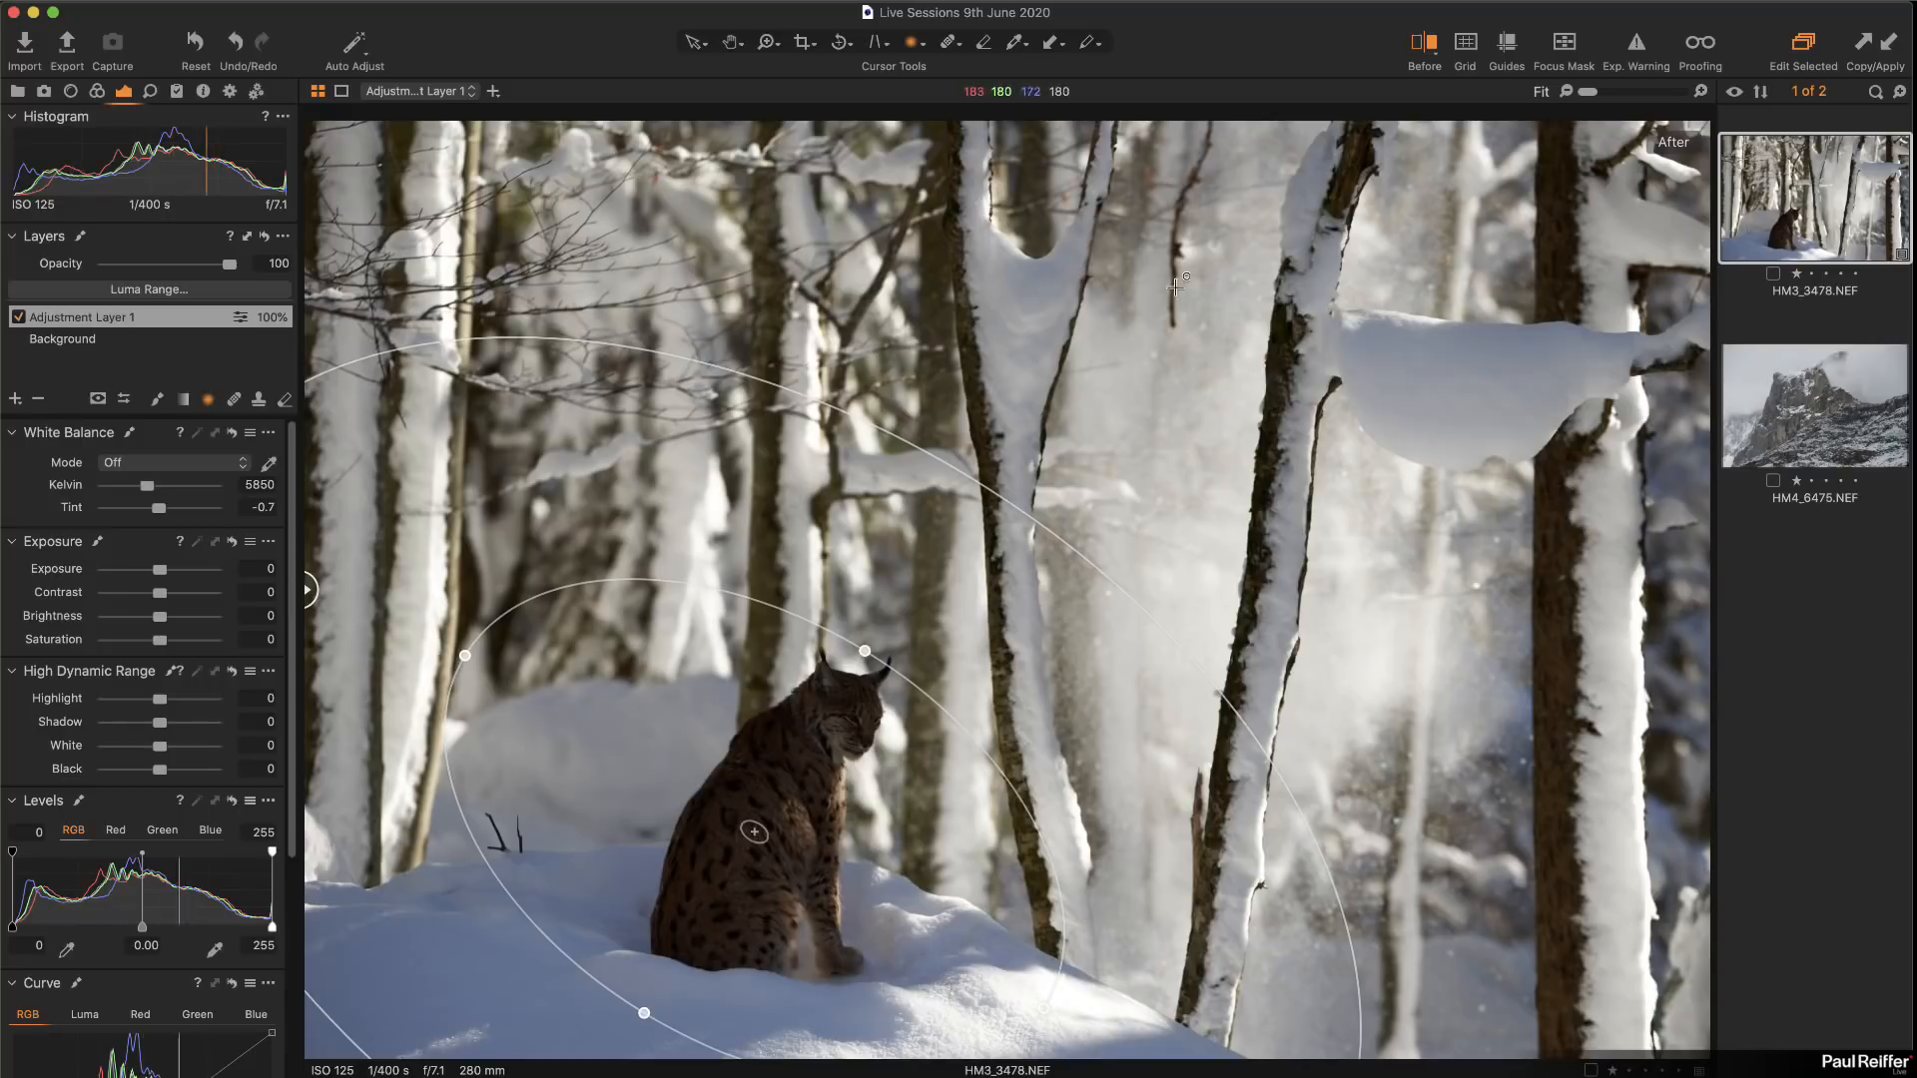
Step: On the lynx's radial layer, set Clarity to 51 and Structure to 69, compare without them, and raise Brightness to 11
scroll(128, 613, "down", 8)
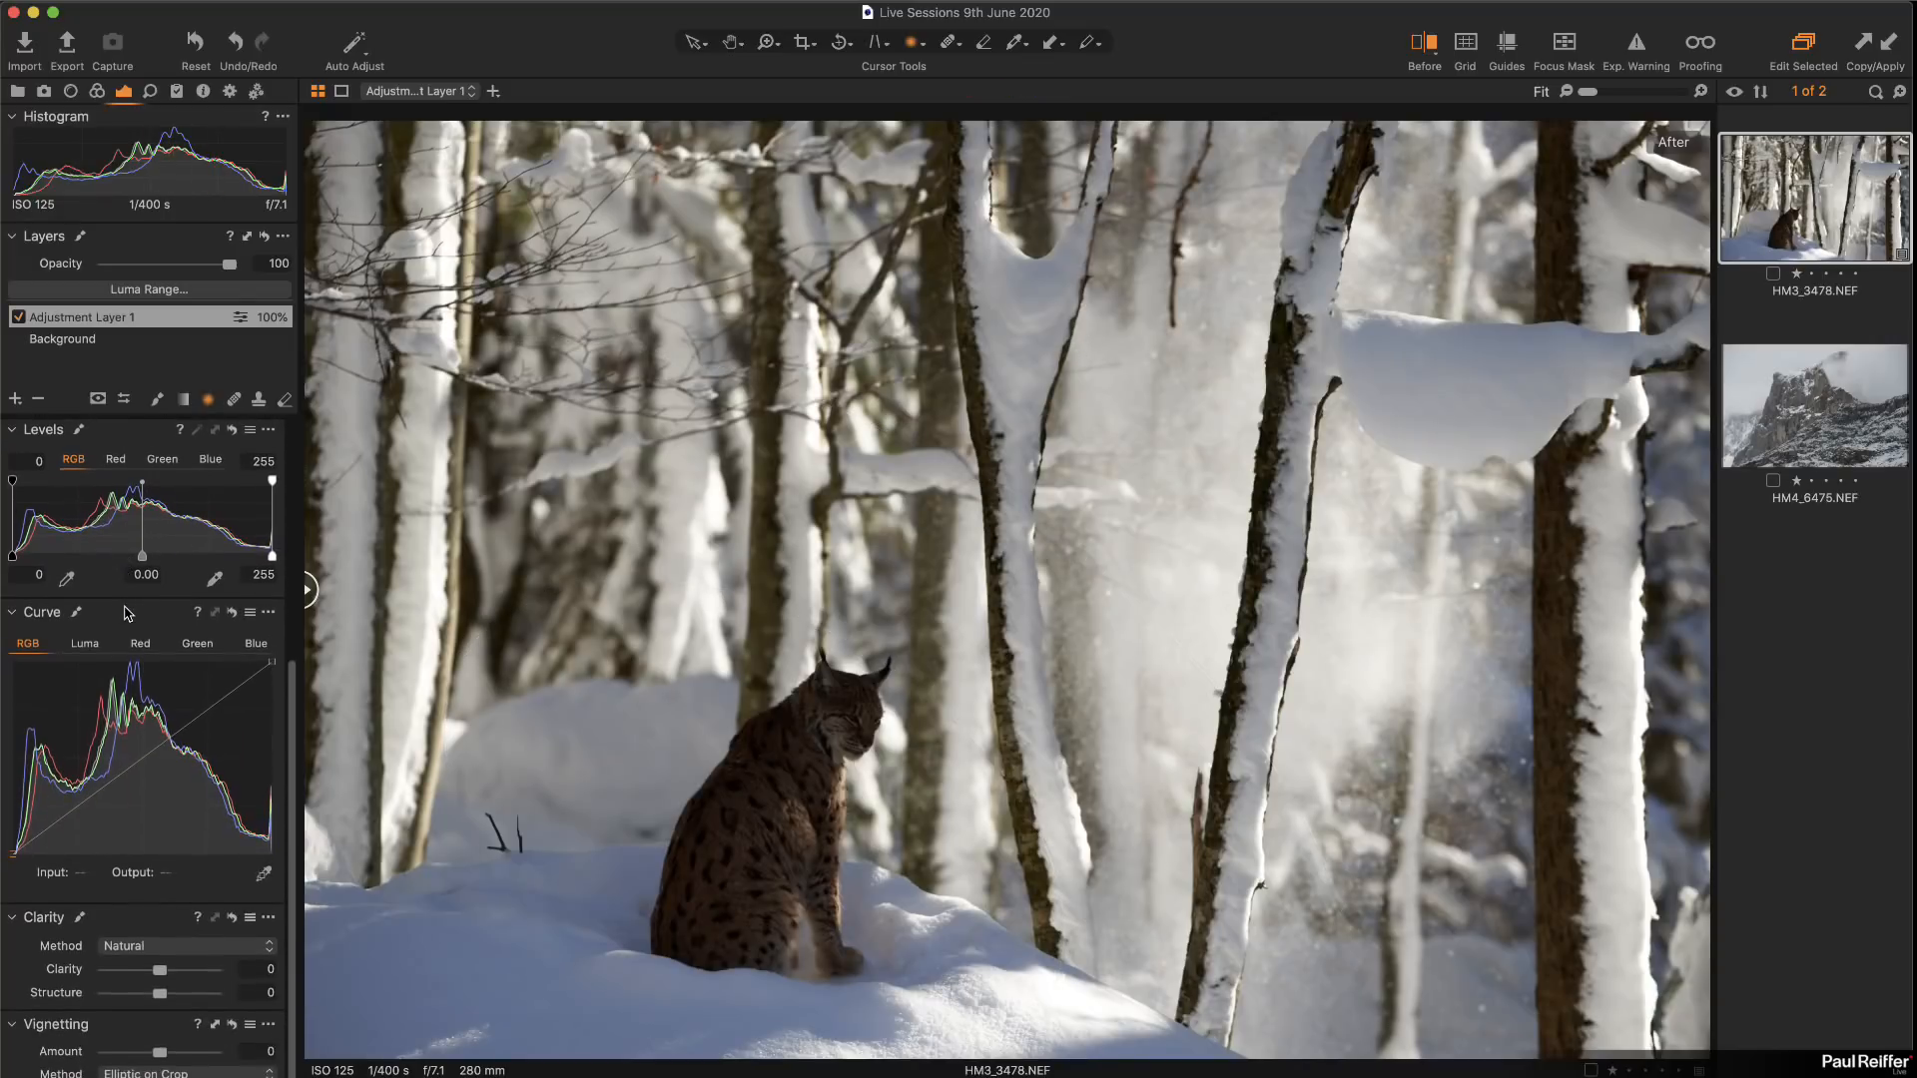
left_click_drag(166, 977, 198, 999)
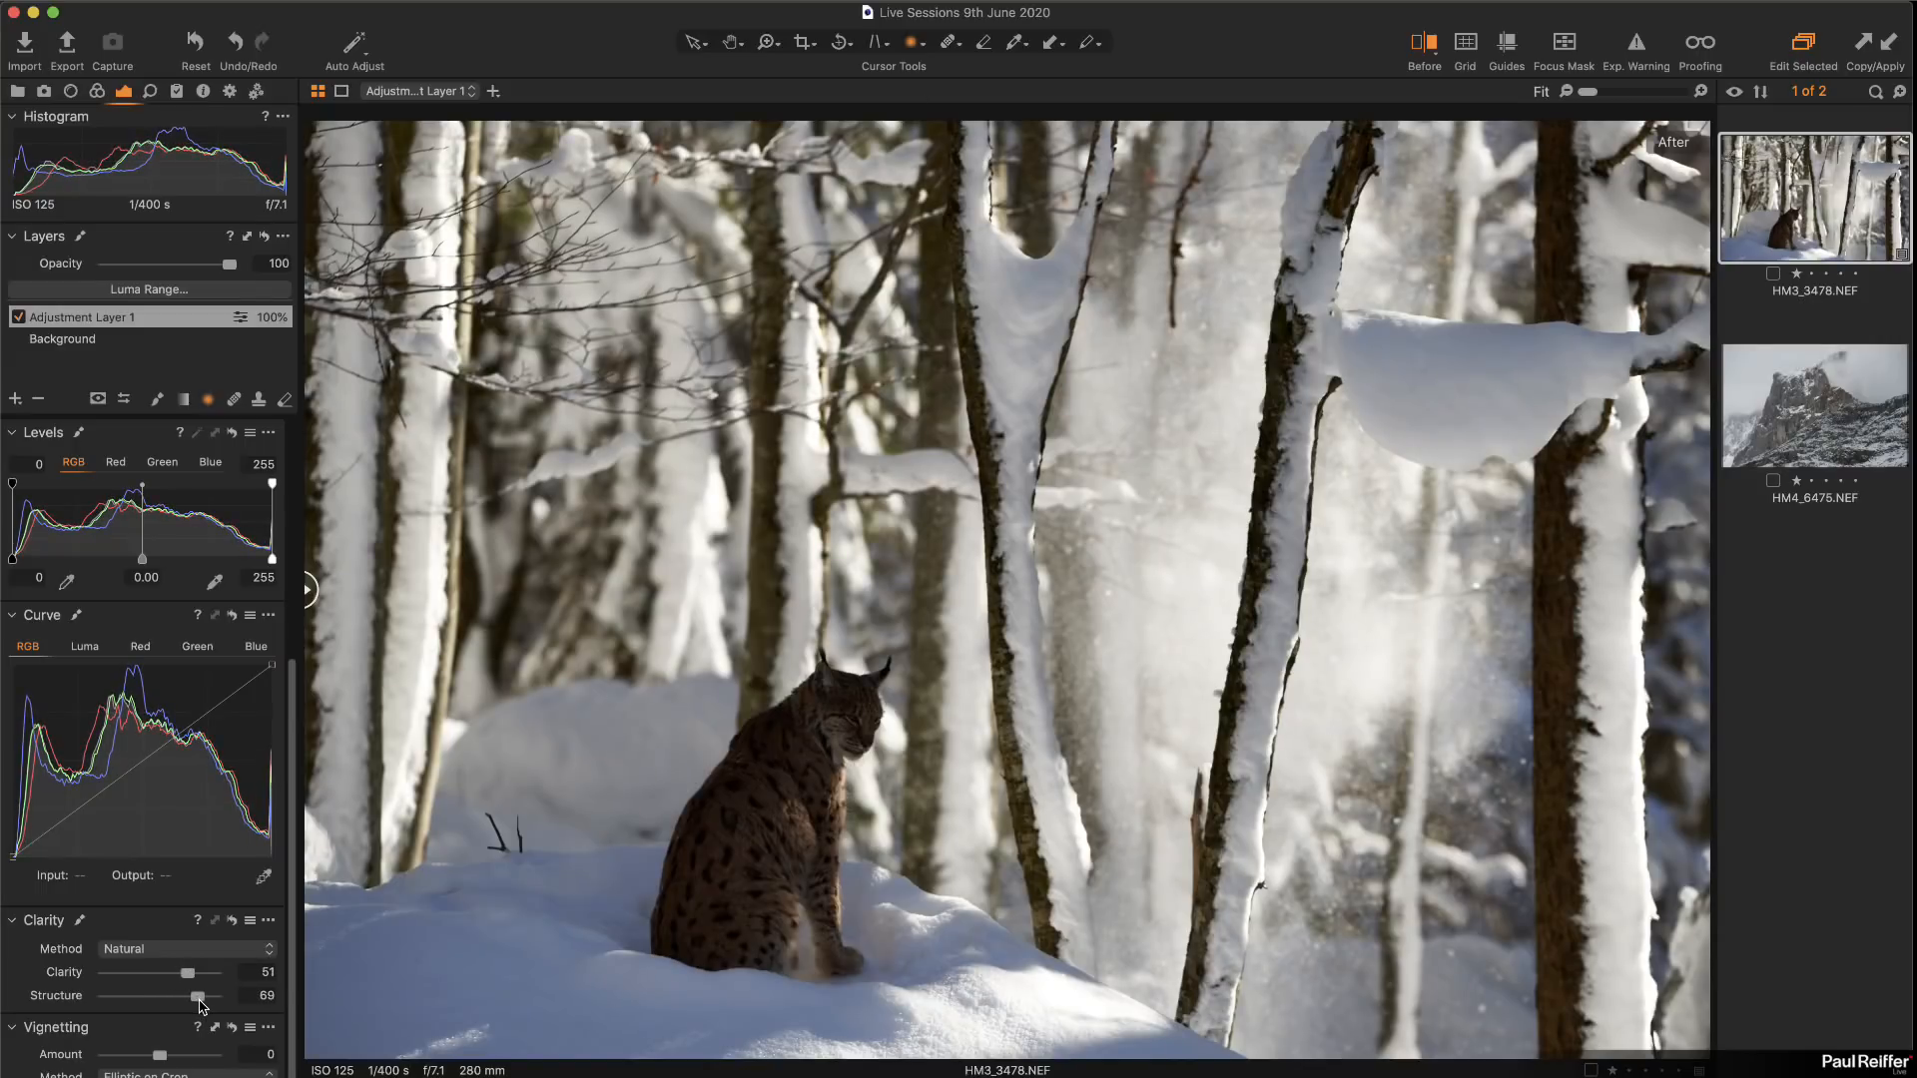
left_click(233, 922)
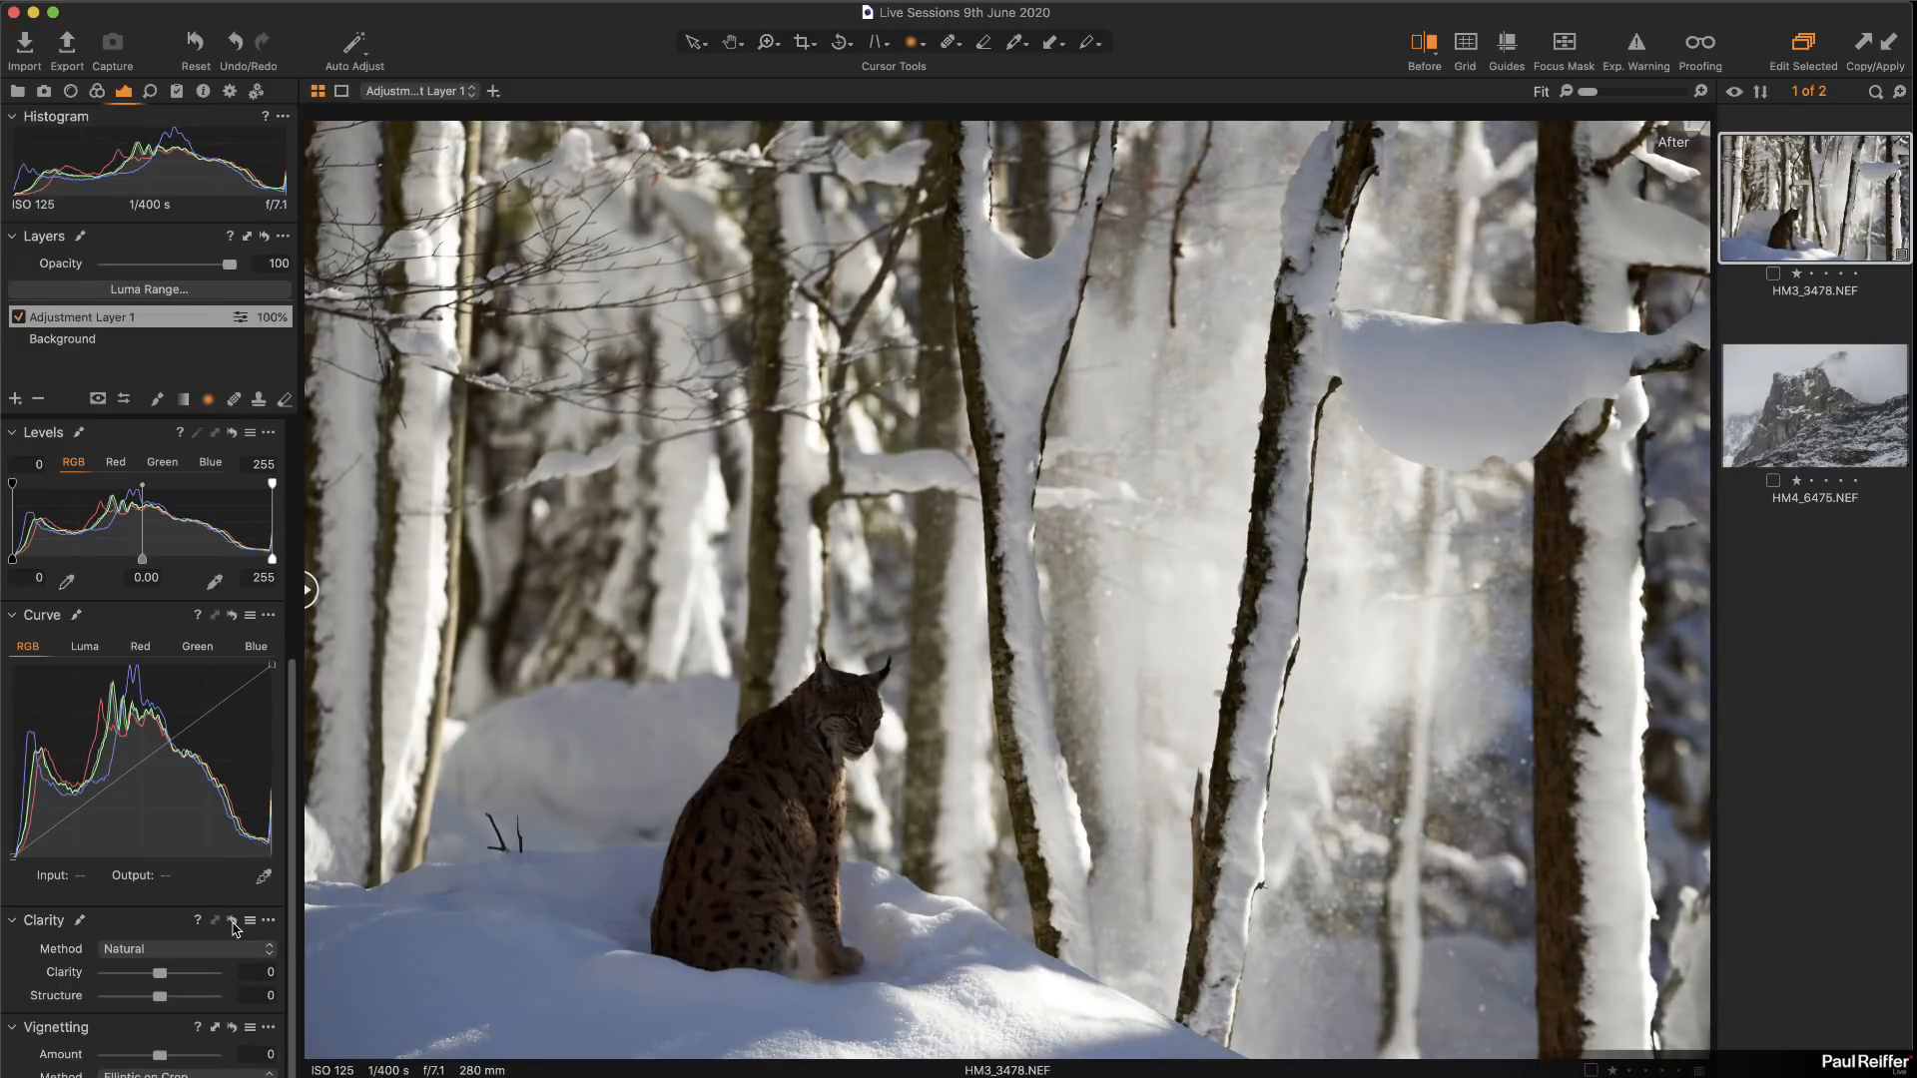
left_click(233, 925)
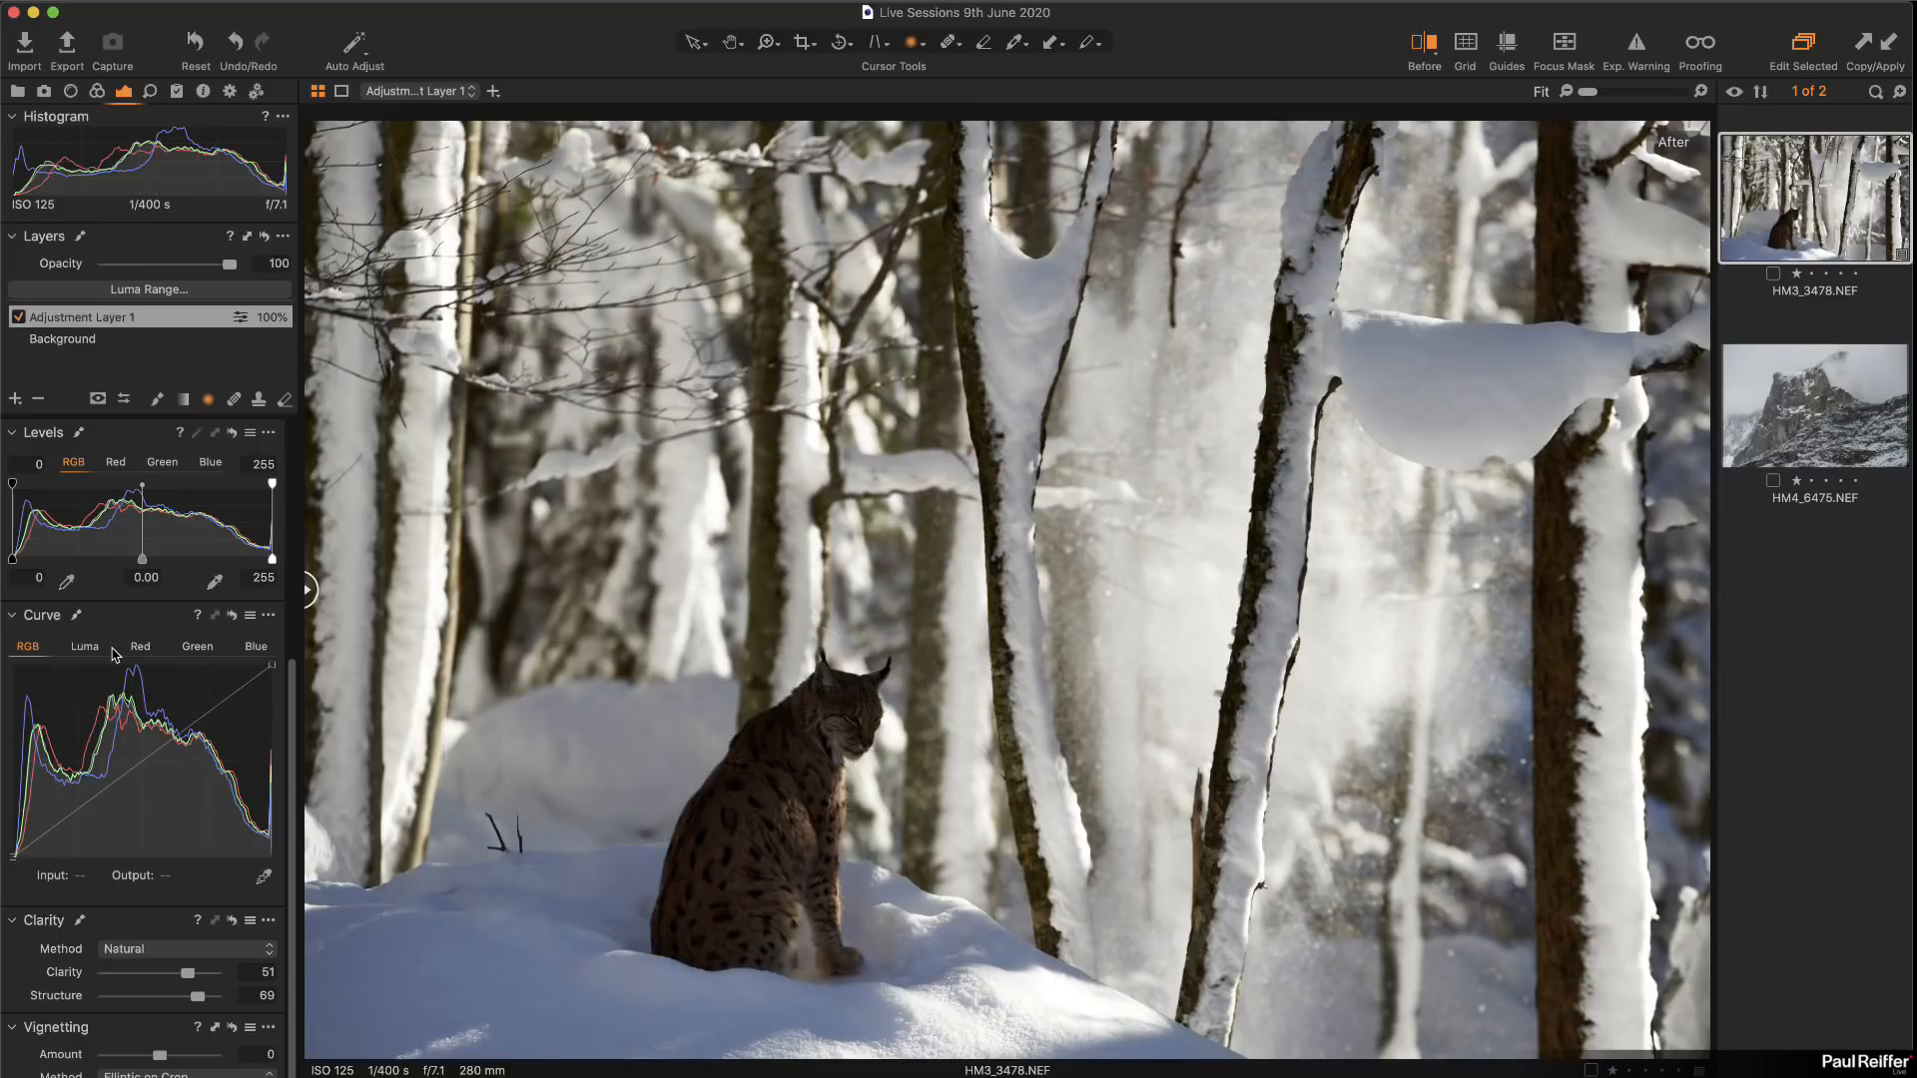
scroll(115, 655, "up", 6)
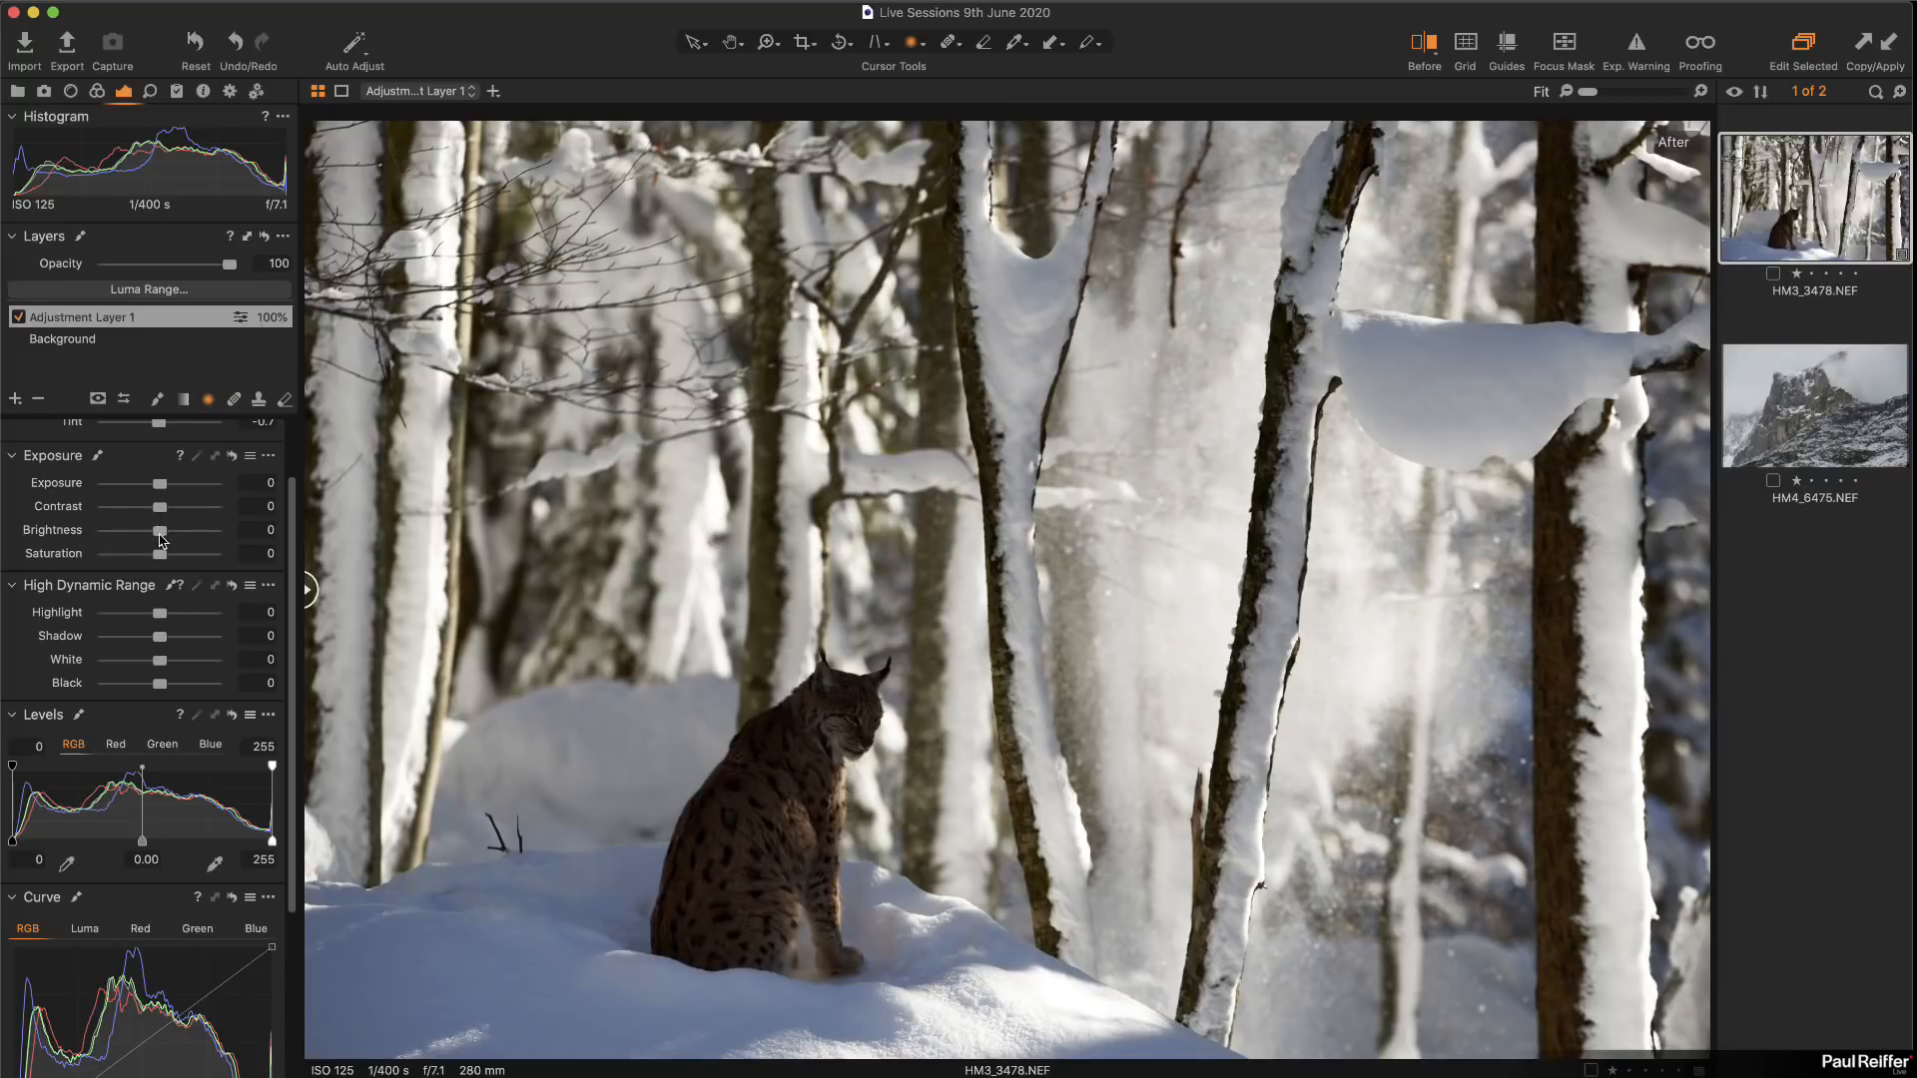
left_click_drag(165, 536, 171, 539)
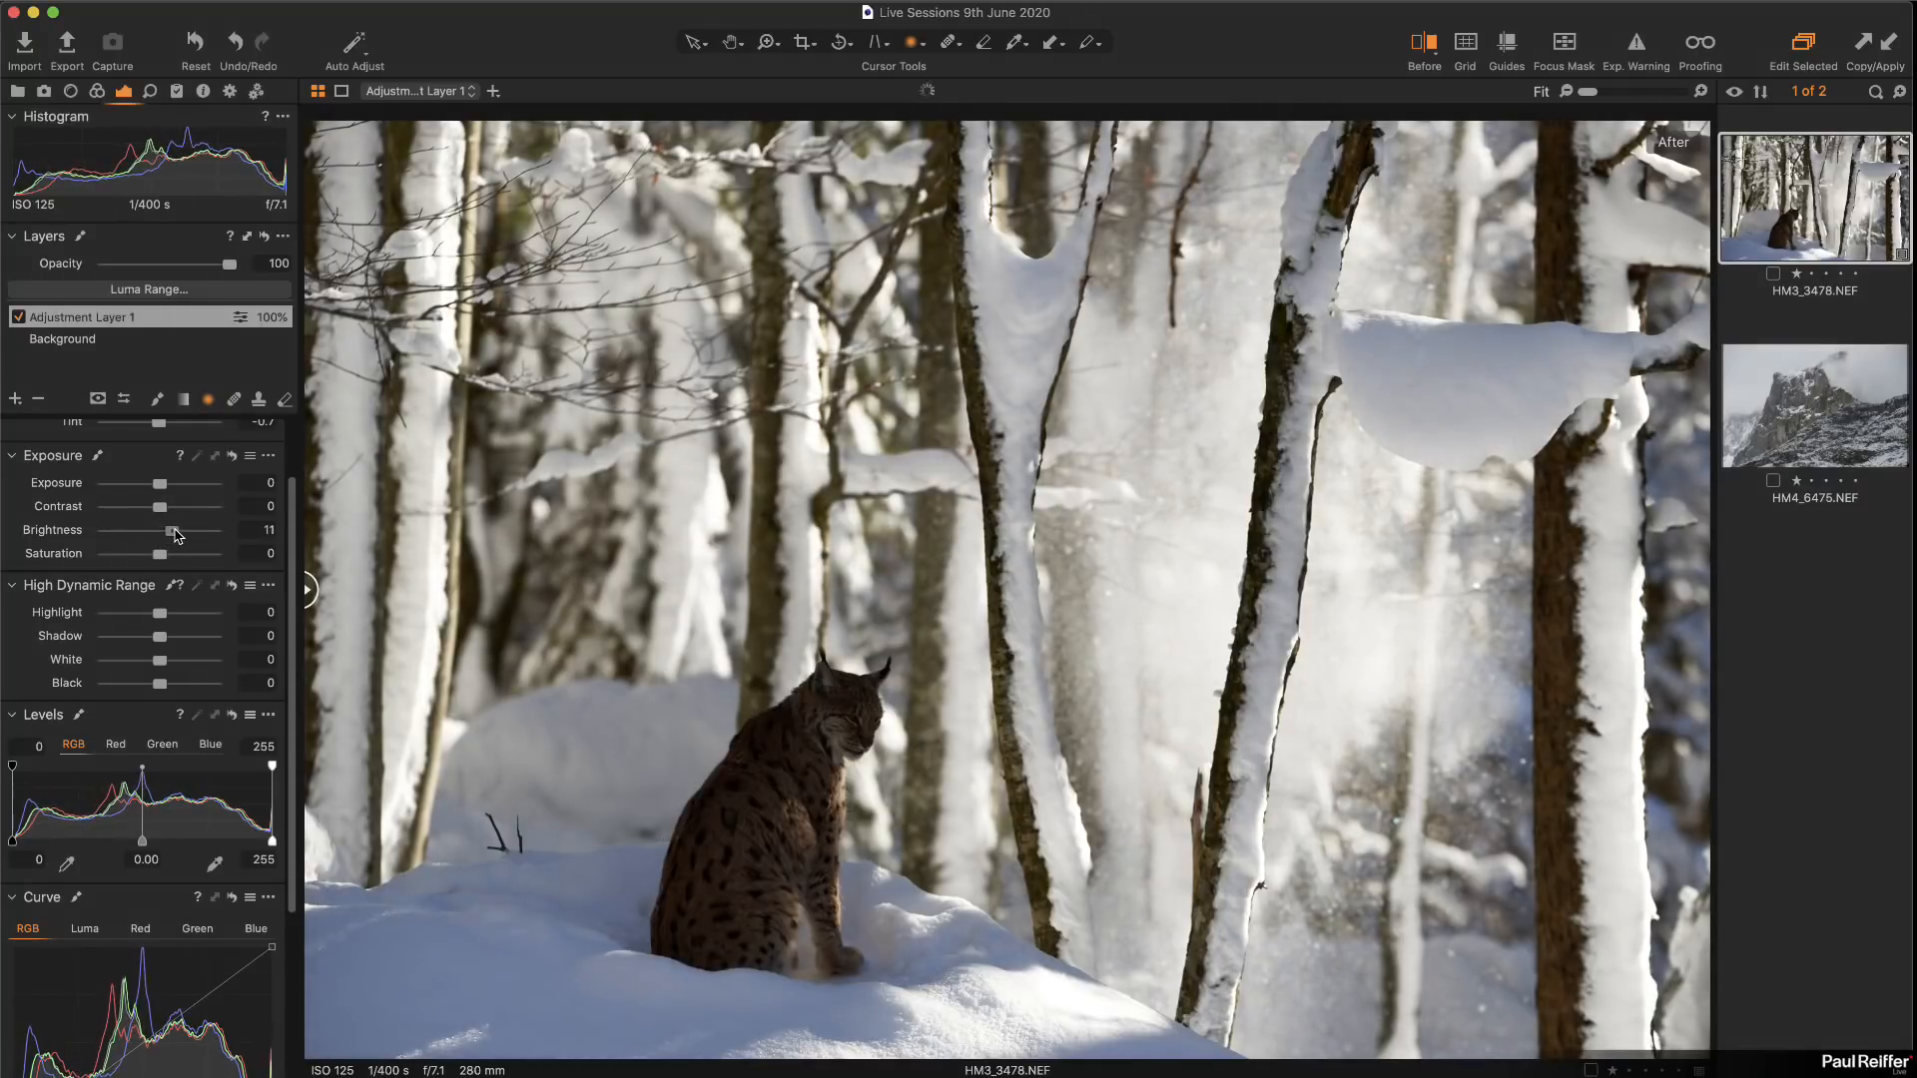
Step: Try Brightness at 19 on the Background layer and reset it
left_click(86, 340)
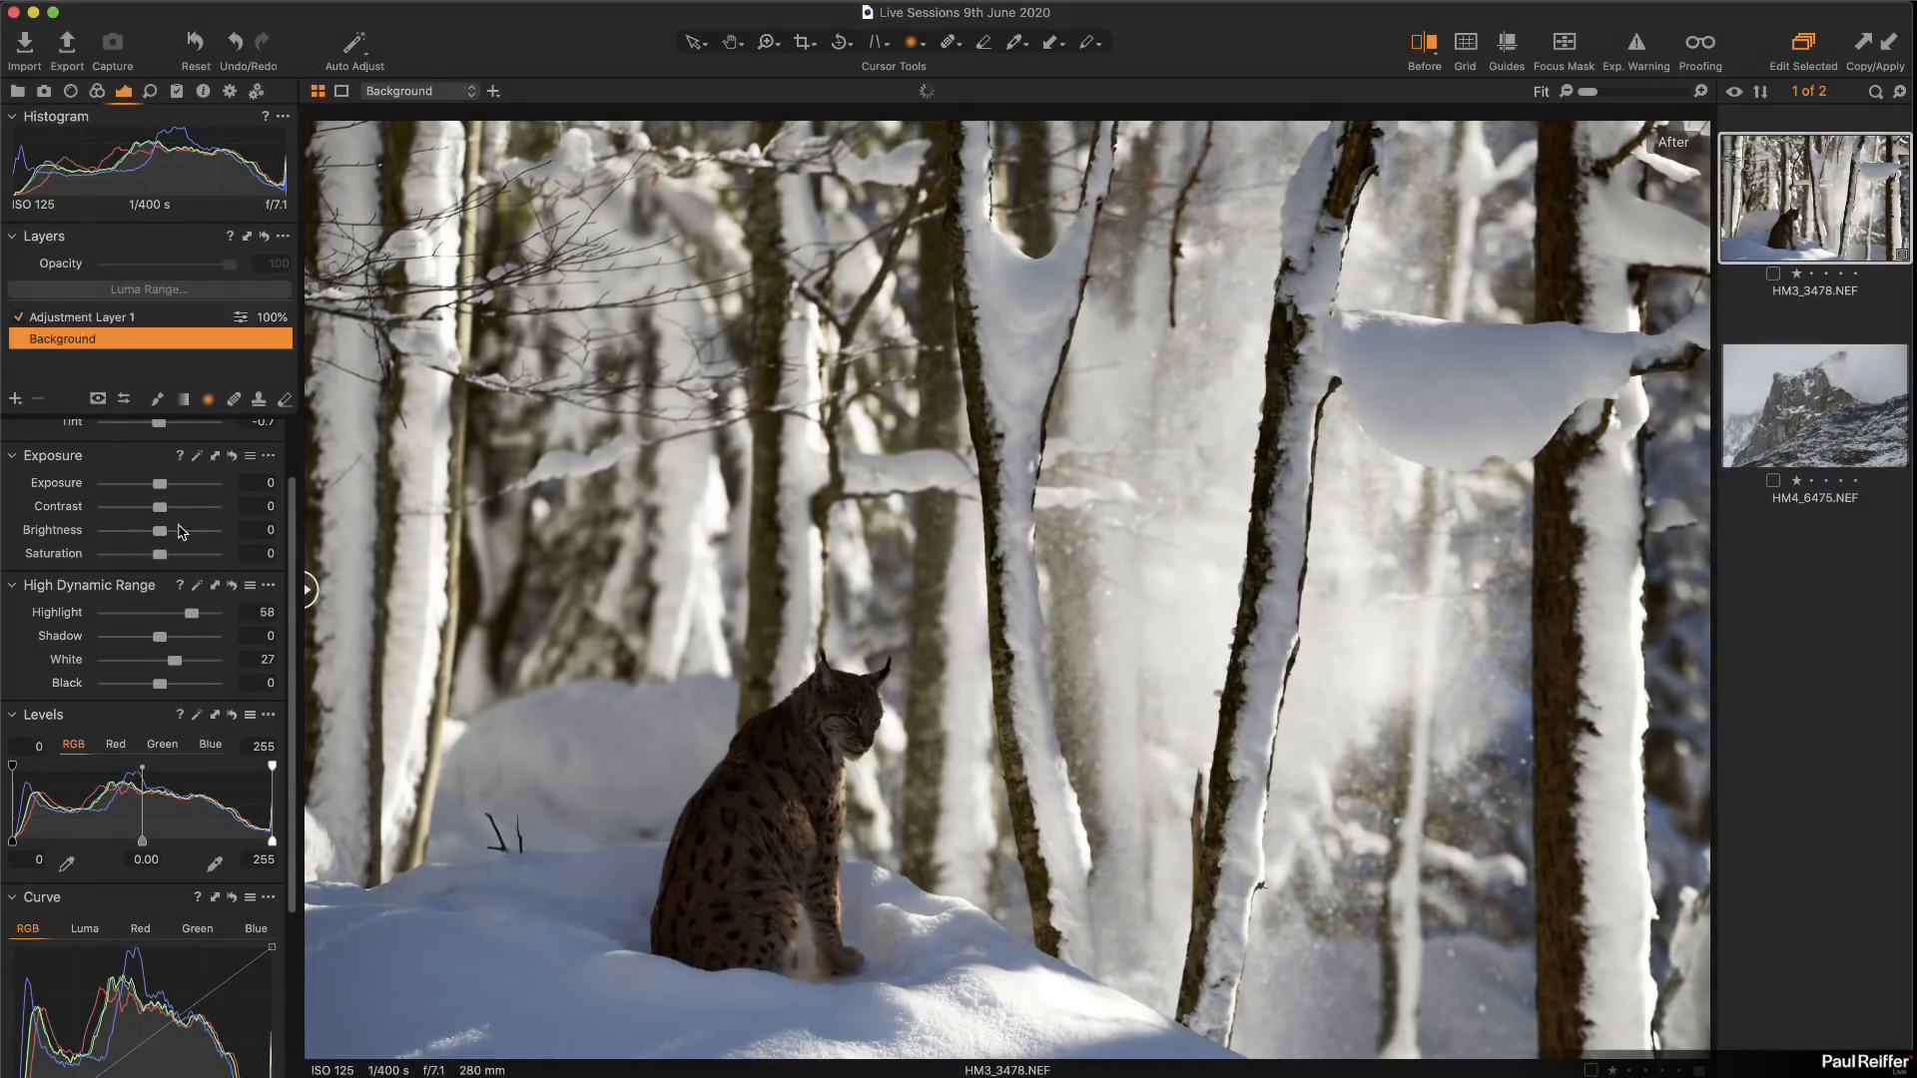
left_click_drag(165, 536, 185, 538)
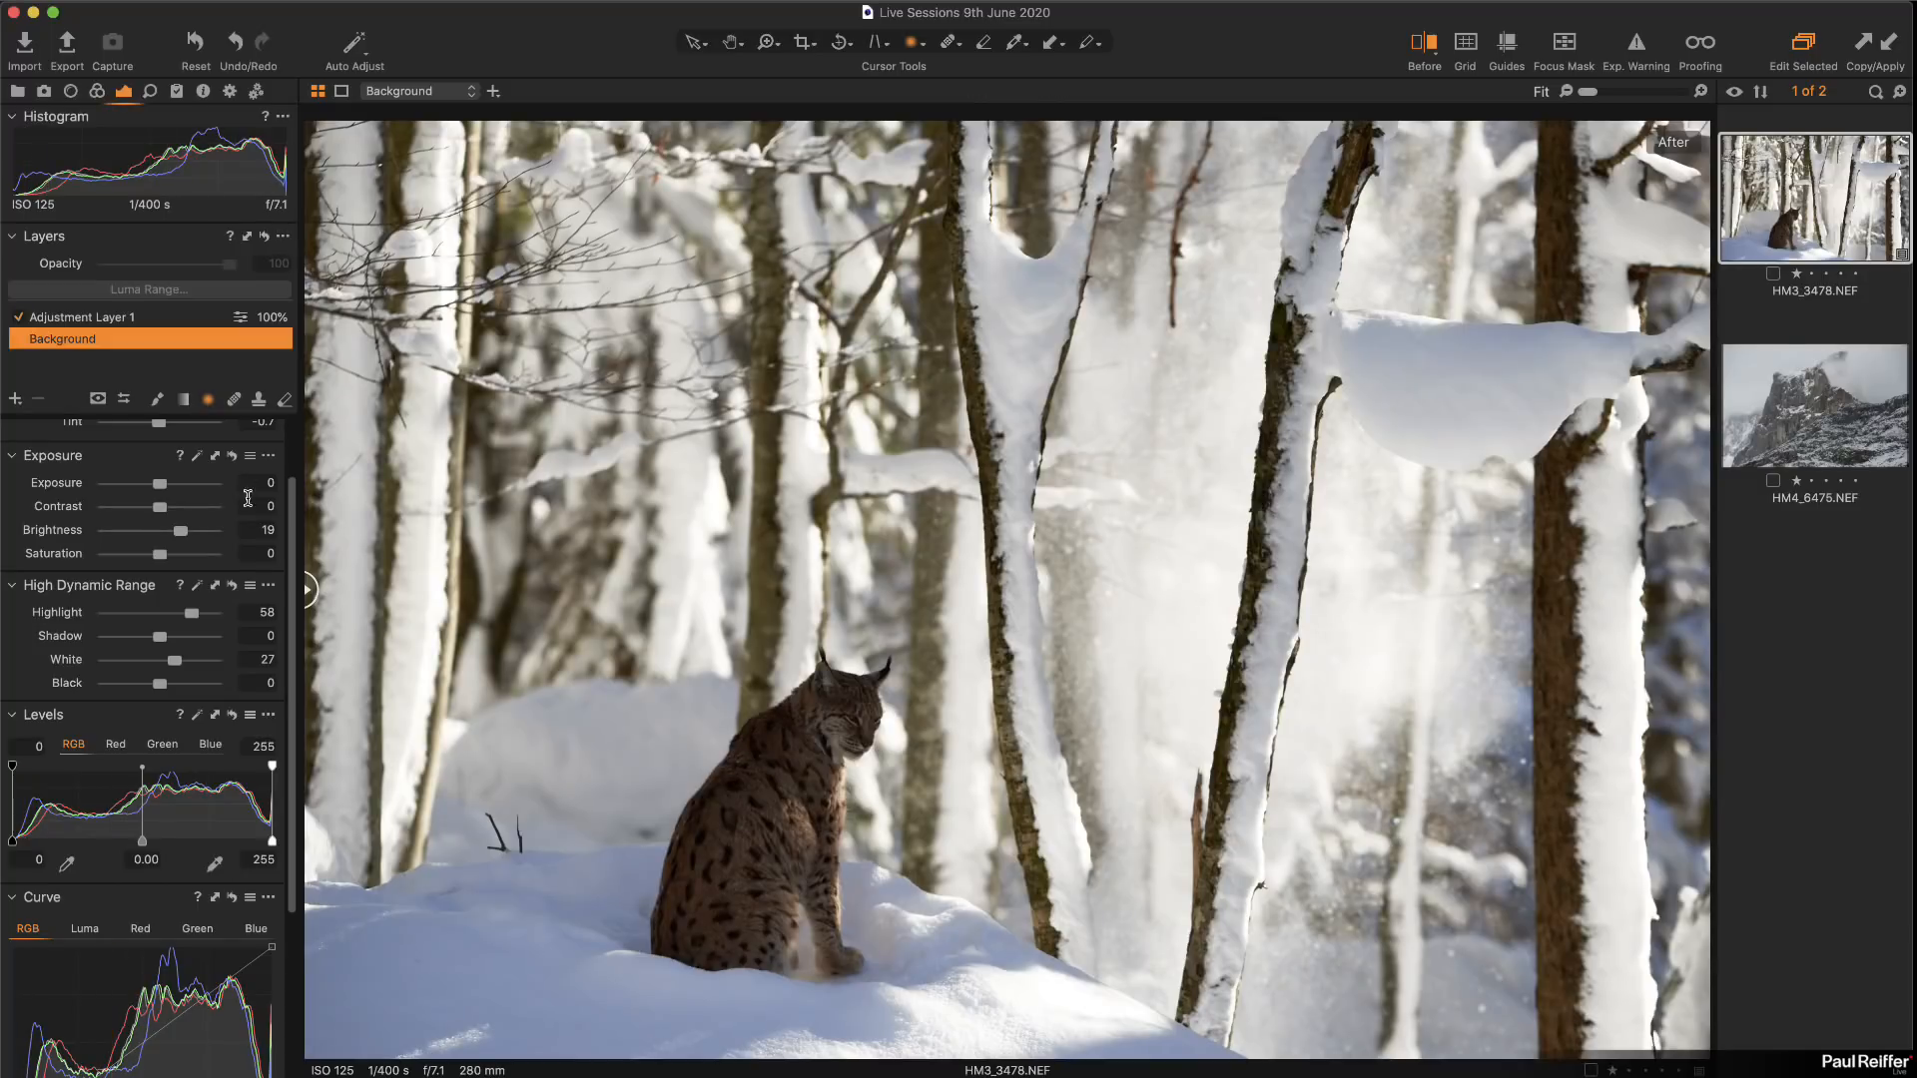
double_click(181, 533)
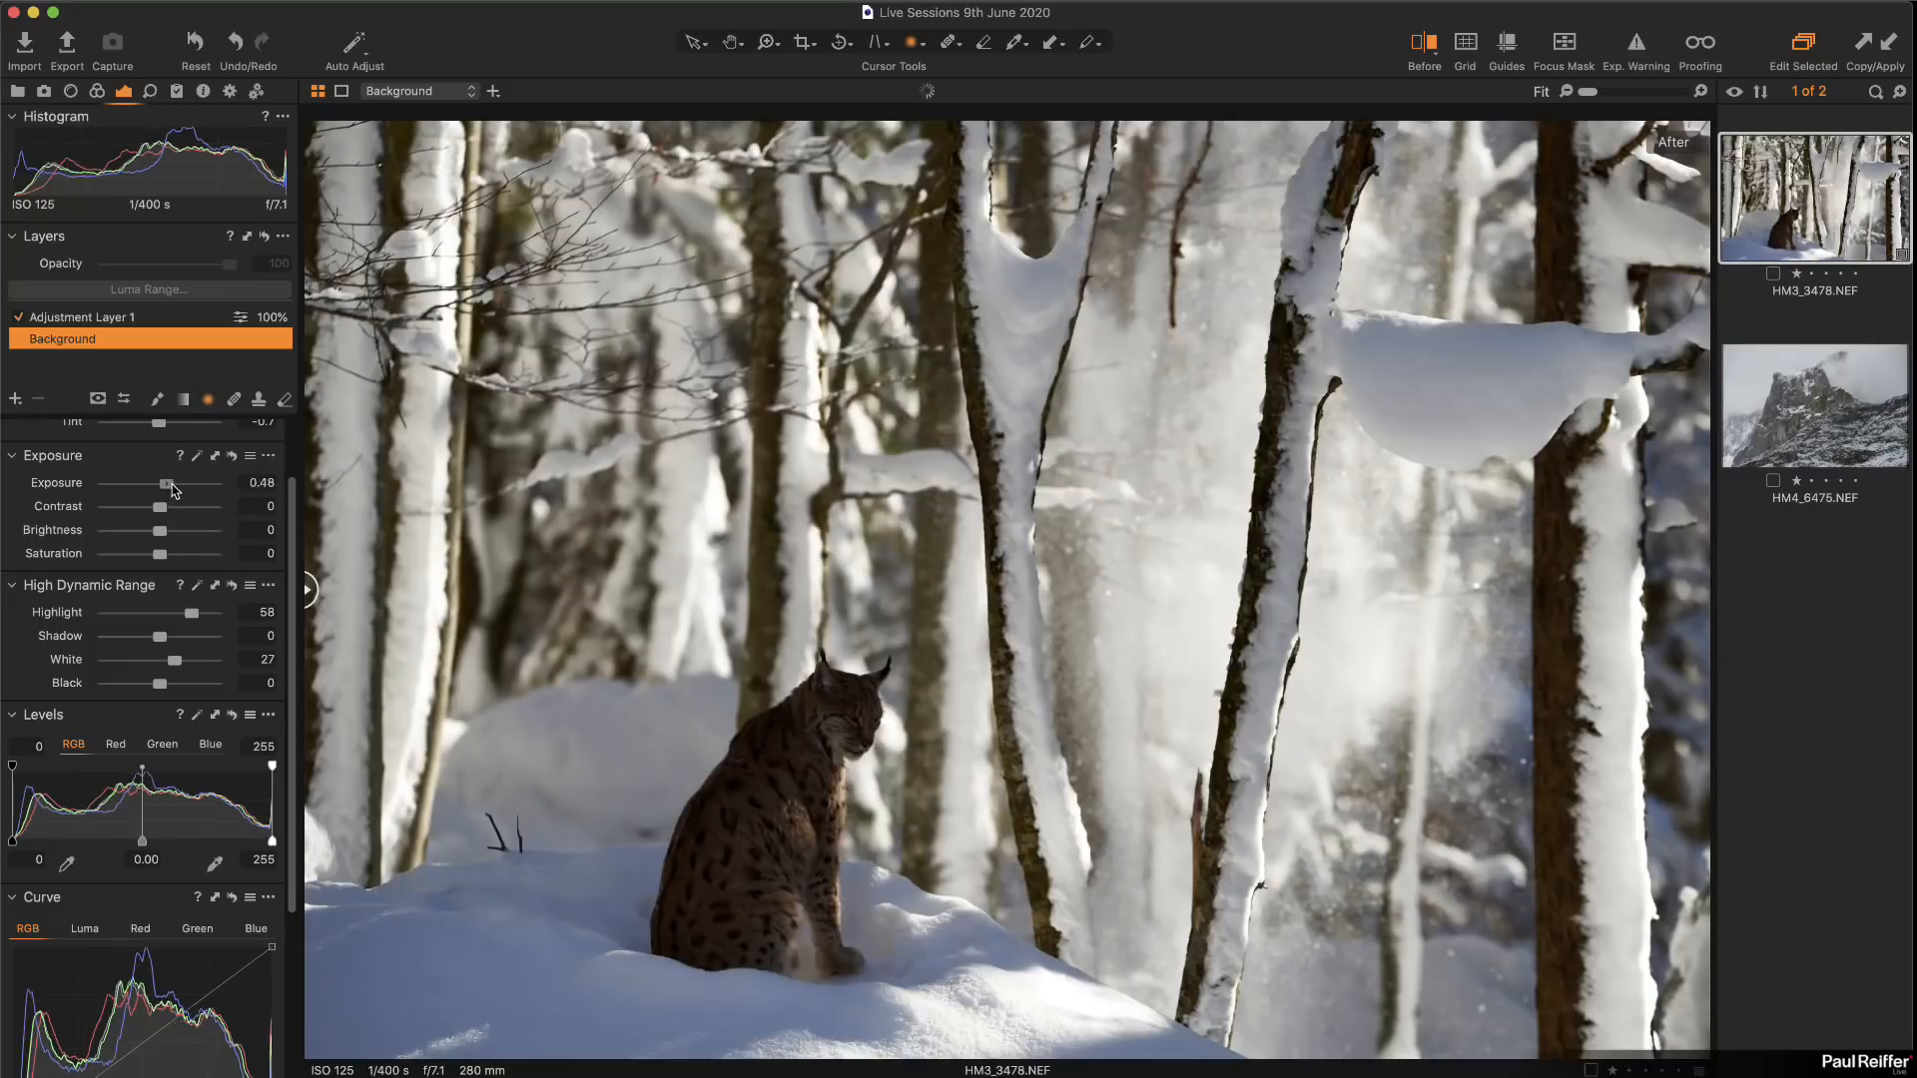
Step: Try Exposure at 0.62 on the Background layer, check the clipped highlights with the exposure warning, and reset Exposure
left_click_drag(160, 483, 168, 486)
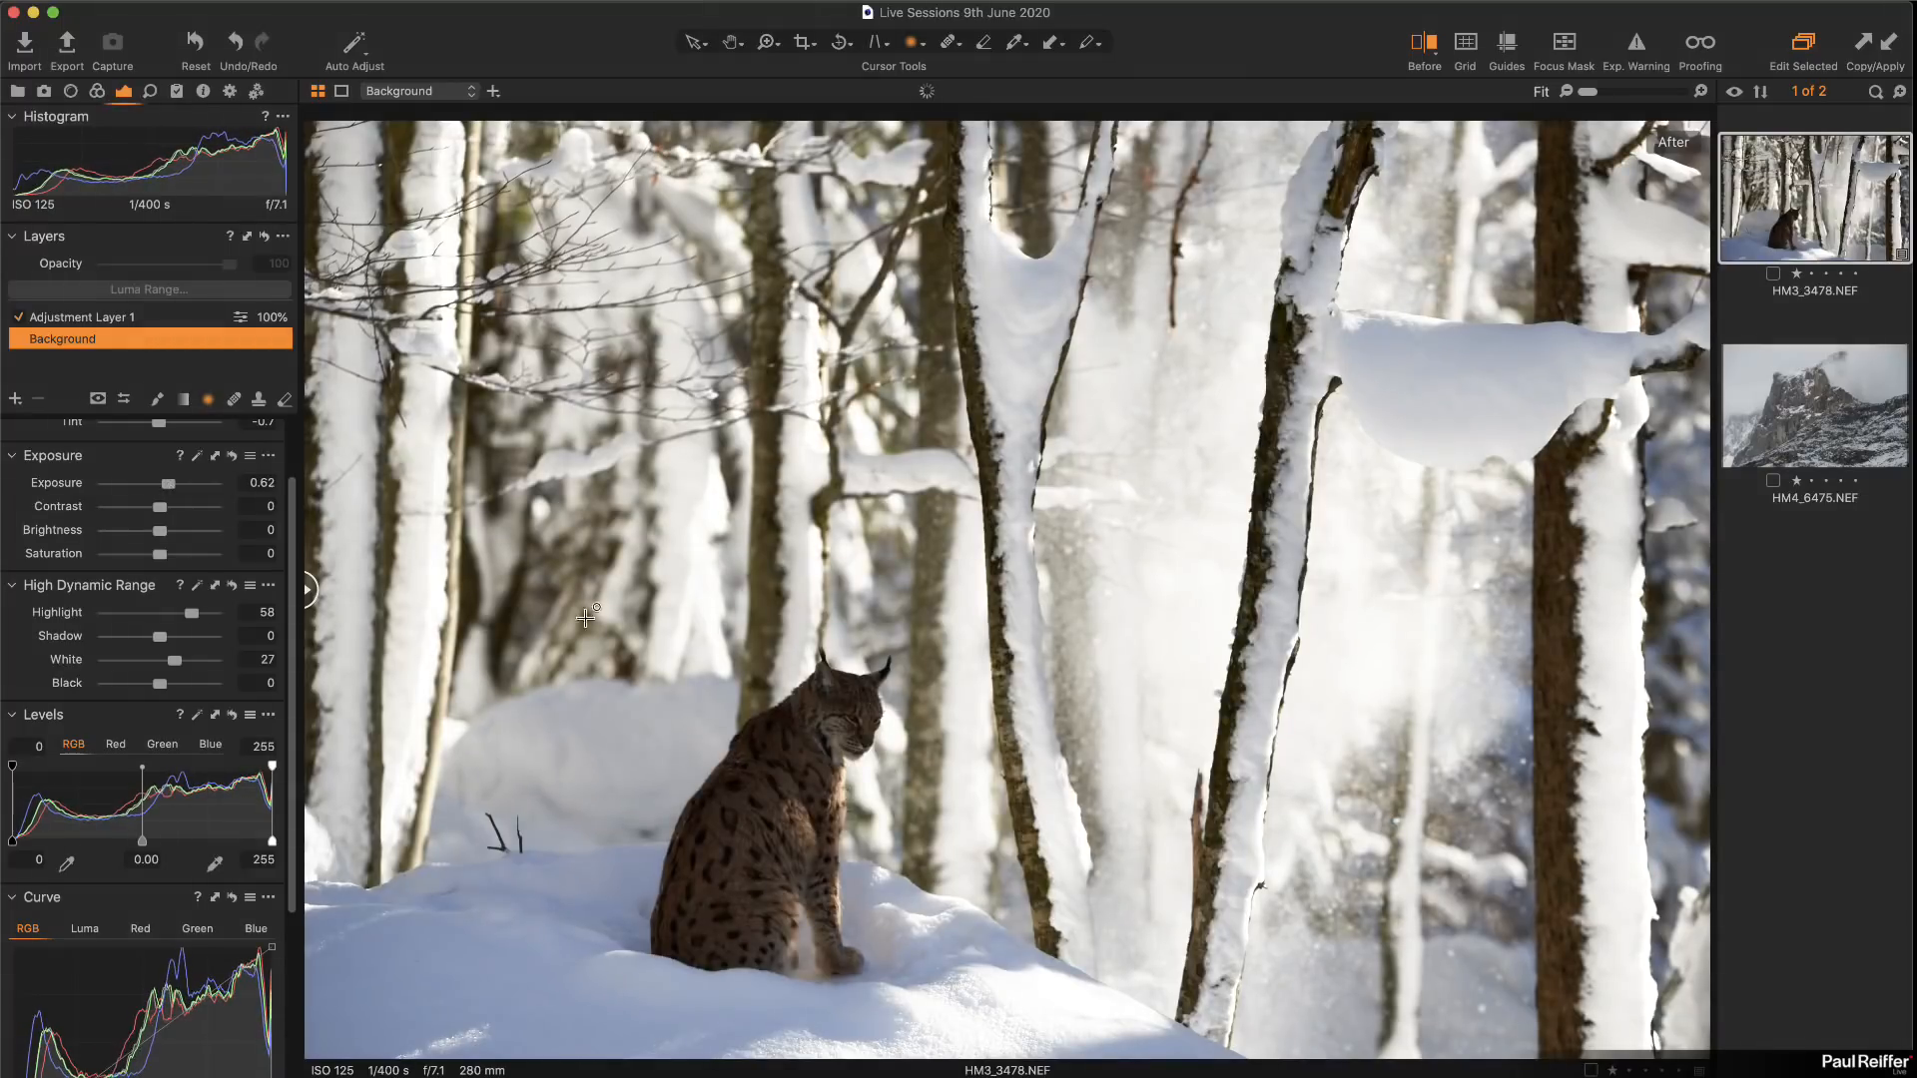
left_click(1634, 50)
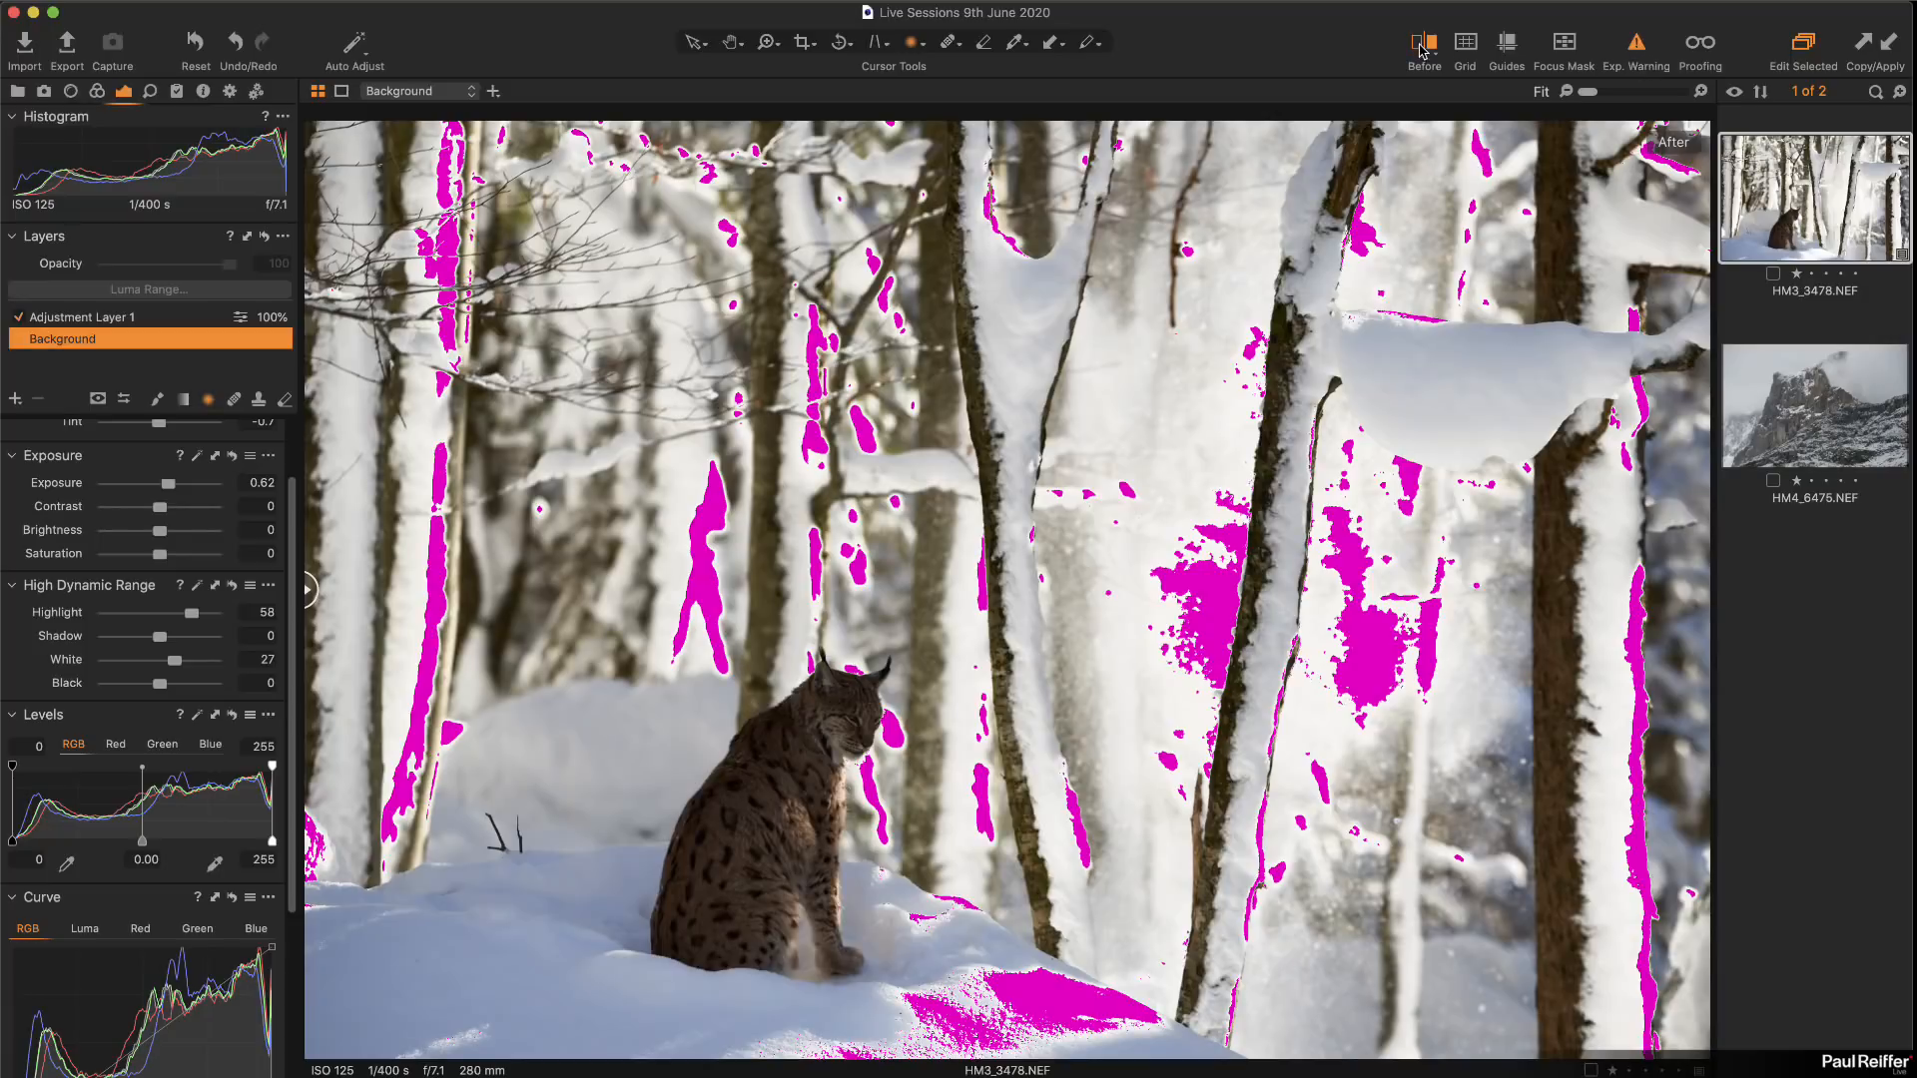
left_click(1637, 50)
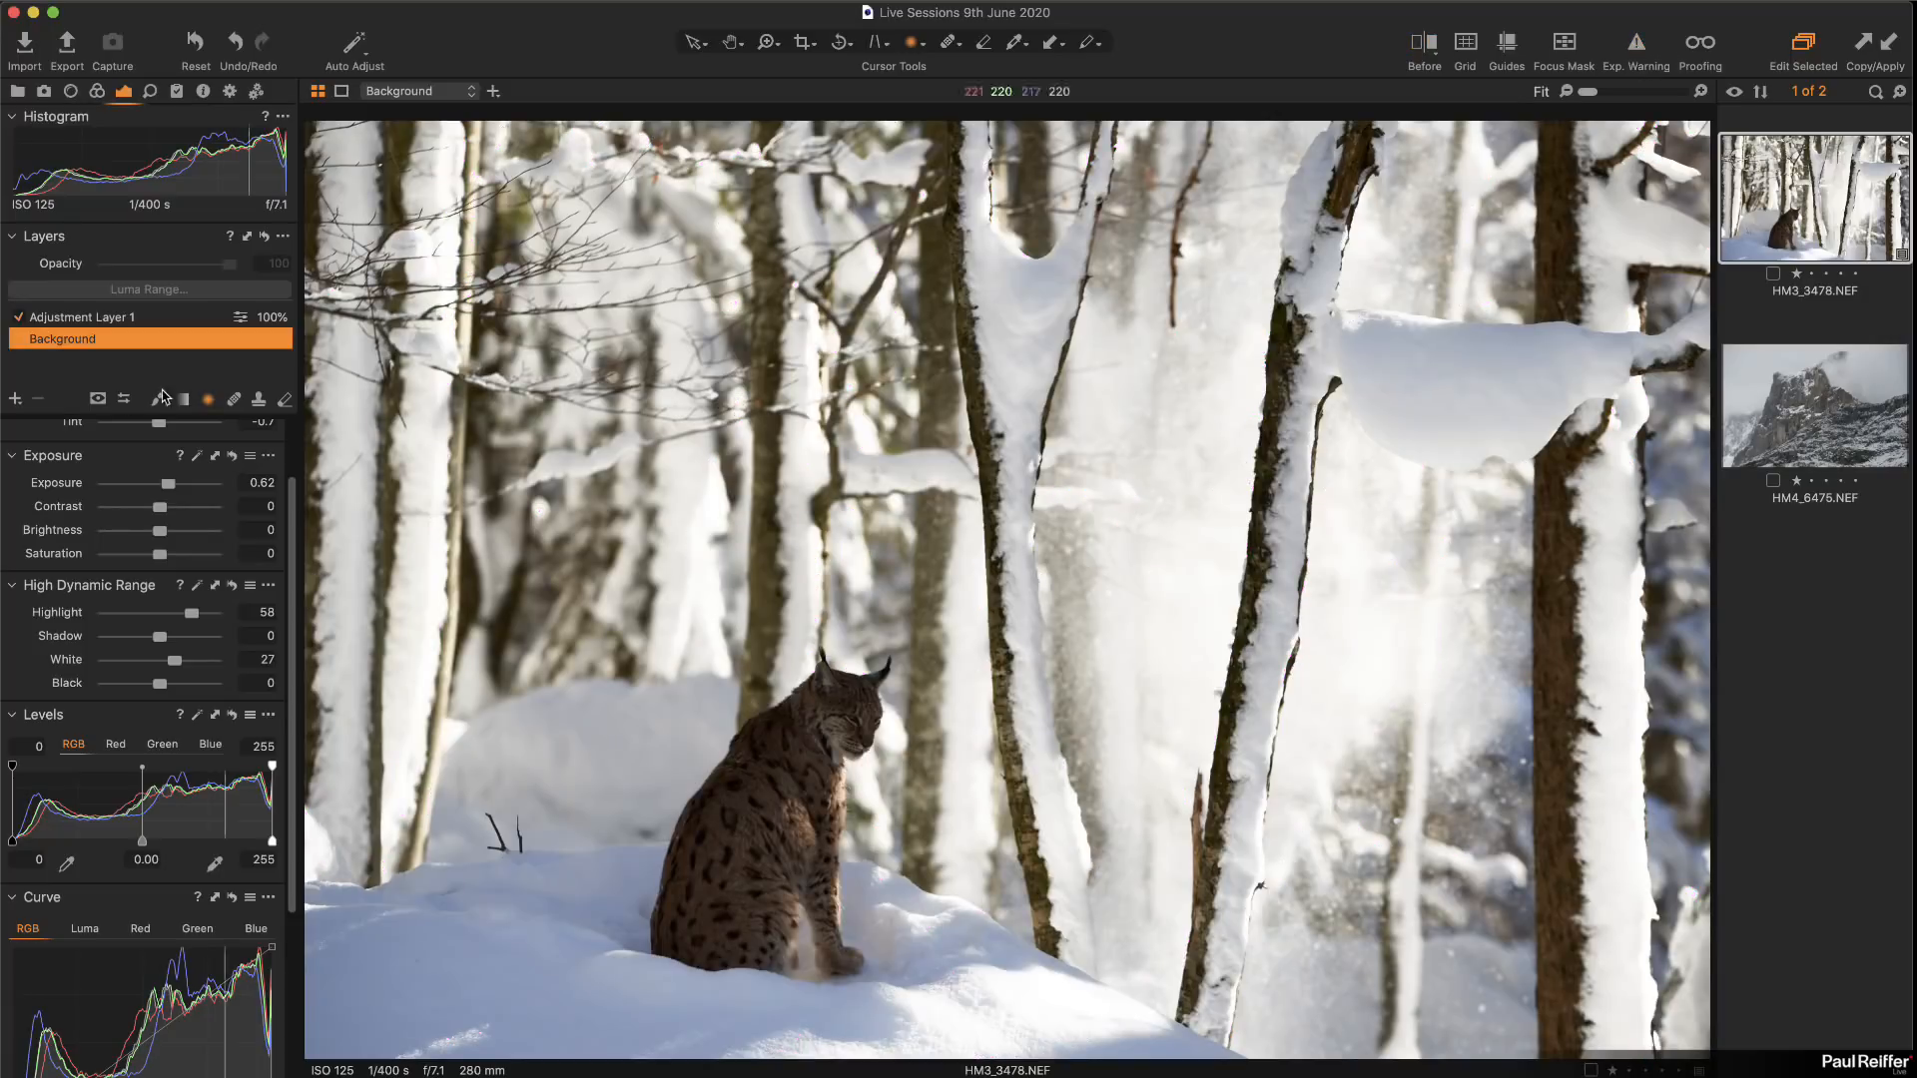
double_click(170, 485)
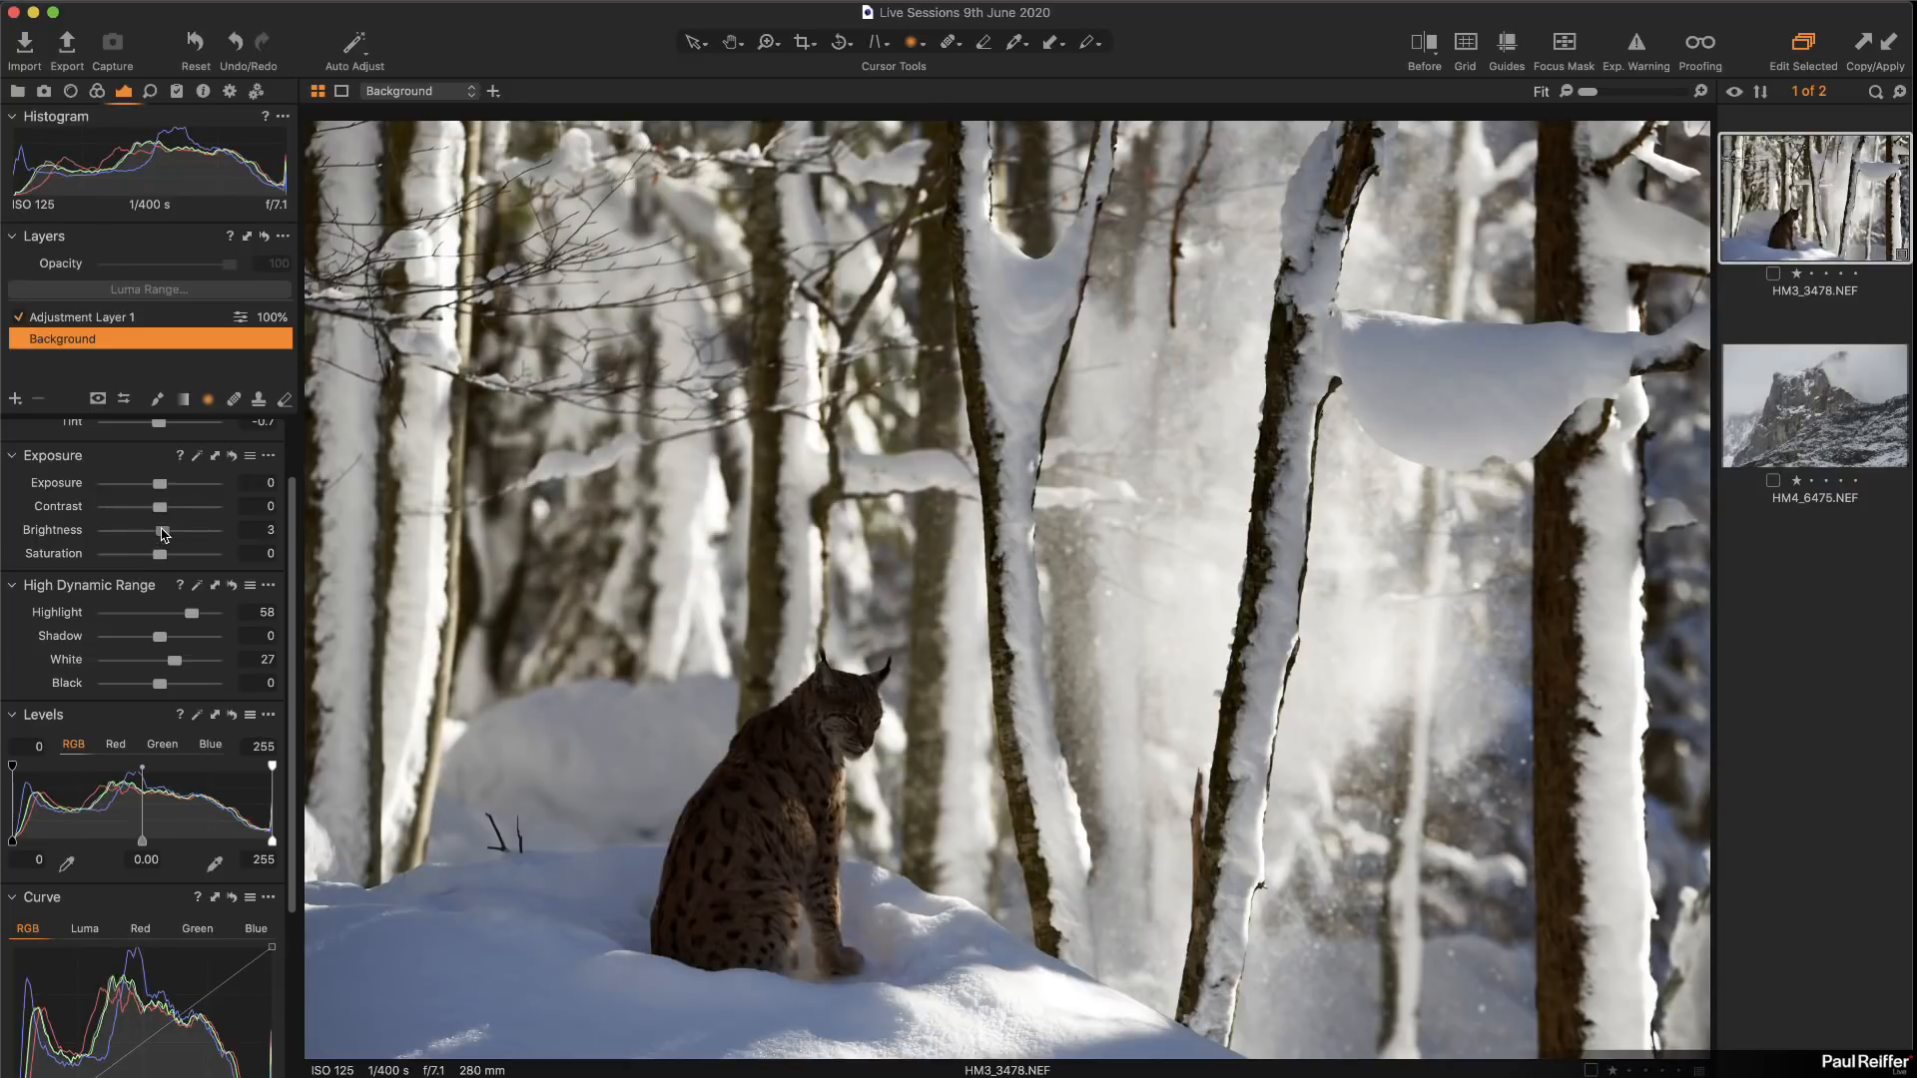
Step: With the exposure warning shown, compare raising Brightness against raising Exposure on the Background layer, and set Brightness to 19
left_click_drag(160, 531, 180, 533)
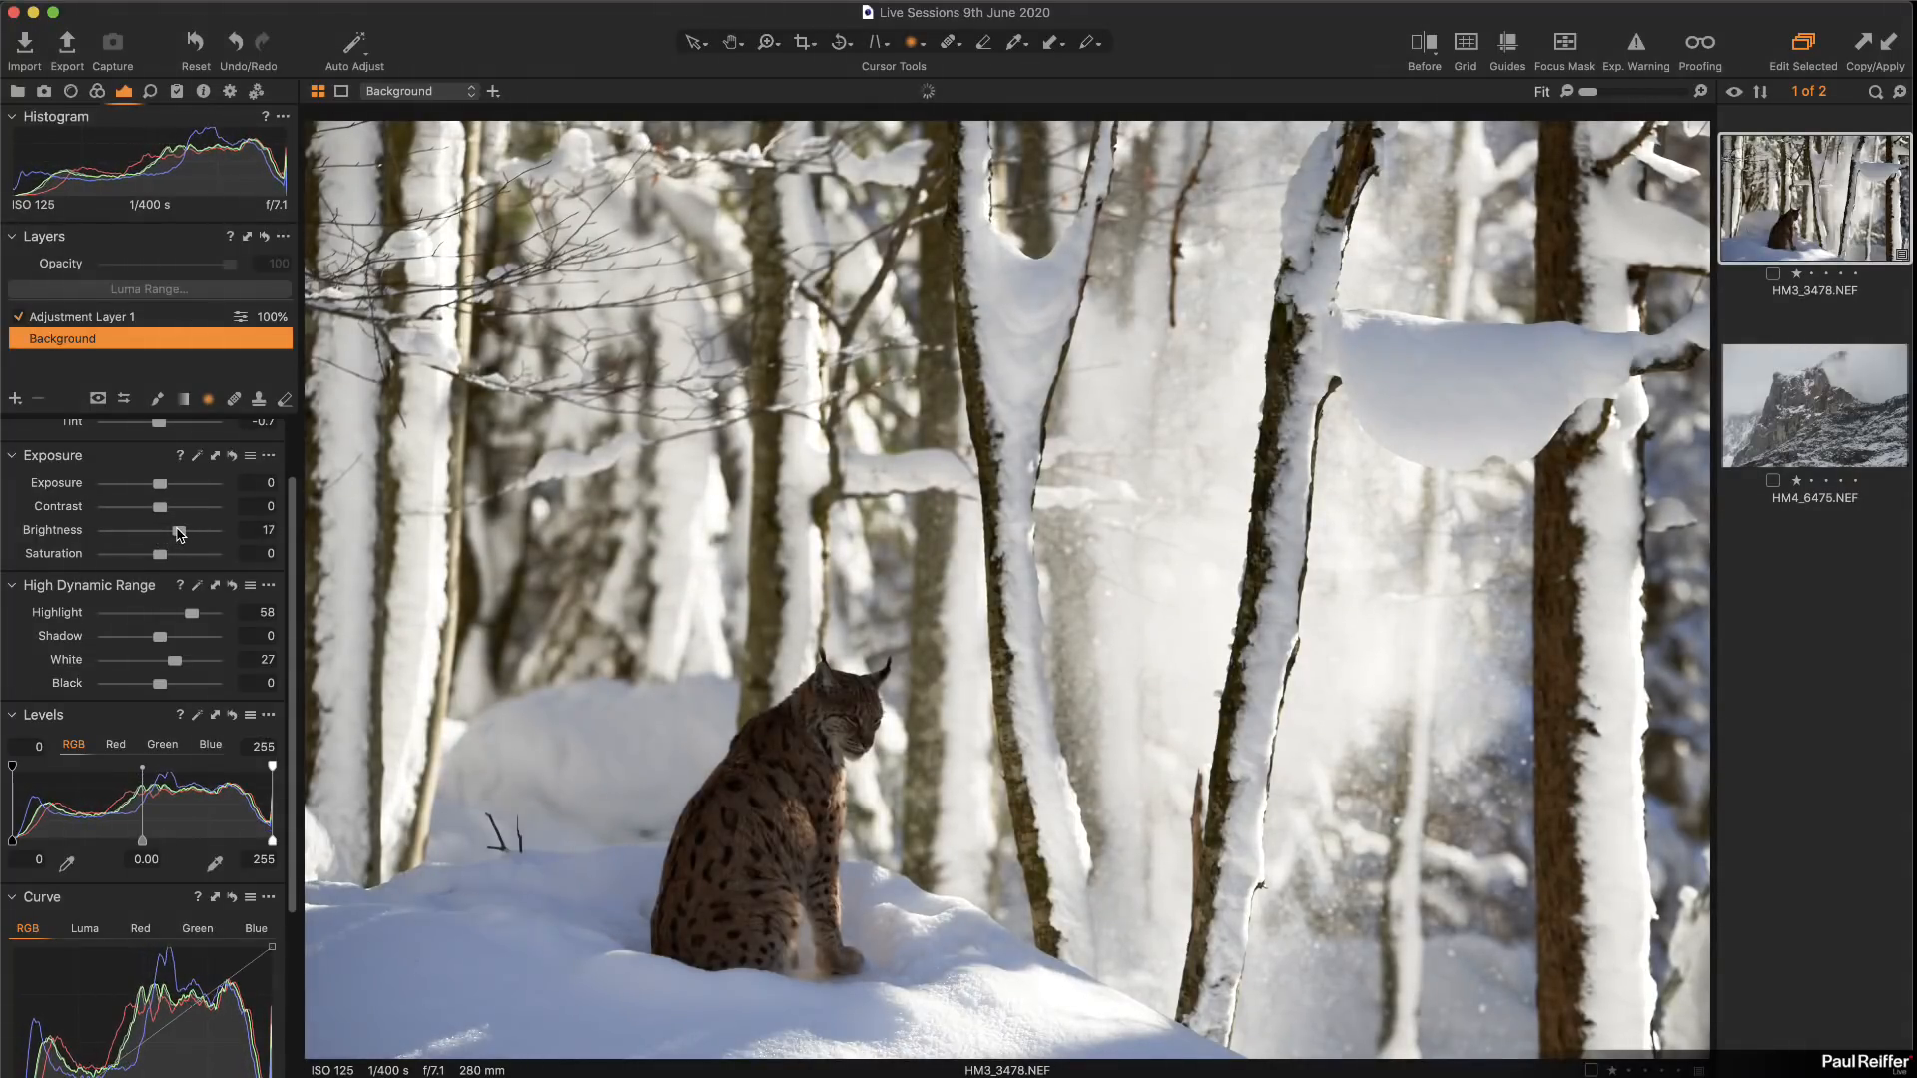
left_click(1638, 48)
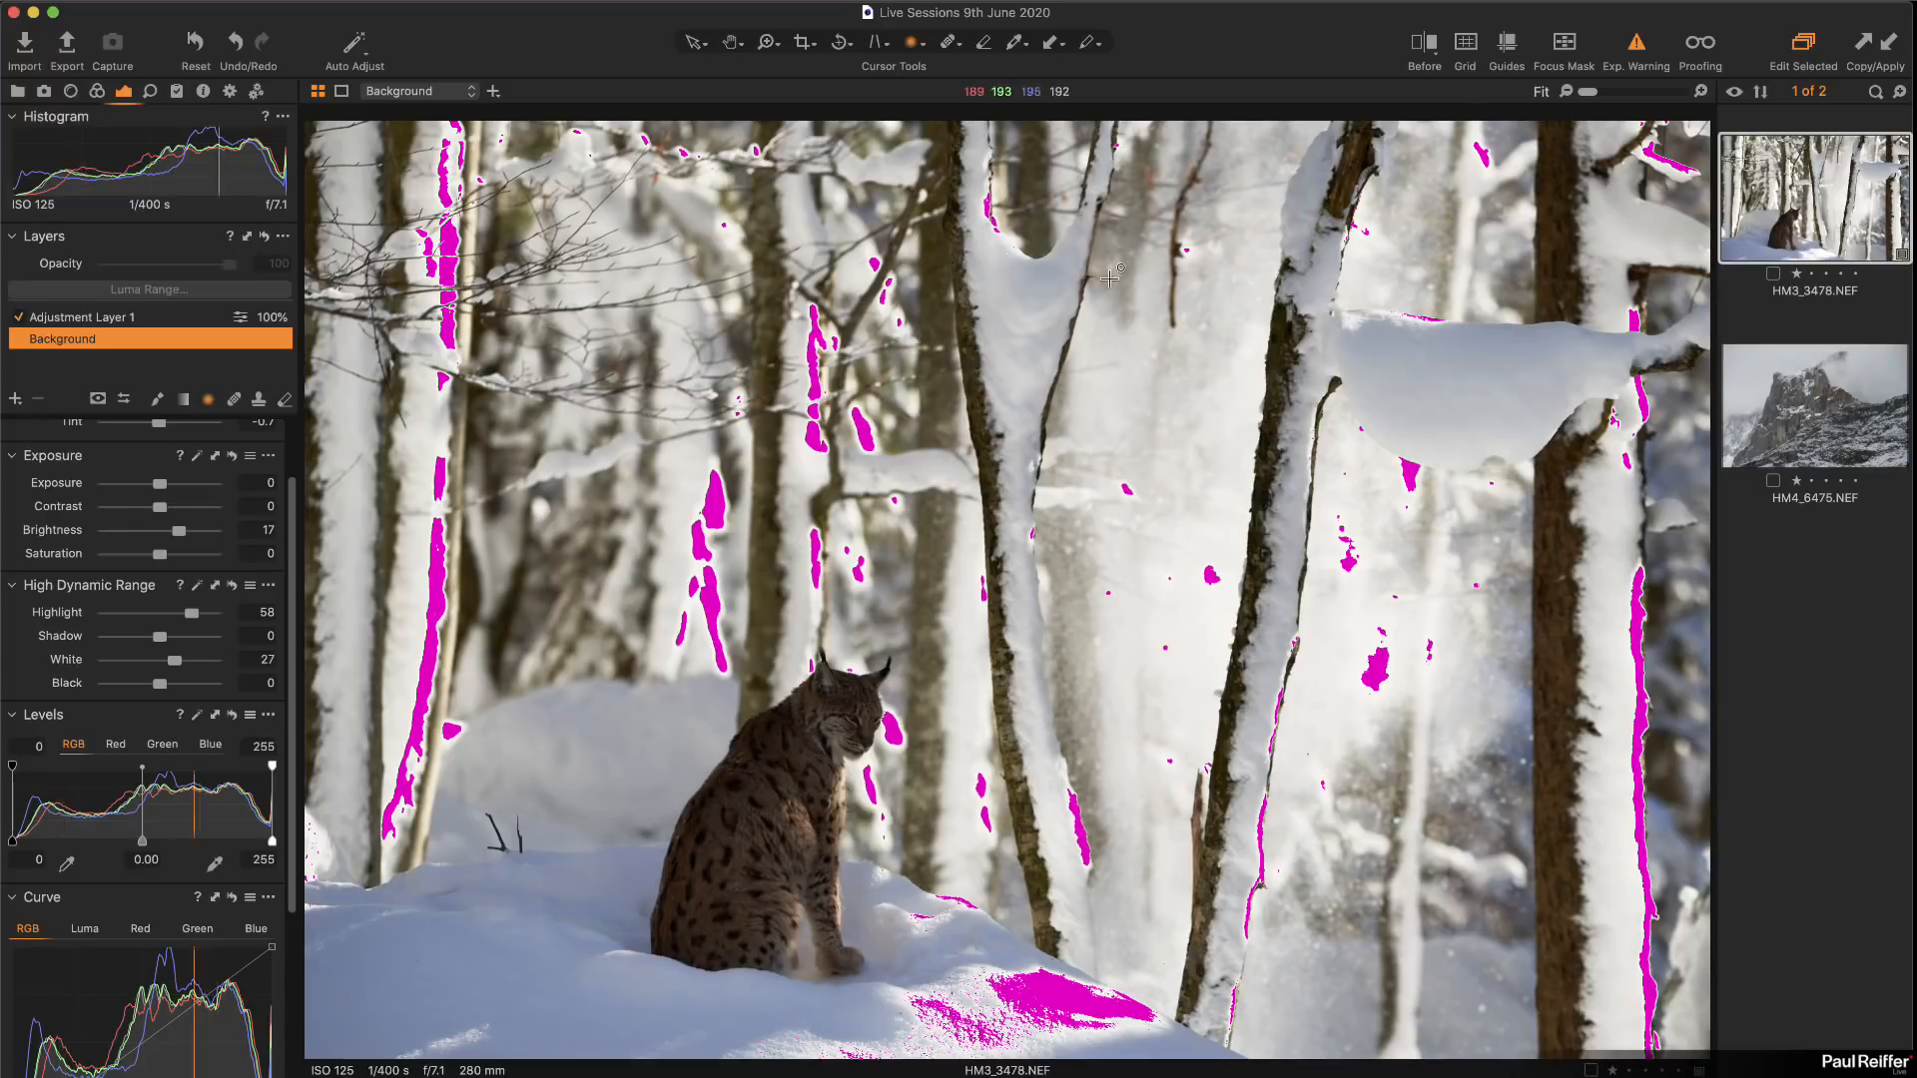
double_click(179, 532)
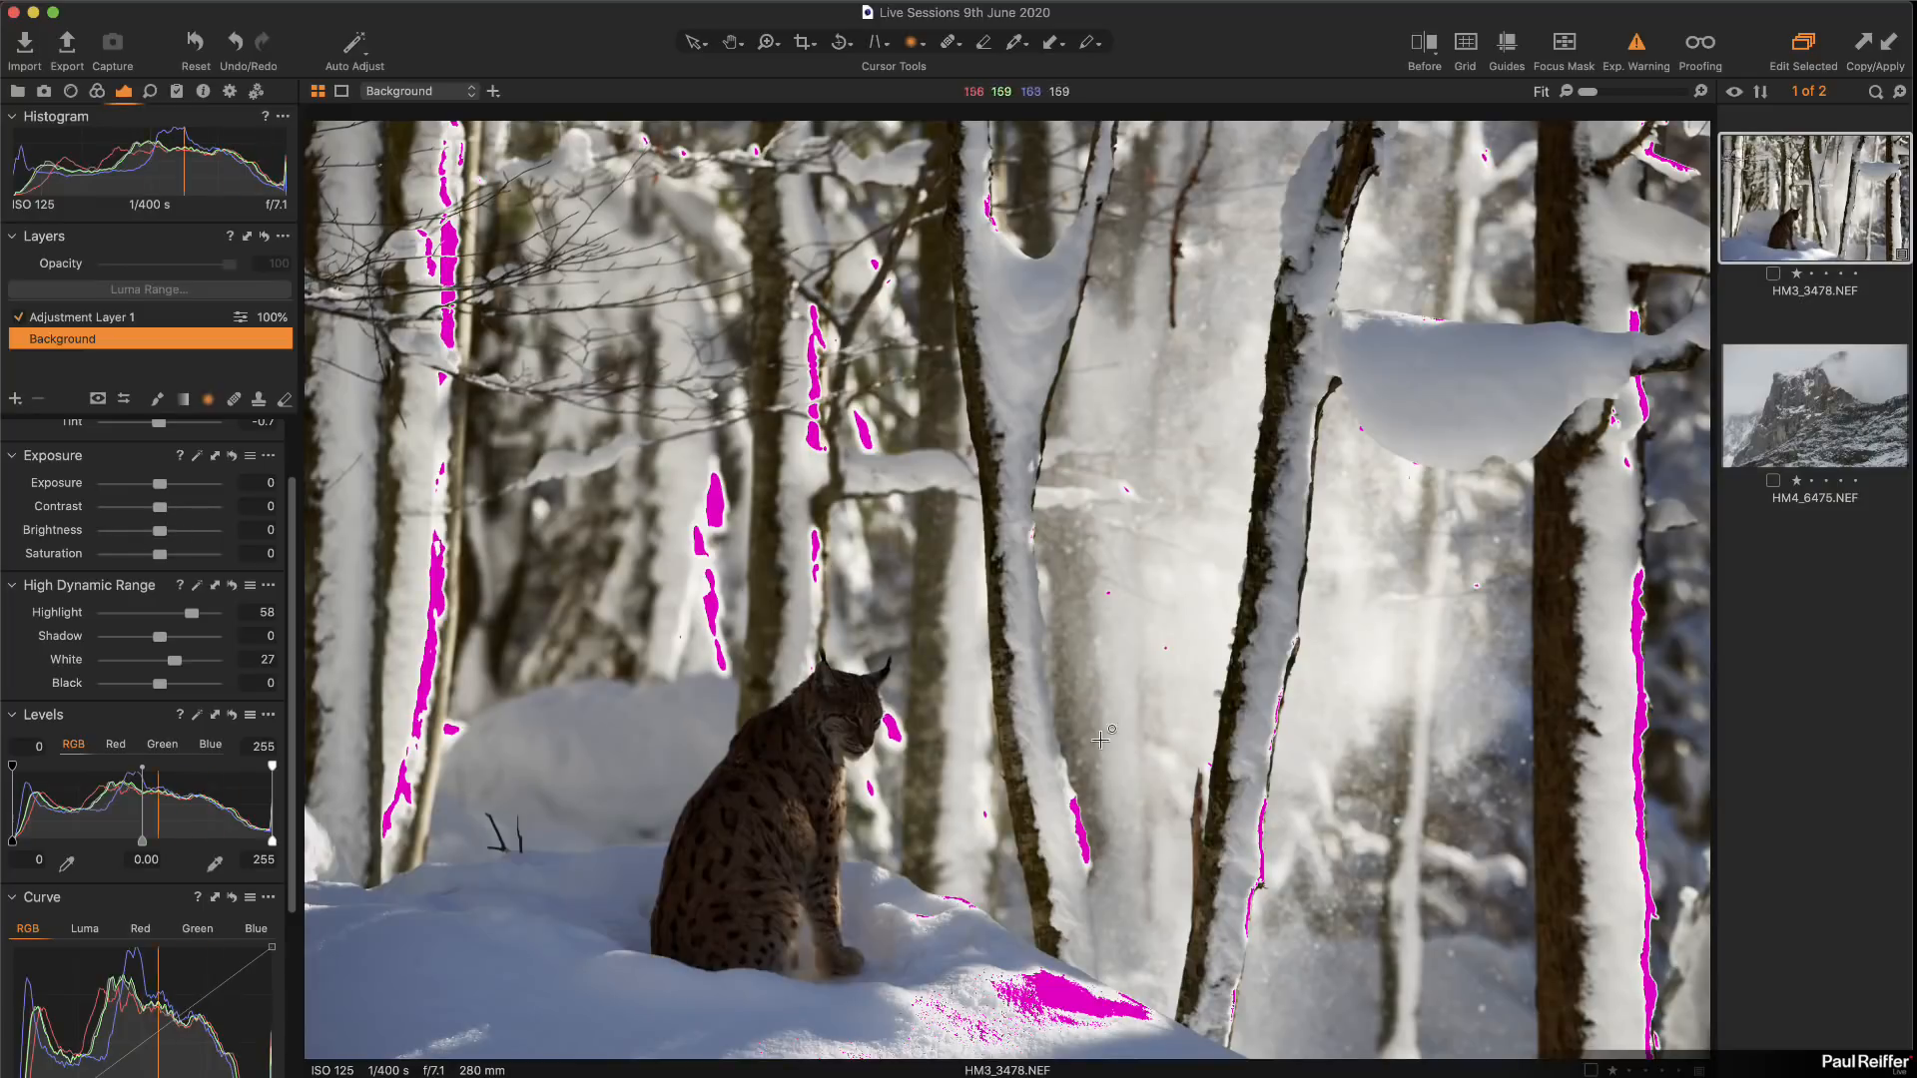
left_click_drag(160, 485, 181, 488)
double_click(181, 488)
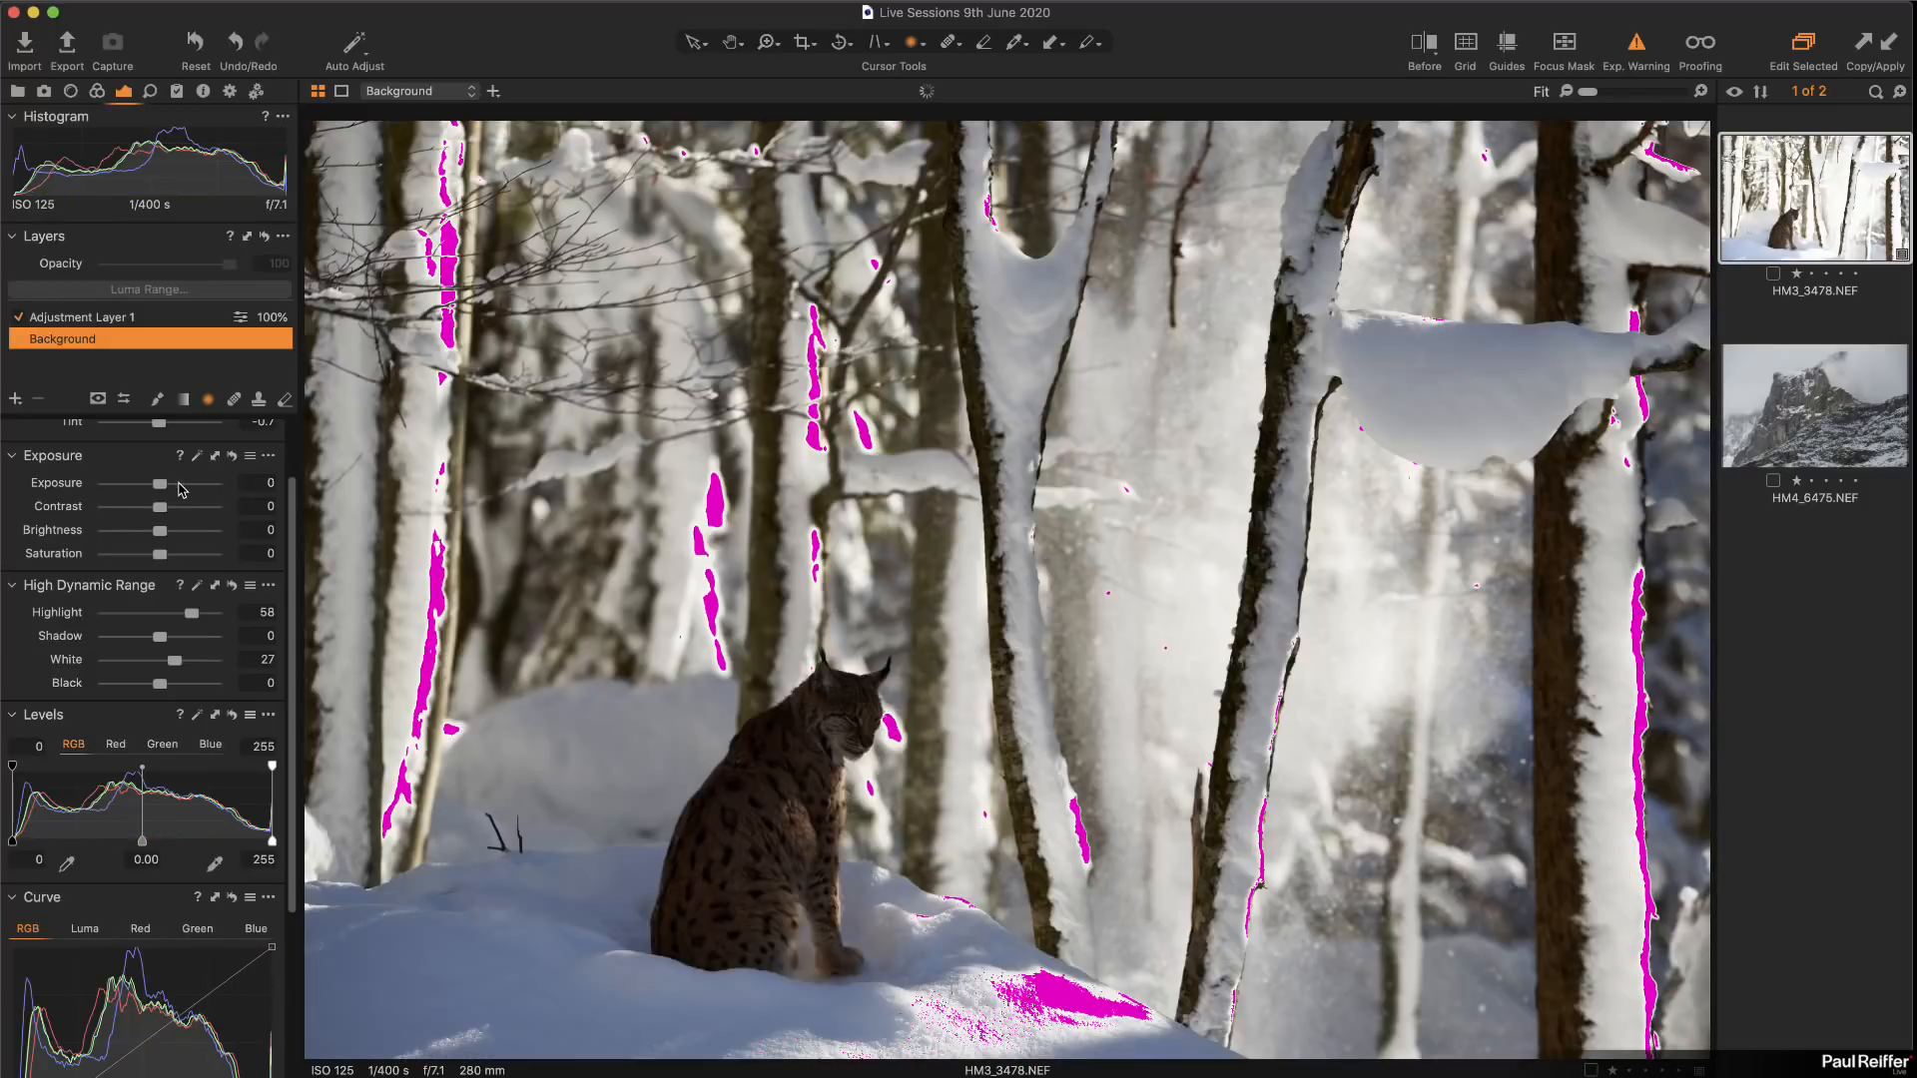
left_click_drag(165, 538, 184, 537)
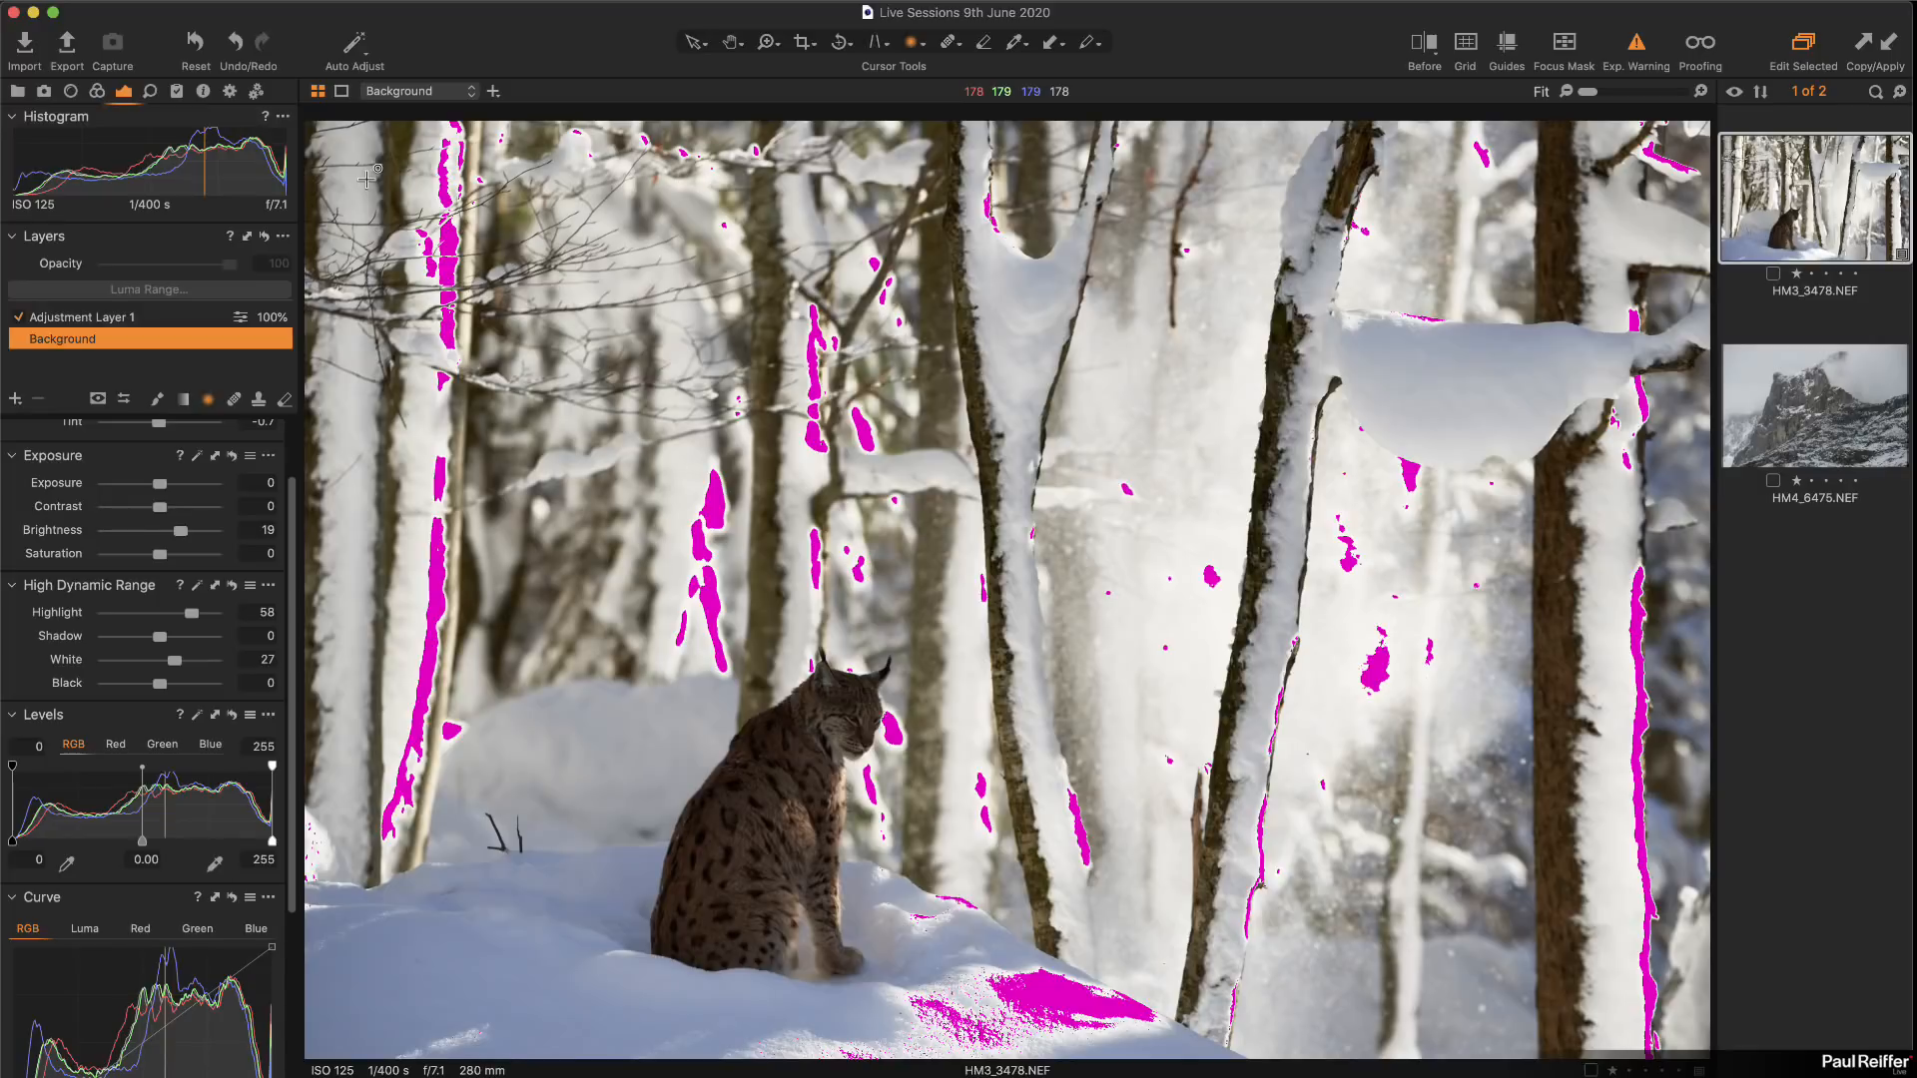
Step: Inspect the highlight clipping around the lynx up close and set the highlight exposure warning threshold to 255 in the preferences
scroll(895, 505, "up", 2)
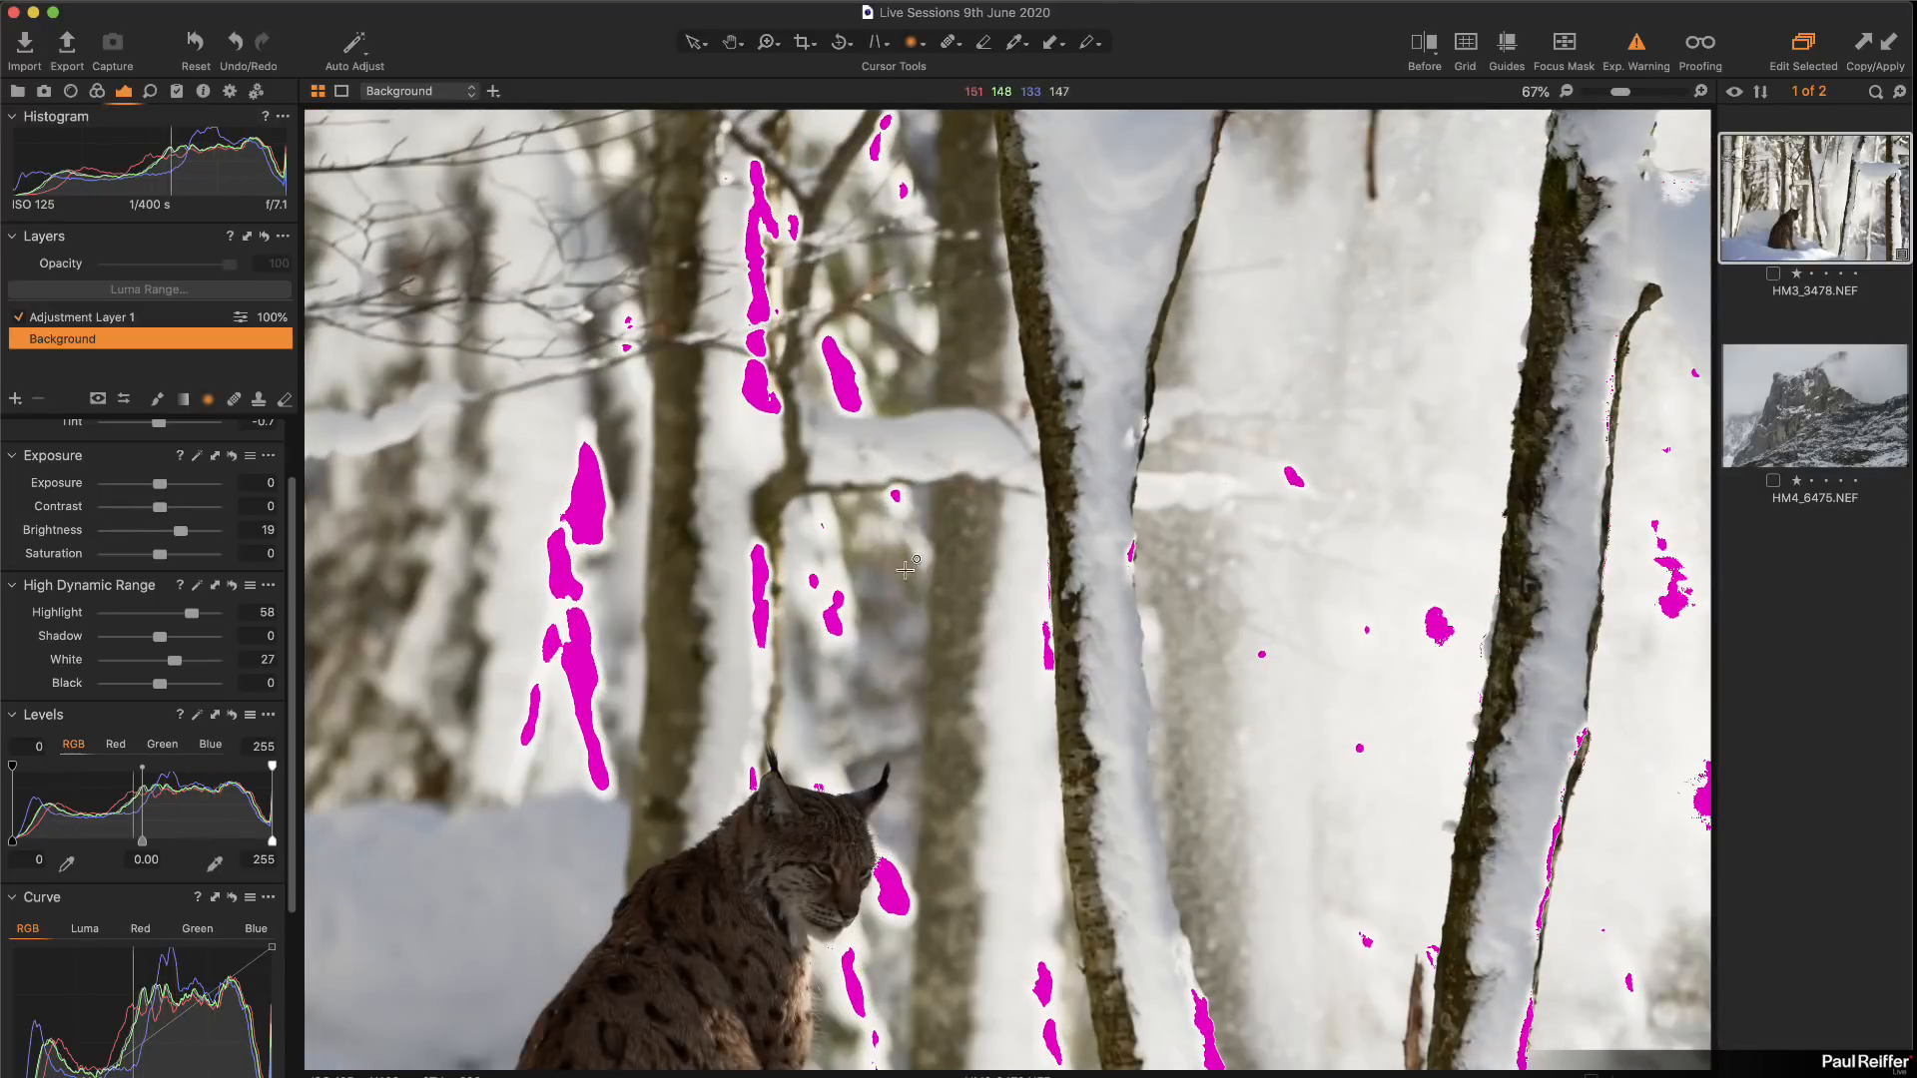
scroll(906, 570, "down", 5)
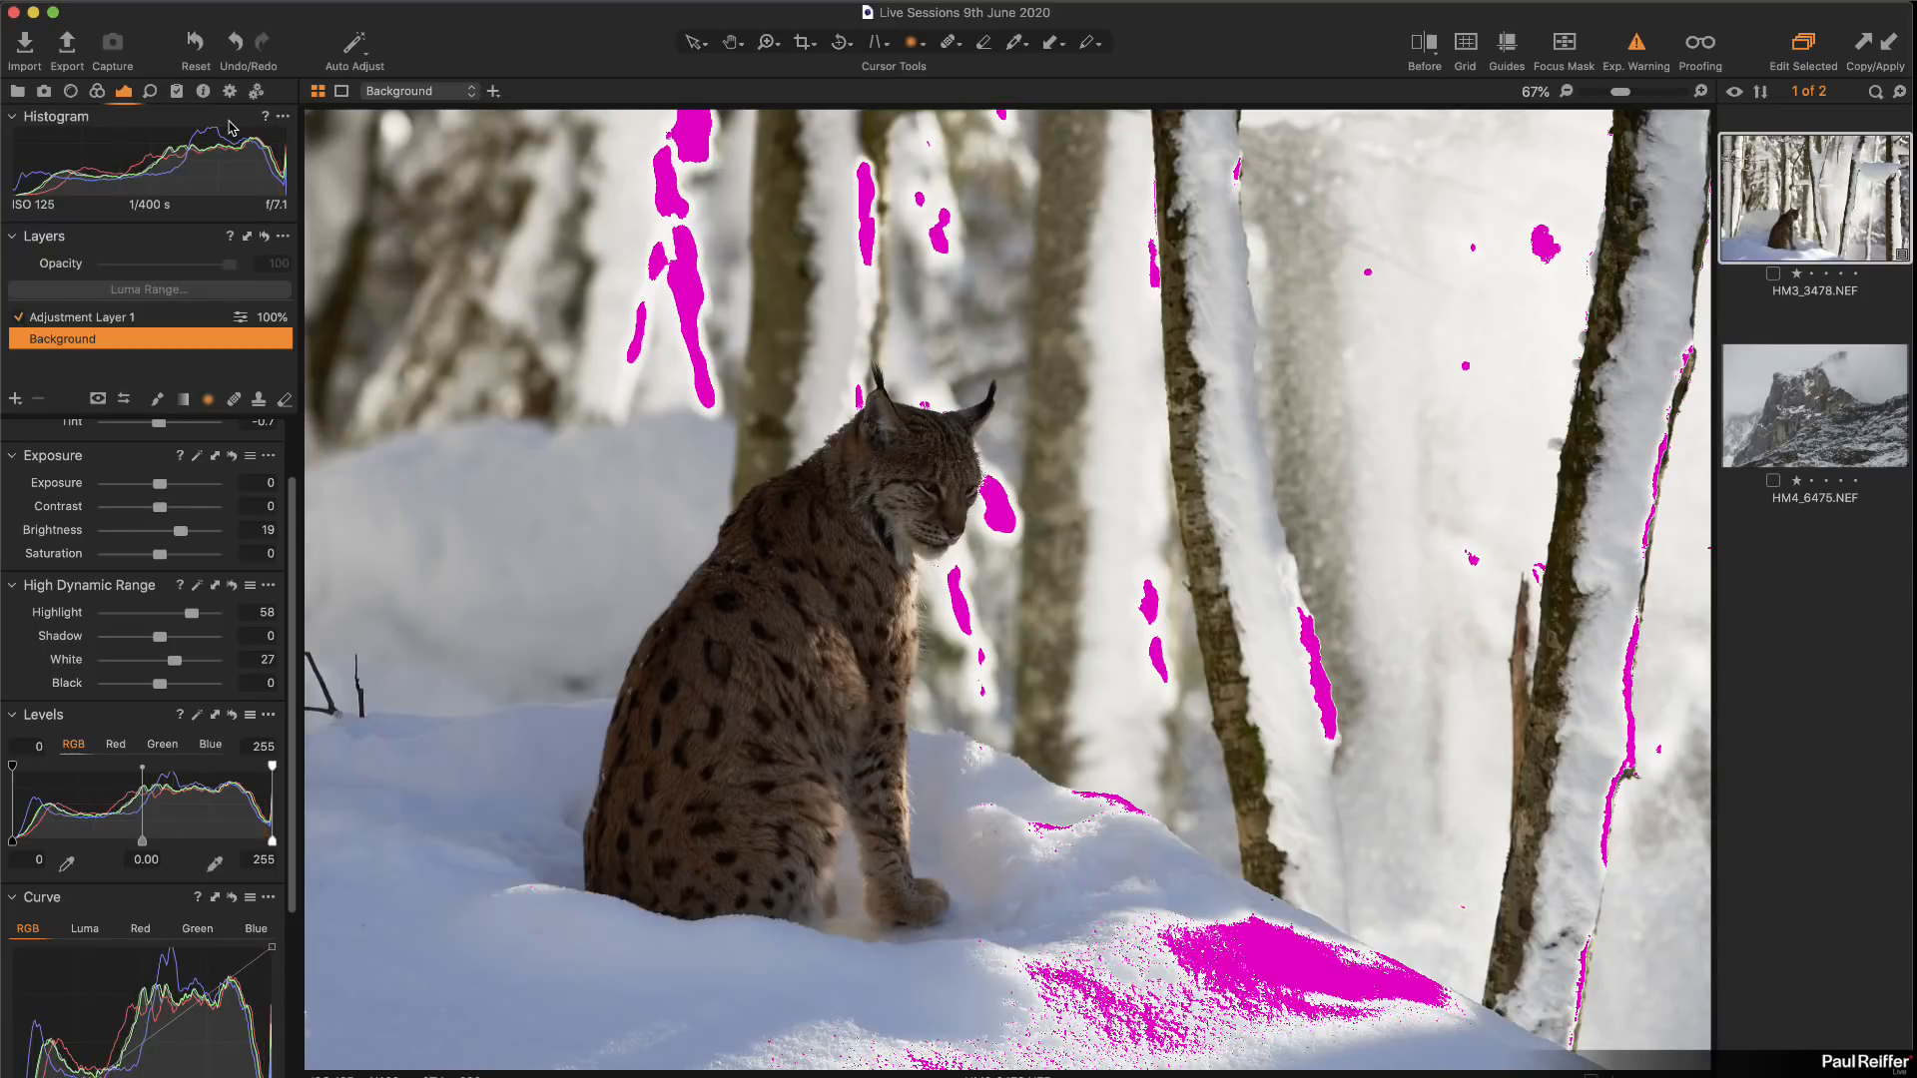
left_click(140, 7)
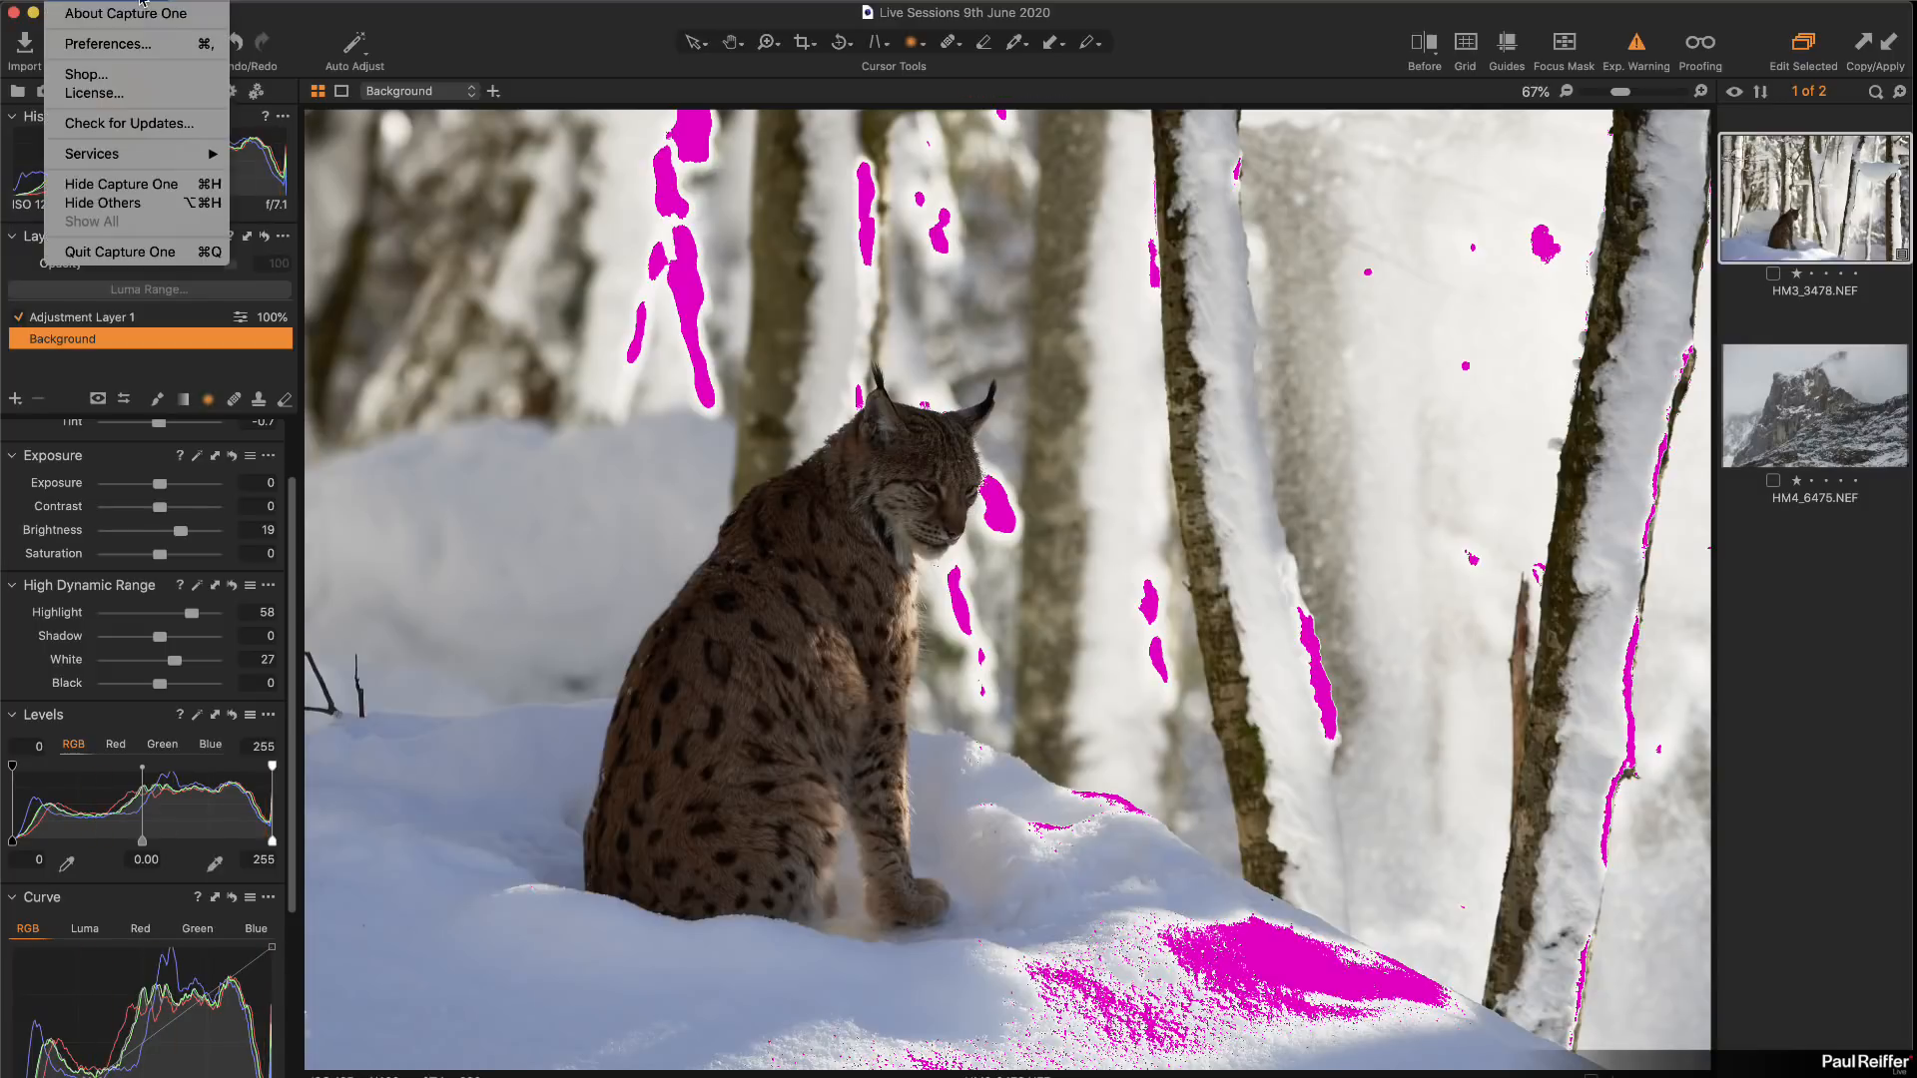
left_click(141, 48)
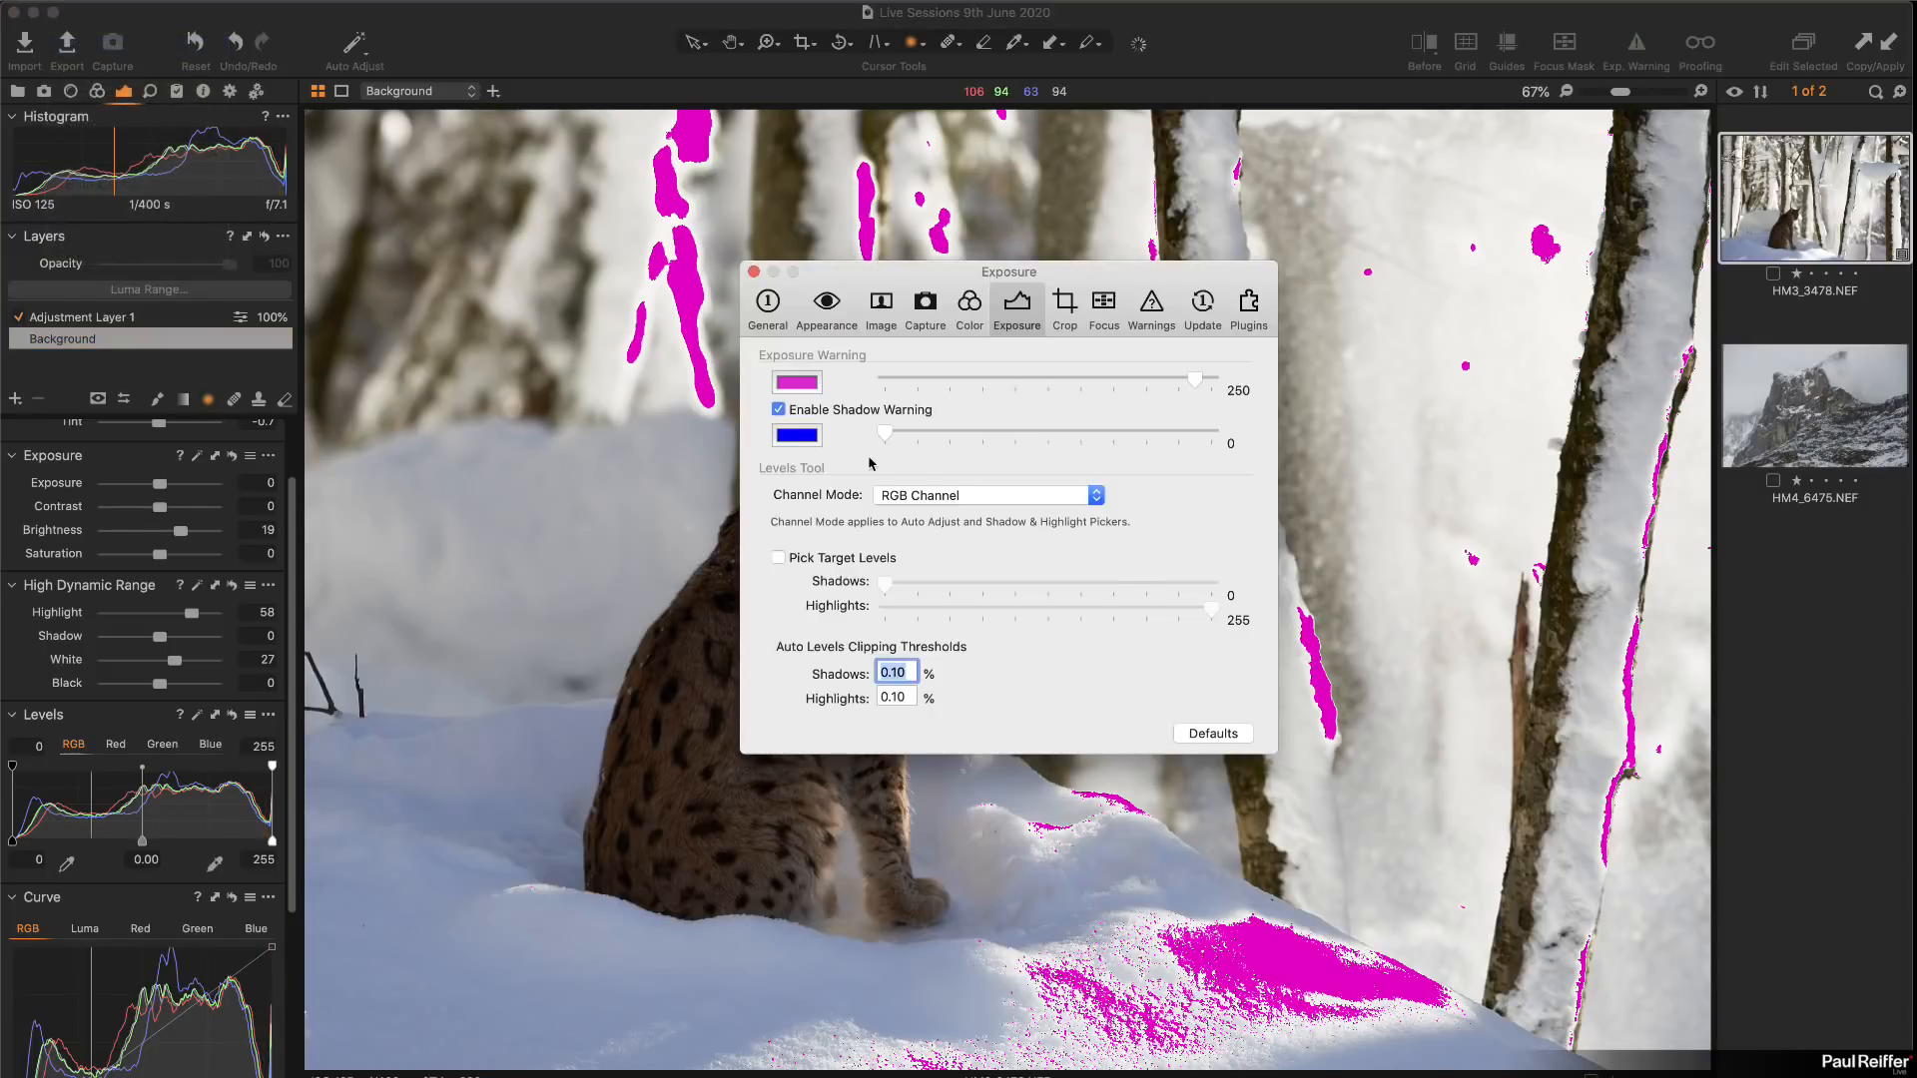
left_click_drag(1200, 381, 1211, 383)
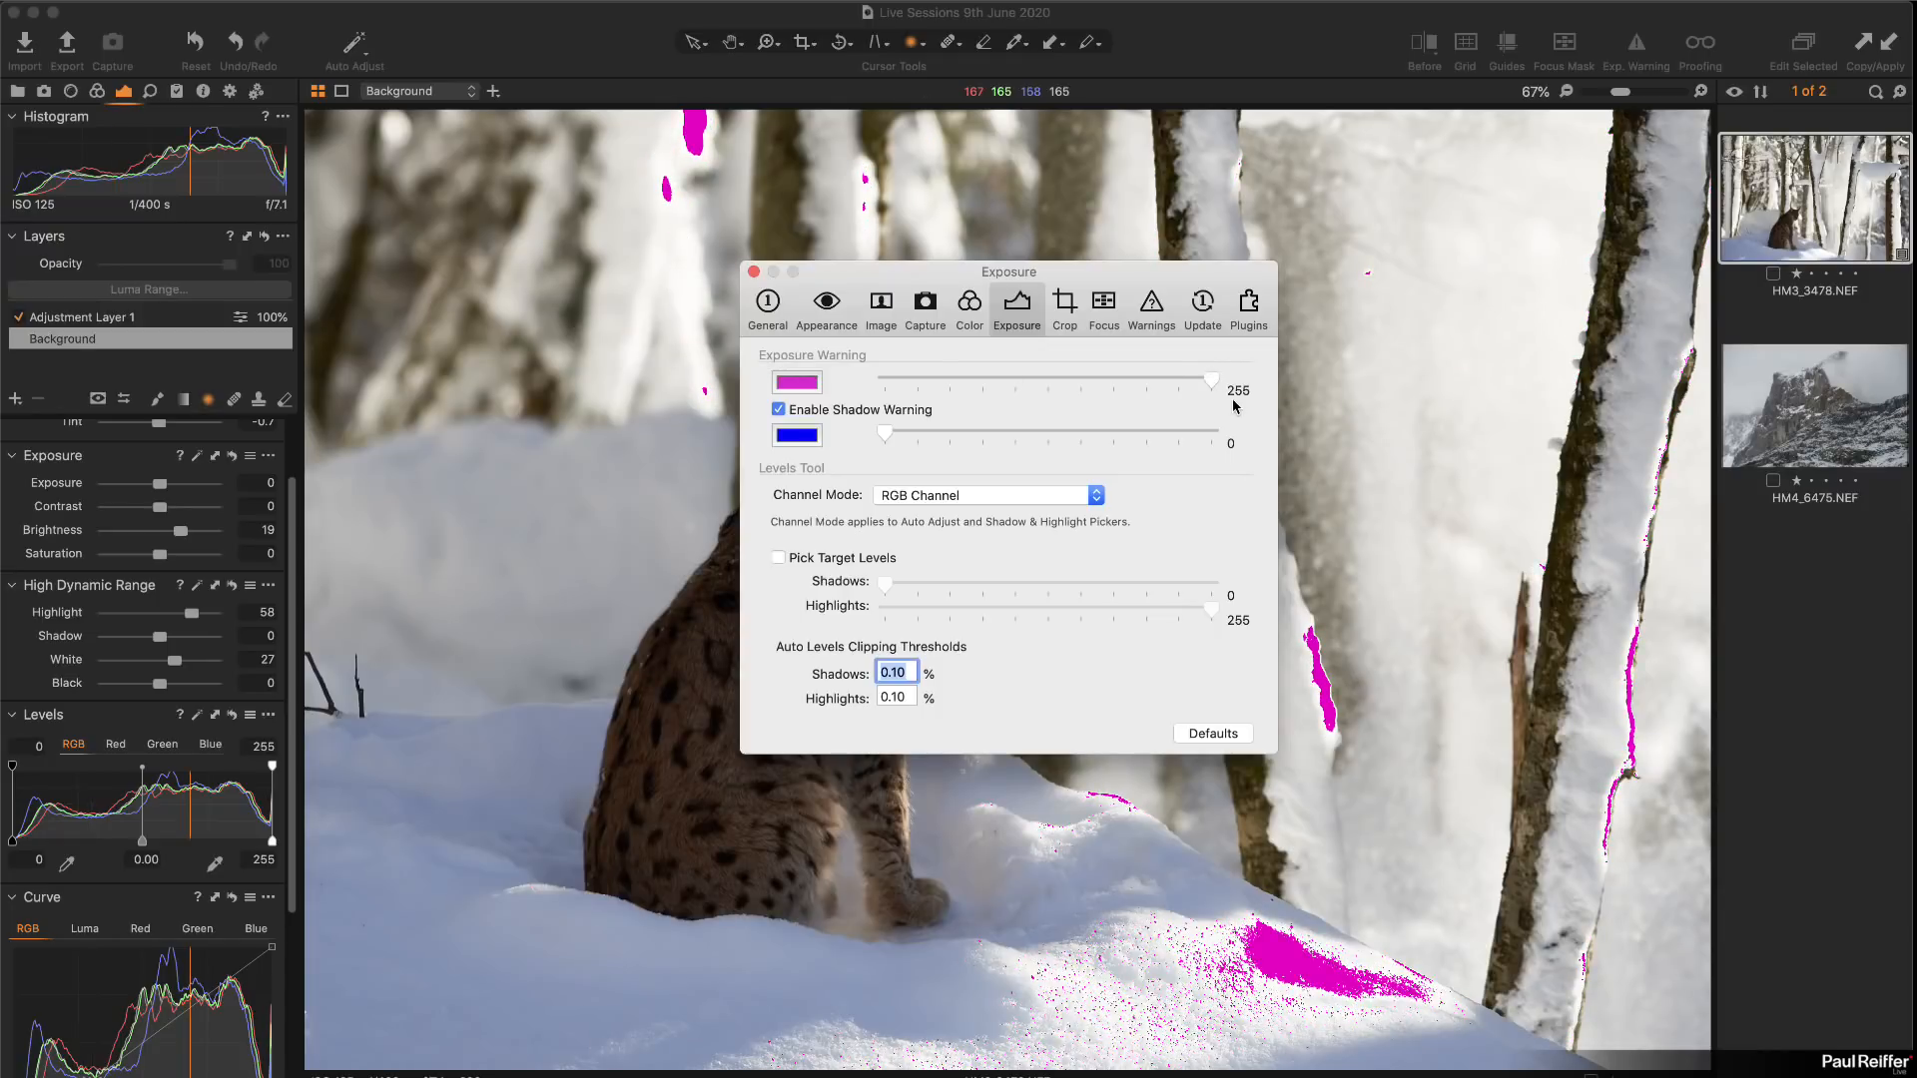
left_click(753, 272)
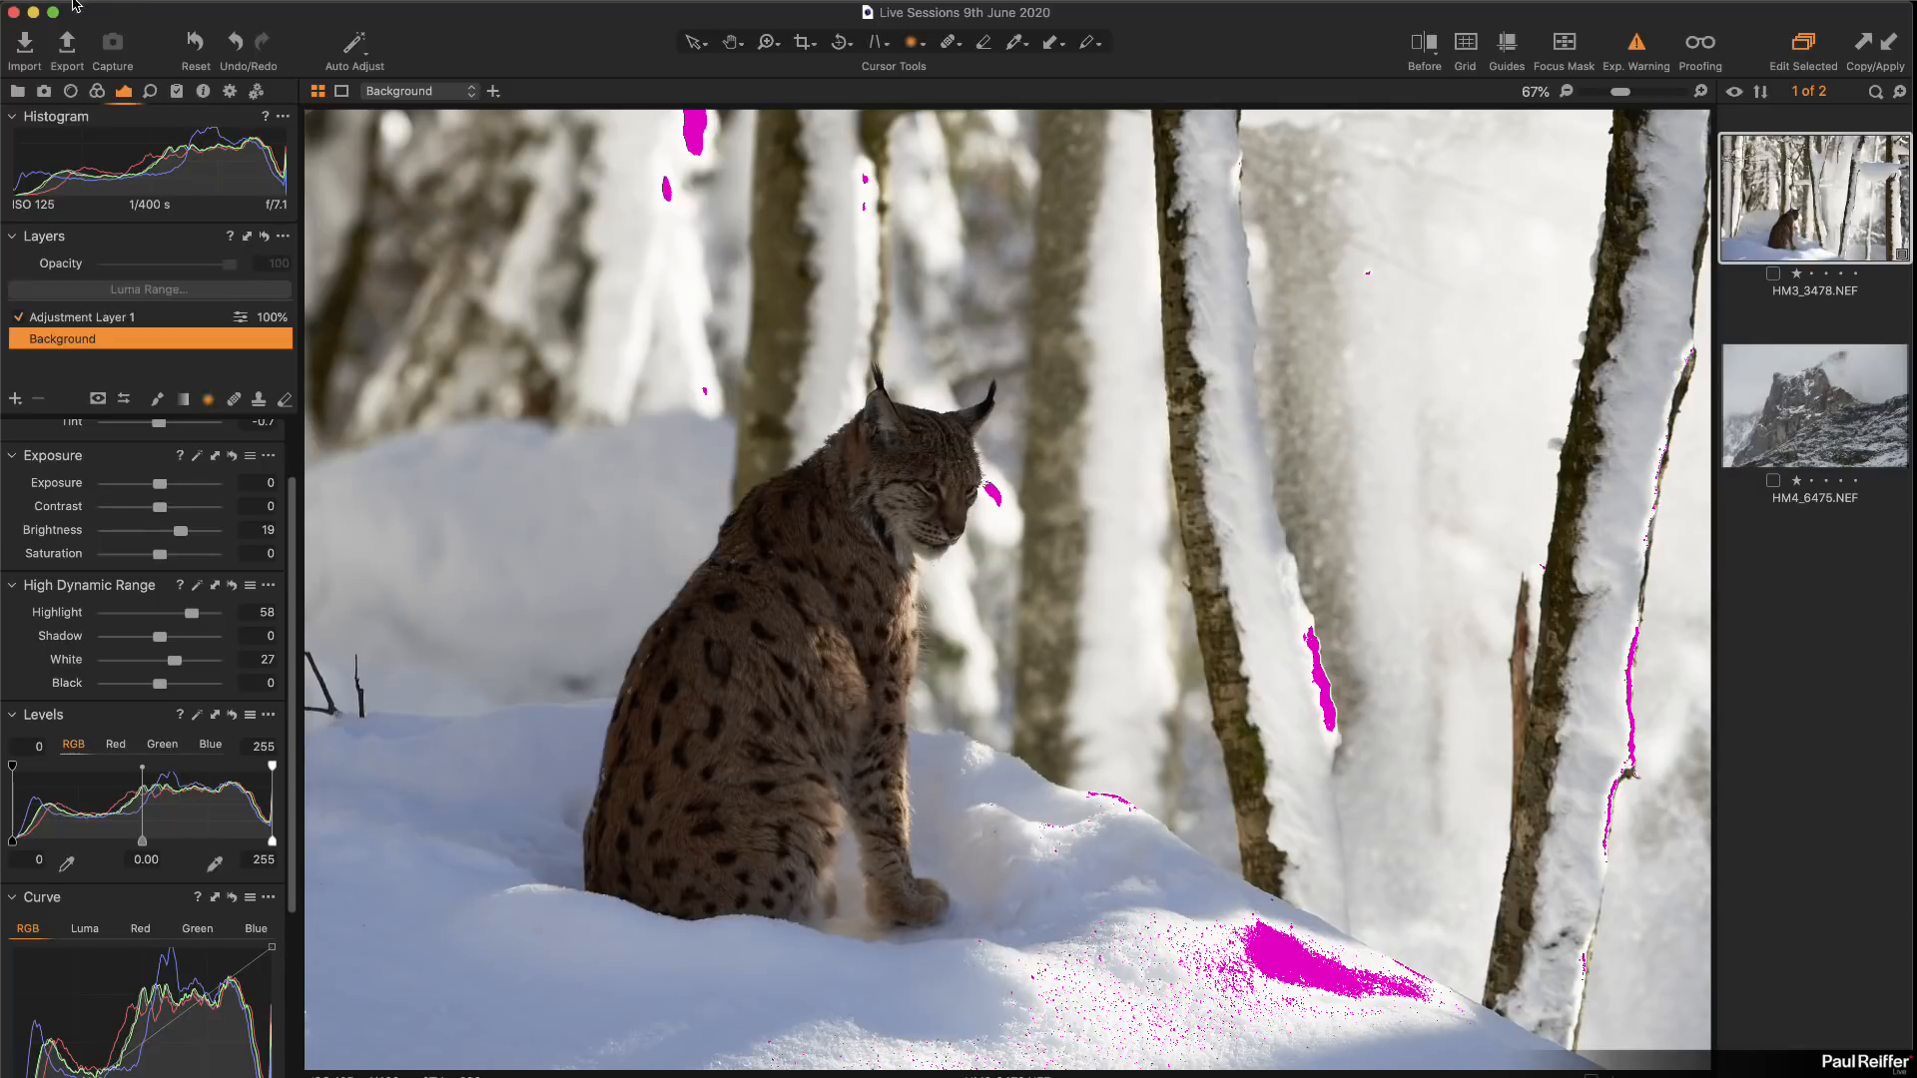
Step: Try the highlight exposure warning threshold at 250 in the preferences and restore it to 255
left_click(116, 3)
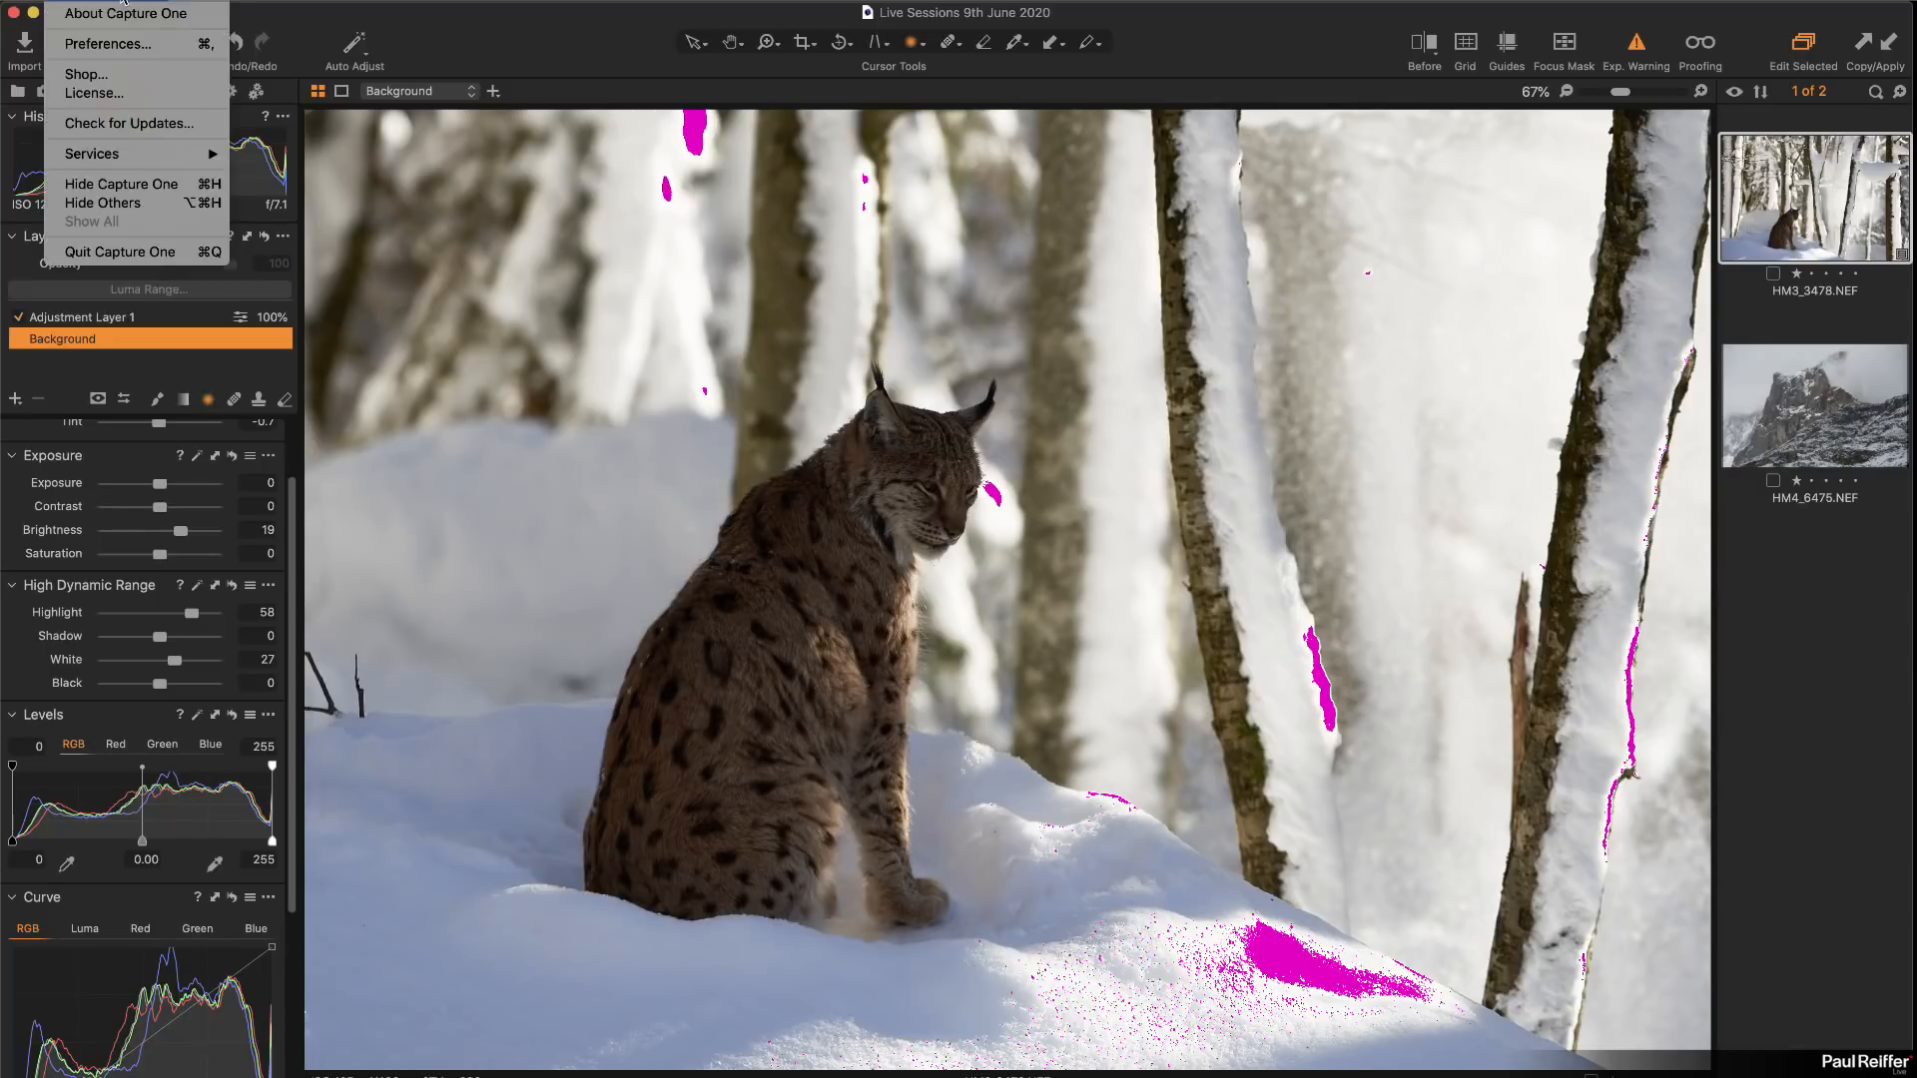
left_click(145, 46)
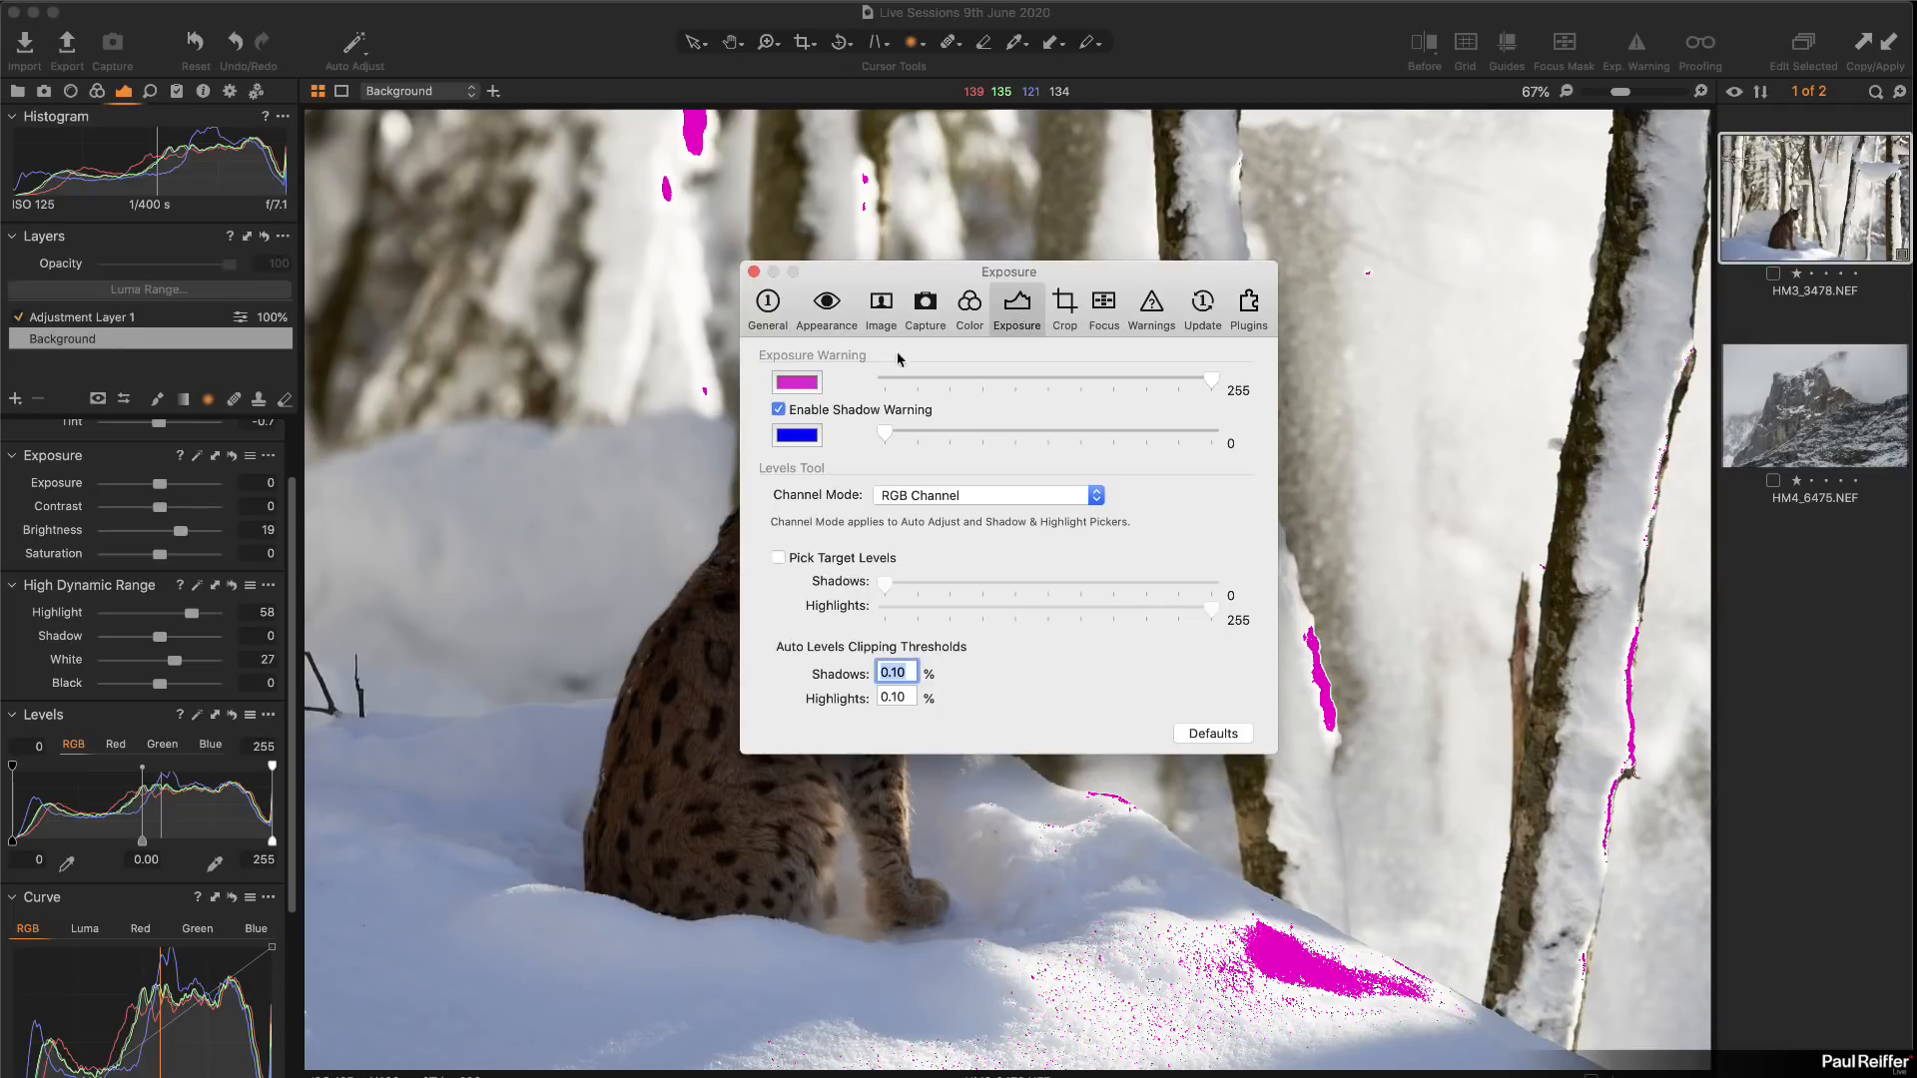
left_click_drag(1211, 387, 1198, 391)
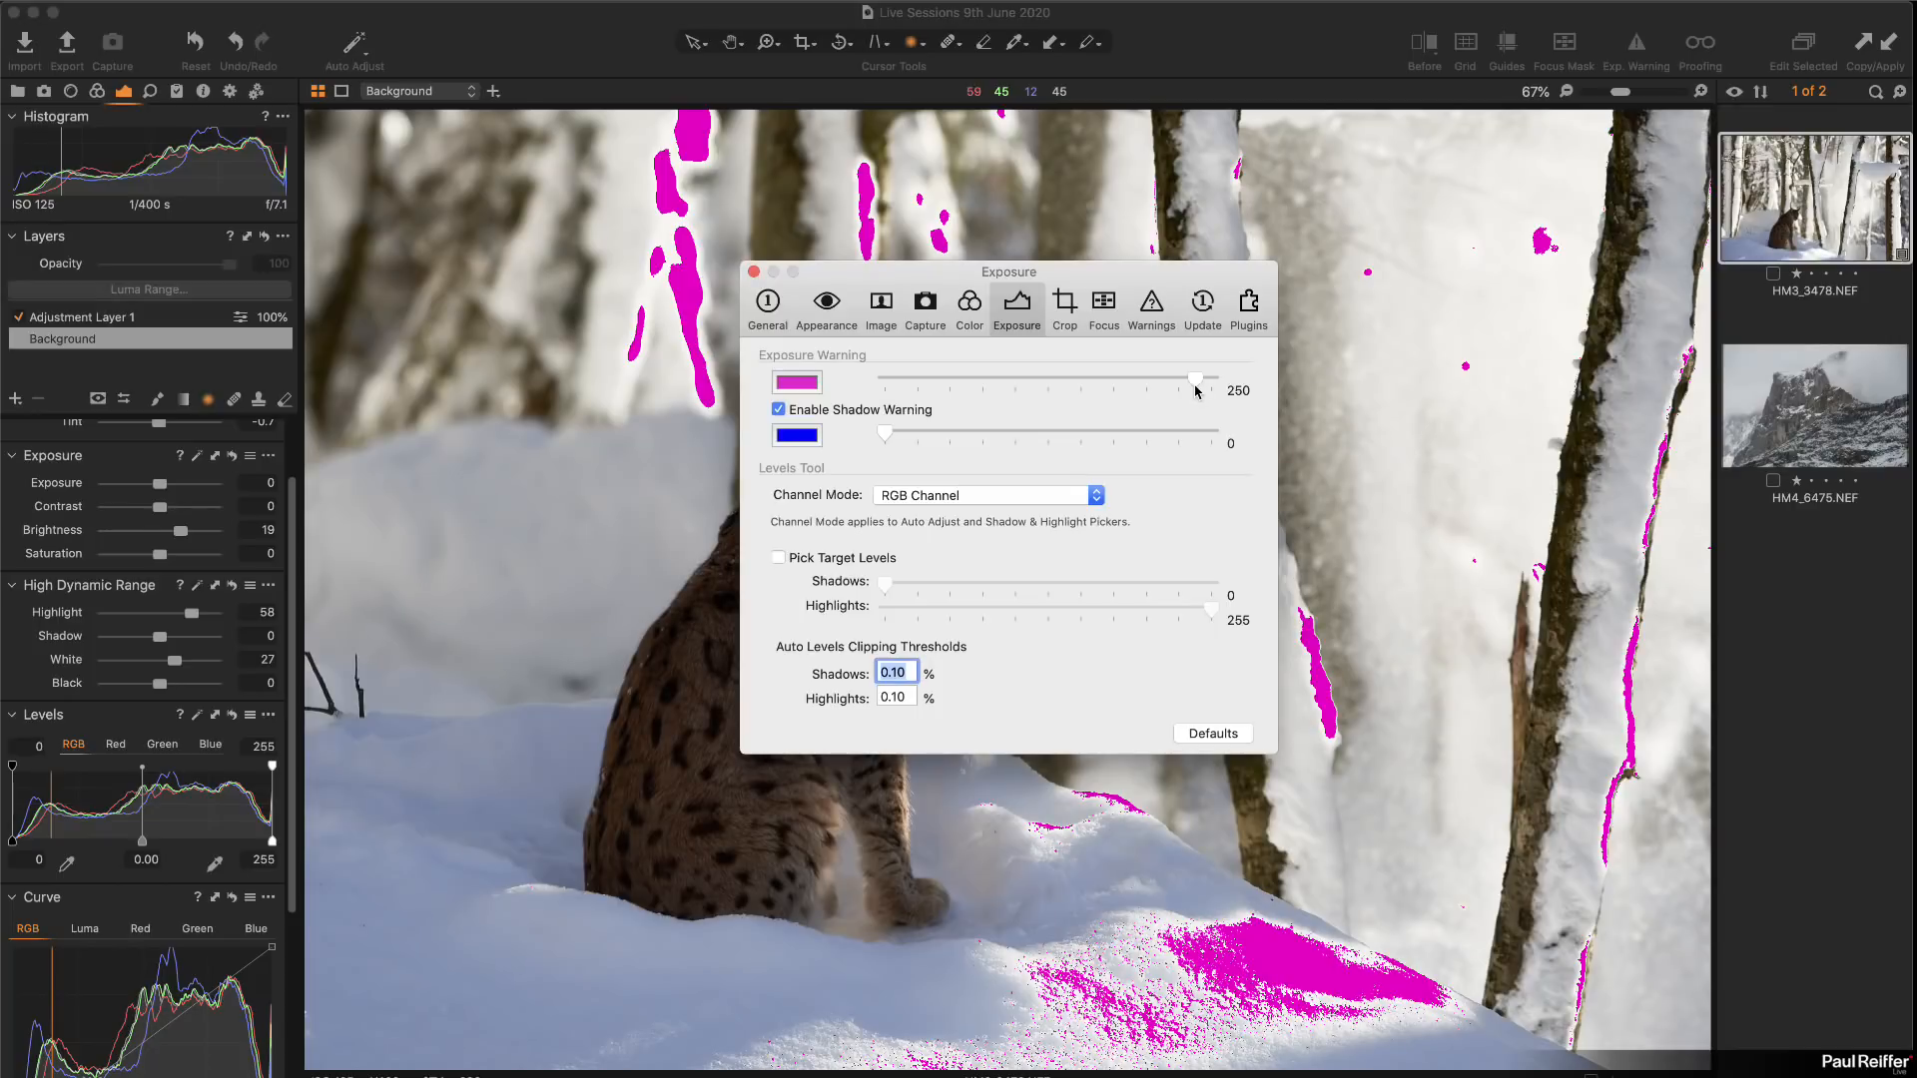
left_click_drag(1198, 385, 1212, 385)
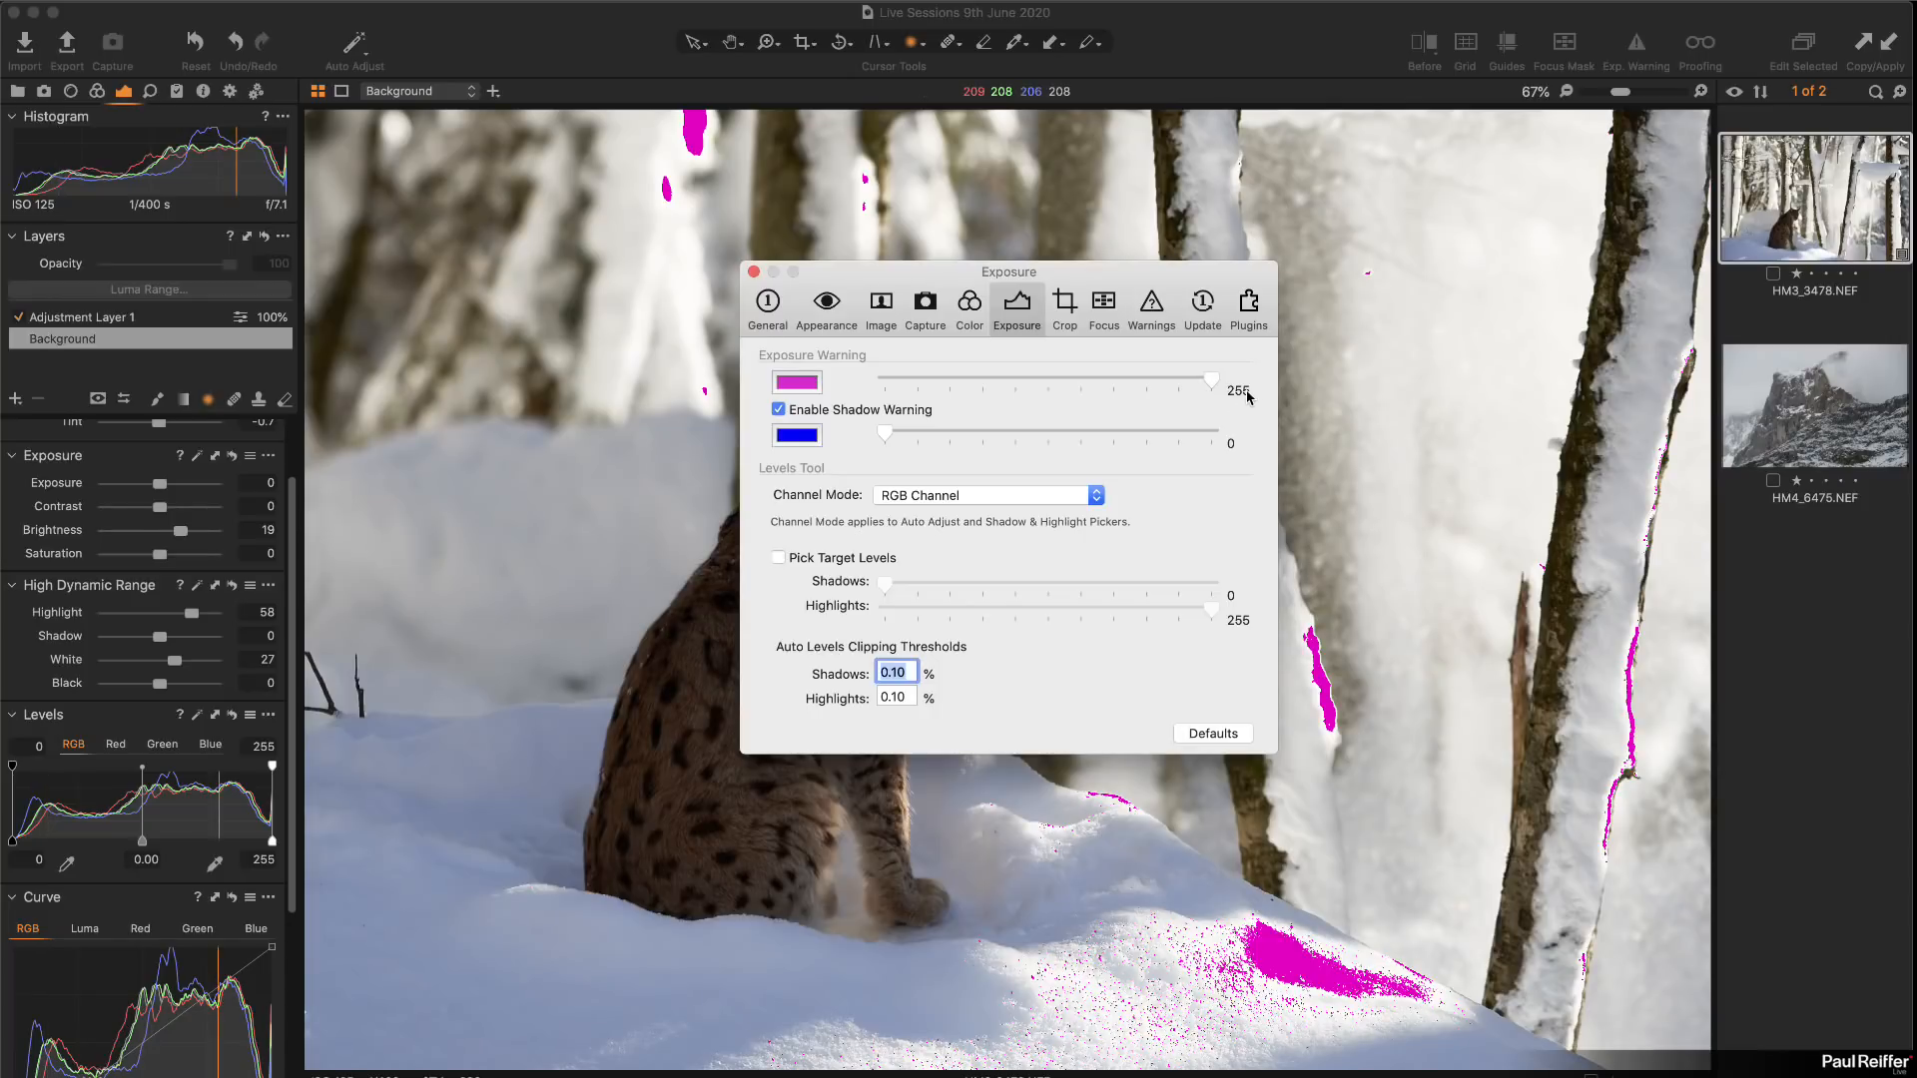
left_click(754, 272)
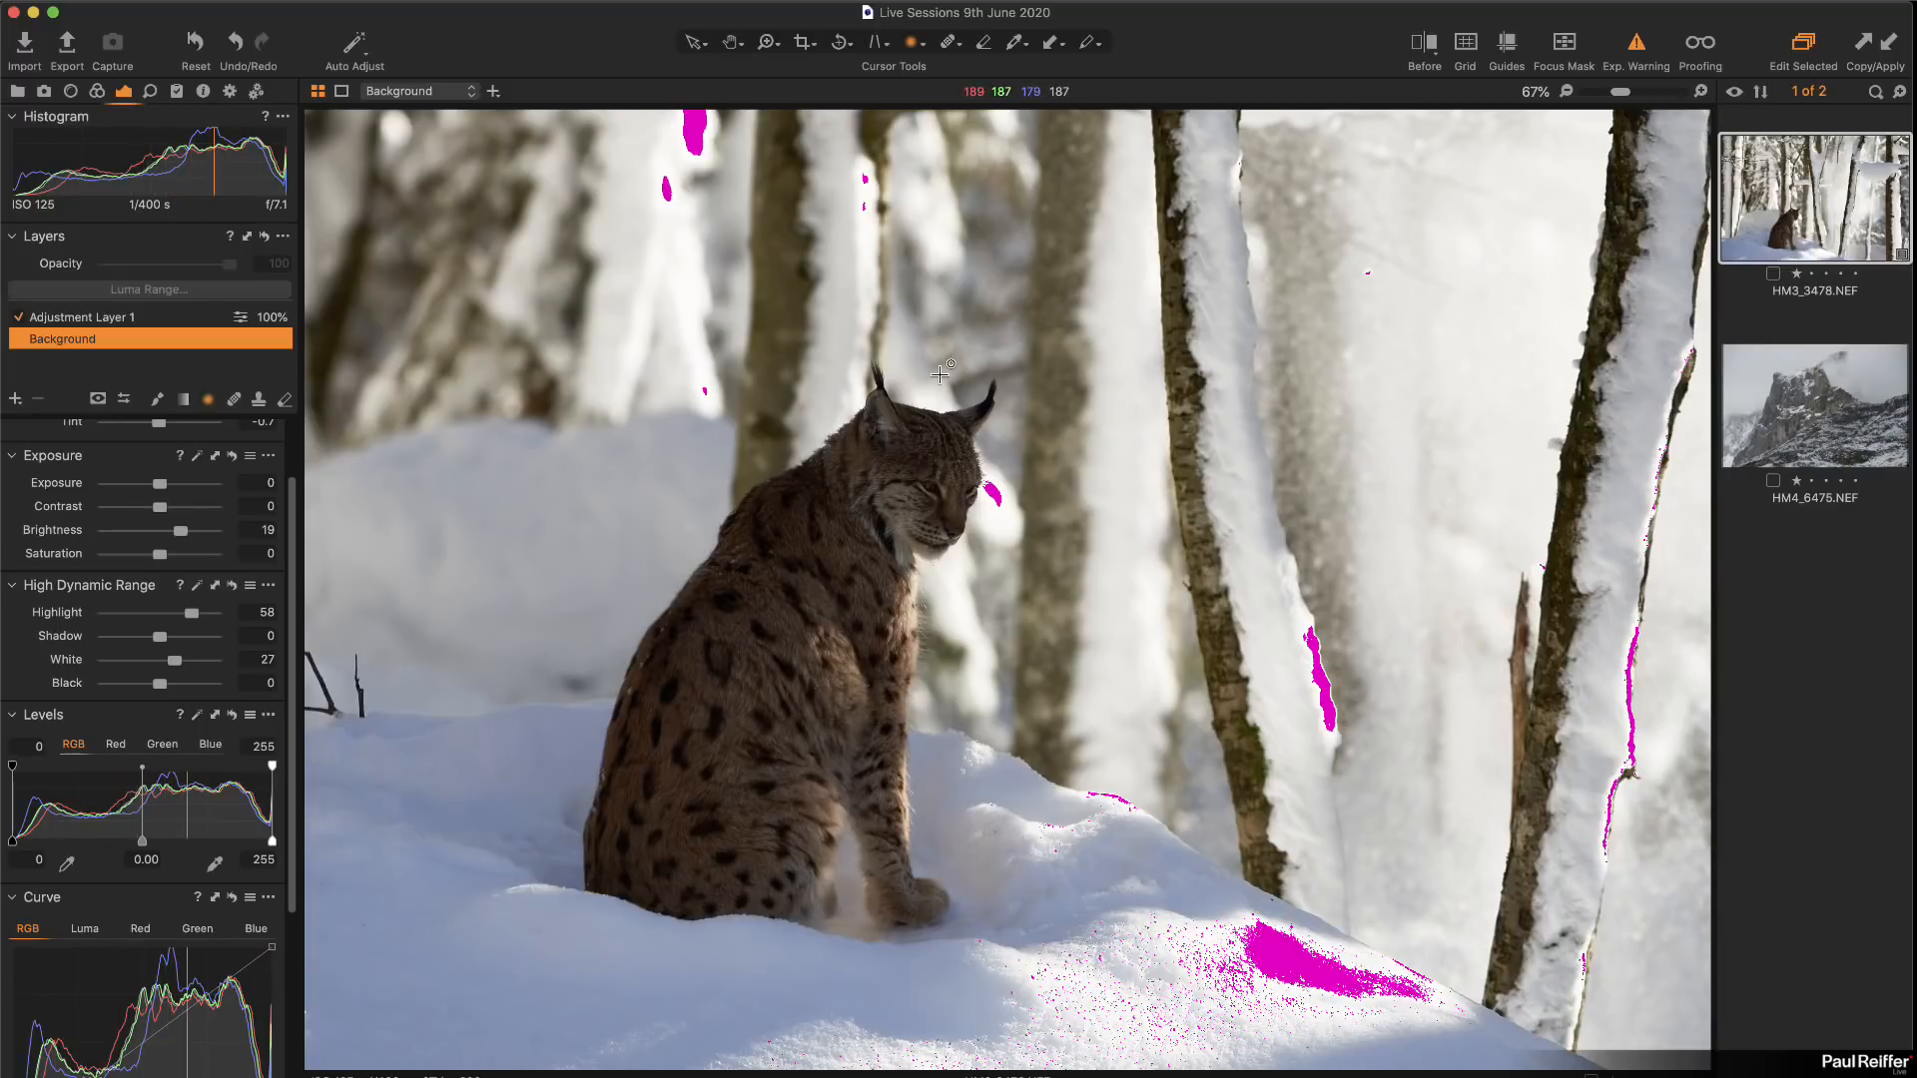
Step: Turn off the exposure warning and set Brightness to 27 on the Background layer
key("super+0")
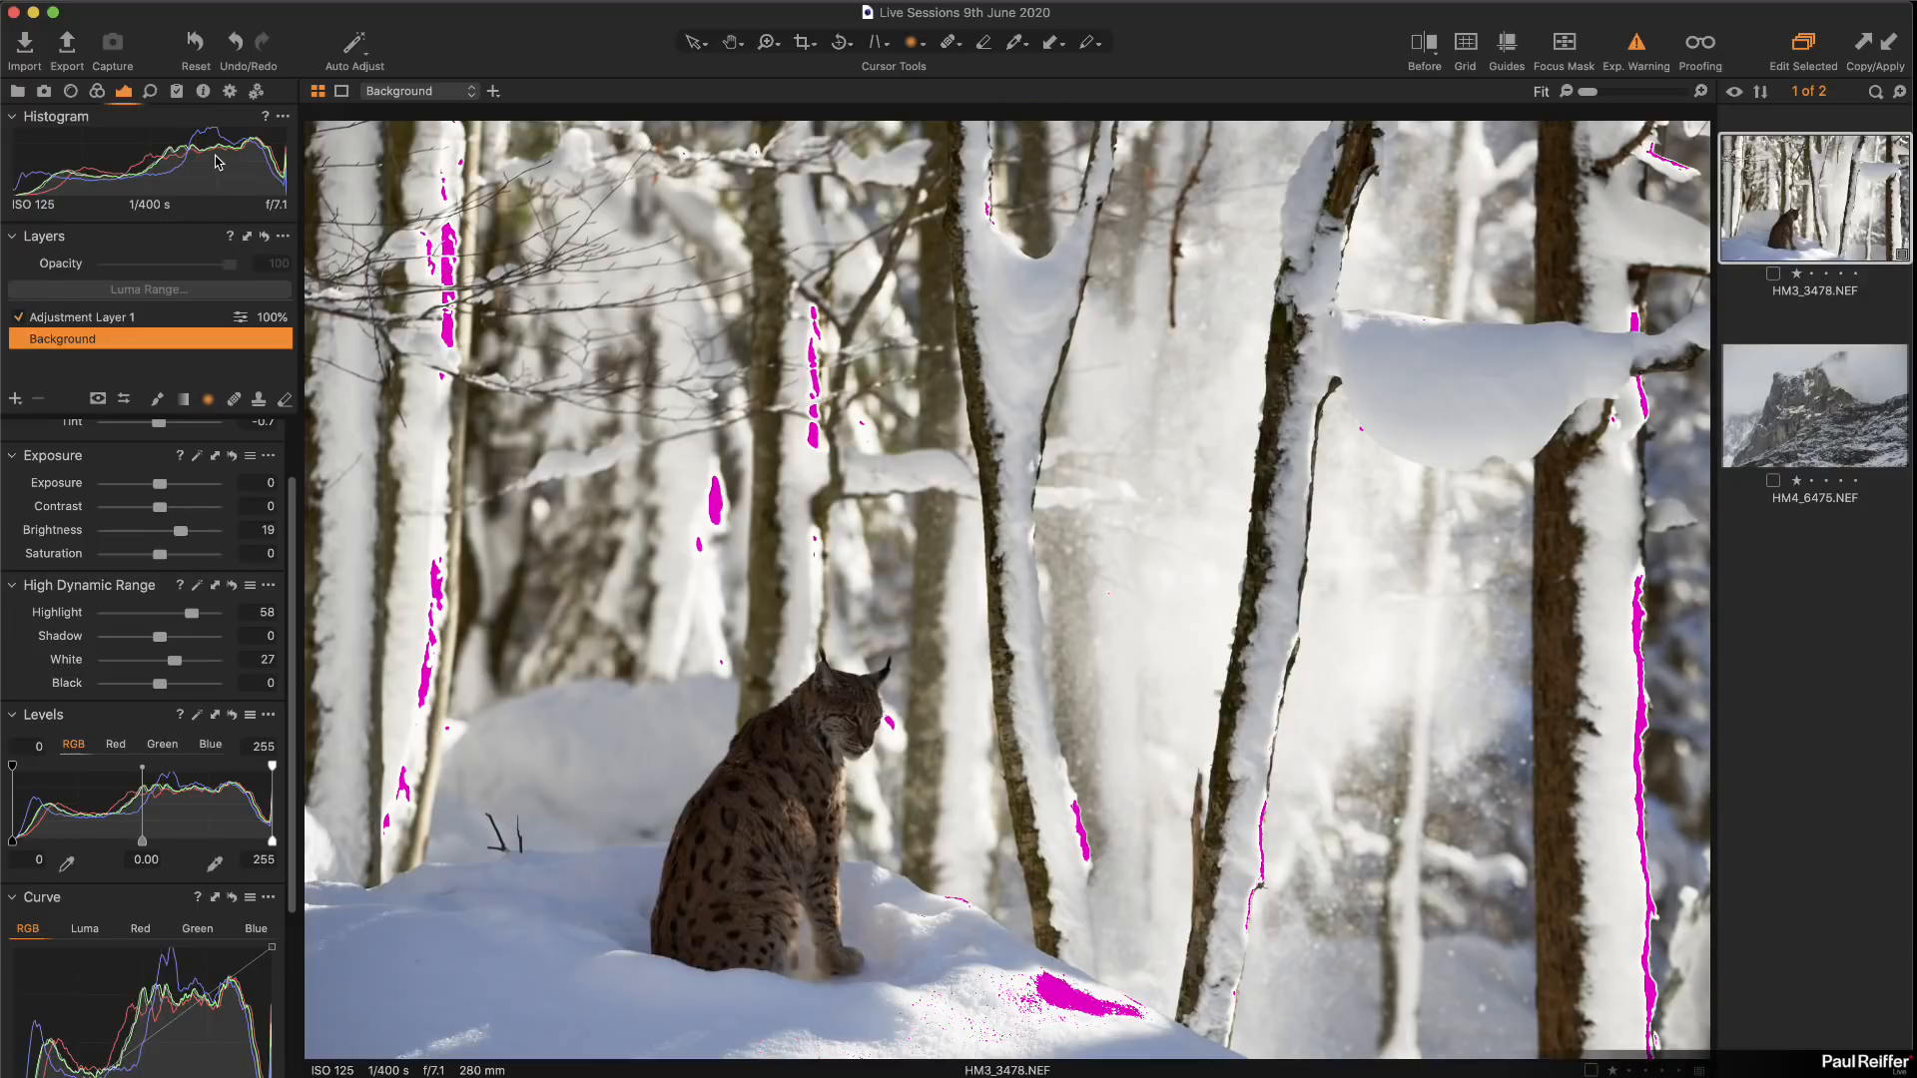
left_click(1637, 44)
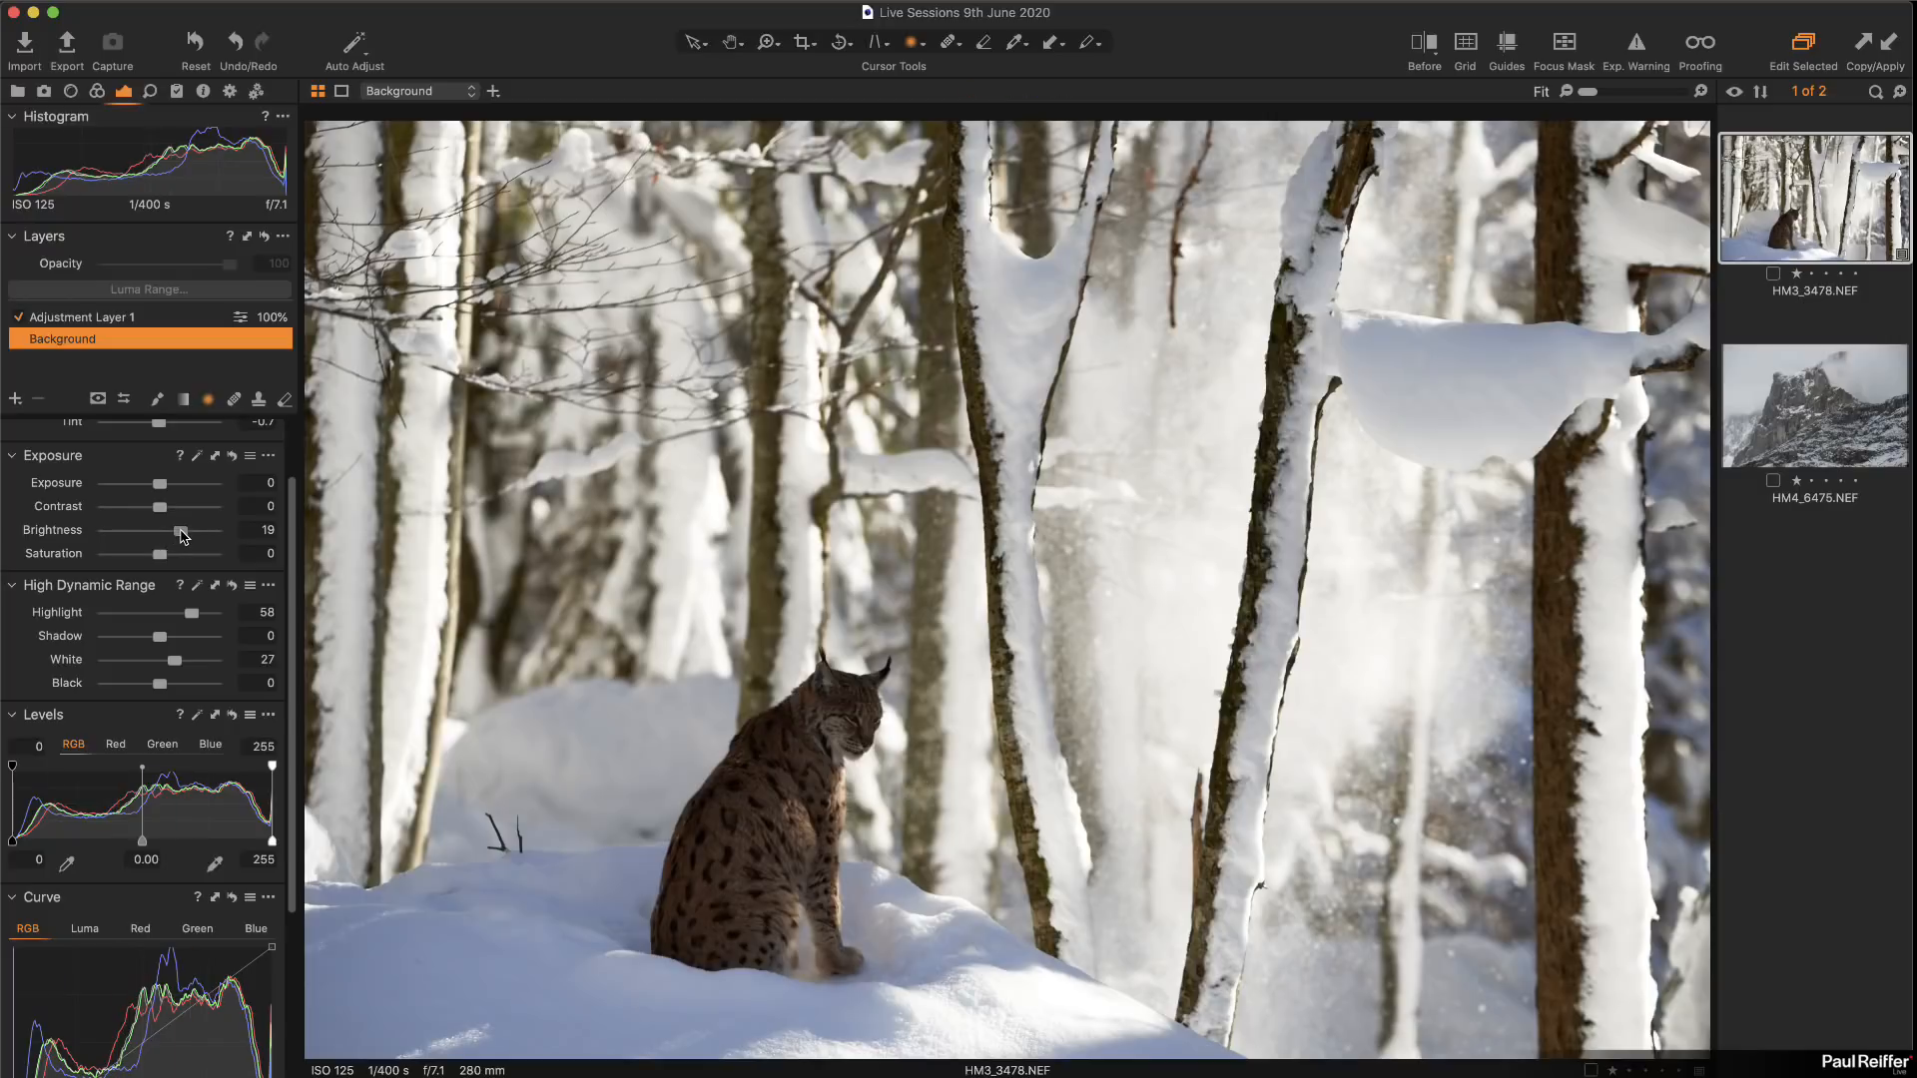
left_click_drag(182, 536, 189, 536)
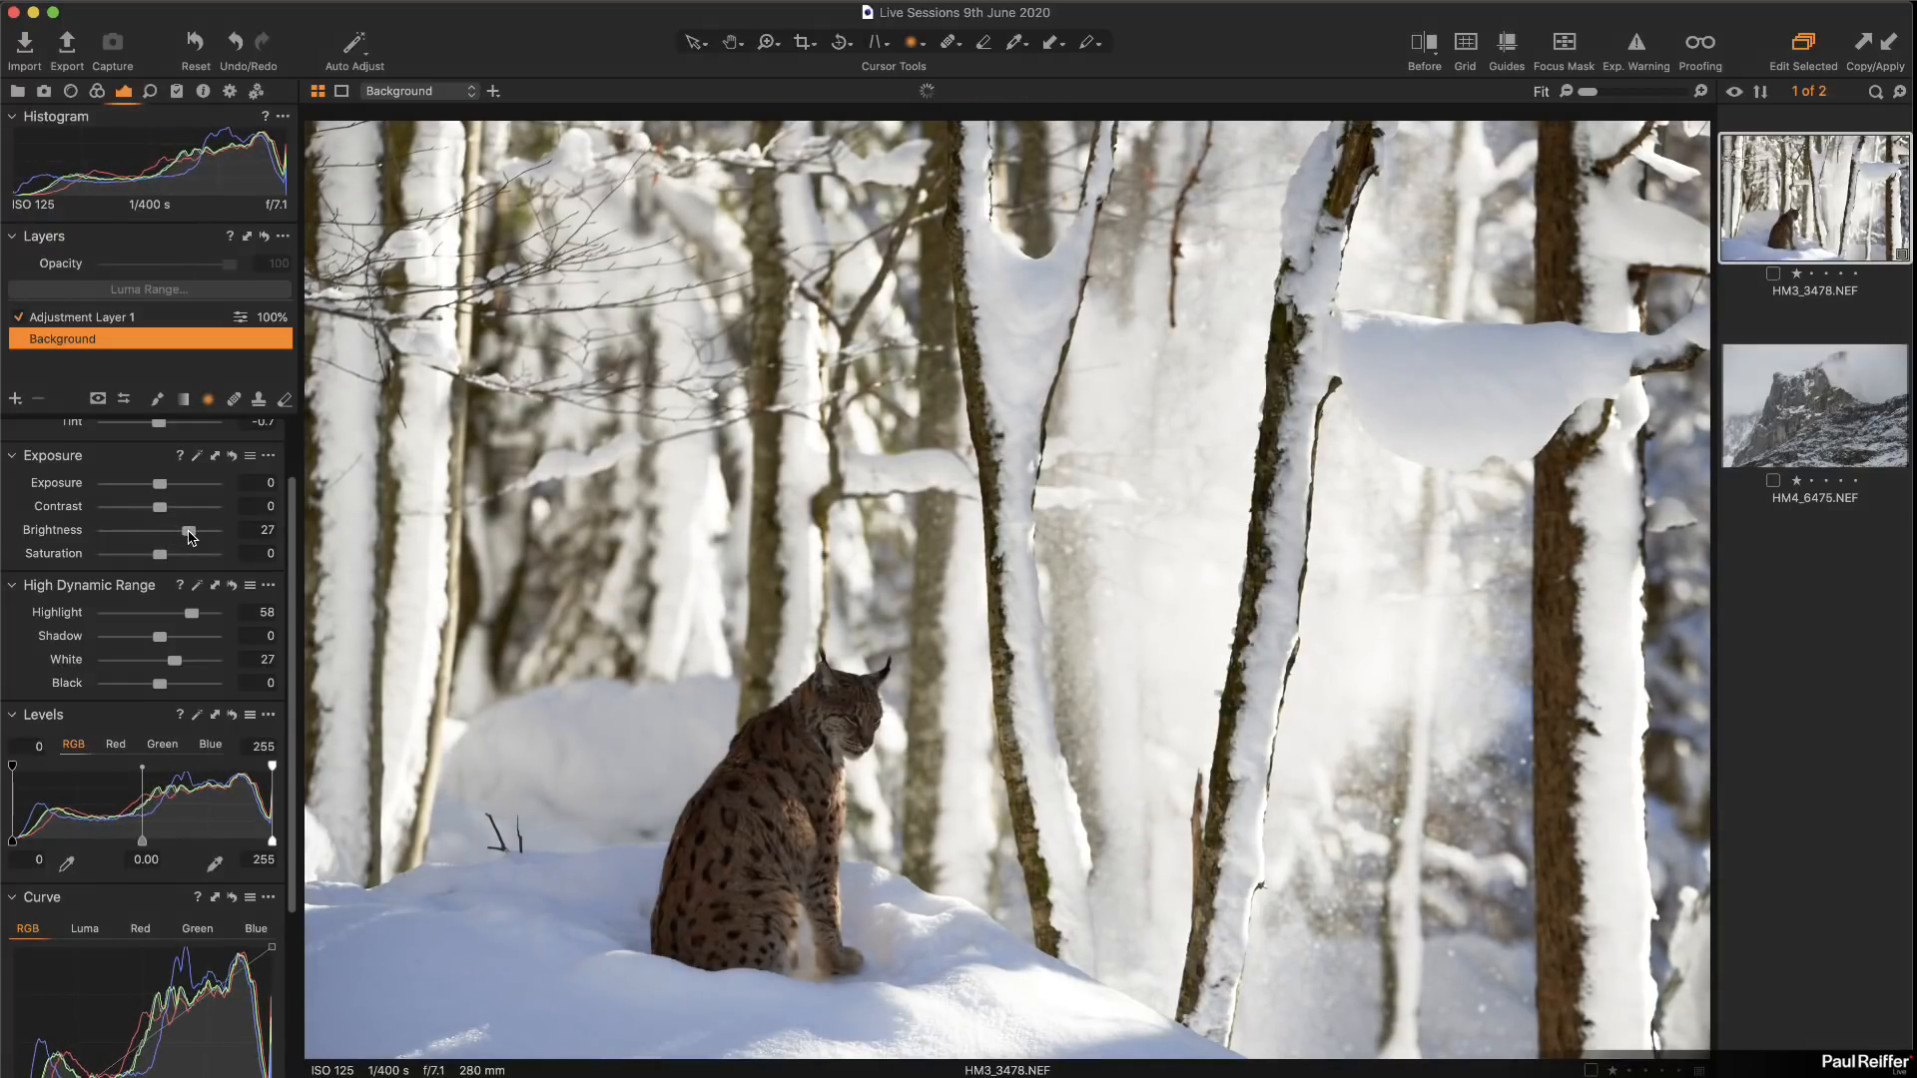
Step: Check the mask of Adjustment Layer 1 and set the layer's Brightness to -20
left_click(155, 319)
key("m")
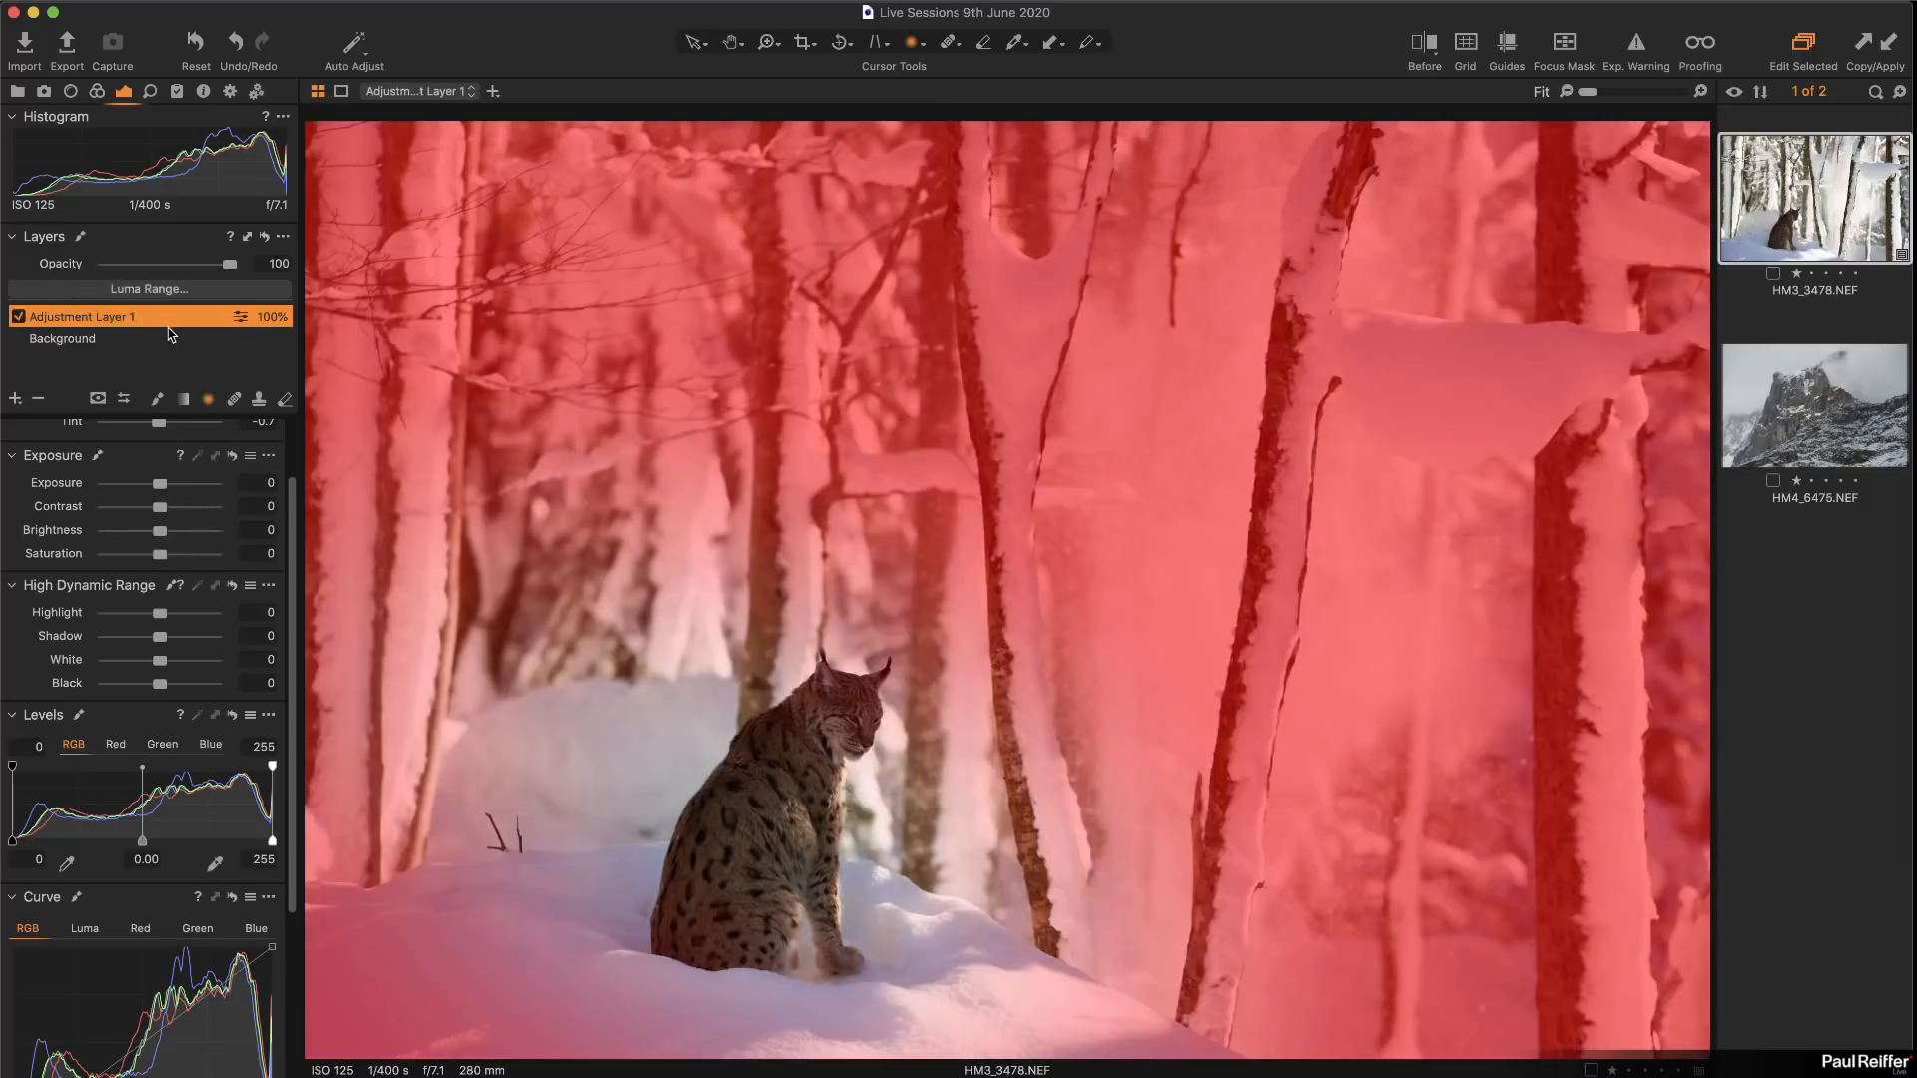
key("m")
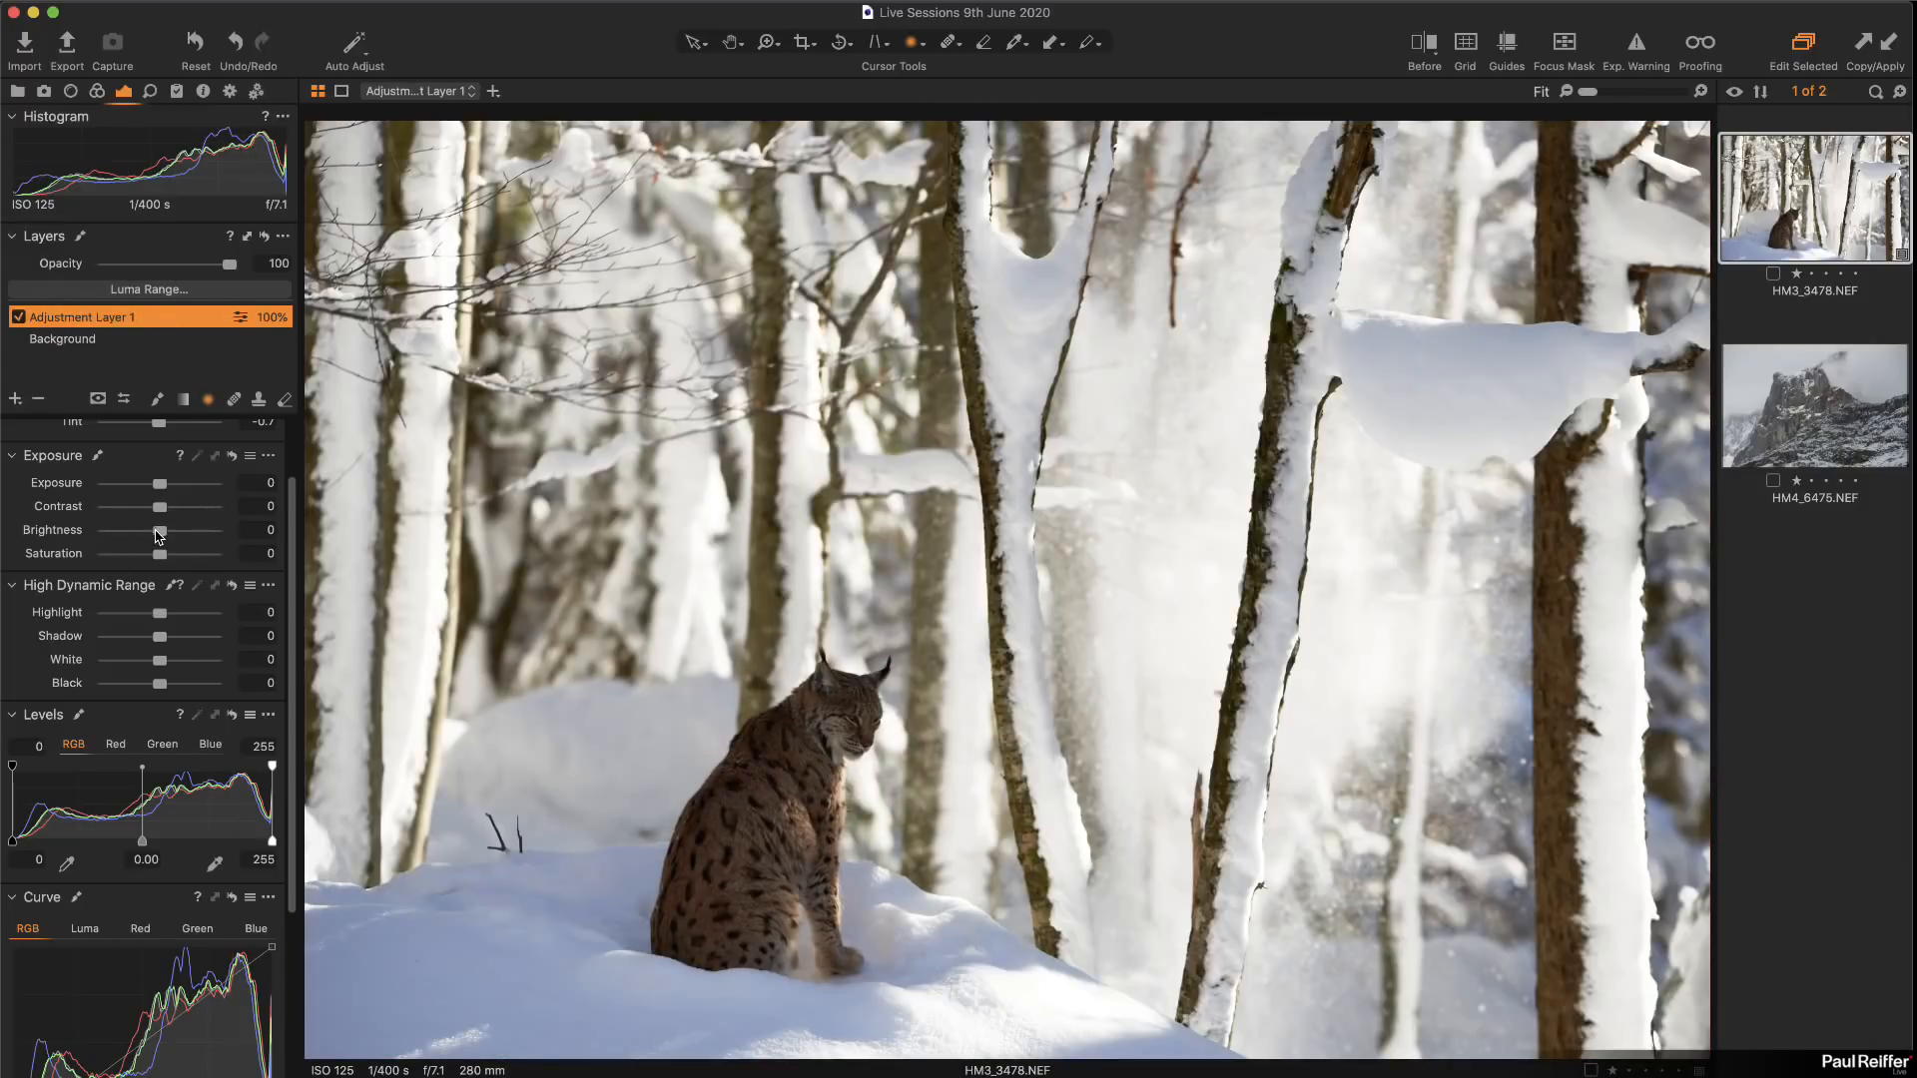
left_click_drag(160, 531, 143, 542)
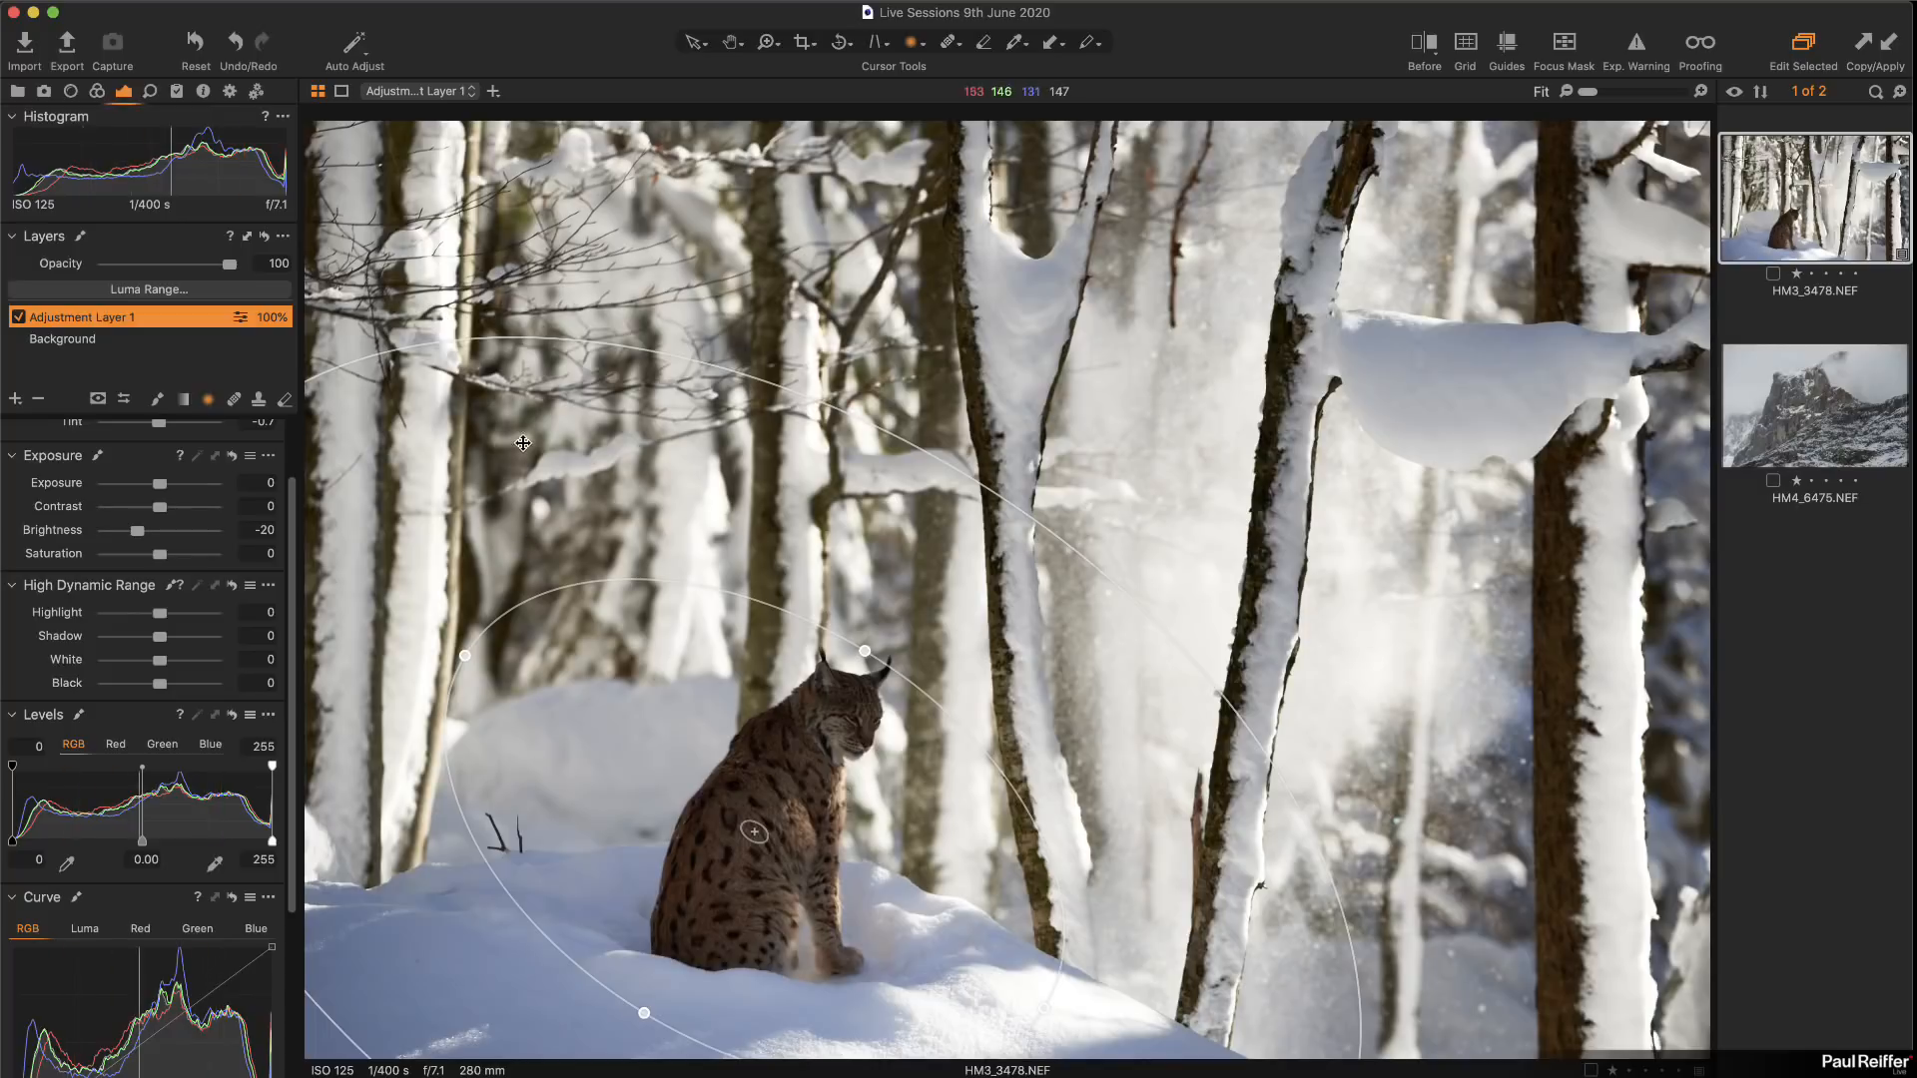
Step: On Adjustment Layer 1, pick the yellowish background tone between the trees in the Color Editor and set its Saturation to -49
left_click(97, 93)
scroll(246, 755, "down", 2)
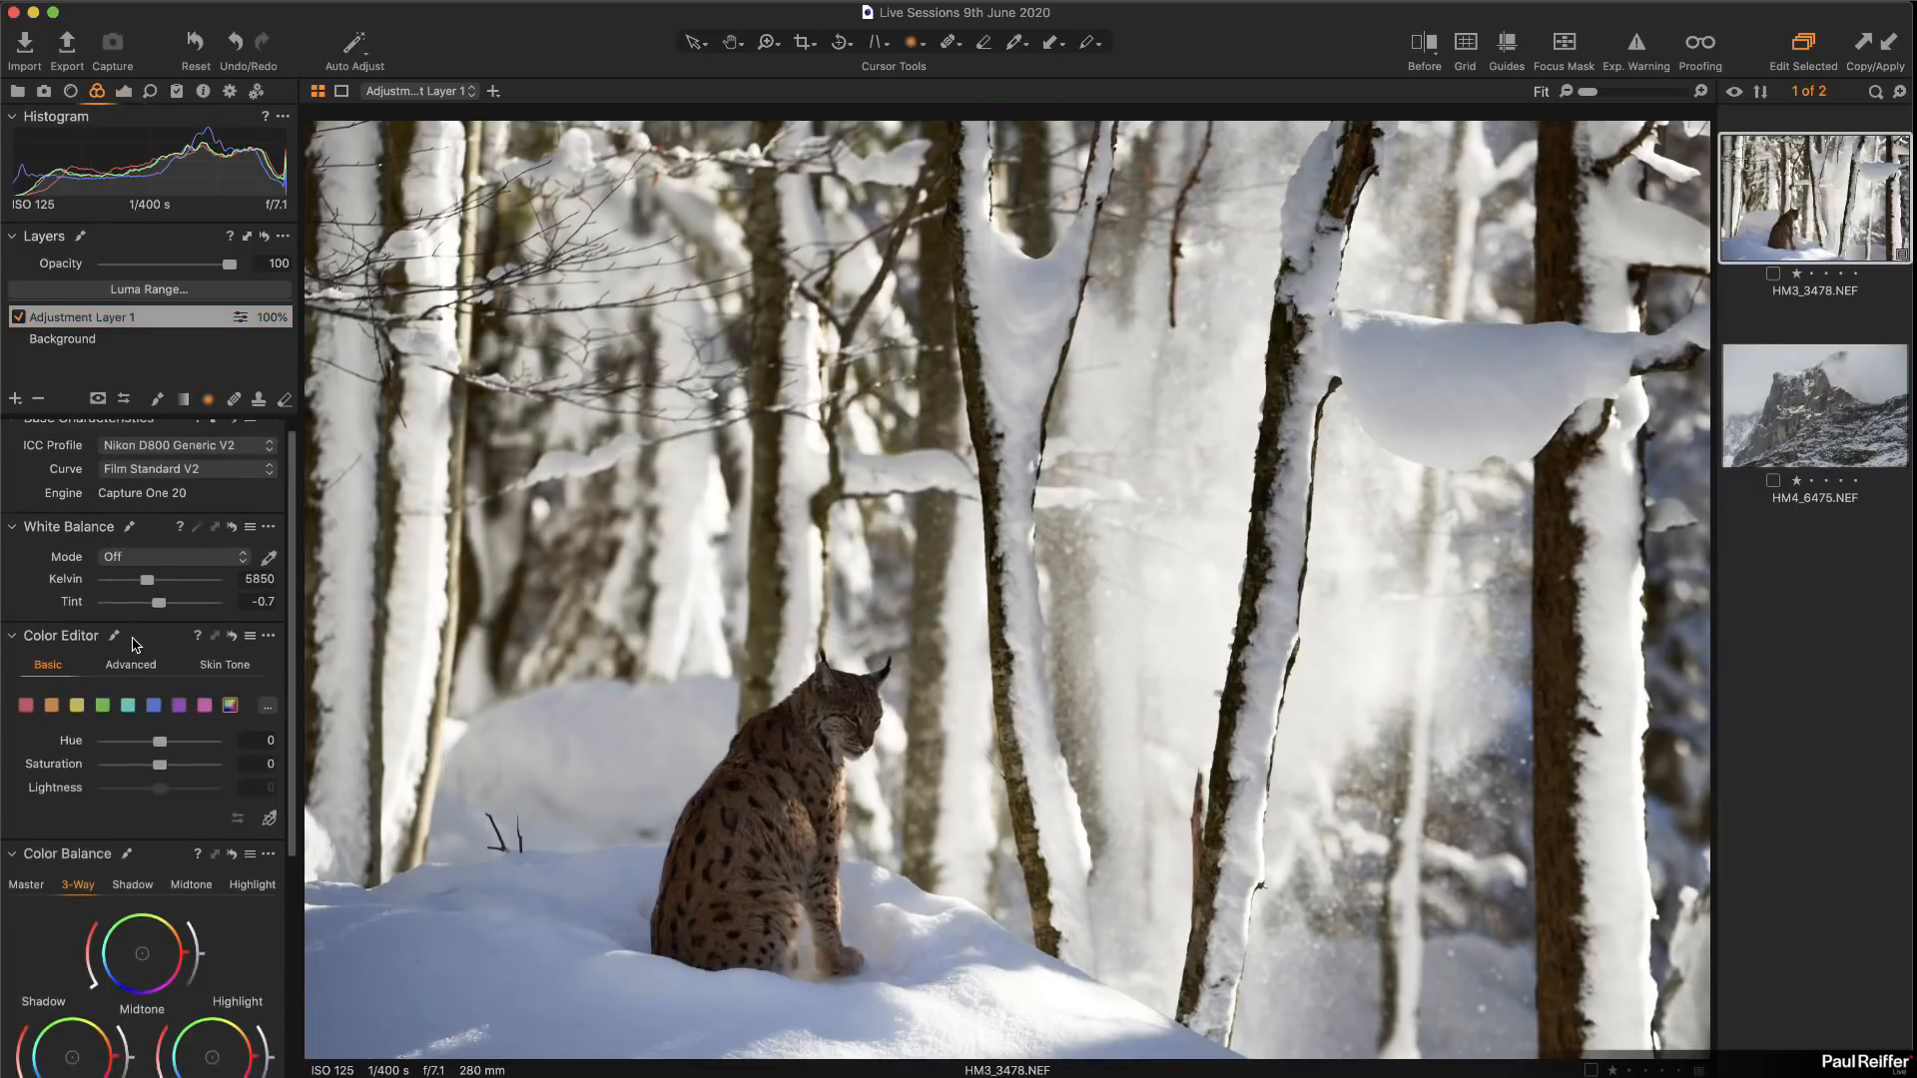
left_click(269, 768)
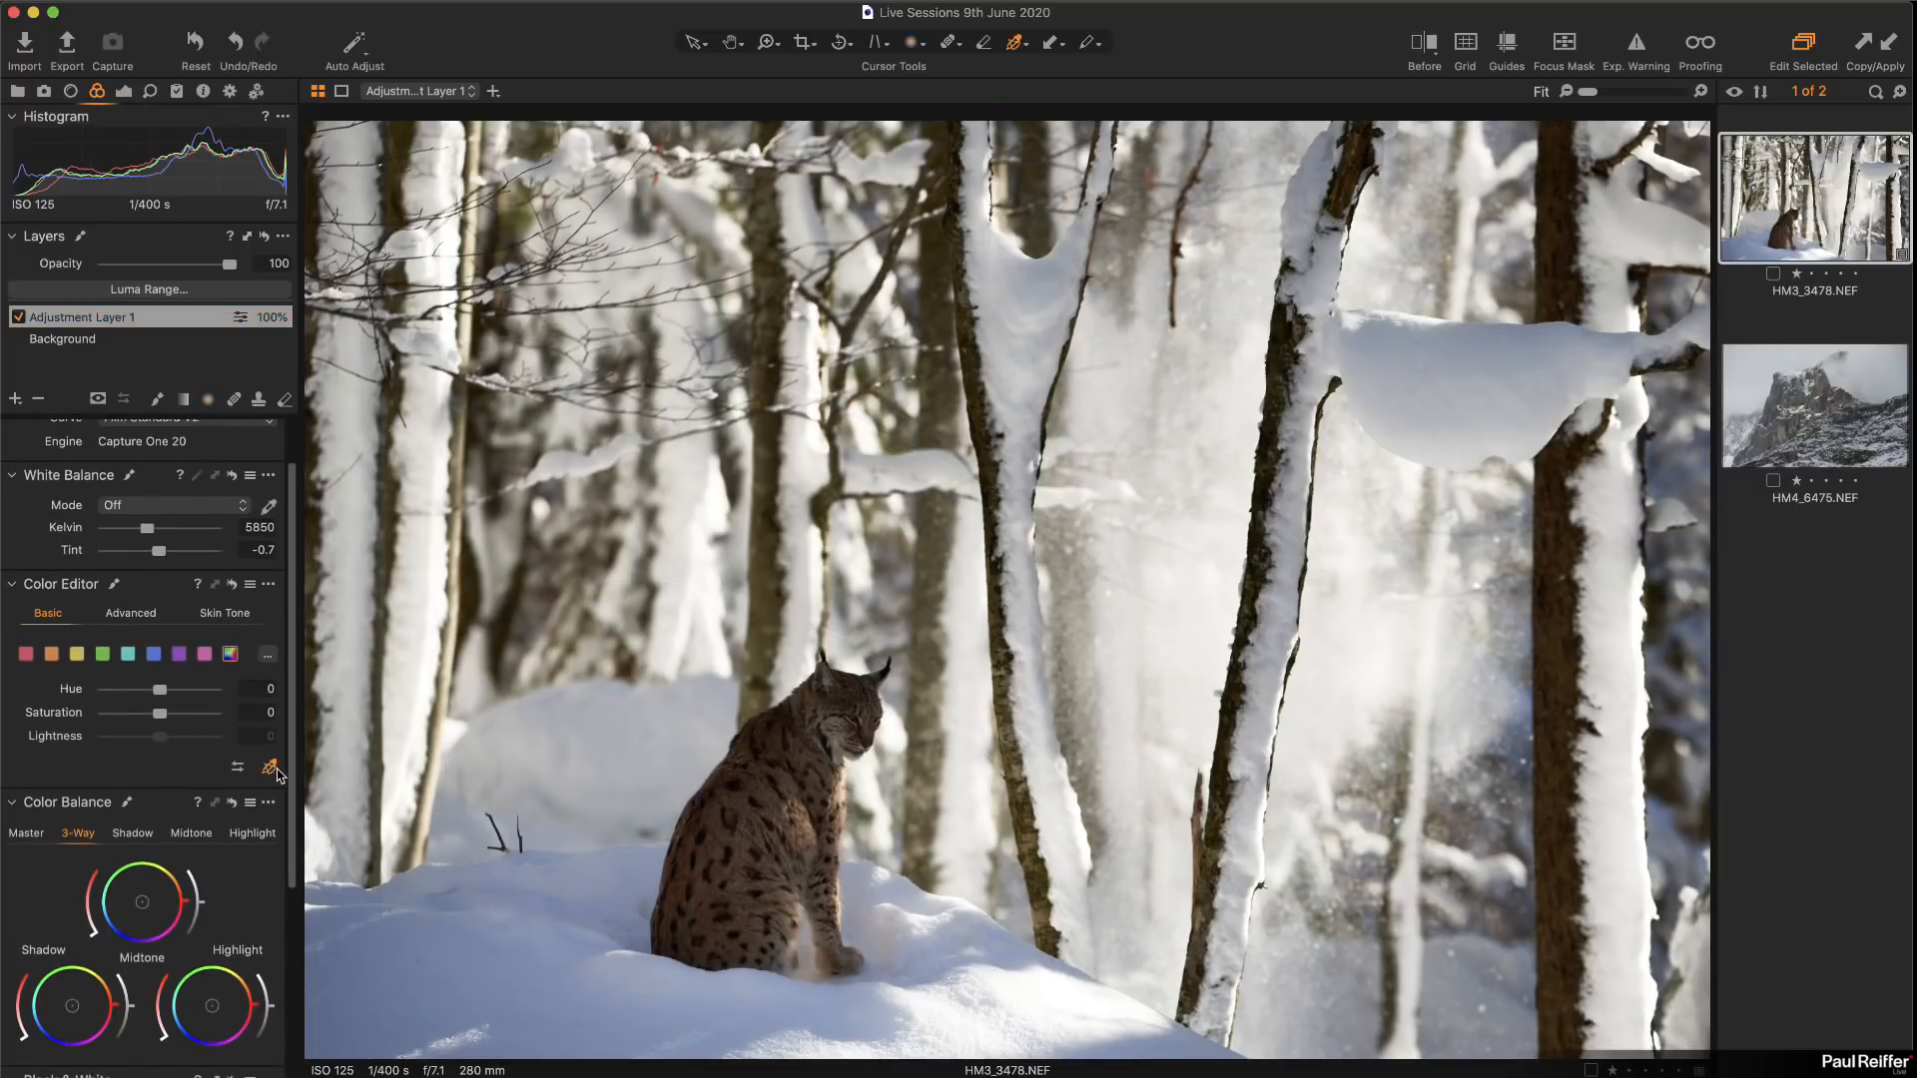
left_click(467, 454)
key("m")
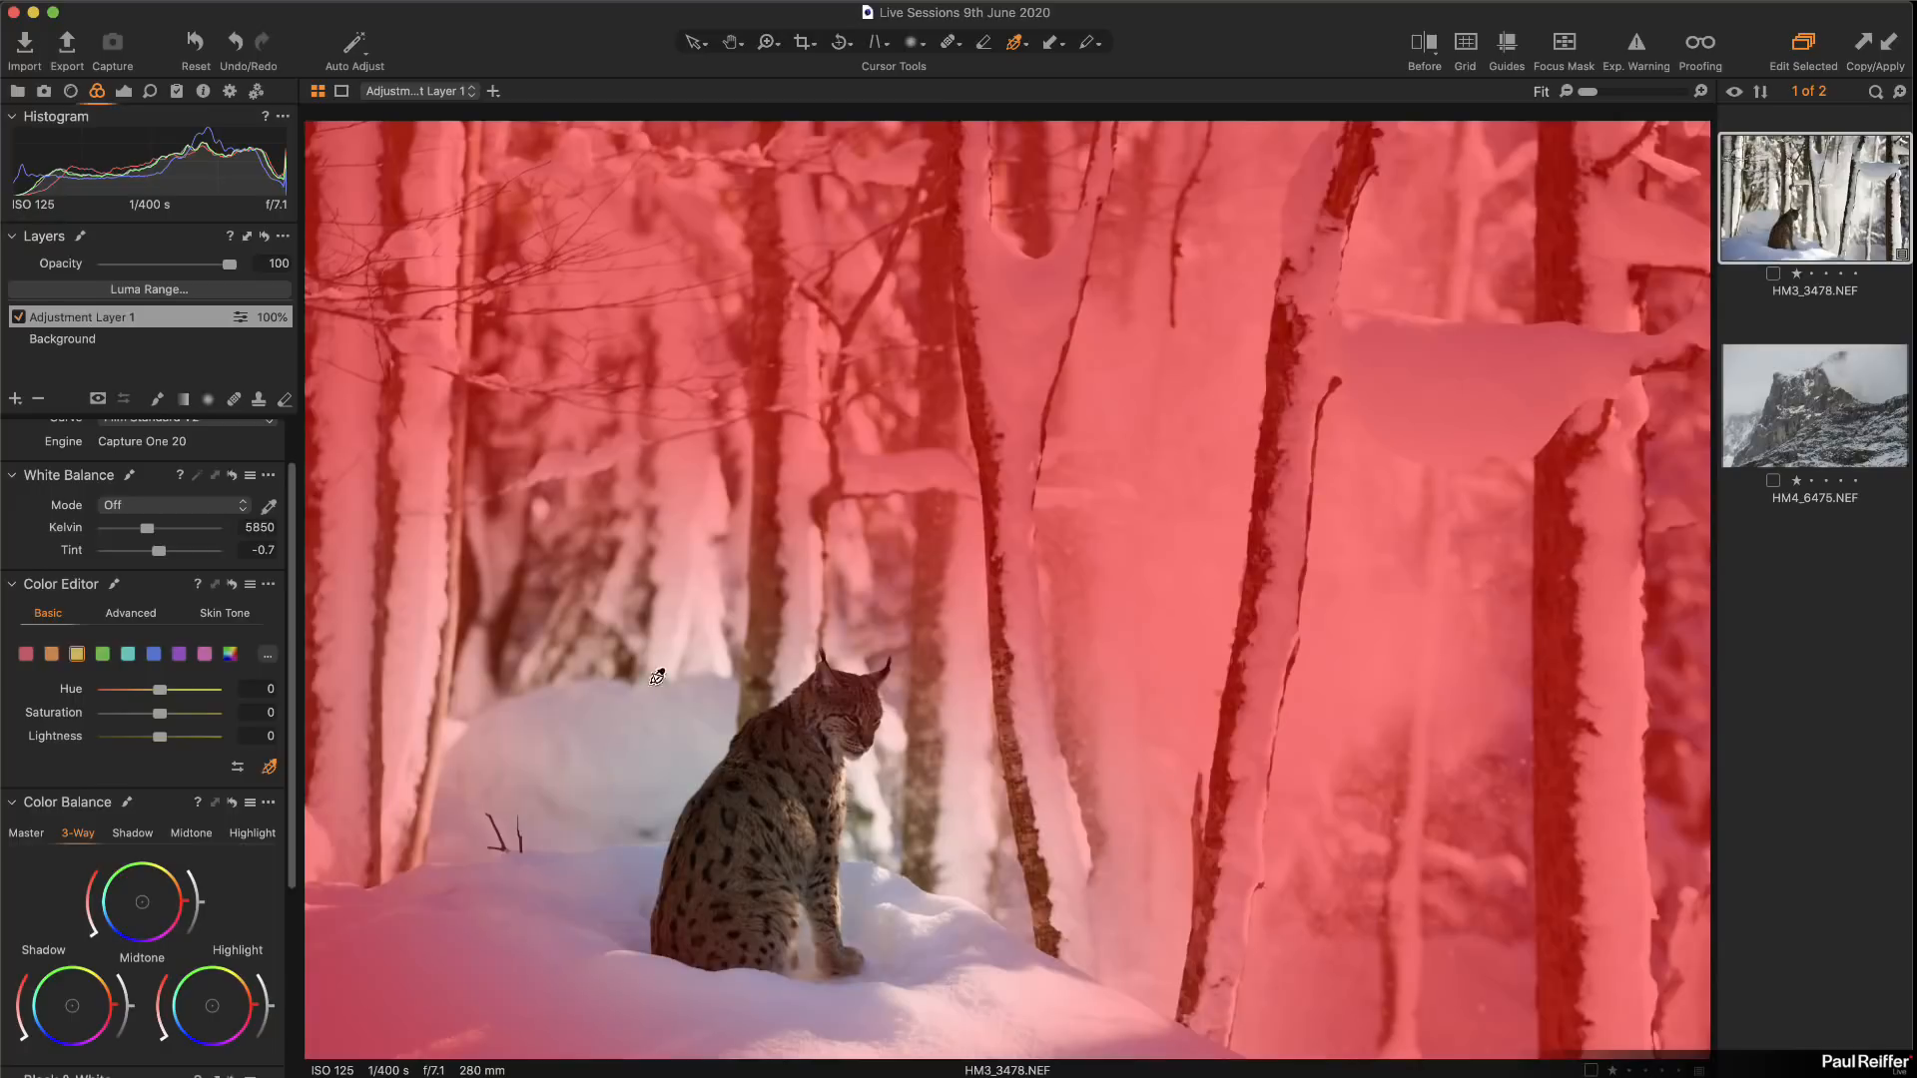
key("m")
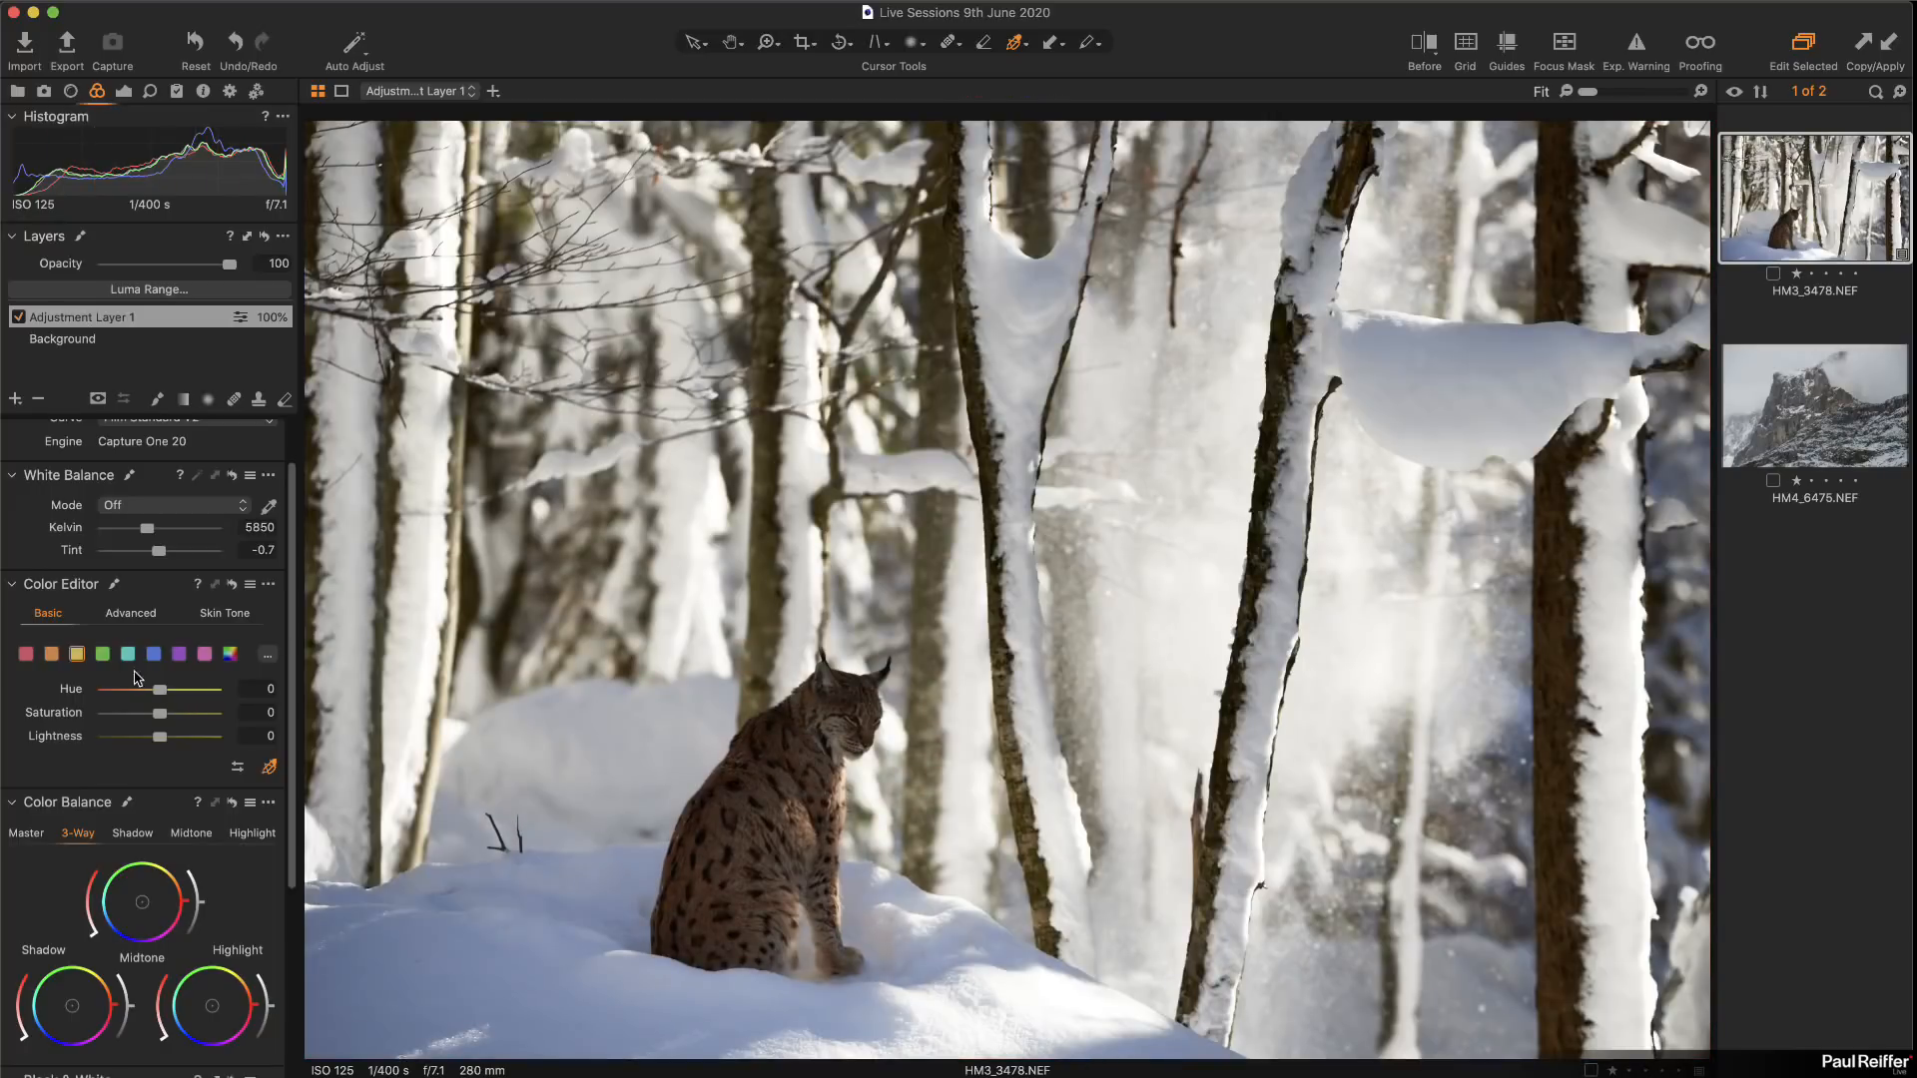
left_click_drag(160, 718, 127, 718)
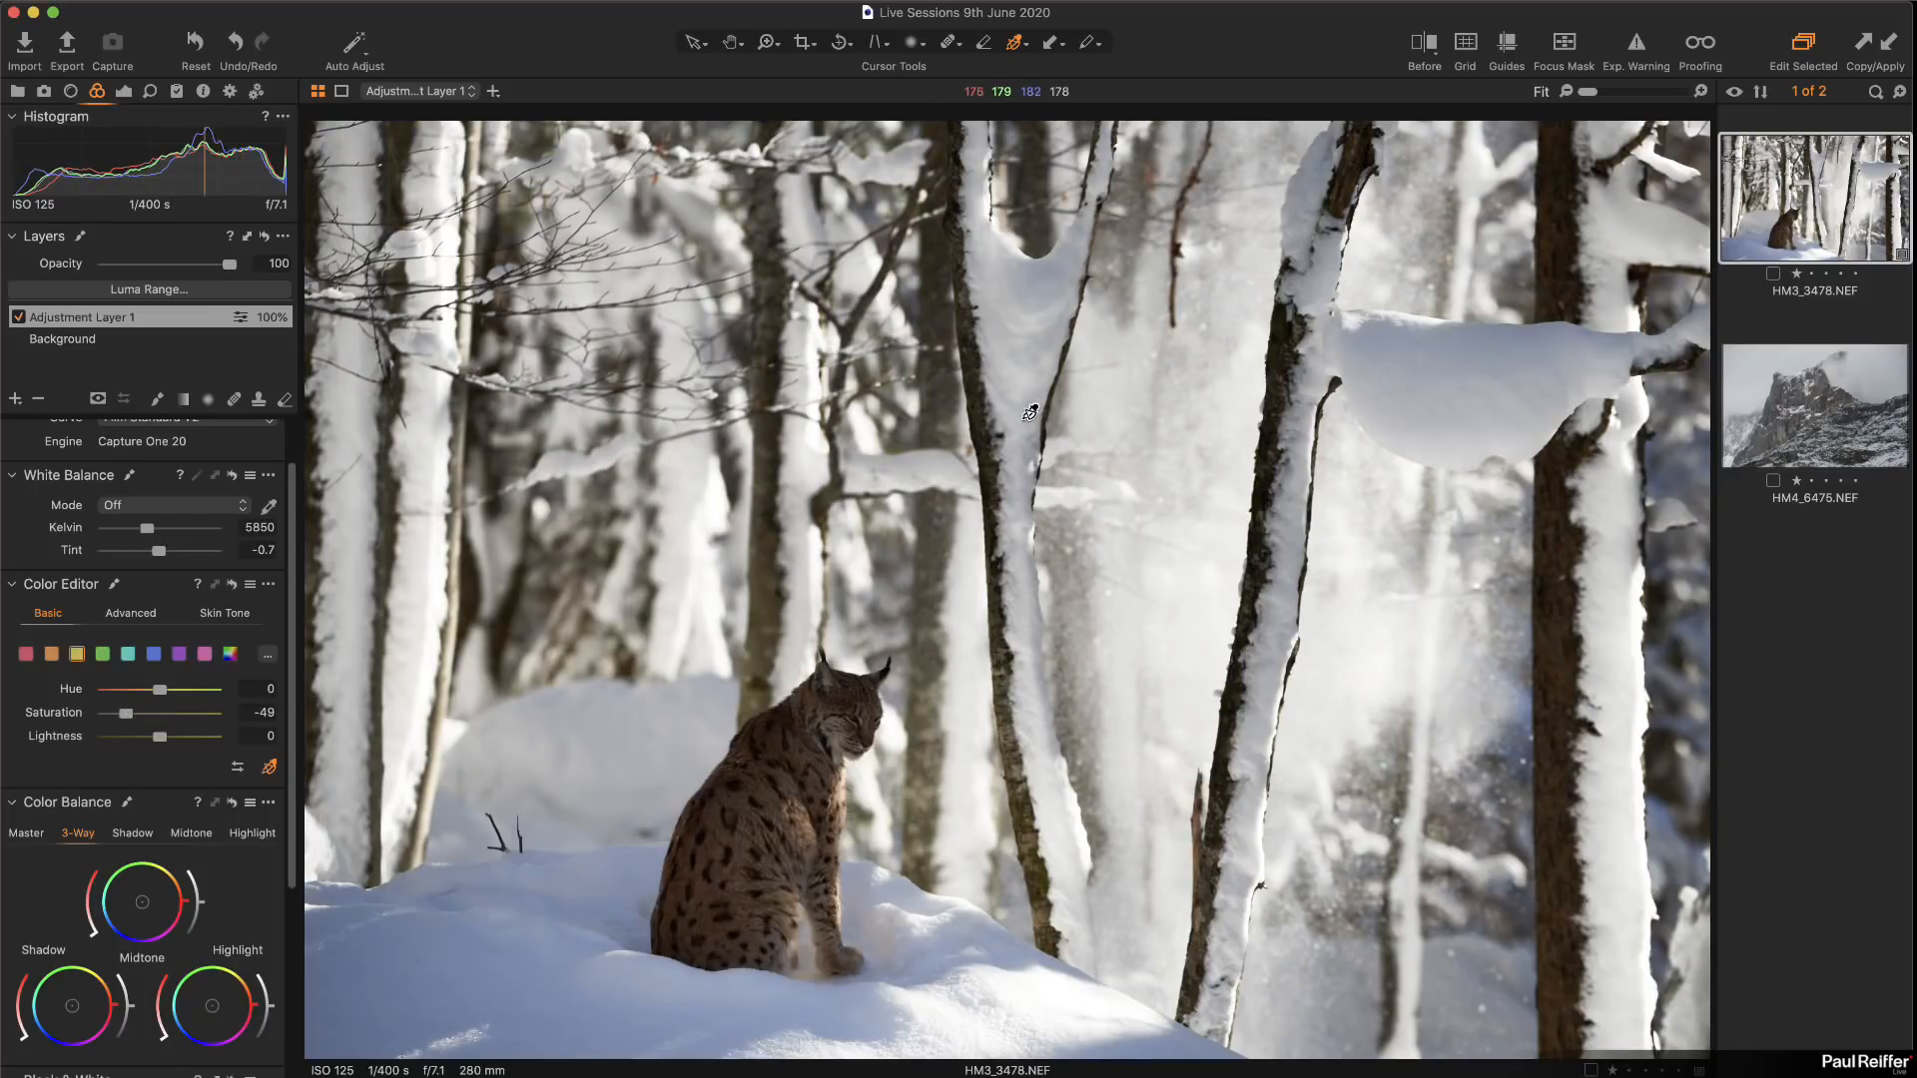
Step: Set the green range's Saturation to -40.2 in the Color Editor and compare the color edits with the unedited version
left_click(104, 655)
left_click_drag(160, 713, 135, 717)
left_click(233, 587)
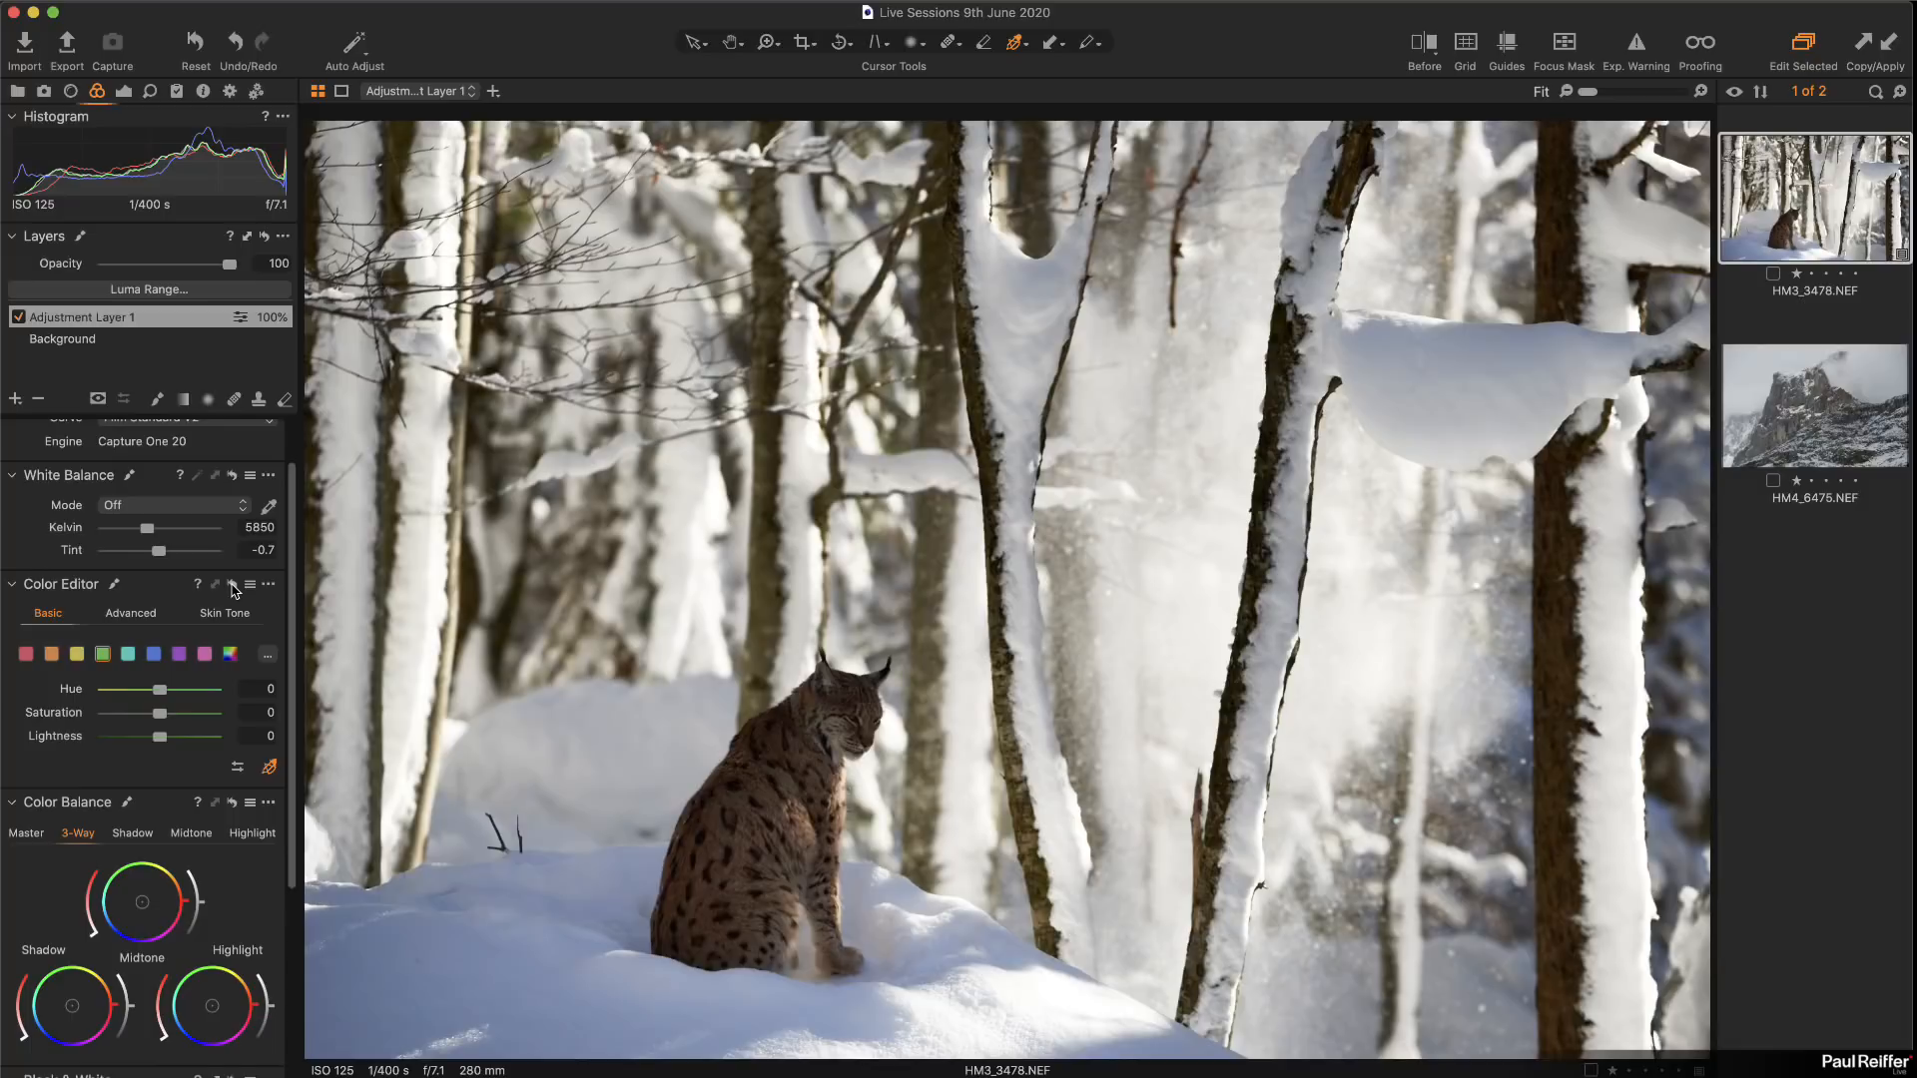
left_click(233, 587)
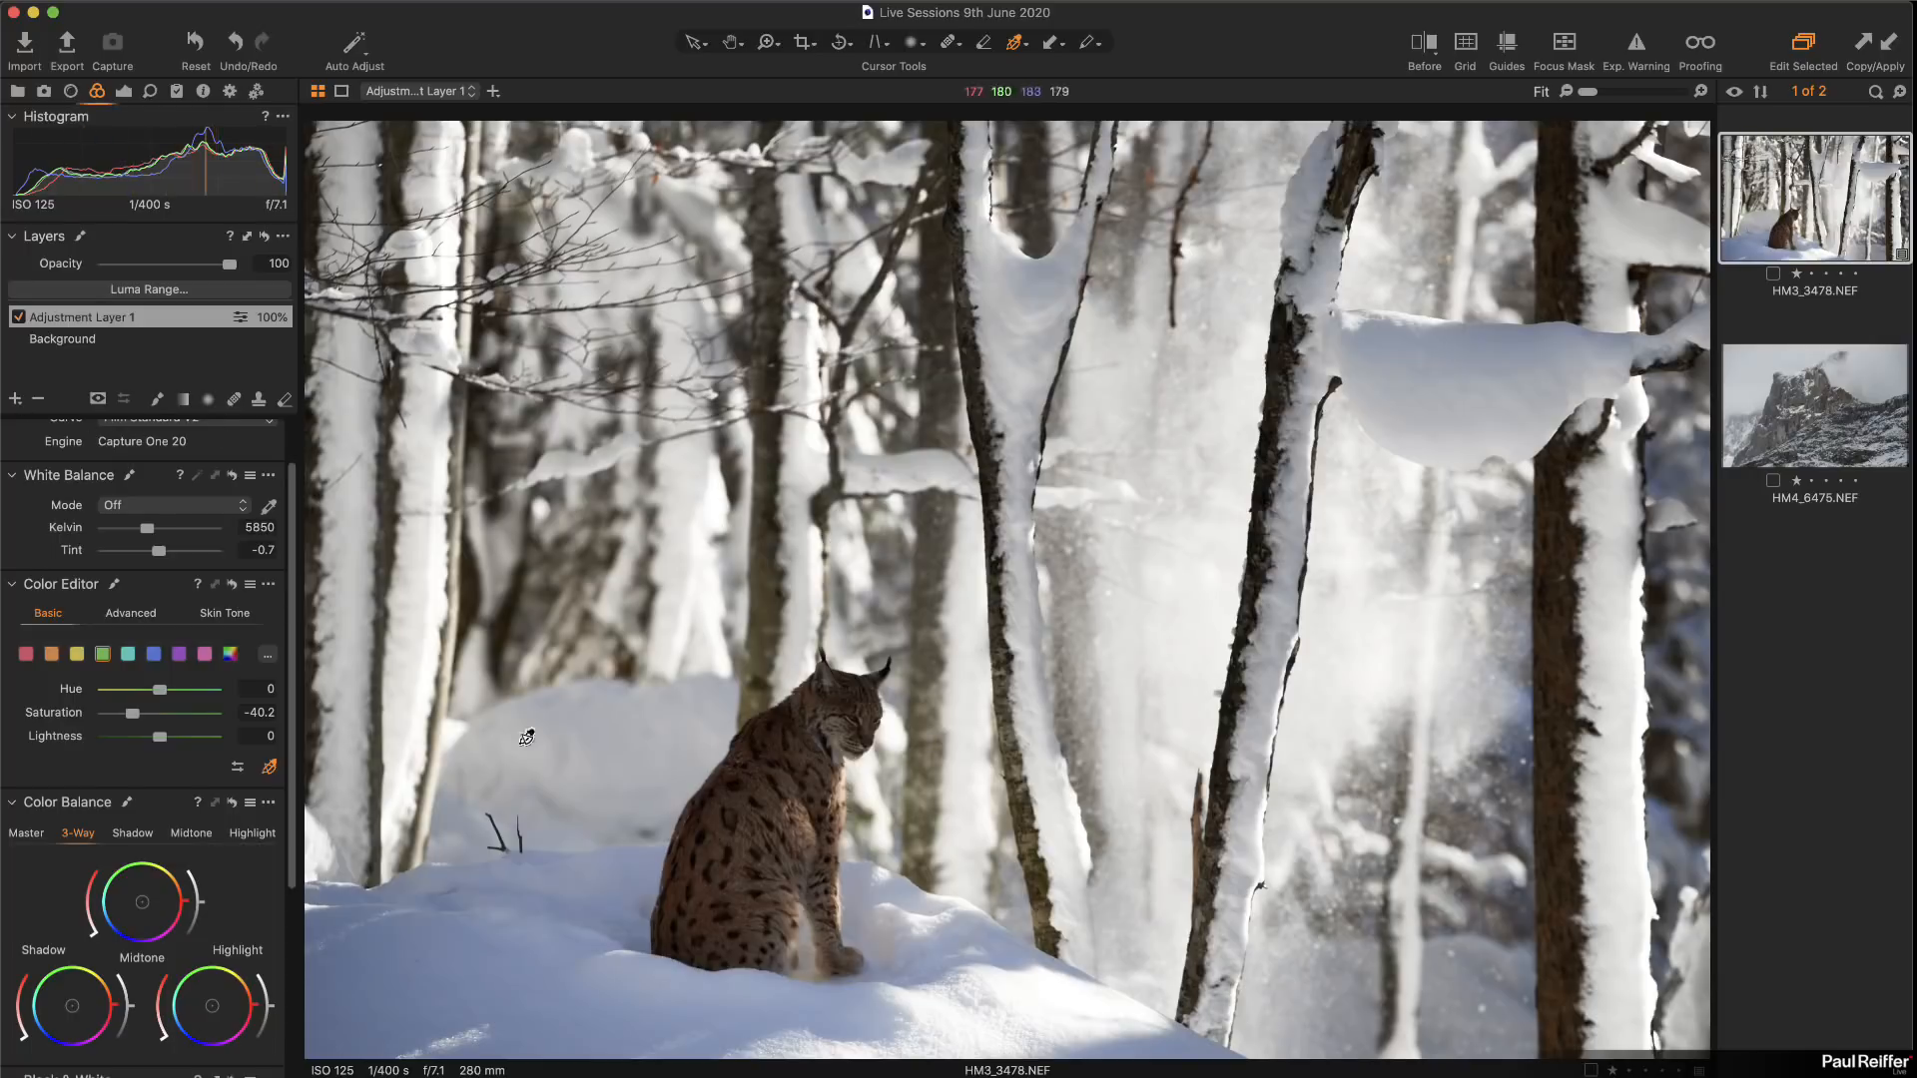
Step: Rename Adjustment Layer 1 as Trees
double_click(87, 317)
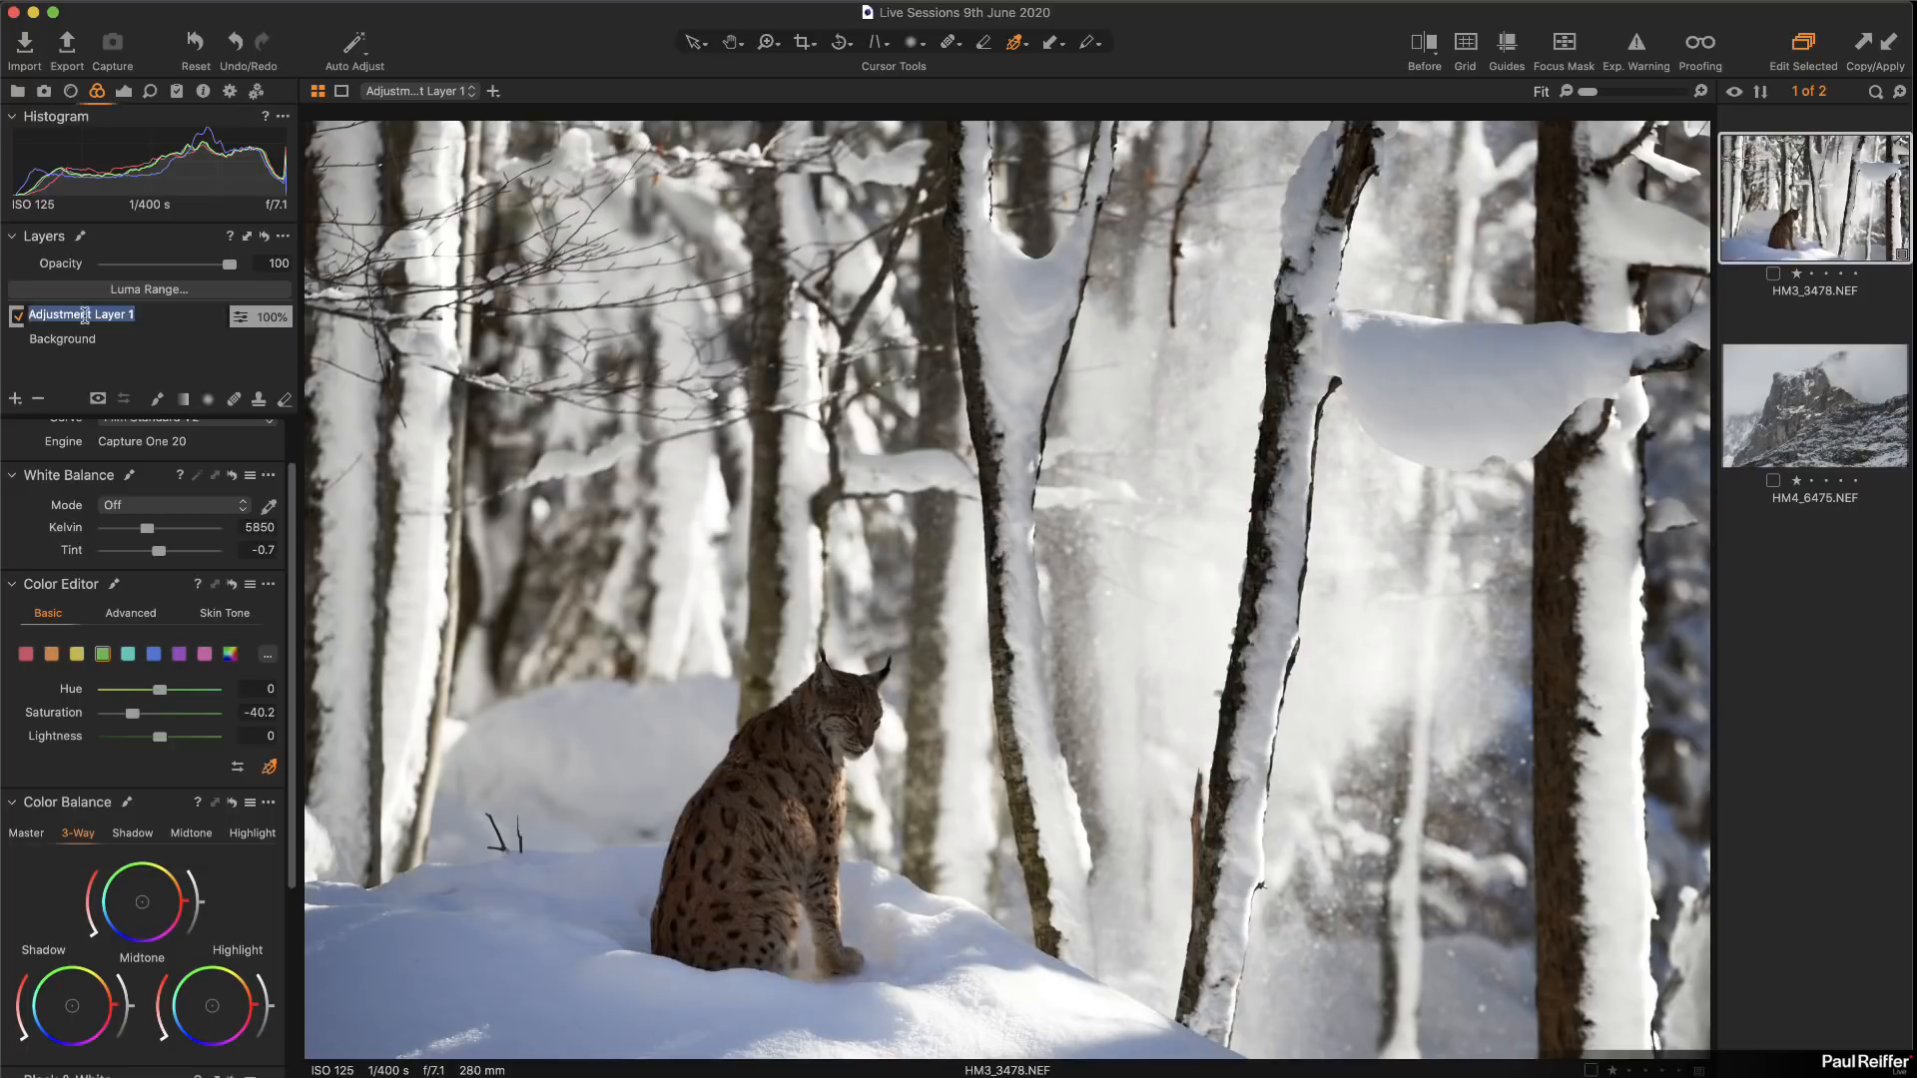
type("Trees")
key("Return")
Step: Add a new empty adjustment layer above the Trees layer and name it Lynx
left_click(16, 398)
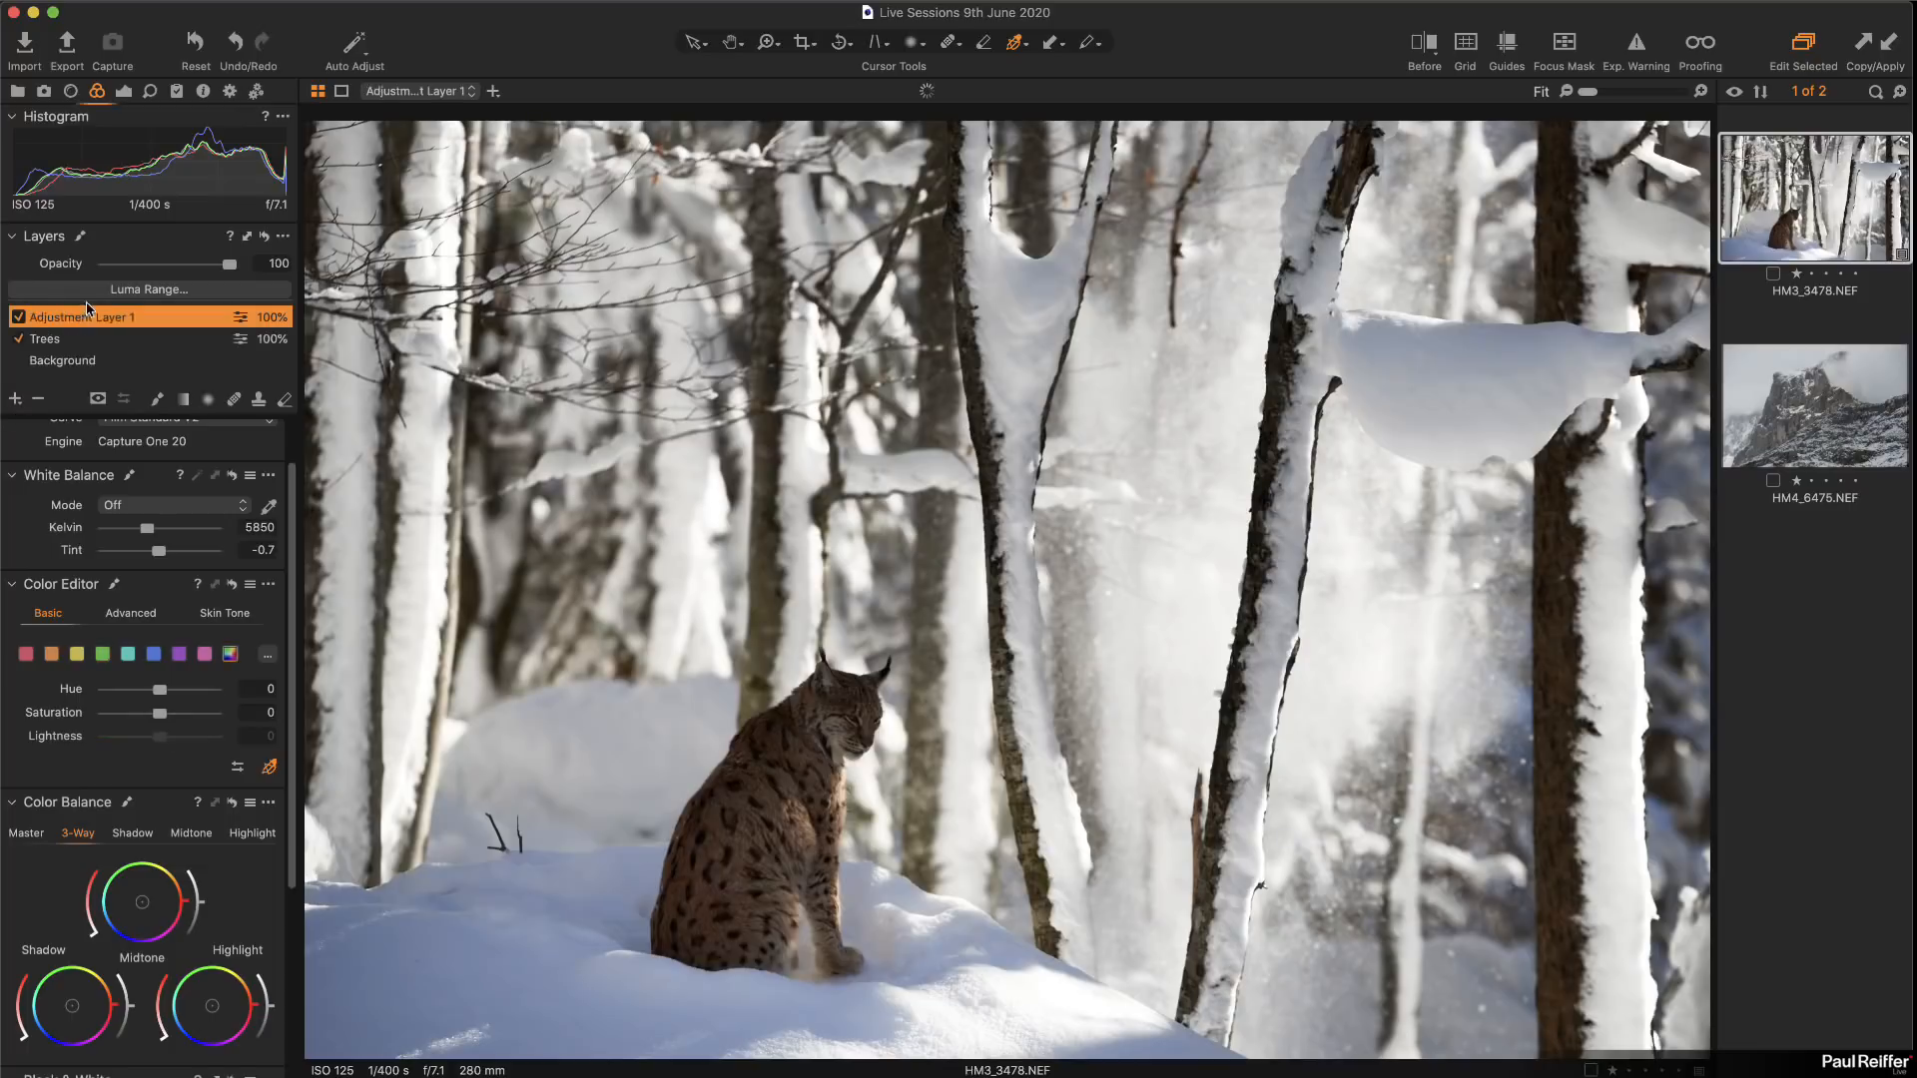
double_click(87, 315)
type("L")
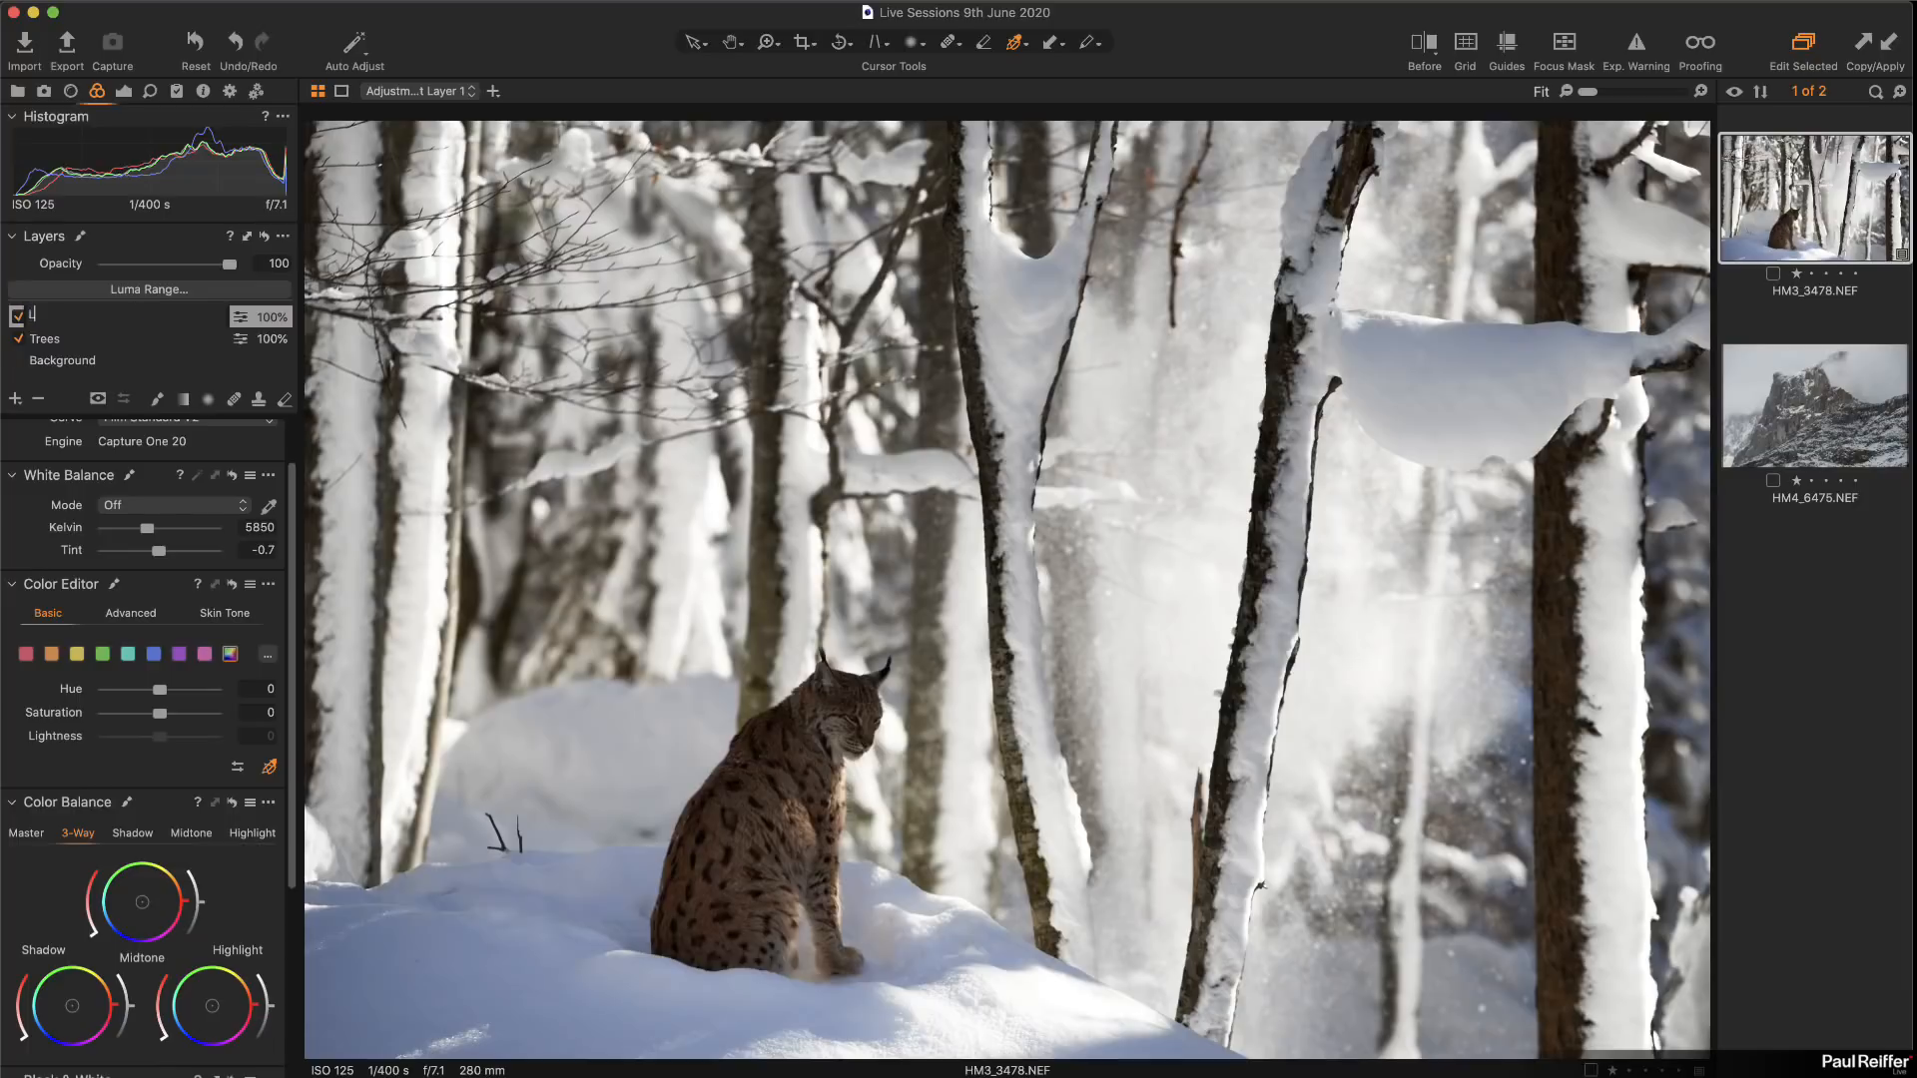
type("ynx")
key("Return")
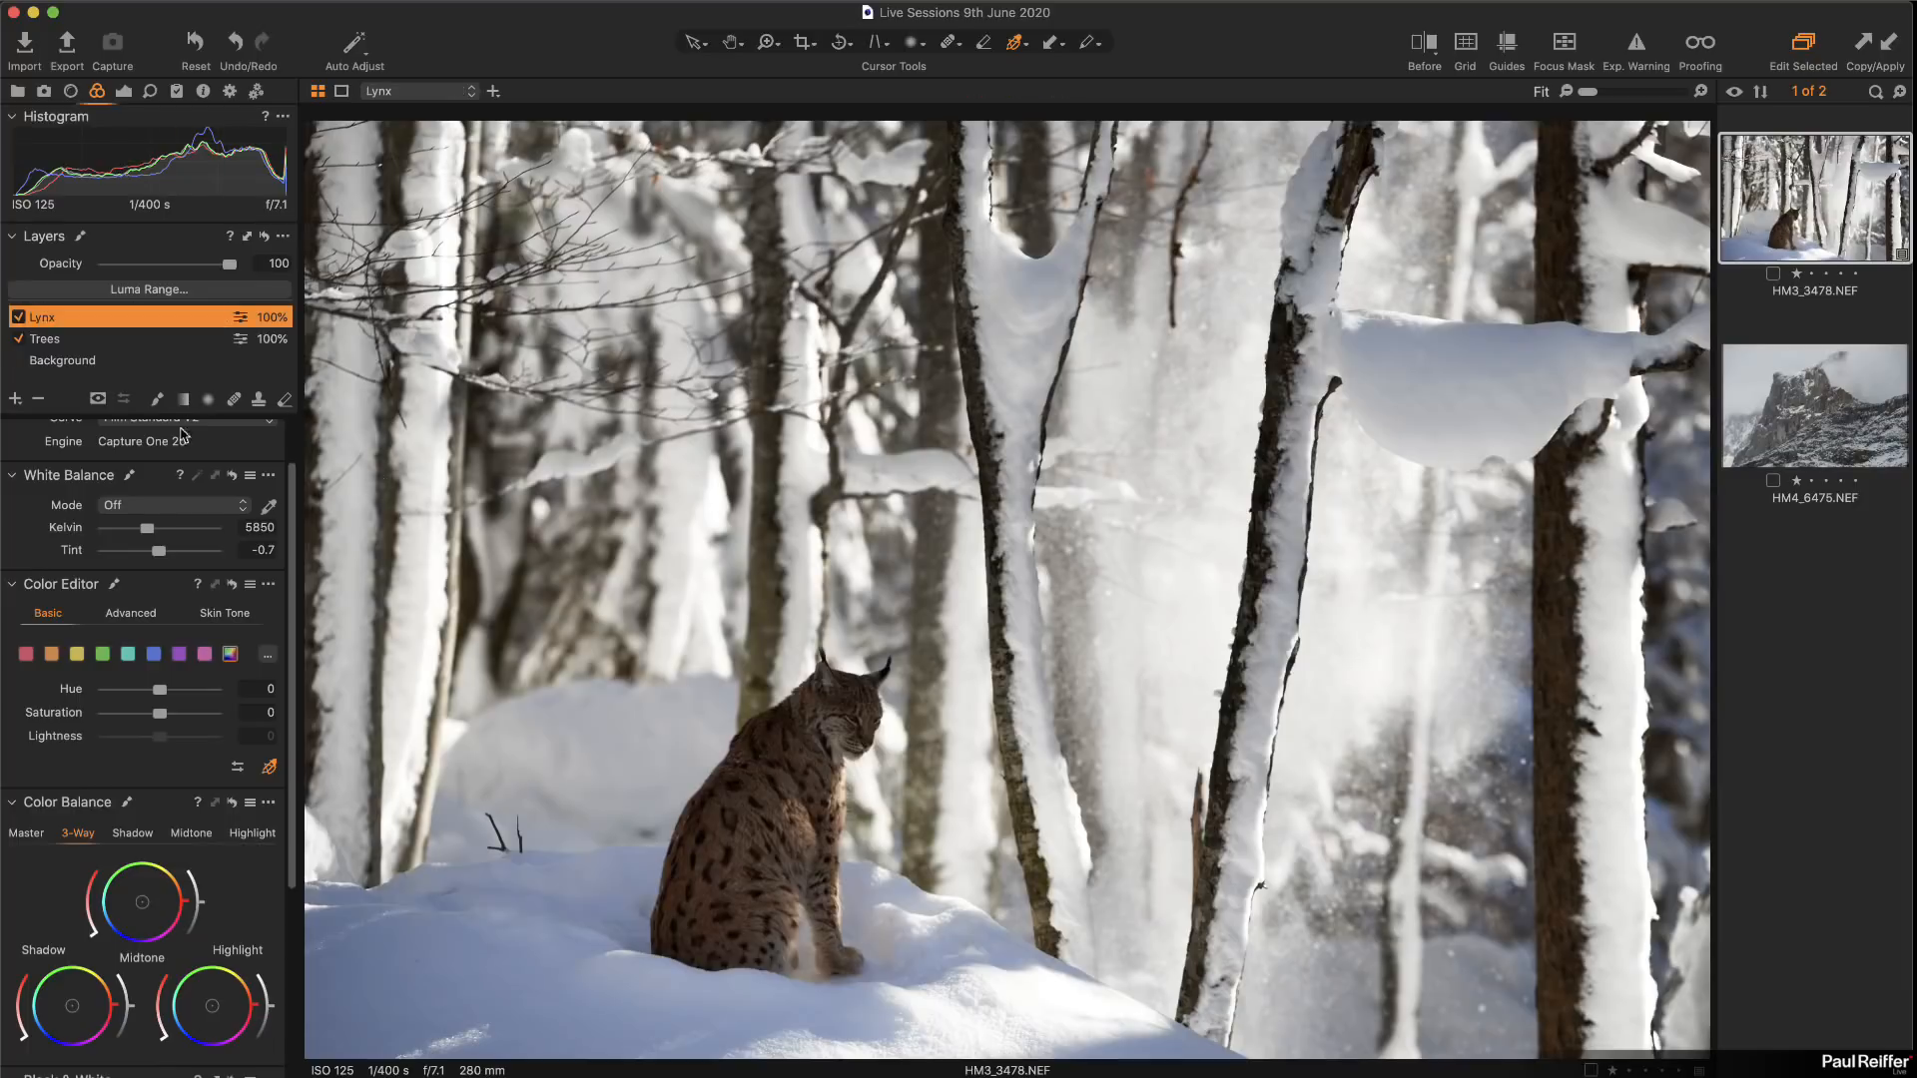
Step: Place an elliptical radial mask over the lynx on the Lynx layer, tilting and widening it to follow the animal's body
left_click(209, 399)
left_click_drag(776, 786, 688, 995)
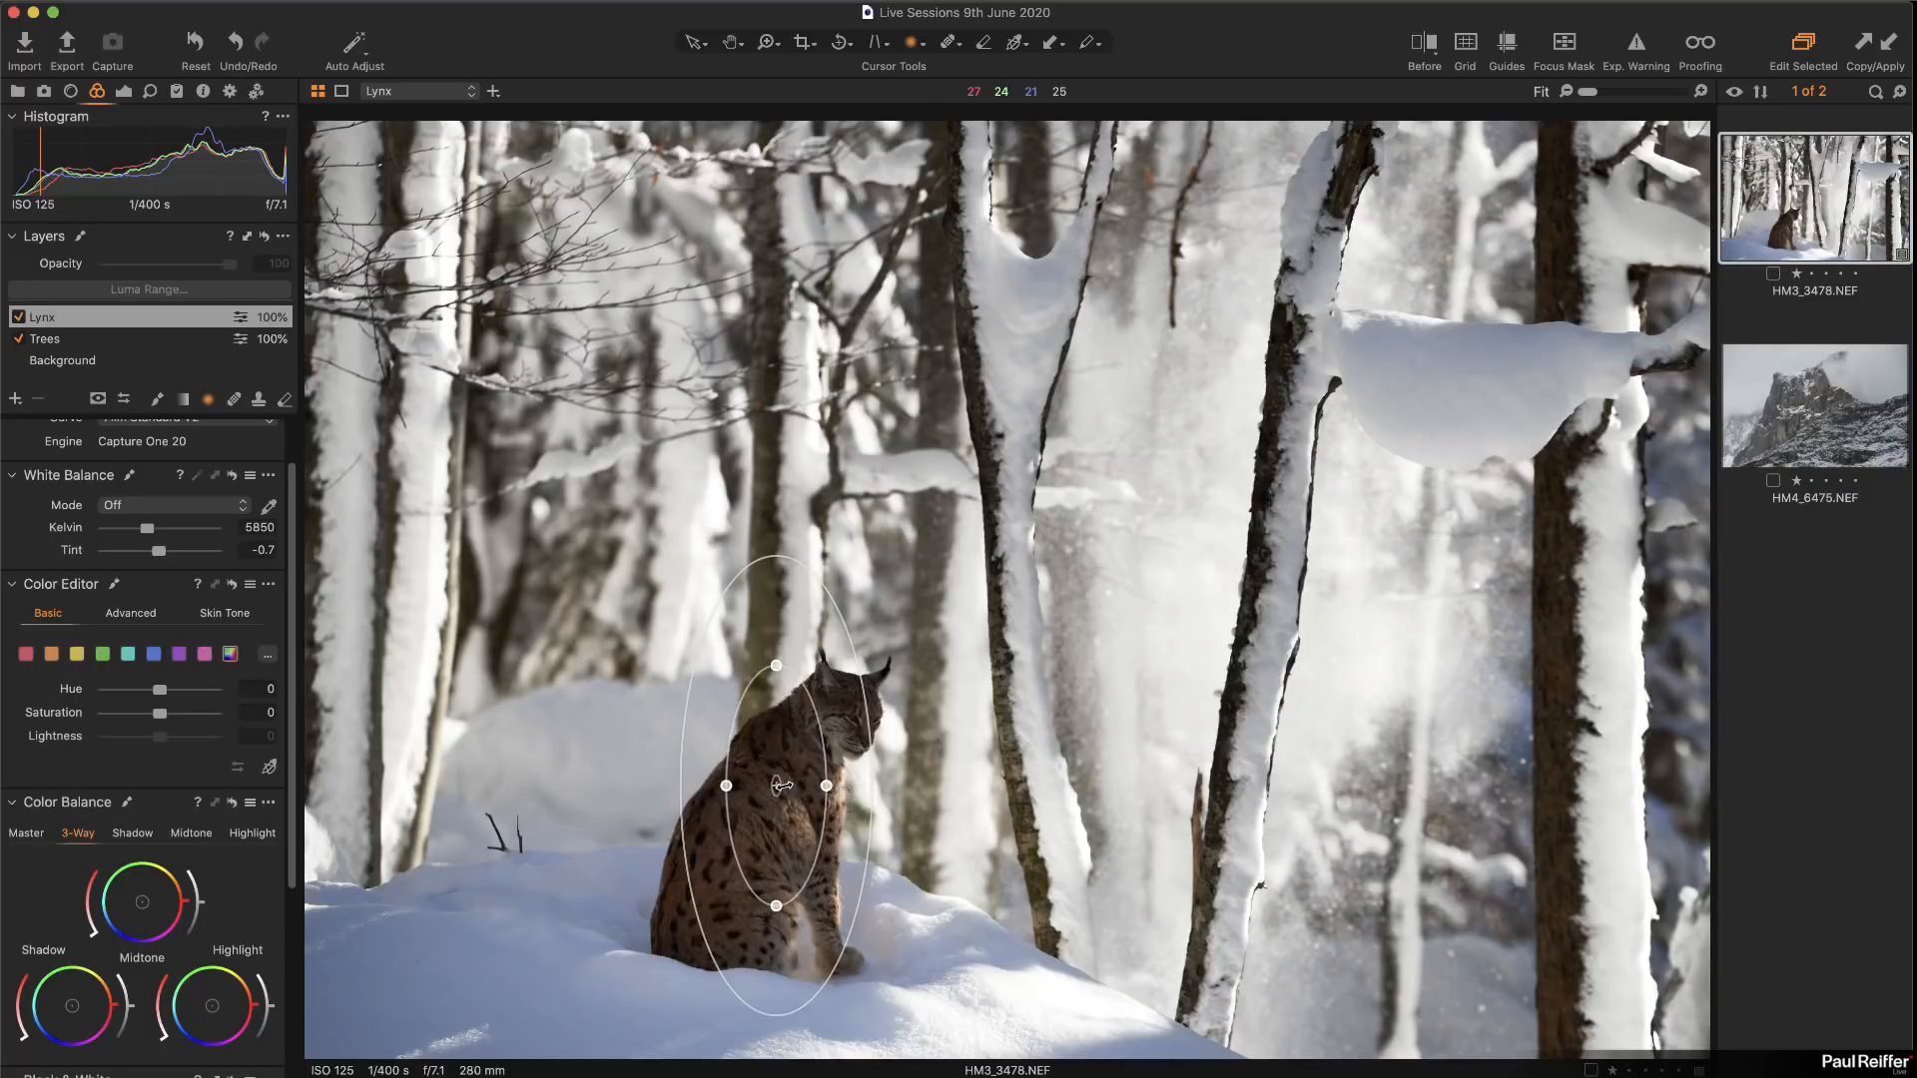
left_click_drag(821, 721, 838, 686)
left_click_drag(824, 858, 850, 869)
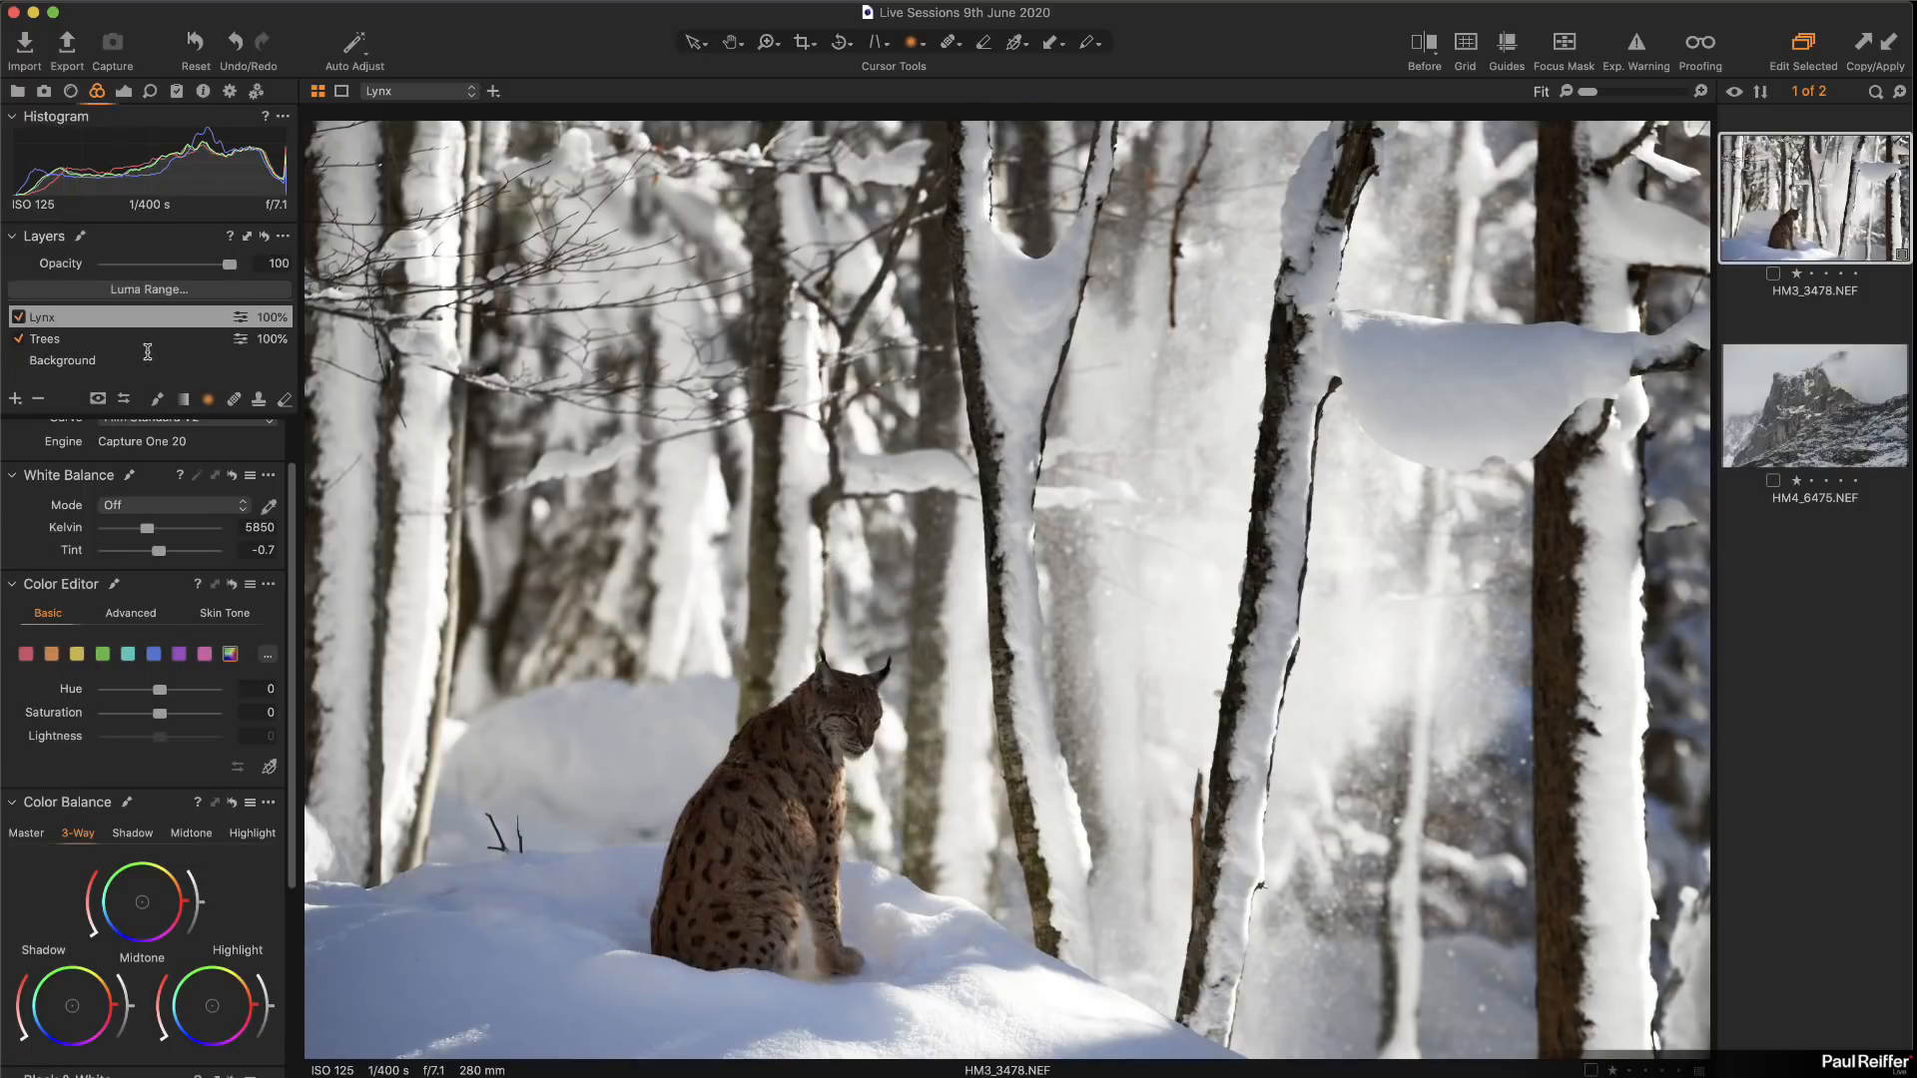
Step: Try Shadow at 46 and Exposure at 0.31 on the Lynx layer
left_click(122, 92)
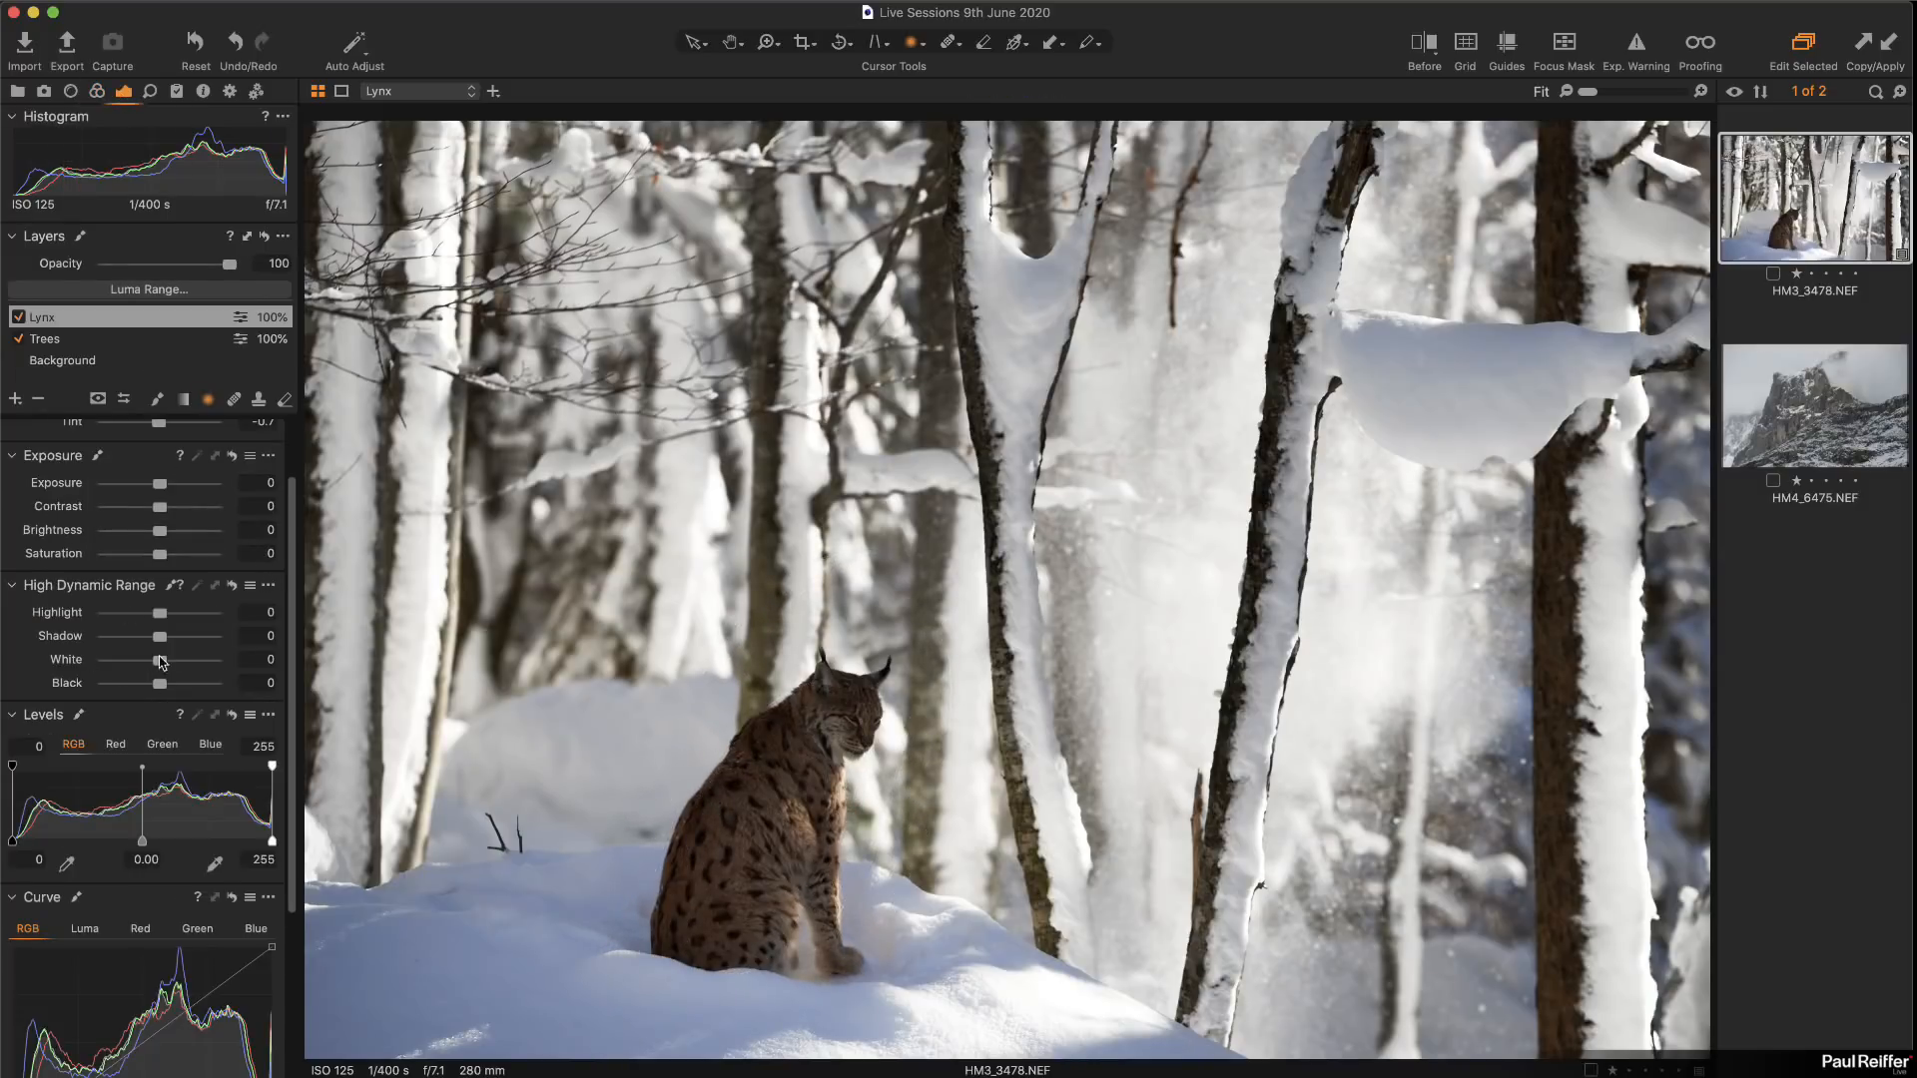
left_click_drag(159, 638, 185, 638)
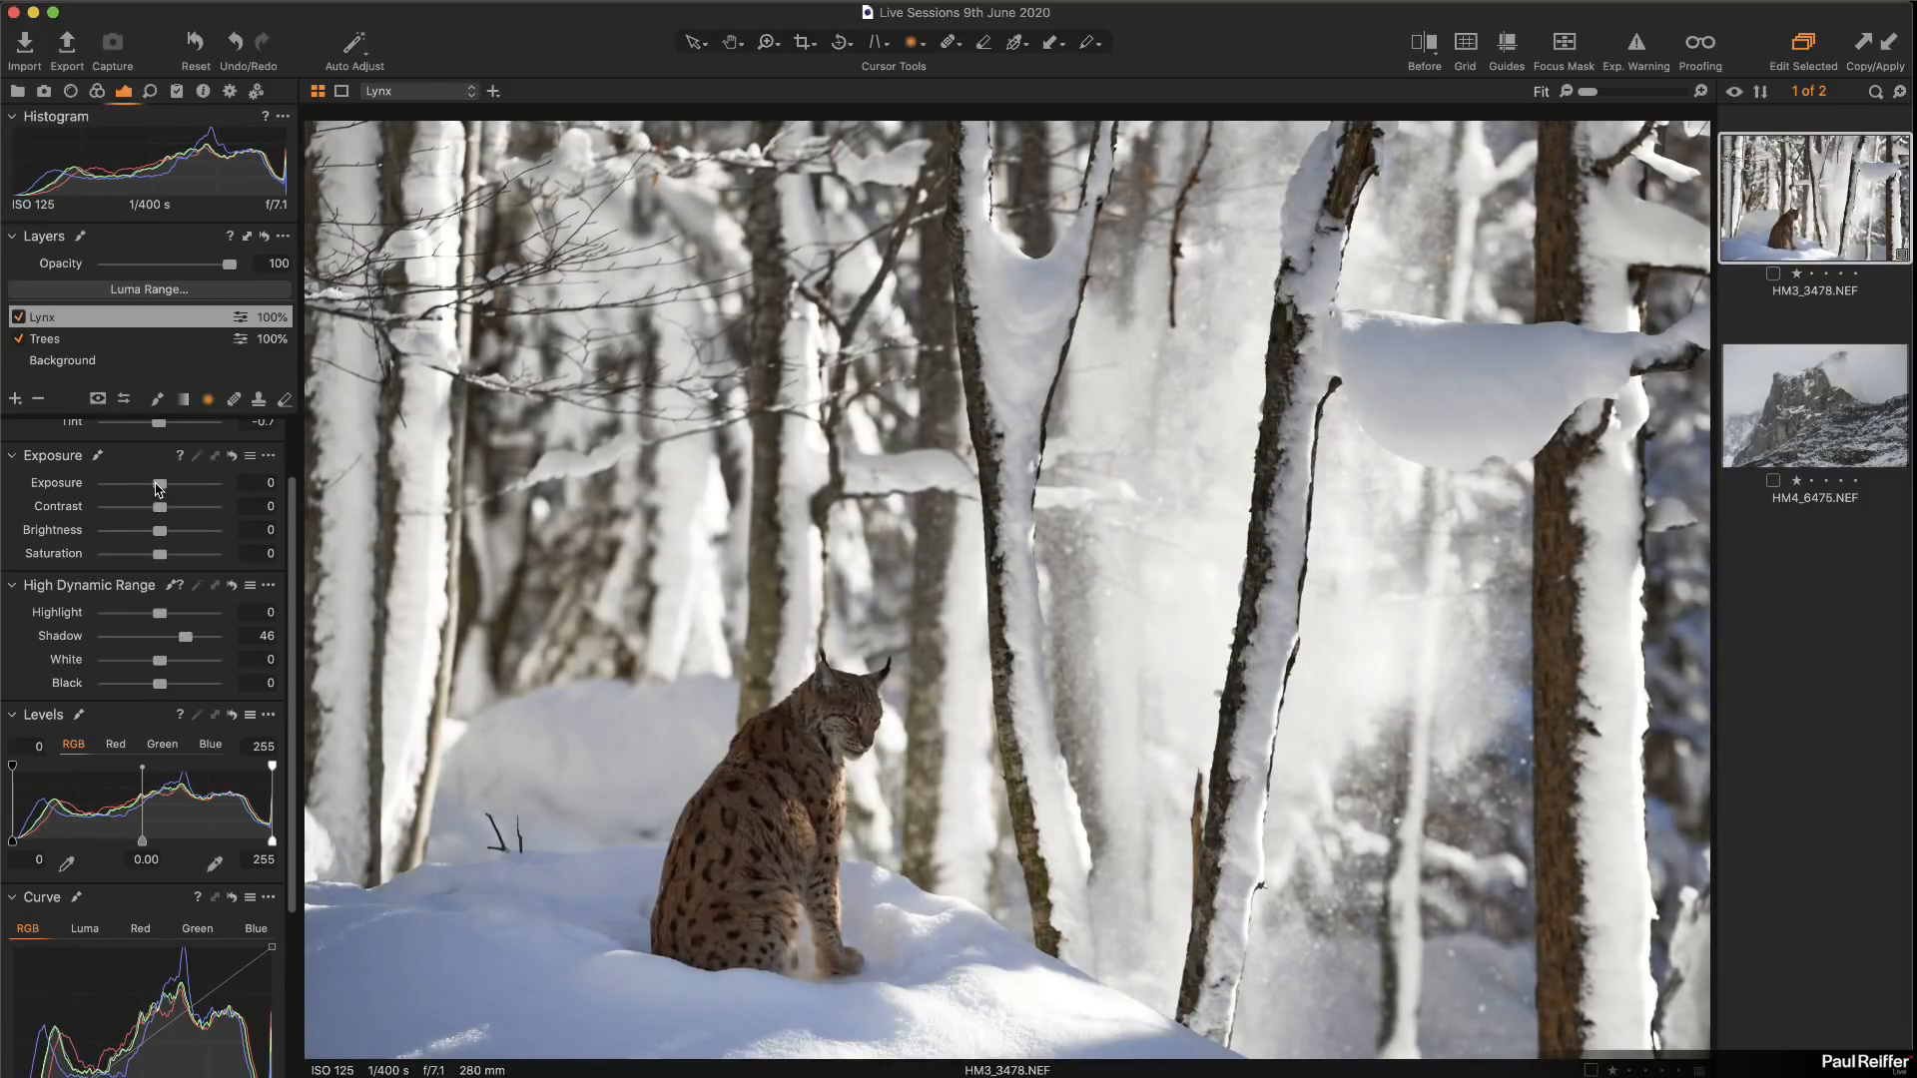
left_click_drag(158, 488, 164, 488)
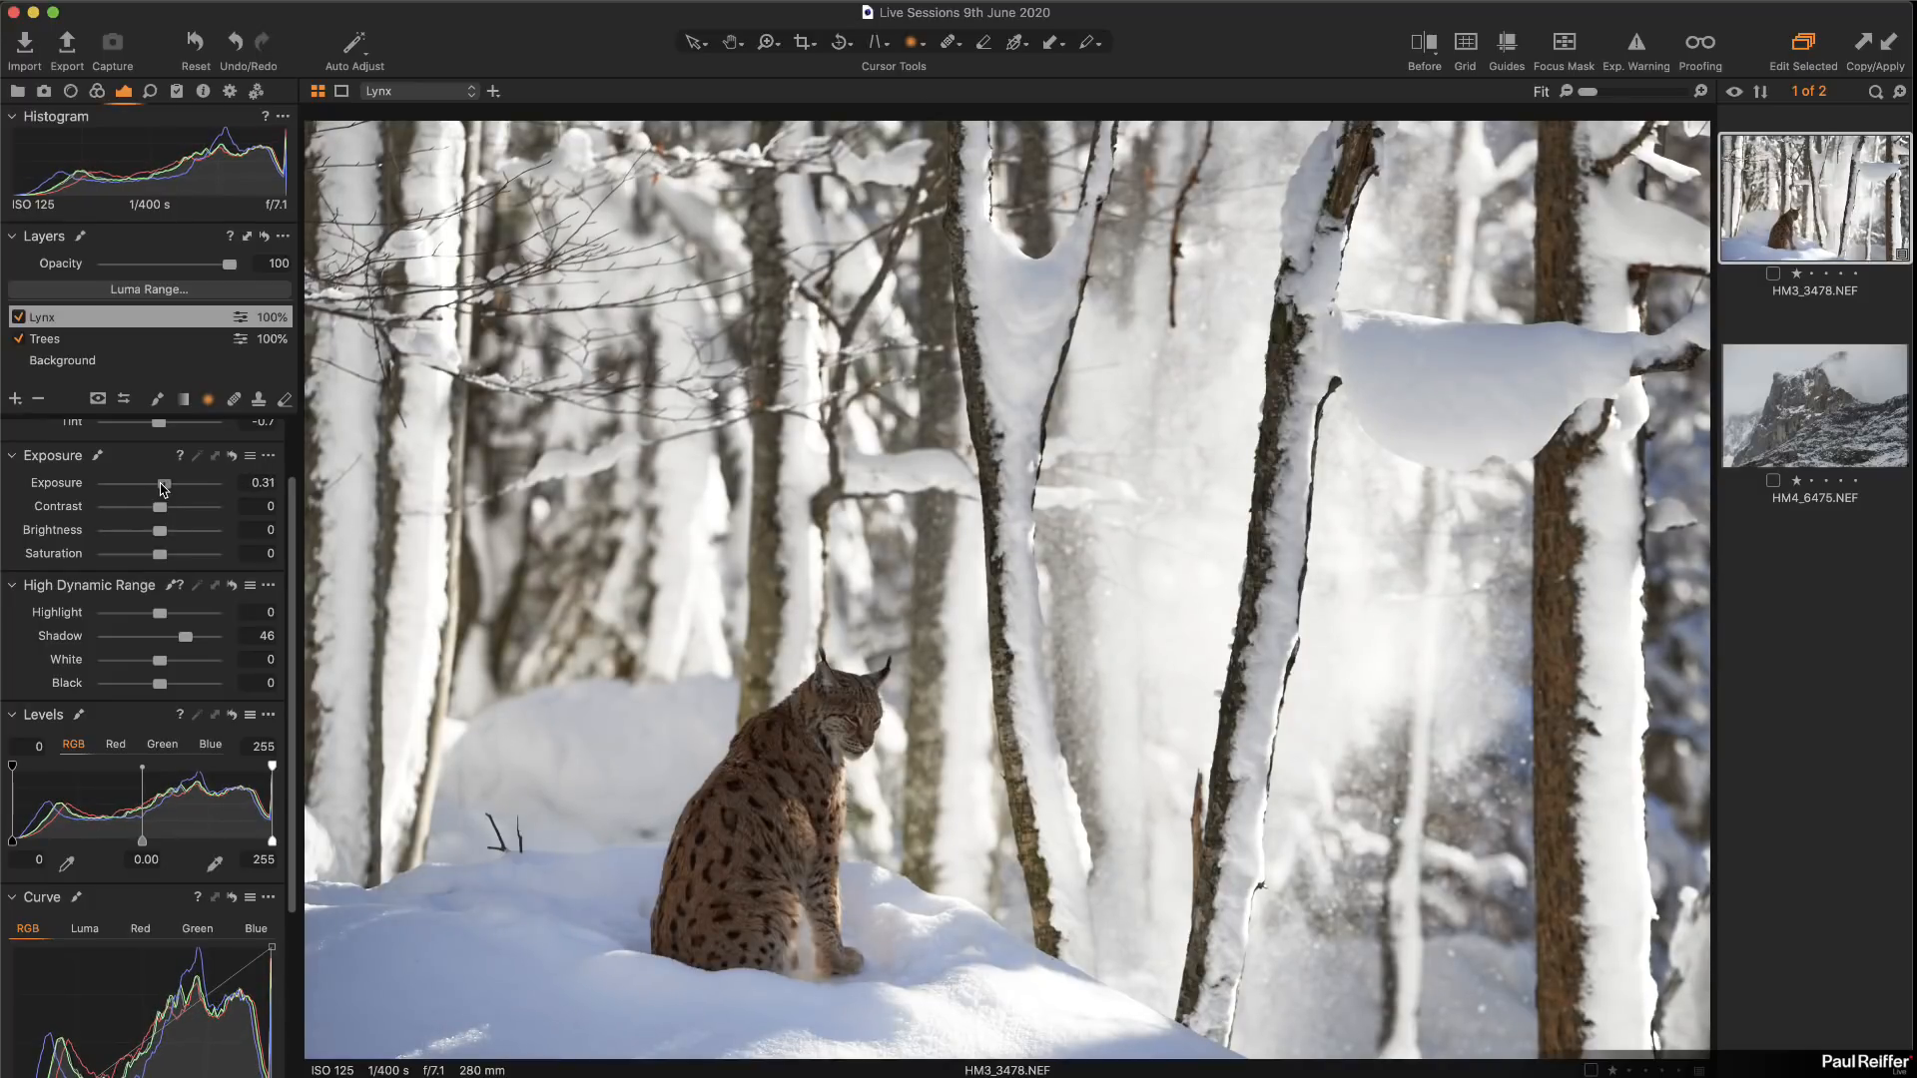
Step: Invert the Lynx layer's radial mask so it covers the animal, and reset the layer's Exposure and Shadow to 0
right_click(78, 314)
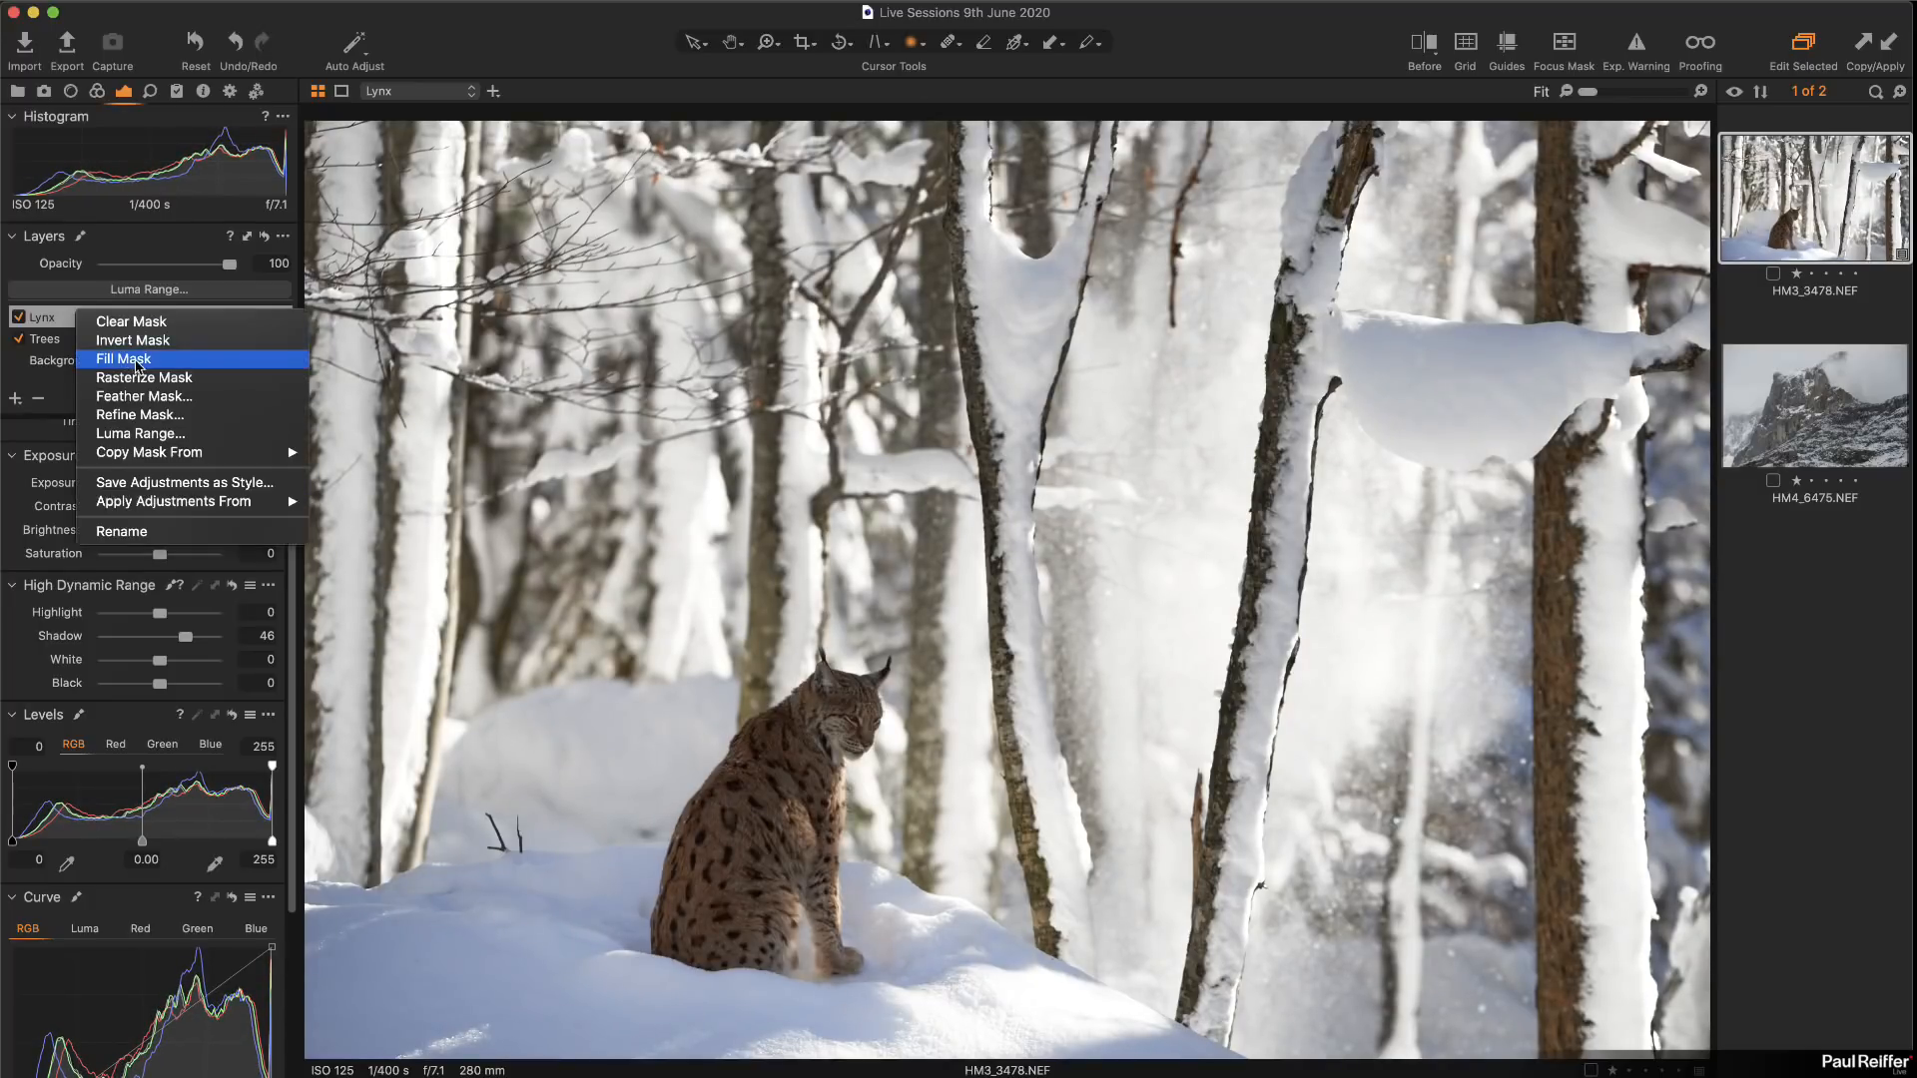
left_click(133, 341)
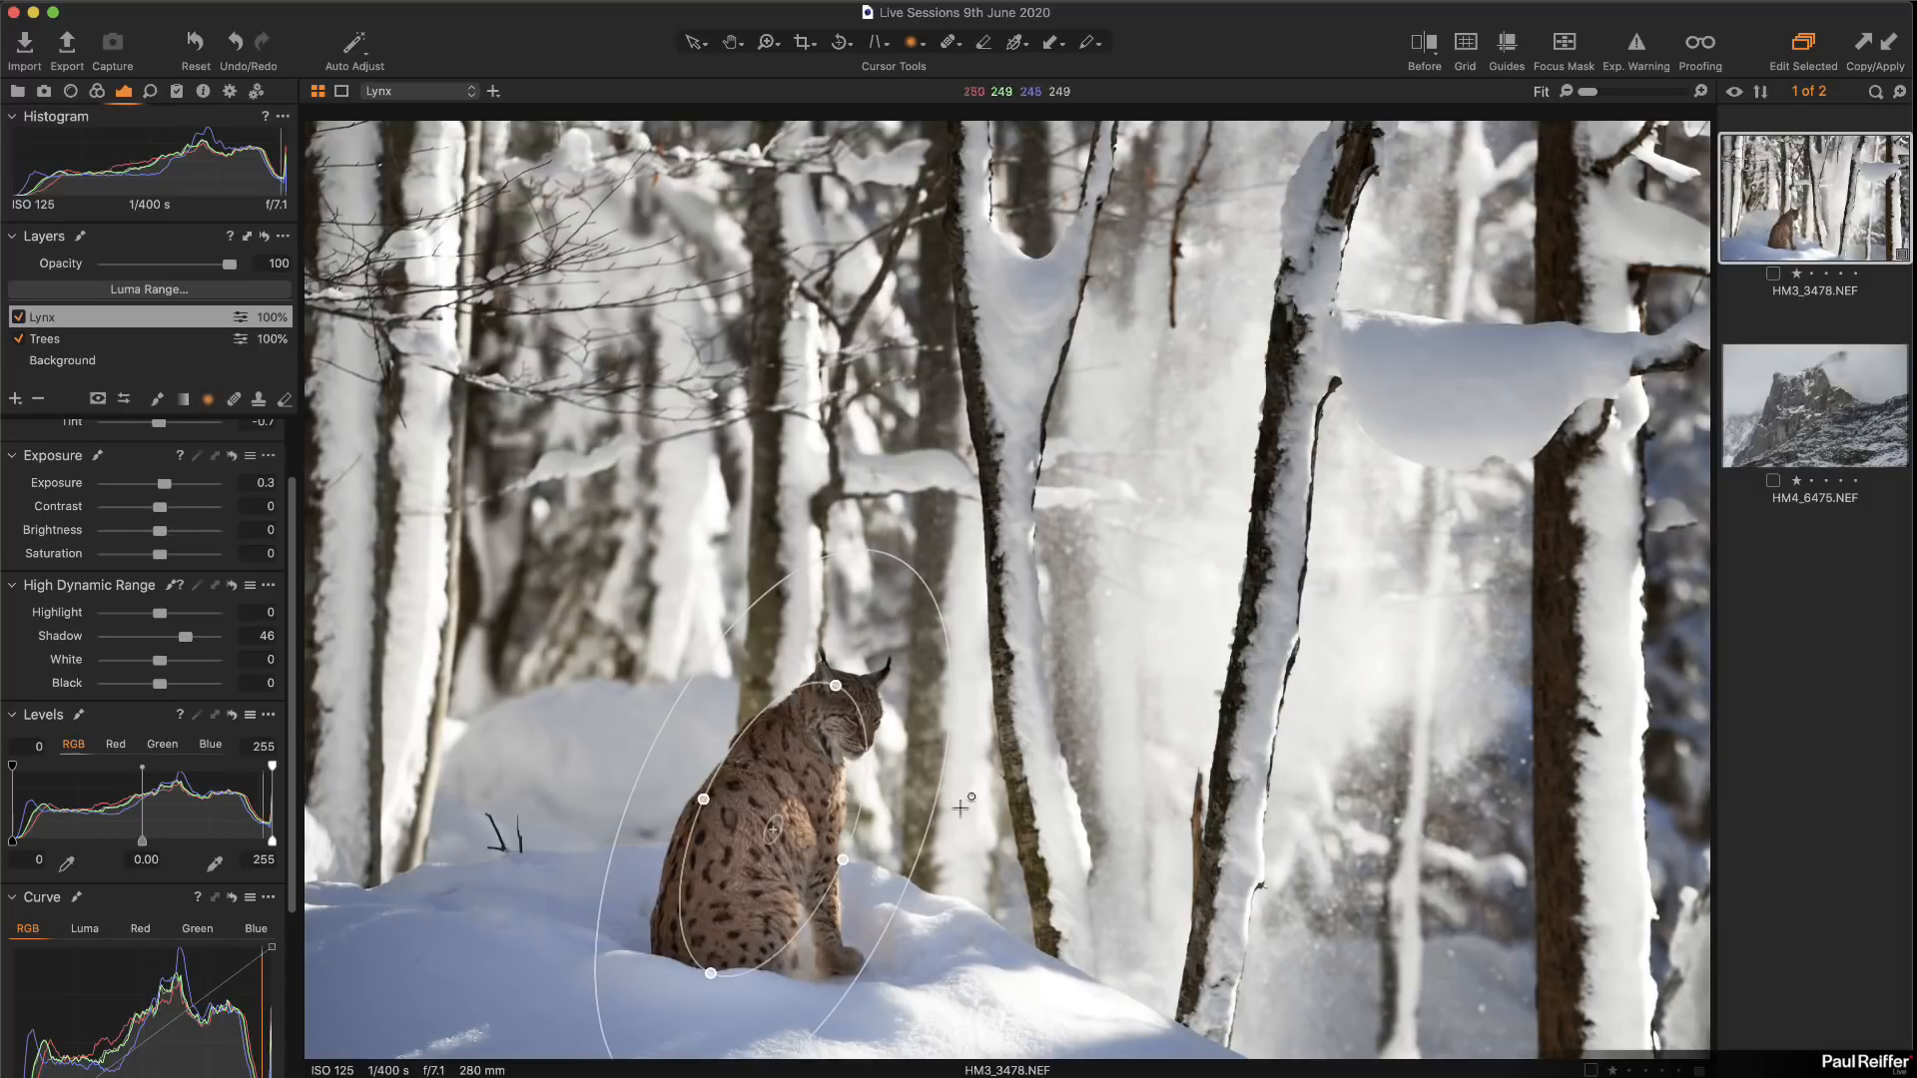
left_click_drag(169, 490, 165, 491)
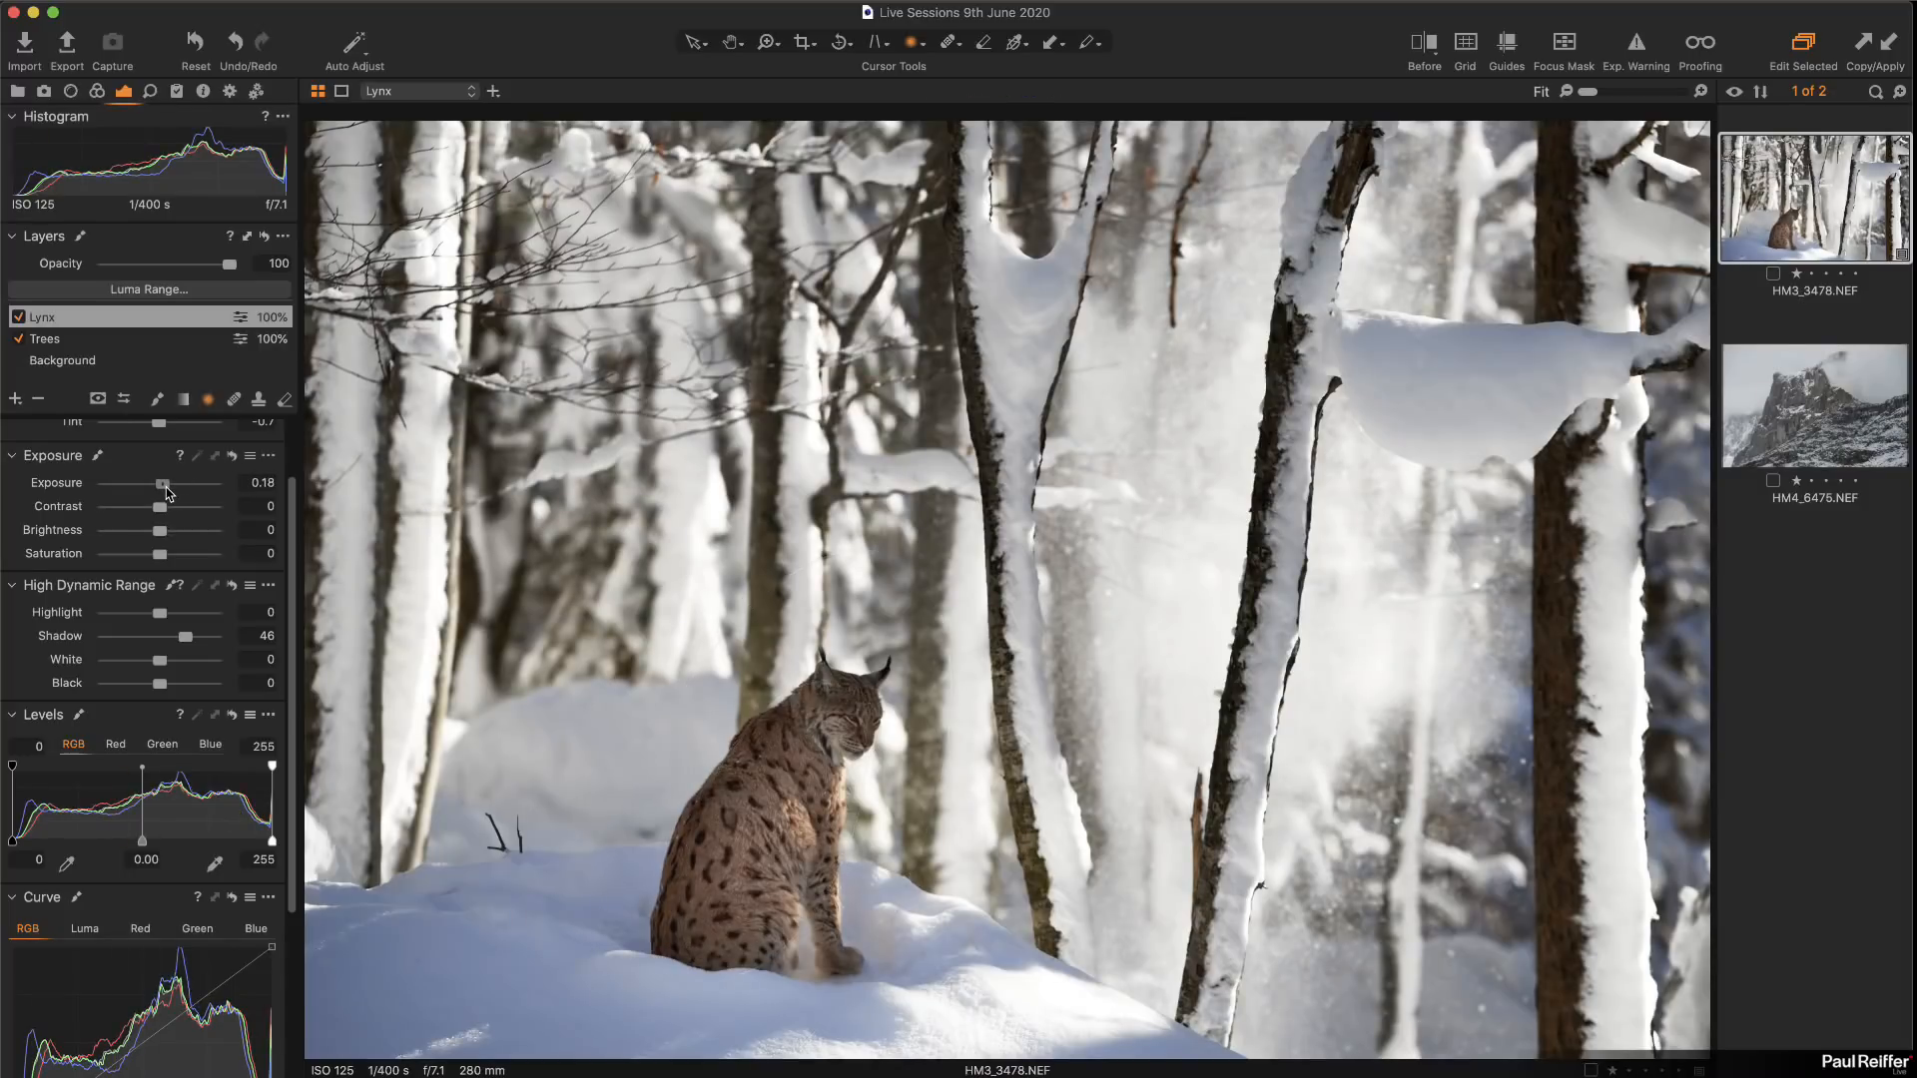
double_click(184, 637)
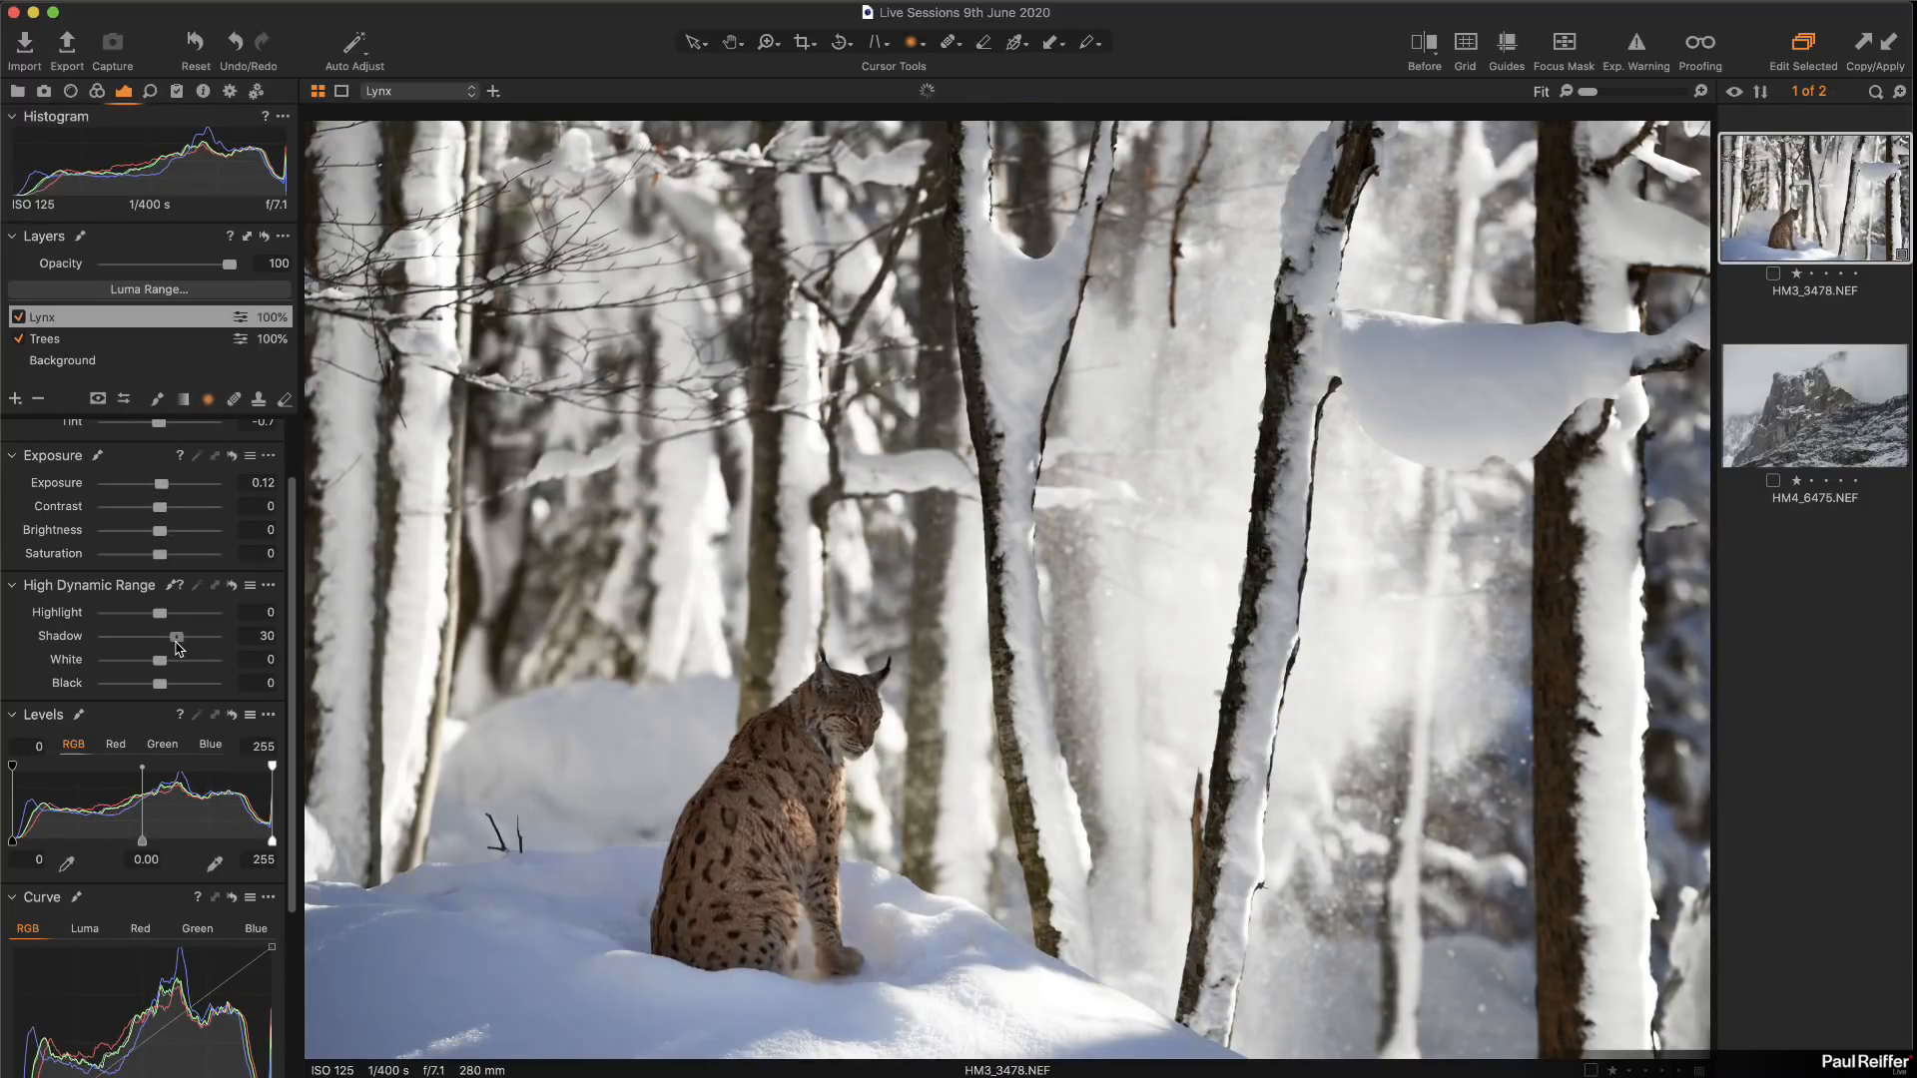
double_click(161, 484)
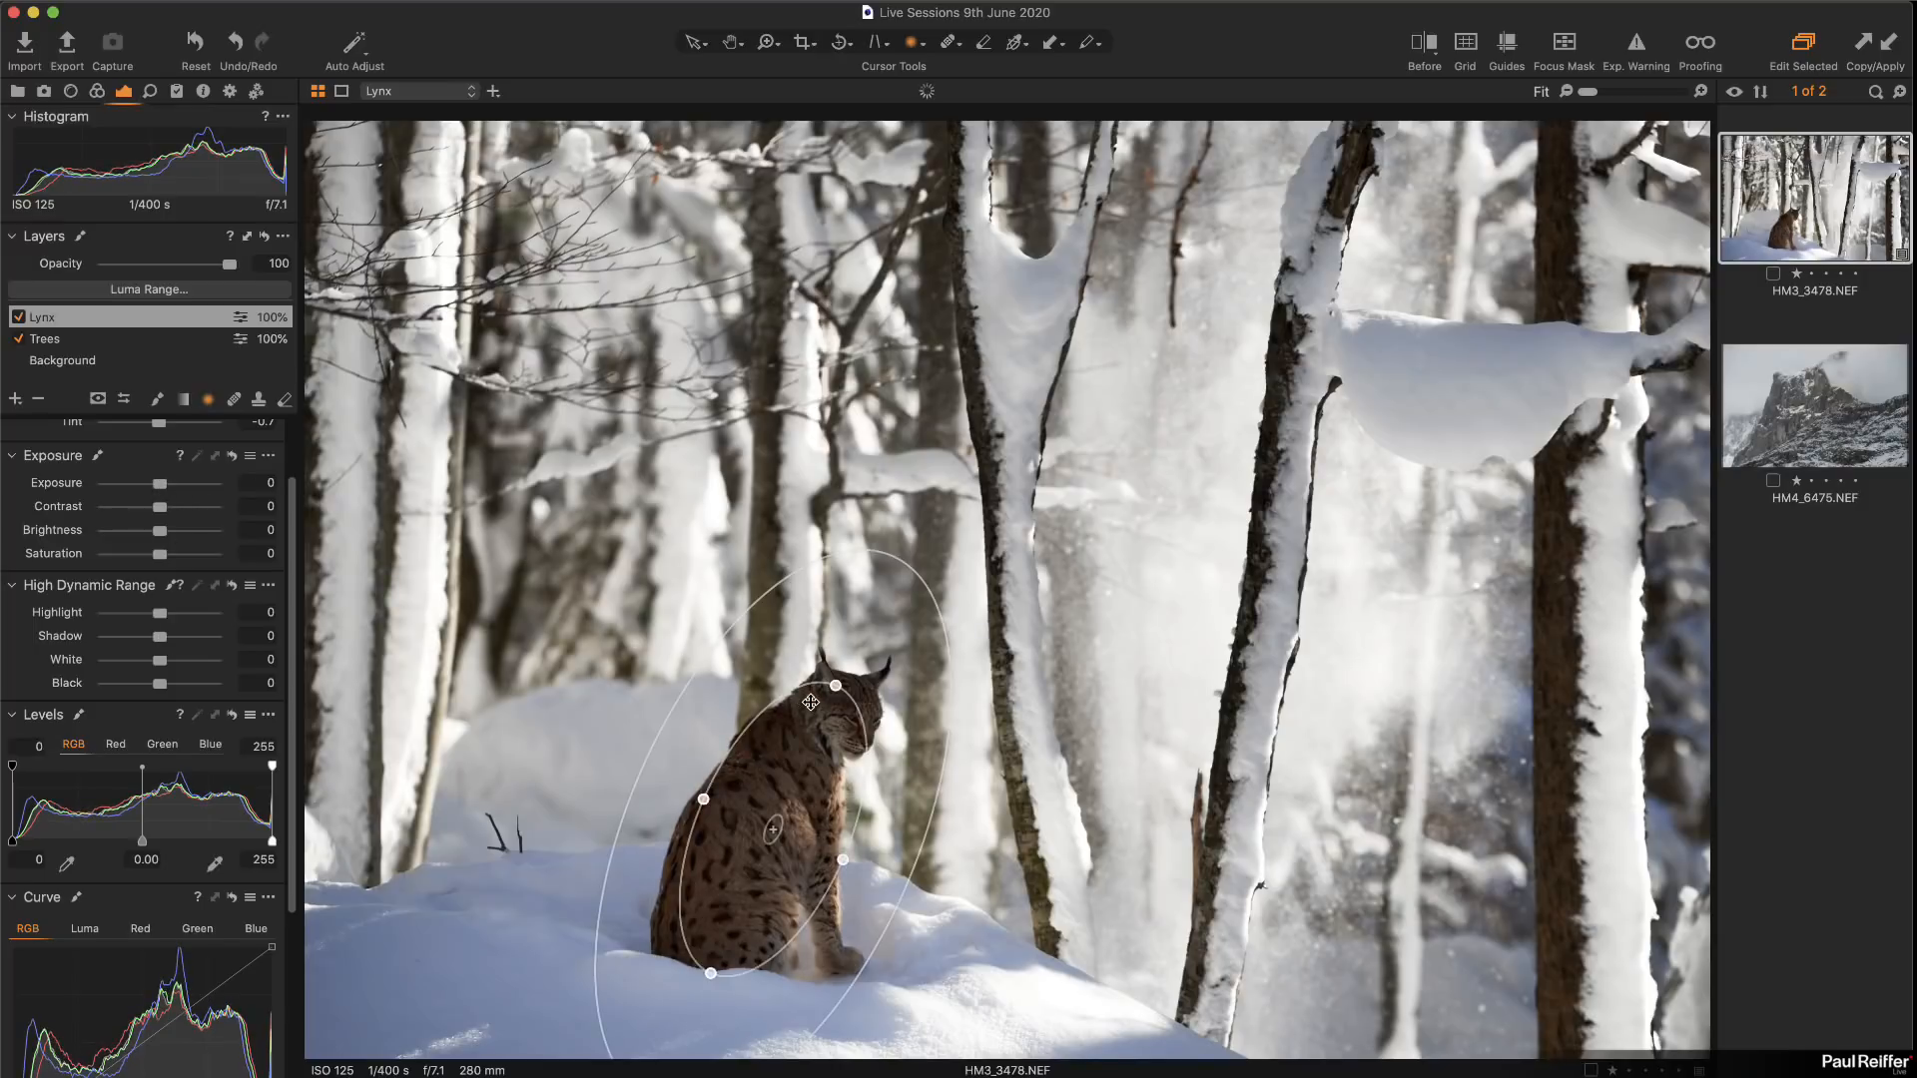
Step: Show the Lynx layer's mask and invert it so it covers everything outside the animal
key("m")
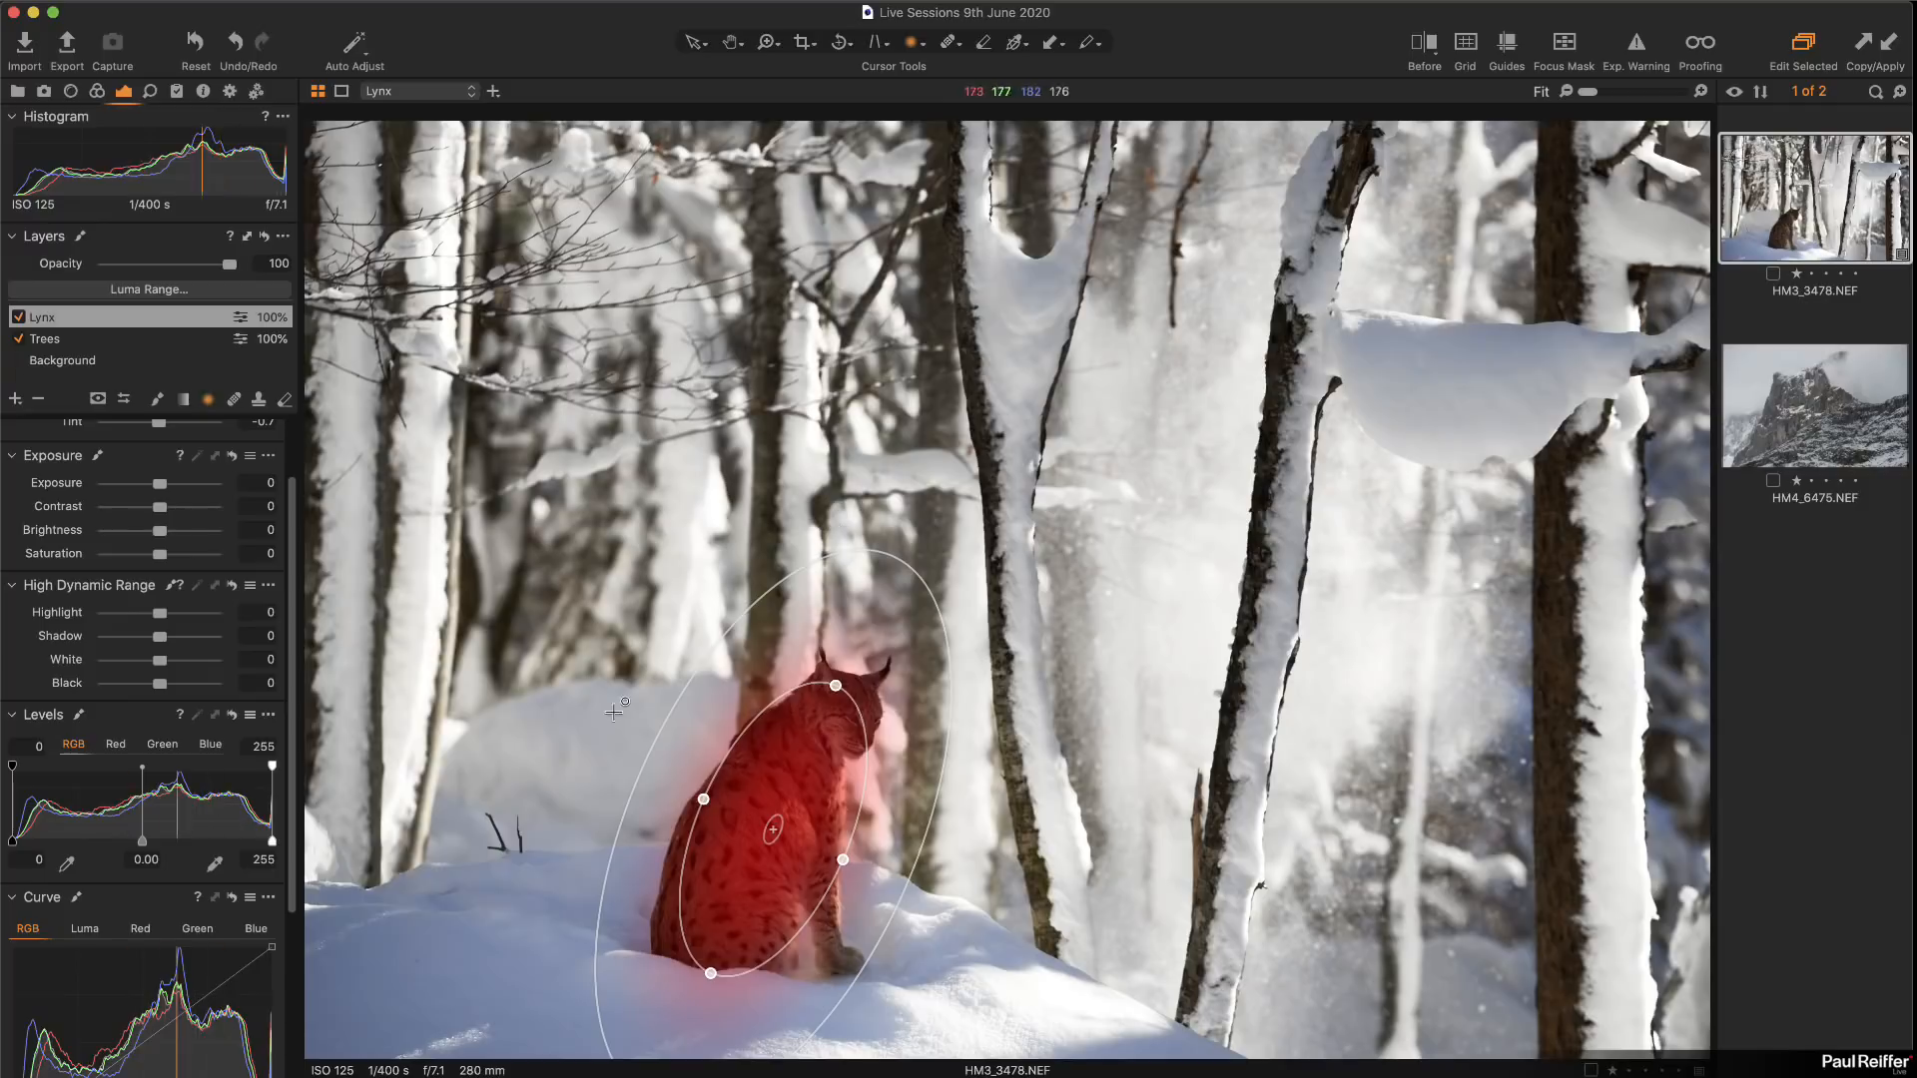
right_click(100, 322)
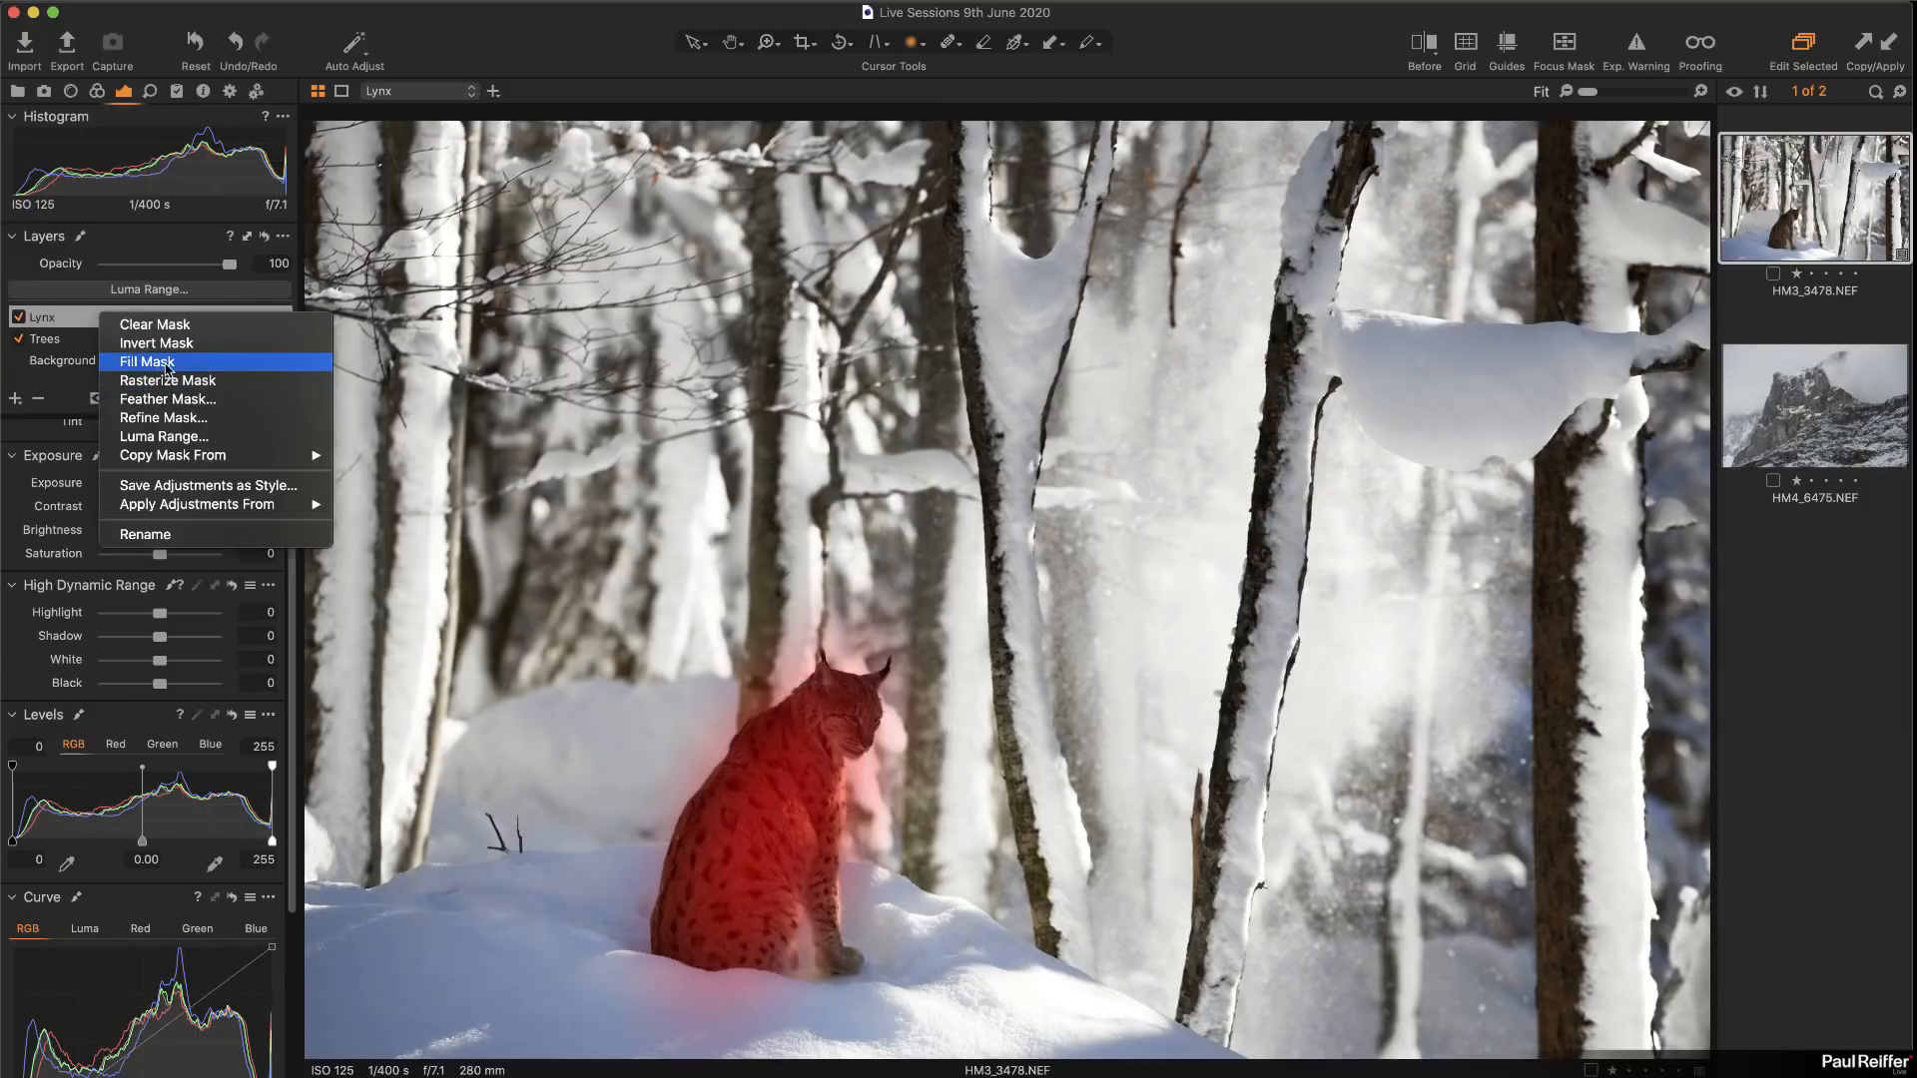
left_click(643, 711)
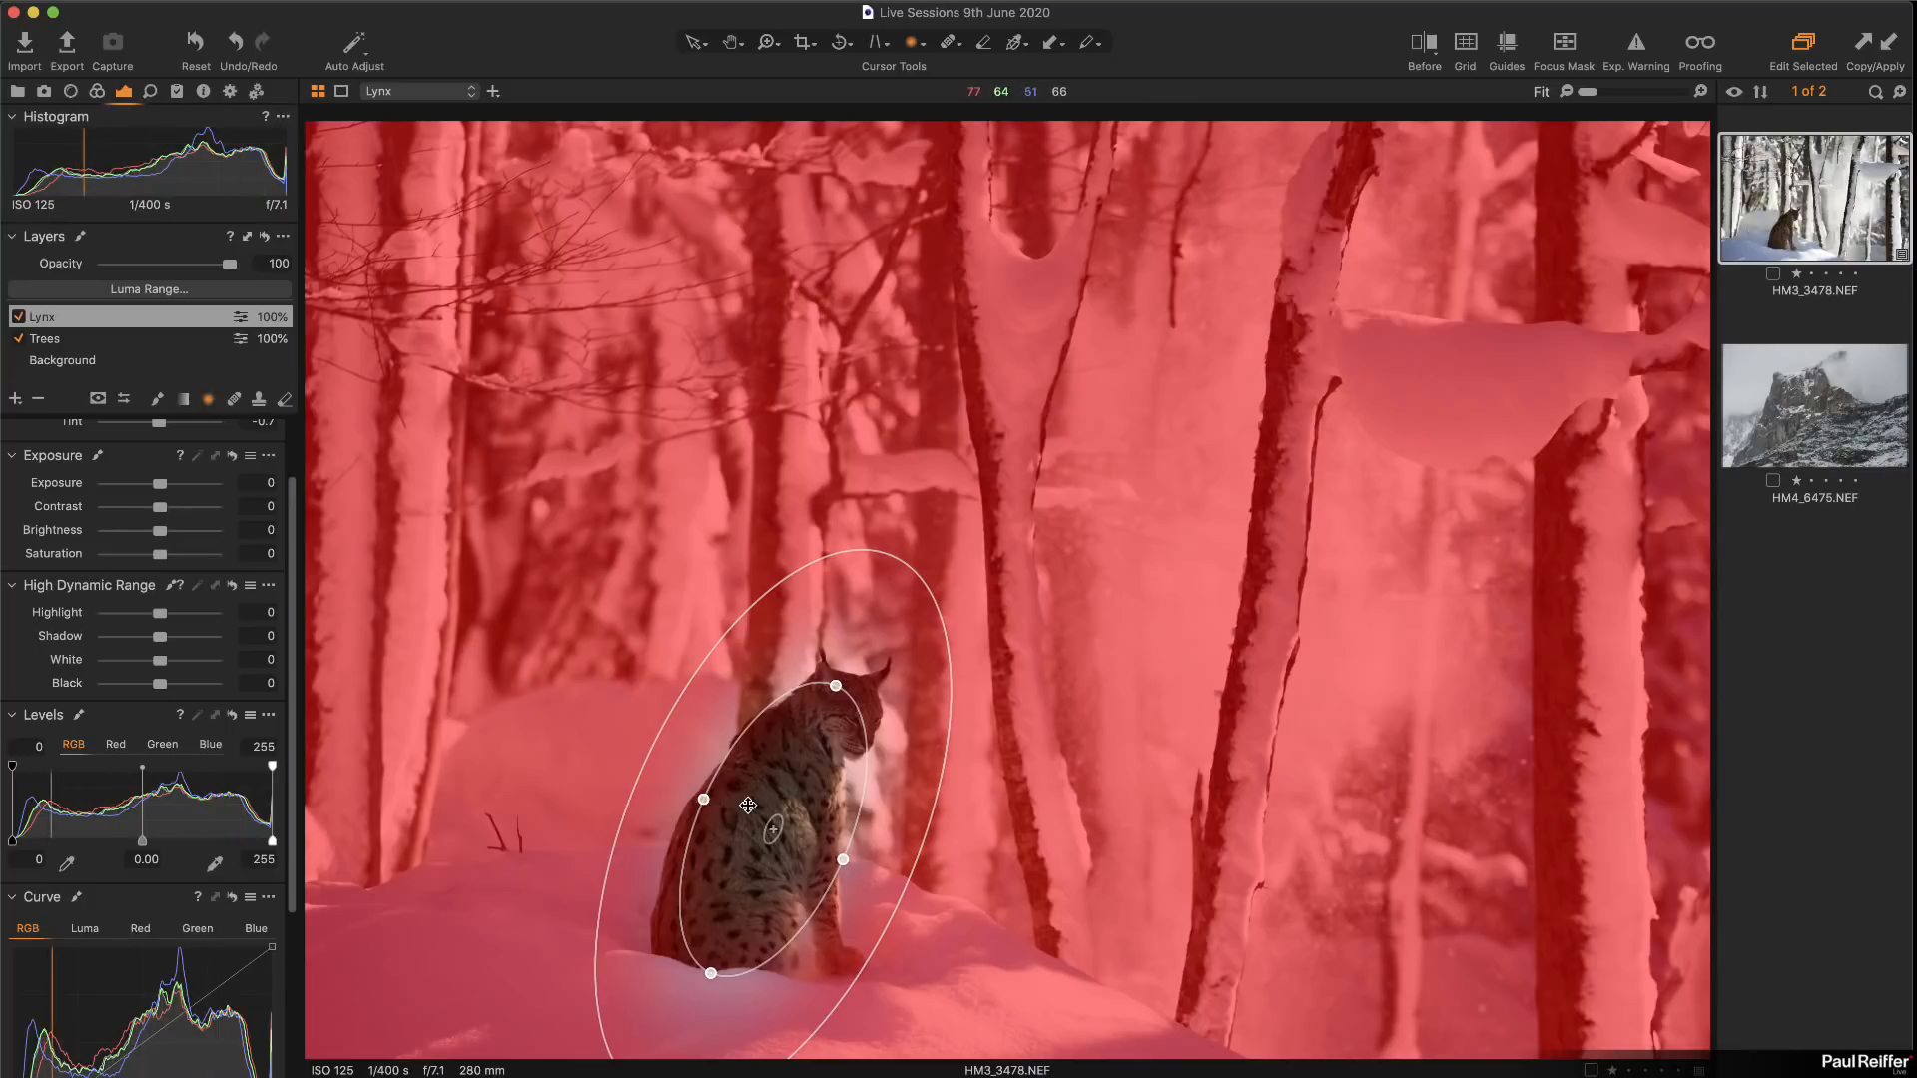
Step: Invert the Lynx layer's mask so it covers the animal again, and hide the mask overlay
right_click(95, 321)
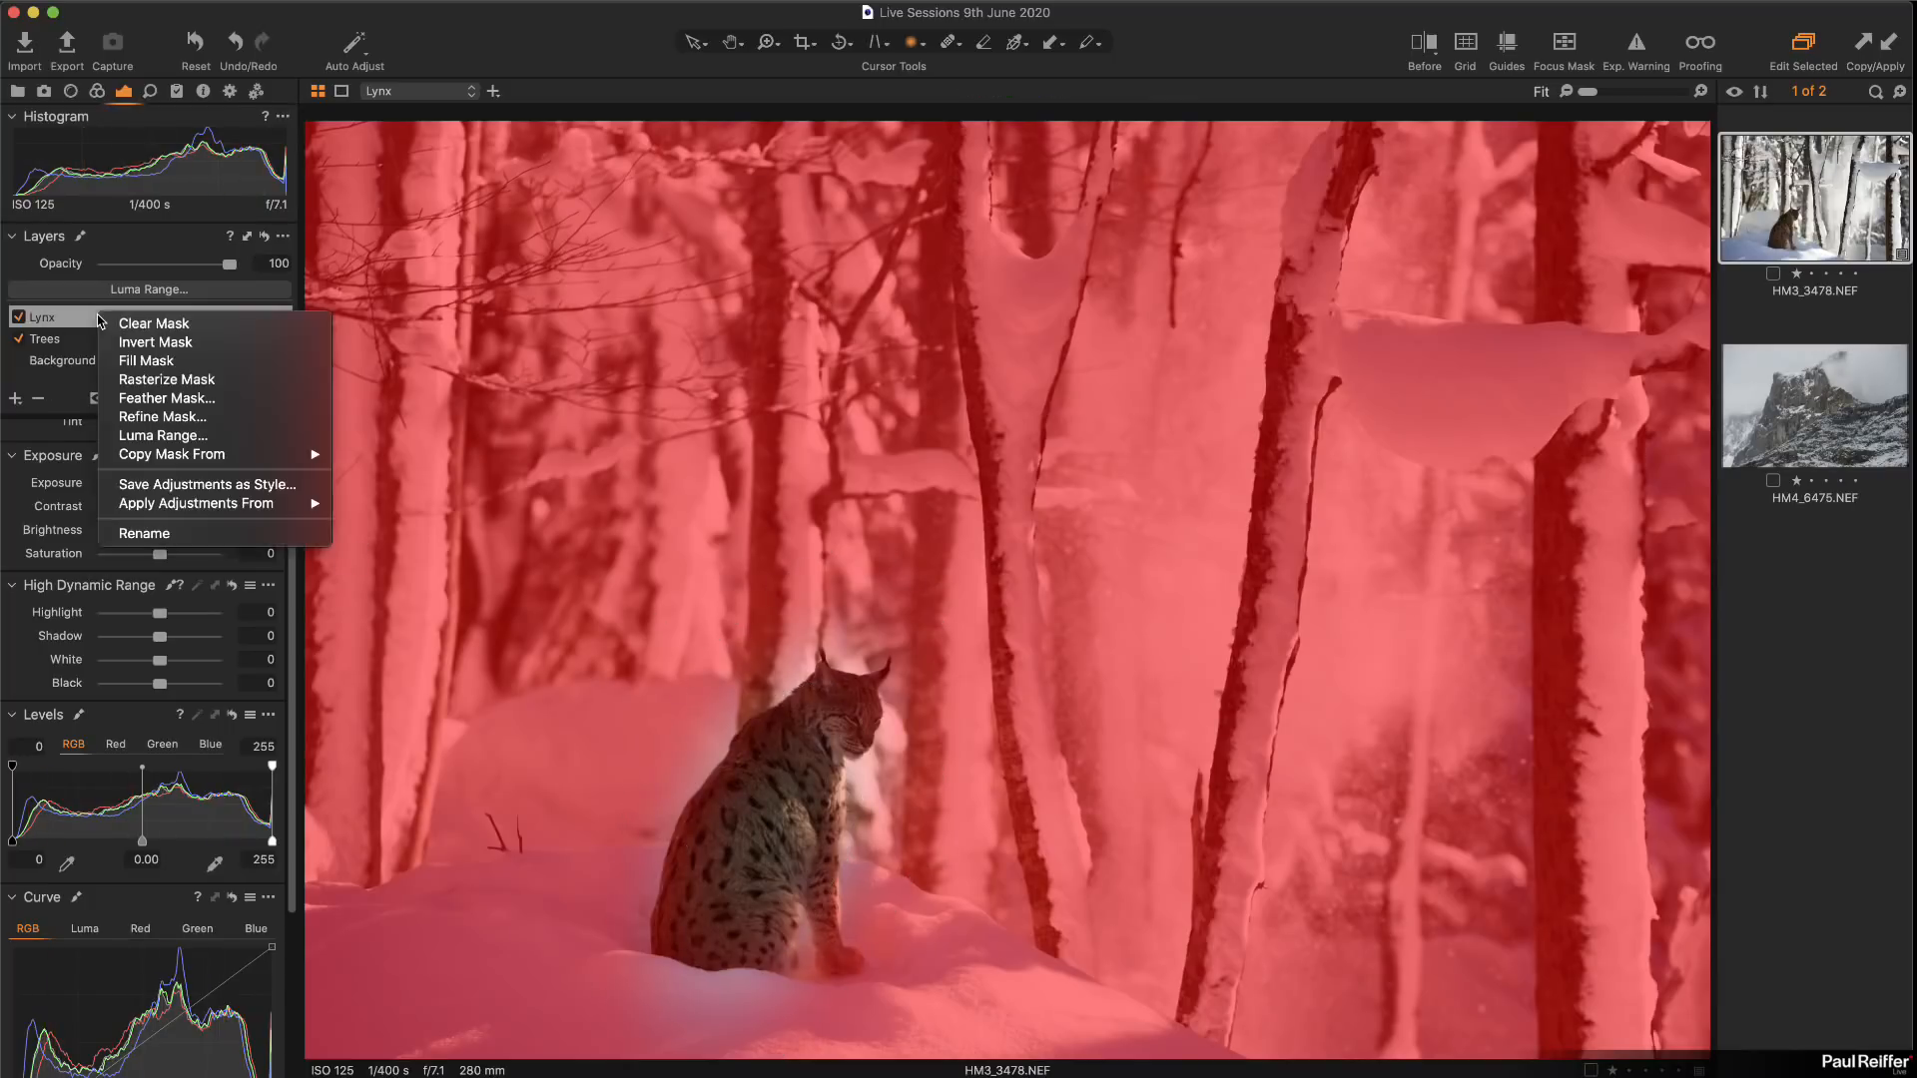
left_click(160, 345)
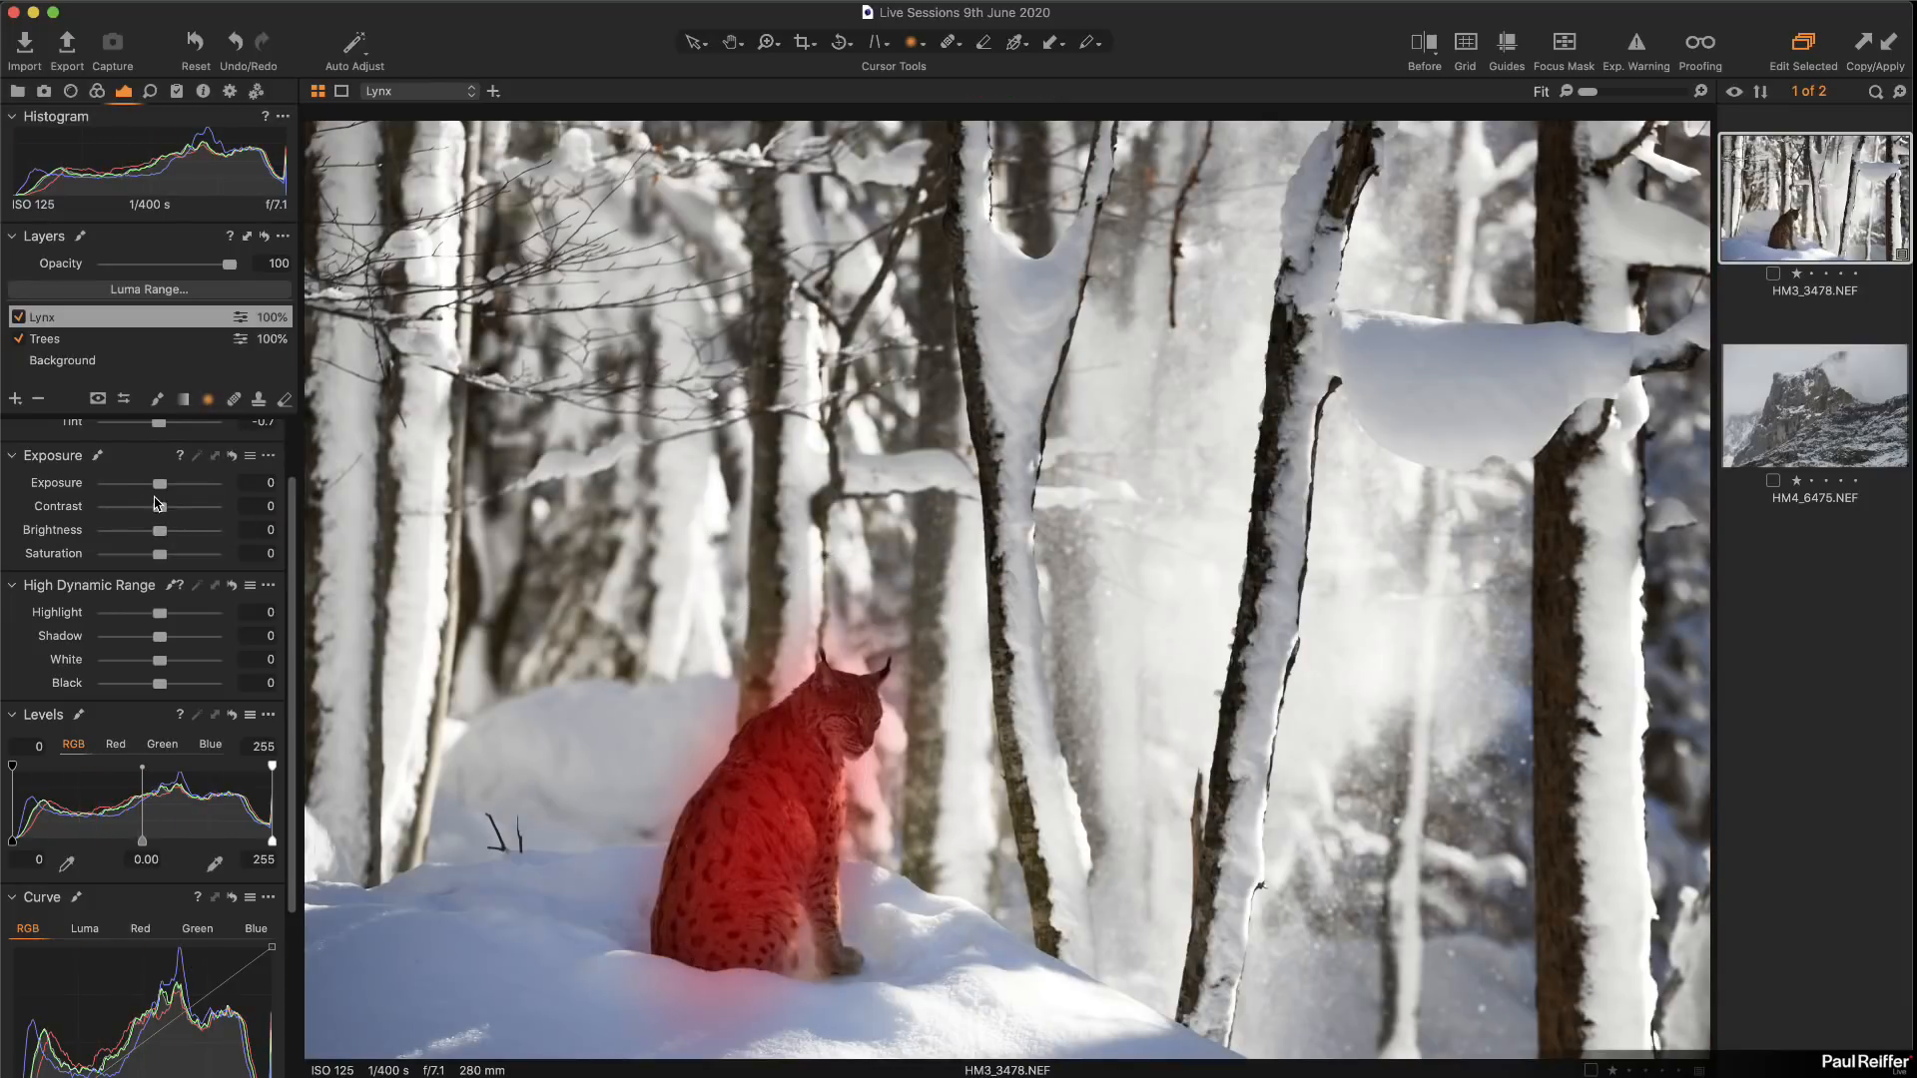
key("m")
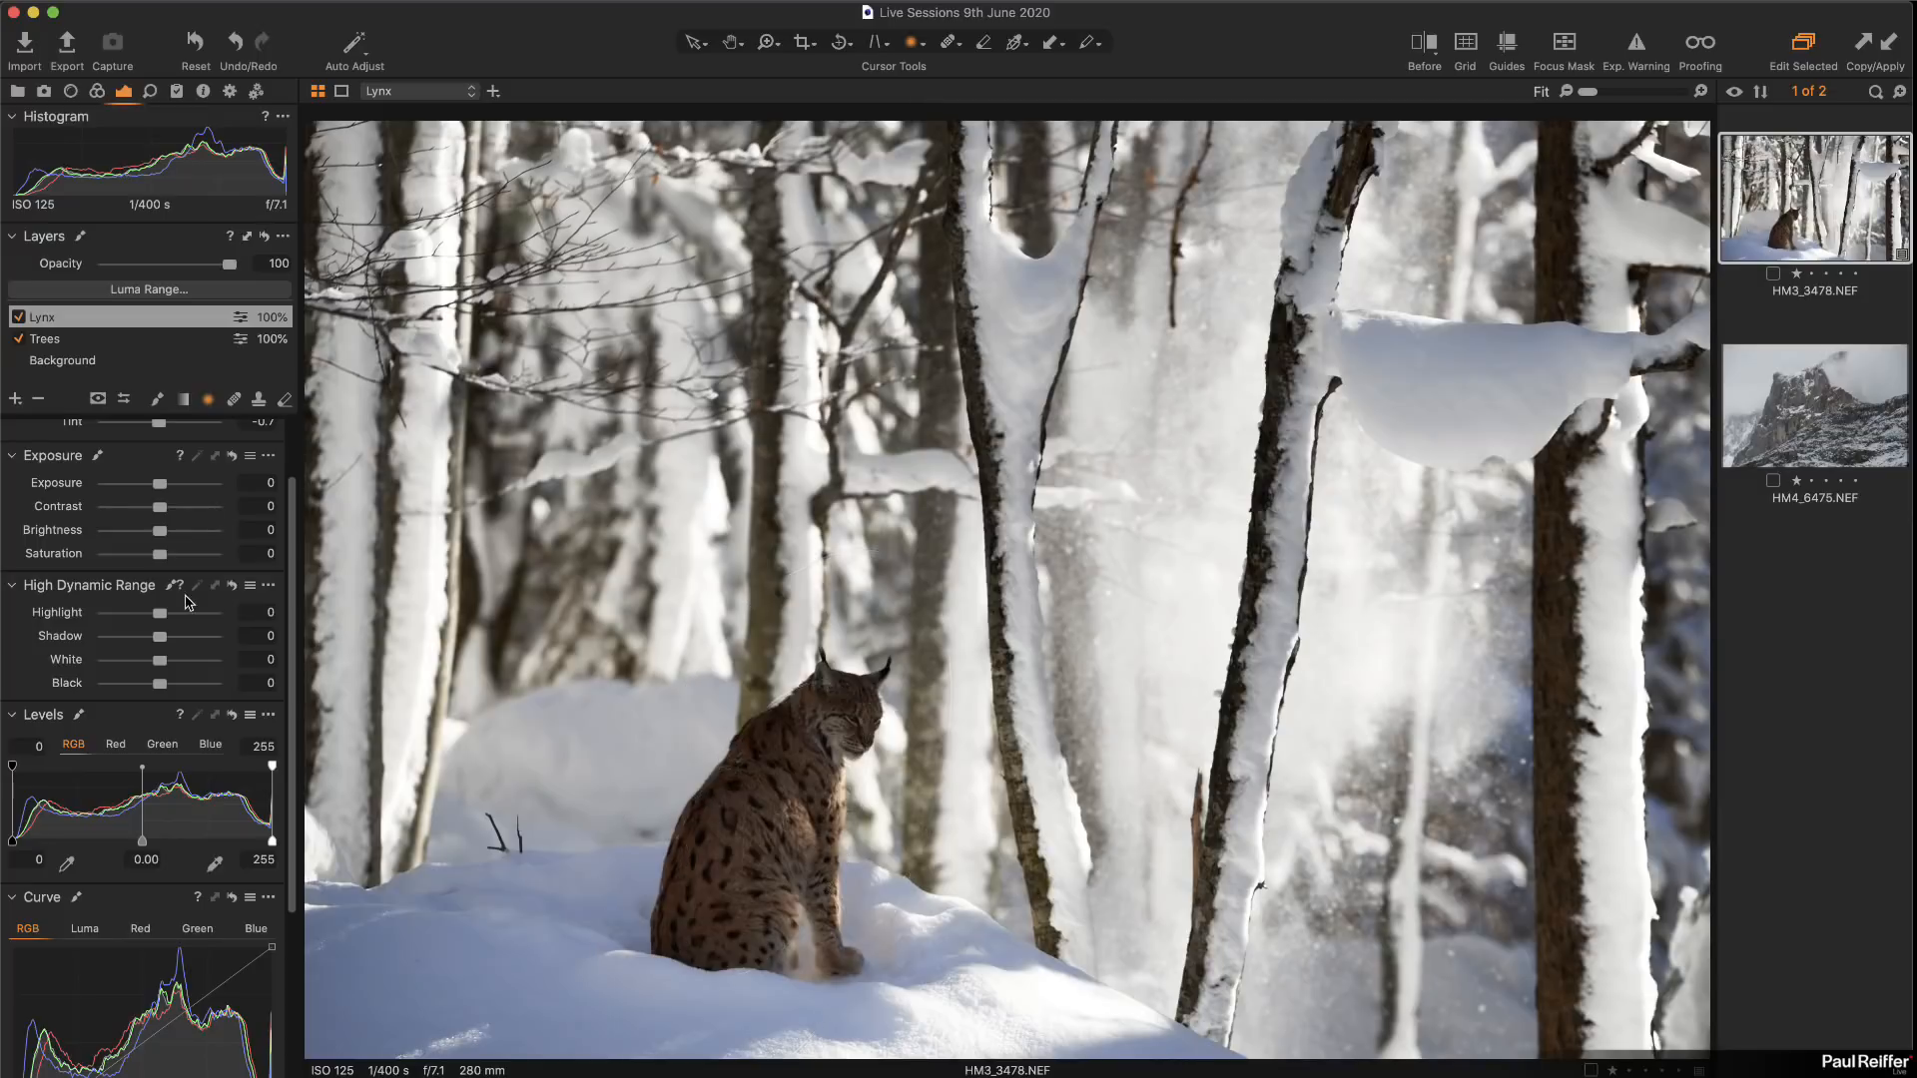
Step: Set Shadow to 19 and Exposure to 0.39 on the Lynx layer
left_click_drag(165, 640, 174, 641)
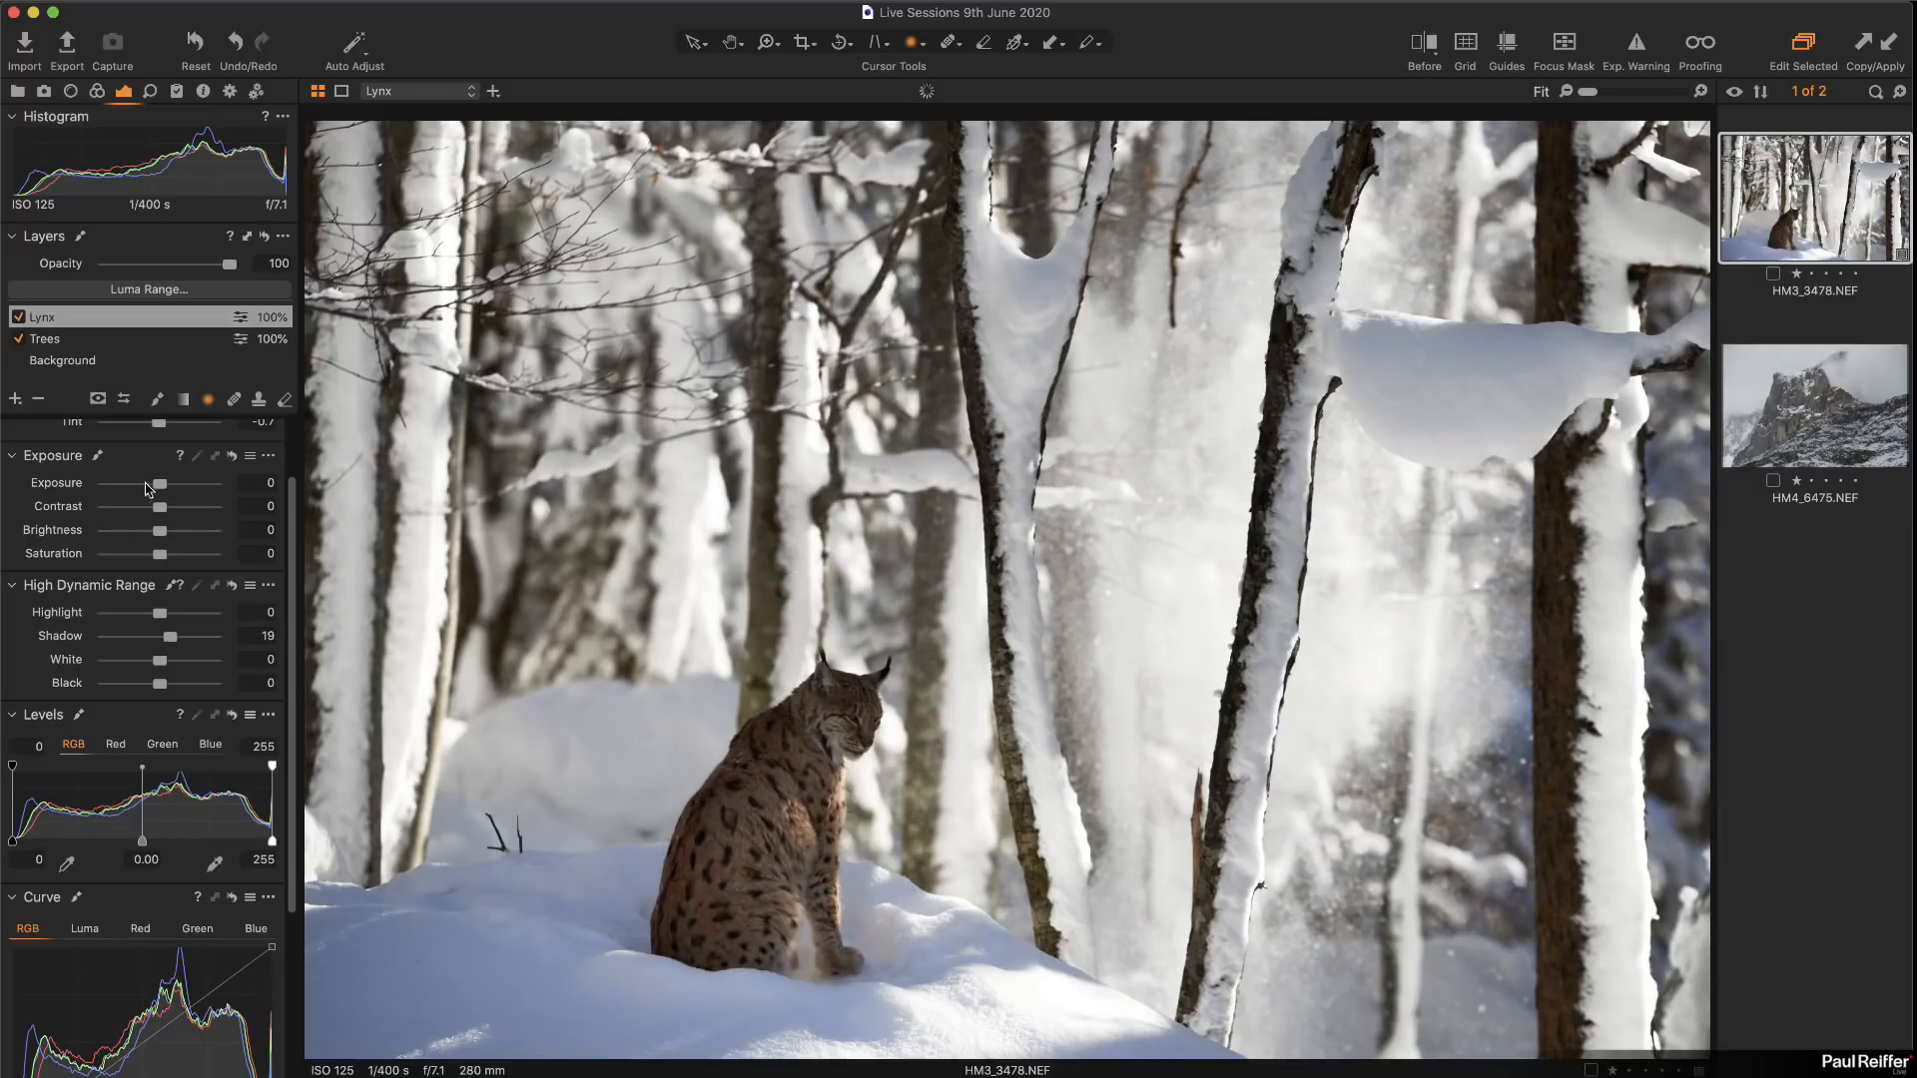
left_click_drag(158, 483, 163, 487)
left_click_drag(165, 488, 169, 487)
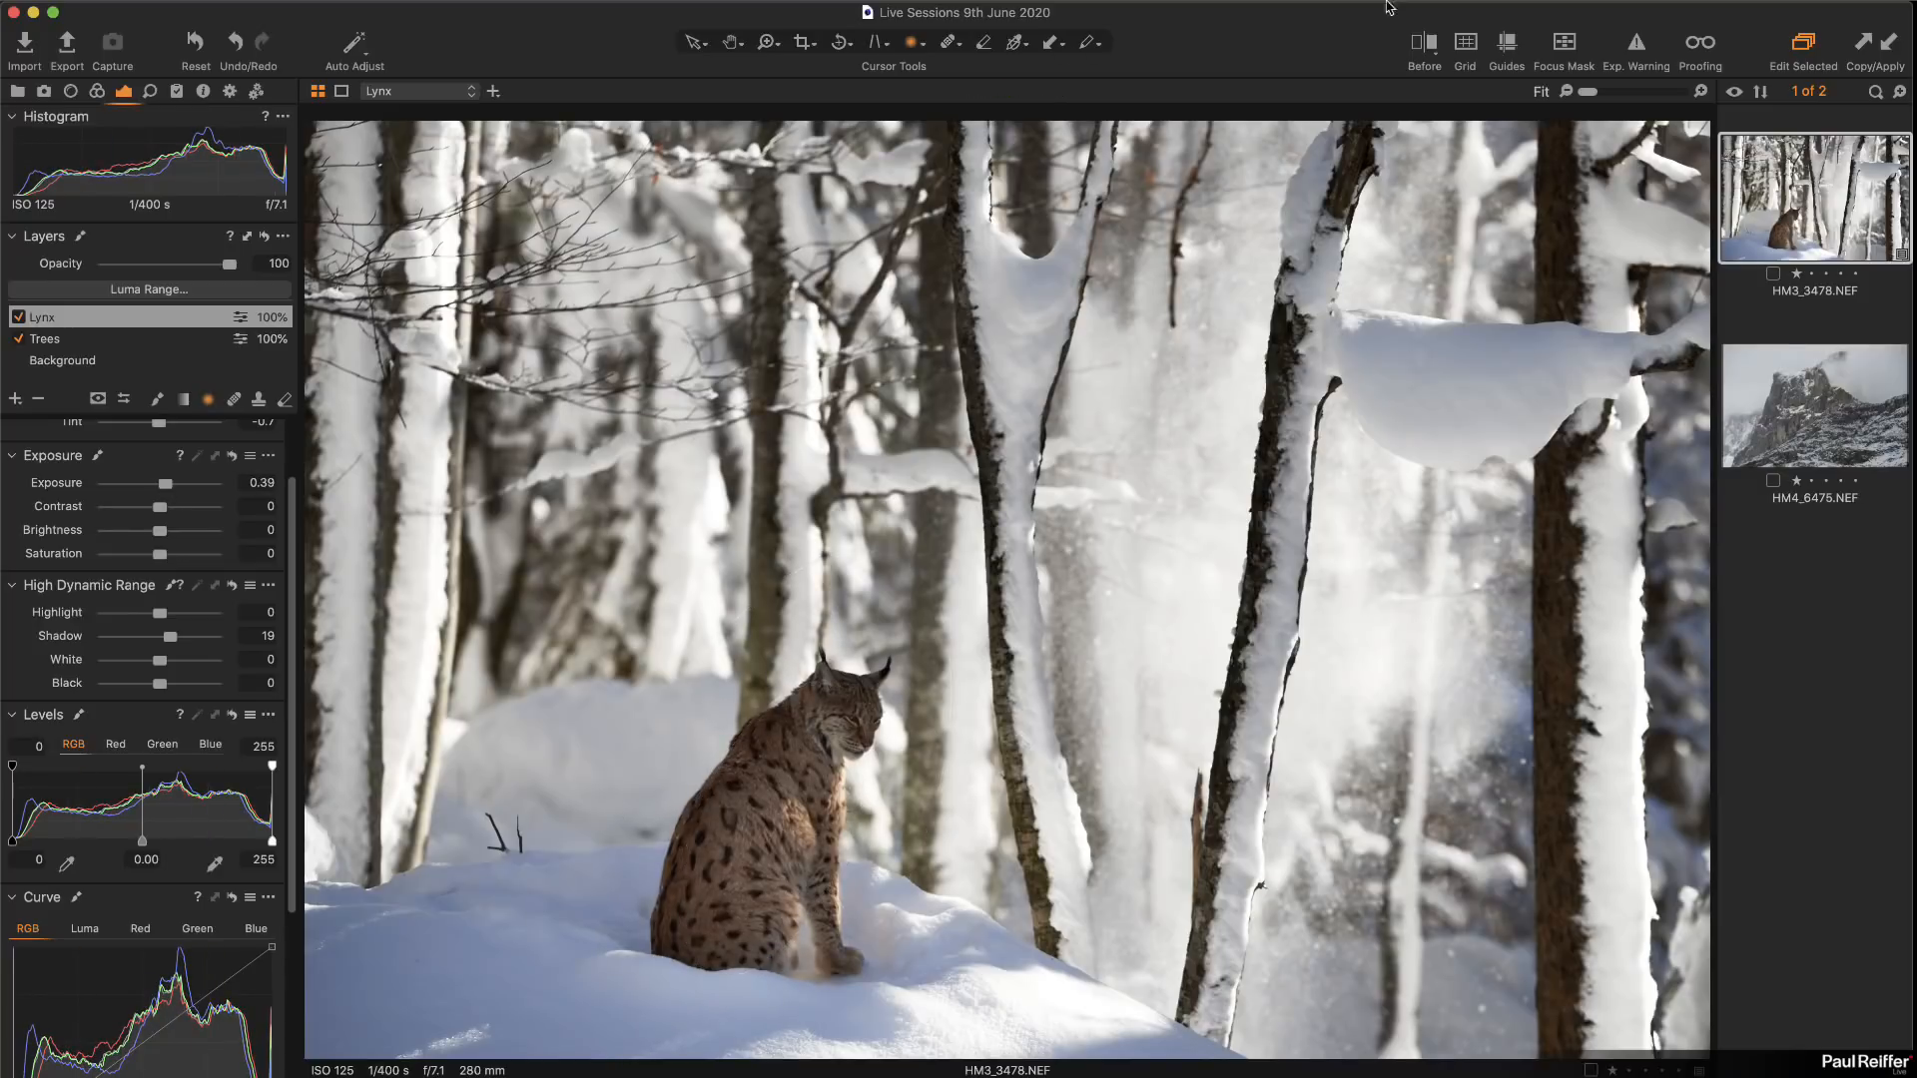
Step: Compare the lynx photo before and after with the split view, and select the Background layer to review its adjustments
left_click(1432, 56)
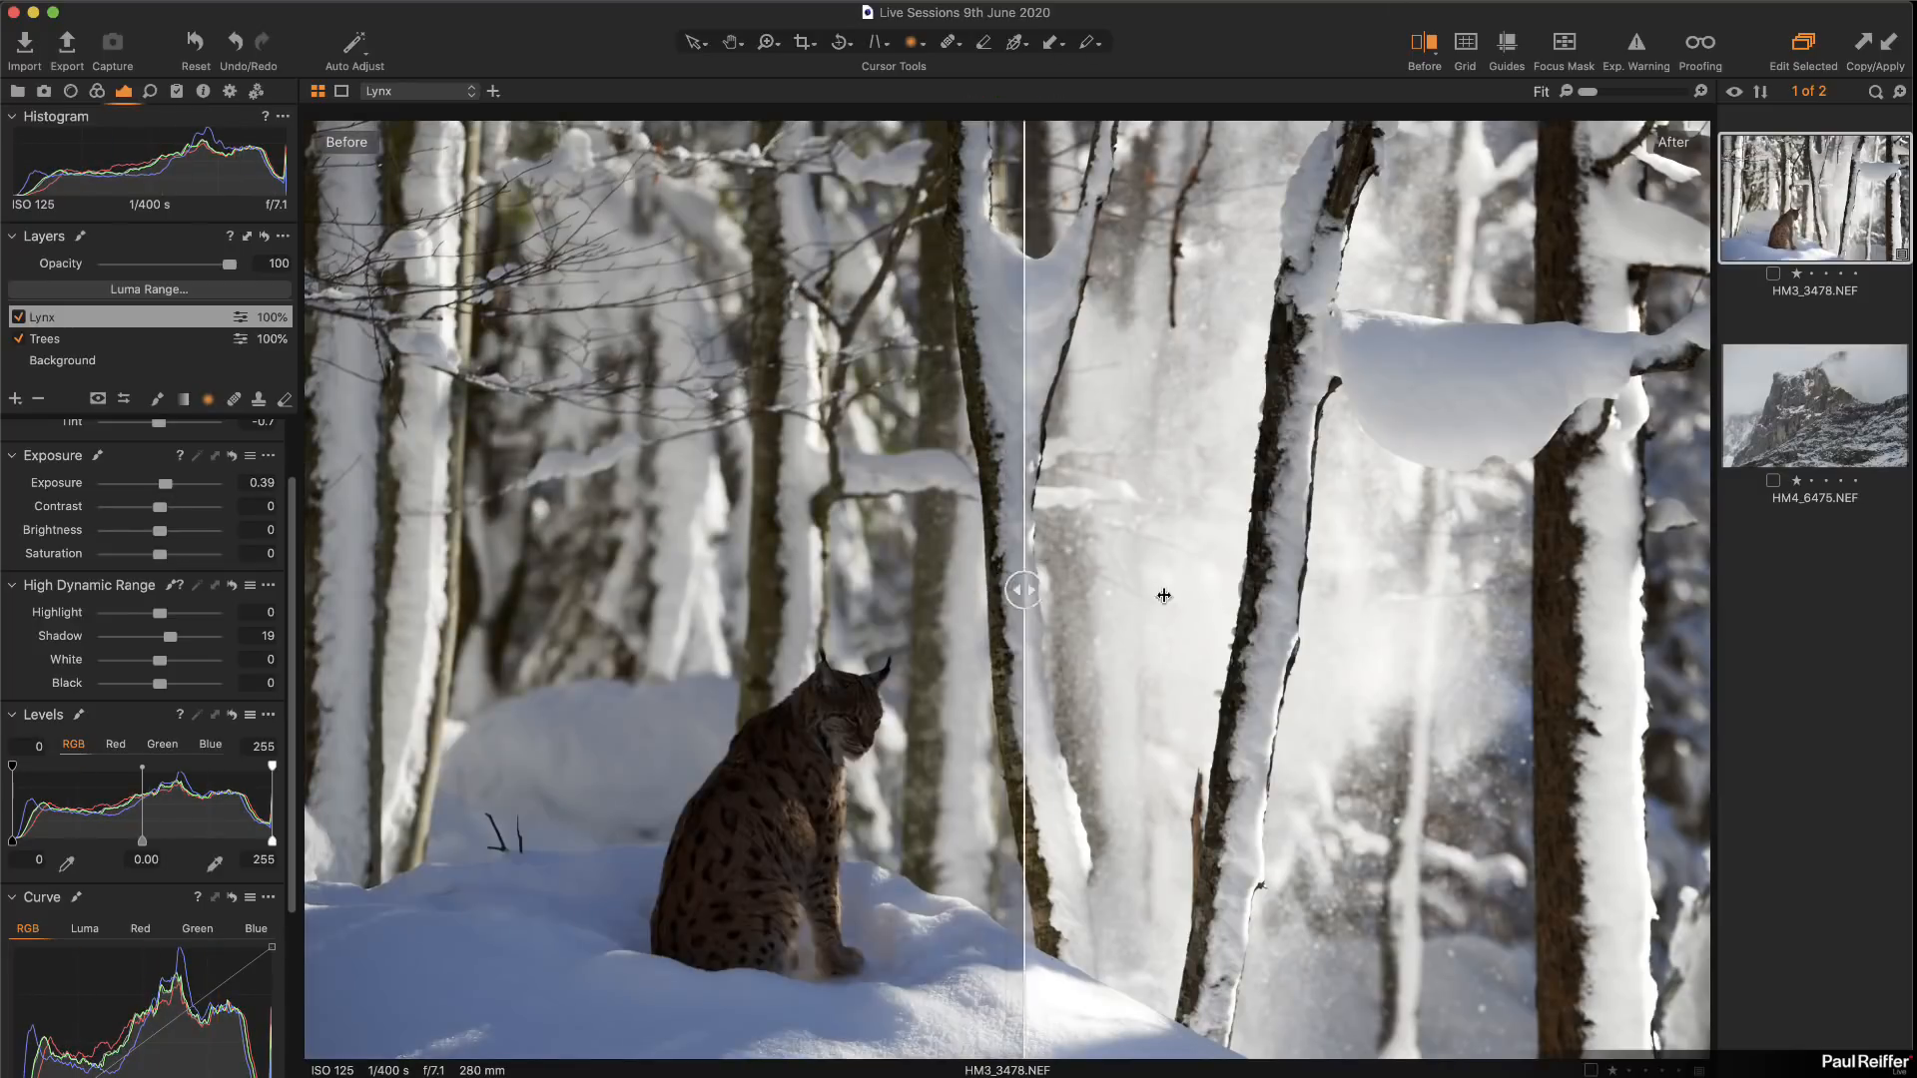
left_click_drag(1007, 599, 305, 514)
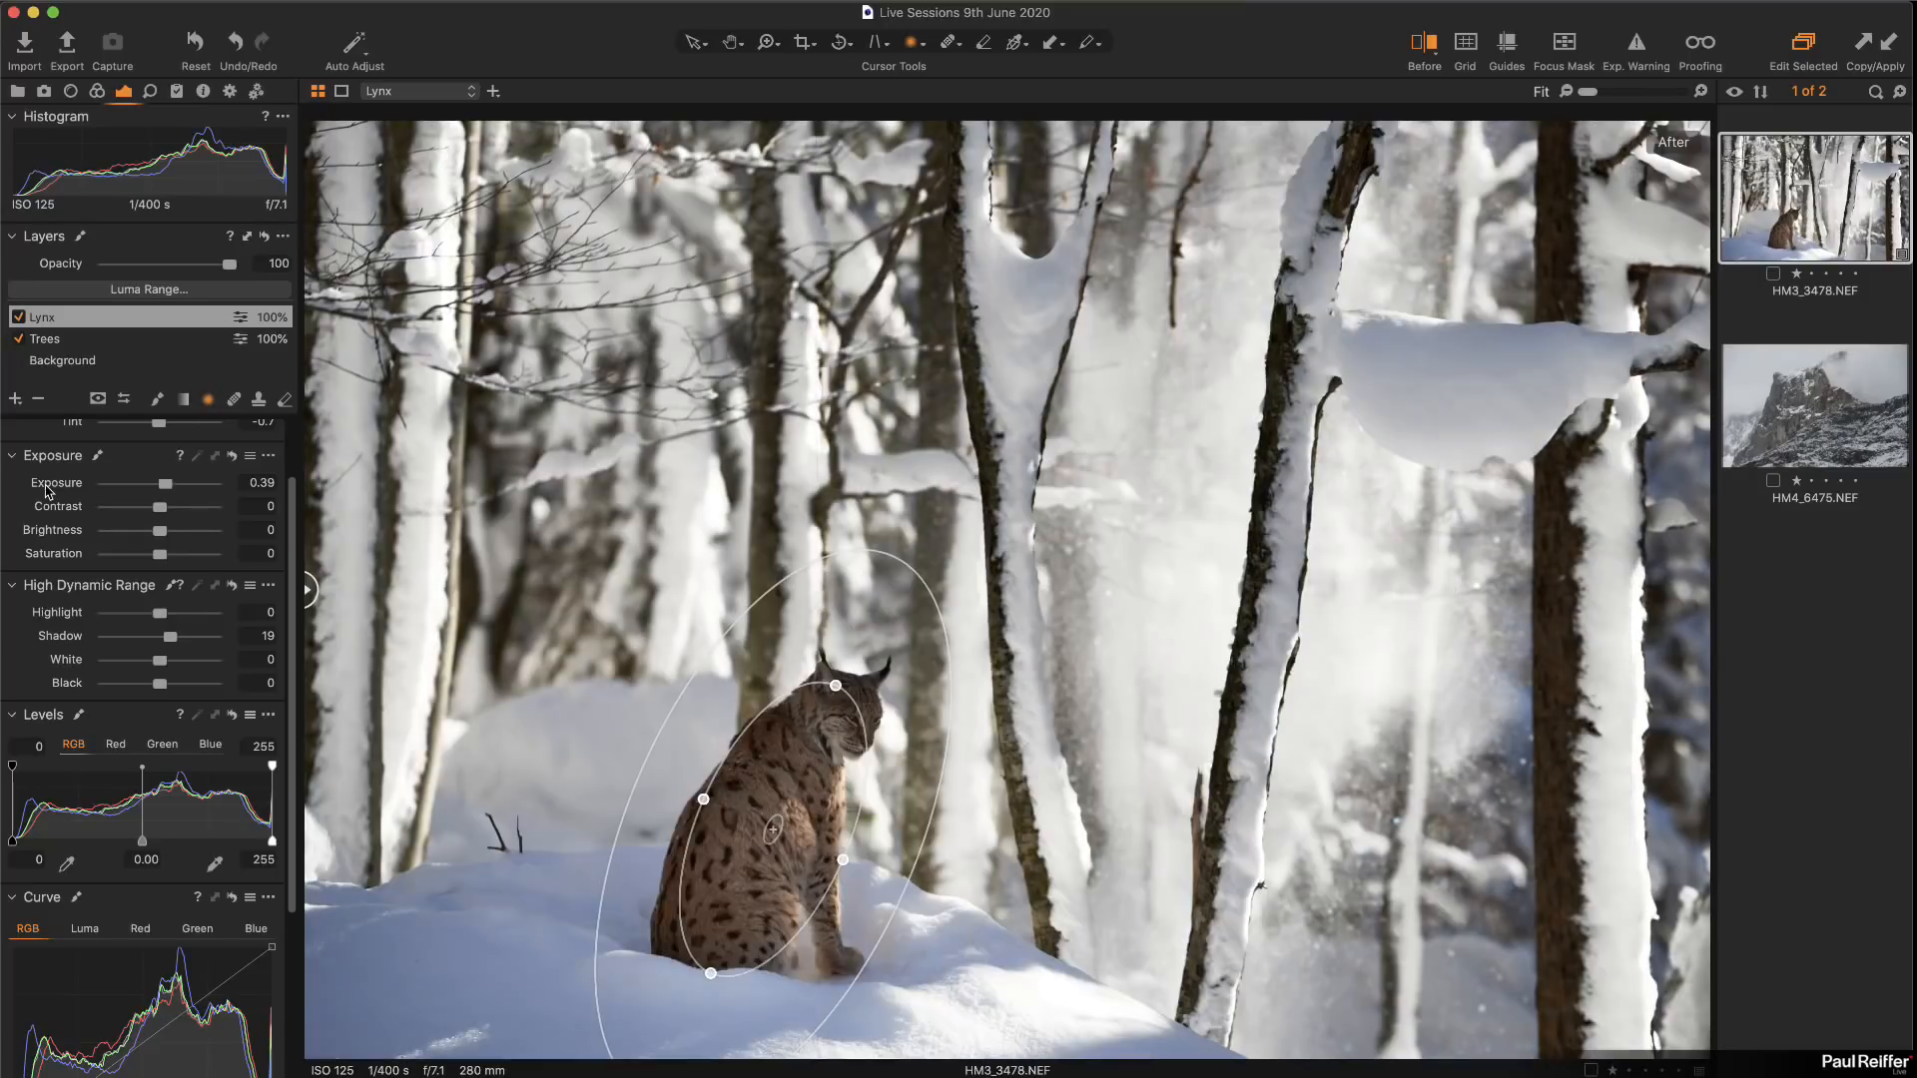
left_click(97, 364)
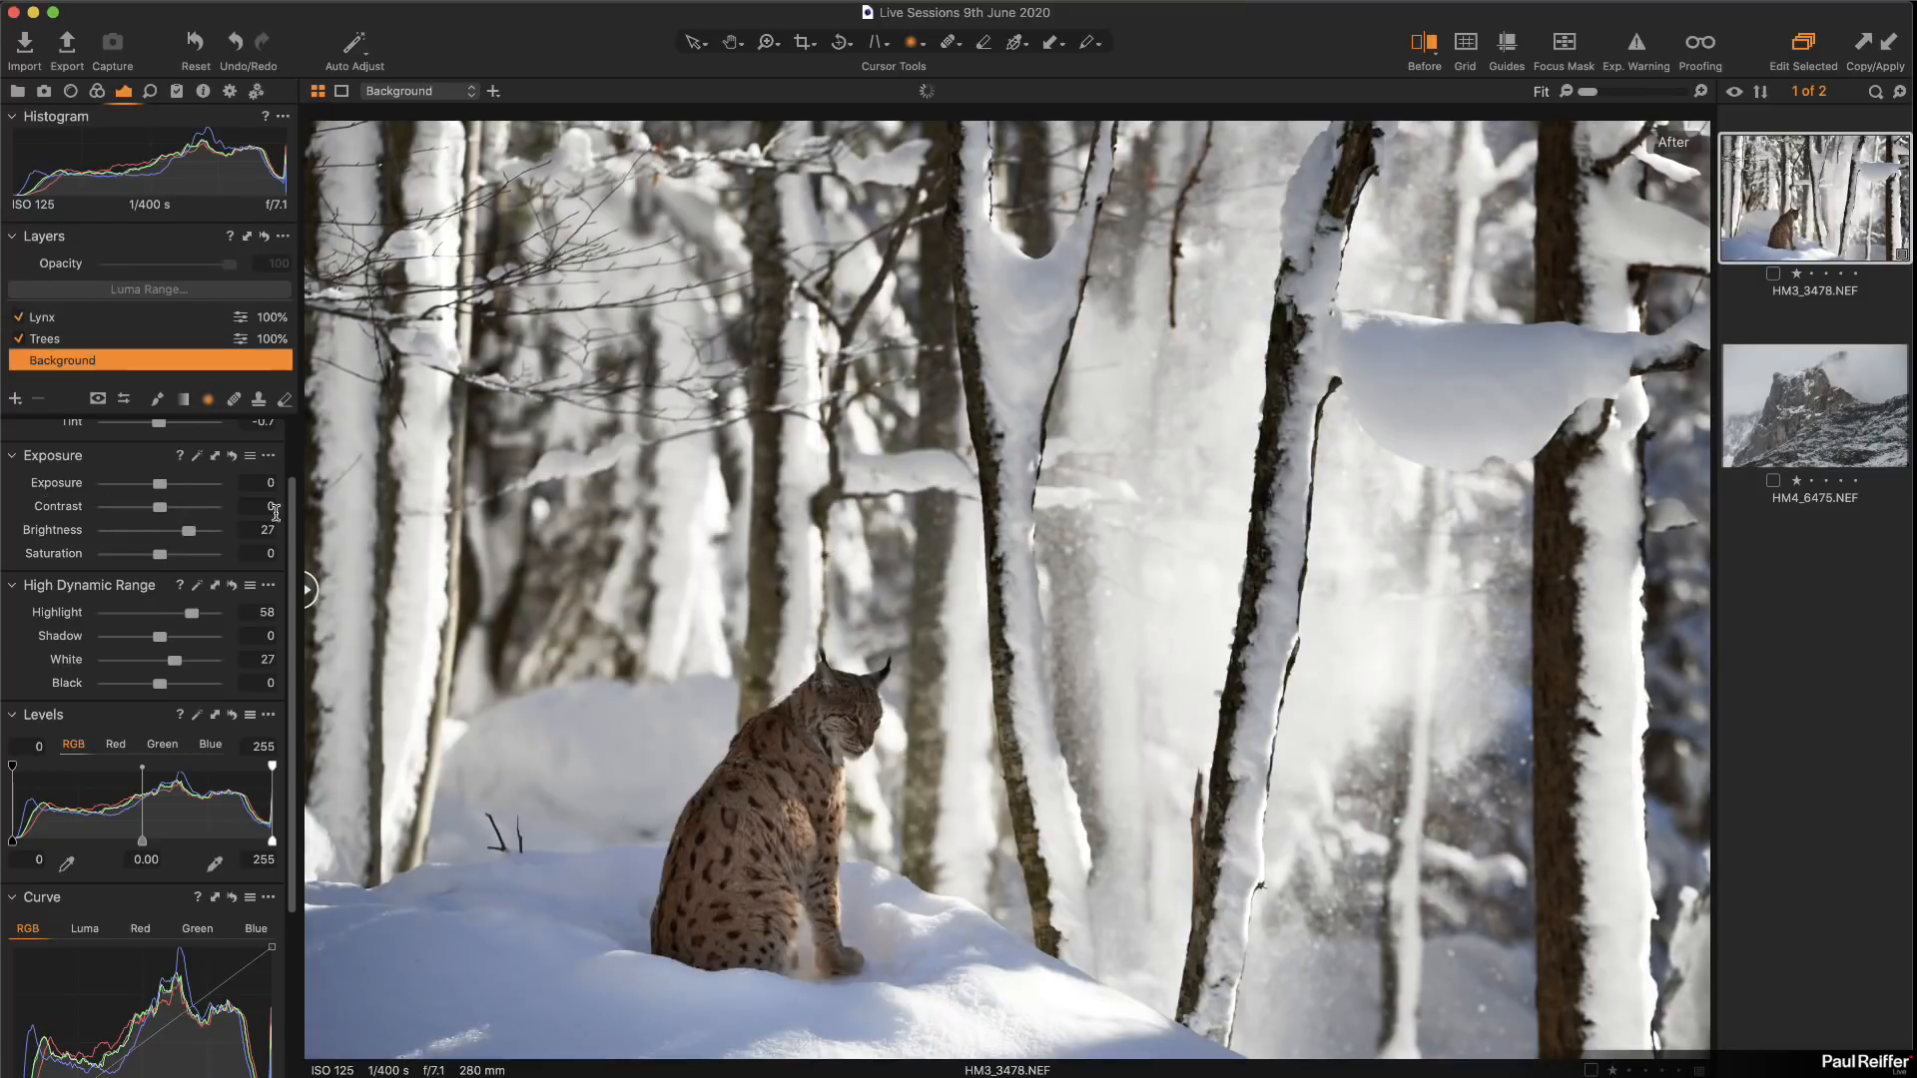
left_click_drag(312, 589, 458, 591)
left_click_drag(686, 615, 150, 737)
Step: Switch to the mountain photo HM4_6475.NEF, check the library collections and return to its exposure adjustments
key("Right")
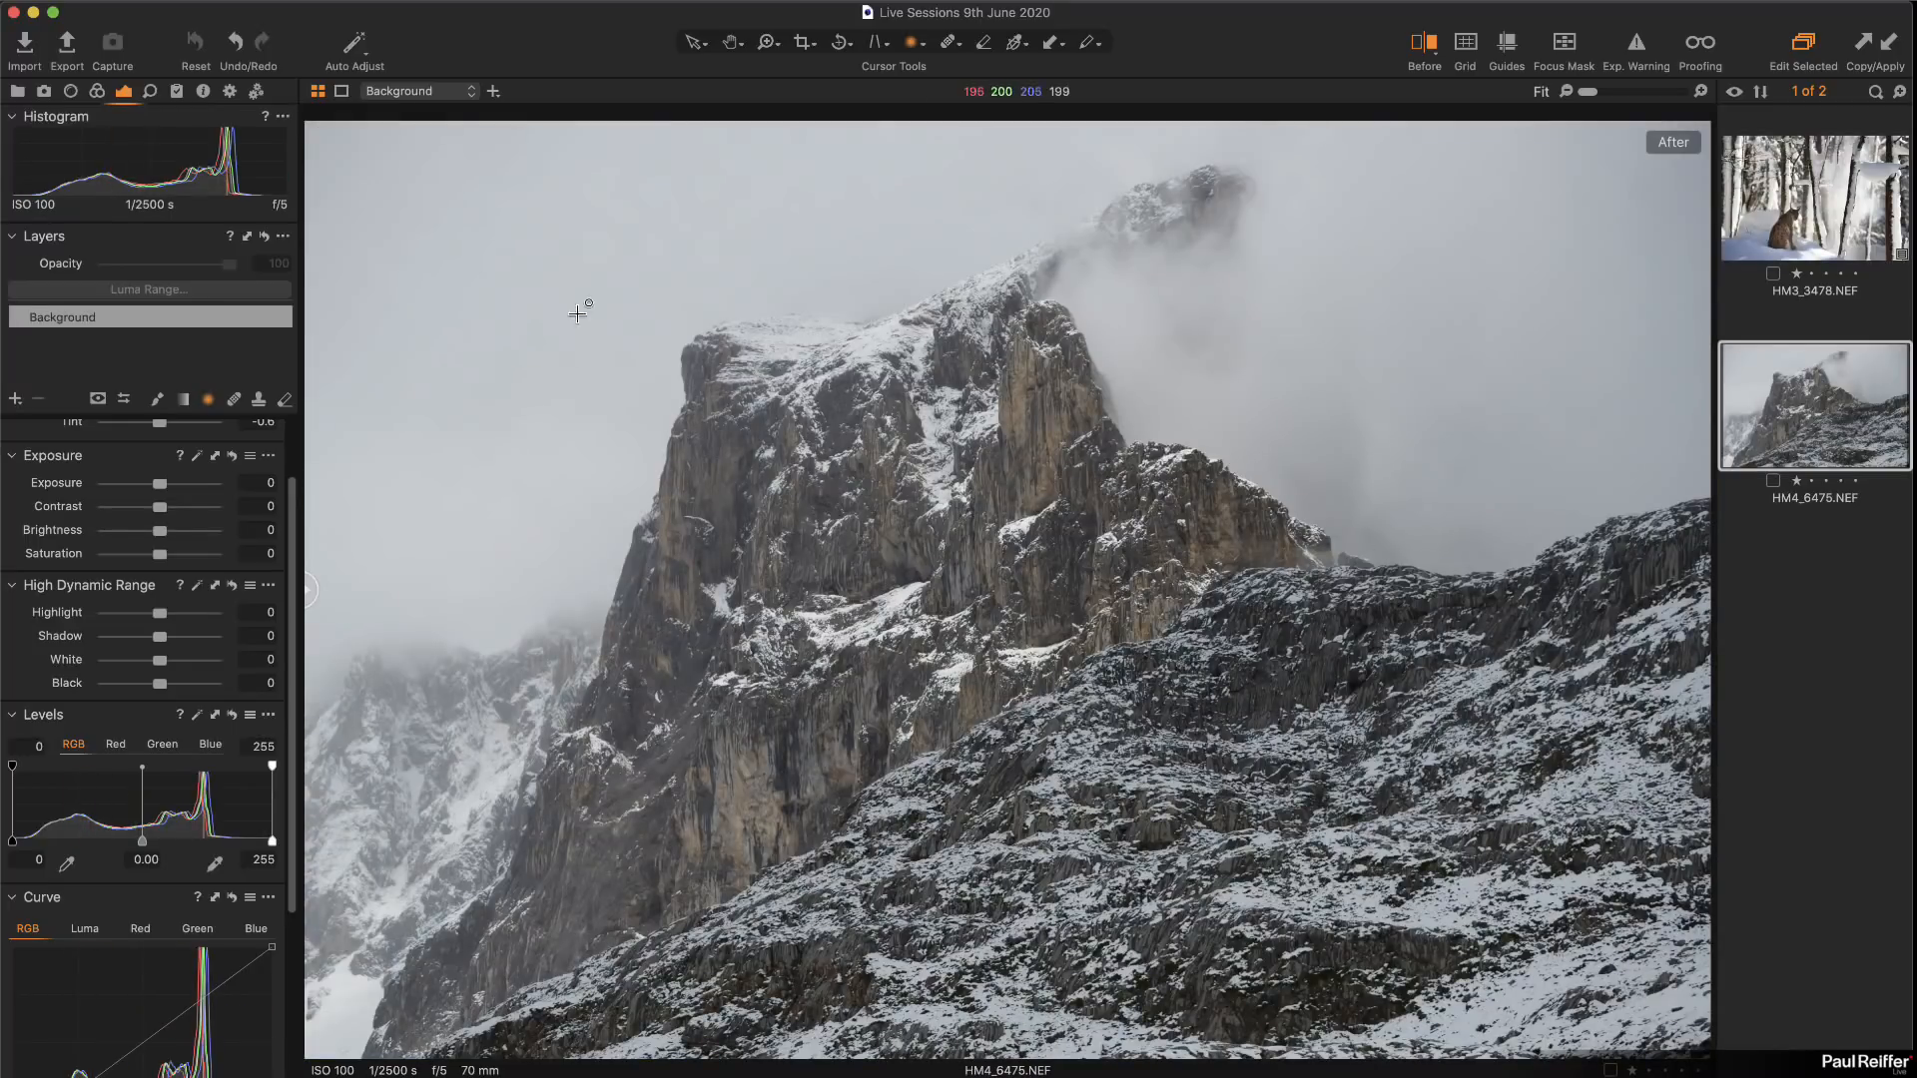
left_click(18, 90)
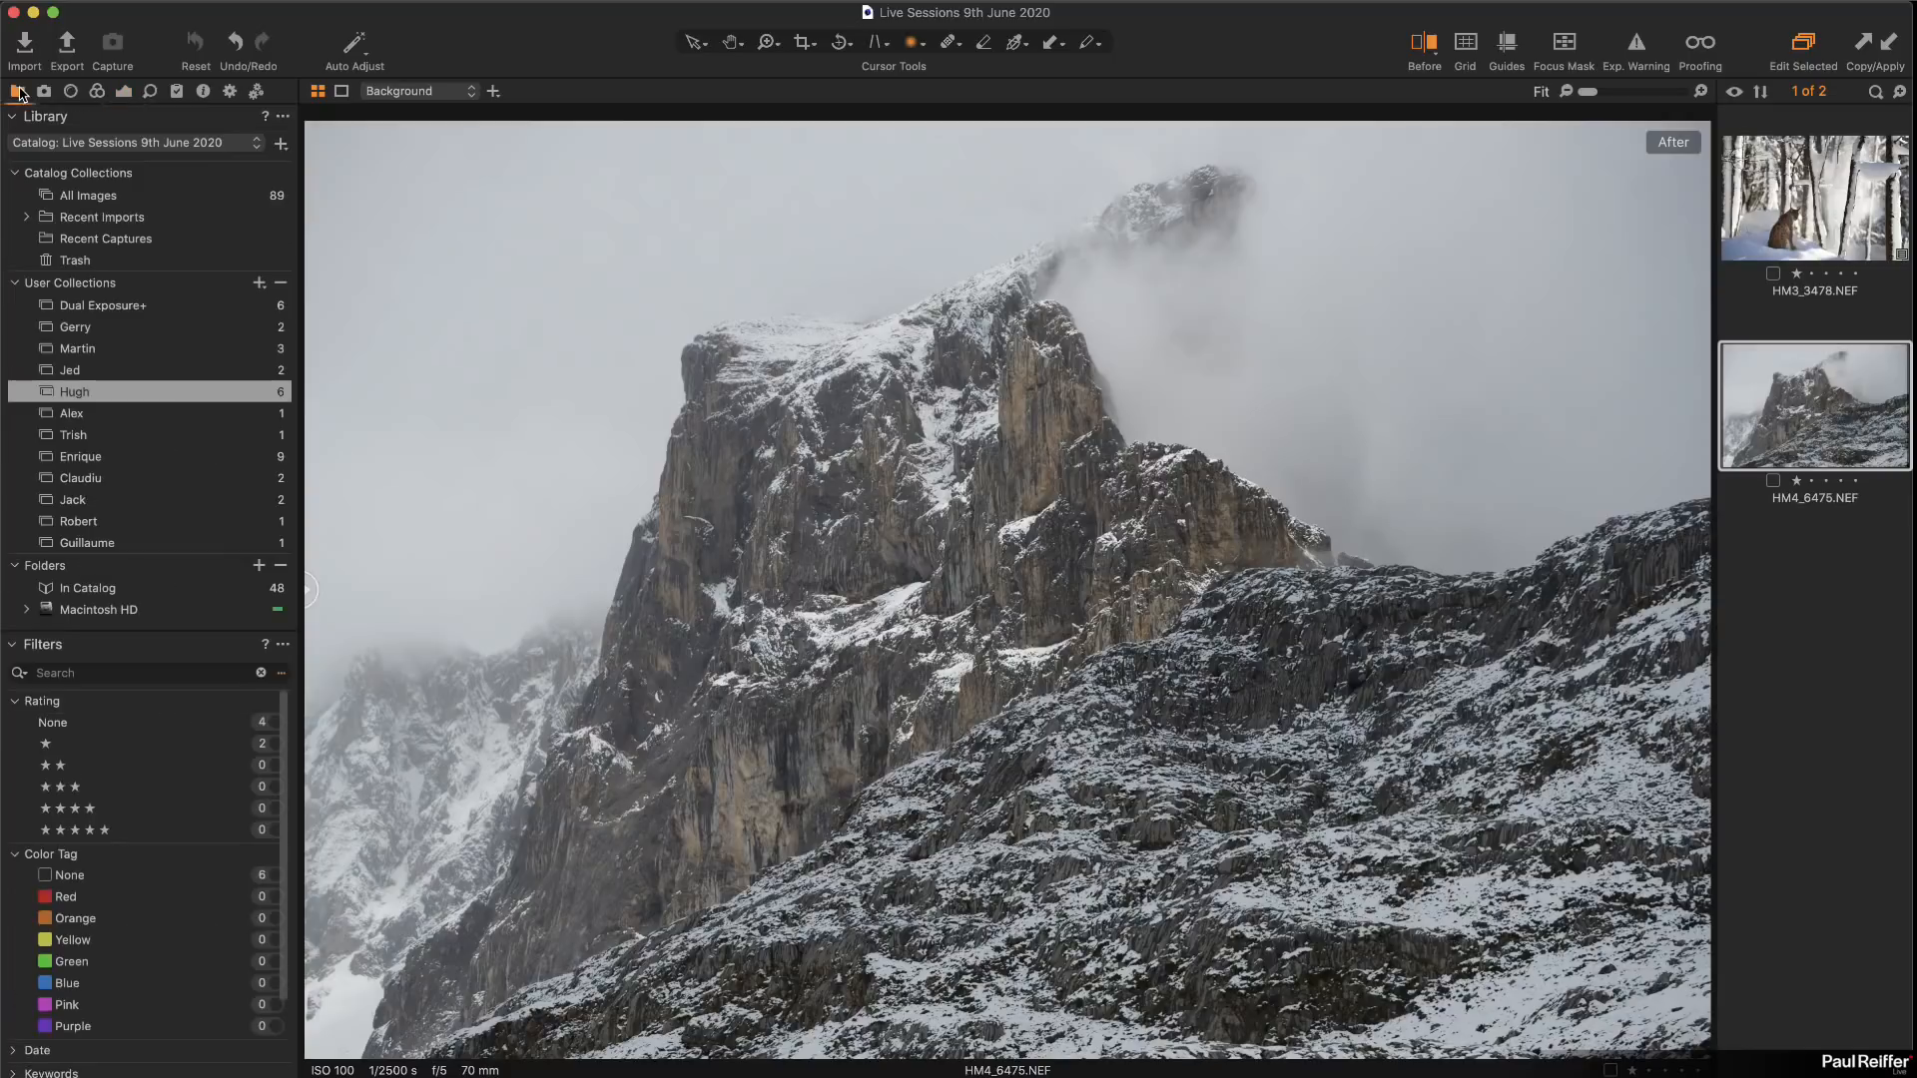
left_click(122, 91)
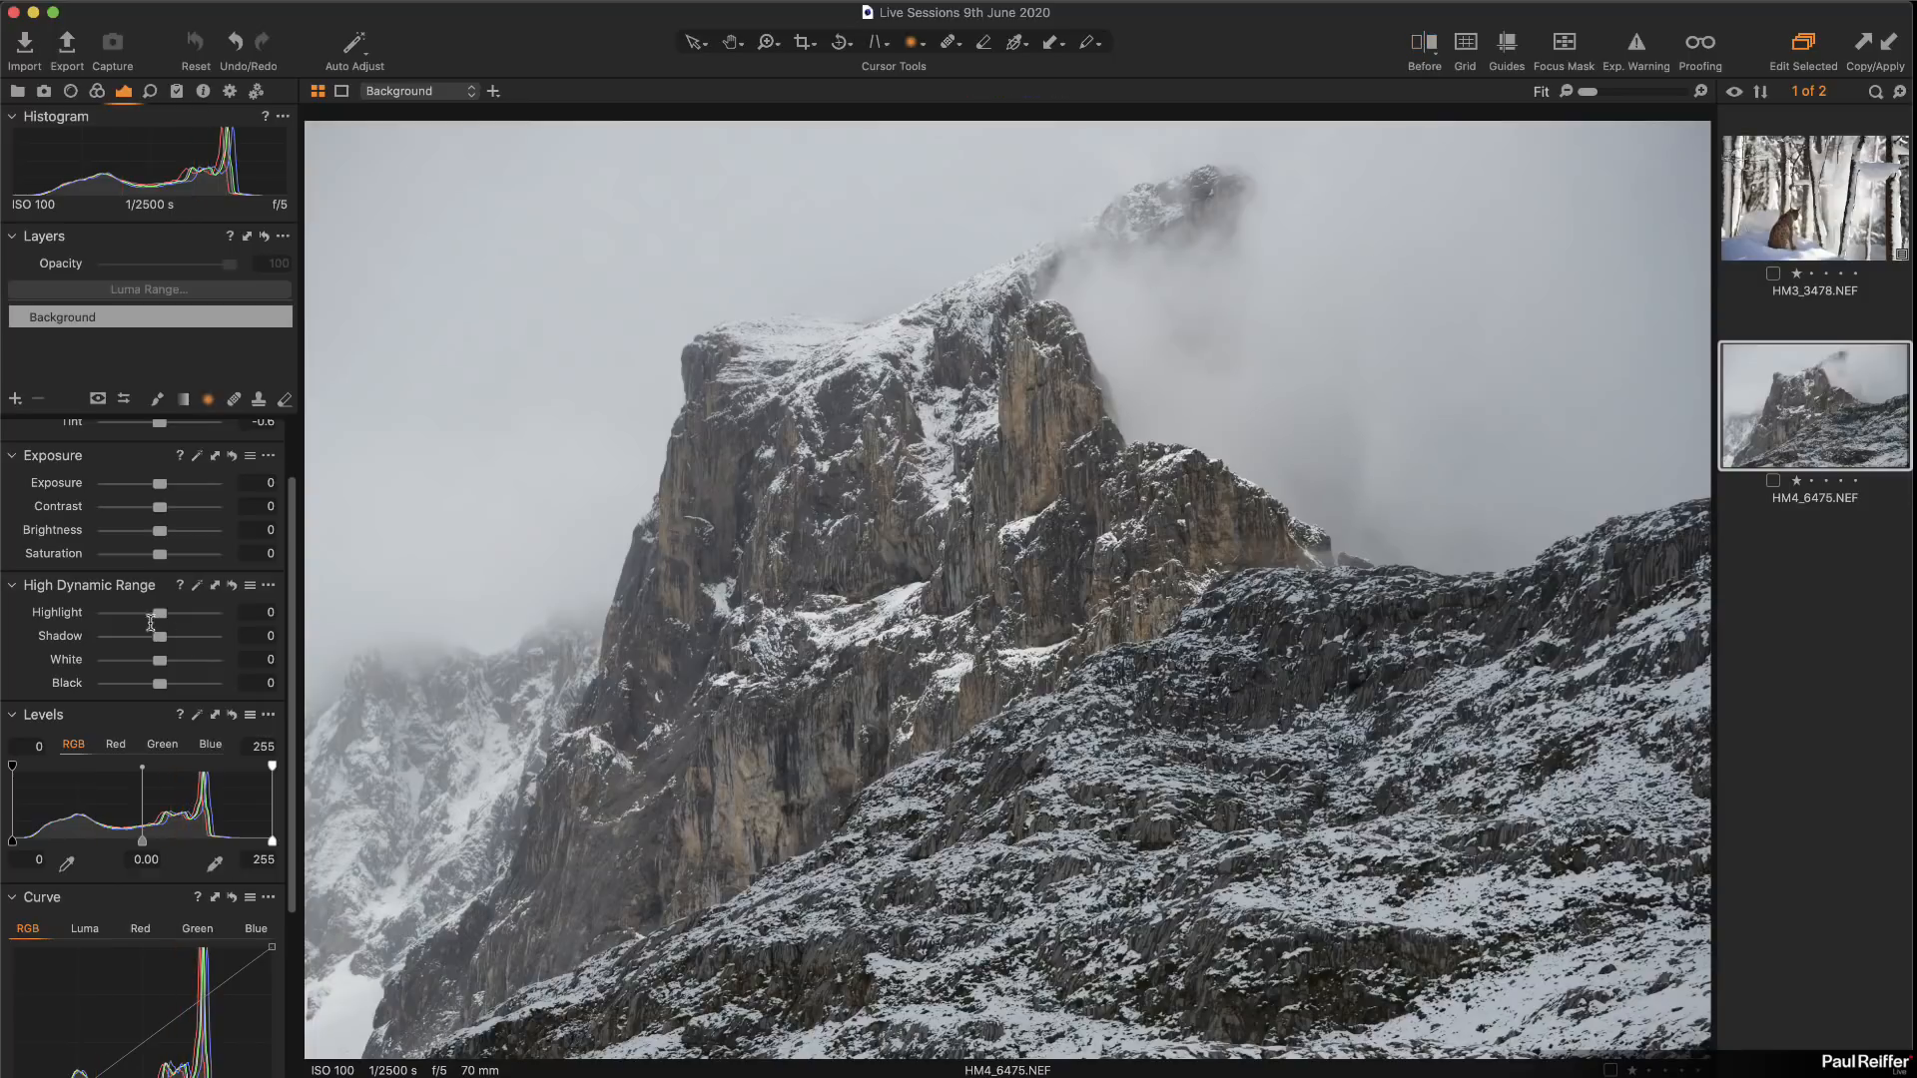
Step: Try Highlight at -89 and White at -84 on the mountain photo, and reset both to 0
left_click_drag(162, 617, 114, 669)
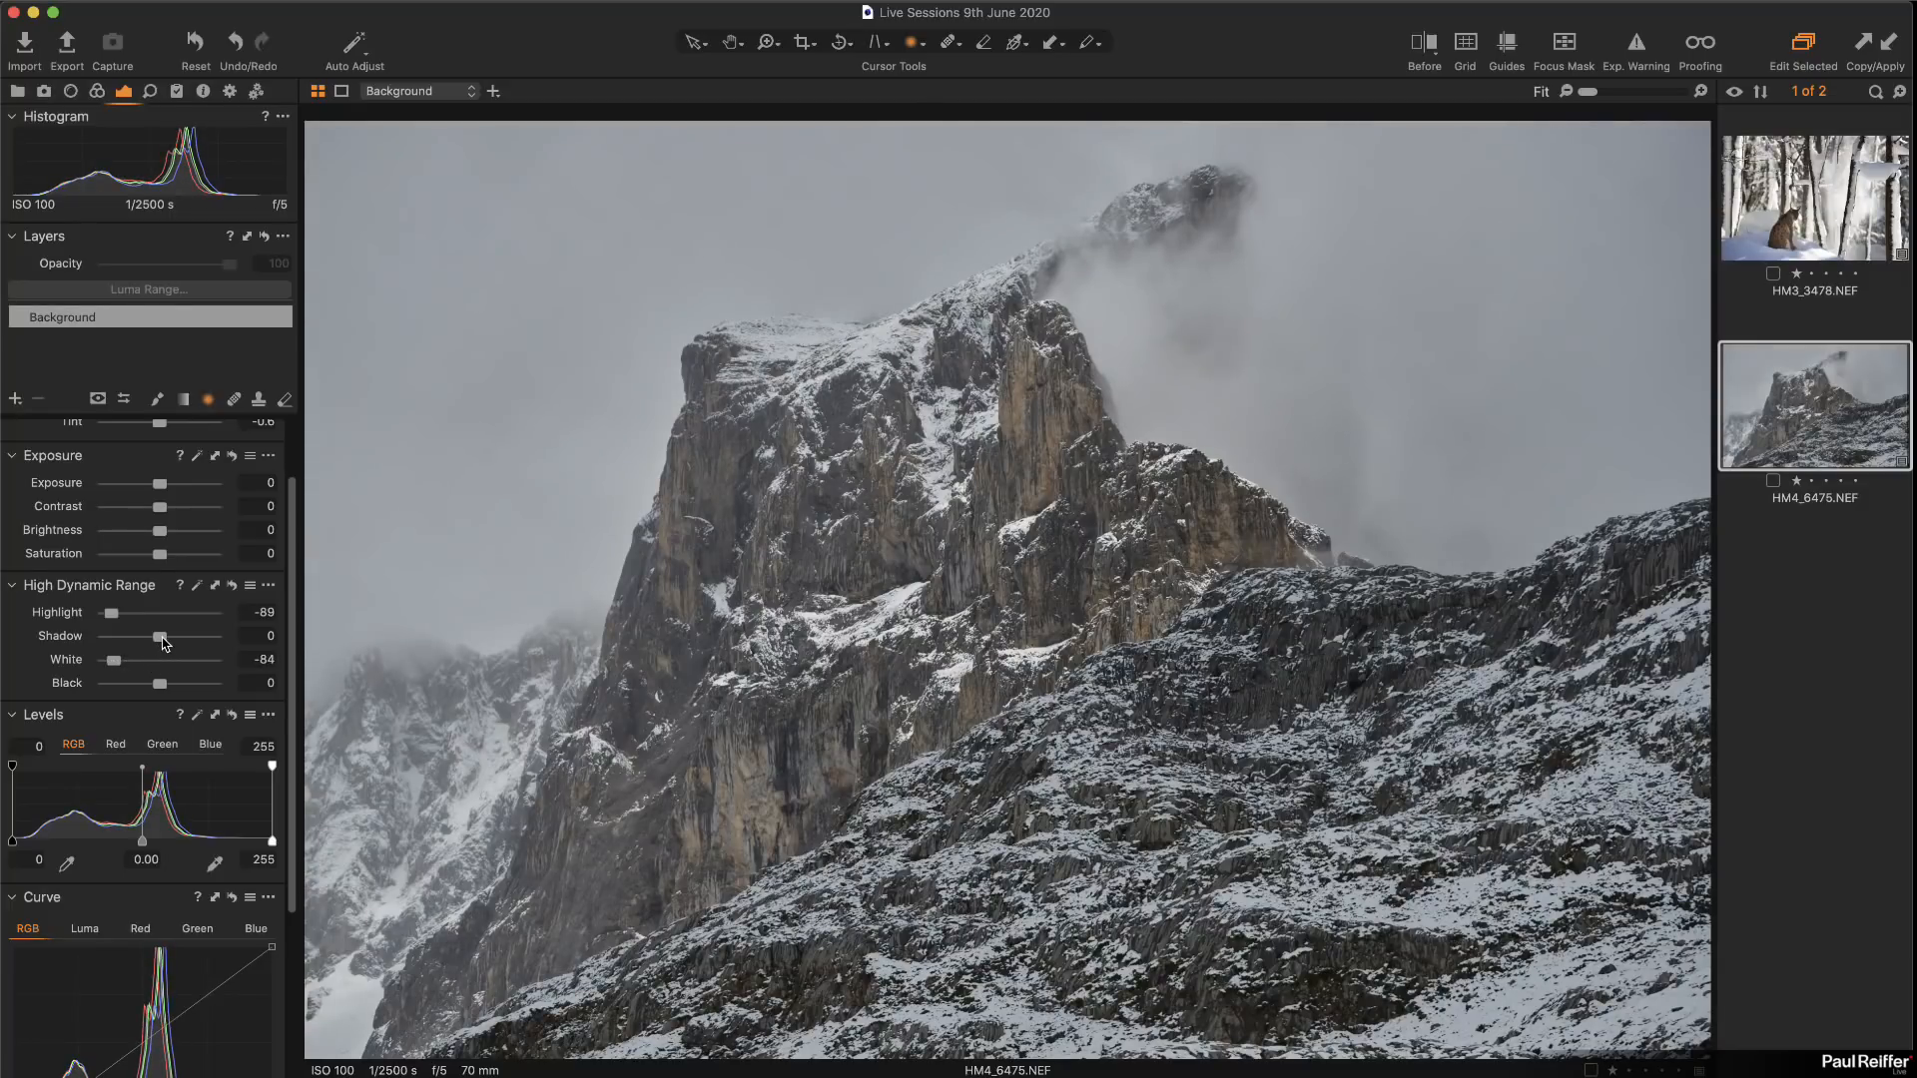
double_click(113, 613)
double_click(114, 660)
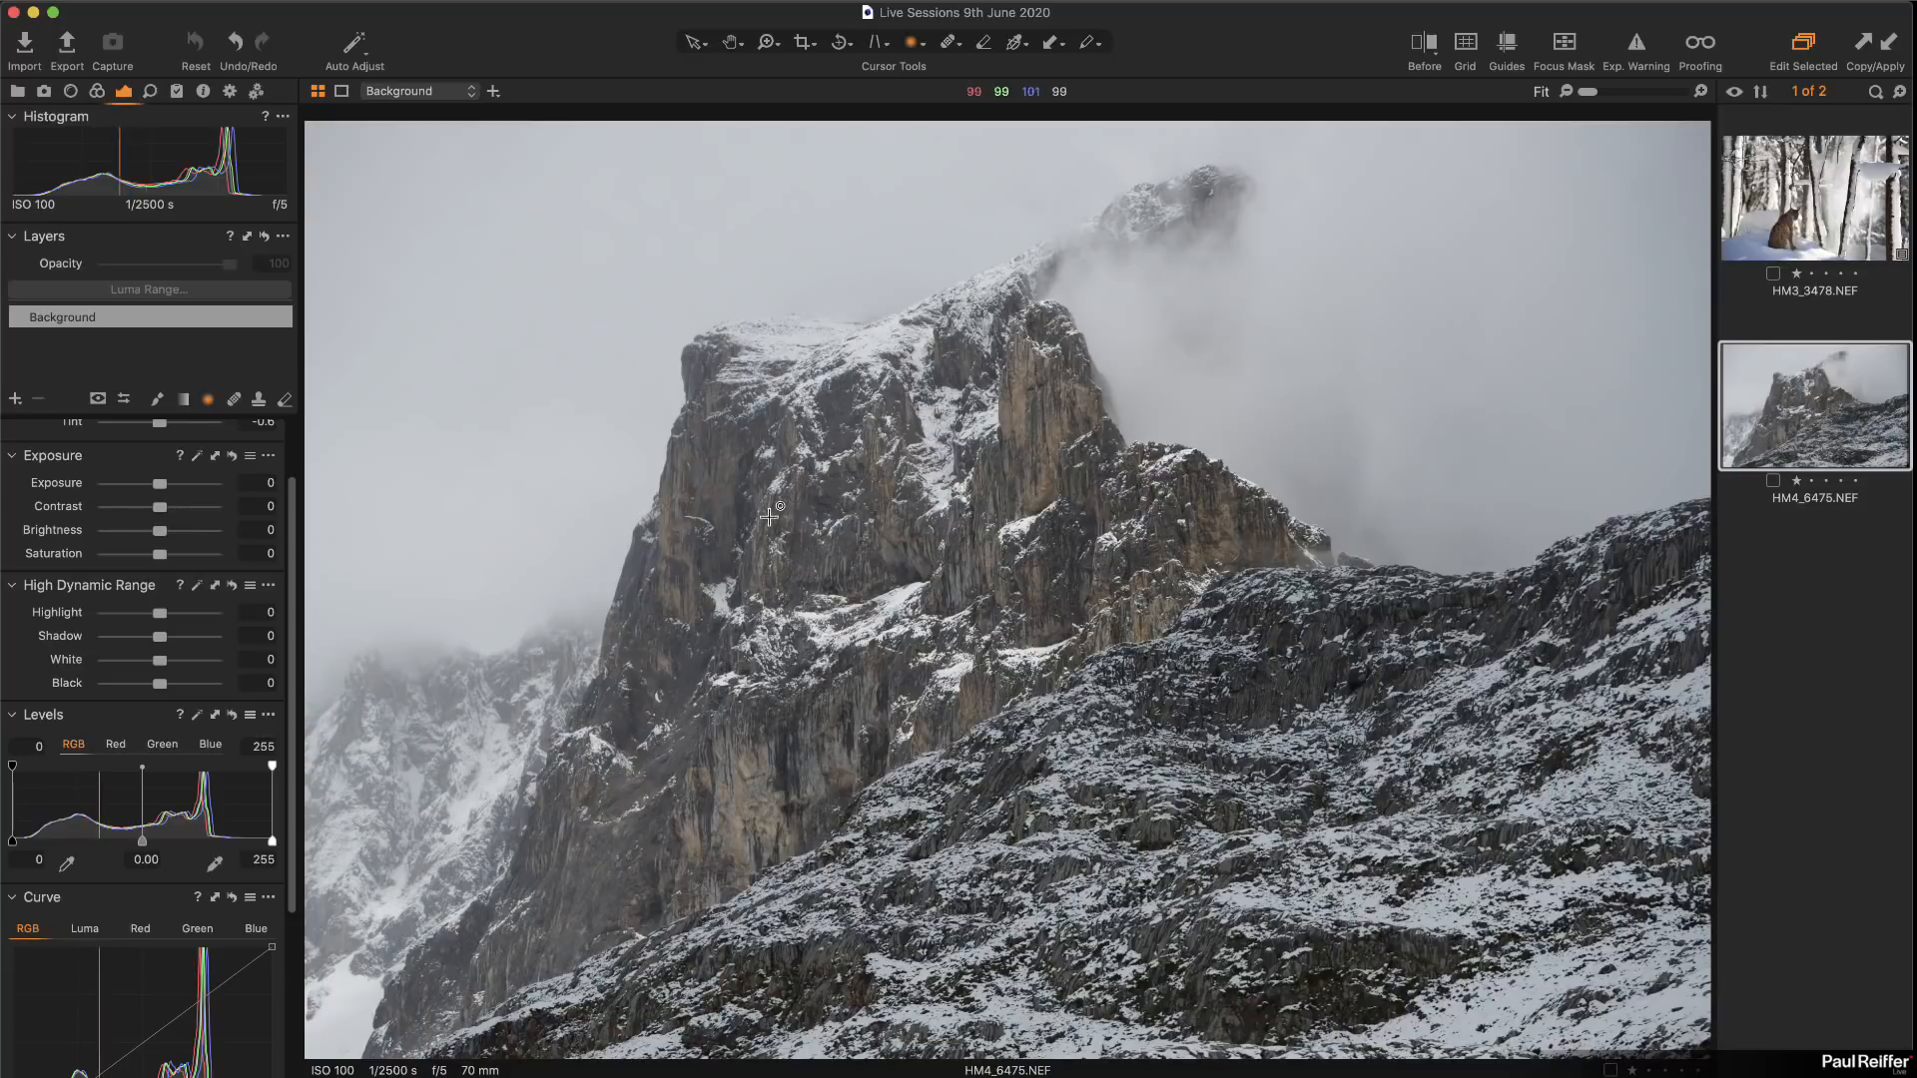
Step: Add midtone and highlight points to the mountain photo's RGB curve, pulling the upper midtones down and the highlights slightly up
scroll(128, 670, "down", 5)
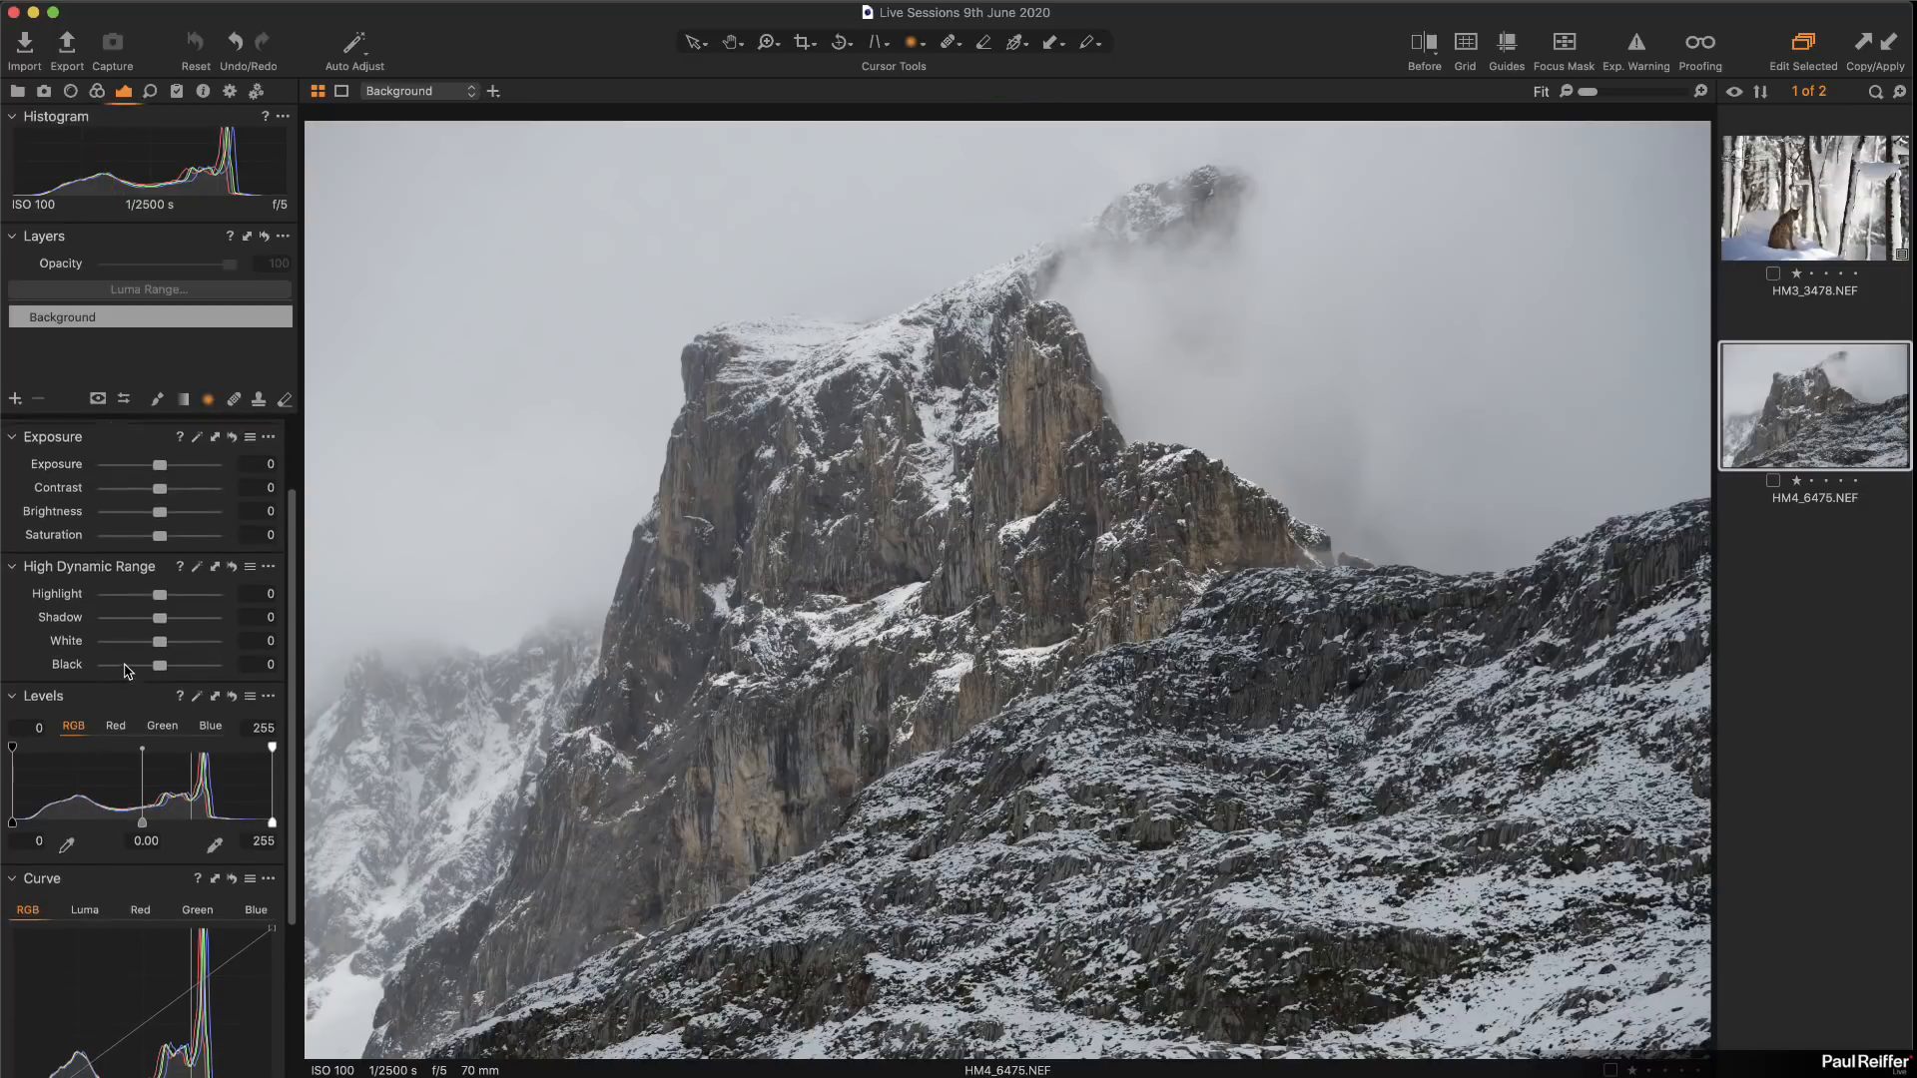
scroll(128, 670, "down", 1)
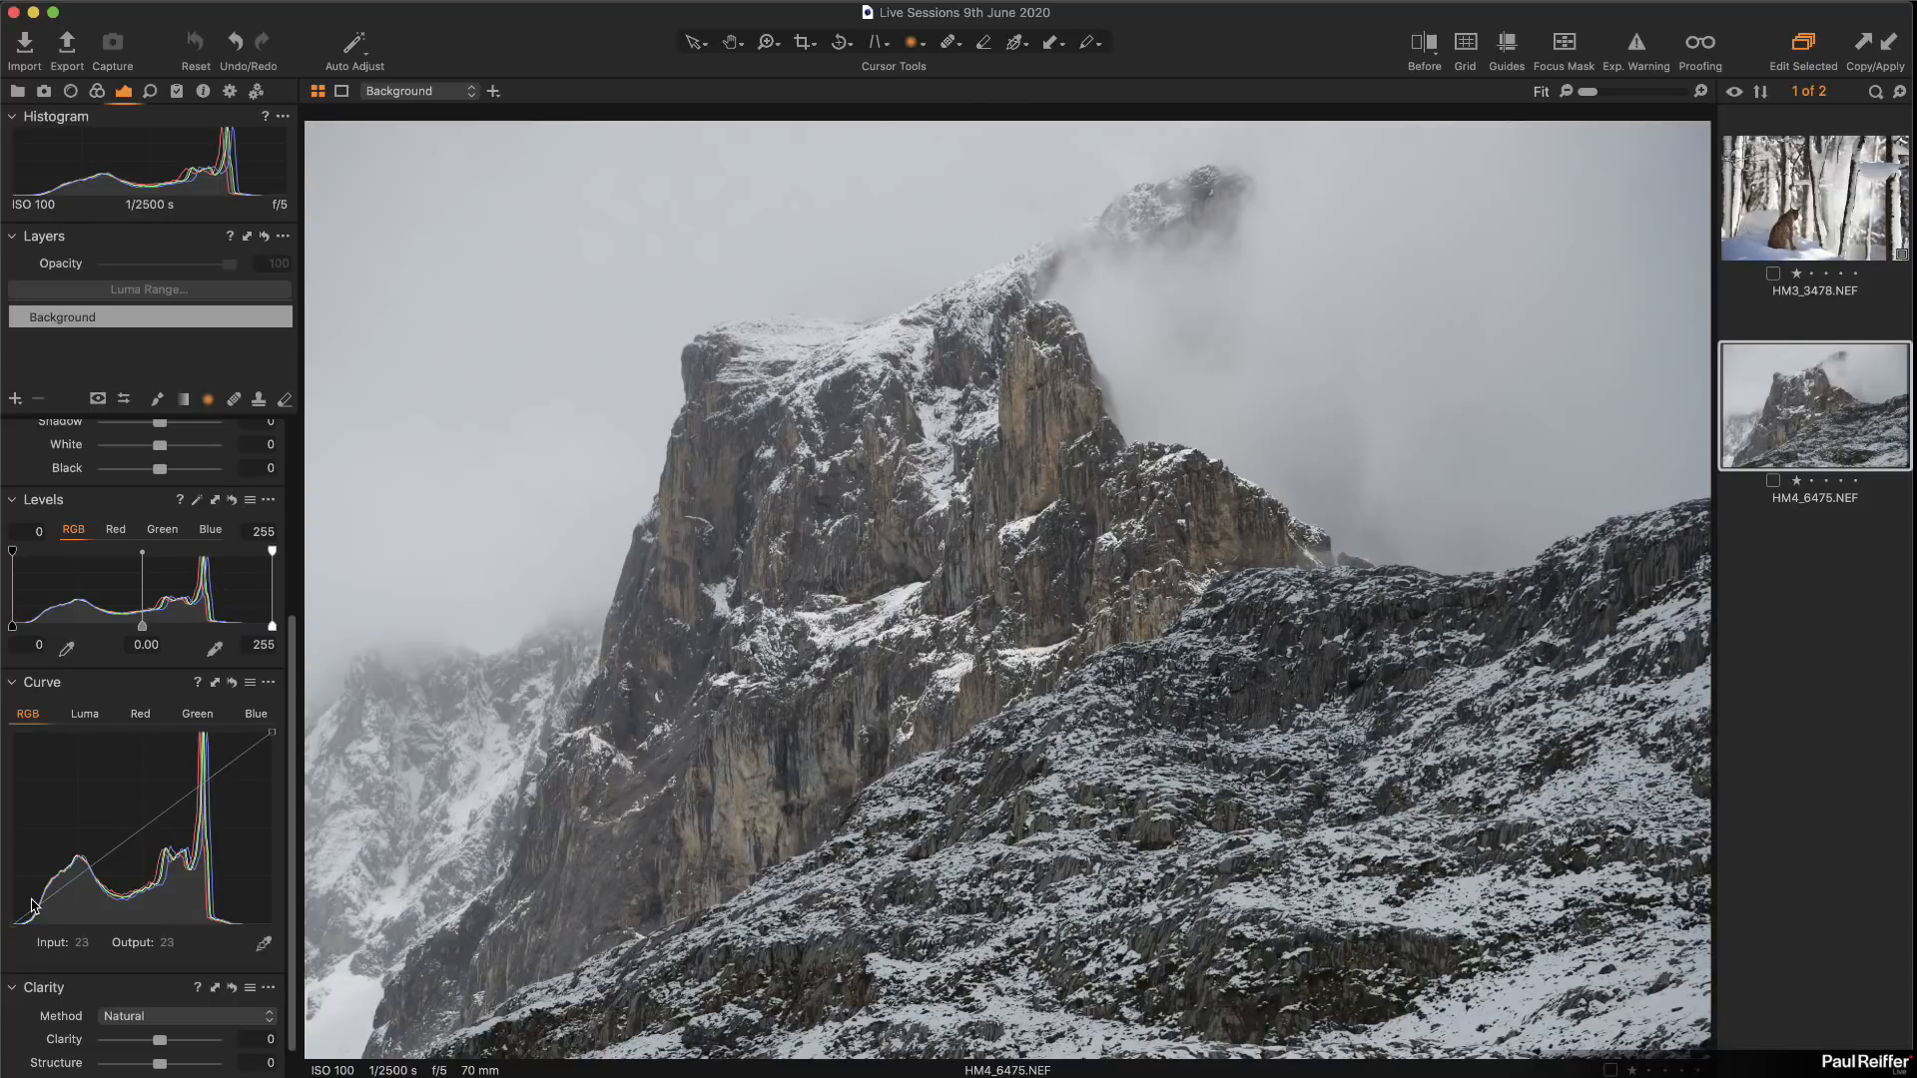
left_click(142, 830)
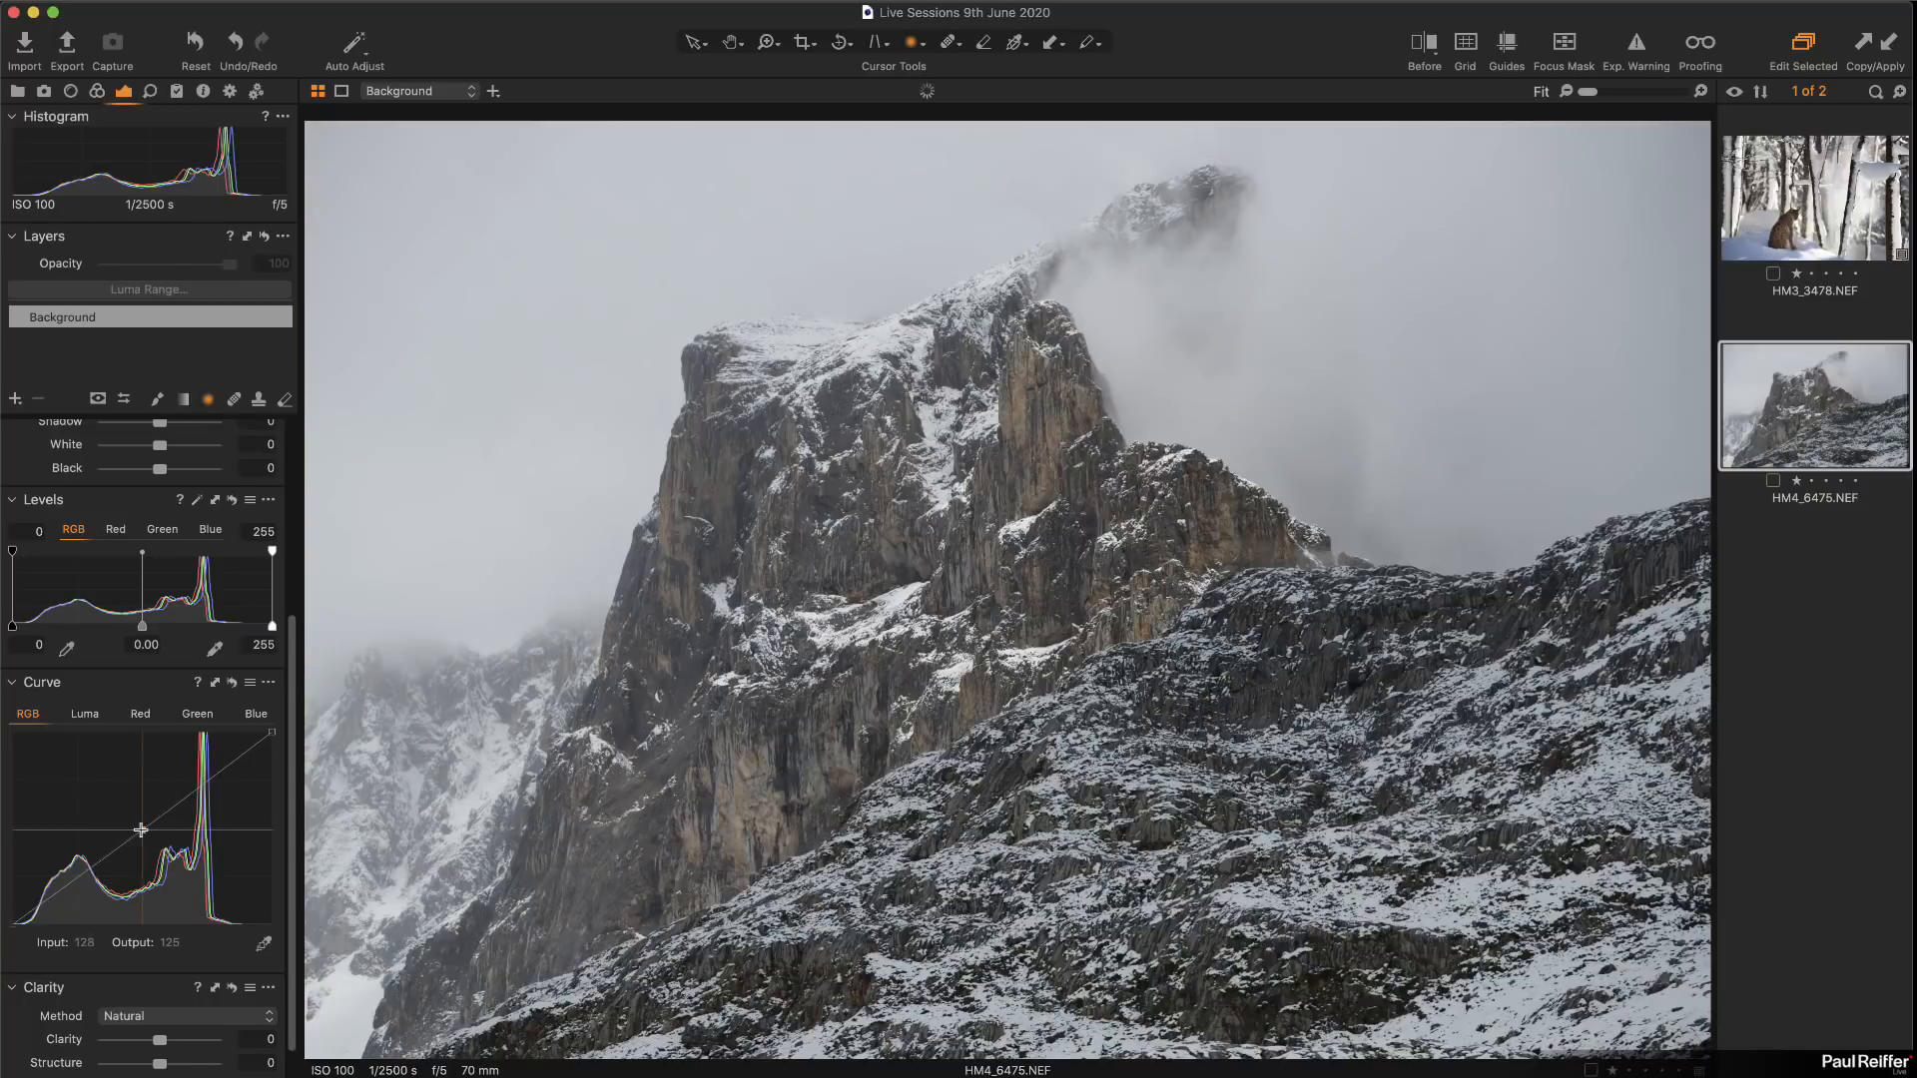
left_click(227, 766)
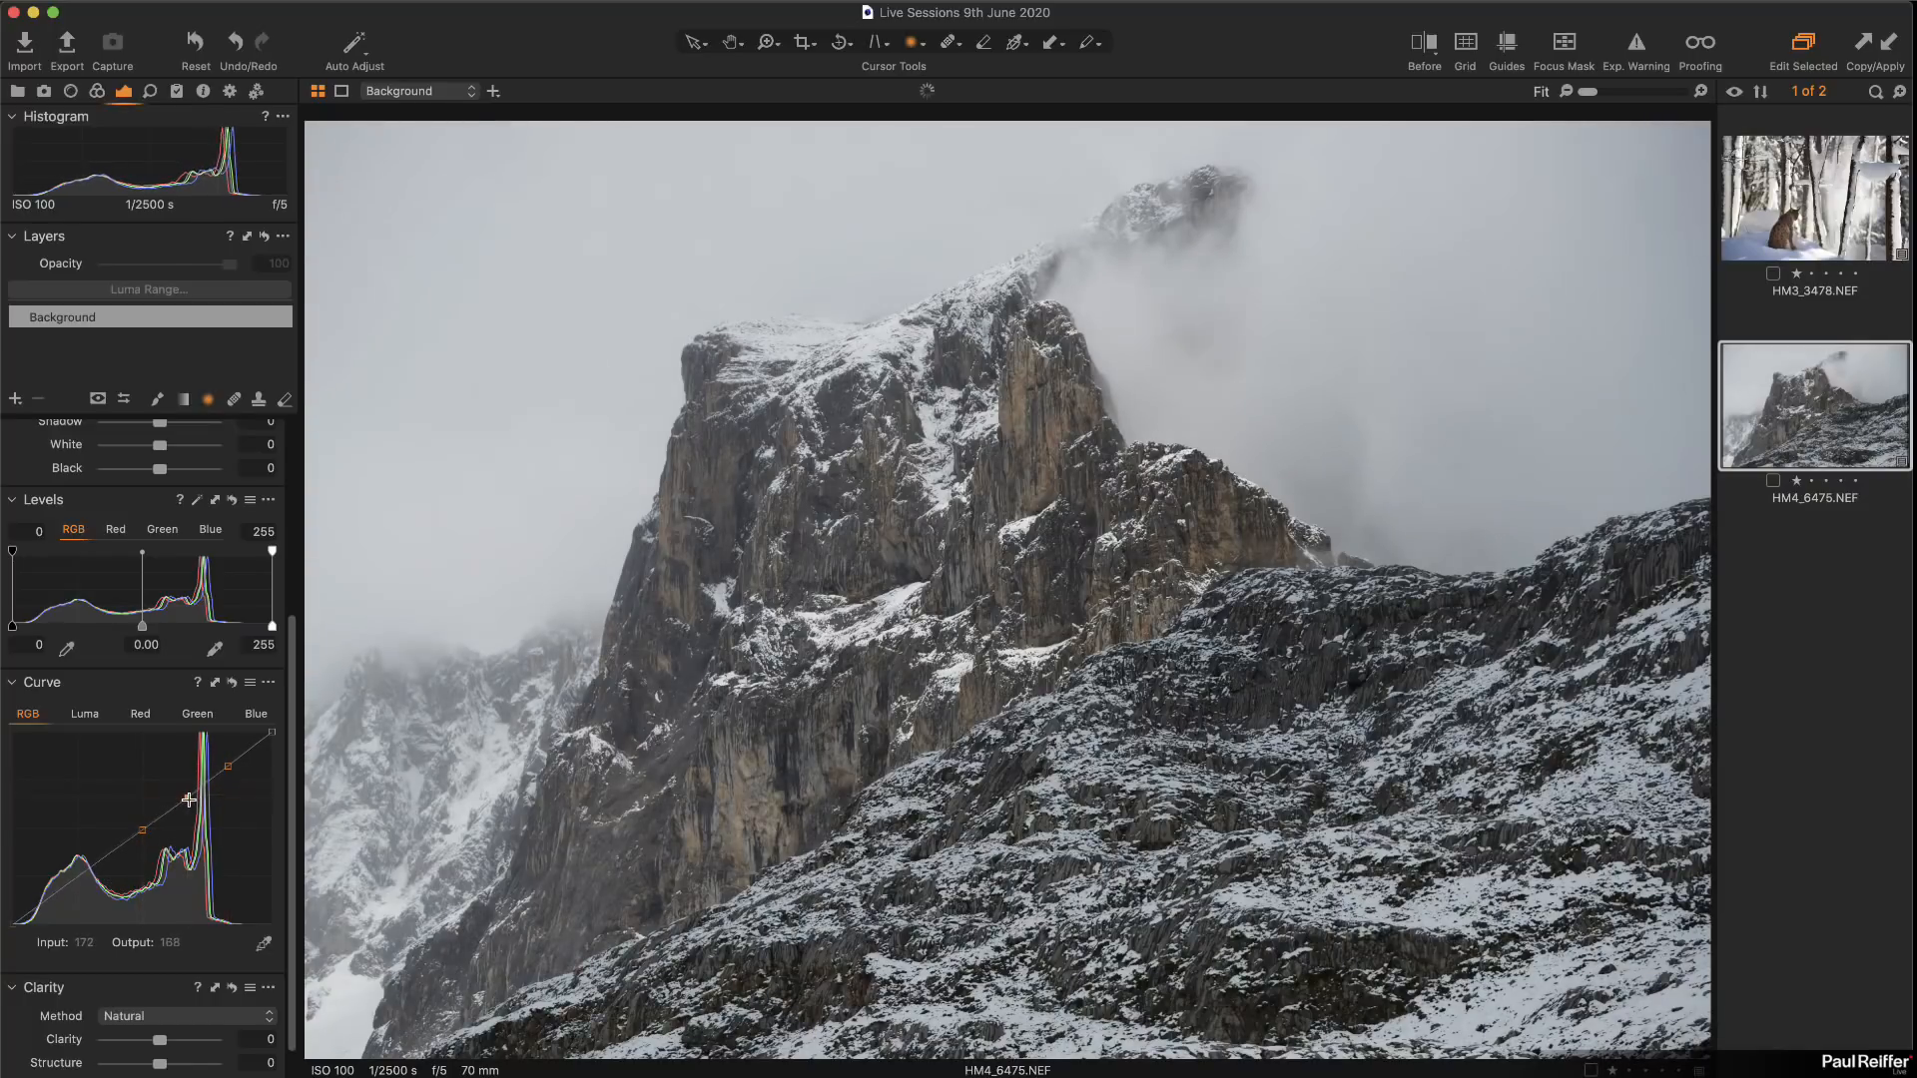
left_click_drag(189, 800, 221, 761)
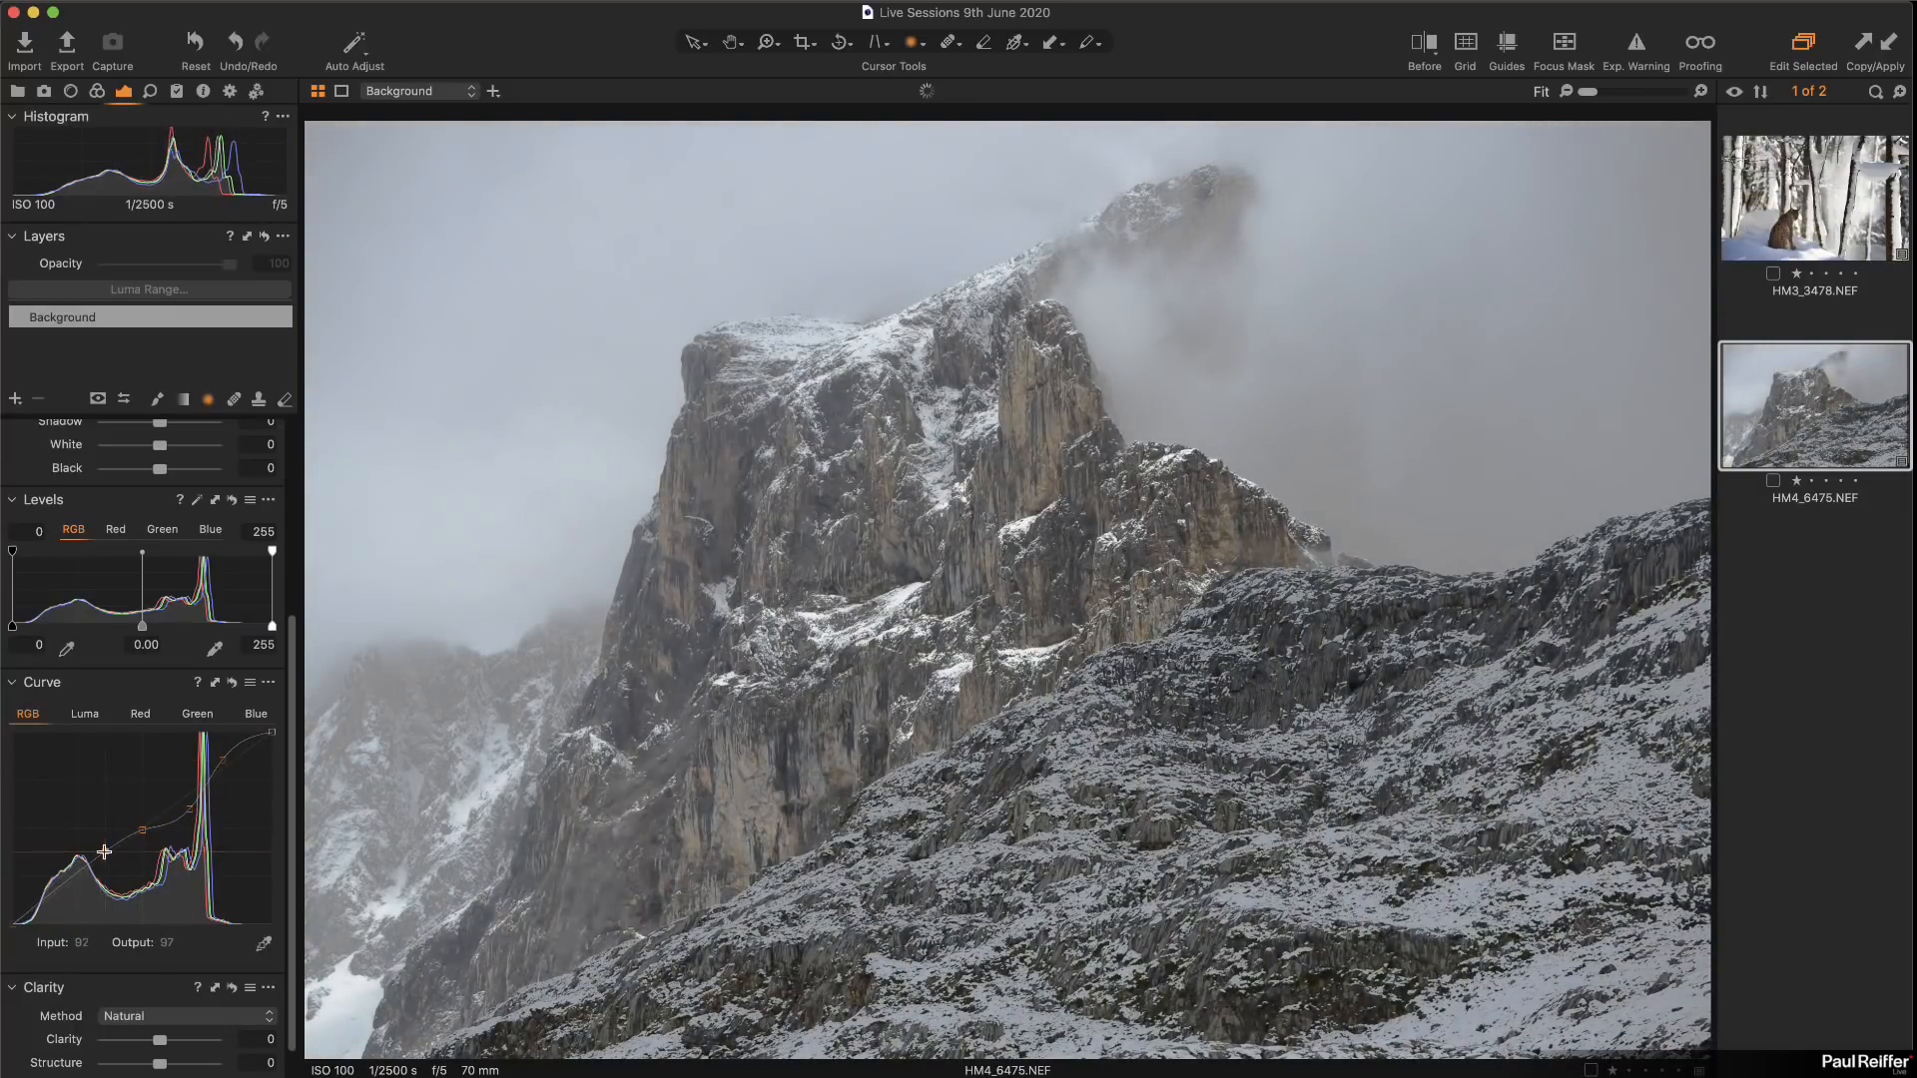
Step: Anchor the RGB curve's shadows with another point, and fine-tune the midtone and highlight points for a steeper rise through the highlights
left_click_drag(103, 852, 107, 855)
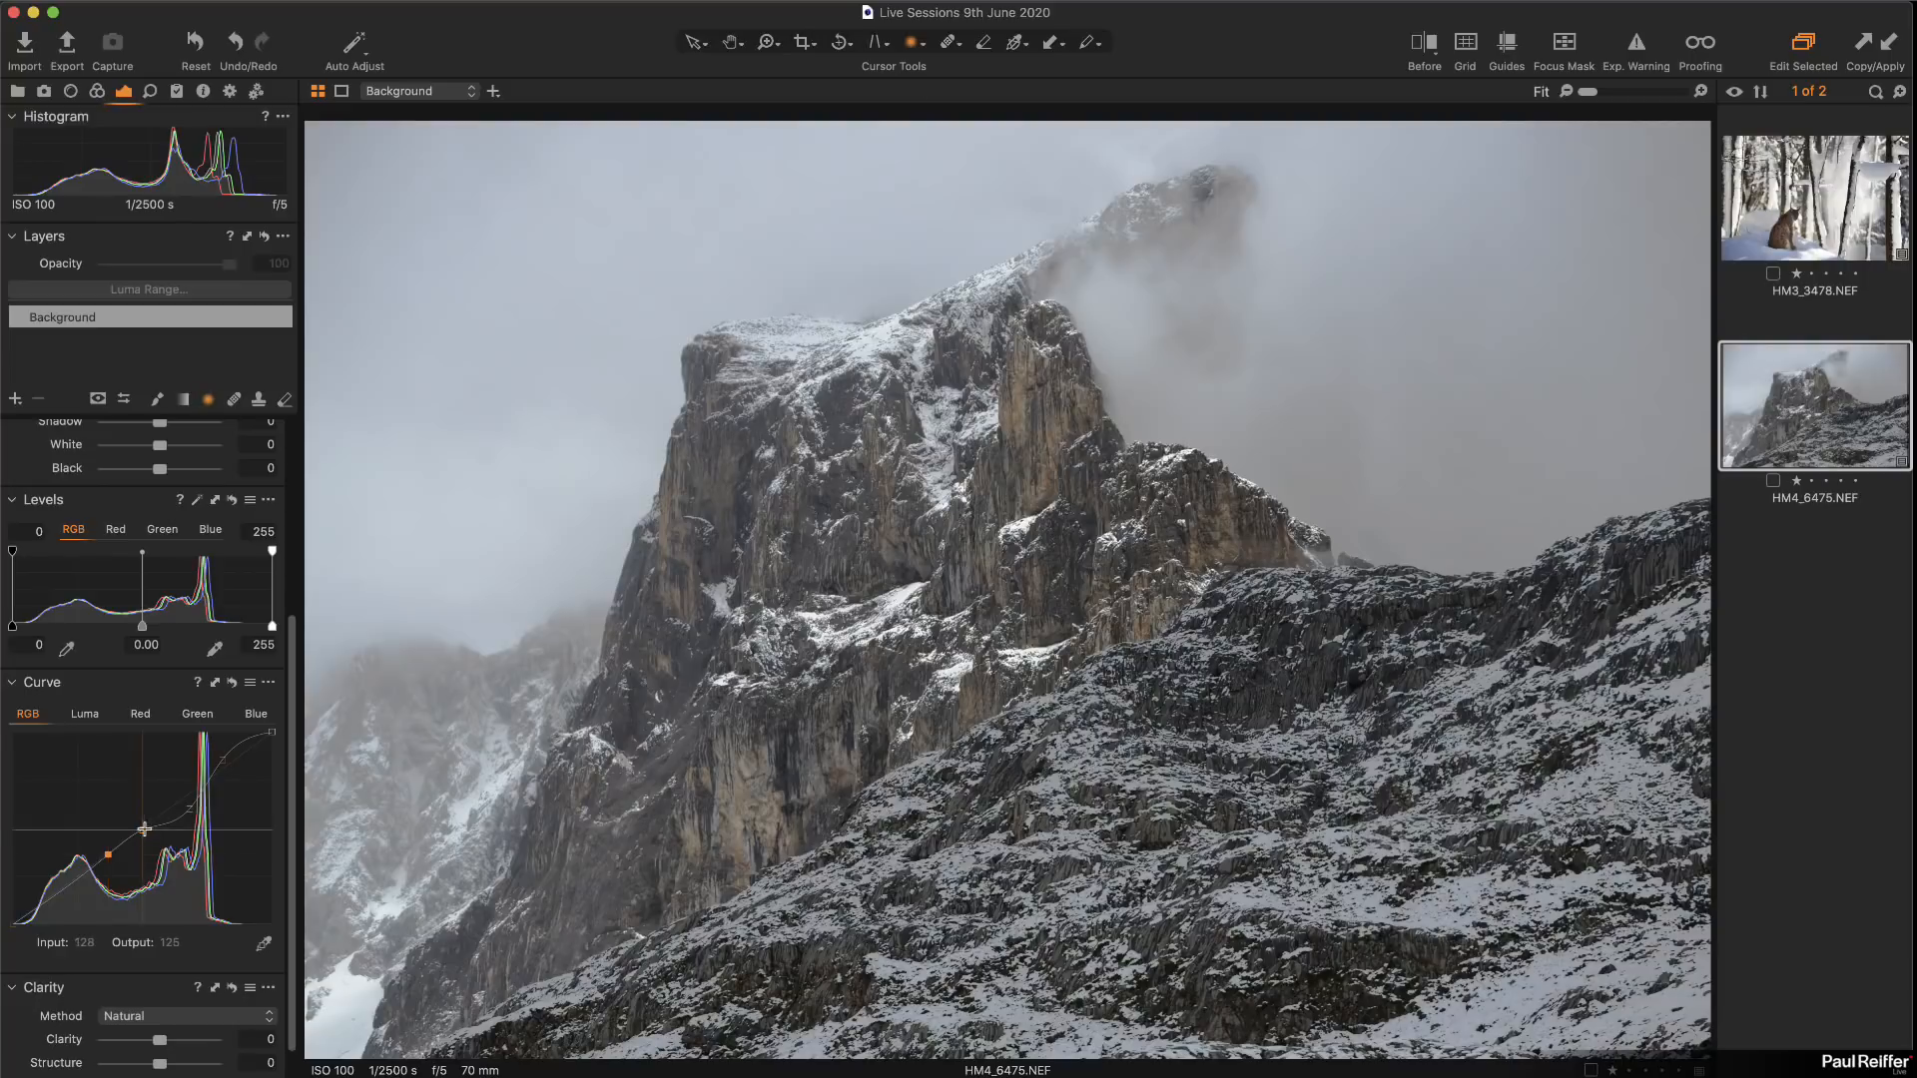
left_click_drag(222, 761, 216, 767)
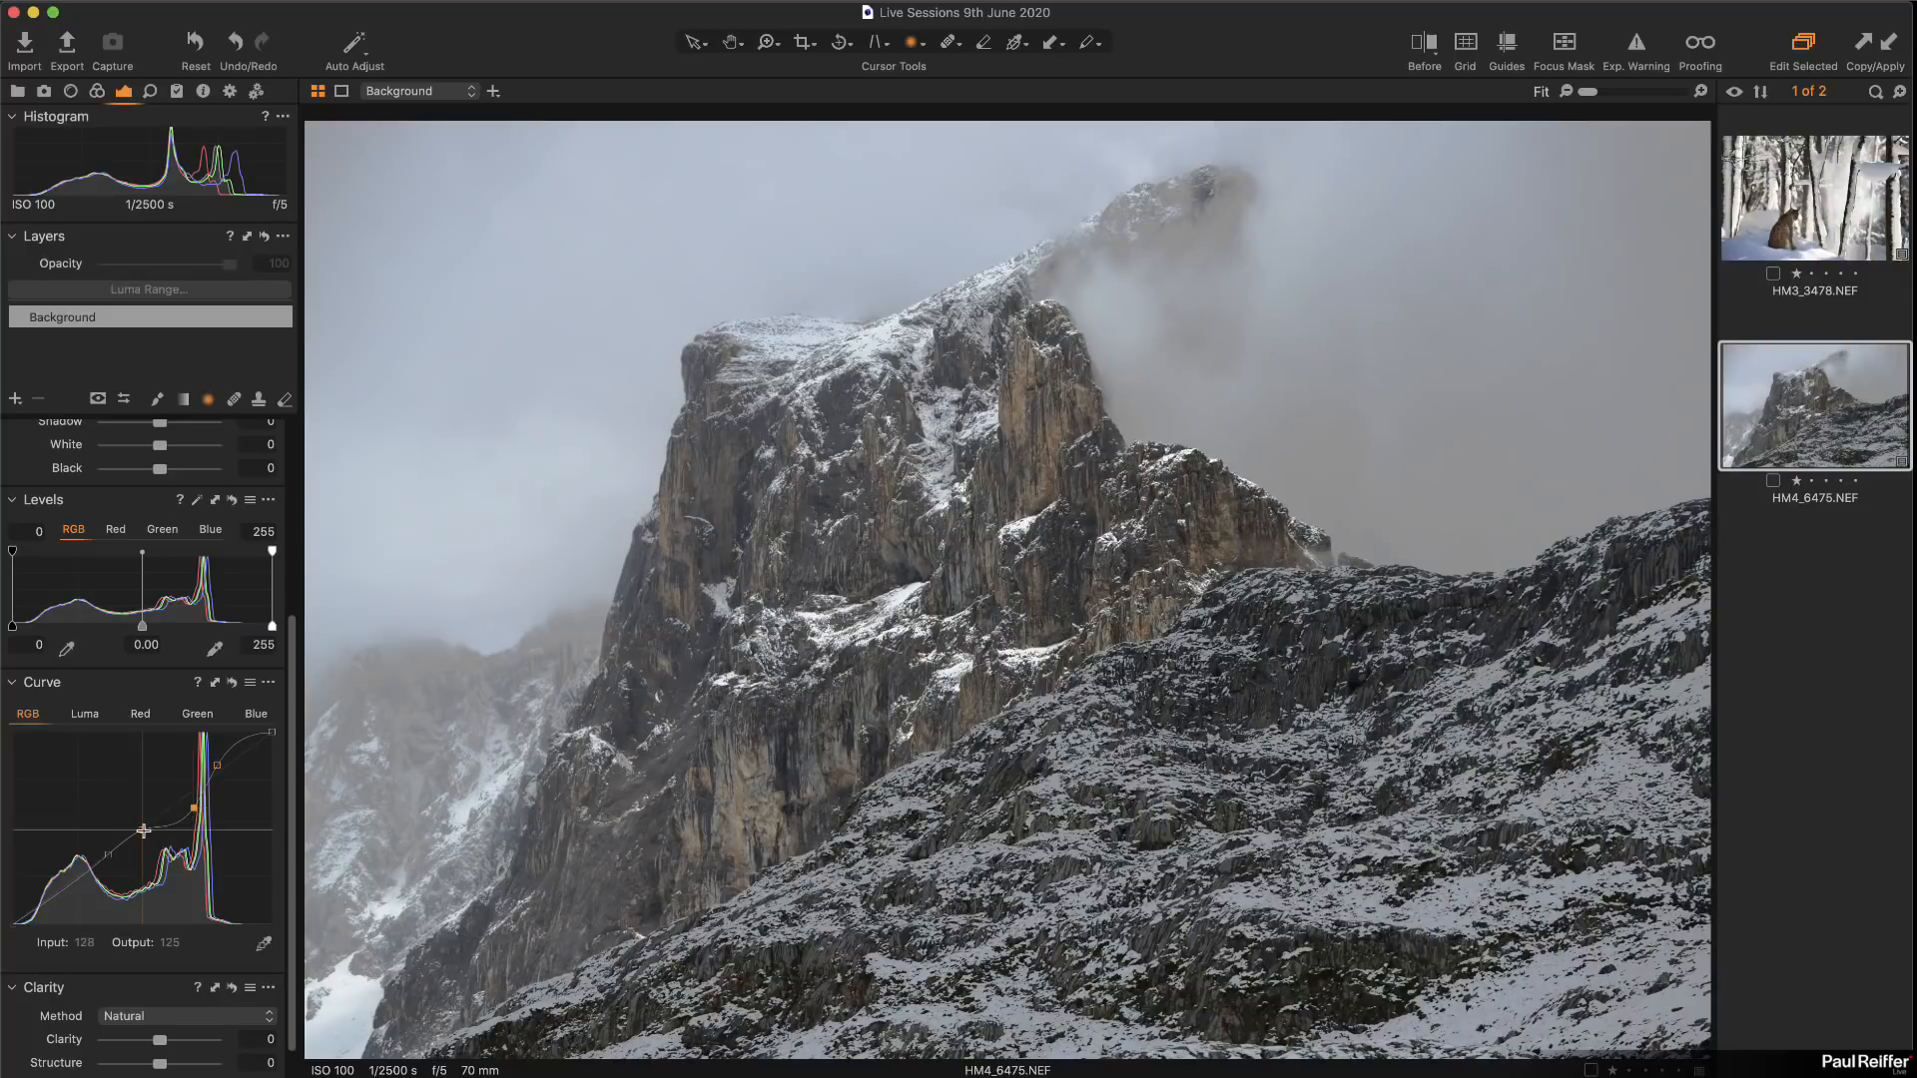
left_click_drag(142, 830, 187, 812)
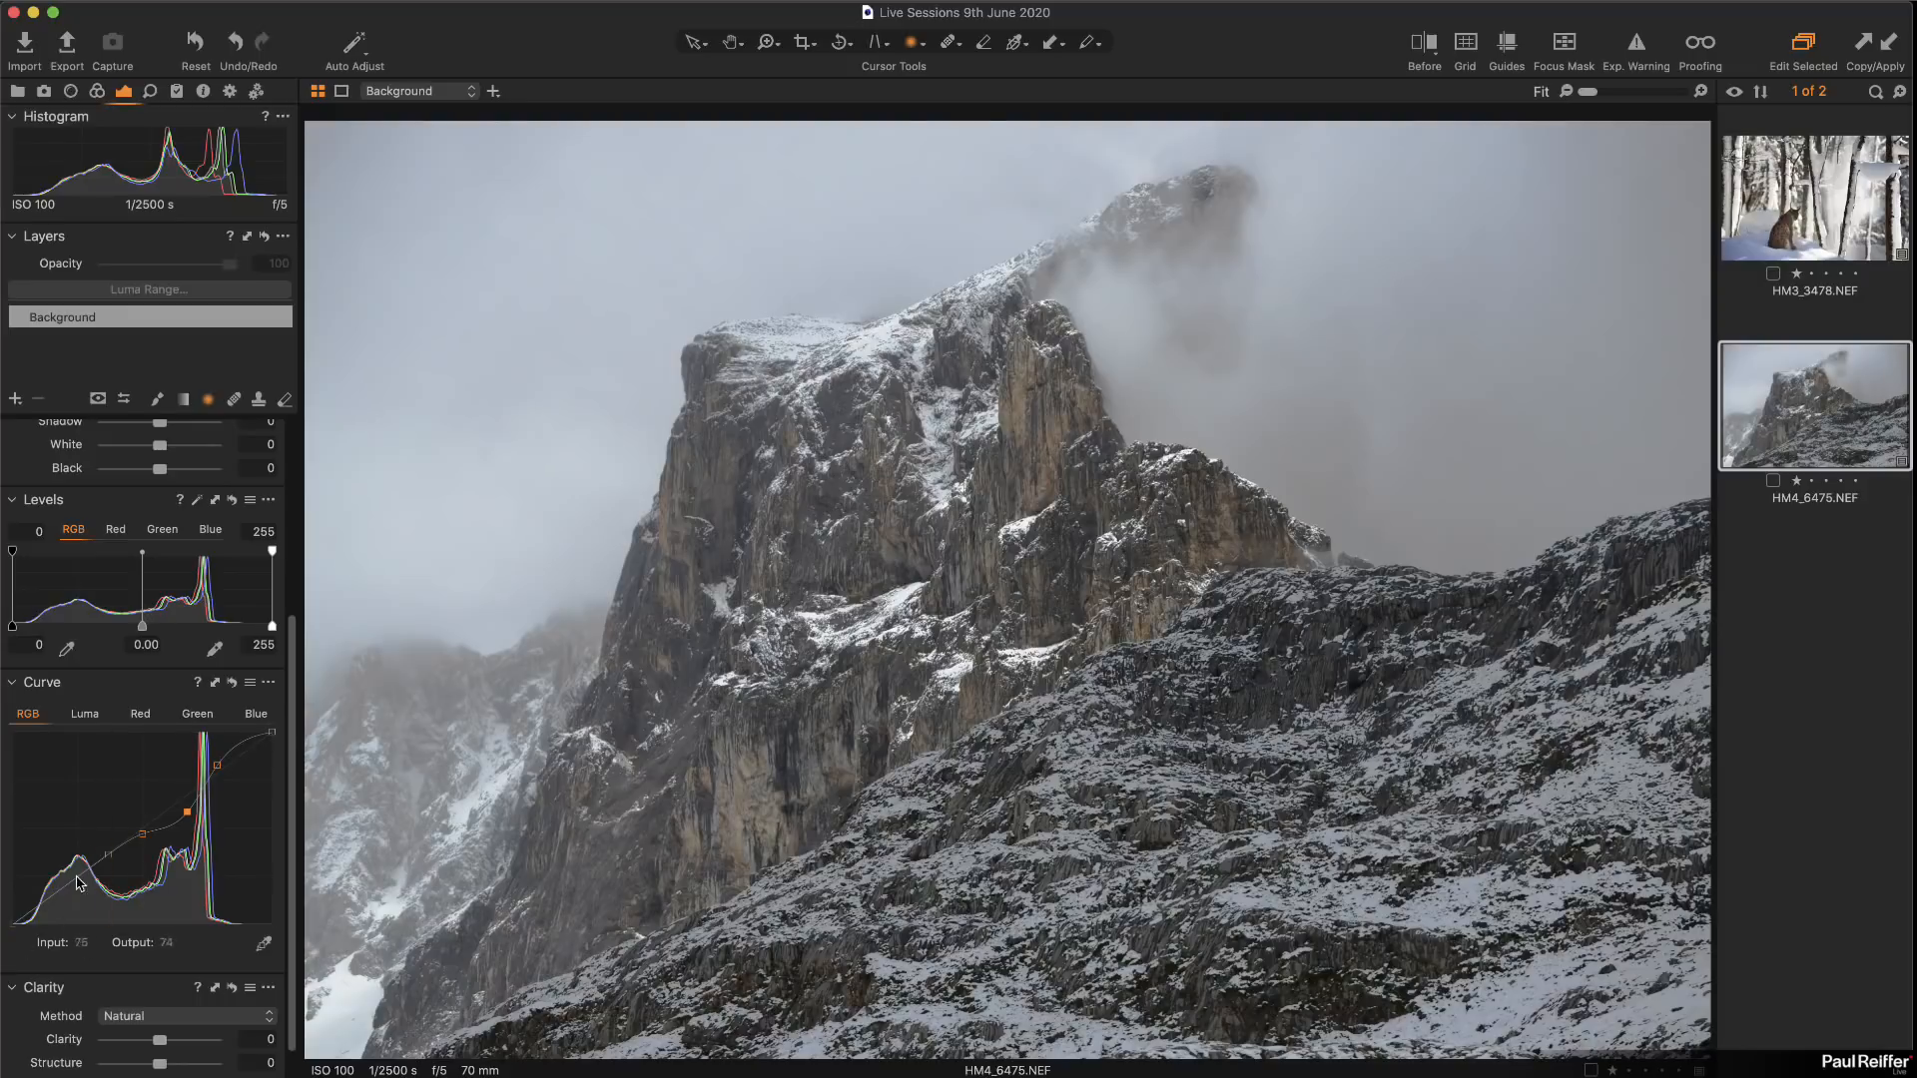
left_click(102, 856)
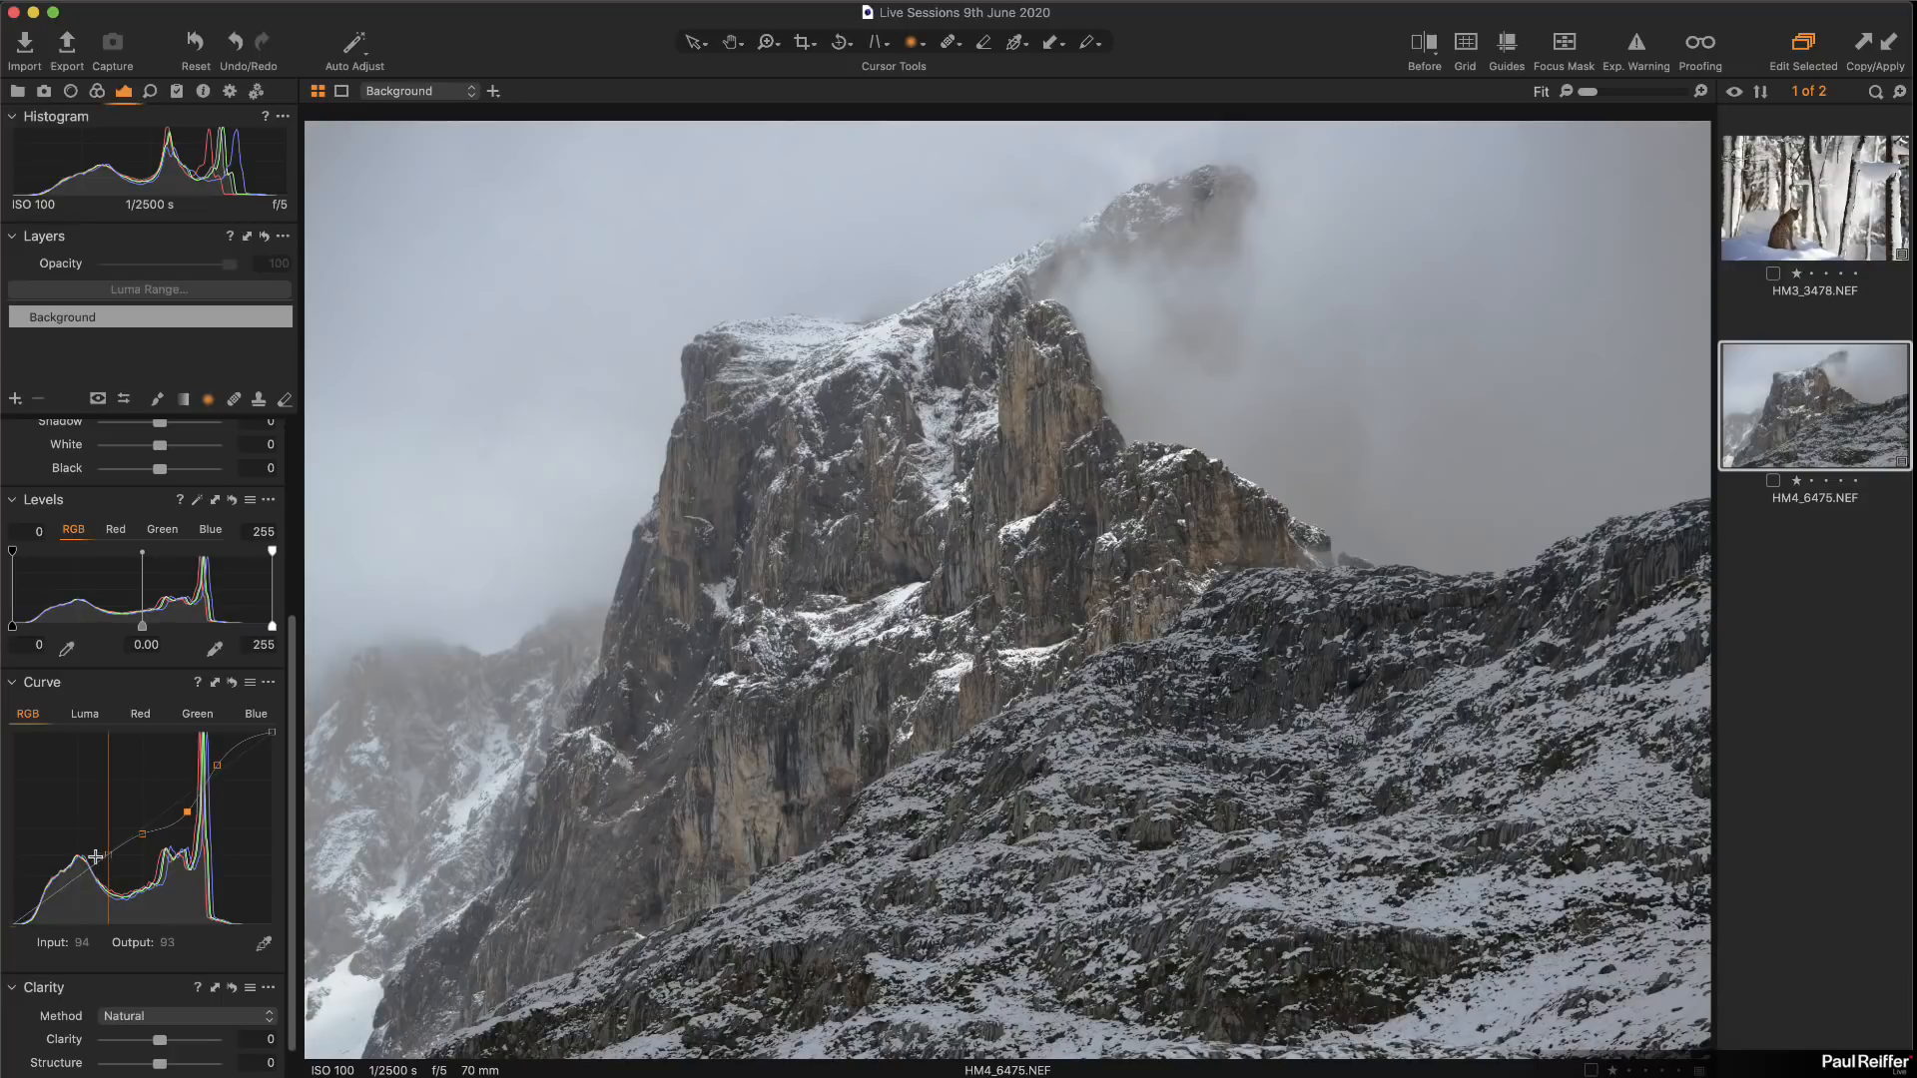
Step: Temporarily reset the mountain photo's curve twice to compare the image with and without it
left_click(232, 684)
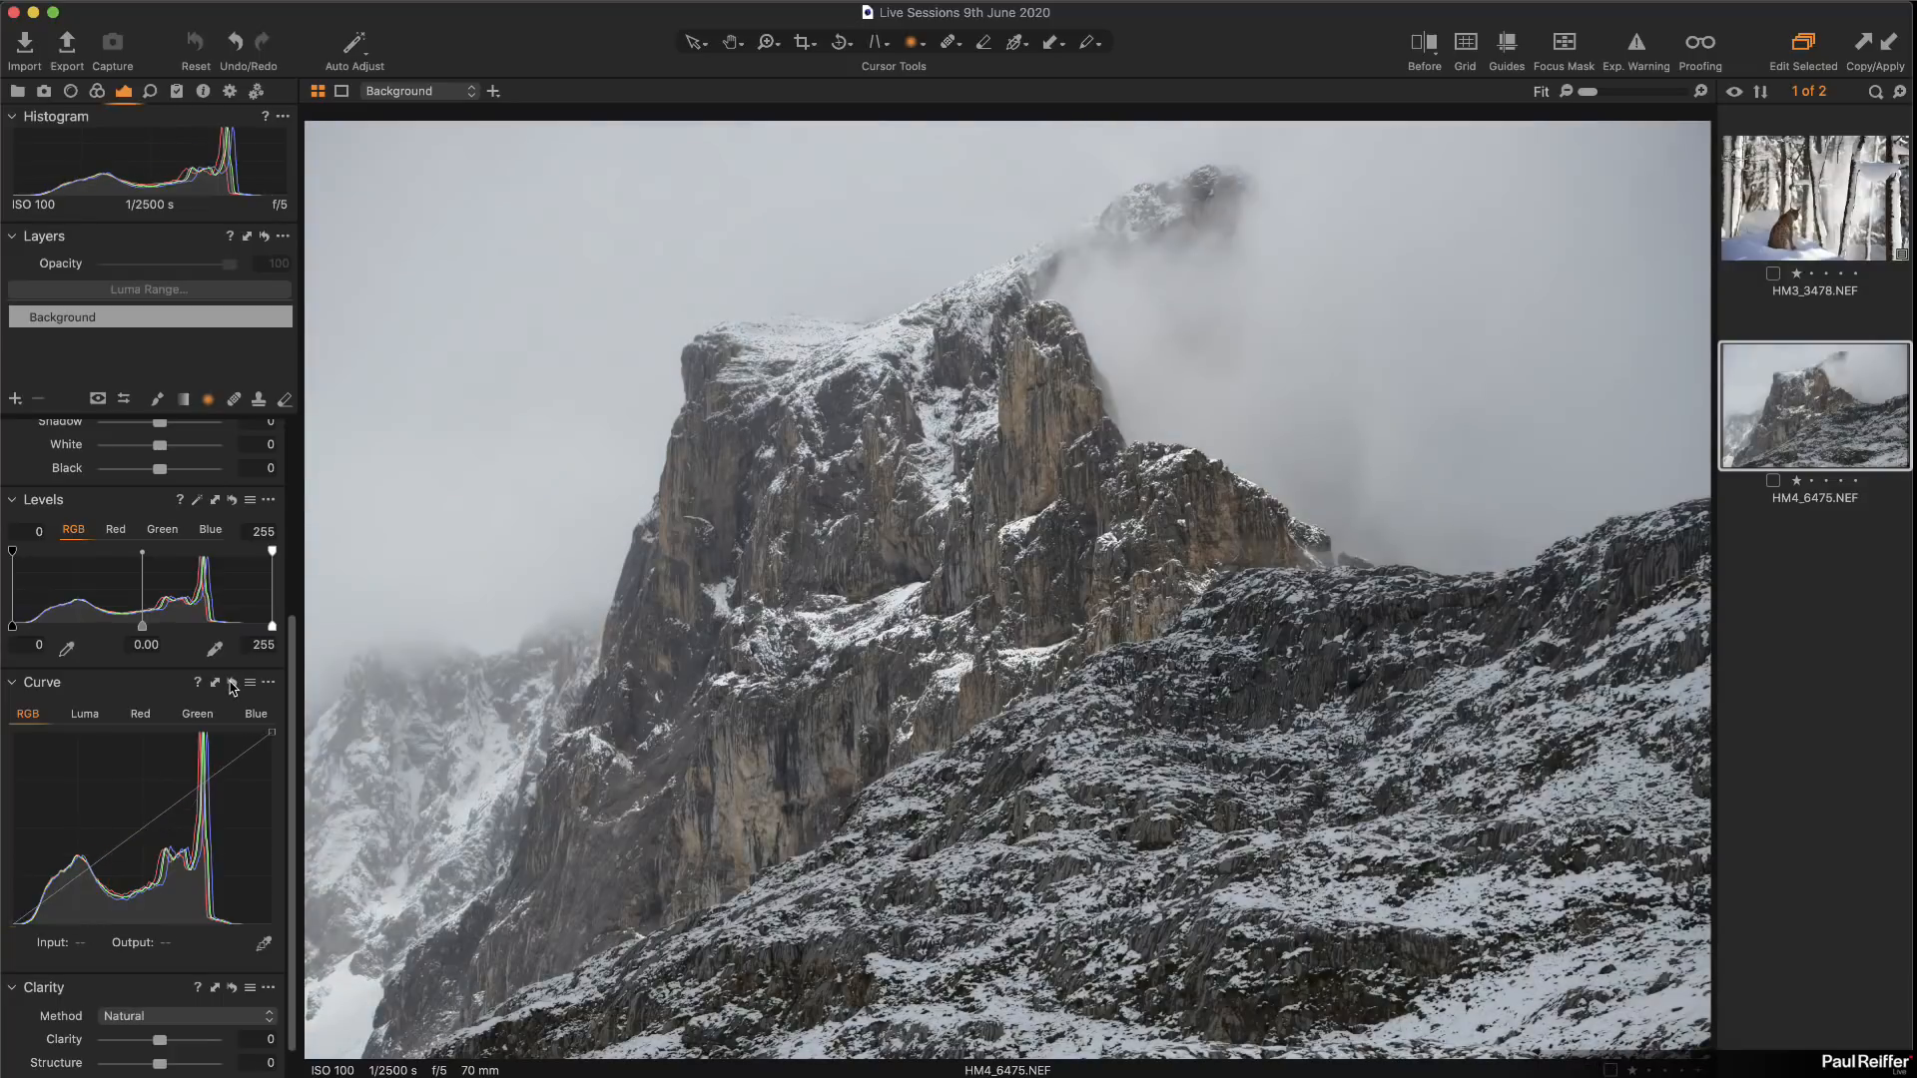
left_click(232, 684)
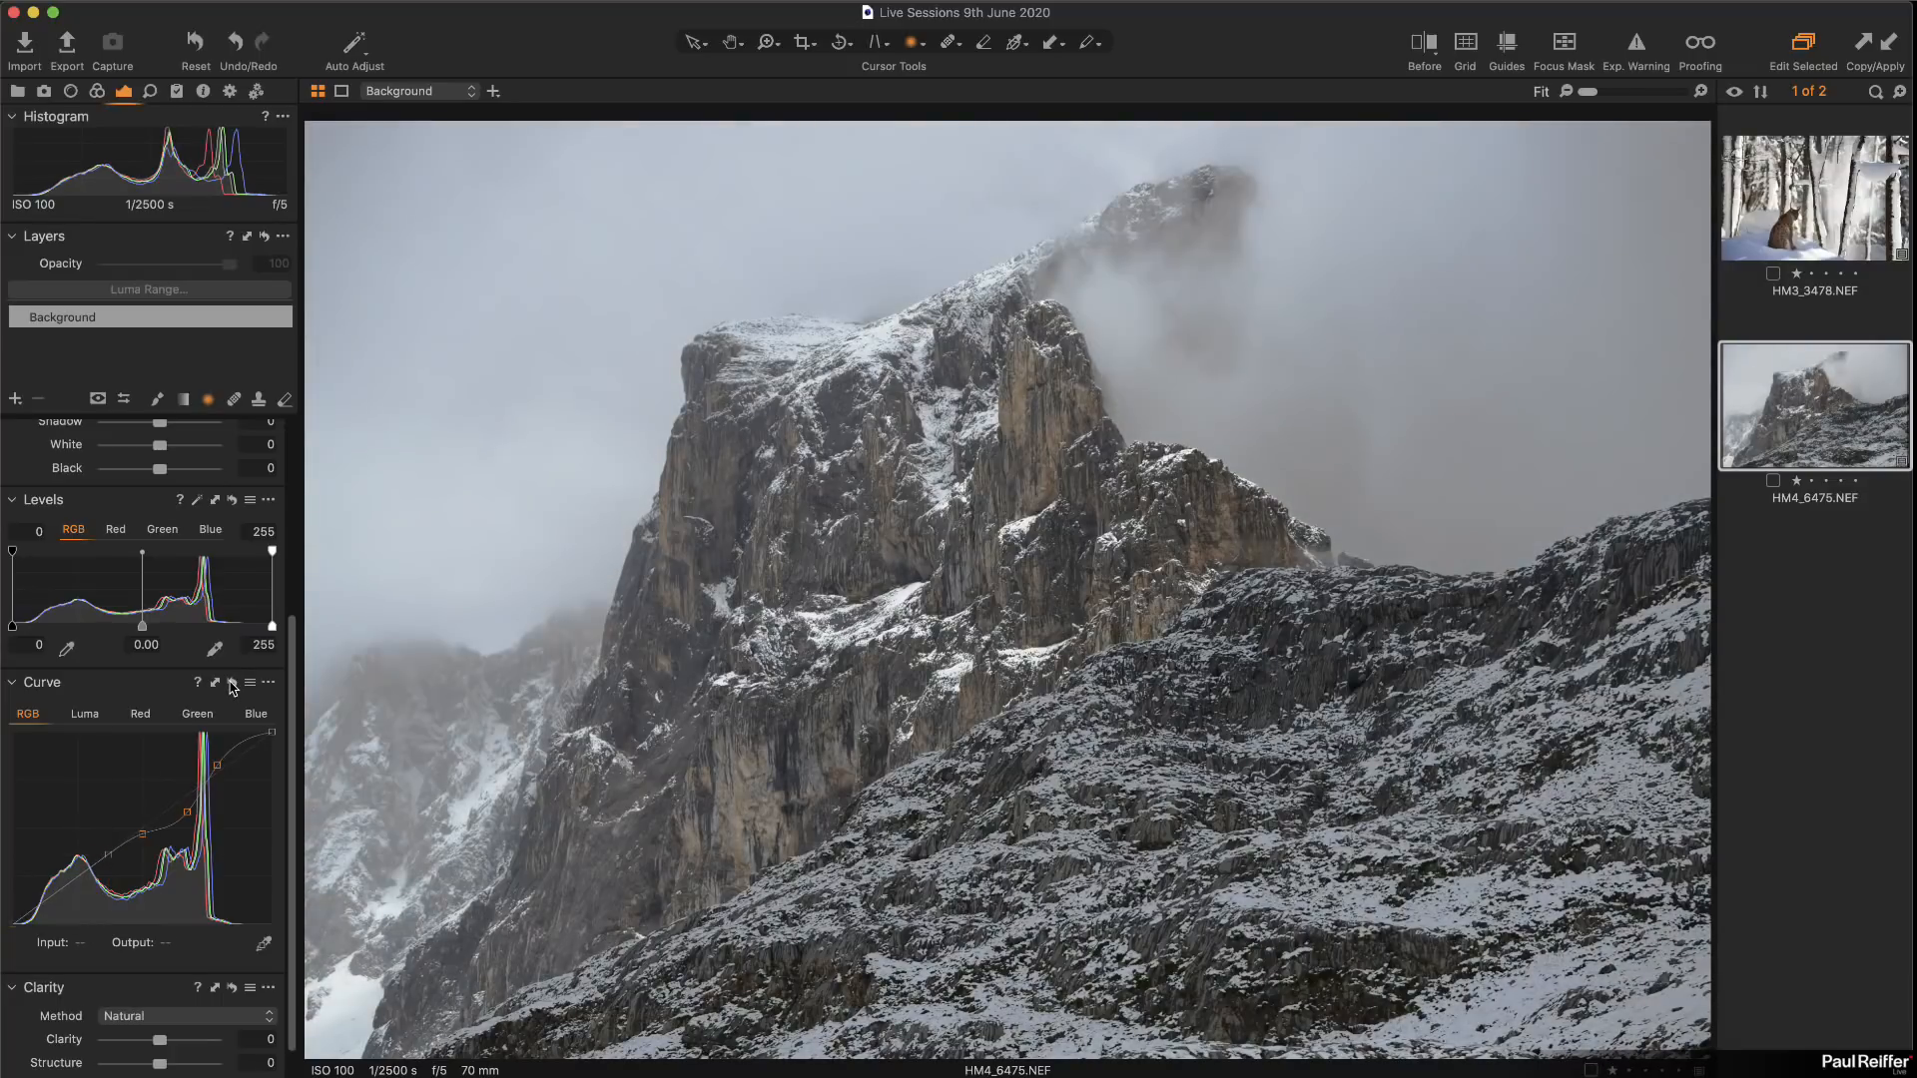
left_click(231, 684)
left_click(232, 684)
Step: Set Clarity to 32 and Structure to 18 on the mountain photo using the Natural method
scroll(155, 526, "up", 3)
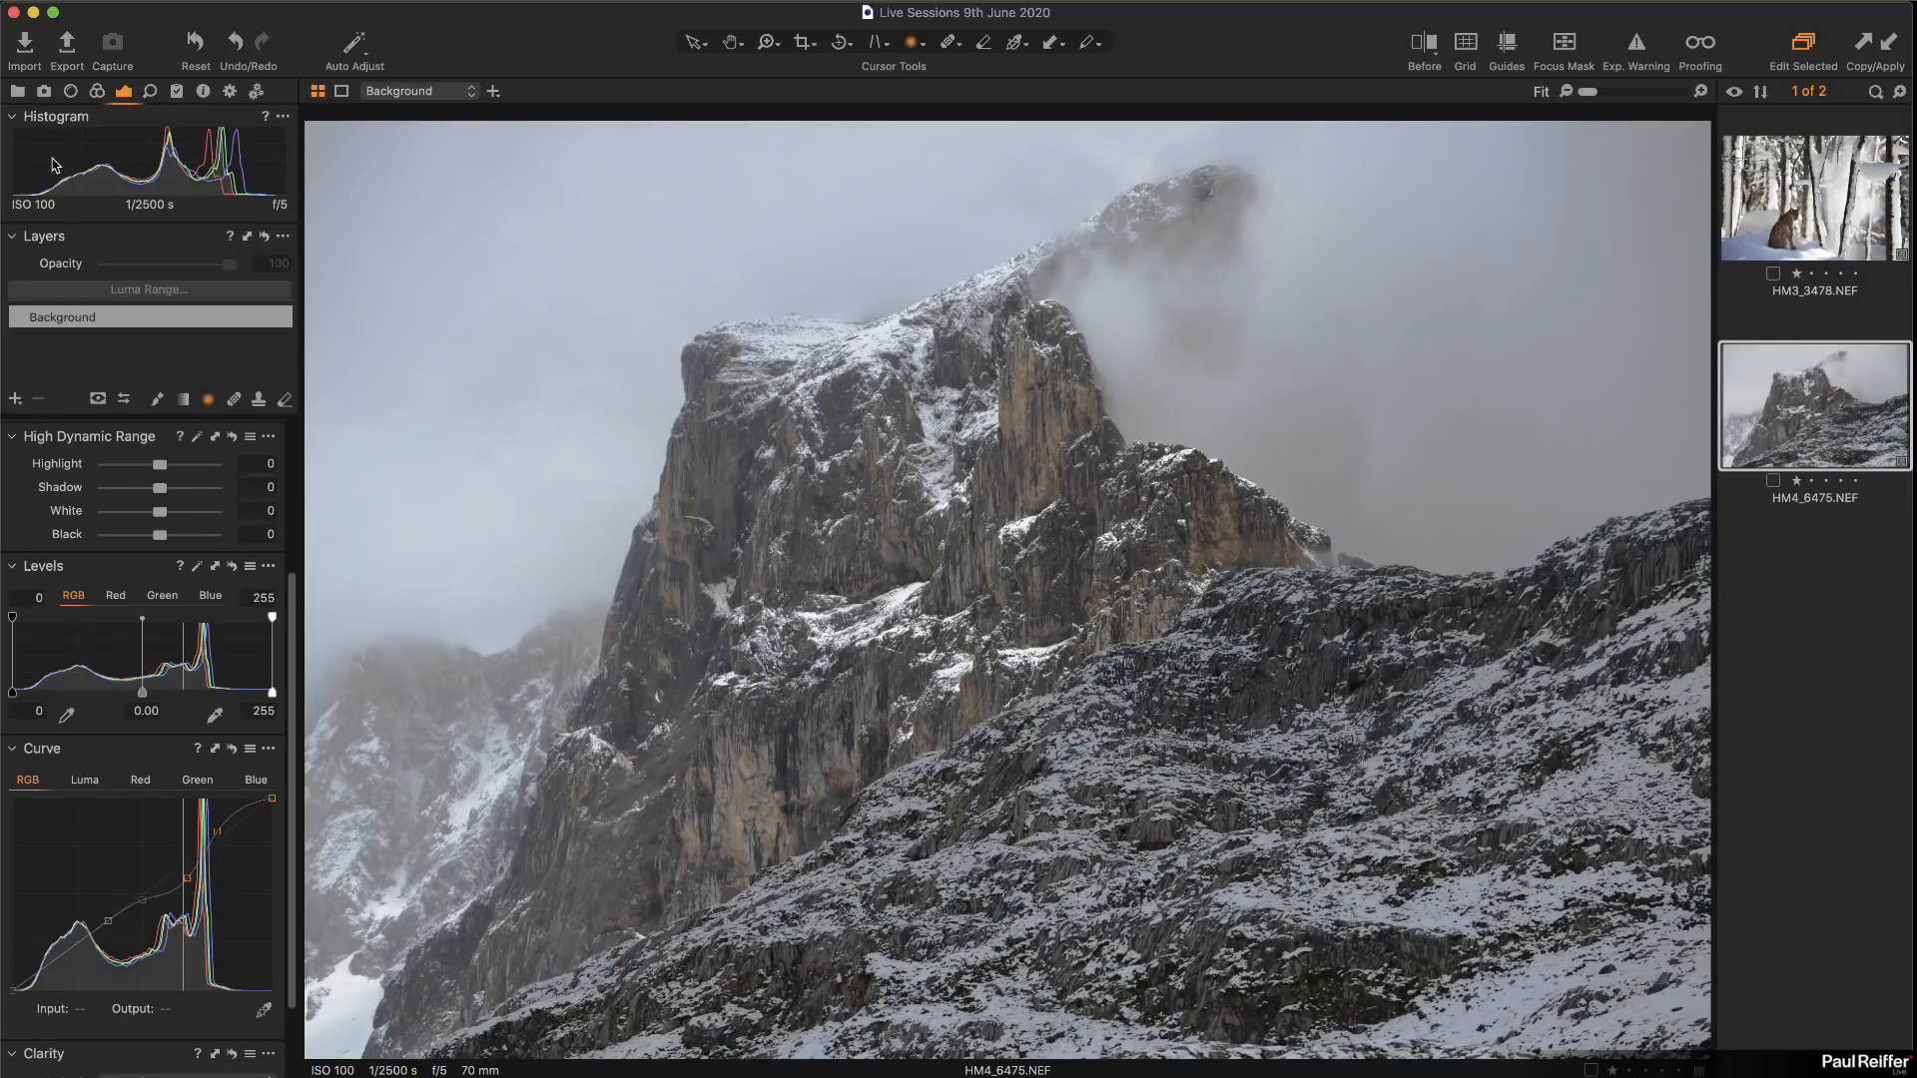
scroll(229, 680, "down", 6)
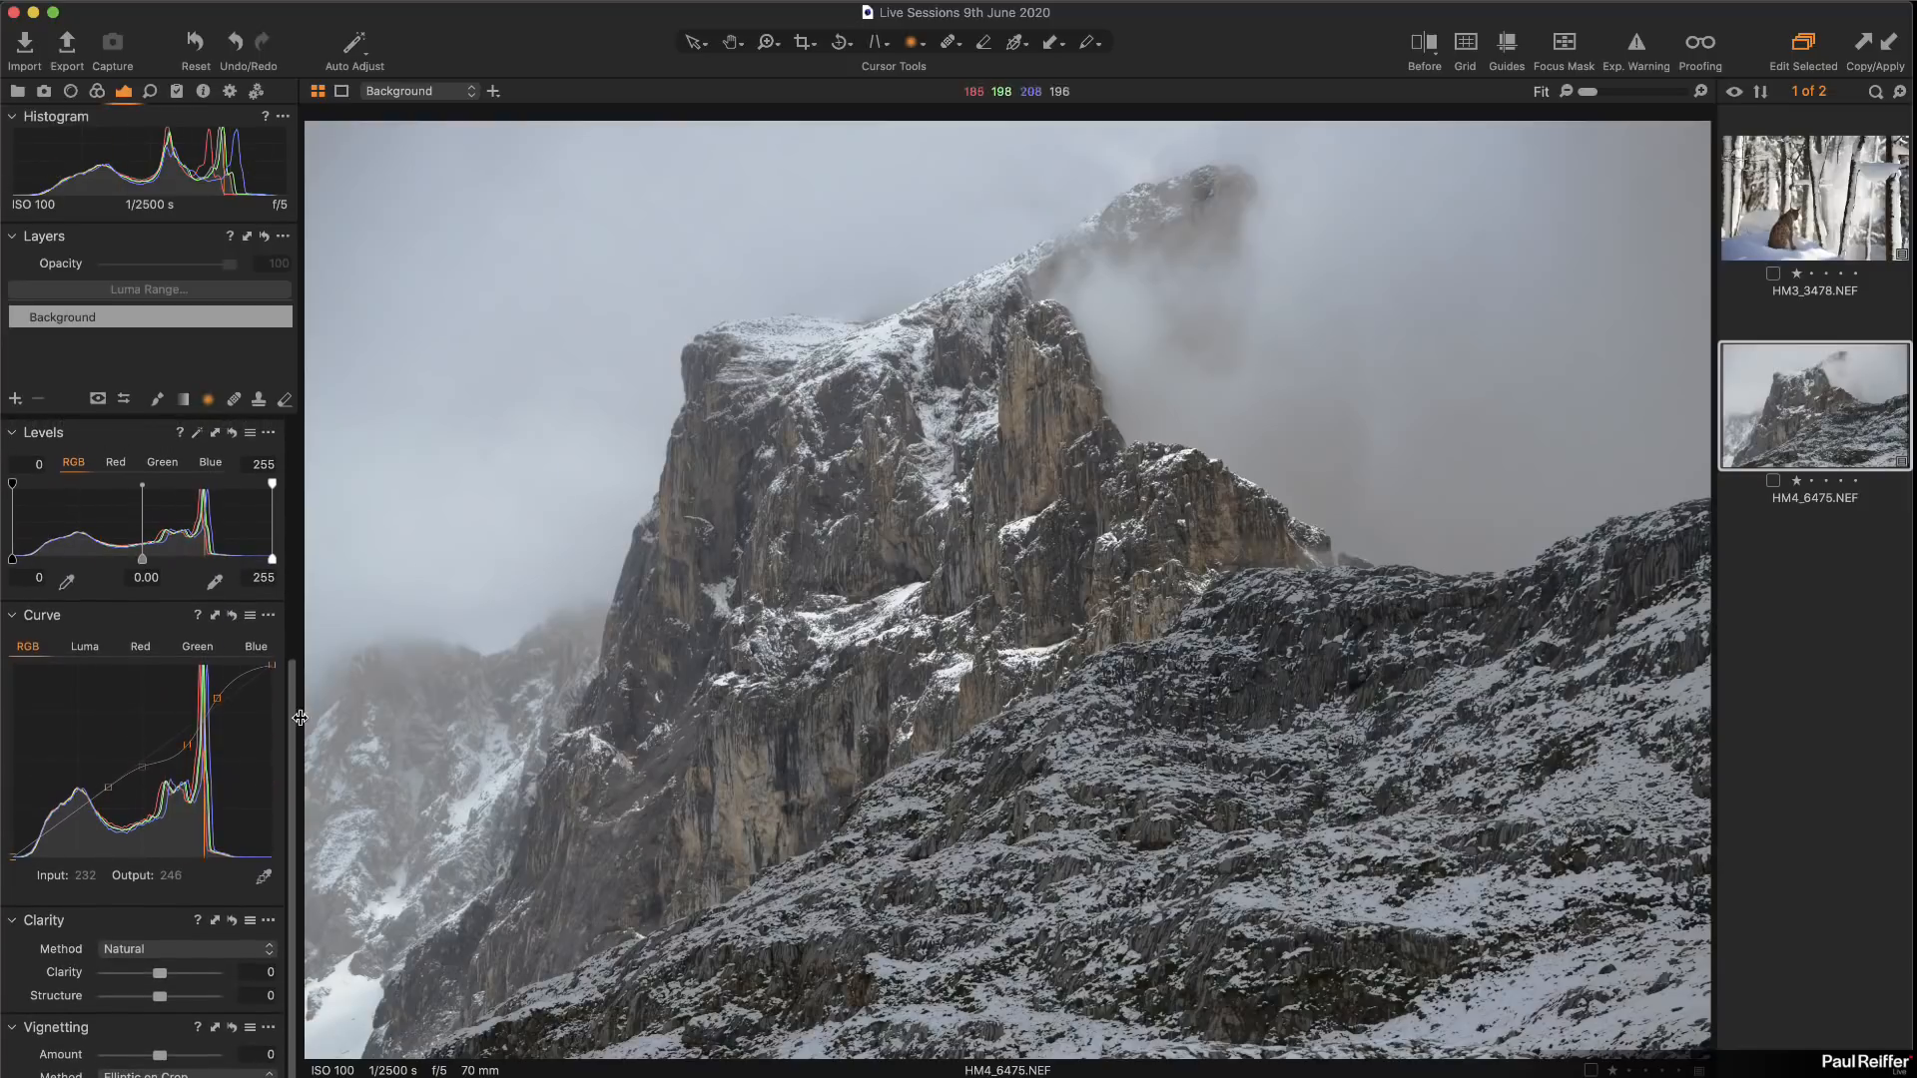
mouse_move(160, 974)
left_mouse_down()
mouse_move(183, 979)
mouse_move(169, 998)
left_mouse_up()
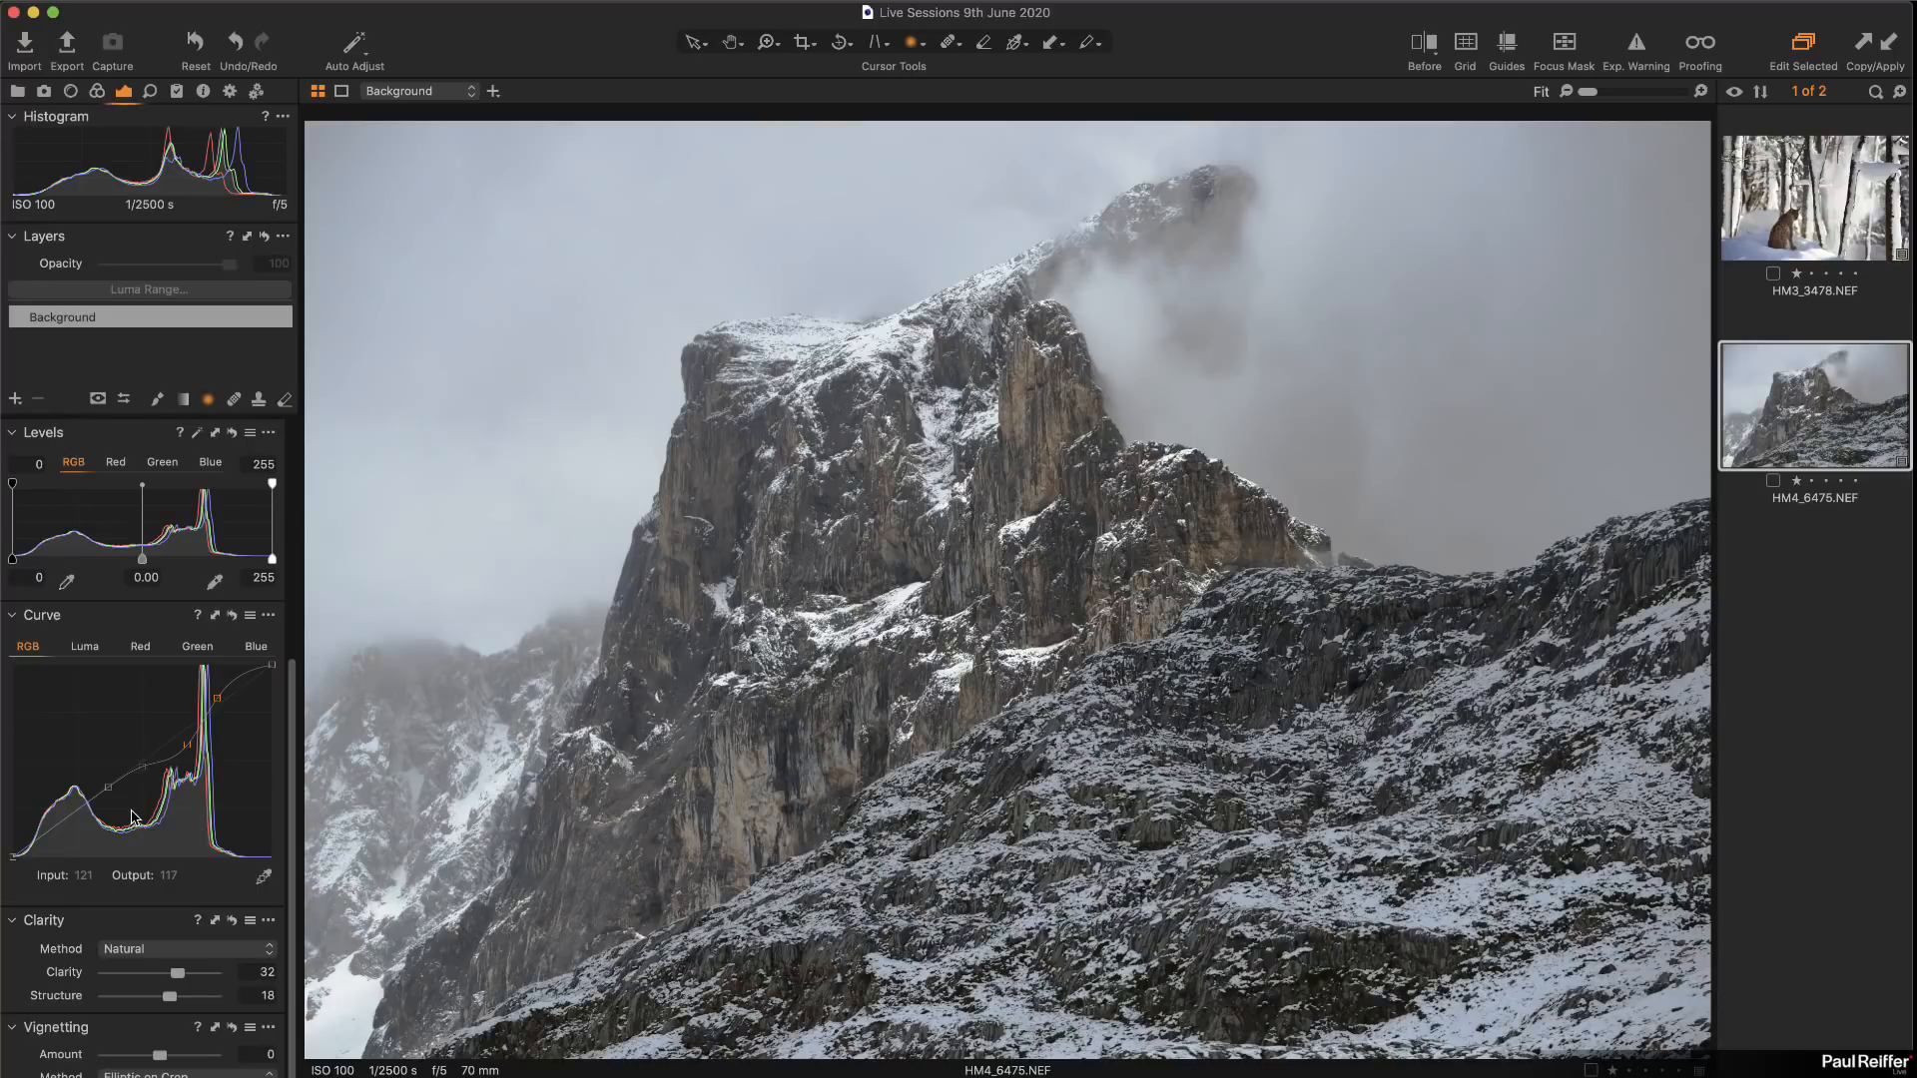
Step: Compare the mountain photo before and after by moving the split divider across the image
left_click(1422, 50)
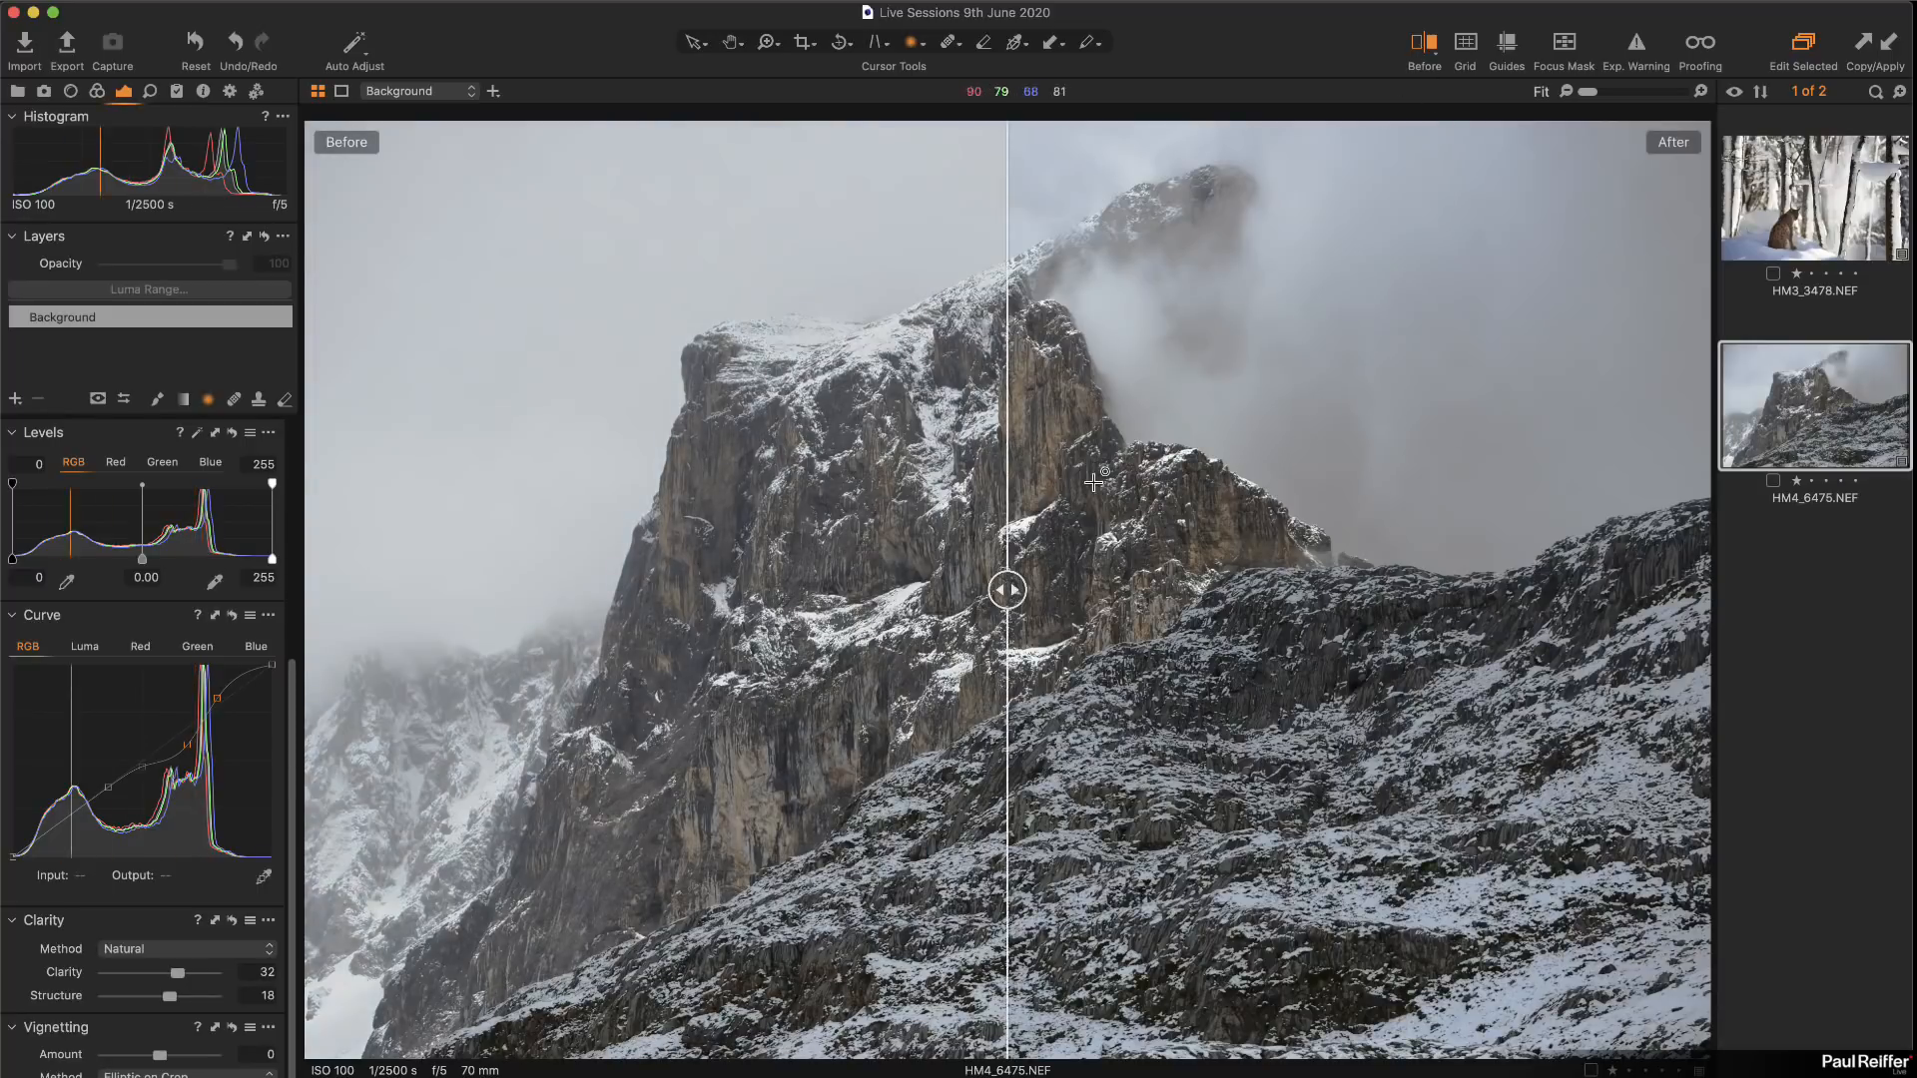
left_click_drag(1005, 589, 237, 714)
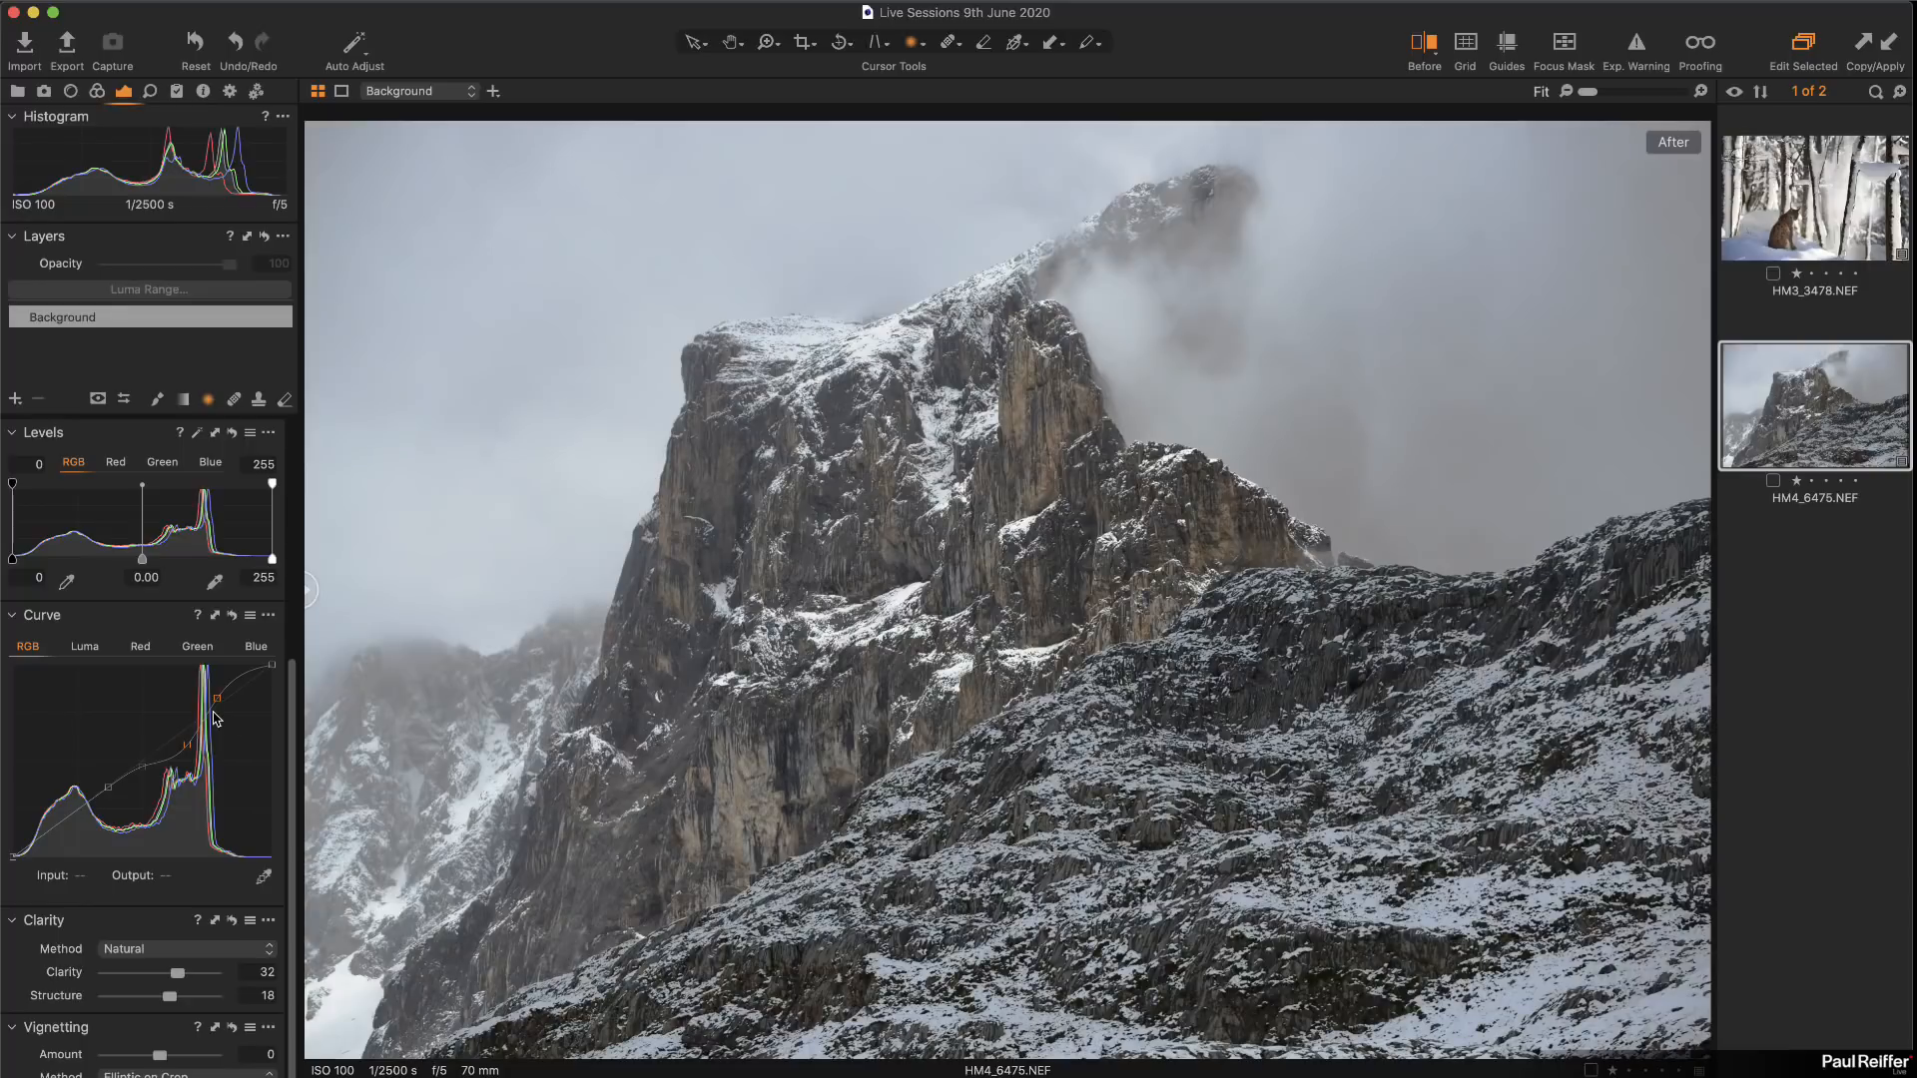
left_click_drag(306, 589, 859, 589)
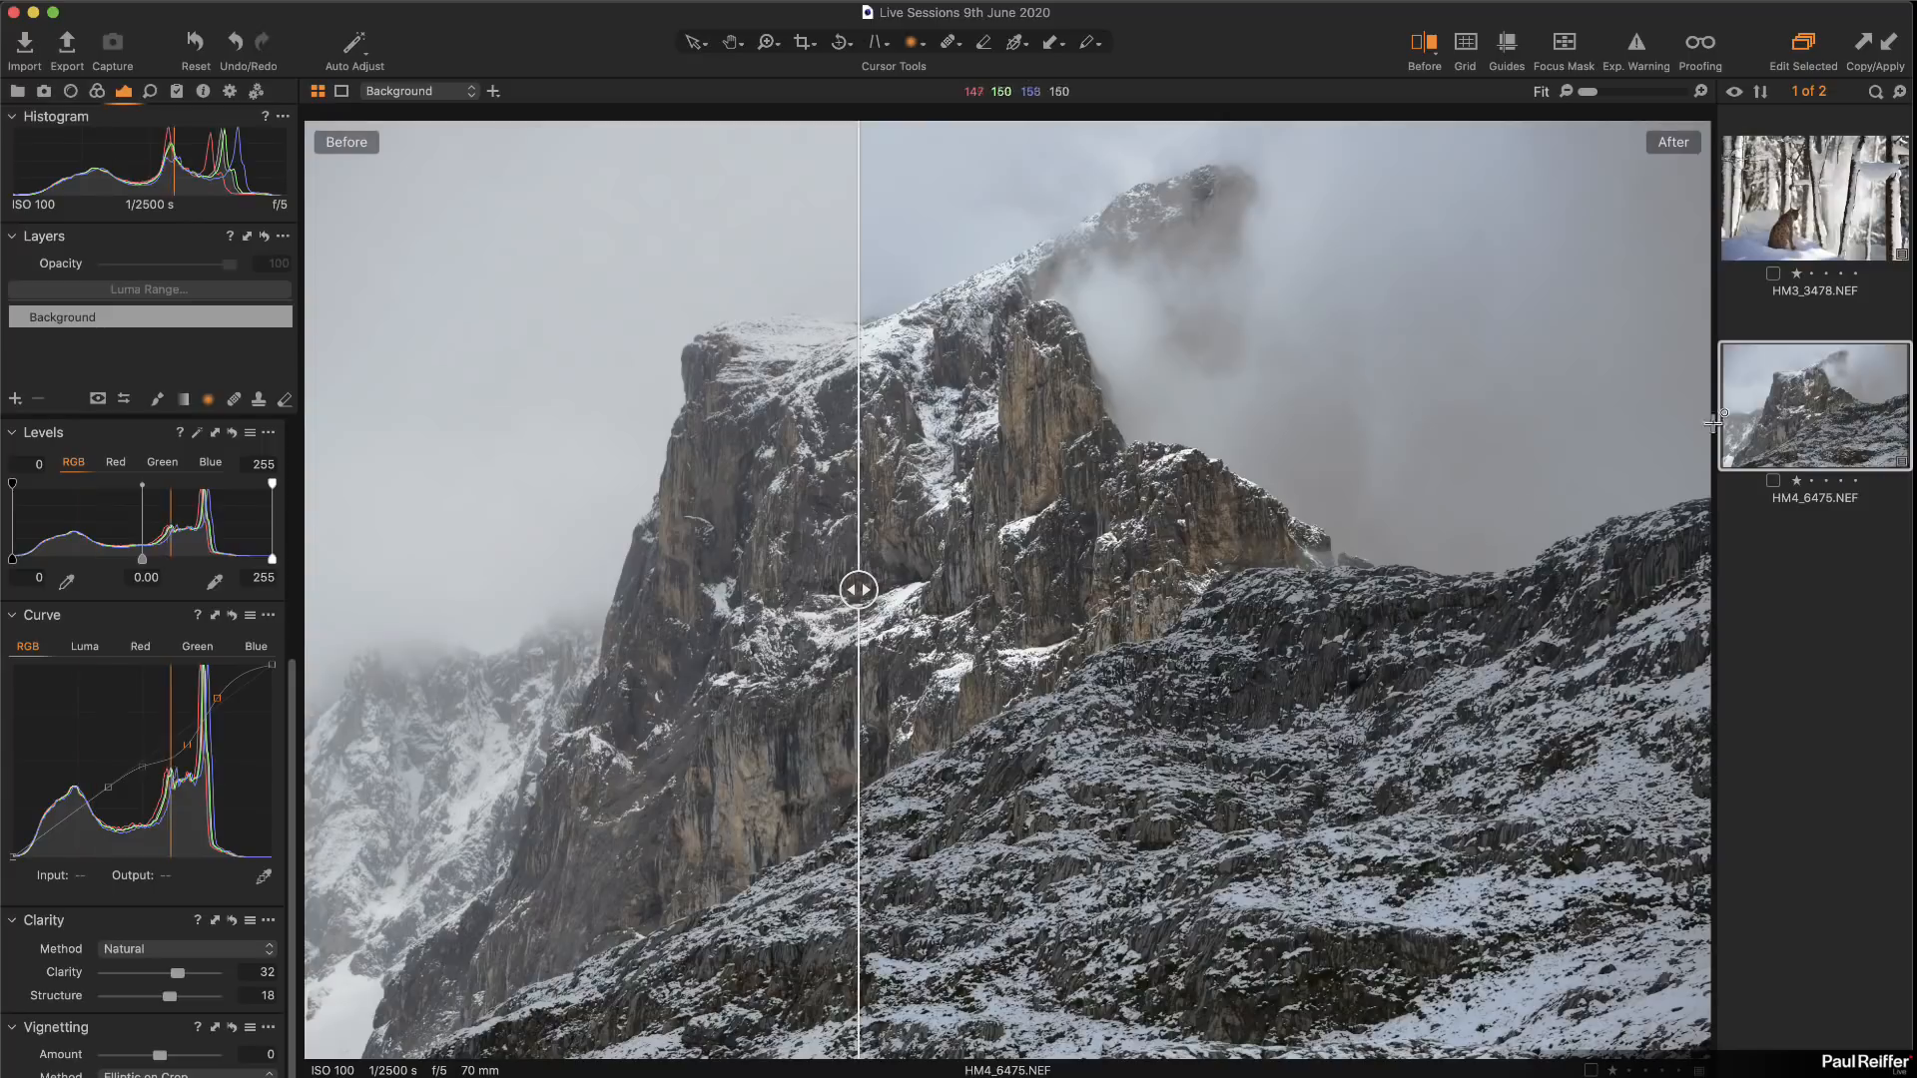
Step: Clone the mountain photo's variant and reset the curve on the copy
right_click(1801, 406)
left_click(1859, 475)
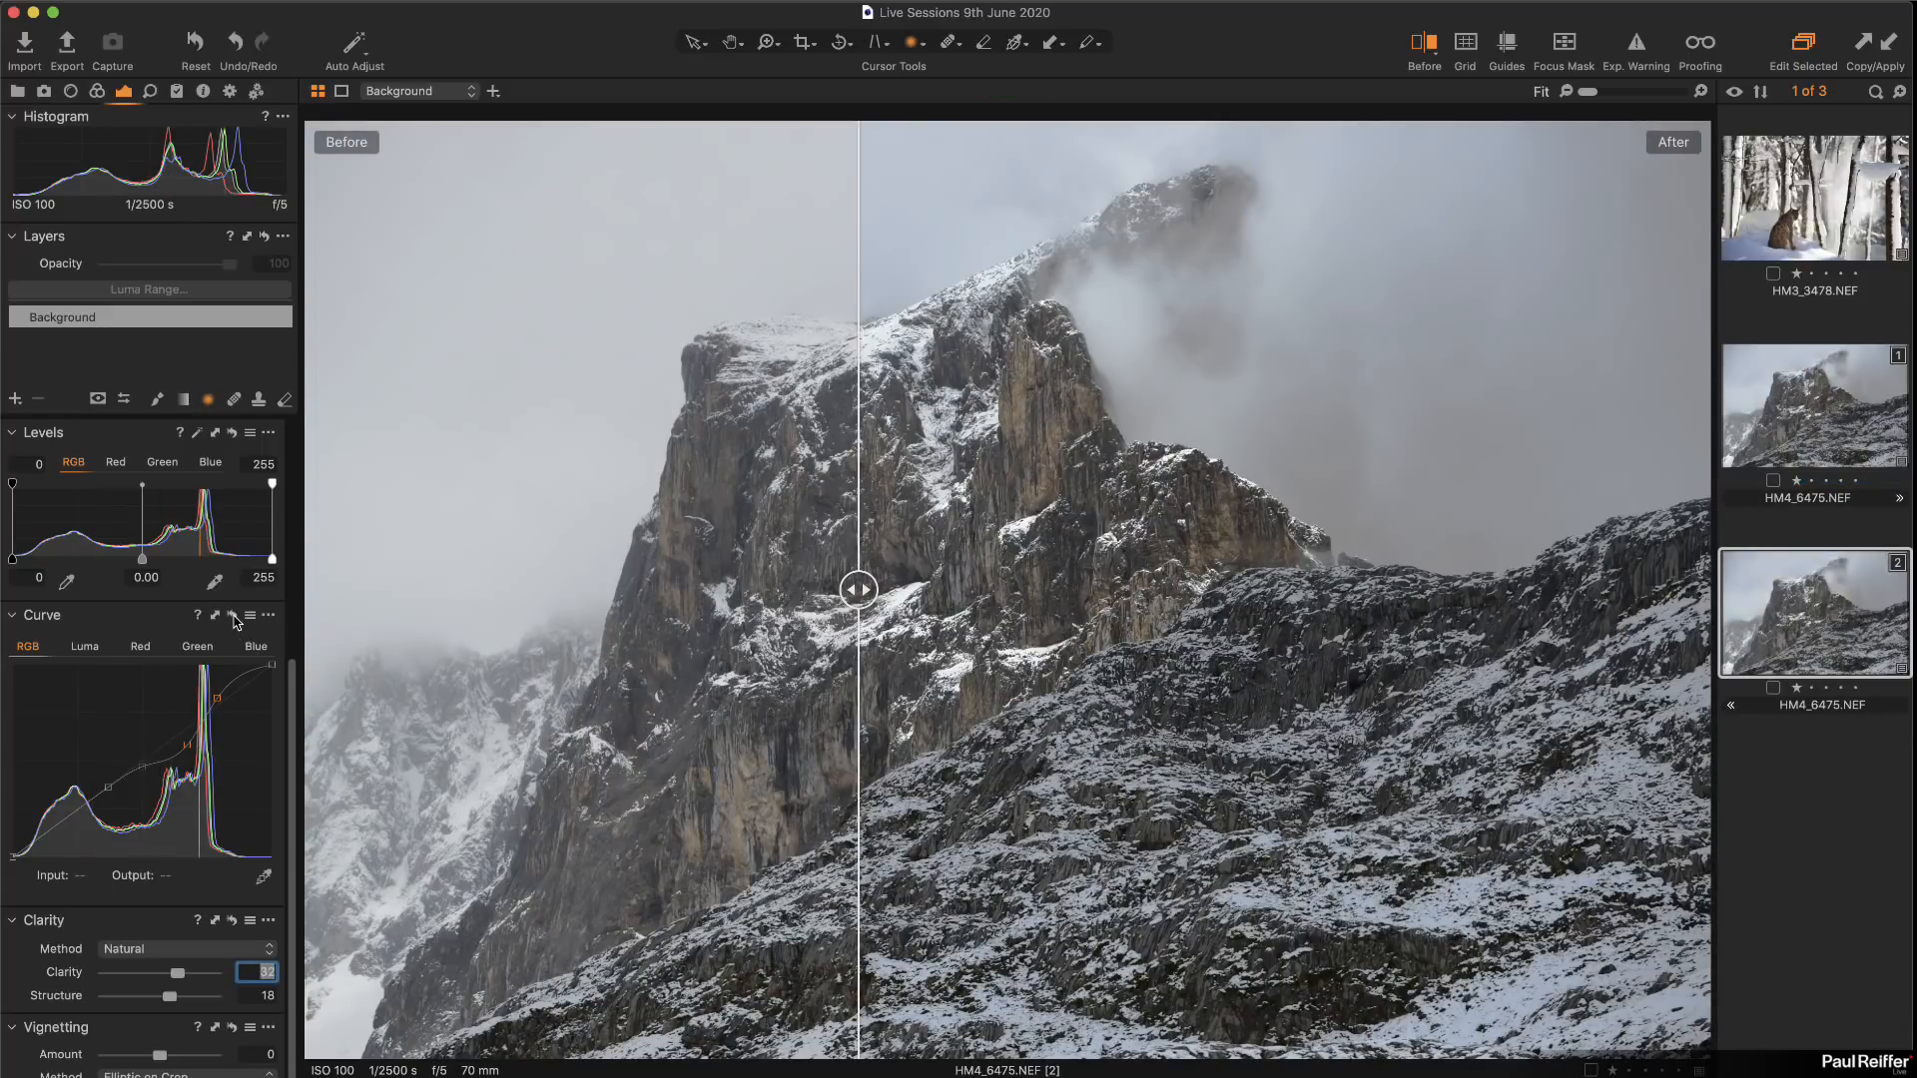
left_click(232, 614)
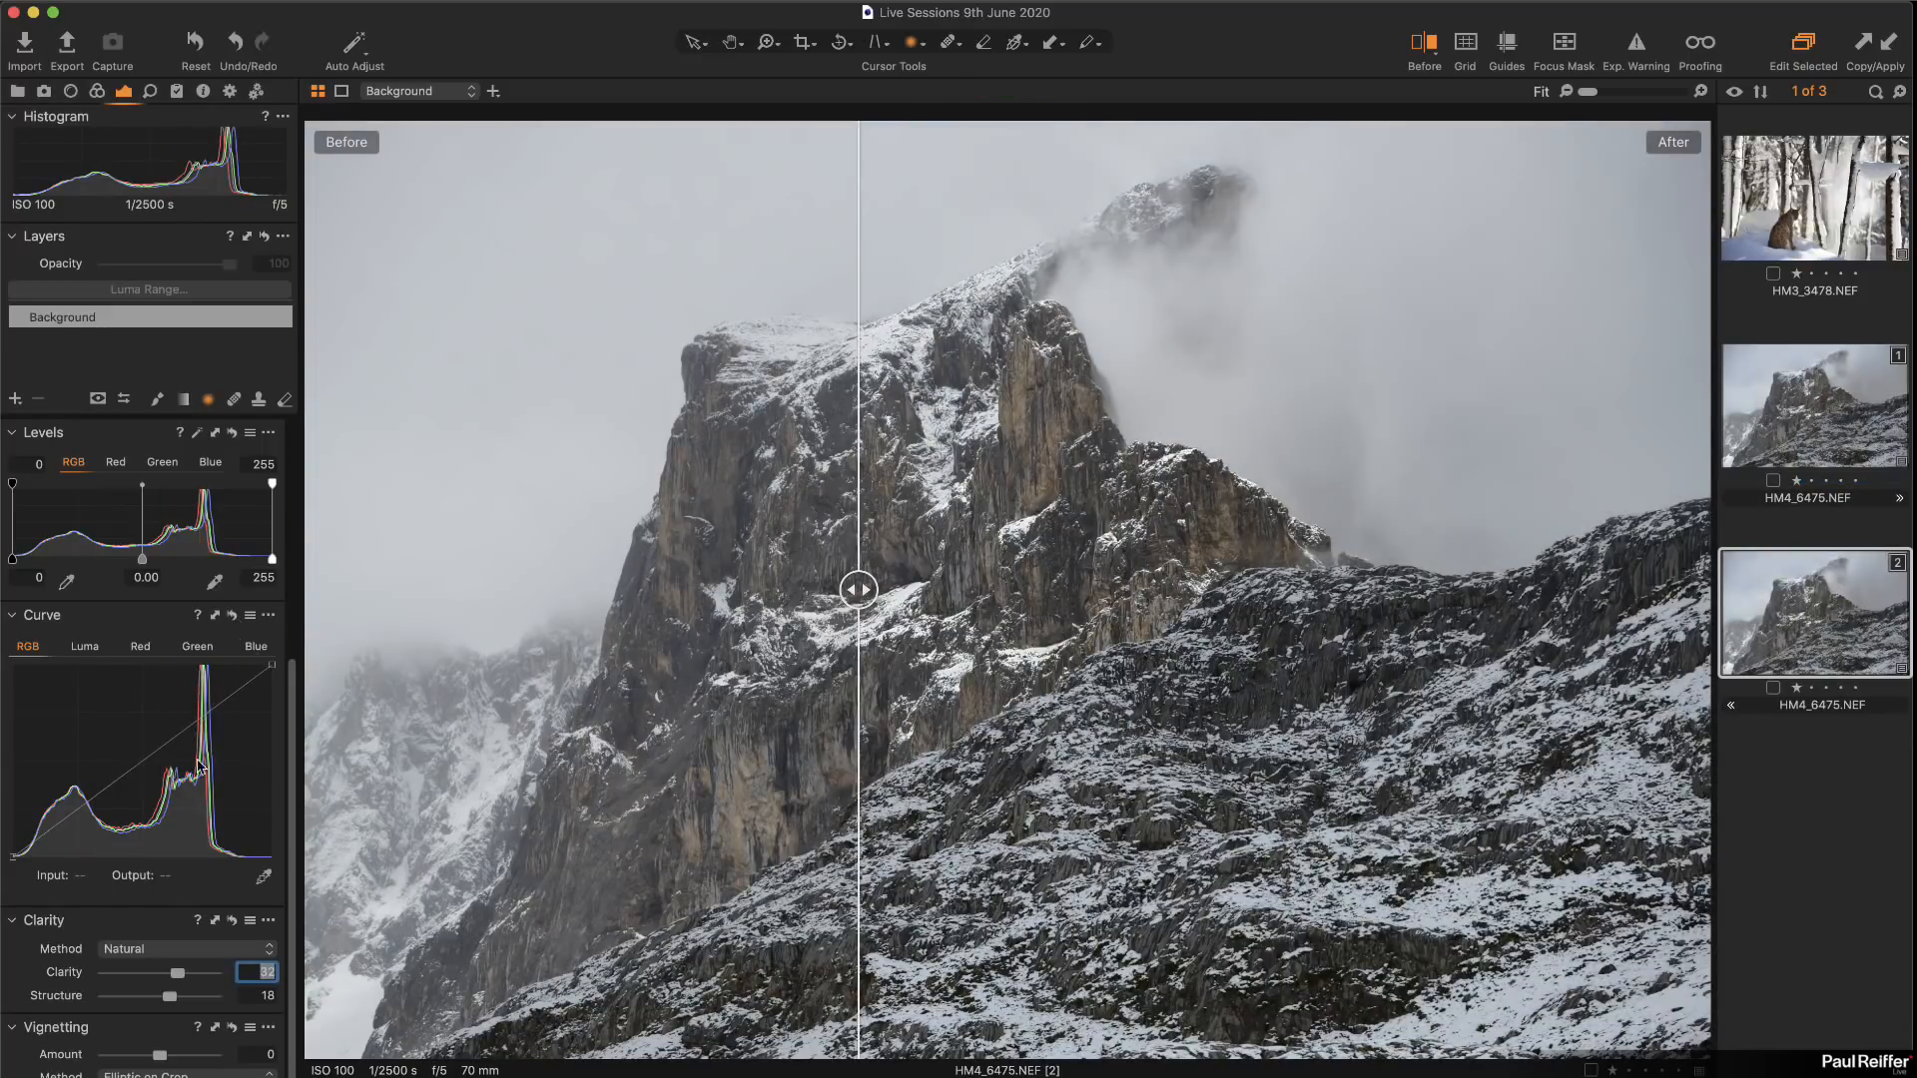
Step: Shape a contrast S-curve on the second variant's RGB curve, anchoring the midtones, raising the highlights and lowering the shadows
left_click(144, 761)
left_click_drag(209, 716, 201, 699)
left_click(98, 811)
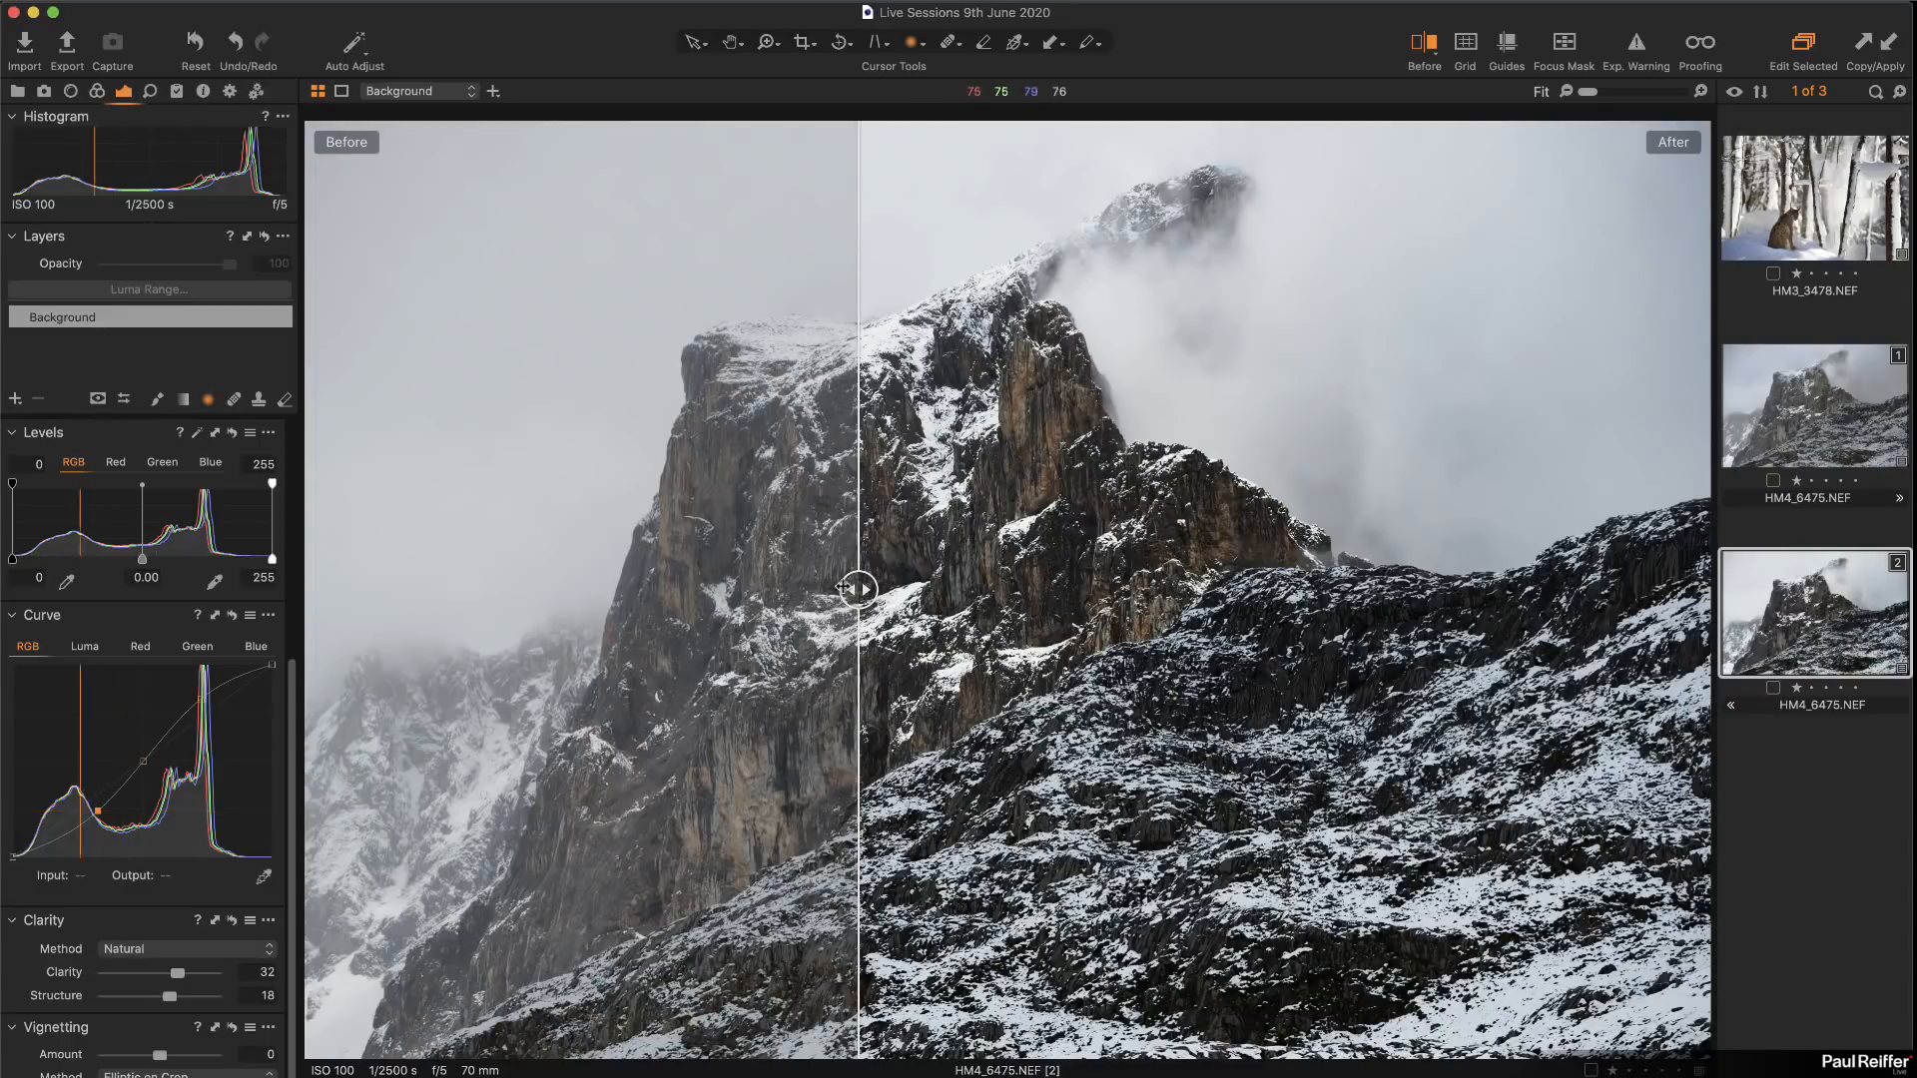
Step: View the second variant fully edited and compare it with the first variant
left_click_drag(857, 589, 297, 679)
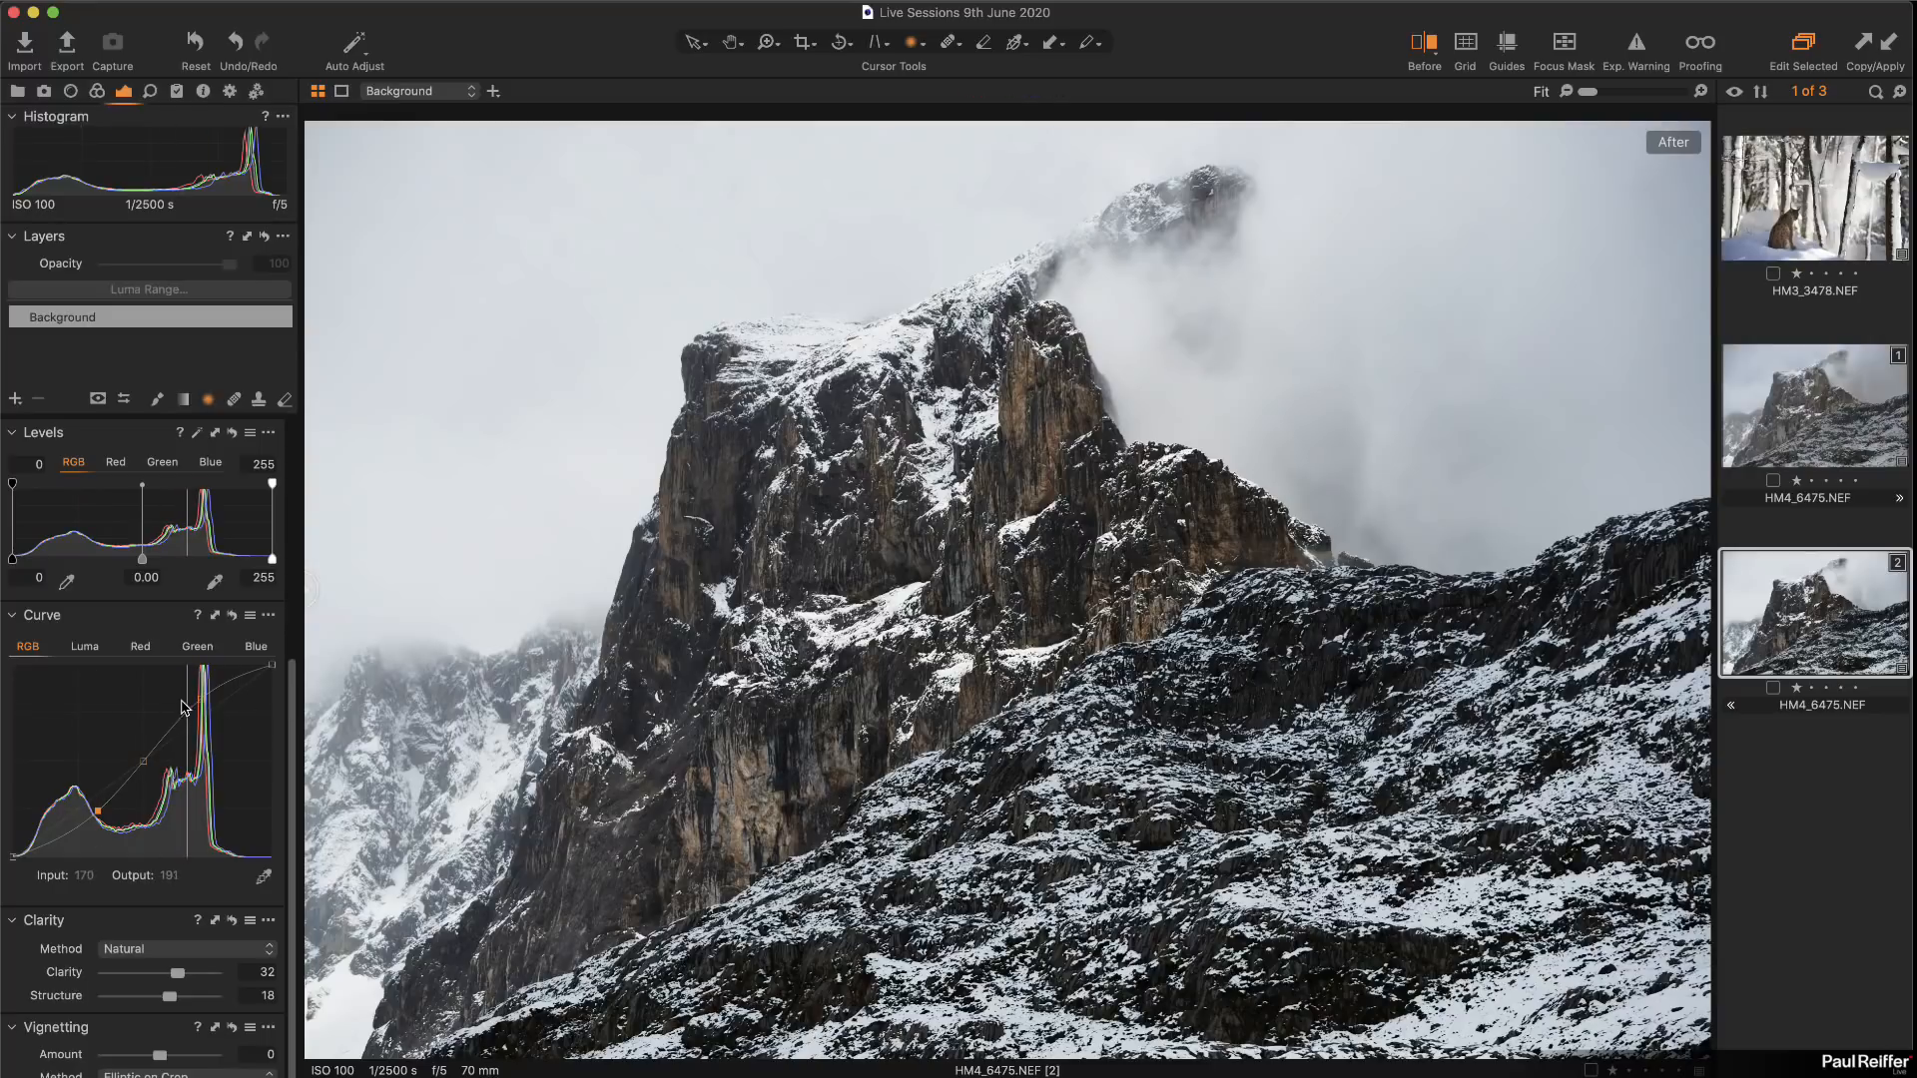
key("Left")
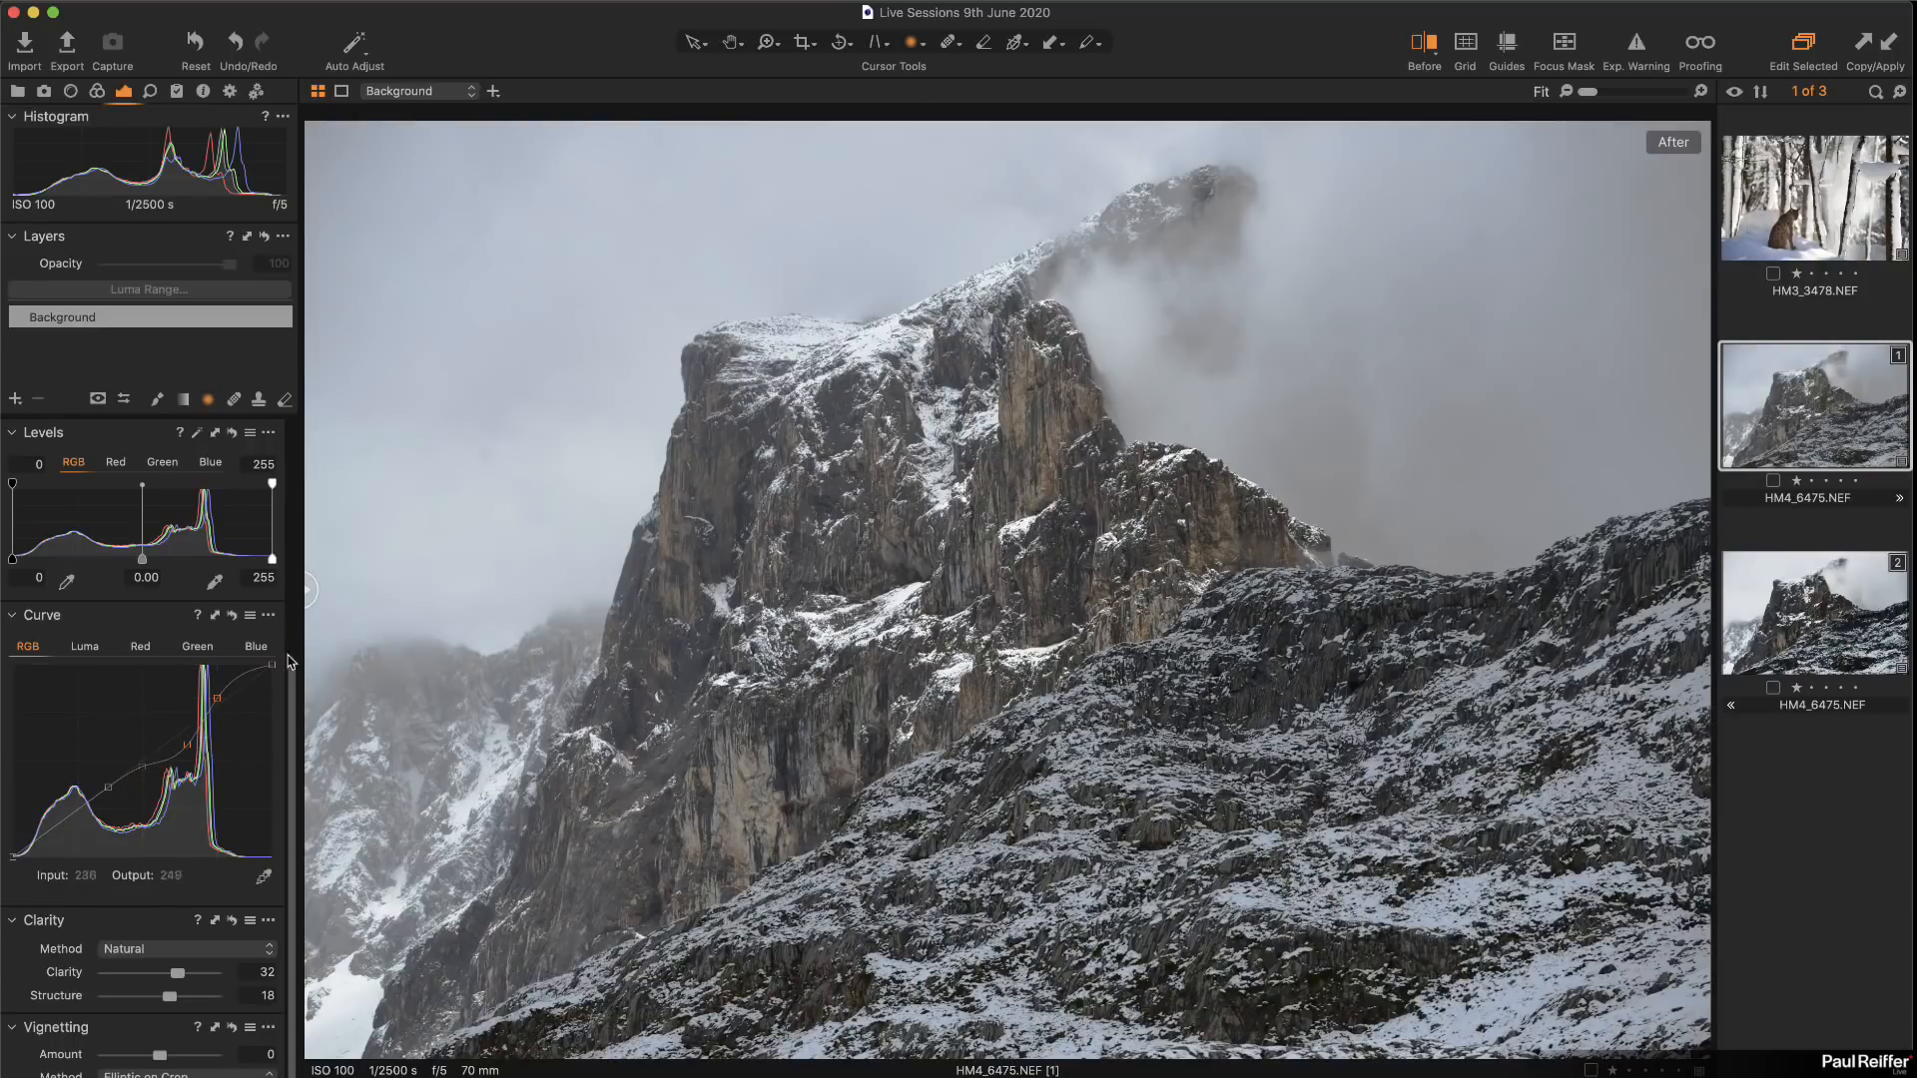
Step: Sweep the before/after split divider across the first mountain variant to compare the cloud and rock detail
left_click(189, 739)
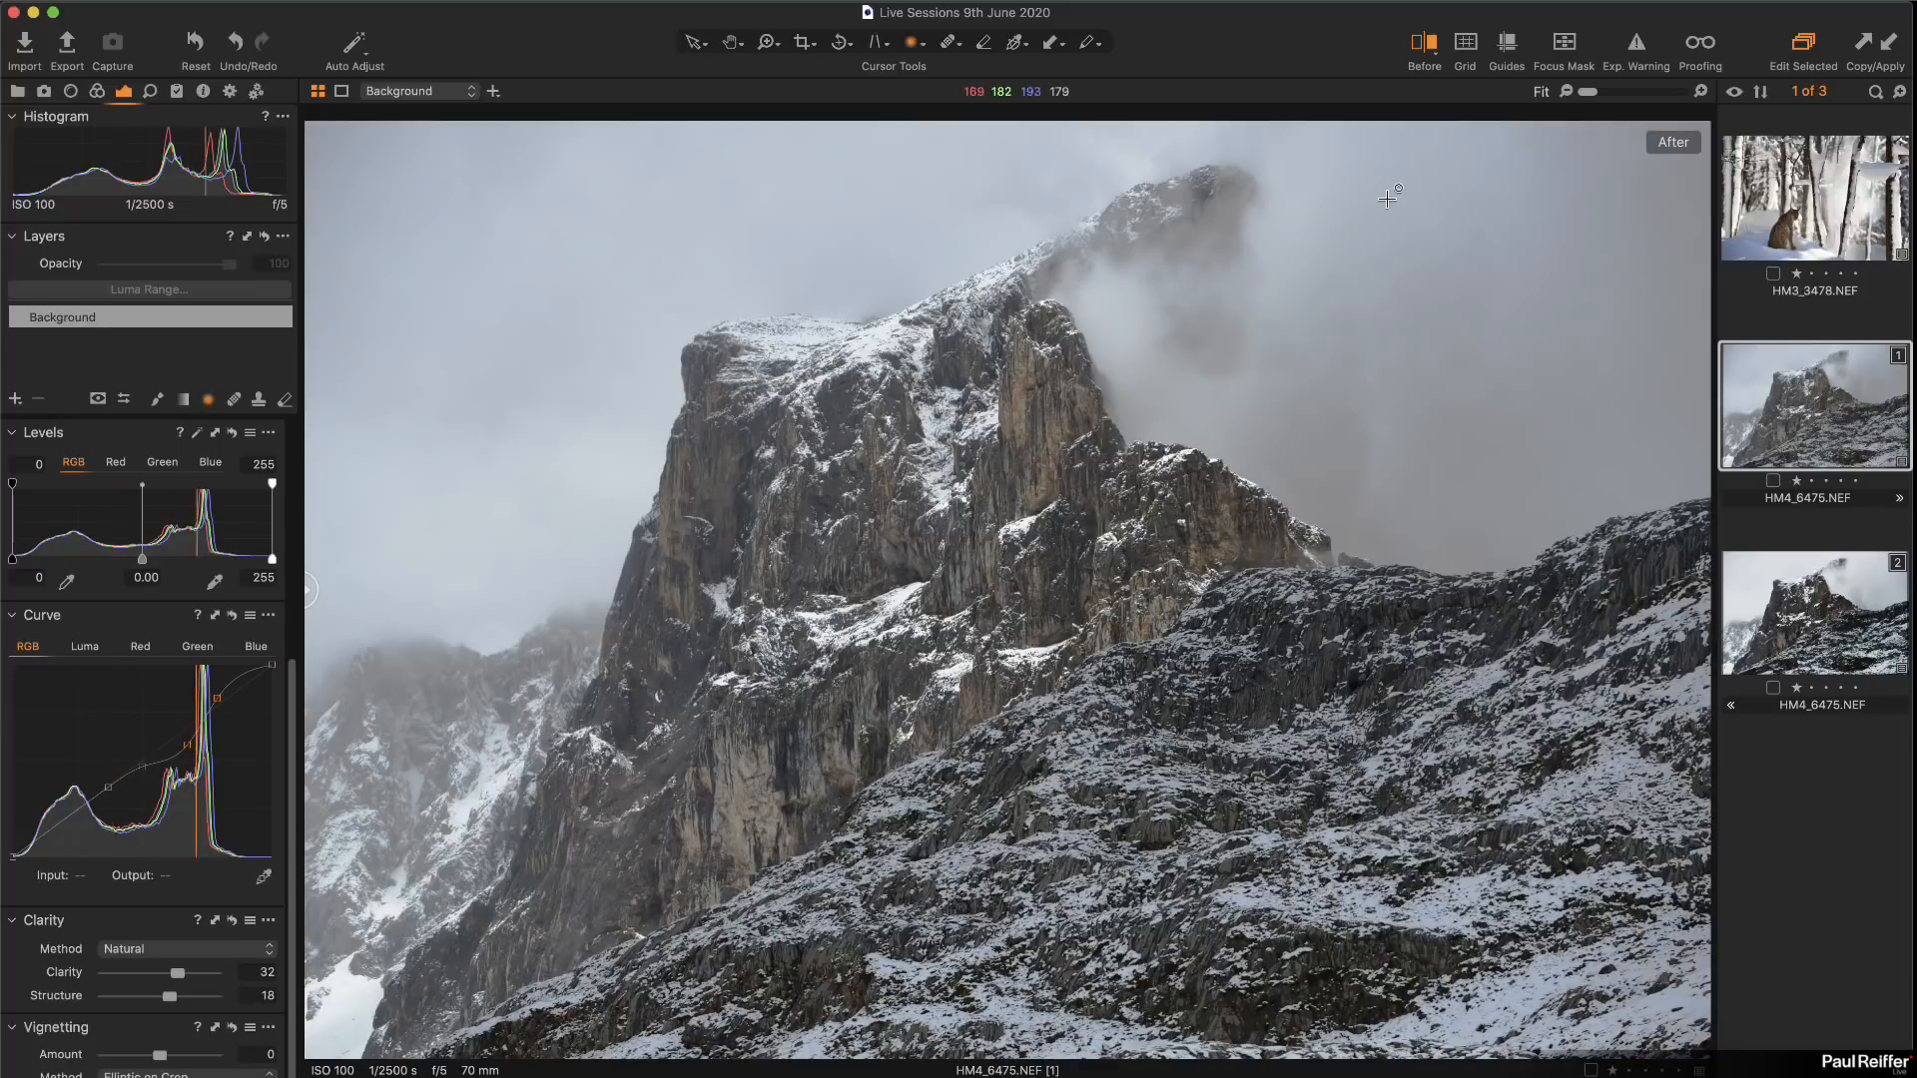
left_click_drag(309, 590, 1465, 590)
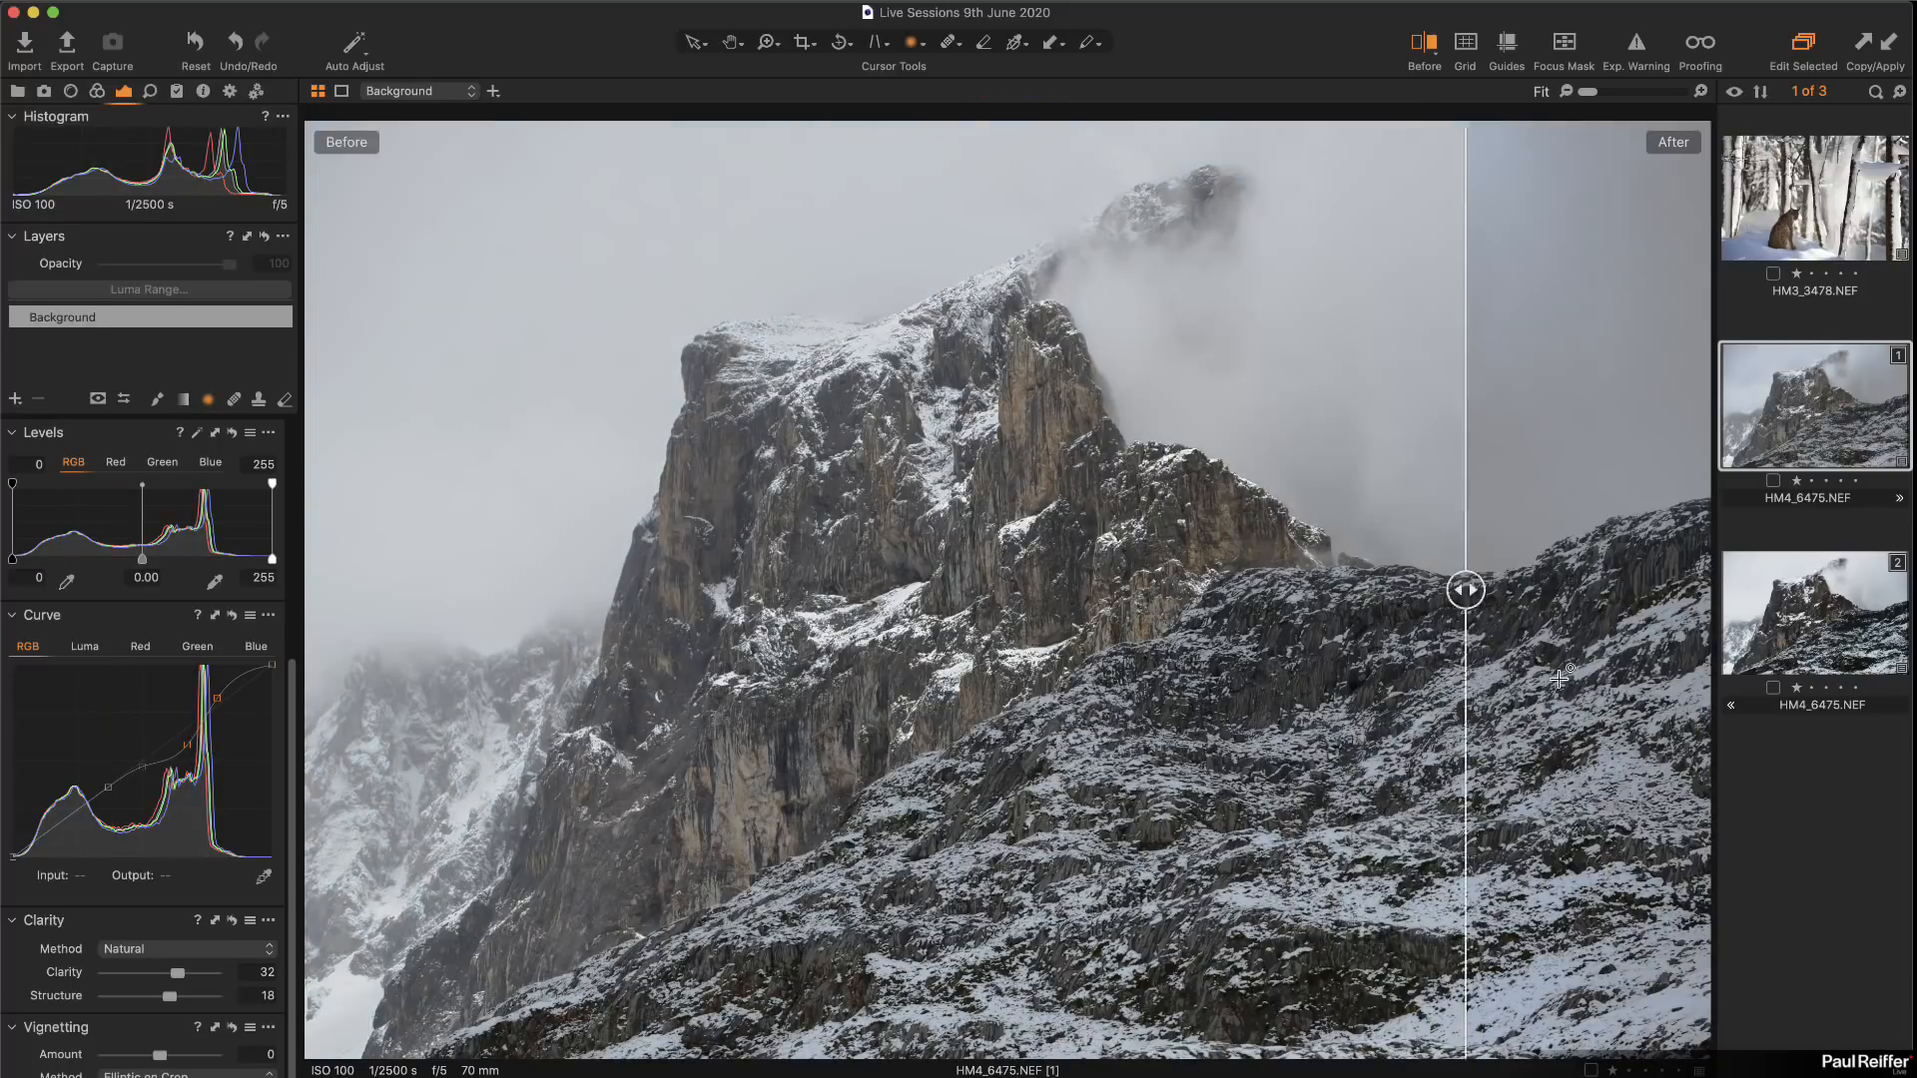
left_click_drag(1560, 679, 305, 659)
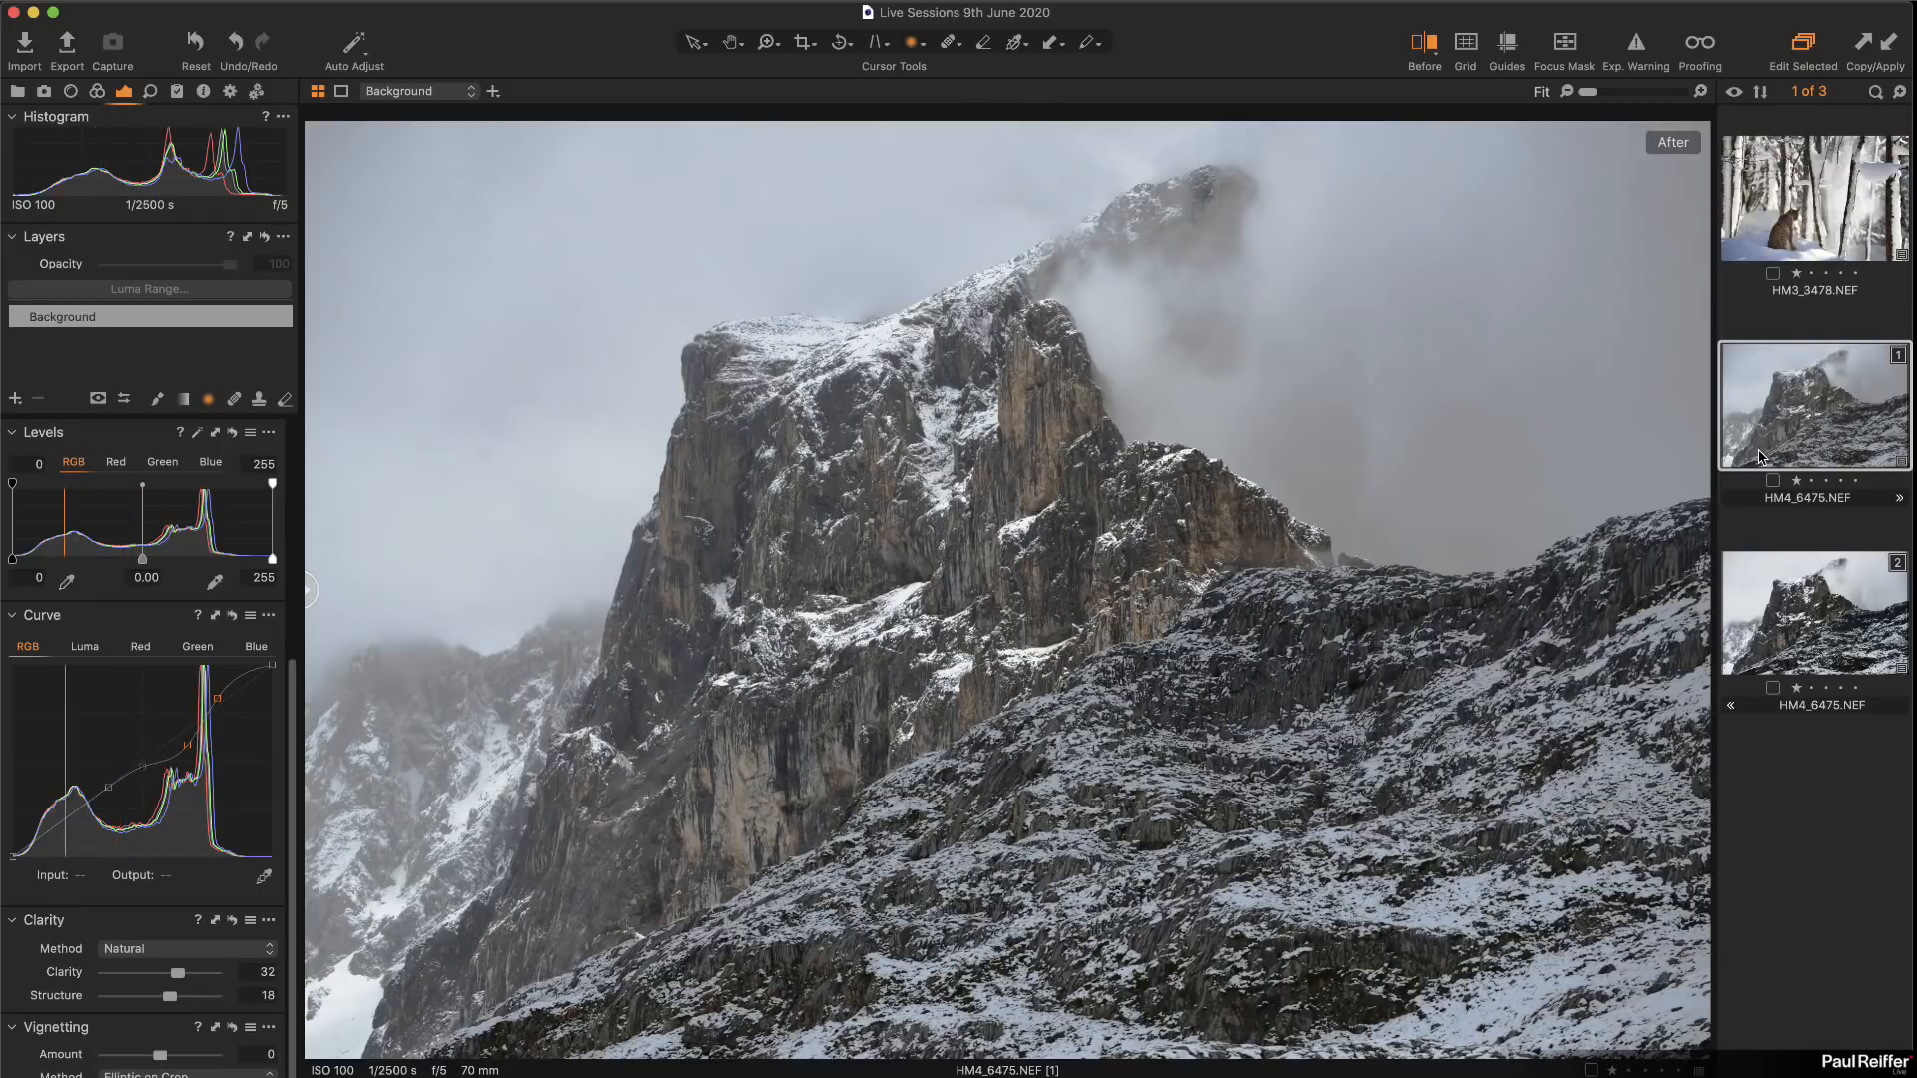
mouse_move(307, 589)
left_mouse_down()
mouse_move(1374, 586)
mouse_move(304, 599)
left_mouse_up()
Step: Draw a linear gradient mask on a new layer fading up from the foreground slope and set its contrast to 21
left_click(183, 398)
left_click_drag(1083, 729, 1051, 497)
scroll(80, 514, "up", 3)
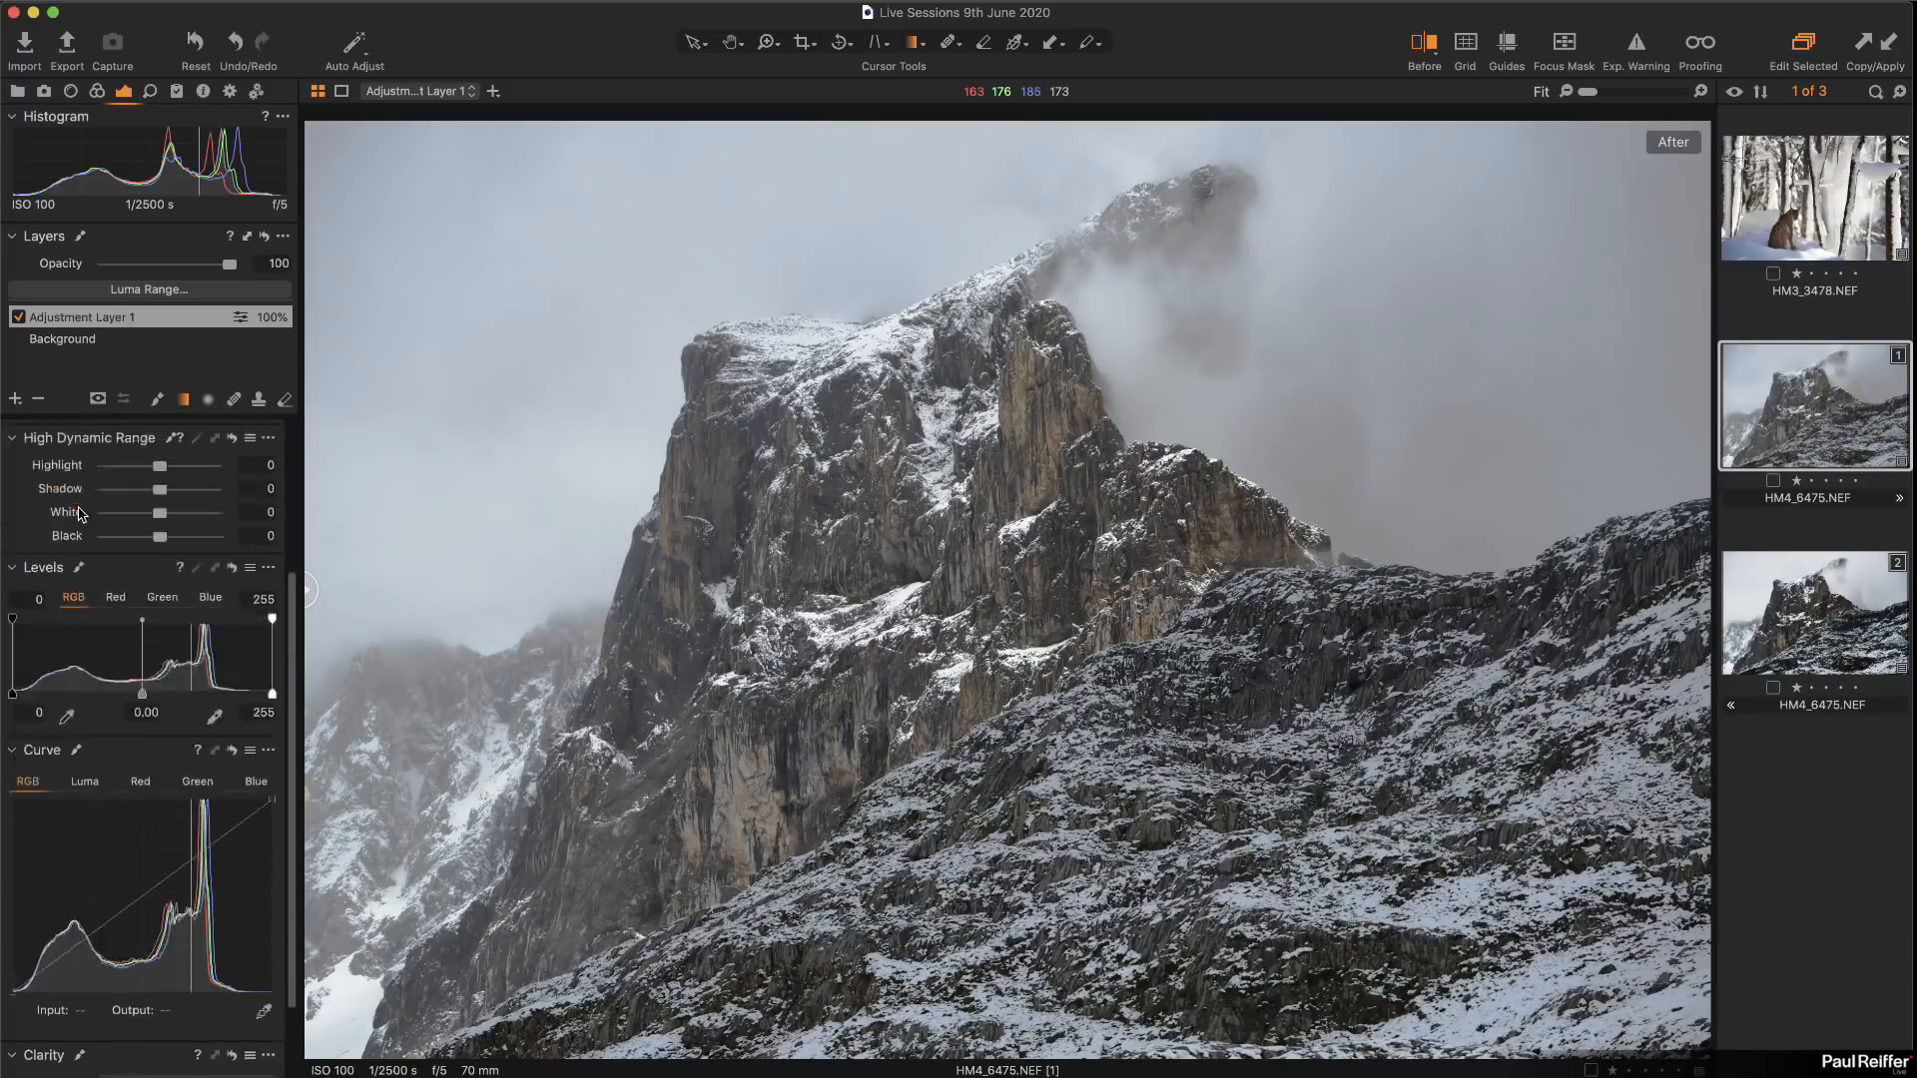
scroll(79, 514, "up", 5)
left_click_drag(159, 598, 182, 593)
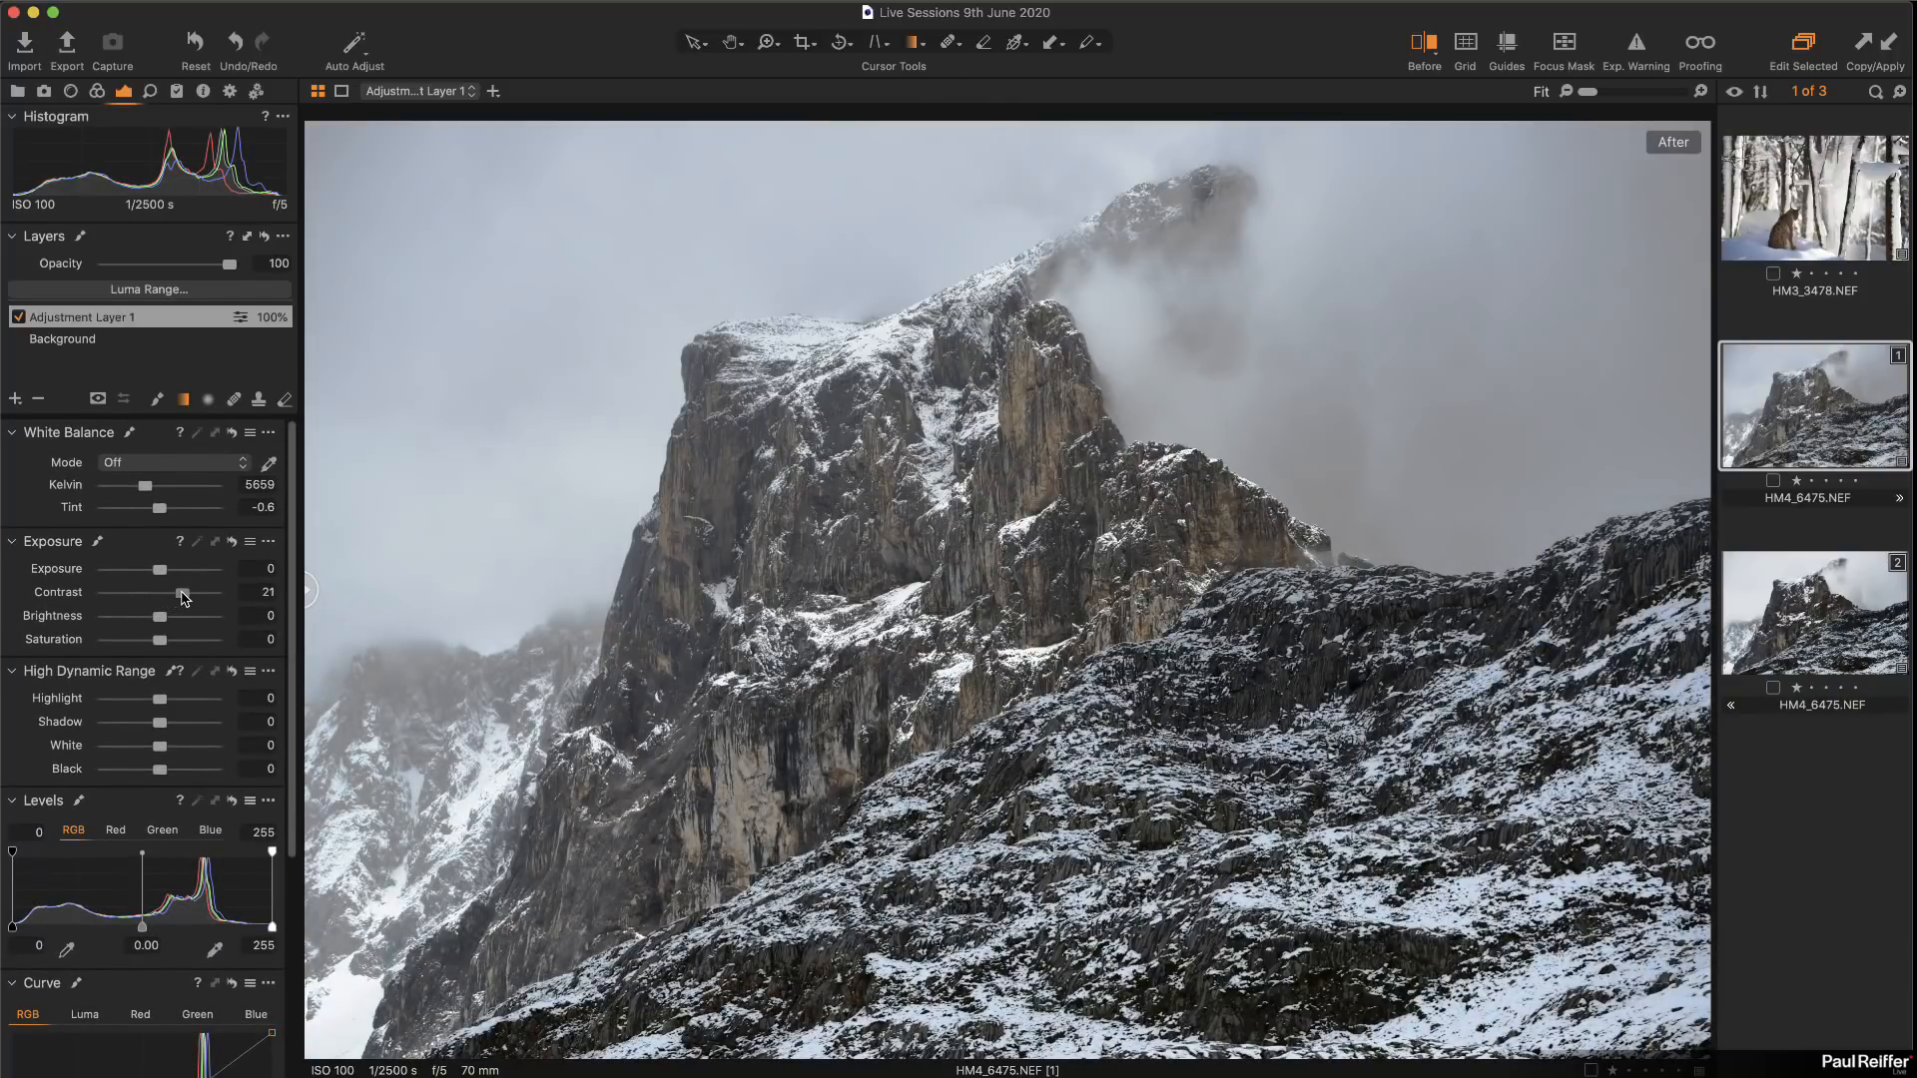
Step: Lower the gradient layer's shadows slightly and set its clarity to 10
scroll(195, 759, "down", 5)
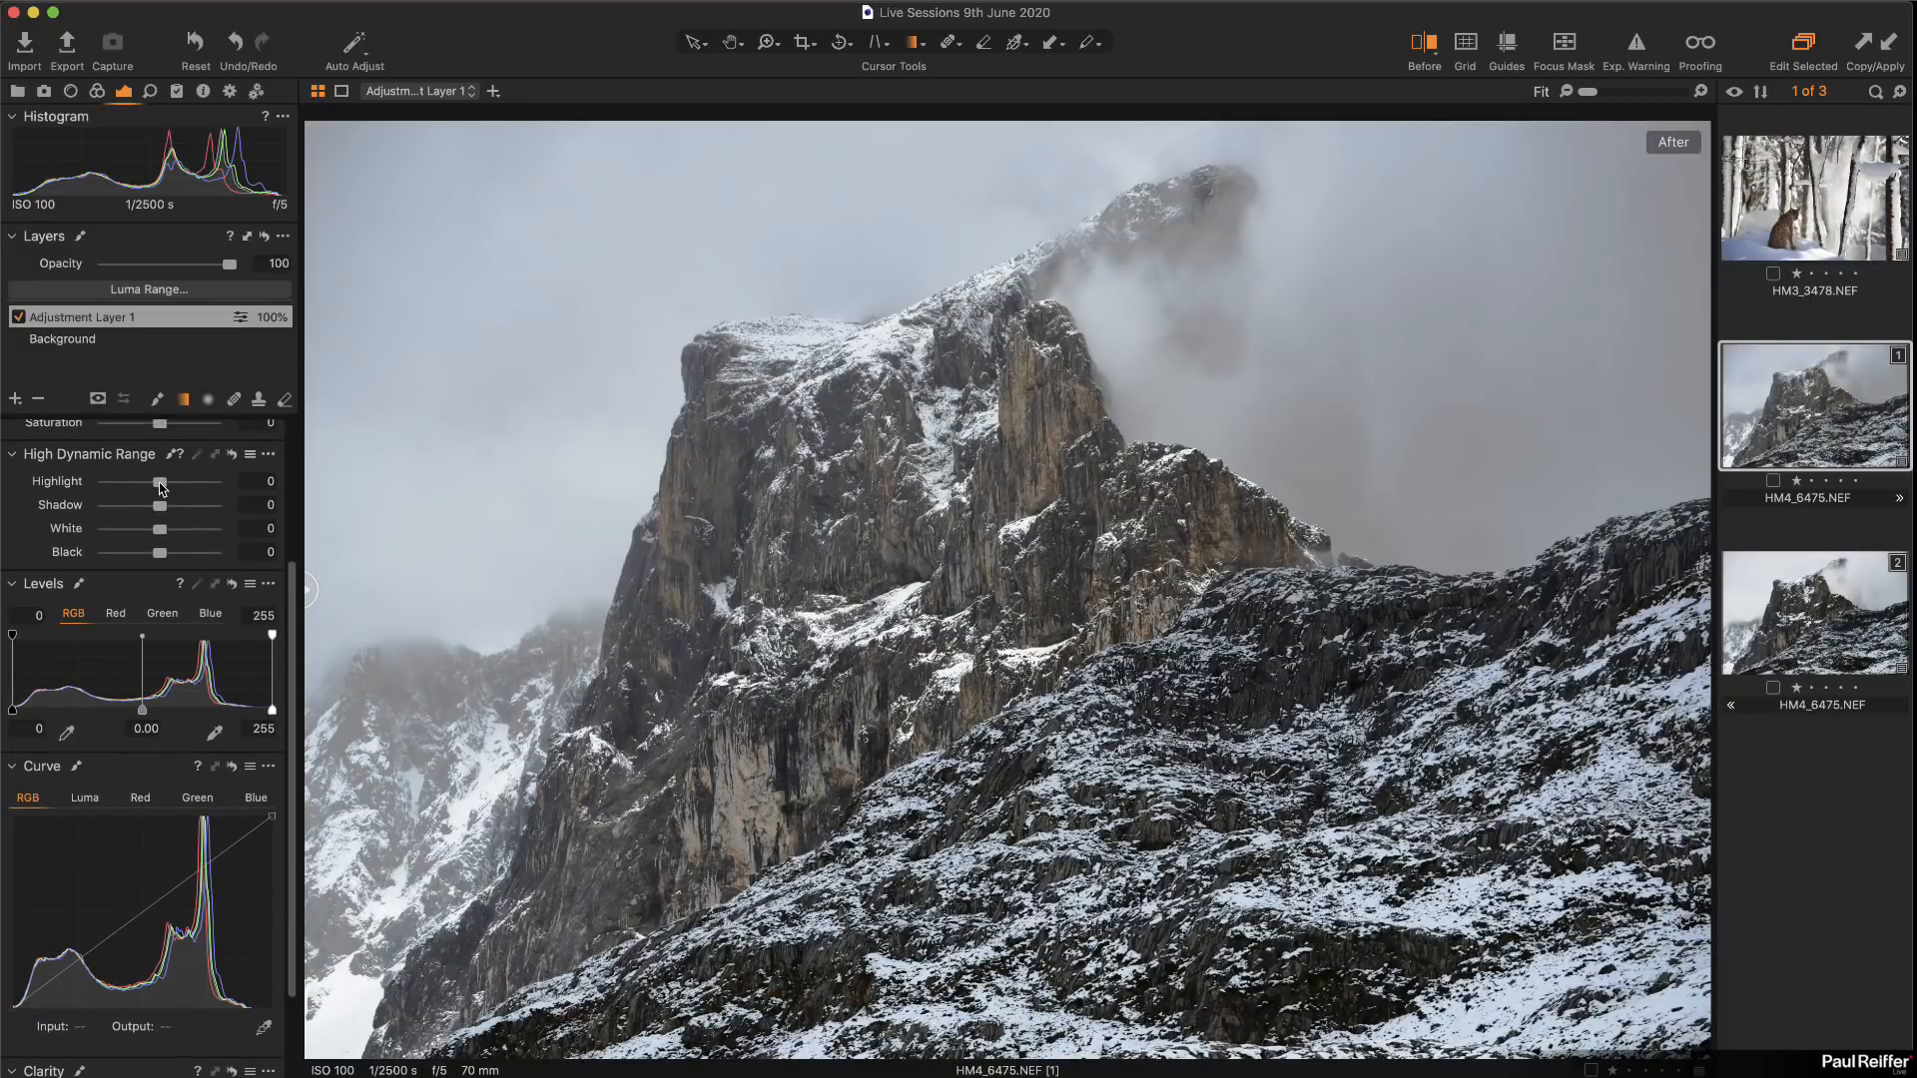
left_click_drag(158, 511, 148, 510)
scroll(174, 756, "down", 3)
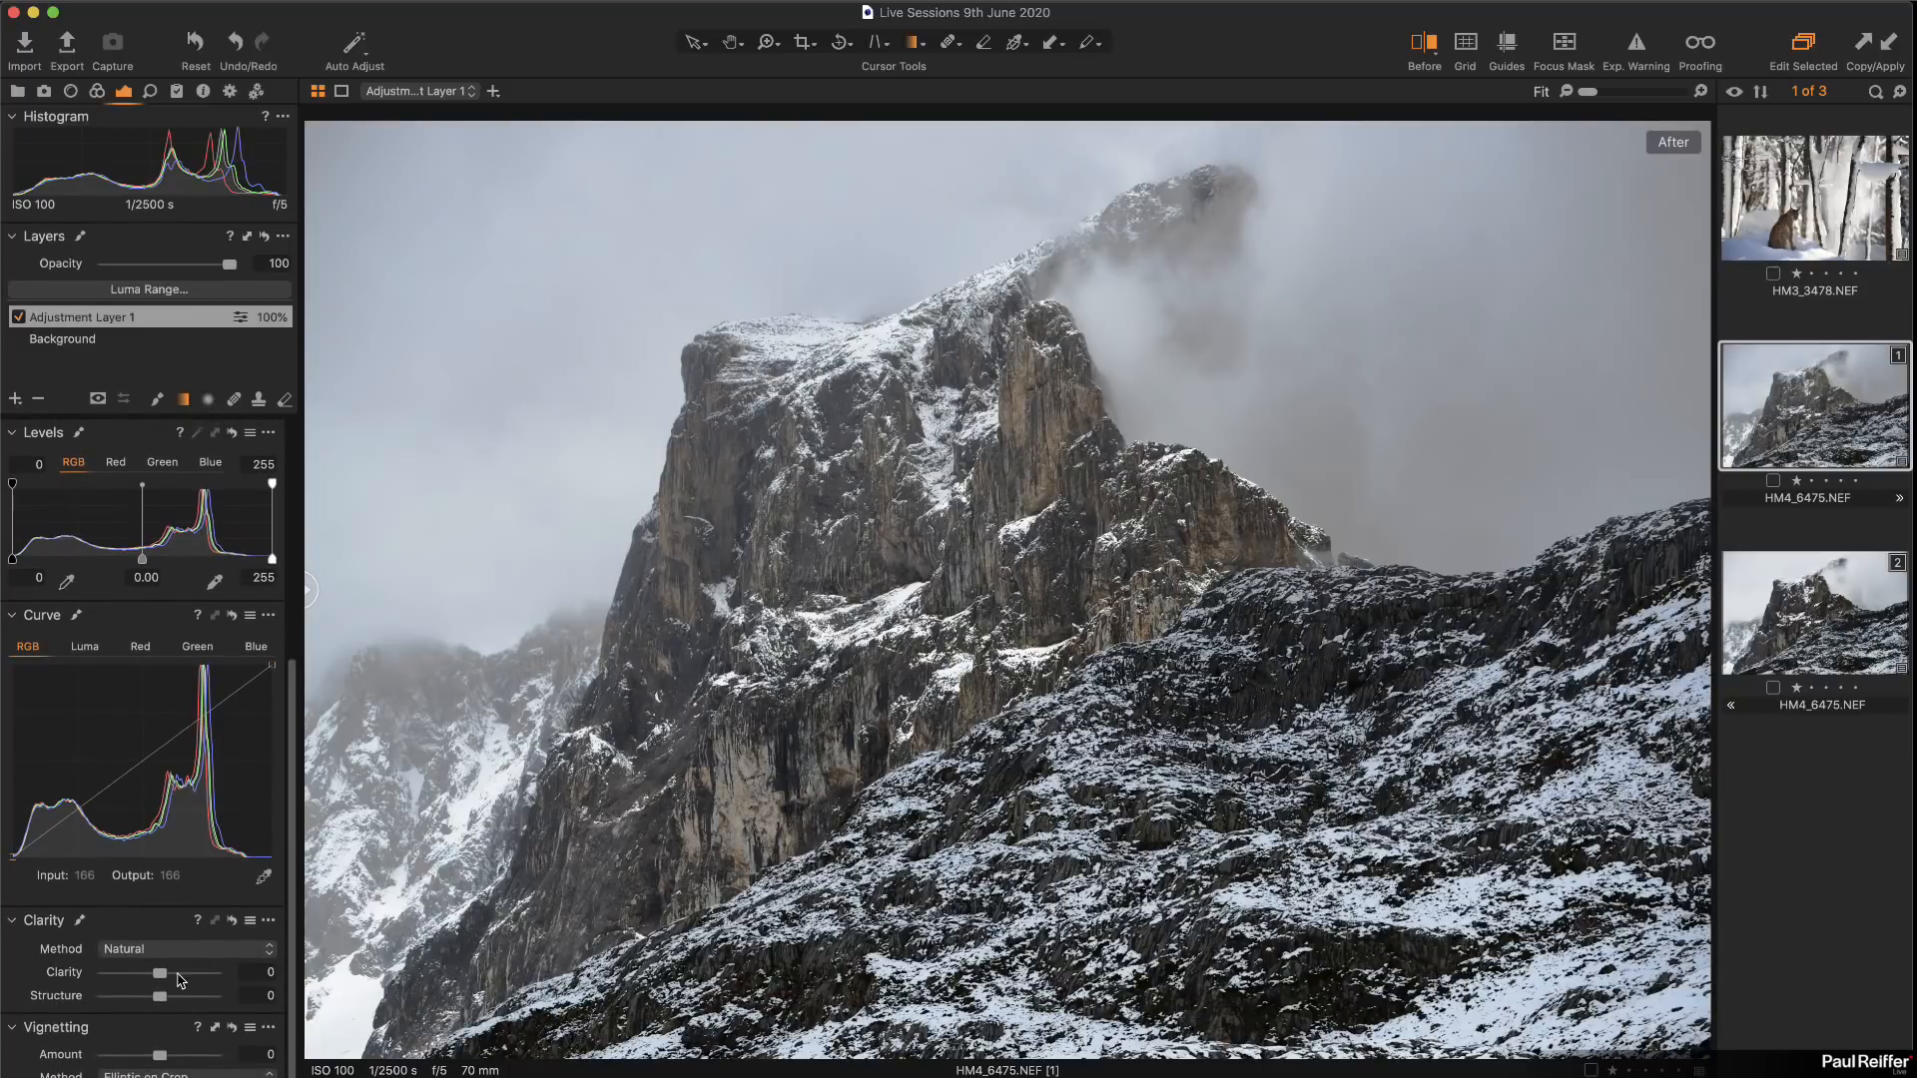
left_click_drag(162, 974, 171, 976)
Step: Add an unadjusted variant of the mountain photo as the first variant and compare it side by side with the gradient-edited one
right_click(1837, 378)
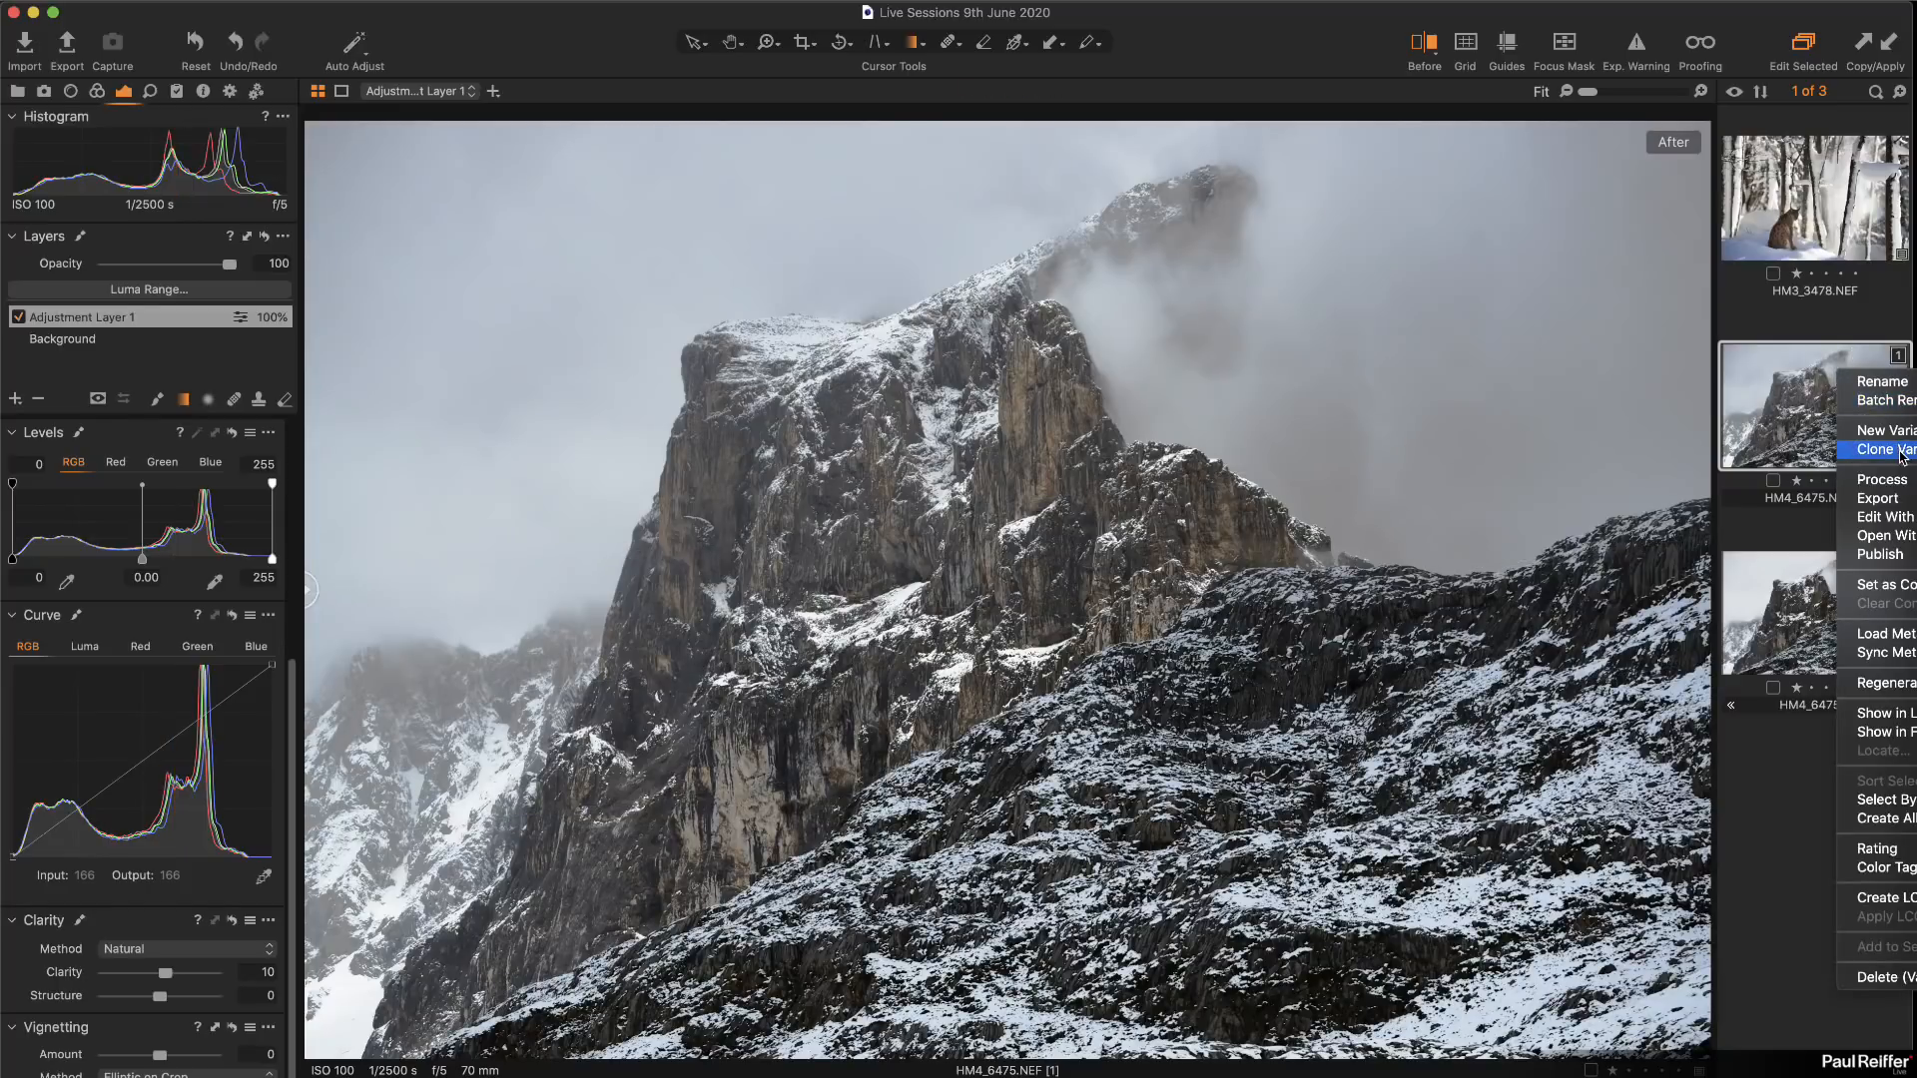
left_click(1849, 451)
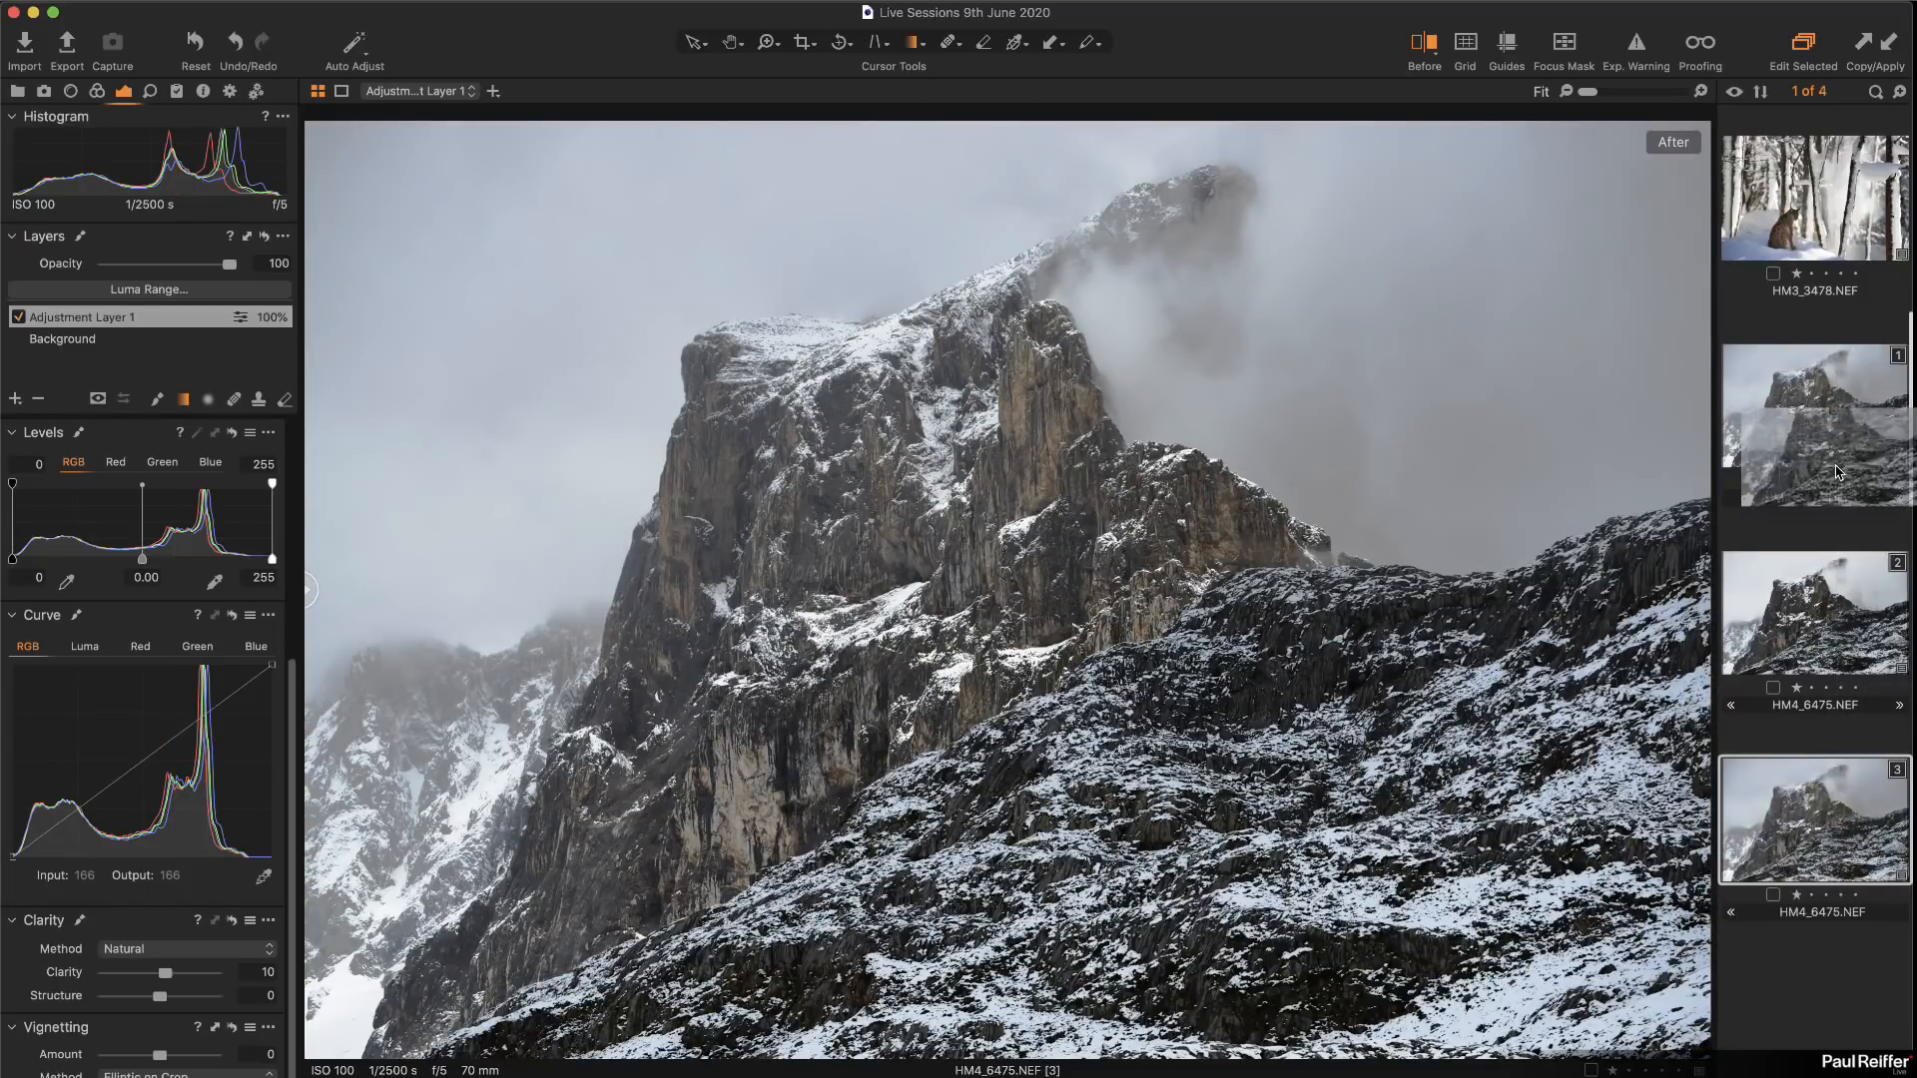
left_click(1795, 358)
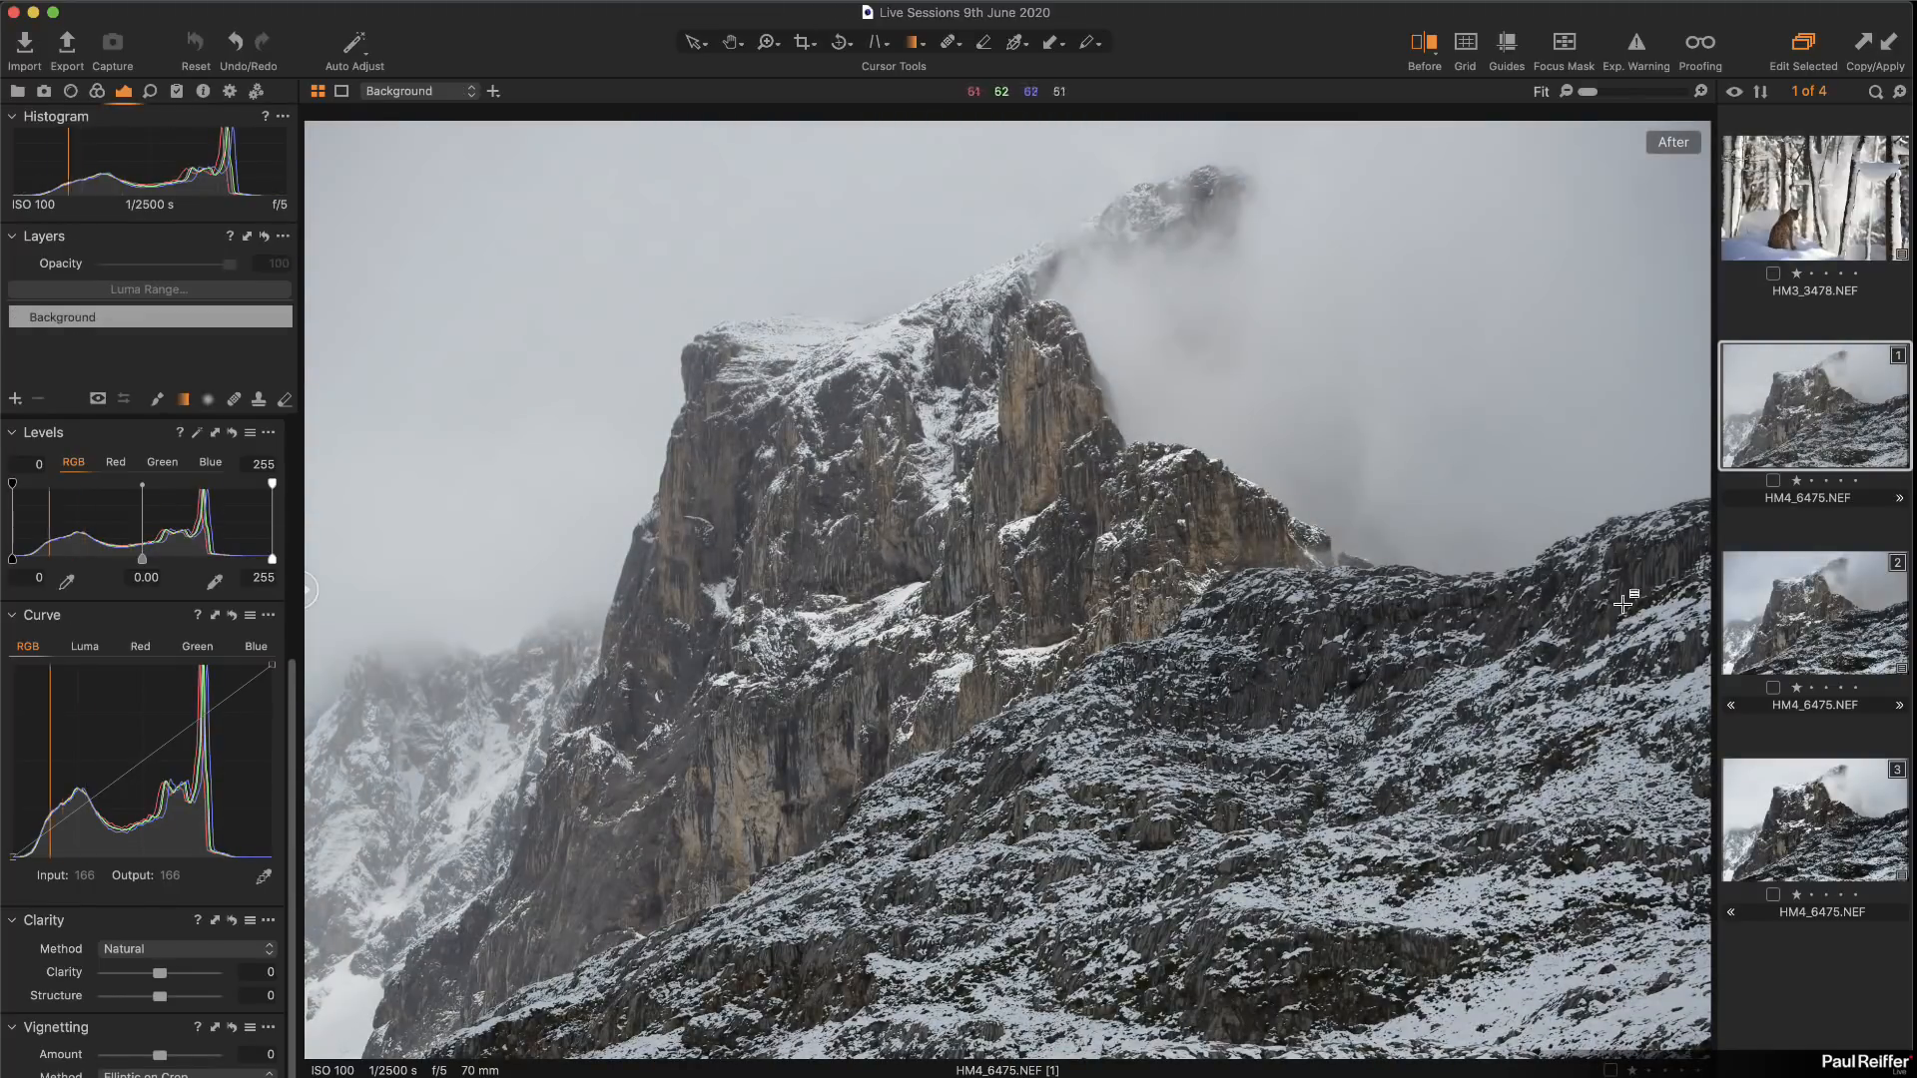
left_click(1790, 618, "shift")
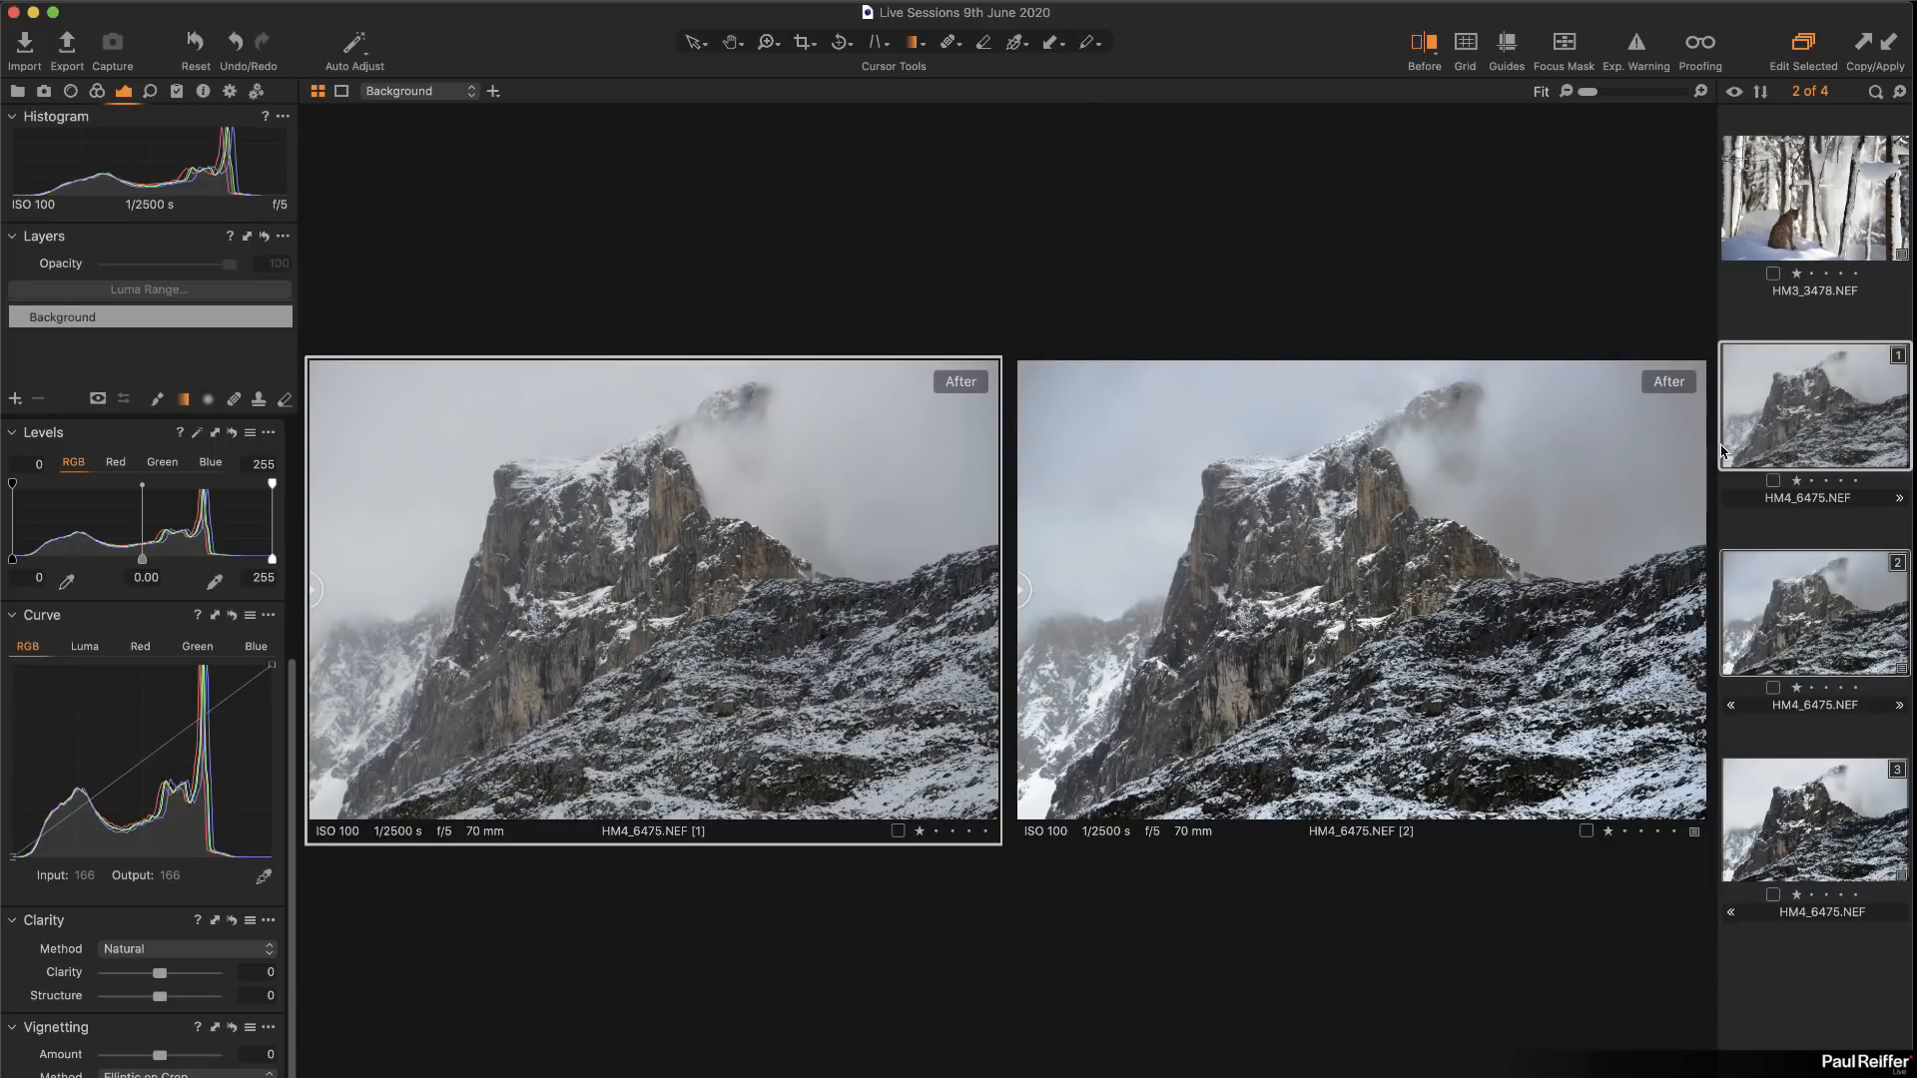
left_click(1772, 530)
Step: Show the gradient-edited mountain variant alone with its Background layer selected and compare before and after with the split divider
left_click(1777, 597)
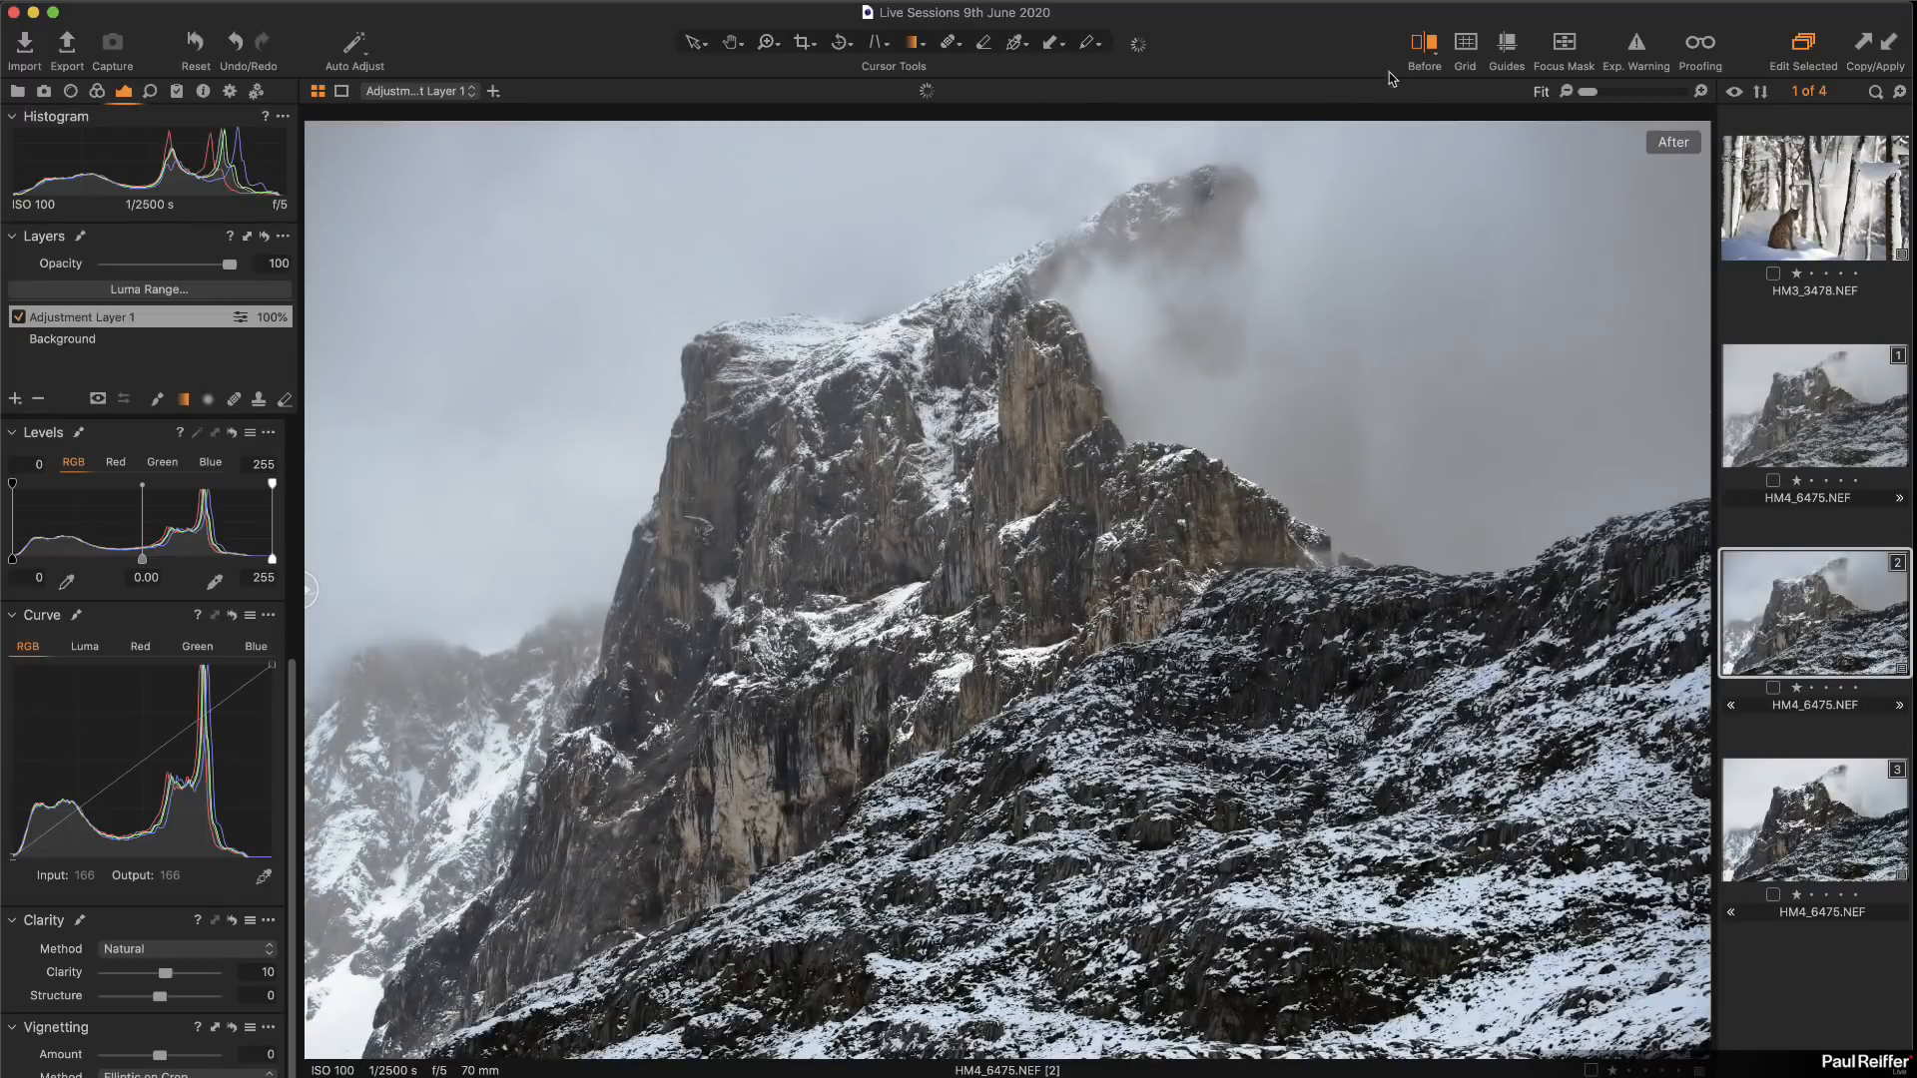
left_click(99, 342)
key("y")
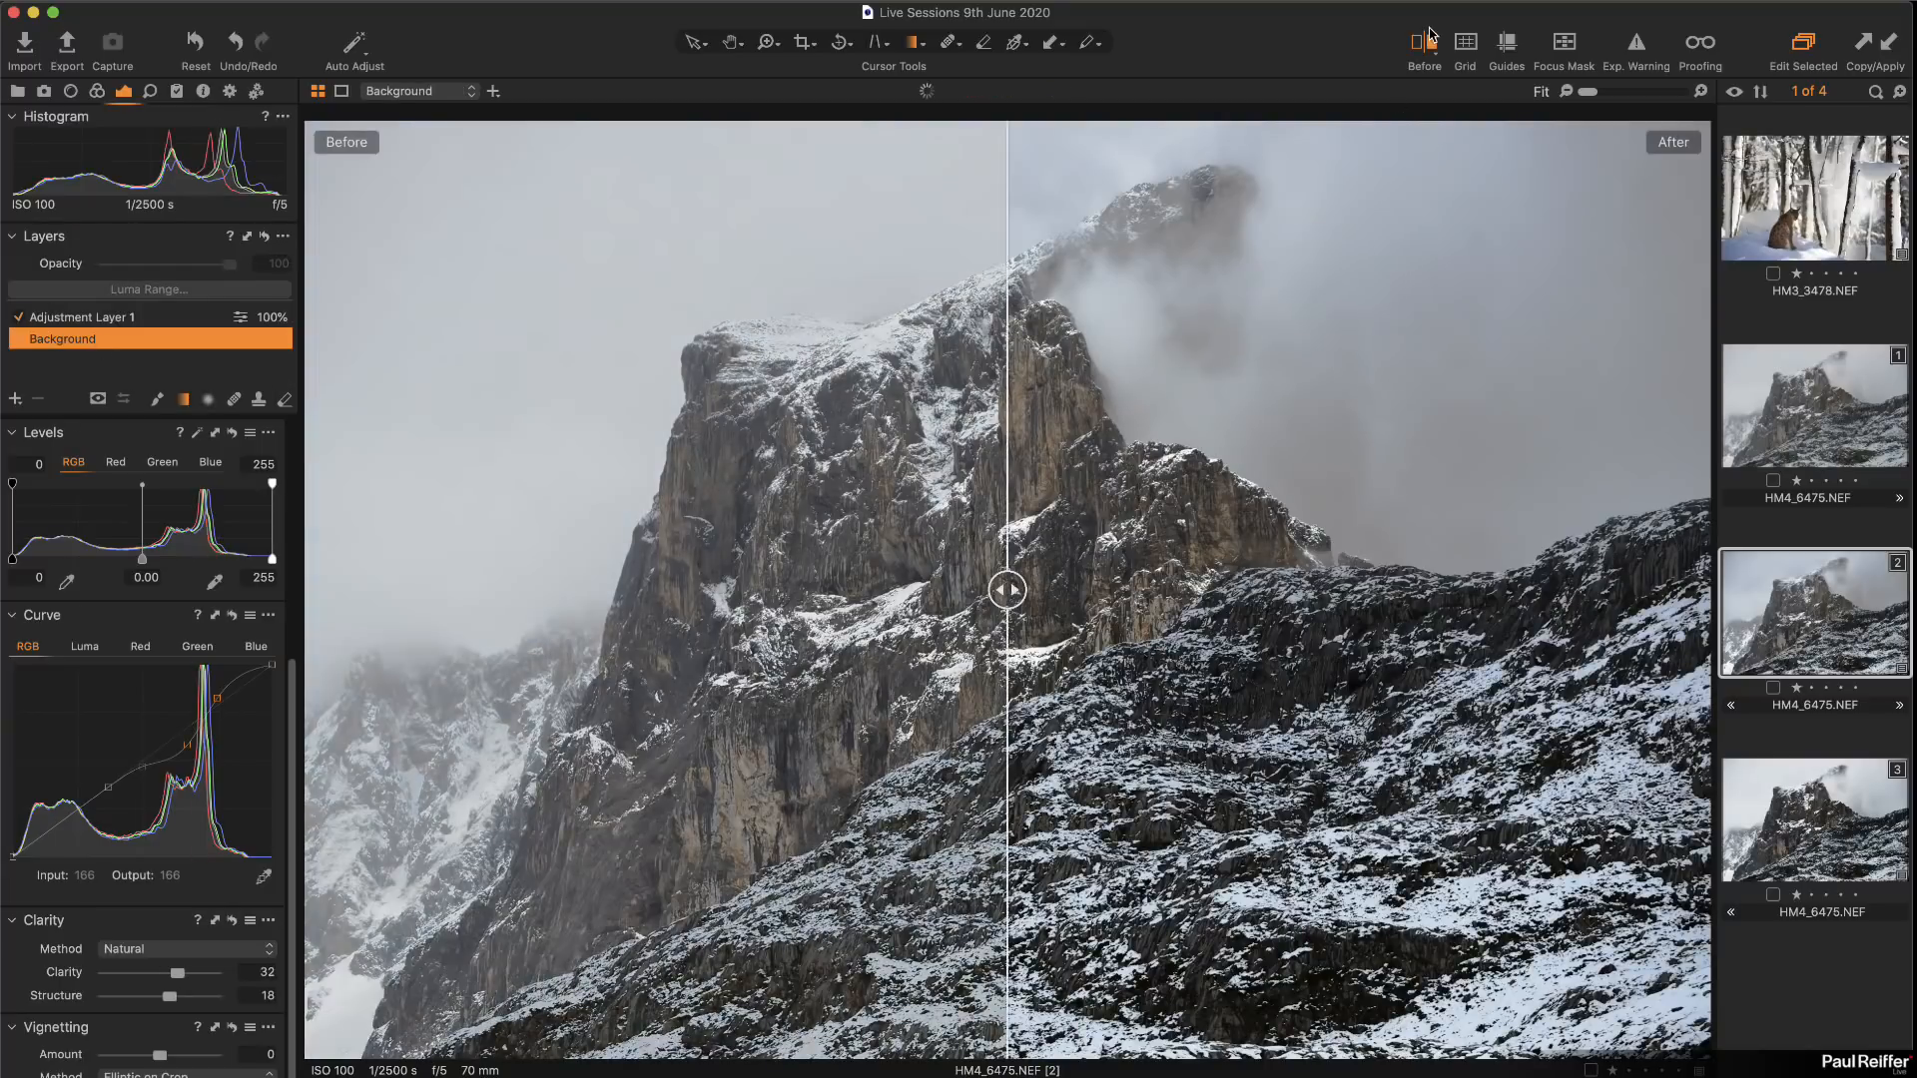
left_click_drag(1007, 590, 307, 590)
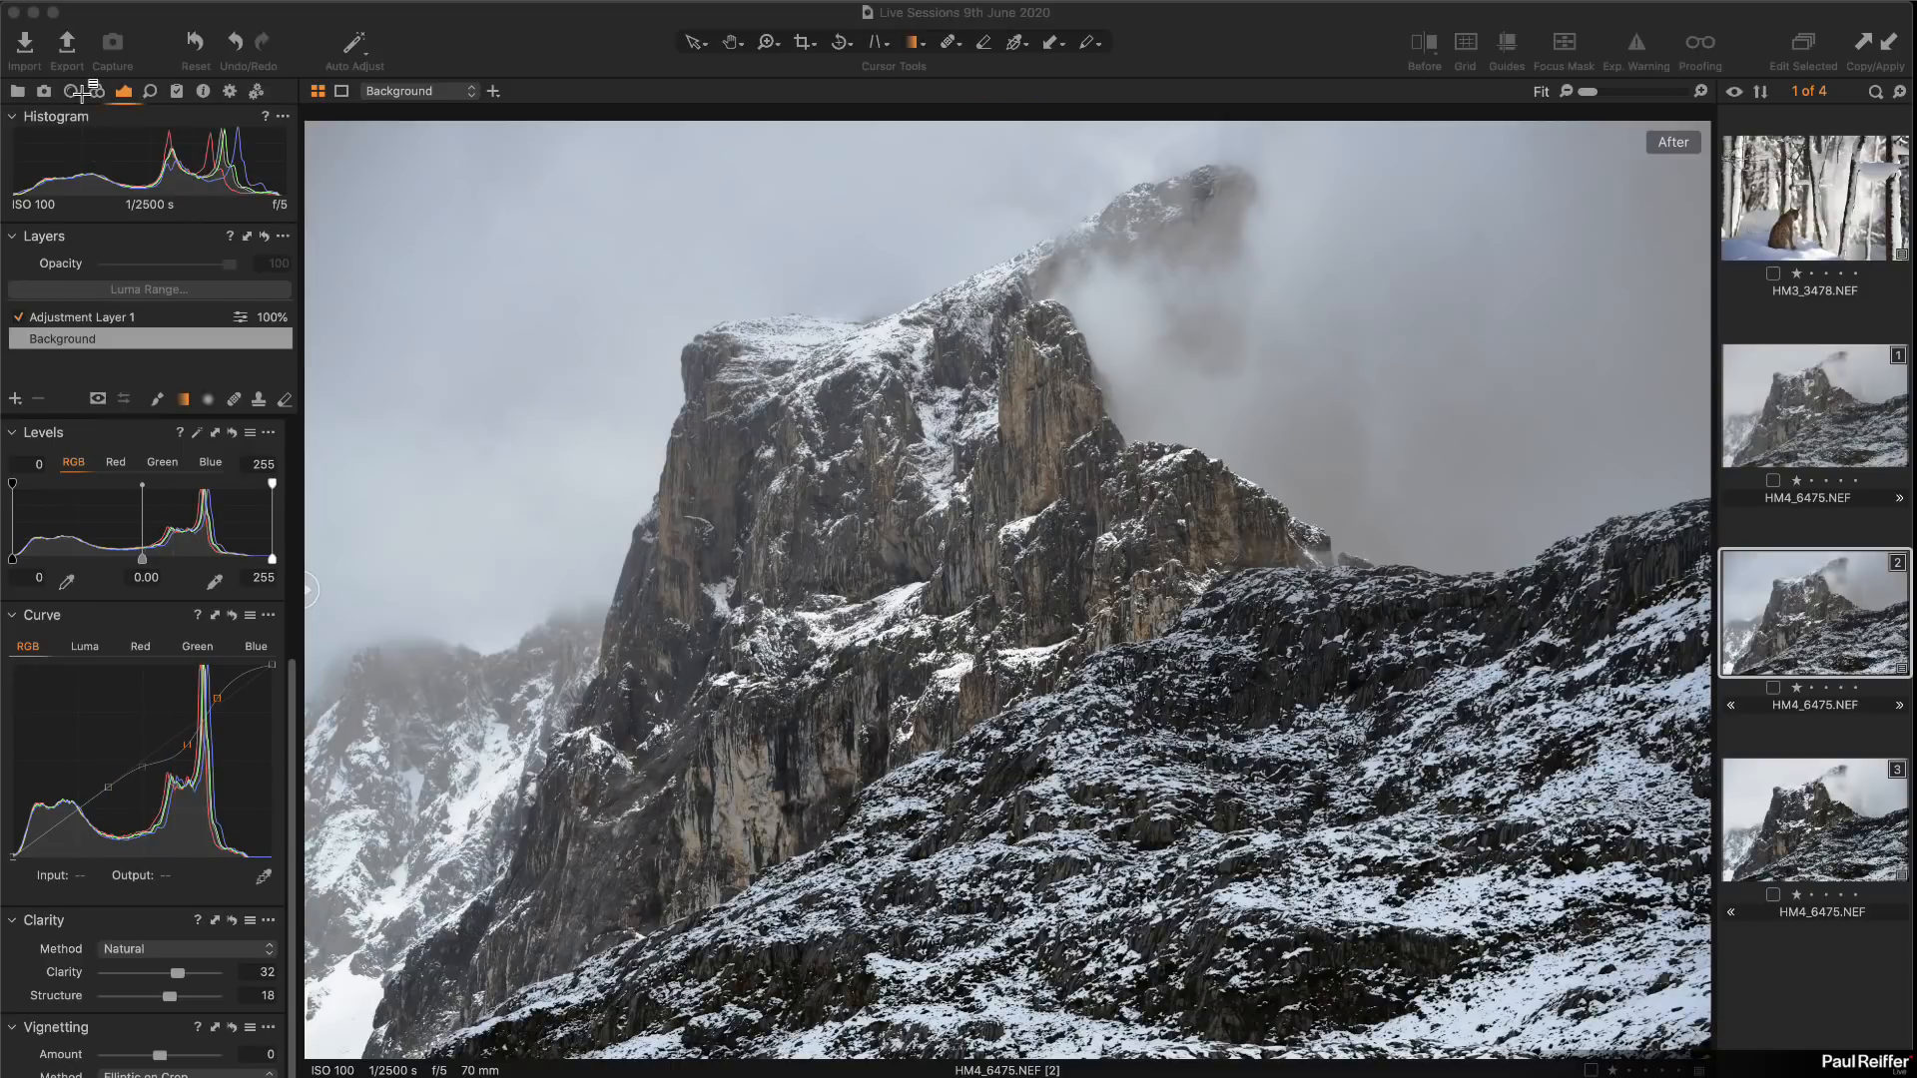
Step: Open the collection holding the lake photo AEG00007.ARW and show its exposure adjustment tools
left_click(17, 90)
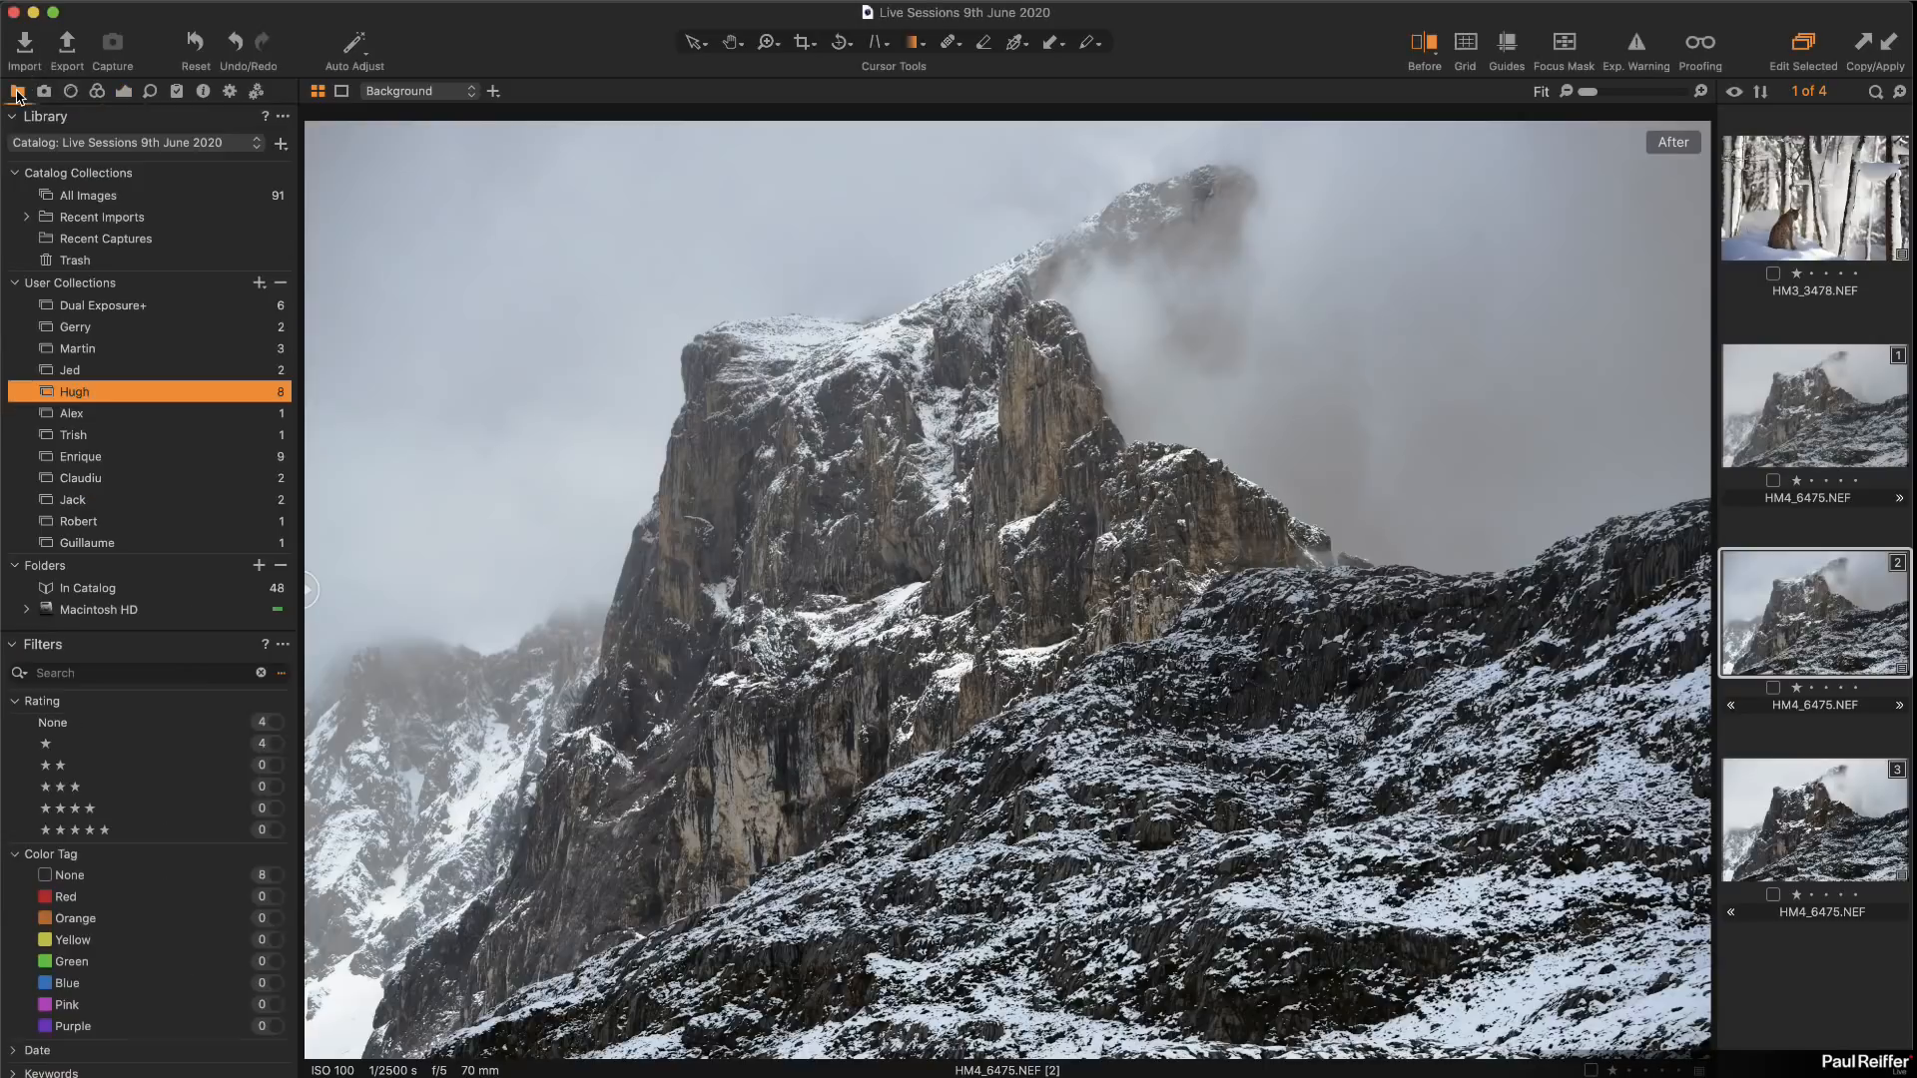
left_click(177, 416)
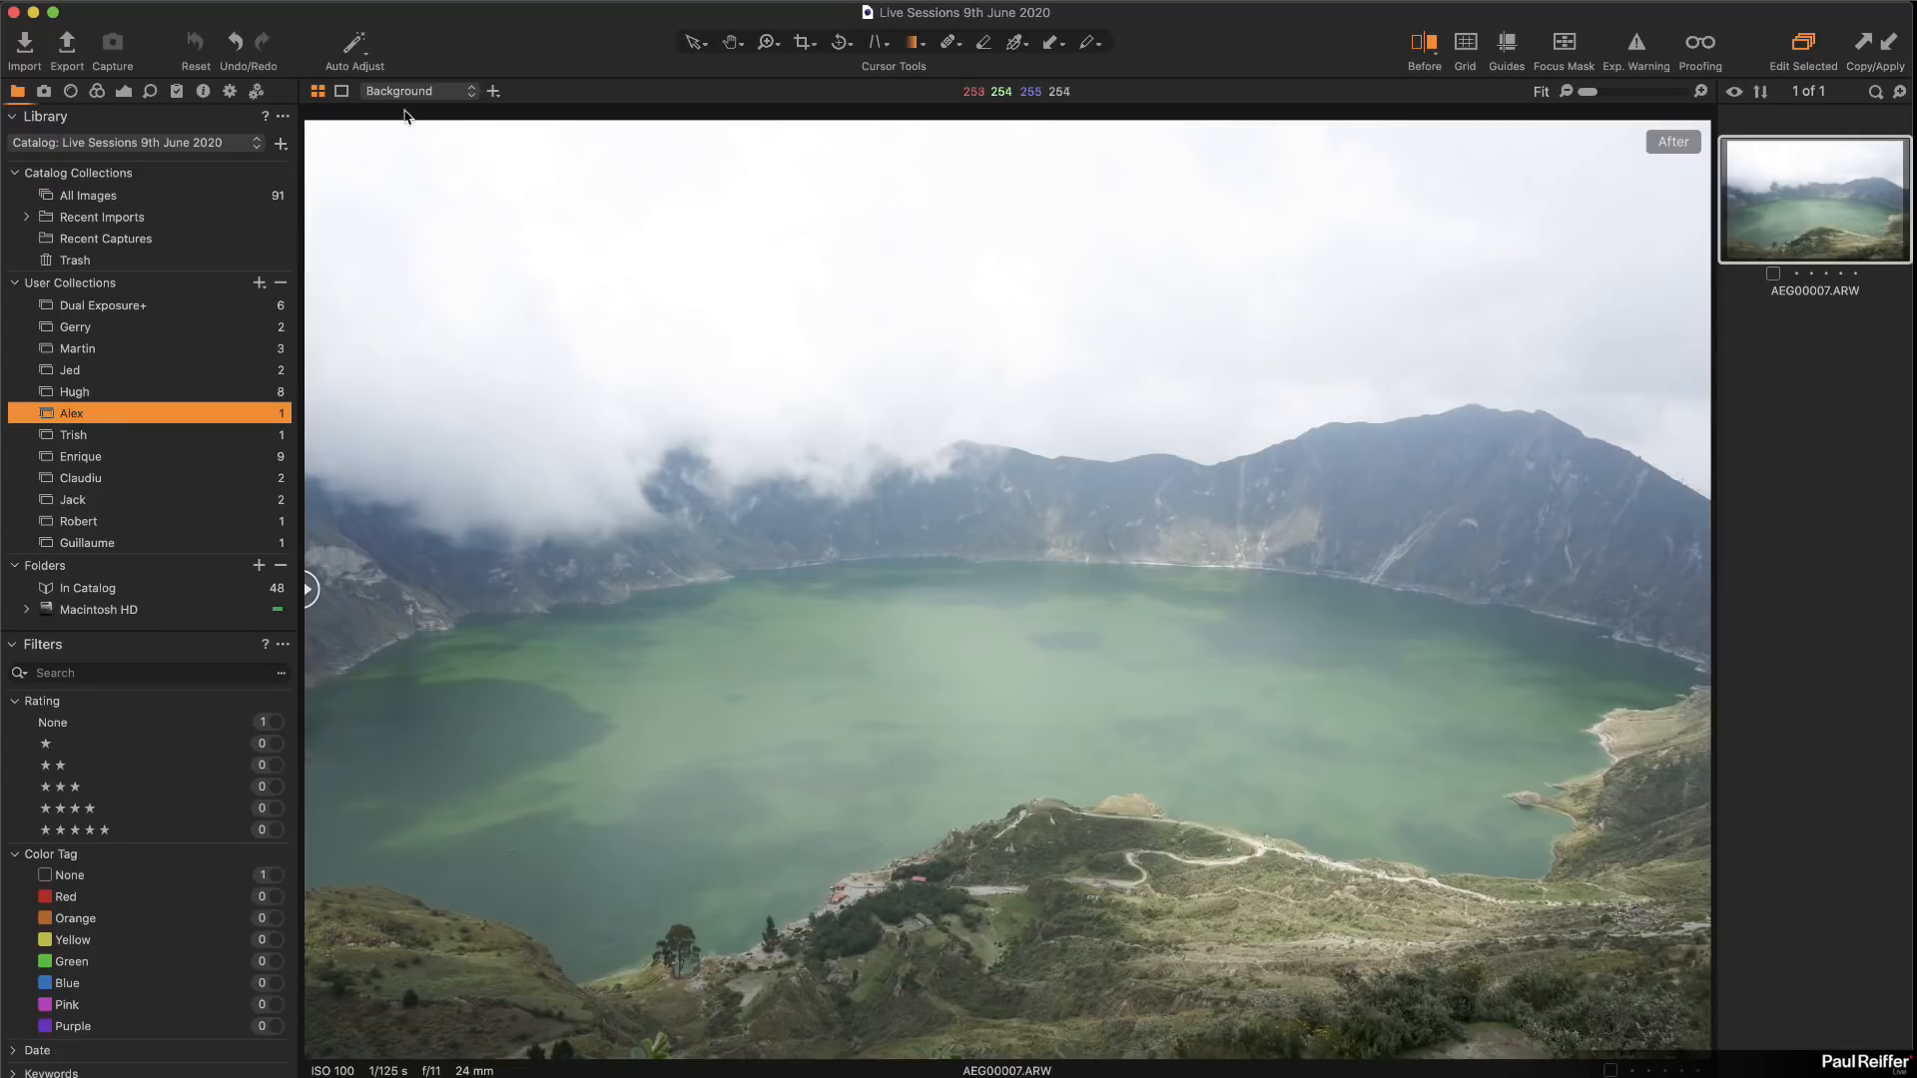
left_click(124, 91)
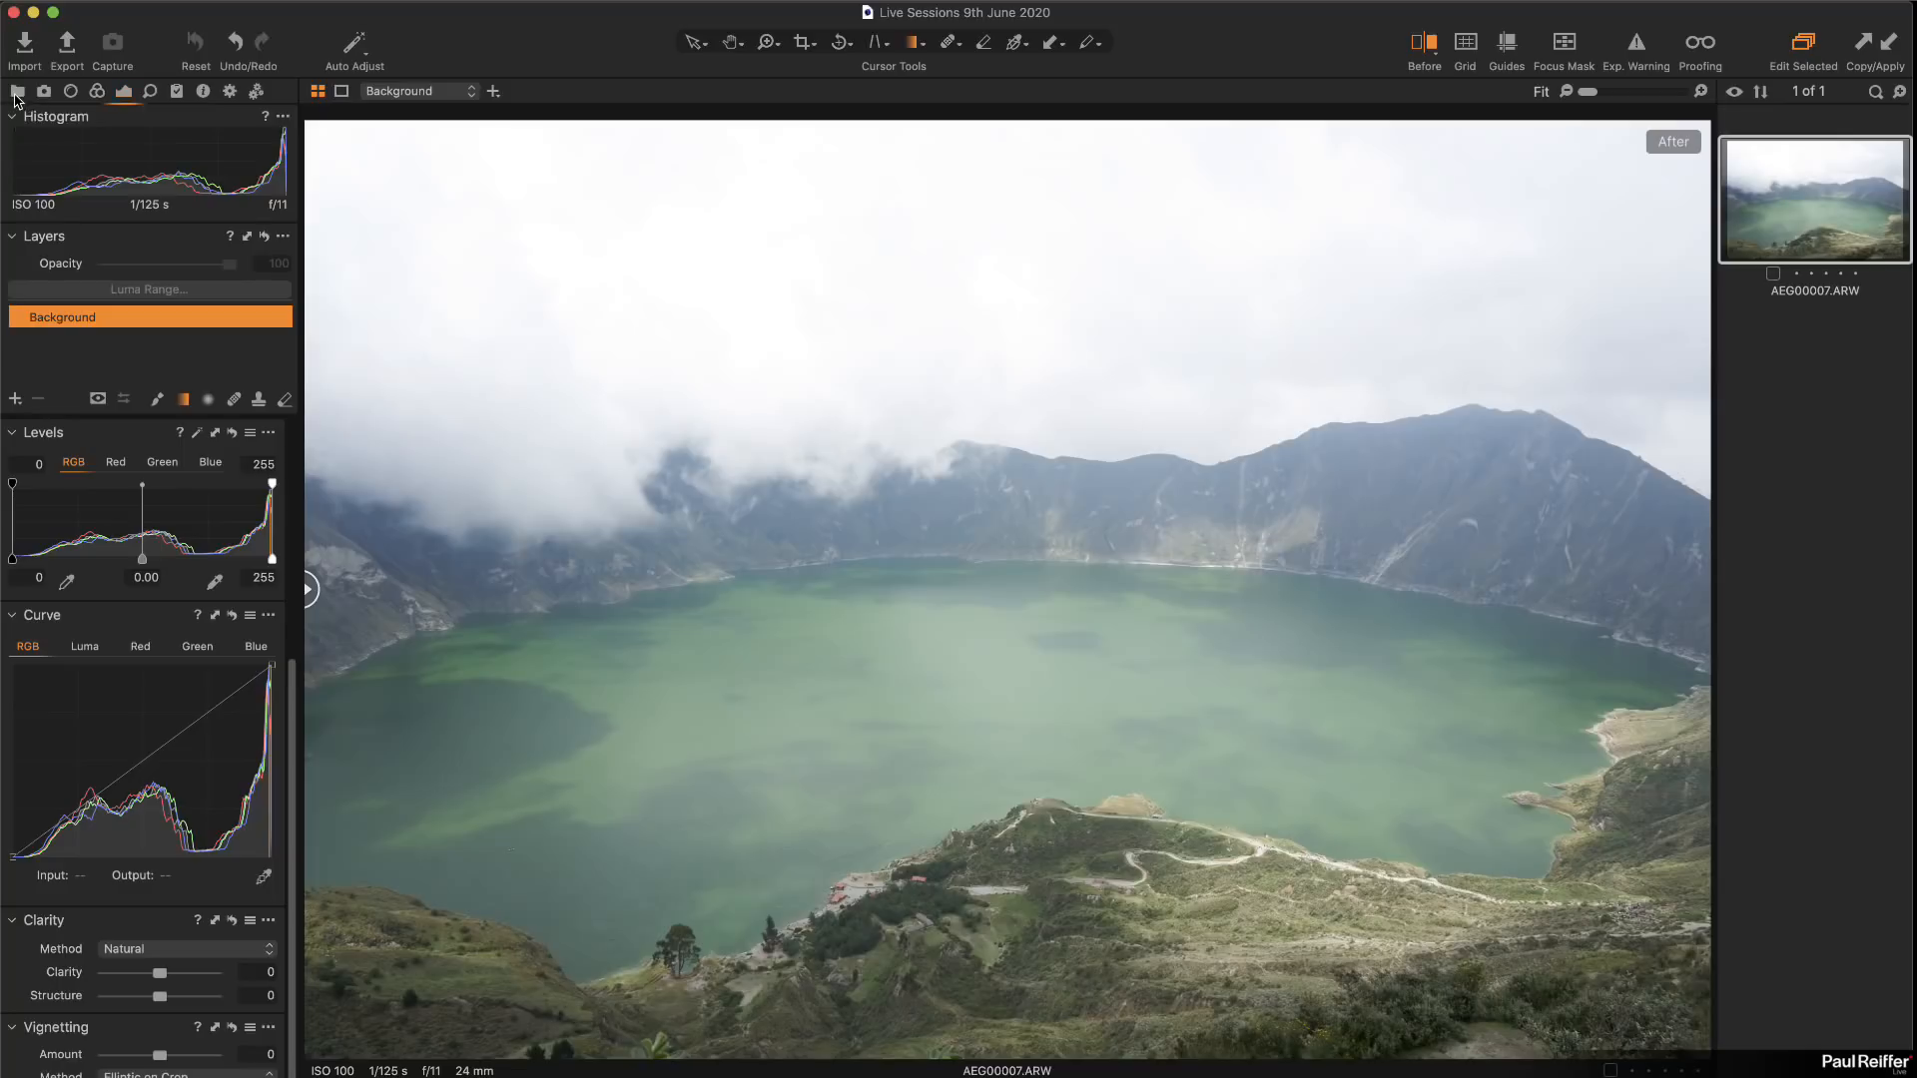
left_click(17, 92)
left_click(125, 92)
Step: Auto adjust the lake photo's white balance, exposure, contrast and brightness, high dynamic range and levels, and review the slider settings
left_click(364, 59)
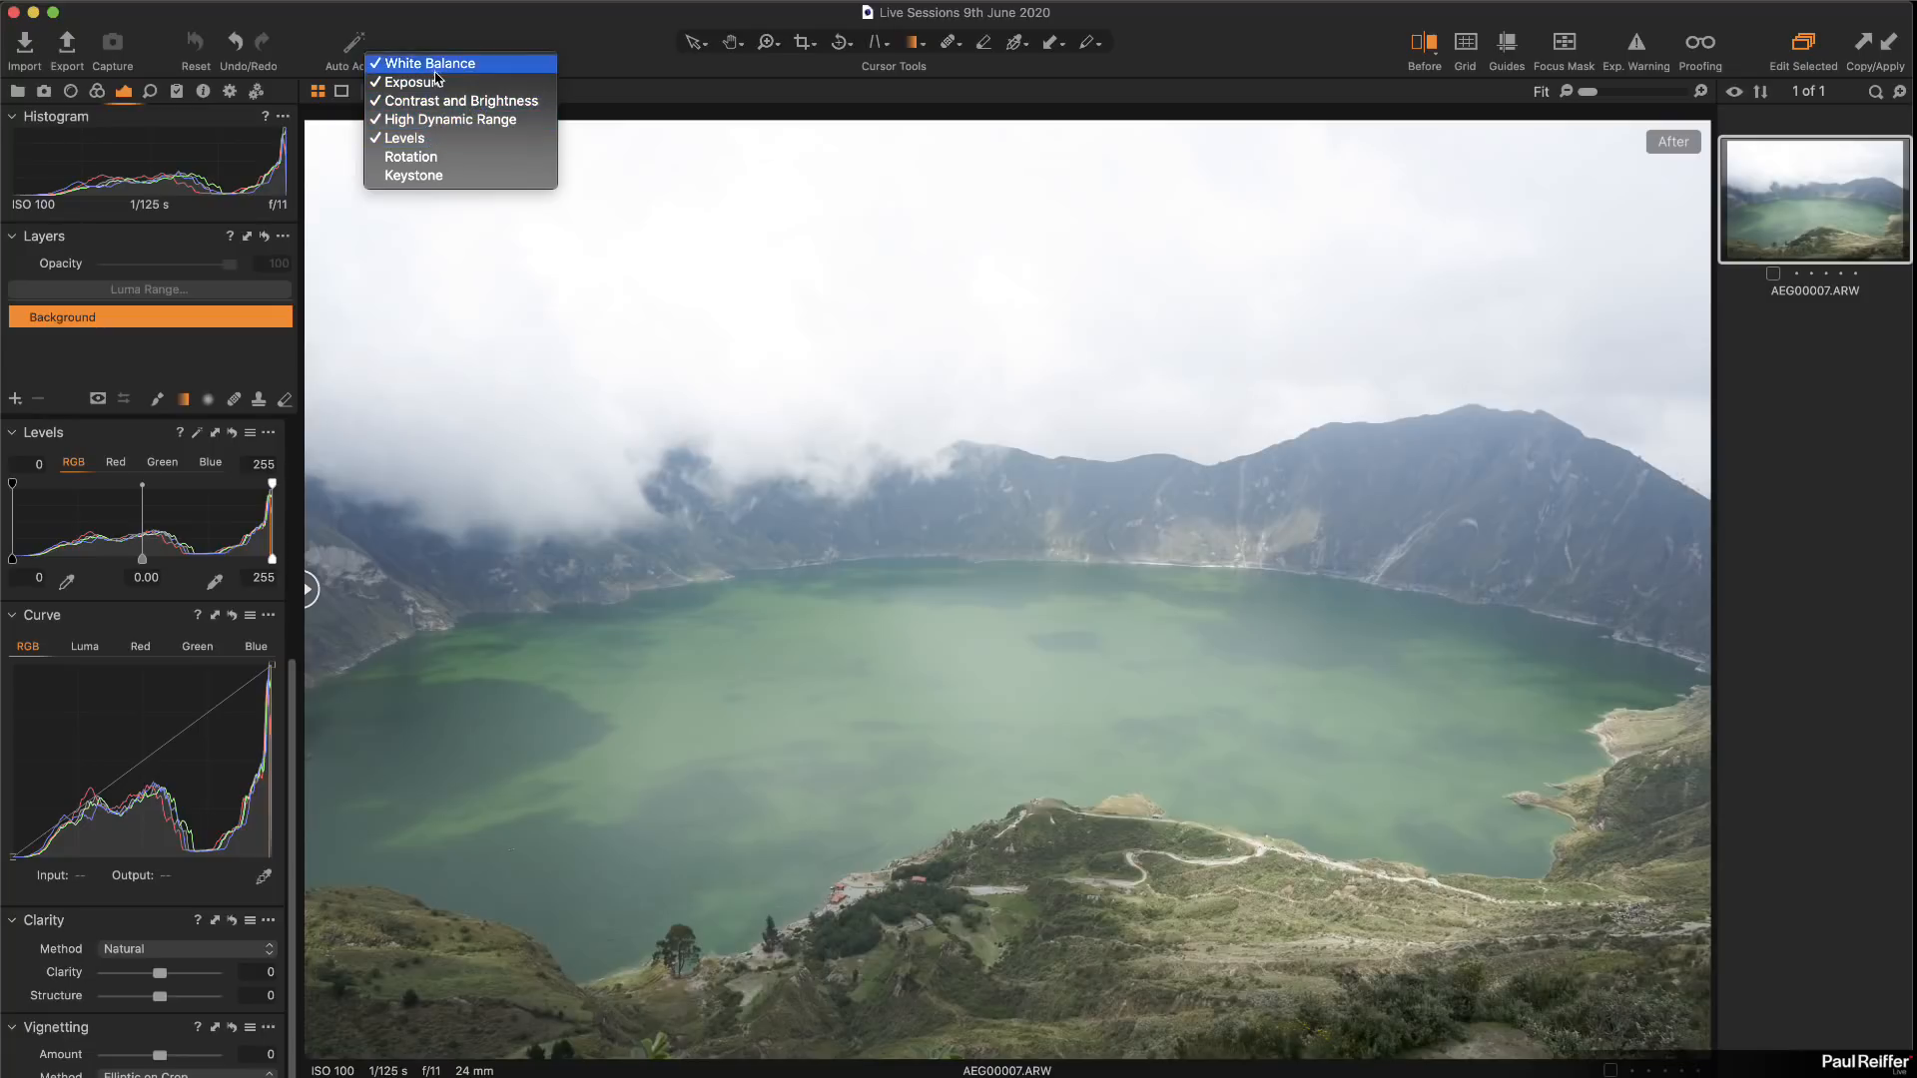
left_click(429, 28)
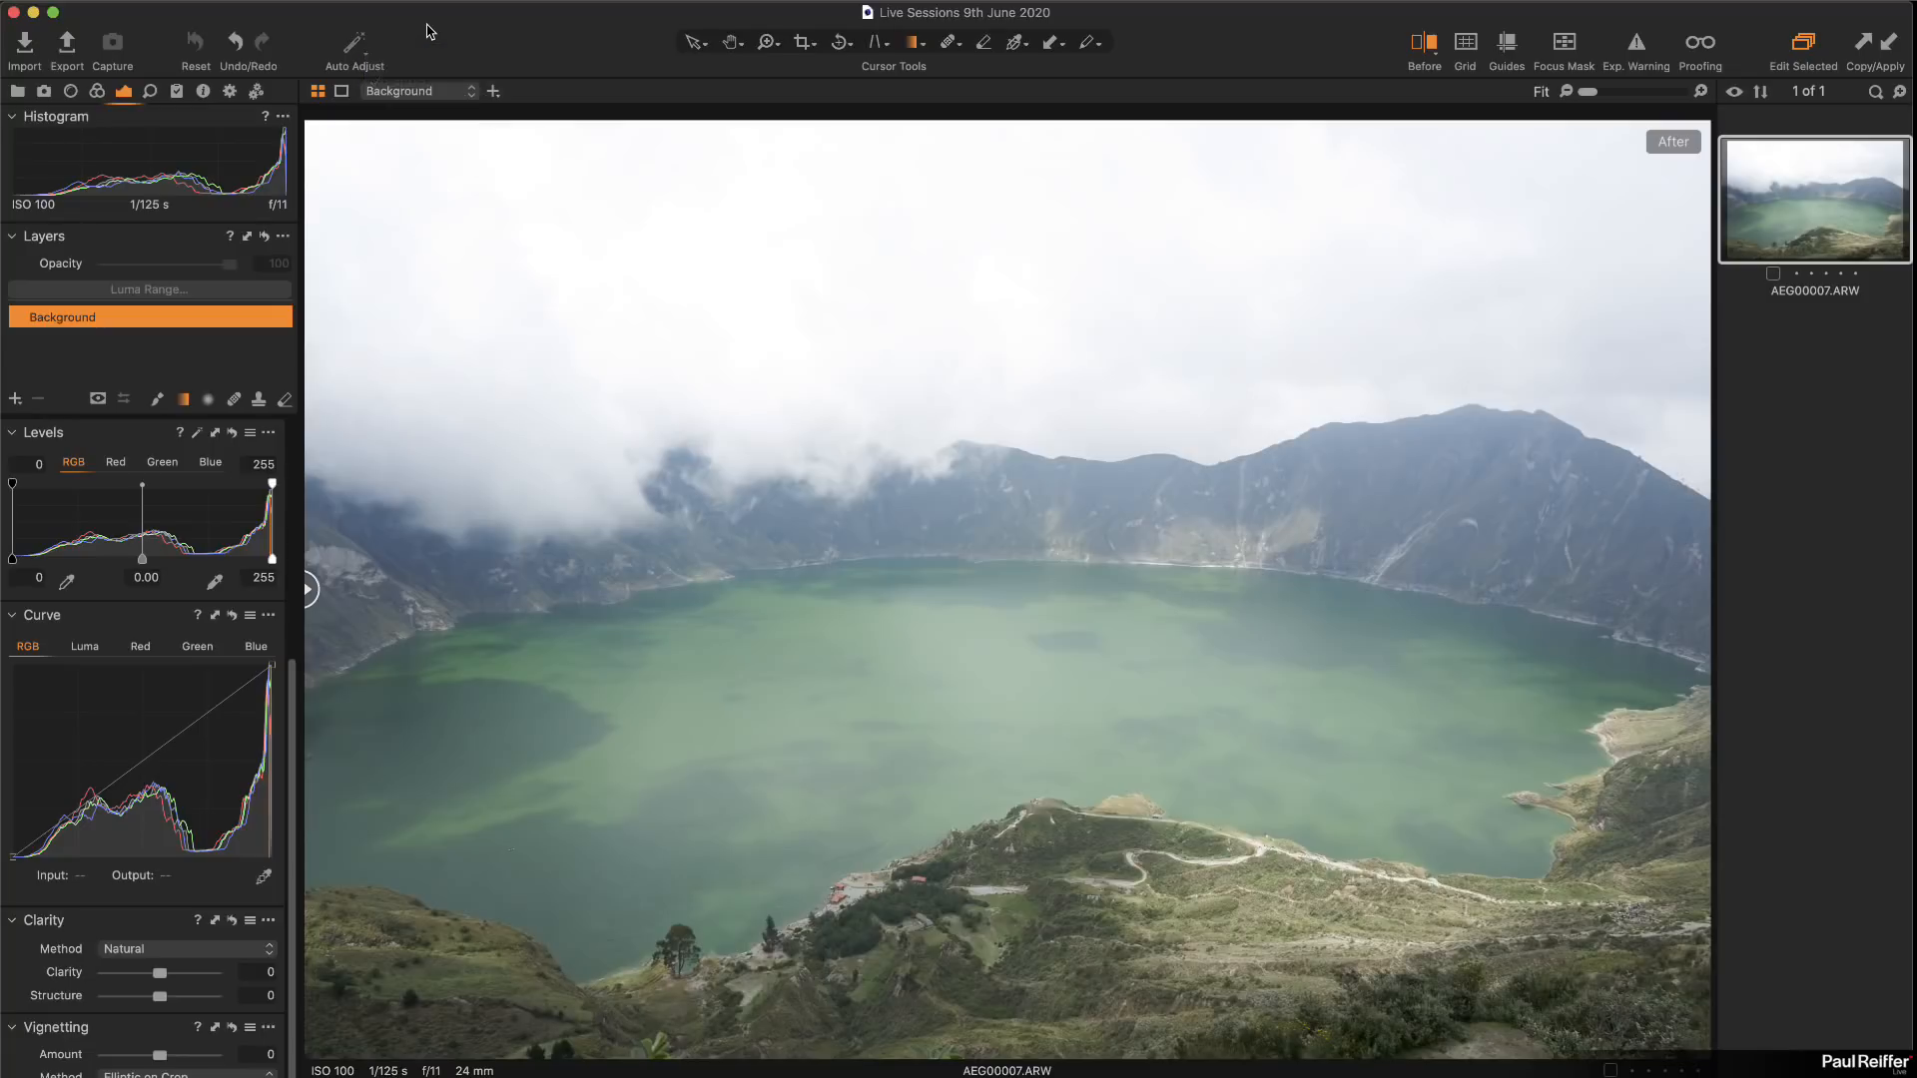
left_click(349, 47)
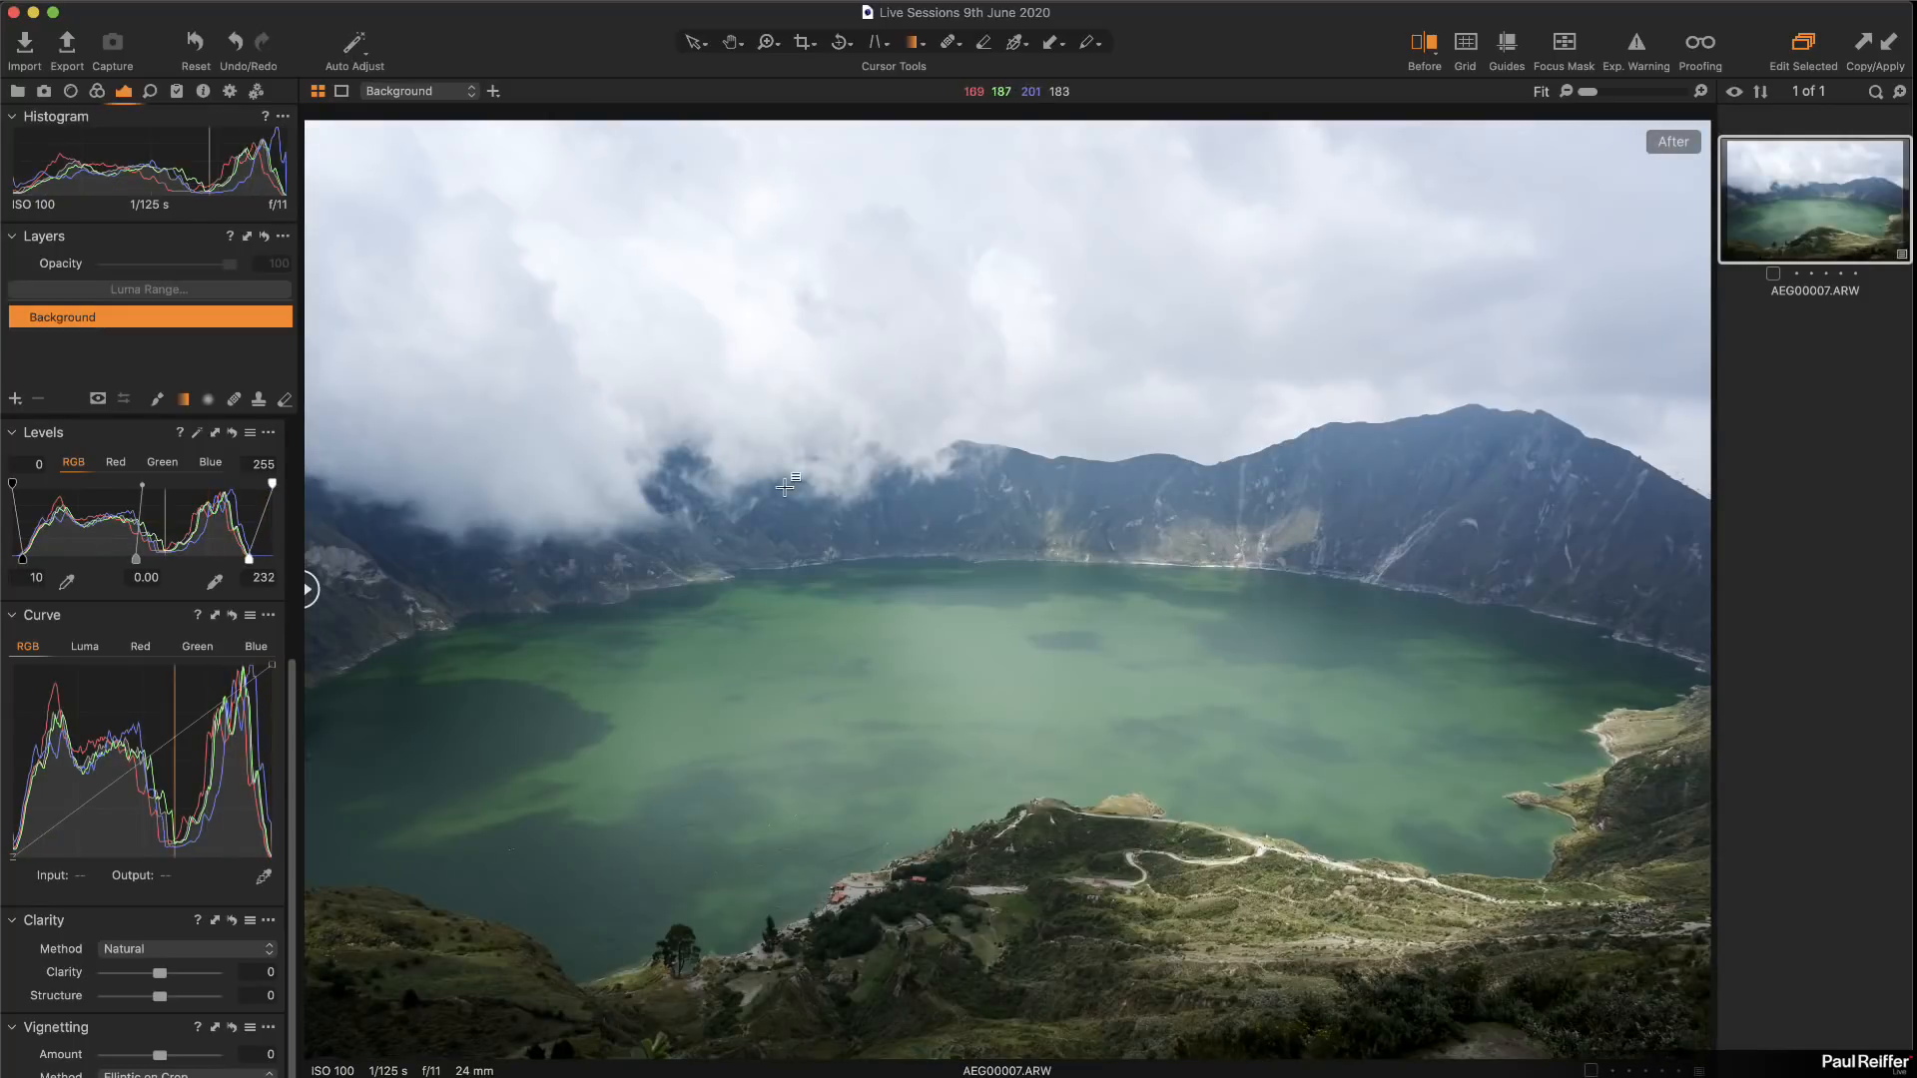
scroll(205, 517, "up", 5)
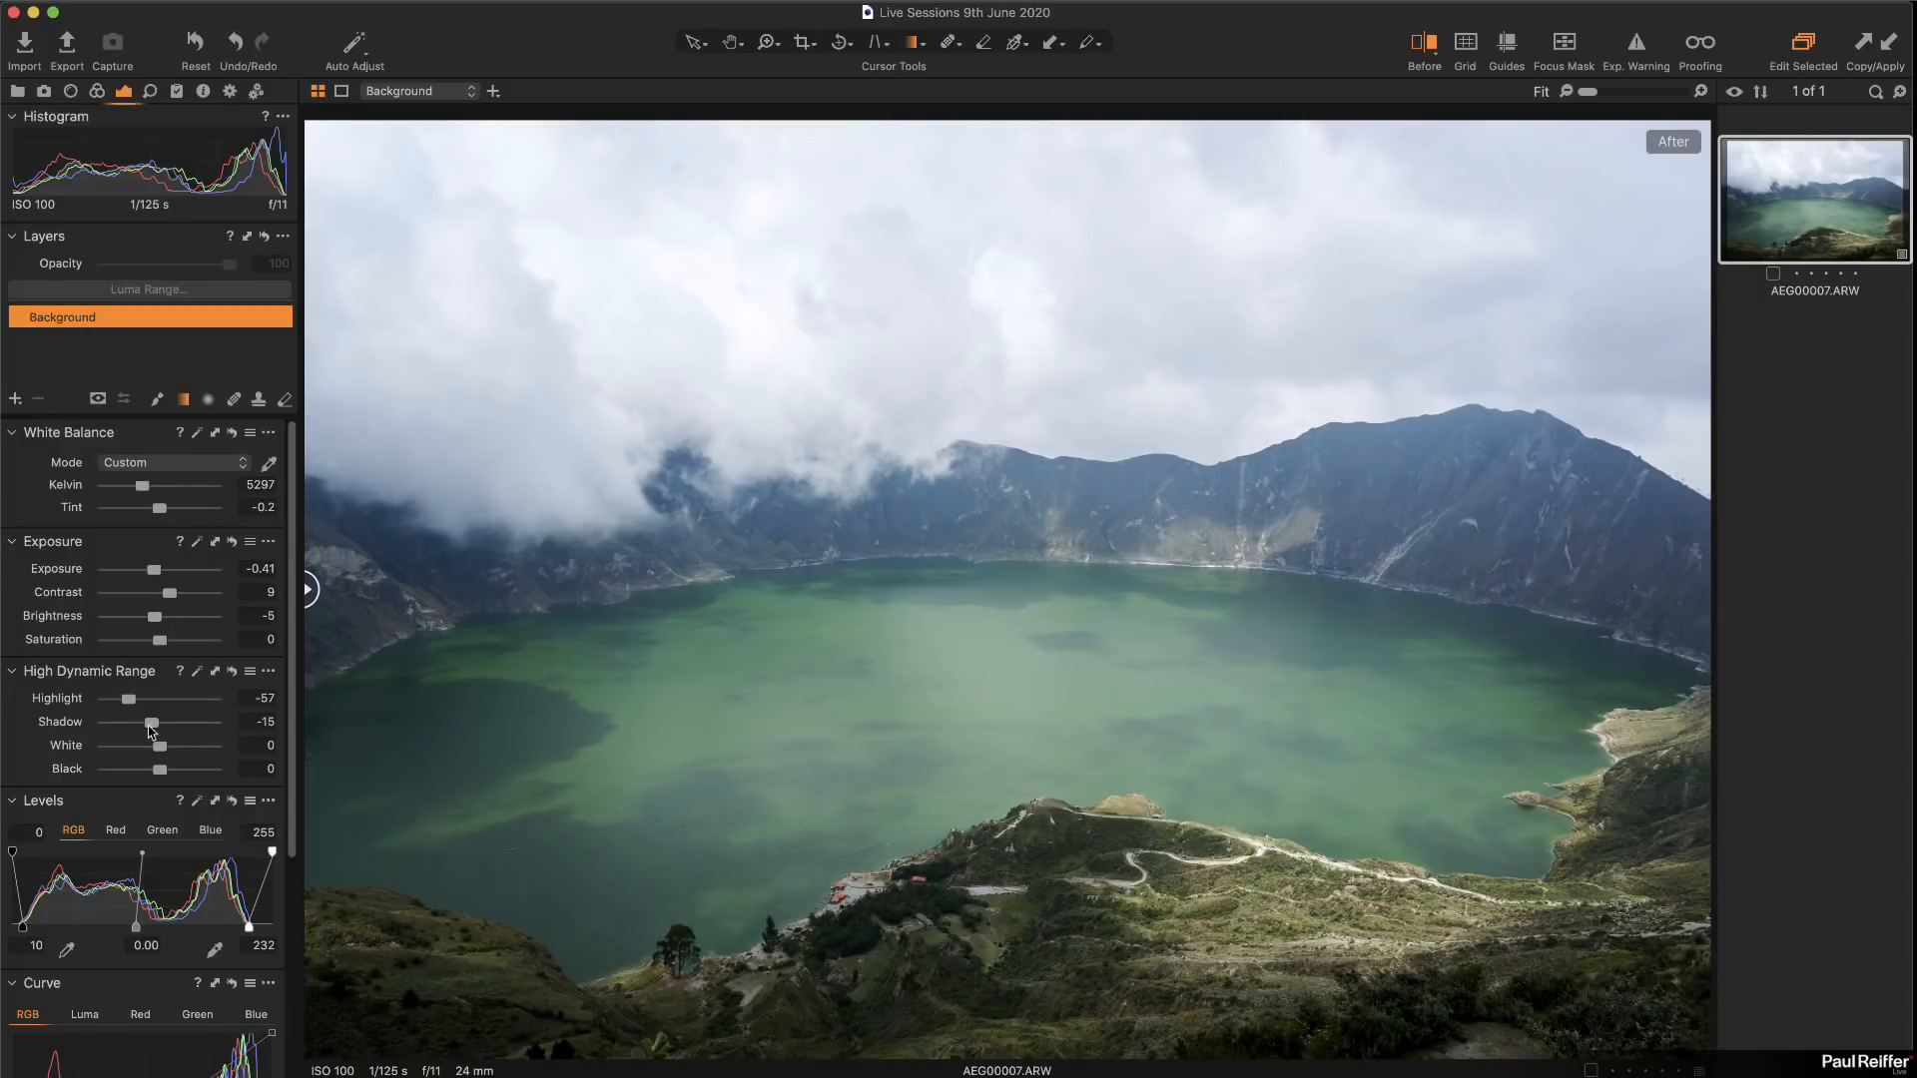
scroll(160, 730, "down", 3)
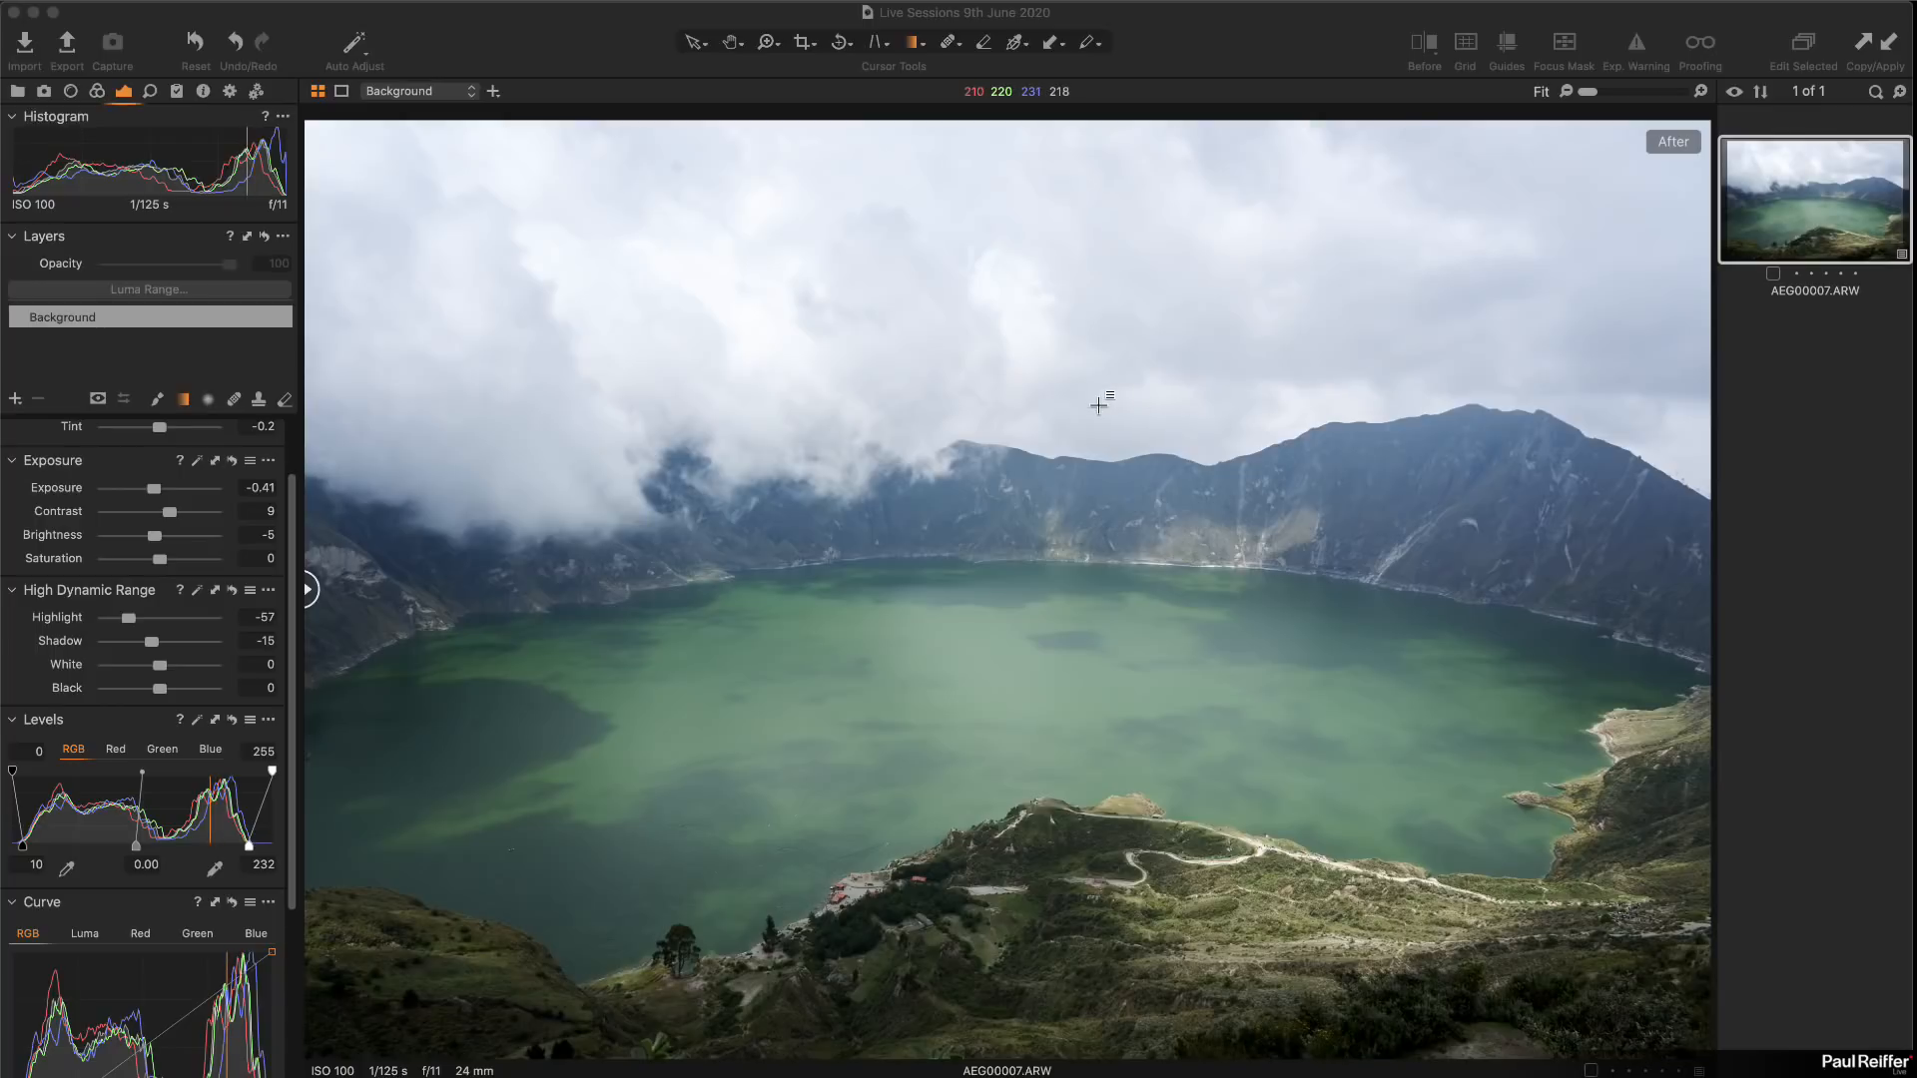
scroll(199, 511, "up", 2)
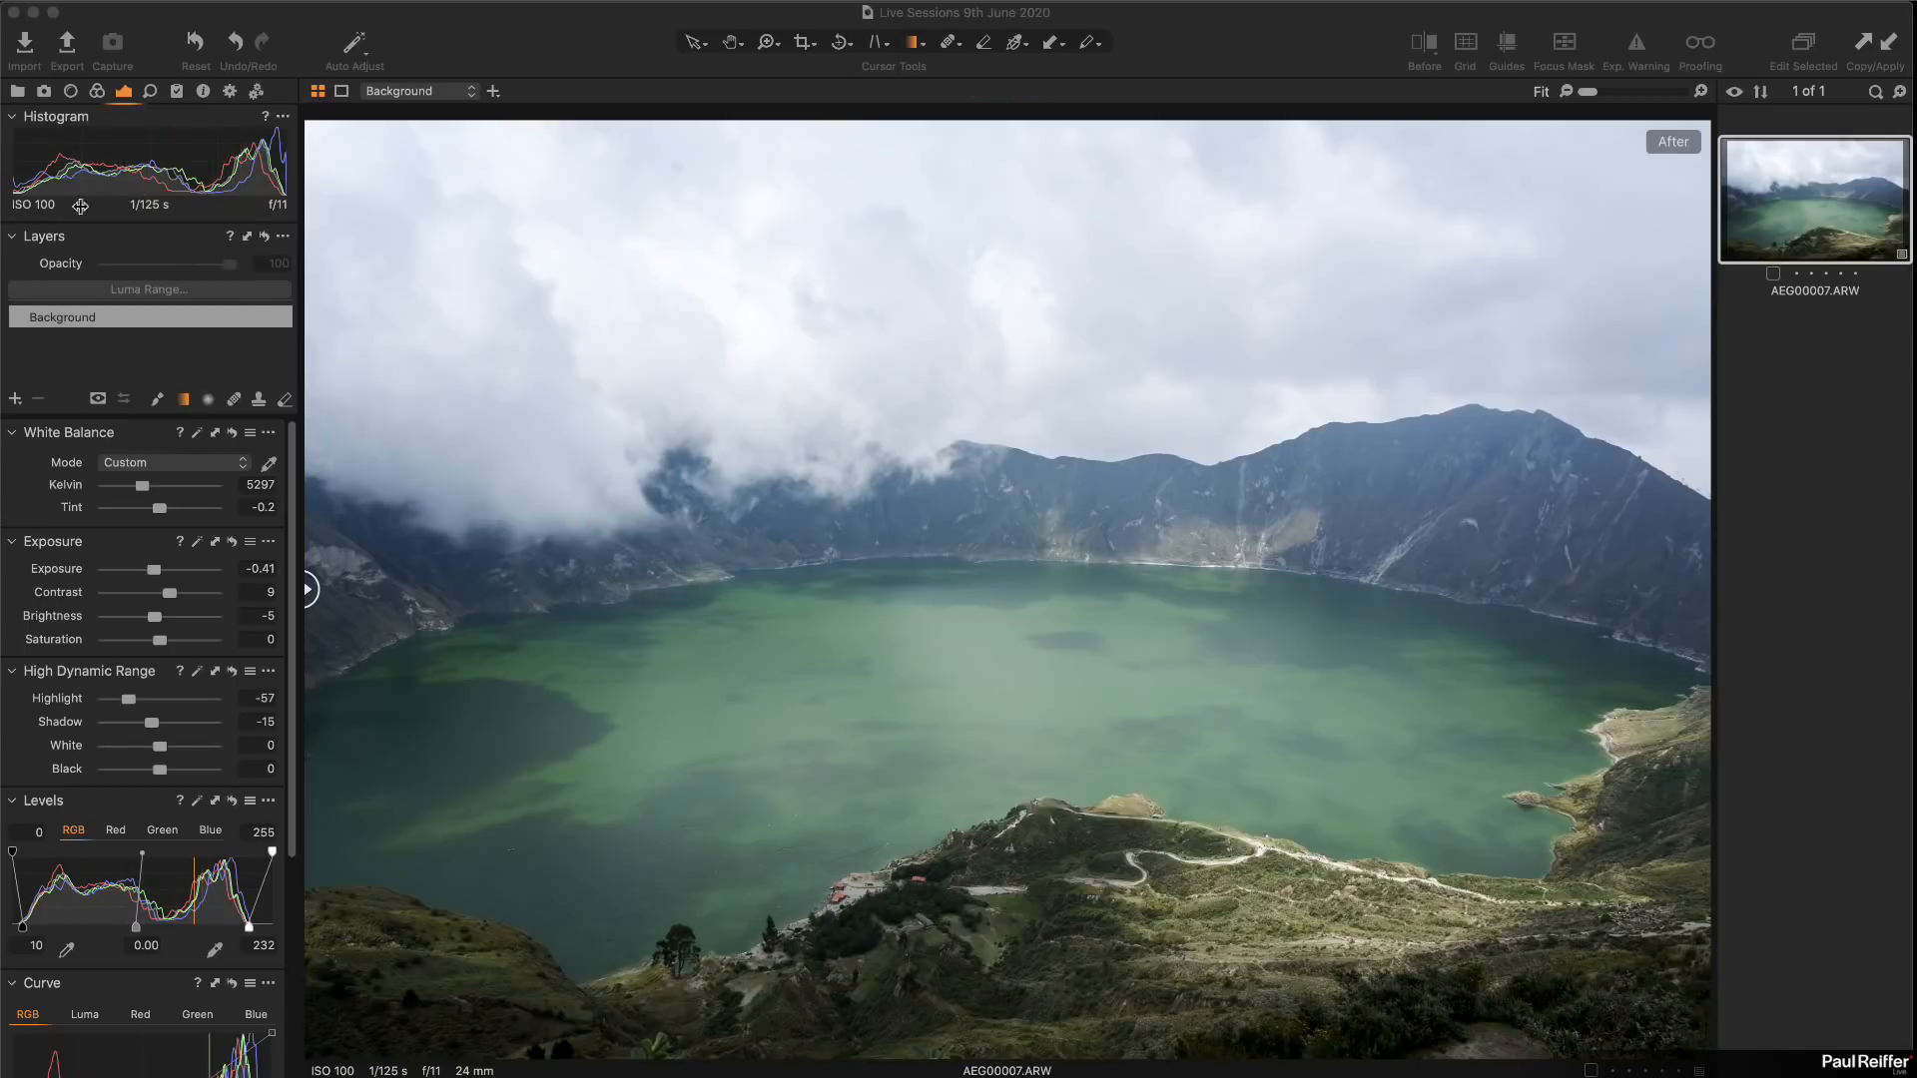
Step: Create a new variant of the raw Milky Way barn photo and apply Auto Adjust to it
left_click(19, 91)
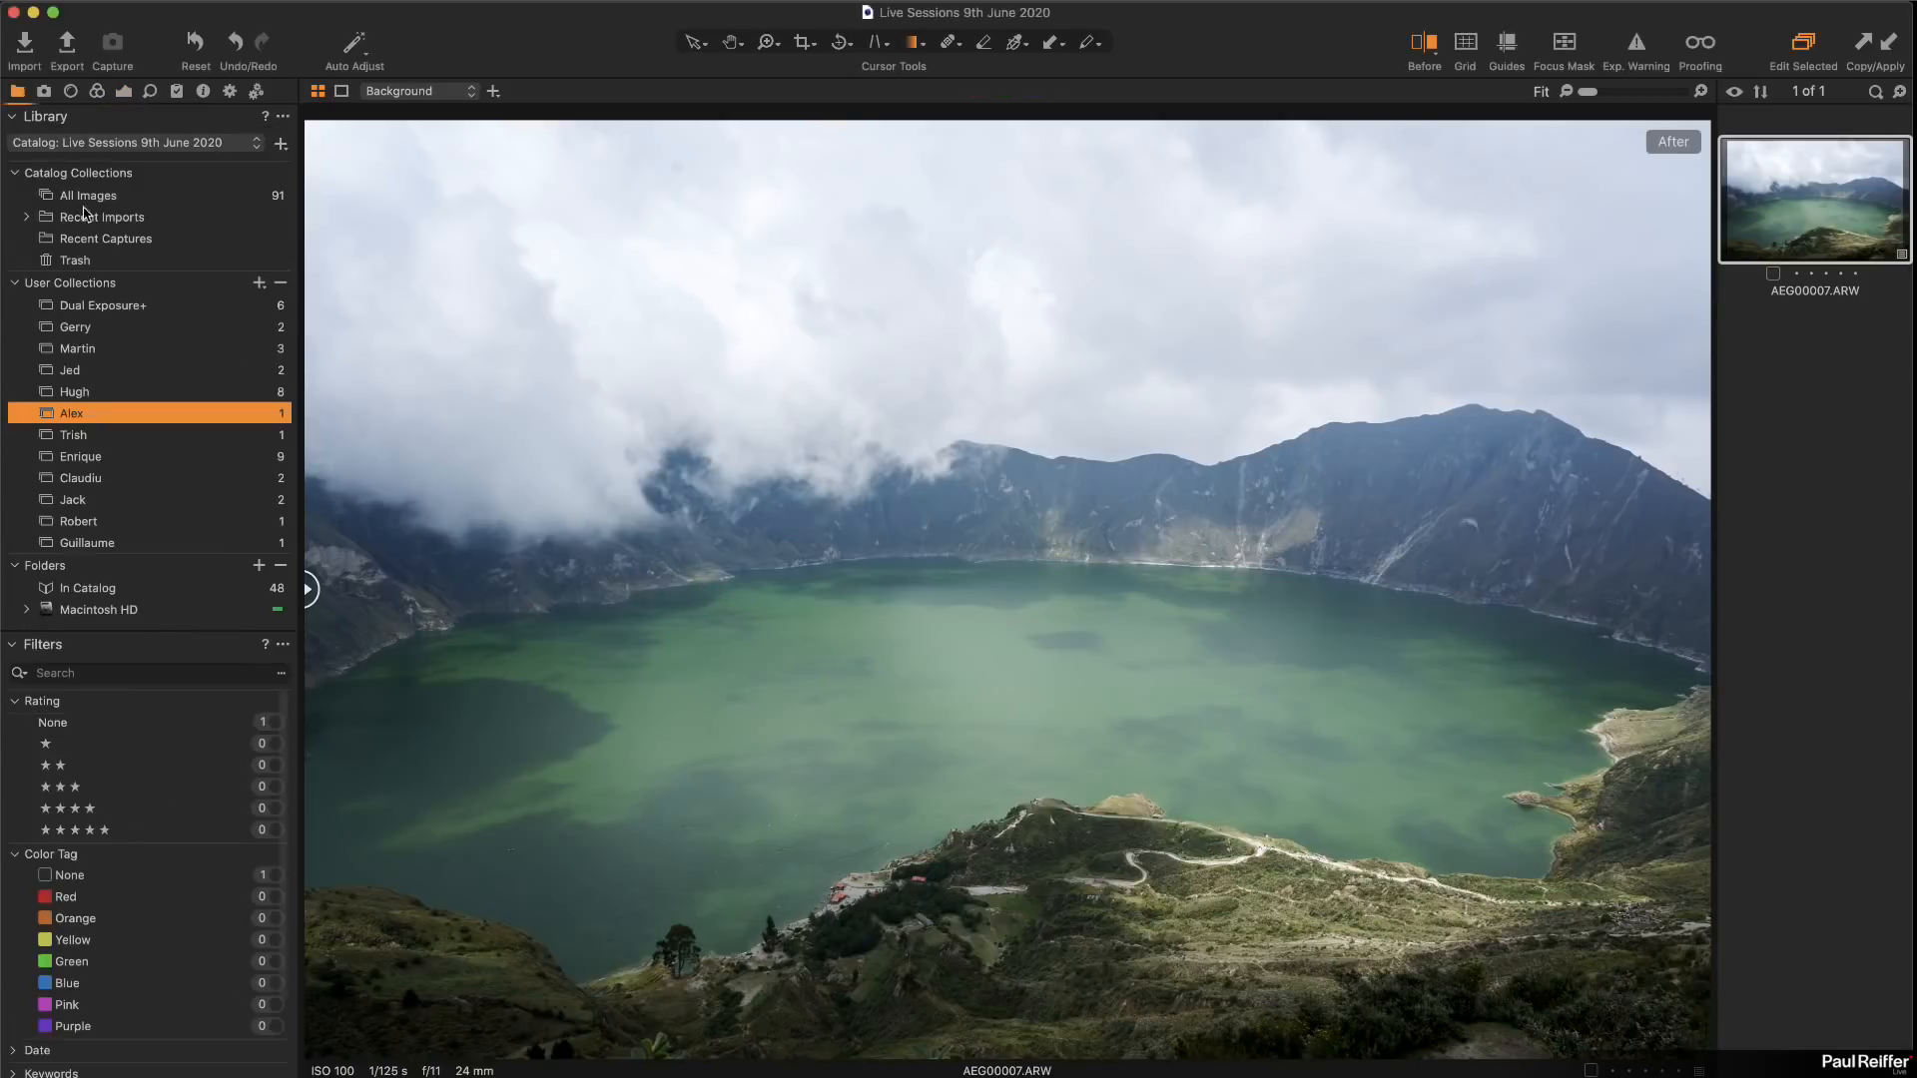
left_click(92, 371)
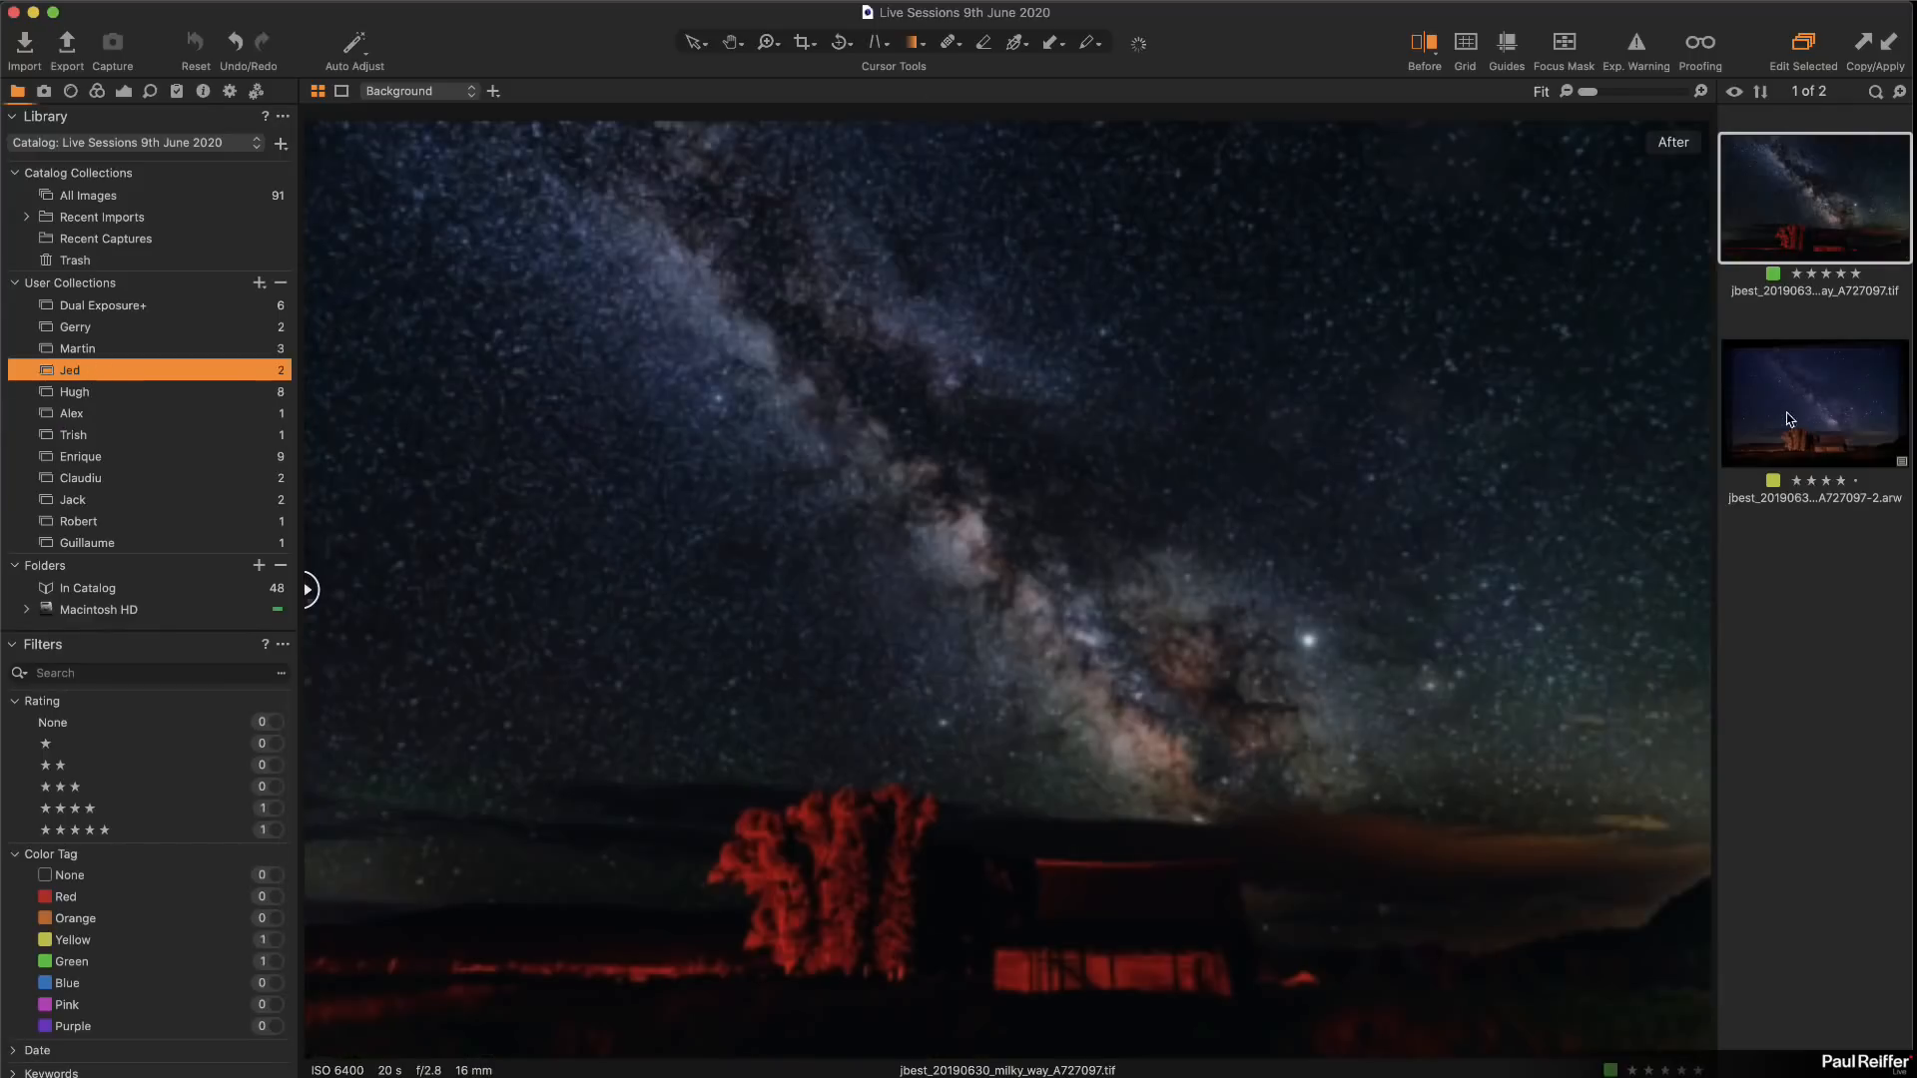
left_click(1810, 424)
right_click(1805, 443)
left_click(1868, 487)
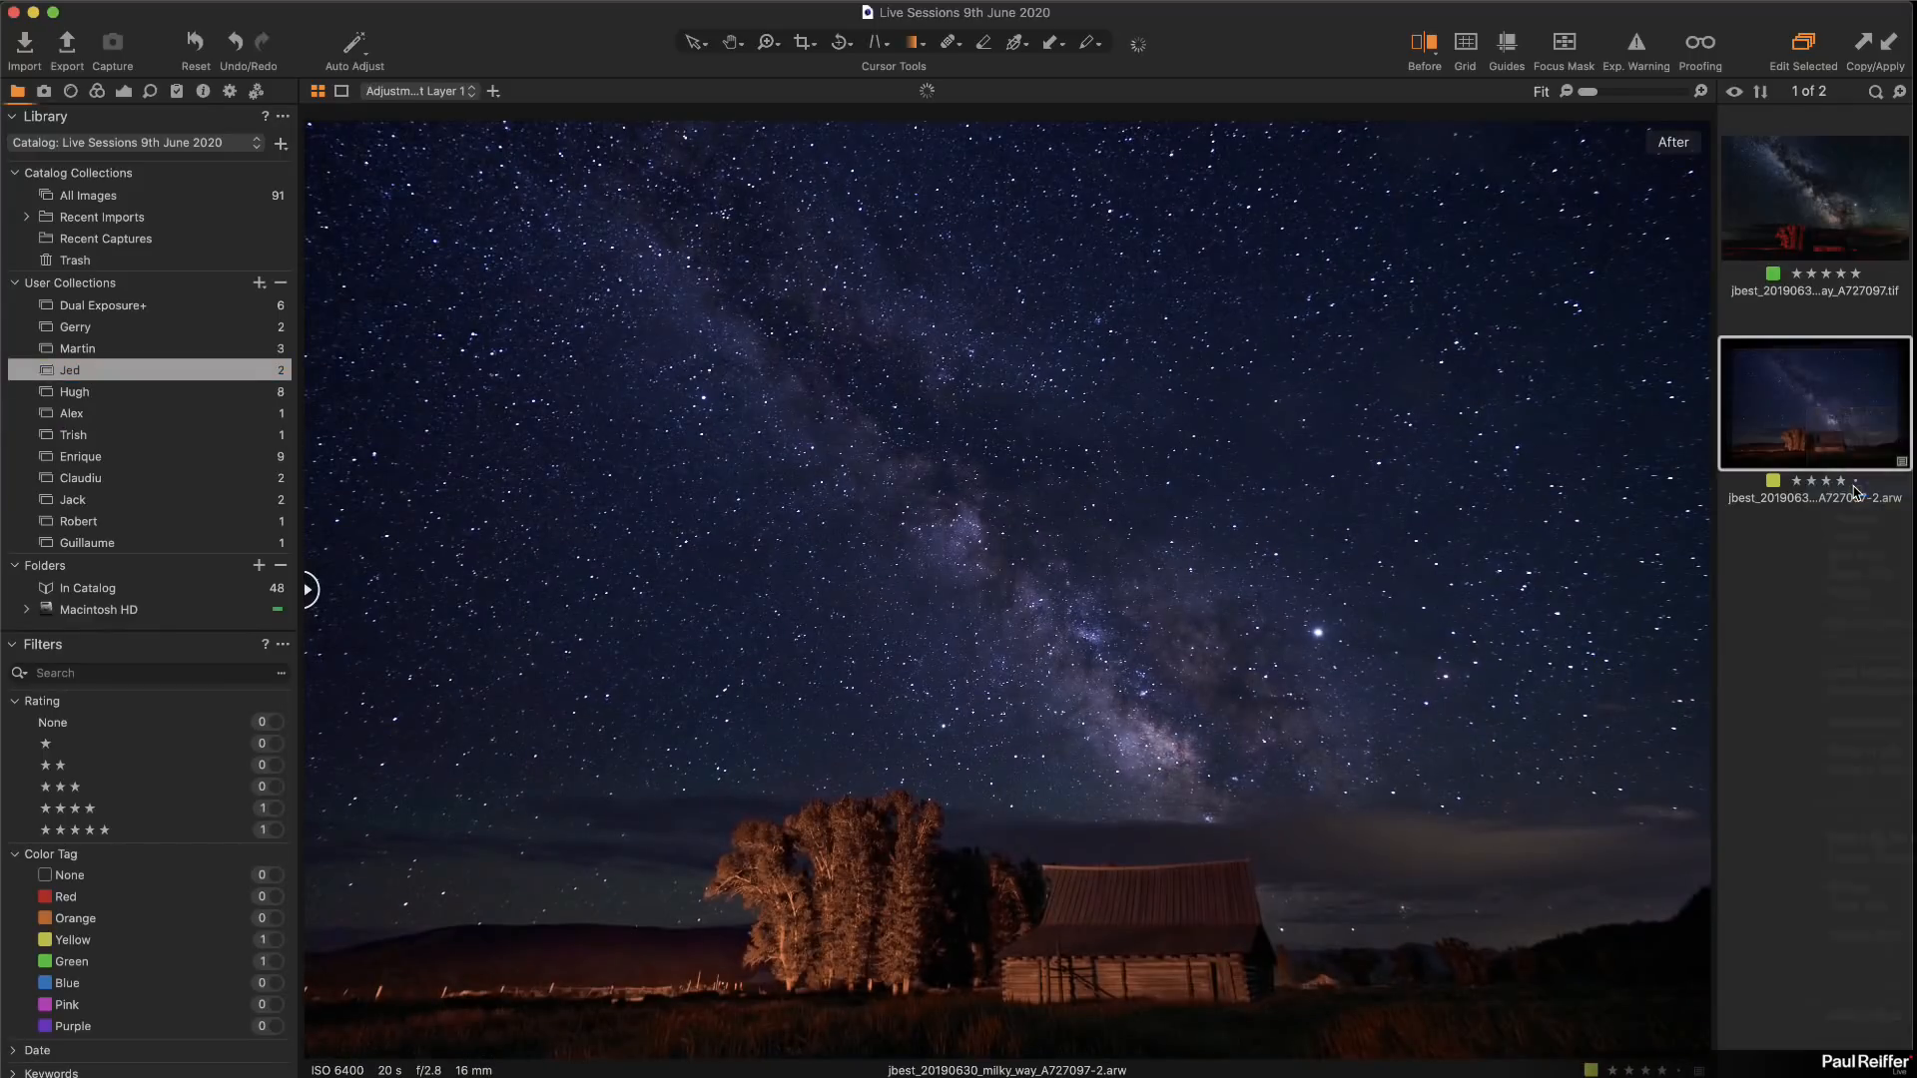
right_click(1791, 603)
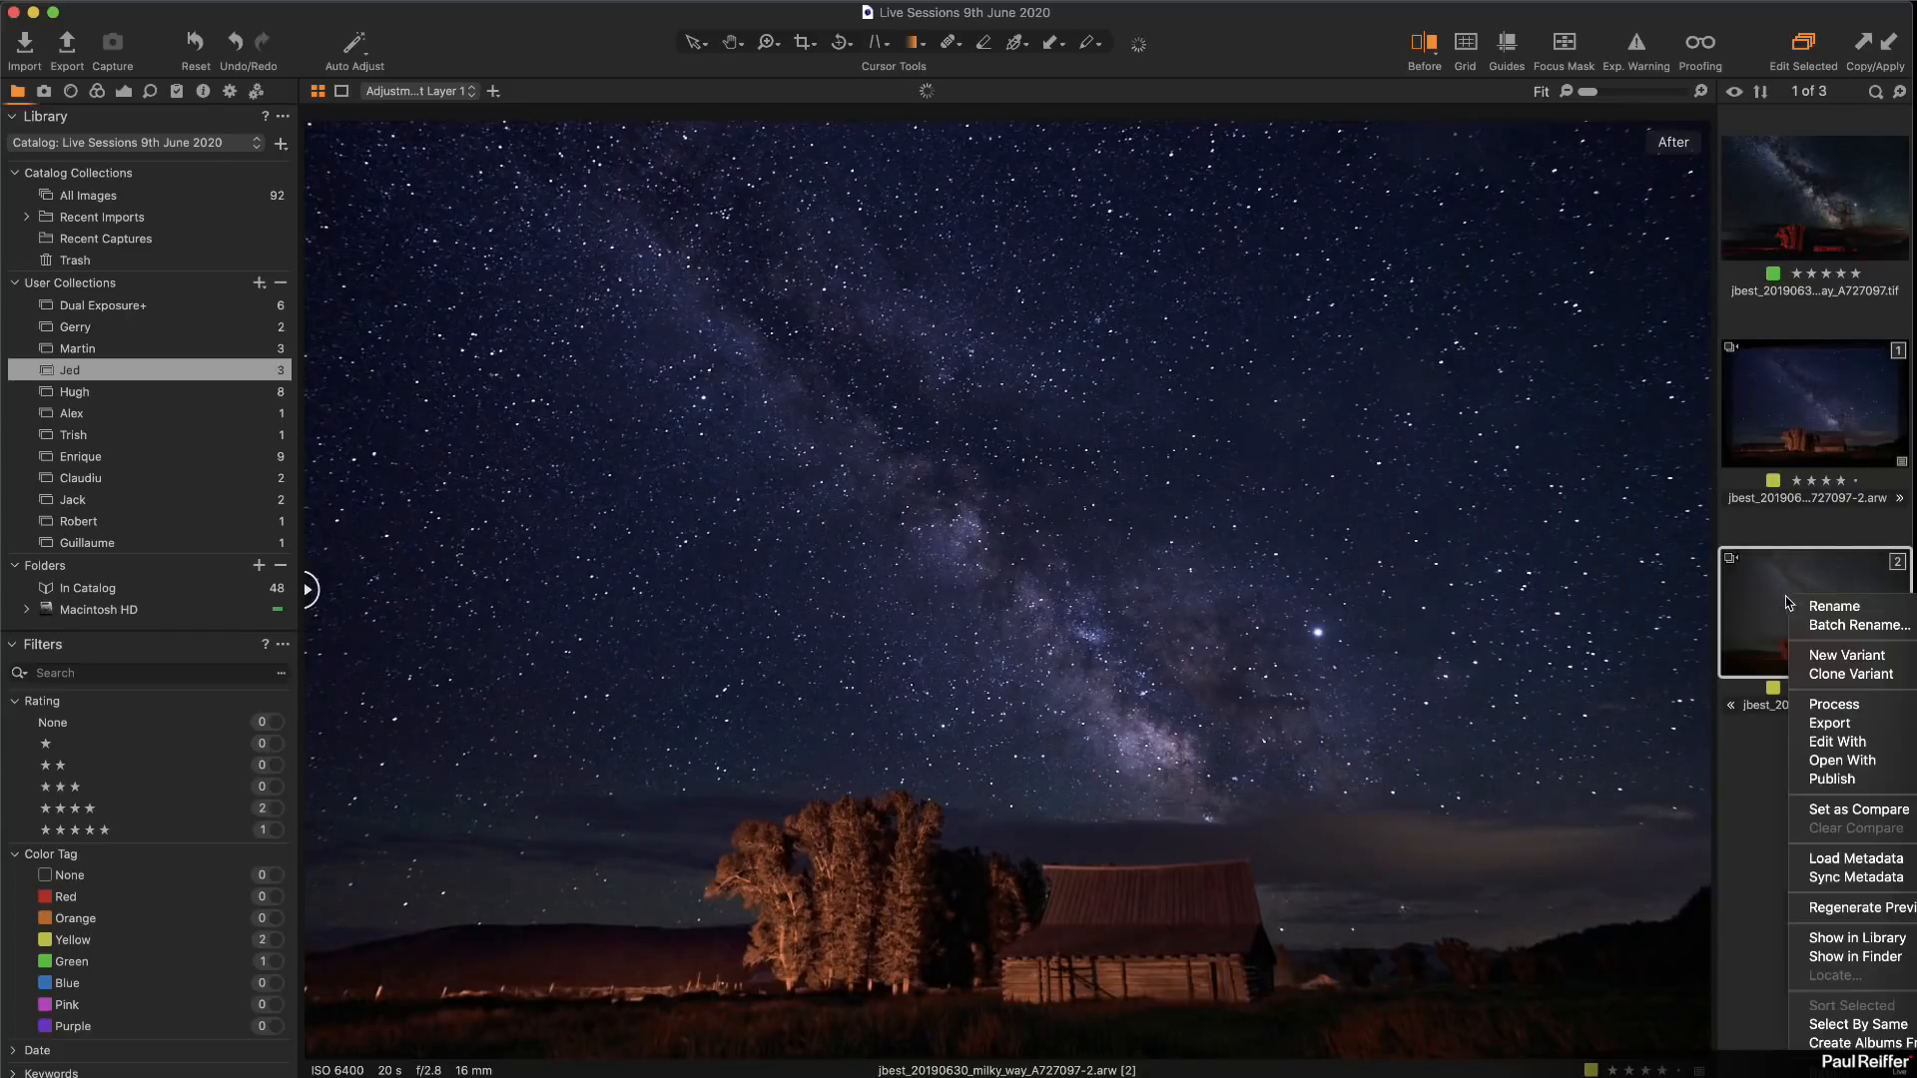
left_click(1766, 592)
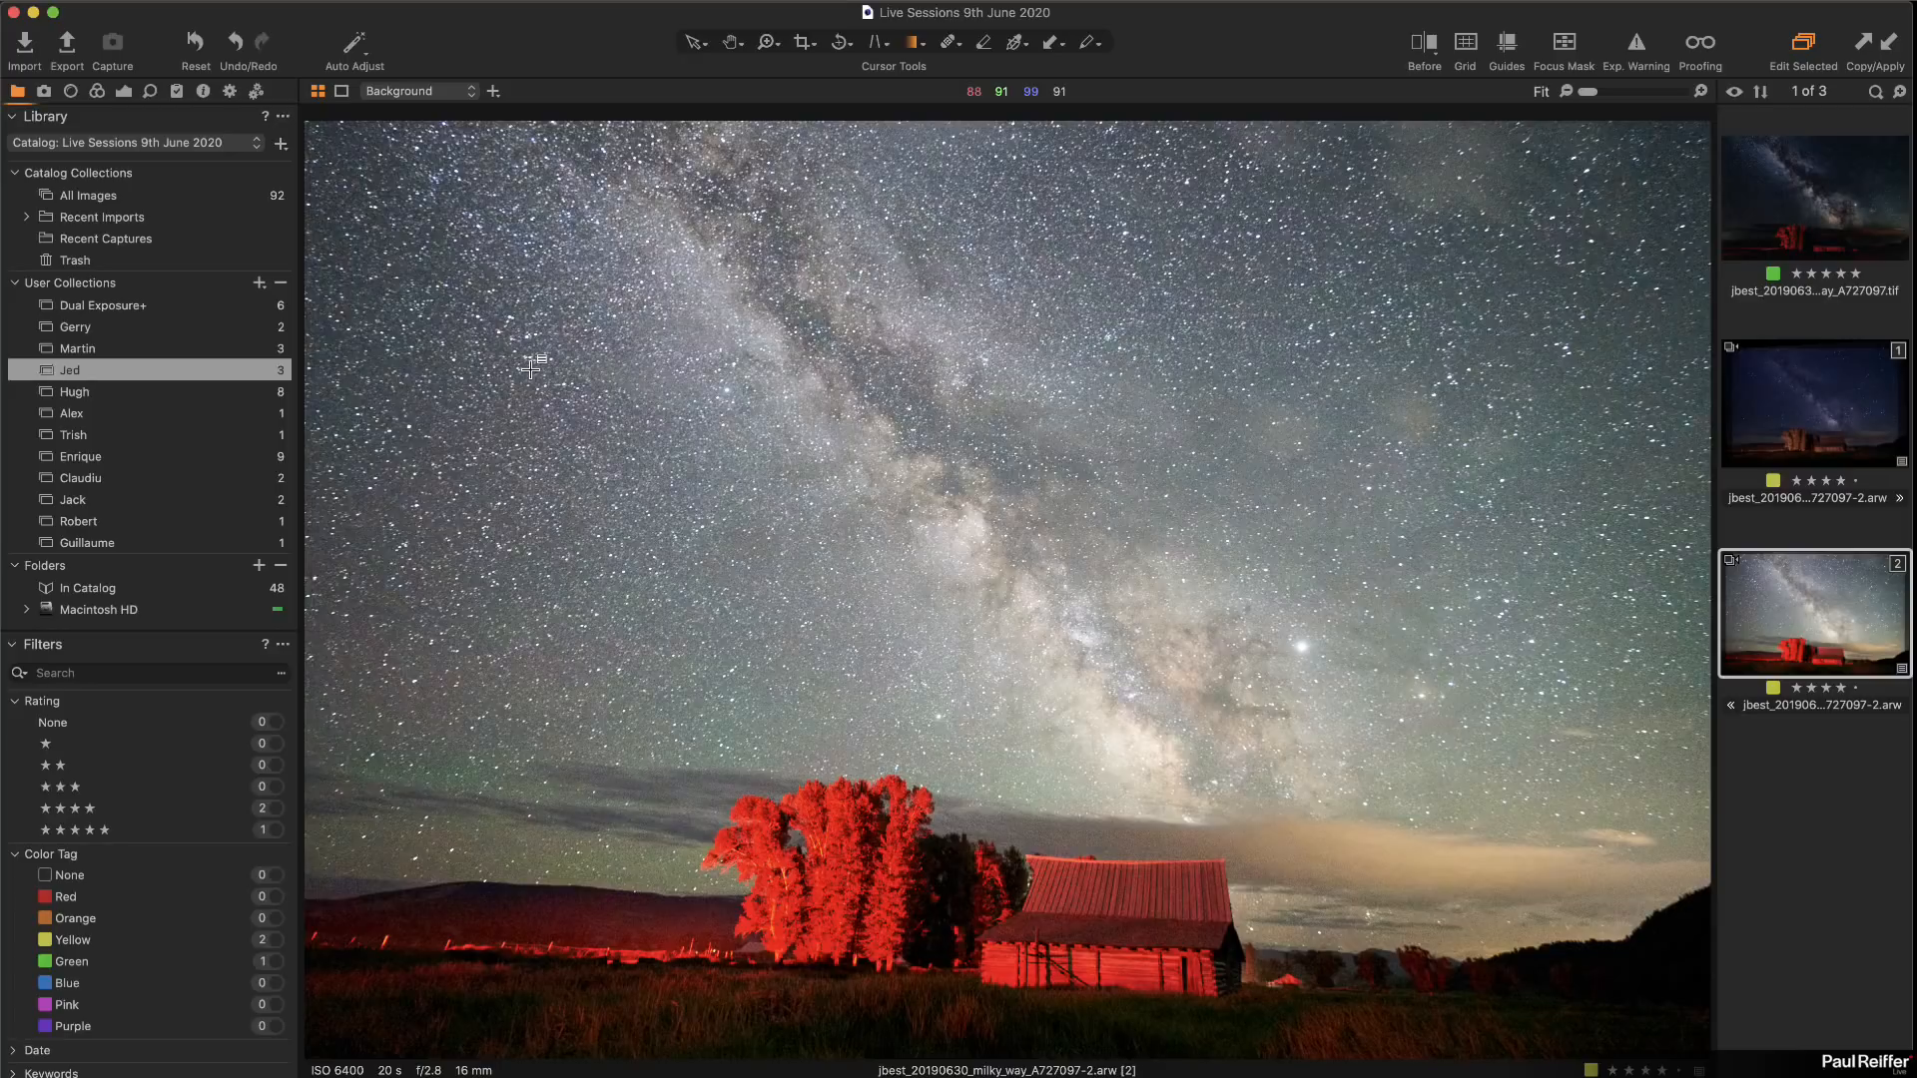
Step: Compare the exposure settings and look of the auto-adjusted Milky Way variant with those of the original edited variant
left_click(123, 91)
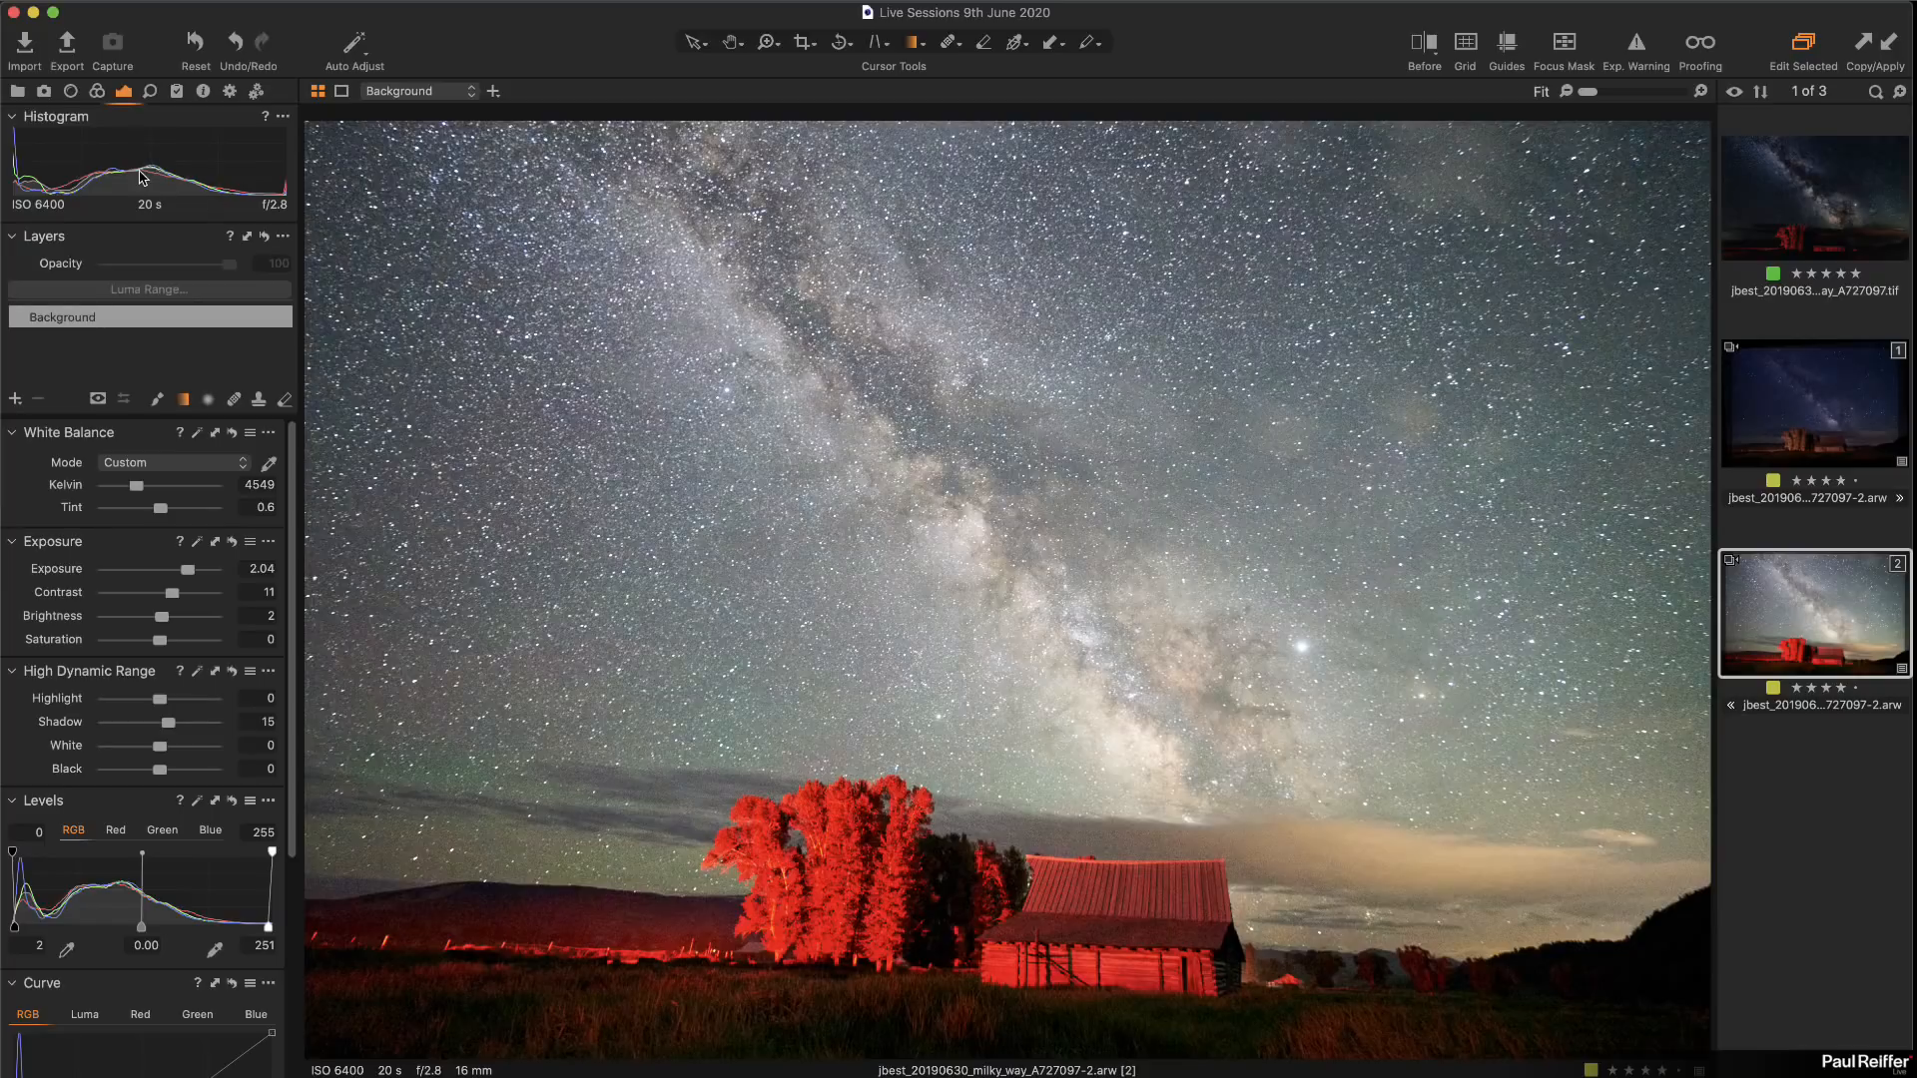
left_click(1783, 436)
left_click(1793, 622)
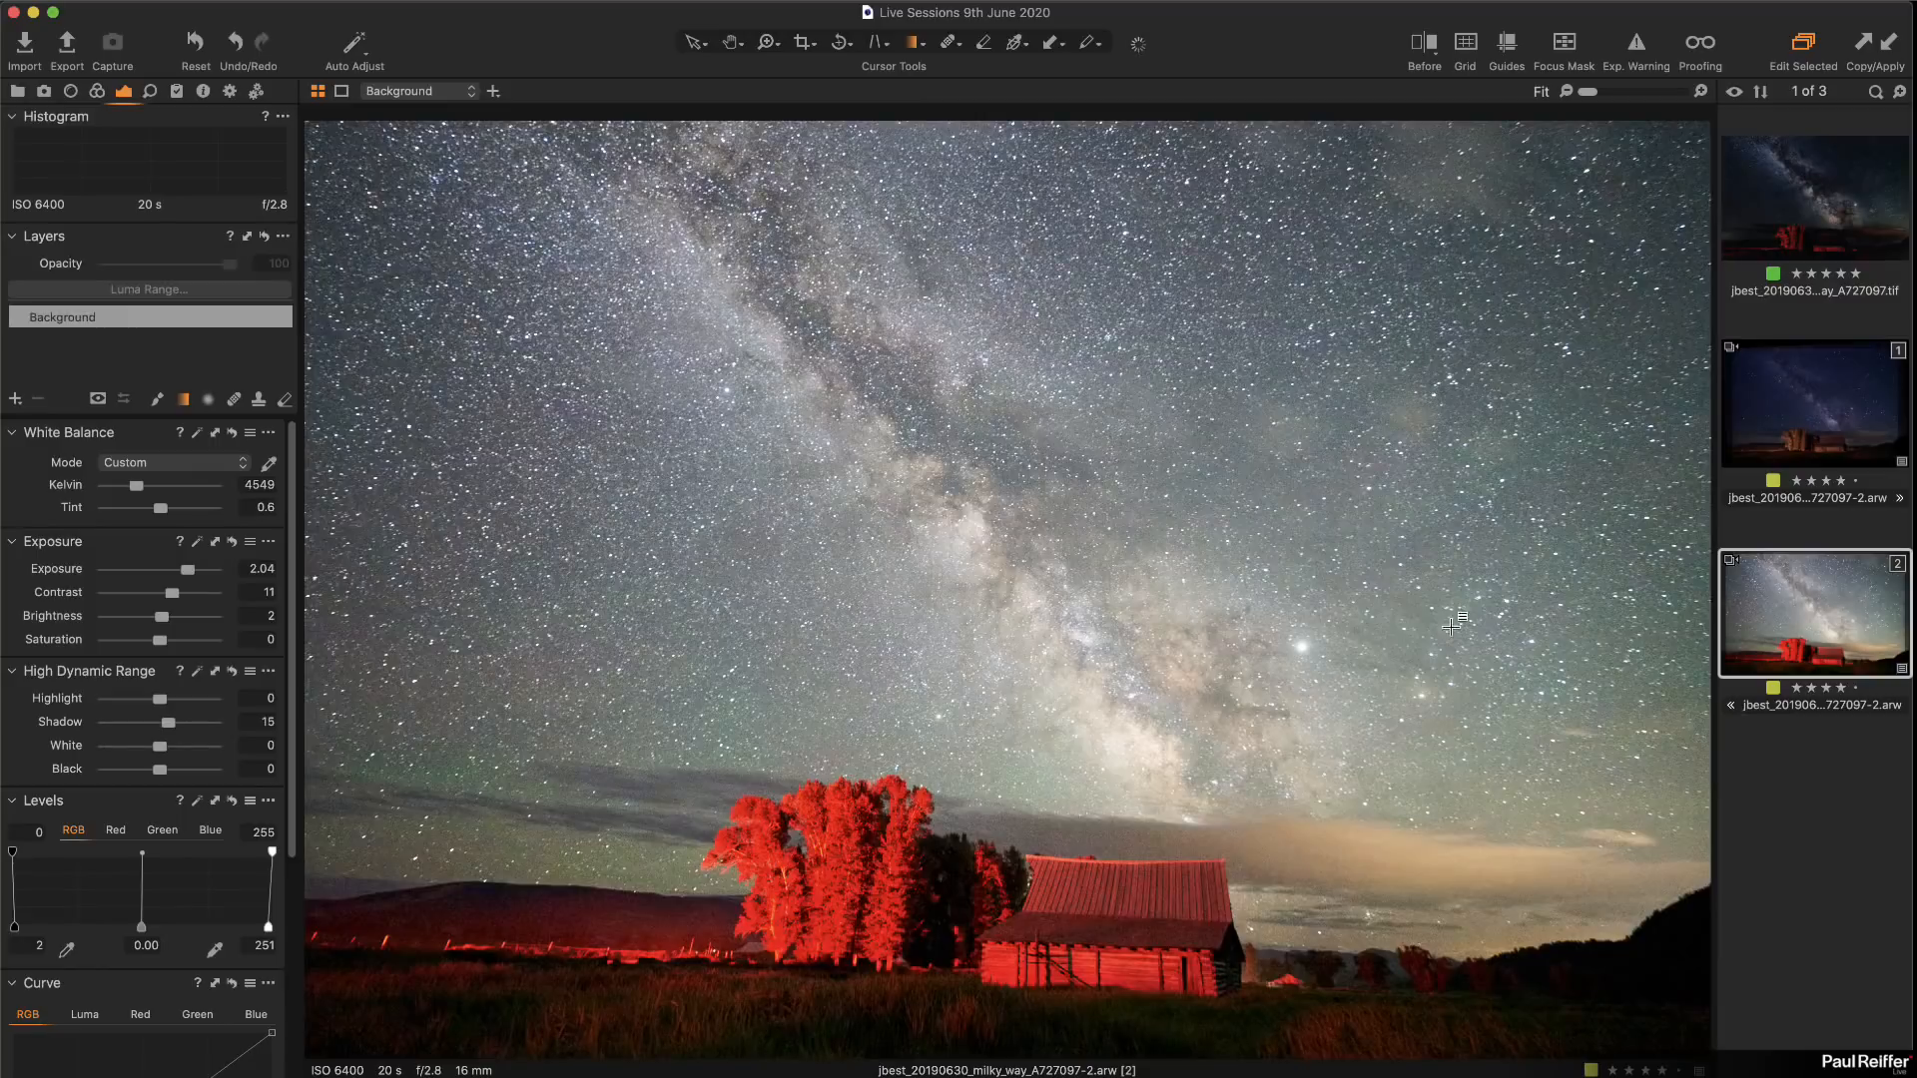
left_click(1818, 420)
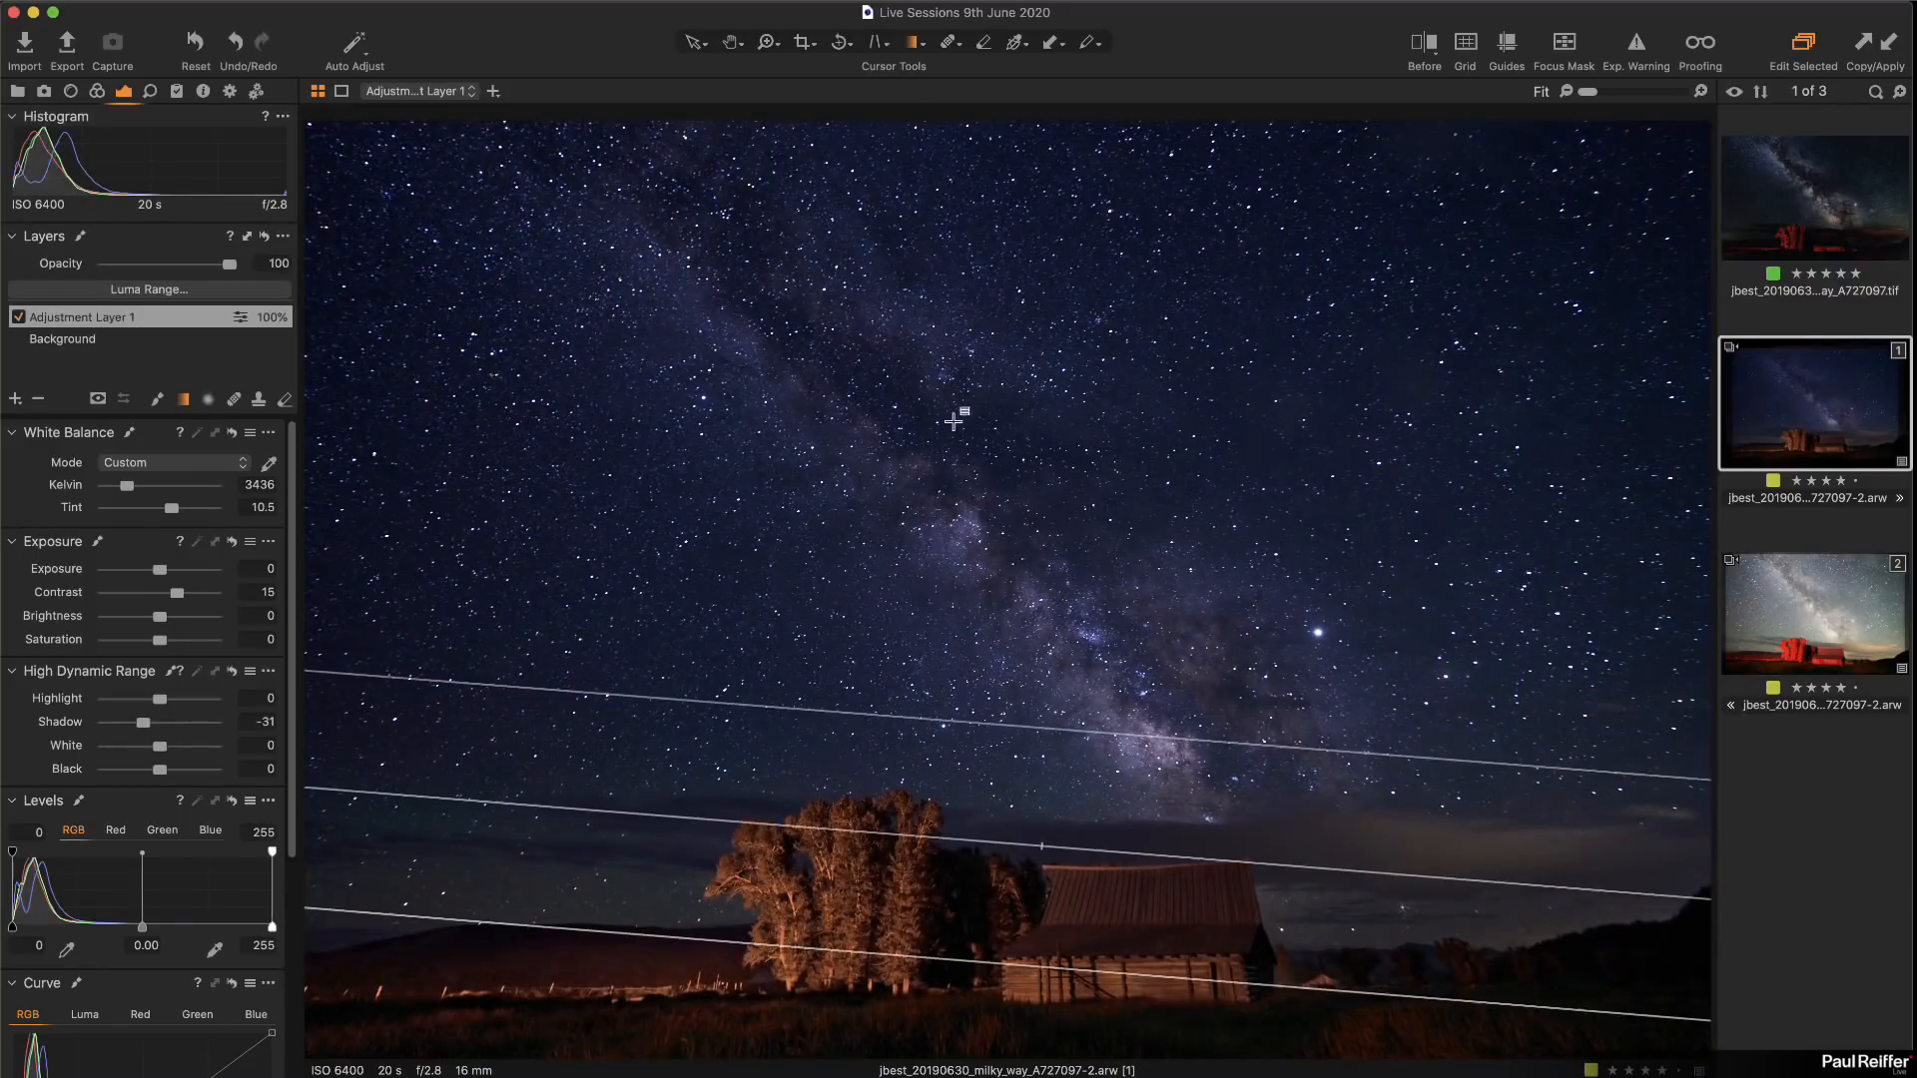
left_click(1756, 608)
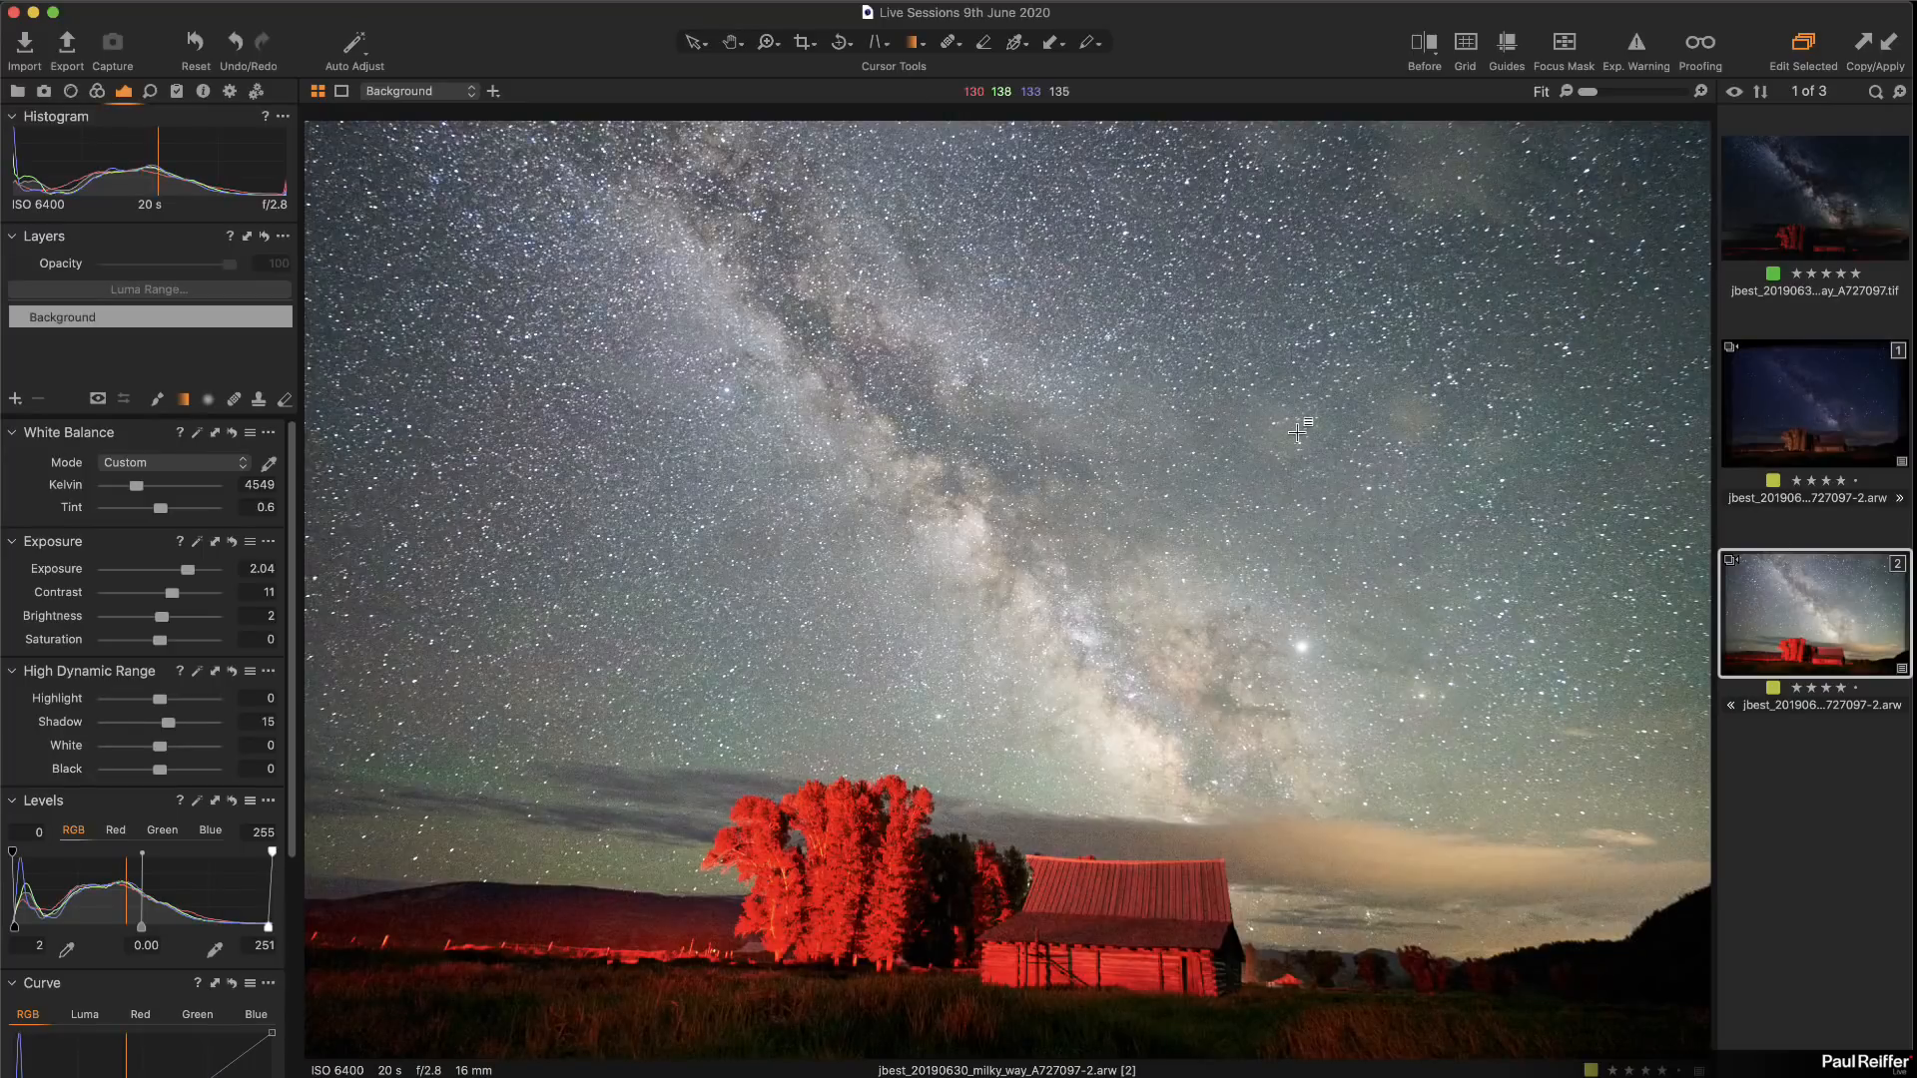
Step: Return to the lake photo AEG00007.ARW in its collection and show its exposure adjustment tools
left_click(19, 92)
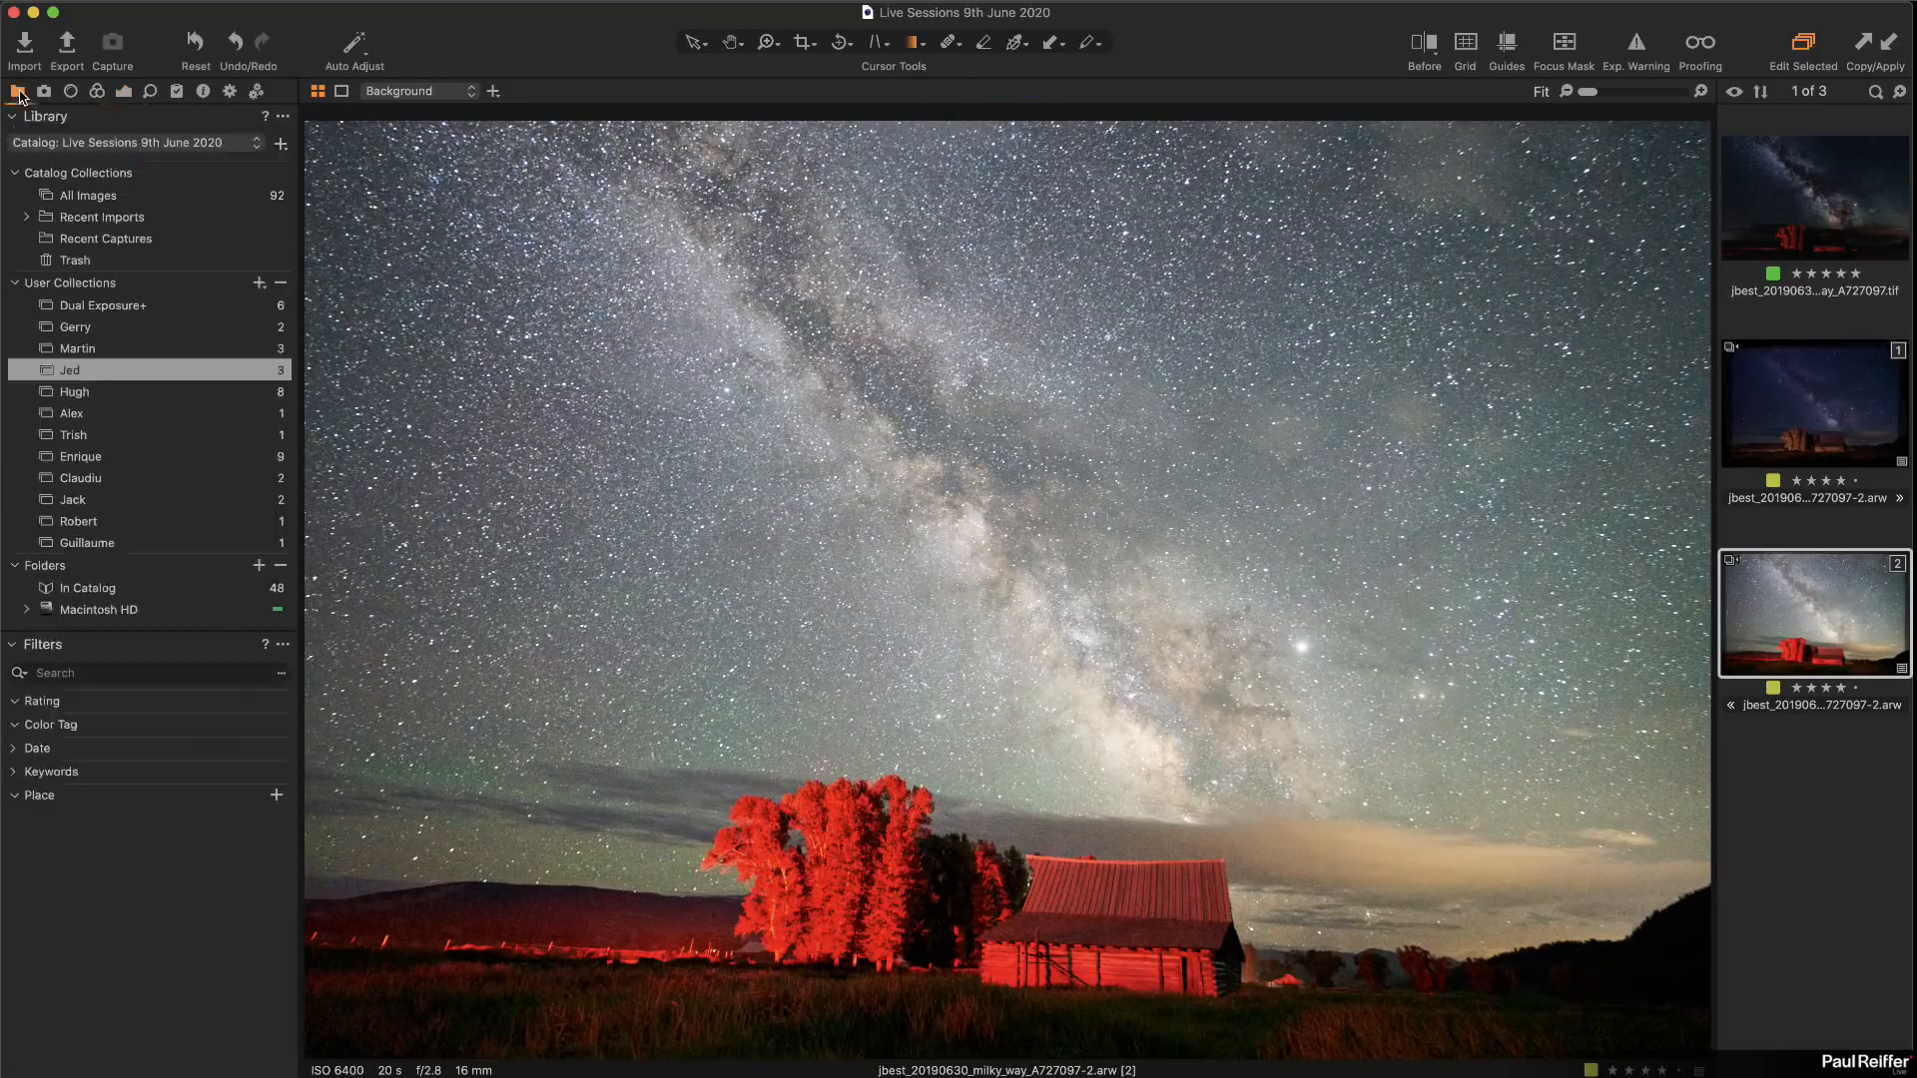
left_click(118, 415)
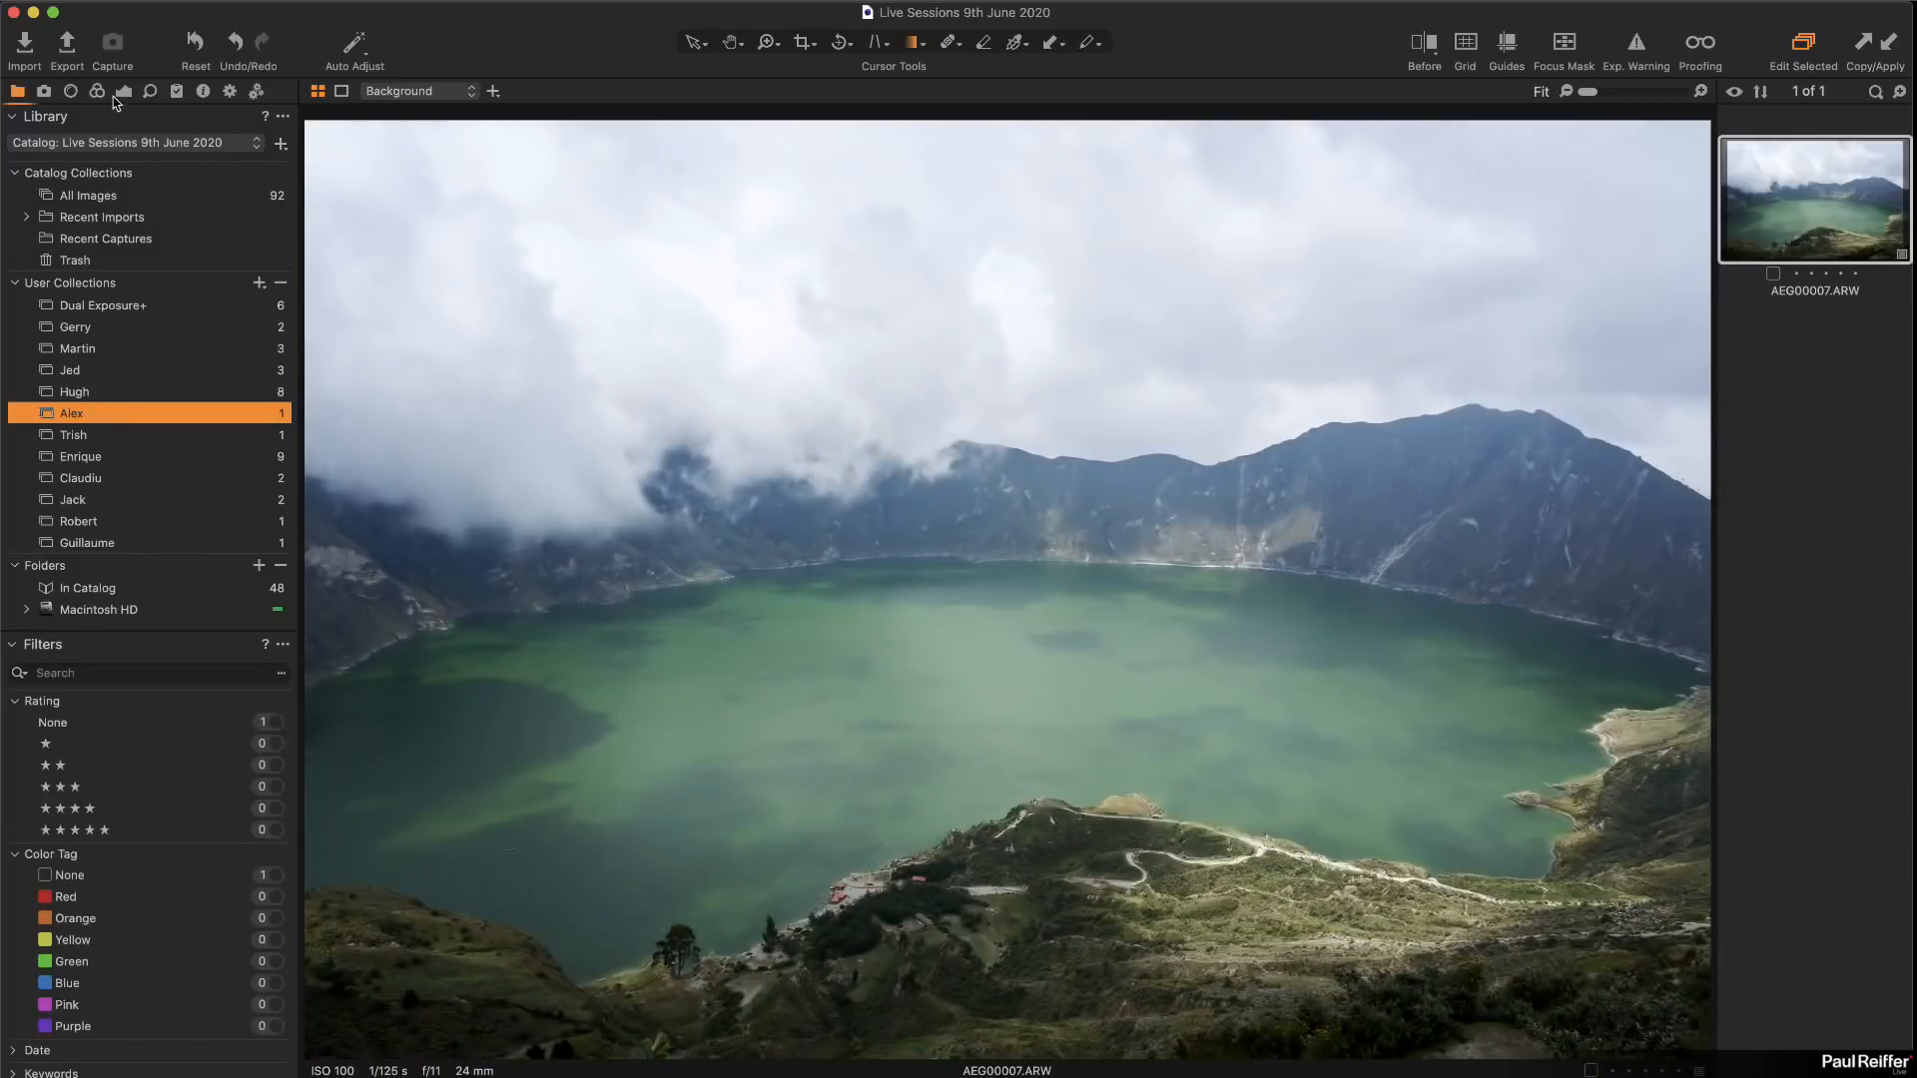
left_click(123, 92)
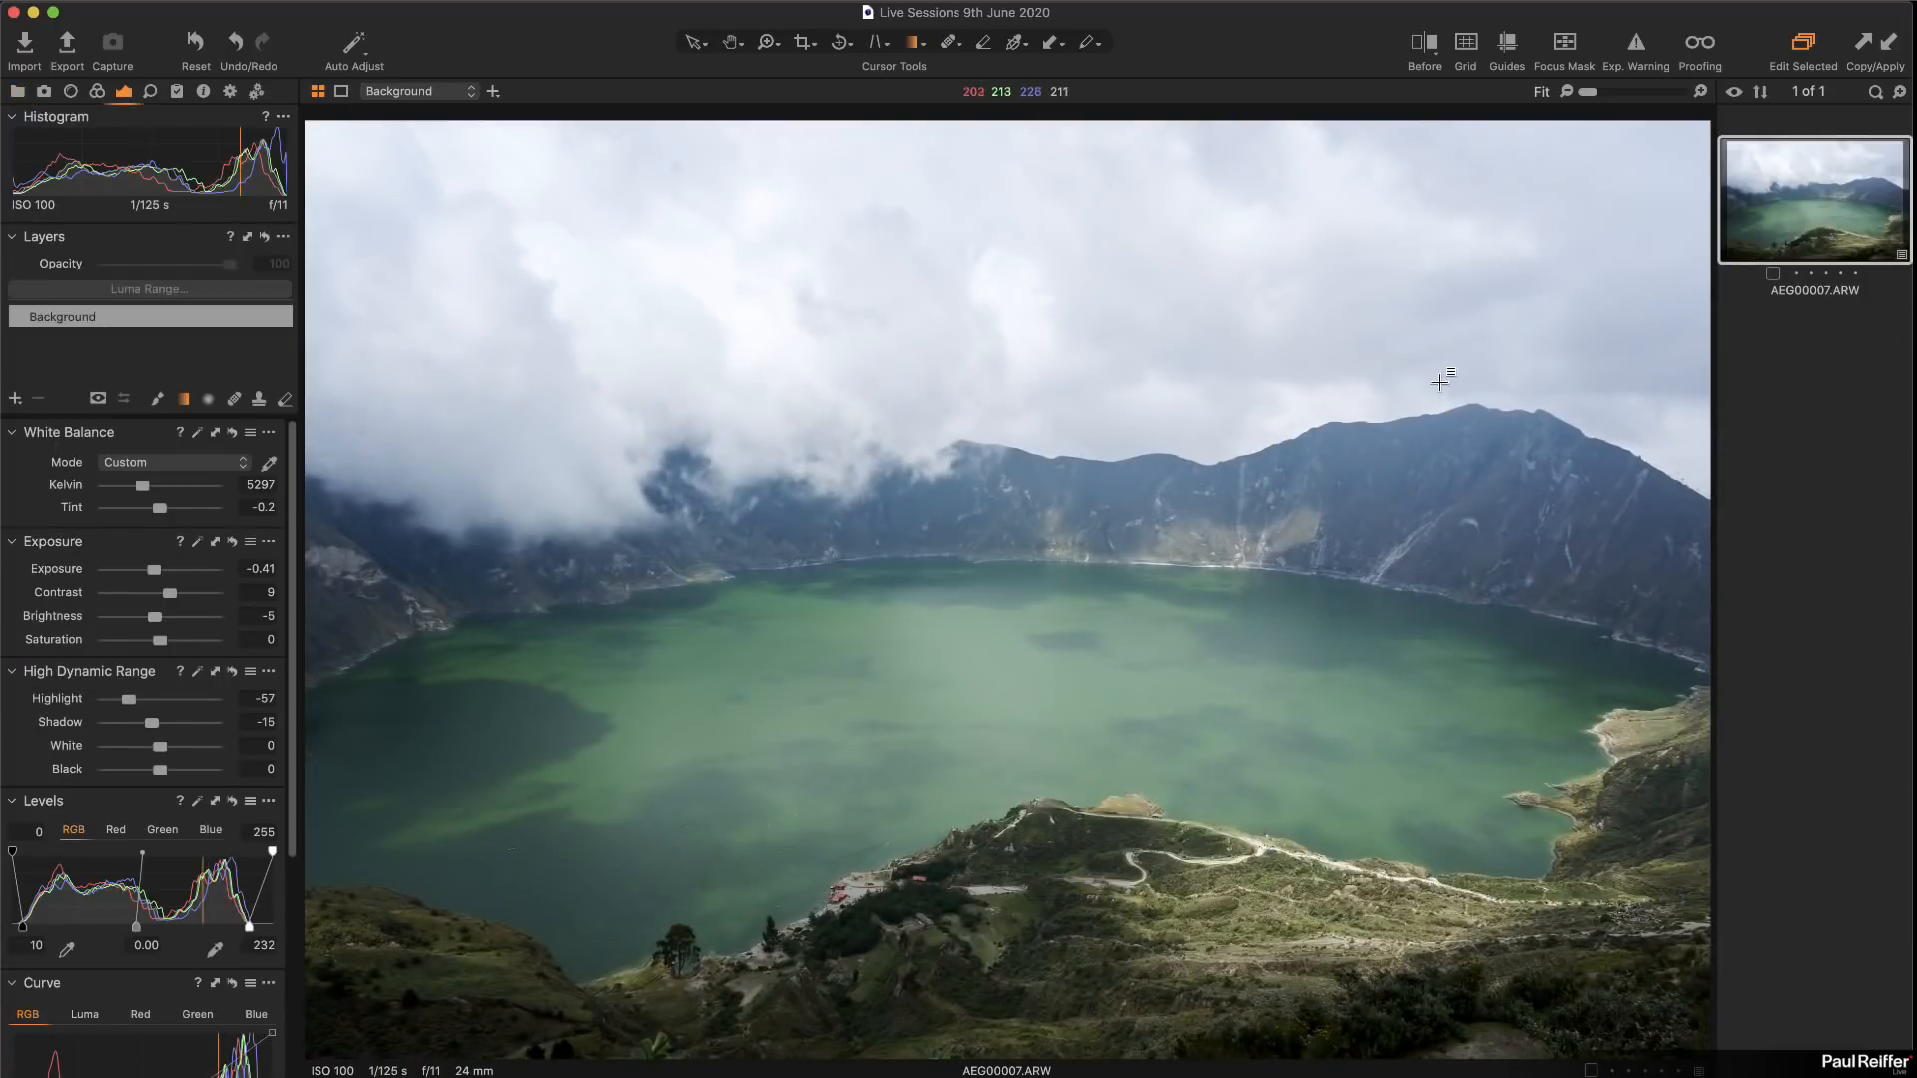
Step: Create a new unadjusted variant of lake photo AEG00007.ARW and reselect the auto-adjusted first variant
right_click(1799, 208)
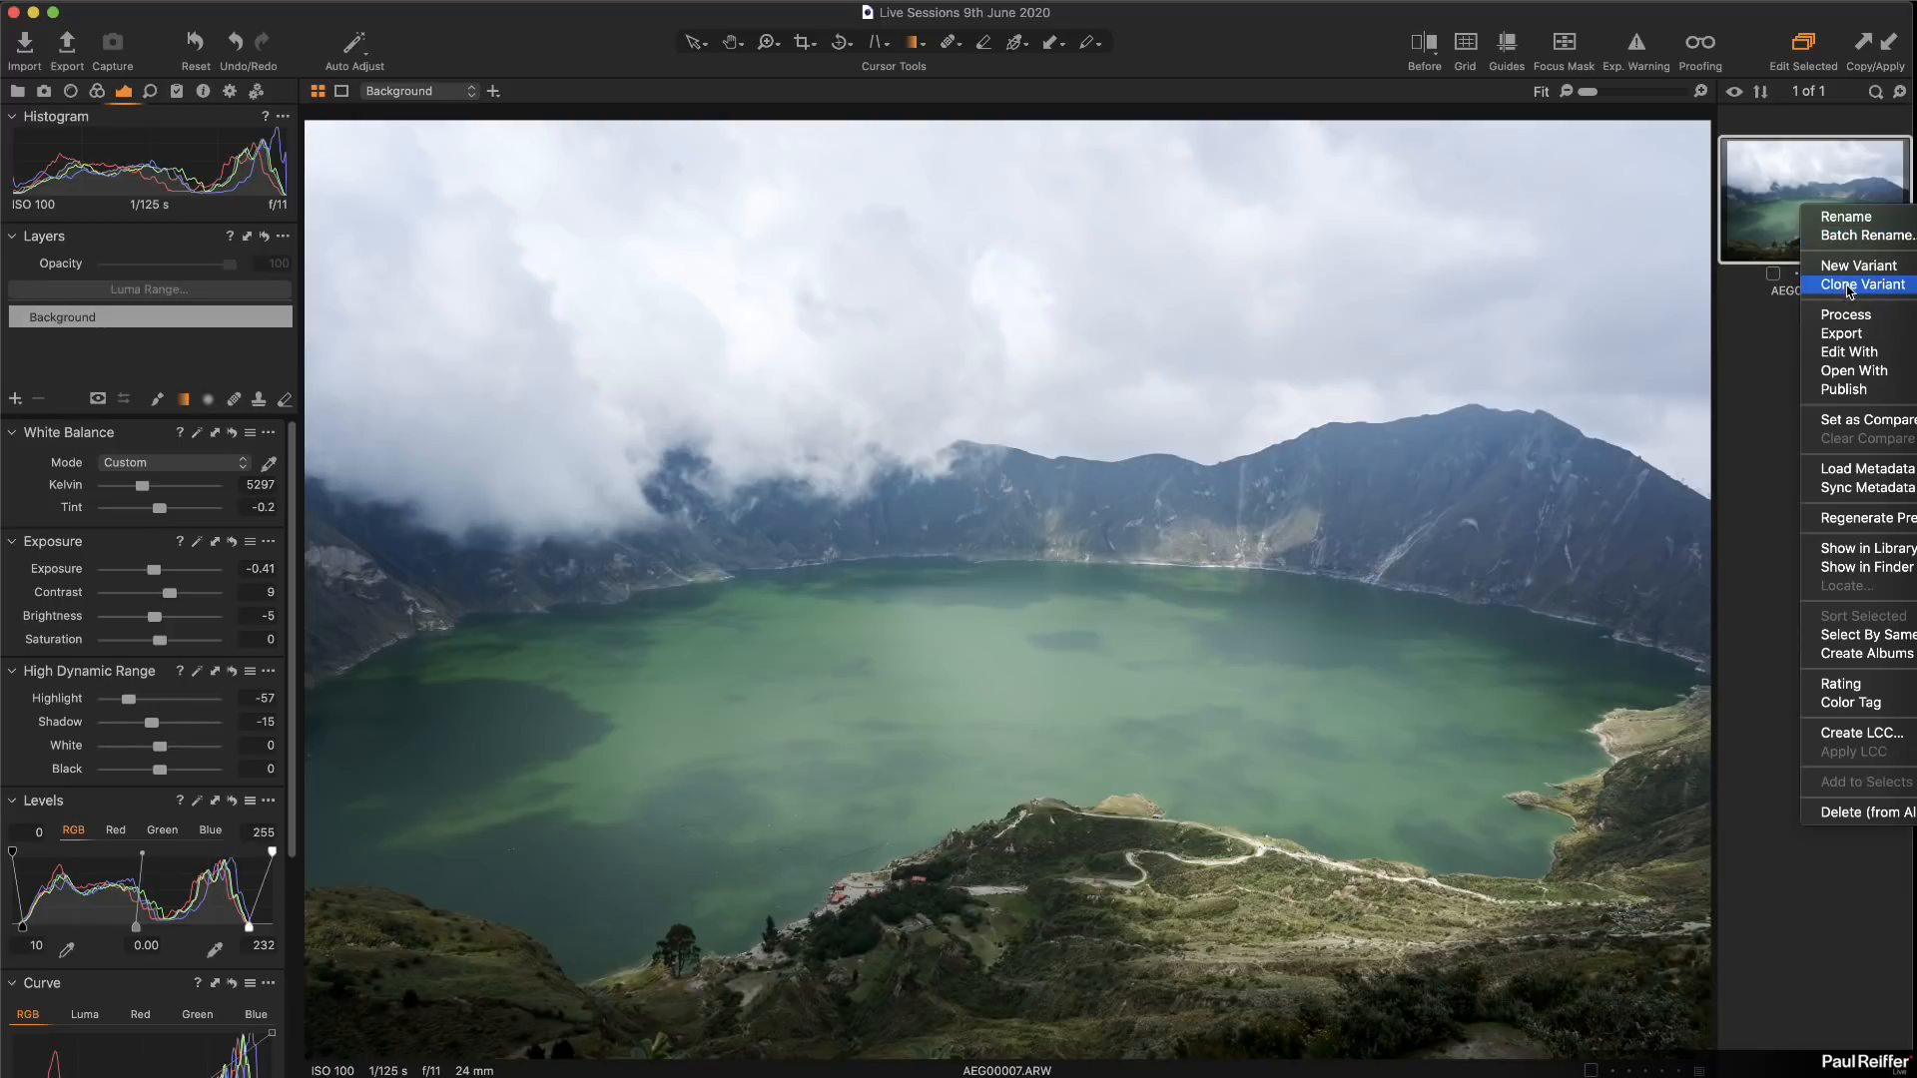
left_click(1844, 285)
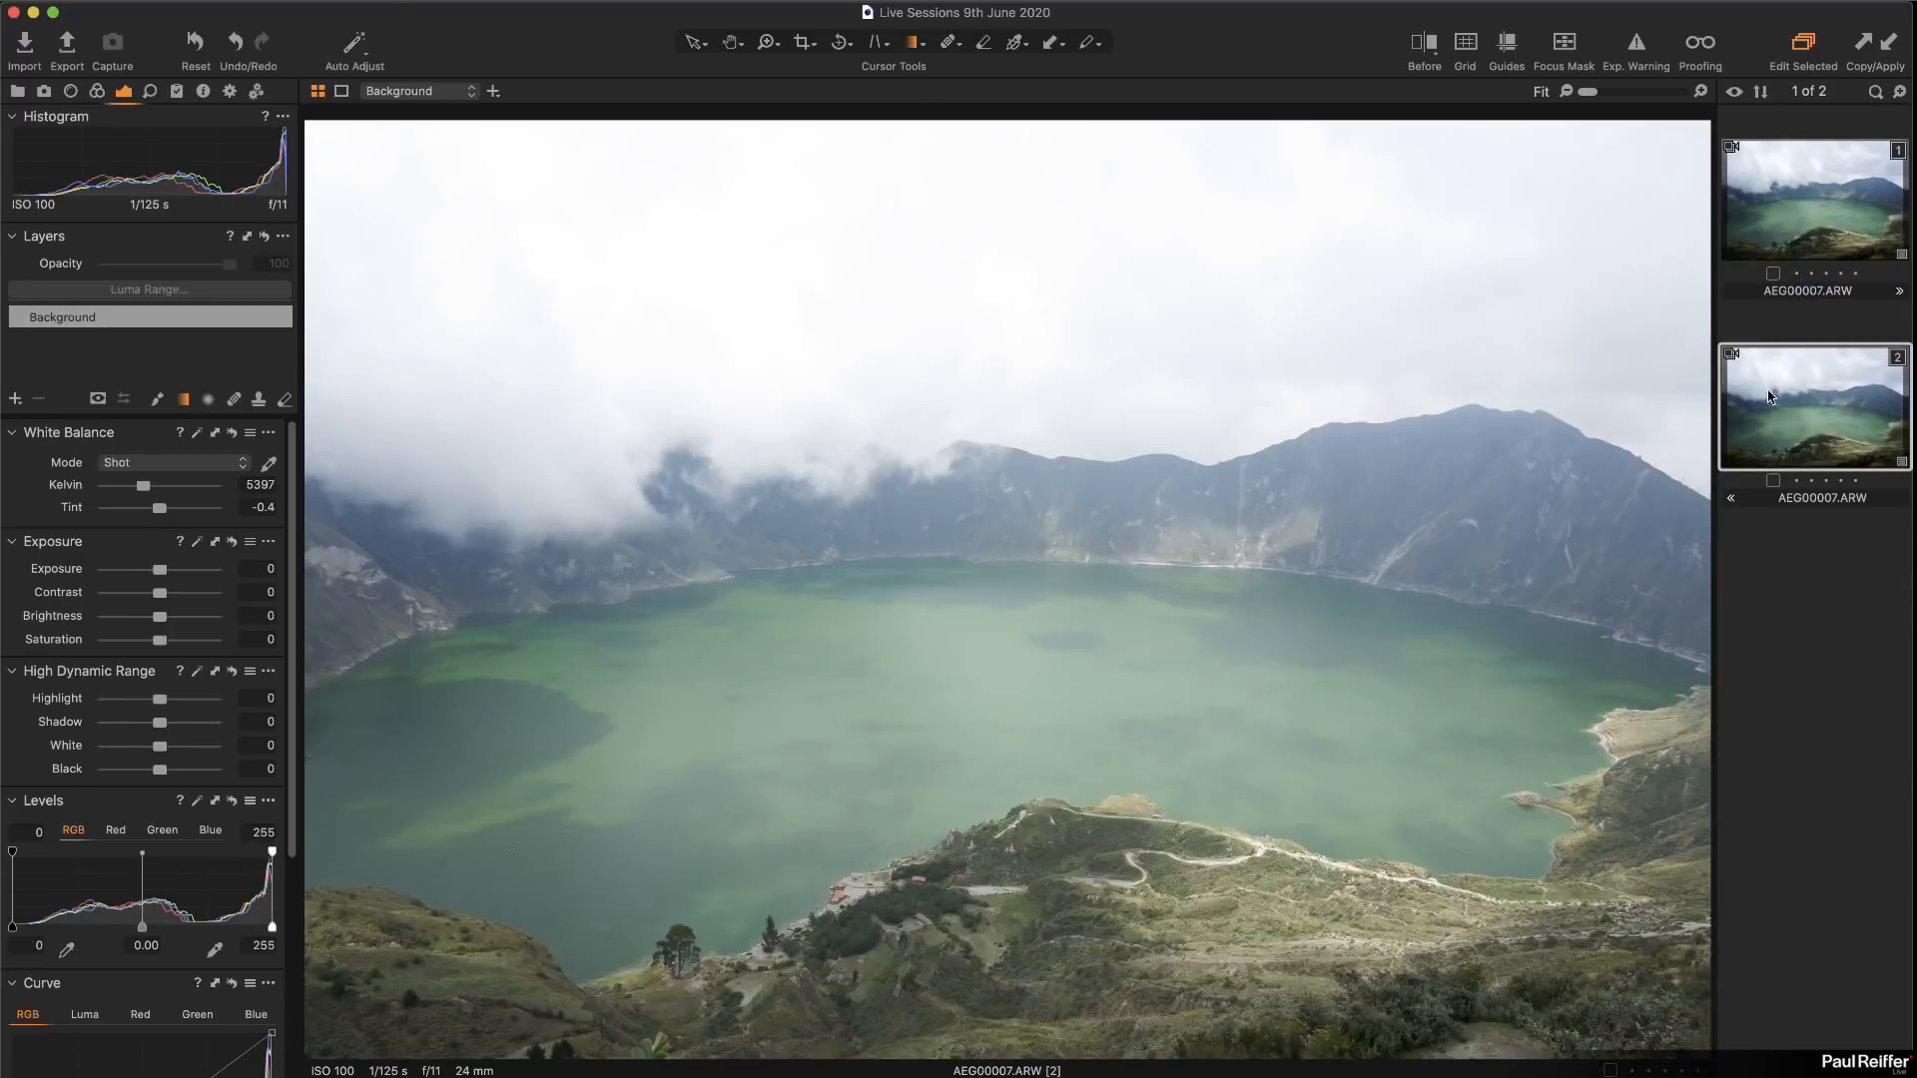
left_click(1801, 240)
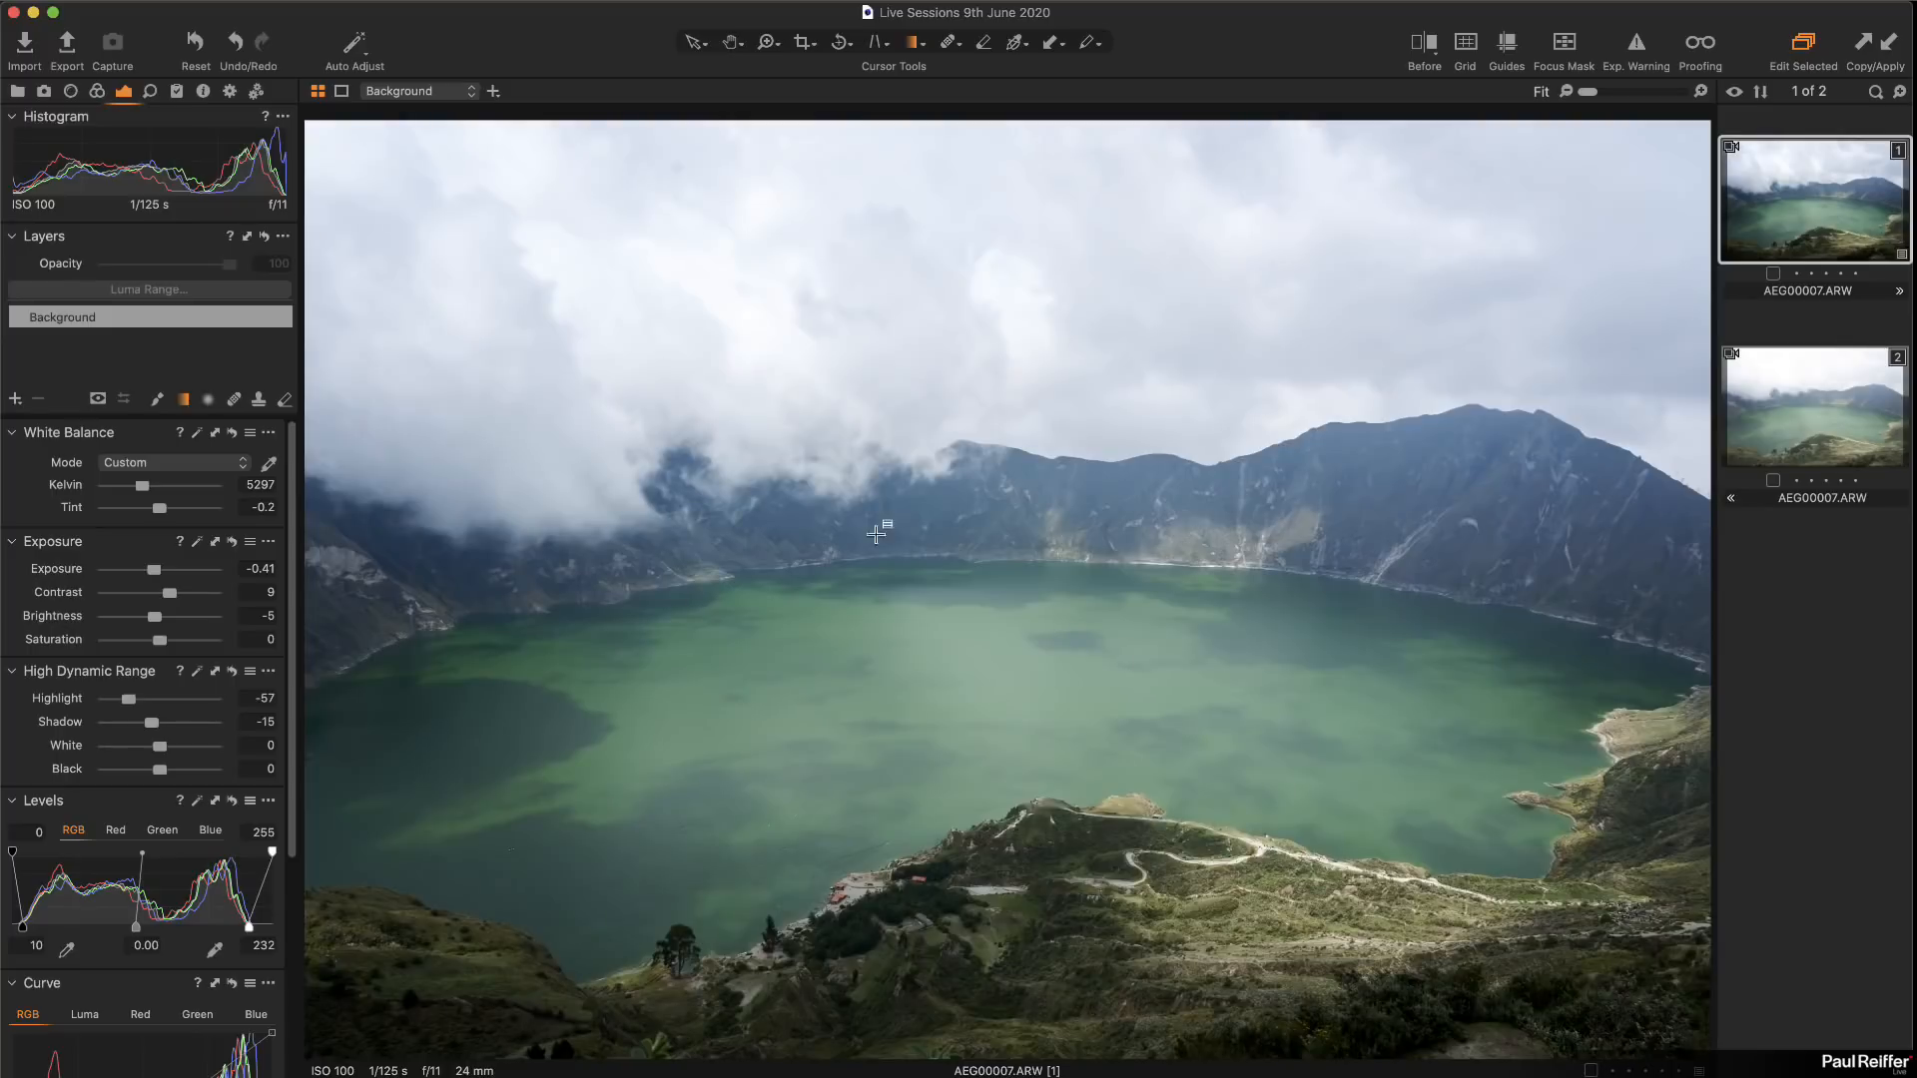
Step: Add an adjustment layer to the first variant with a linear gradient mask fading from the clouds to the lake's far shore
scroll(75, 644, "down", 5)
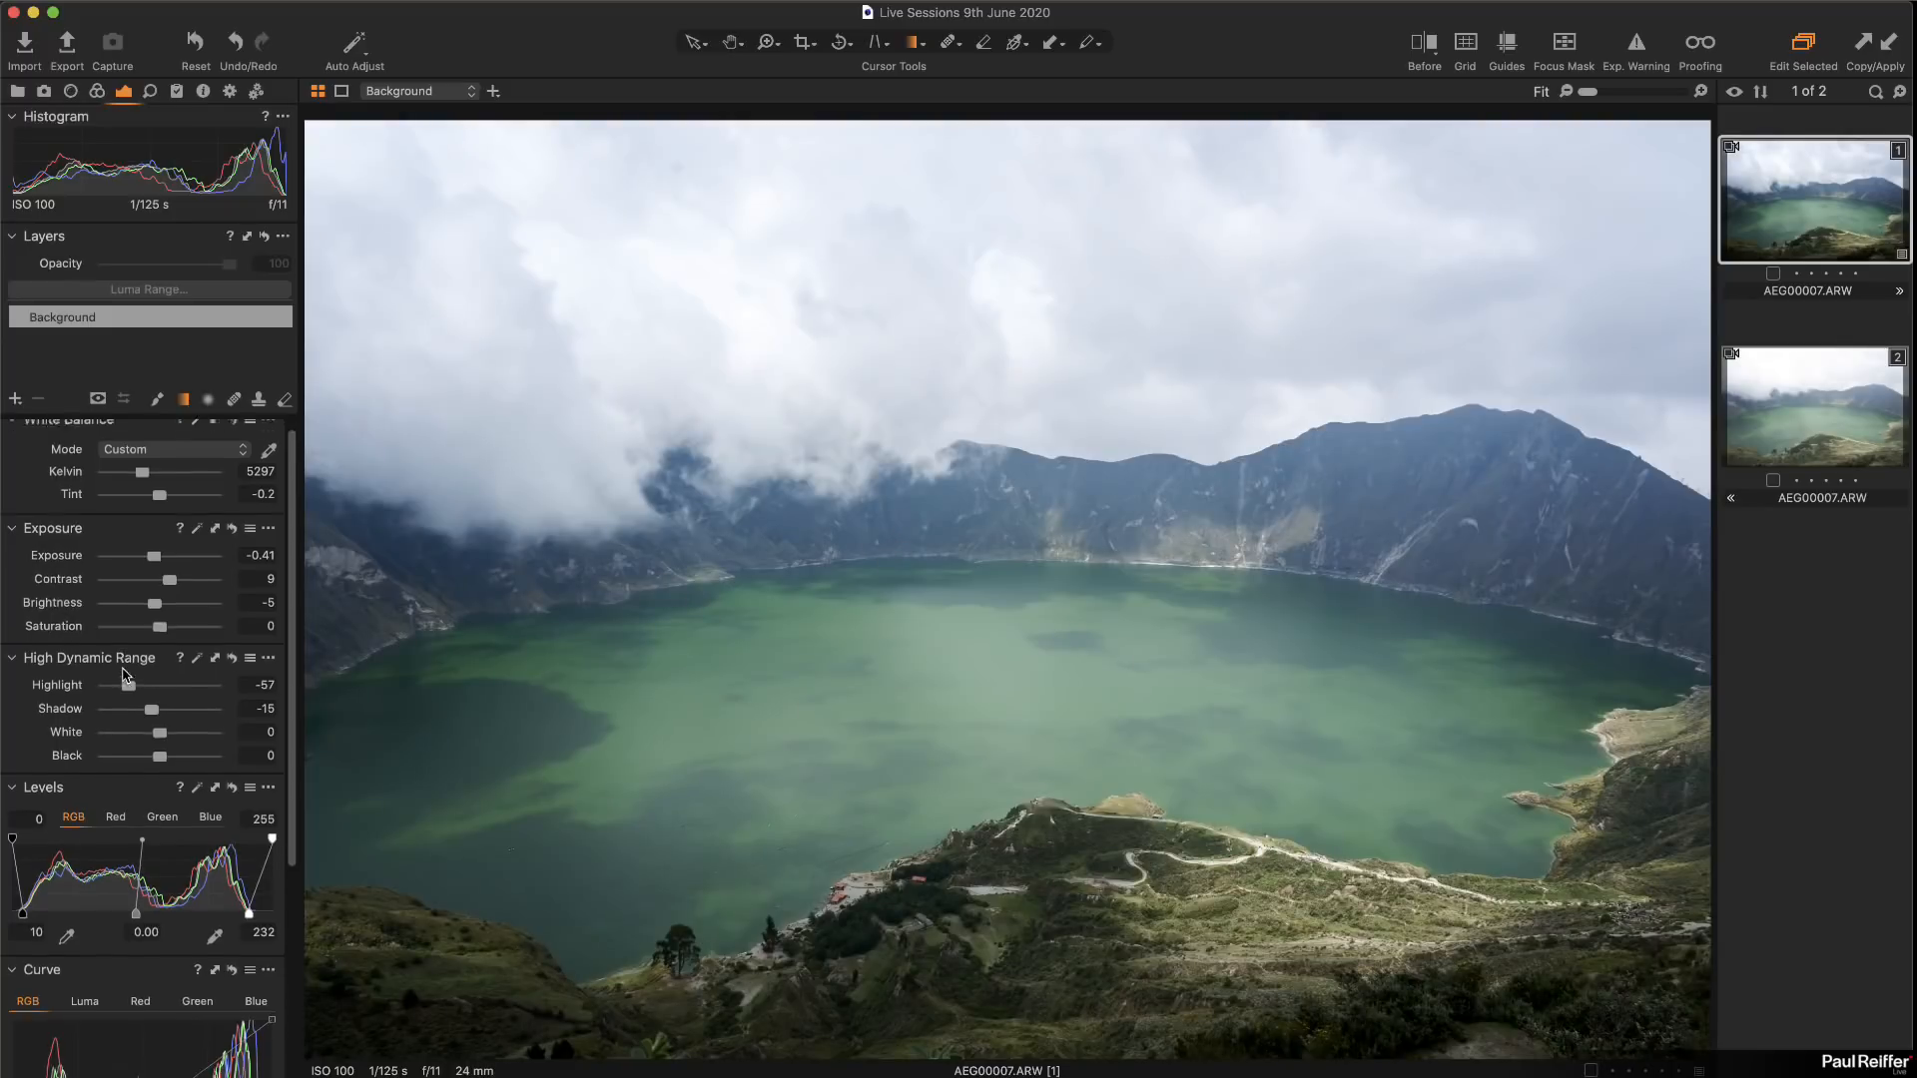
scroll(50, 499, "up", 5)
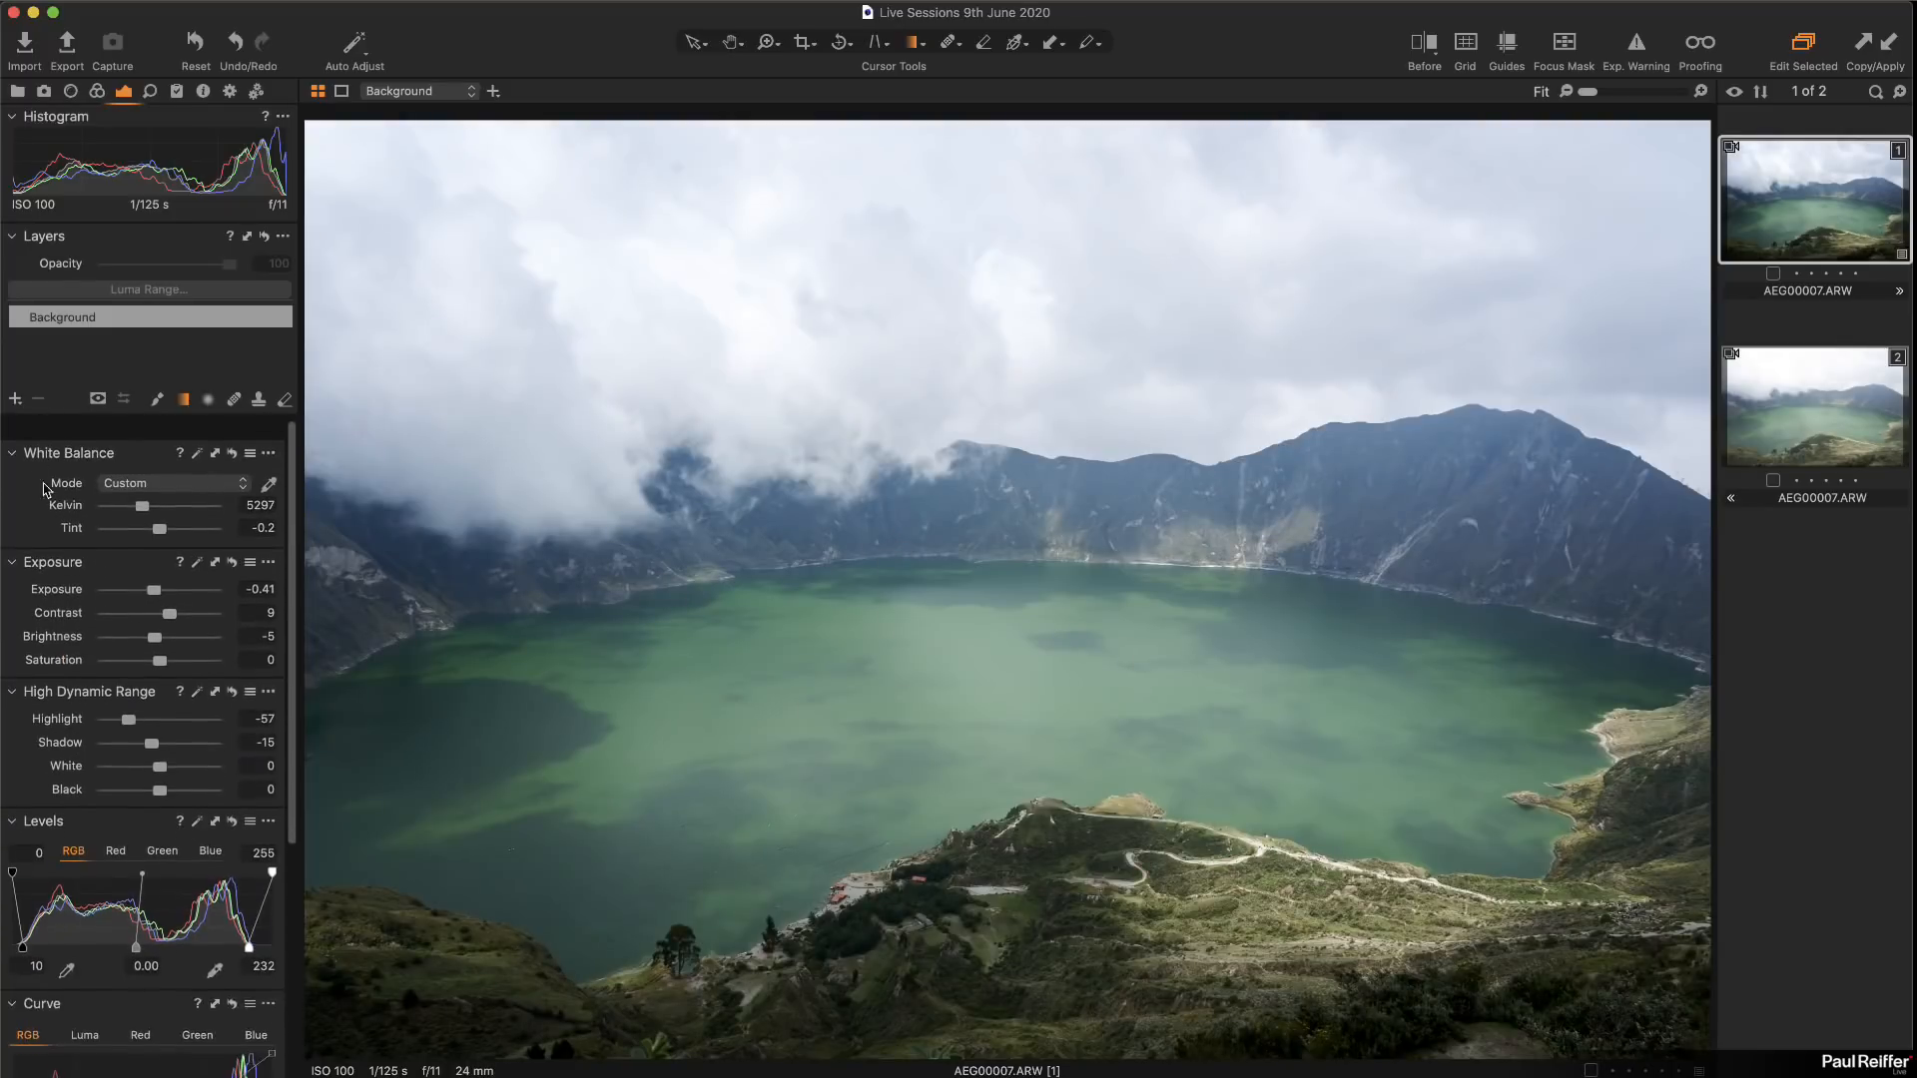
left_click(15, 400)
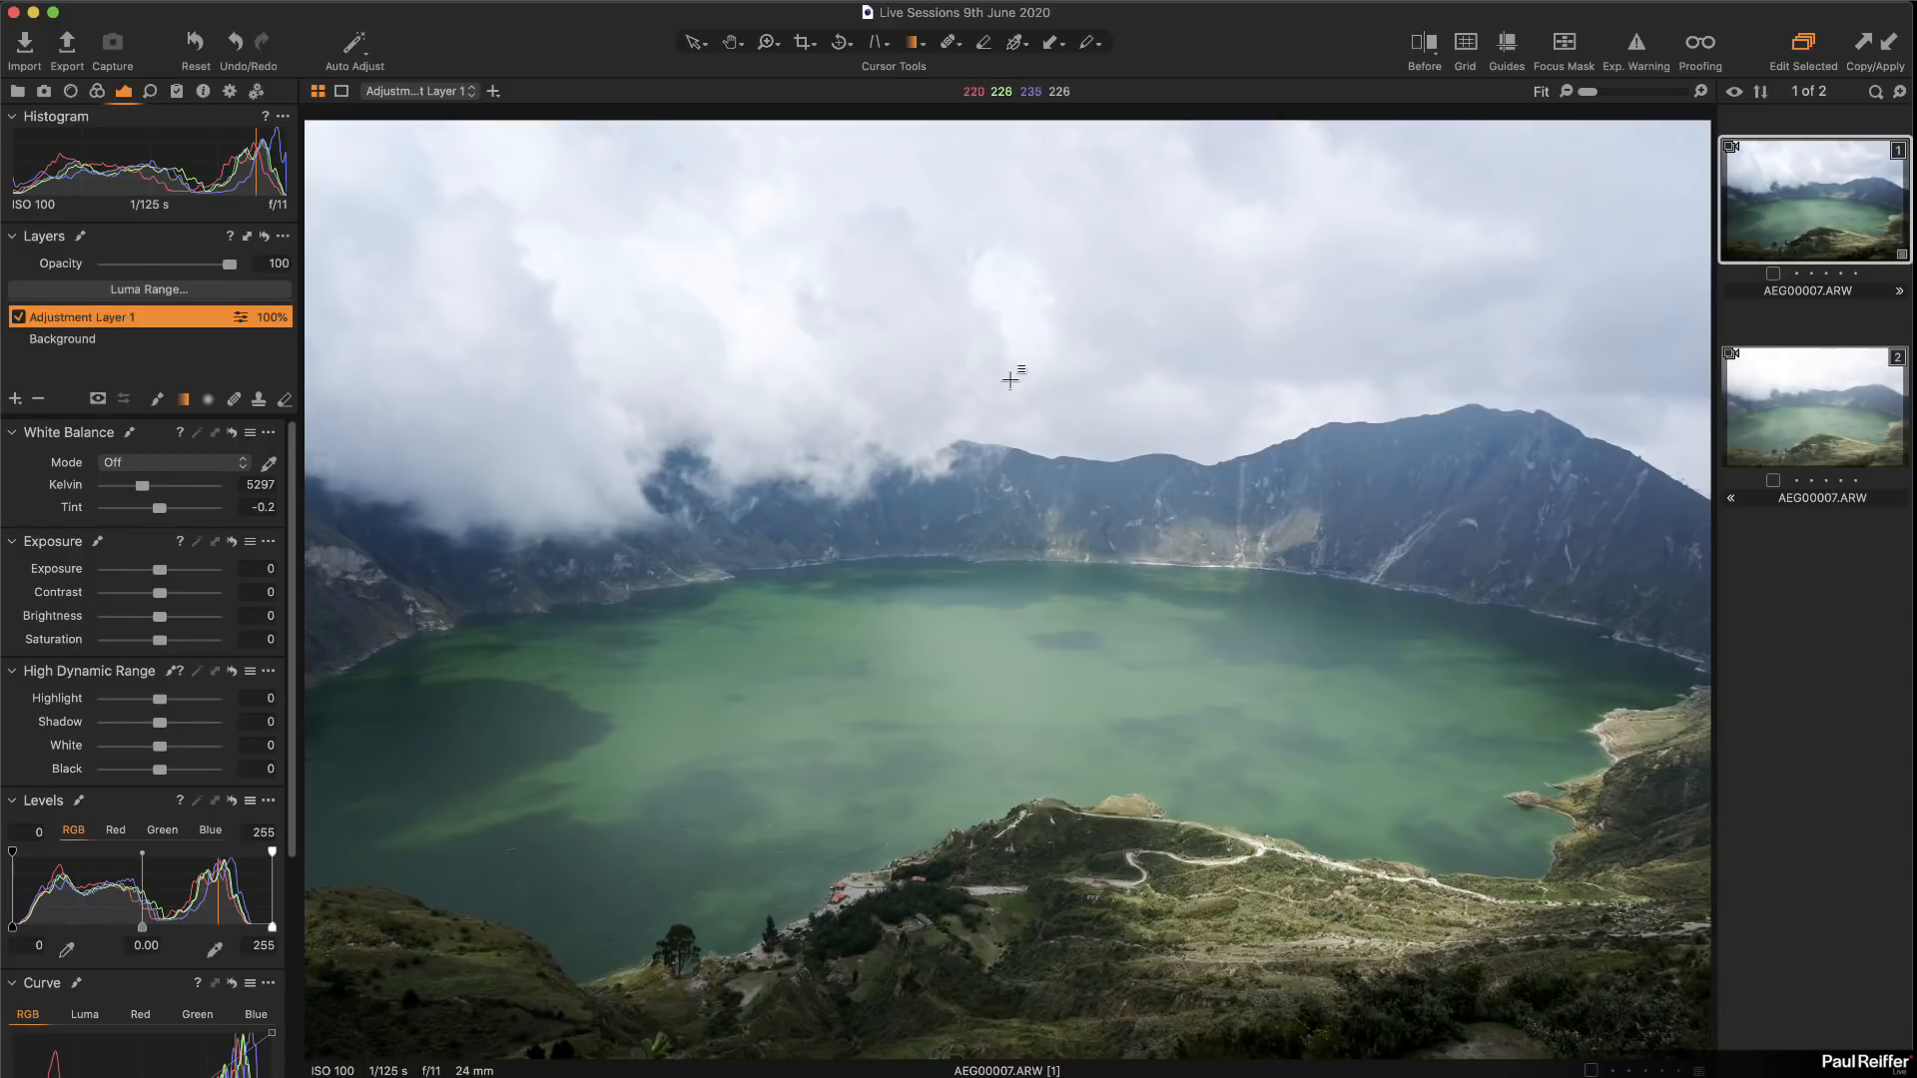
left_click_drag(1009, 372, 1014, 589)
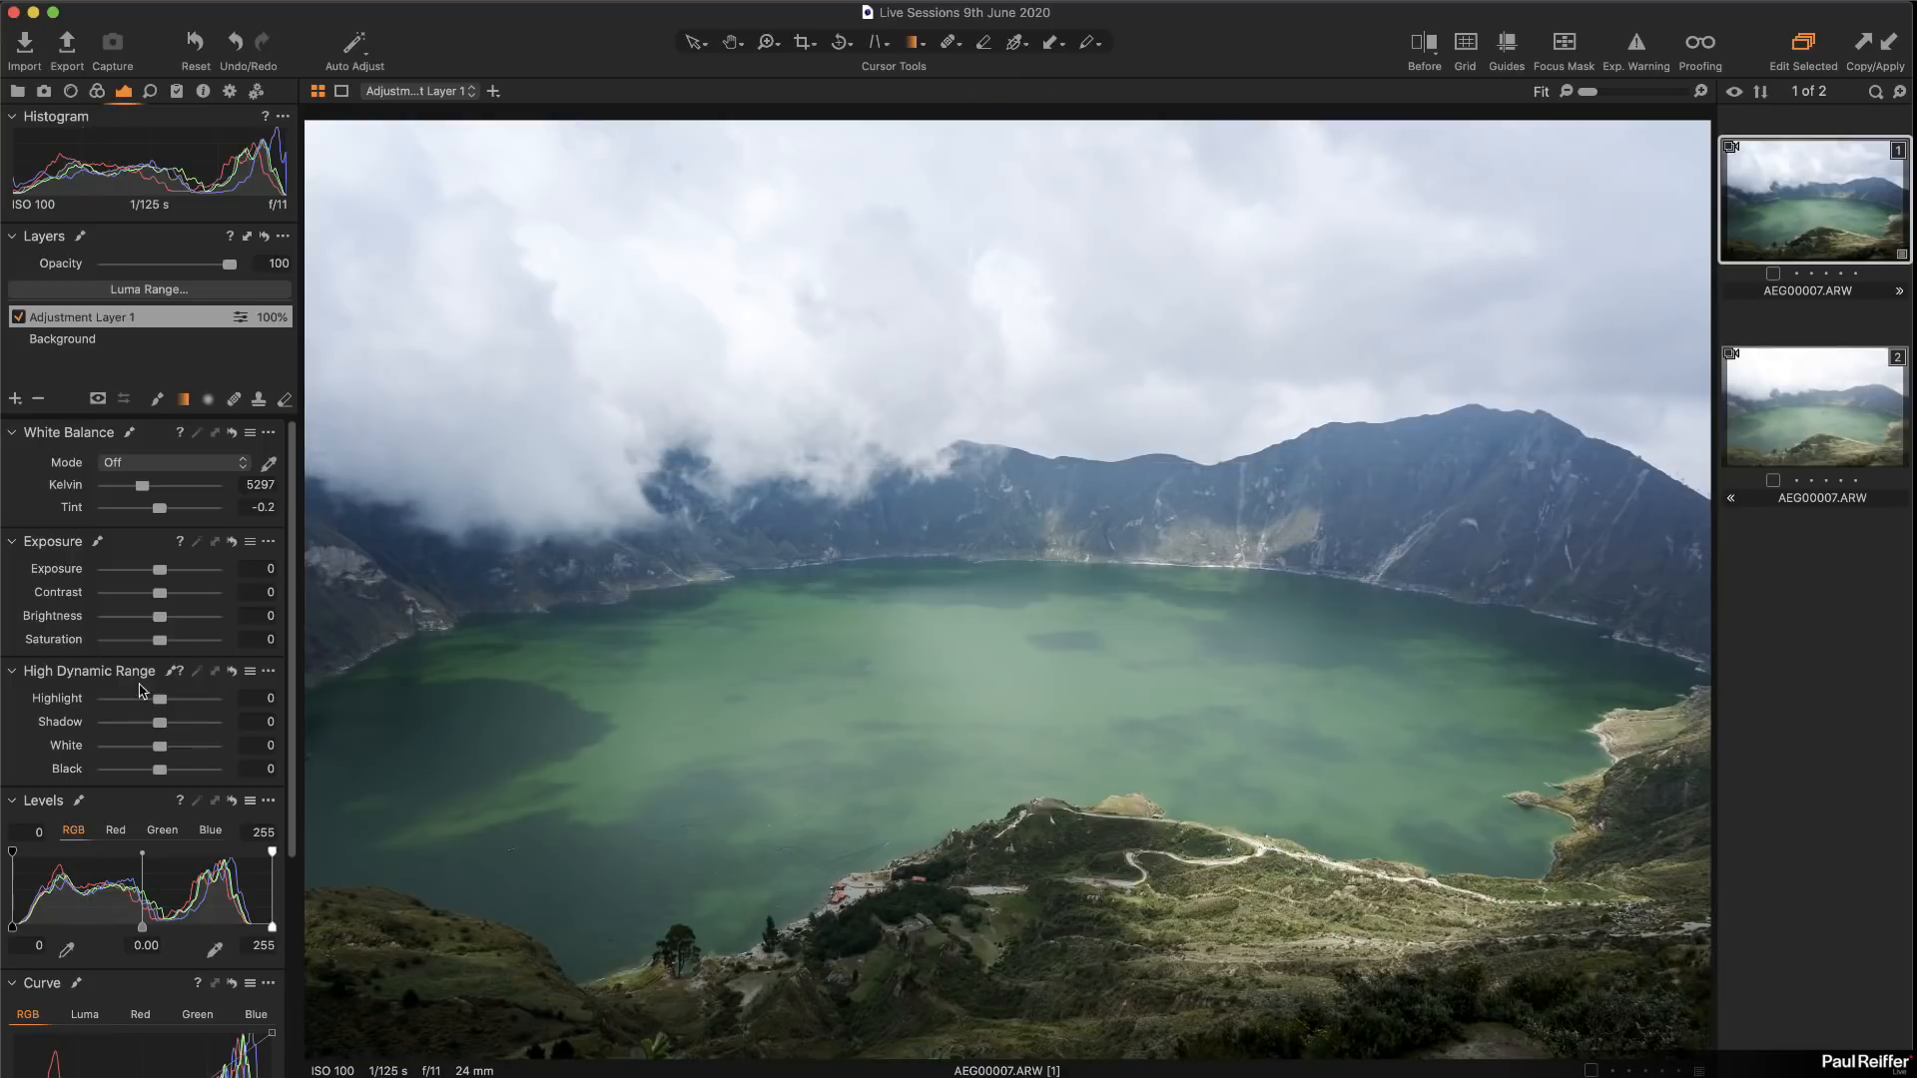
Step: Set the sky gradient layer's highlights to -34 and its clarity to 54
left_click_drag(159, 699, 147, 699)
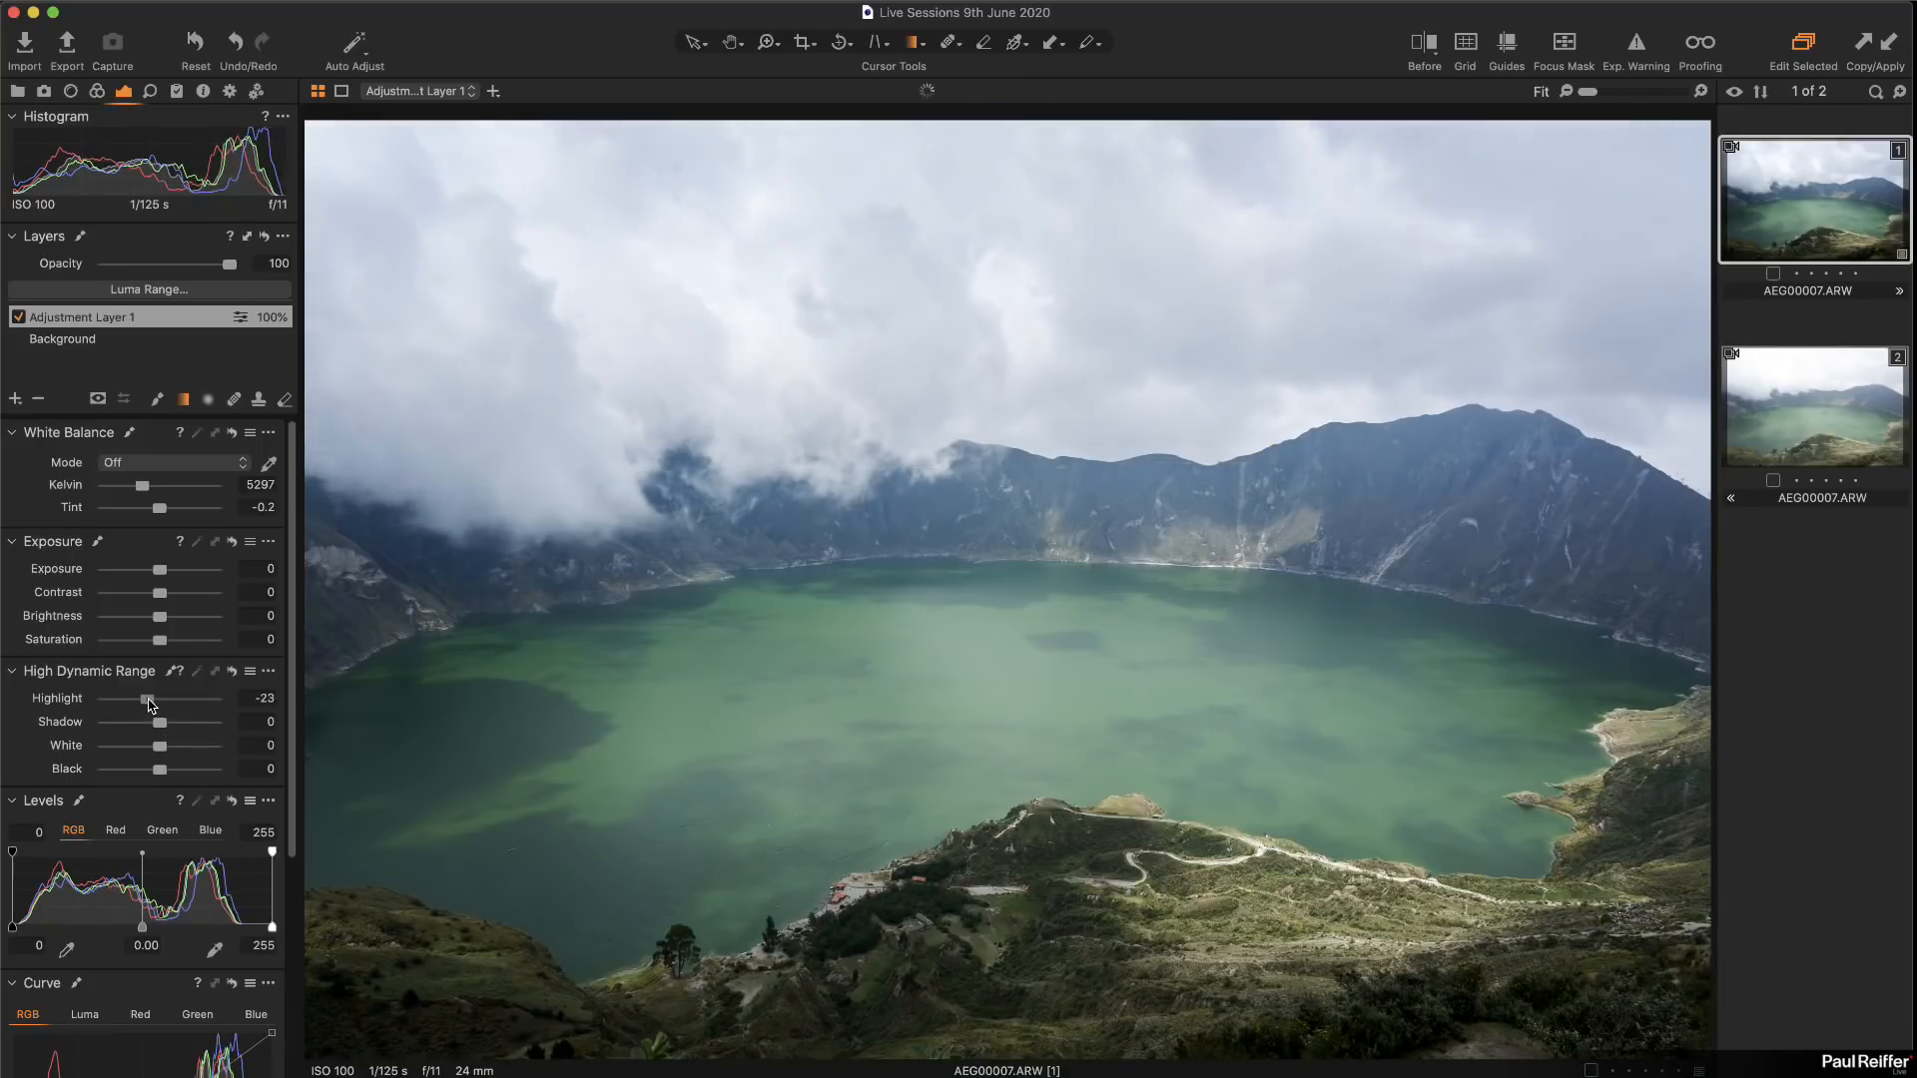
scroll(166, 791, "down", 5)
scroll(166, 791, "down", 3)
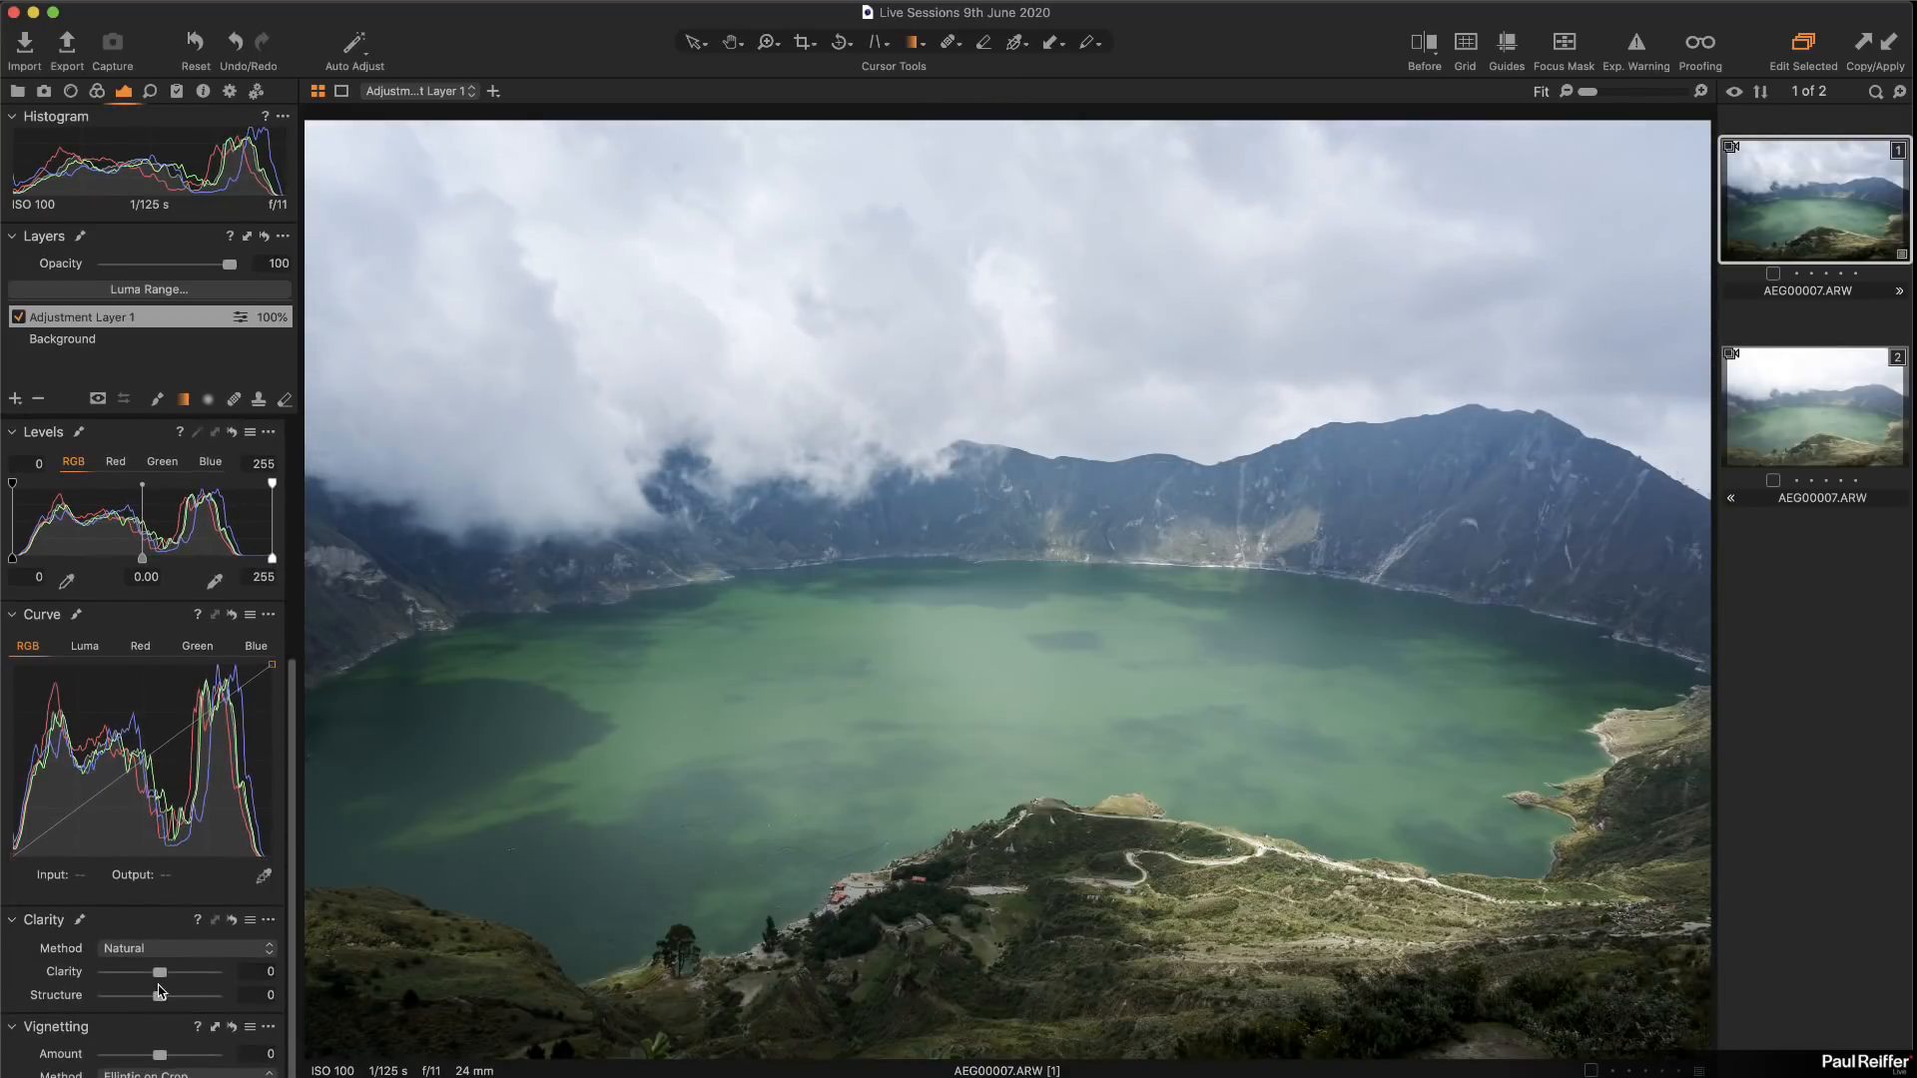
left_click_drag(159, 972, 190, 977)
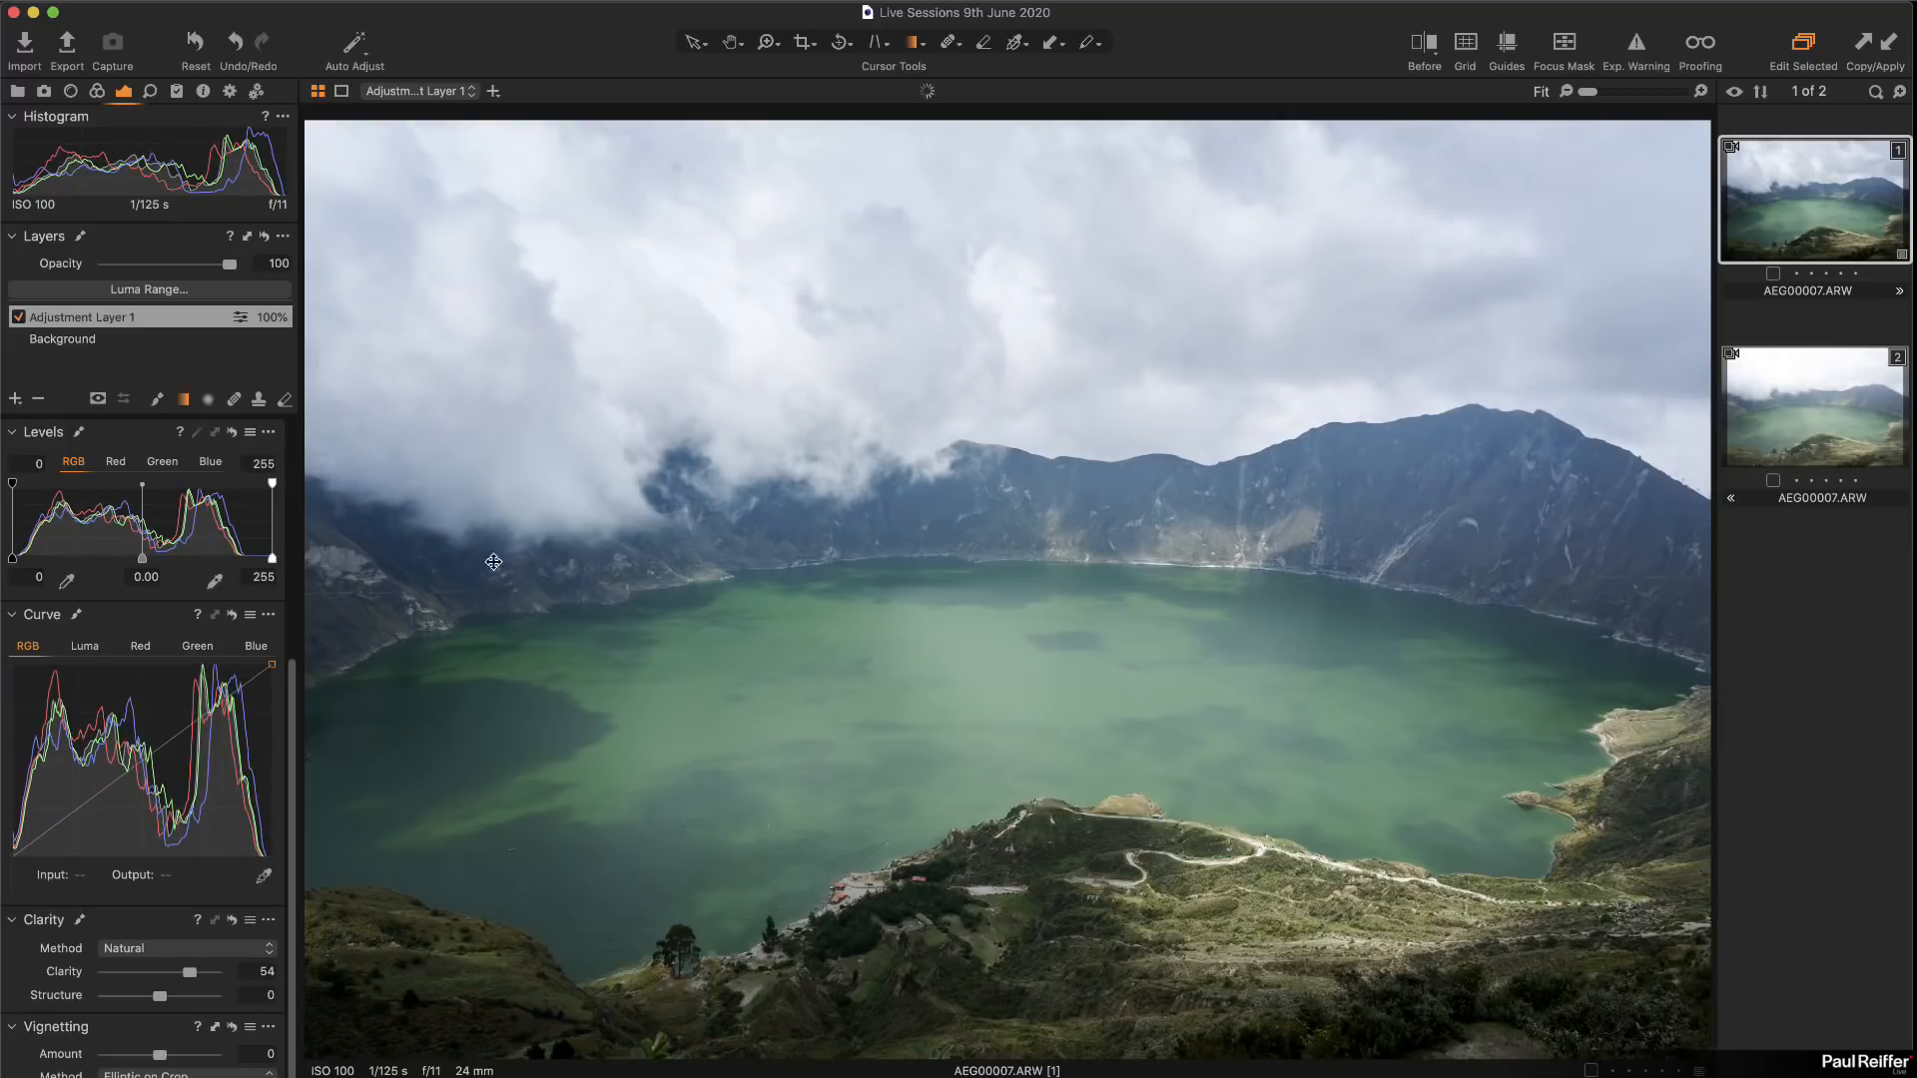
scroll(151, 579, "up", 1)
scroll(152, 579, "up", 5)
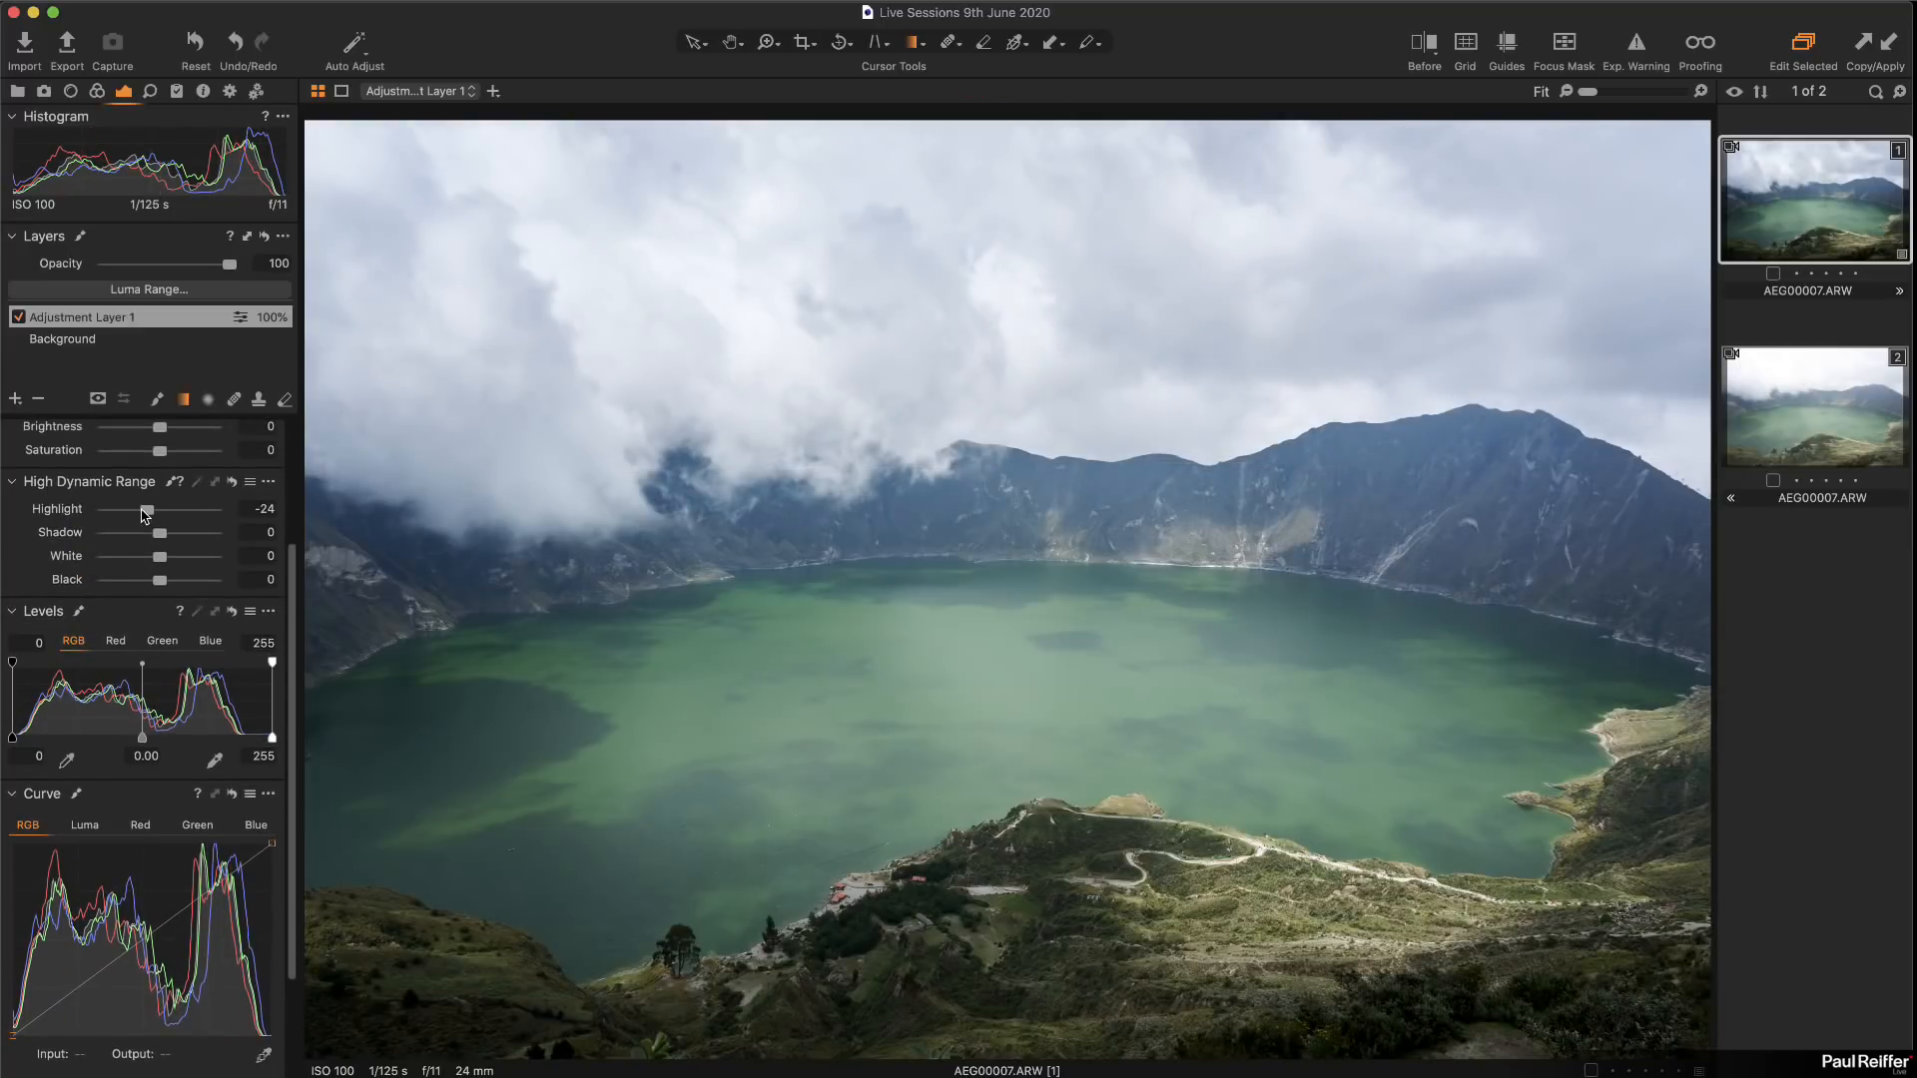
left_click_drag(146, 511, 141, 514)
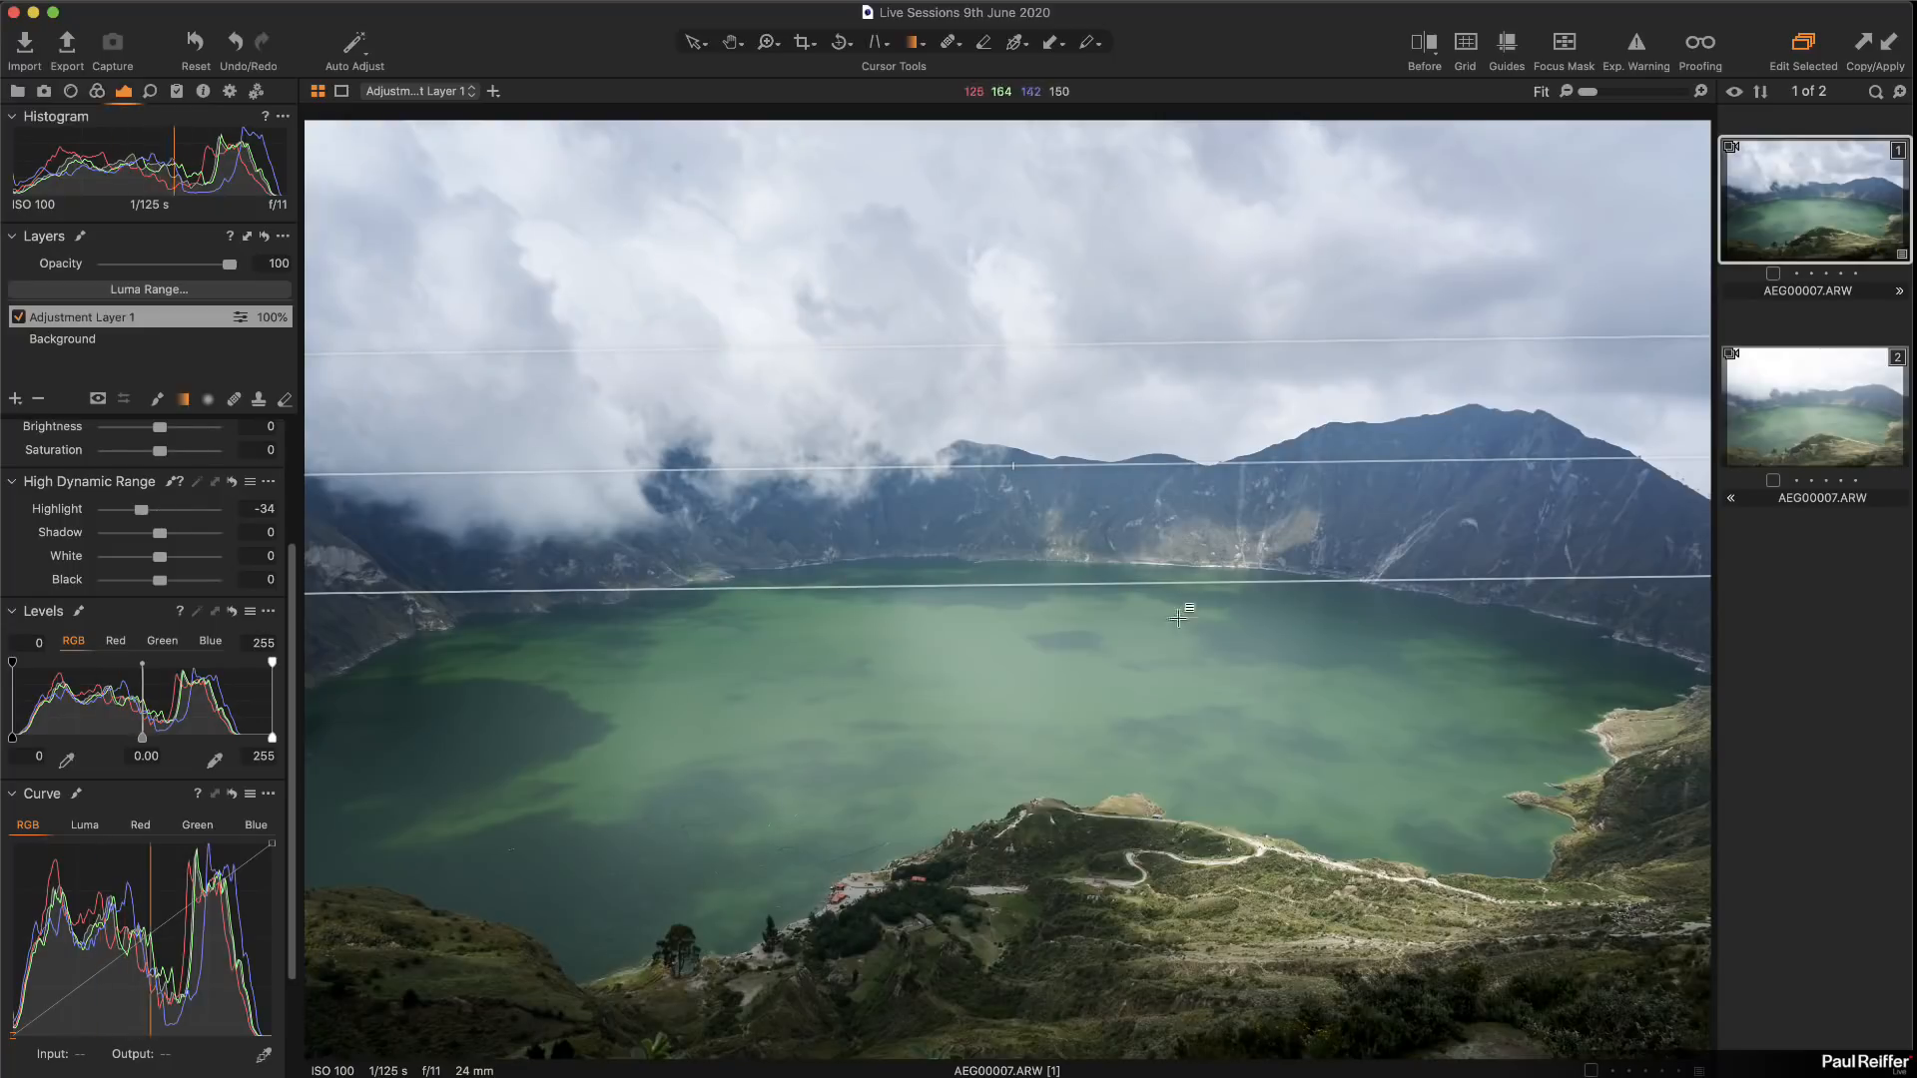
Step: On the background layer, sample the lake's green in the basic Color Editor and set its saturation to 10.1 and lightness to -14.9
left_click(73, 340)
left_click(96, 93)
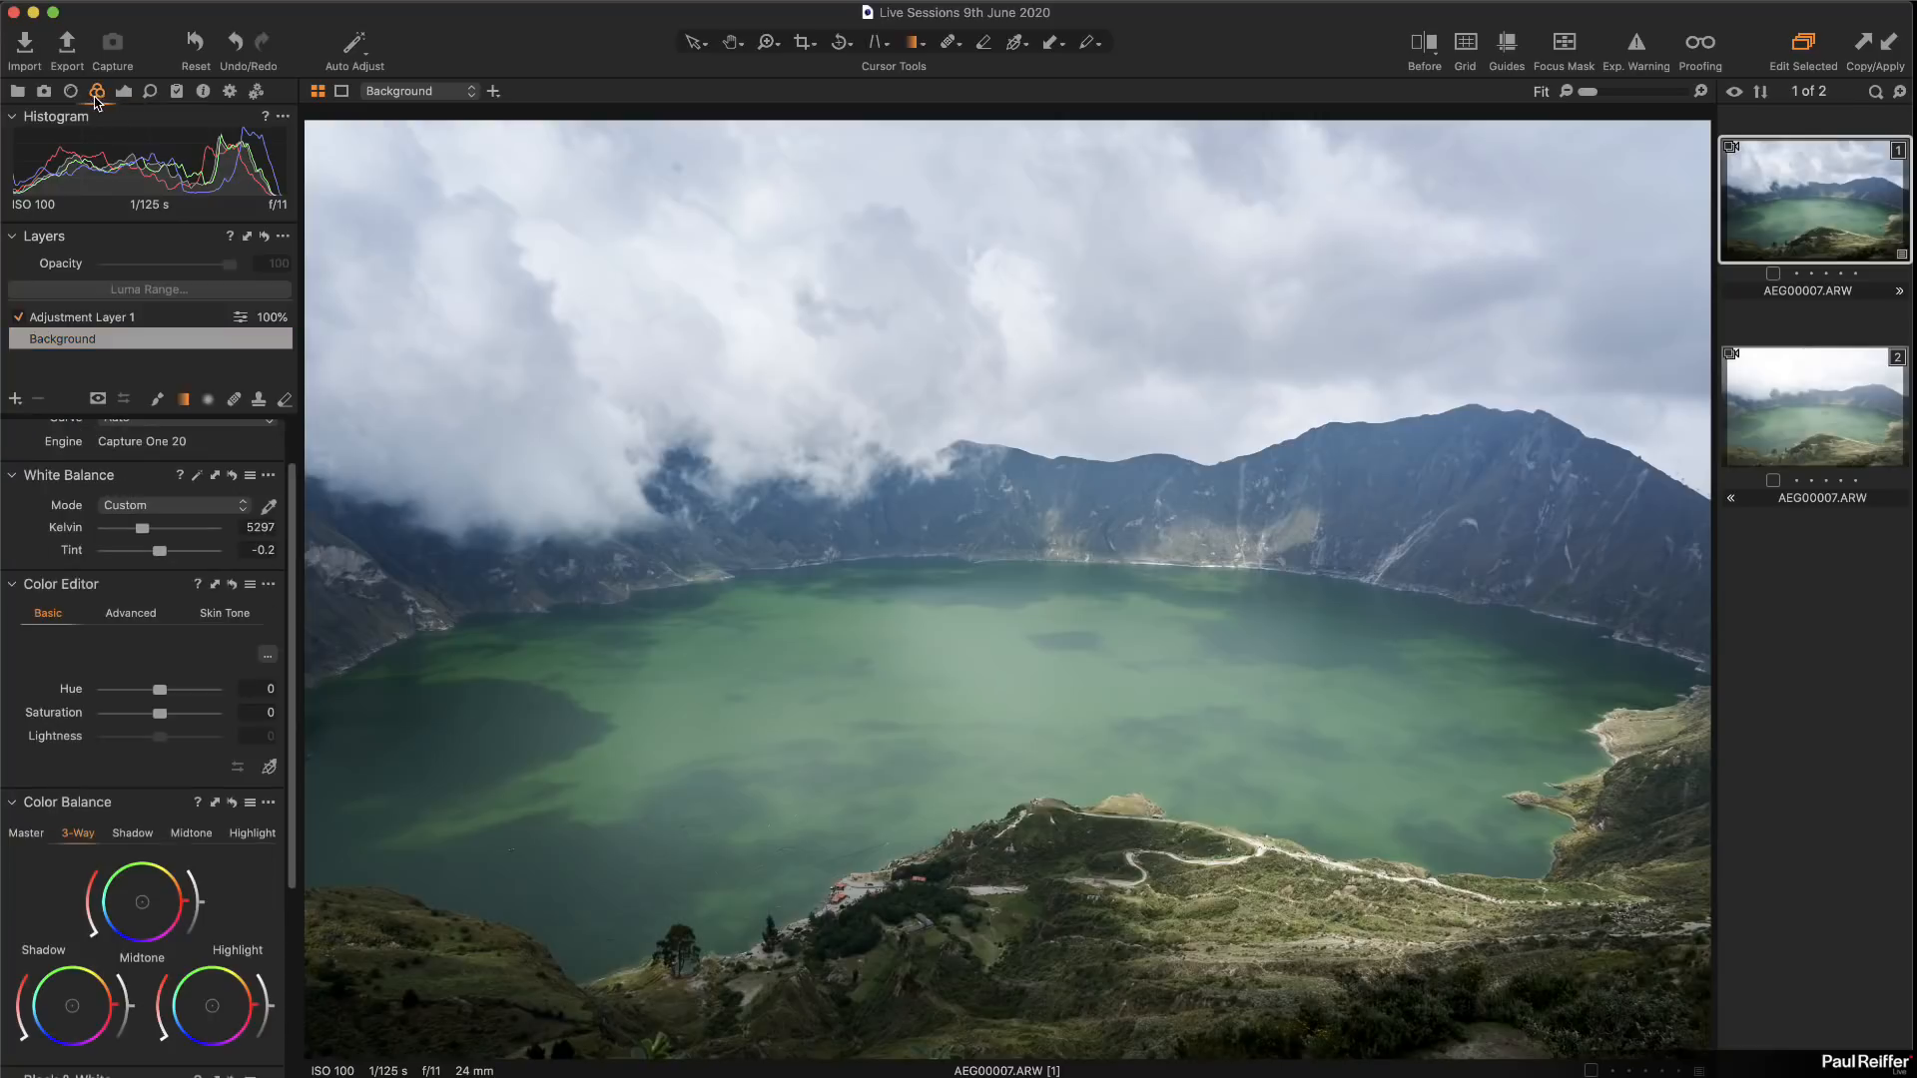
left_click(268, 766)
left_click(997, 697)
left_click_drag(166, 718, 147, 746)
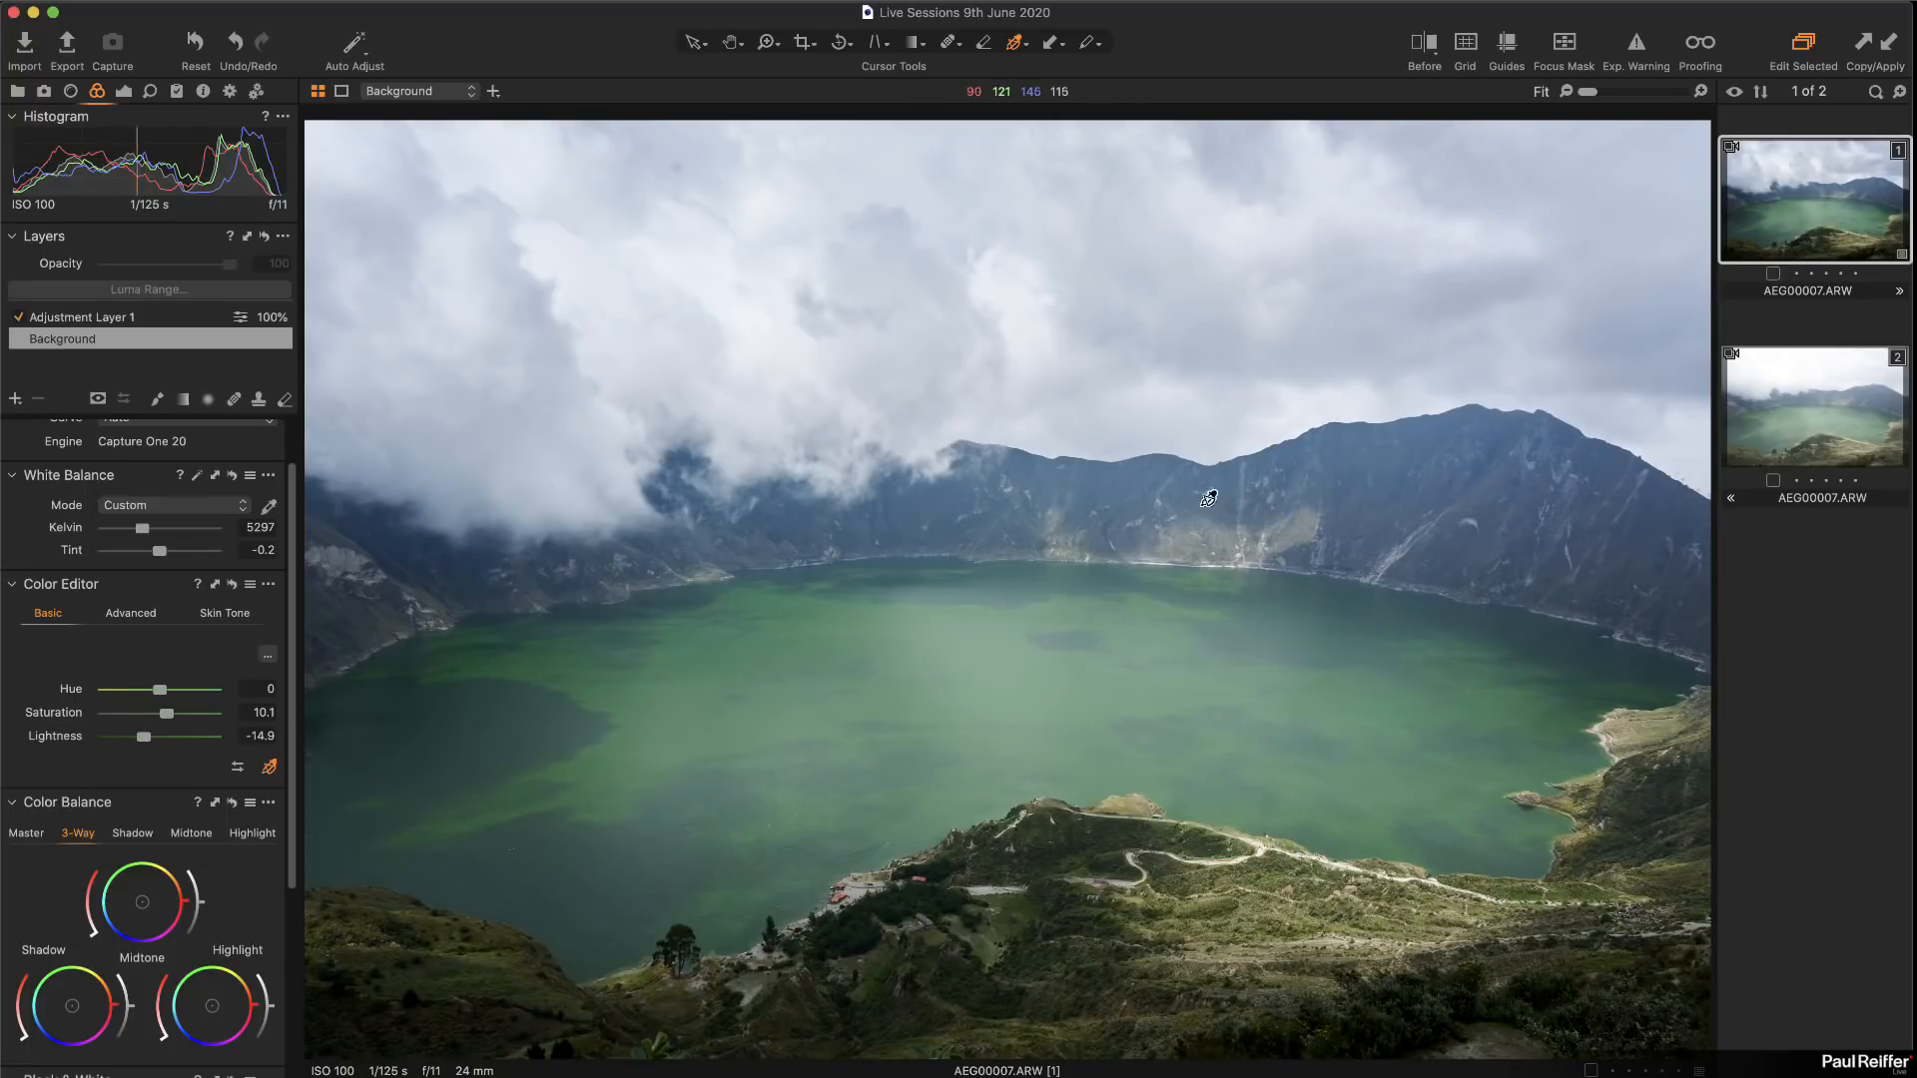
Step: Rename the sky gradient adjustment layer as Clouds
double_click(93, 317)
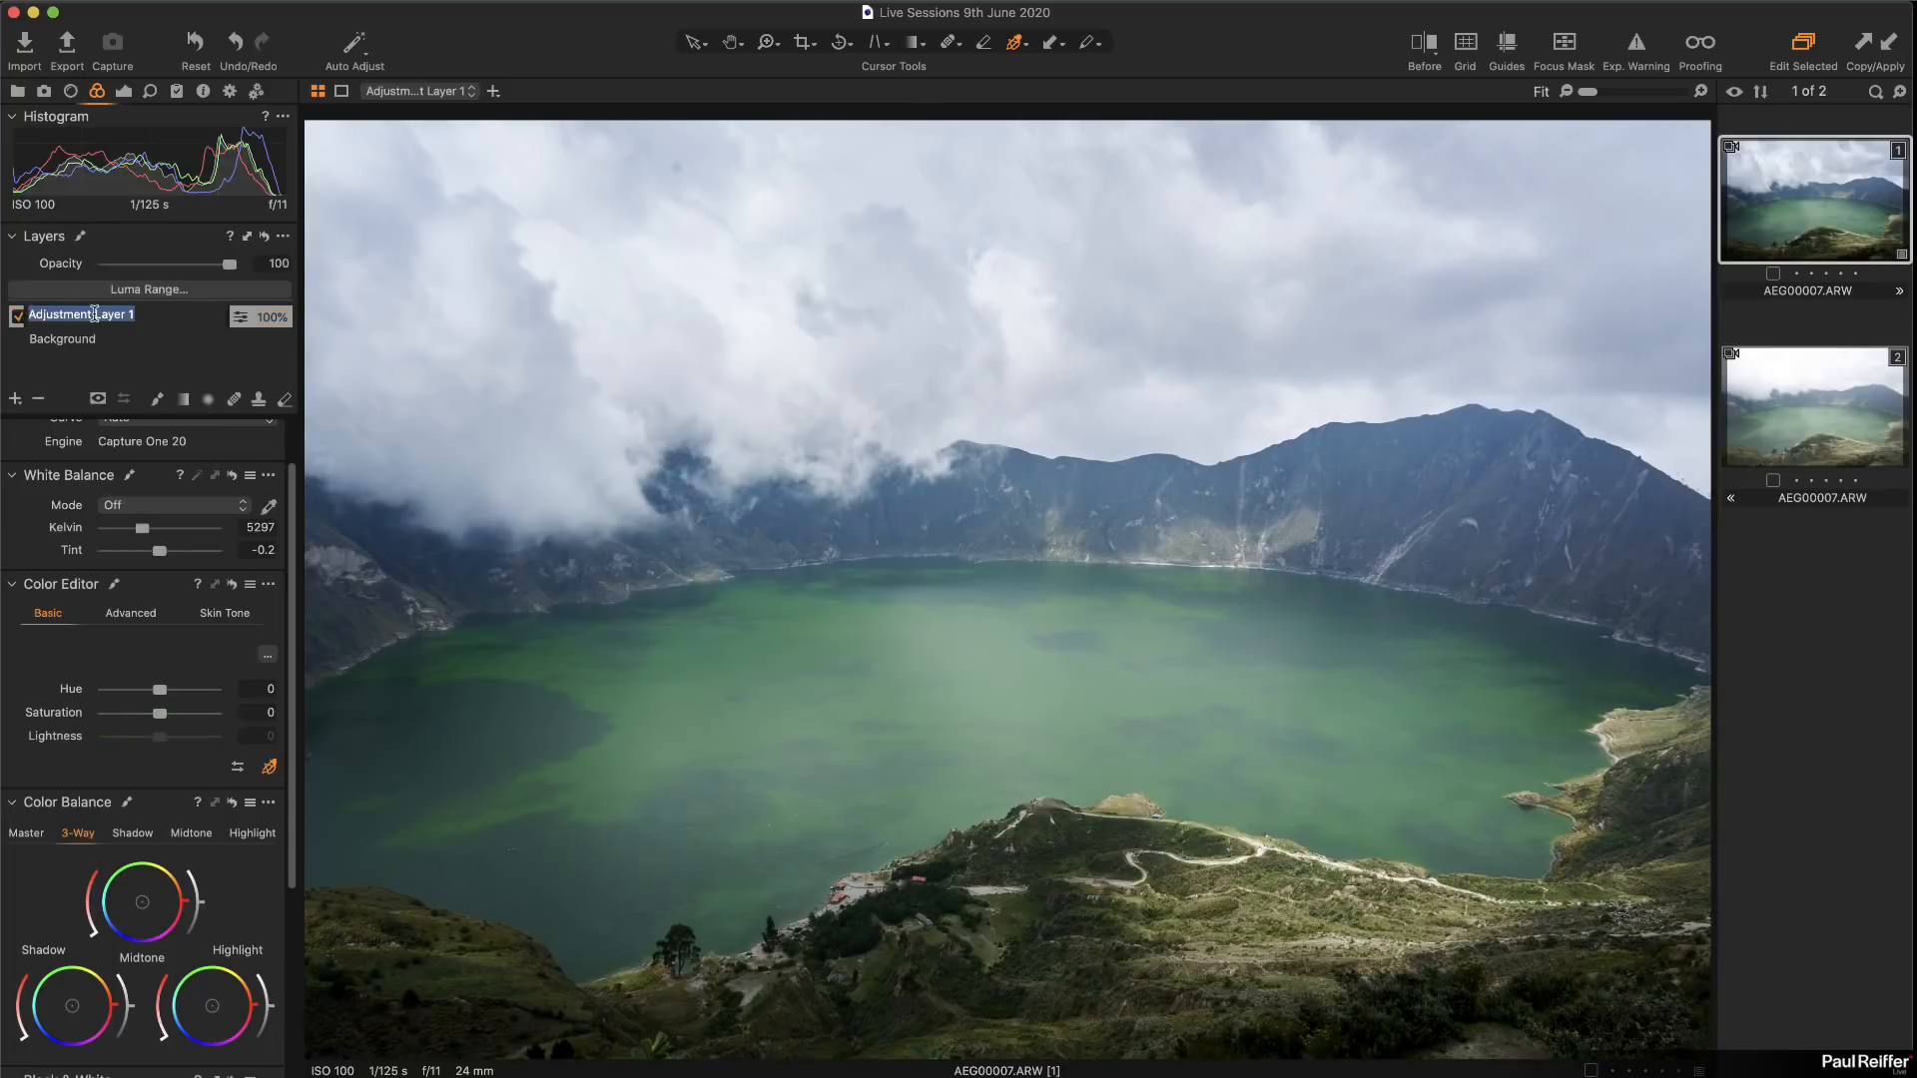
type("clouds")
key("Return")
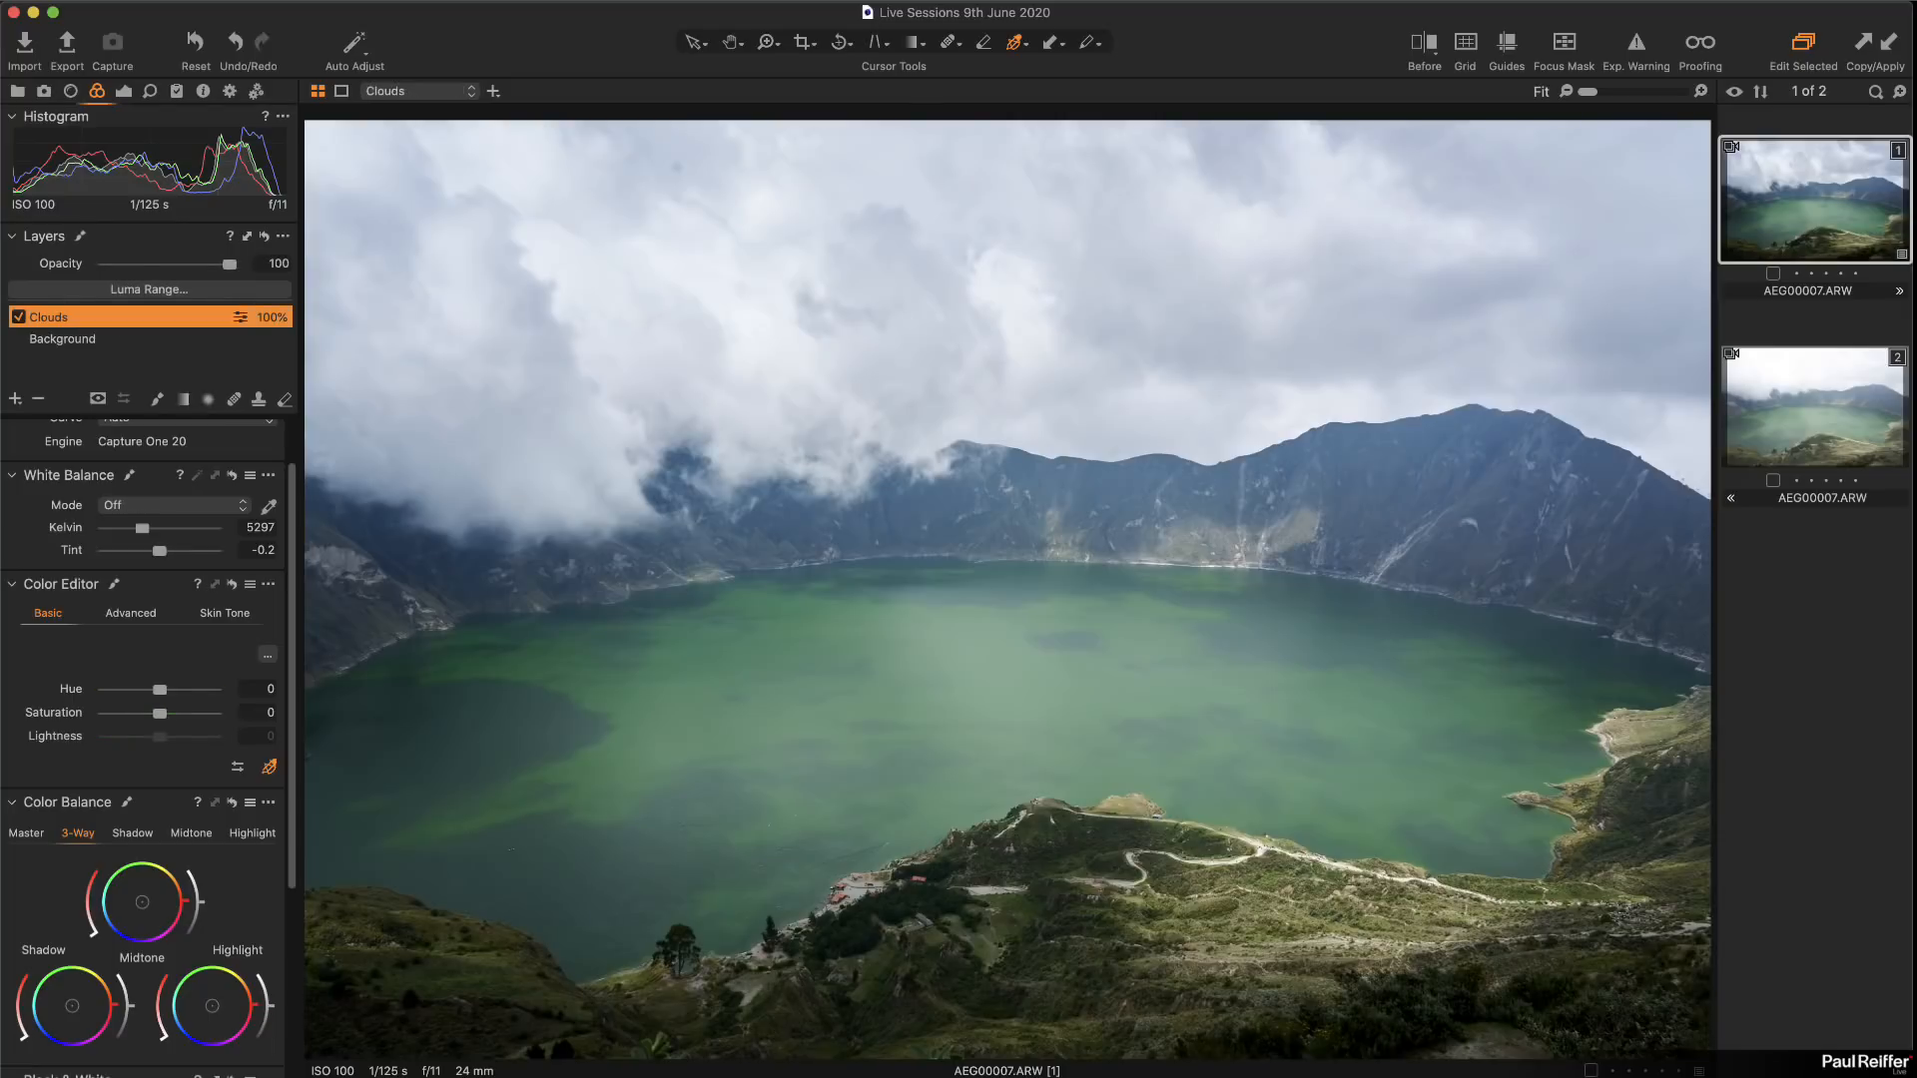
Step: Add another adjustment layer, brush a mask over the mountain ridge, and erase the mask where it spills onto the lake
left_click(14, 400)
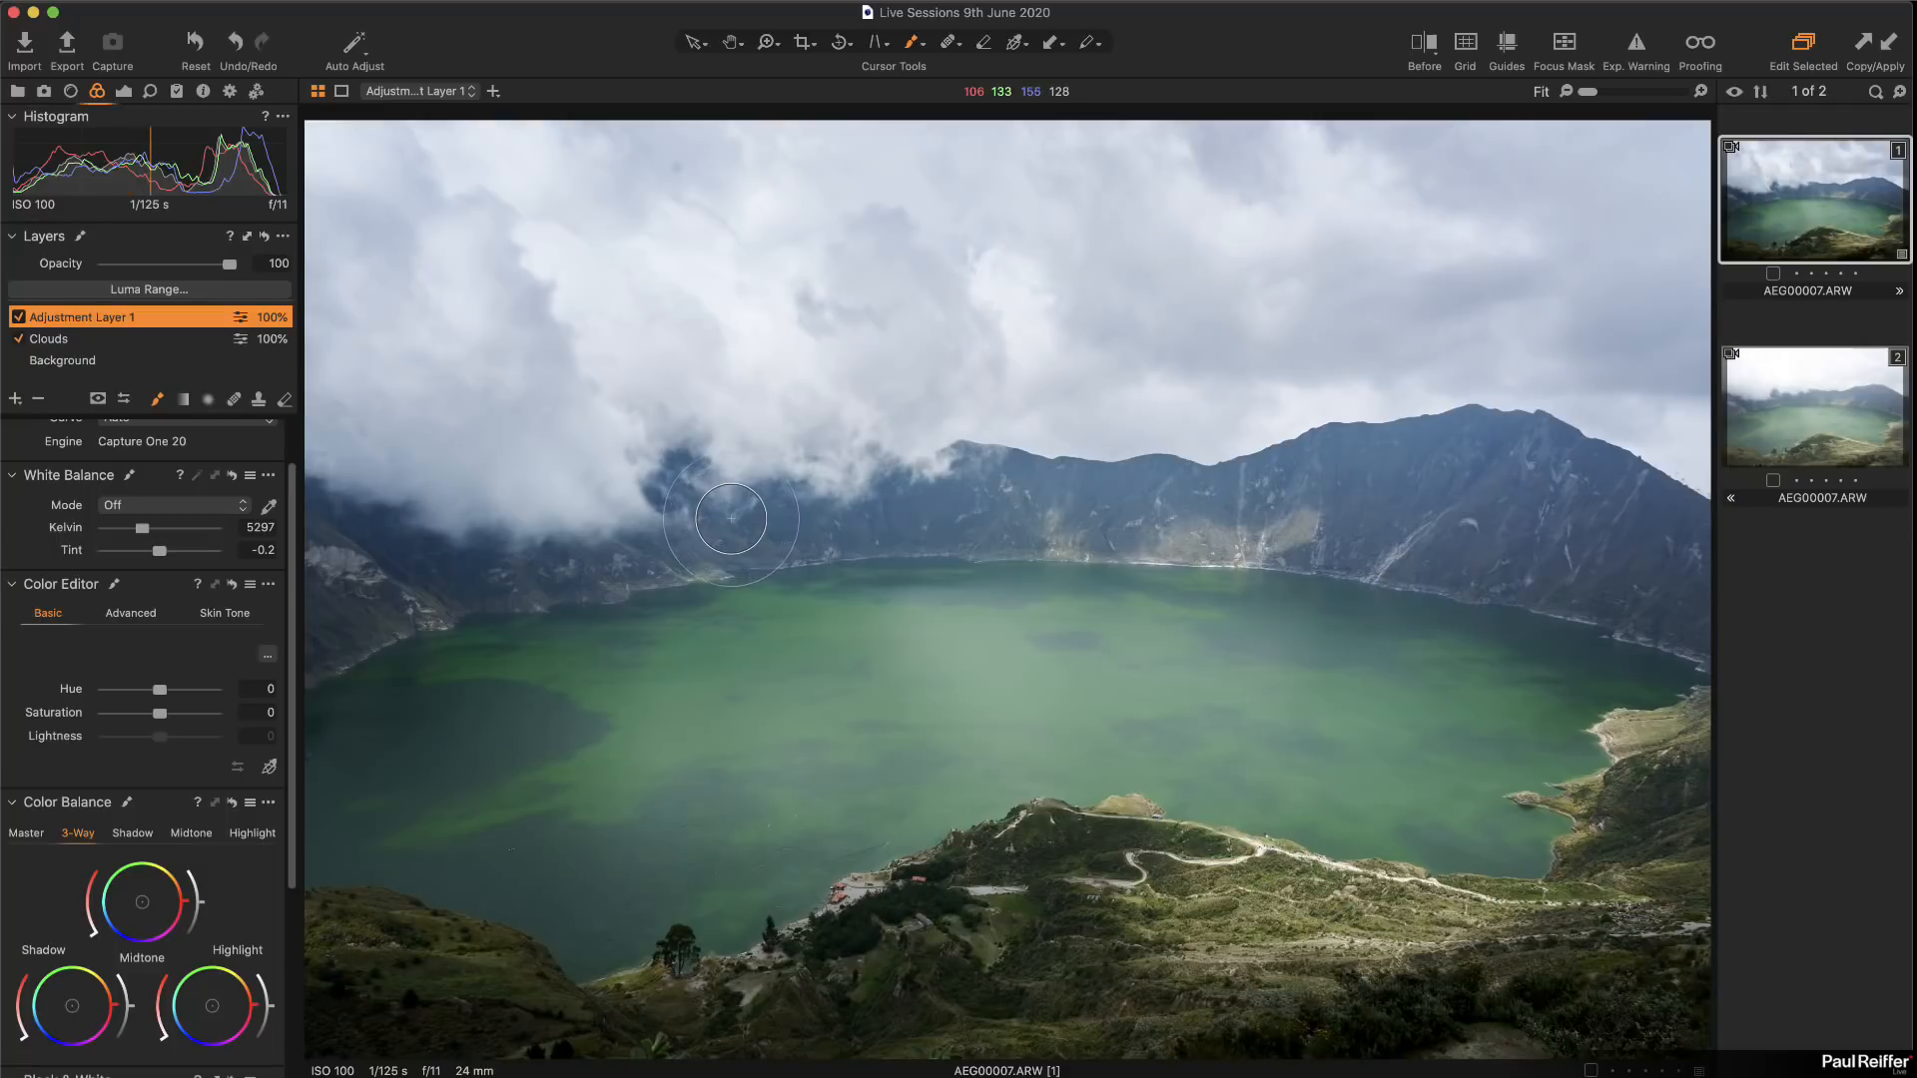
mouse_move(332, 511)
left_mouse_down()
mouse_move(383, 556)
mouse_move(351, 529)
mouse_move(337, 594)
mouse_move(562, 531)
mouse_move(631, 460)
mouse_move(718, 509)
mouse_move(888, 449)
mouse_move(1252, 504)
mouse_move(1526, 502)
mouse_move(1568, 432)
mouse_move(1561, 461)
mouse_move(1671, 549)
mouse_move(1519, 518)
mouse_move(1602, 450)
mouse_move(1608, 573)
left_mouse_up()
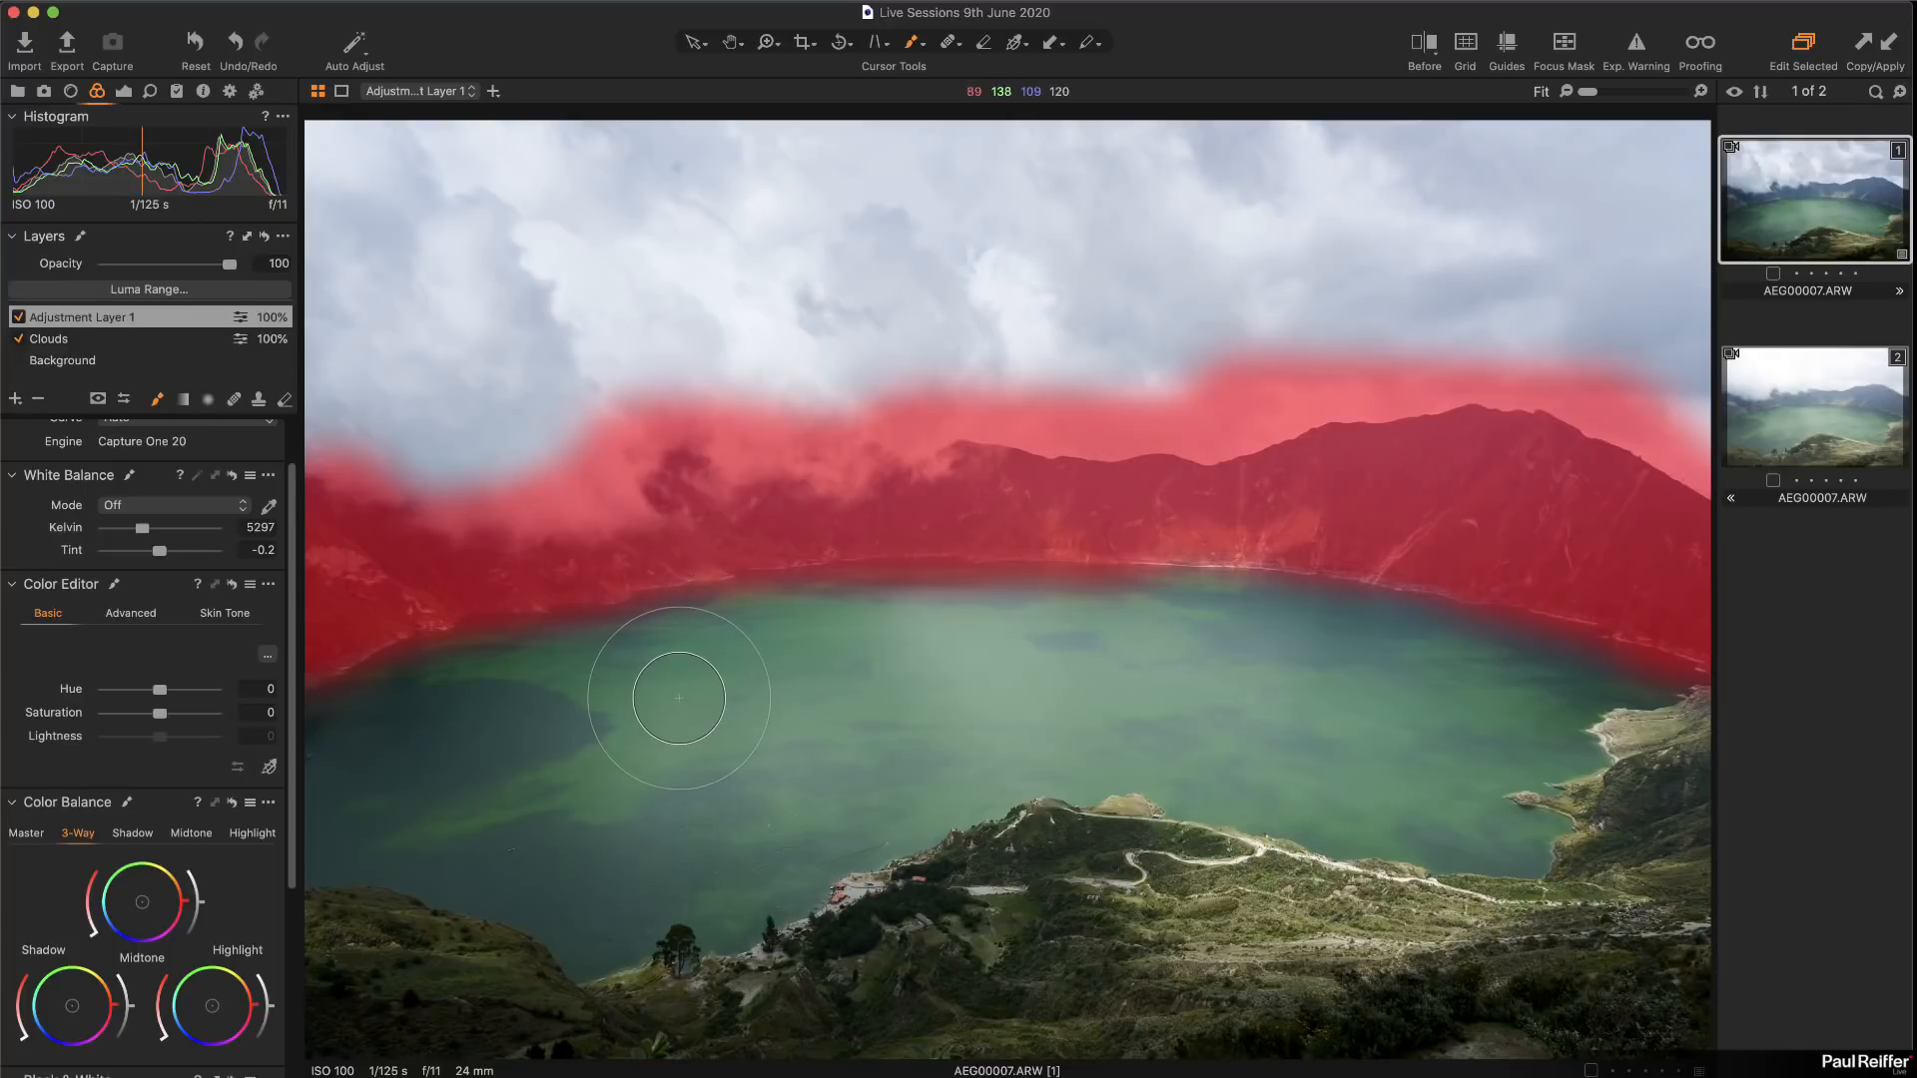
key("e")
mouse_move(458, 693)
left_mouse_down()
mouse_move(809, 636)
mouse_move(1327, 663)
mouse_move(1205, 646)
mouse_move(1617, 701)
mouse_move(1758, 749)
left_mouse_up()
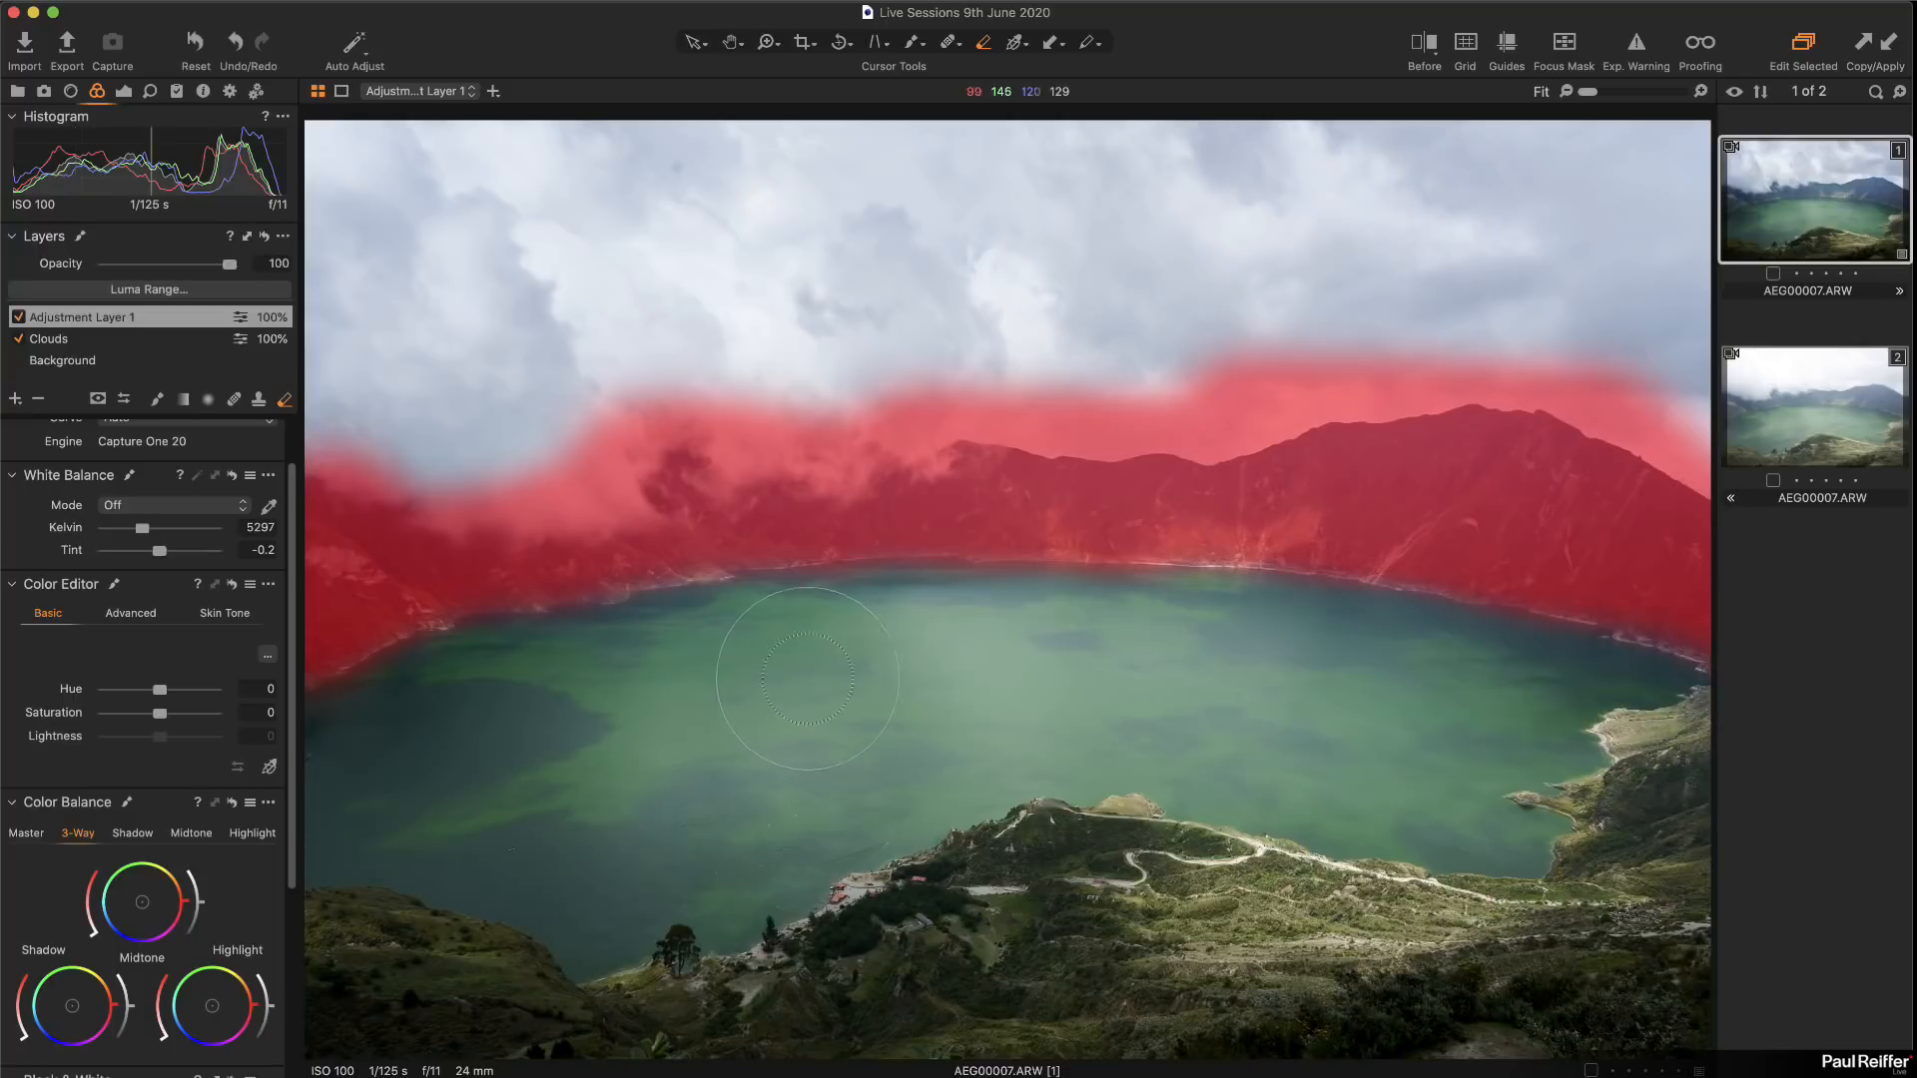
Step: Restrict the mountain mask with a Luma Range of 0 to 112, falloff 0 to 165 and radius 21.6
key("m")
left_click(169, 290)
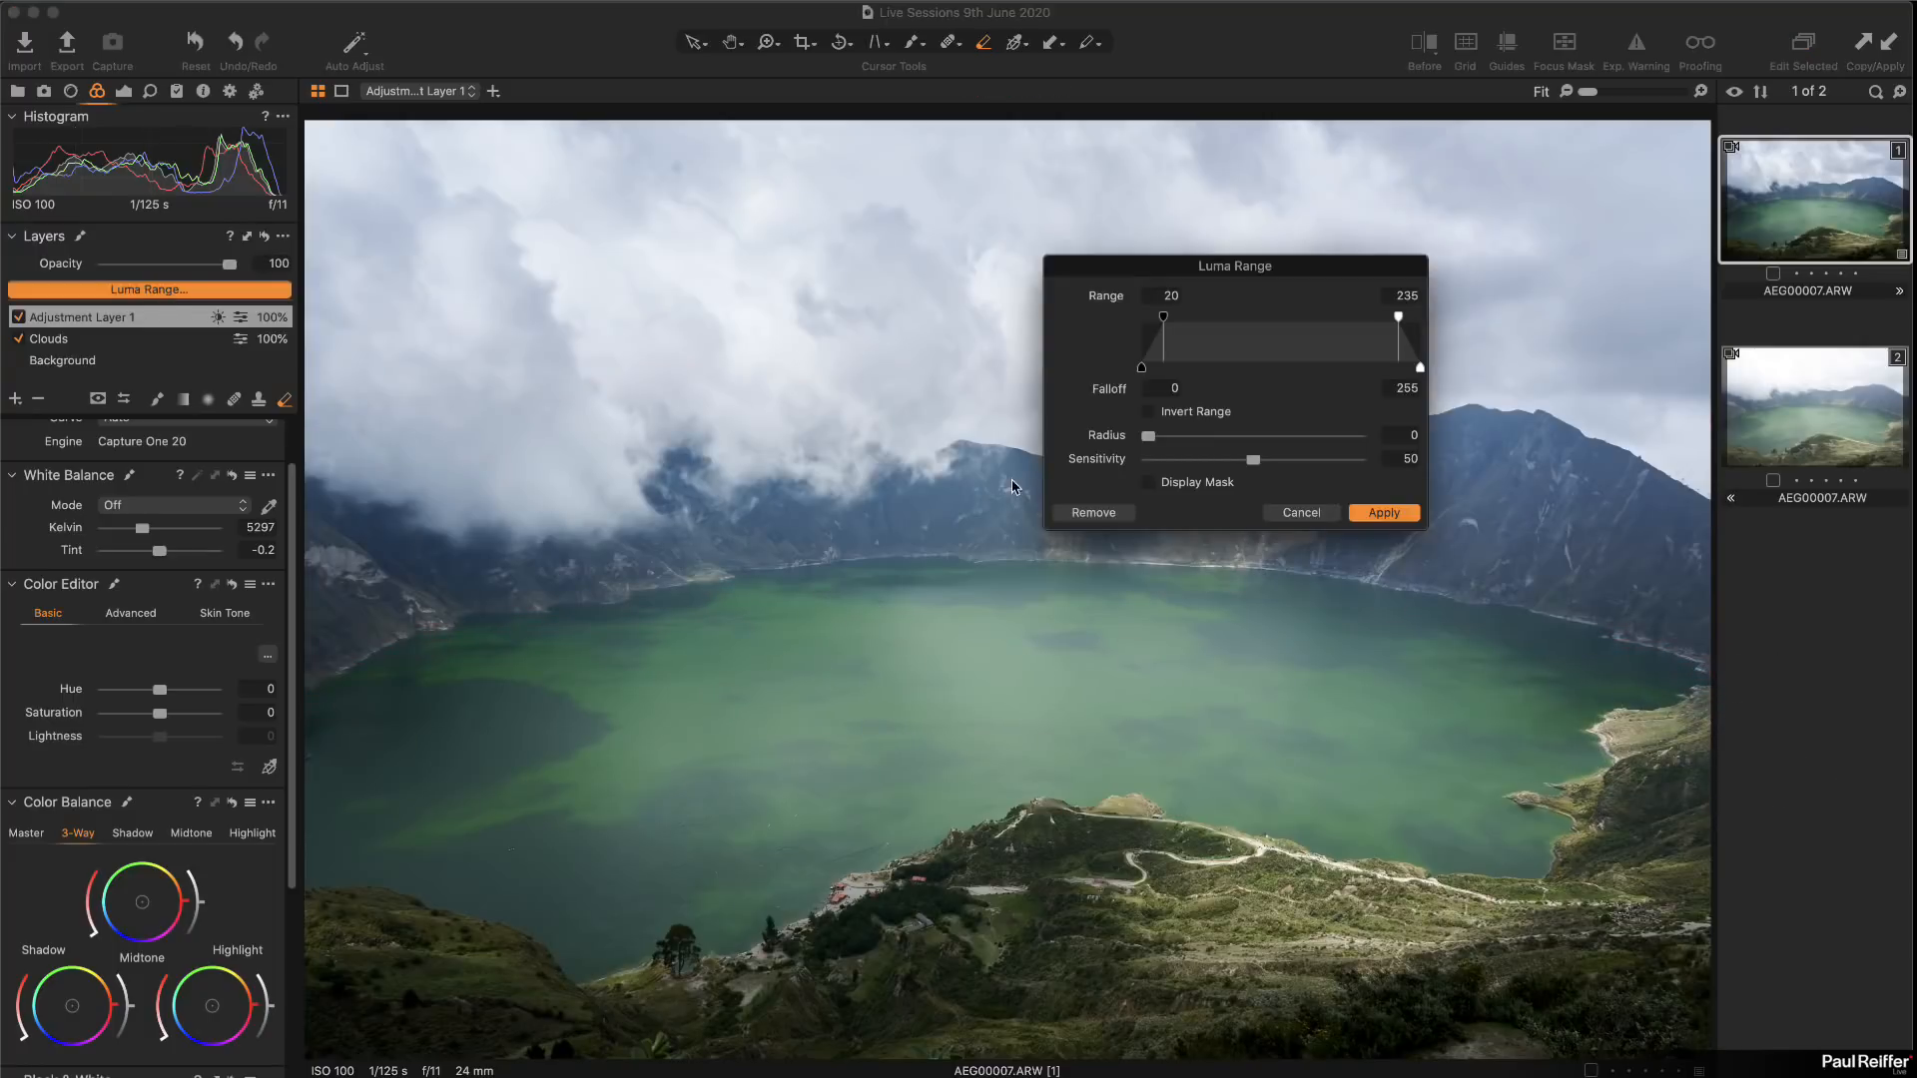
left_click(1151, 484)
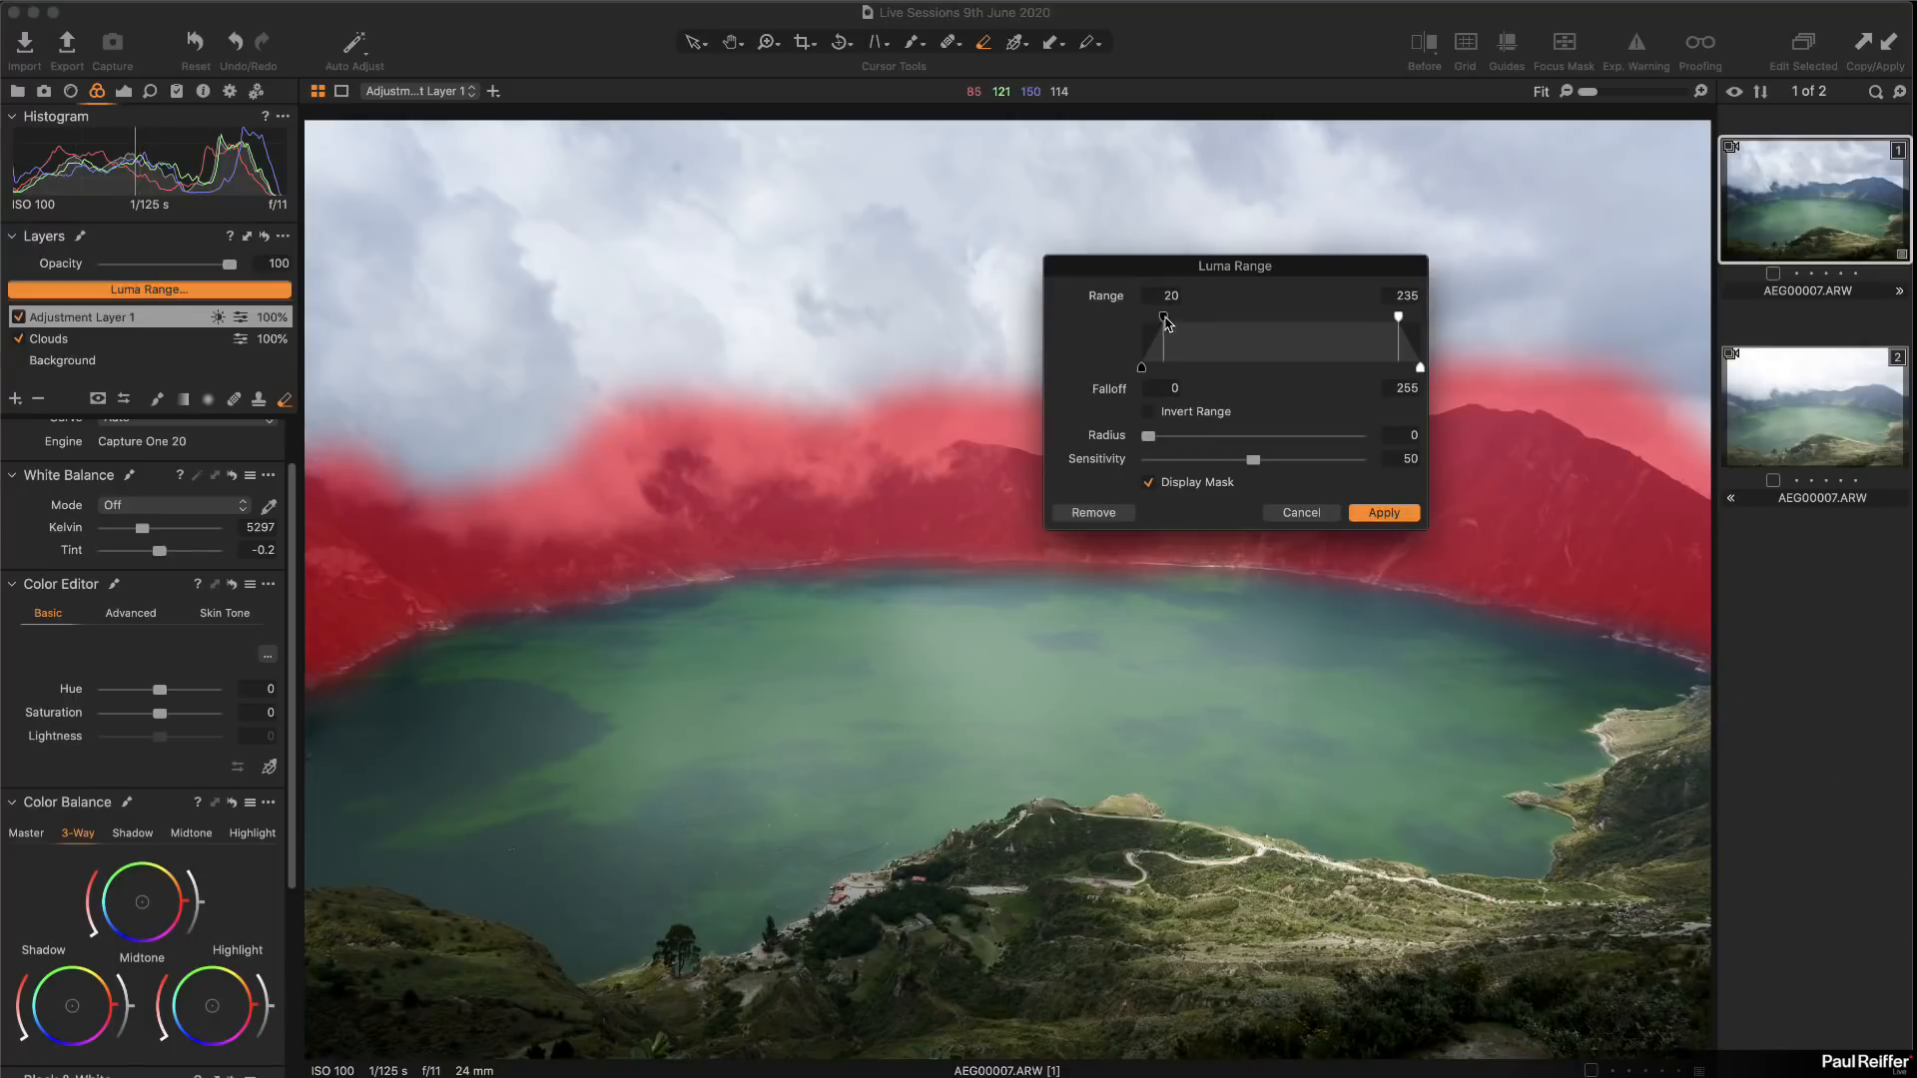
left_click_drag(1165, 320, 1142, 319)
left_click_drag(1398, 317, 1266, 322)
left_click_drag(1151, 443, 1270, 450)
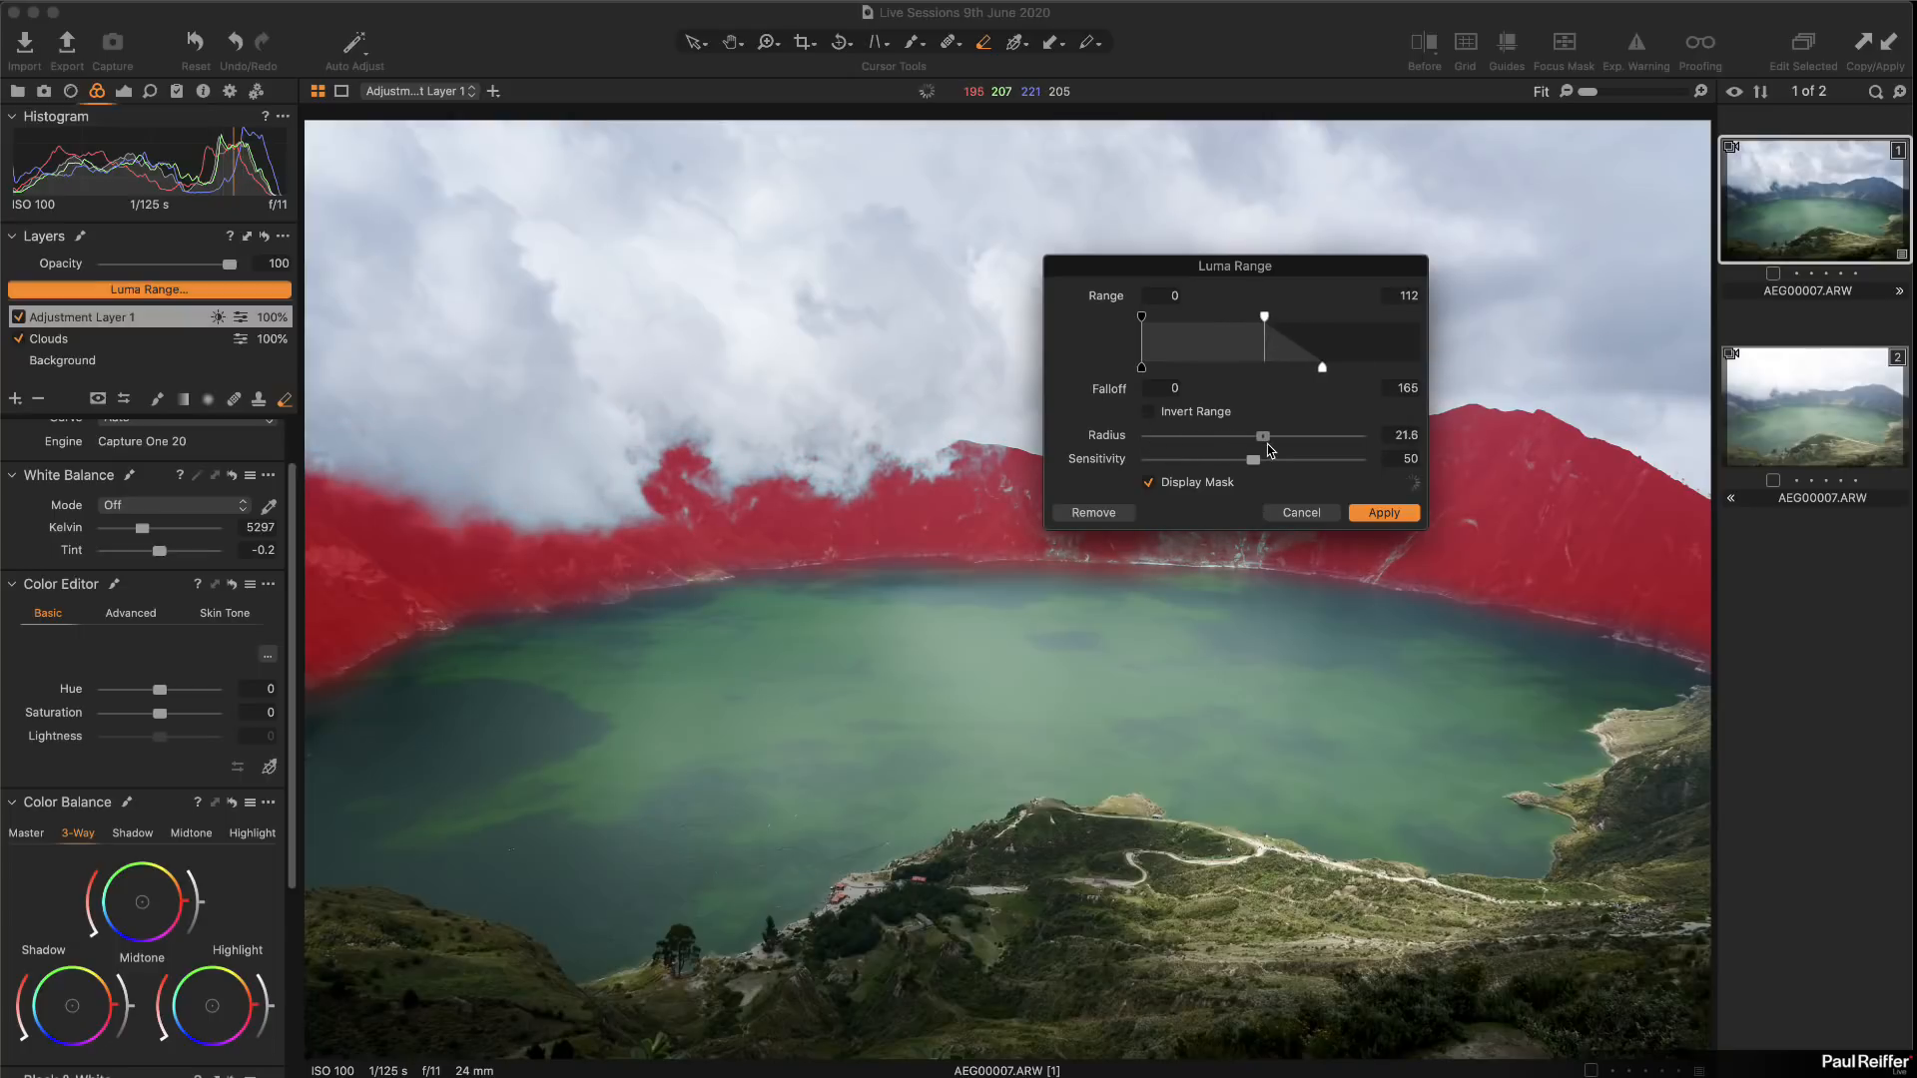
left_click(1403, 514)
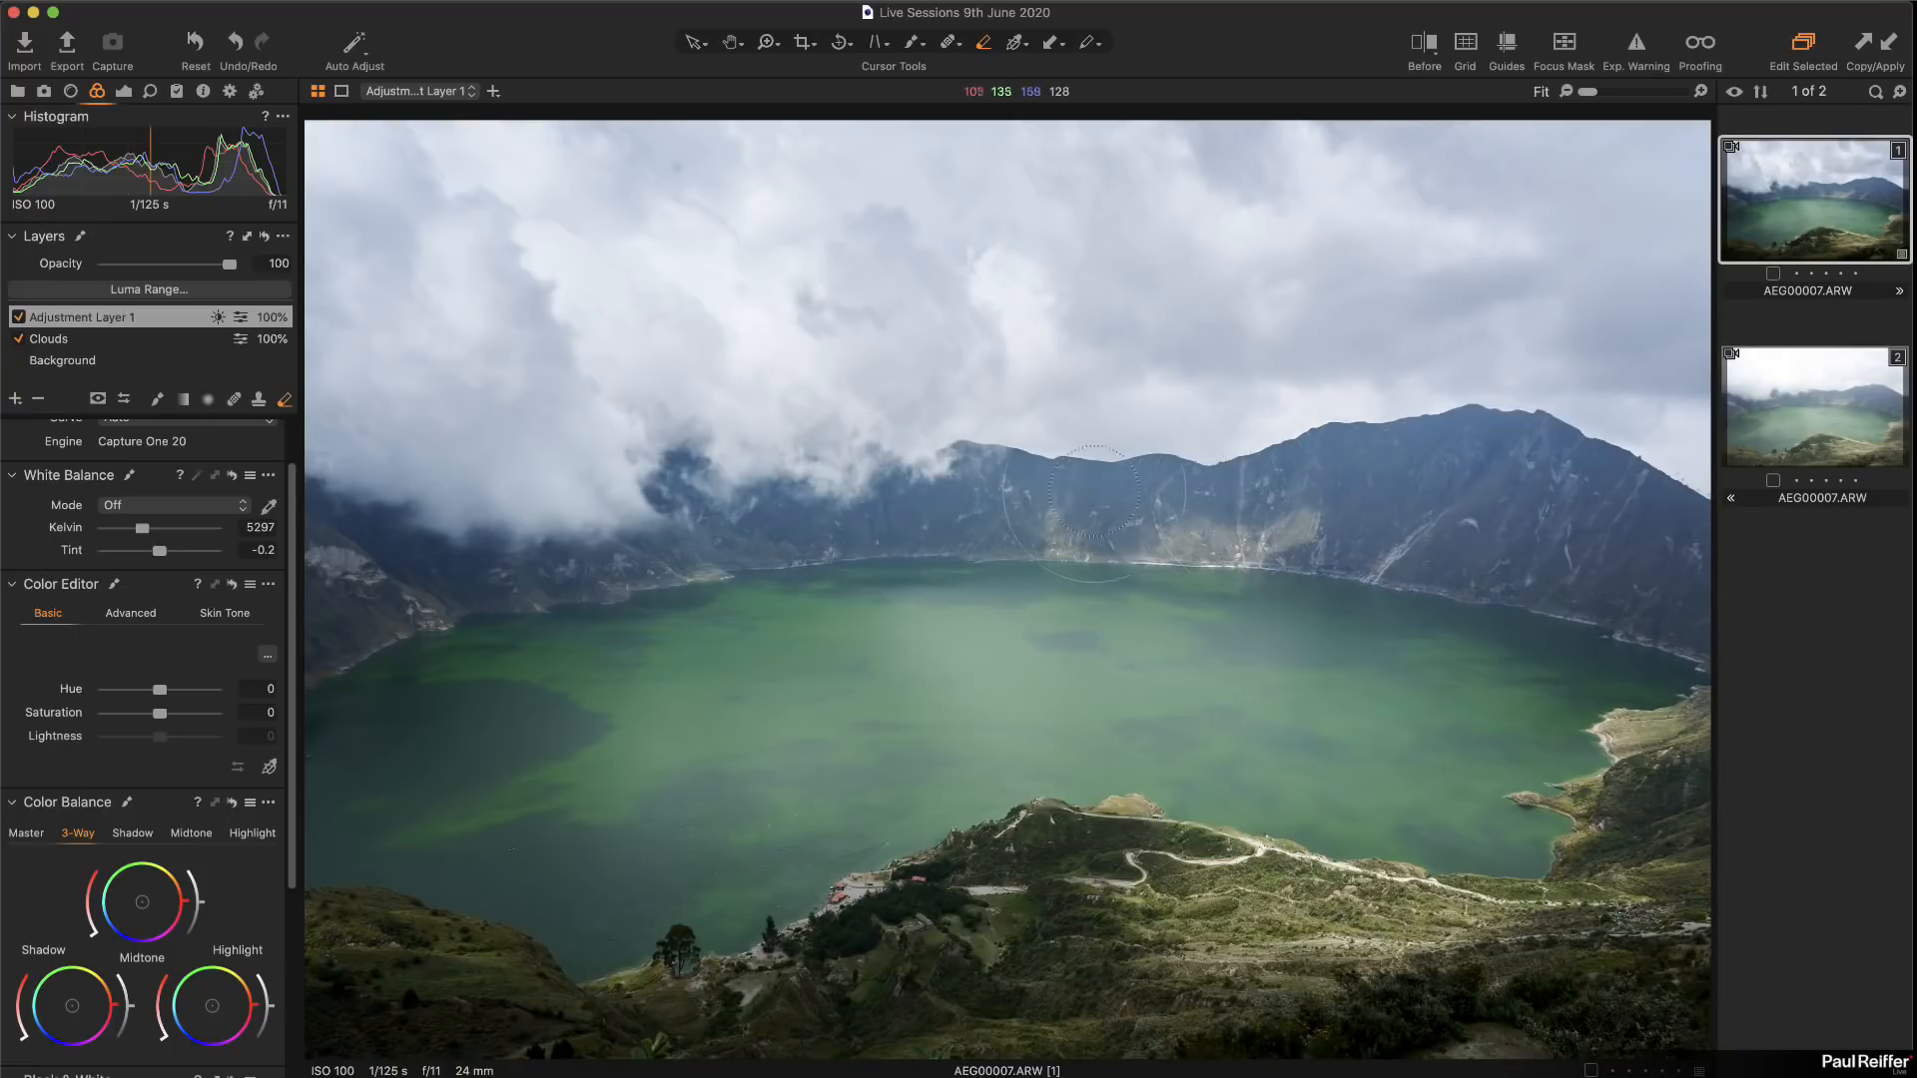
Step: Set the mountain layer's exposure to -0.43, contrast to 14 and clarity to 34, and compare the photo with the layer off and on
scroll(140, 560, "up", 2)
left_click(124, 91)
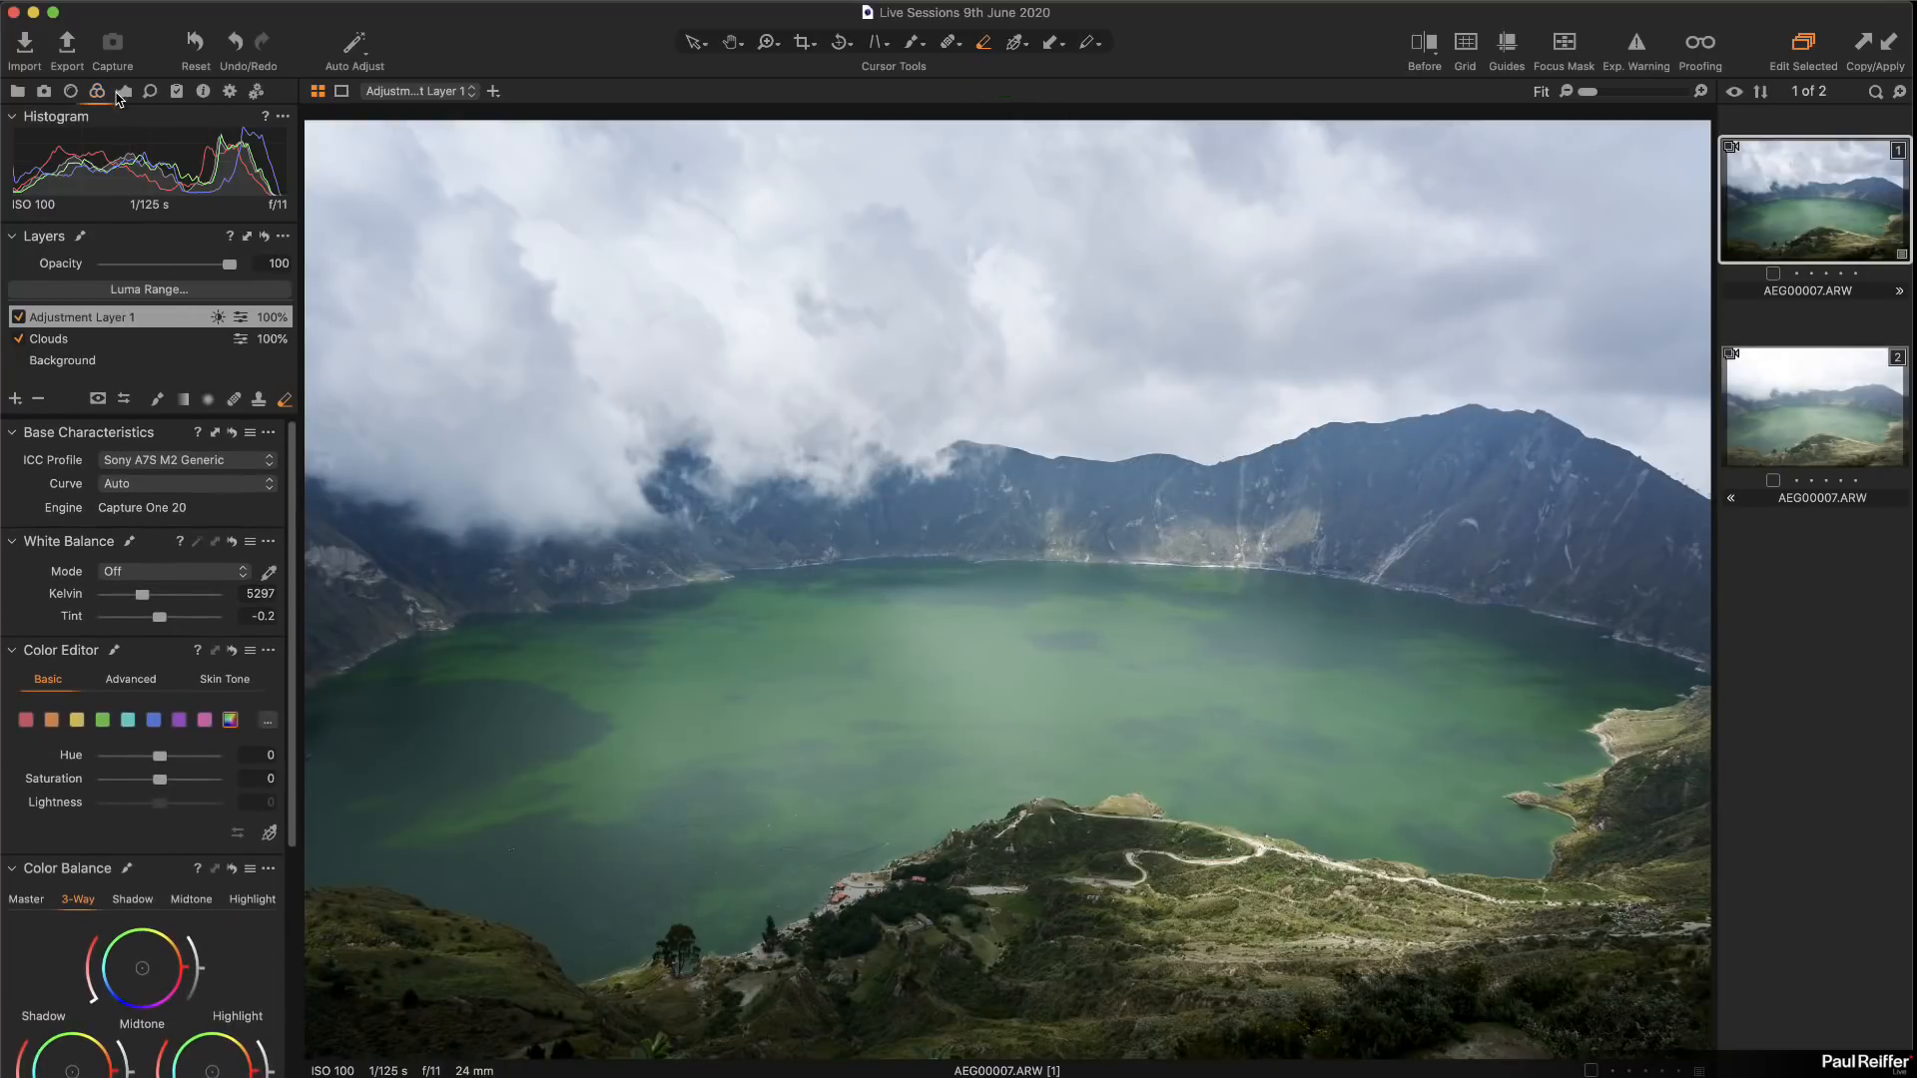
scroll(160, 484, "up", 5)
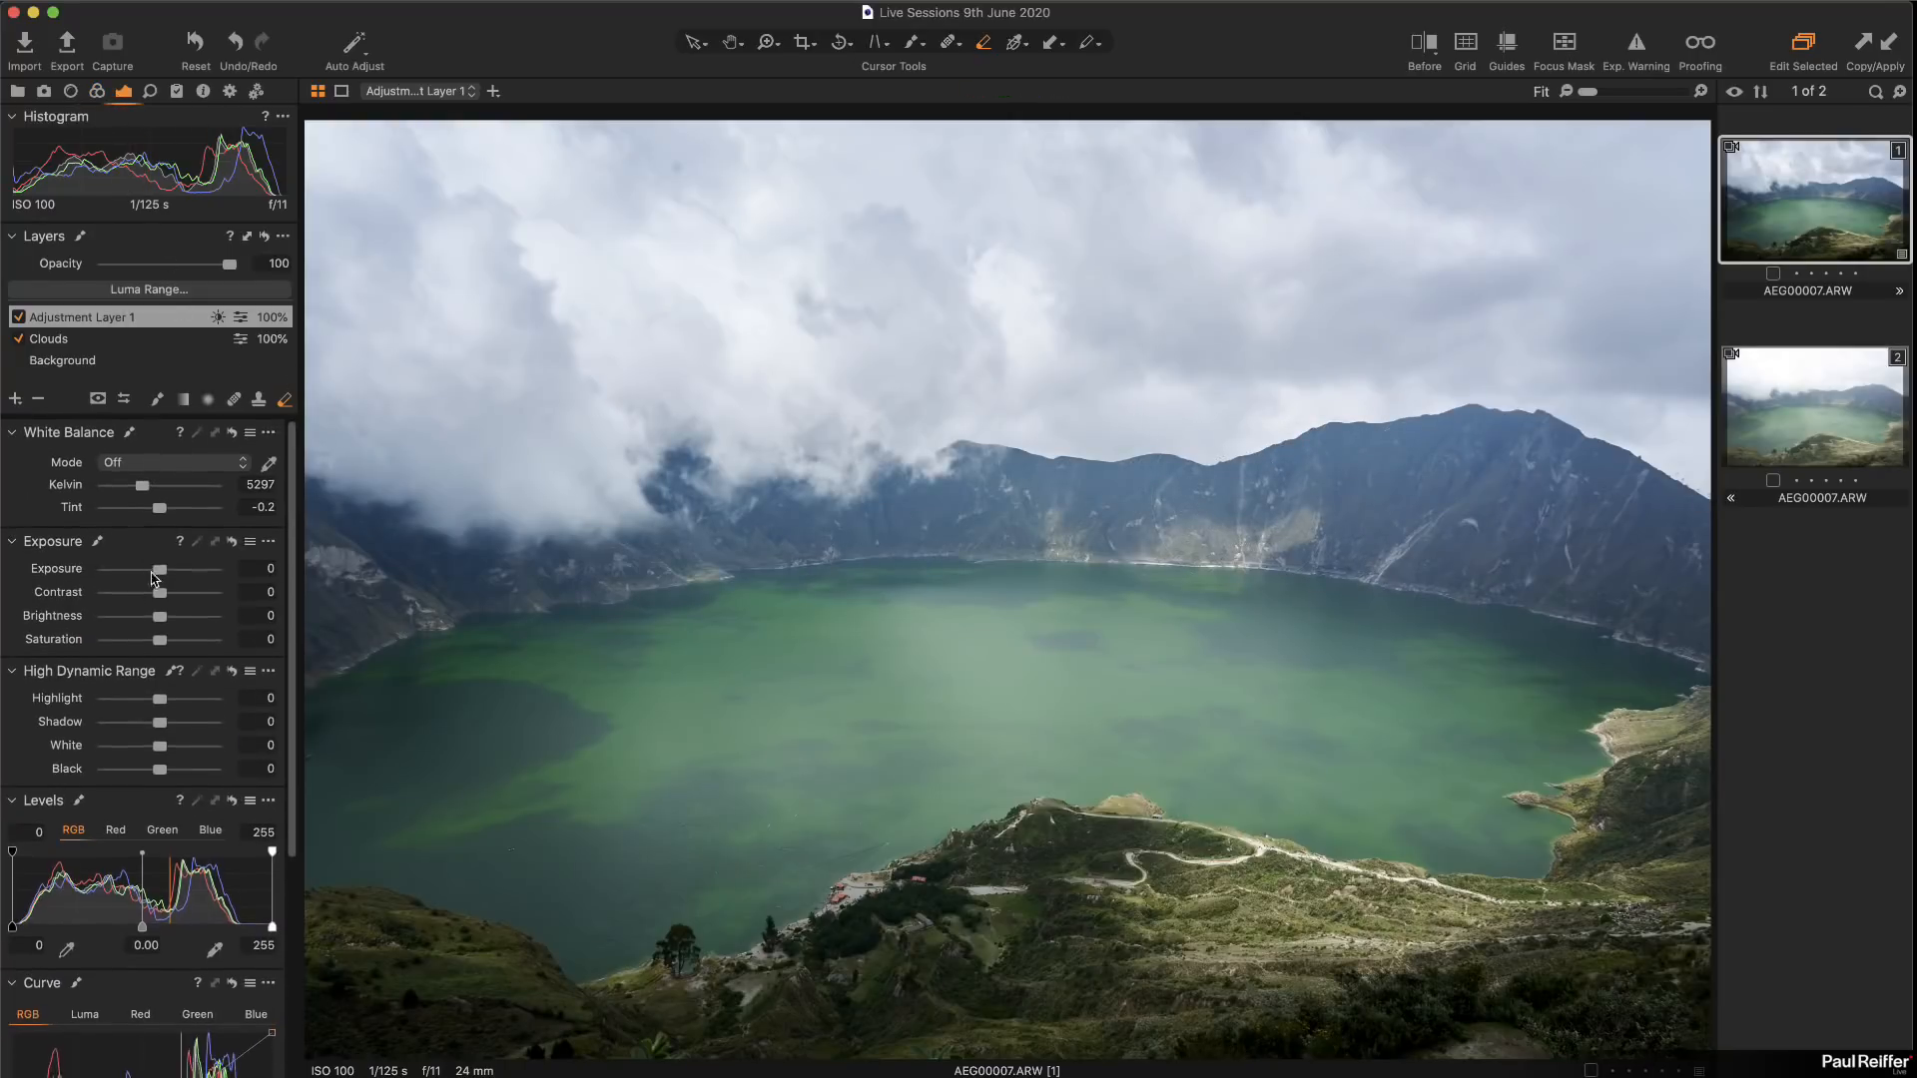
left_click_drag(160, 572, 179, 600)
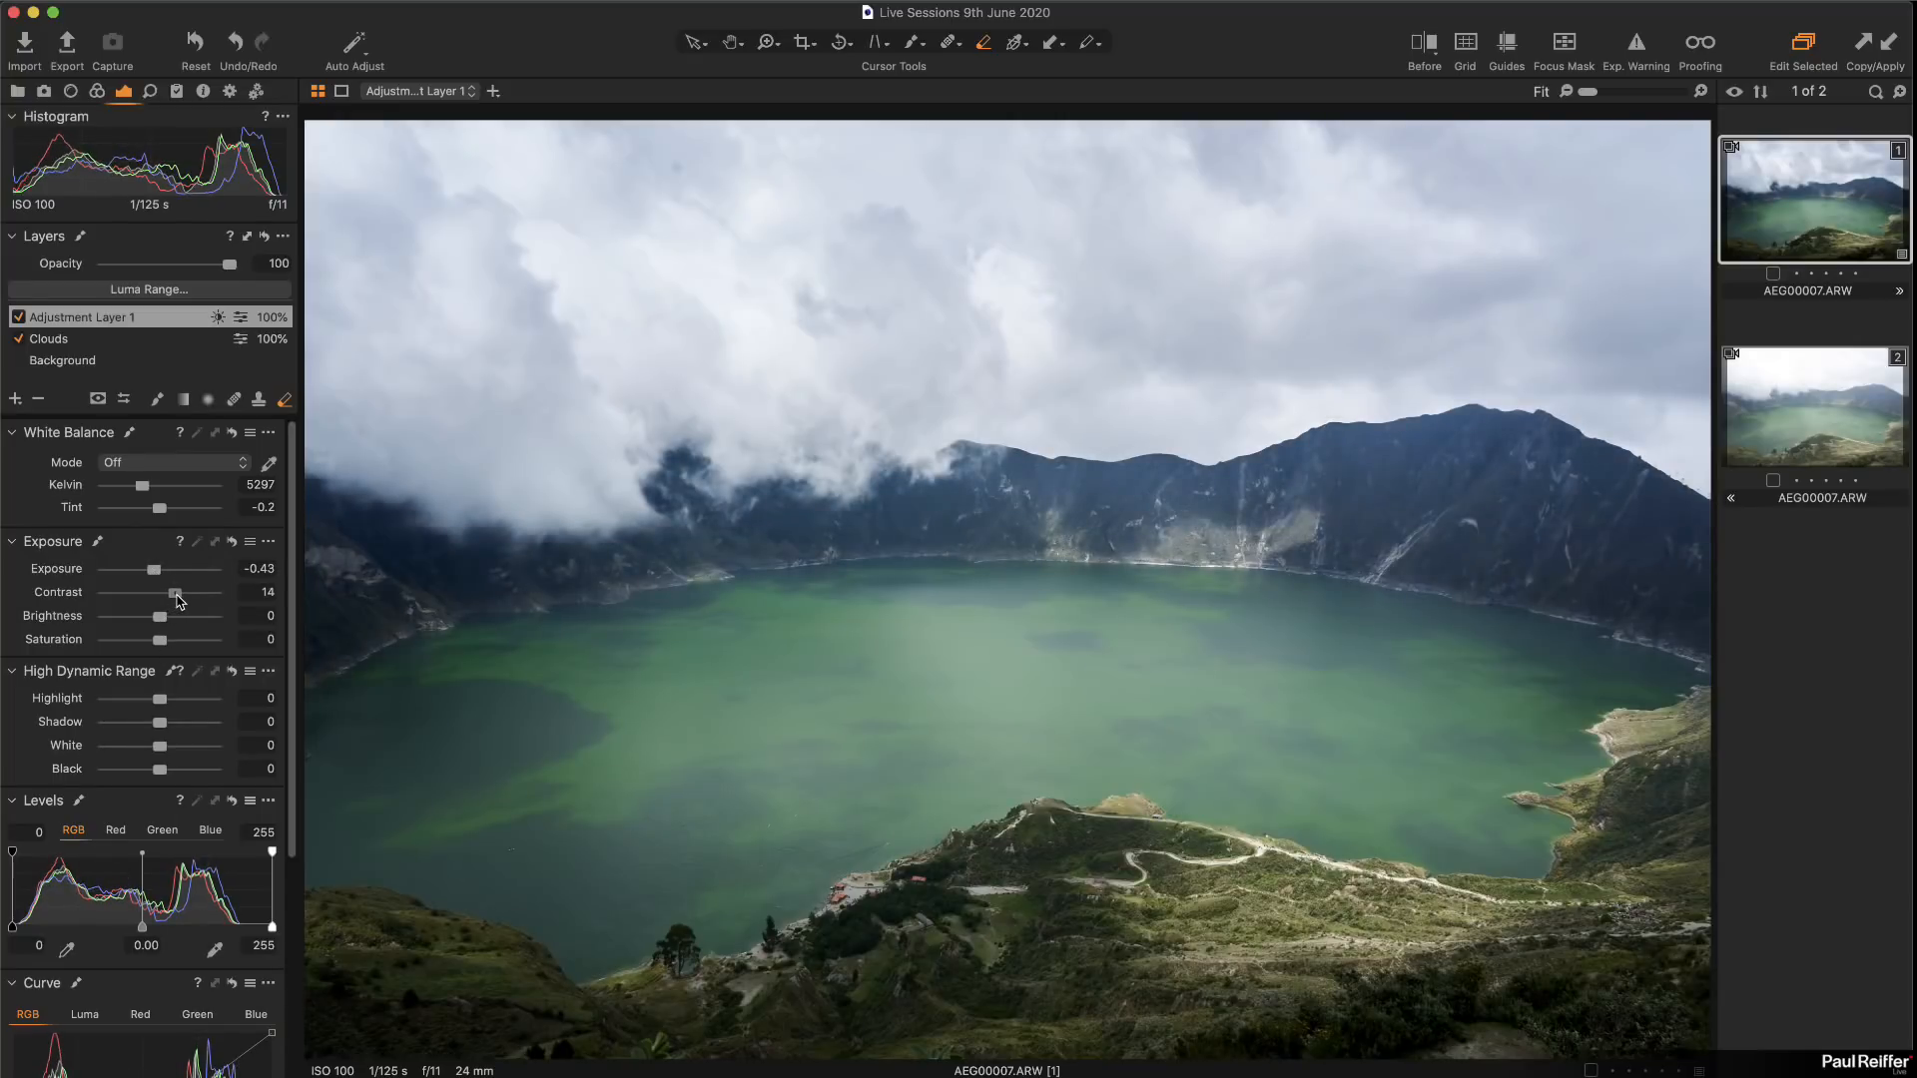
scroll(154, 734, "down", 8)
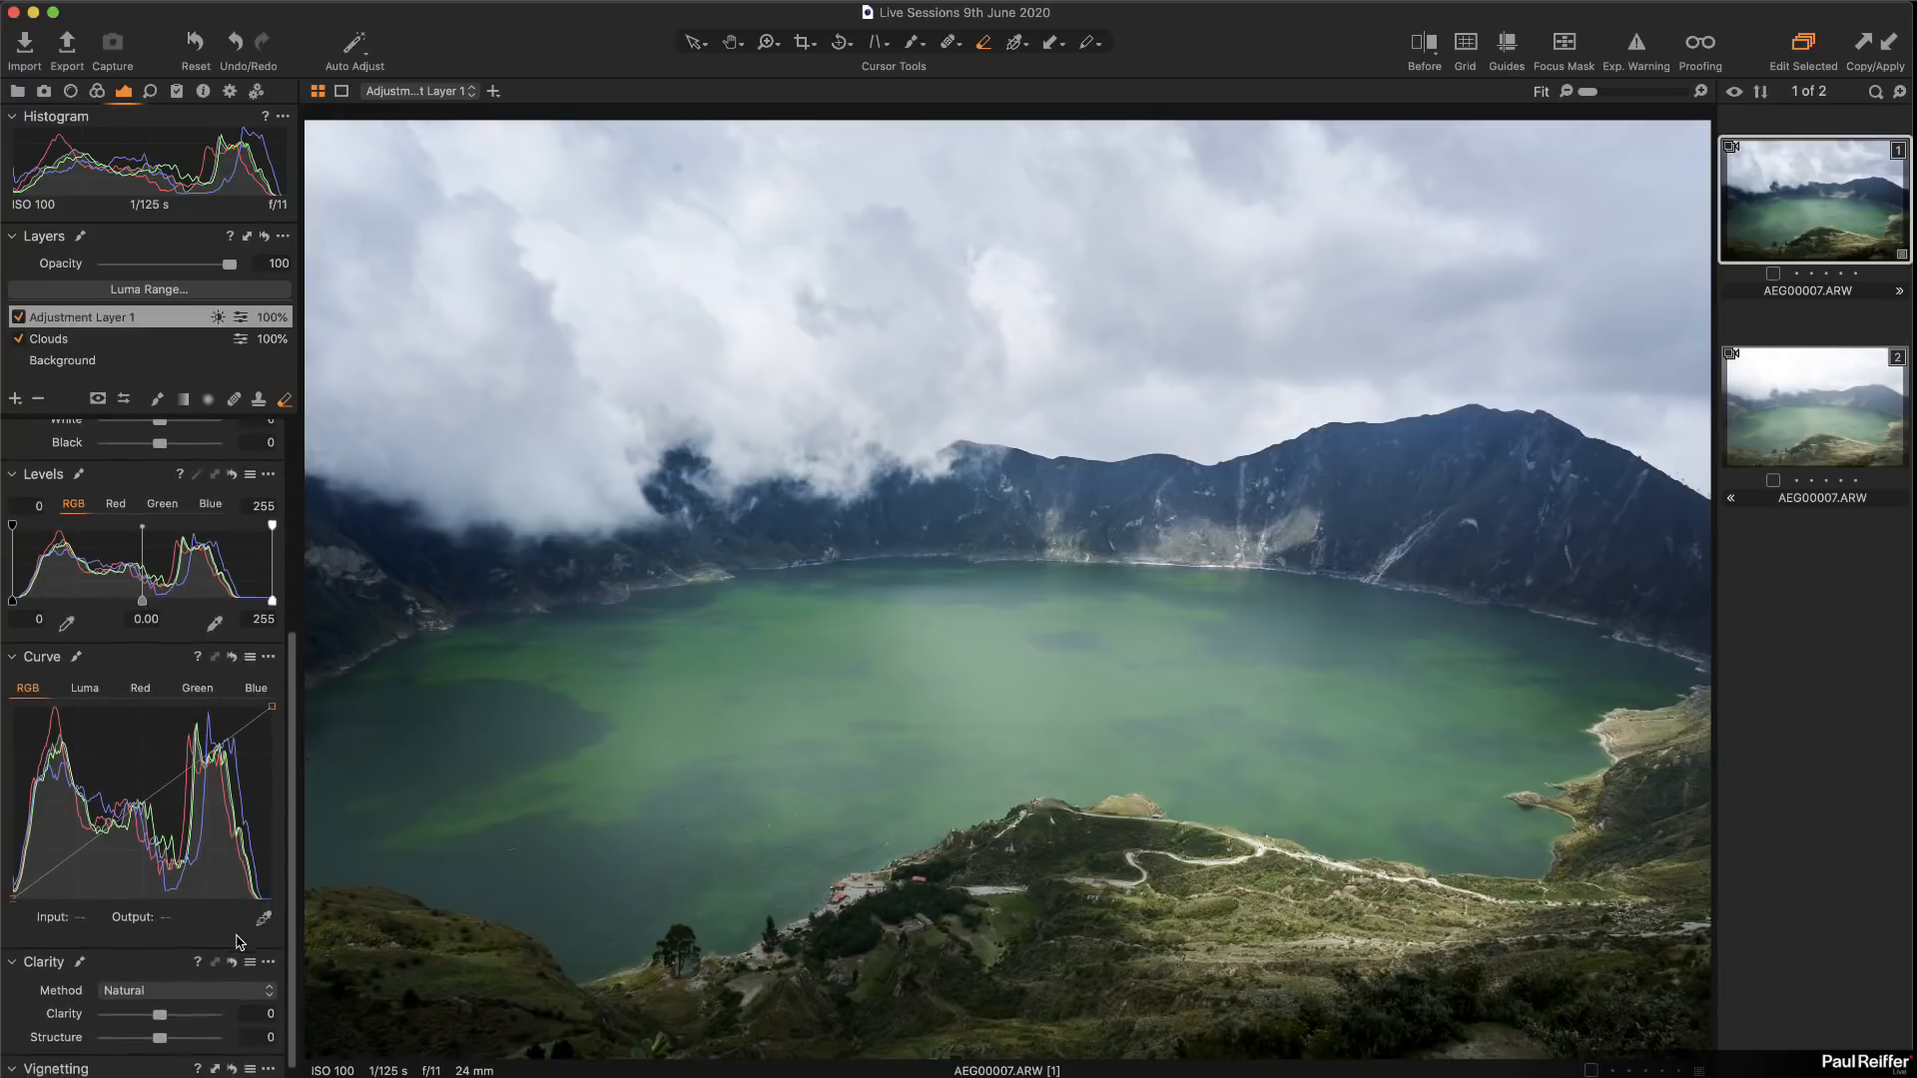
left_click(178, 1011)
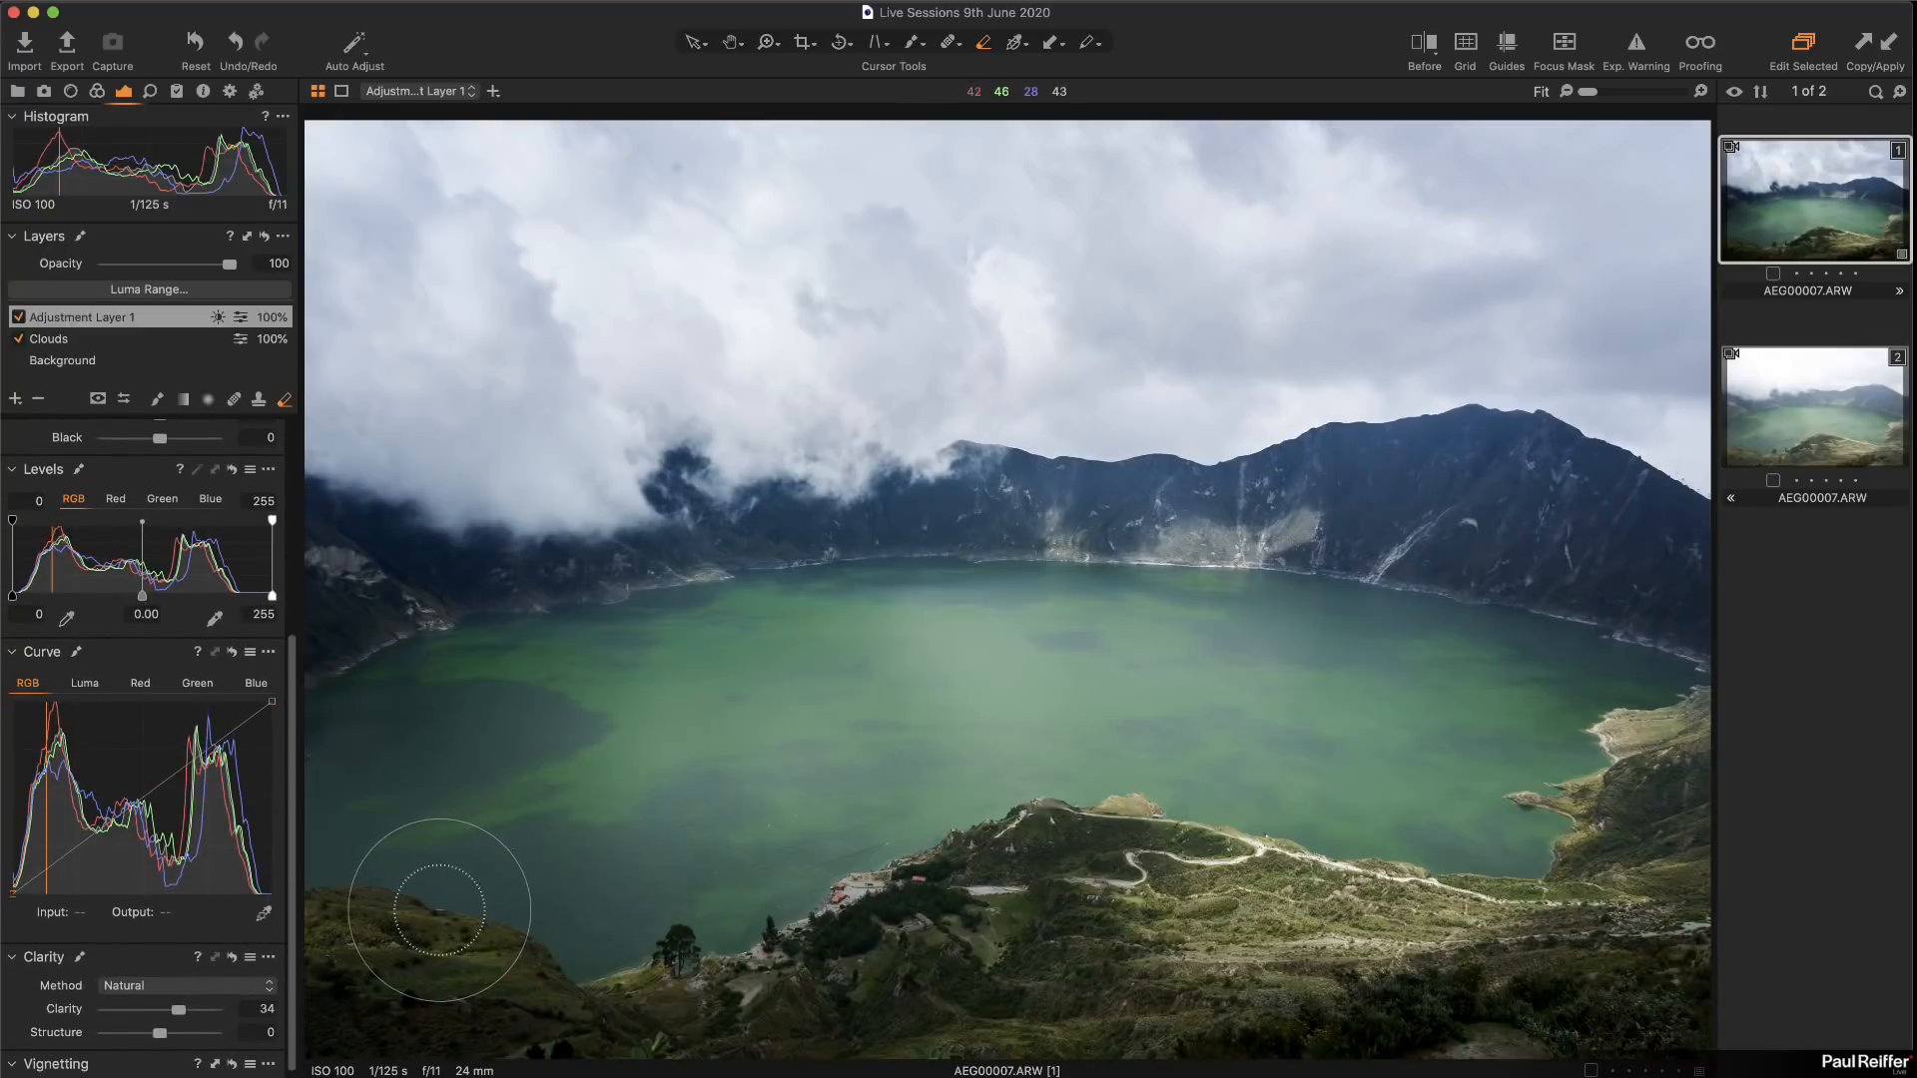
left_click(18, 318)
left_click(17, 318)
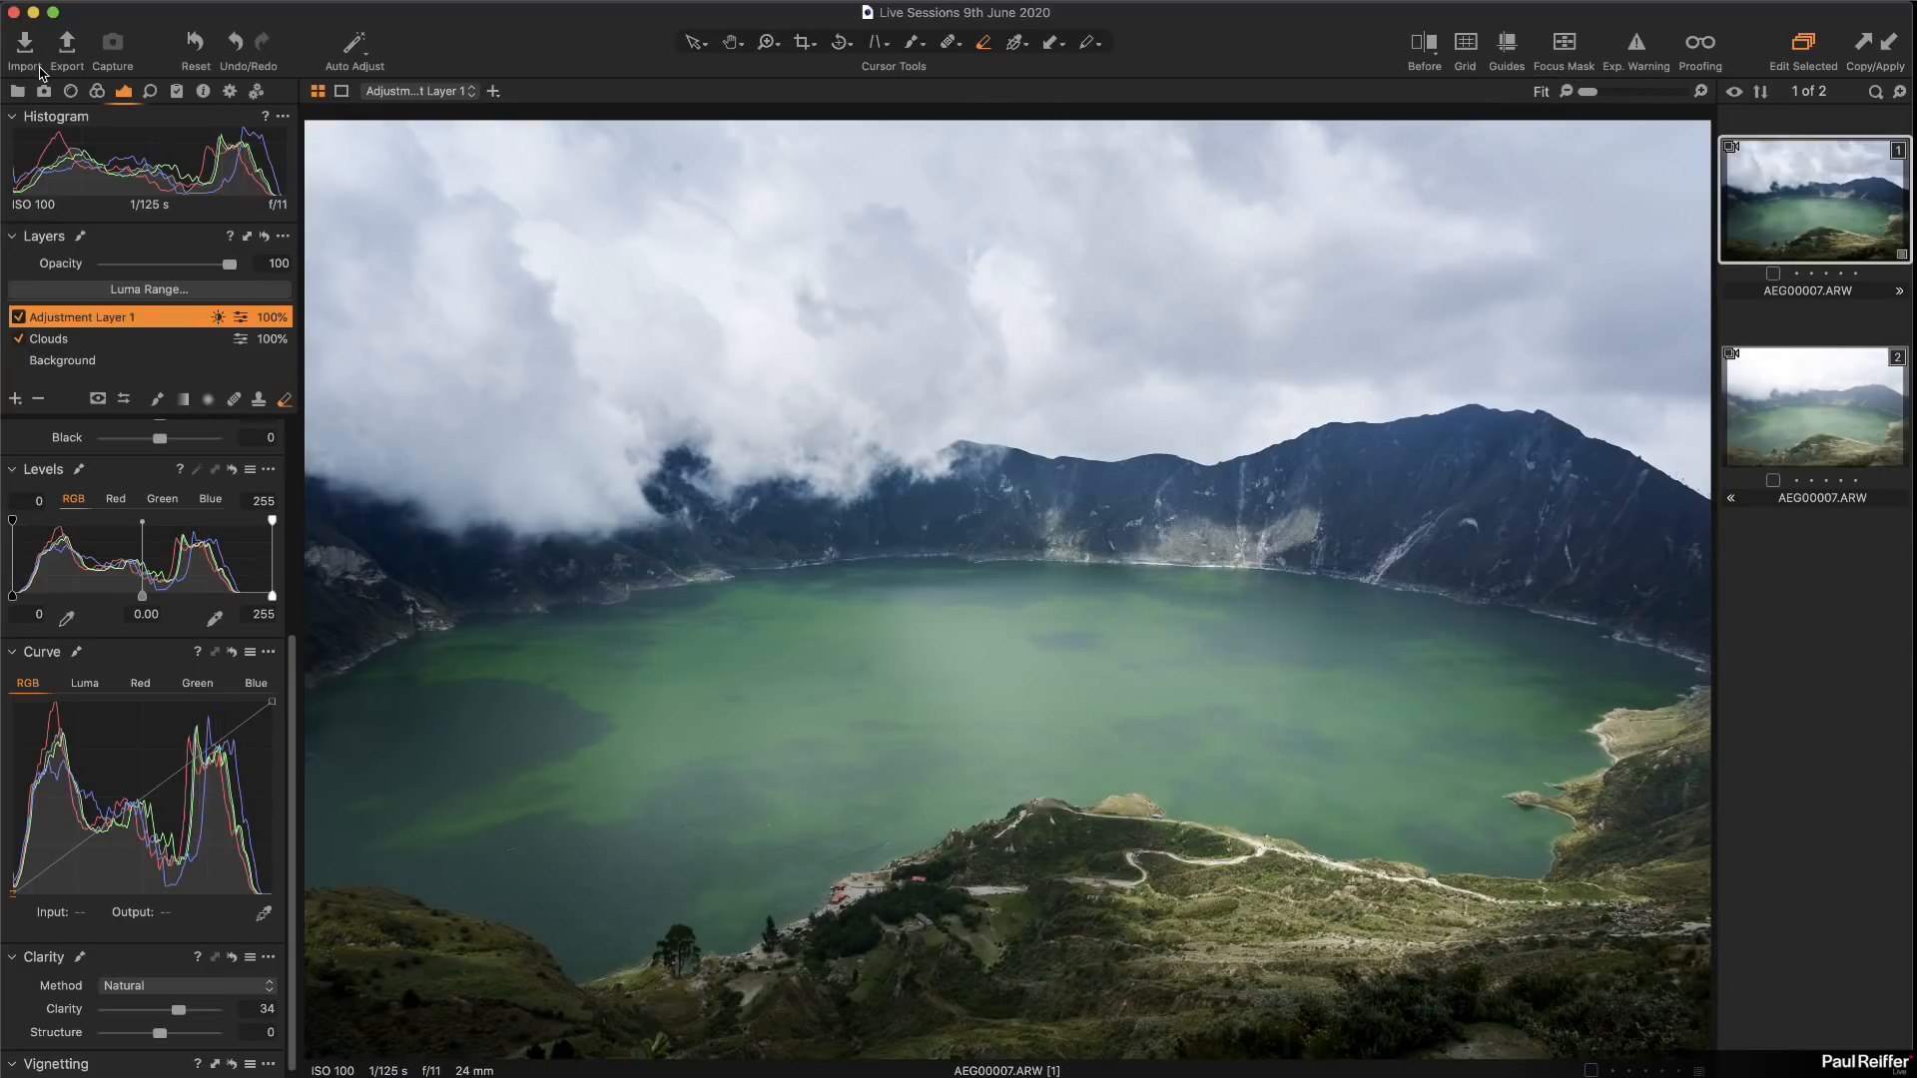
Step: Revisit the original edited Milky Way barn variant in its collection, and return to the lake photo's collection
left_click(20, 93)
left_click(85, 370)
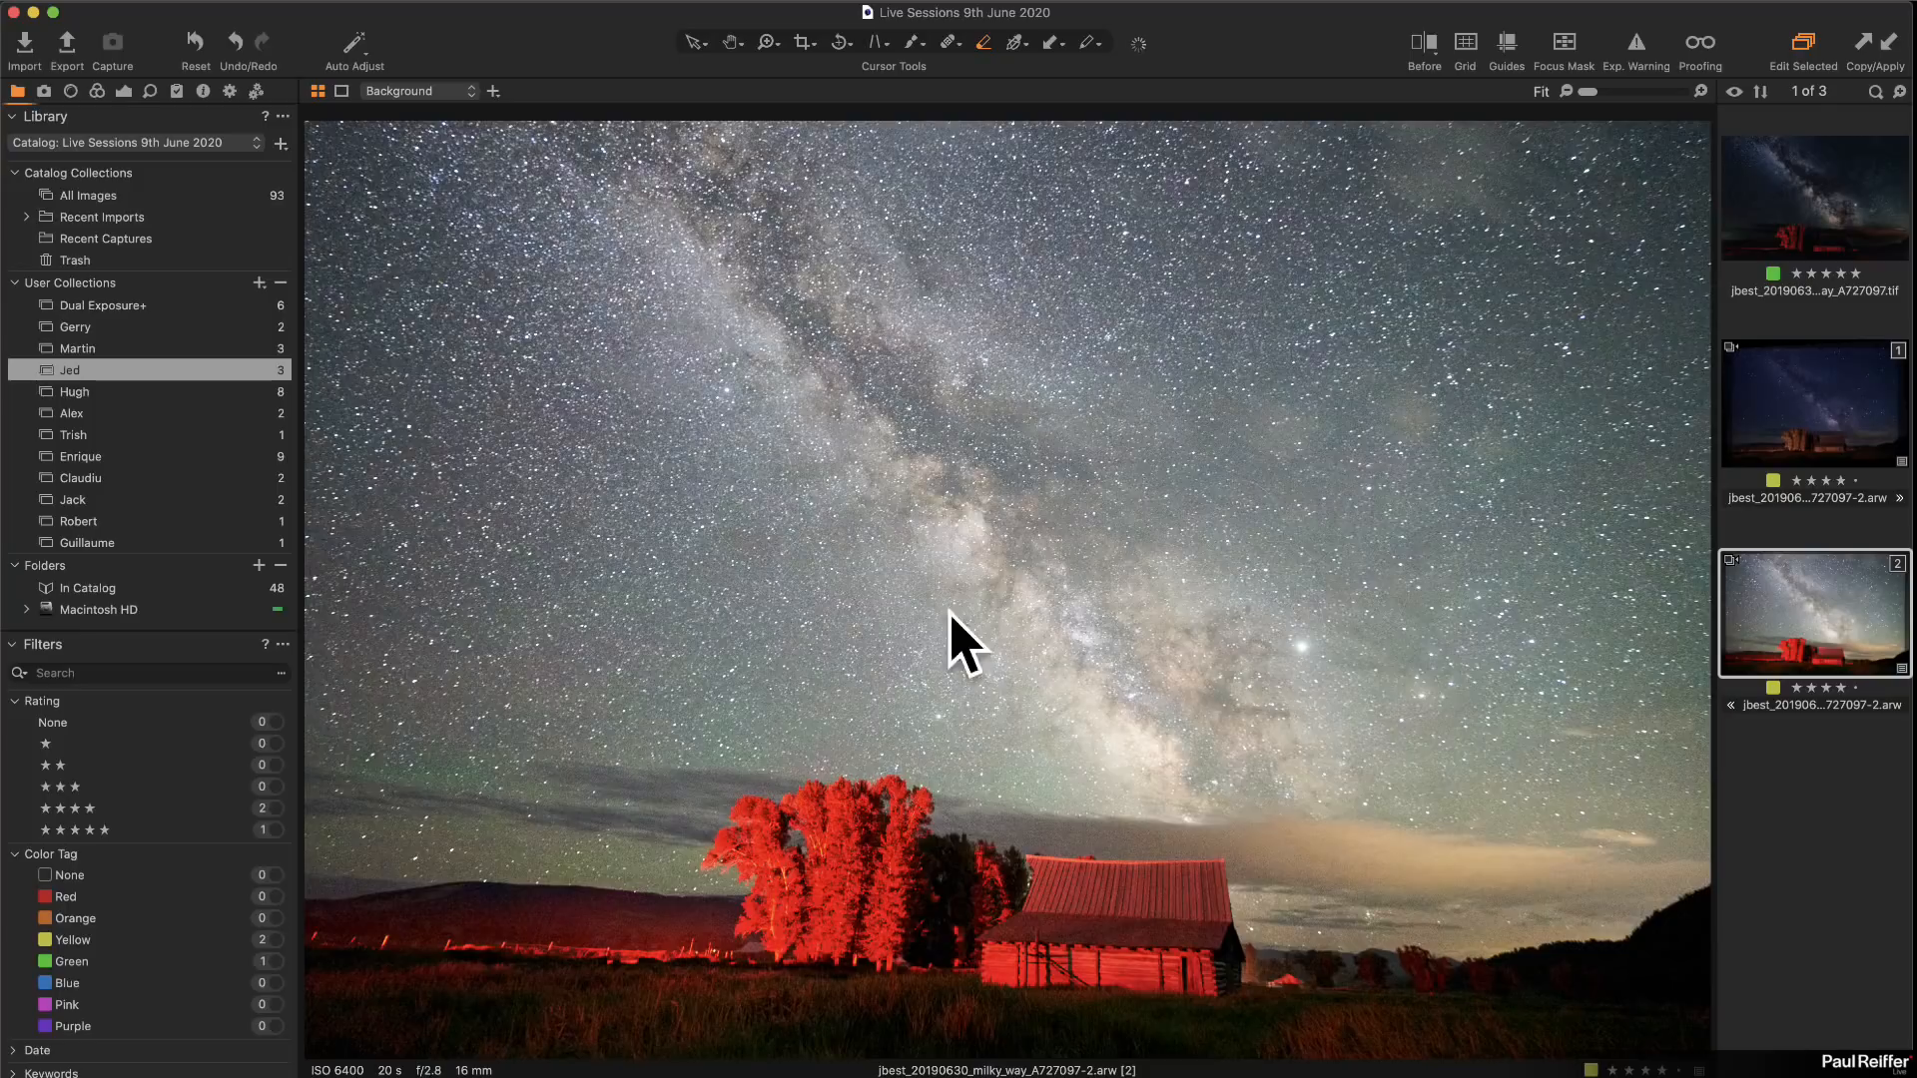
left_click(1829, 413)
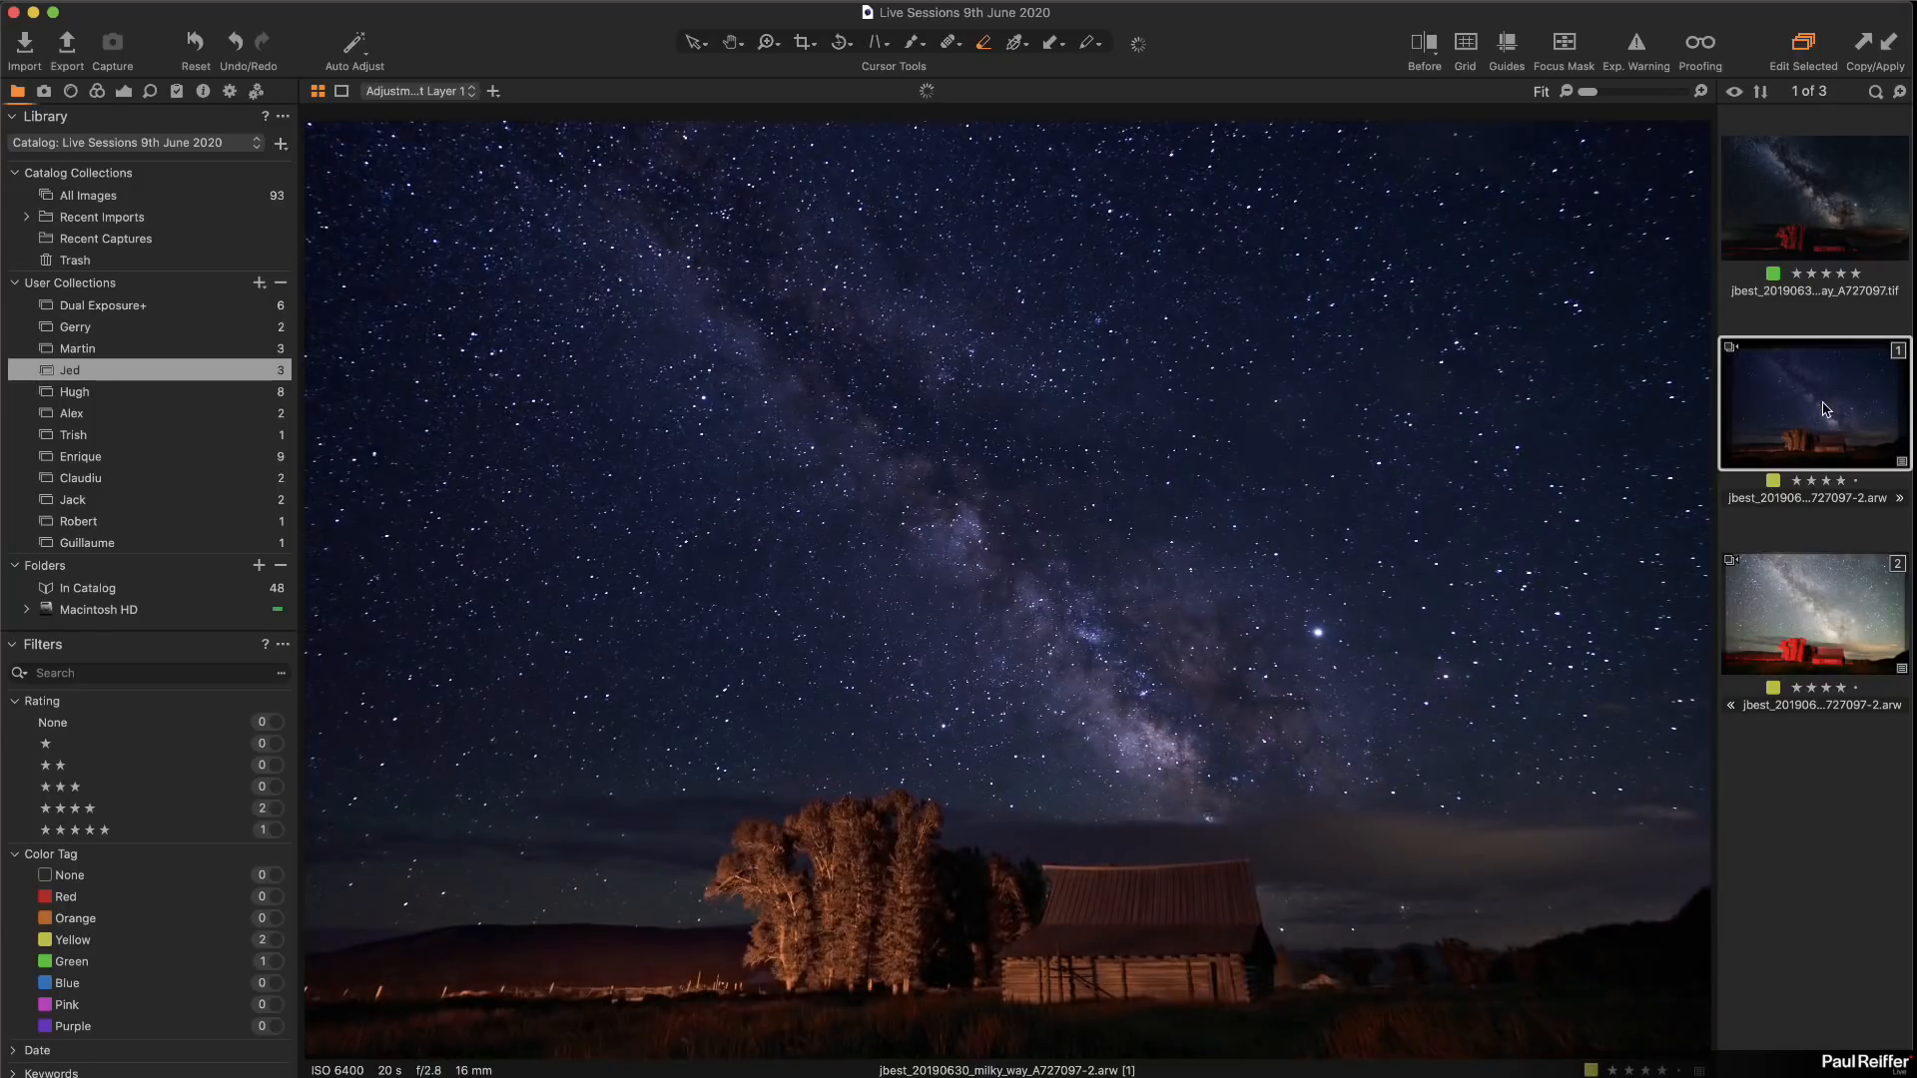
left_click(106, 415)
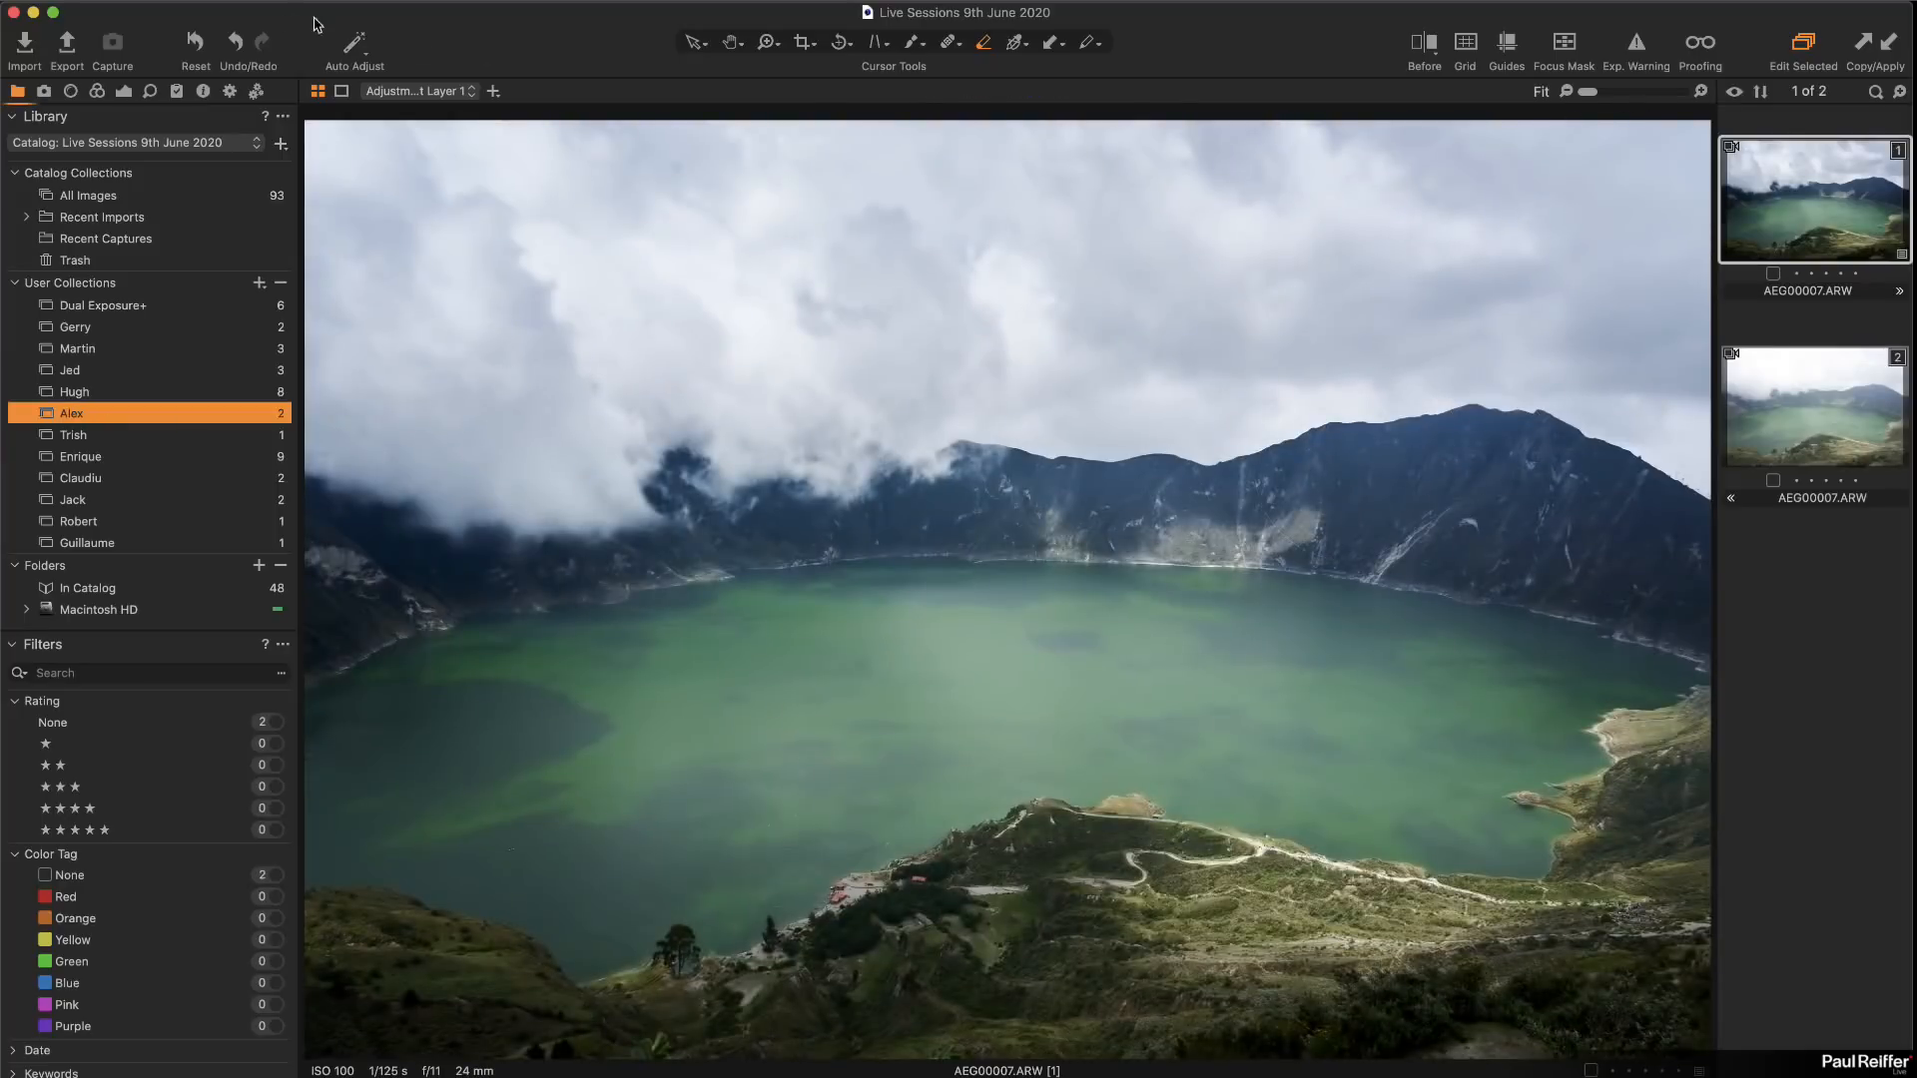
Step: Review the exposure adjustments on the lake photo's mountain layer and on its background layer
left_click(124, 93)
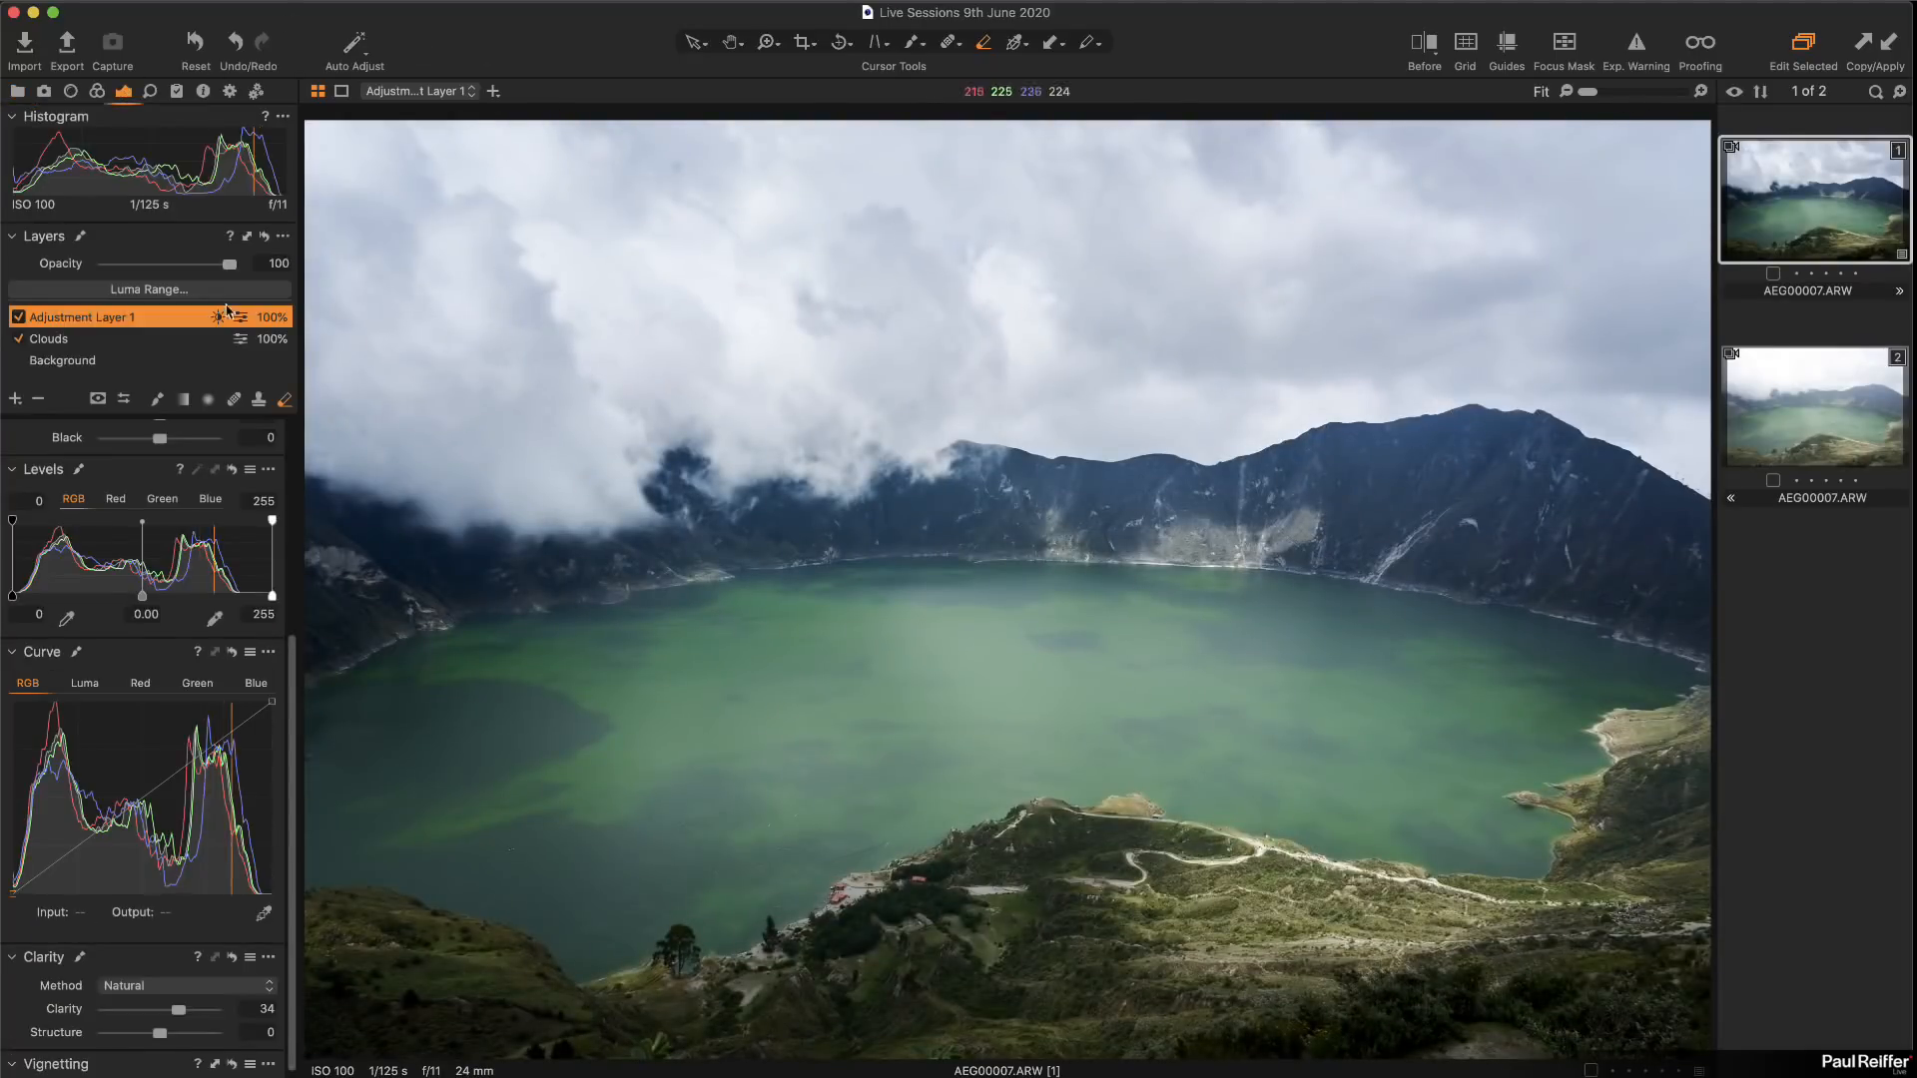
scroll(185, 532, "down", 2)
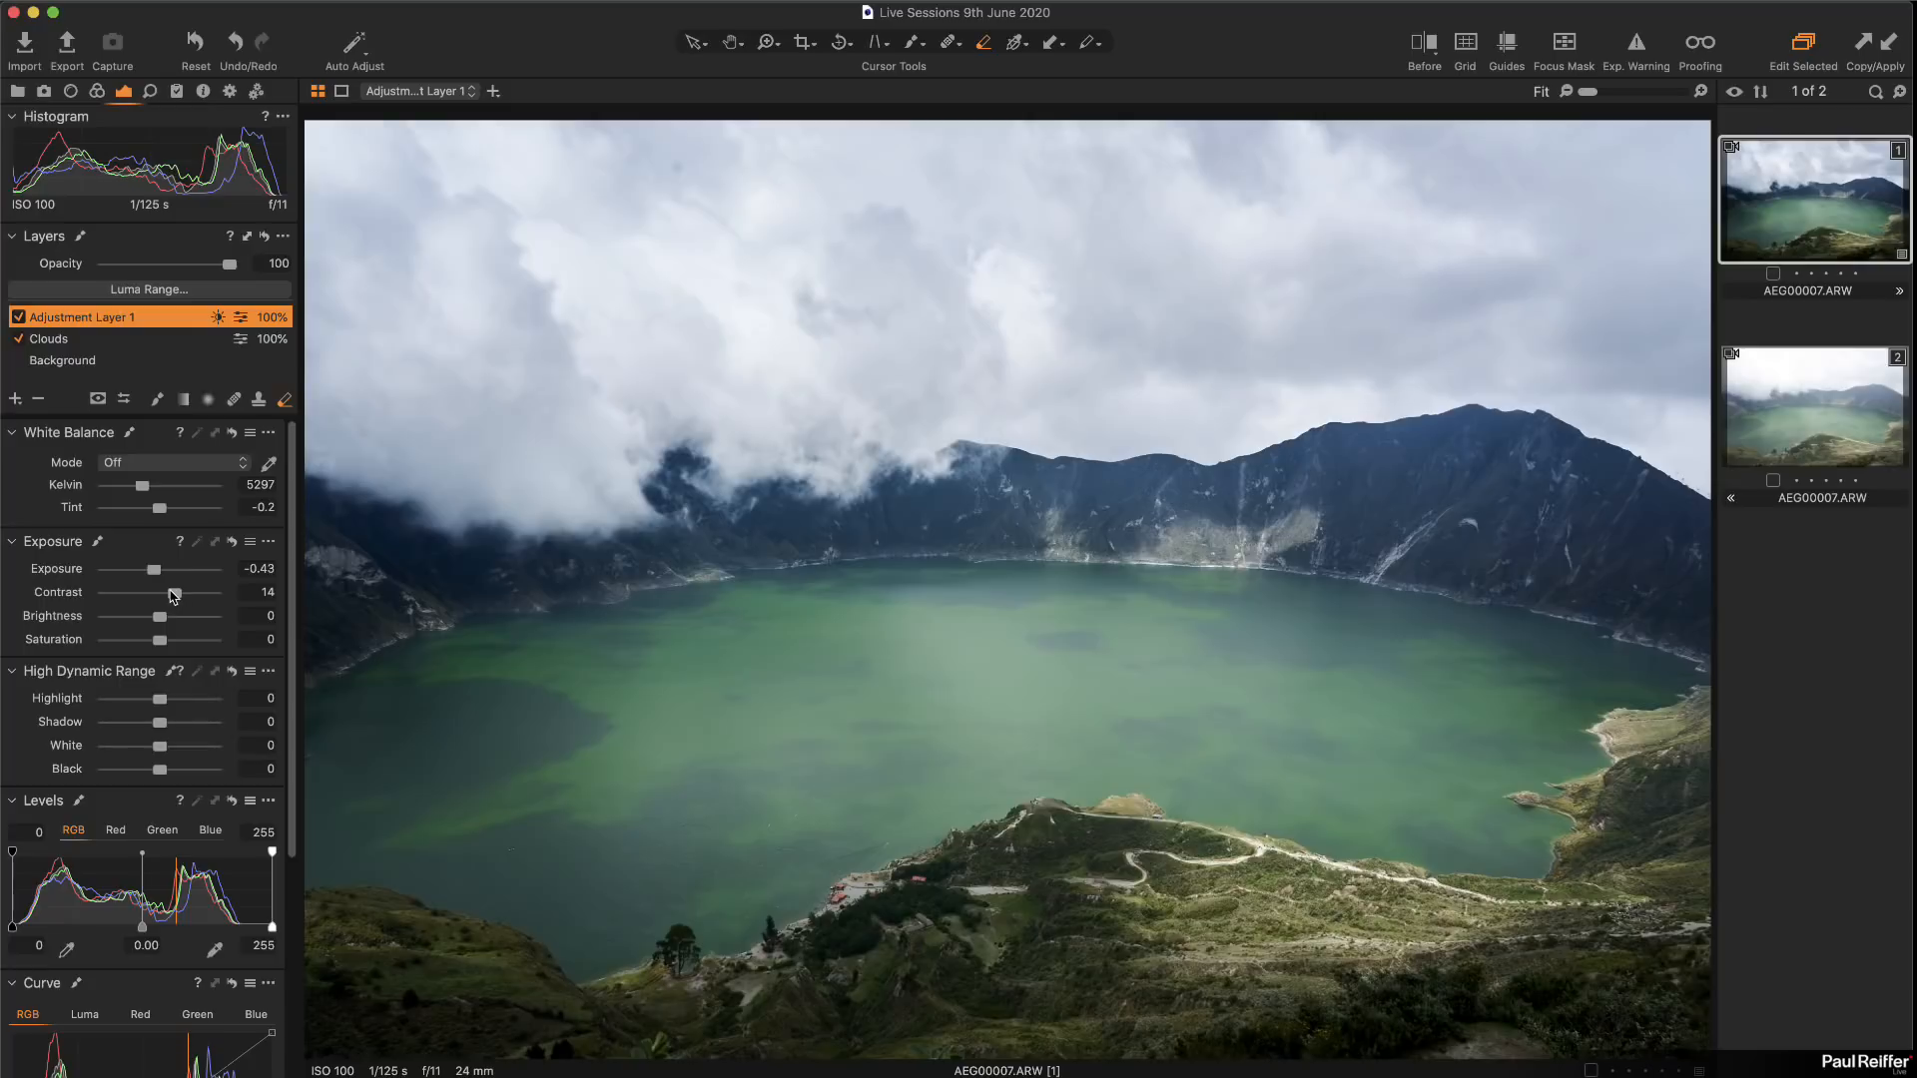
left_click(106, 362)
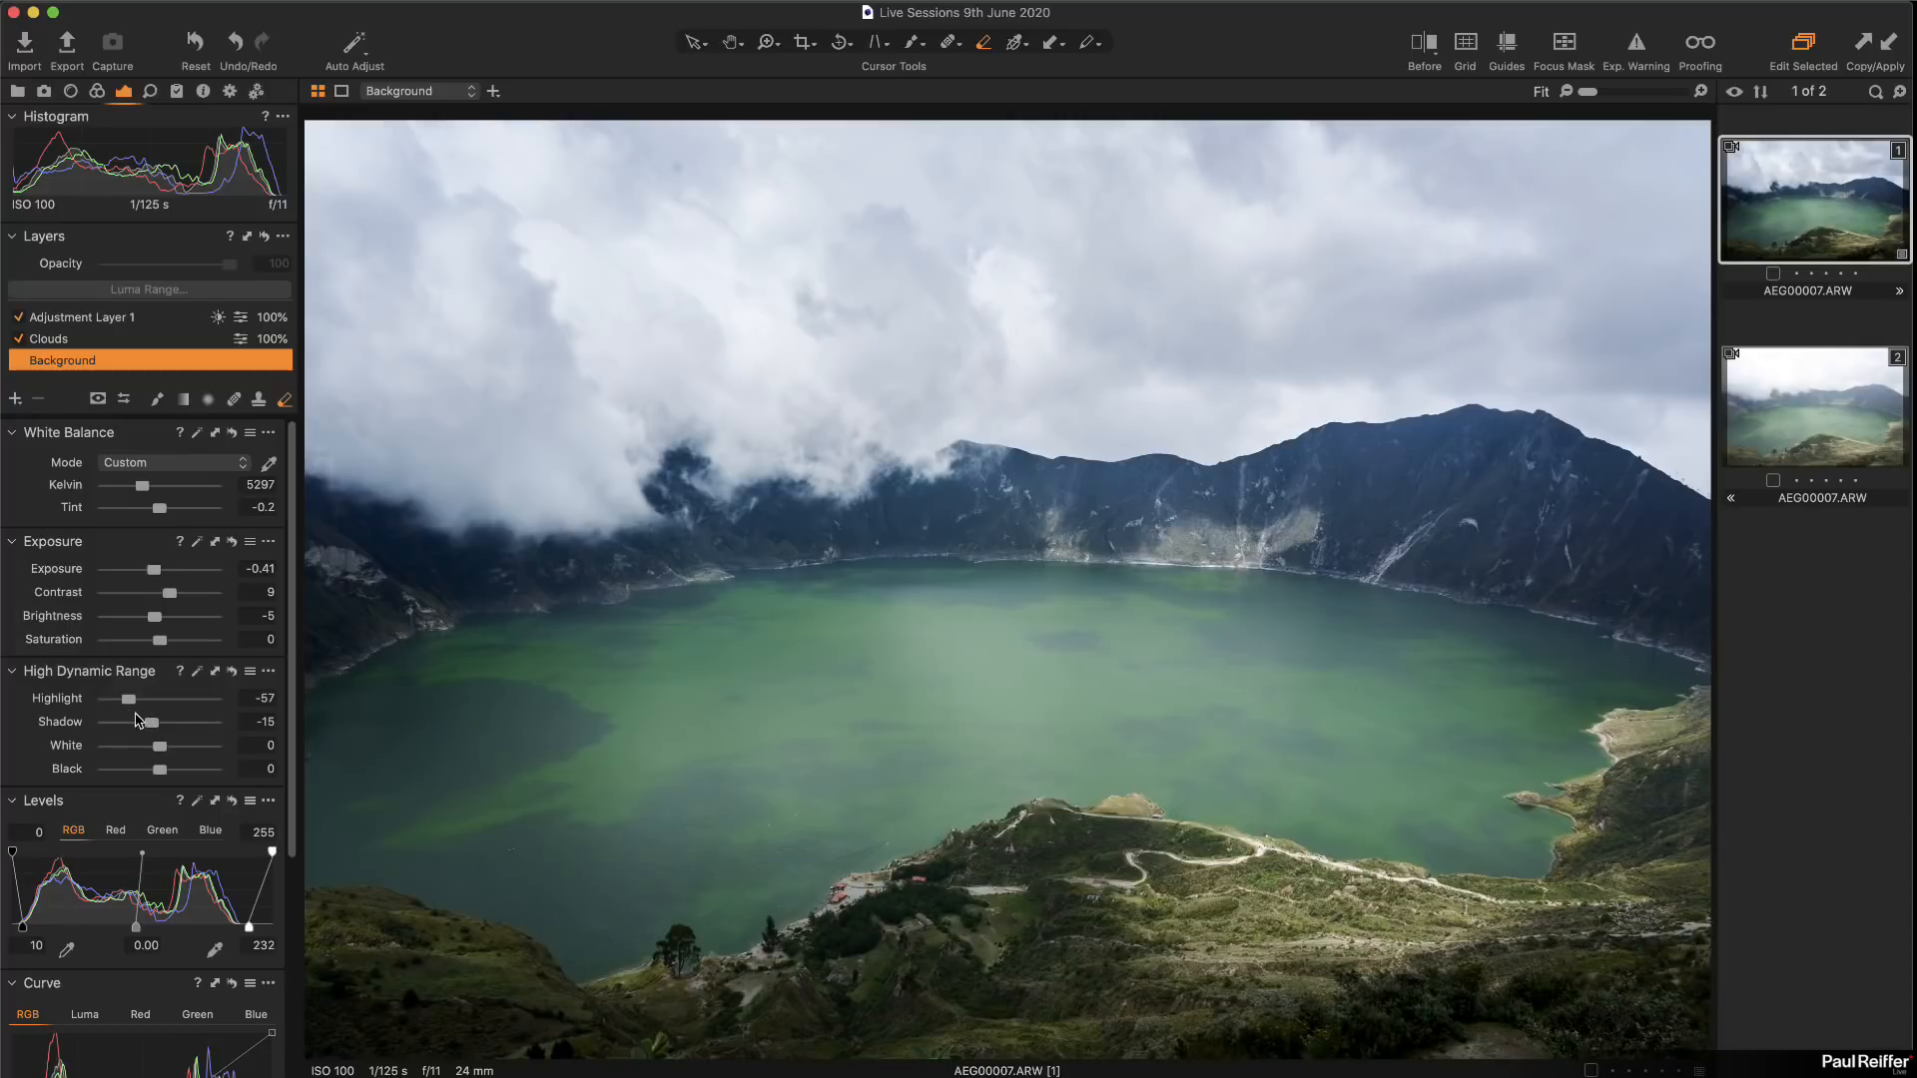
Step: Review the background layer's Levels and Curve, and compare the lake photo with its original in a split before/after view
scroll(236, 808, "down", 3)
scroll(237, 809, "down", 5)
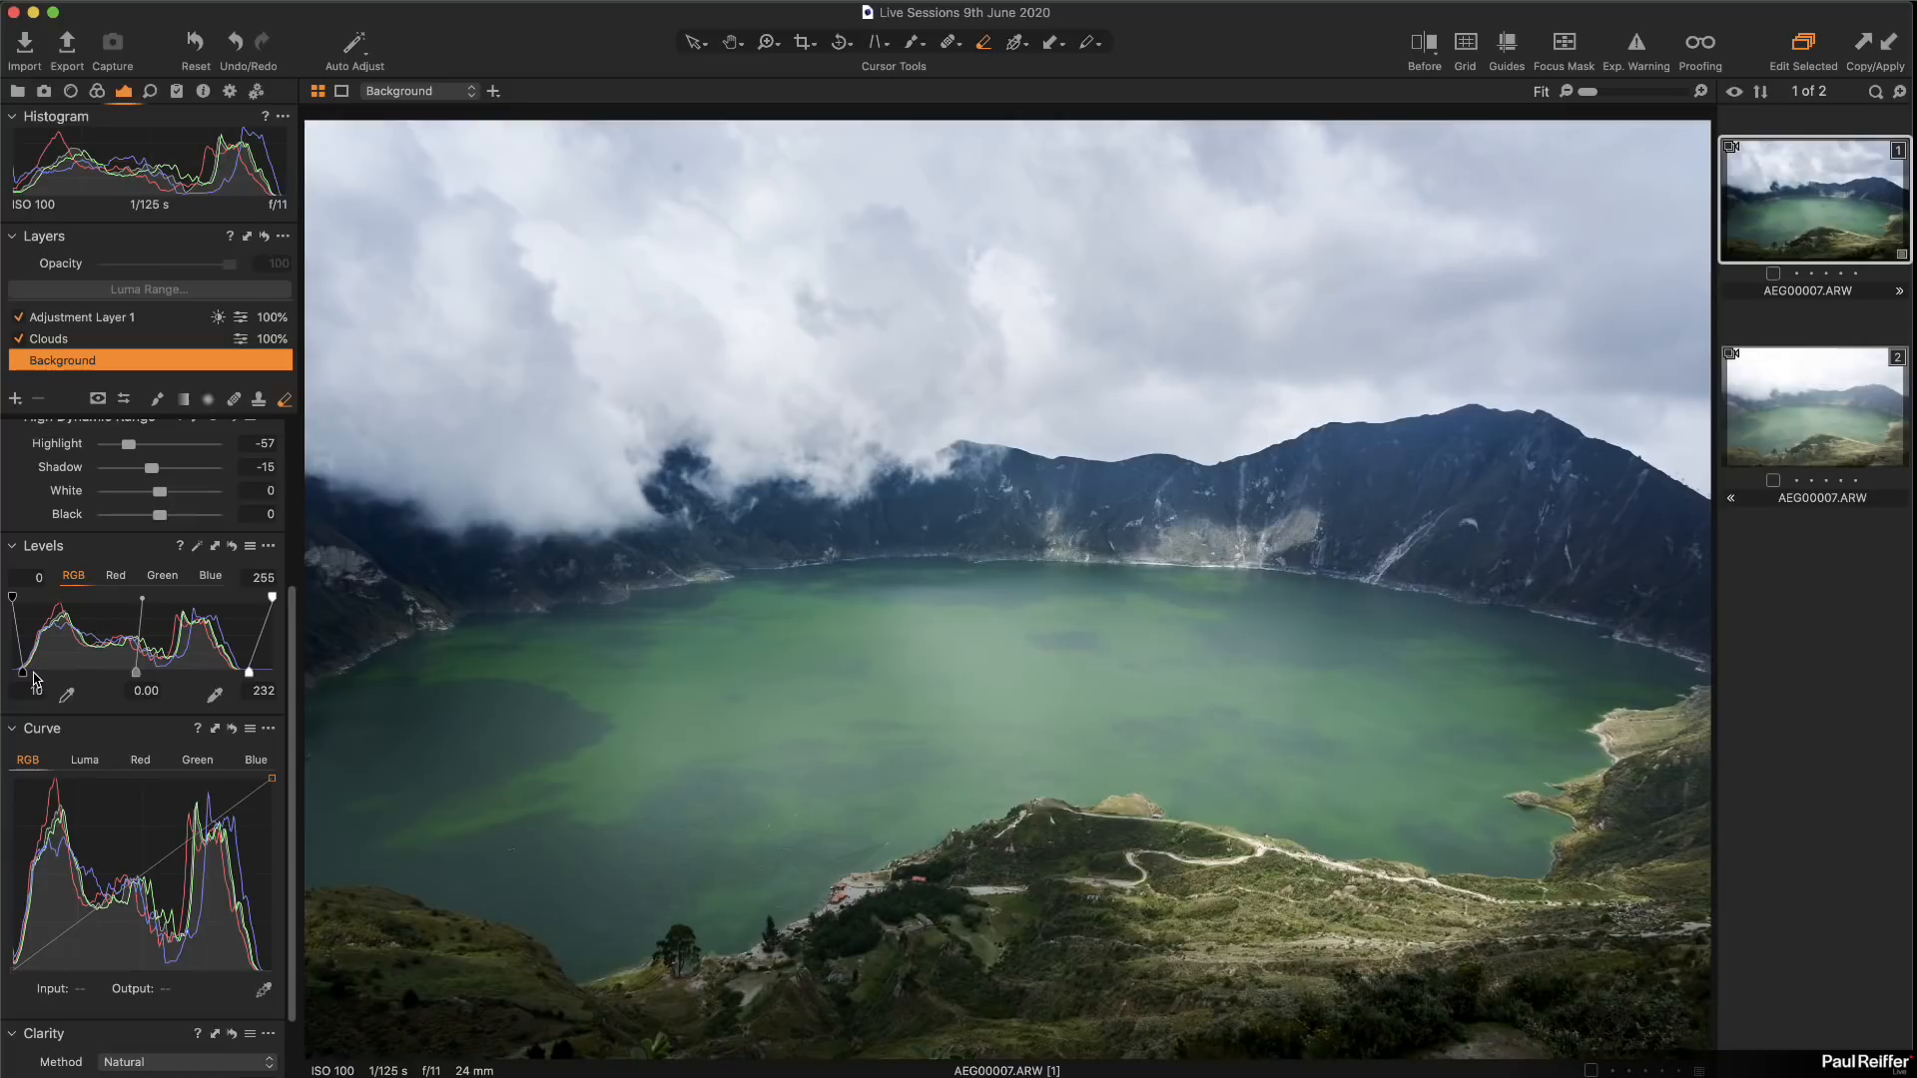
scroll(117, 653, "up", 7)
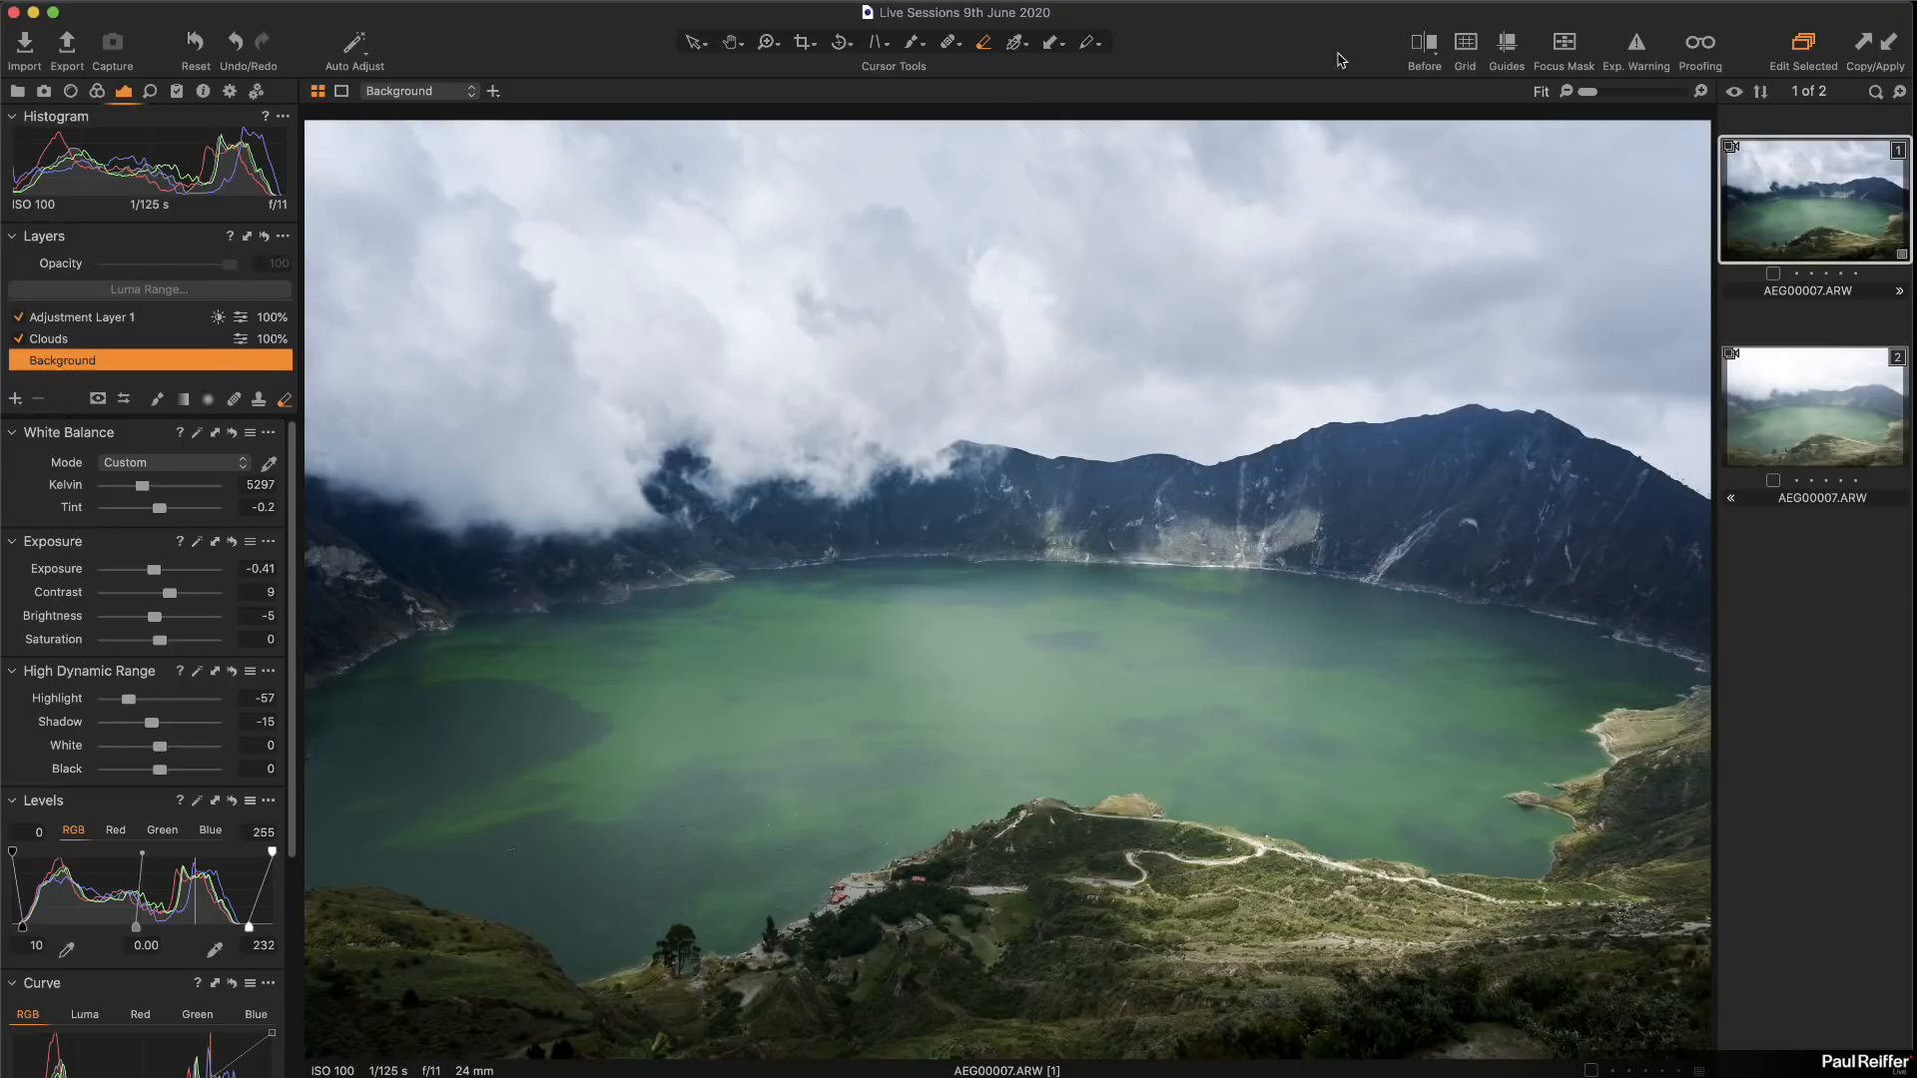
left_click(1430, 53)
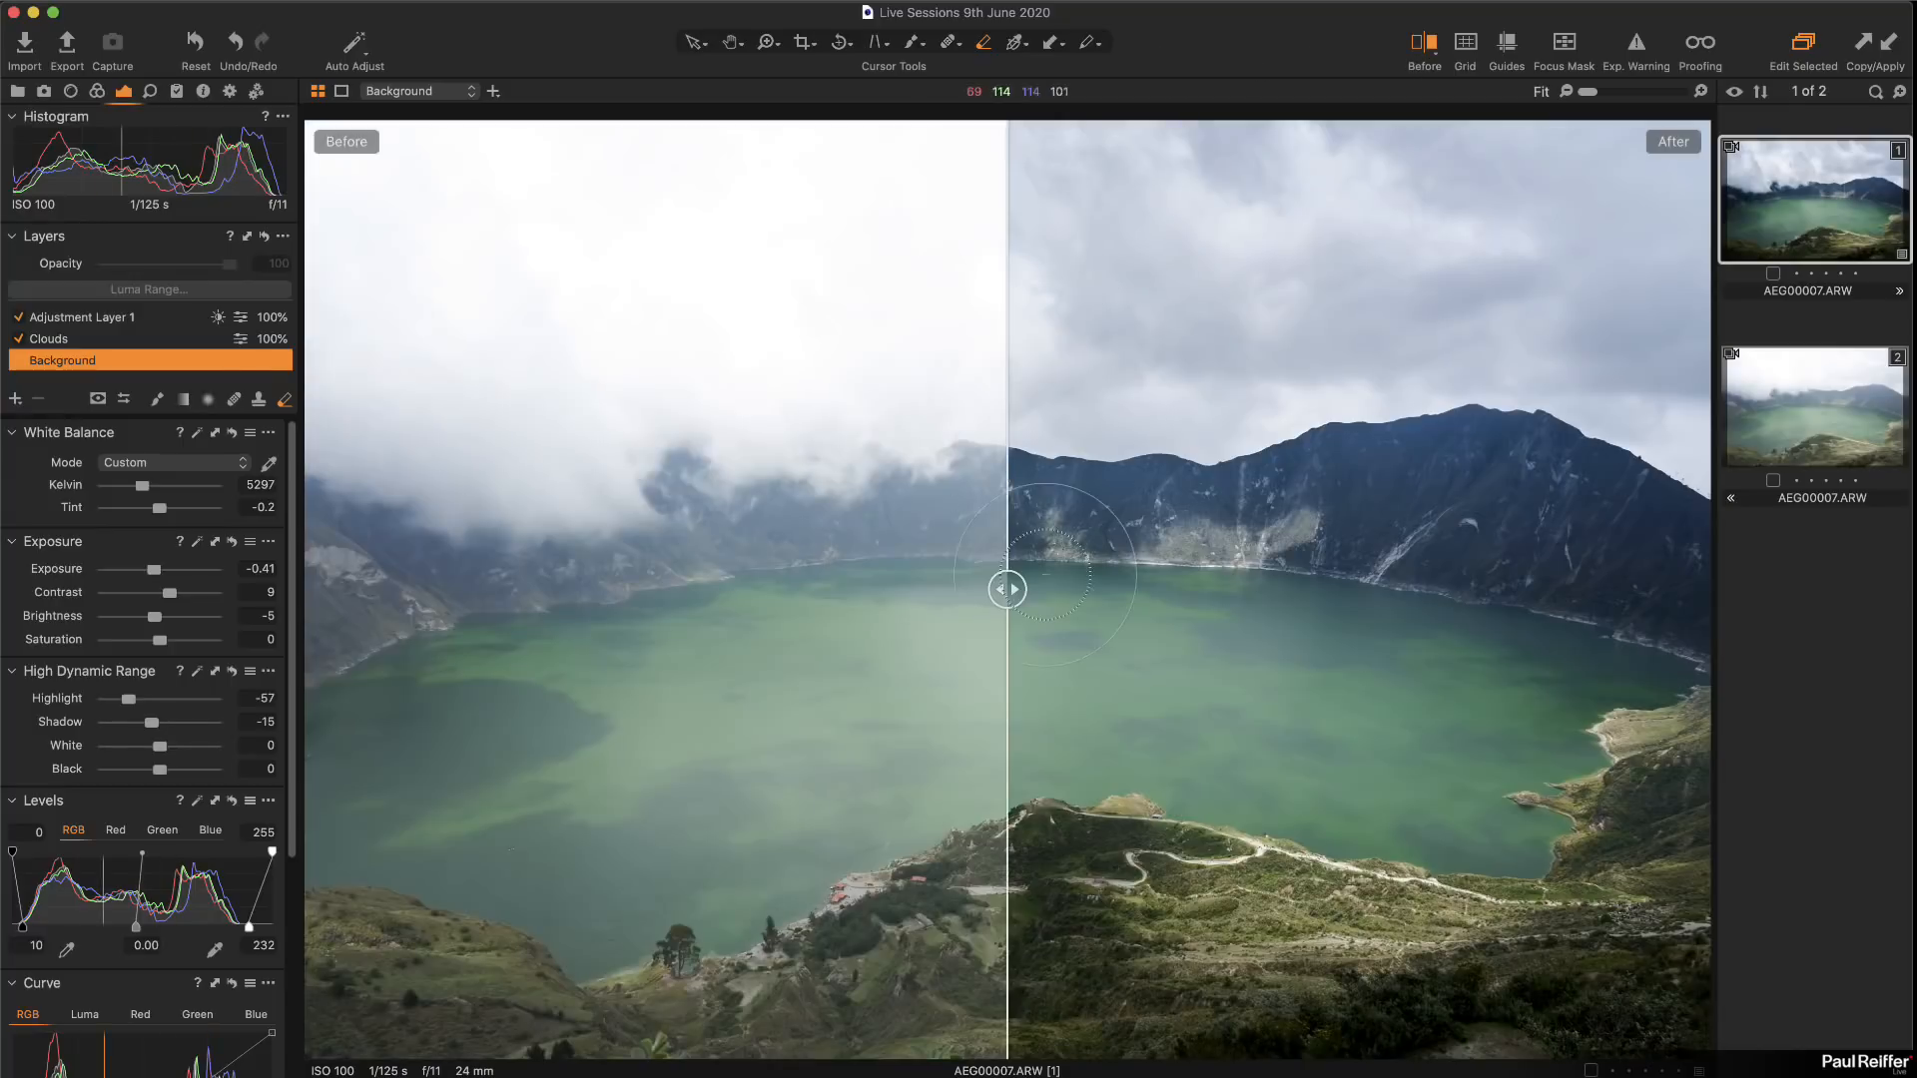
left_click_drag(1006, 589, 817, 609)
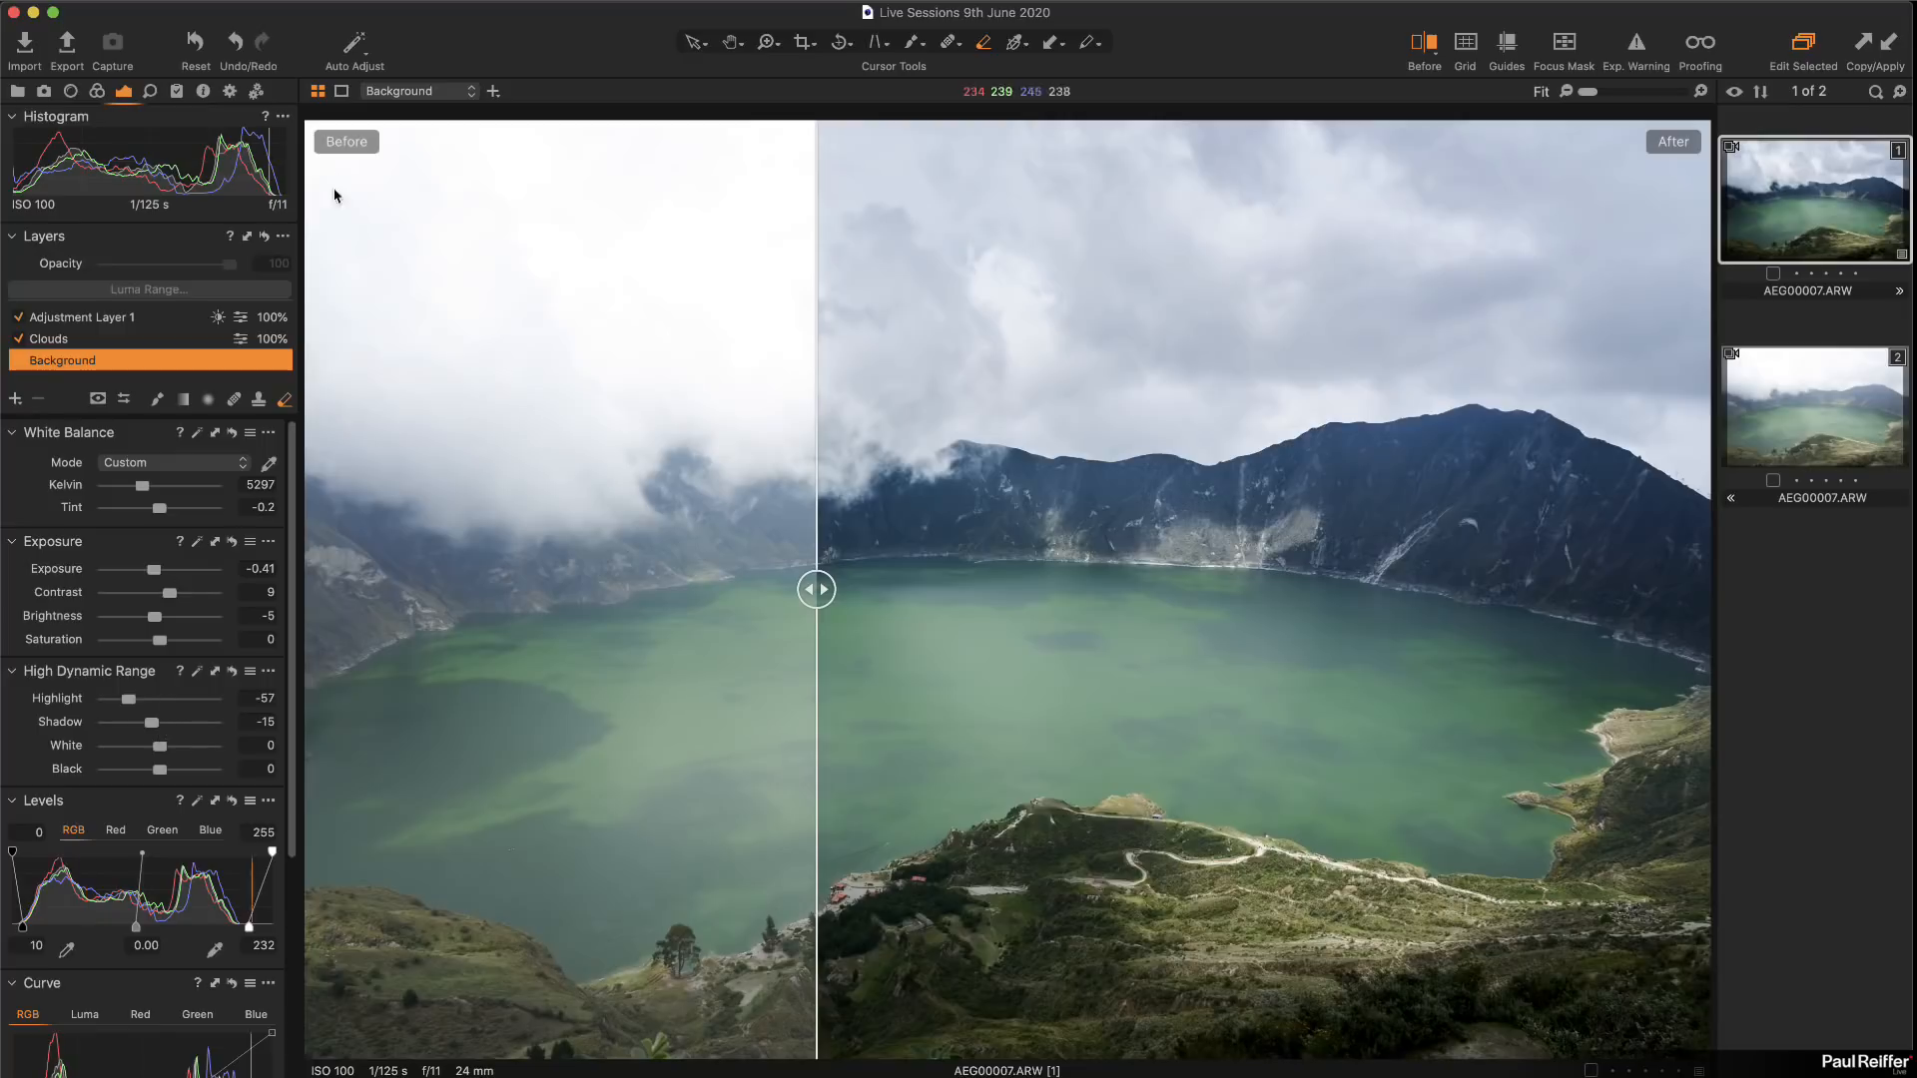
Step: Check which adjustments Auto Adjust includes, and move the before/after divider to the photo's left edge to view the entire edit
left_click(365, 56)
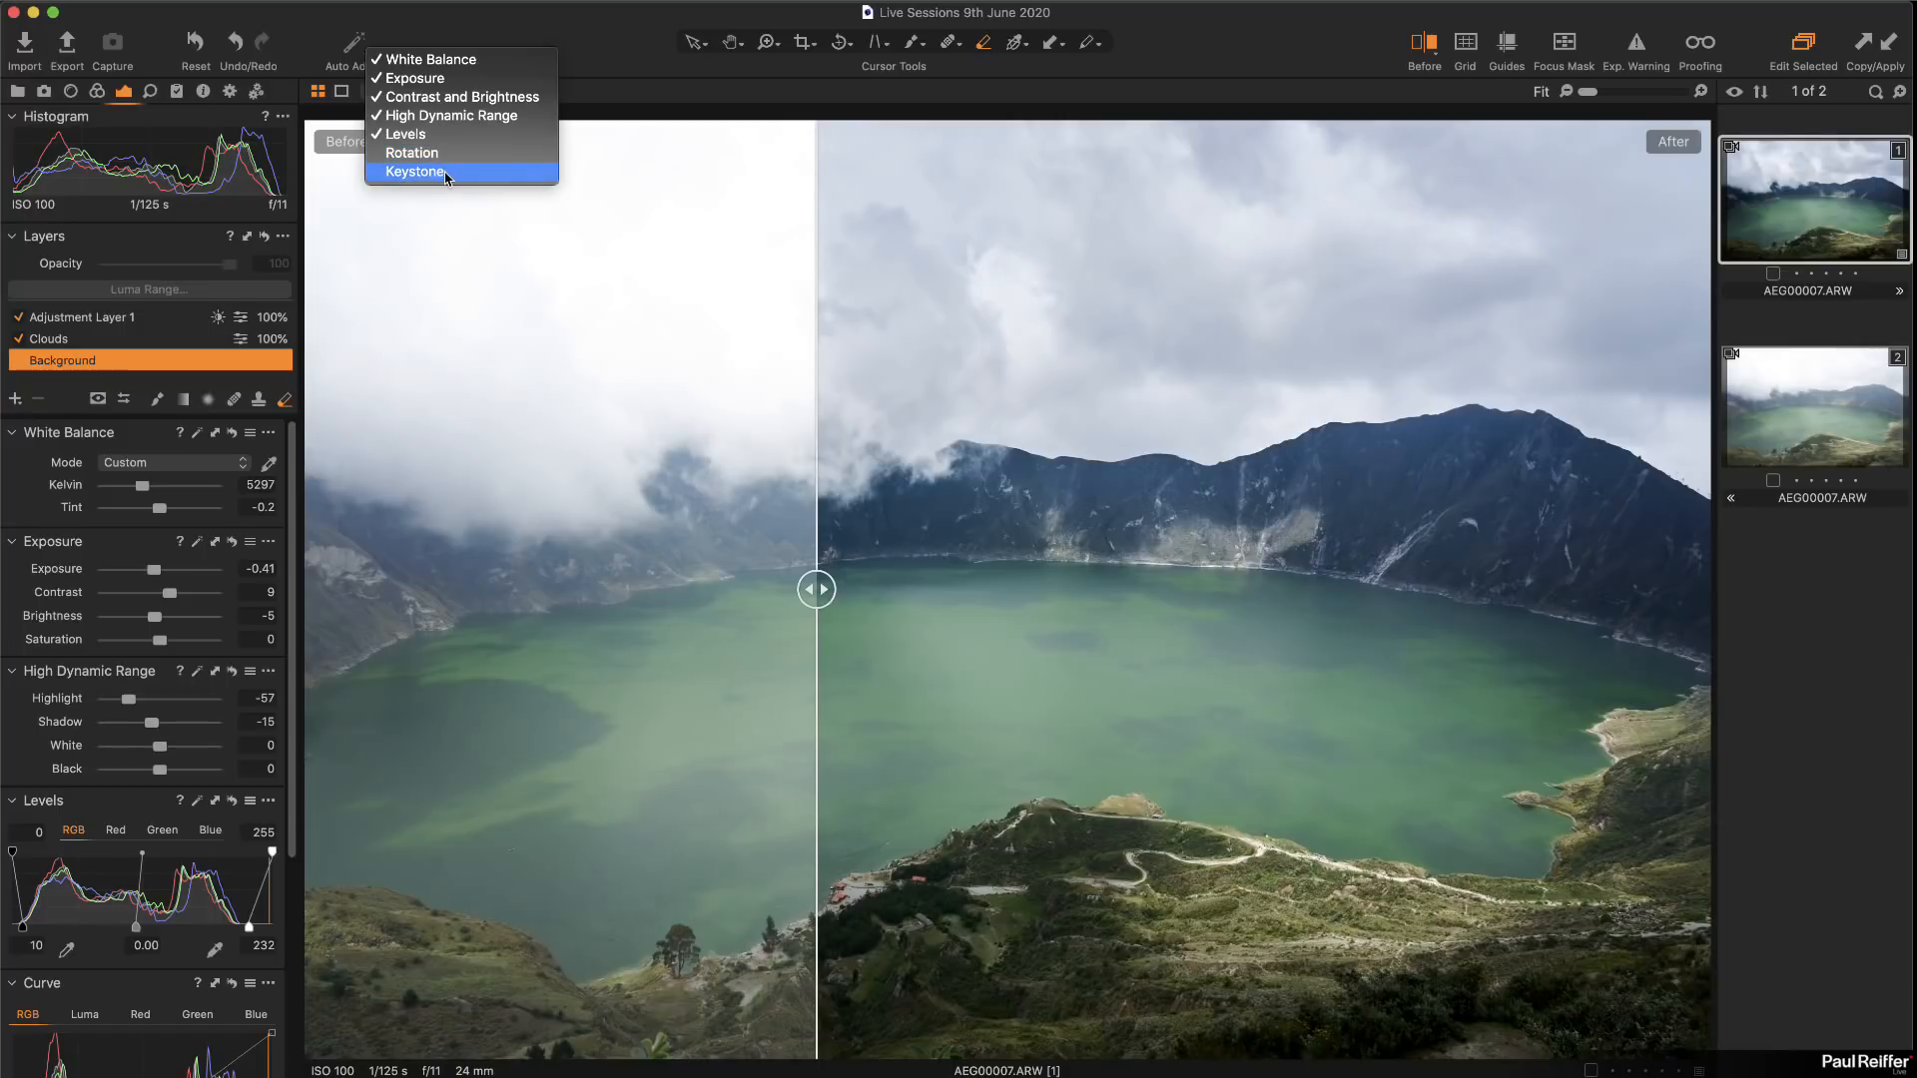
left_click(427, 28)
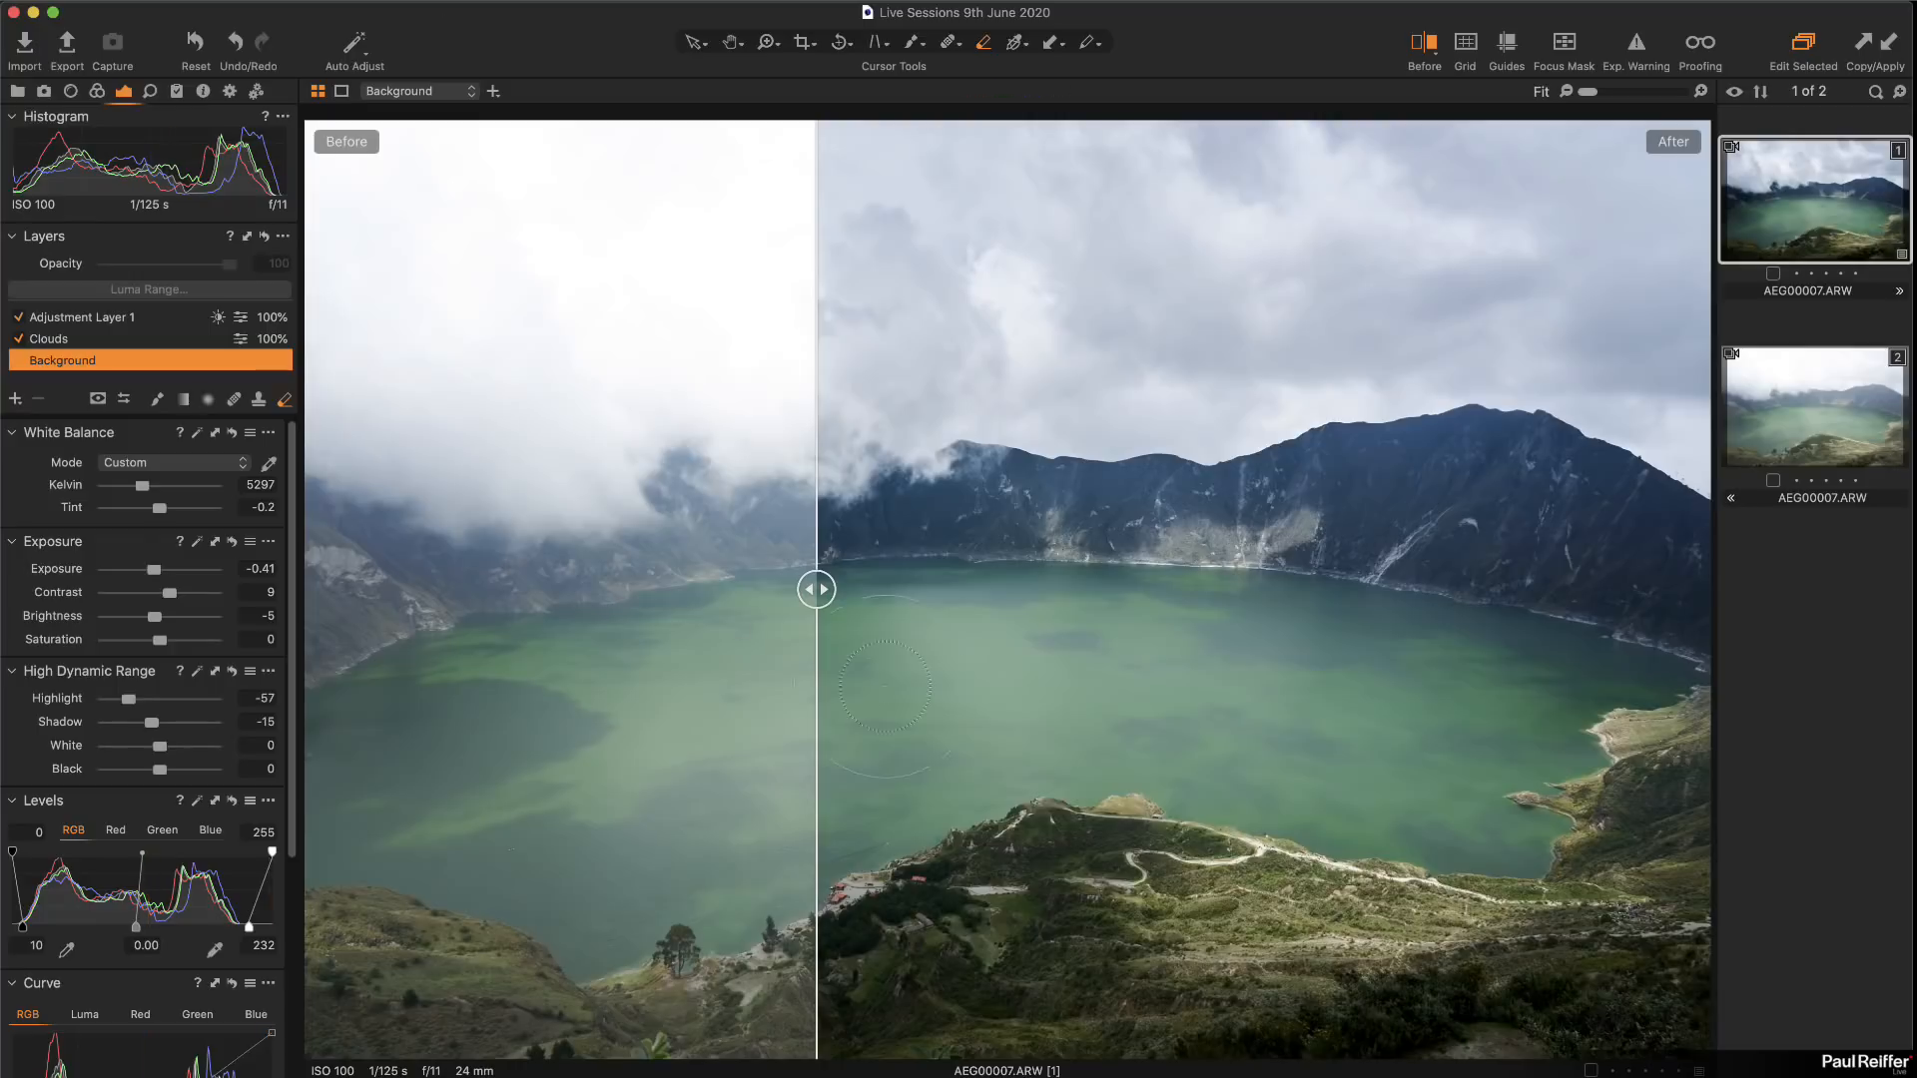
left_click_drag(816, 589, 397, 618)
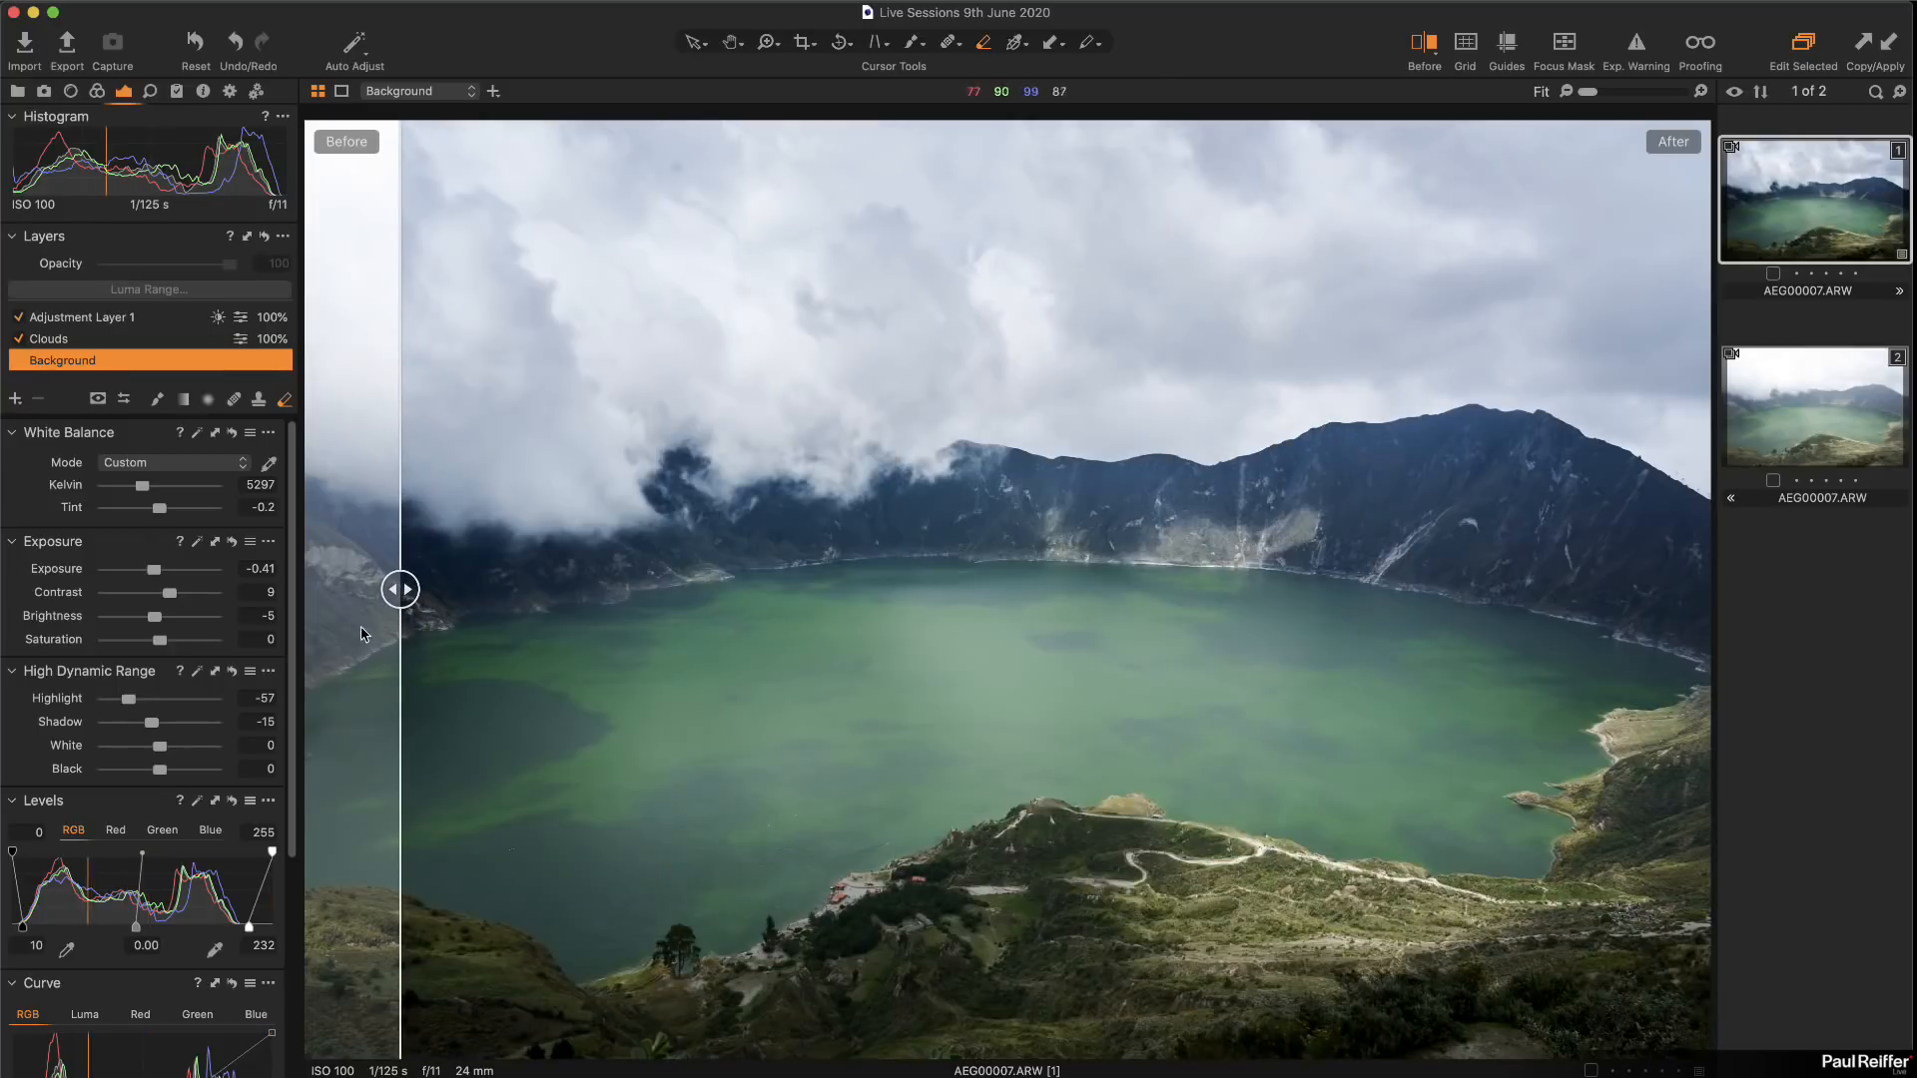
left_click_drag(400, 599, 303, 657)
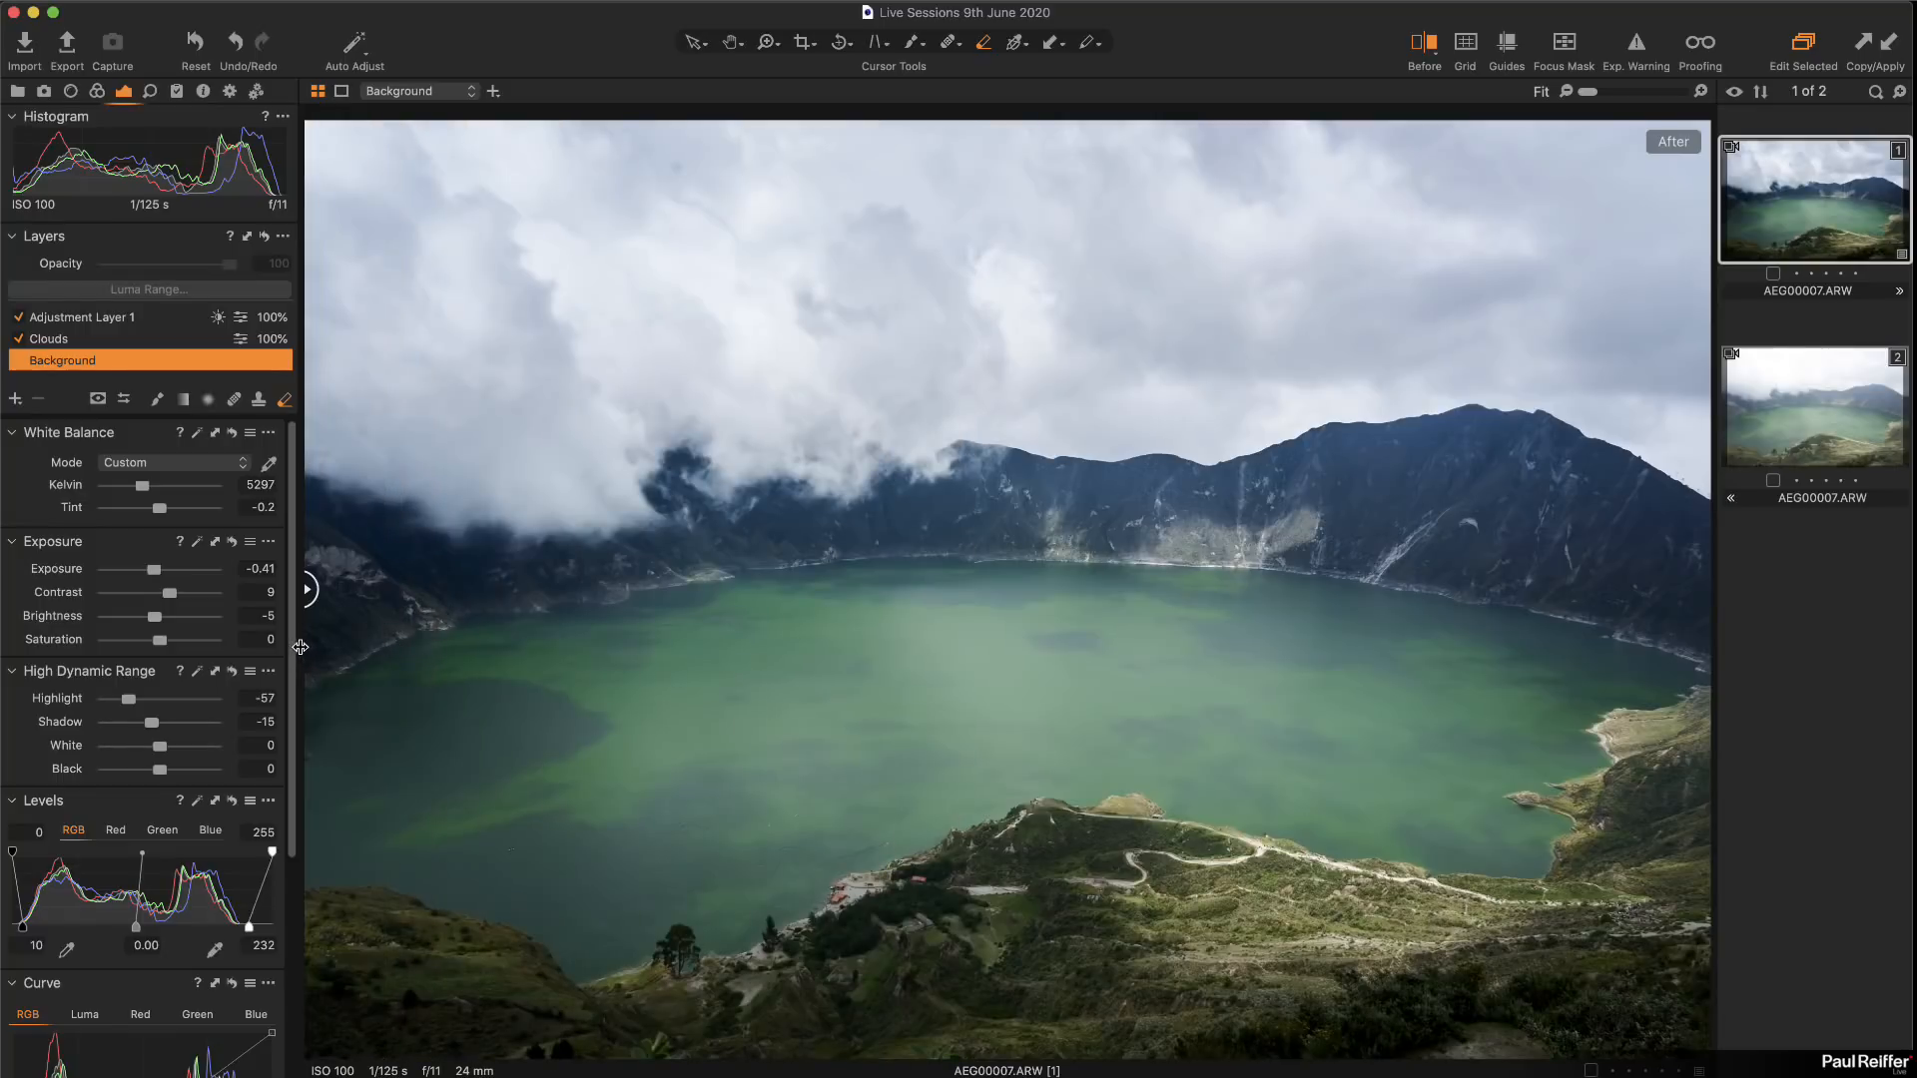